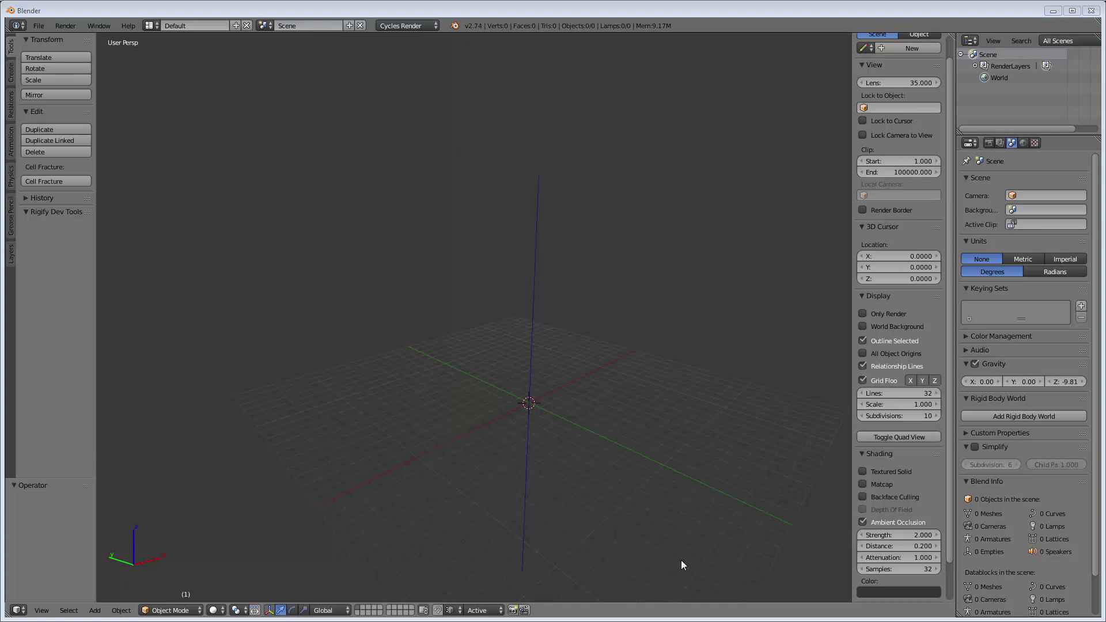
Load the factory settings and merge the timeline area into the 3D view above it
left_click(42, 23)
left_click(89, 179)
left_click(65, 182)
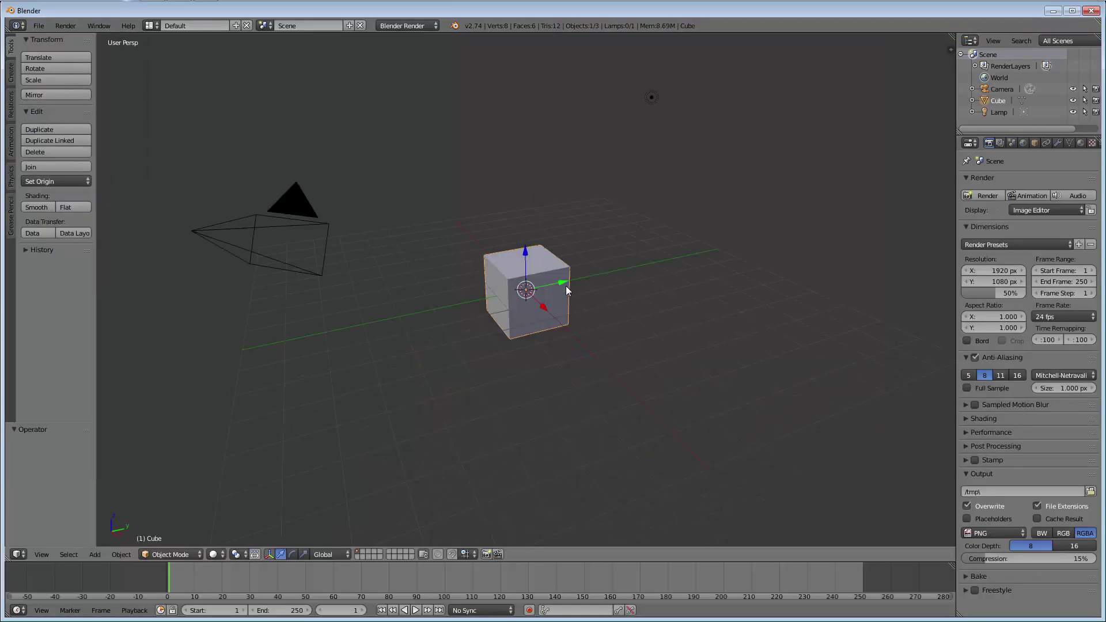
mouse_move(7, 560)
left_mouse_down()
mouse_move(7, 575)
mouse_move(6, 567)
left_mouse_up()
middle_click_drag(446, 338, 475, 344)
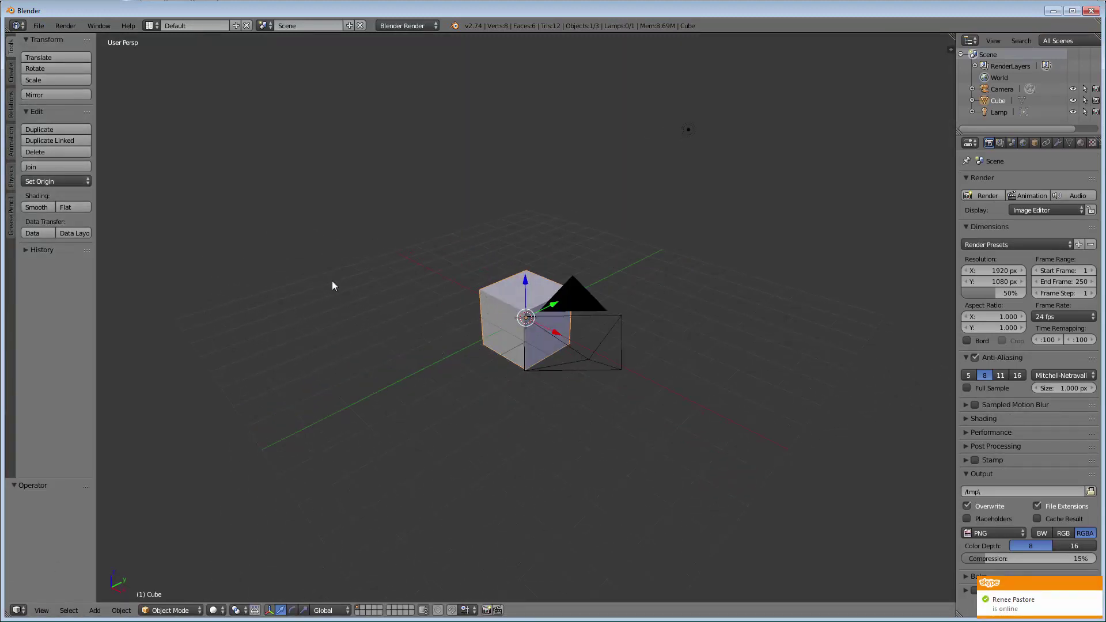
Open nmf-foch-r99-1960-aircraft-carrier.png from the My Documents folder in Windows Photo Viewer
left_click(13, 9)
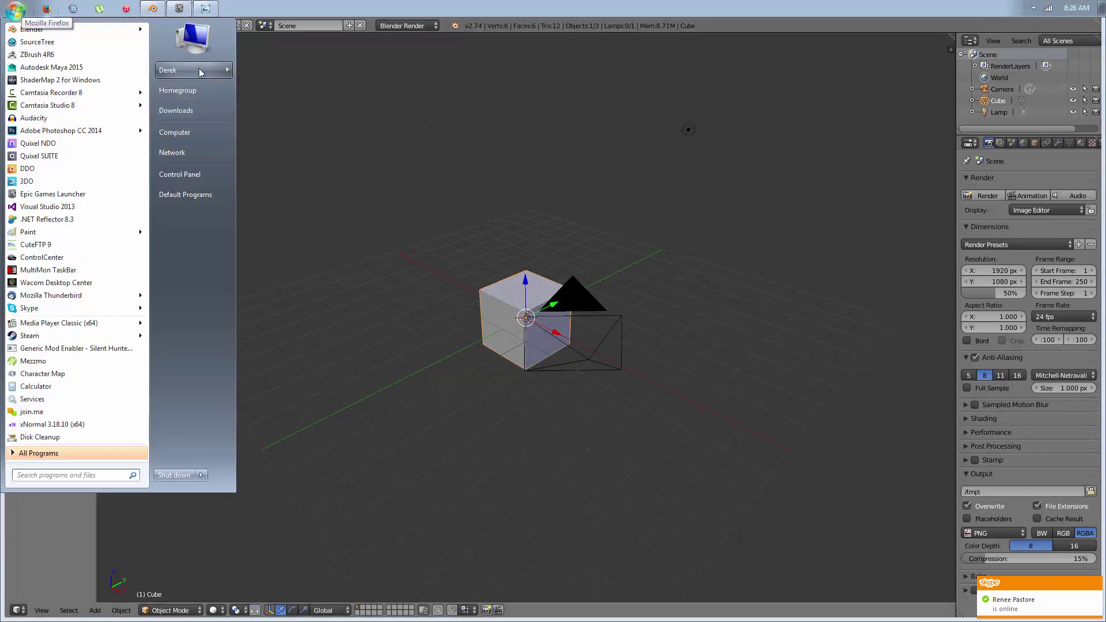
mouse_move(198, 65)
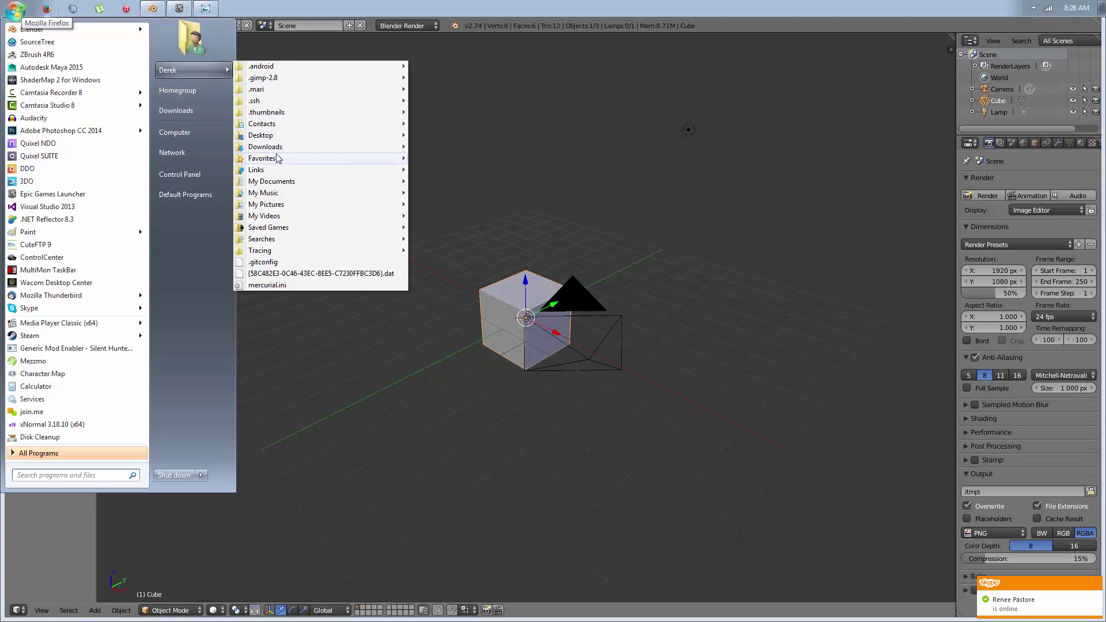
right_click(304, 181)
left_click(276, 185)
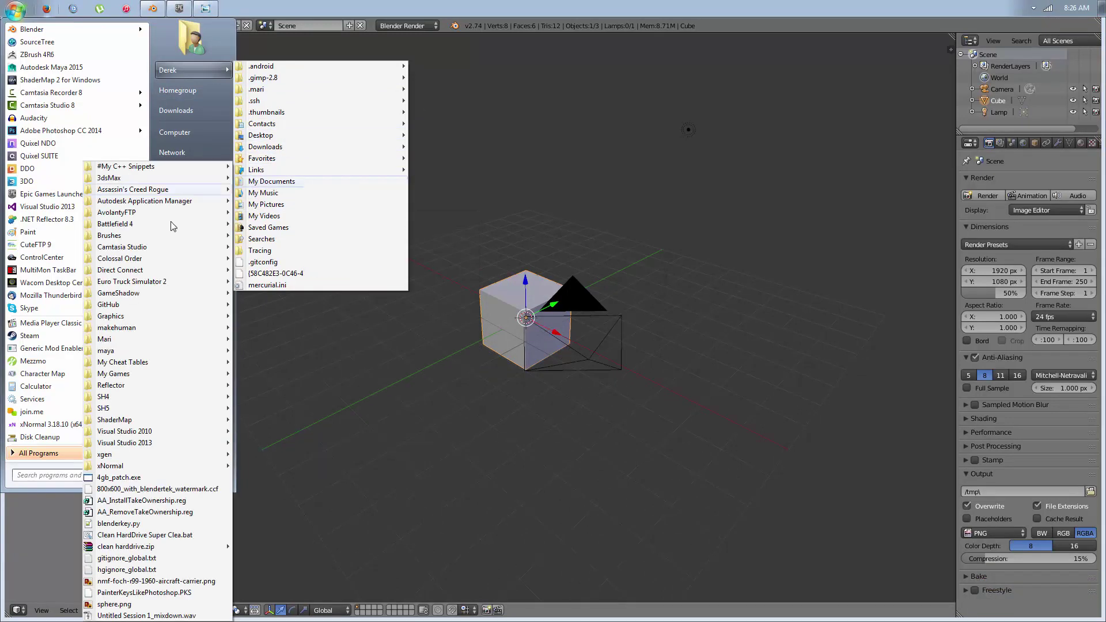
left_click(169, 581)
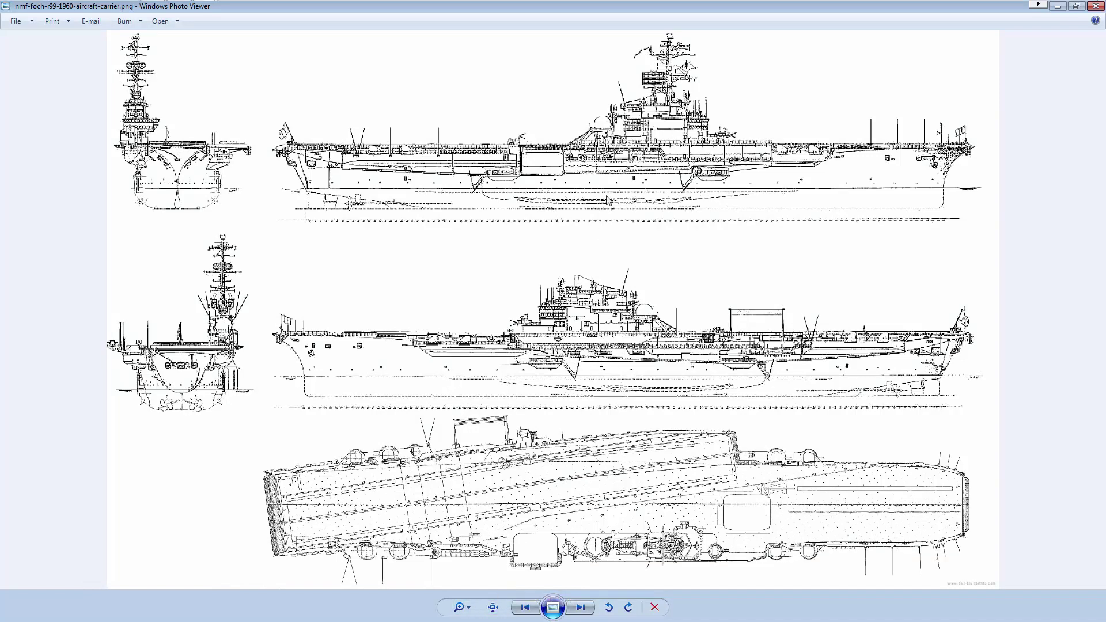
Examine the aircraft carrier blueprint's front, rear, side and top drawings at actual size, and close the image viewer
left_click(493, 607)
left_click_drag(175, 366, 374, 453)
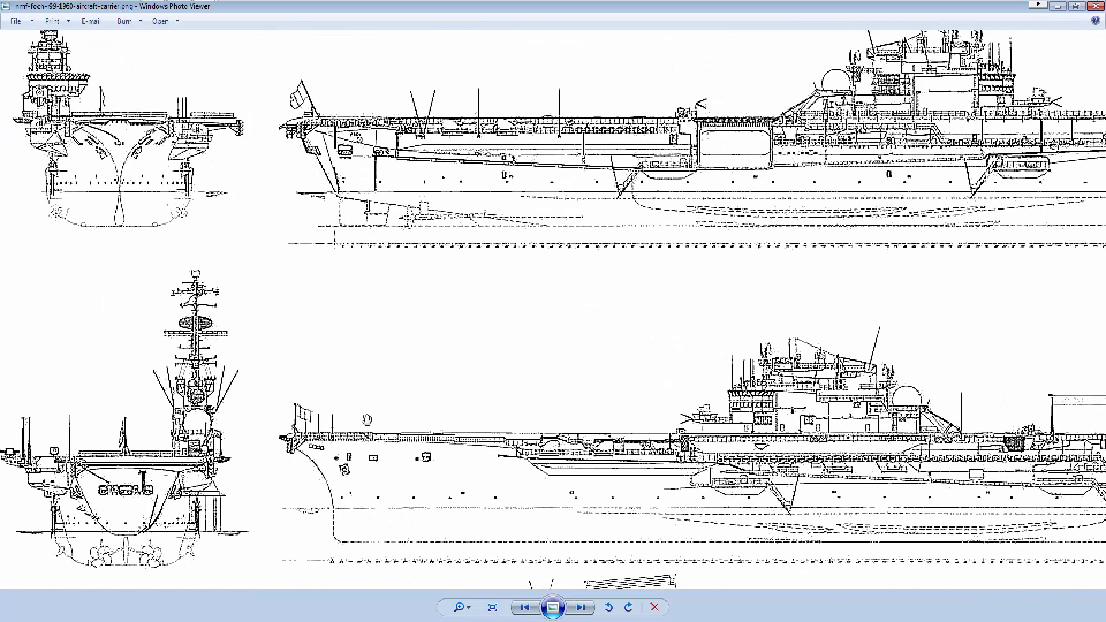
left_click_drag(469, 487, 209, 266)
left_click_drag(625, 372, 530, 351)
left_click_drag(669, 446, 831, 244)
left_click_drag(689, 427, 495, 427)
left_click_drag(493, 328, 812, 359)
scroll(798, 339, "down", 5)
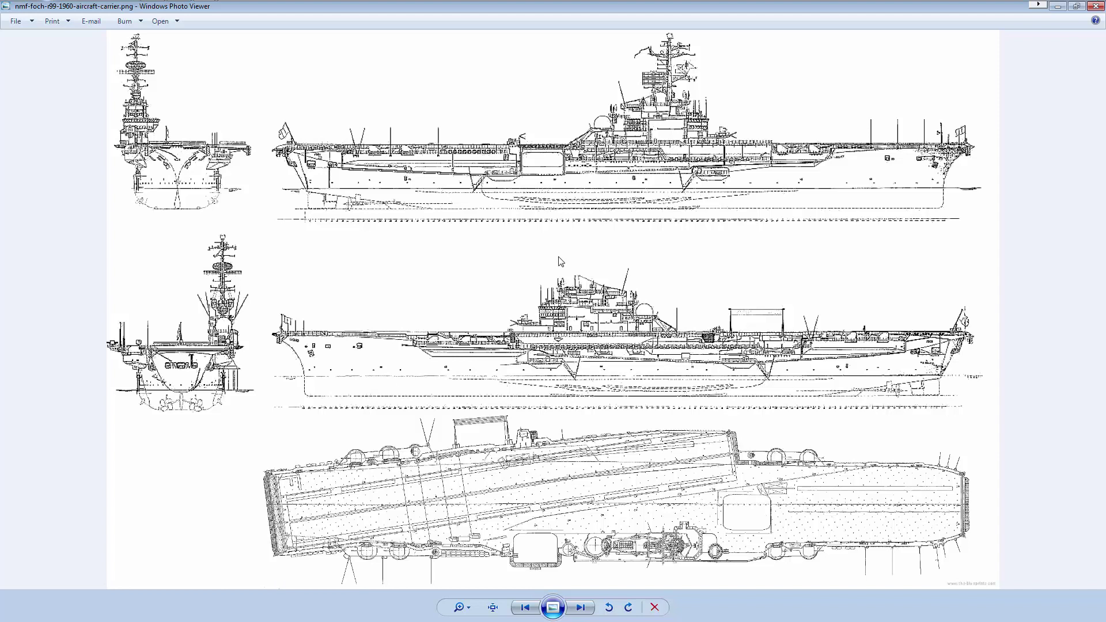
left_click(1096, 7)
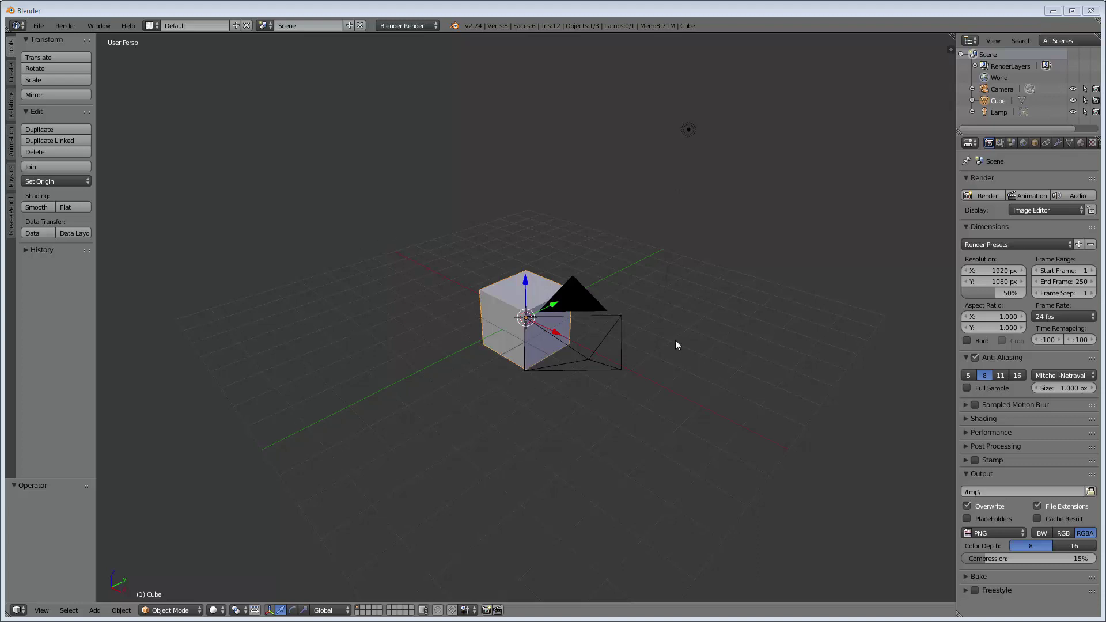
Hide the 3D view's tool shelf and show its properties sidebar
key("t")
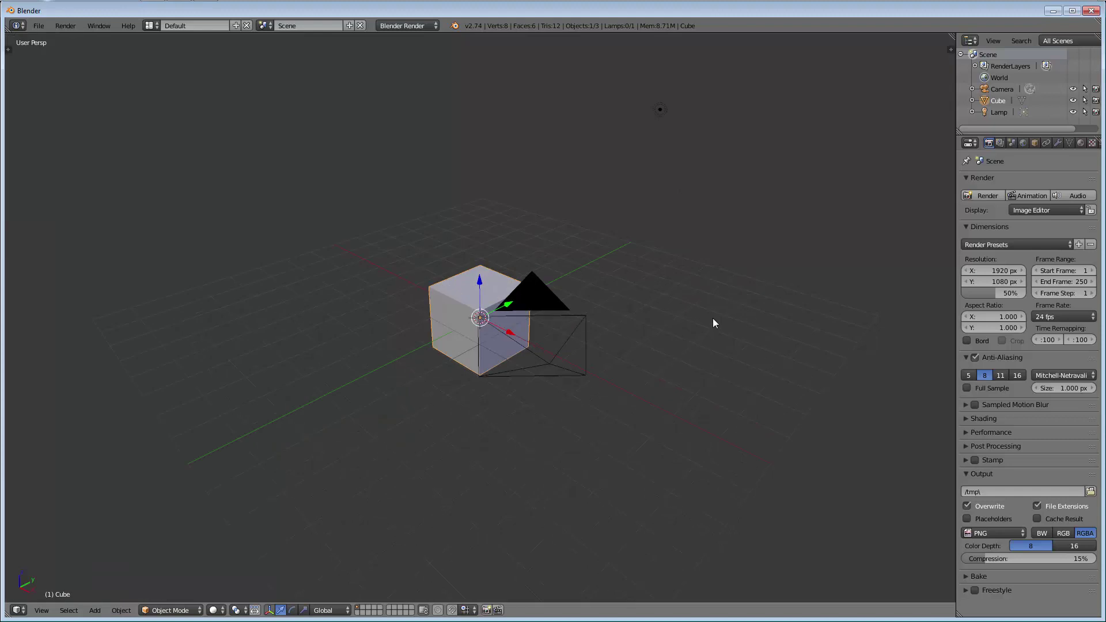
key("n")
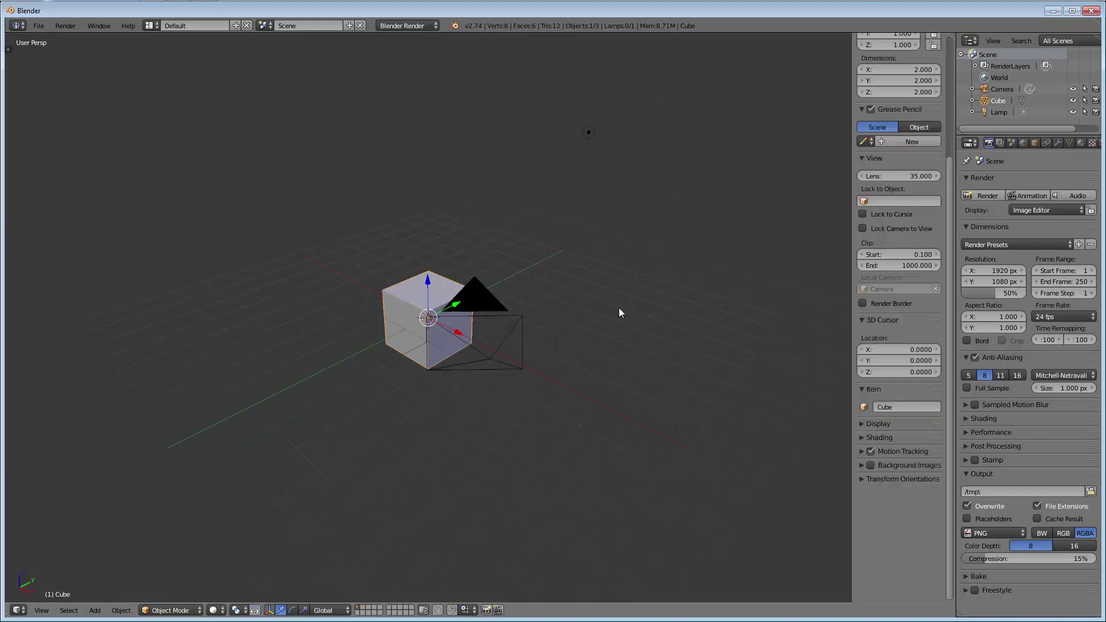
Find the 3D View: Screencast Keys add-on in the user preferences and enable it
left_click(39, 26)
left_click(102, 153)
left_click(167, 43)
left_click(237, 44)
left_click(74, 63)
type("screen")
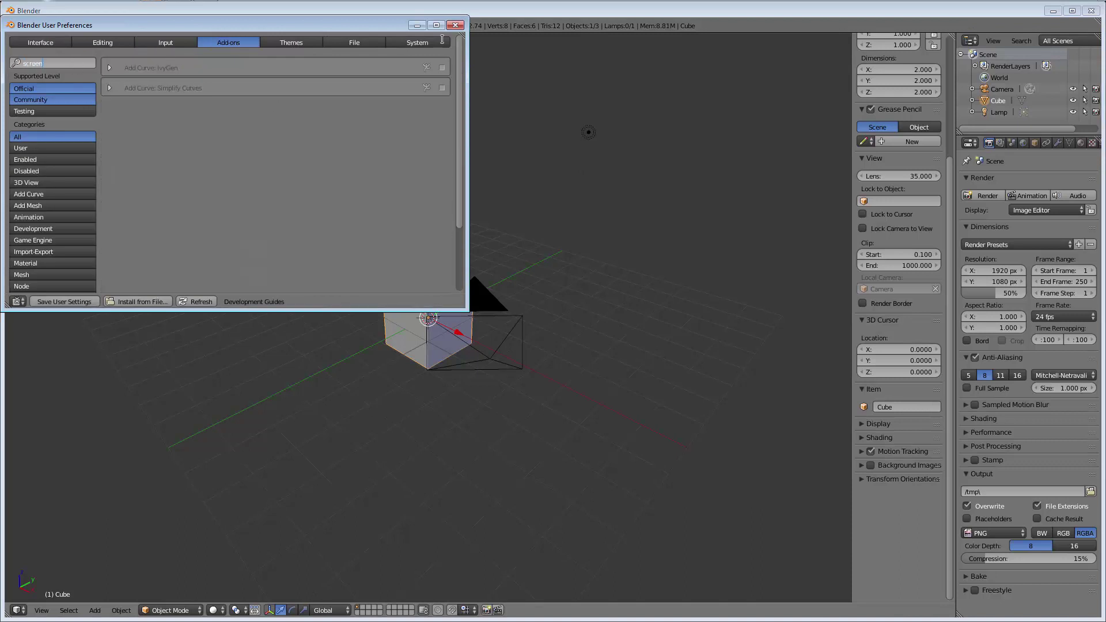
left_click(455, 25)
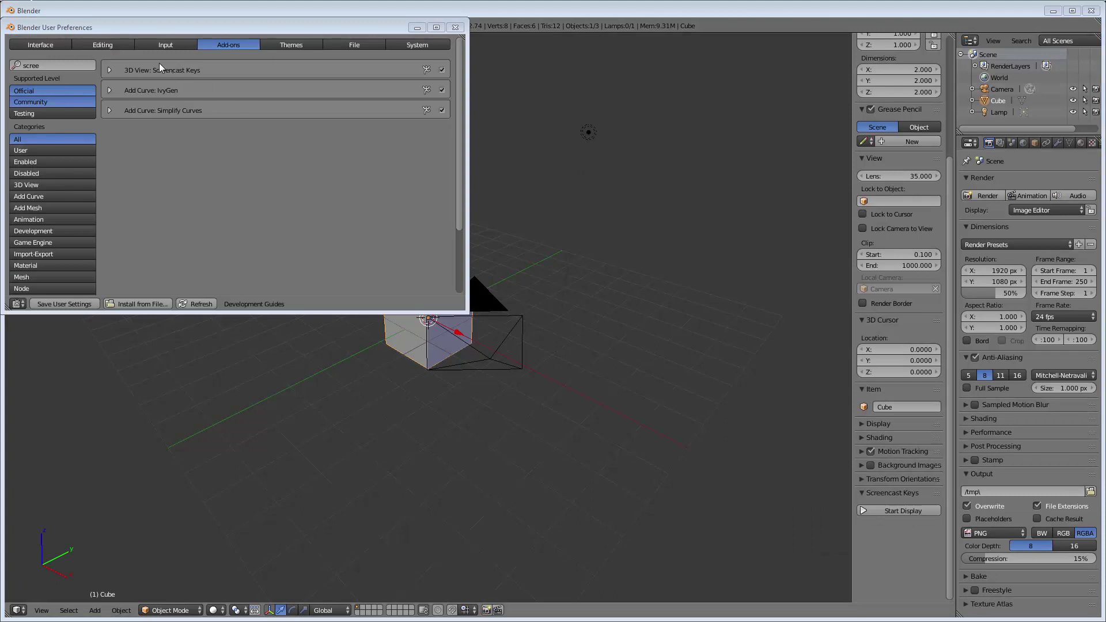
Search the add-ons for "f2" and "loop" to check that F2 and LoopTools are enabled, and close the user preferences
left_click(69, 66)
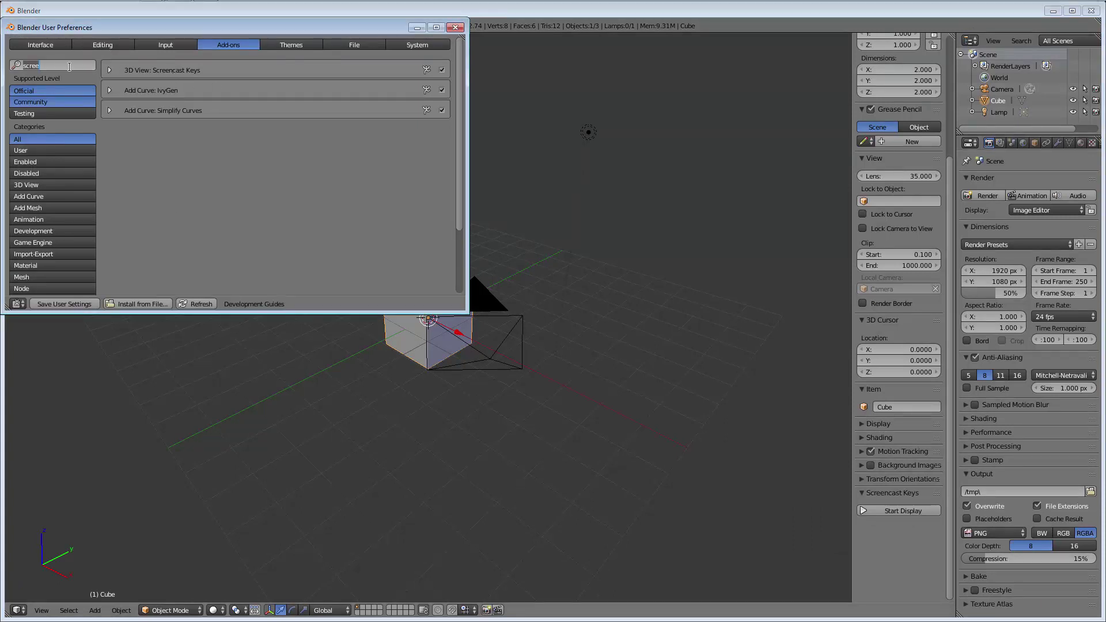
key("BackSpace")
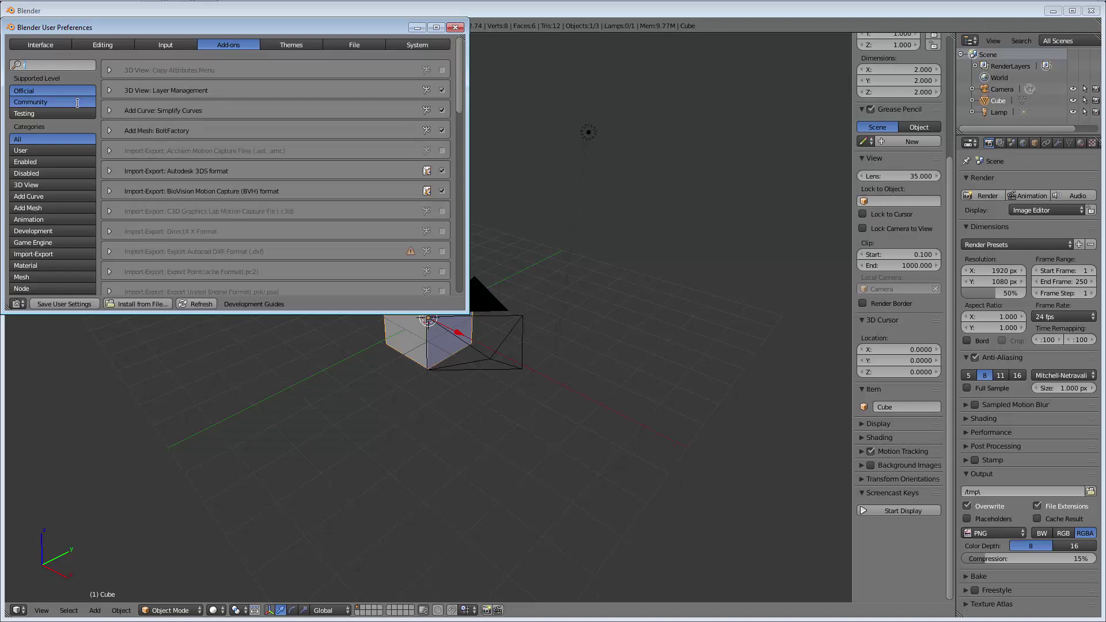
type("f2")
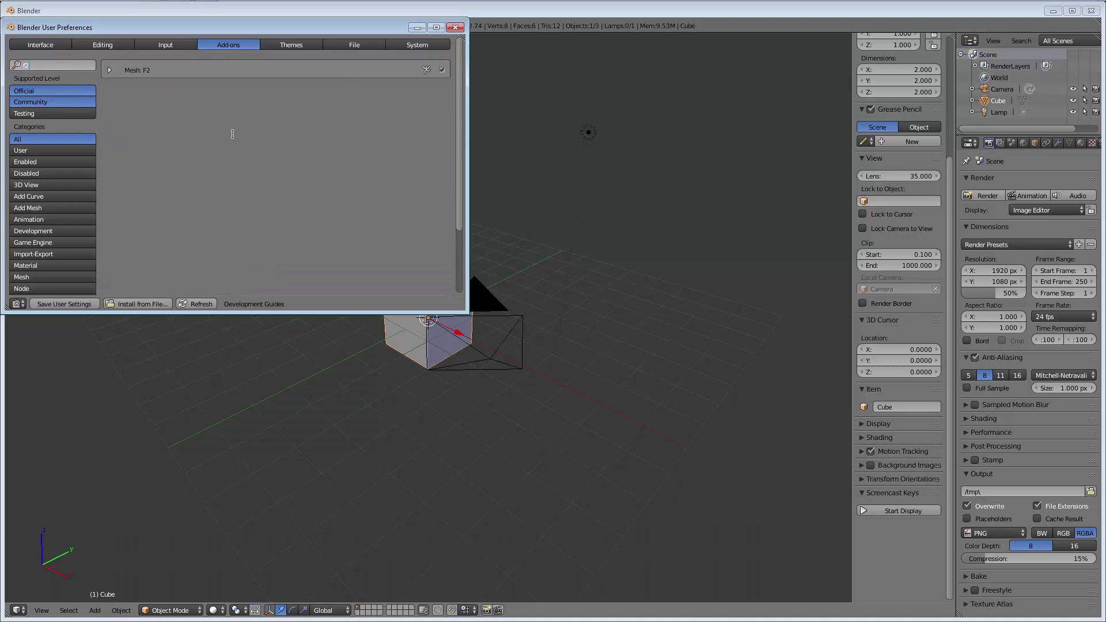
key("BackSpace")
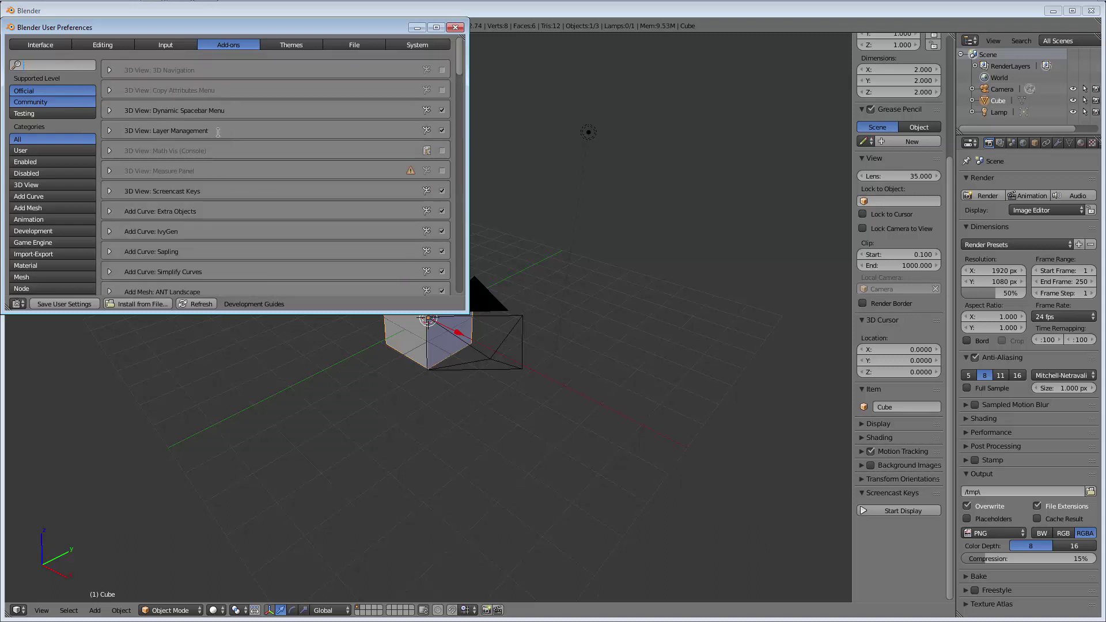
type("loop")
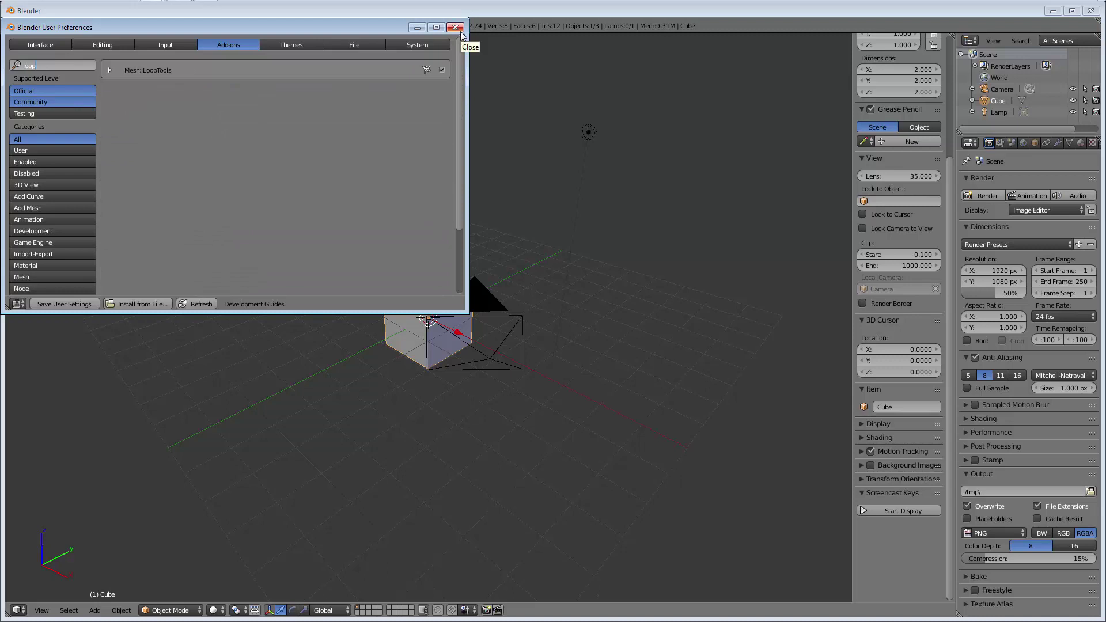
left_click(455, 28)
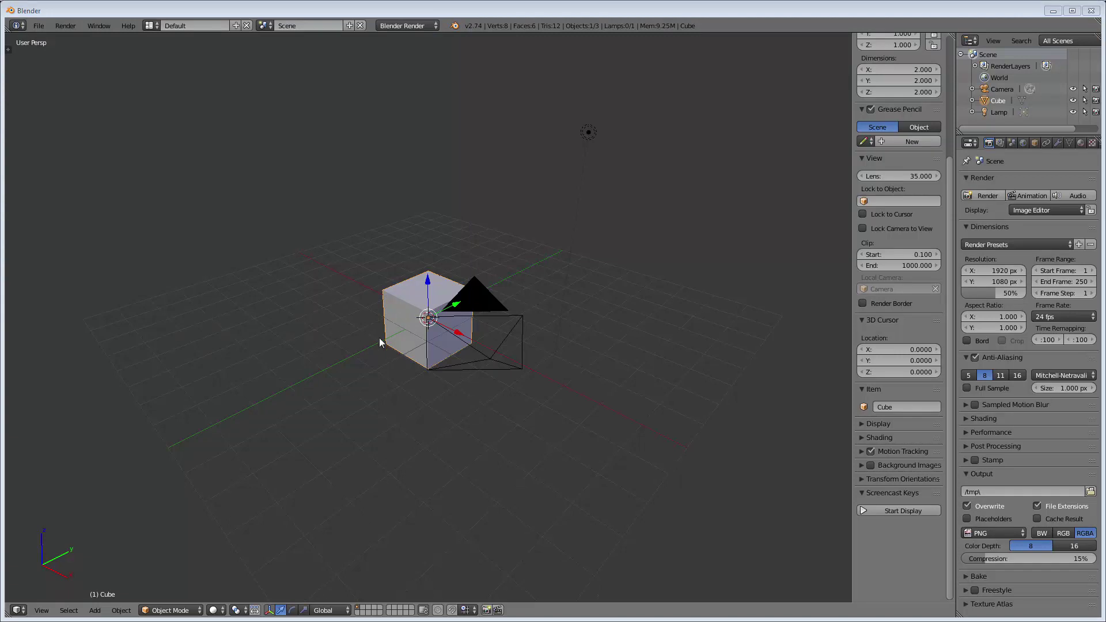
Start the Screencast Keys display and test it by starting and cancelling a scale of the cube
middle_click_drag(394, 358, 425, 350)
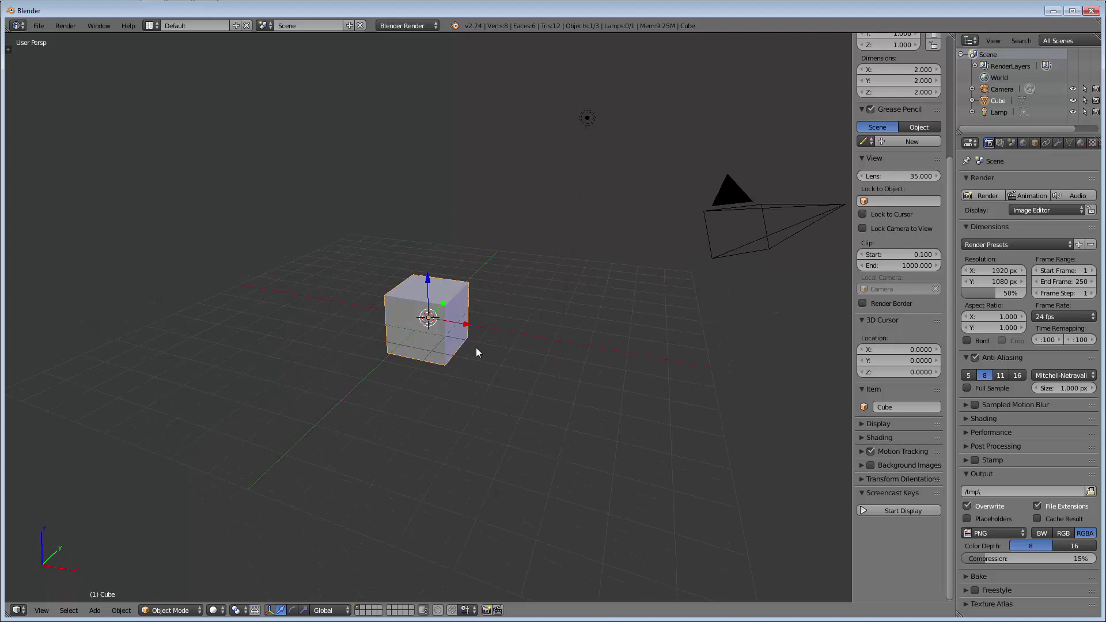
left_click(879, 510)
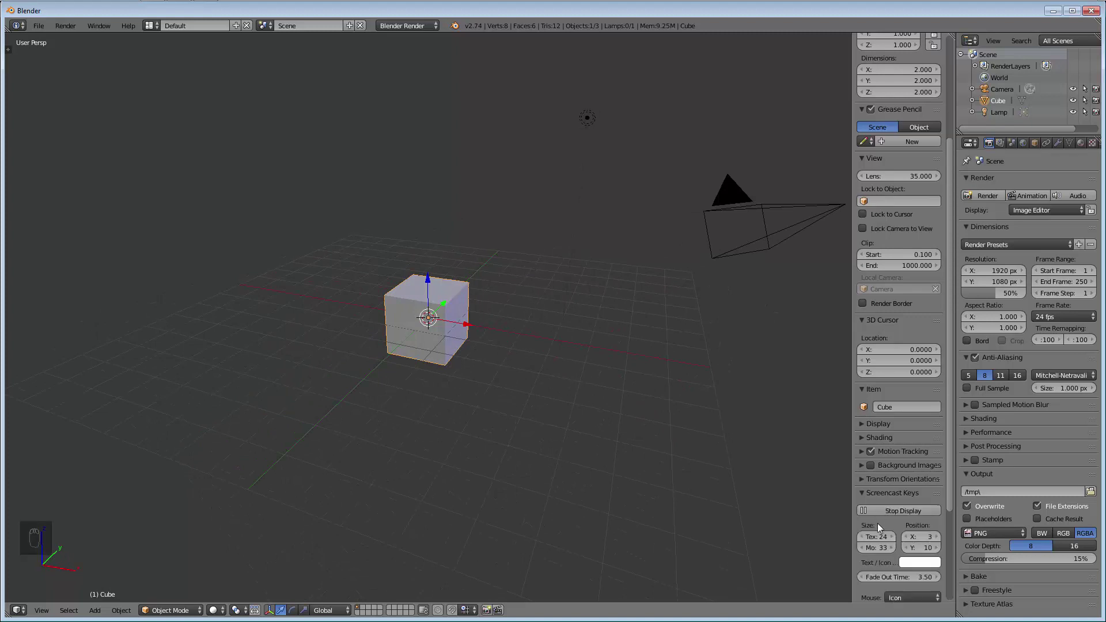
scroll(914, 513, "down", 2)
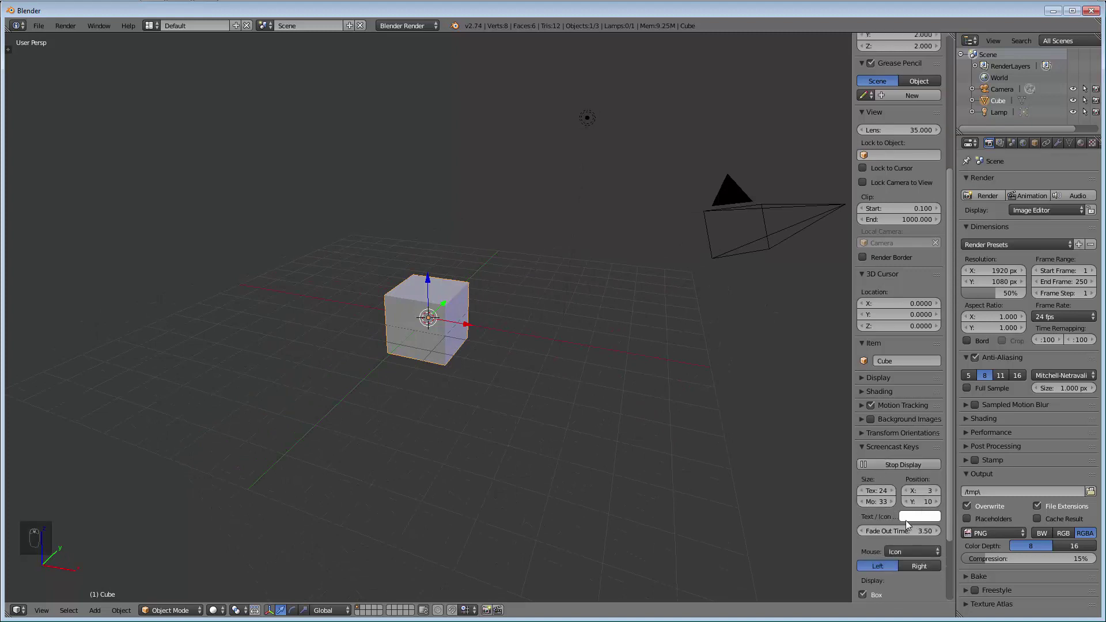
key("s")
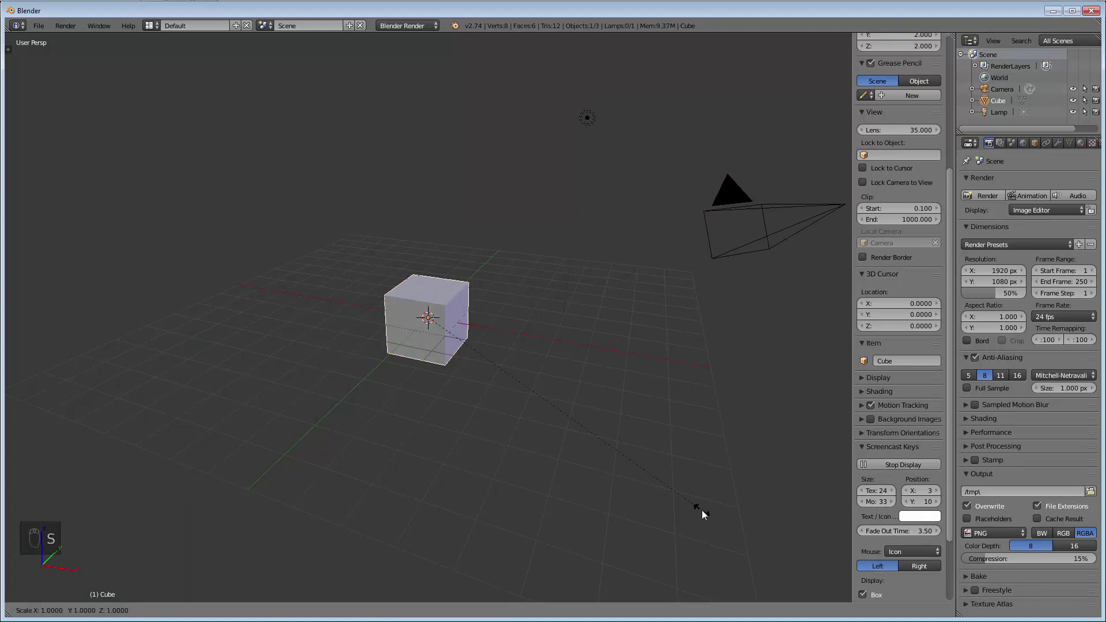
key("Escape")
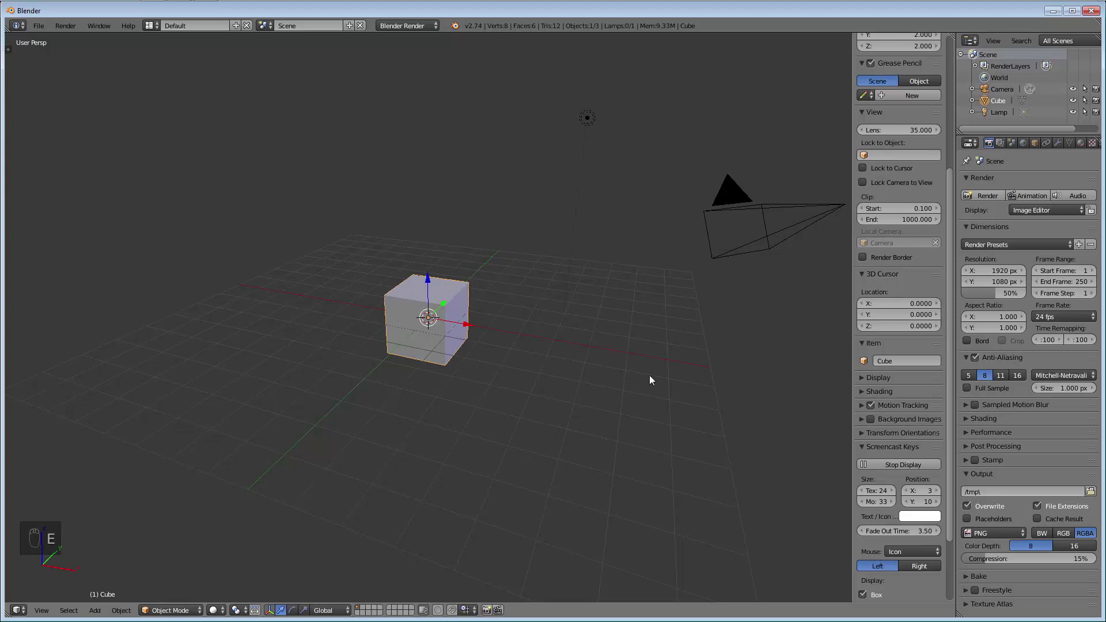
Enable background images for the 3D view and add four empty image slots
left_click(859, 419)
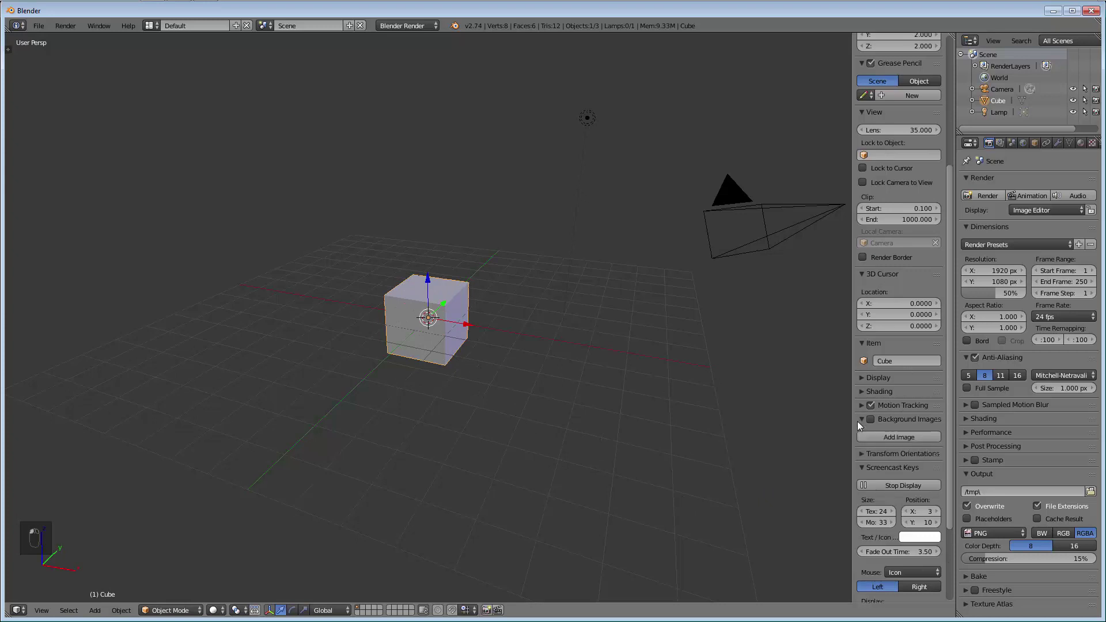
left_click(870, 419)
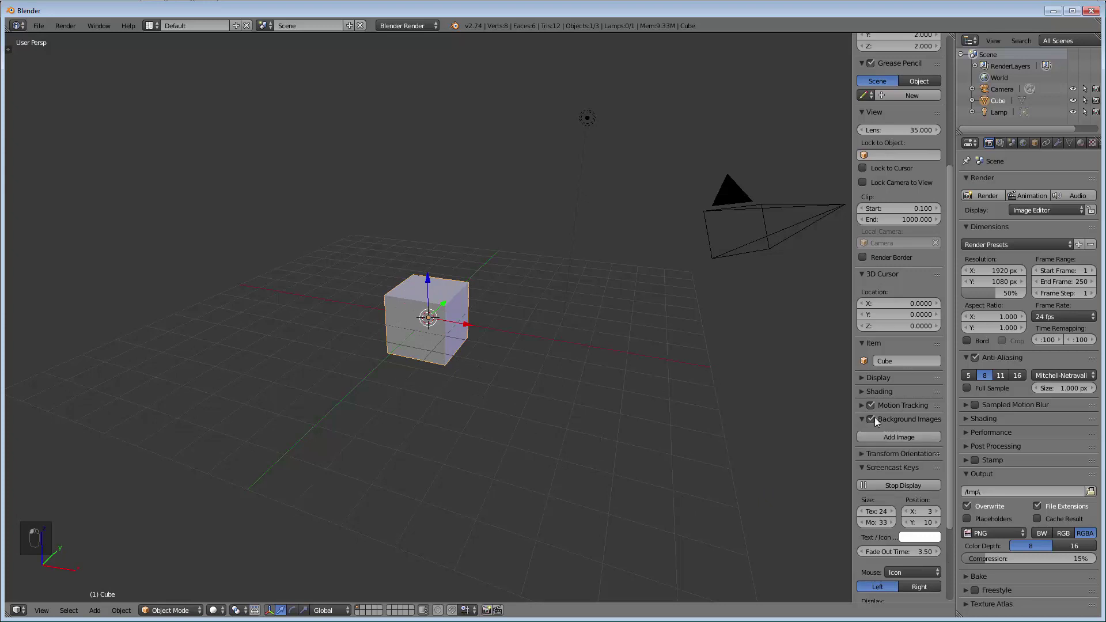
left_click(897, 437)
left_click(897, 437)
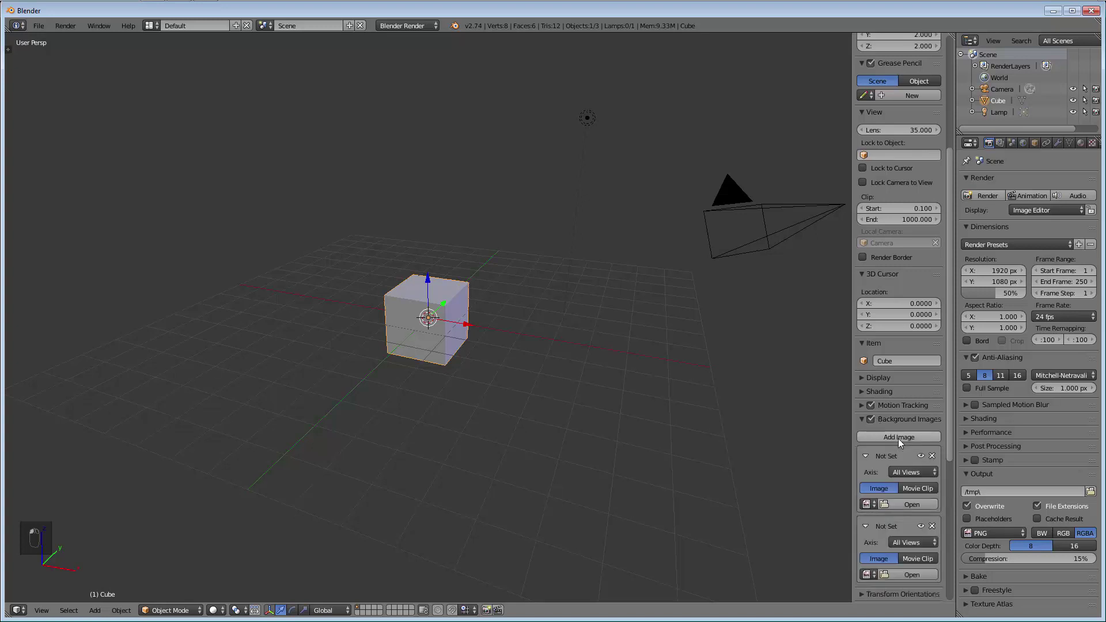
left_click(916, 437)
left_click(915, 438)
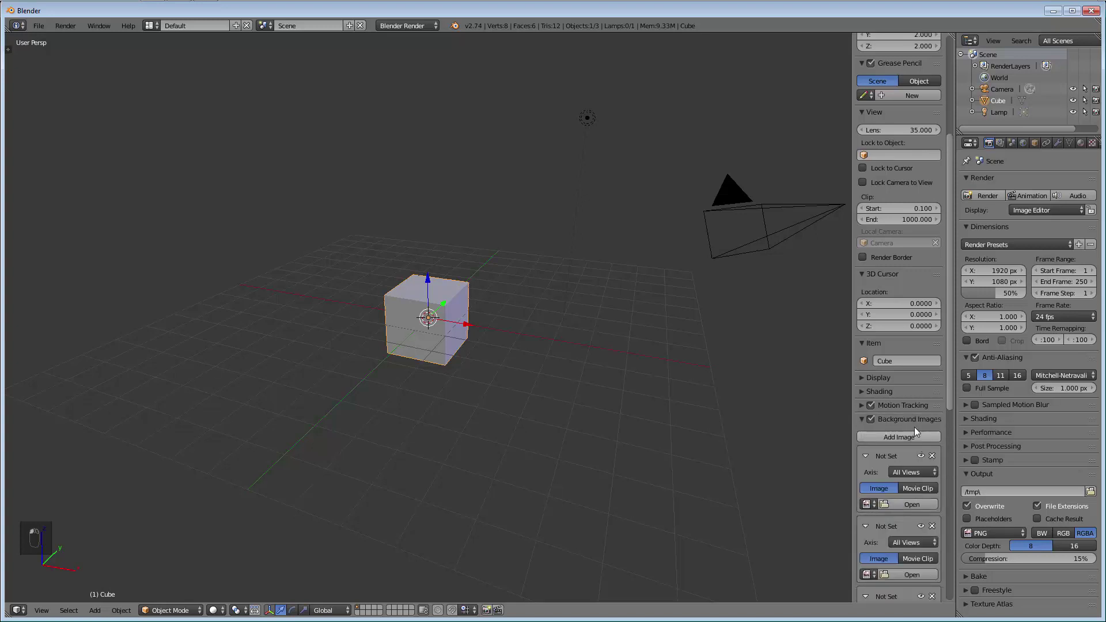
scroll(916, 429, "down", 10)
scroll(899, 386, "up", 2)
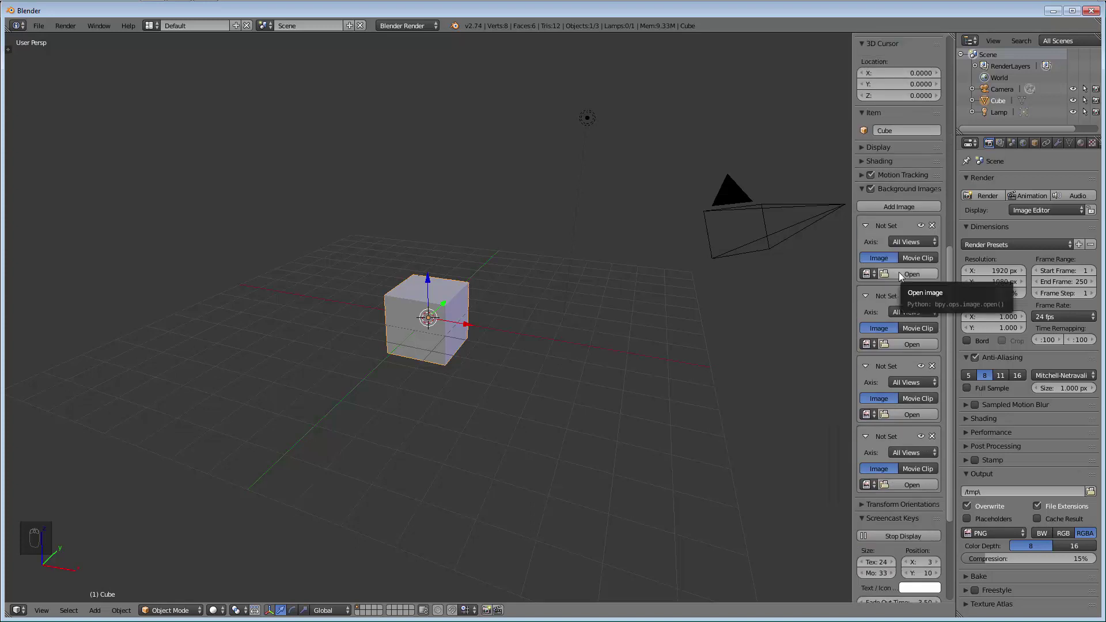
Set the axes of the four background image slots to Left, Right, Top and Front, in that order
left_click(917, 243)
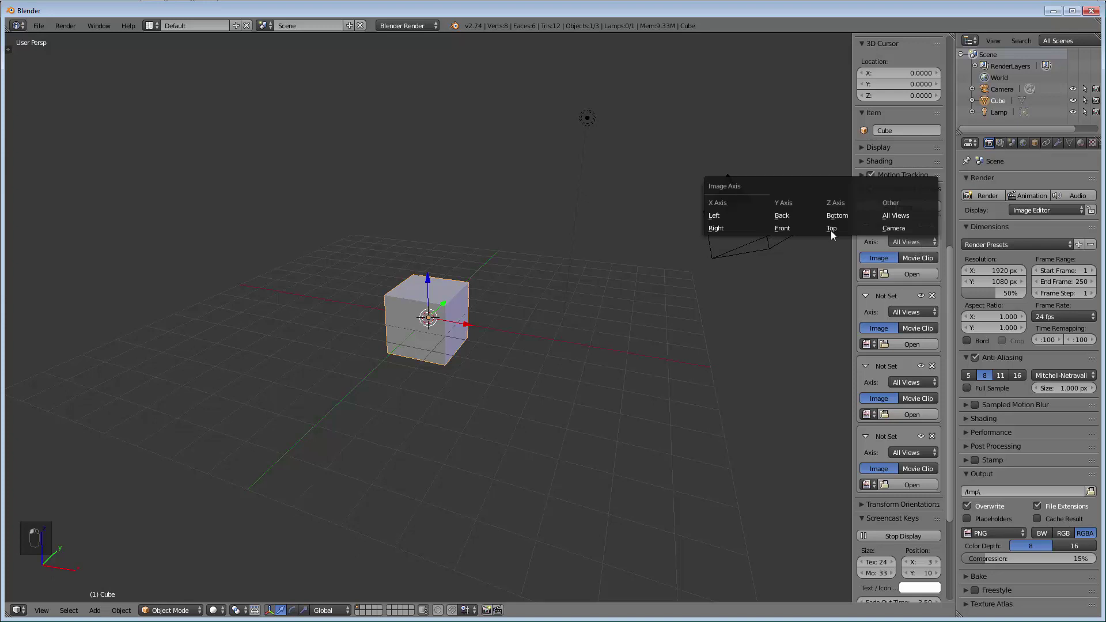
left_click(743, 219)
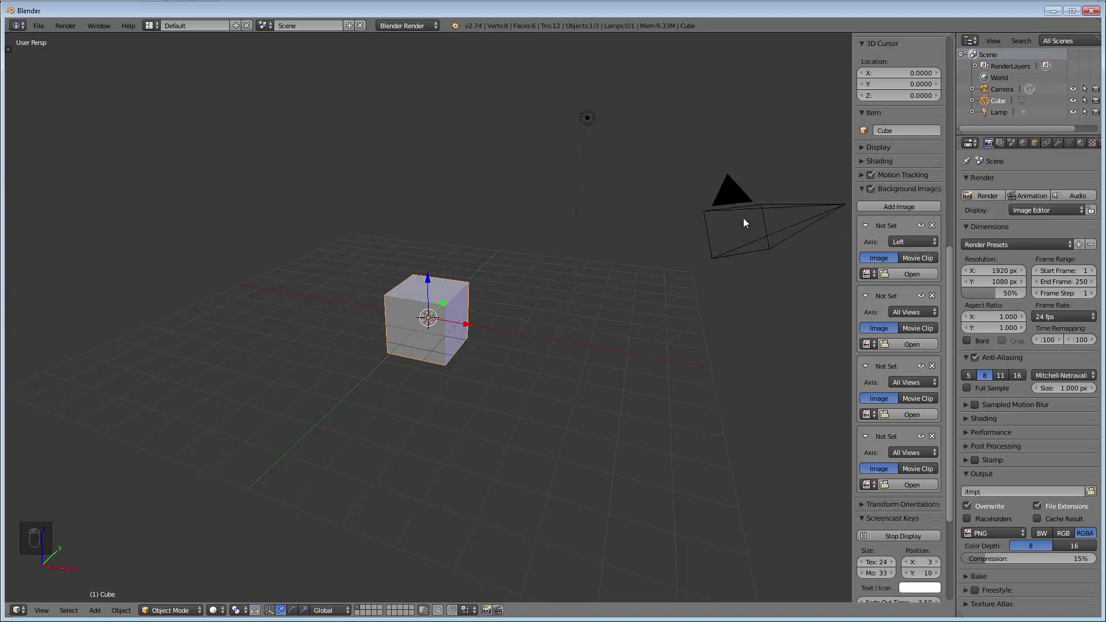
left_click(913, 311)
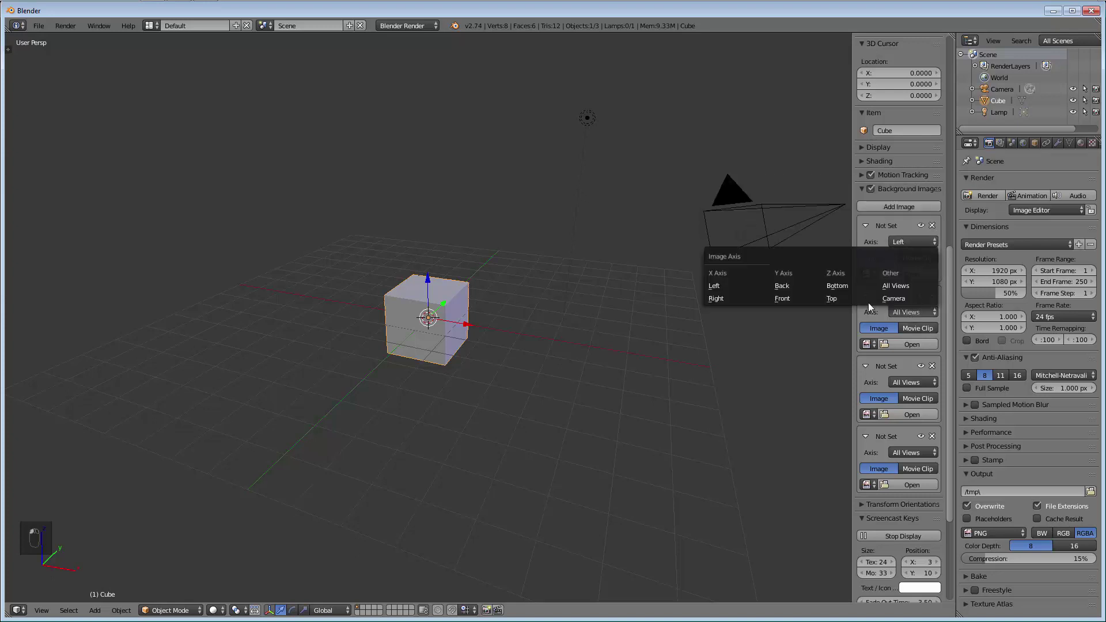
left_click(731, 298)
left_click(908, 383)
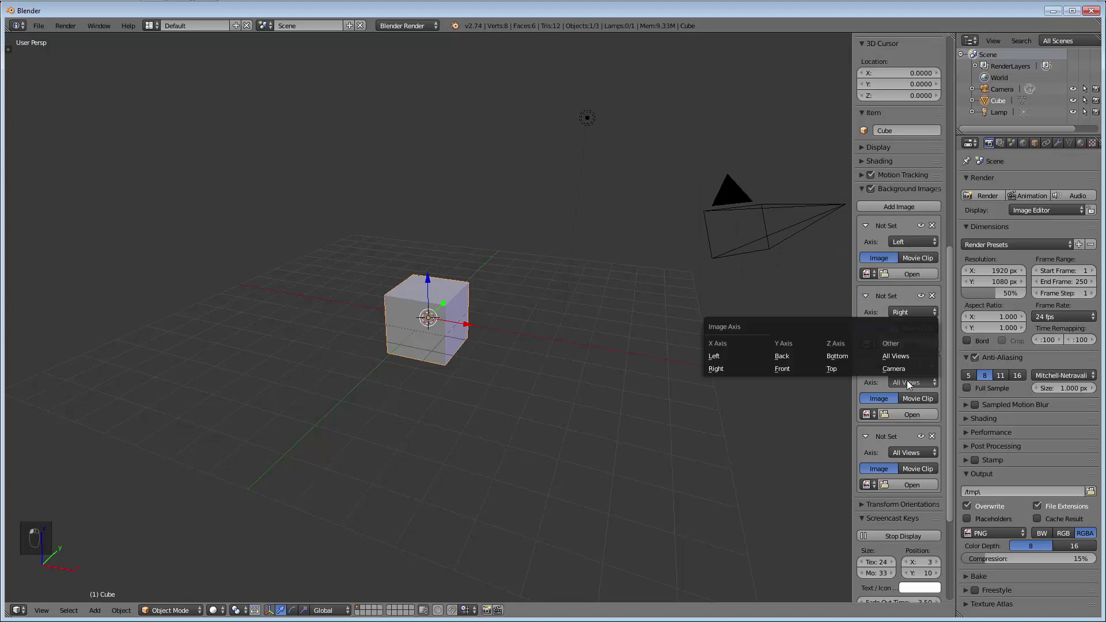
left_click(842, 370)
left_click(931, 455)
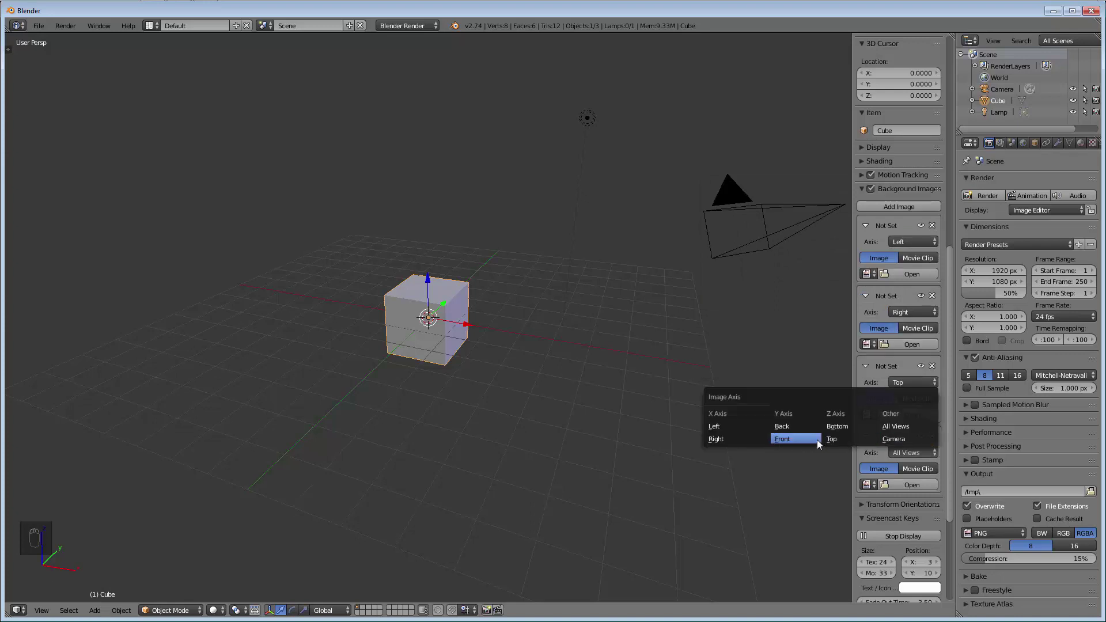
left_click(772, 438)
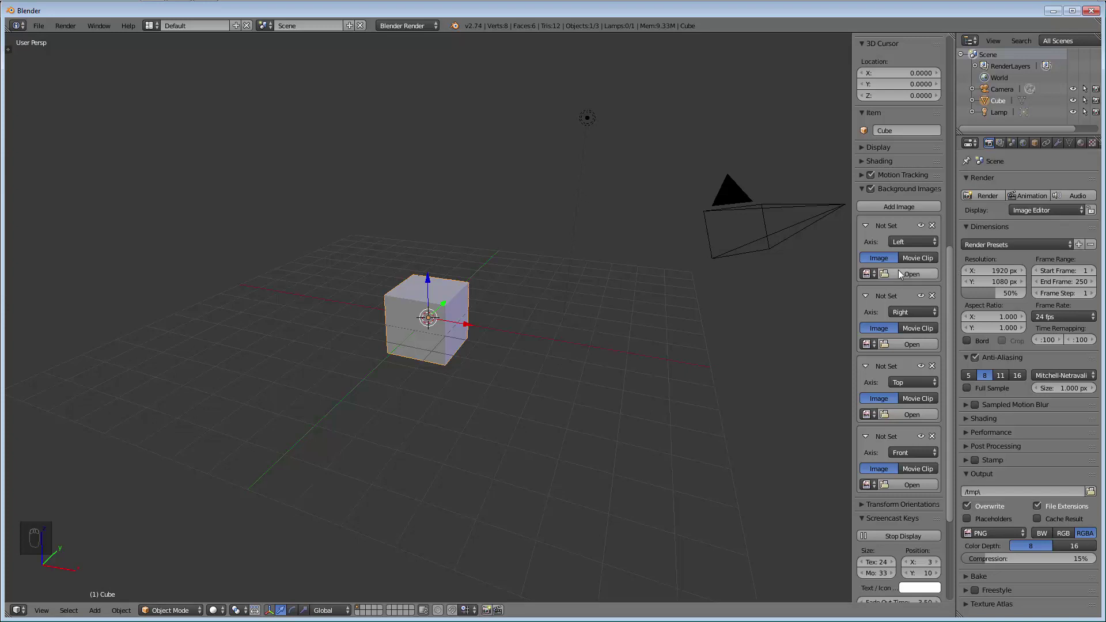
Switch to the picture viewer to look over the aircraft carrier blueprint's views, and return to Blender
left_click(15, 8)
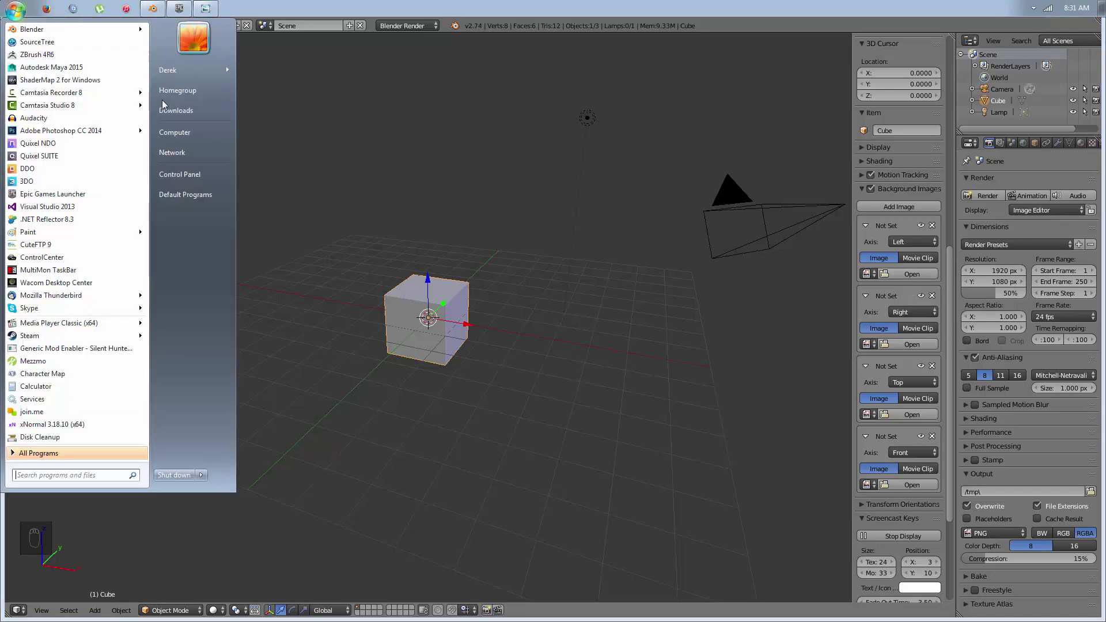
left_click(206, 8)
left_click(206, 8)
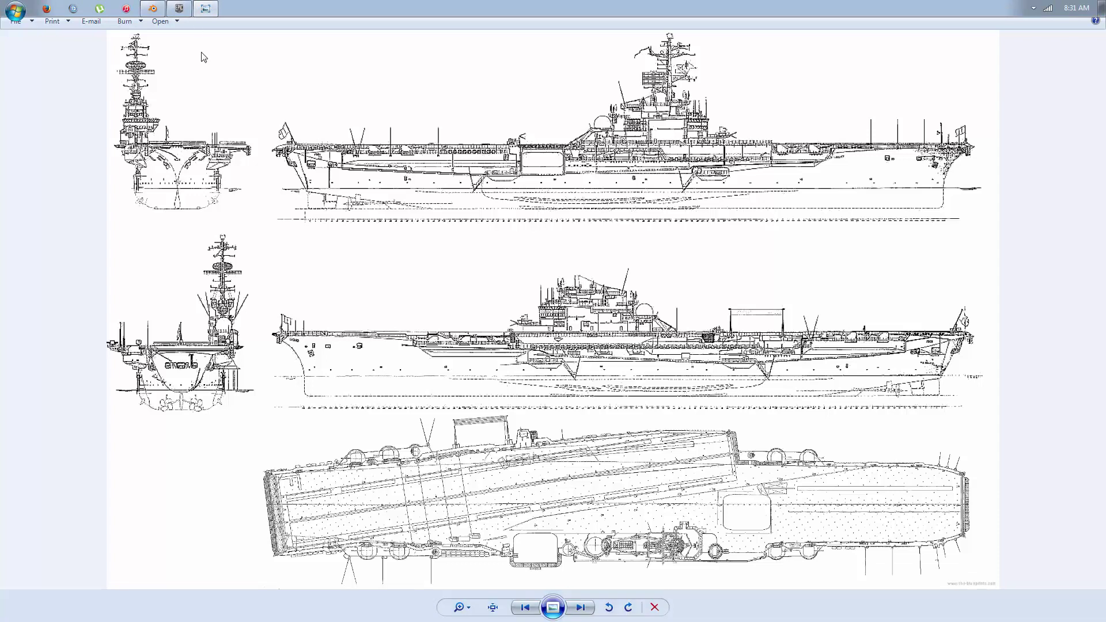
left_click(206, 8)
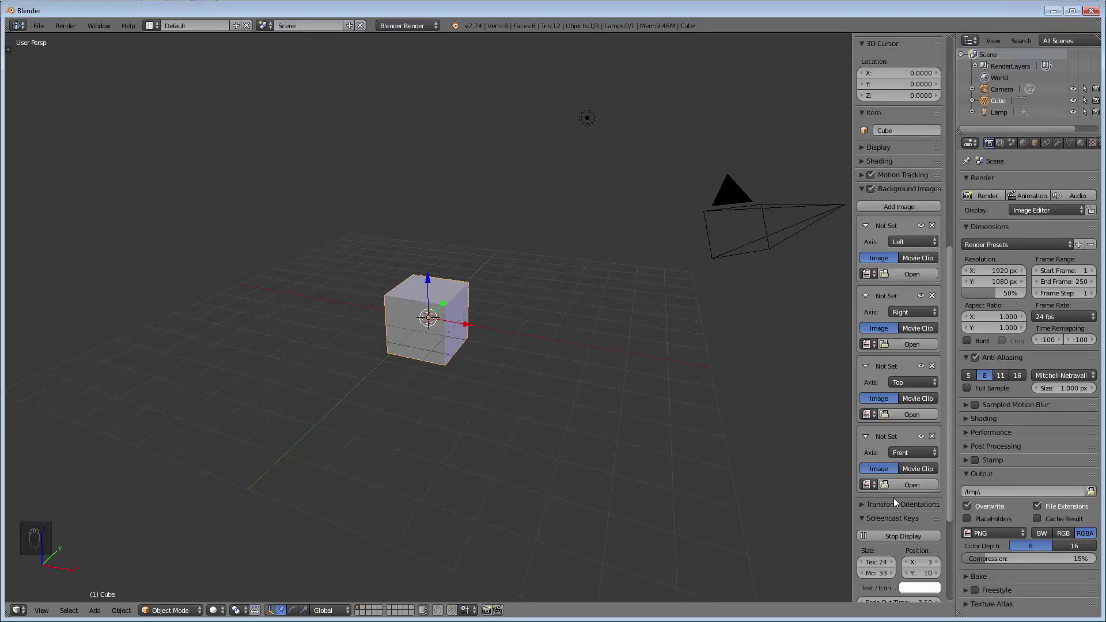
Add a fifth background image slot and set its axis to Back
left_click(911, 209)
left_click(917, 526)
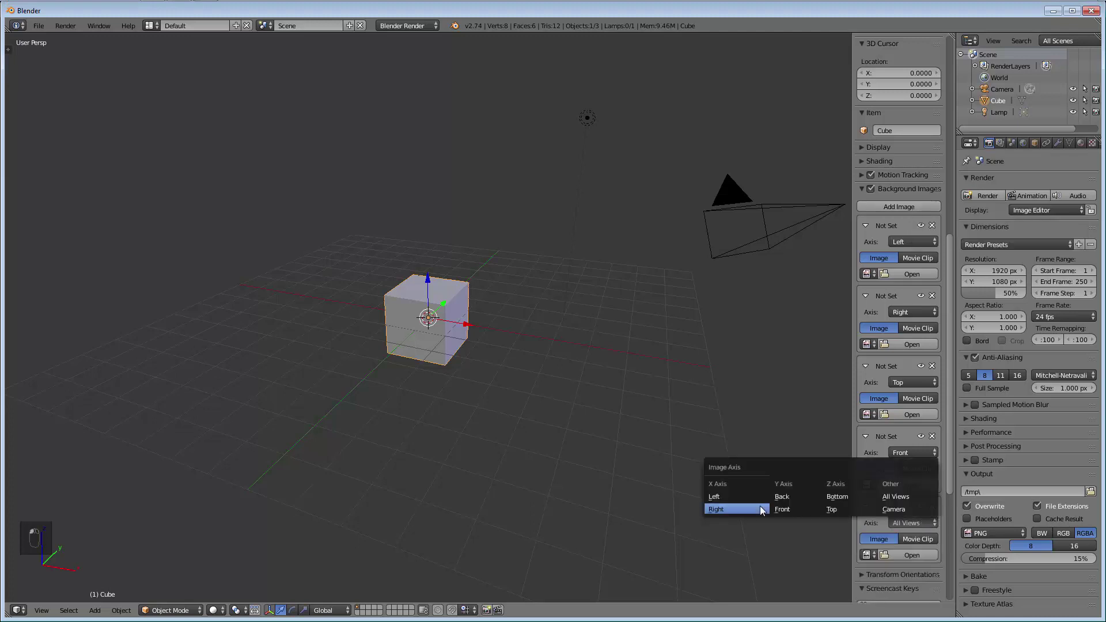
left_click(778, 506)
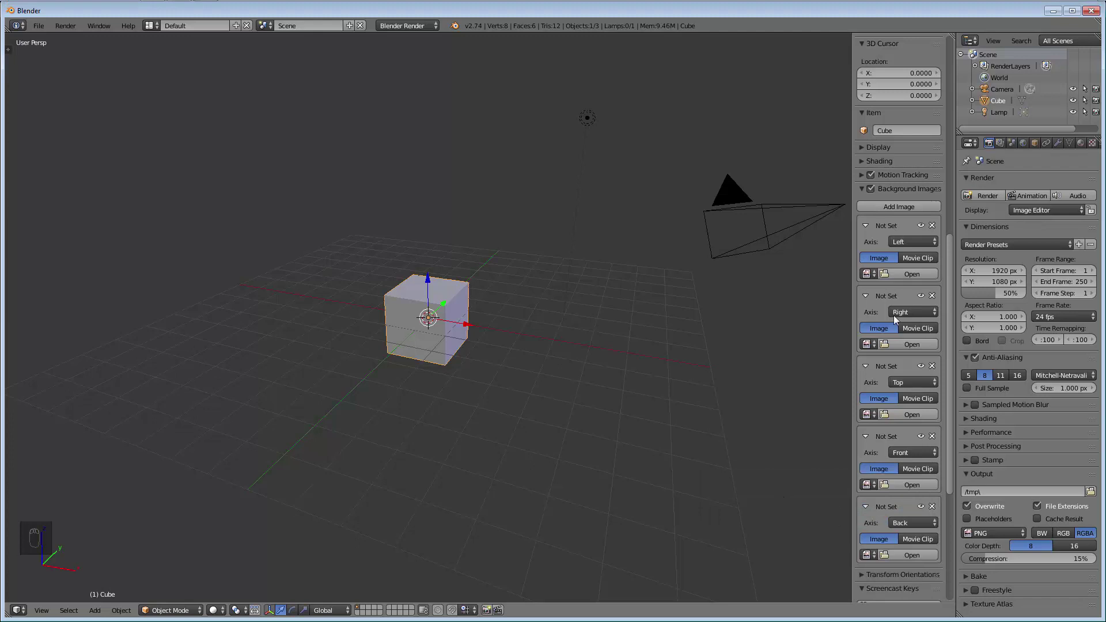
Load nmf-foch-r99-1960-aircraft-carrier.png from the Documents folder into the Left background image slot
left_click(906, 275)
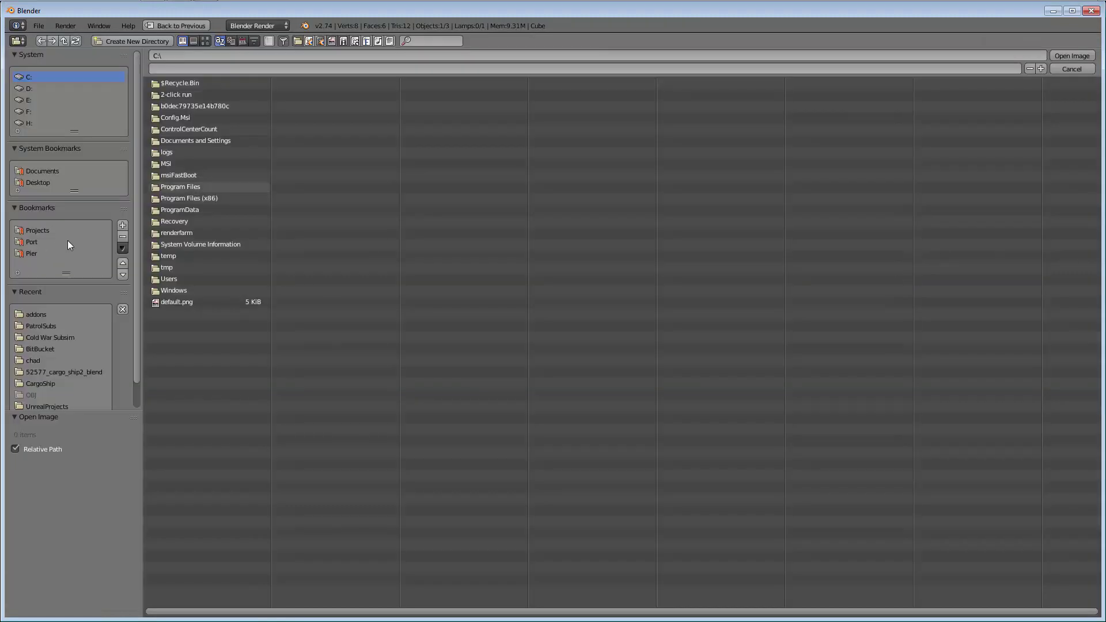
left_click(57, 170)
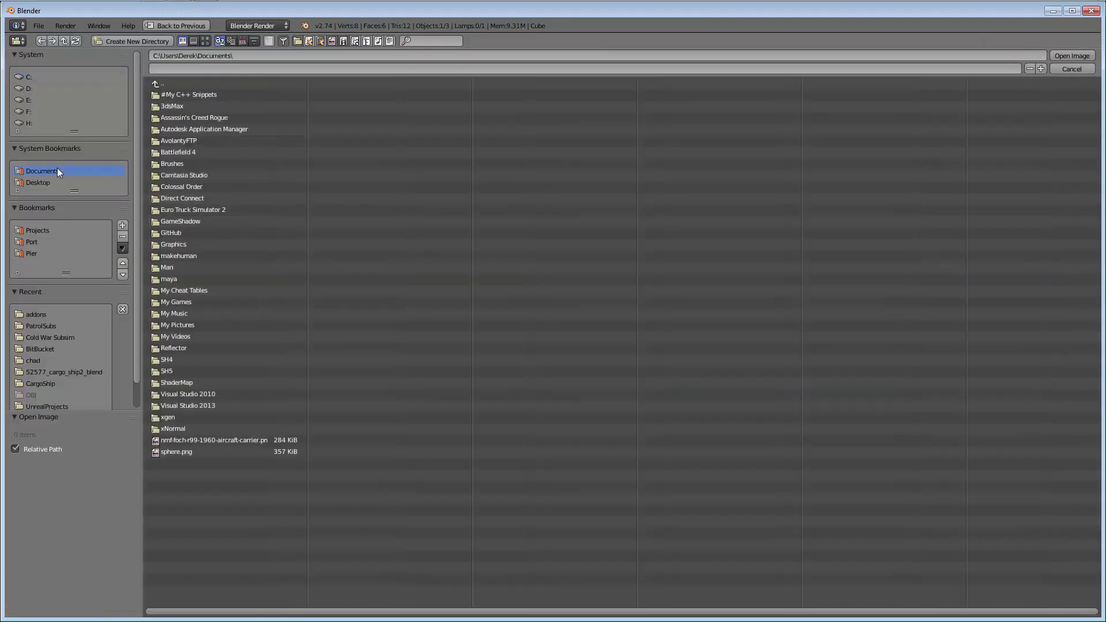
left_click(244, 440)
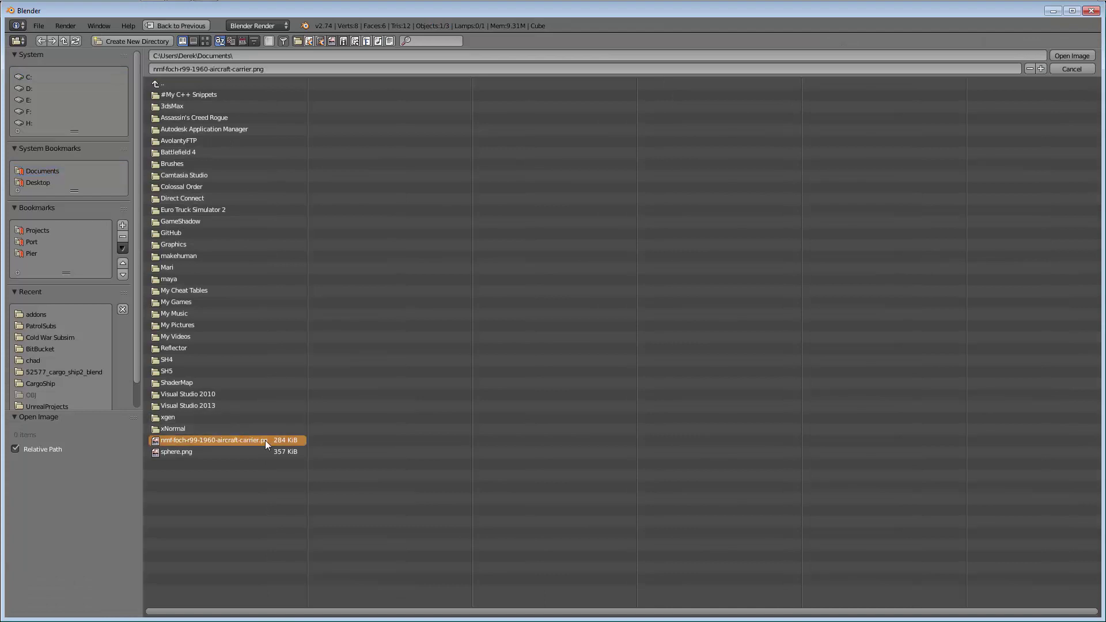
double_click(264, 440)
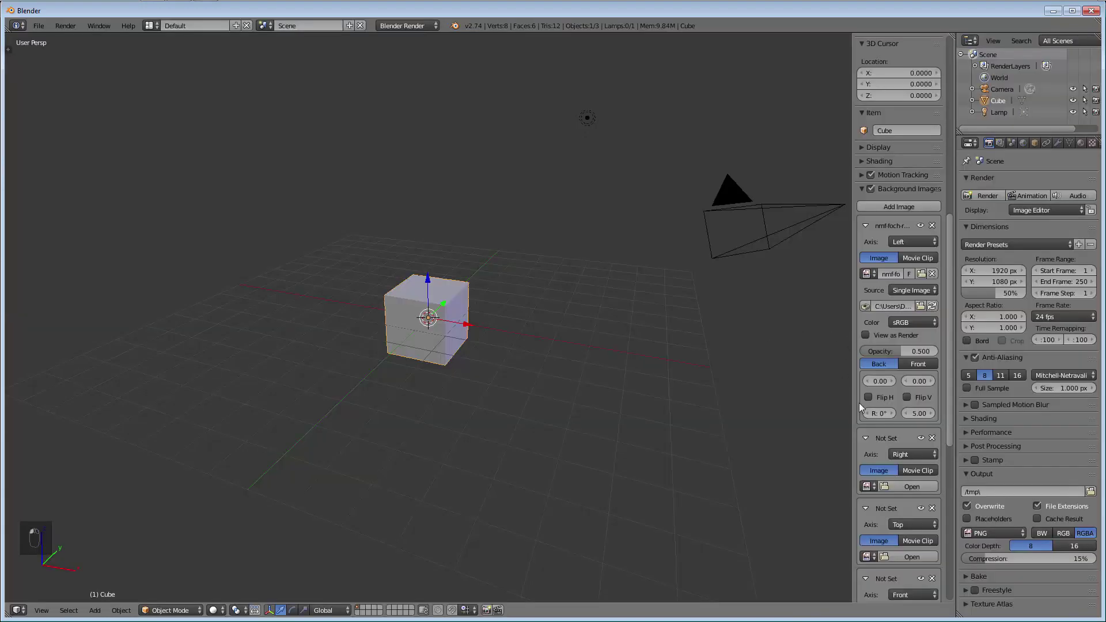
Assign the already loaded aircraft carrier image to the Right, Top, Front and Back background slots
scroll(875, 392, "down", 5)
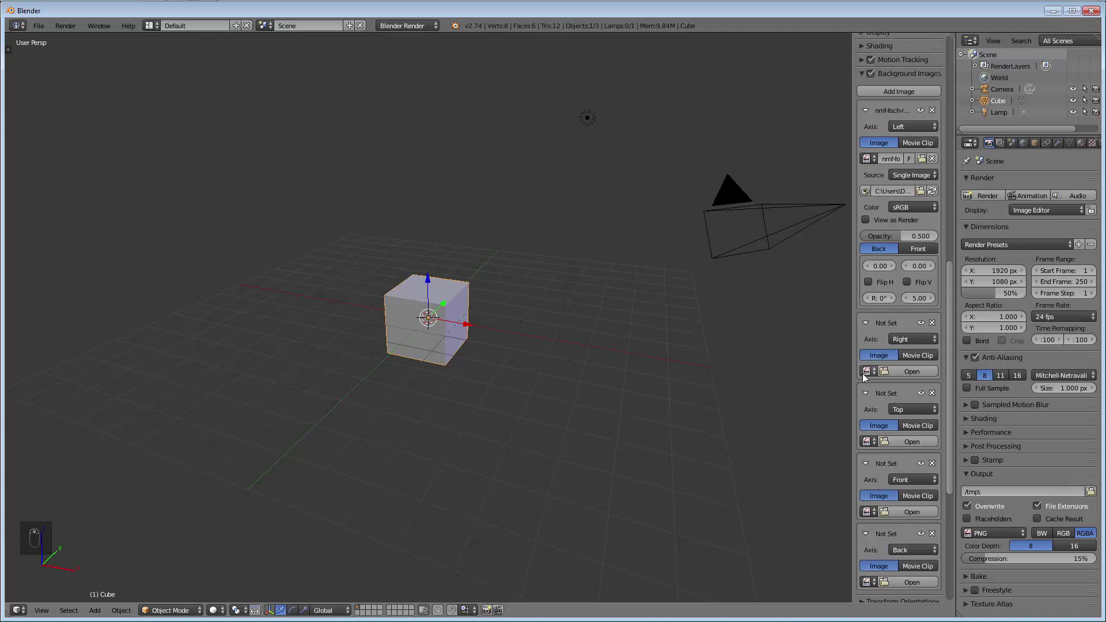
left_click(866, 371)
left_click(870, 386)
scroll(865, 399, "down", 3)
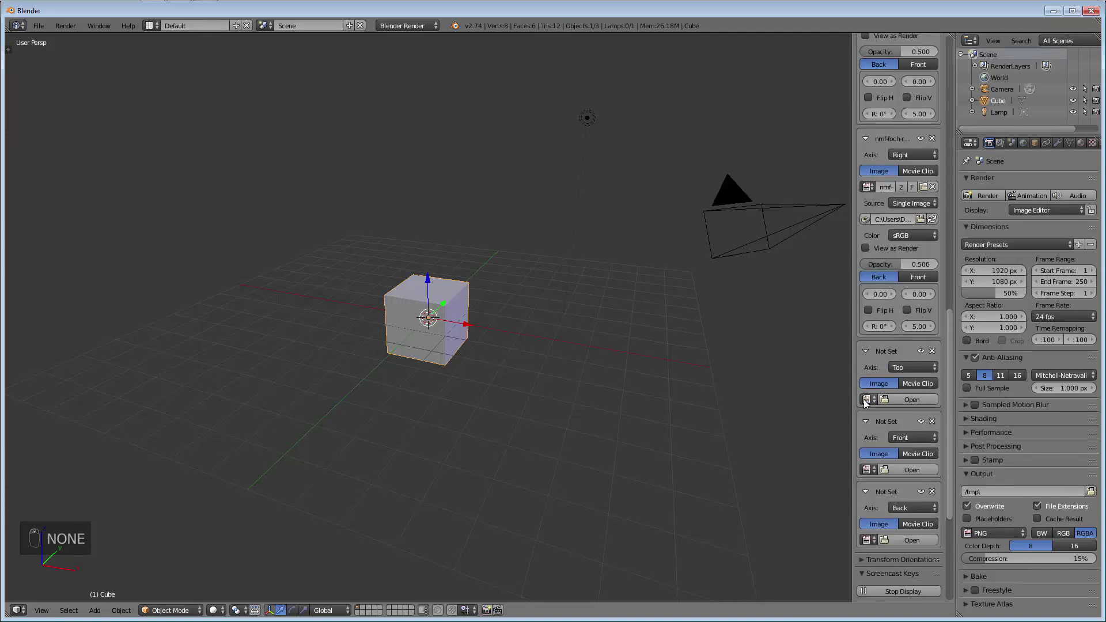
left_click(866, 399)
left_click(867, 416)
scroll(867, 426, "down", 8)
left_click(866, 427)
left_click(868, 447)
scroll(867, 432, "down", 12)
left_click(870, 365)
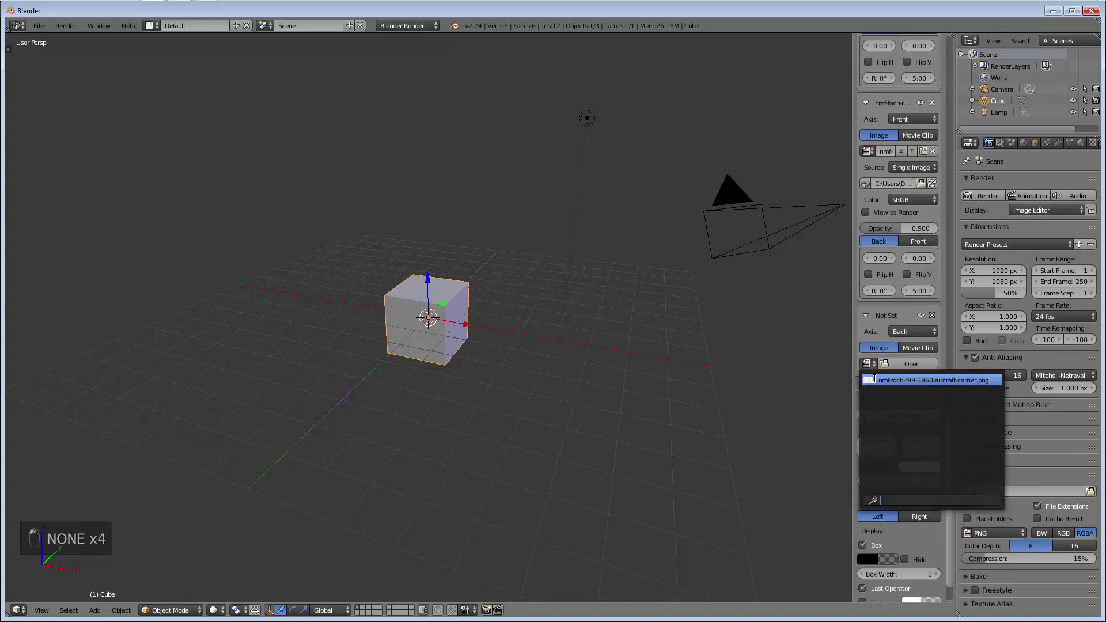
left_click(871, 385)
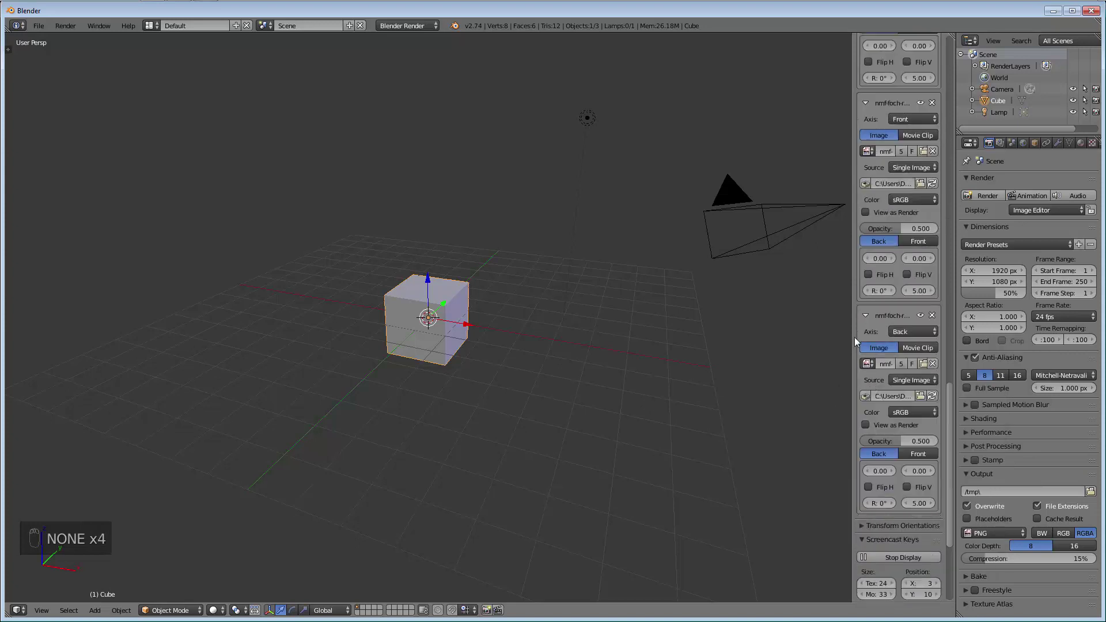
Widen the 3D view's properties sidebar and collapse the settings of all five background images
left_click_drag(851, 342, 599, 358)
left_click(608, 315)
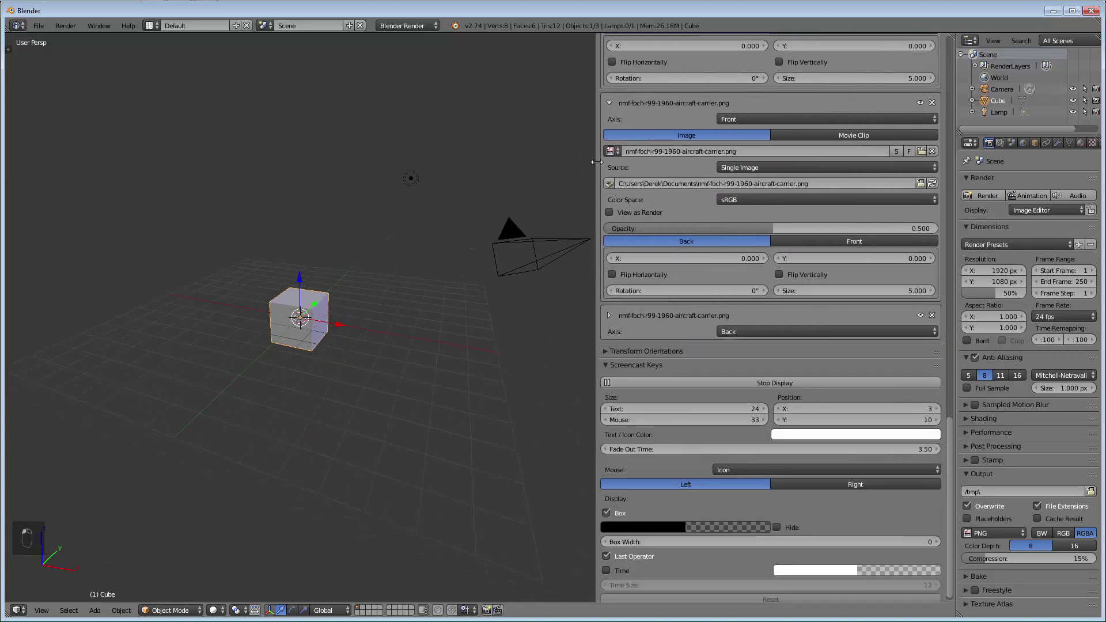
left_click(608, 102)
scroll(616, 145, "up", 8)
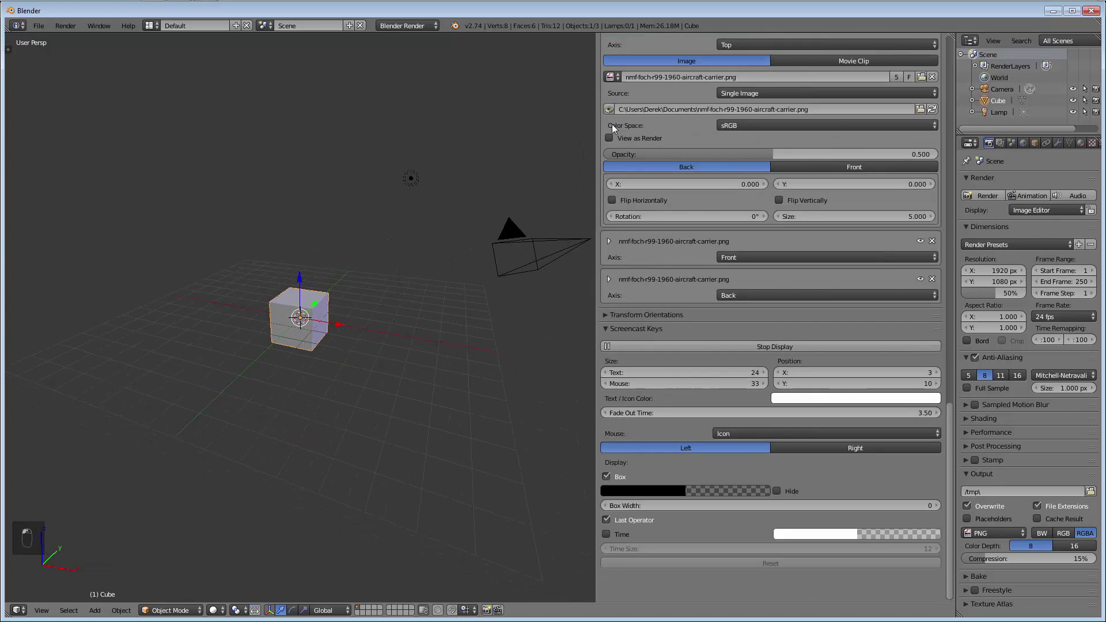
left_click(608, 98)
scroll(610, 133, "up", 7)
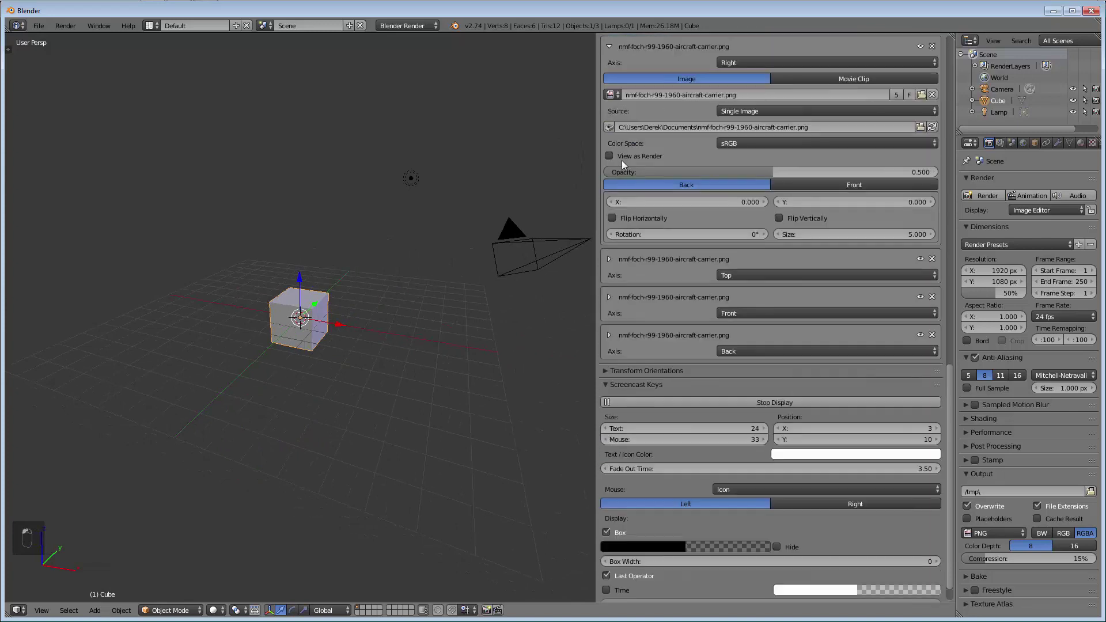
scroll(616, 207, "up", 3)
left_click(608, 116)
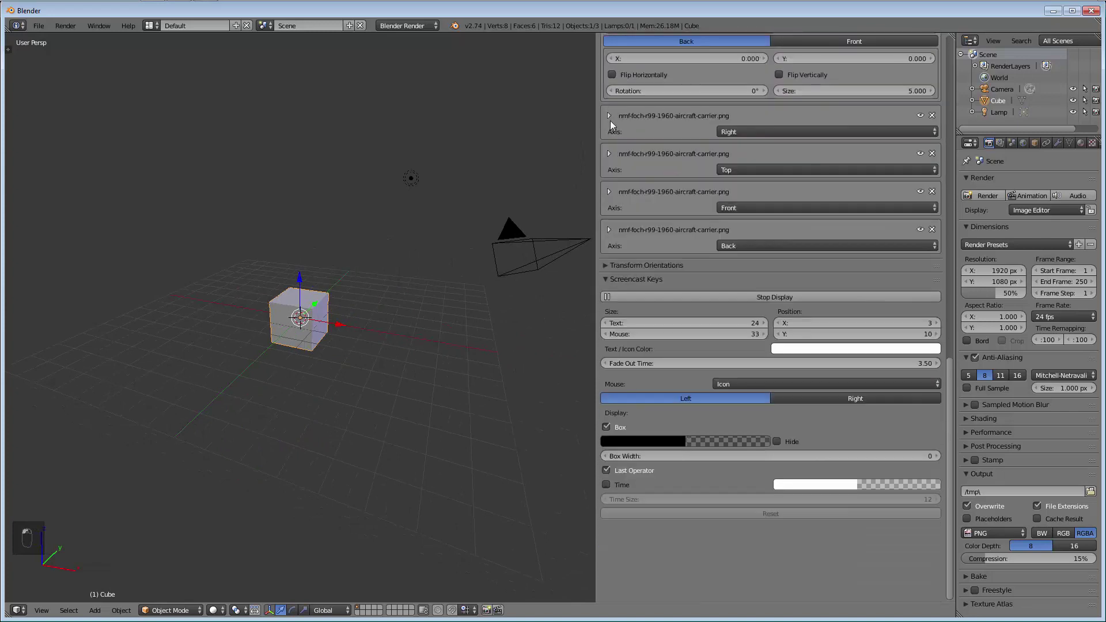
scroll(611, 133, "up", 7)
scroll(613, 138, "up", 2)
left_click(612, 112)
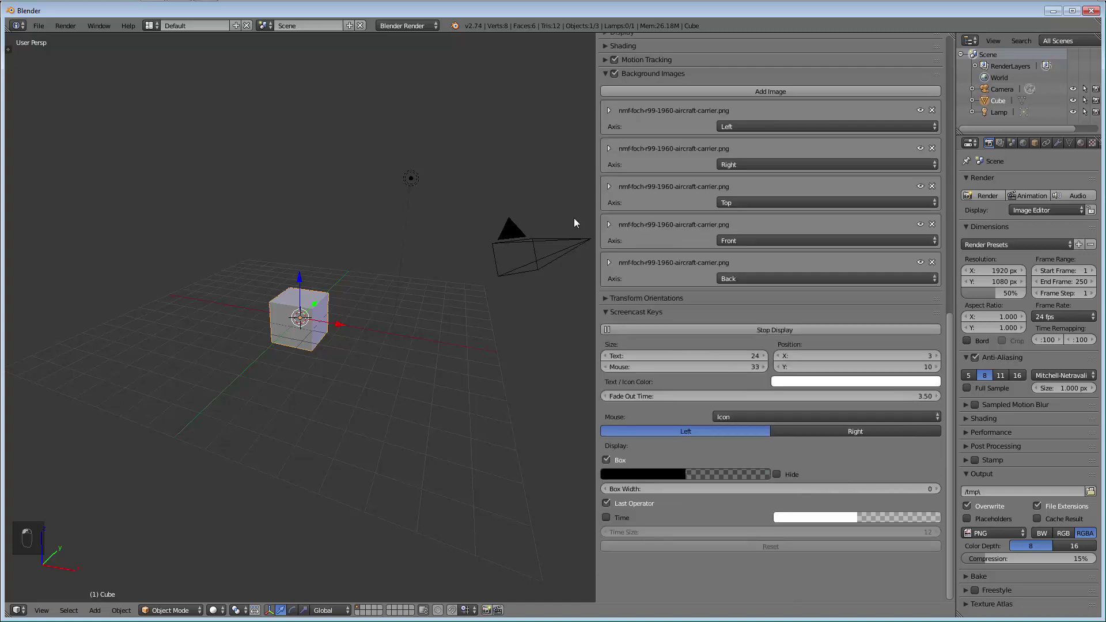
left_click_drag(596, 304, 695, 303)
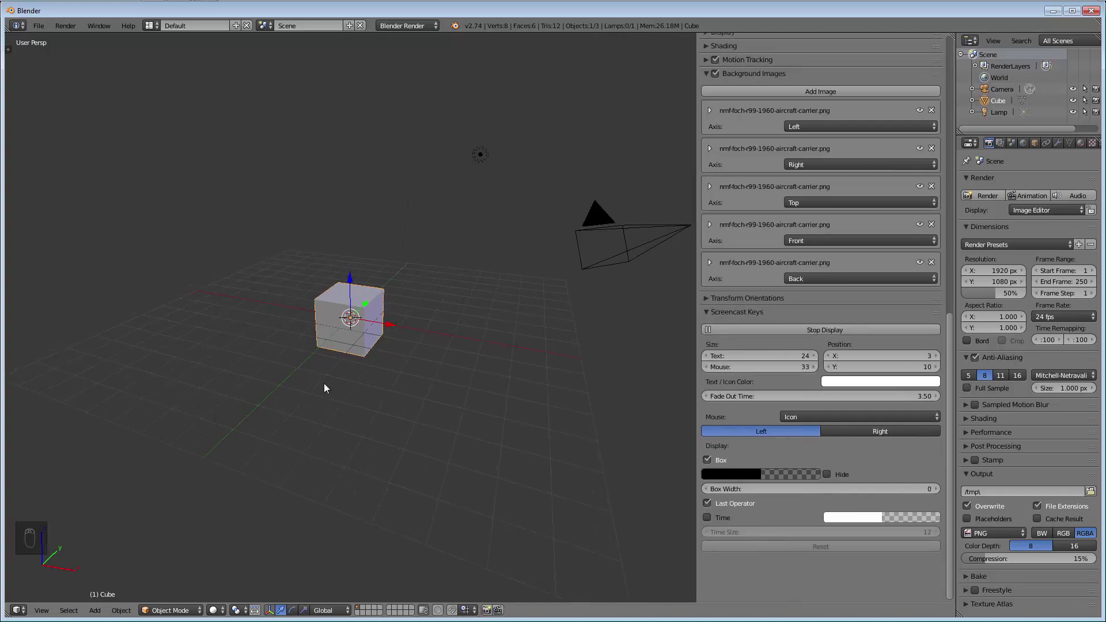
Delete the default cube, camera and lamp from the scene
key("x")
left_click(351, 316)
right_click(570, 226)
key("x")
left_click(599, 221)
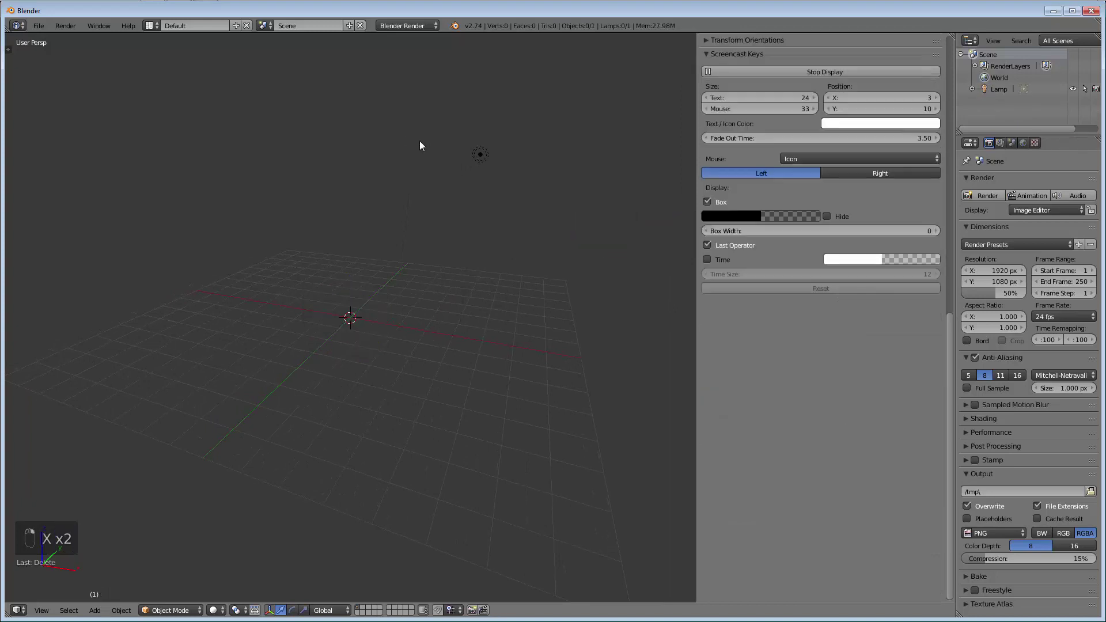
right_click(488, 157)
key("x")
left_click(488, 156)
Switch to the right orthographic view so the carrier blueprint is displayed
key("KP_3")
mouse_move(418, 256)
middle_mouse_down("shift")
mouse_move(441, 264)
mouse_move(396, 286)
mouse_move(401, 266)
middle_mouse_up("shift")
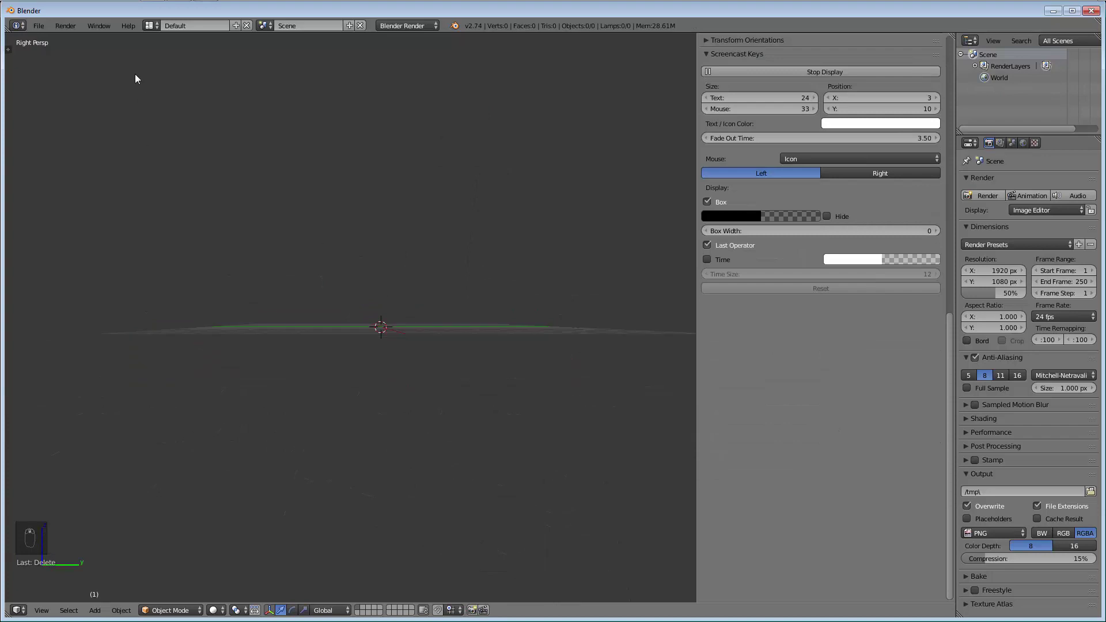
middle_click_drag(161, 149, 502, 298, "shift")
mouse_move(563, 272)
middle_mouse_down("shift")
mouse_move(563, 283)
mouse_move(600, 274)
mouse_move(581, 274)
middle_mouse_up("shift")
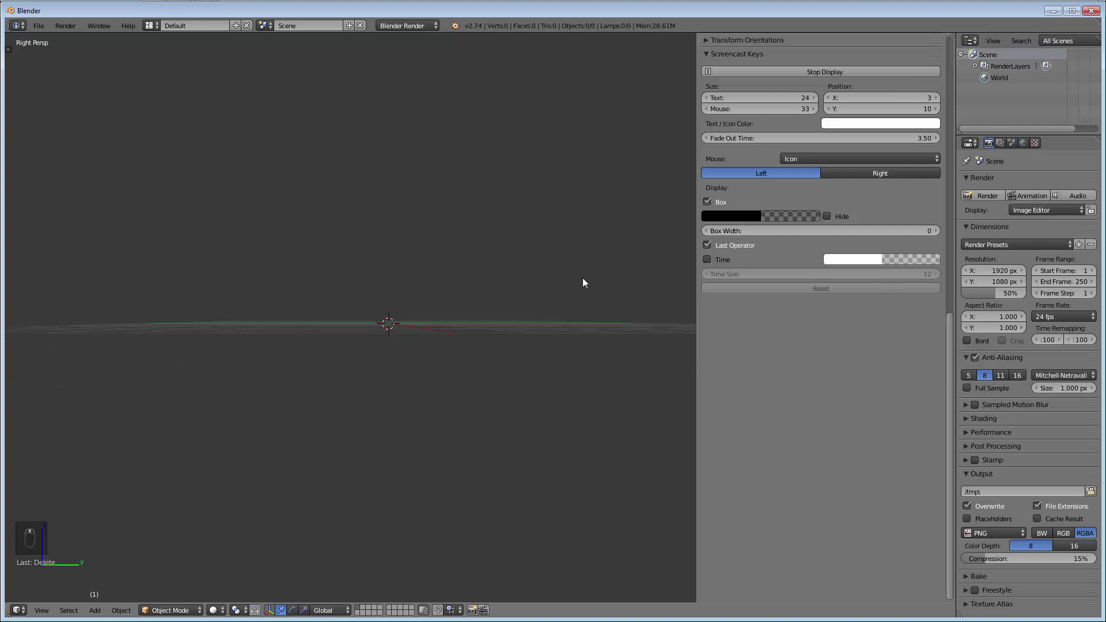
key("KP_5")
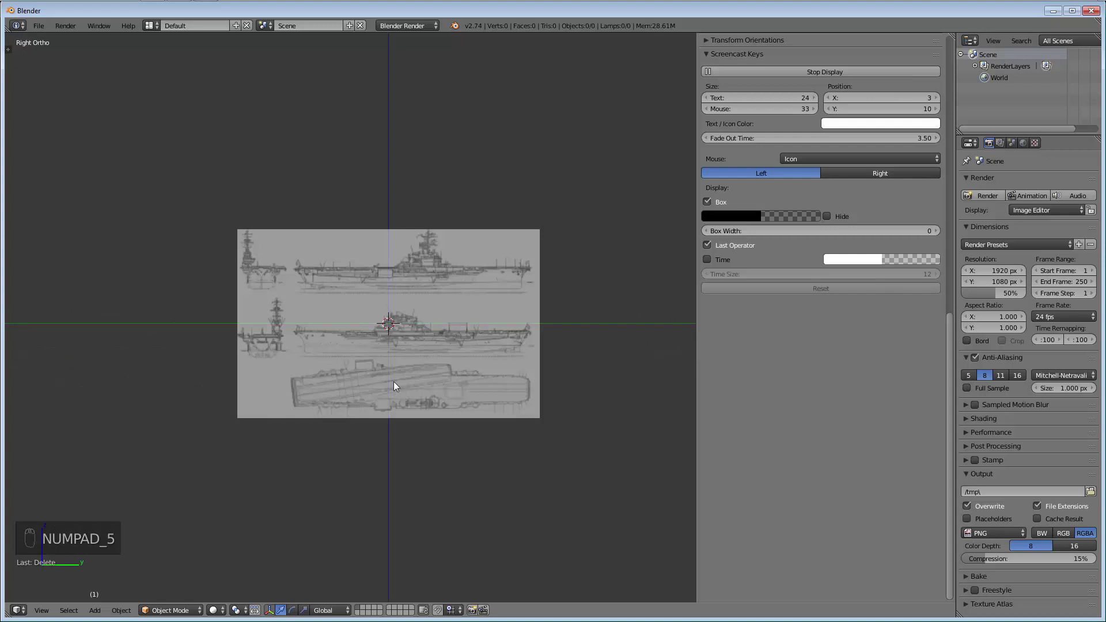
scroll(404, 346, "down", 1)
scroll(393, 348, "up", 4)
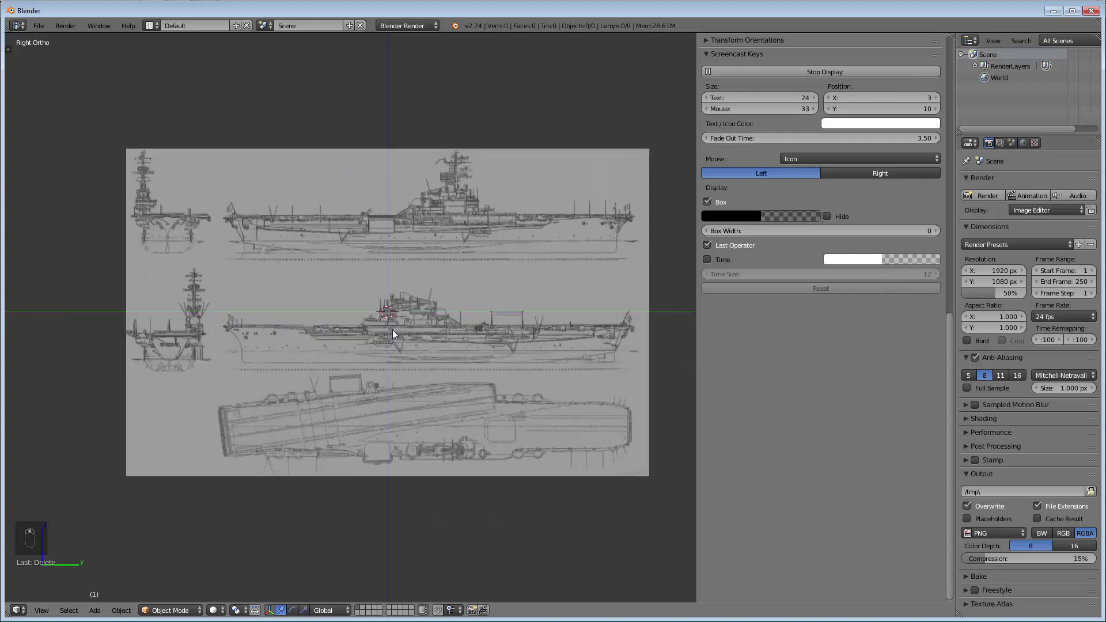
scroll(392, 330, "up", 1)
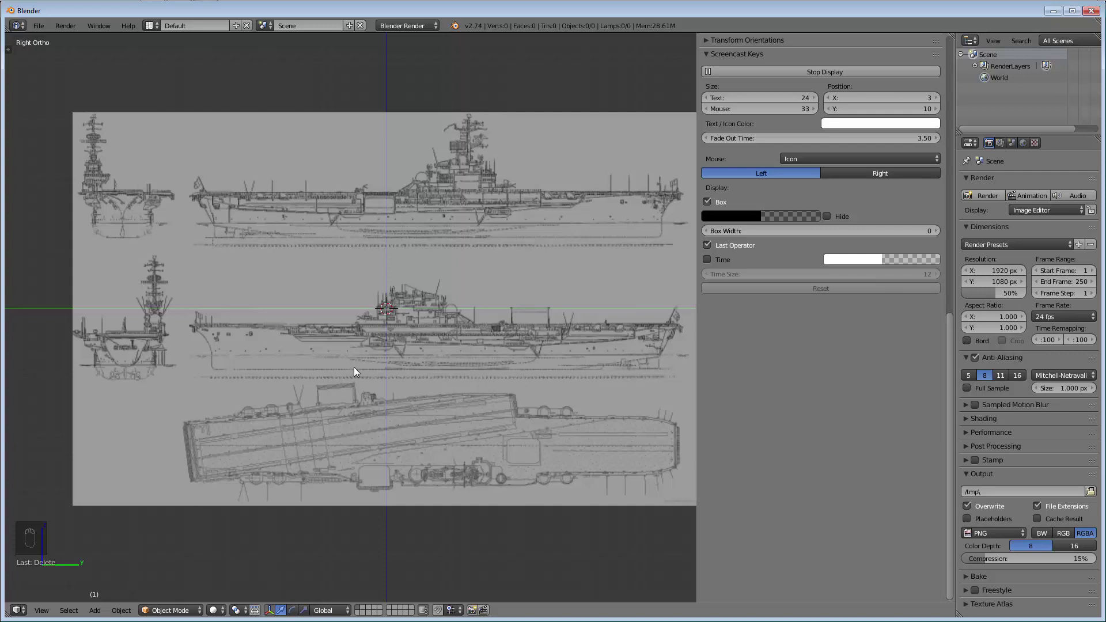
Expand the Right background image's settings and set its X offset to 3.15
scroll(737, 150, "up", 10)
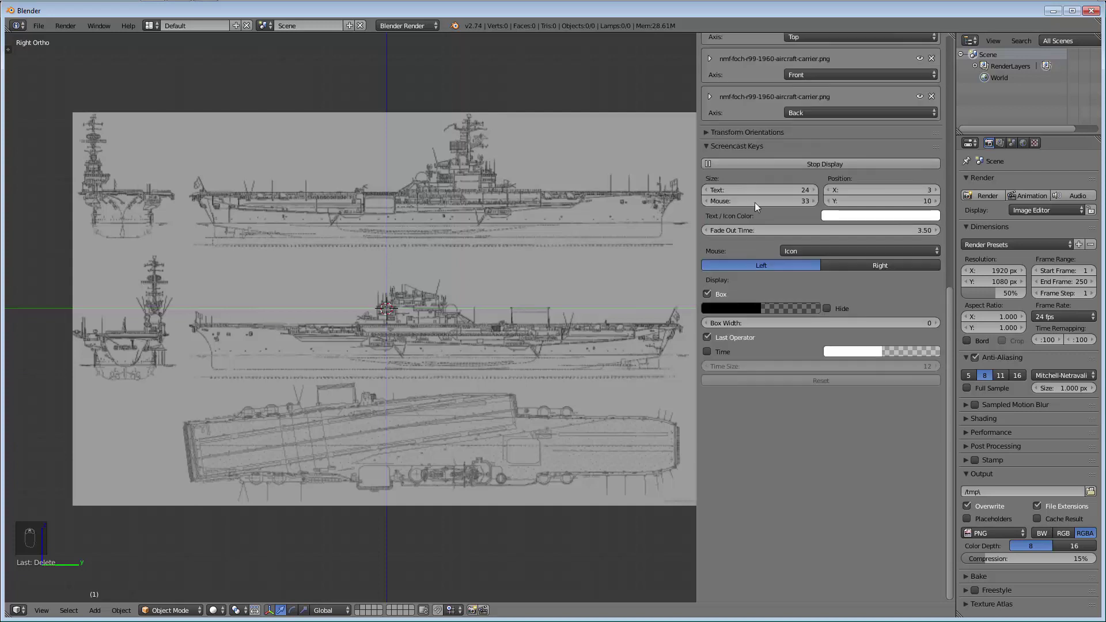
scroll(535, 303, "down", 3)
scroll(768, 297, "up", 4)
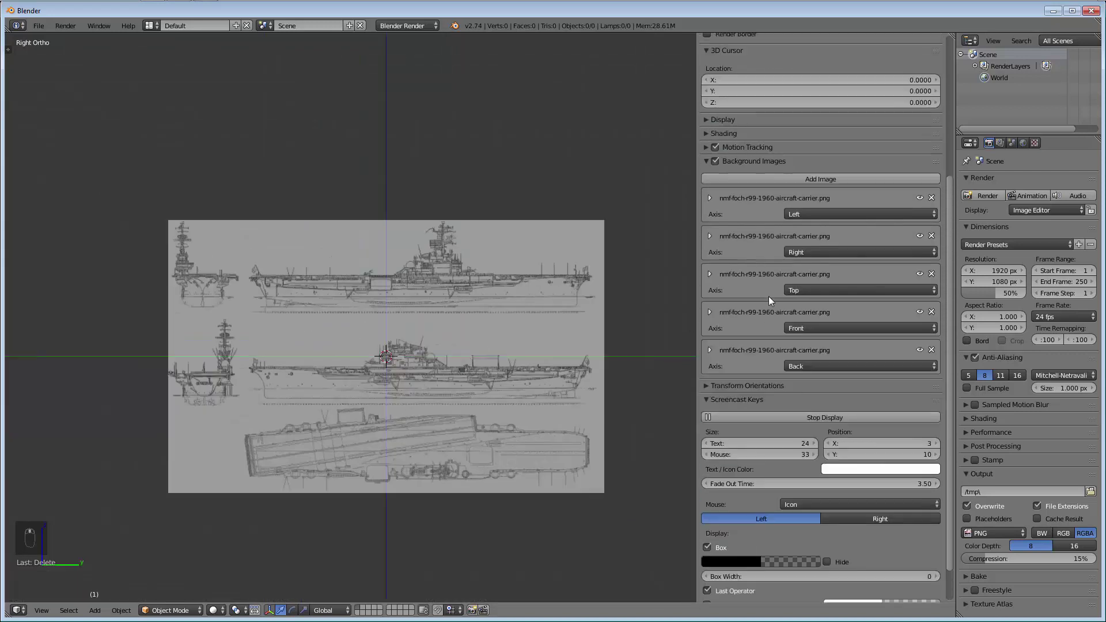
left_click(708, 234)
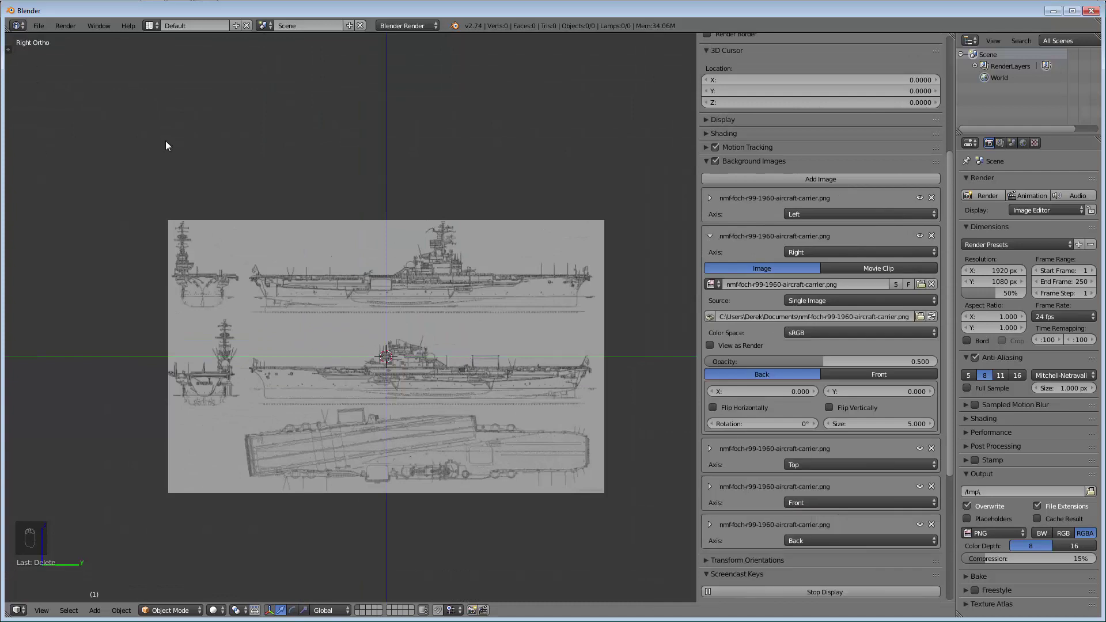
left_click_drag(731, 392, 839, 391)
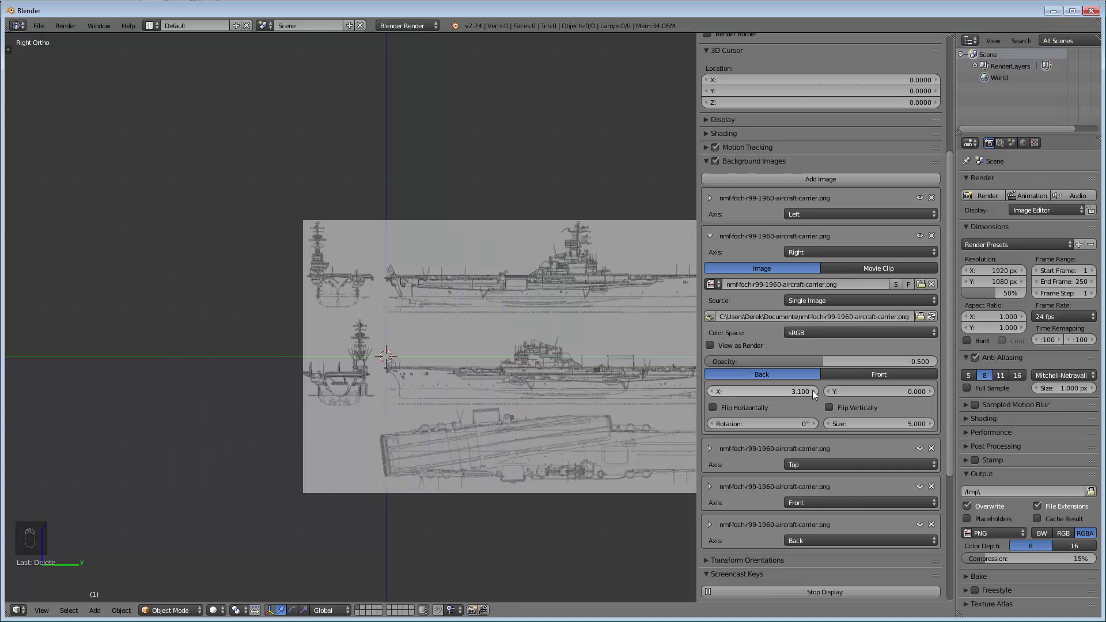
mouse_move(799, 391)
left_mouse_down()
mouse_move(789, 391)
mouse_move(800, 391)
left_mouse_up()
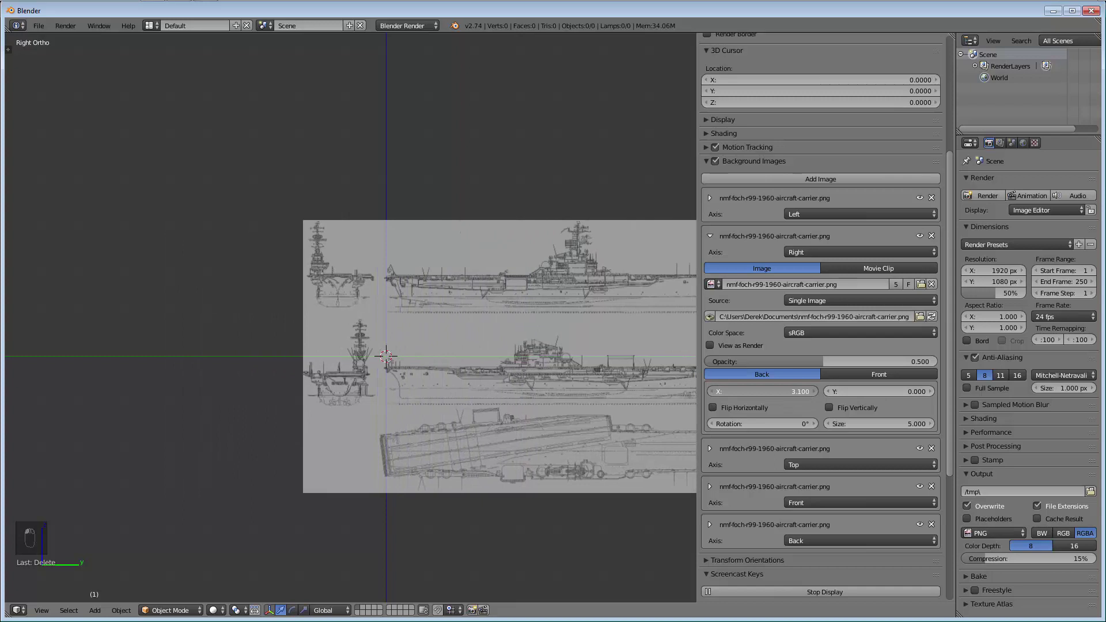
left_click(806, 390)
key("BackSpace")
key("BackSpace")
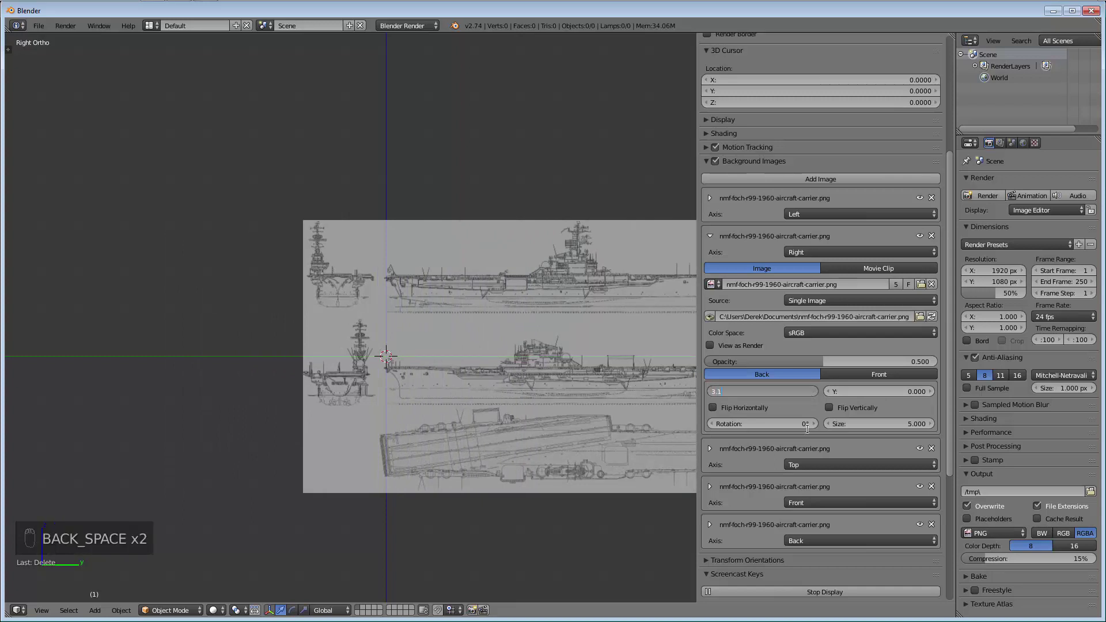
type("15")
key("Return")
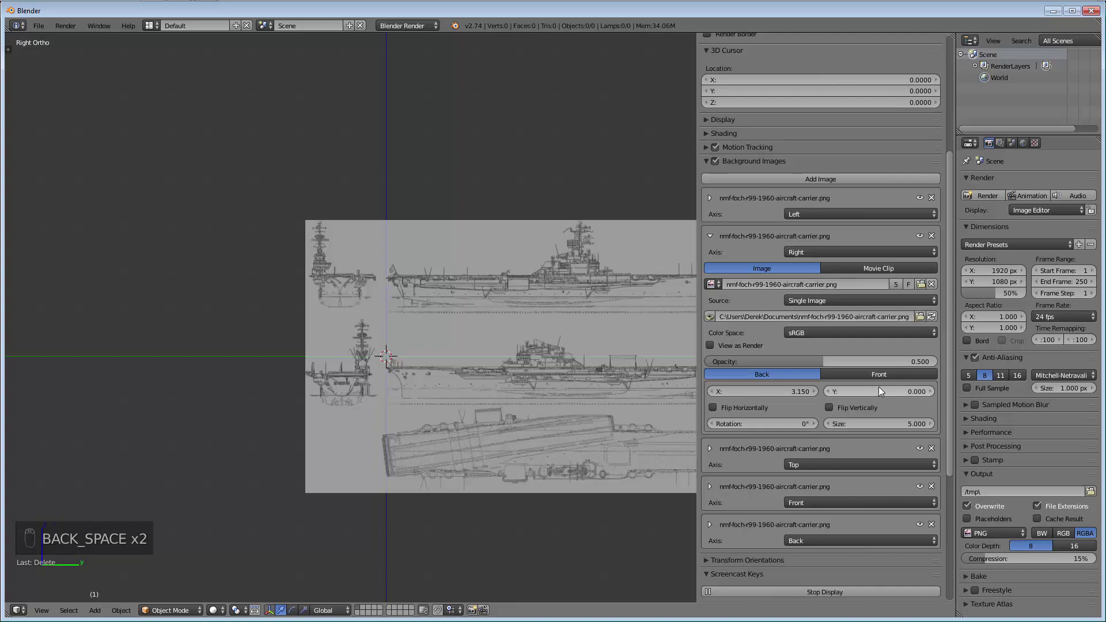
Set the Right background image's Y offset to 1.7
mouse_move(871, 391)
left_mouse_down()
mouse_move(904, 390)
mouse_move(872, 391)
left_mouse_up()
scroll(574, 338, "up", 3)
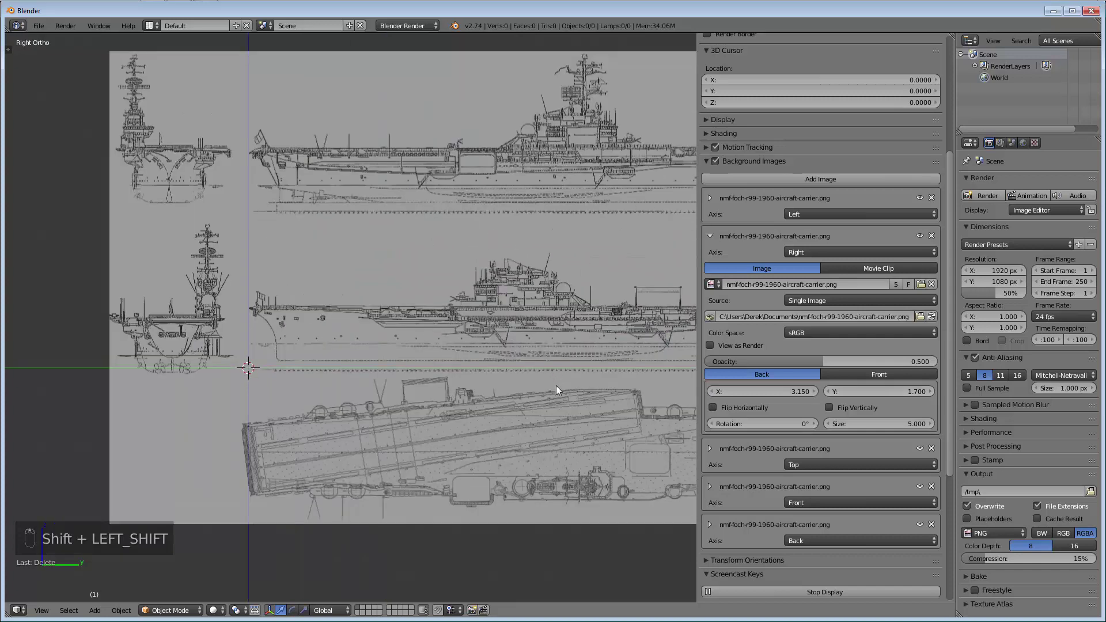
middle_click_drag(523, 381, 355, 333, "shift")
scroll(389, 333, "down", 2)
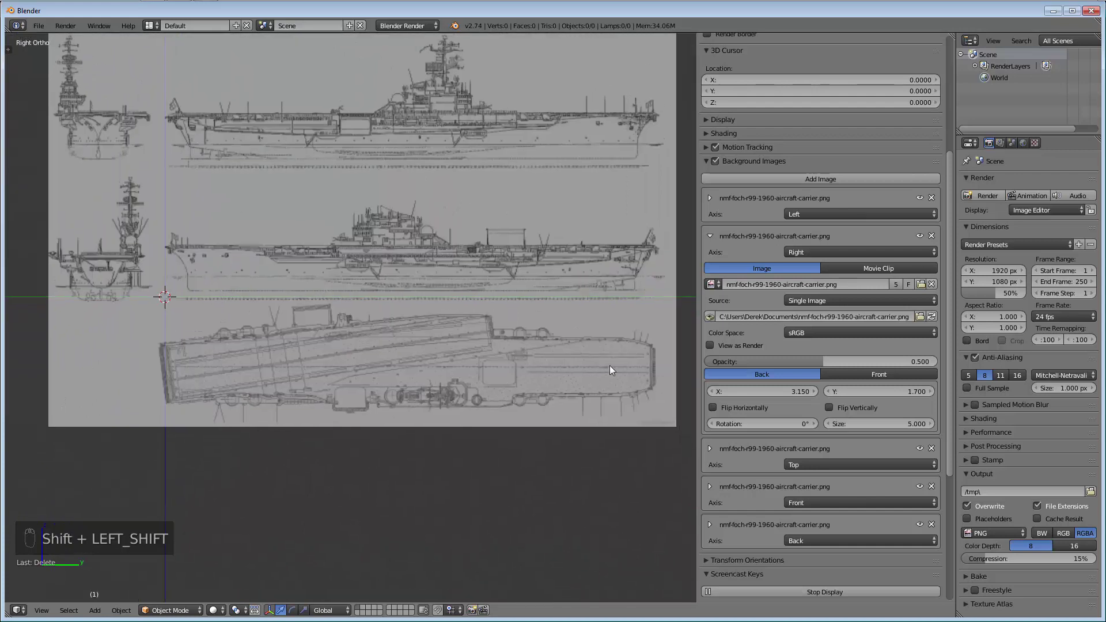
Fine-tune the Right background image's Y offset to 1.55 so the lower side view's keel rests on the horizontal axis
left_click(887, 390)
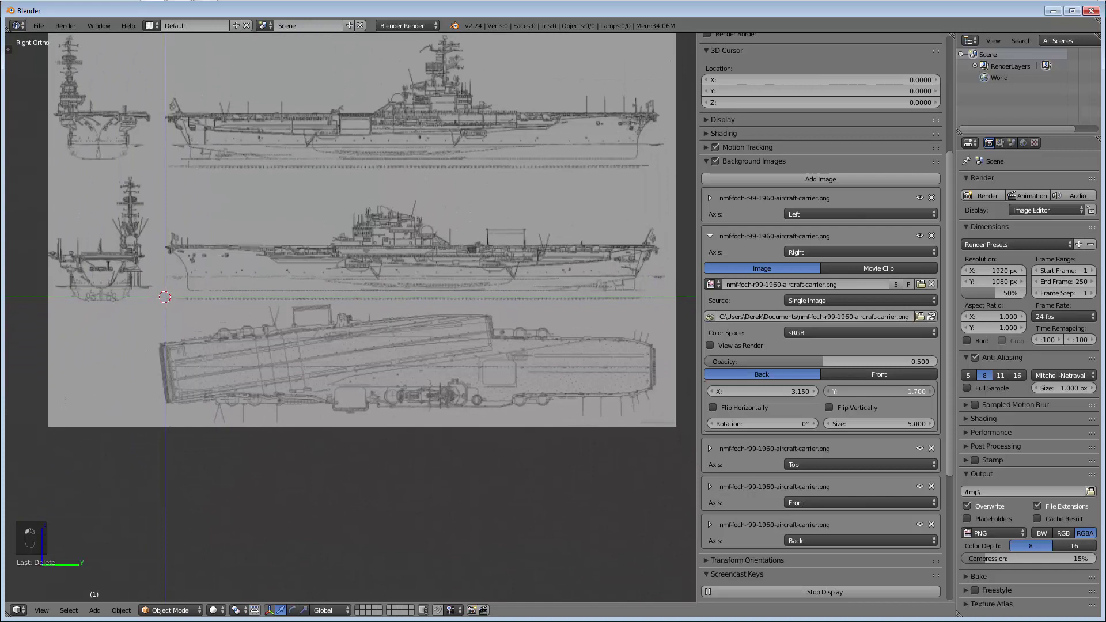
left_click_drag(887, 390, 870, 390)
scroll(423, 285, "up", 3)
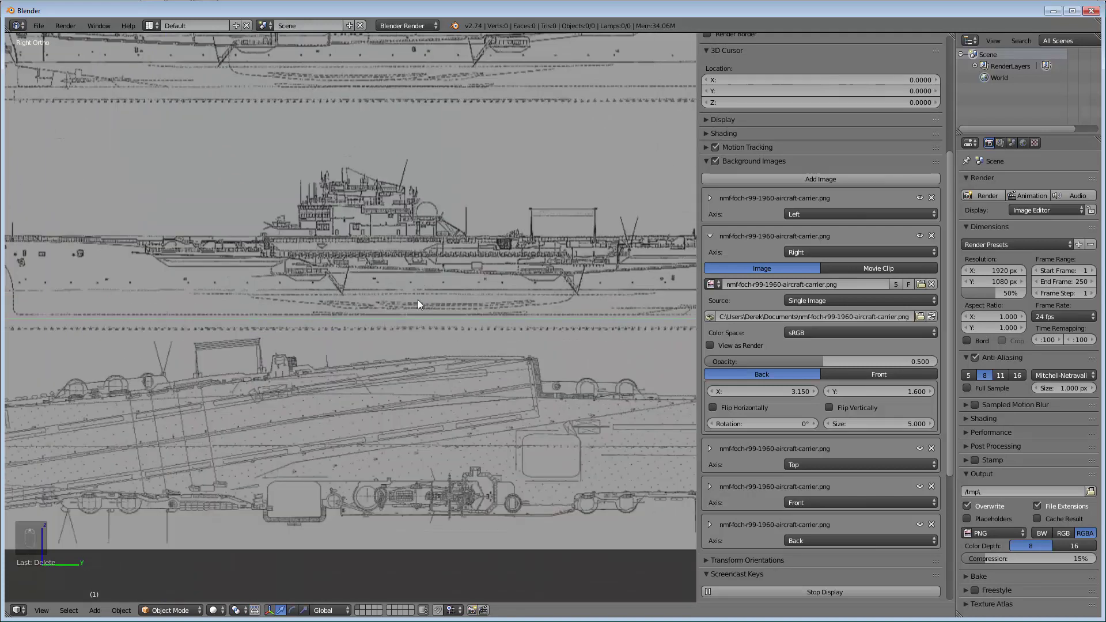
scroll(633, 385, "up", 2)
left_click(929, 391)
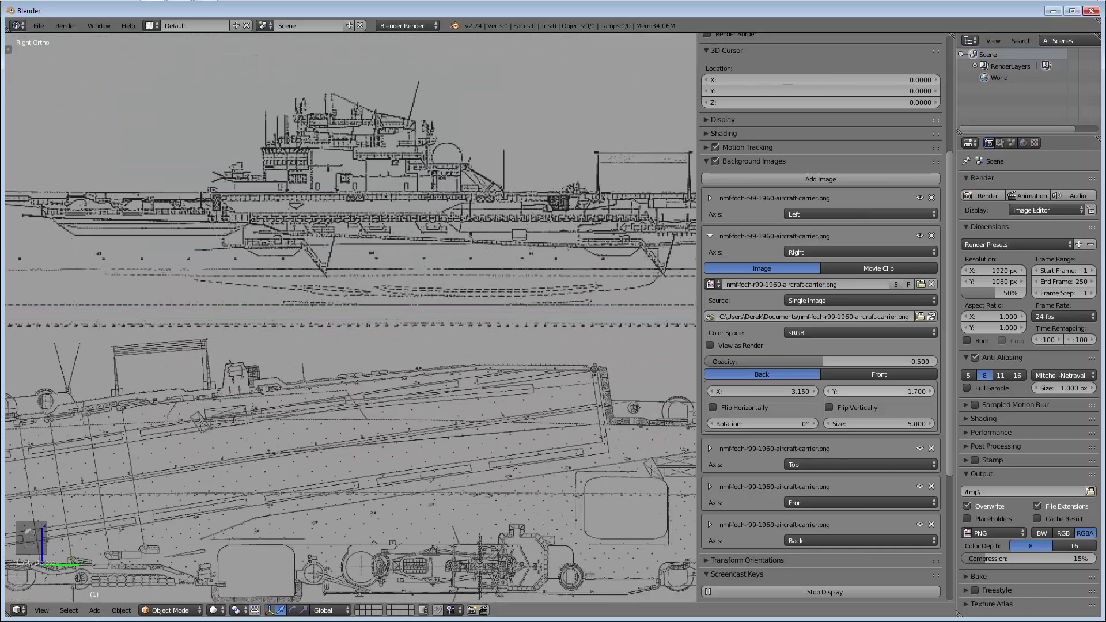
left_click(827, 392)
left_click(827, 391)
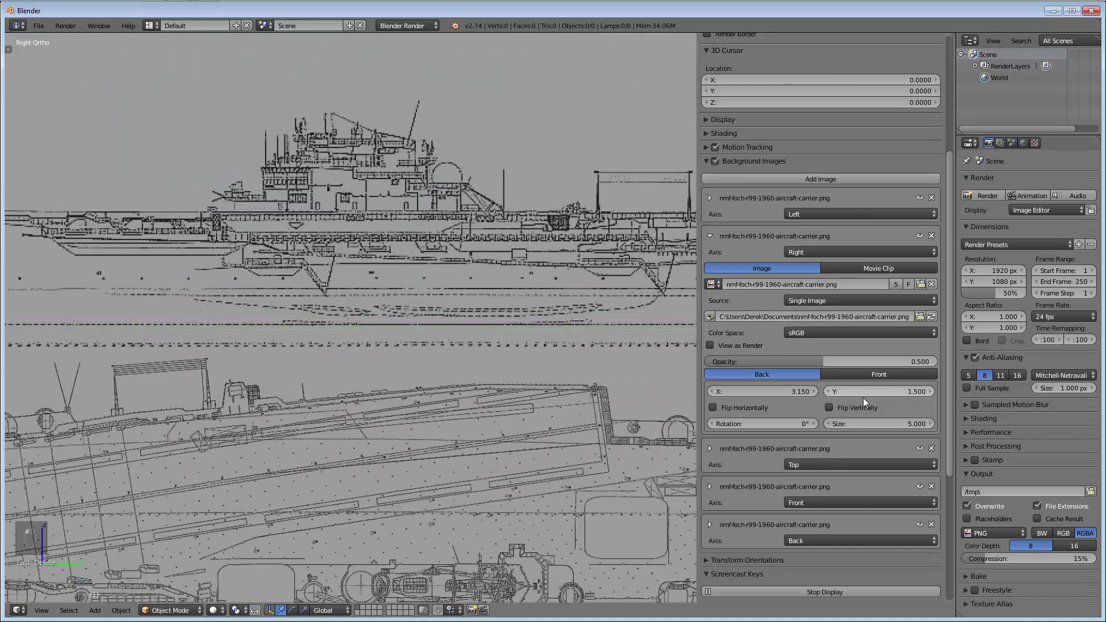
left_click(931, 391)
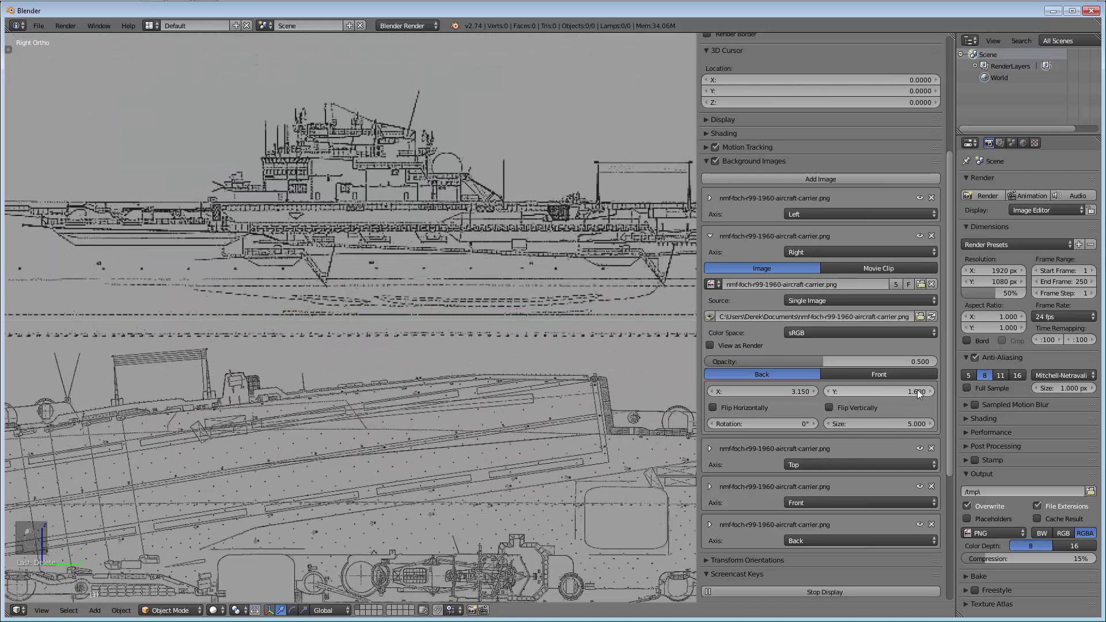
left_click(917, 389)
type("1.55")
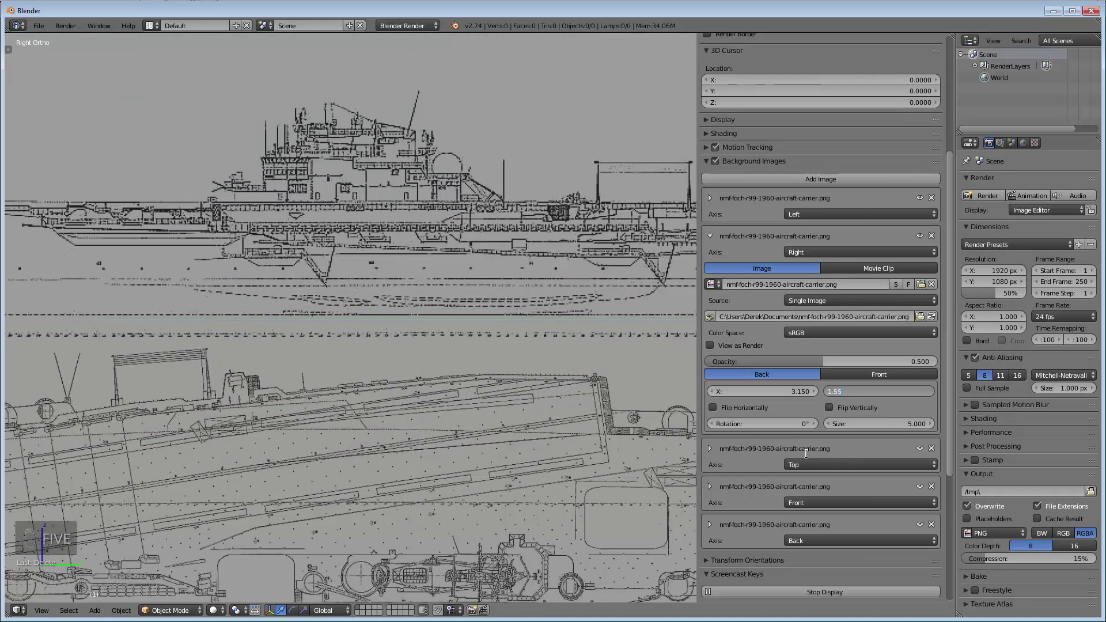
key("Return")
Set the Right background image's X offset to 3.145 so the tip of the lower side view meets the vertical axis
middle_click_drag(185, 298, 607, 346, "shift")
scroll(260, 250, "up", 1)
scroll(208, 261, "up", 10)
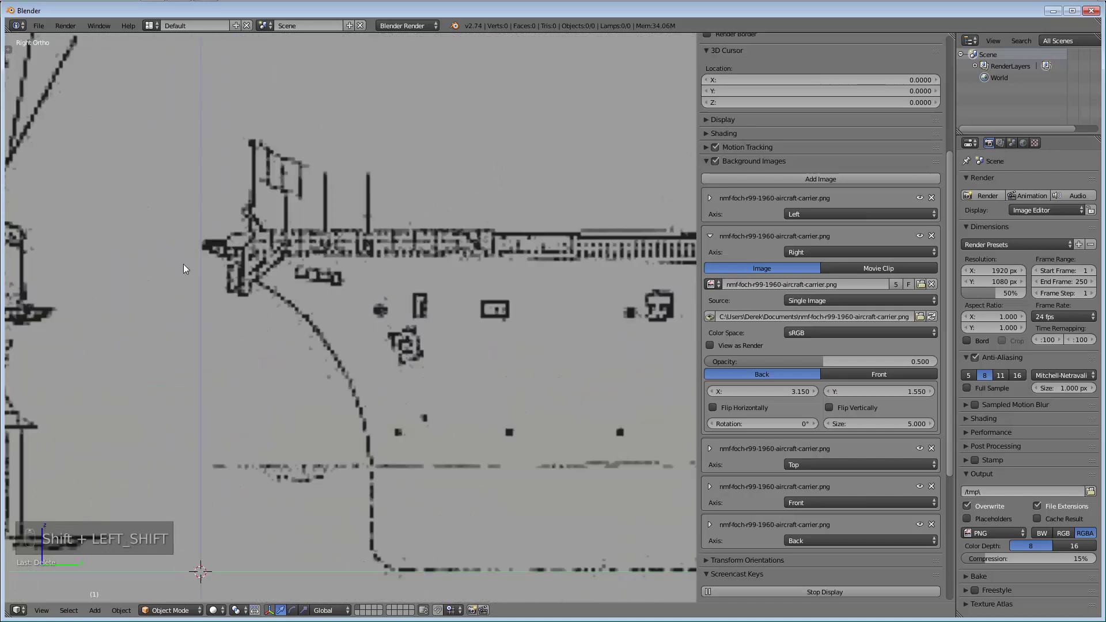
scroll(212, 262, "up", 2)
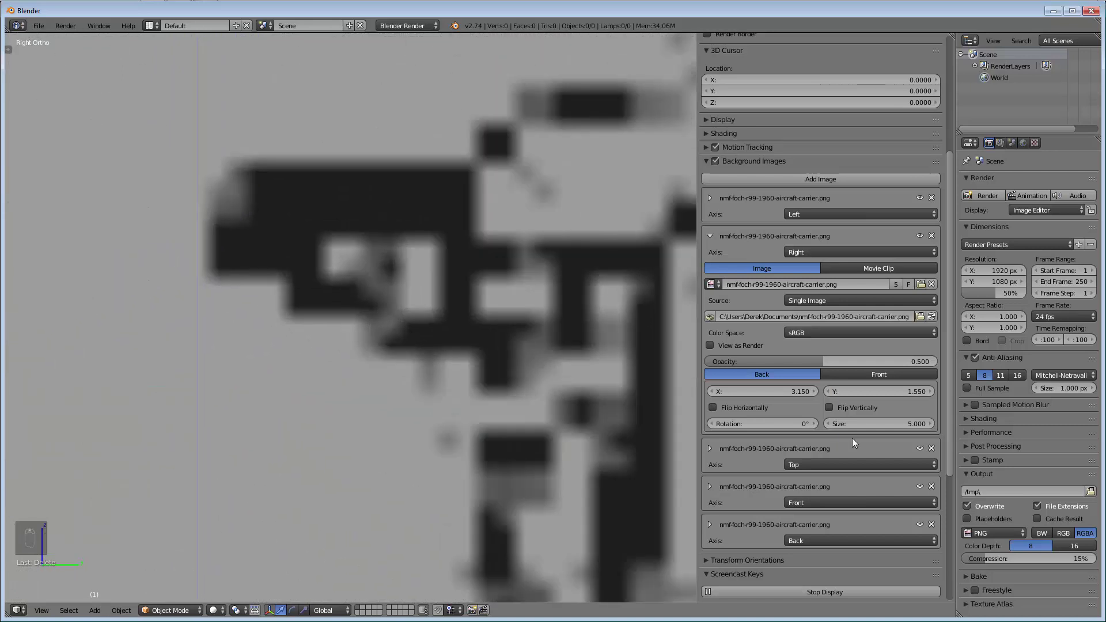
left_click(801, 391)
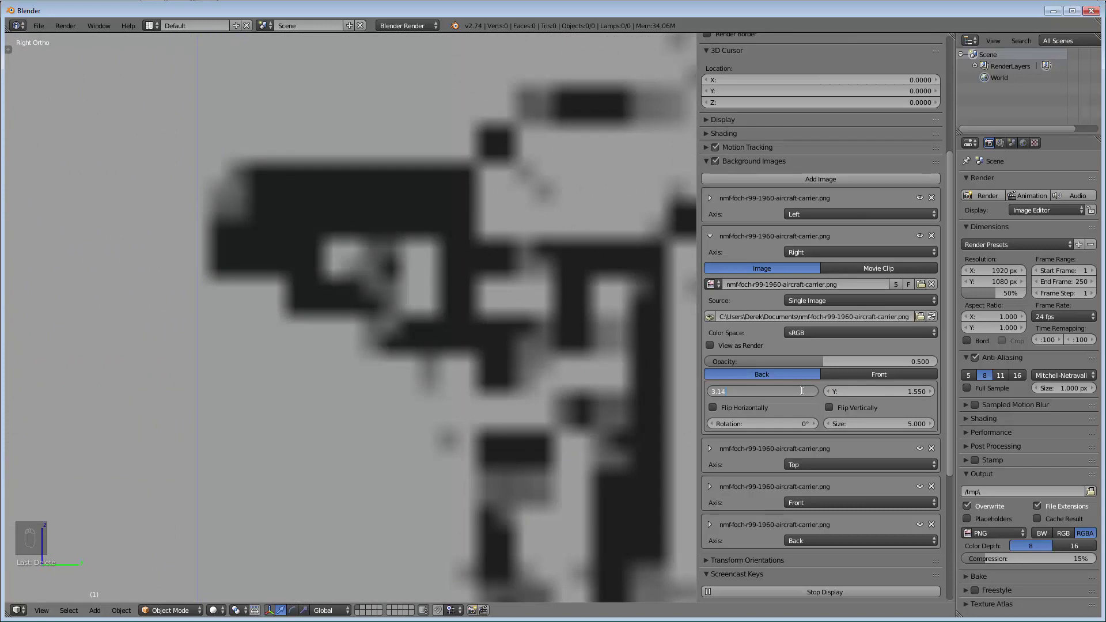
key("Return")
scroll(526, 319, "down", 5)
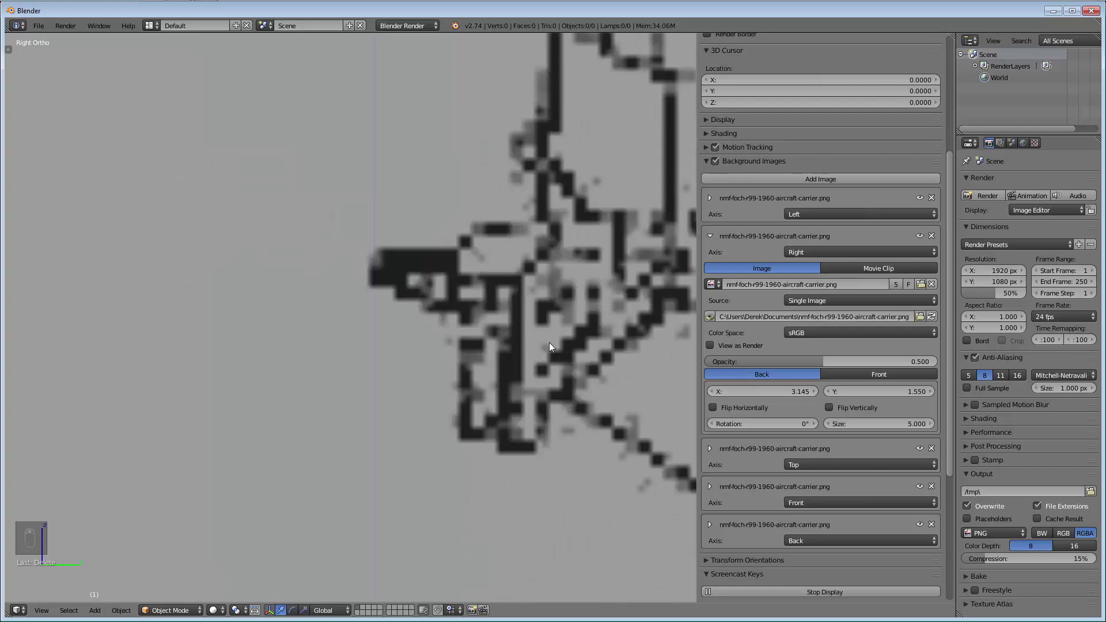
scroll(609, 412, "down", 5)
middle_click_drag(470, 408, 442, 334, "shift")
scroll(523, 348, "down", 2)
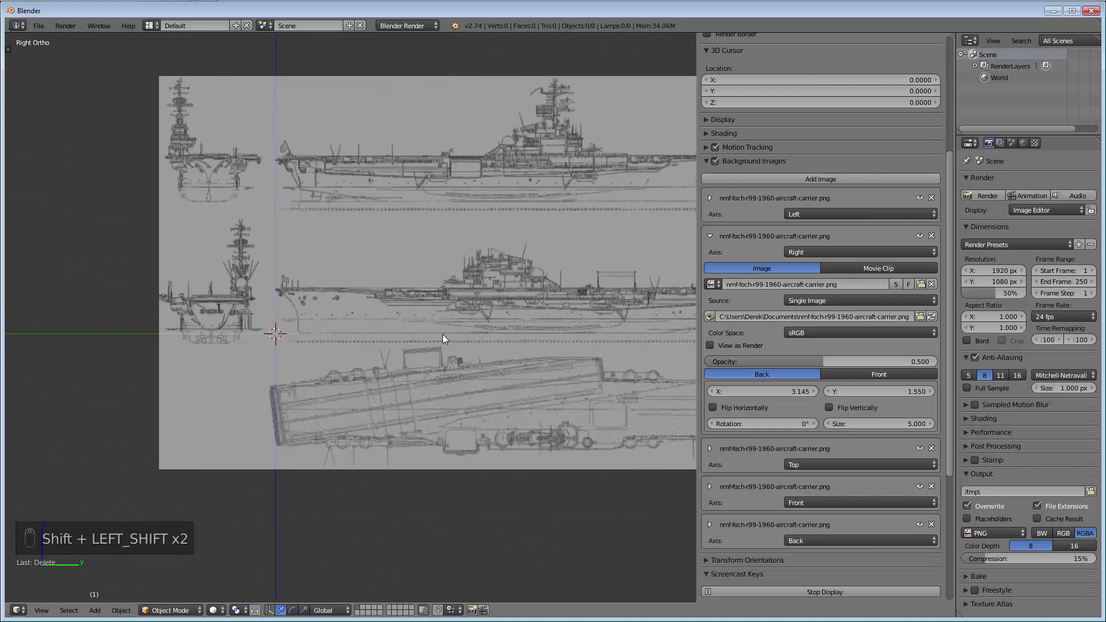
Collapse the Right background image's settings and switch to the front orthographic view
left_click(707, 236)
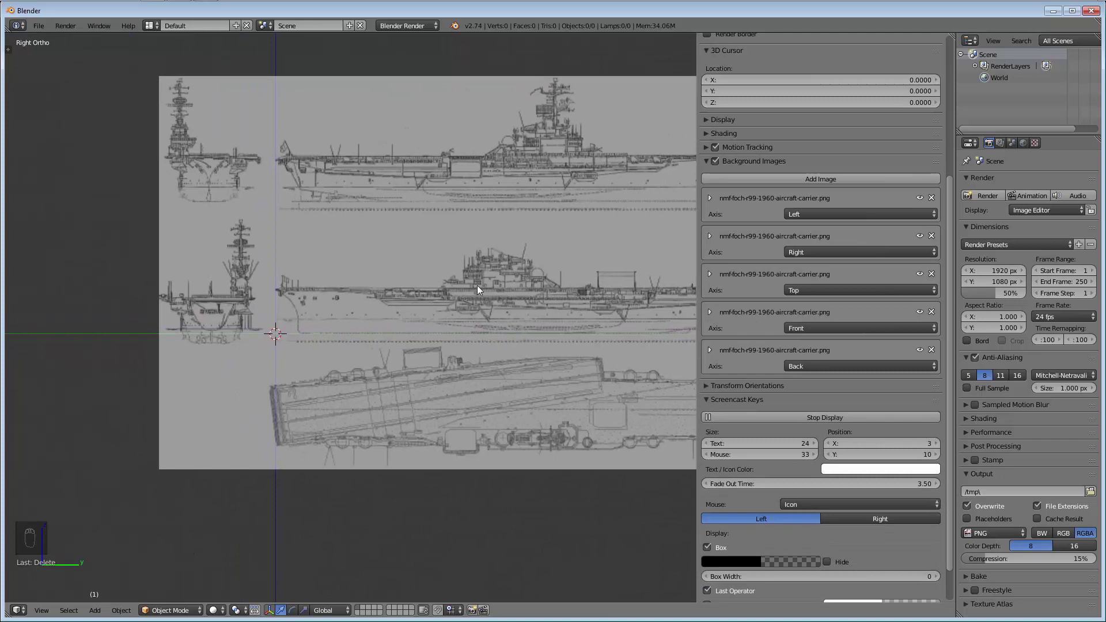
key("KP_1")
middle_click_drag(452, 291, 486, 238, "shift")
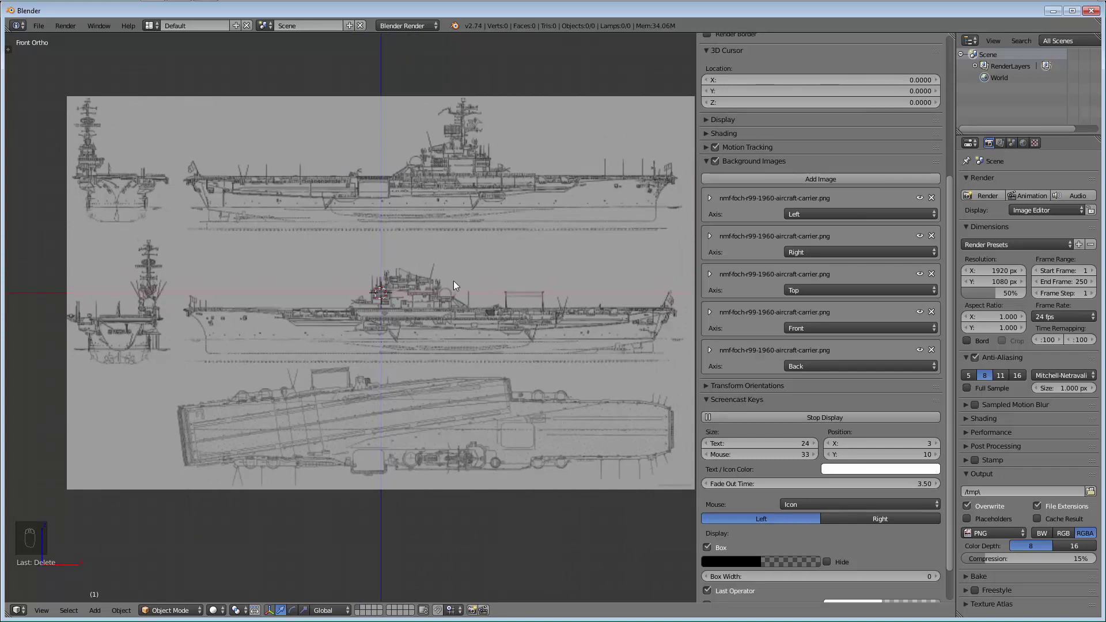
Expand the Front background image's settings and set its X offset to 4.2
left_click(706, 313)
scroll(706, 313, "down", 4)
scroll(706, 313, "down", 1)
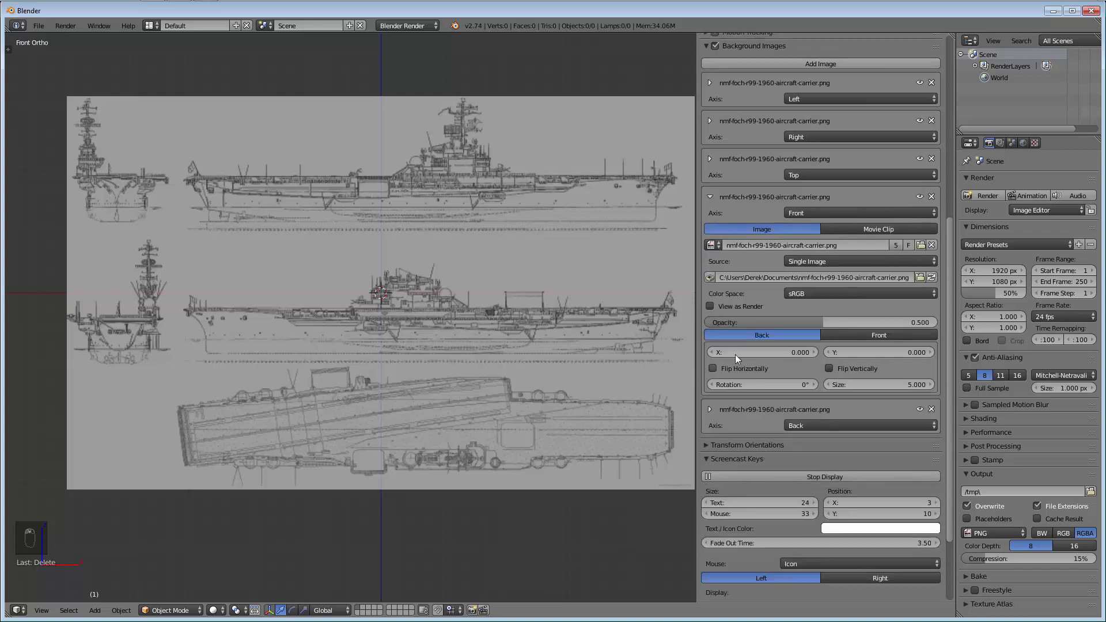
left_click_drag(740, 348, 993, 348)
scroll(386, 345, "up", 4)
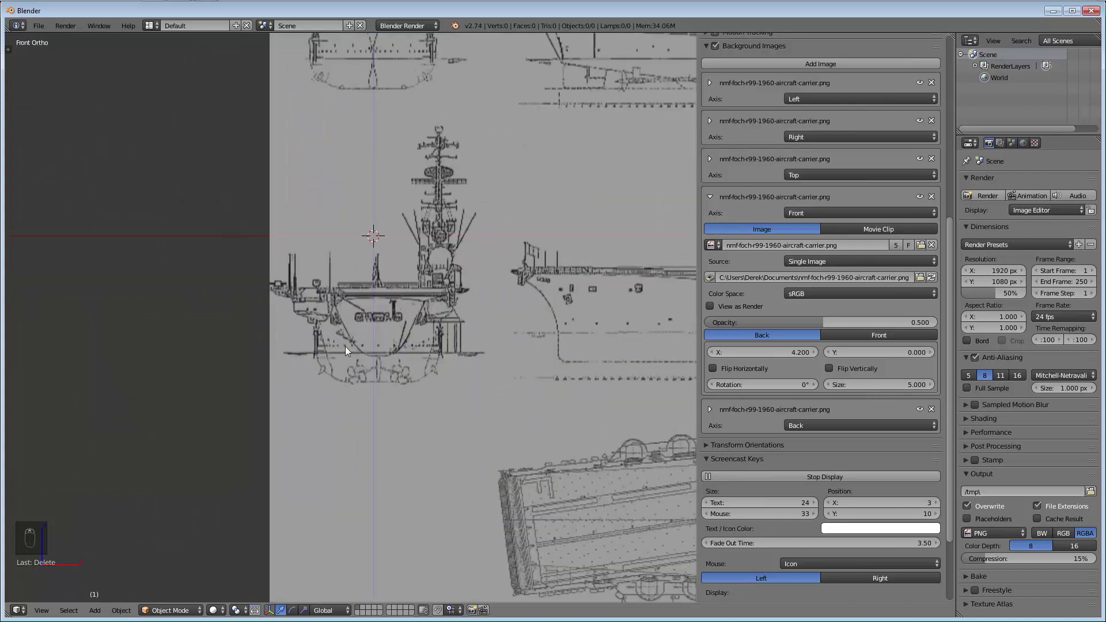
Examine how the centrelines of the carrier's two end-on drawings line up with the vertical axis in the front view
scroll(378, 326, "up", 3)
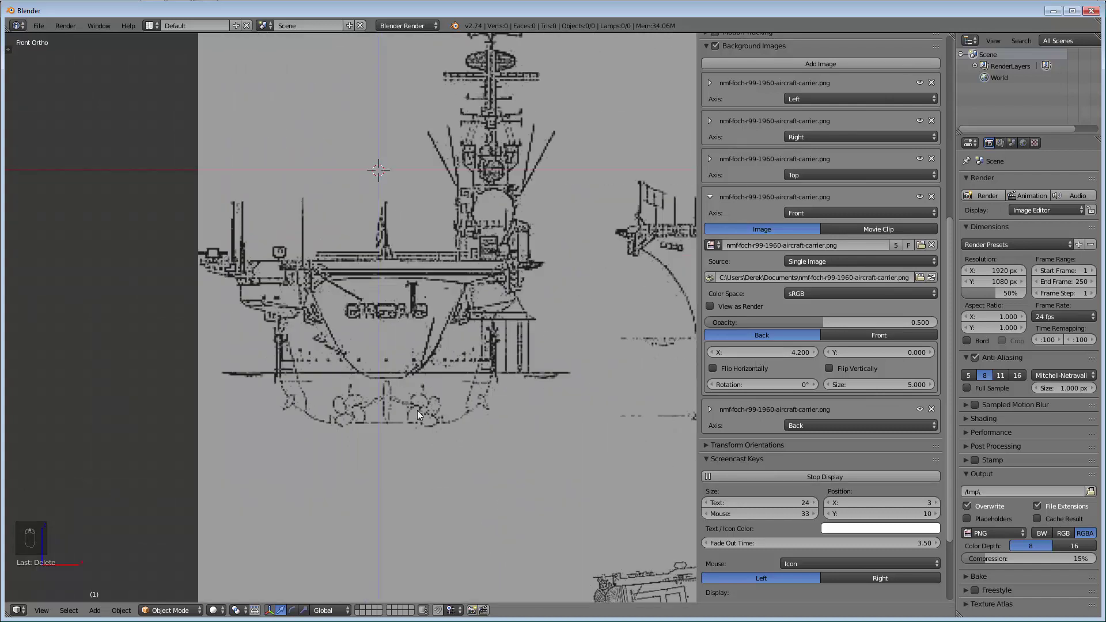
scroll(382, 437, "up", 3)
scroll(382, 438, "down", 3)
scroll(387, 441, "down", 4)
scroll(384, 444, "up", 6)
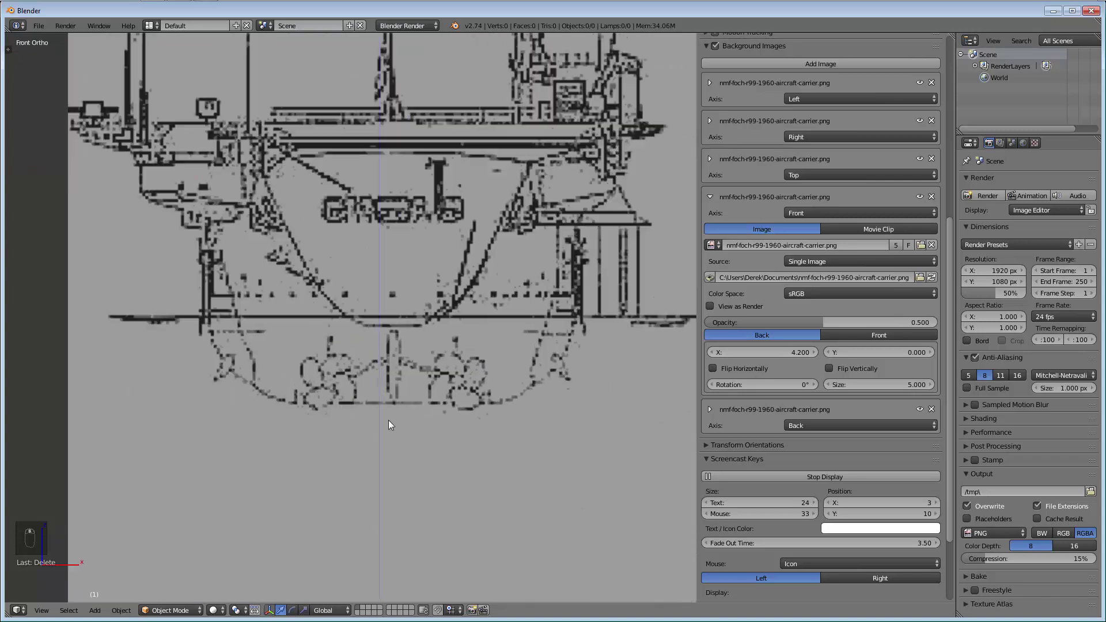
scroll(385, 416, "down", 2)
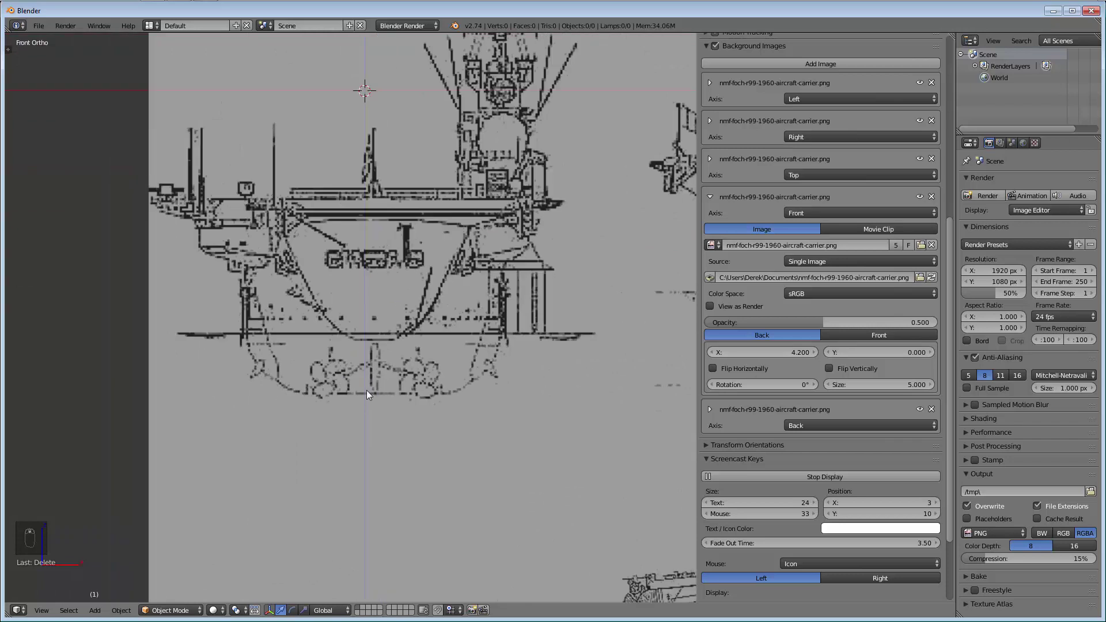
scroll(471, 353, "down", 3)
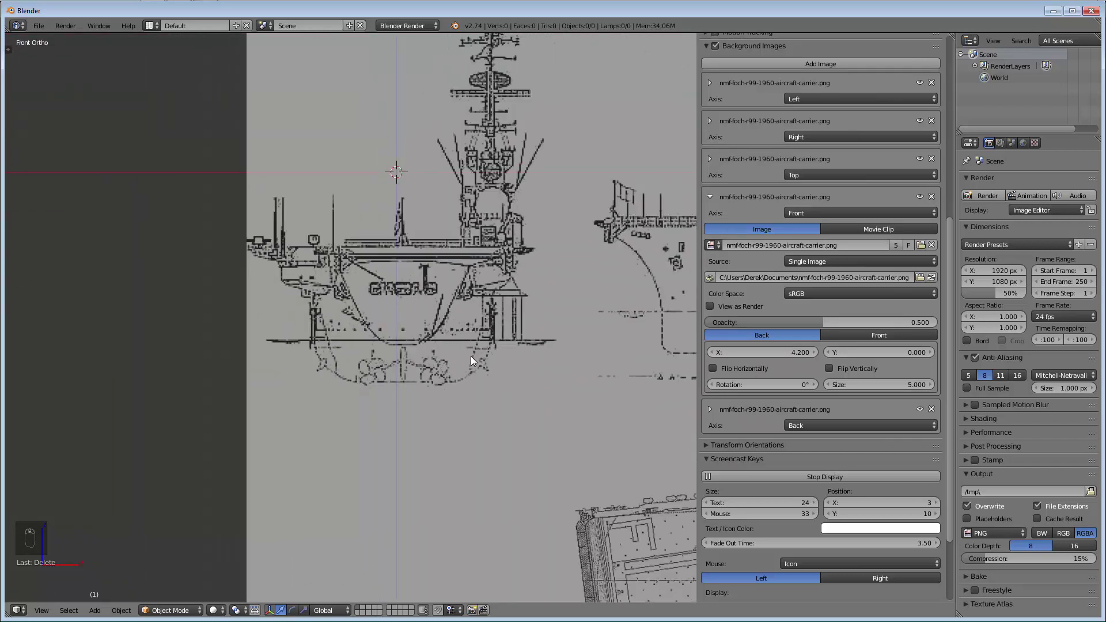
scroll(471, 353, "up", 4)
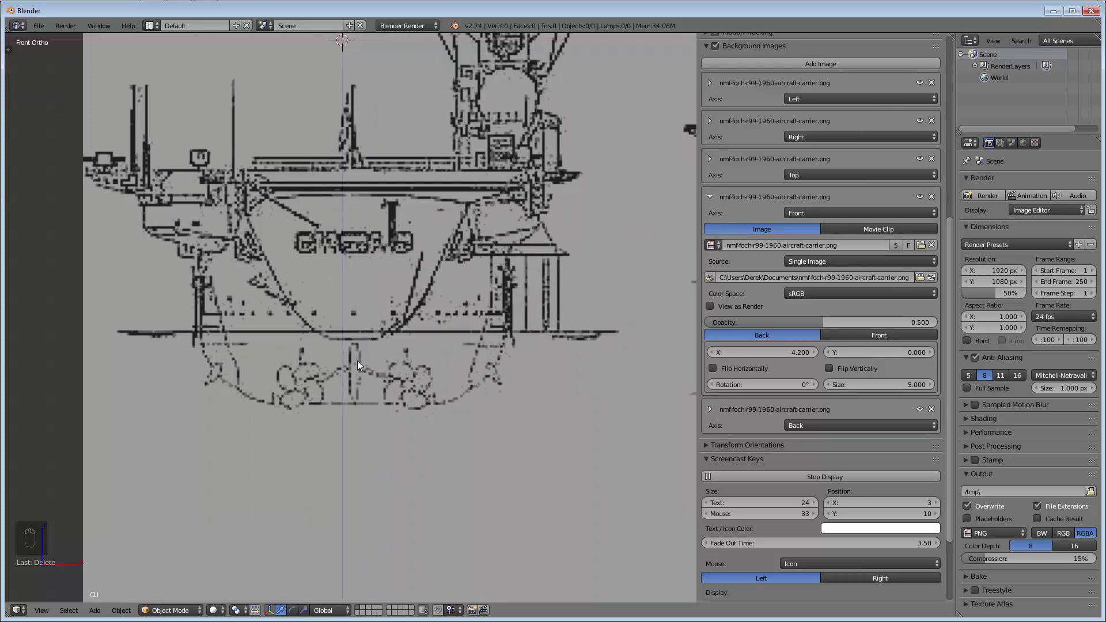
scroll(357, 360, "down", 5)
scroll(351, 171, "up", 3, "shift")
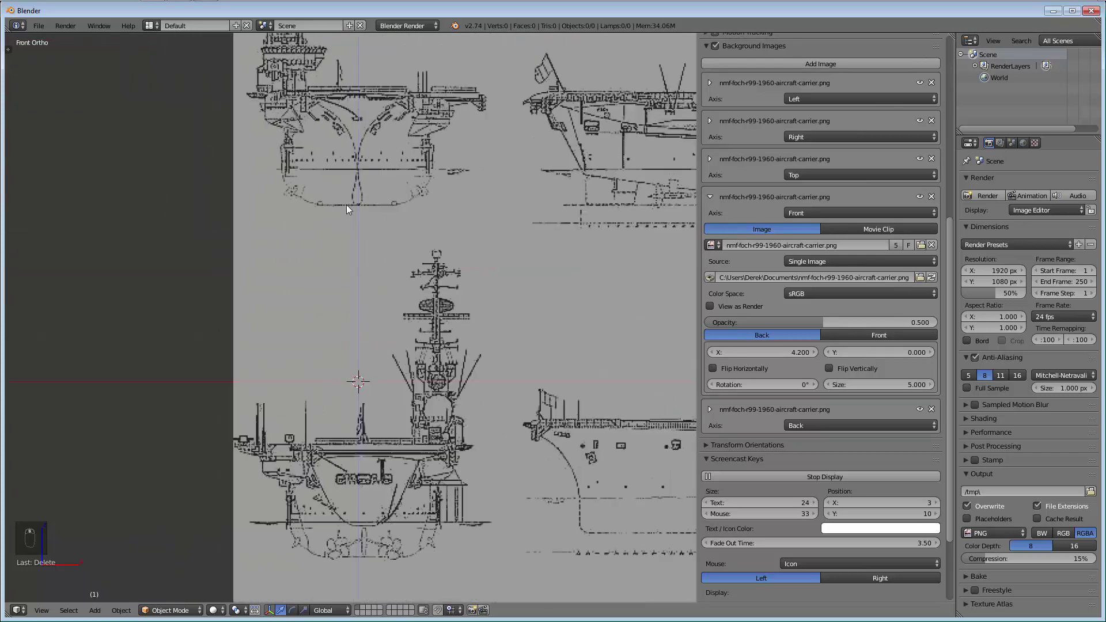
scroll(372, 443, "up", 1)
scroll(336, 241, "up", 3, "shift")
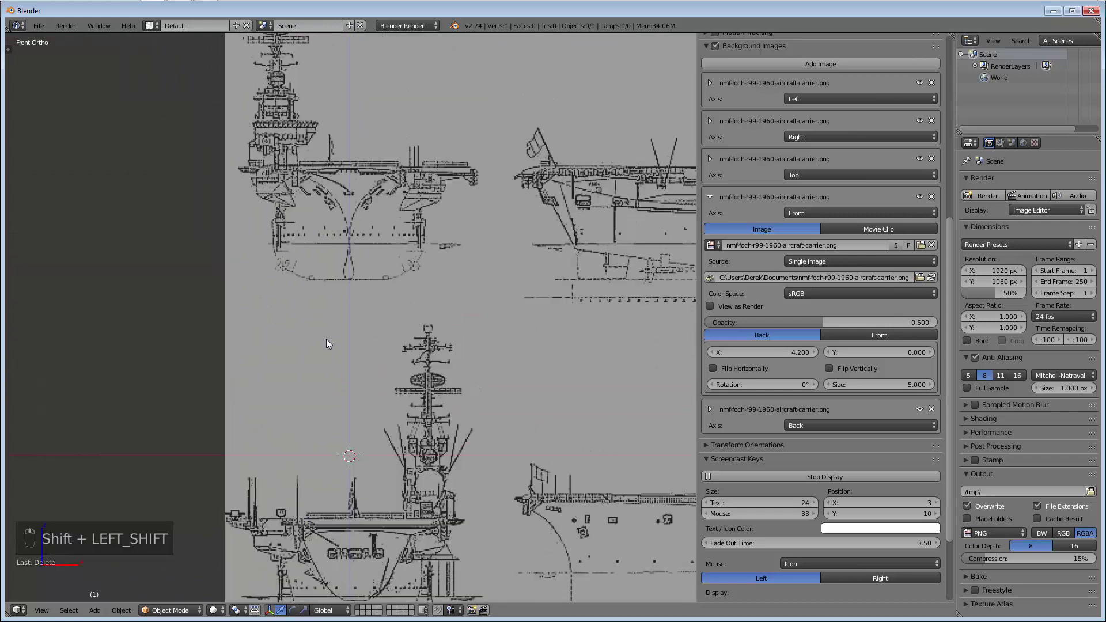
scroll(385, 227, "up", 2)
scroll(406, 381, "up", 2, "shift")
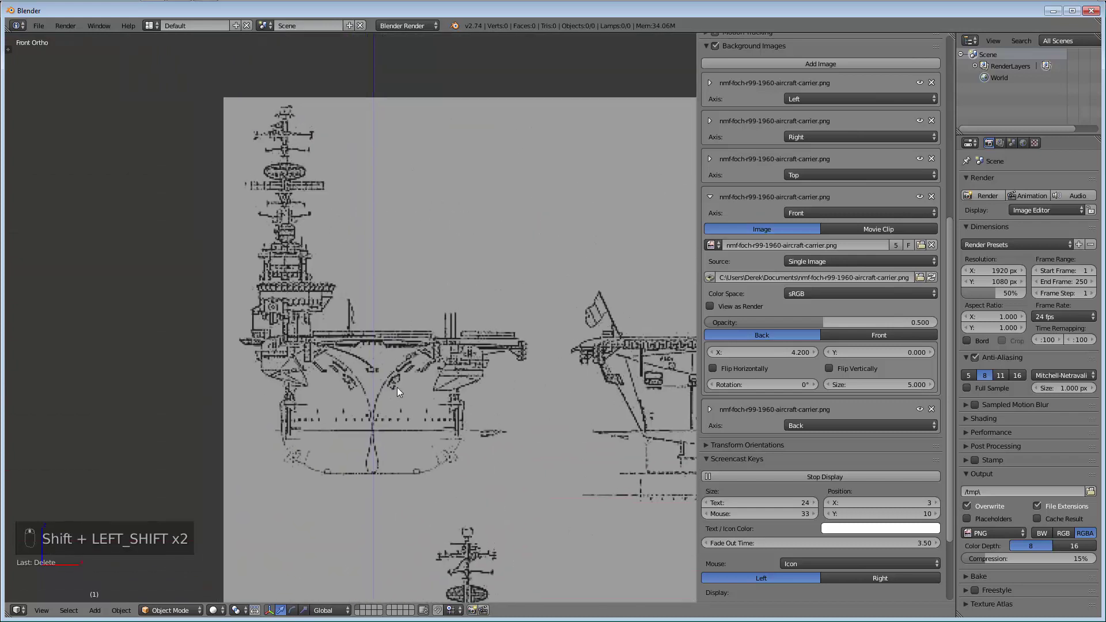
scroll(391, 387, "up", 3)
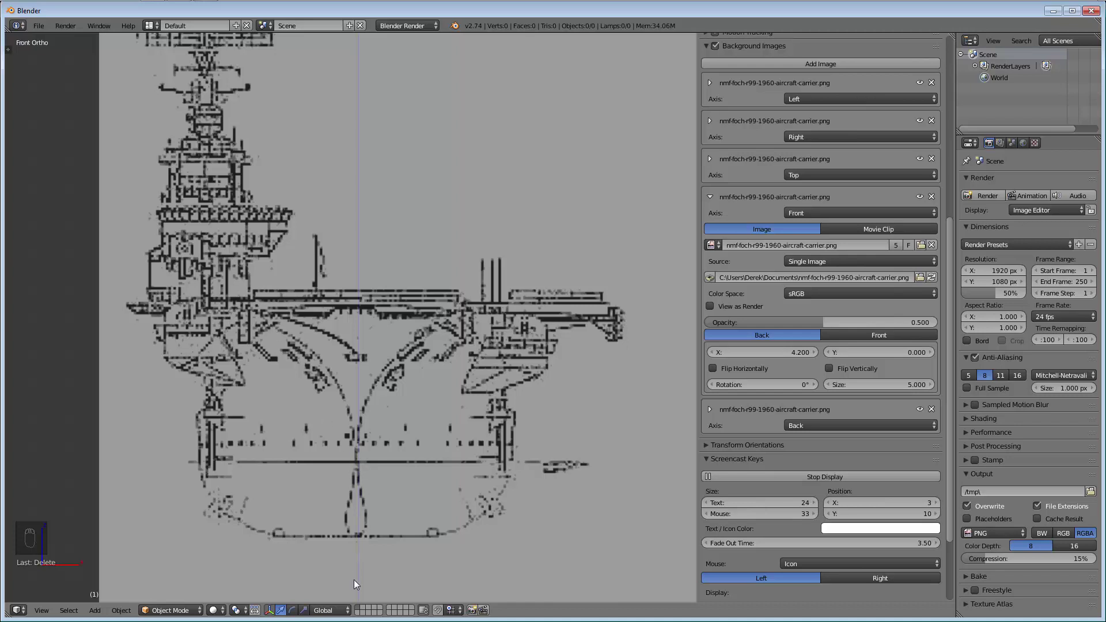
Try an X offset of 4.225 on the Front background image, and restore the offset to 4.2
left_click(786, 351)
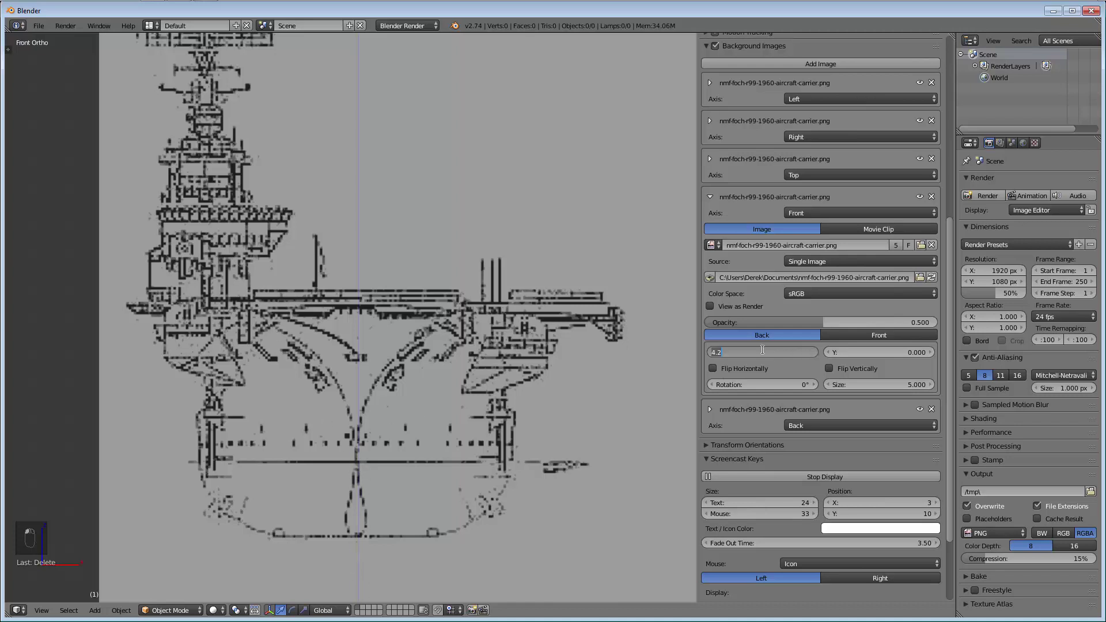
type("25")
key("Return")
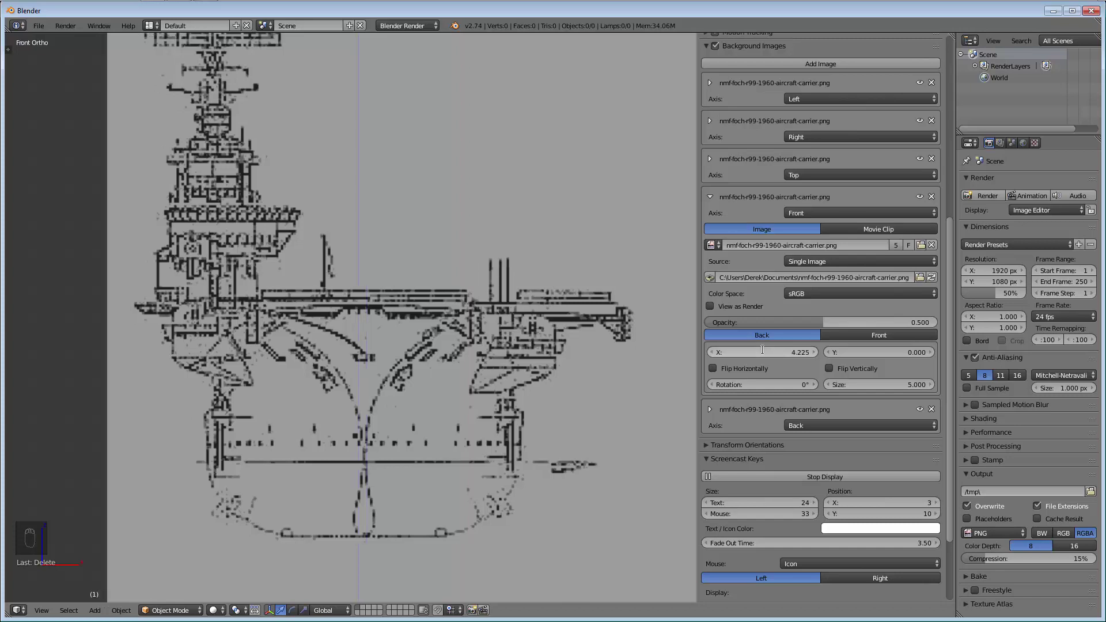
left_click(761, 349)
key("BackSpace")
key("BackSpace")
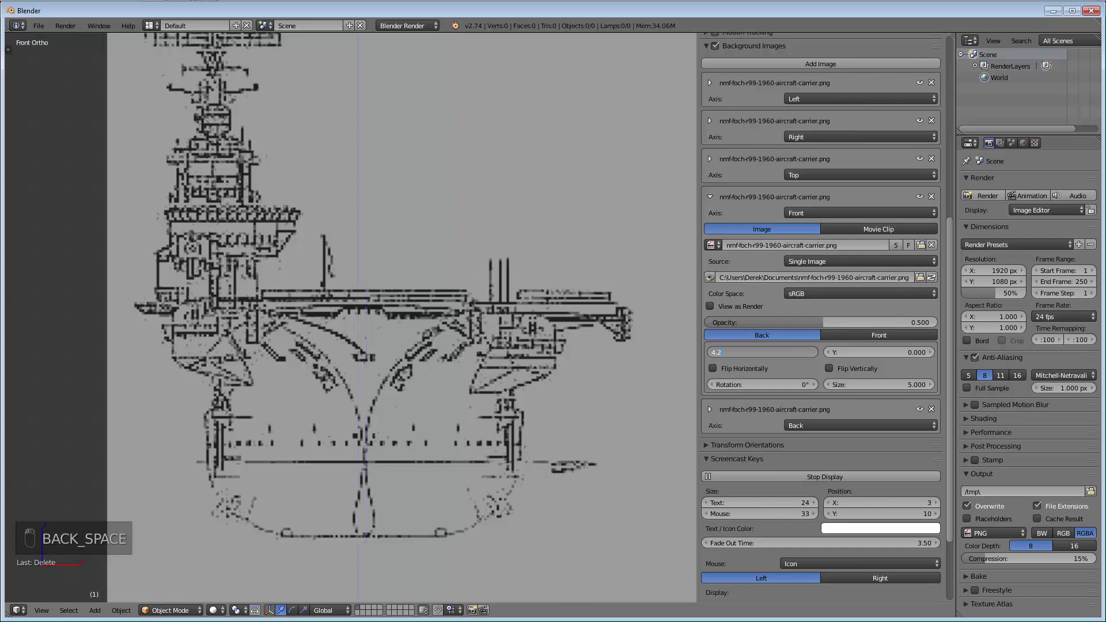
key("Return")
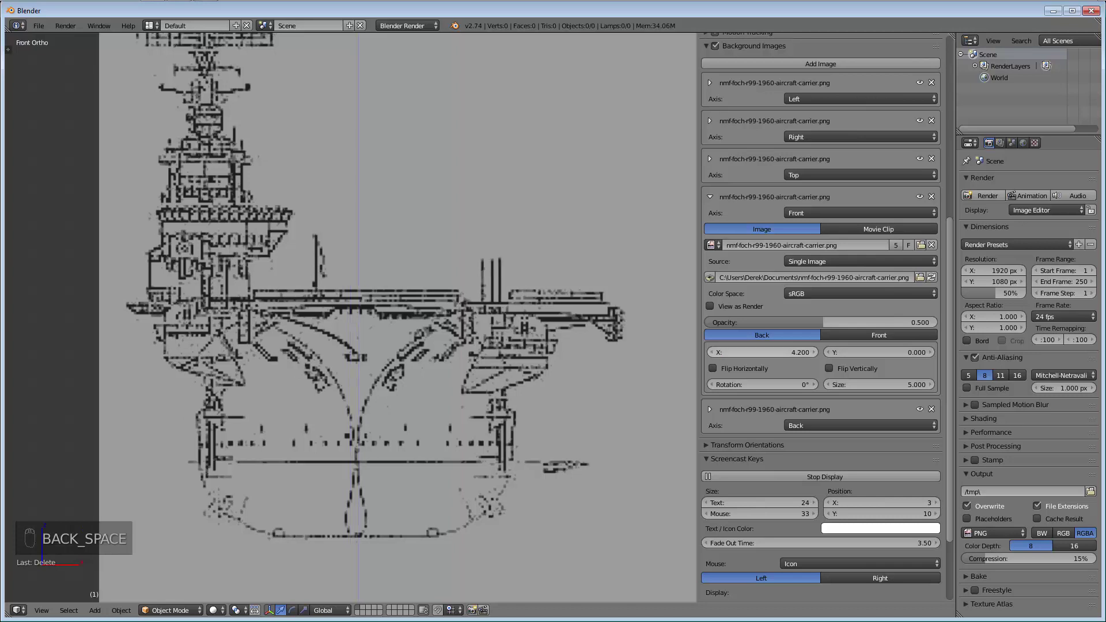
Try X offsets of 4.213, 4.212 and 4.211 on the Front background image
left_click(762, 352)
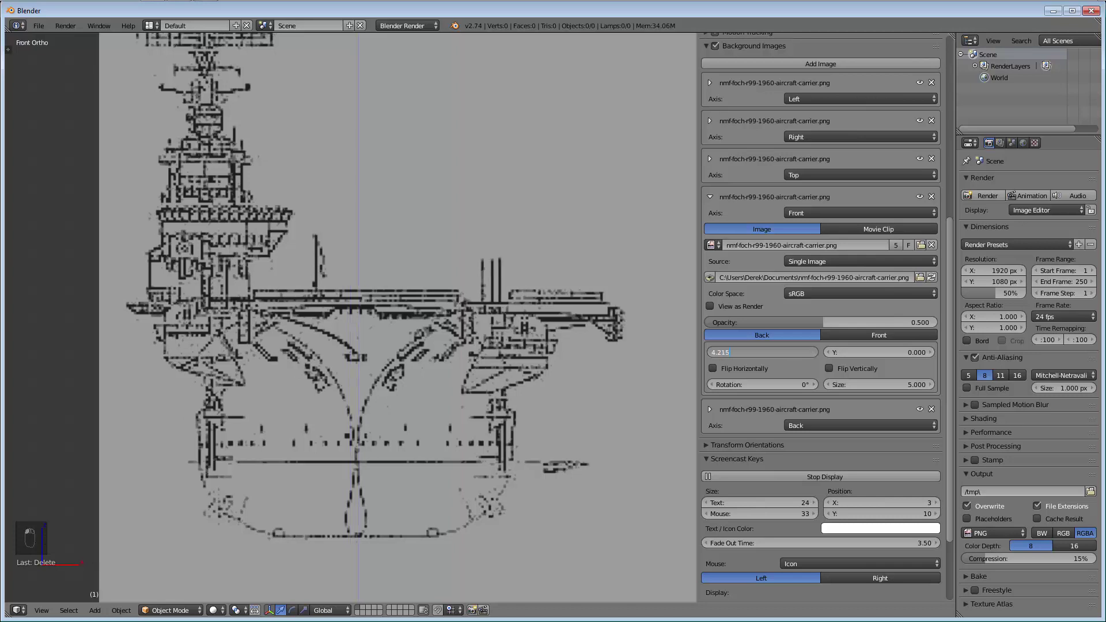
type("125")
key("Return")
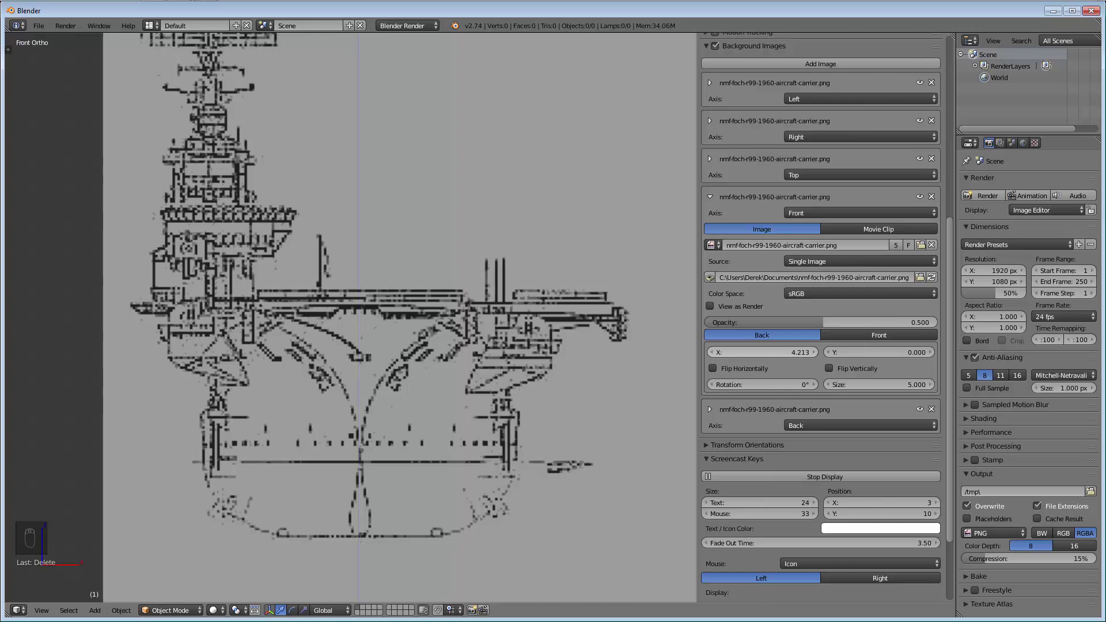
left_click(762, 352)
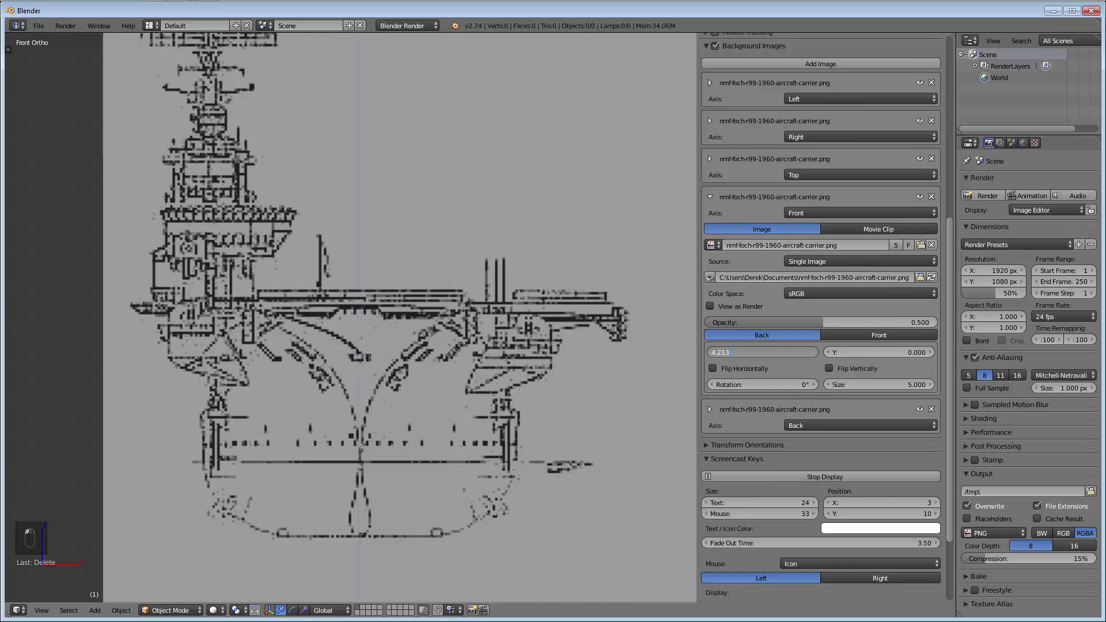
key("Return")
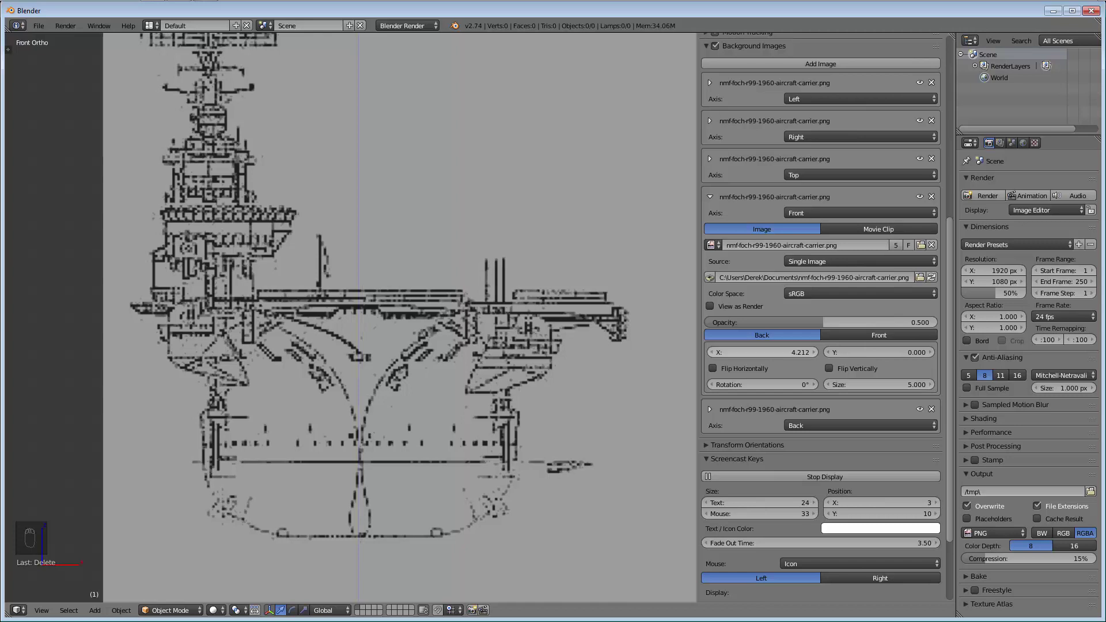
key("Return")
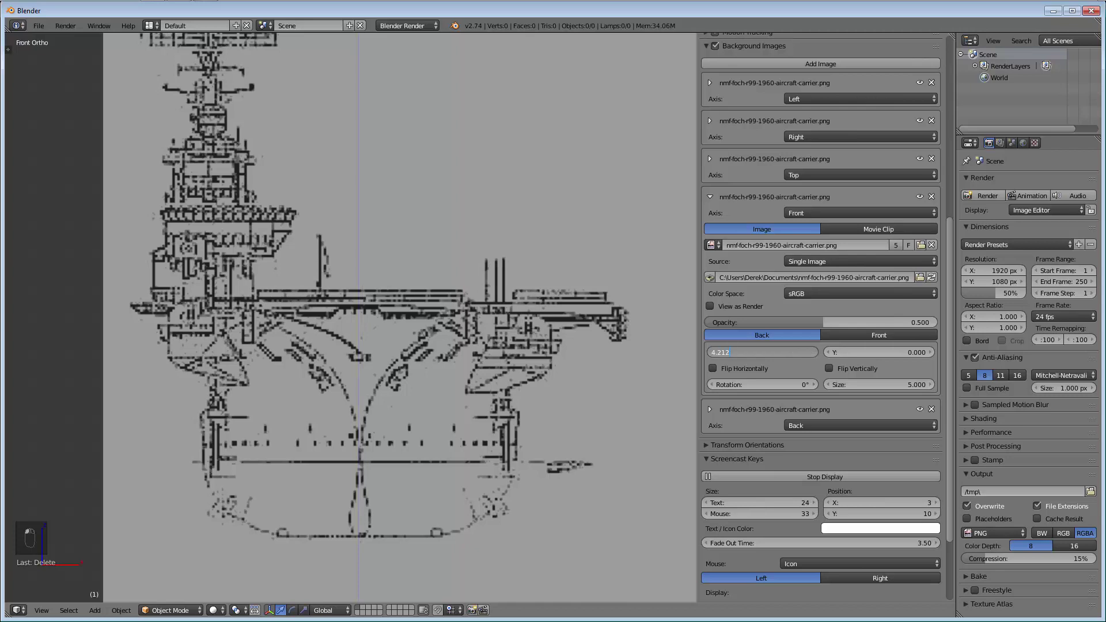
key("Return")
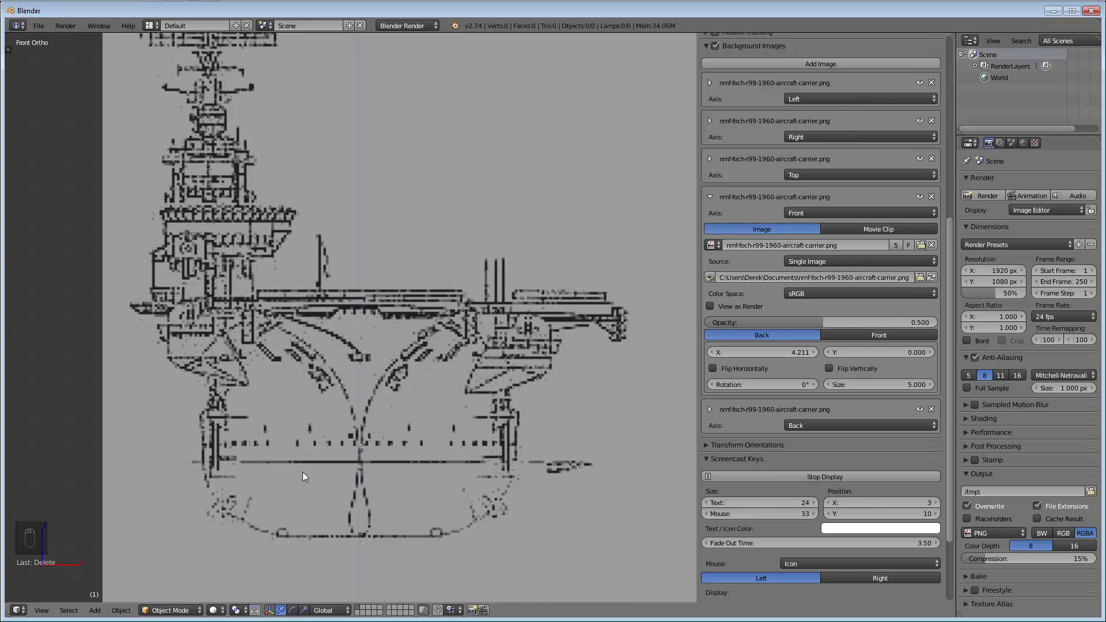
Try X offsets of 4.21 and 4.205 on the Front background image, checking the bow's centreline against the vertical axis up close
key("t")
scroll(283, 454, "up", 5)
scroll(455, 430, "up", 3)
key("Return")
key("End")
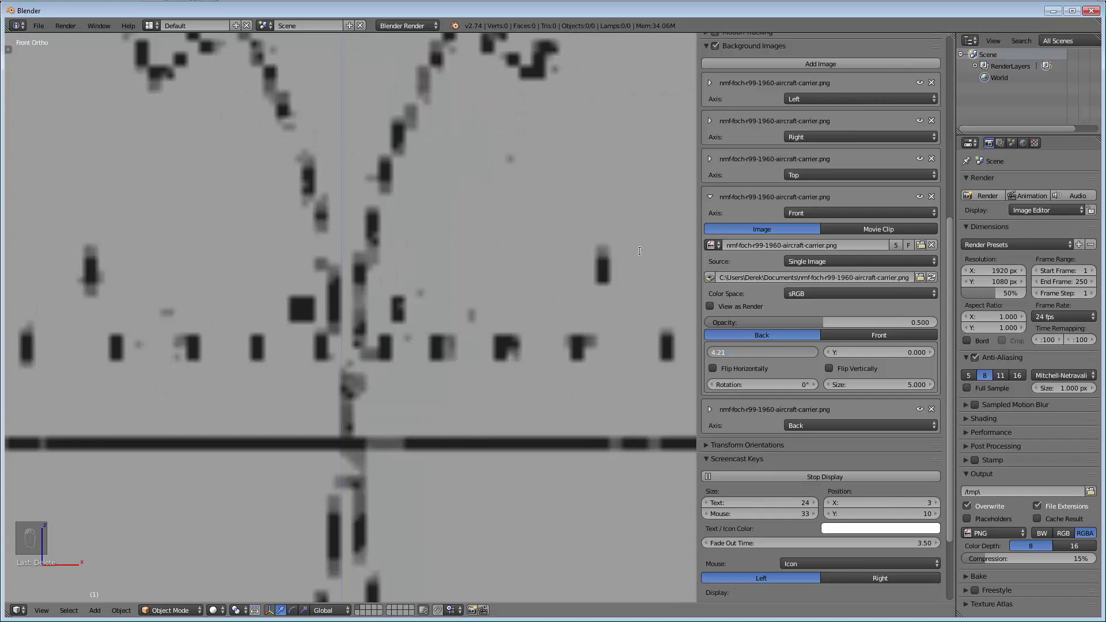
key("Return")
left_click(768, 350)
type("4.205")
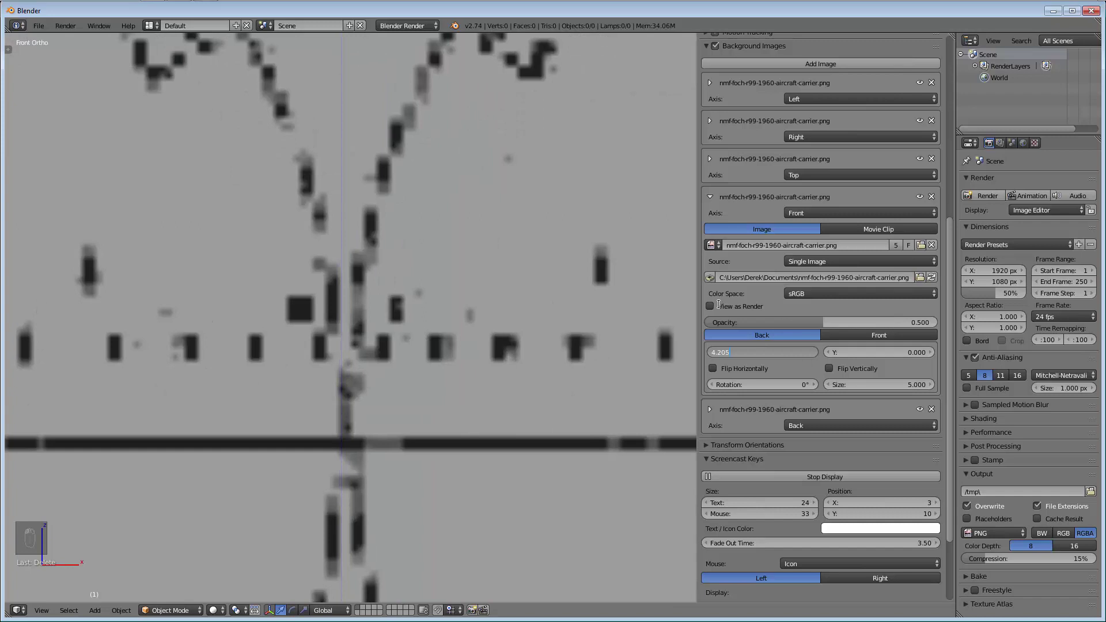
key("Return")
Set the Front background image's X offset to 4.207
left_click(786, 351)
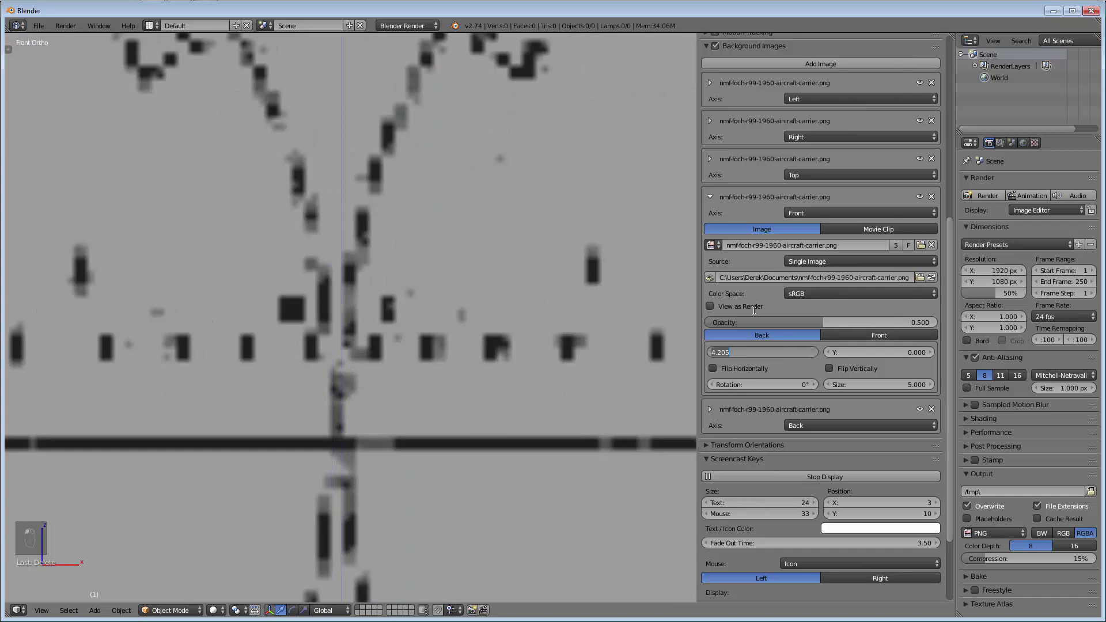
type("4.207")
key("Return")
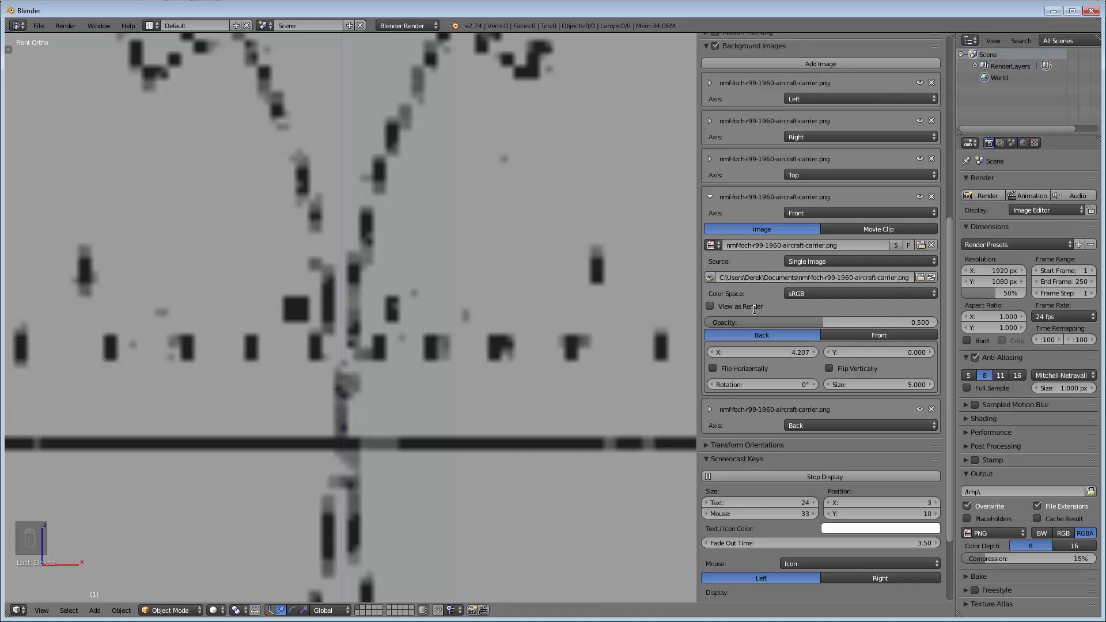
Set the Front background image's Y offset to -1.8 to bring the keel of the upper end-on drawing to the origin
scroll(460, 408, "down", 5)
scroll(483, 406, "down", 3)
scroll(419, 417, "down", 2)
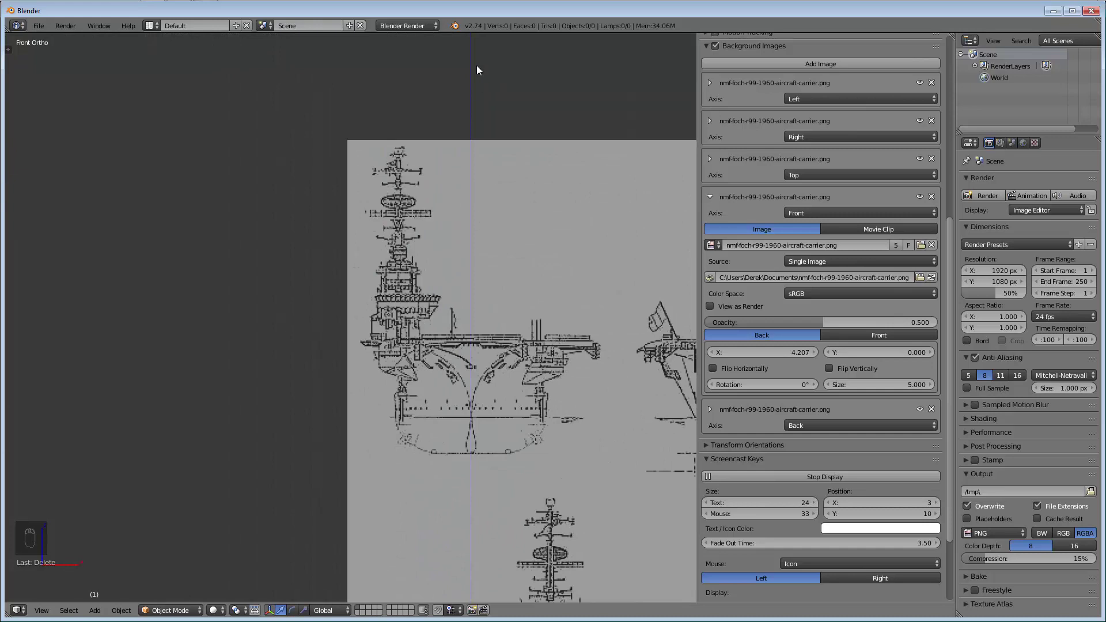
middle_click_drag(495, 464, 417, 232, "shift")
scroll(416, 259, "down", 3)
scroll(350, 412, "up", 2)
middle_click_drag(441, 285, 450, 371, "shift")
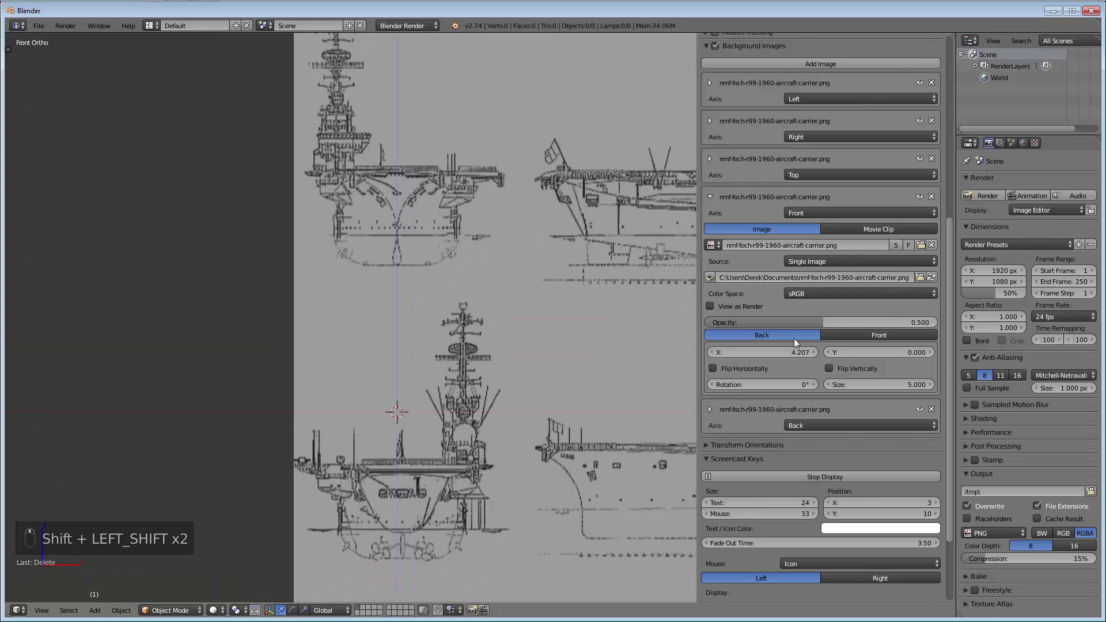
left_click_drag(866, 350, 823, 350)
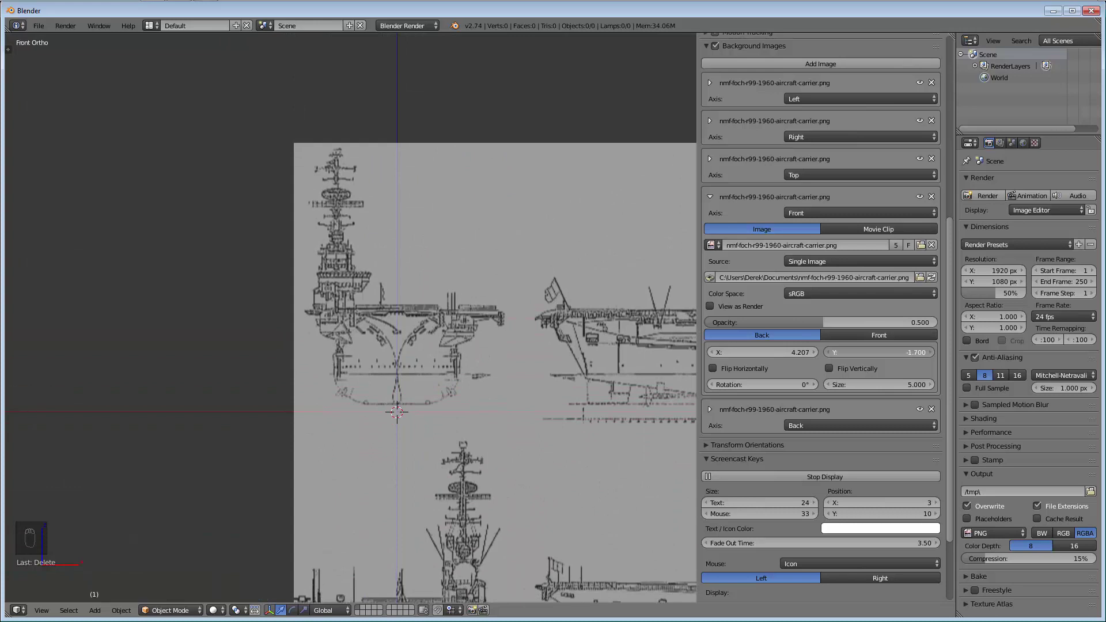
left_click_drag(879, 352, 828, 353)
Try Y offsets of -1.9 and -1.7 on the Front background image, and restore the offset to -1.8
scroll(421, 379, "up", 5)
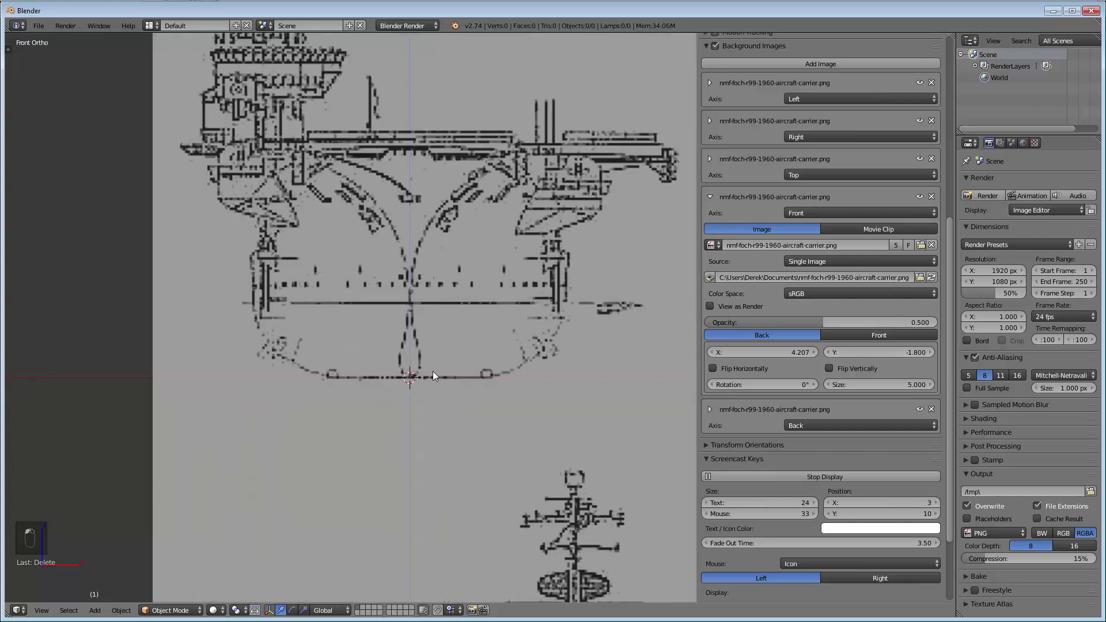
scroll(449, 373, "up", 6)
middle_click_drag(344, 424, 391, 397, "shift")
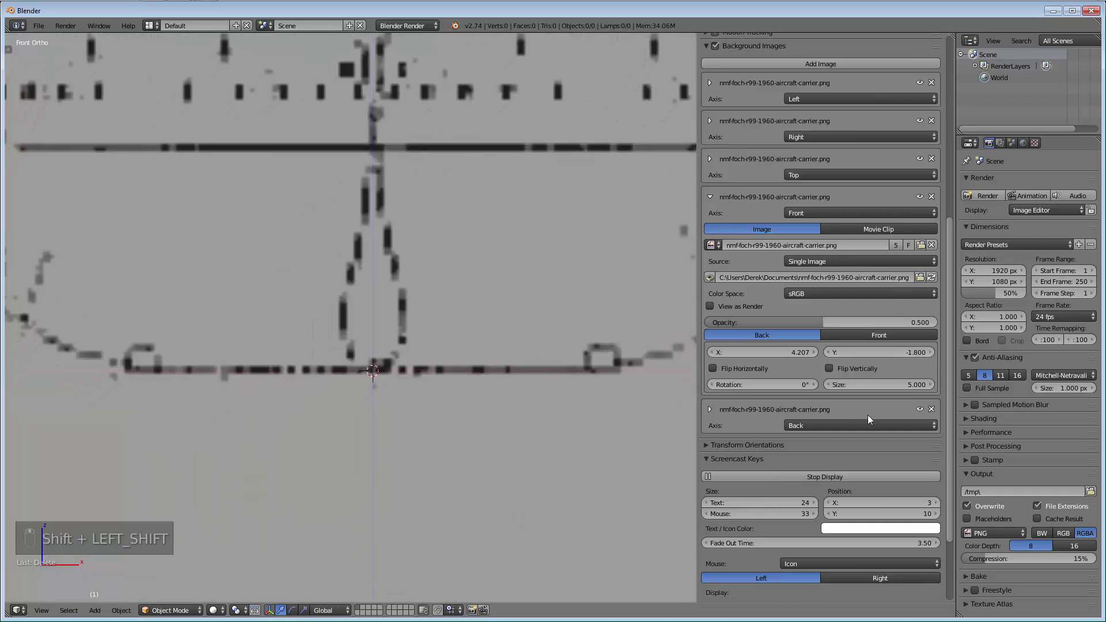
left_click(828, 353)
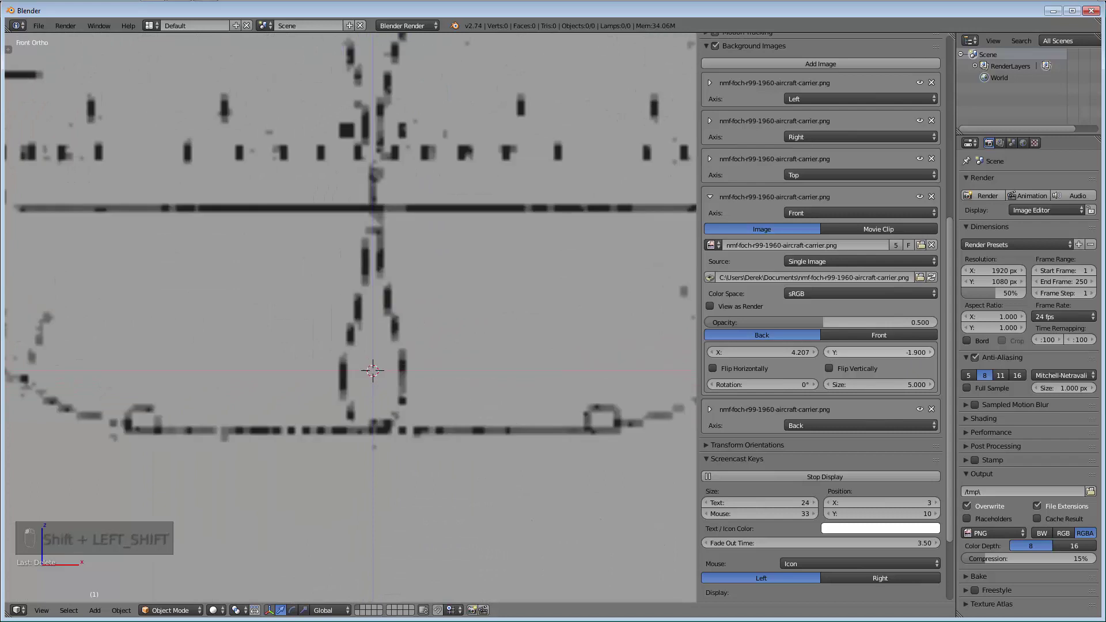
left_click(928, 353)
left_click(928, 352)
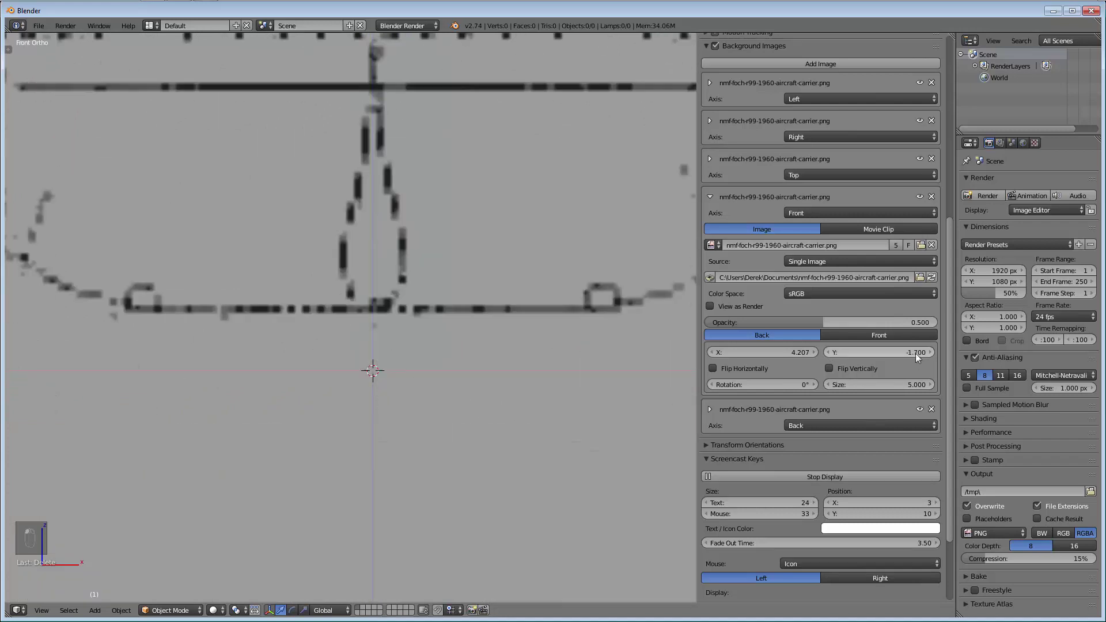
left_click(830, 355)
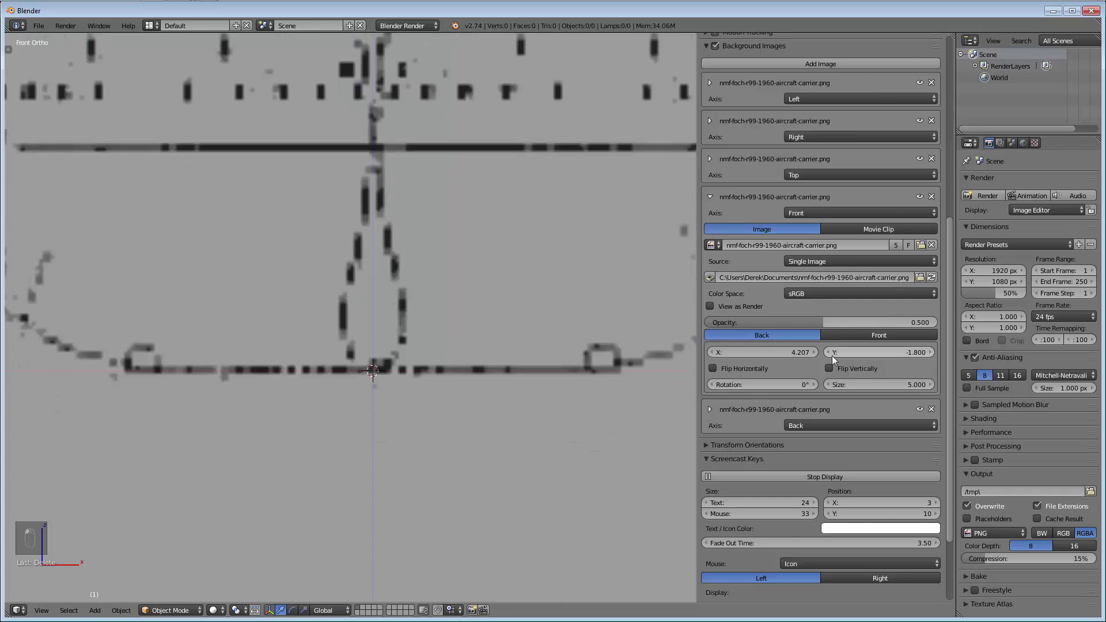
Try a Y offset of -1.79 on the Front background image, and settle on -1.795
left_click(863, 354)
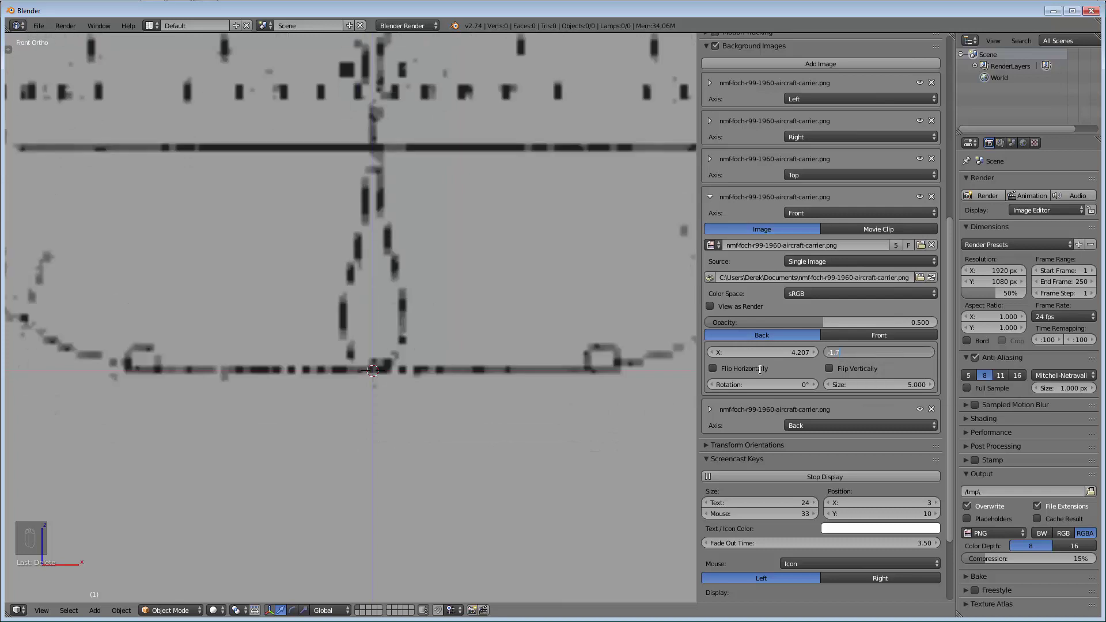
key("Return")
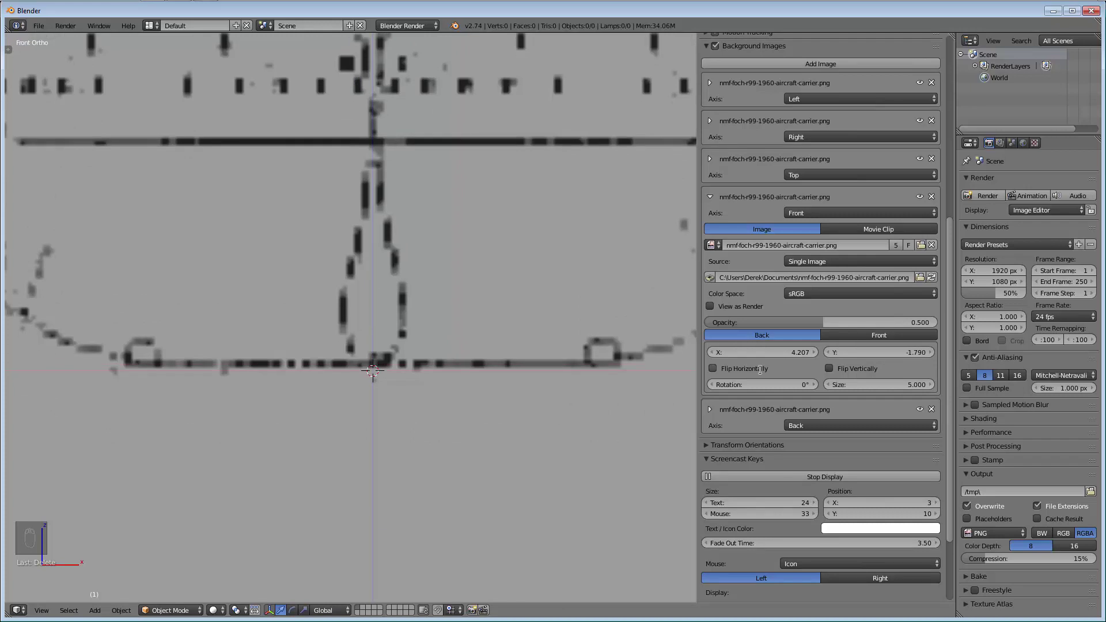
left_click(892, 352)
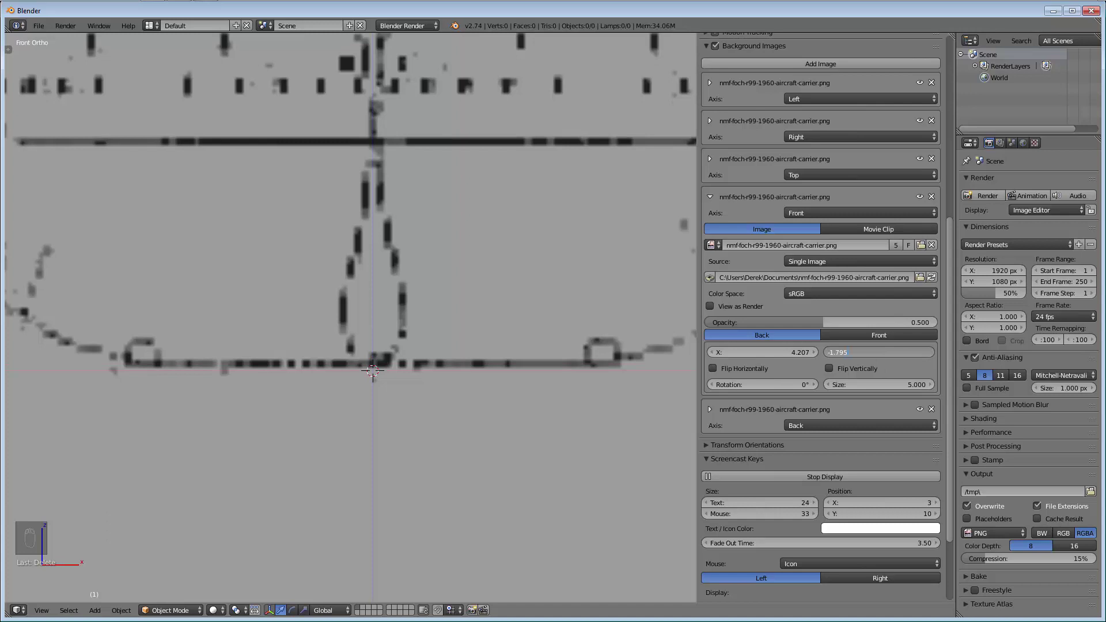
key("Return")
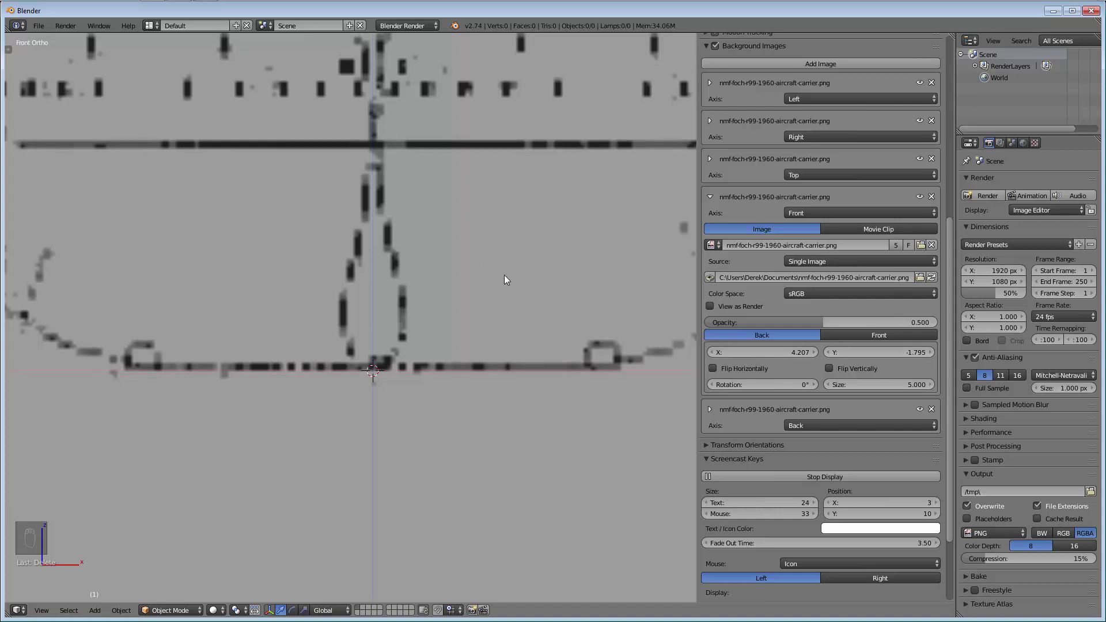
Adjust the Front background image's opacity to 0.505 while inspecting the keel line at the origin
scroll(506, 270, "down", 5)
scroll(530, 294, "up", 8)
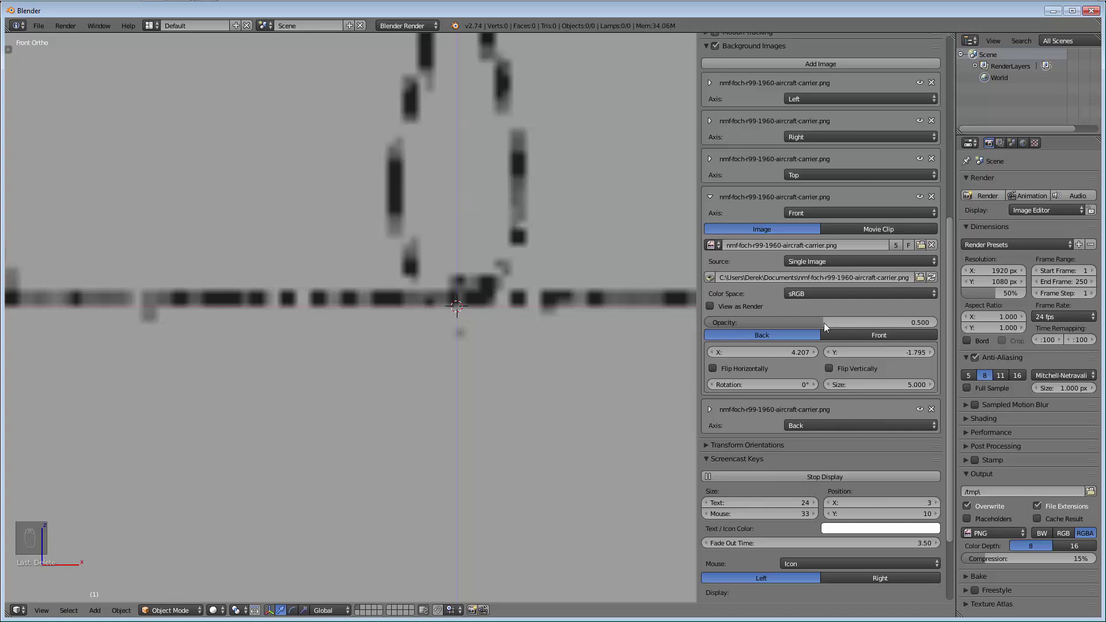
mouse_move(824, 323)
left_mouse_down()
mouse_move(715, 323)
mouse_move(810, 323)
left_mouse_up()
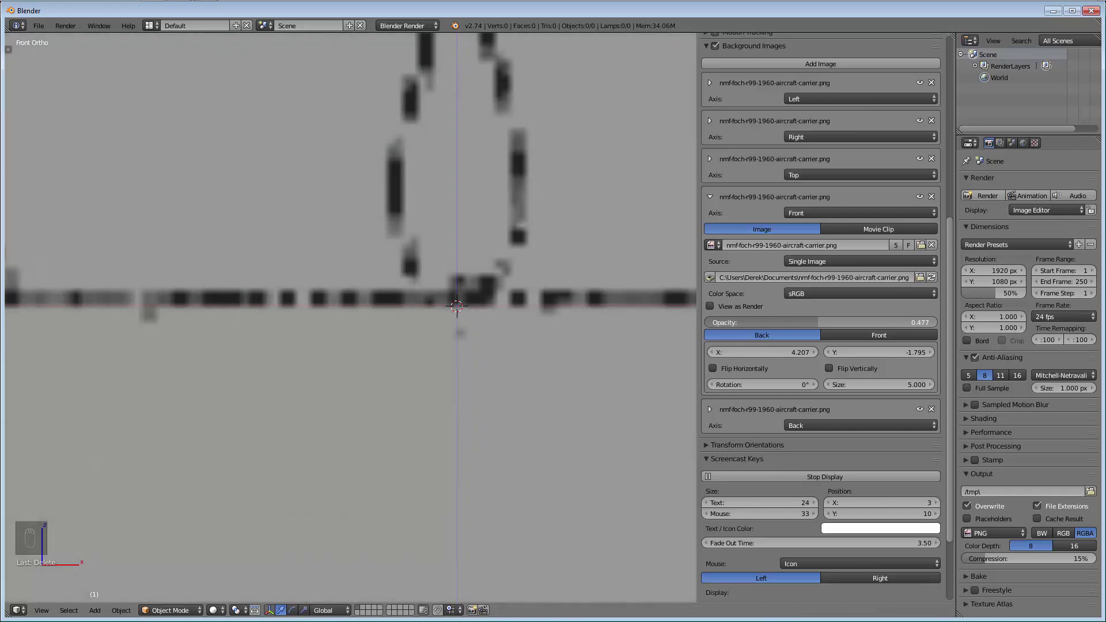
left_click_drag(824, 323, 825, 323)
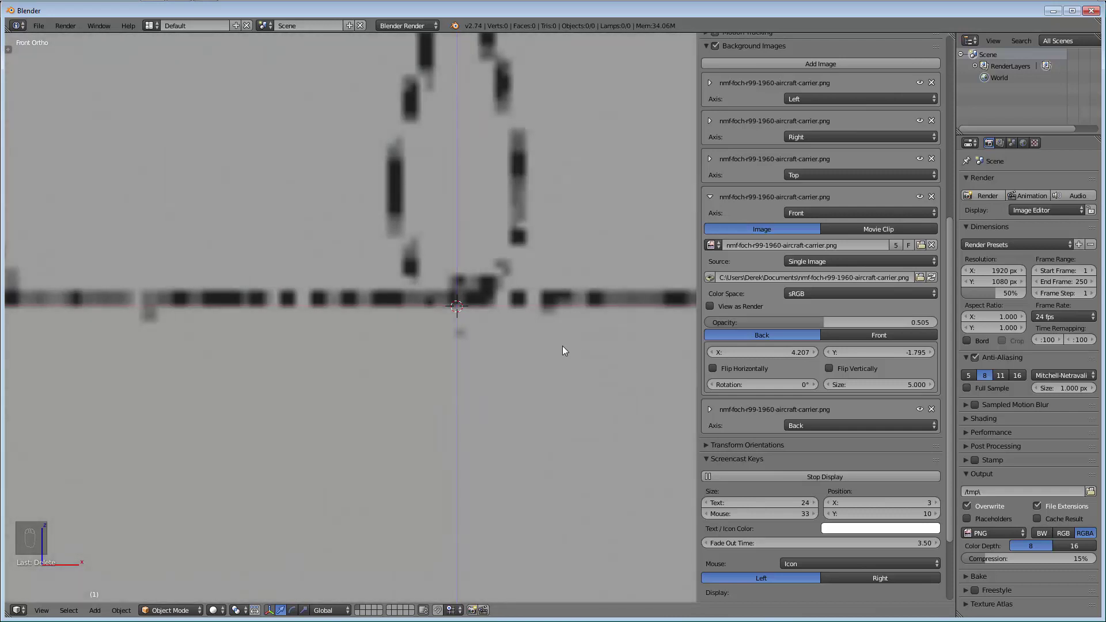
Compare how the blueprint lines up with the origin in the front and right orthographic views
scroll(569, 346, "down", 8)
key("shift")
middle_click_drag(445, 330, 239, 301, "shift")
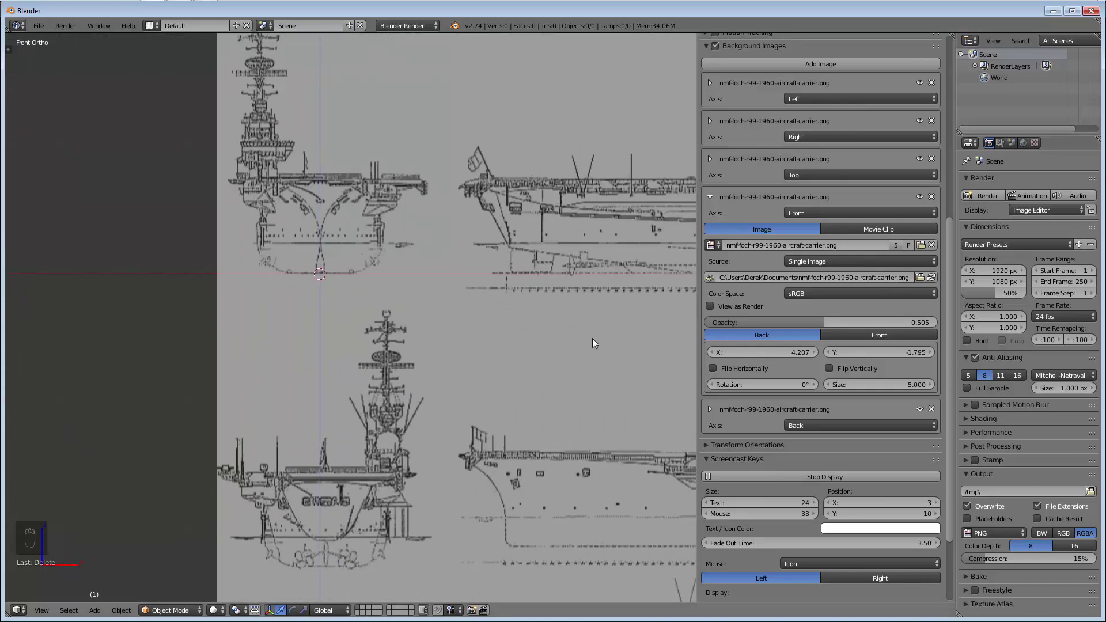
middle_click_drag(389, 323, 392, 292, "shift")
scroll(299, 313, "down", 4)
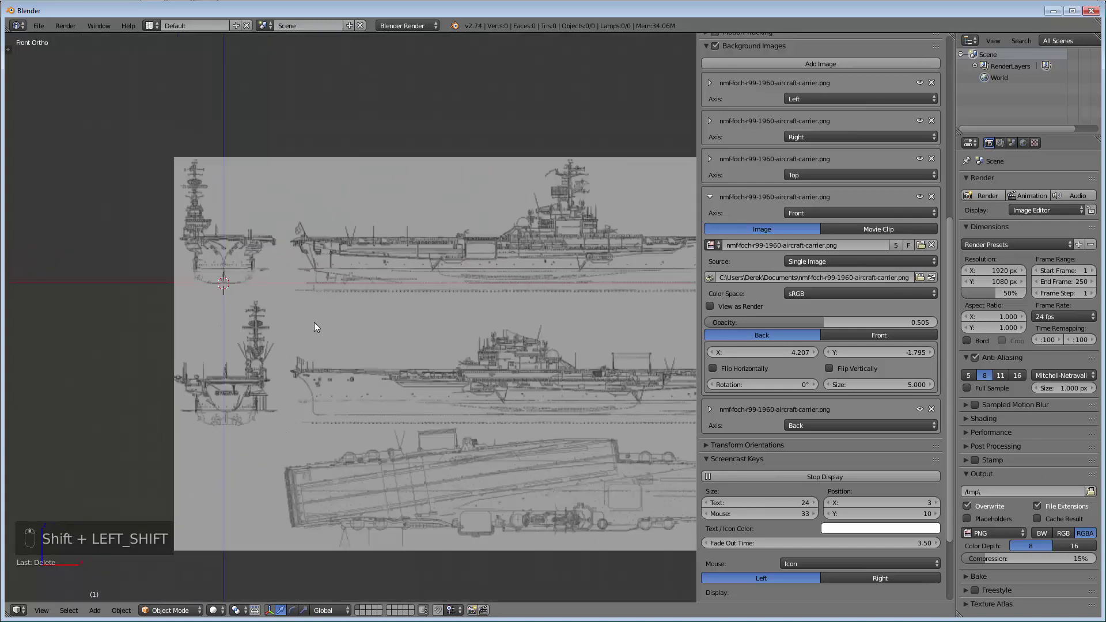
middle_click_drag(537, 344, 477, 331, "shift")
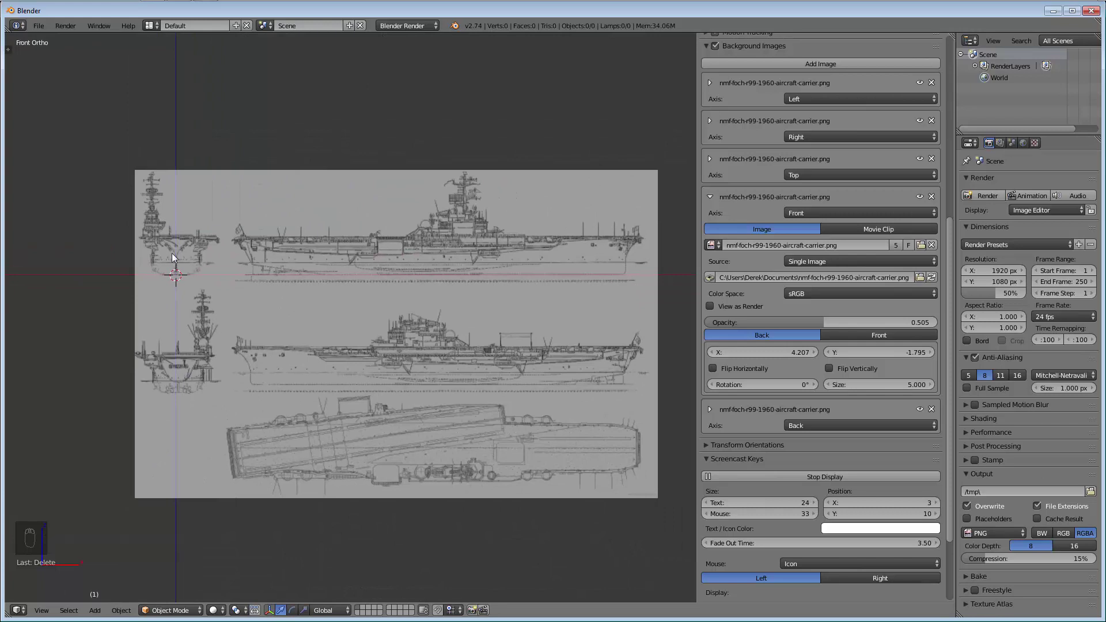
key("KP_1")
key("KP_3")
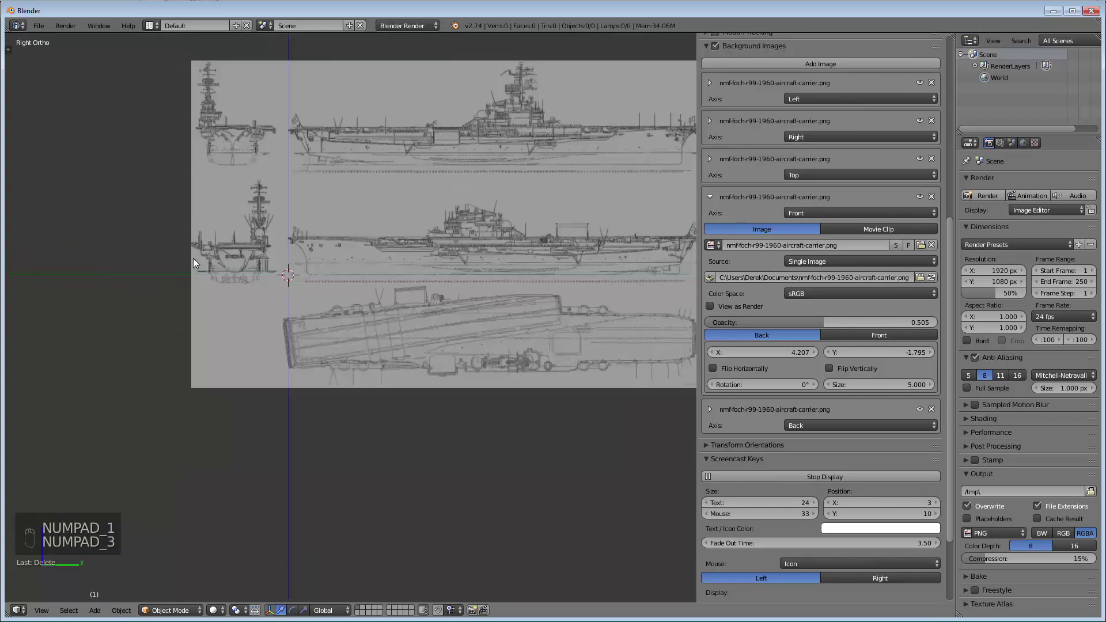
key("KP_1")
key("KP_3")
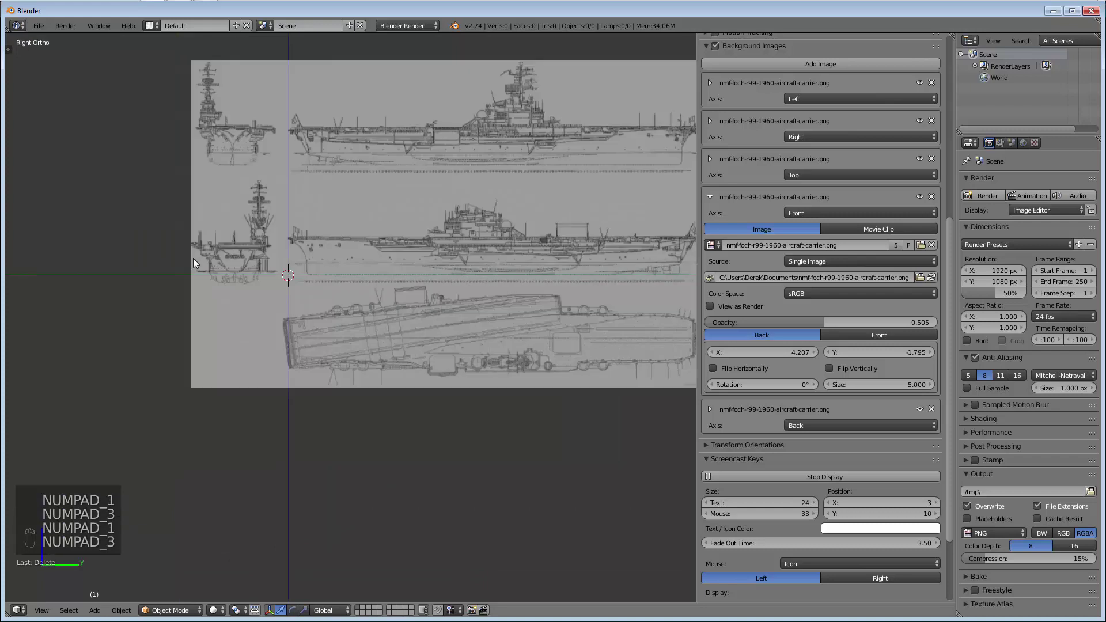
key("KP_1")
key("KP_4")
key("KP_3")
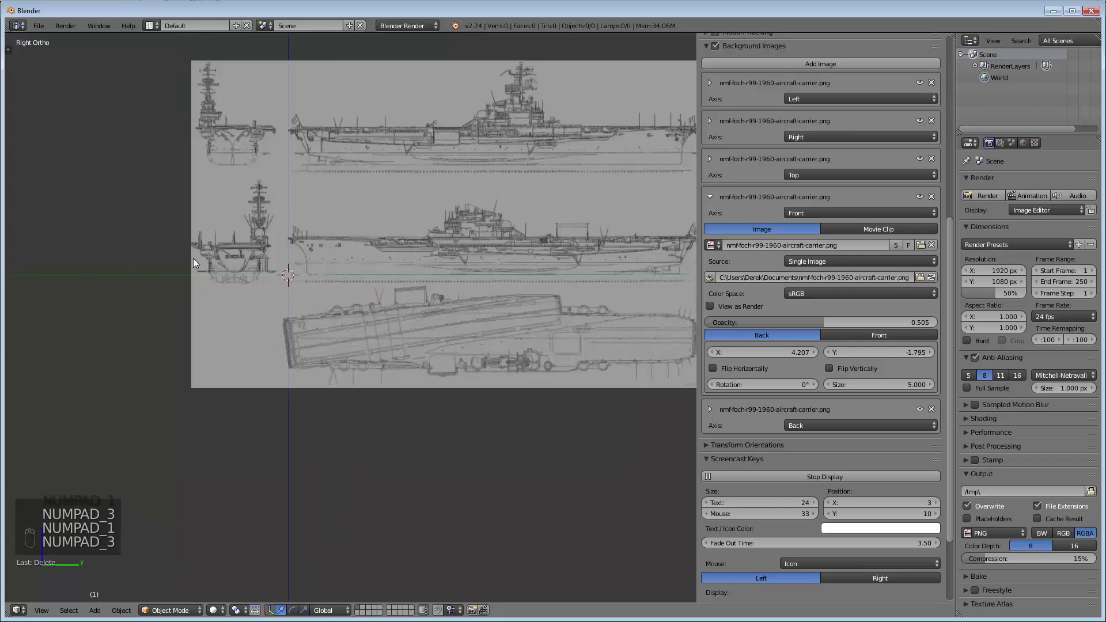
middle_click_drag(259, 212, 227, 268, "shift")
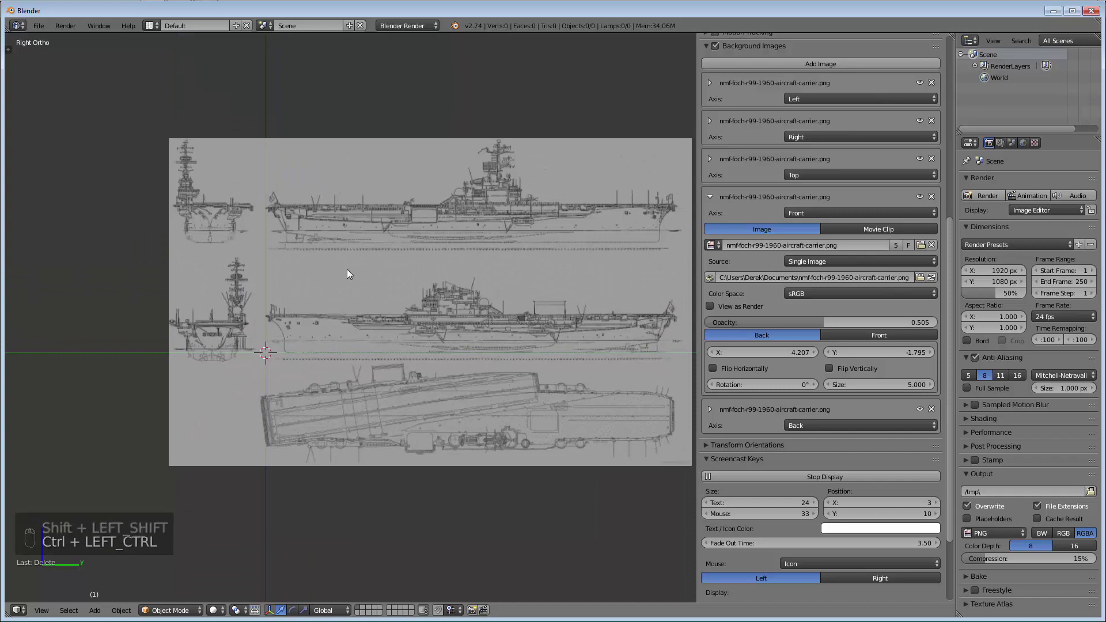
Switch to the back orthographic view and collapse the Front background image's settings
key("ctrl+KP_1")
middle_click_drag(346, 276, 207, 348, "shift")
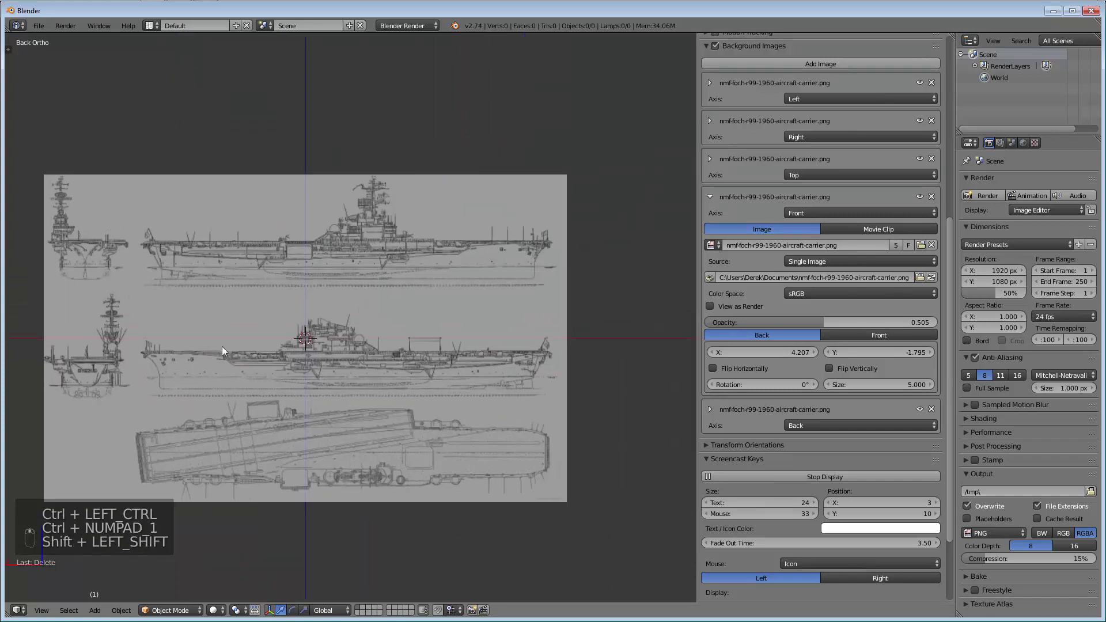
scroll(245, 334, "up", 1)
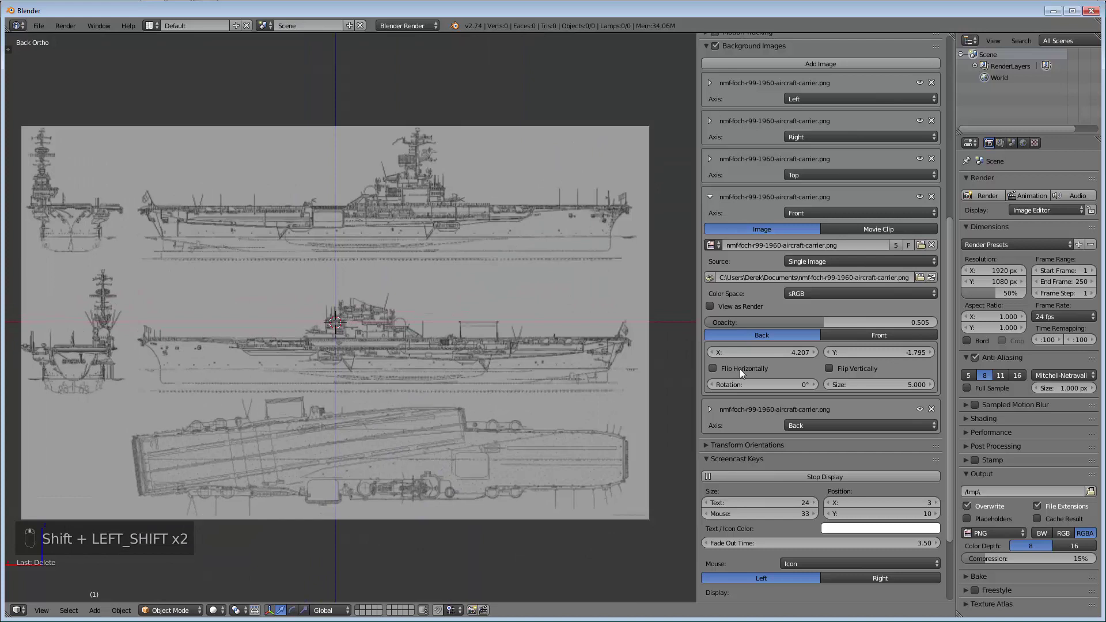
left_click(704, 197)
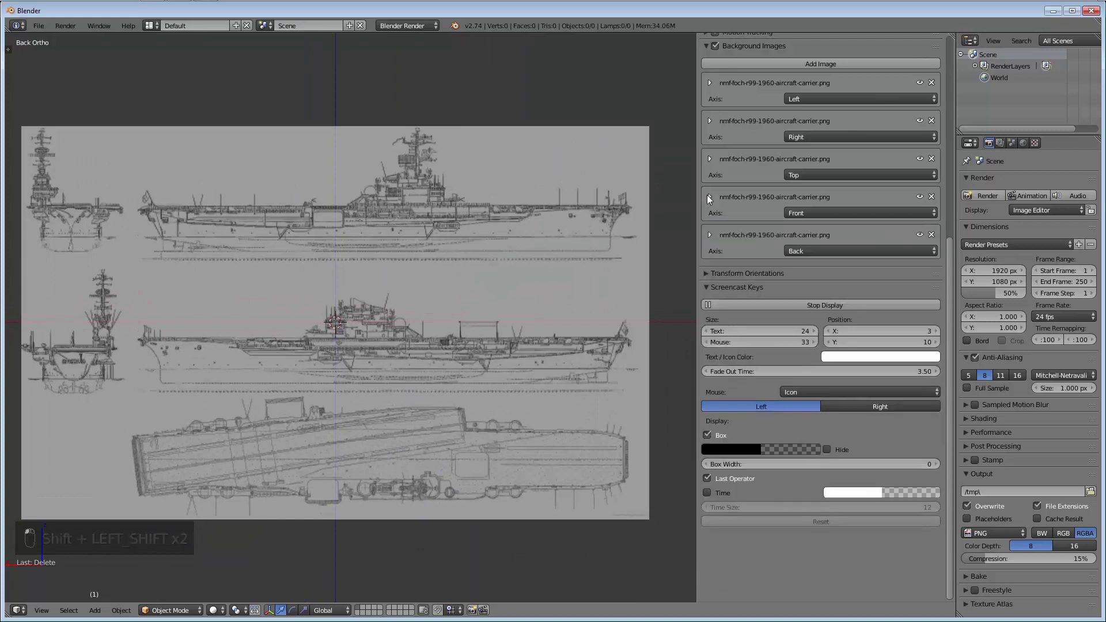
Expand the Back background image's settings and shift it to an X offset of 4.300
left_click(710, 234)
left_click_drag(753, 390, 960, 390)
scroll(160, 362, "up", 5)
scroll(160, 363, "up", 5)
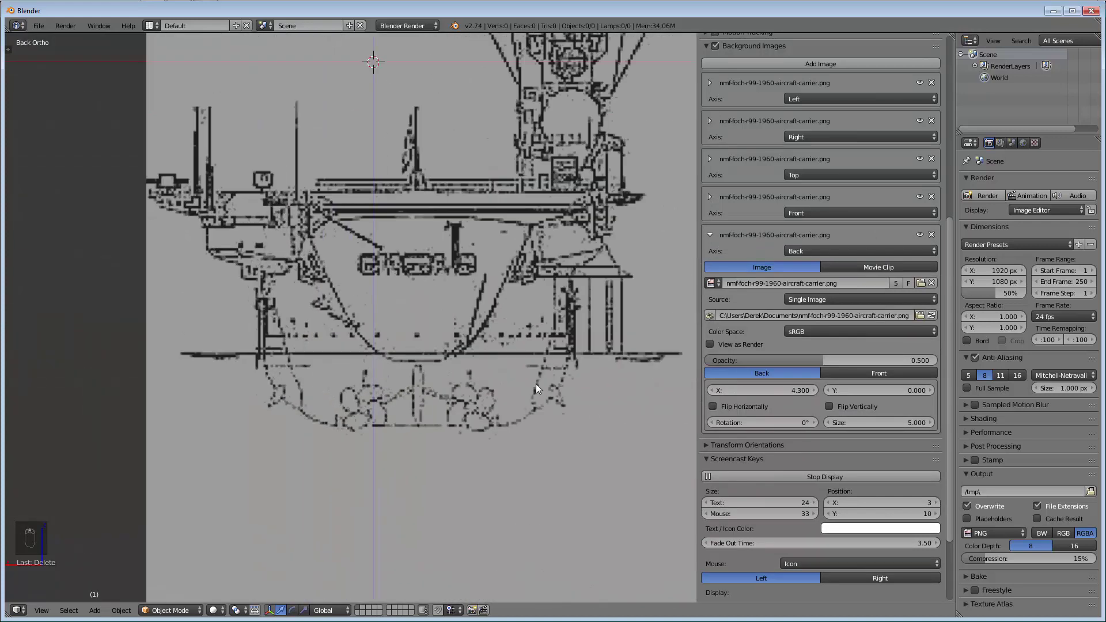
left_click(720, 390)
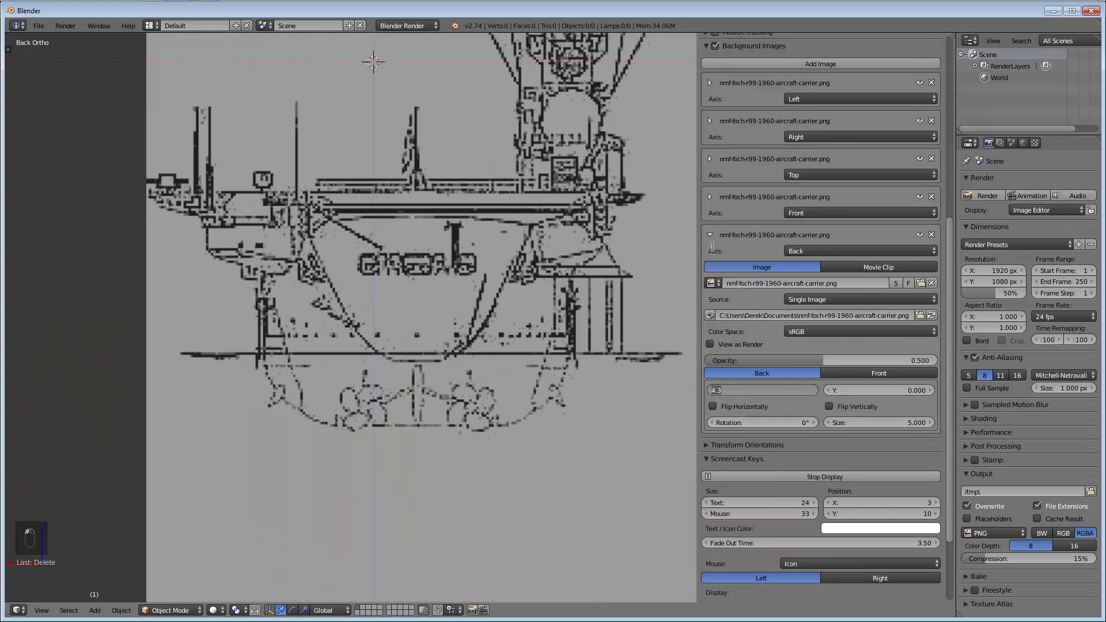
key("Return")
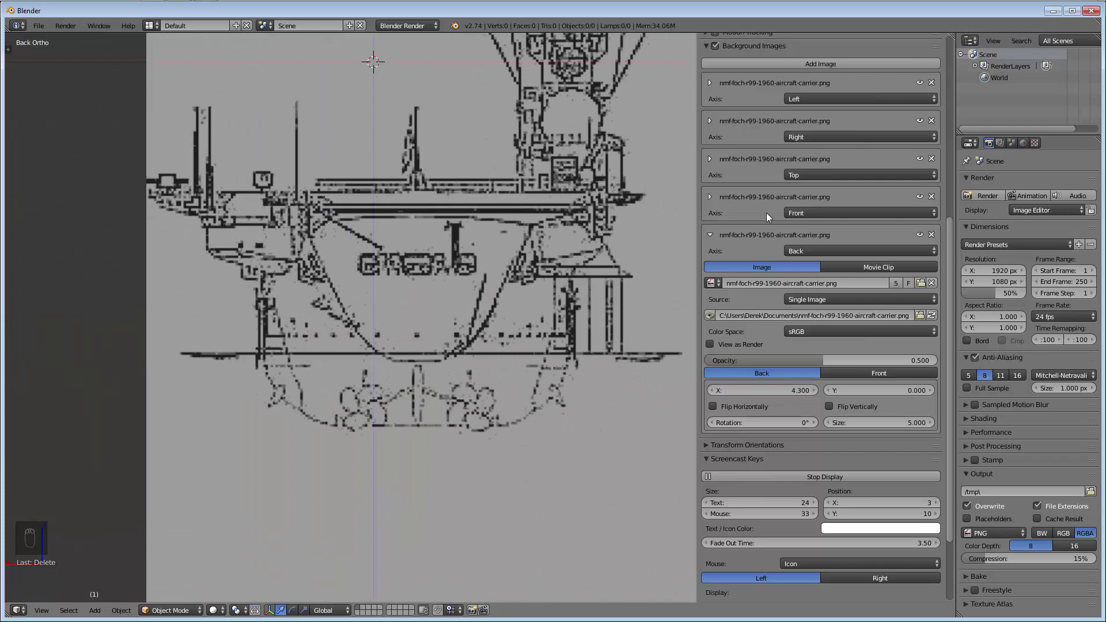
Copy the X offset from the Front background image into the Back background image, giving 4.207
left_click(709, 197)
left_click(761, 354)
key("ctrl+c")
left_click(710, 197)
left_click(710, 196)
left_click(763, 391)
key("ctrl+v")
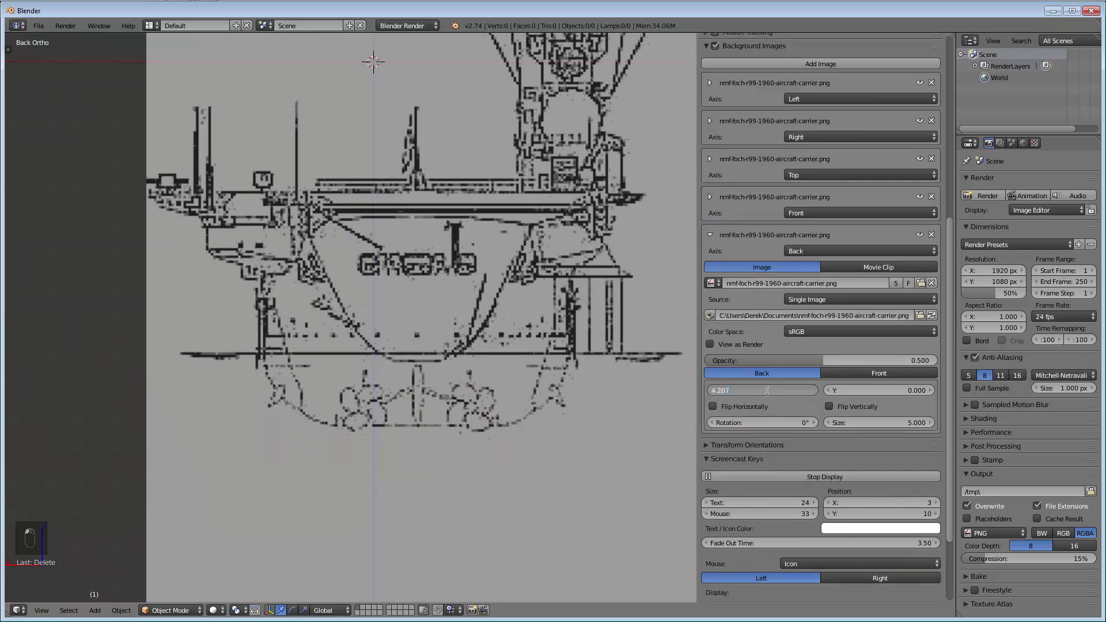
key("Return")
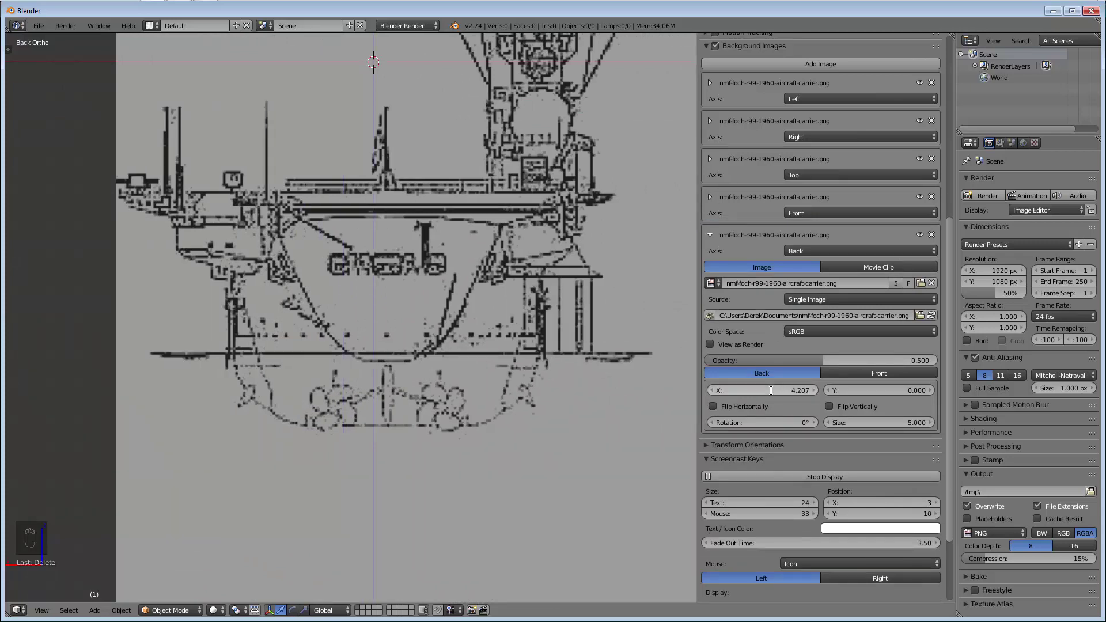
scroll(411, 398, "up", 1)
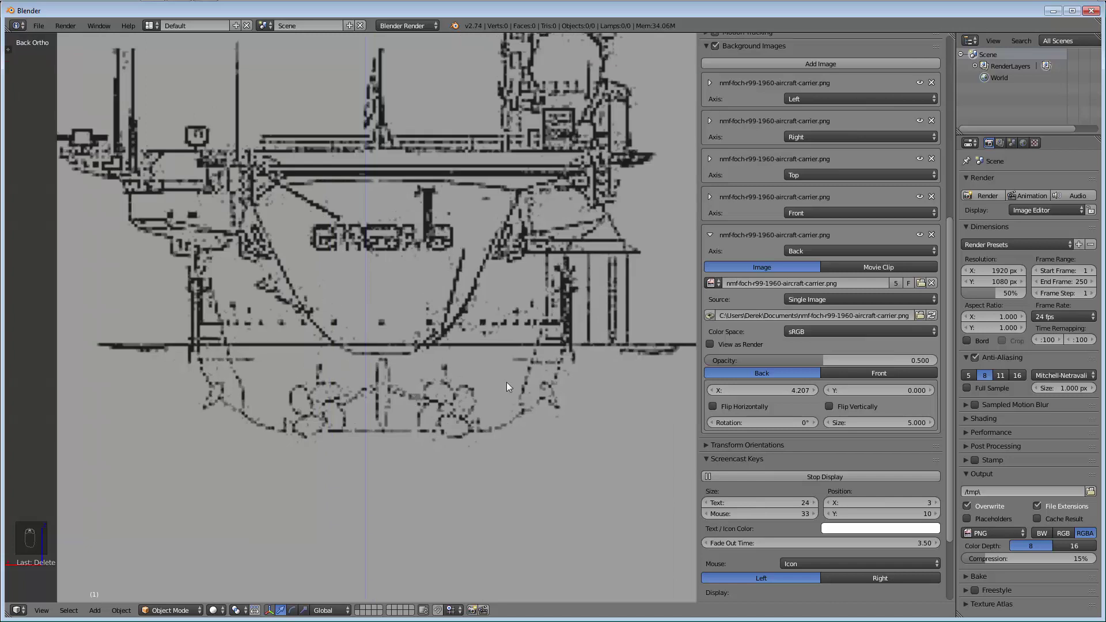
Try X offsets of 4.3 and 4.1 on the Back background image
left_click(766, 391)
key("End")
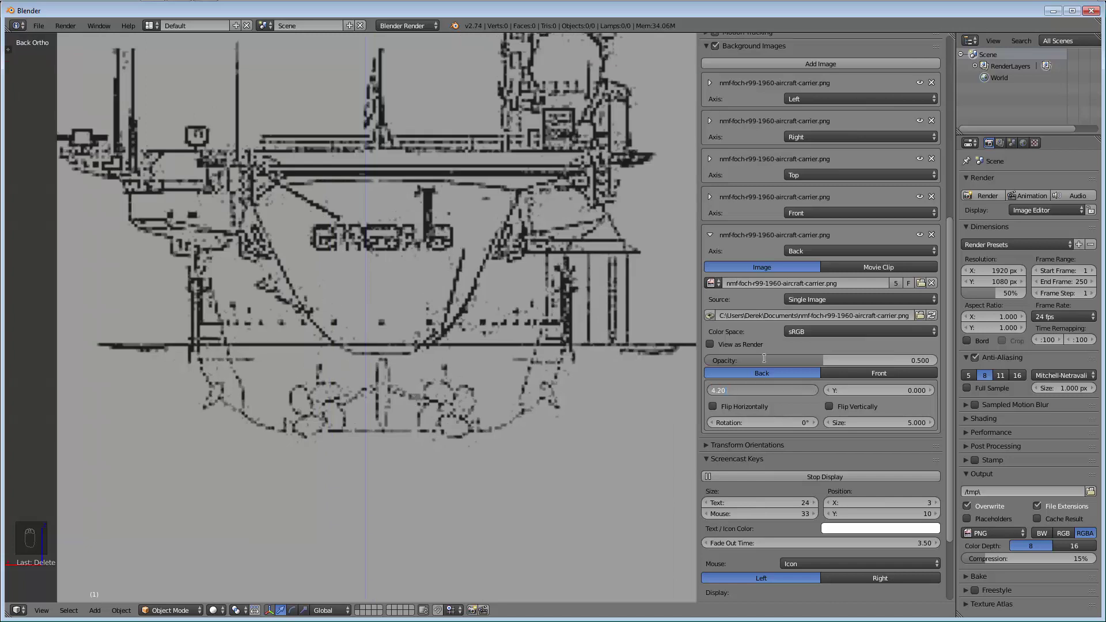
key("BackSpace")
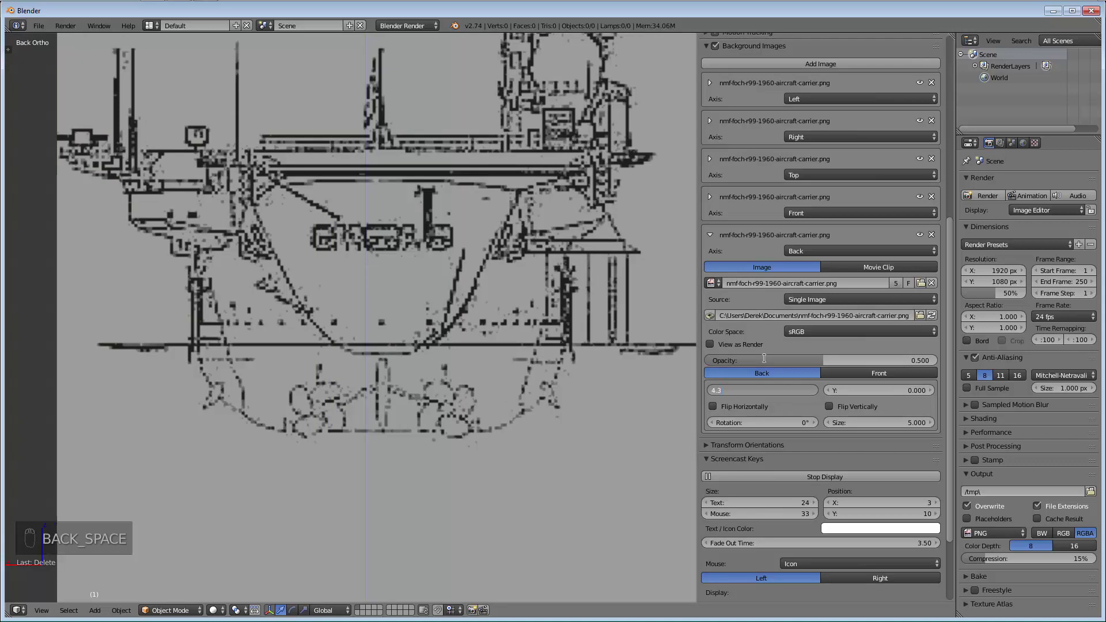
key("Return")
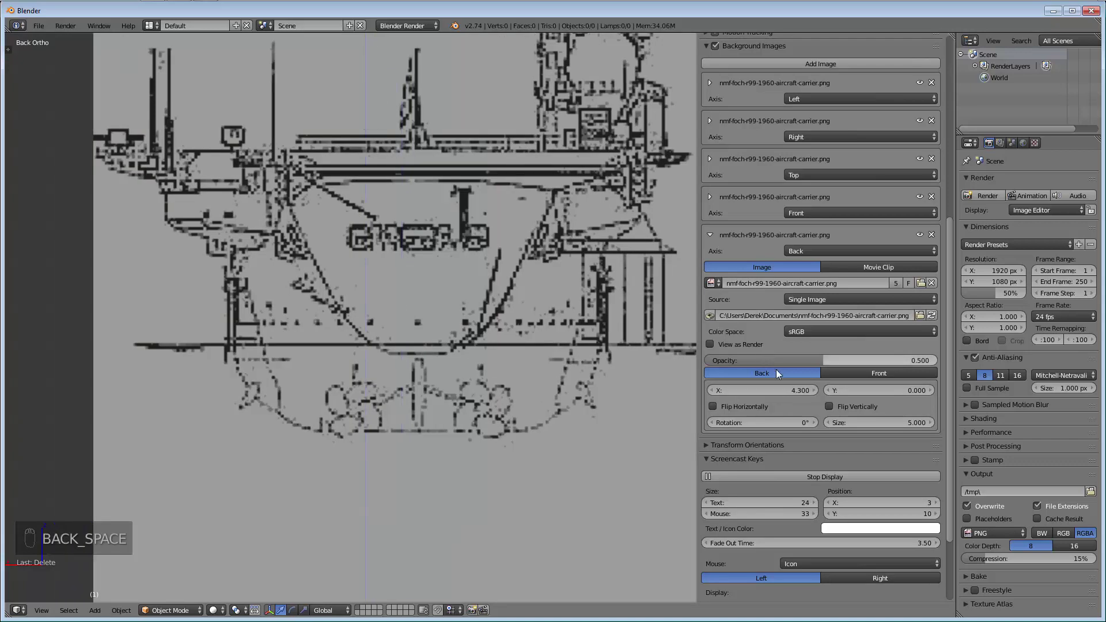
left_click(766, 390)
type("4.1")
key("Return")
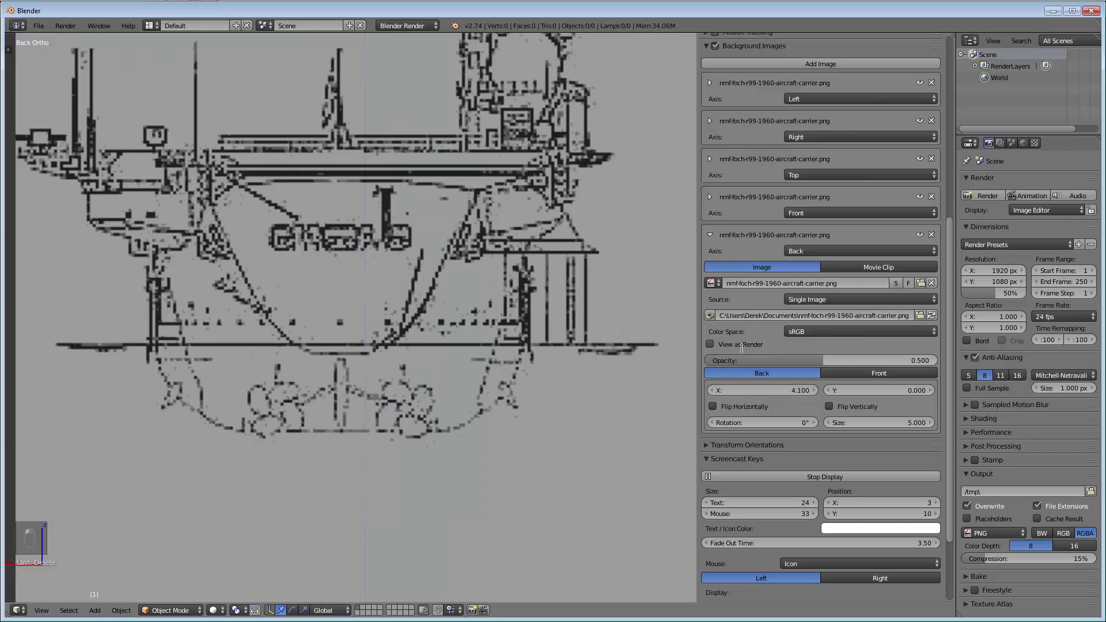
Try X offsets of 4.25 and 4.175 to centre the stern drawing on the vertical axis
left_click(763, 392)
type("4.25")
key("Return")
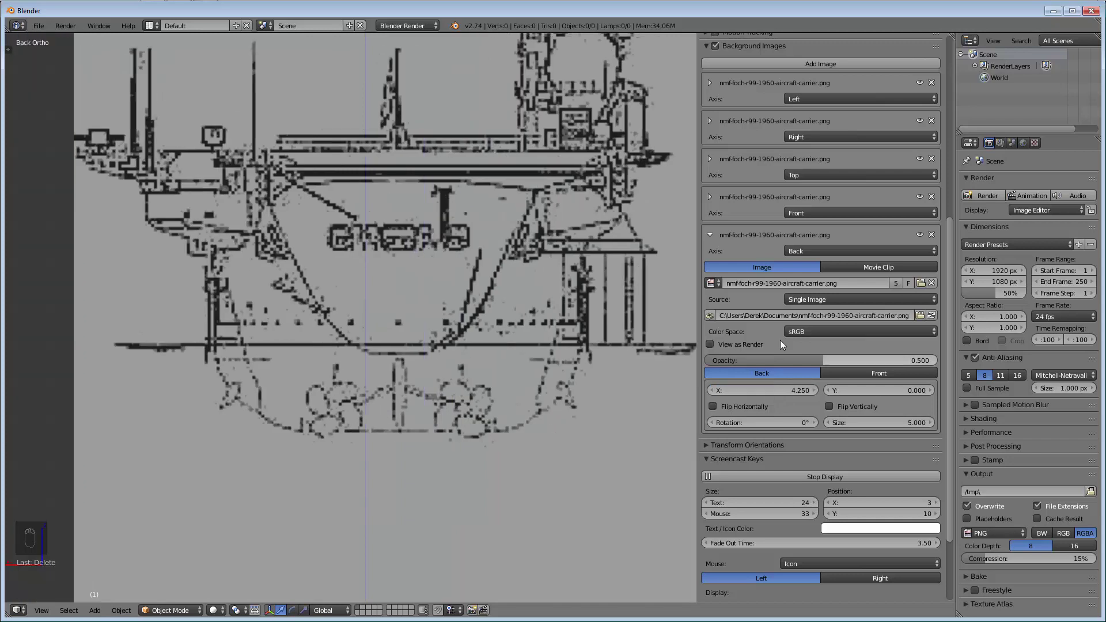
left_click(771, 390)
type("4.")
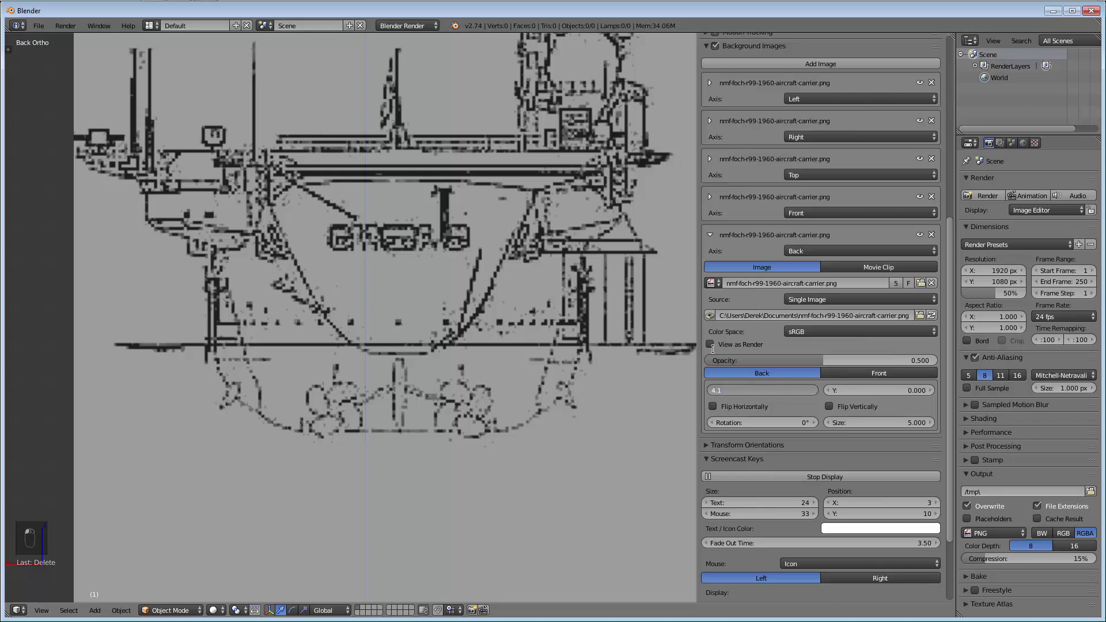
type("175")
key("Return")
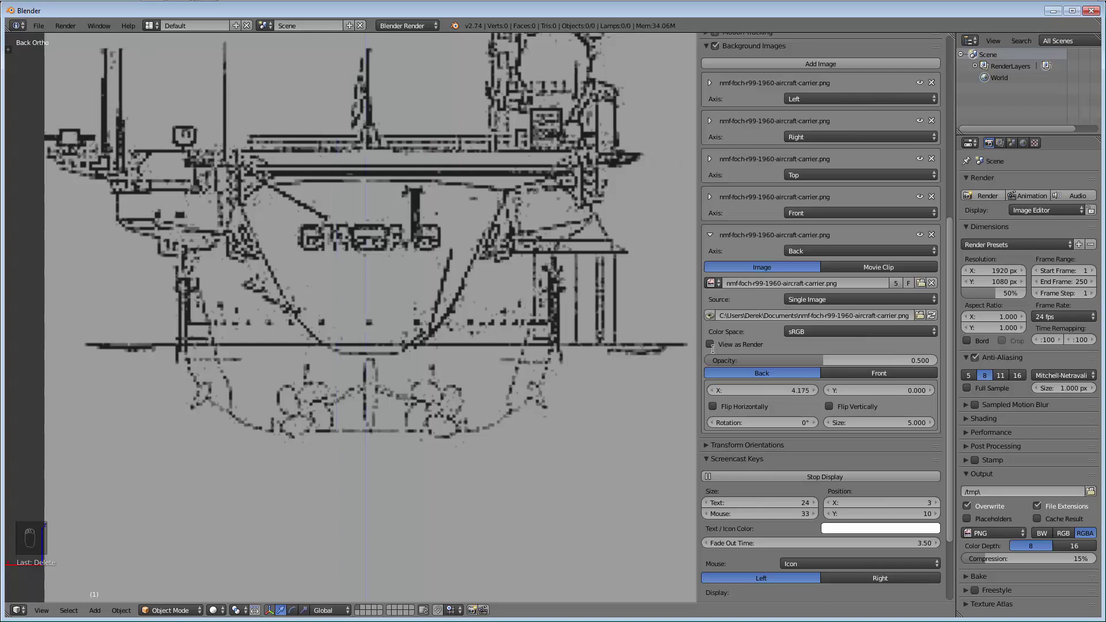
Try an X offset of 4.19 on the Back background image, followed by 4.15
left_click(748, 390)
type("4.190")
key("BackSpace")
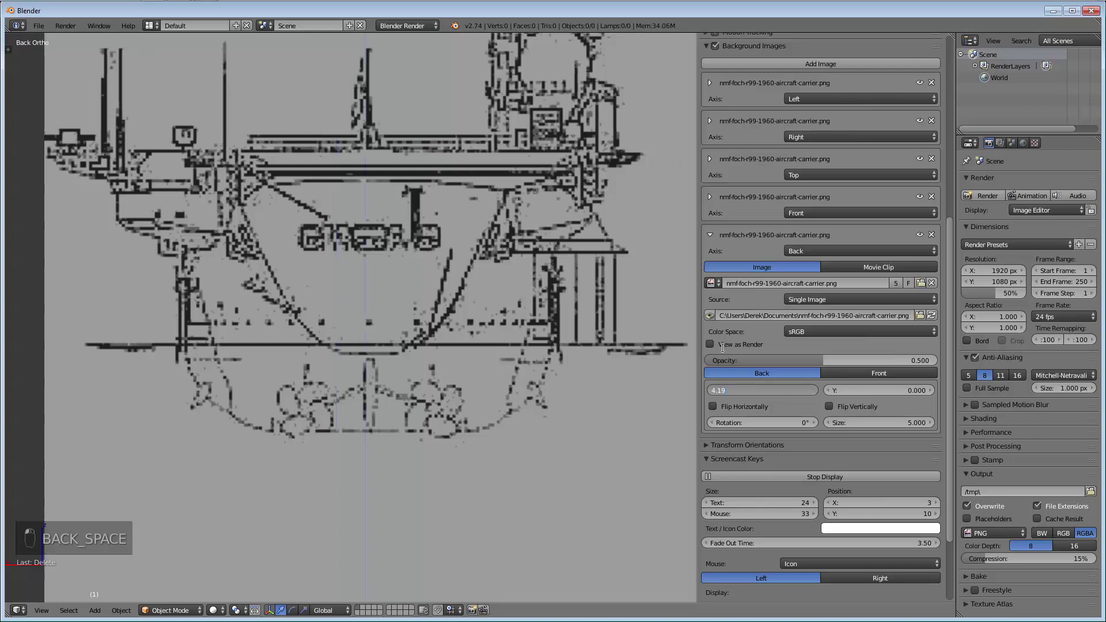
key("Return")
left_click(760, 390)
key("BackSpace")
type("15")
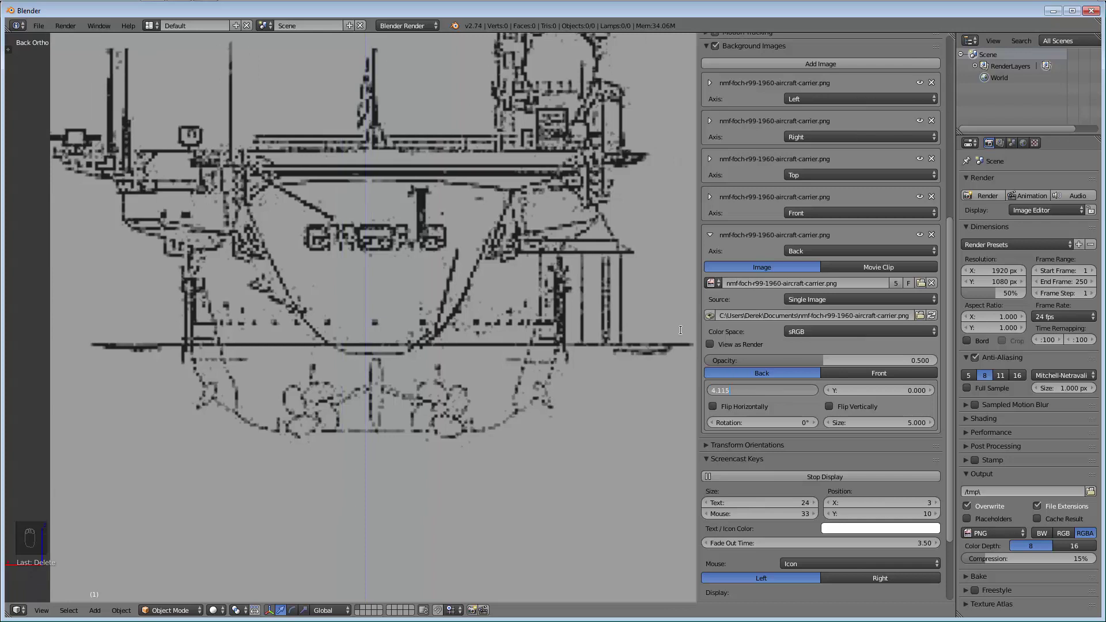
key("BackSpace")
key("BackSpace")
type("5")
key("Return")
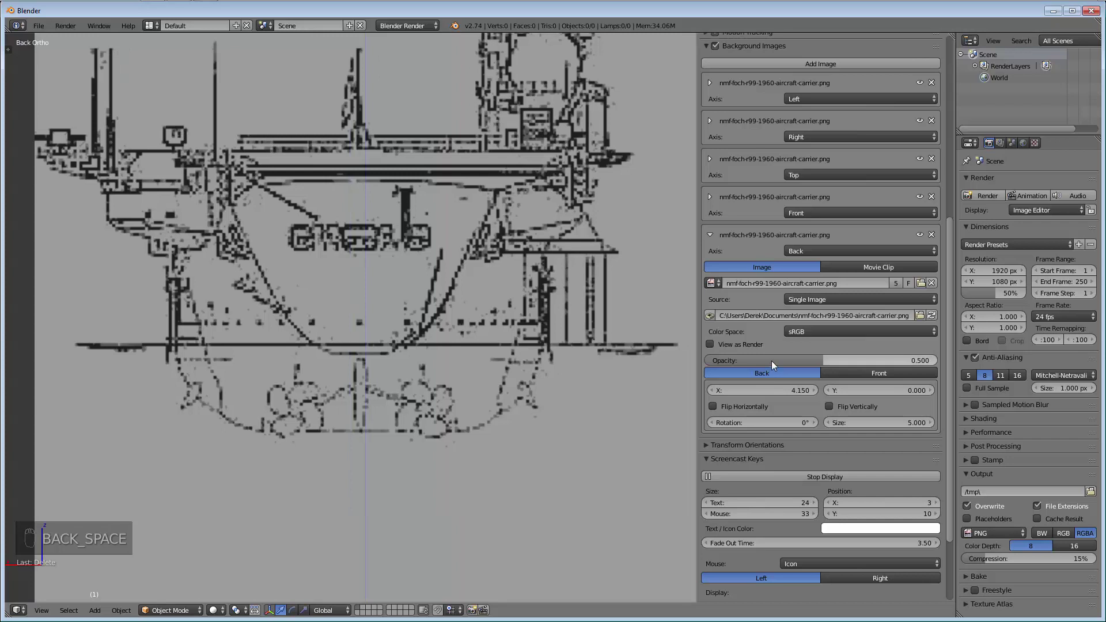
Try an X offset of 4.16 on the Back background image and inspect the stern and mast against the vertical axis
left_click(778, 391)
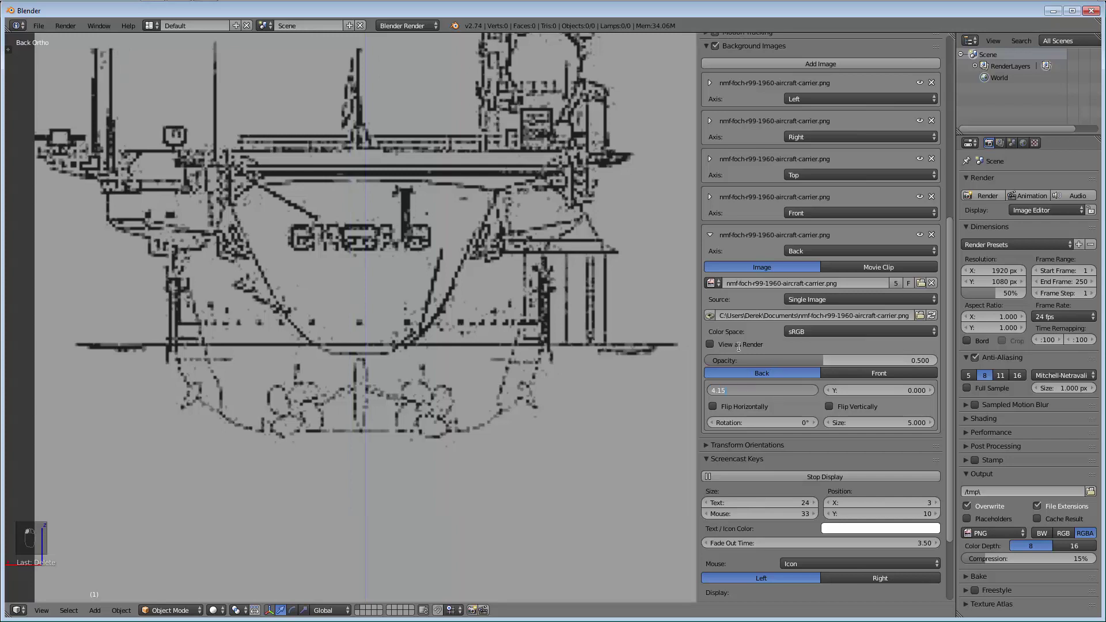
type("4.16")
key("Return")
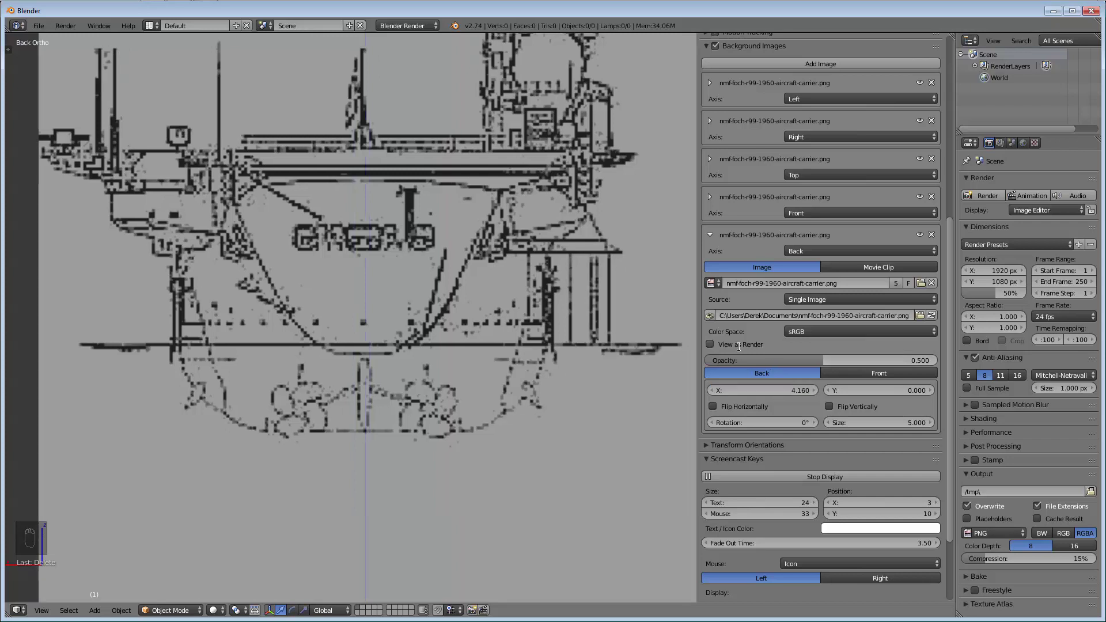
scroll(434, 398, "up", 2)
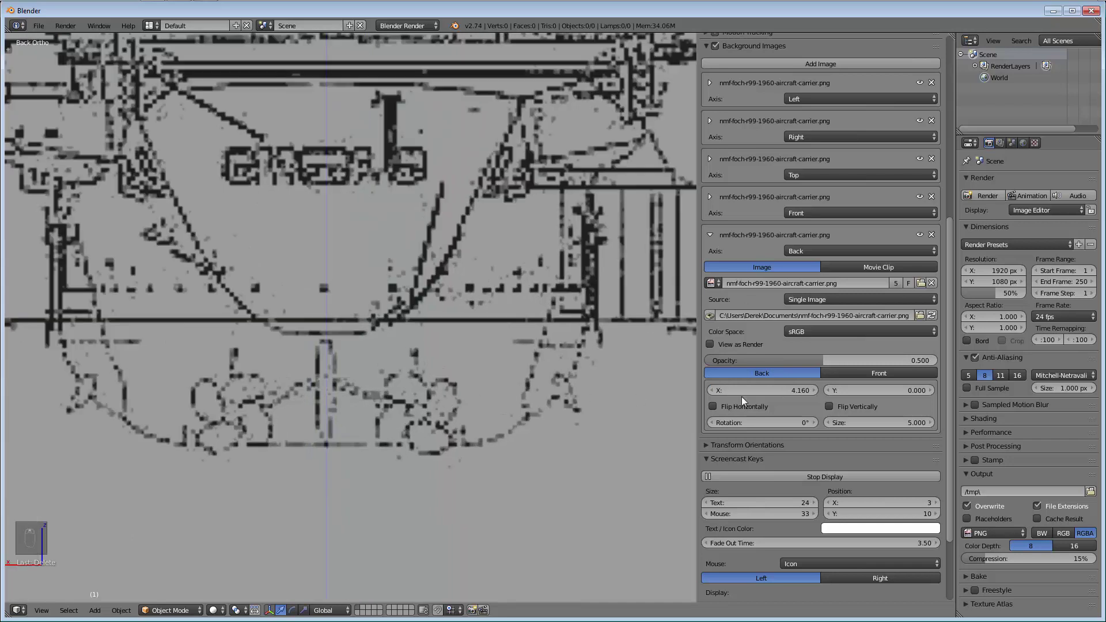
scroll(352, 298, "down", 4)
scroll(354, 296, "up", 1)
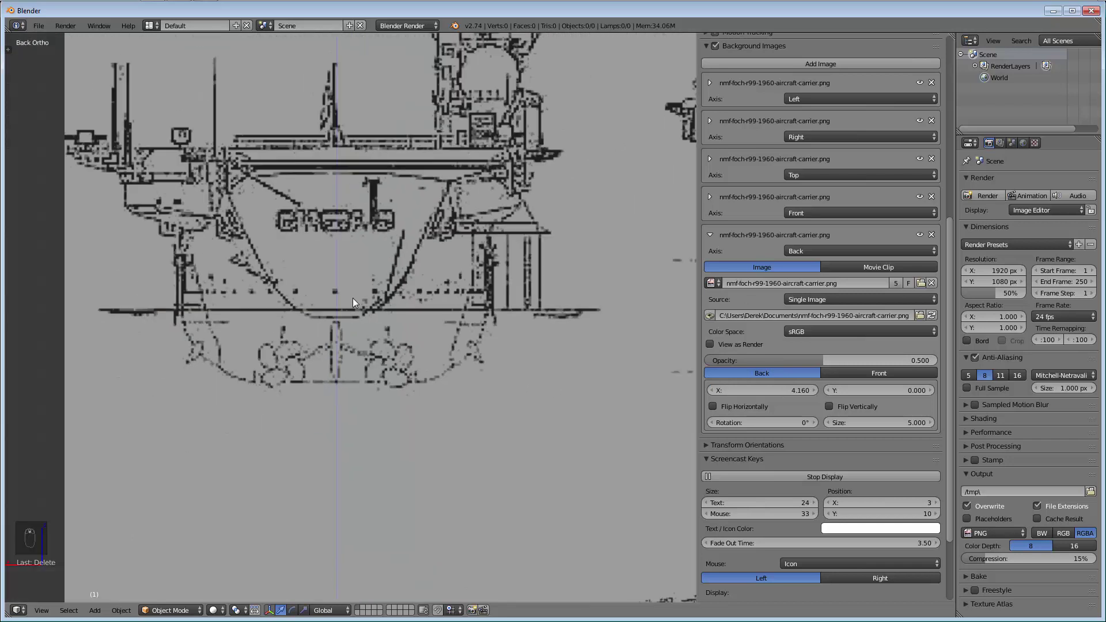
scroll(327, 81, "up", 4)
scroll(327, 80, "up", 4)
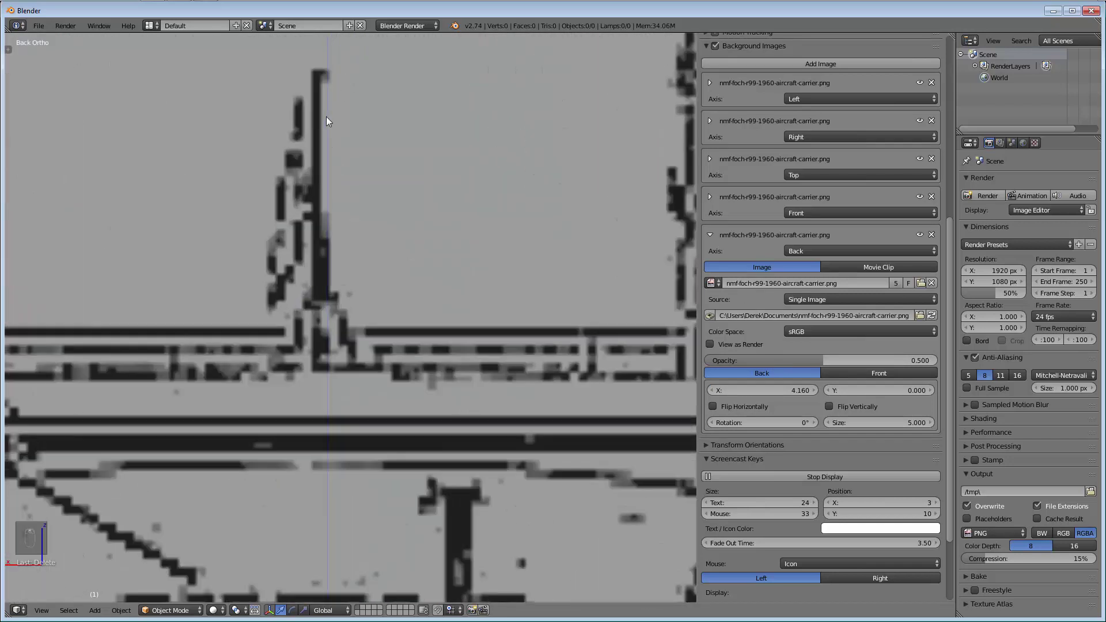
Try an X offset of 4.164 on the Back background image, and settle on 4.168 to centre the mast
left_click(795, 389)
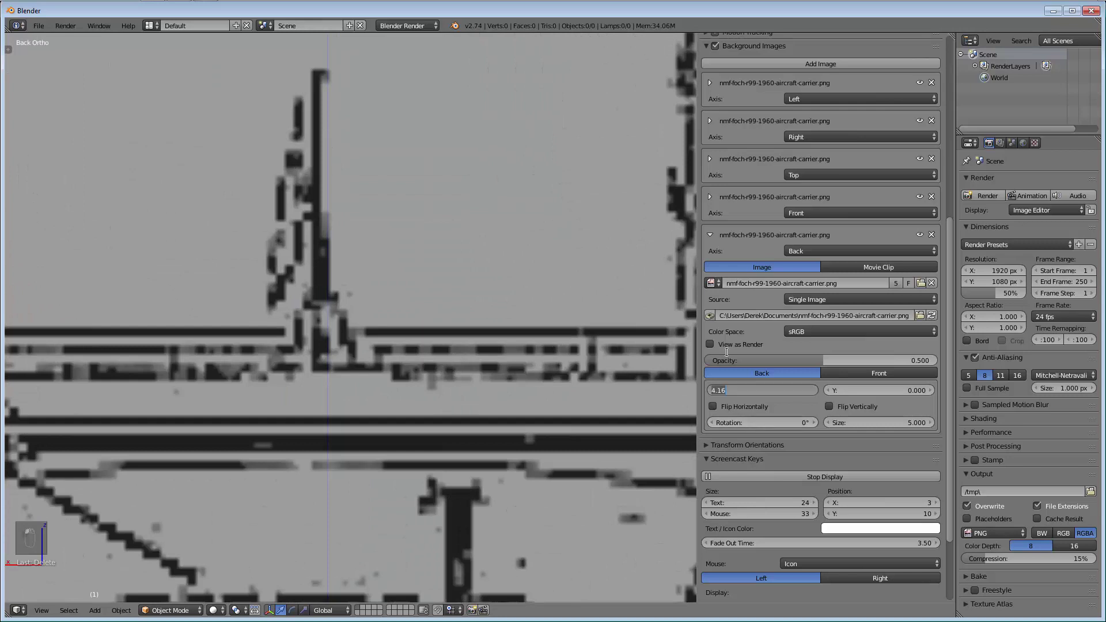
type("4.164")
key("Return")
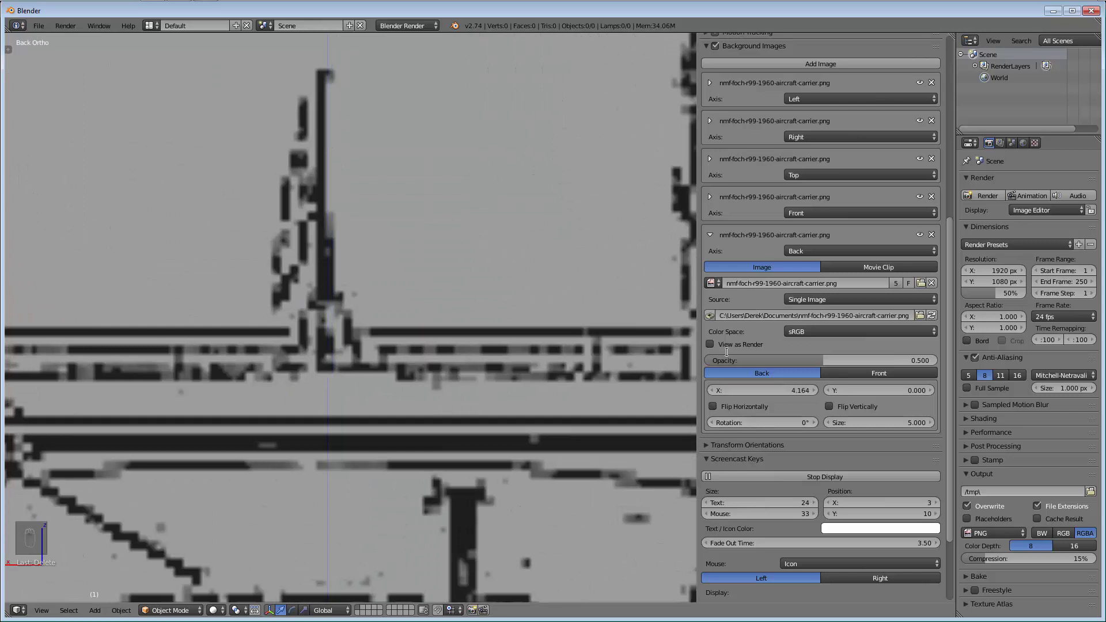
left_click(813, 390)
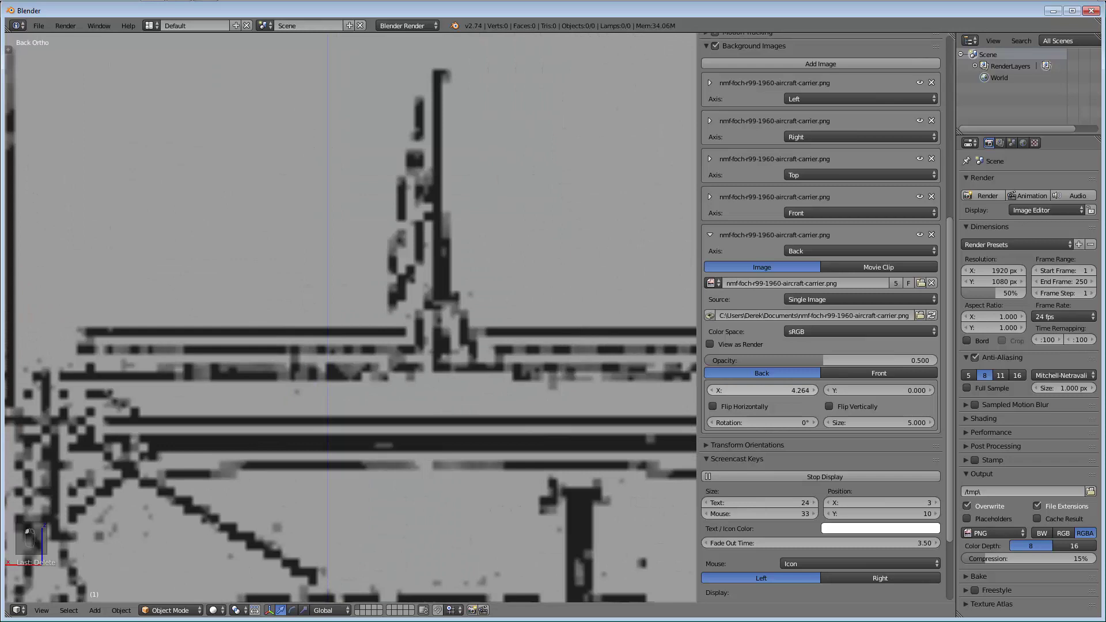
left_click(709, 392)
left_click(748, 390)
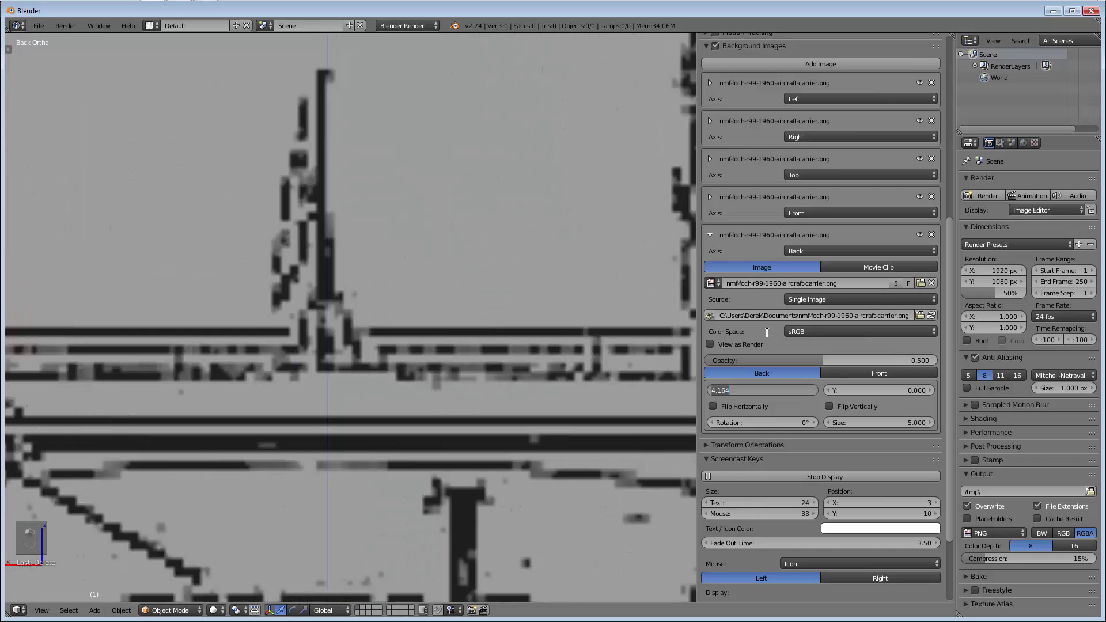
type("4.168")
key("Return")
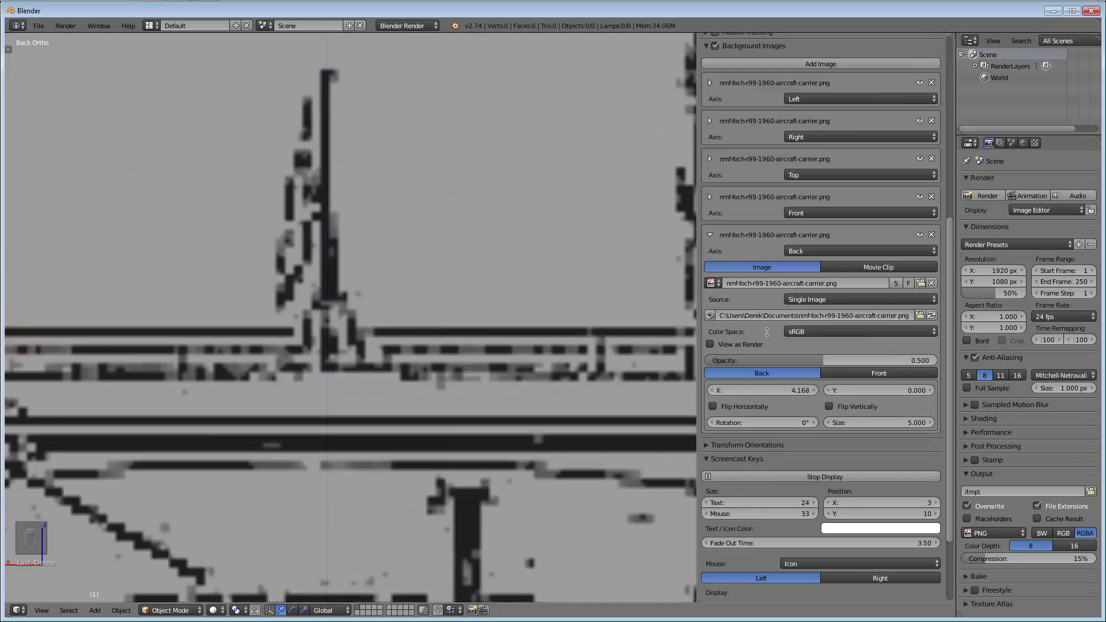
left_click(764, 395)
key("End")
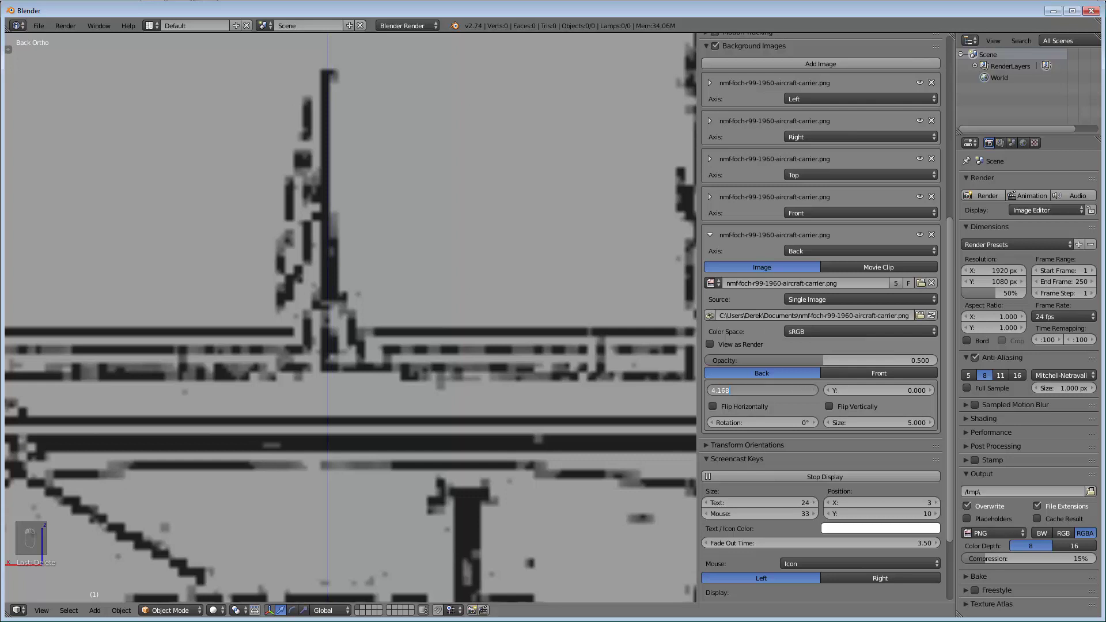
key("Return")
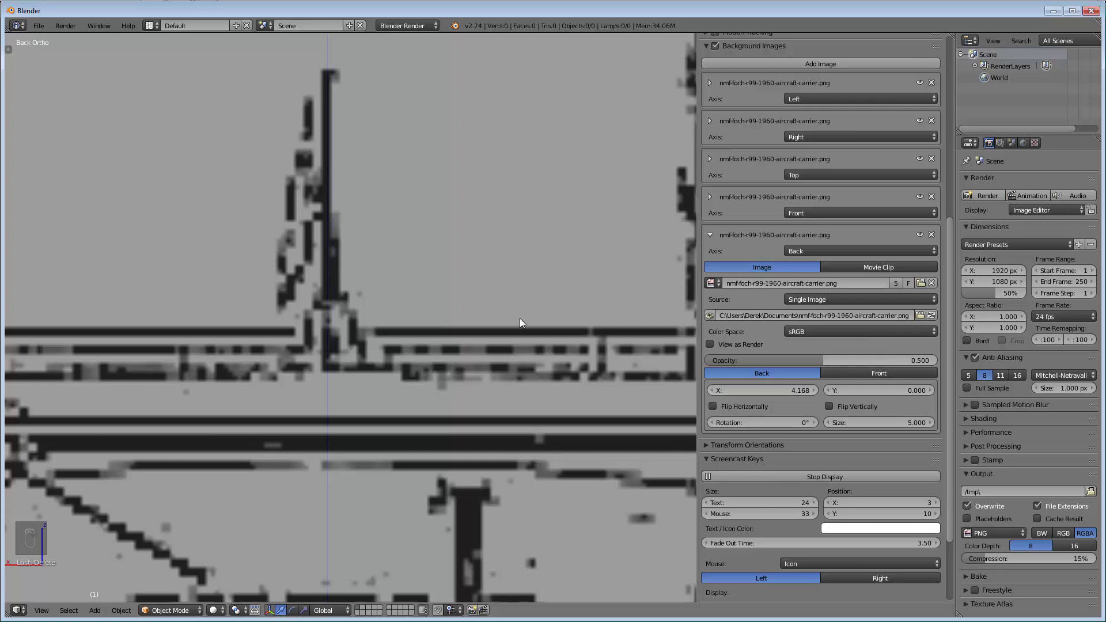
Examine how the bow and stern drawings line up with the vertical axis in the back view
scroll(521, 323, "down", 10)
scroll(486, 298, "up", 6)
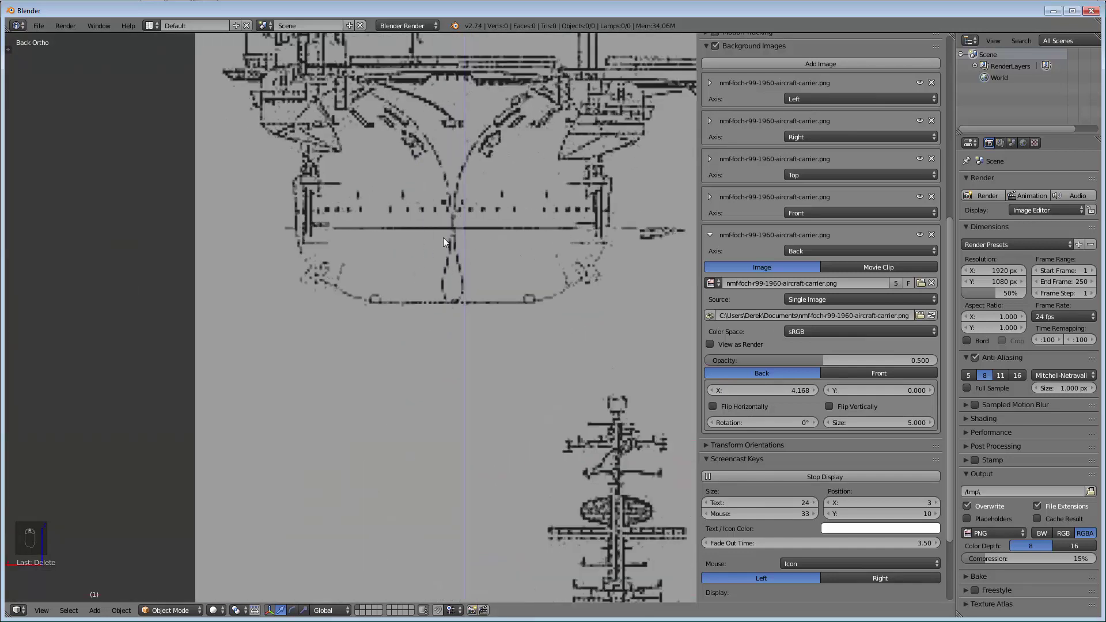
scroll(468, 226, "down", 8)
key("shift")
key("shift")
scroll(485, 257, "up", 5)
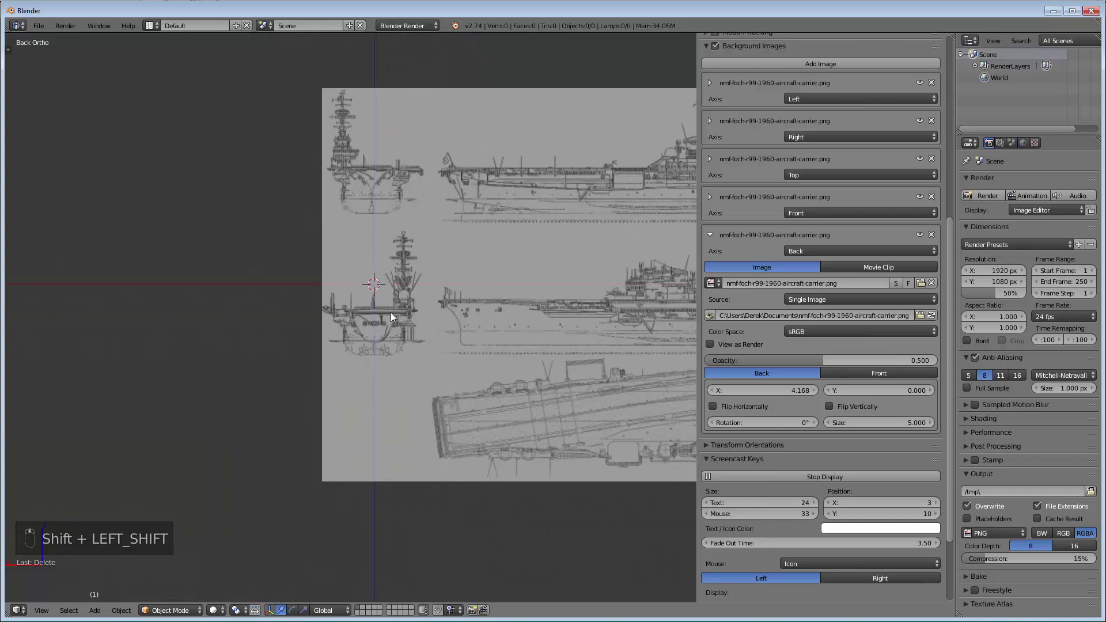
scroll(384, 350, "up", 8)
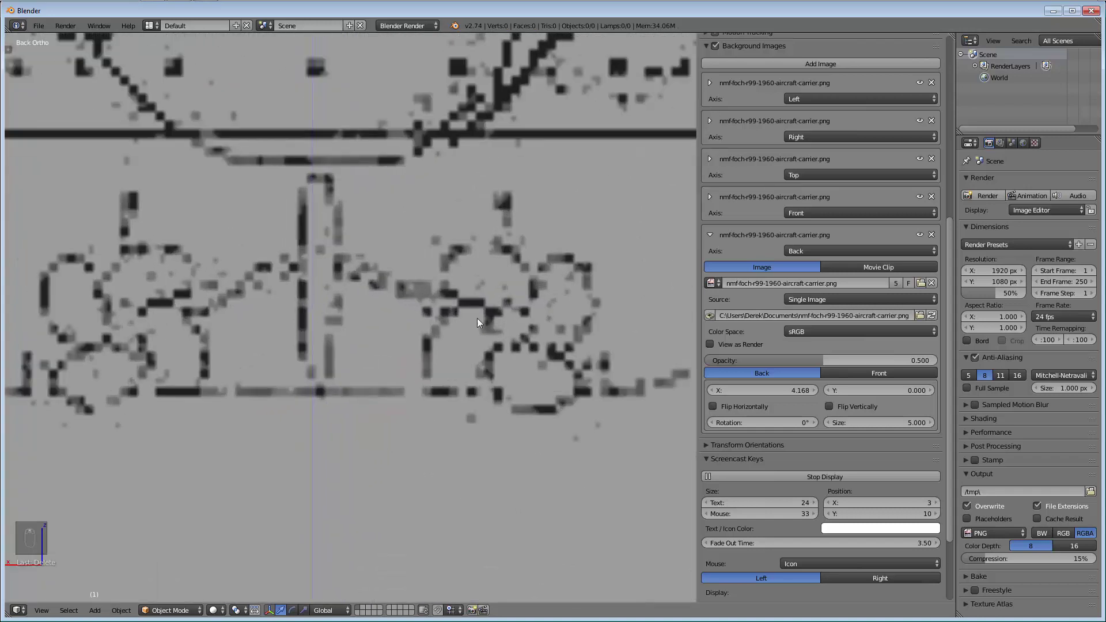
scroll(320, 304, "down", 10)
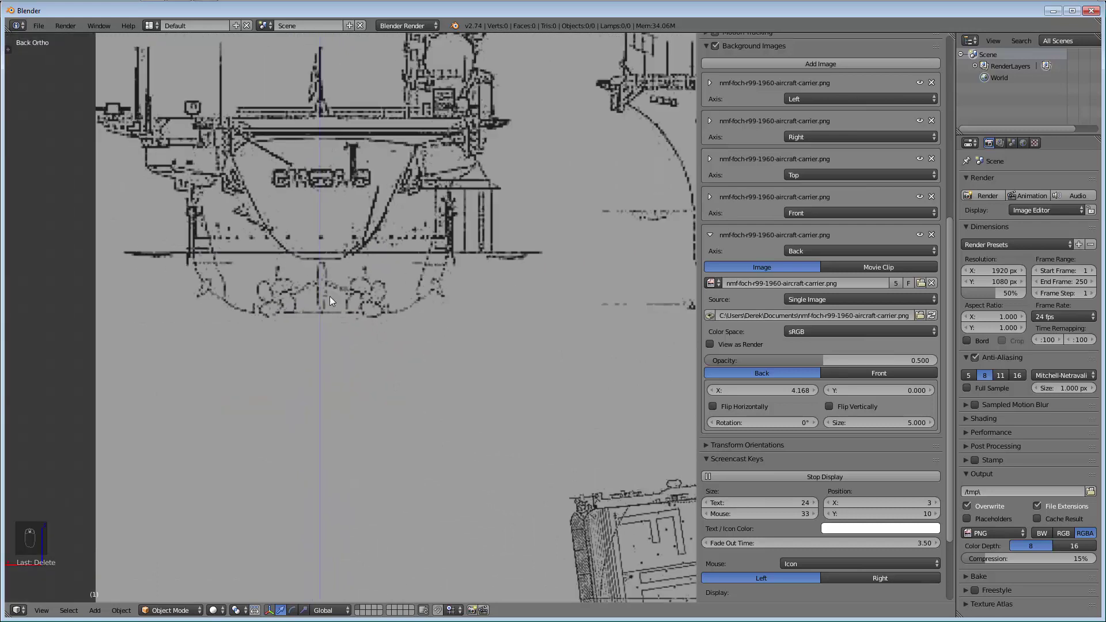
Raise the Back background image to a Y offset of 1.800 and inspect the keel line at the origin
middle_click_drag(384, 300, 345, 326, "shift")
middle_click_drag(220, 123, 295, 264, "shift")
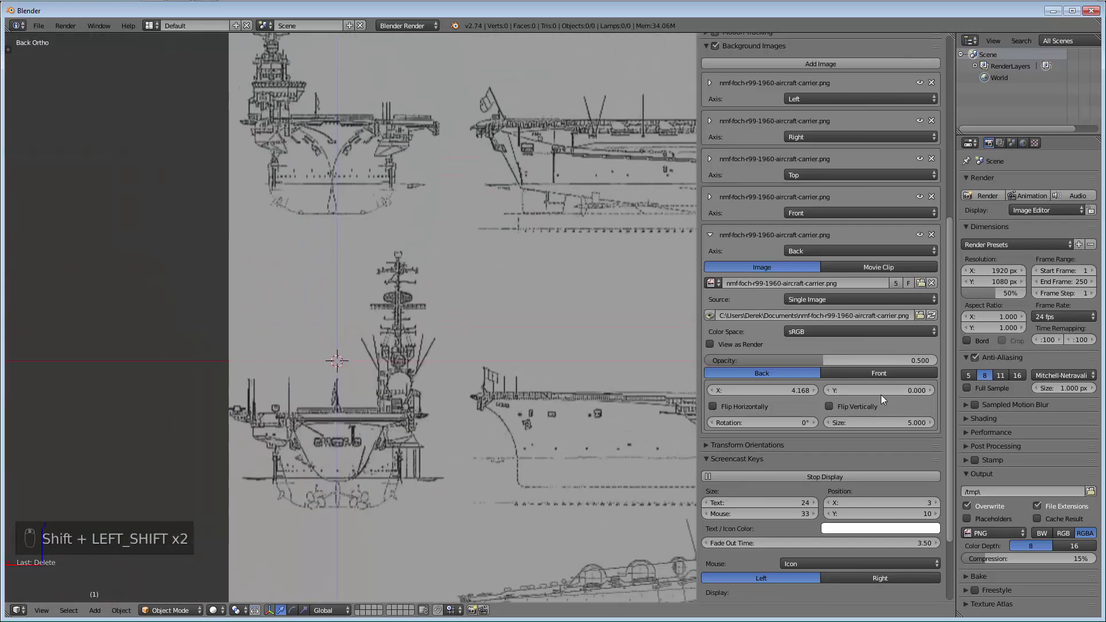
left_click(928, 392)
left_click(928, 391)
left_click(928, 392)
left_click(928, 392)
left_click(928, 391)
left_click(928, 392)
left_click(928, 392)
left_click(928, 391)
left_click(928, 392)
left_click(928, 391)
left_click(929, 392)
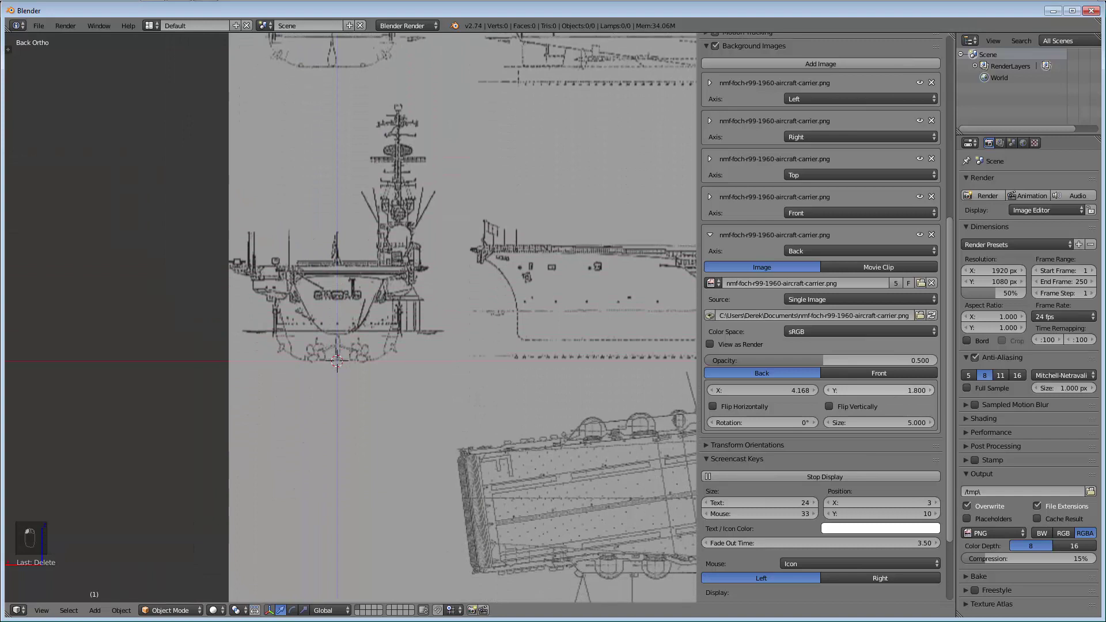
scroll(207, 362, "up", 10)
scroll(527, 371, "up", 8)
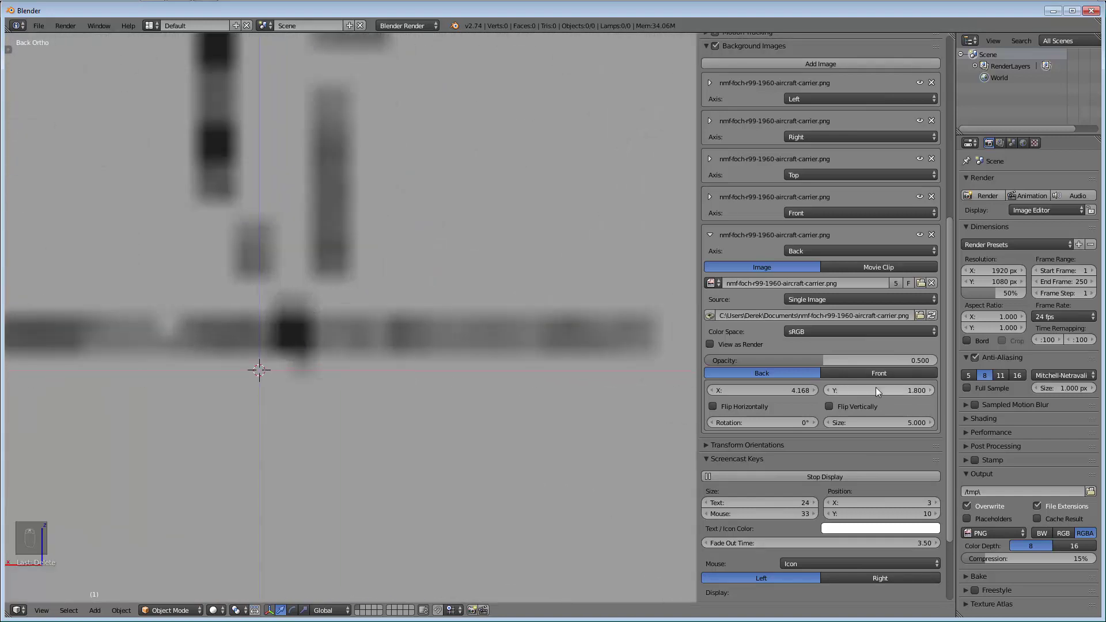
Try Y offsets of 1.975 and 1.875 on the Back background image and check the keel line against the origin
left_click(876, 394)
key("End")
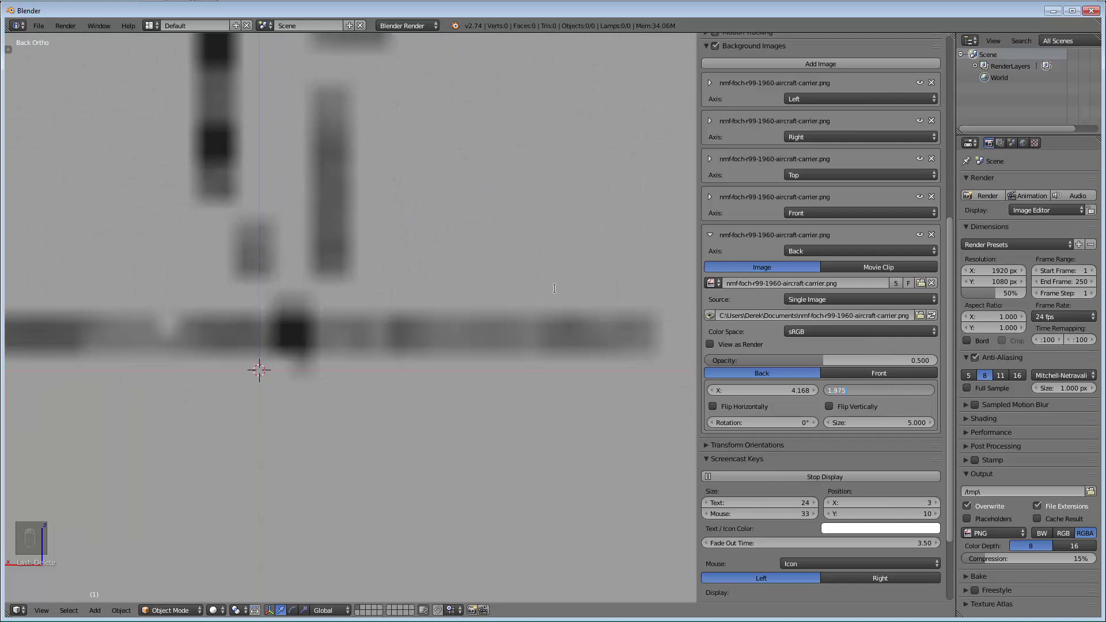
key("Return")
middle_click_drag(286, 235, 336, 222, "shift")
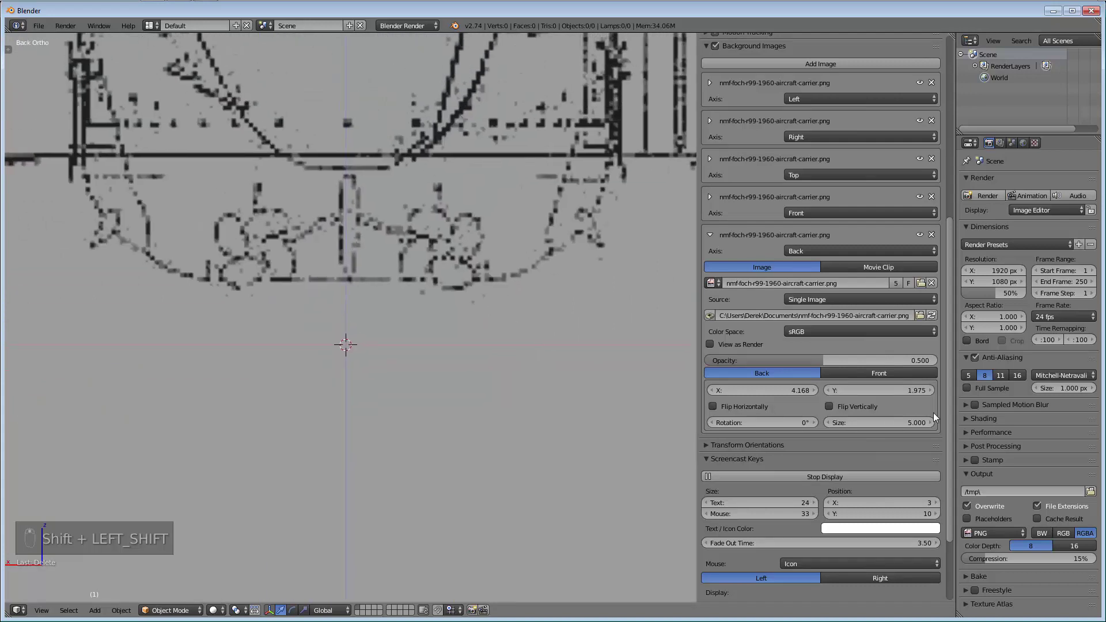
left_click(916, 391)
type("1.875")
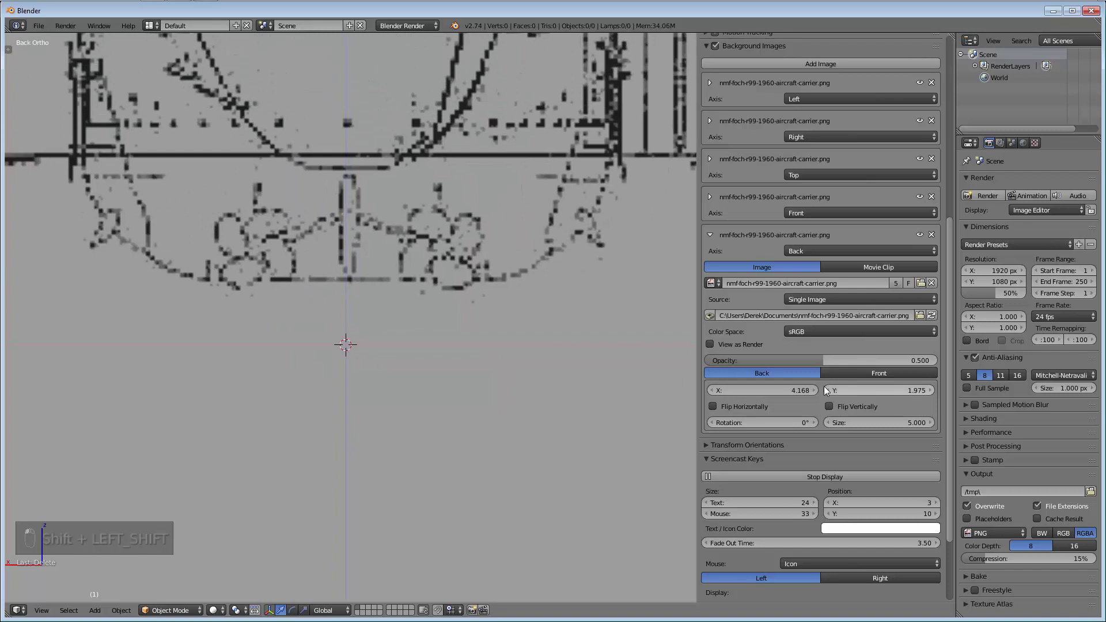
key("Return")
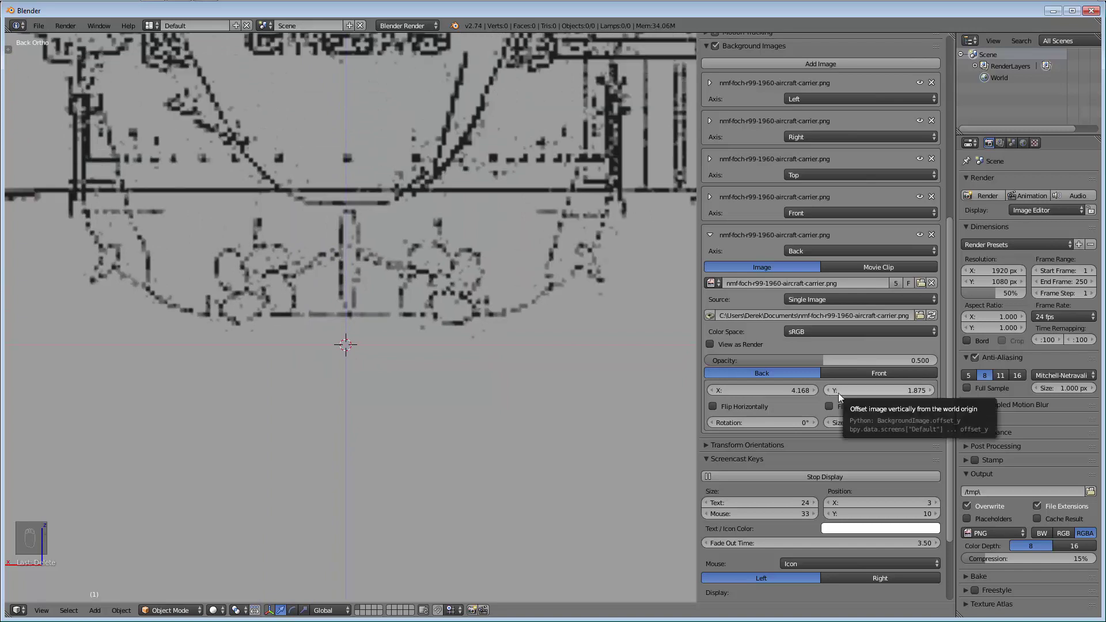
Try a Y offset of 1.775 on the Back background image, and settle on 1.795 to rest the keel on the horizontal axis
left_click(829, 391)
type("1.775")
key("Return")
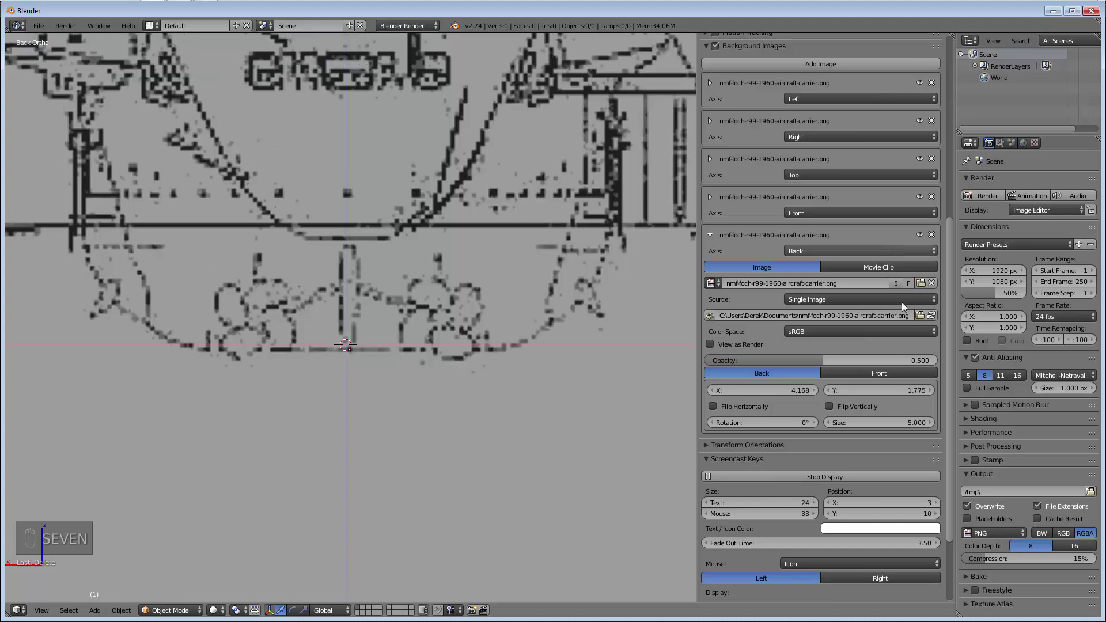
left_click(894, 392)
type("1.77")
key("BackSpace")
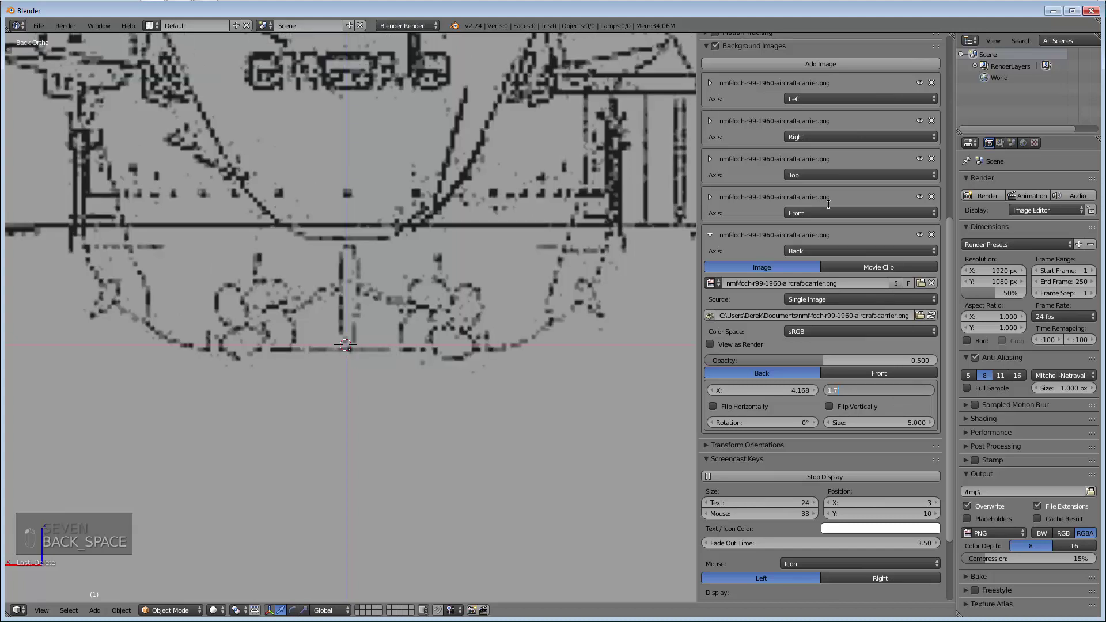
type("95")
key("Return")
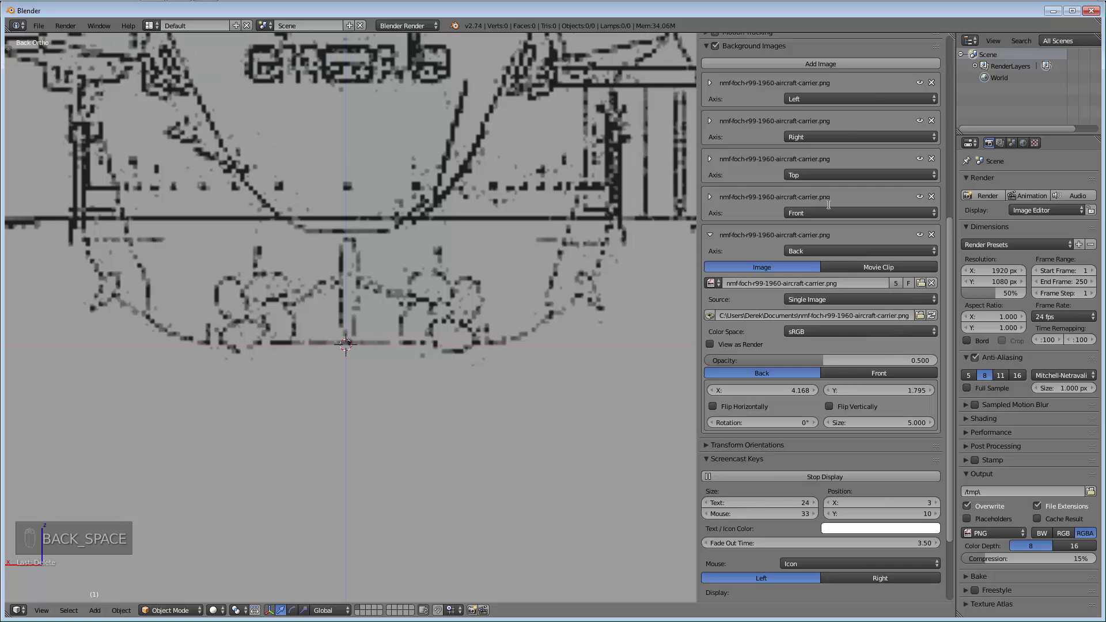
scroll(385, 340, "up", 10)
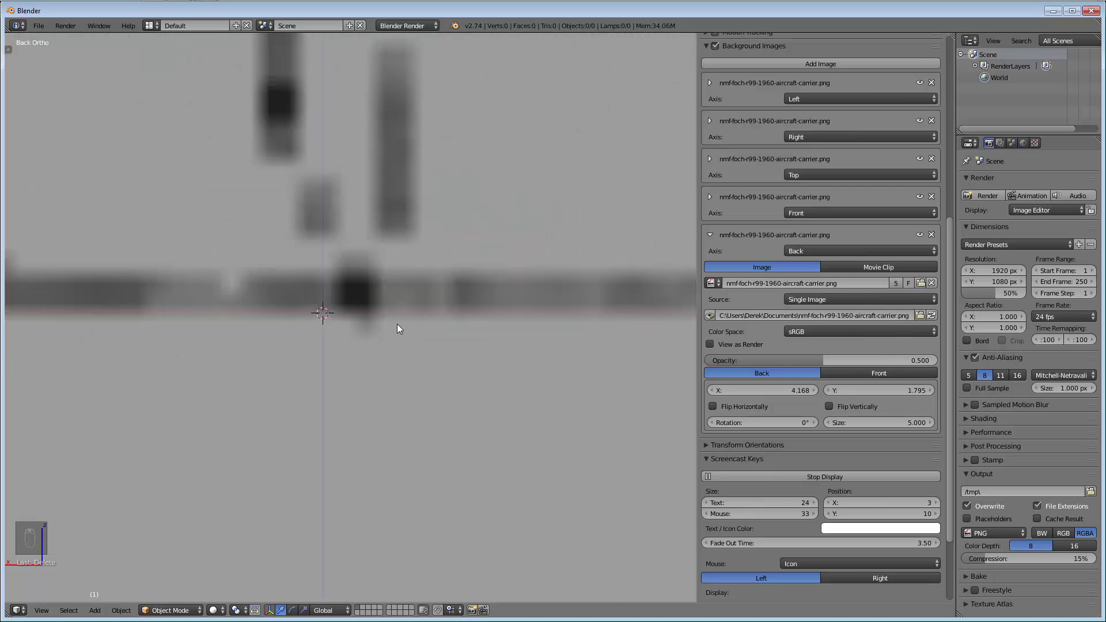
scroll(431, 325, "down", 5)
scroll(455, 291, "down", 5)
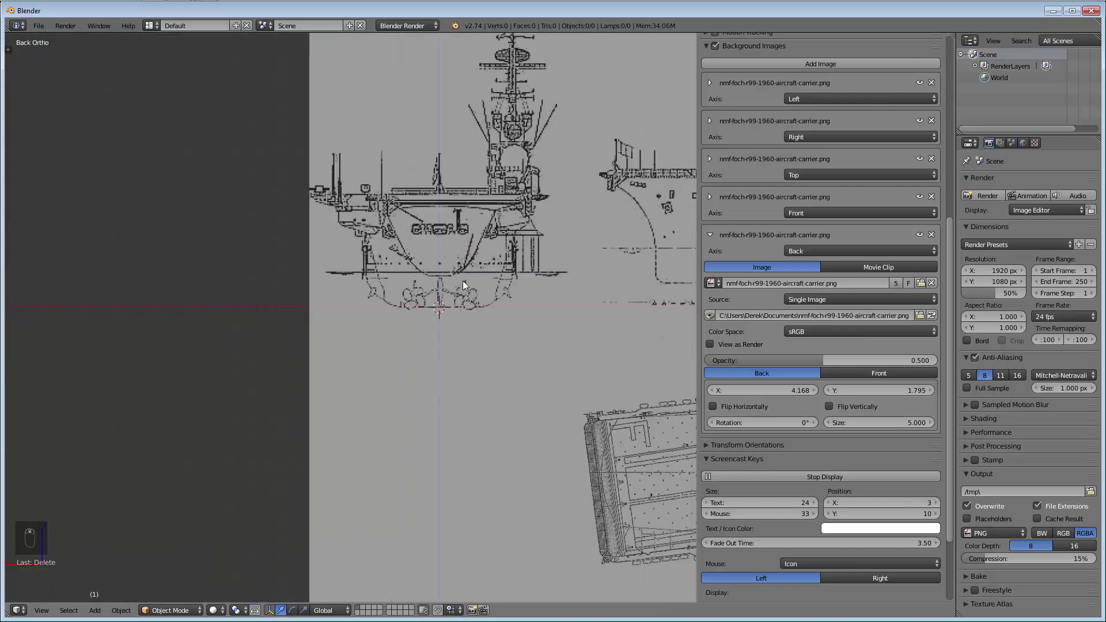
middle_click_drag(457, 215, 378, 279, "shift")
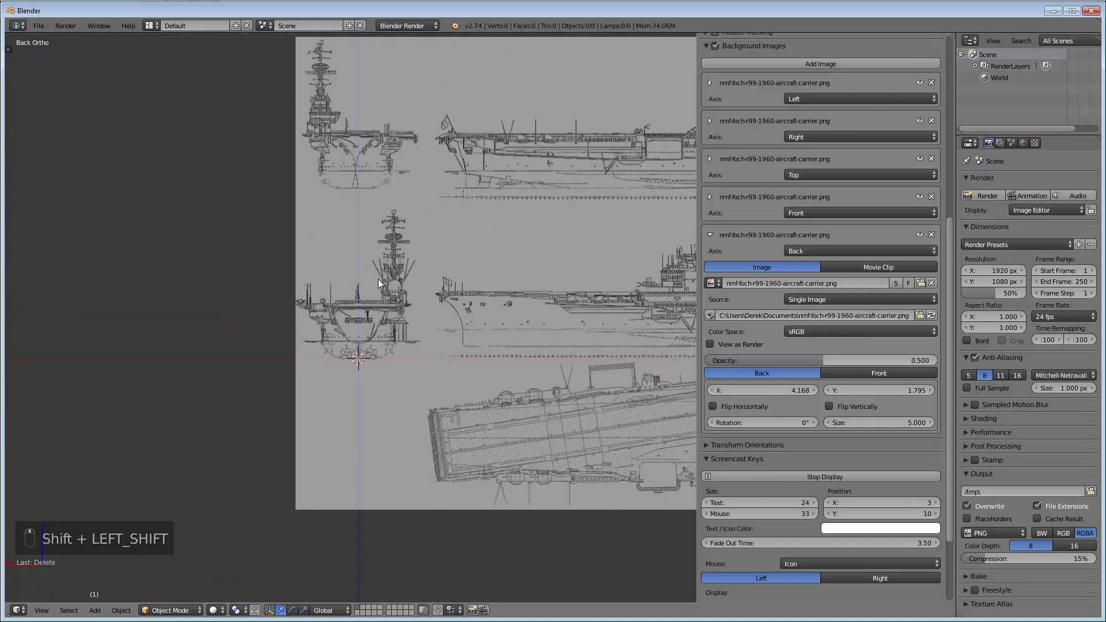
In the left orthographic view, expand the Left background image's settings and set its Y offset to -1.800
key("ctrl+KP_1")
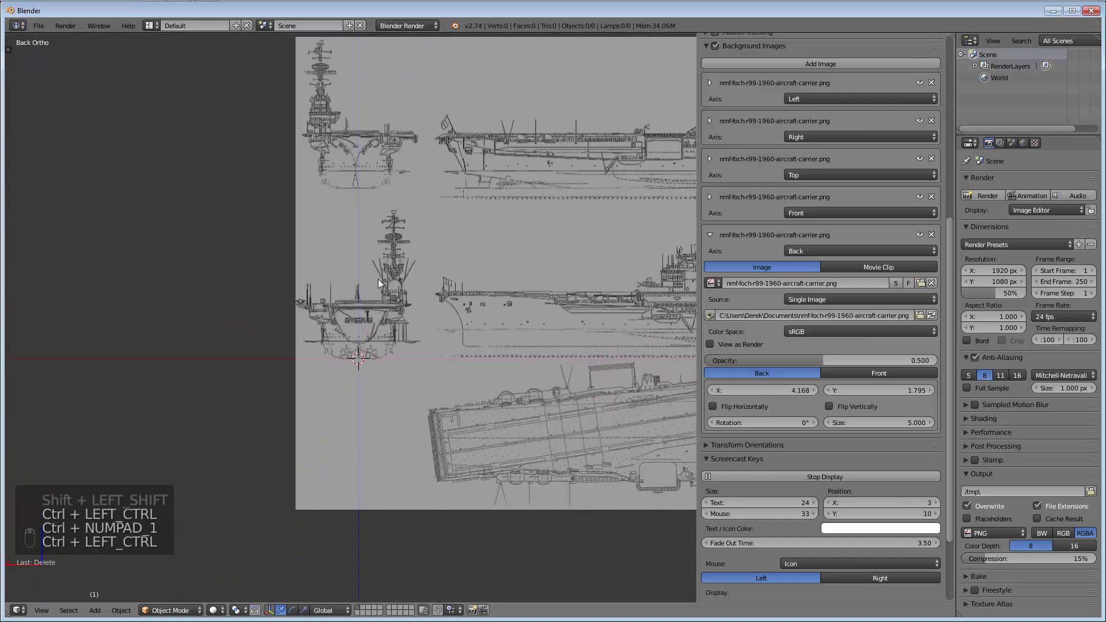
key("ctrl+KP_1")
key("KP_1")
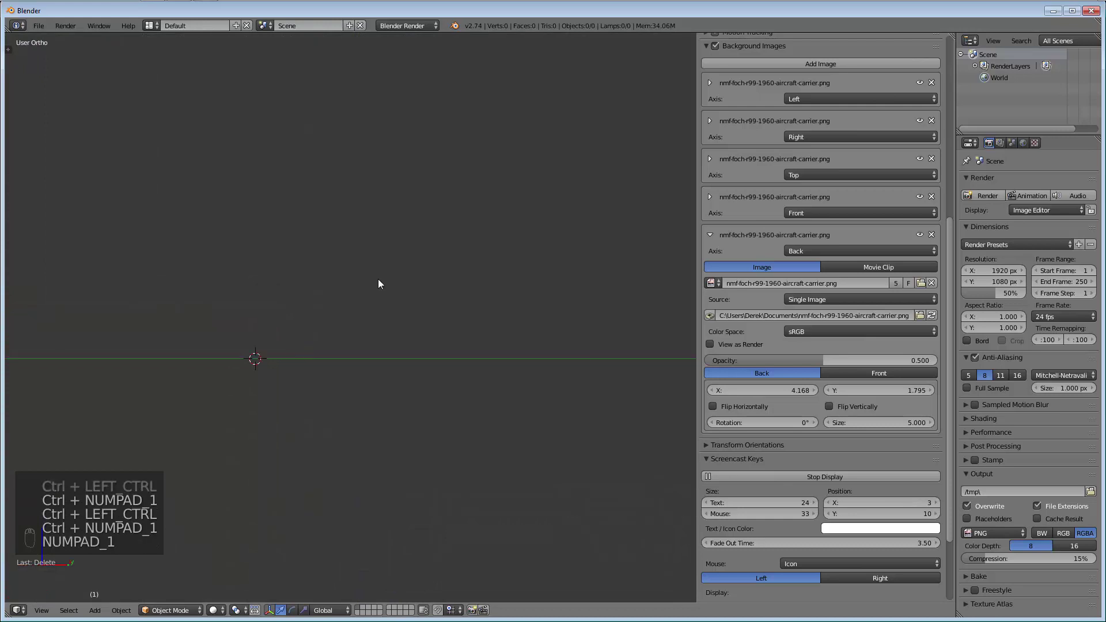
key("KP_3")
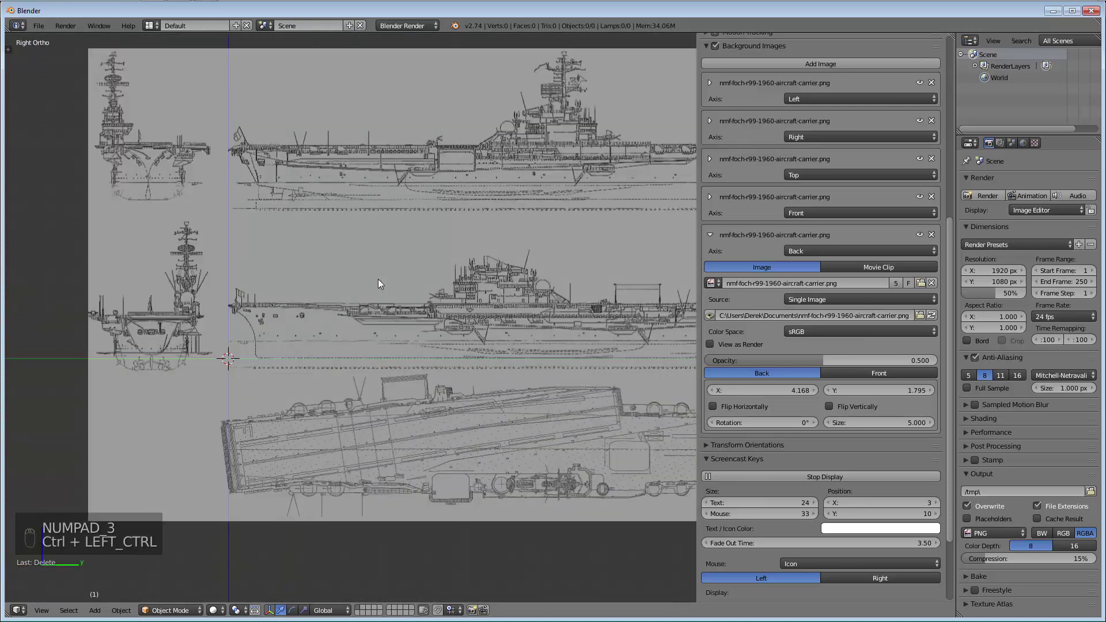
key("ctrl+KP_3")
middle_click_drag(288, 316, 148, 268, "shift")
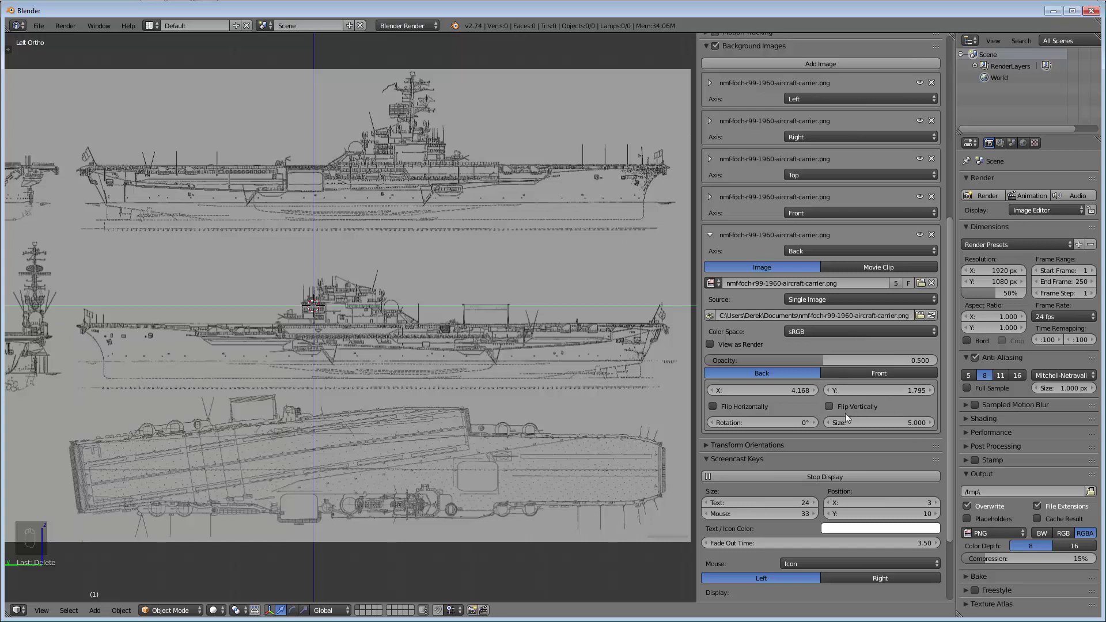
left_click(741, 406)
left_click(741, 406)
left_click(709, 236)
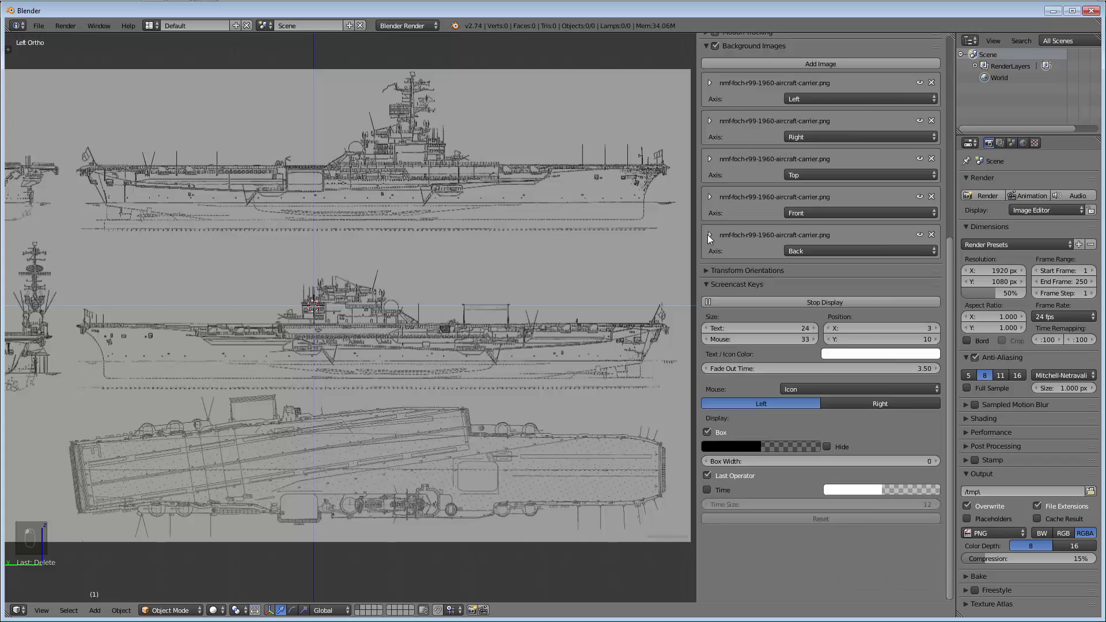
left_click(710, 82)
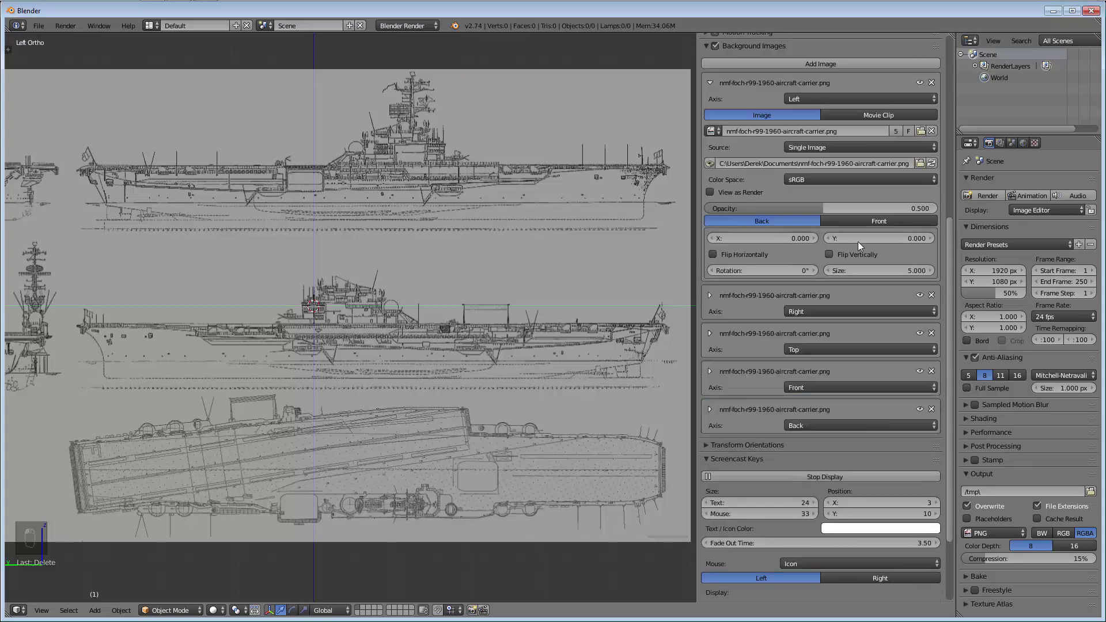
left_click_drag(830, 238, 726, 239)
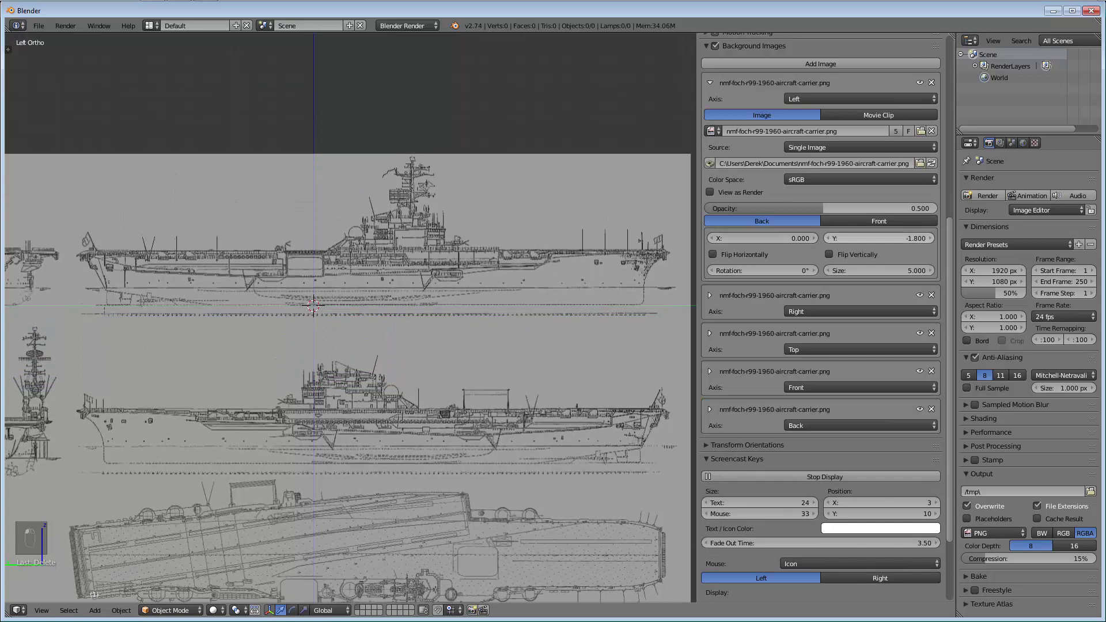
Shift the Left background image to an X offset of 3.100 to bring the upper profile's stern to the vertical axis
left_click(812, 238)
left_click(812, 238)
left_click(812, 237)
left_click(812, 237)
left_click(812, 237)
left_click(812, 237)
left_click(812, 237)
left_click(812, 237)
left_click(812, 237)
double_click(812, 237)
left_click(812, 237)
left_click(812, 237)
left_click(812, 238)
double_click(812, 237)
left_click(812, 238)
double_click(812, 237)
left_click(811, 237)
double_click(812, 237)
double_click(811, 237)
double_click(812, 237)
double_click(811, 238)
left_click(811, 237)
left_click(812, 238)
left_click(812, 238)
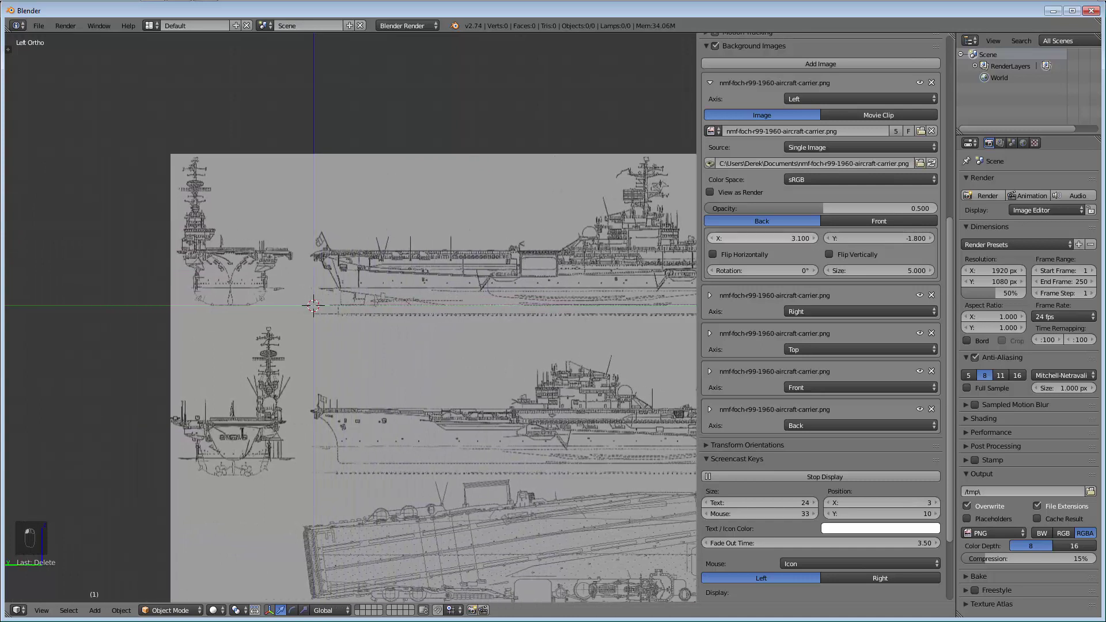
Inspect the stern and keel line of the upper side profile against the origin in the left view
scroll(310, 262, "up", 8)
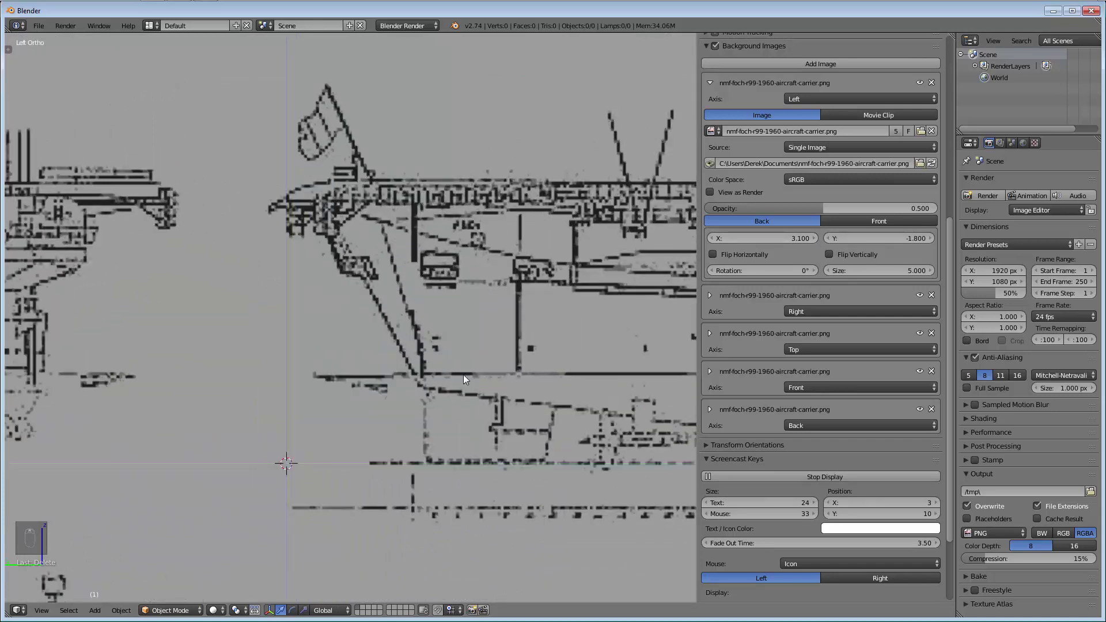
scroll(403, 327, "down", 8, "shift")
middle_click_drag(303, 330, 186, 403, "shift")
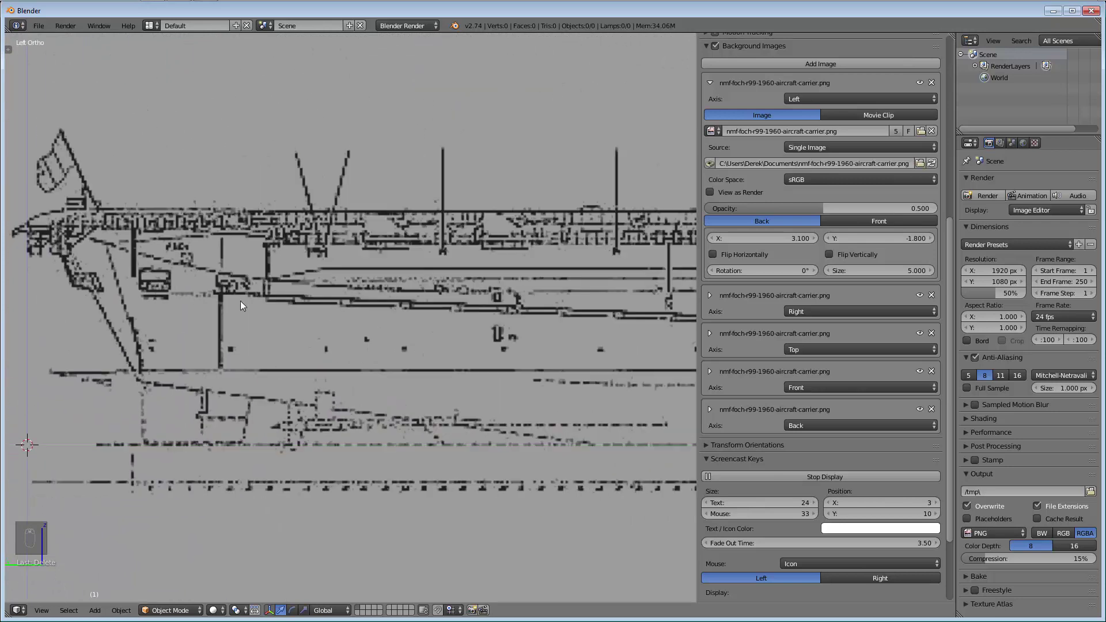
scroll(229, 301, "down", 6)
middle_click_drag(306, 293, 312, 293)
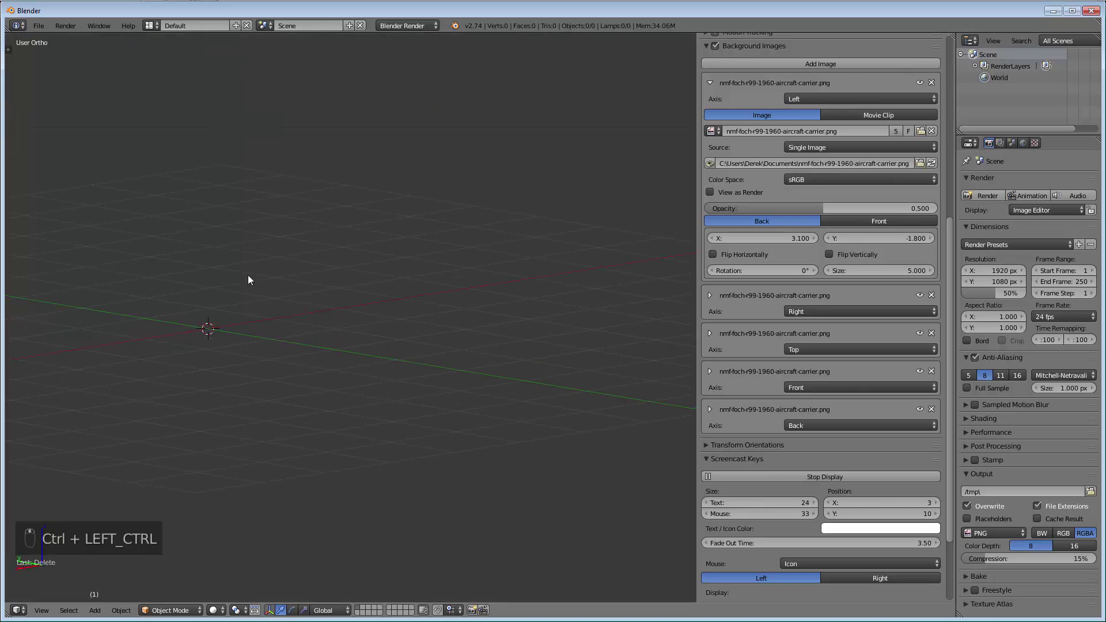
key("ctrl+KP_3")
middle_click_drag(374, 340, 362, 306, "shift")
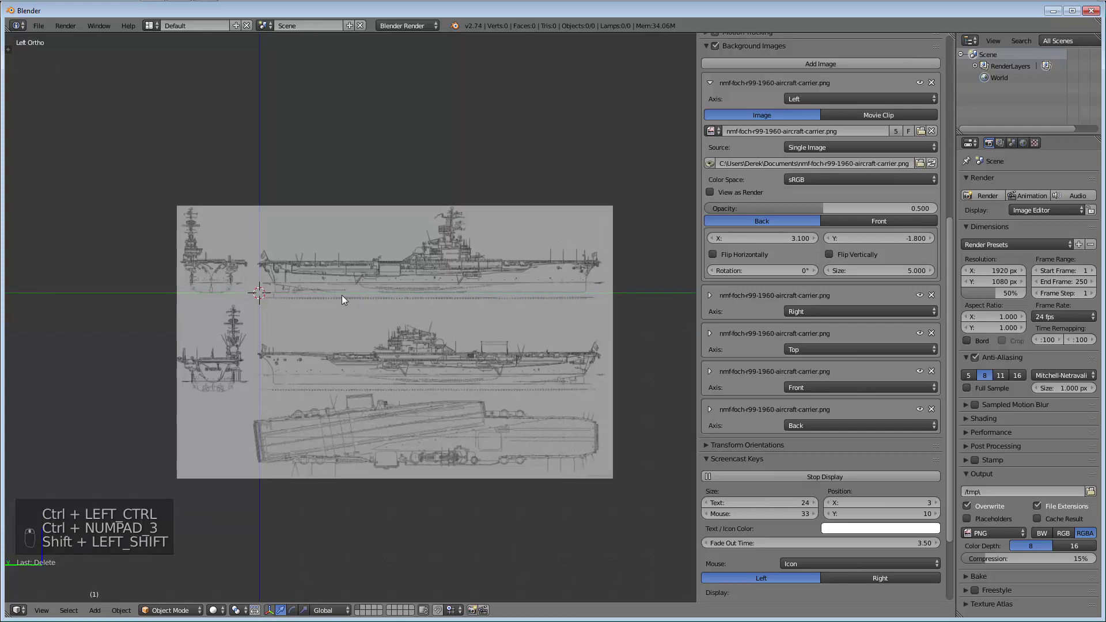
Switch to the top view, collapse the Left background image's settings and expand those of the Top image
key("KP_7")
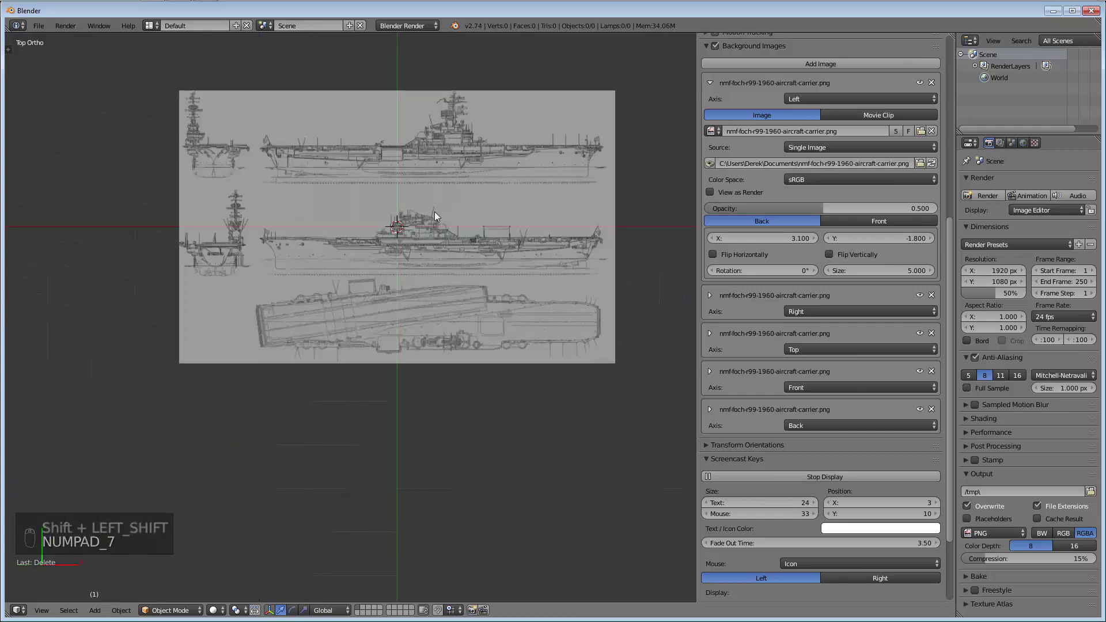
scroll(417, 214, "down", 3)
scroll(417, 215, "up", 4)
middle_click_drag(430, 223, 382, 282, "shift")
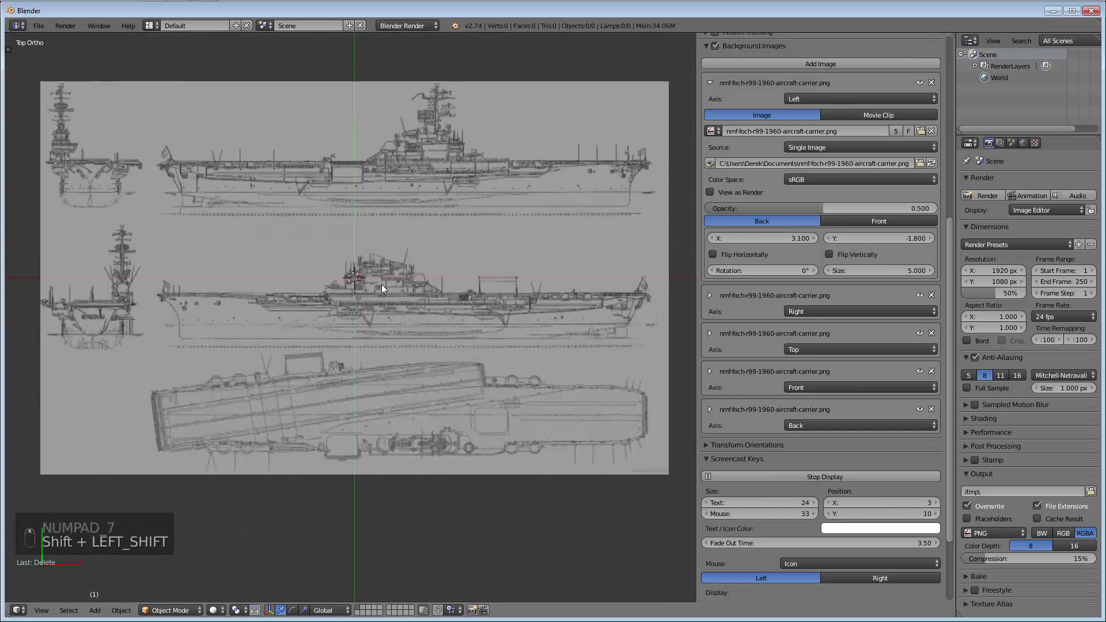
scroll(709, 99, "up", 1)
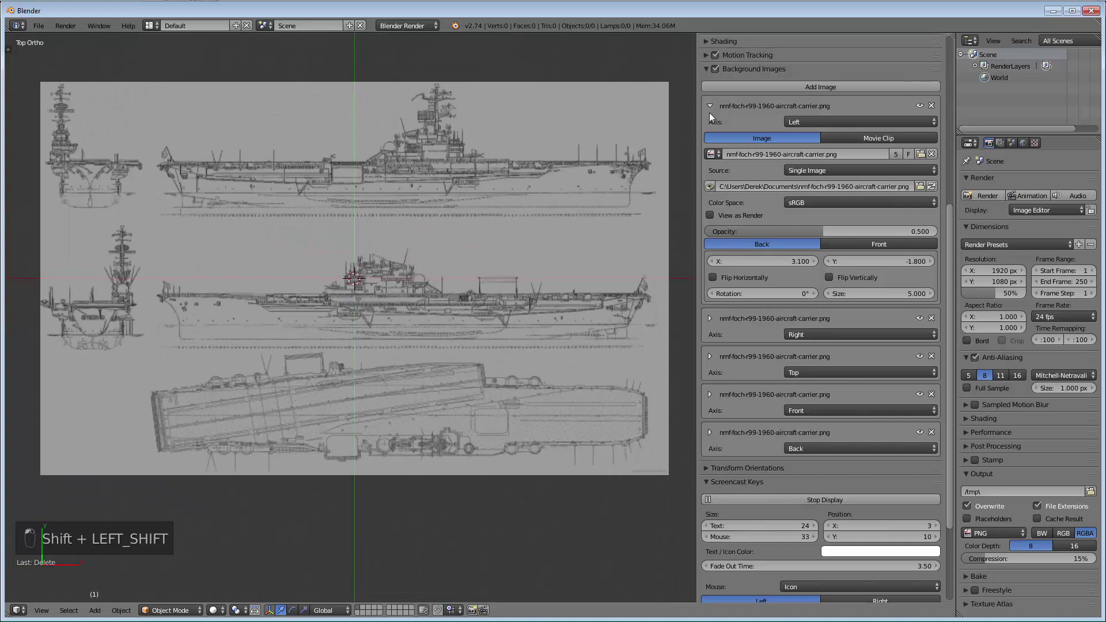
left_click(709, 106)
left_click(709, 182)
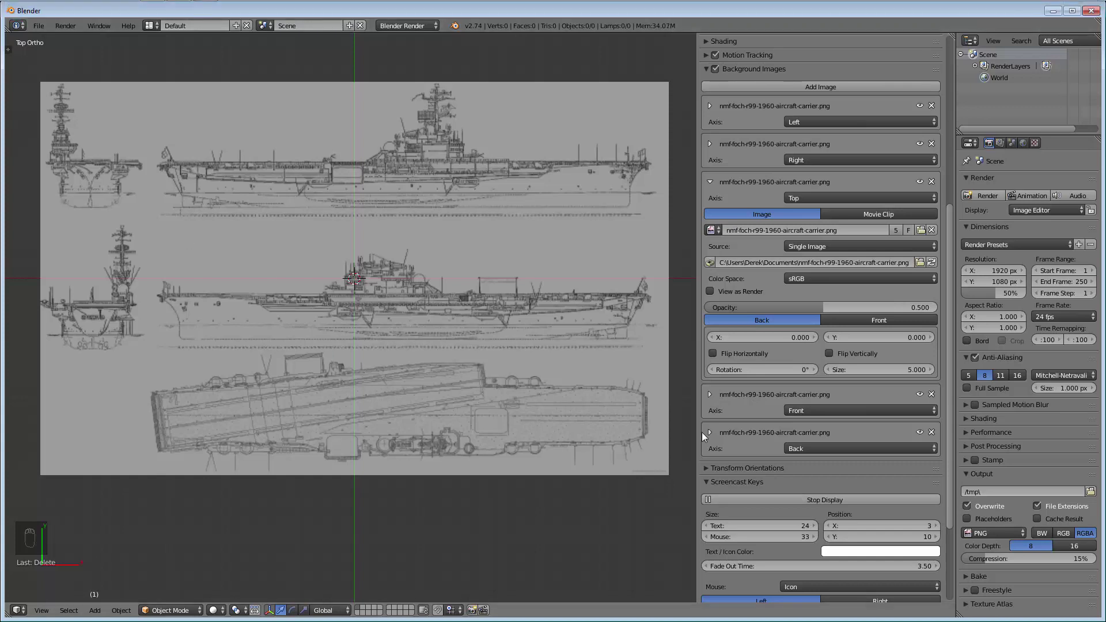
left_click(729, 355)
left_click(730, 355)
left_click(842, 354)
left_click(842, 353)
mouse_move(771, 371)
left_mouse_down()
mouse_move(999, 371)
mouse_move(762, 370)
mouse_move(771, 371)
left_mouse_up()
right_click(771, 371)
left_click(771, 370)
Place the 3D cursor at the bow tip of the lower side profile in the right view and examine the blueprint's alignment
key("KP_3")
middle_click_drag(470, 299, 137, 300, "shift")
scroll(281, 329, "up", 2)
left_click(63, 263)
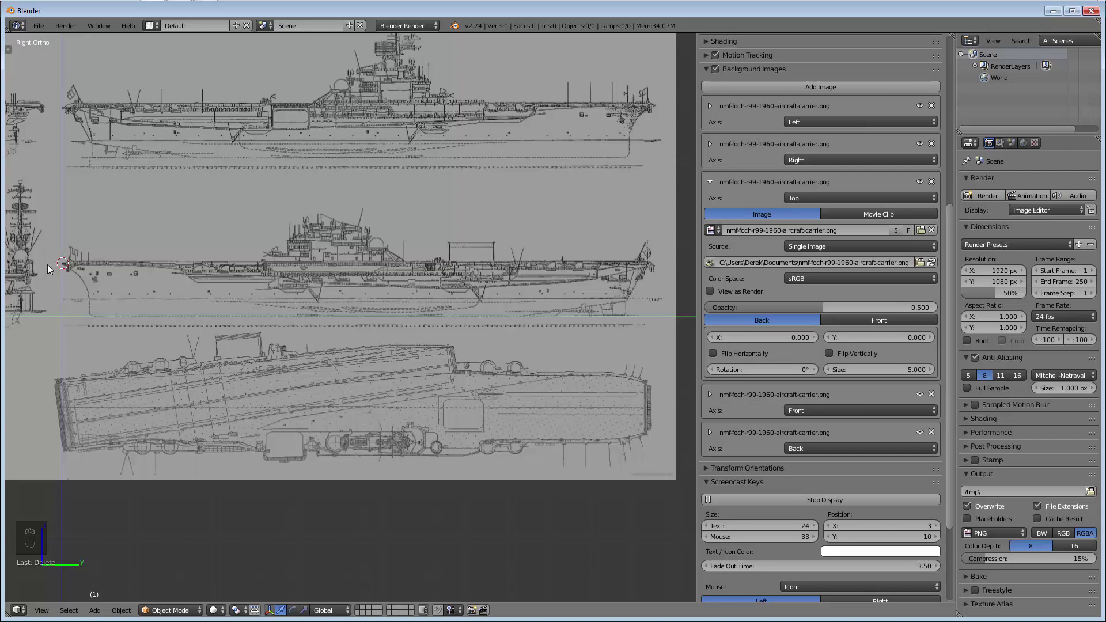
middle_click_drag(92, 274, 185, 485, "shift")
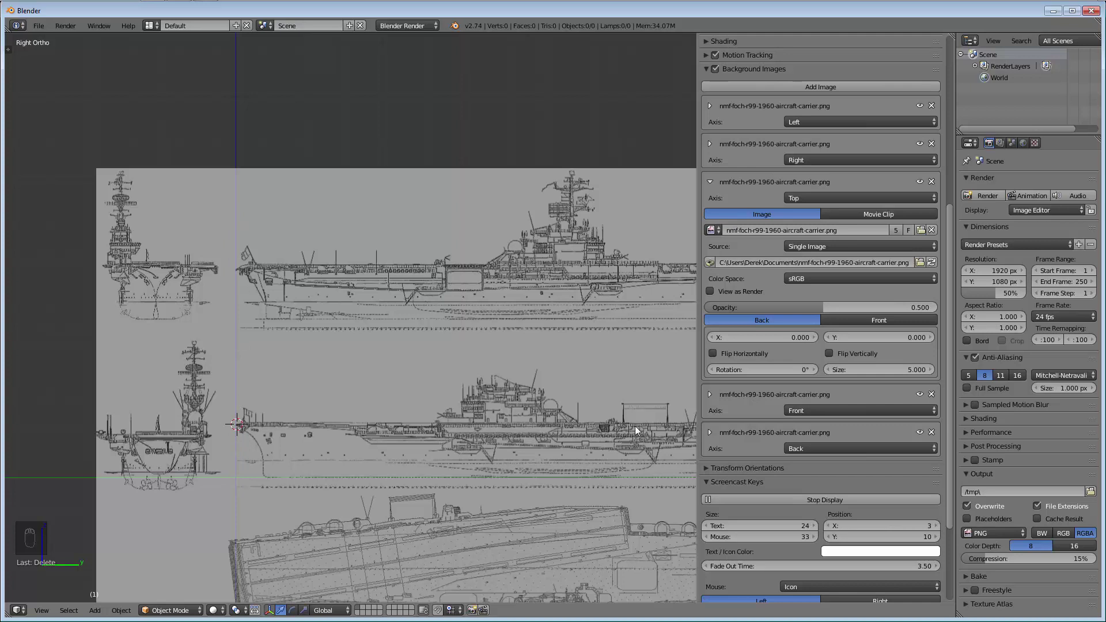
middle_click_drag(361, 472, 258, 285, "shift")
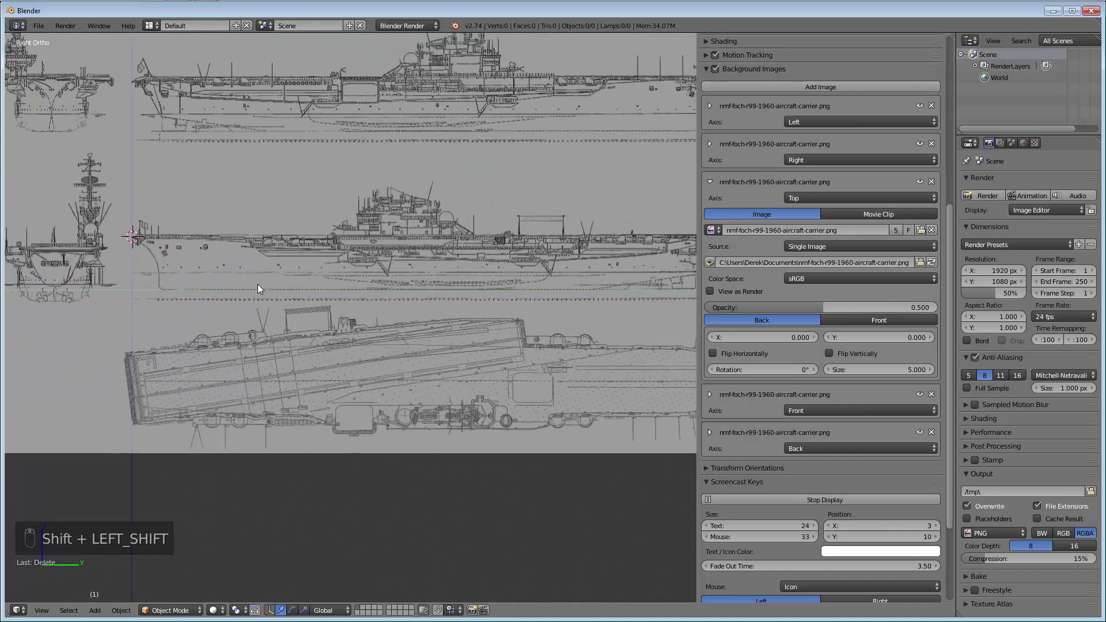
Orbit to a near-top view and place the 3D cursor in empty space along the X axis, away from the origin
middle_click_drag(212, 347, 281, 403)
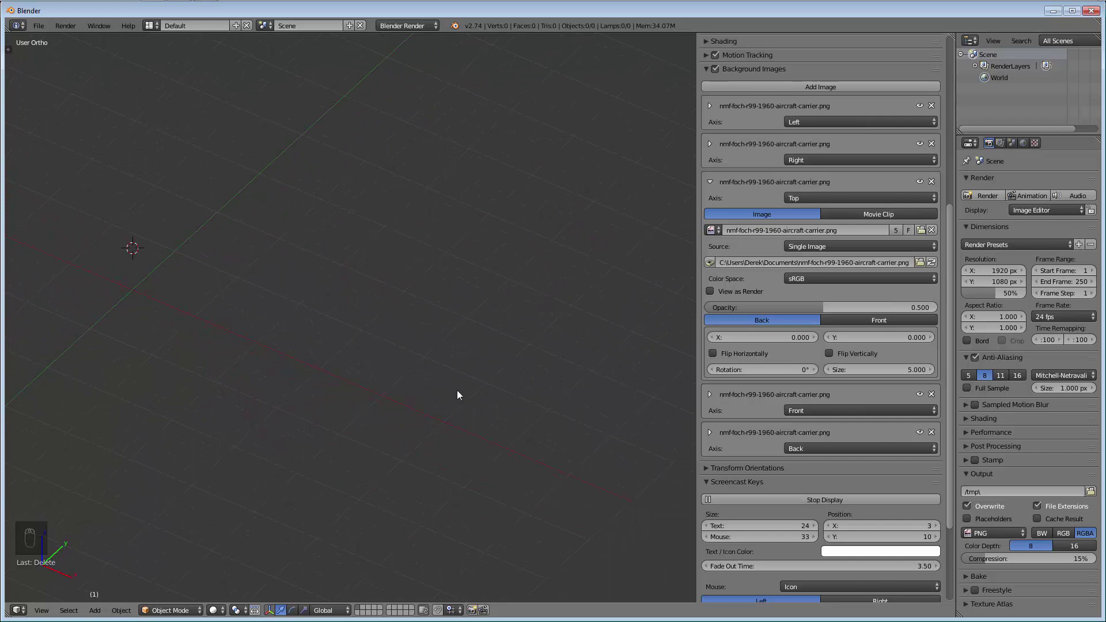
middle_click_drag(378, 356, 423, 430)
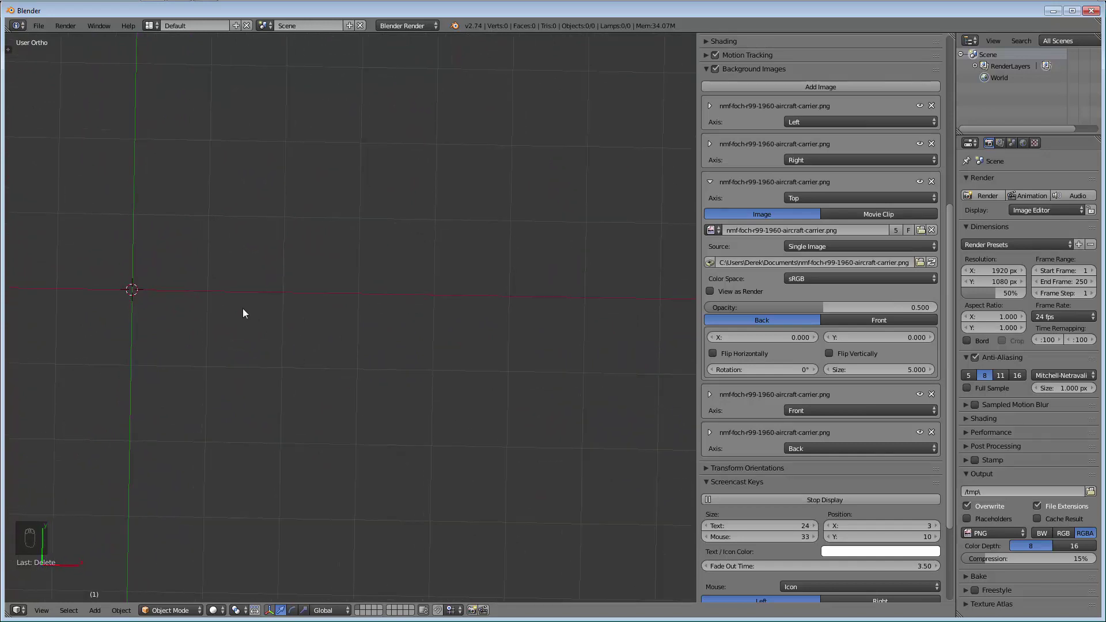
left_click(361, 295)
middle_click_drag(412, 313, 485, 266)
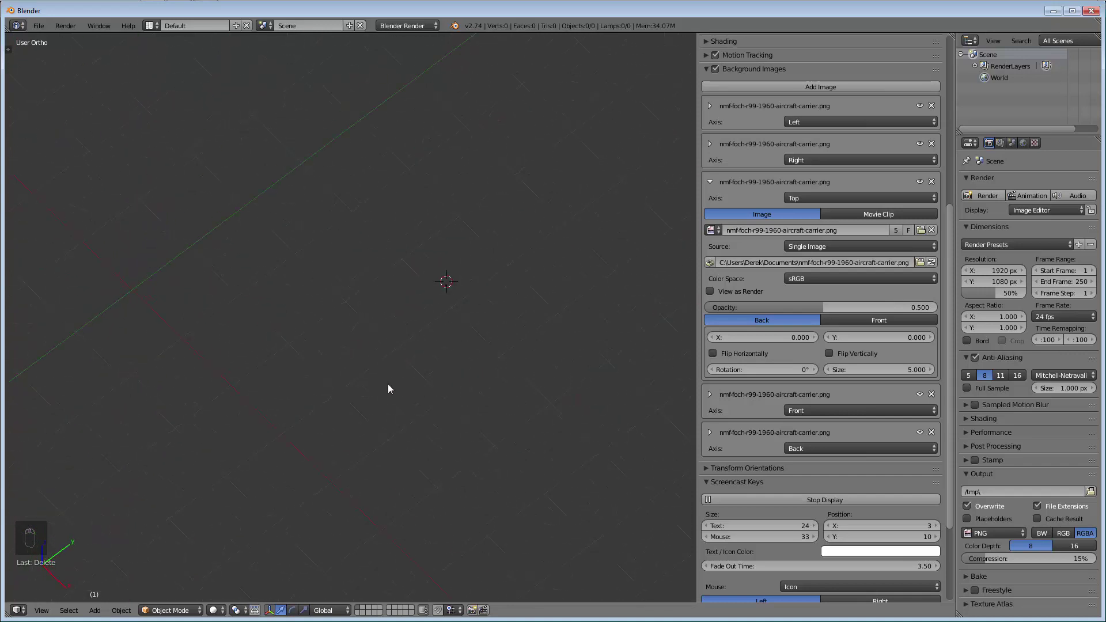
In the top view, shift the Top background image to an X offset of 3.1 and a Y offset of 4.7
key("KP_7")
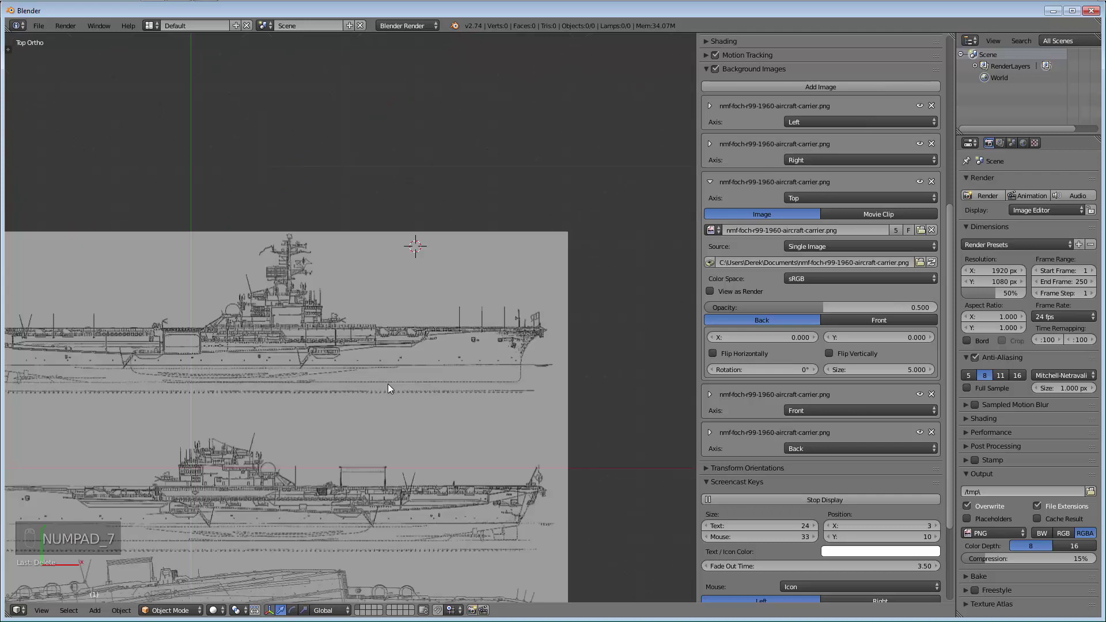
scroll(388, 383, "down", 2)
scroll(337, 389, "up", 1)
middle_click_drag(361, 392, 329, 292, "shift")
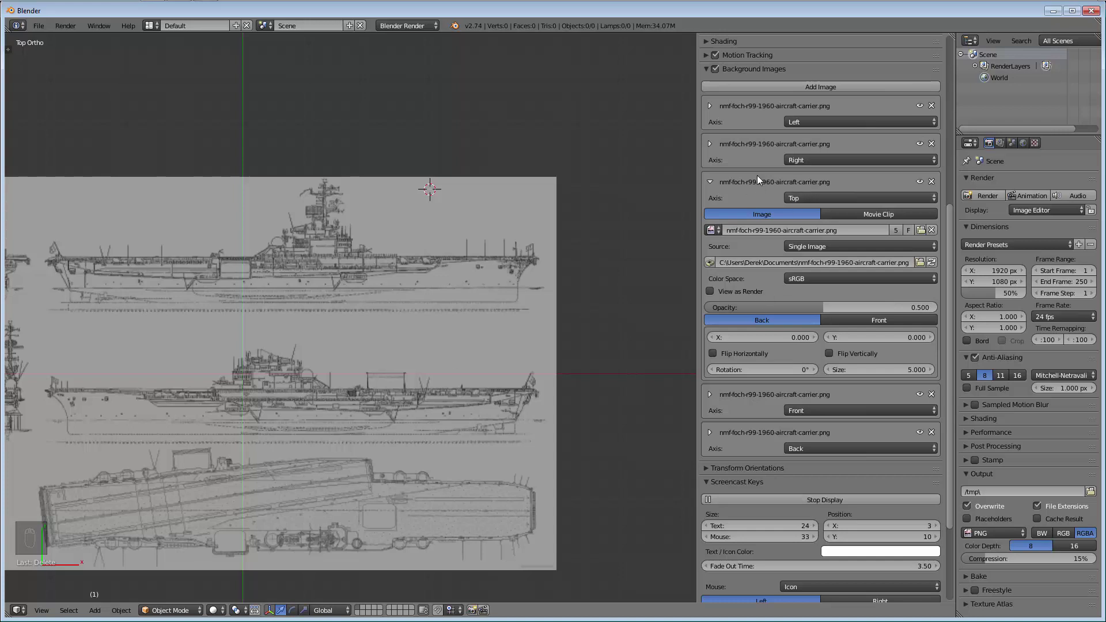
left_click_drag(752, 340, 795, 340)
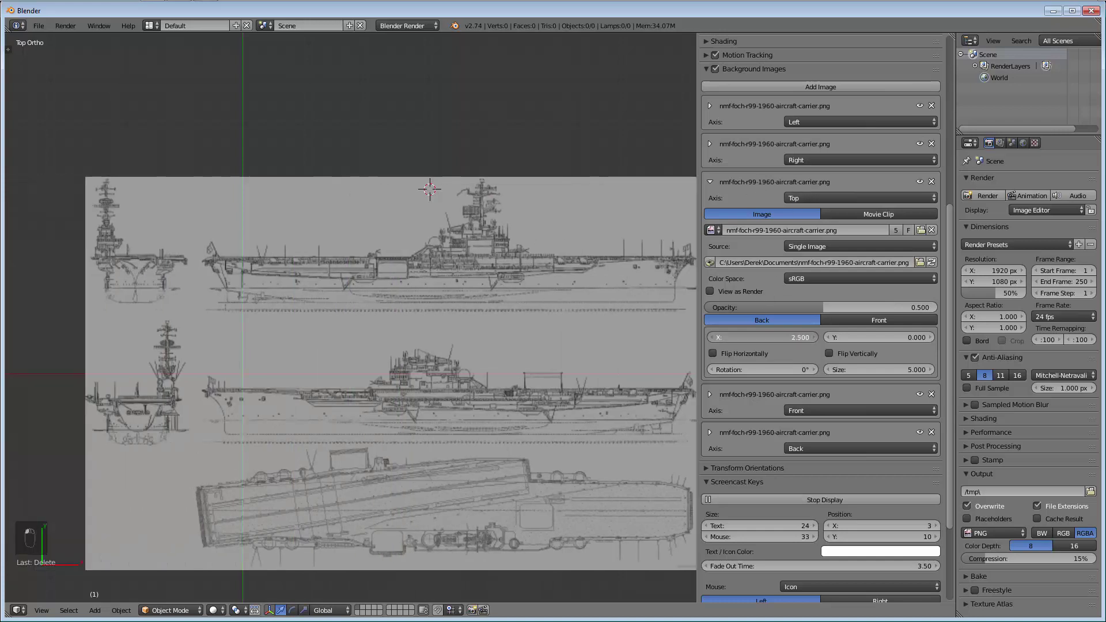
left_click_drag(882, 338, 924, 338)
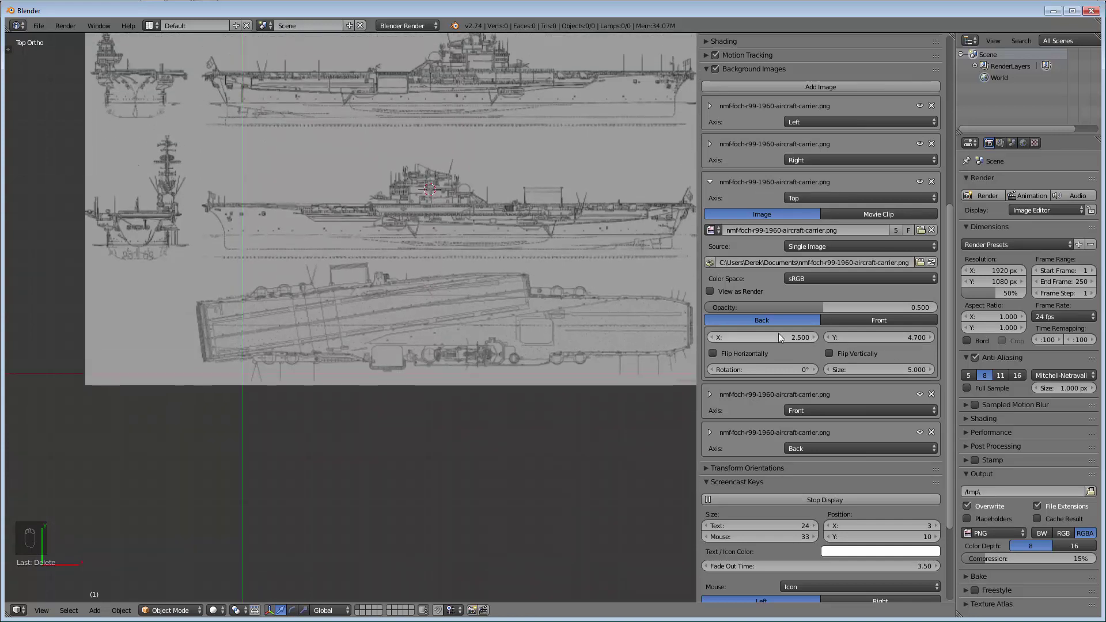
left_click_drag(779, 337, 801, 338)
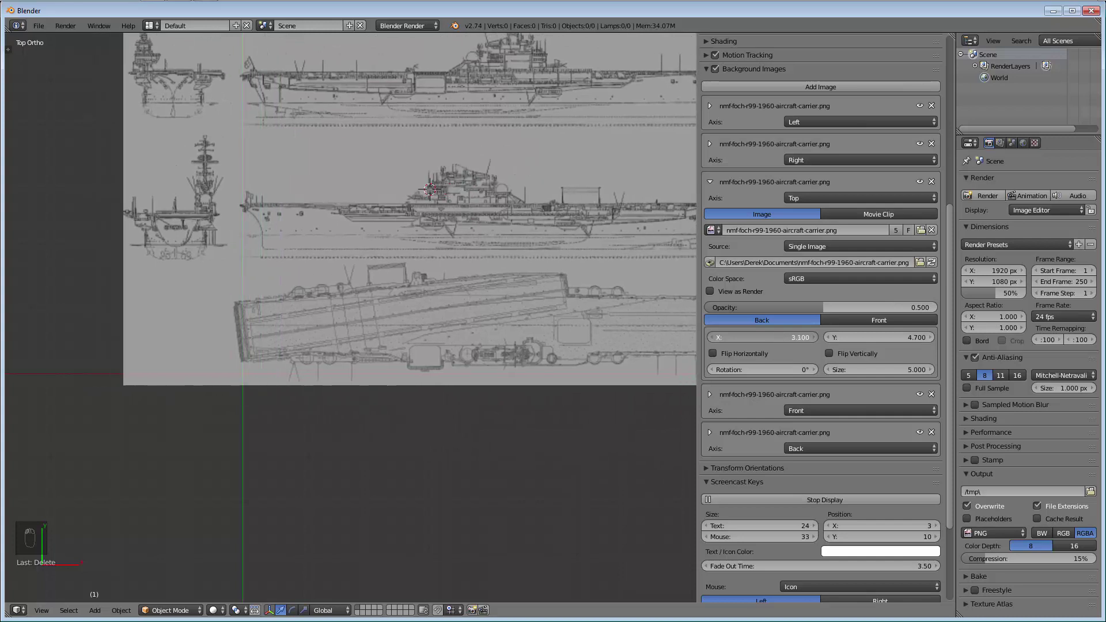
Compare the ship's direction and bow position in the top view with the side profile in the right view
scroll(278, 509, "down", 3)
middle_click_drag(259, 410, 322, 416, "shift")
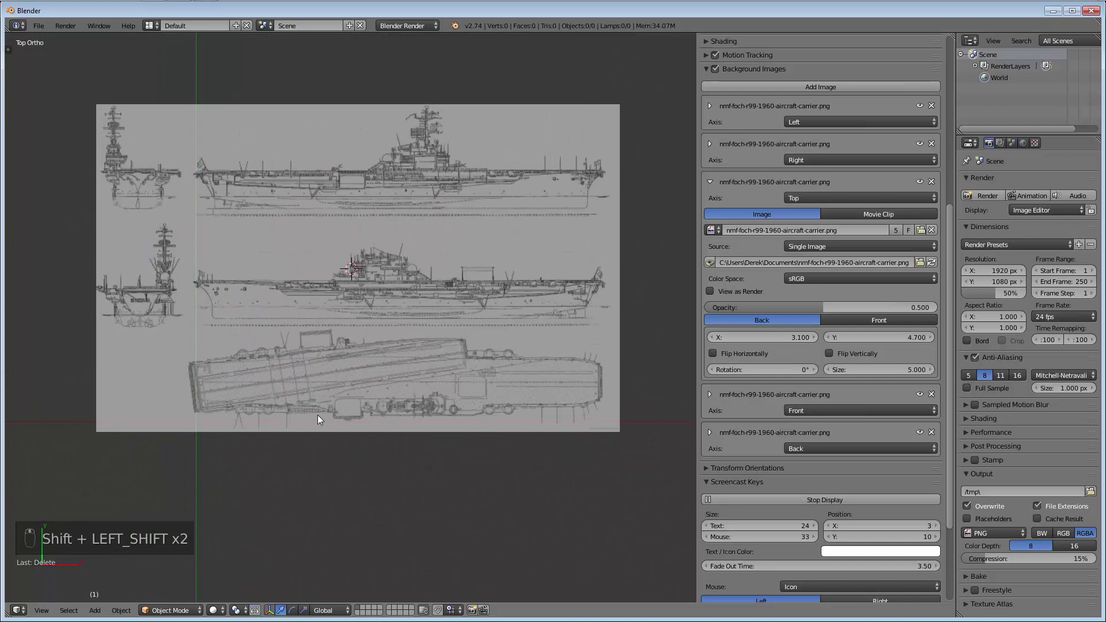
key("KP_3")
key("KP_7")
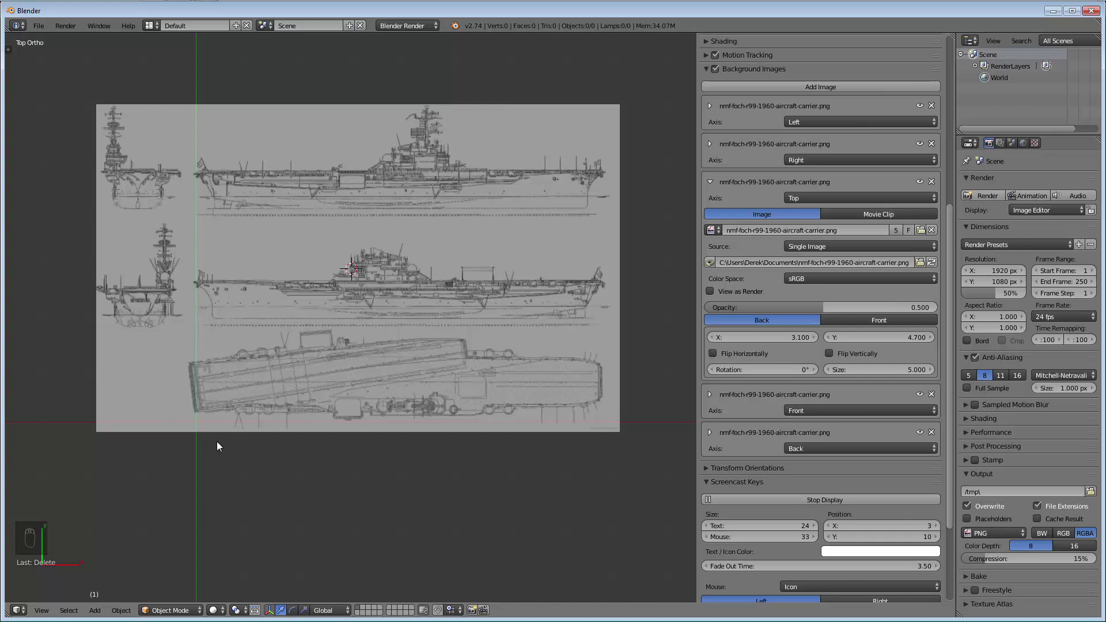
middle_click_drag(257, 444, 289, 521, "shift")
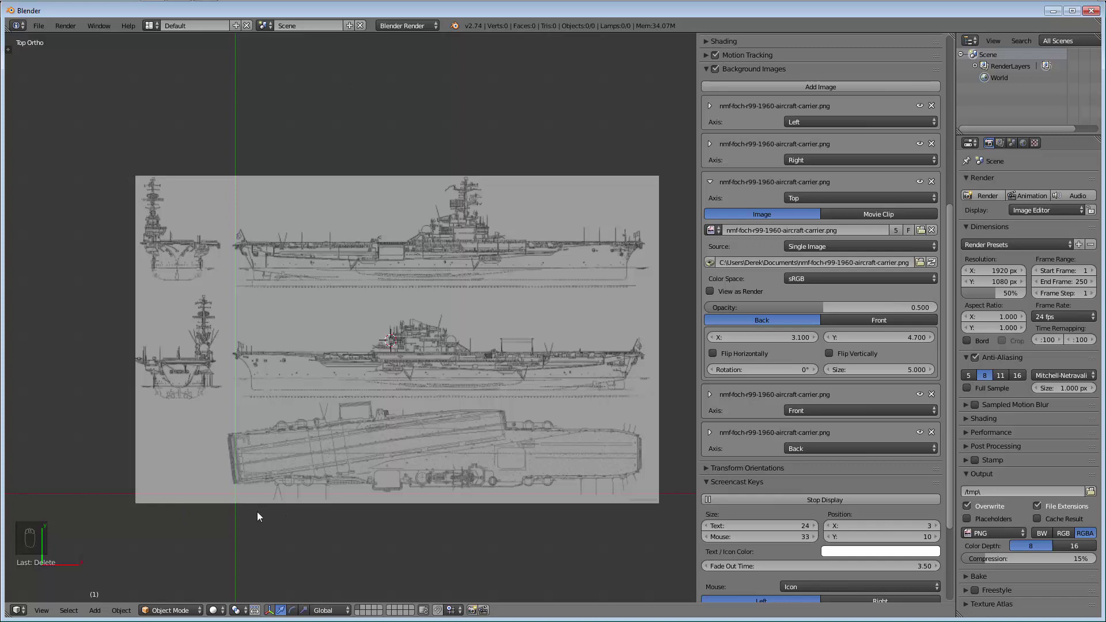
key("KP_3")
scroll(244, 476, "up", 5)
scroll(225, 230, "up", 2)
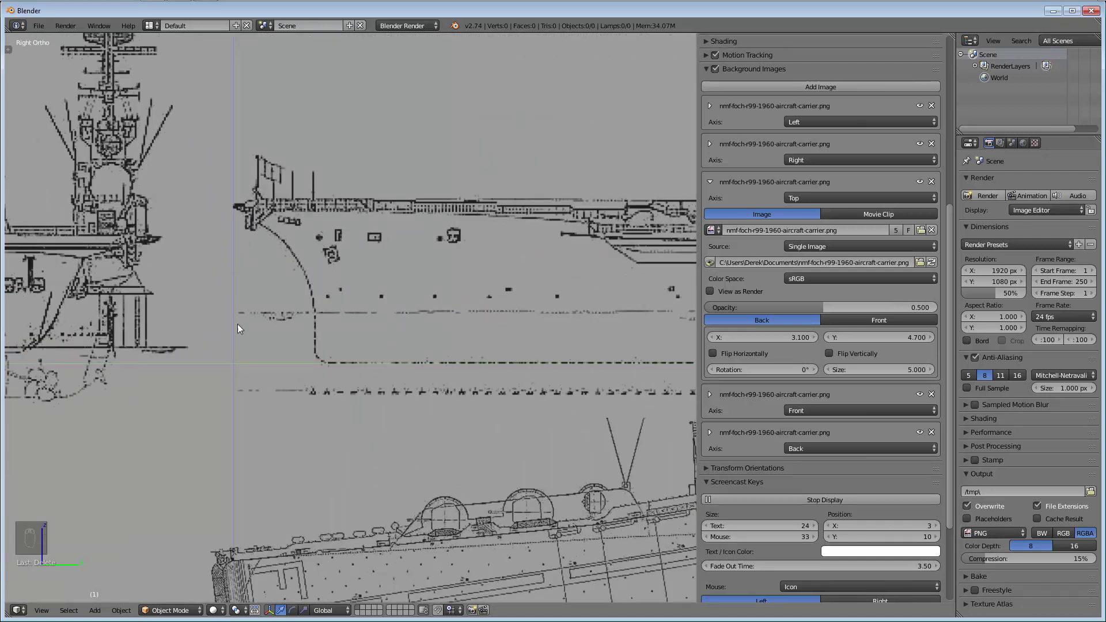
Examine the orientation of the deck plan relative to the X and Y axes in the top view
key("KP_7")
scroll(272, 244, "down", 5)
middle_click_drag(271, 242, 348, 355, "shift")
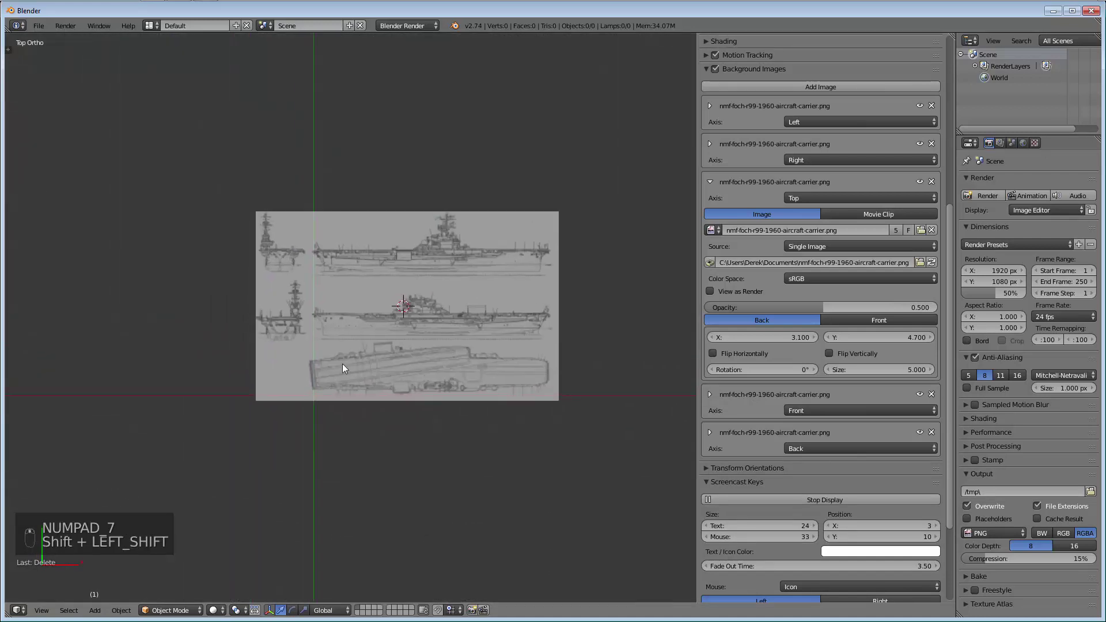
scroll(320, 367, "up", 2)
scroll(509, 361, "up", 1)
scroll(628, 392, "down", 1)
middle_click_drag(627, 392, 447, 380, "shift")
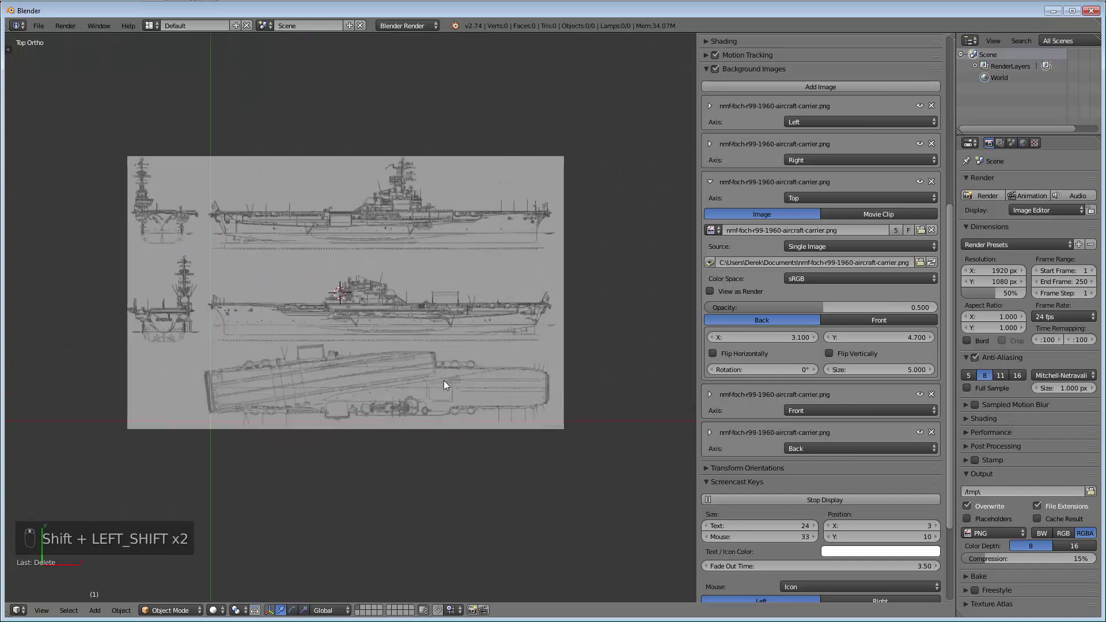
scroll(550, 377, "up", 2)
middle_click_drag(564, 380, 656, 426, "shift")
middle_click_drag(140, 442, 254, 472, "shift")
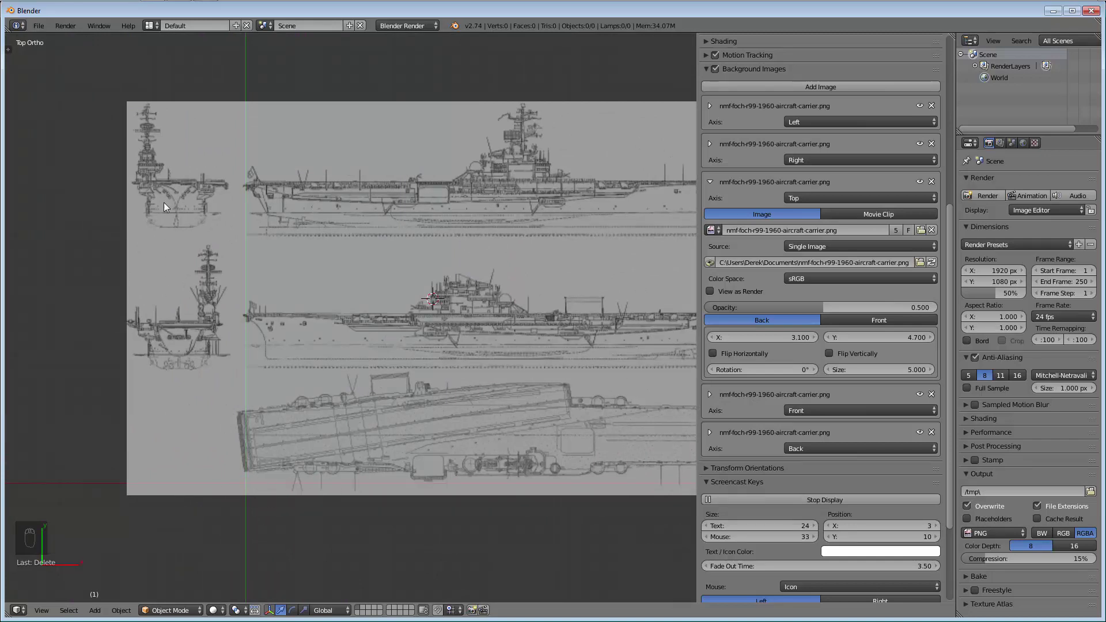
middle_click_drag(398, 413, 411, 414, "shift")
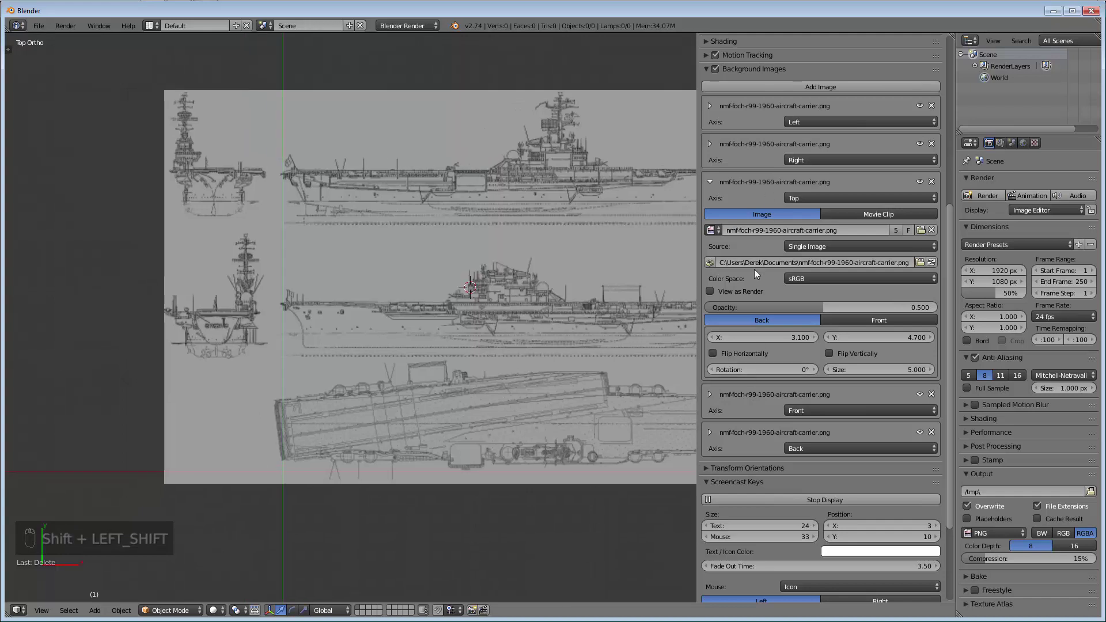
Set the rotation of the Top background image to 90° so the deck plan runs along the Y axis
left_click(781, 365)
type("90")
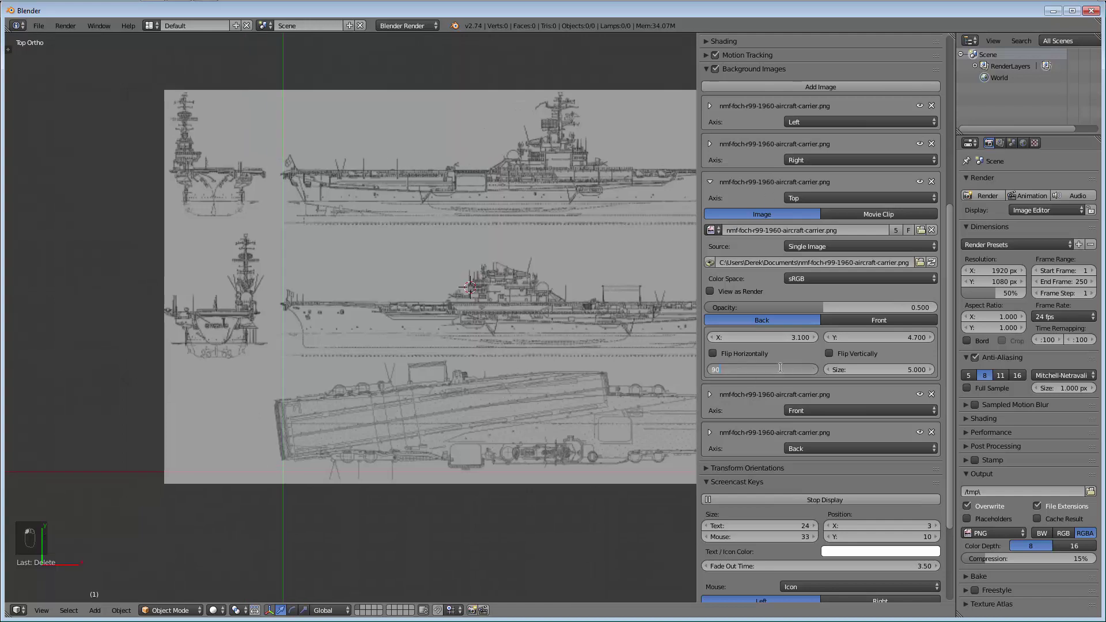
key("Return")
scroll(496, 403, "down", 3, "shift")
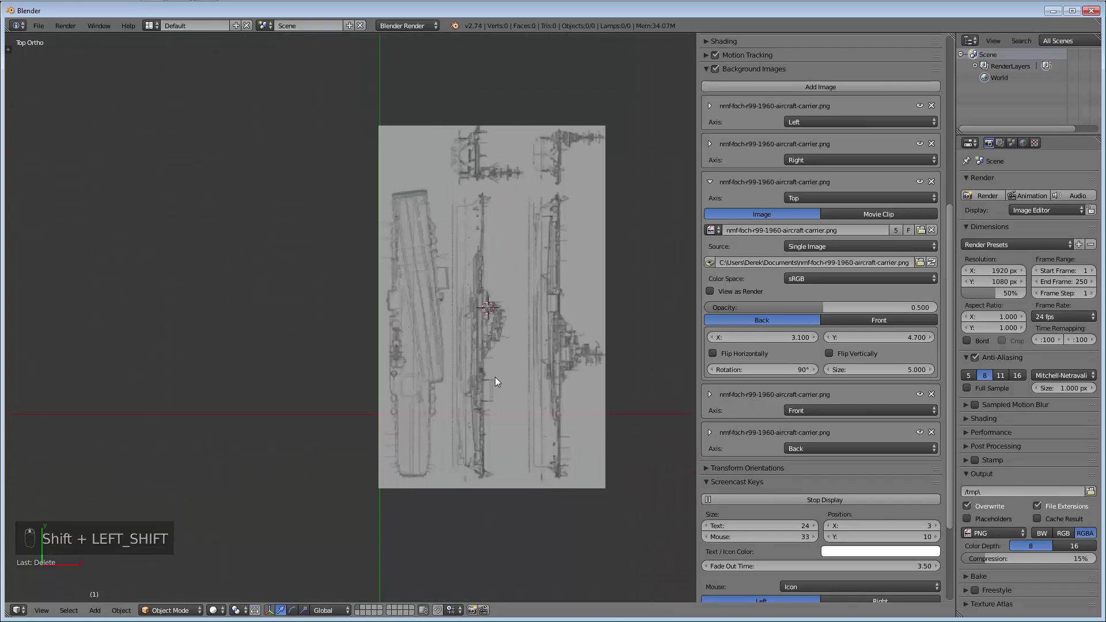
Shift the Top background image sideways to an X offset of 2.8
scroll(452, 418, "up", 3)
scroll(448, 416, "up", 1)
middle_click_drag(451, 417, 458, 375, "shift")
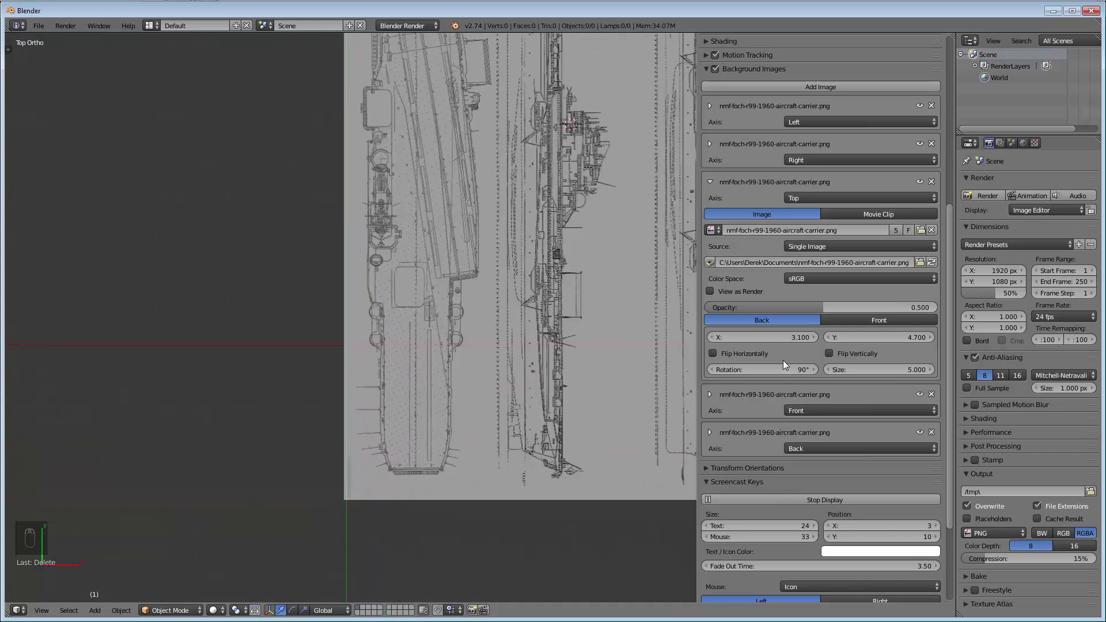
left_click_drag(785, 340, 709, 341)
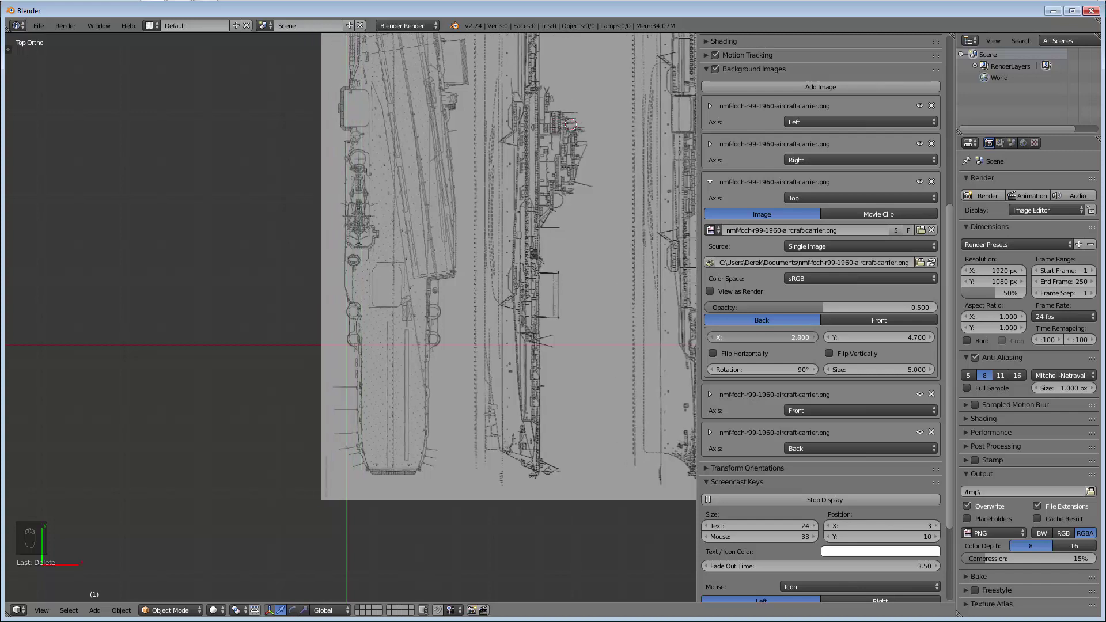
Check the deck plan's island area against the Y axis and refine the Top image's X offset to 2.85
middle_click_drag(490, 155, 471, 313, "shift")
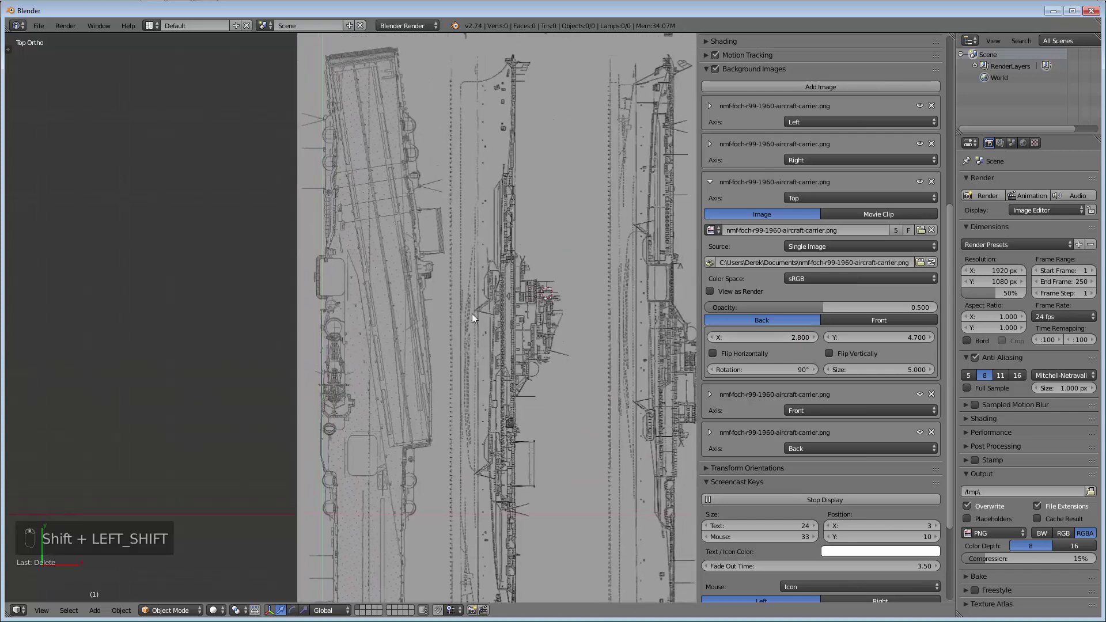
scroll(345, 240, "up", 5)
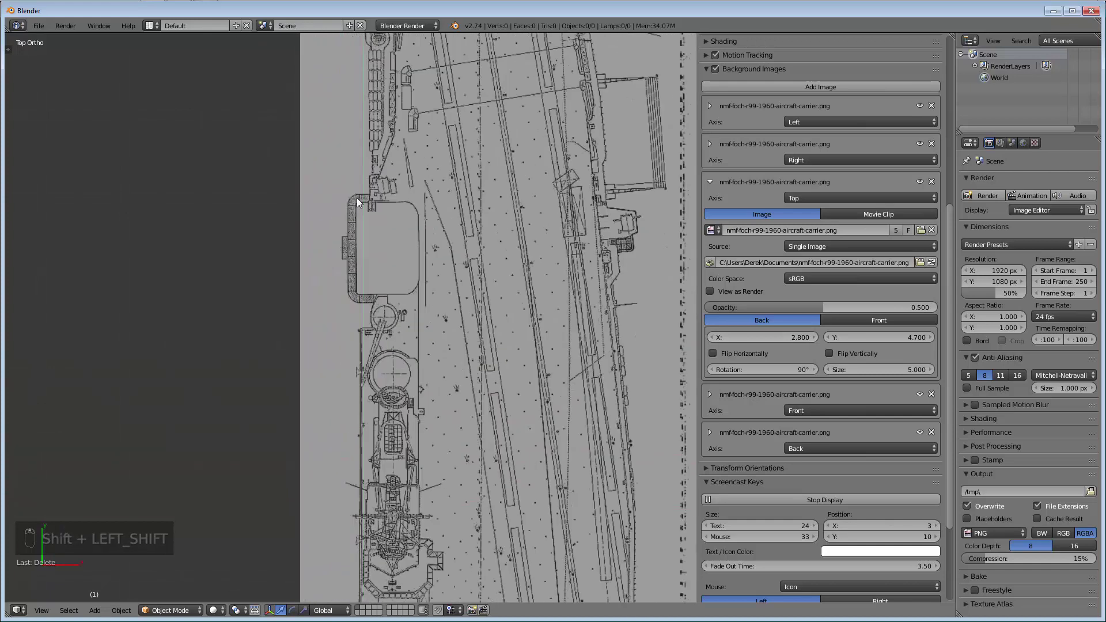
scroll(374, 285, "up", 2)
scroll(369, 317, "down", 4)
middle_click_drag(371, 350, 402, 152, "shift")
scroll(362, 315, "up", 5)
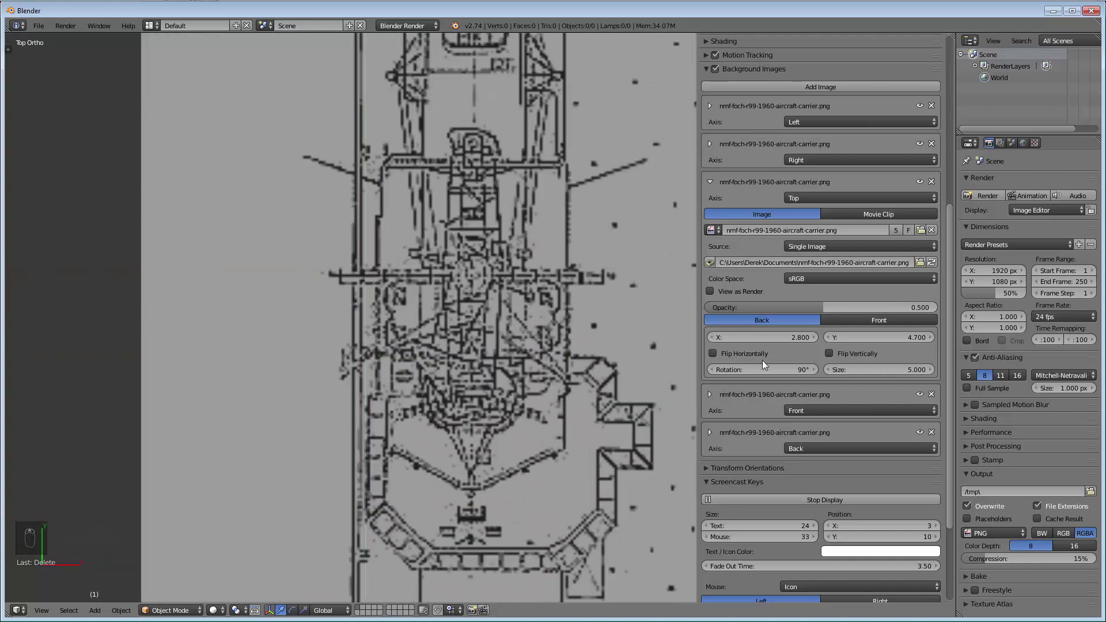
left_click(749, 341)
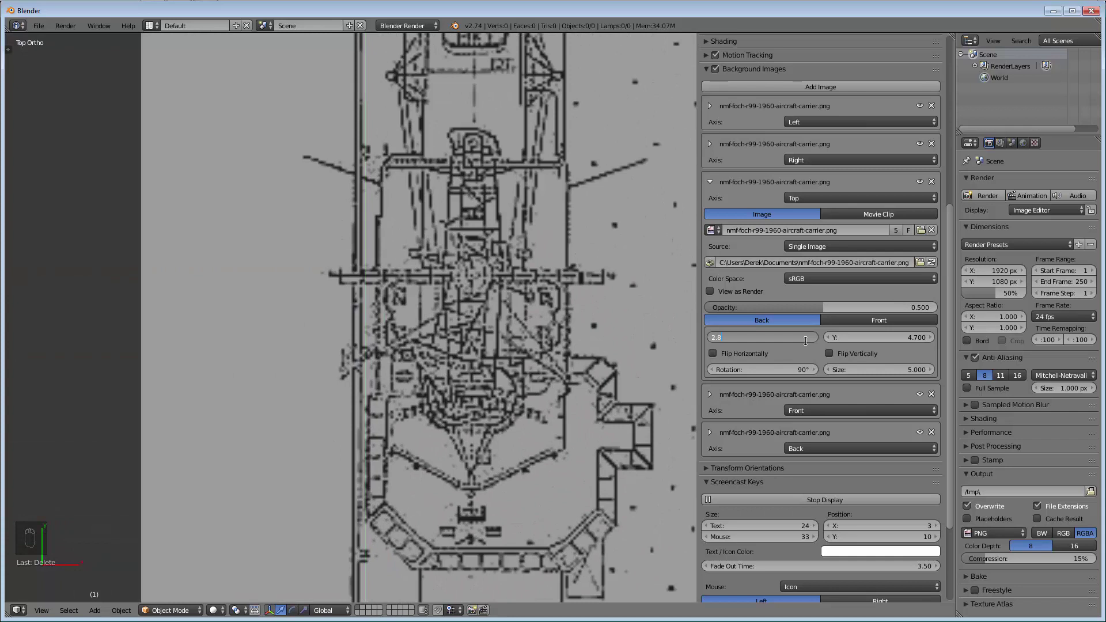
type("5")
key("Return")
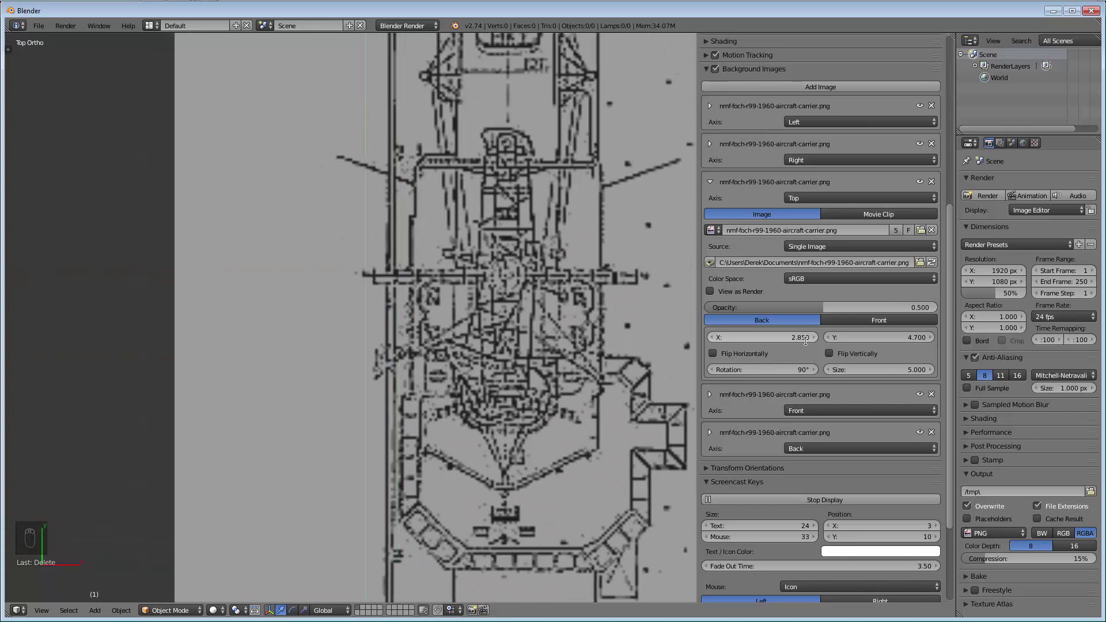
Move the bow edge of the deck plan close to the X axis with a Y offset of 7.45
scroll(572, 257, "down", 5)
middle_click_drag(557, 275, 416, 70, "shift")
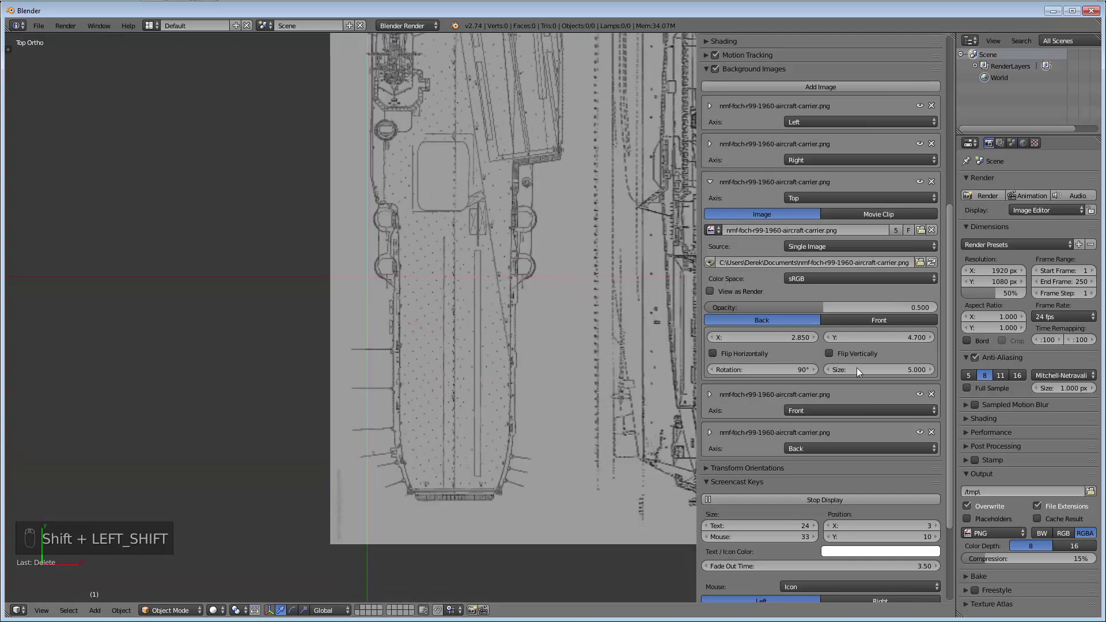
left_click_drag(886, 336, 922, 336)
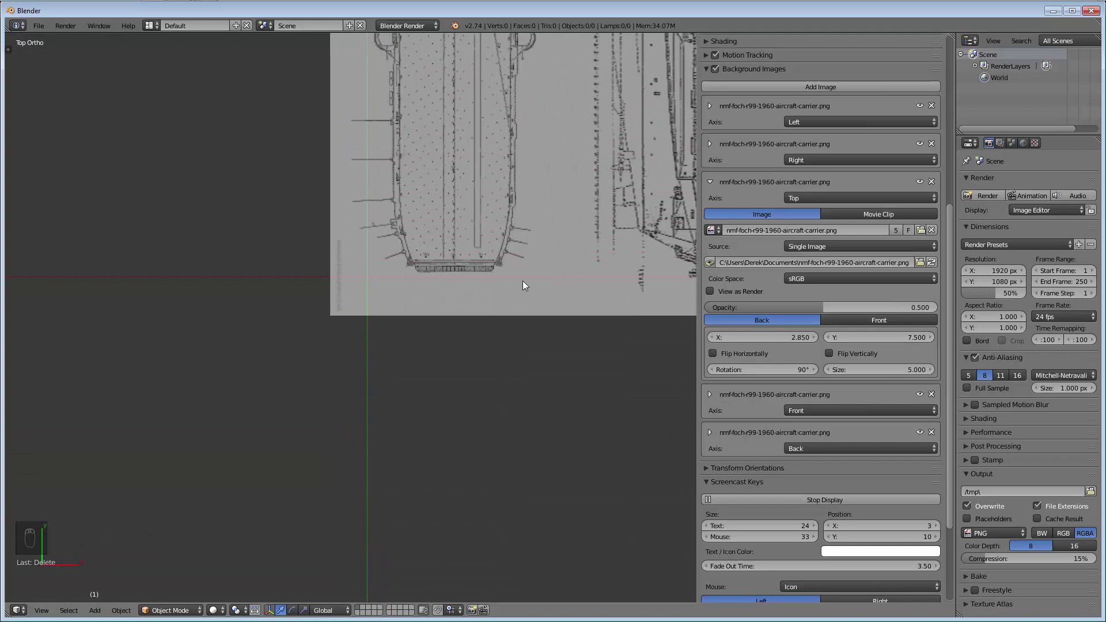
scroll(474, 263, "up", 6)
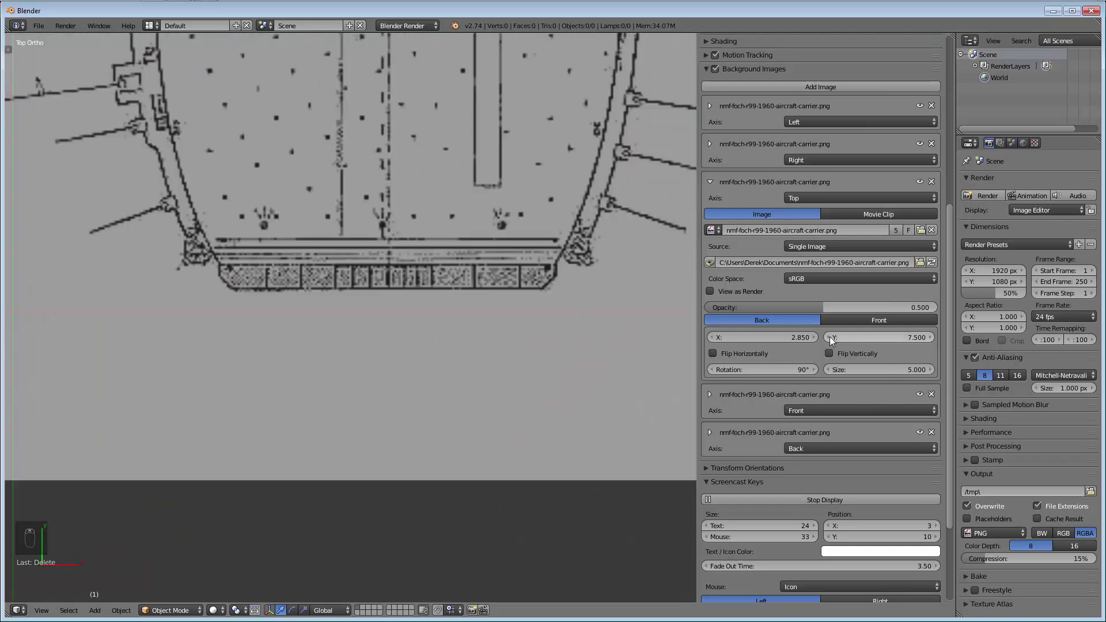
left_click_drag(931, 337, 923, 337)
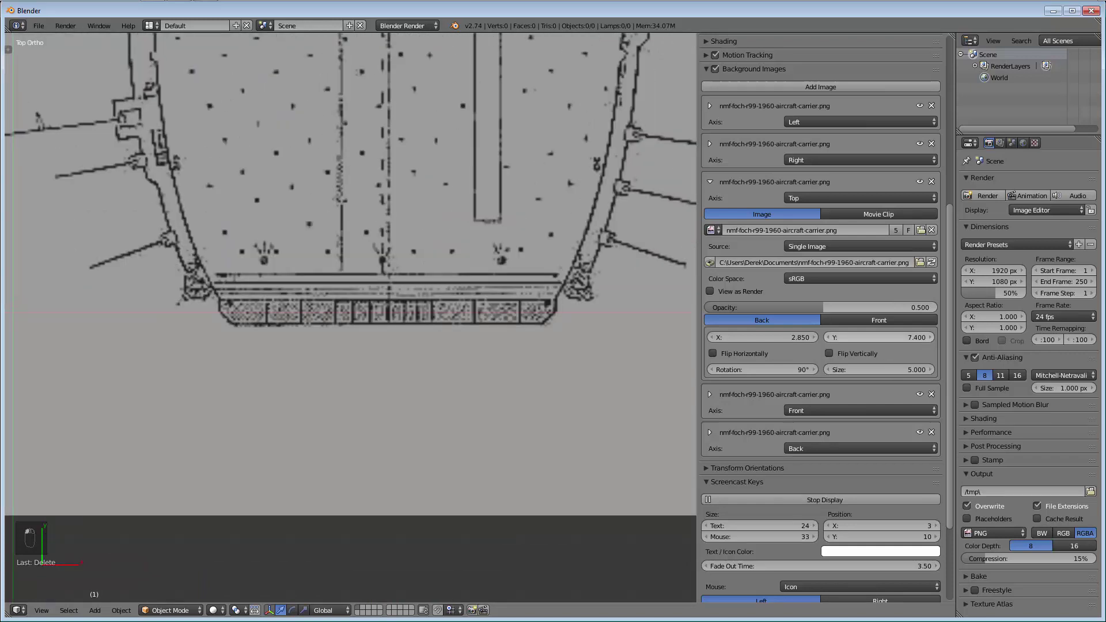
left_click(934, 338)
left_click(899, 338)
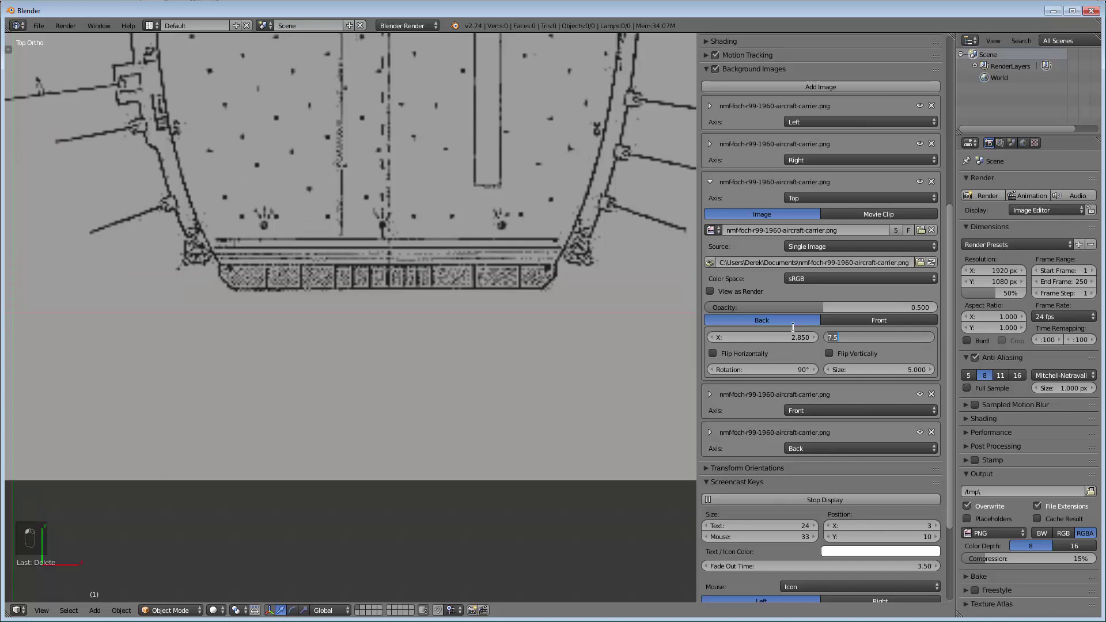
key("Return")
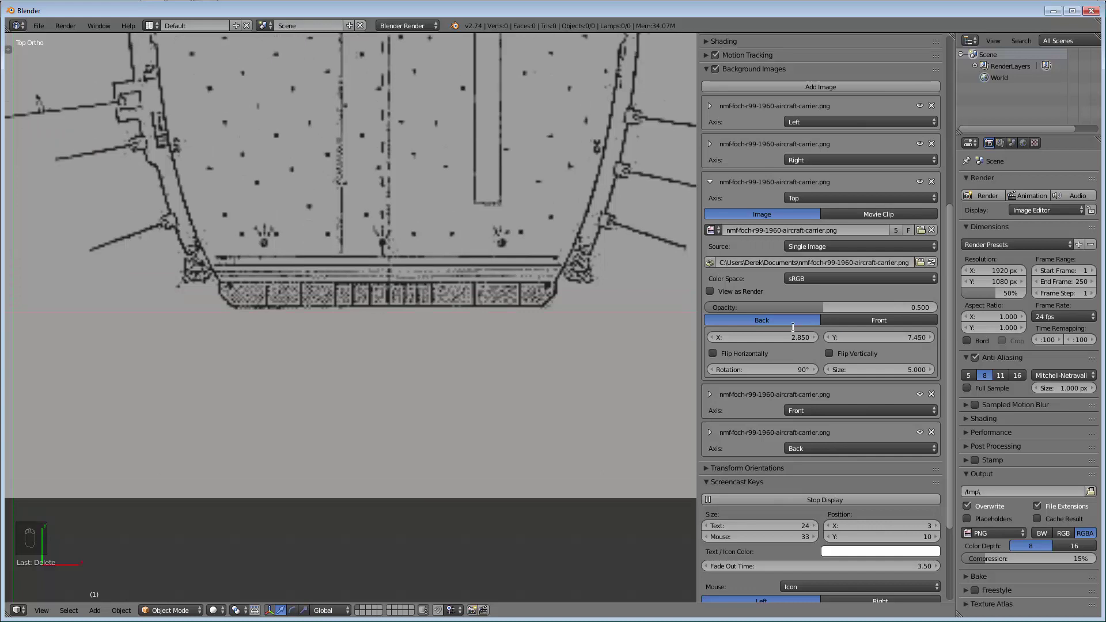
Fine-tune the Top image's Y offset to 7.43 and check the bow edge against the X axis
left_click(841, 335)
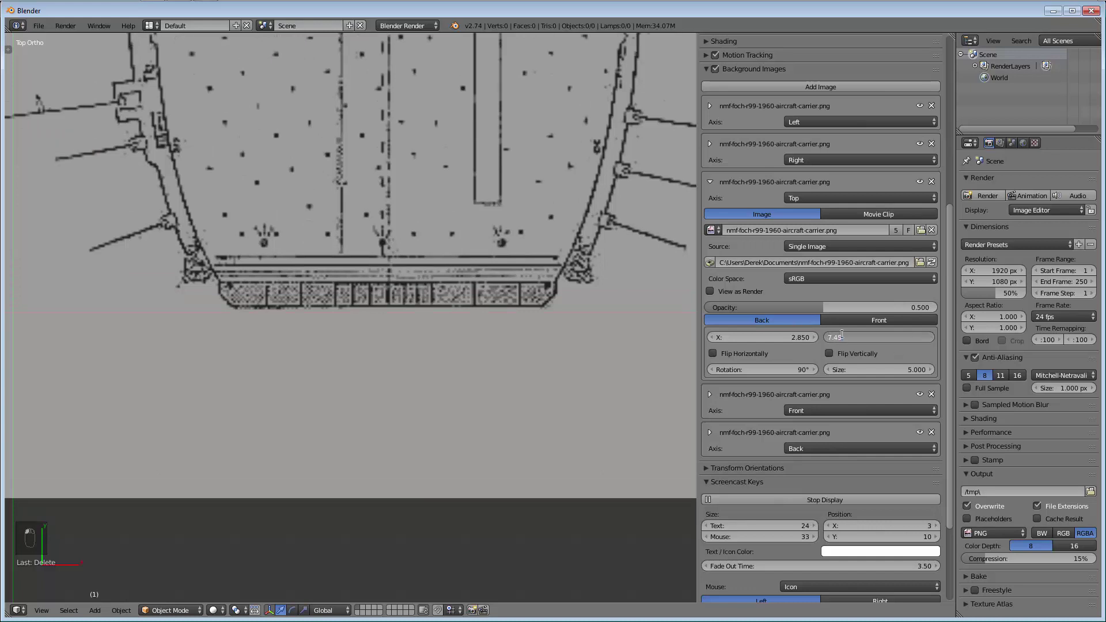
key("Return")
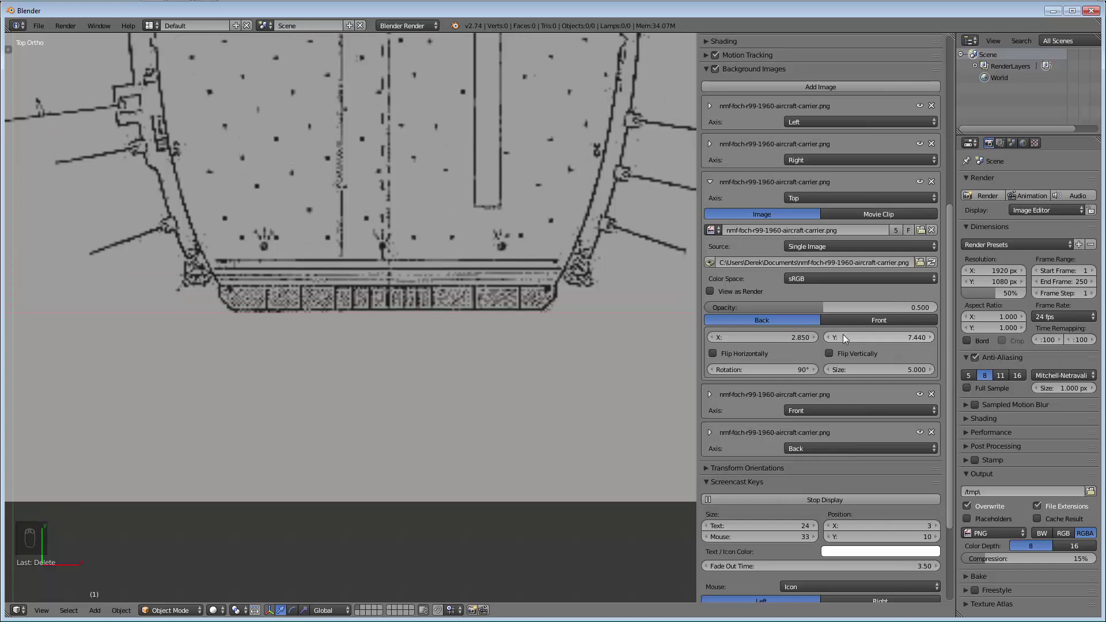
left_click_drag(841, 335, 831, 335)
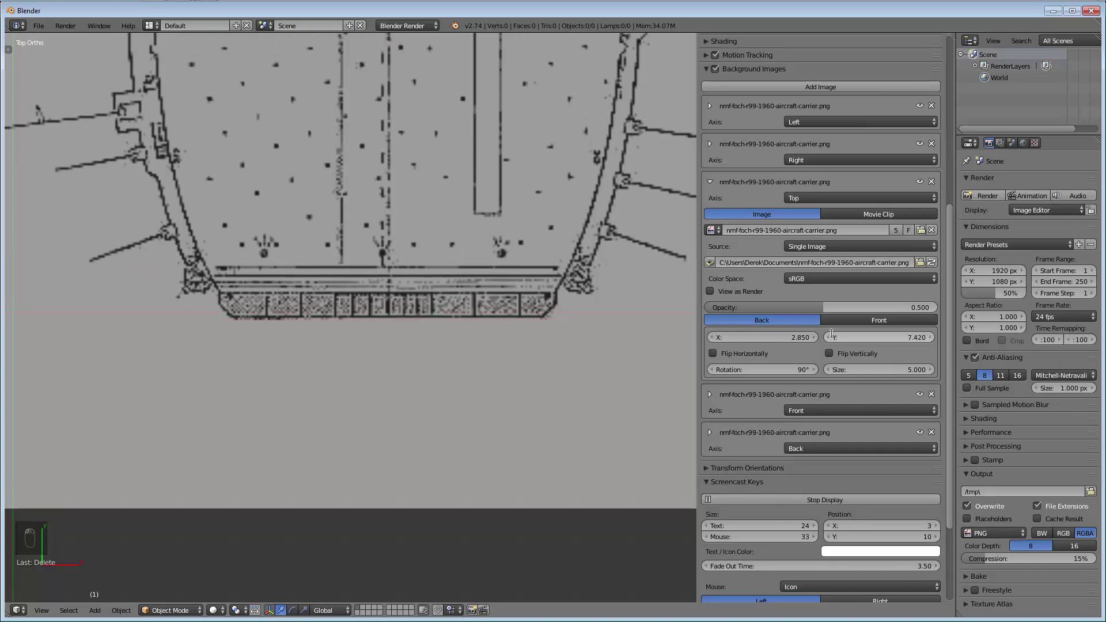
left_click(832, 336)
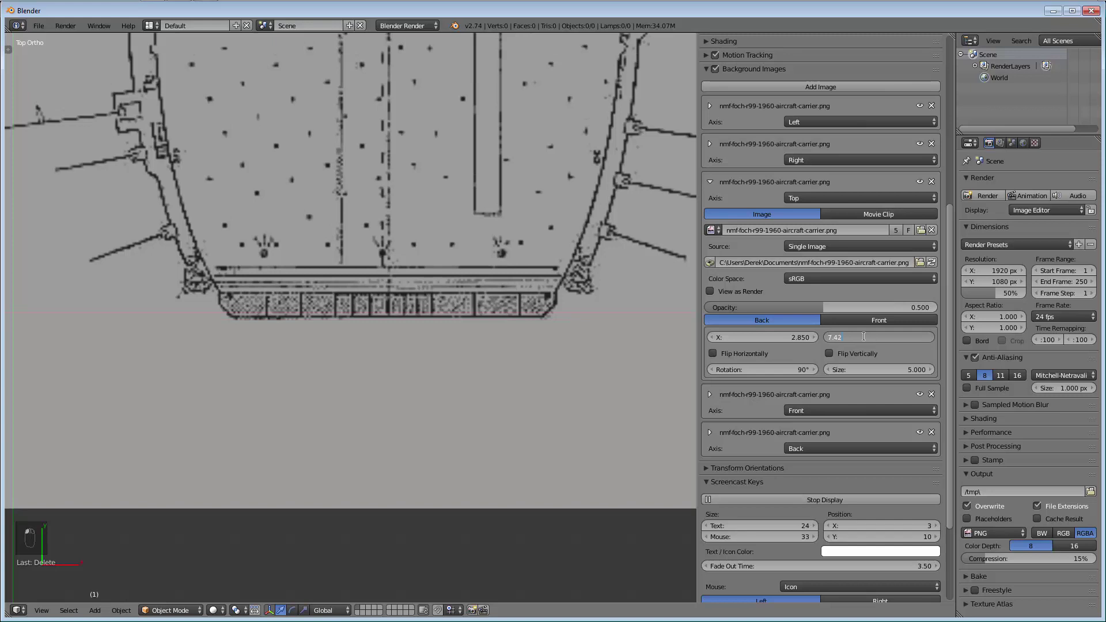
type("7.43")
key("Return")
scroll(443, 275, "down", 7)
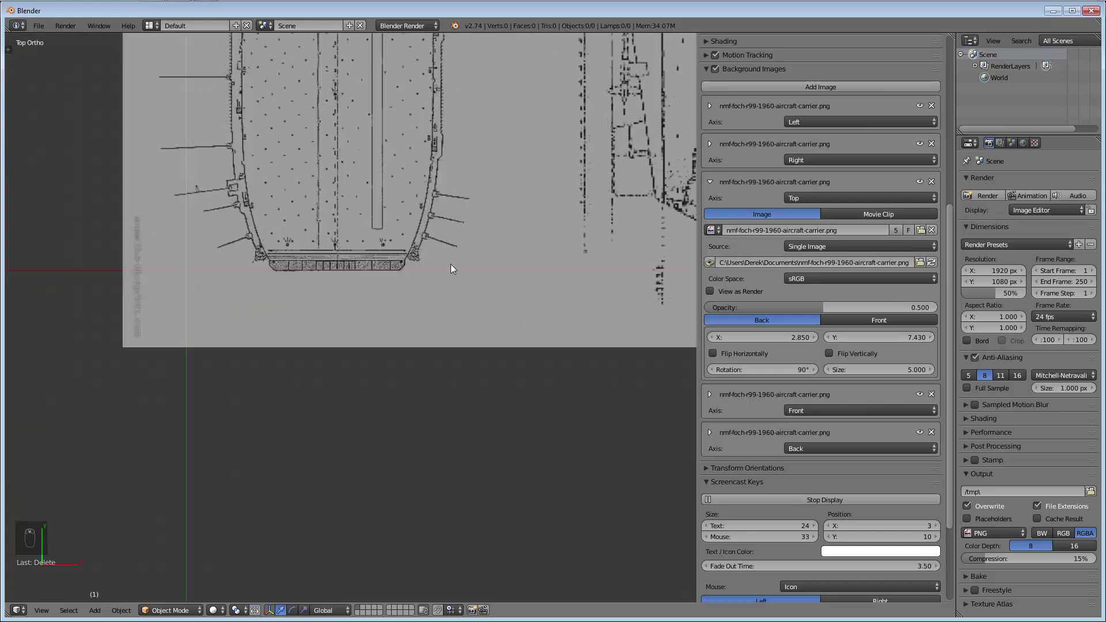
middle_click_drag(437, 217, 405, 388, "shift")
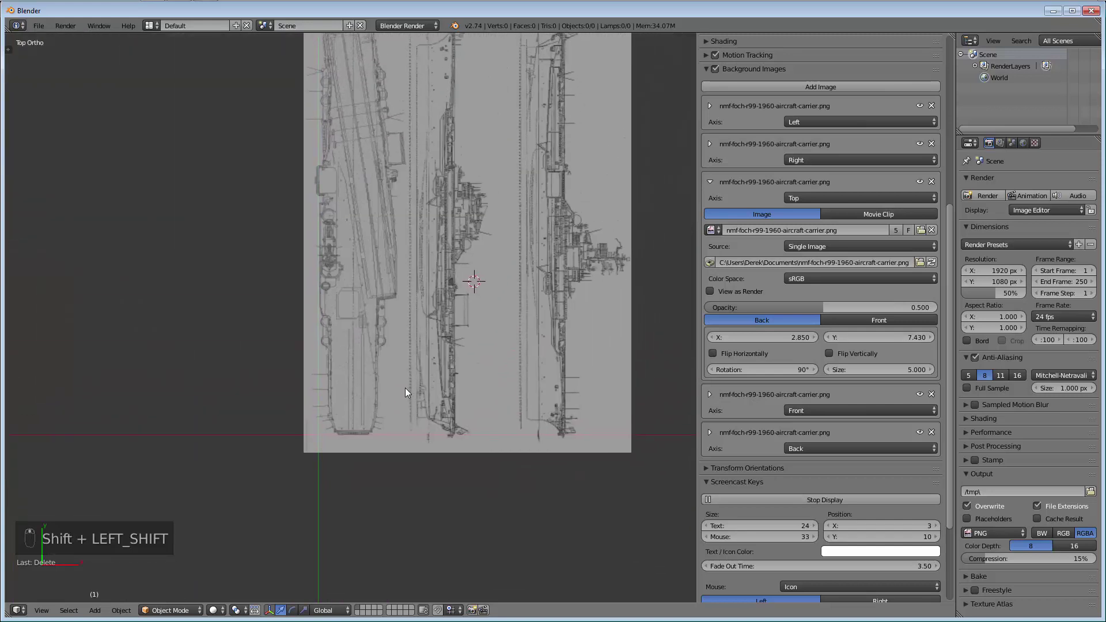
scroll(345, 423, "up", 6)
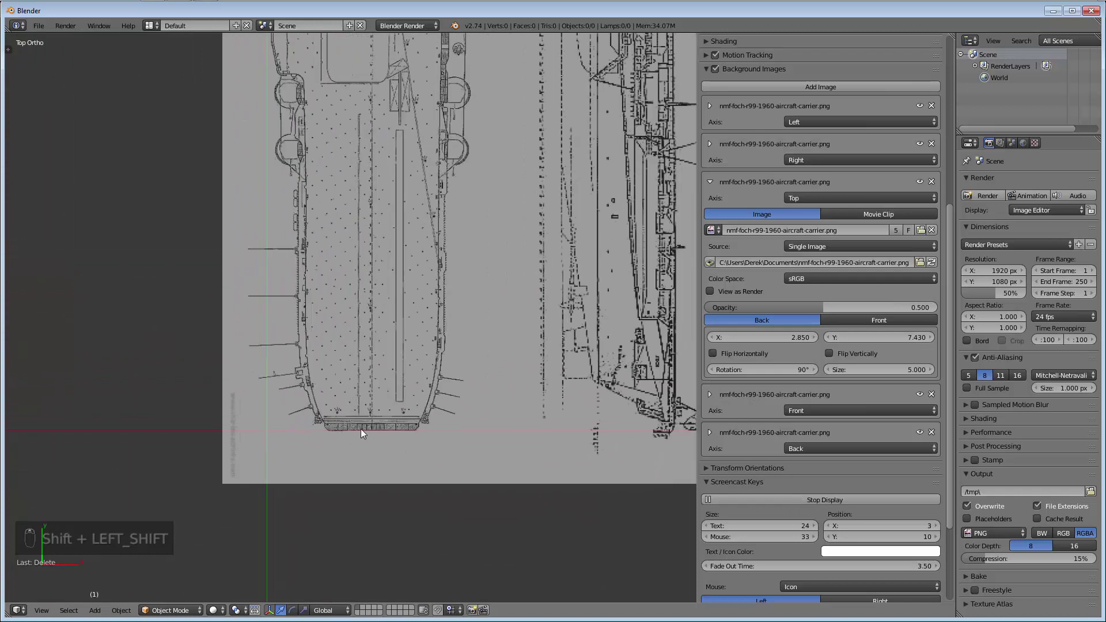
Check the bow tip of the lower side profile against the vertical axis in the right orthographic view
scroll(390, 420, "down", 4)
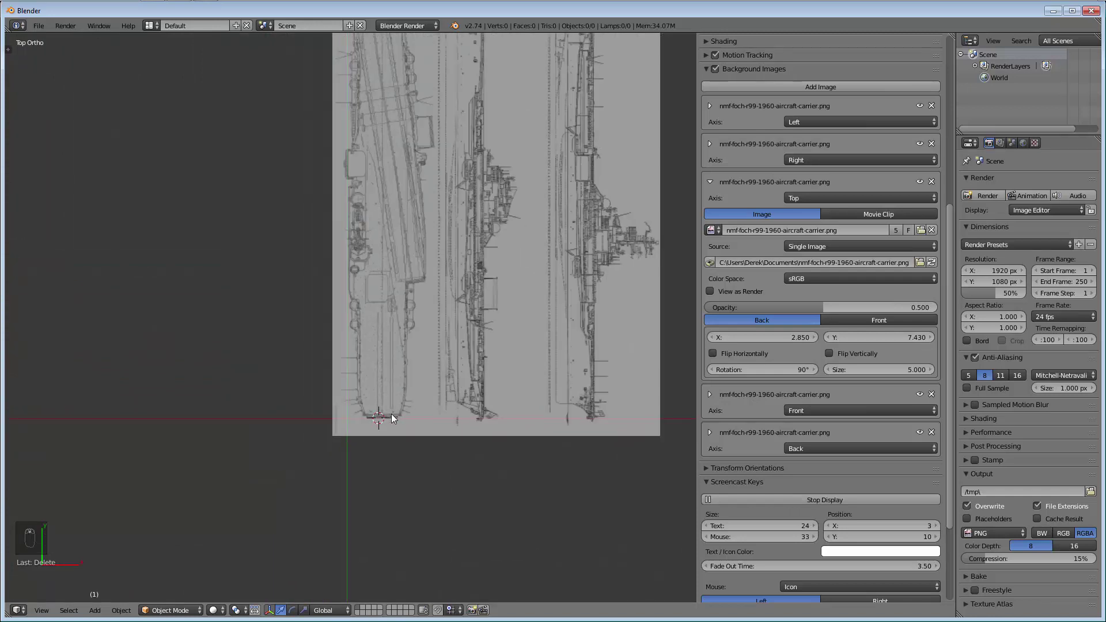
key("KP_3")
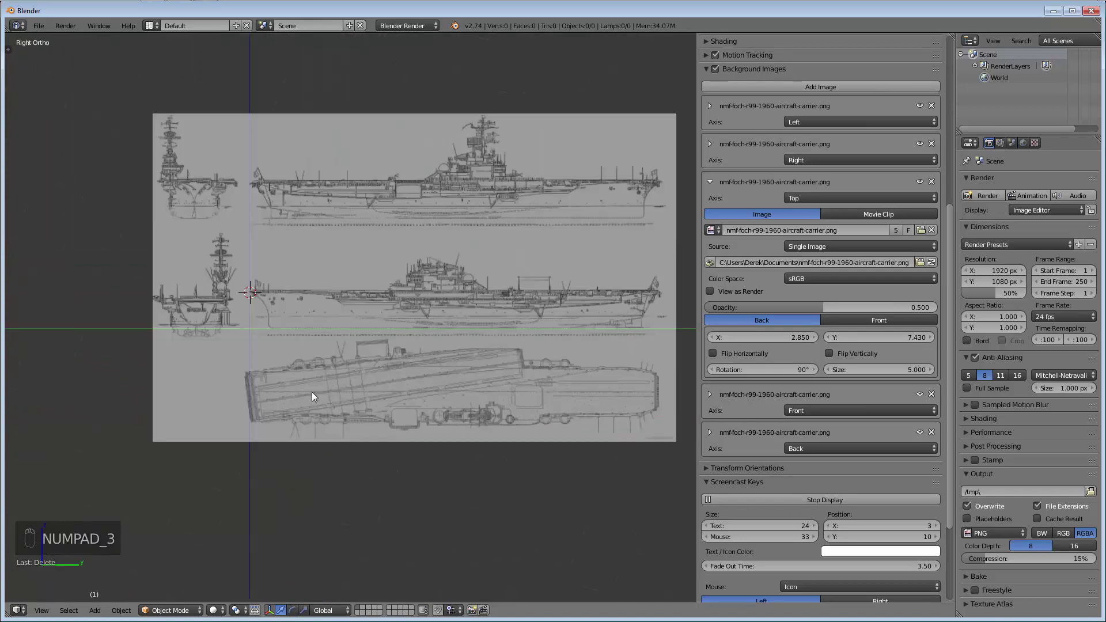
scroll(243, 306, "up", 8)
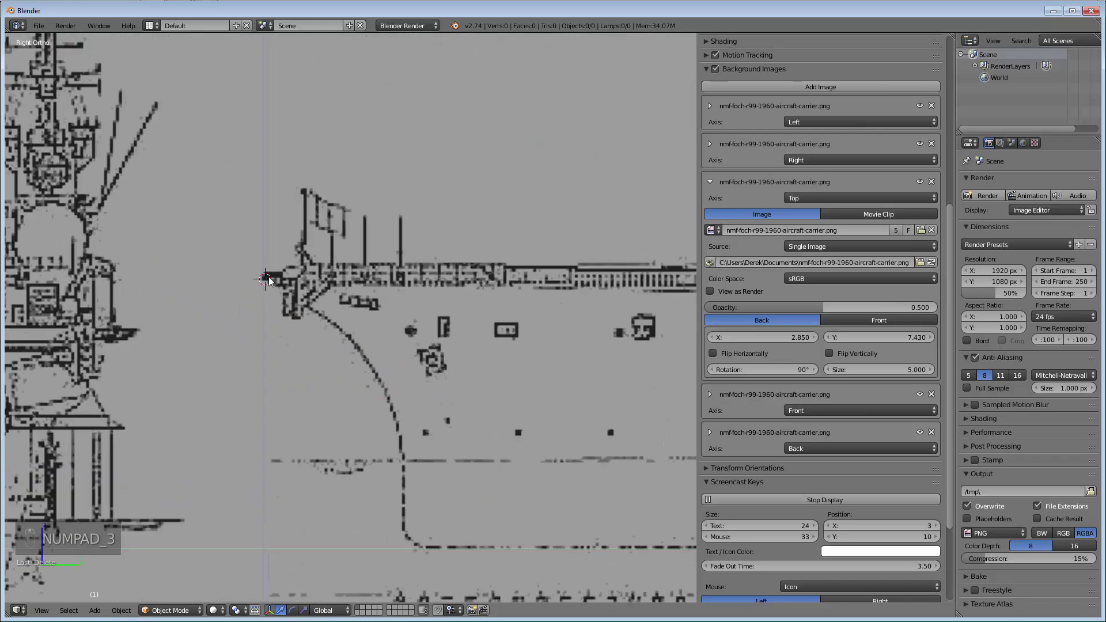
scroll(292, 330, "down", 6)
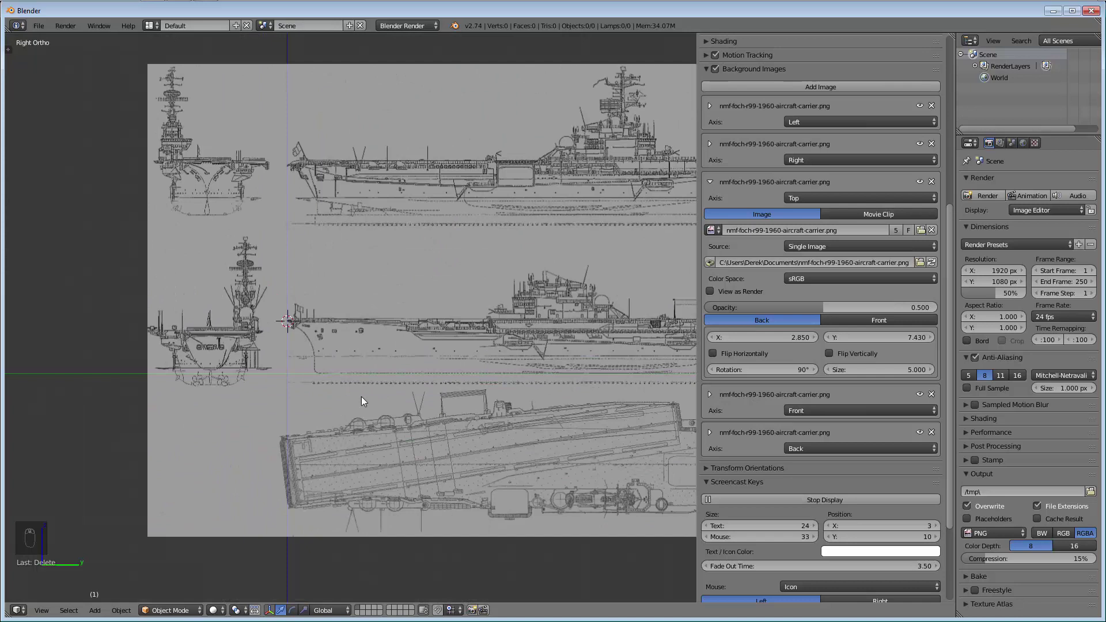
key("shift")
middle_click_drag(326, 398, 134, 331, "shift")
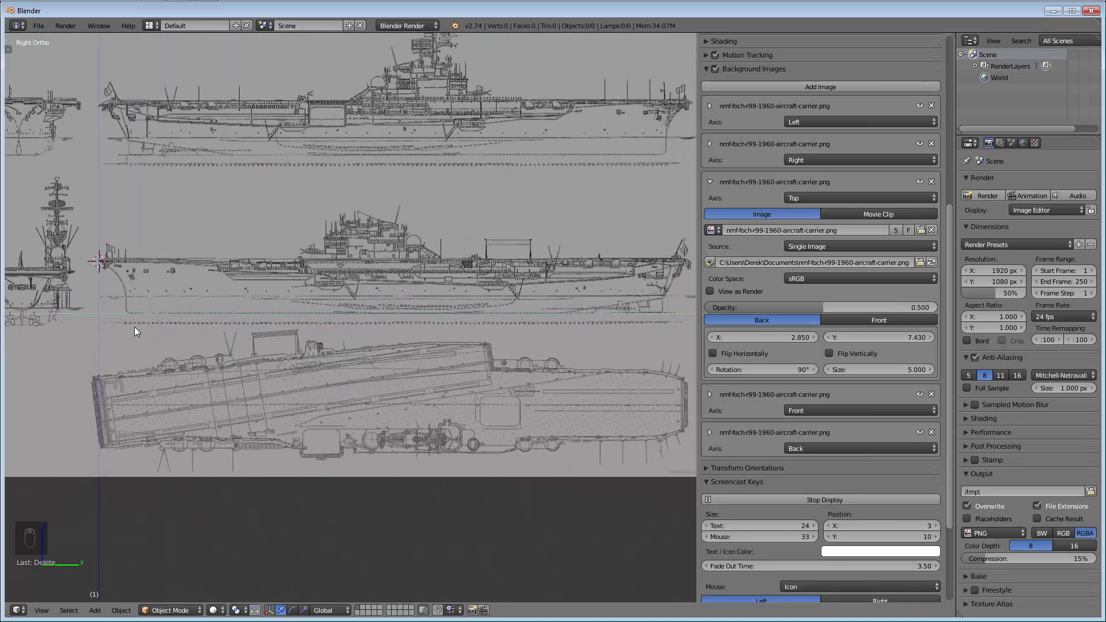
scroll(240, 291, "down", 1)
scroll(240, 286, "down", 1)
middle_click_drag(222, 294, 280, 357, "shift")
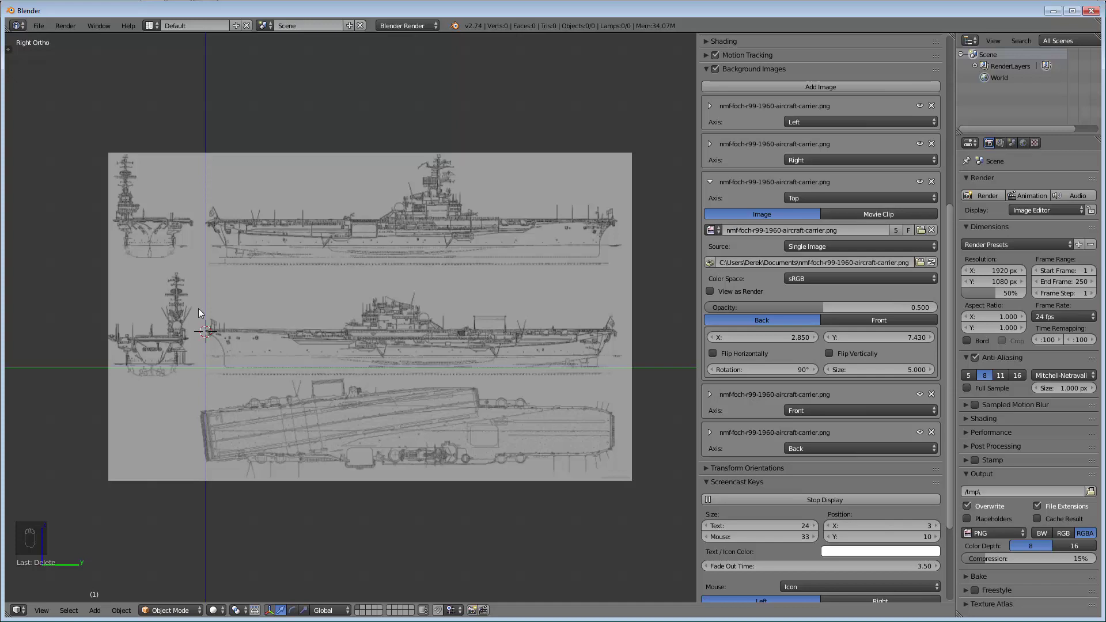
Compare the two side profiles and the deck plan along the hull's length in the right view
scroll(192, 177, "up", 5)
middle_click_drag(307, 334, 319, 253, "shift")
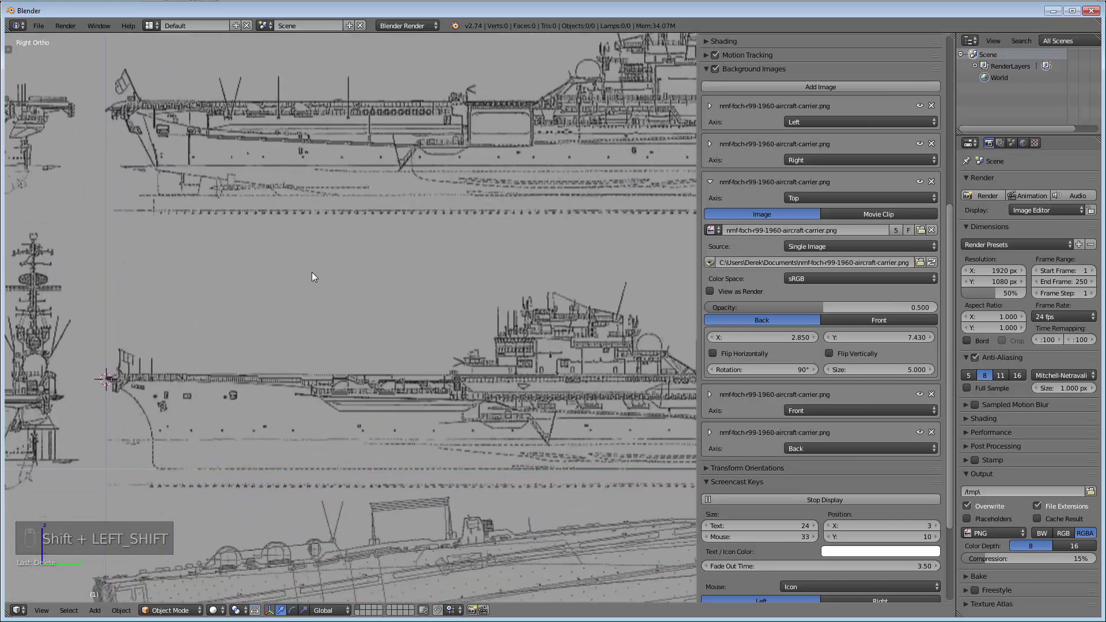
scroll(311, 266, "down", 2)
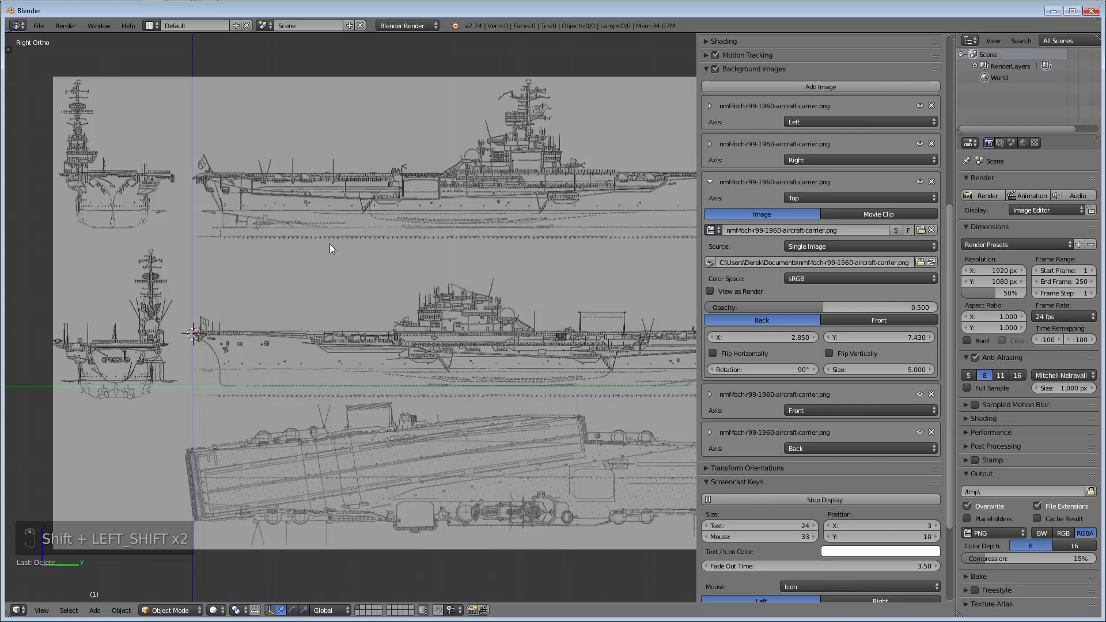
scroll(382, 357, "down", 1)
middle_click_drag(383, 357, 340, 306, "shift")
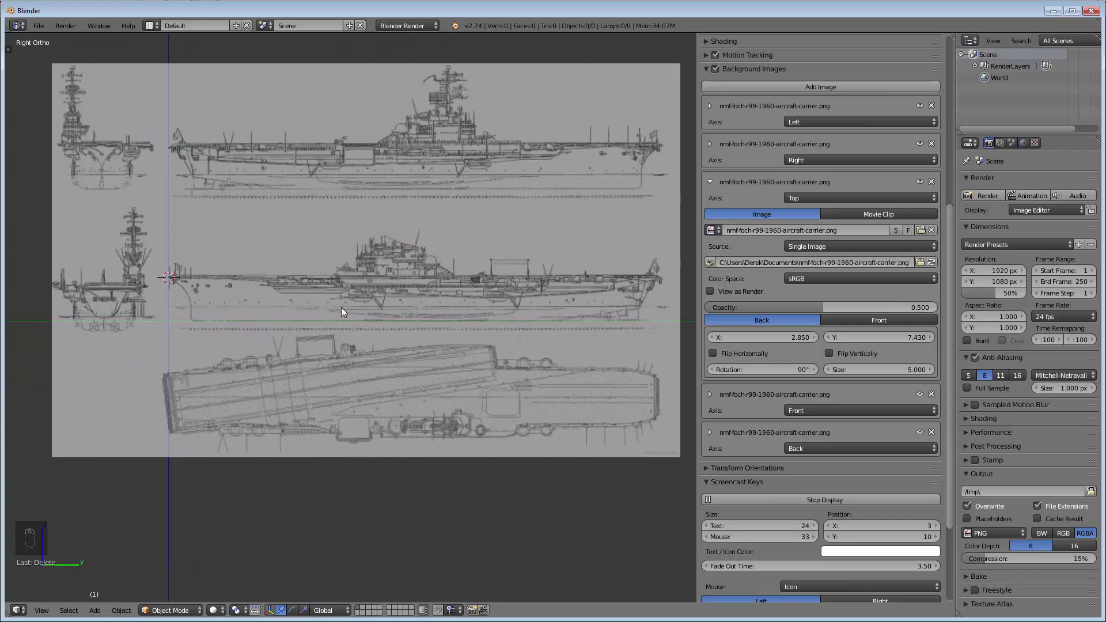
scroll(341, 307, "up", 6)
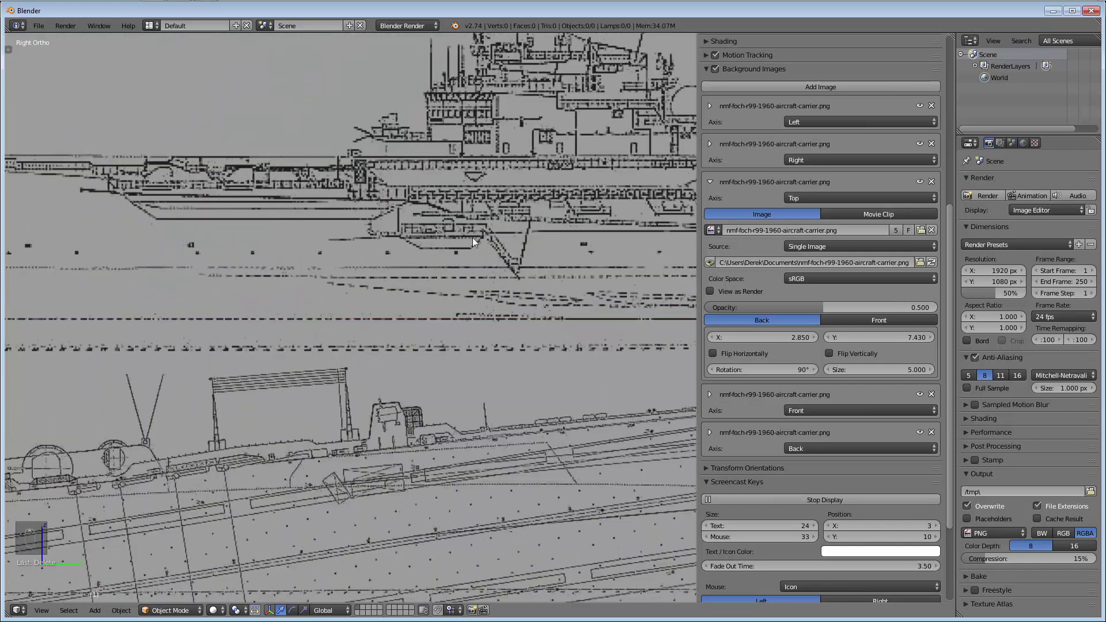
scroll(450, 245, "down", 5)
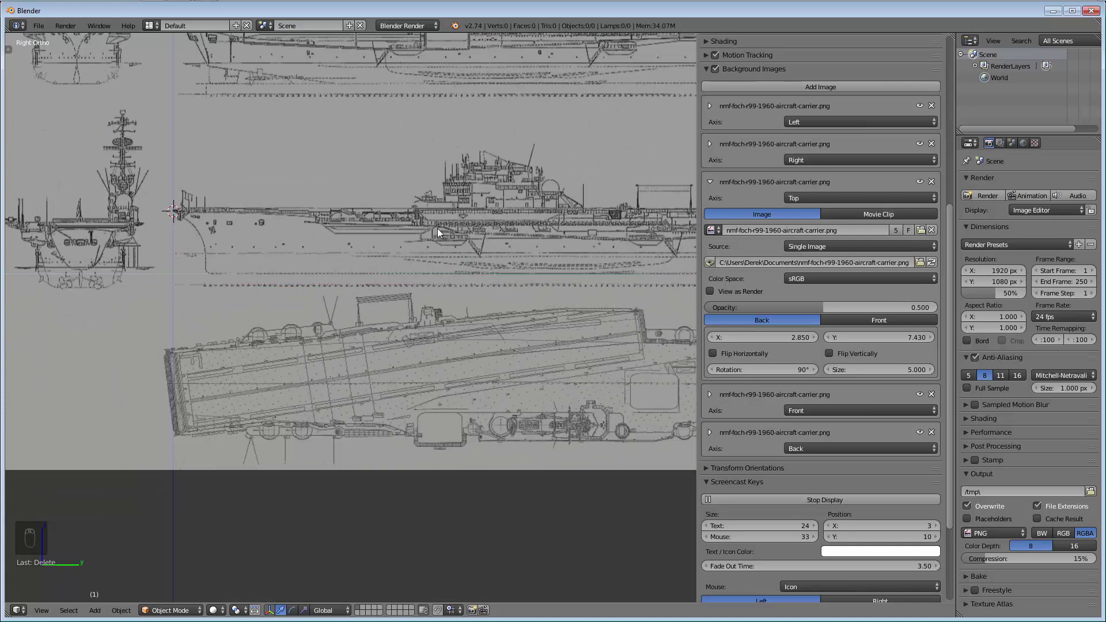
scroll(347, 293, "down", 3)
scroll(352, 323, "up", 2, "shift")
scroll(353, 323, "up", 1)
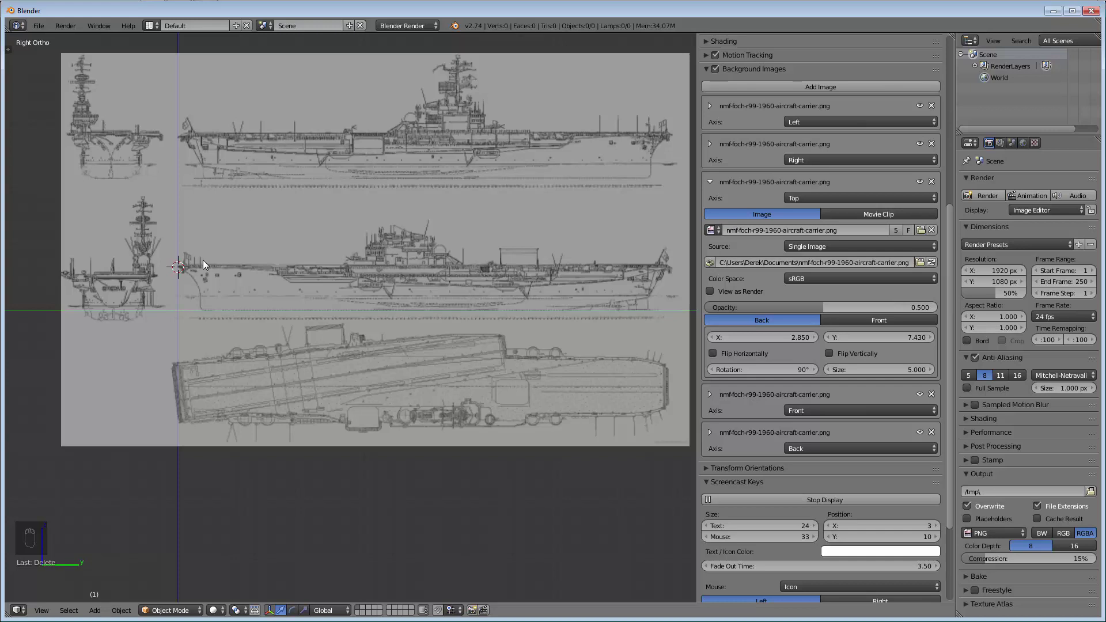
Examine the line quality of the island and deck edge on the lower side profile up close
scroll(358, 250, "up", 6)
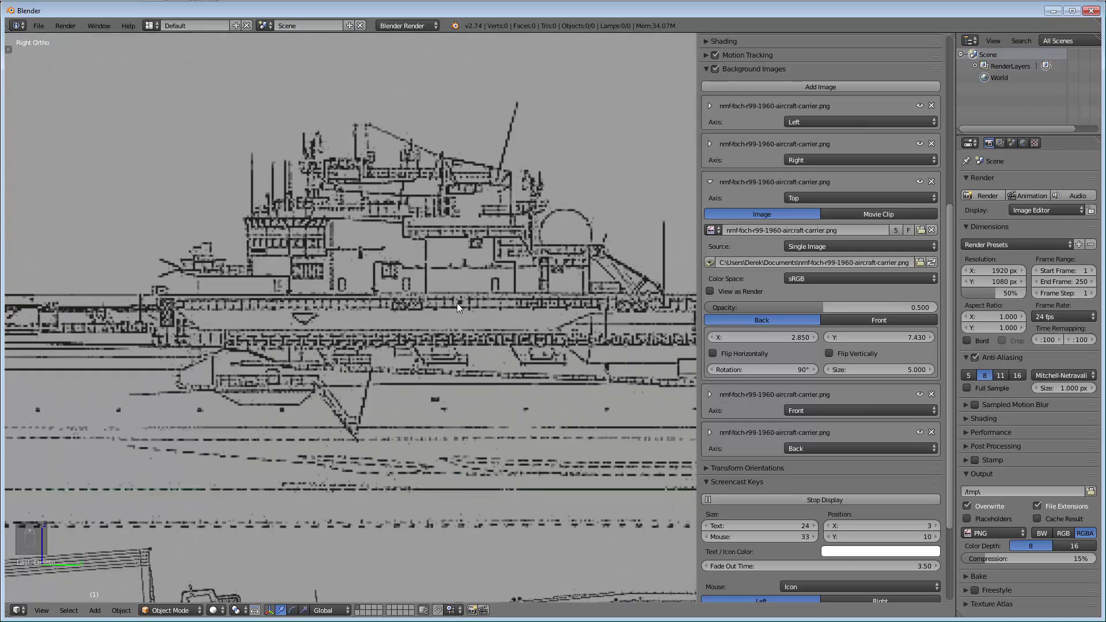
scroll(380, 360, "up", 2)
scroll(417, 331, "up", 3)
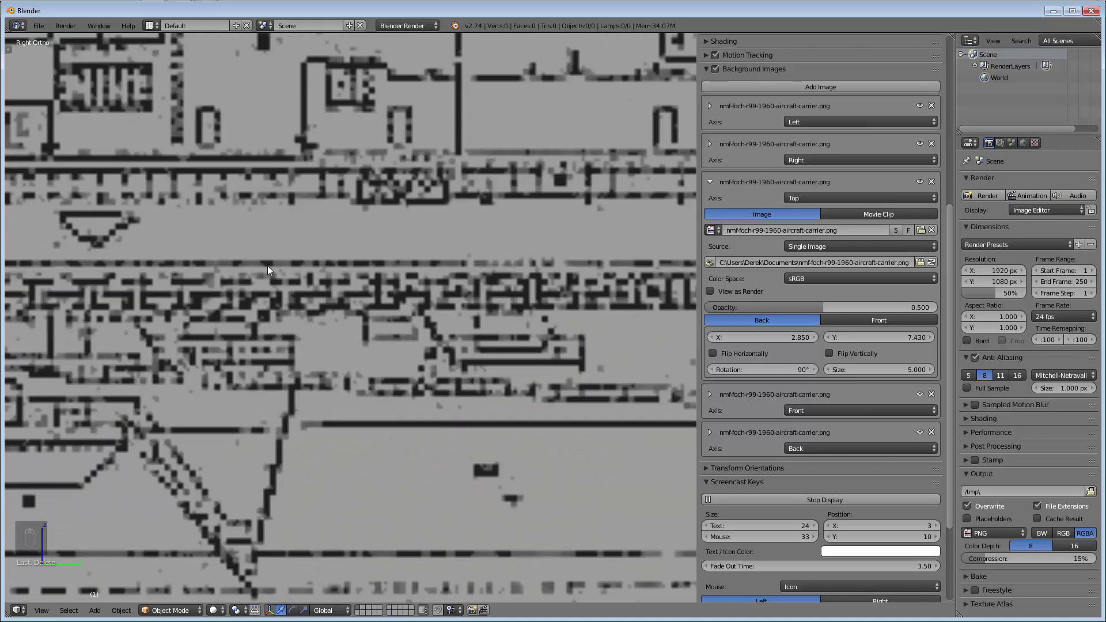
scroll(154, 309, "down", 8)
scroll(123, 298, "up", 8)
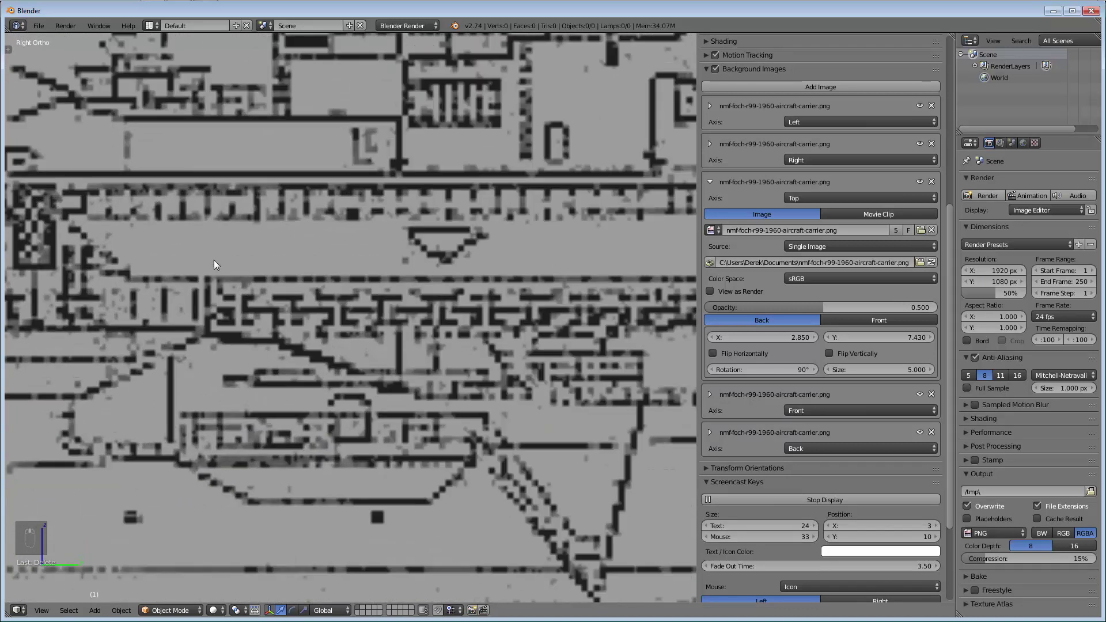
scroll(298, 227, "down", 6)
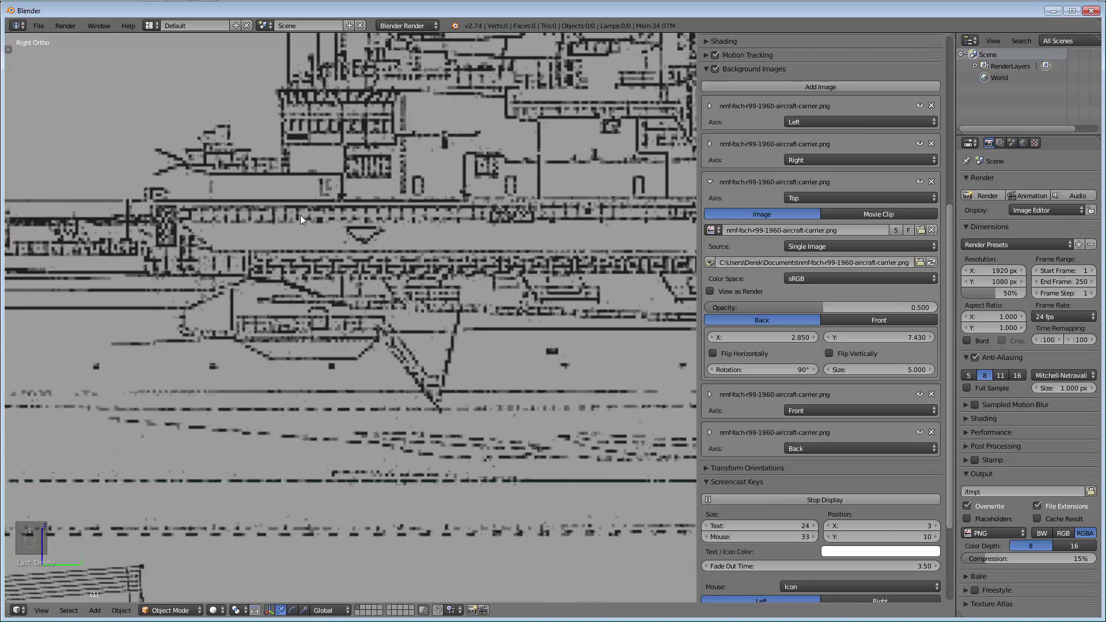
scroll(287, 264, "down", 2)
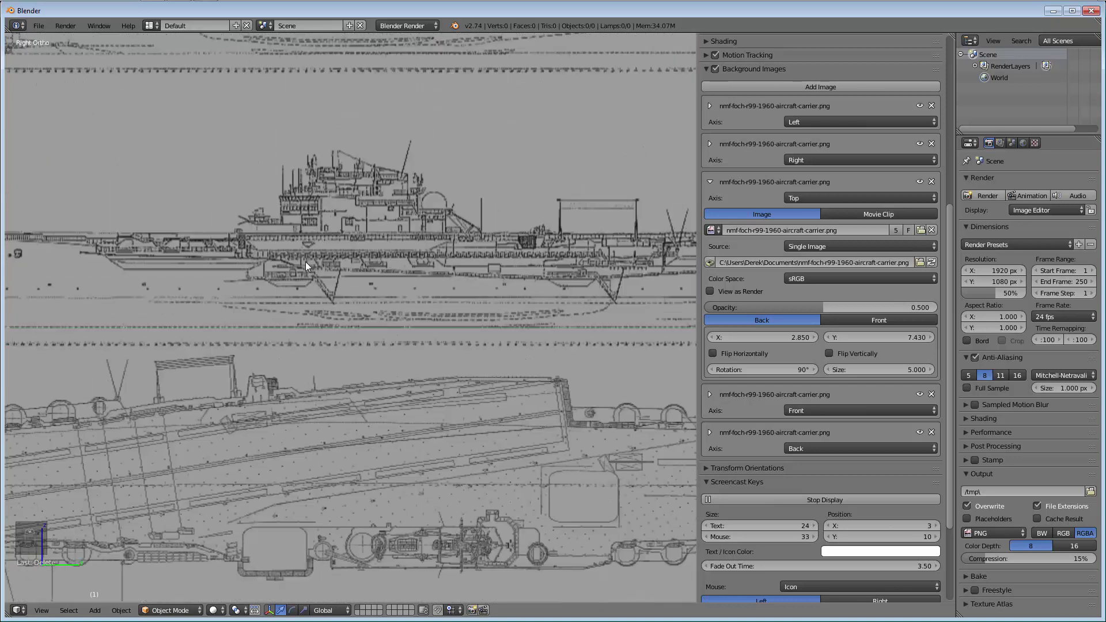
scroll(305, 262, "down", 2)
scroll(308, 262, "down", 2)
middle_click_drag(321, 236, 402, 310, "shift")
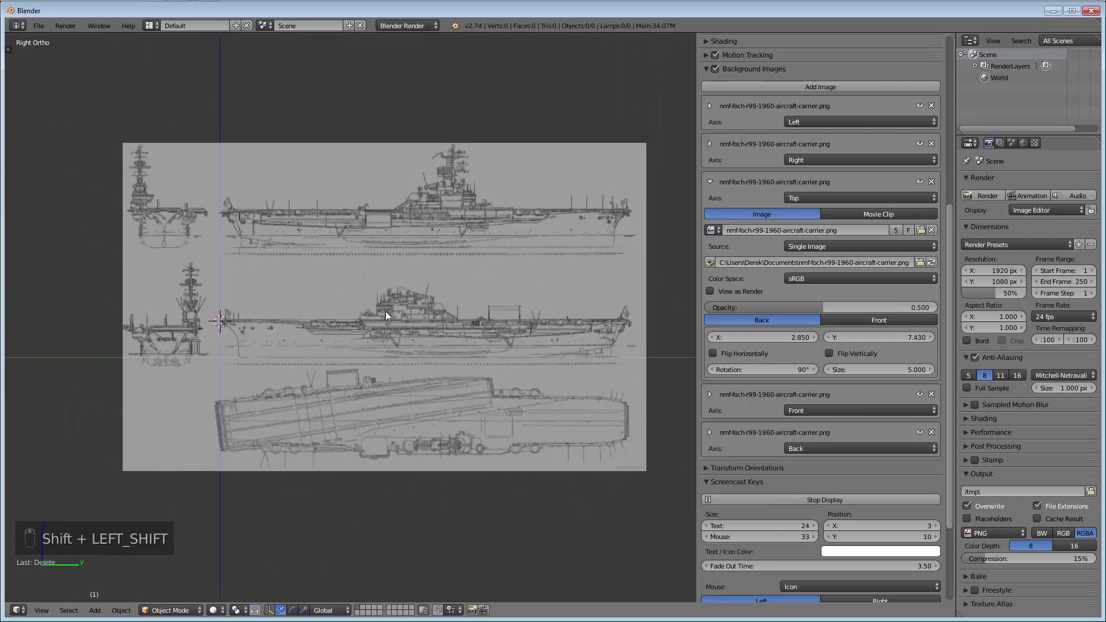
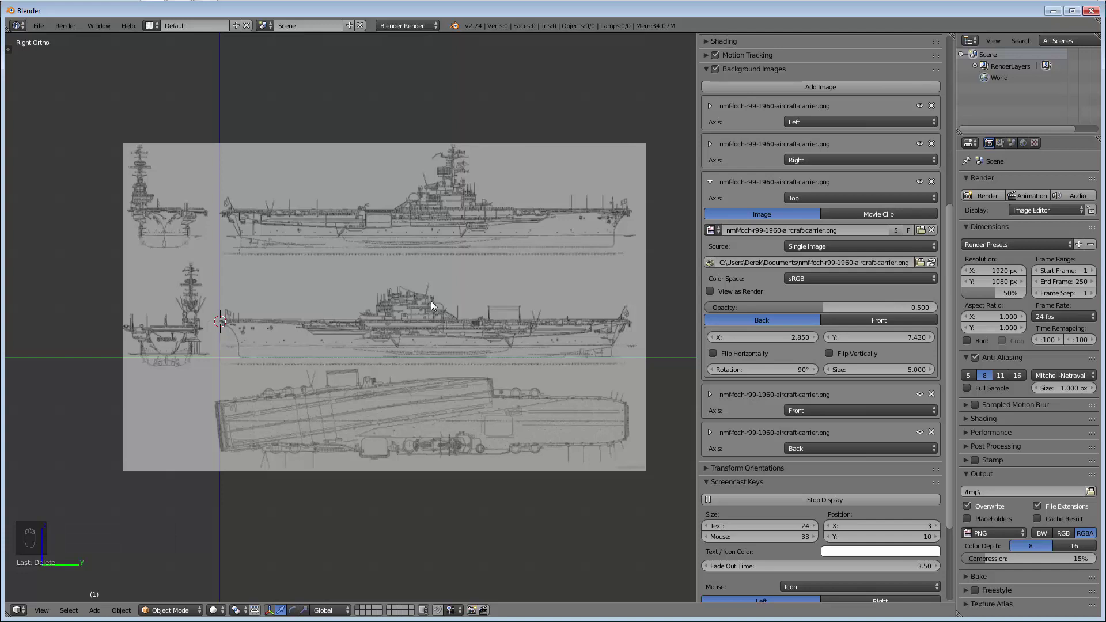
Examine the blueprint's bow and stern elevations beside the side profiles in the right view
scroll(416, 308, "up", 3)
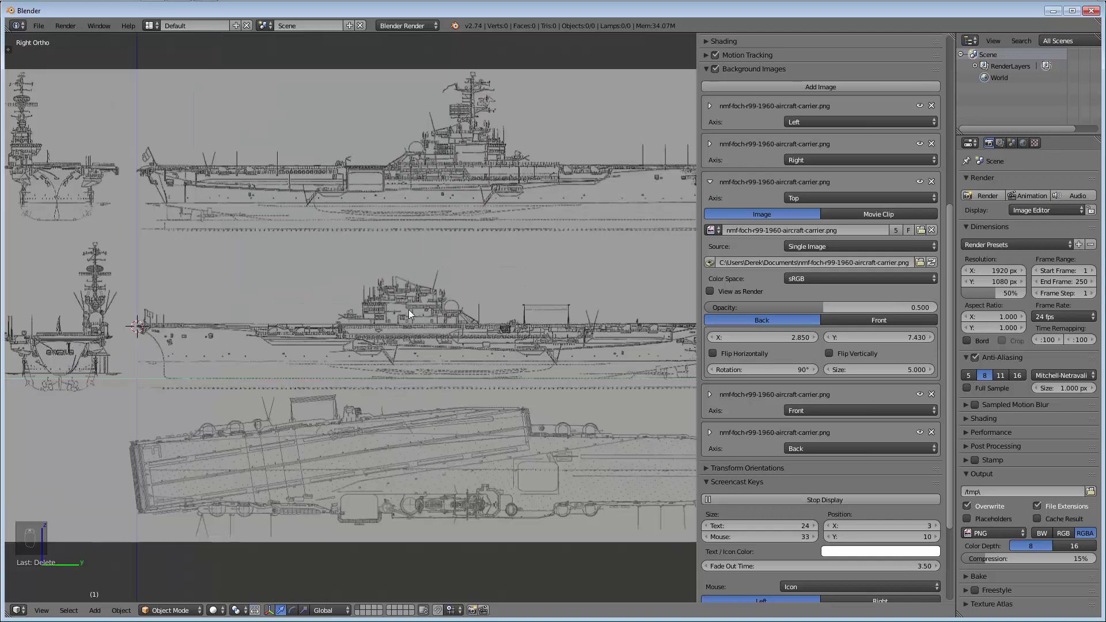
middle_click_drag(398, 328, 640, 331, "shift")
scroll(422, 304, "up", 3, "shift")
scroll(392, 287, "up", 2)
scroll(334, 305, "up", 5)
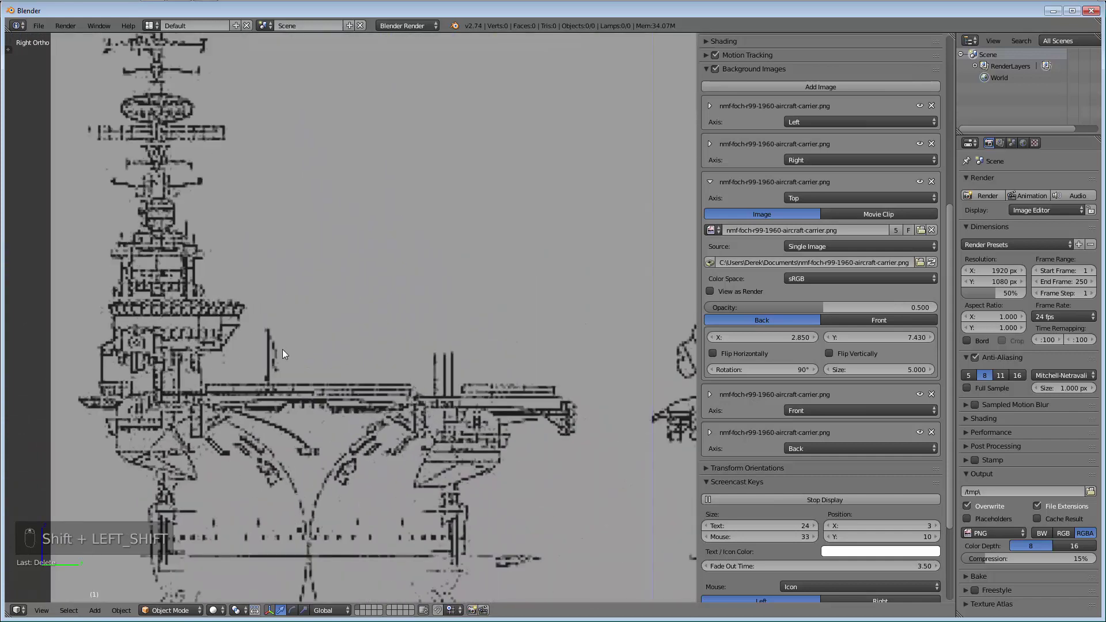
scroll(293, 378, "down", 5)
scroll(339, 85, "up", 4)
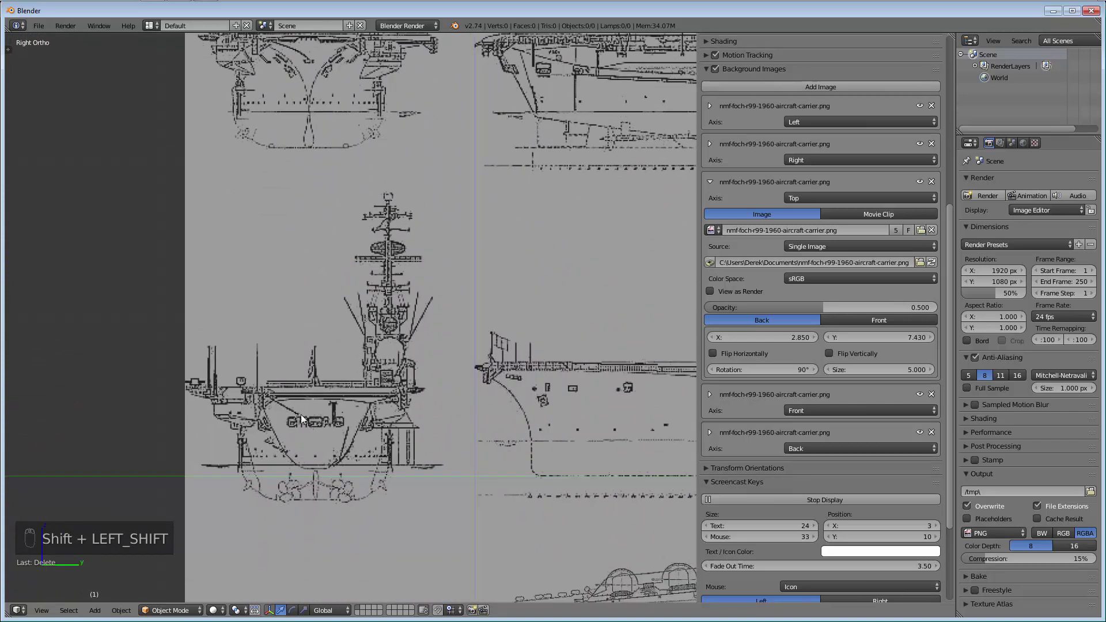
scroll(322, 369, "down", 5, "shift")
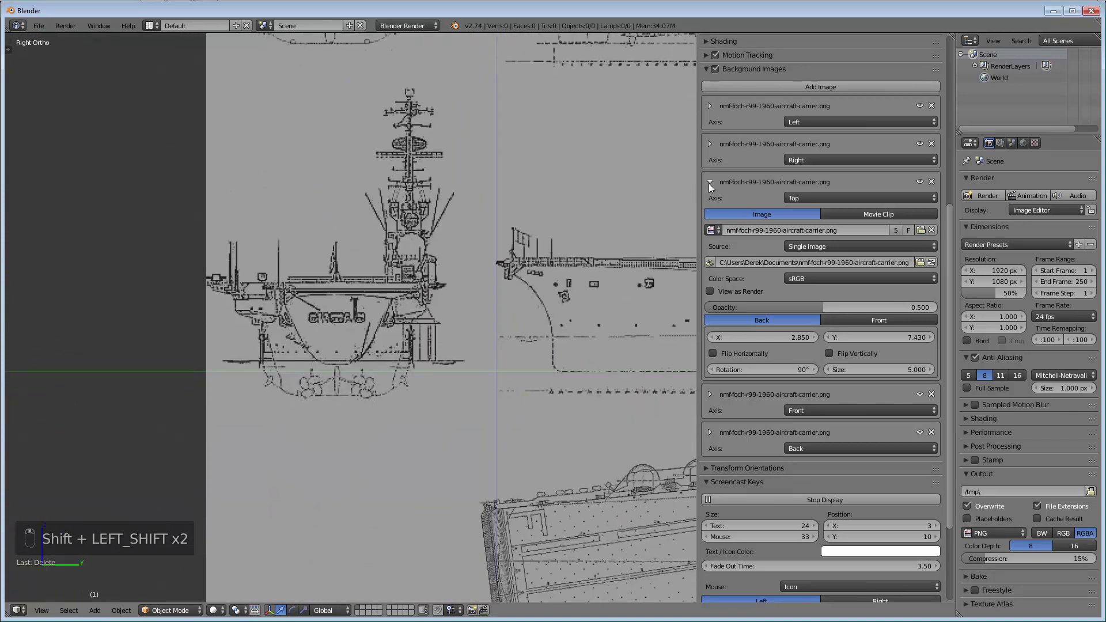
Collapse the Top image's settings, expand the Back image's settings, and show the stern elevation in the back orthographic view
left_click(710, 182)
left_click(709, 257)
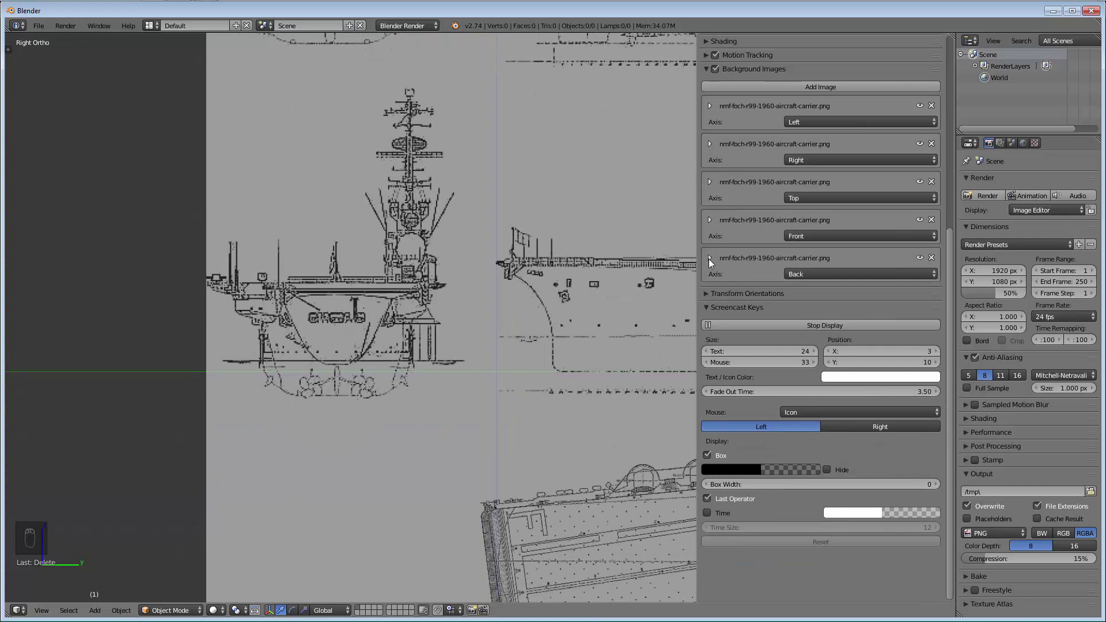
key("ctrl")
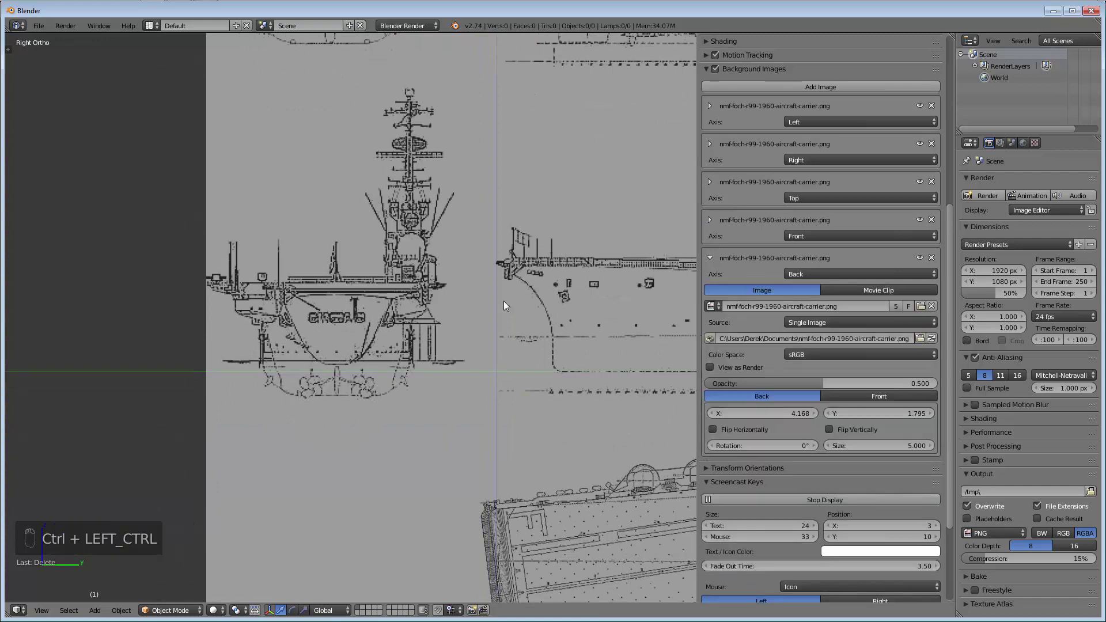
key("ctrl+KP_1")
scroll(385, 222, "down", 2)
middle_click_drag(386, 222, 379, 325, "shift")
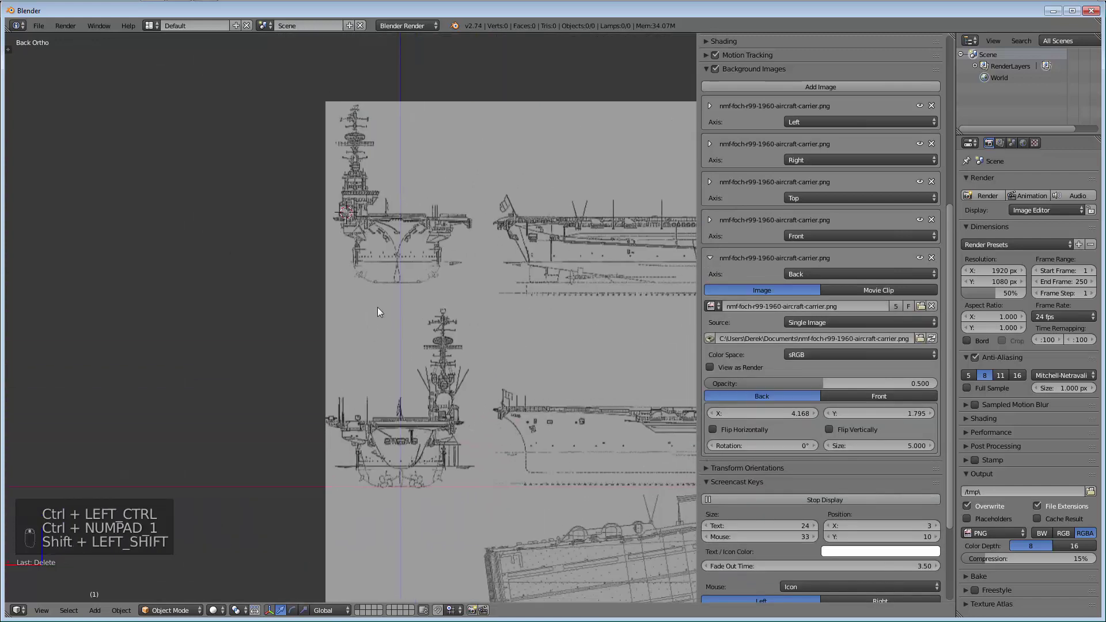
scroll(393, 190, "up", 4)
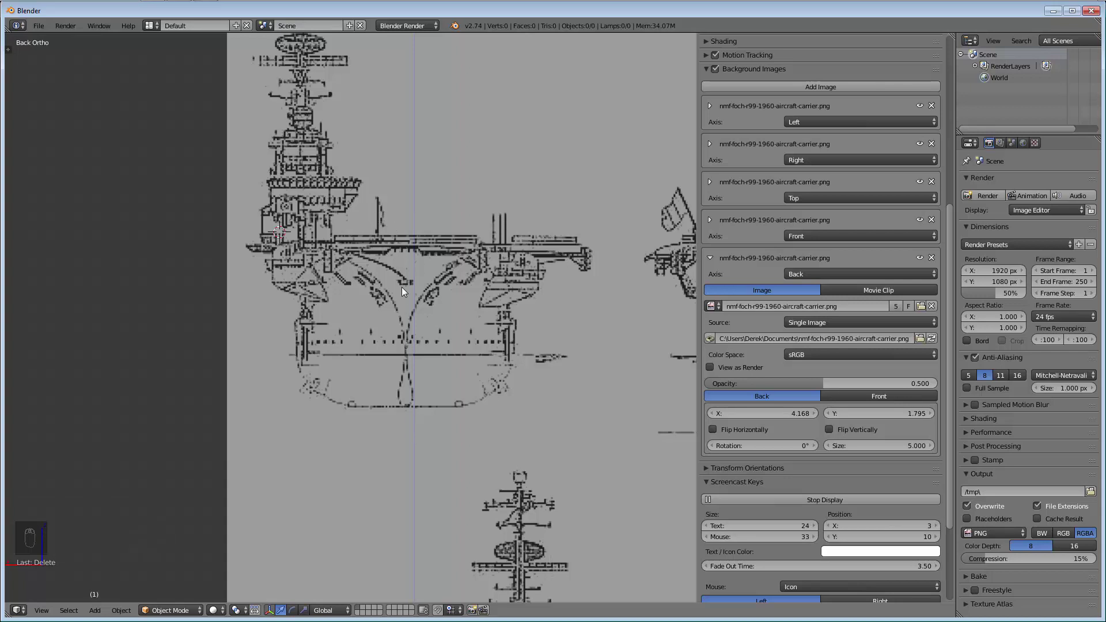
mouse_move(408, 411)
middle_mouse_down("shift")
mouse_move(419, 398)
mouse_move(362, 127)
mouse_move(363, 570)
mouse_move(358, 101)
mouse_move(386, 59)
mouse_move(376, 159)
middle_mouse_up("shift")
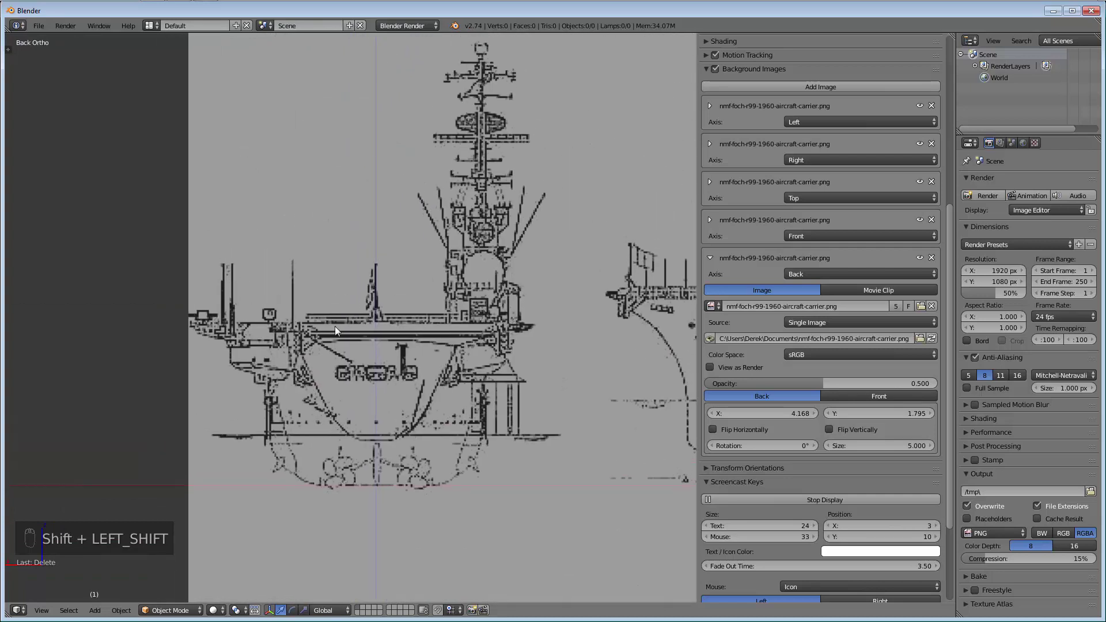
middle_click_drag(322, 440, 387, 514)
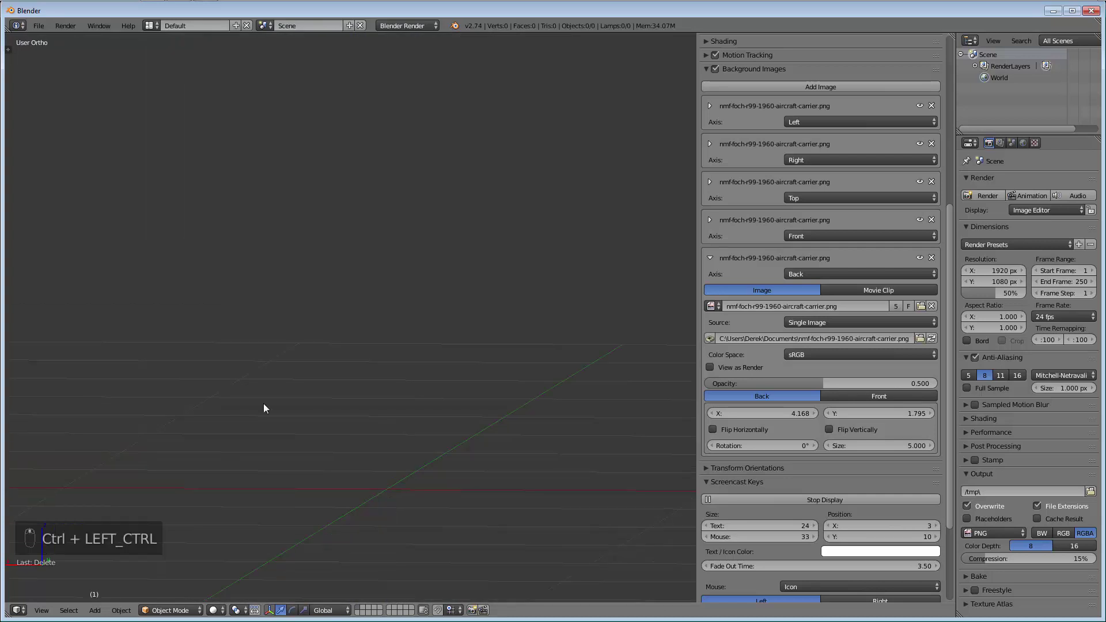
key("ctrl+KP_1")
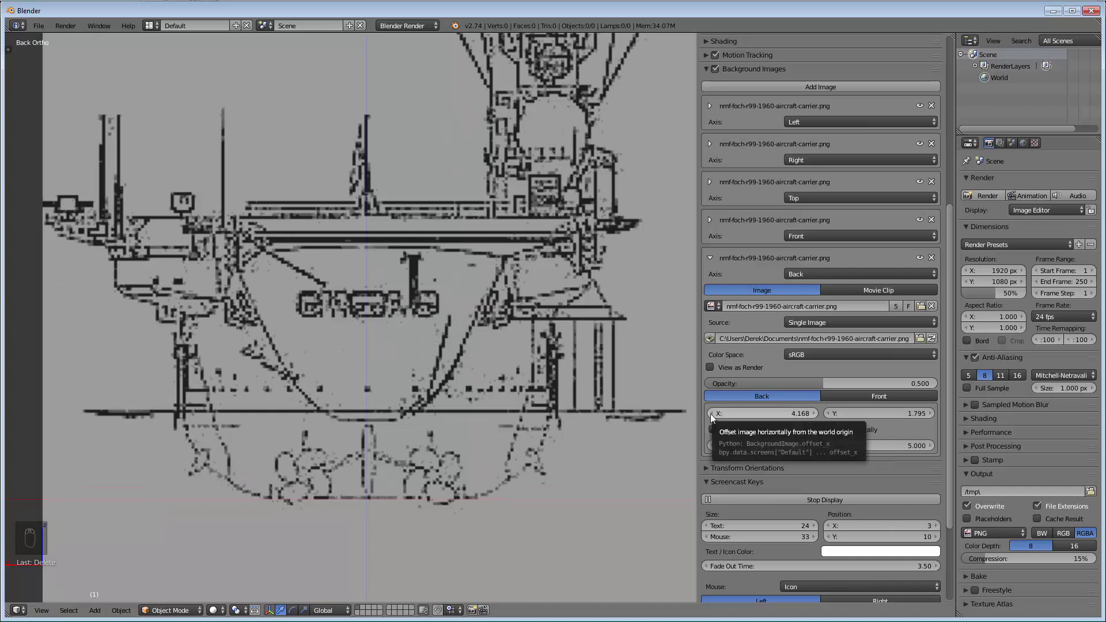
Set the Back image's X offset to 4.15 and check the stern elevation's centreline against the vertical axis
left_click_drag(710, 413, 699, 414)
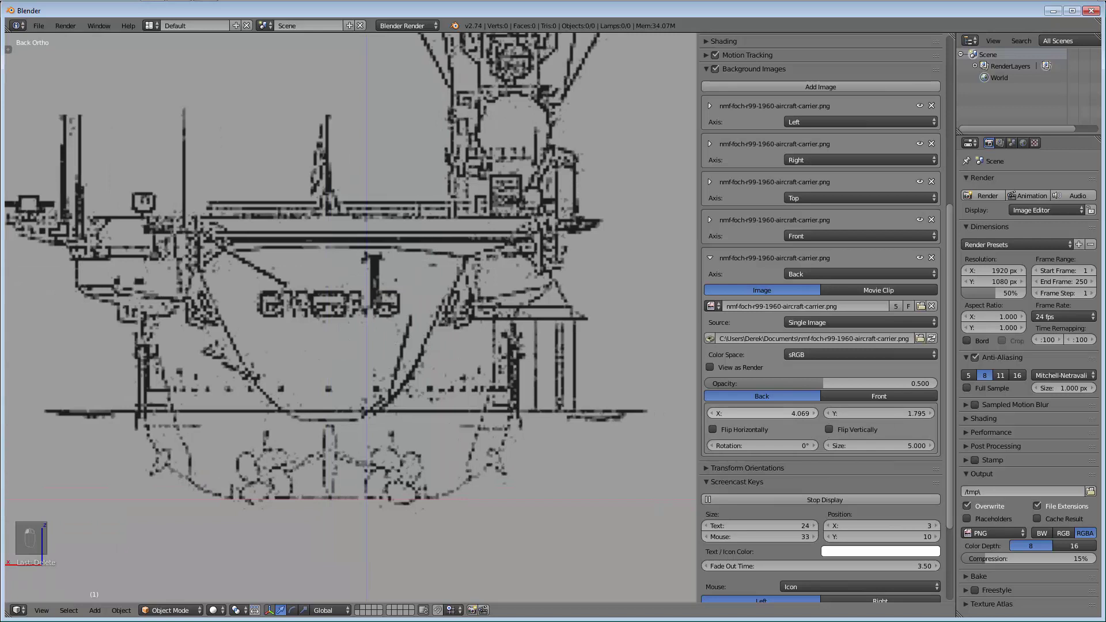
key("ctrl+z")
left_click(790, 418)
key("Right")
key("BackSpace")
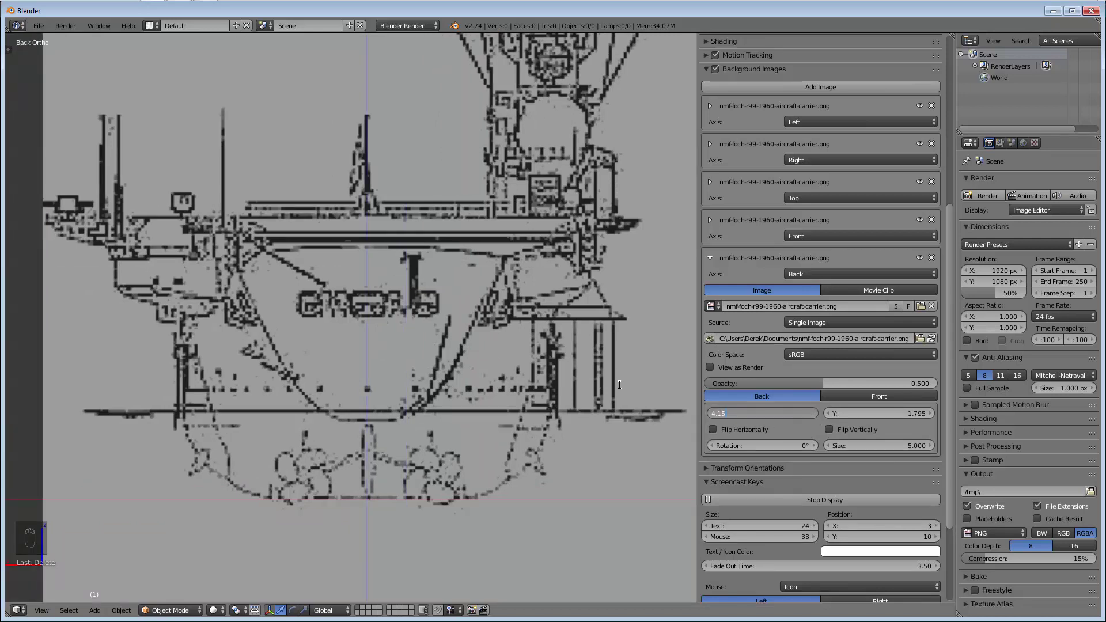
type("5")
key("Return")
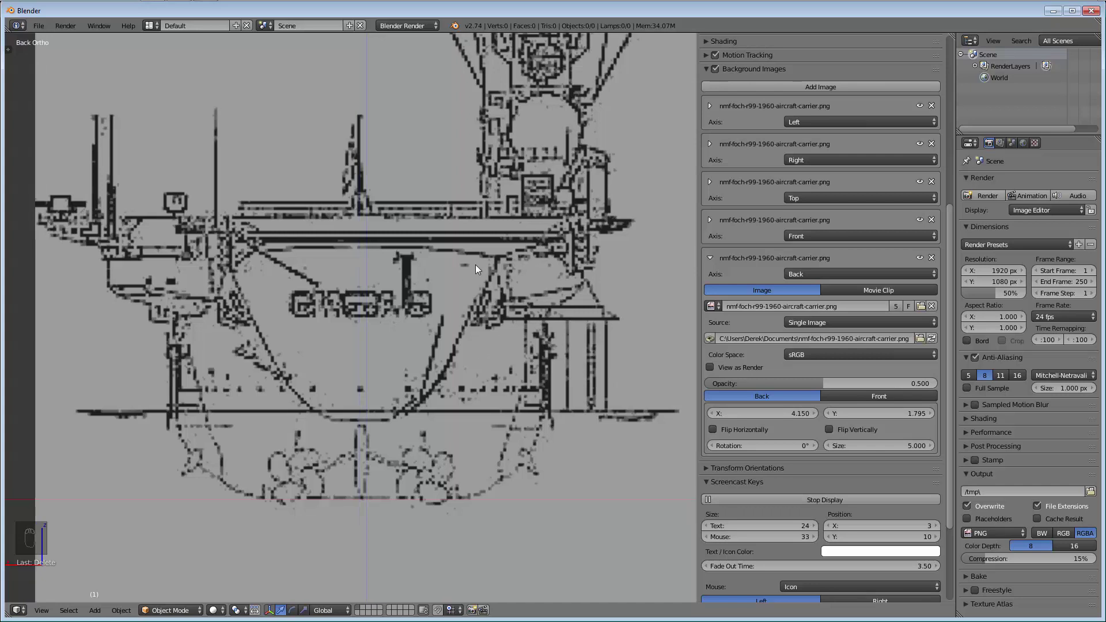
scroll(475, 264, "down", 4)
middle_click_drag(481, 255, 440, 382, "shift")
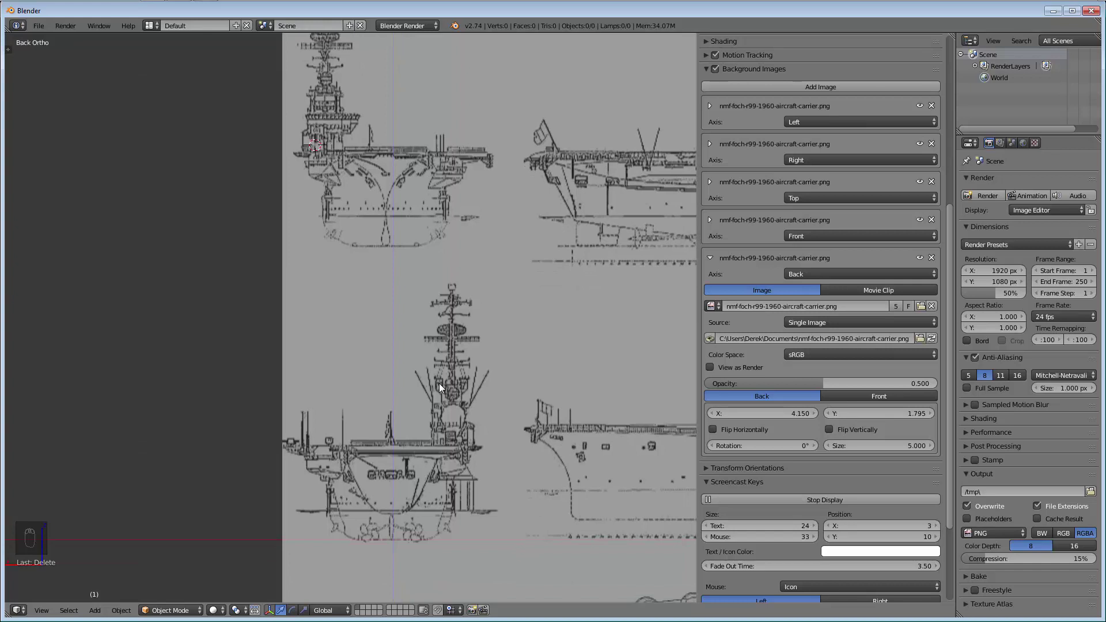
middle_click_drag(439, 382, 476, 308, "shift")
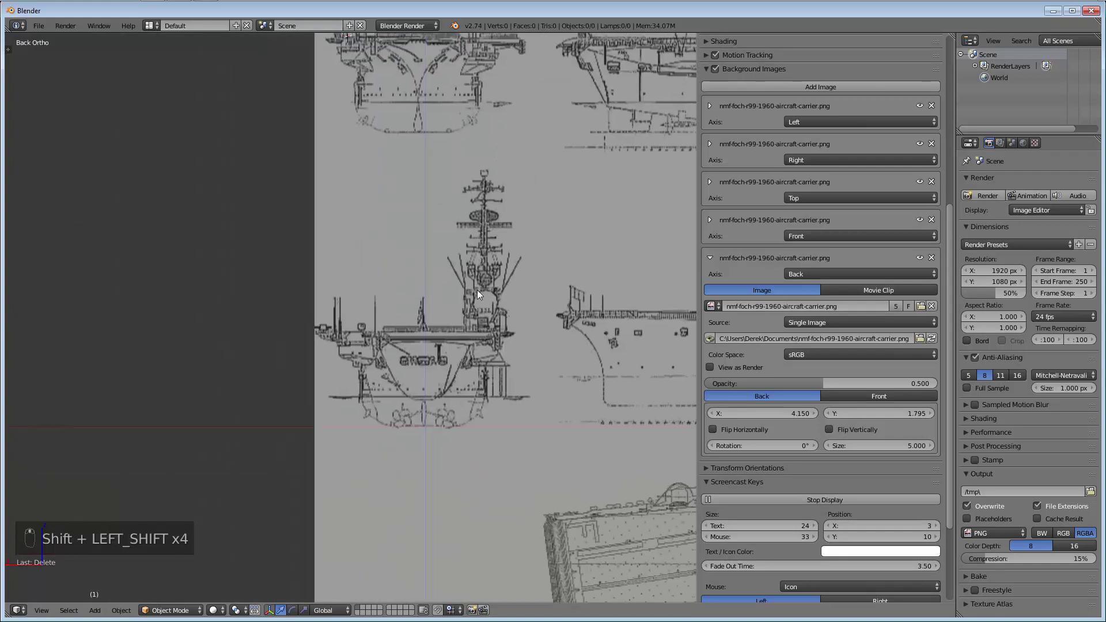
Copy the Front image's X offset of 4.207 into the Back image and check the stern elevation against the vertical axis
middle_click_drag(481, 260, 477, 329, "shift")
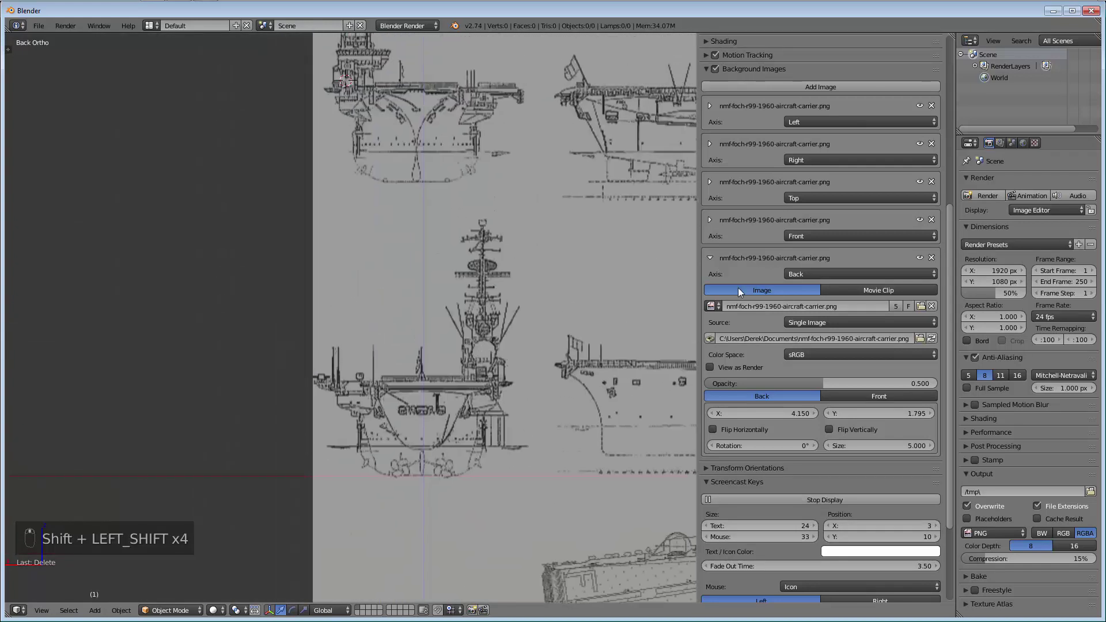
left_click(713, 228)
left_click(767, 375)
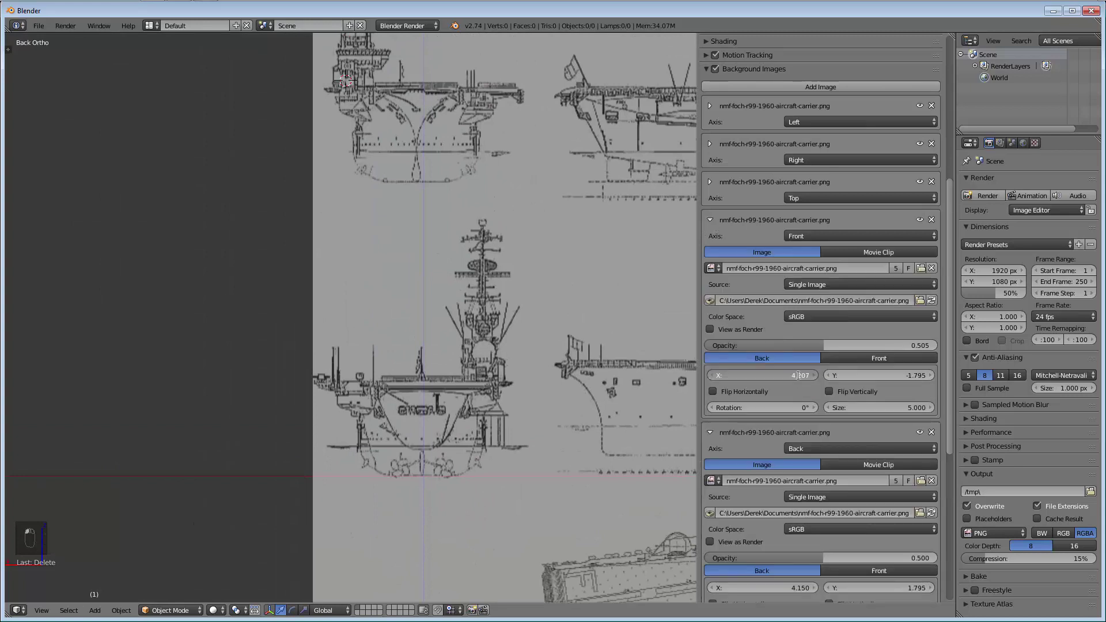
left_click(710, 220)
key("ctrl+v")
left_click(760, 411)
key("Return")
scroll(436, 459, "up", 8)
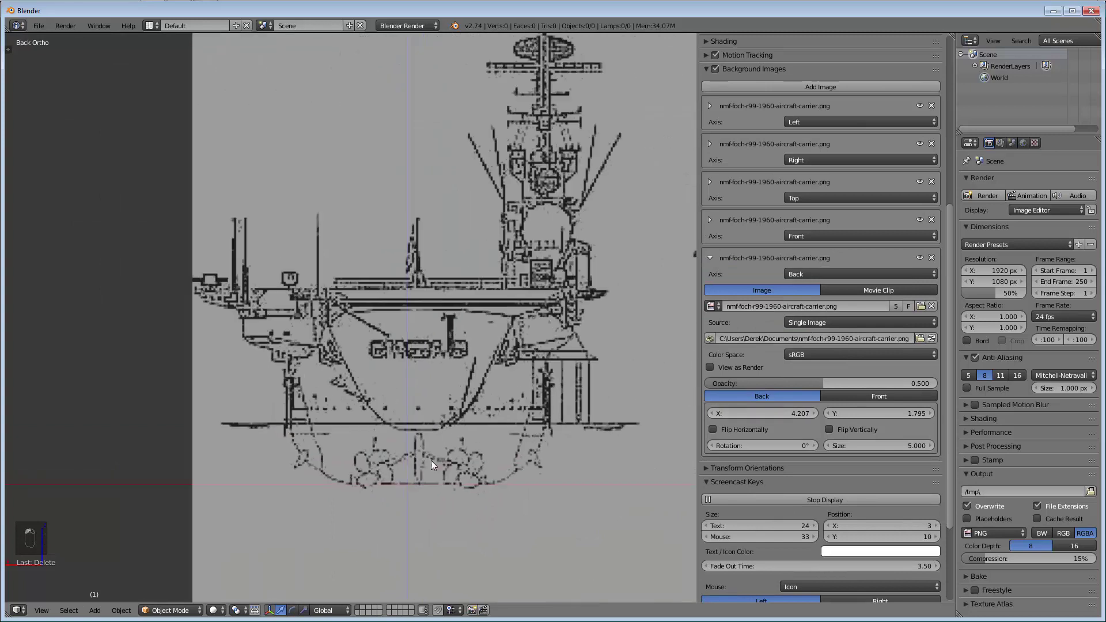
scroll(404, 483, "down", 6)
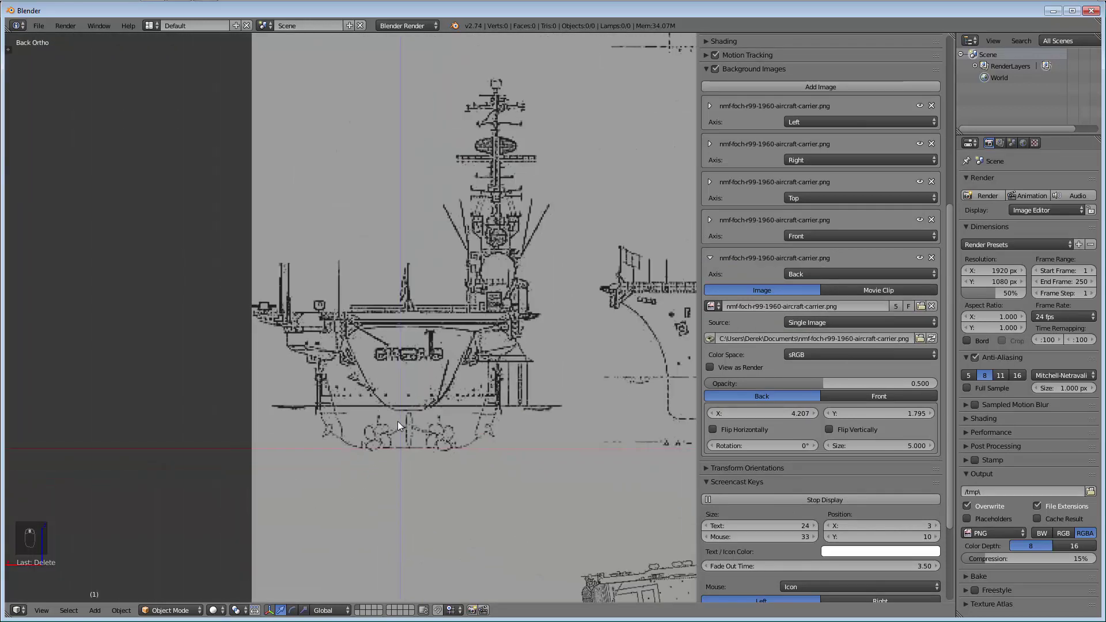
scroll(427, 169, "up", 2)
scroll(404, 164, "down", 4)
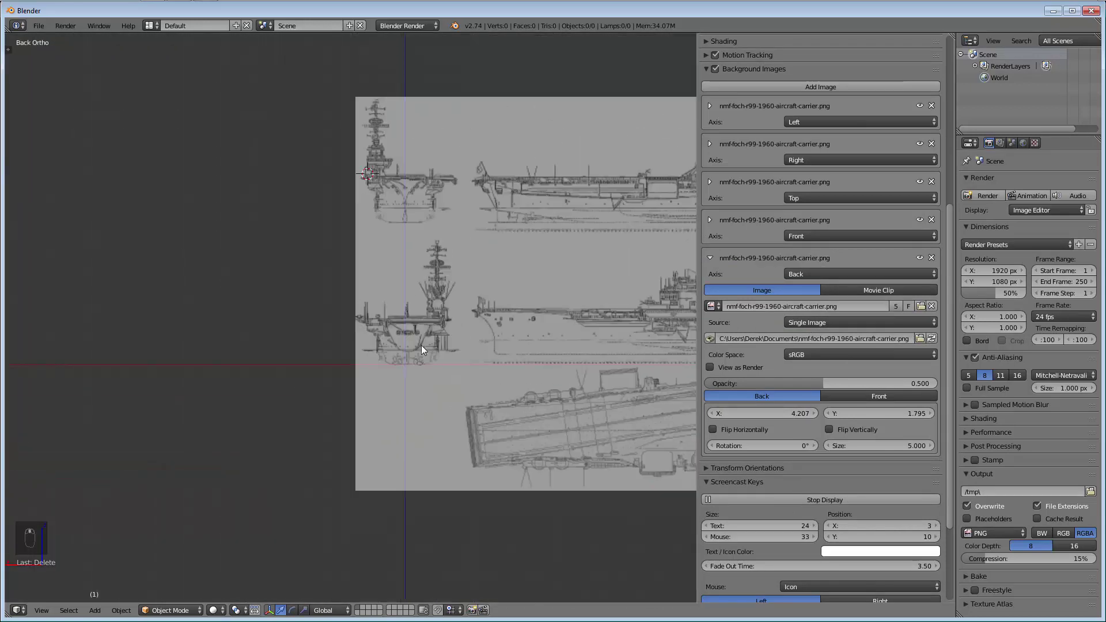
scroll(423, 344, "up", 4)
middle_click_drag(420, 321, 380, 405, "shift")
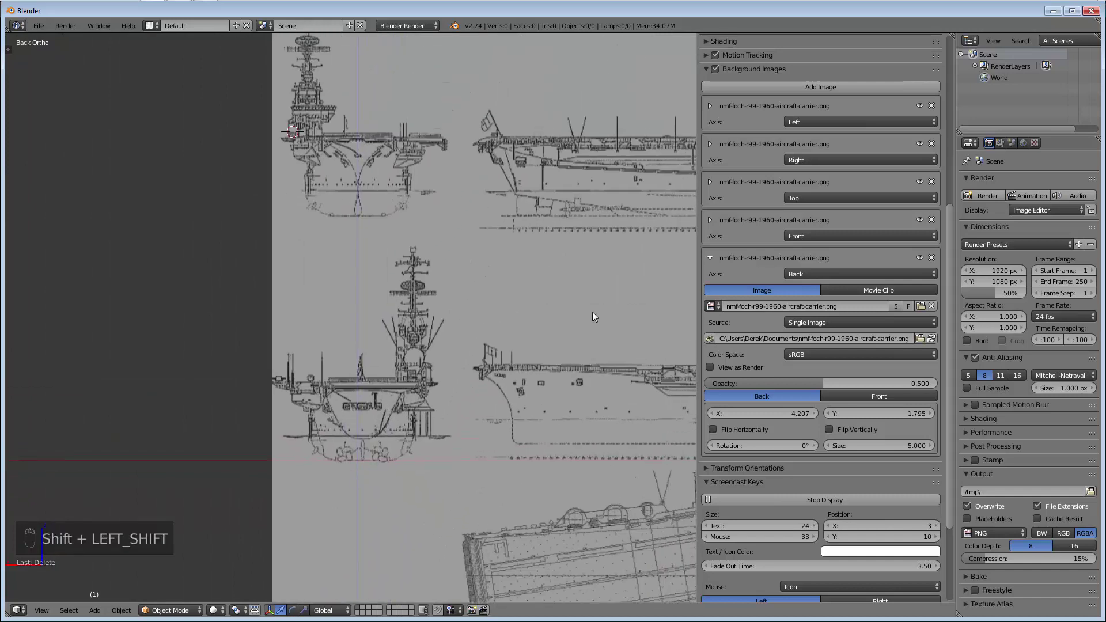
Collapse the Back image's settings and examine the bow and stern elevations beside the side profiles in the right view
left_click(710, 257)
key("shift")
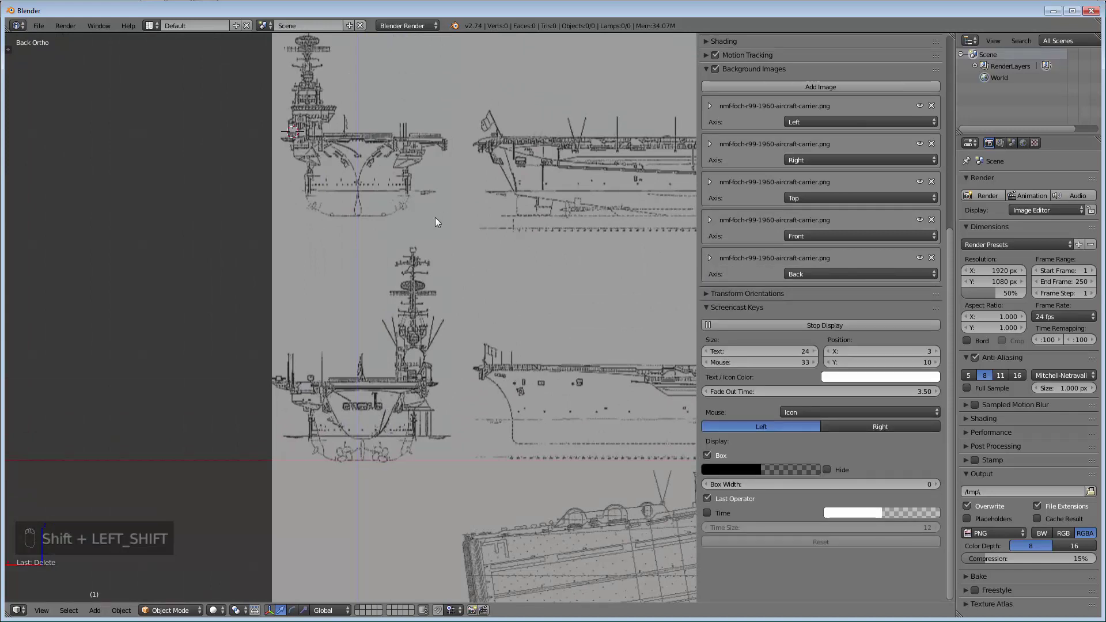
key("KP_1")
key("KP_3")
key("shift")
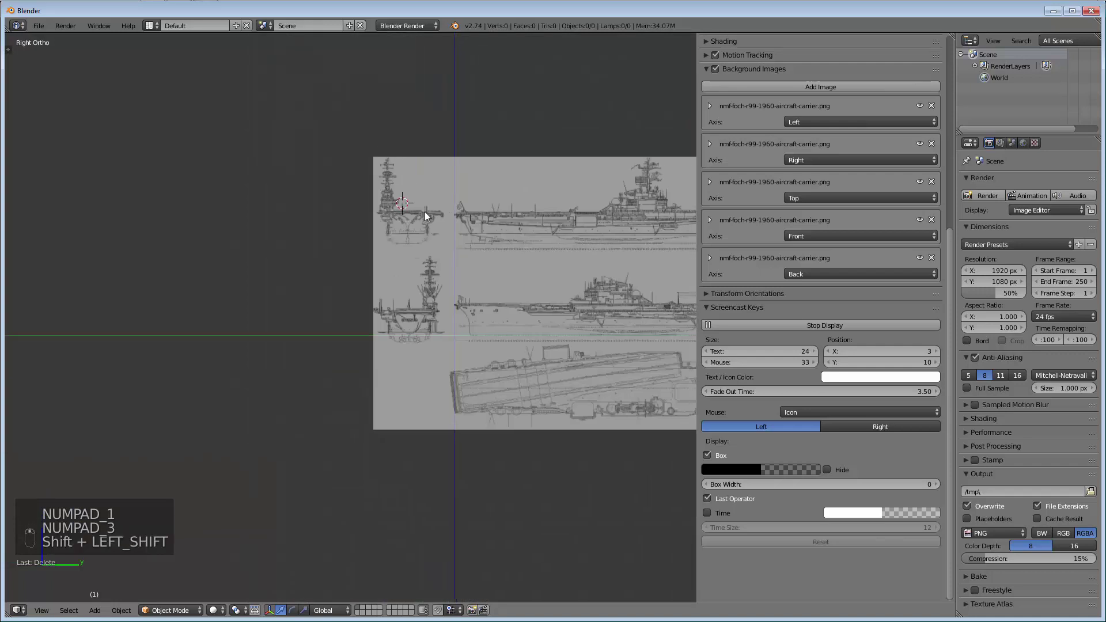
scroll(288, 204, "up", 4)
middle_click_drag(344, 258, 246, 210, "shift")
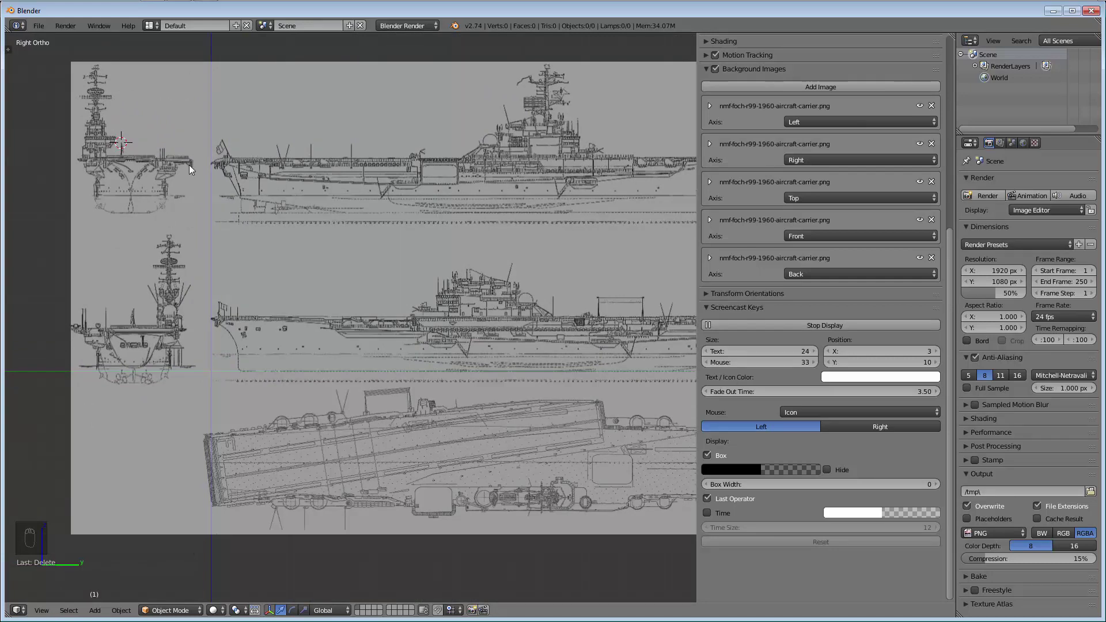
key("shift")
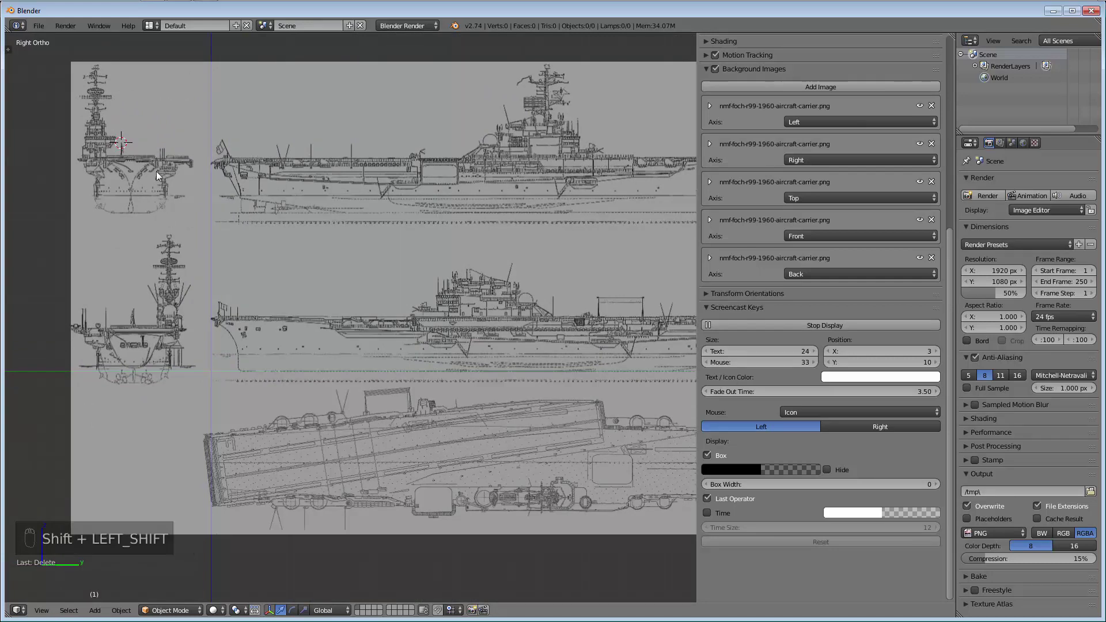
middle_click_drag(193, 197, 305, 216, "shift")
scroll(247, 212, "up", 2)
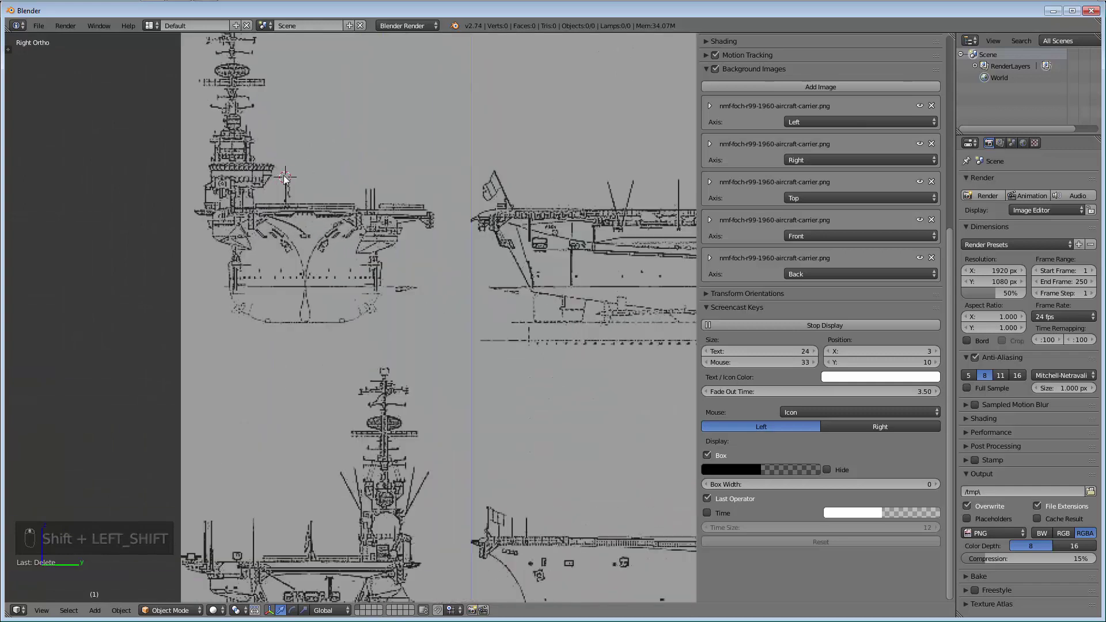
Place the 3D cursor on the tip of the thin mast above the flight deck on the front view's bow elevation
key("KP_1")
key("KP_1")
key("KP_1")
key("KP_1")
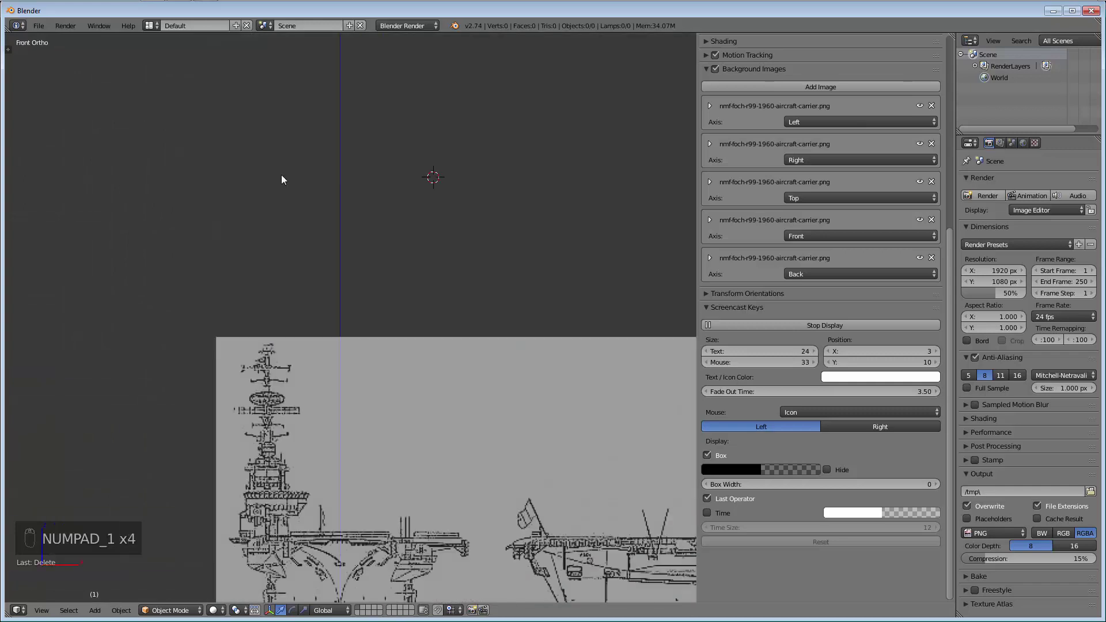
scroll(287, 309, "down", 5, "shift")
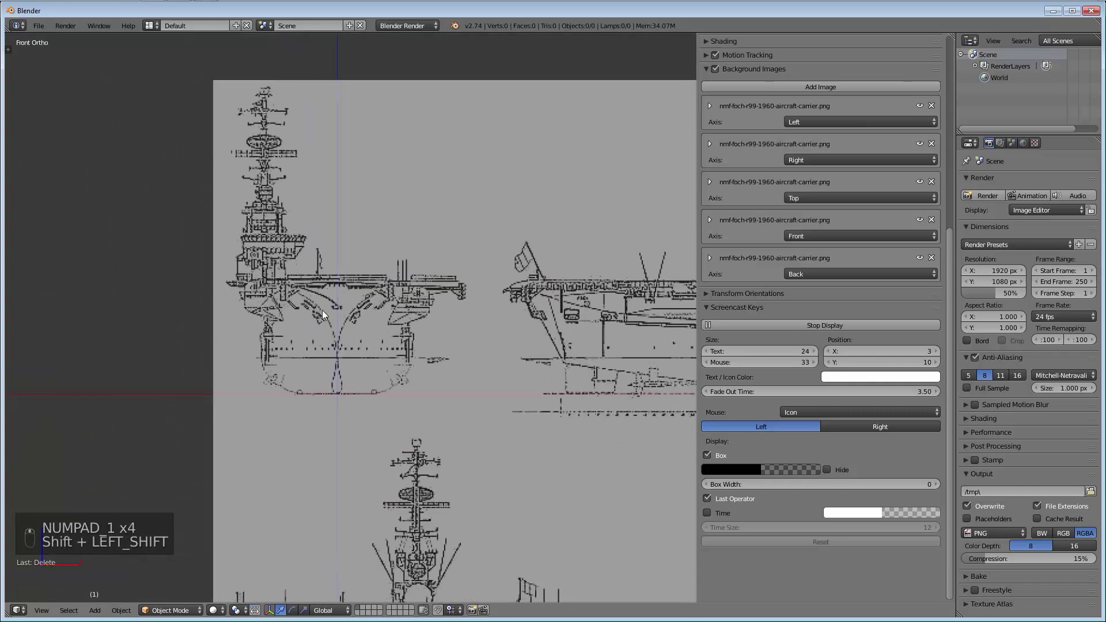
scroll(320, 230, "up", 6)
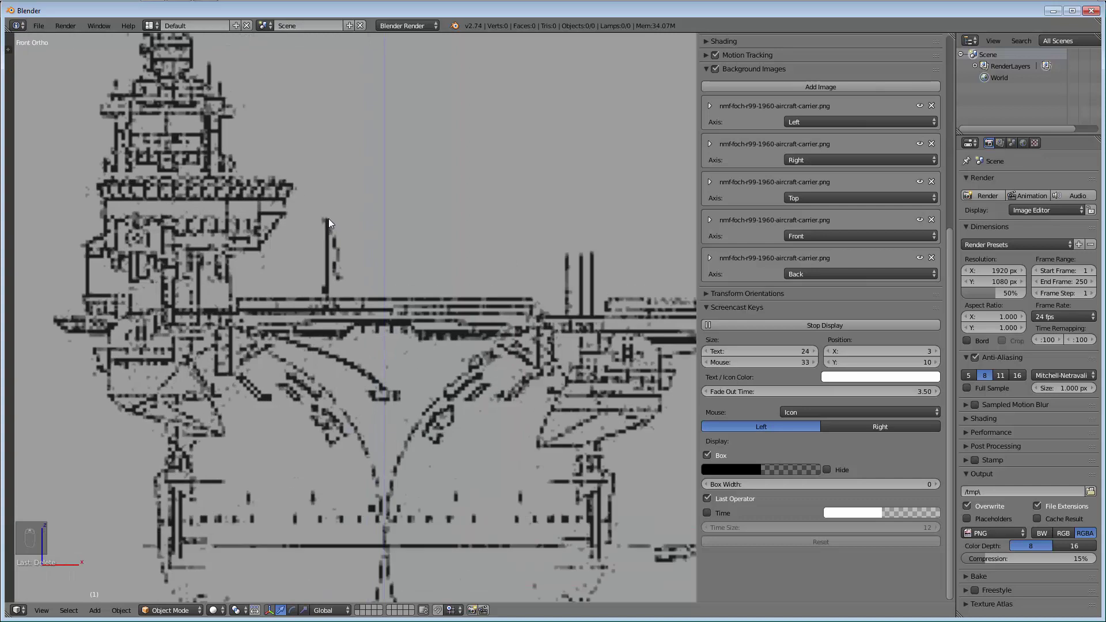
left_click(325, 218)
left_click(324, 217)
Examine the flight deck plan along its length in the top view for a feature matching the marked mast
scroll(348, 294, "down", 5)
middle_click_drag(373, 331, 141, 93, "shift")
key("KP_7")
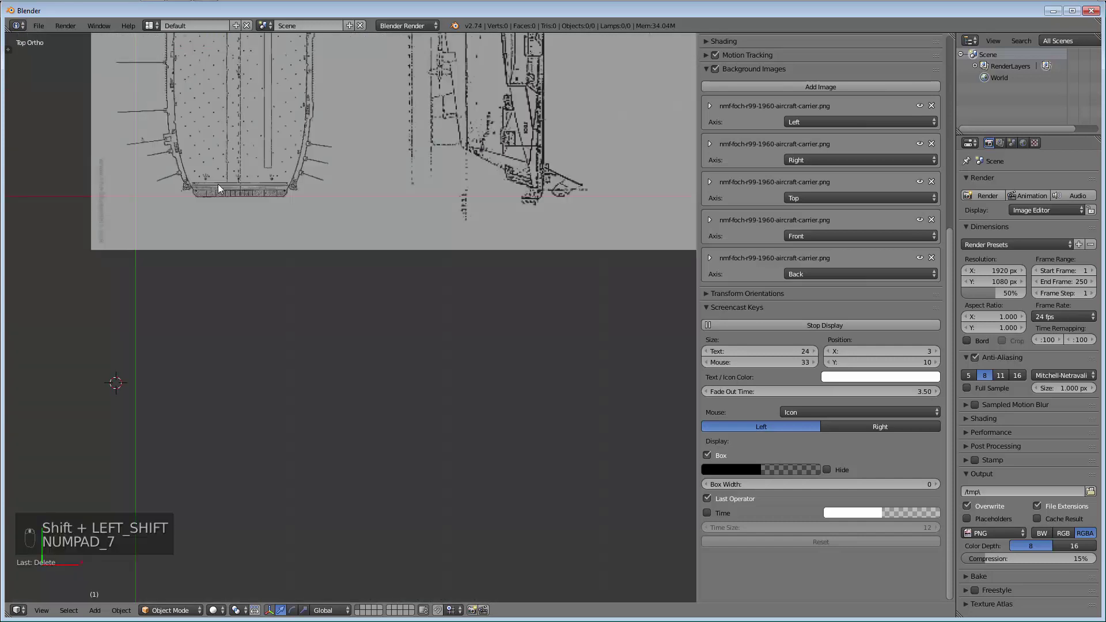
middle_click_drag(277, 237, 387, 494, "shift")
scroll(388, 324, "up", 3)
middle_click_drag(388, 324, 408, 486, "shift")
scroll(412, 486, "up", 8)
scroll(420, 503, "down", 6)
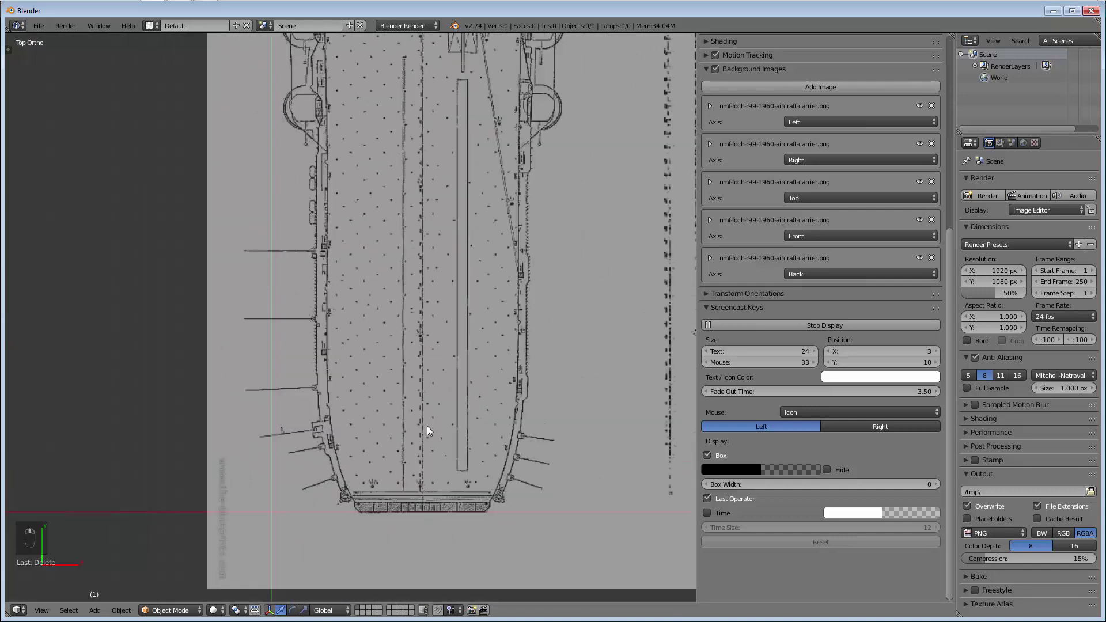
scroll(447, 404, "down", 3)
middle_click_drag(466, 369, 510, 244, "shift")
scroll(510, 244, "up", 3)
middle_click_drag(540, 527, 512, 325, "shift")
scroll(448, 181, "up", 1)
scroll(461, 225, "up", 1)
scroll(478, 402, "down", 3)
scroll(478, 401, "up", 2)
middle_click_drag(477, 402, 426, 129, "shift")
scroll(426, 129, "down", 3)
middle_click_drag(423, 299, 380, 263, "shift")
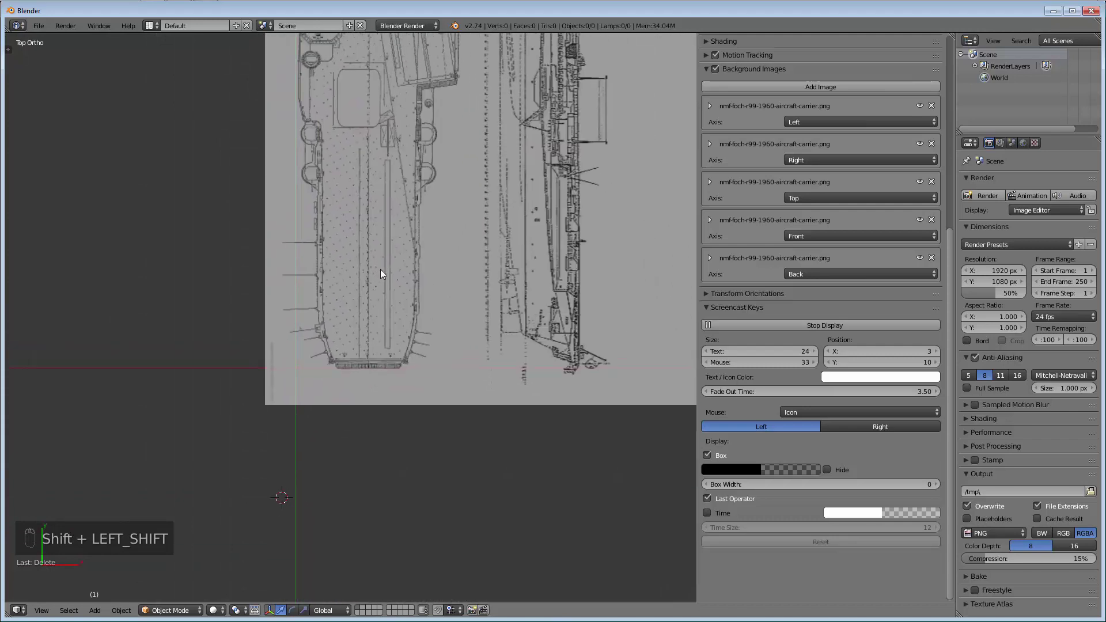
Compare the 3D cursor's position with the blueprint's bow and stern elevations in the front and right views
key("KP_1")
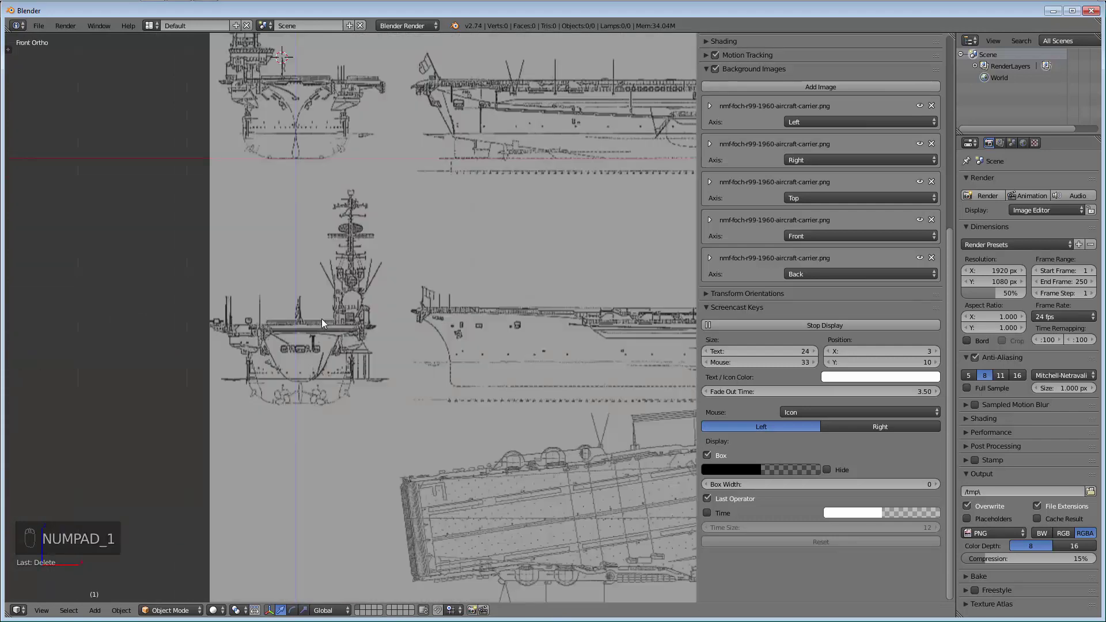
middle_click_drag(321, 295, 316, 267, "shift")
scroll(301, 241, "up", 3)
scroll(326, 222, "up", 3)
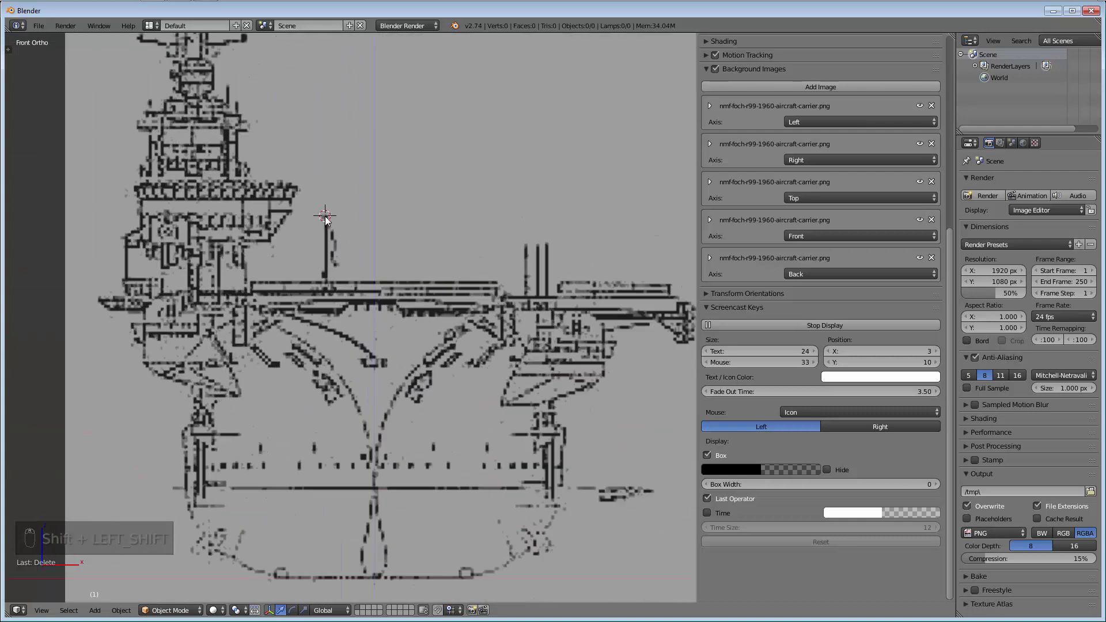
key("KP_3")
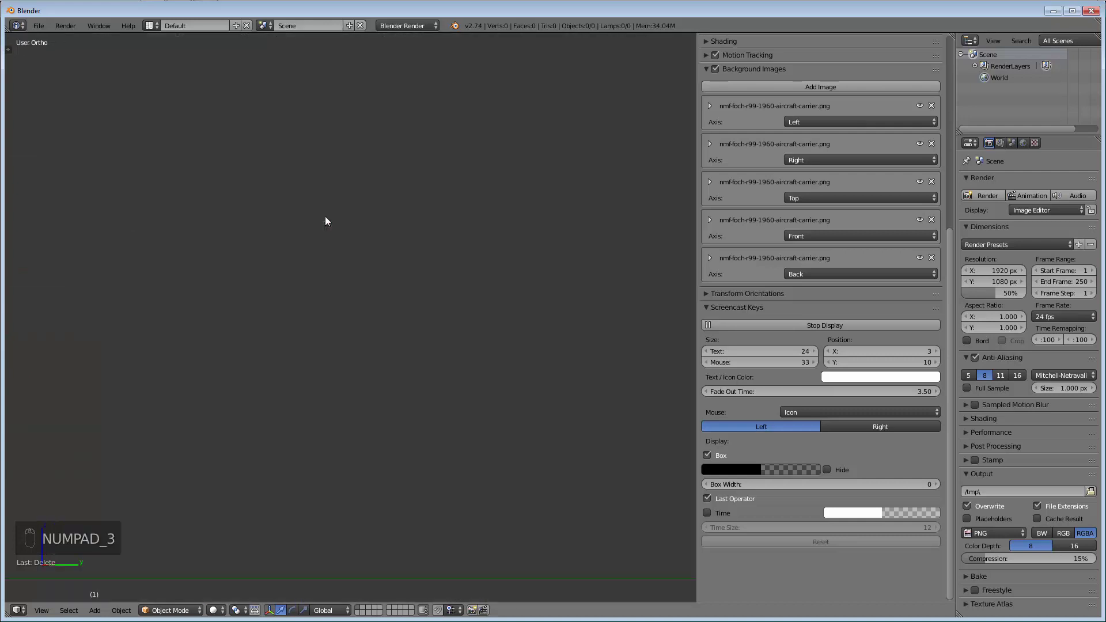
scroll(325, 216, "down", 4)
middle_click_drag(340, 284, 278, 285, "shift")
scroll(192, 270, "up", 5)
scroll(191, 271, "up", 2)
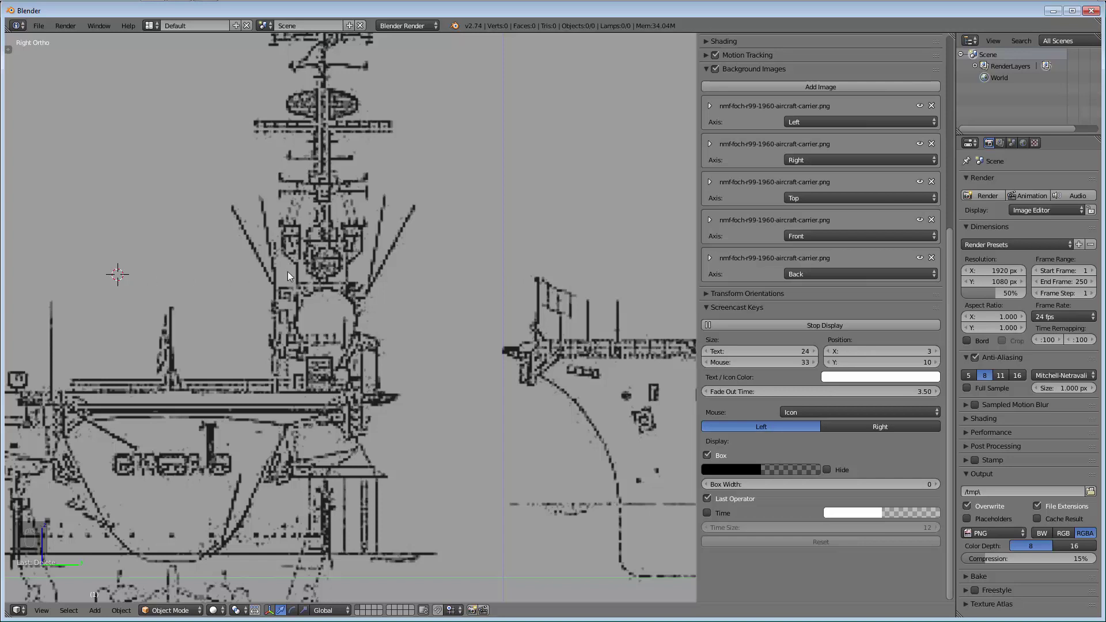
scroll(537, 271, "down", 6)
middle_click_drag(474, 308, 371, 320, "shift")
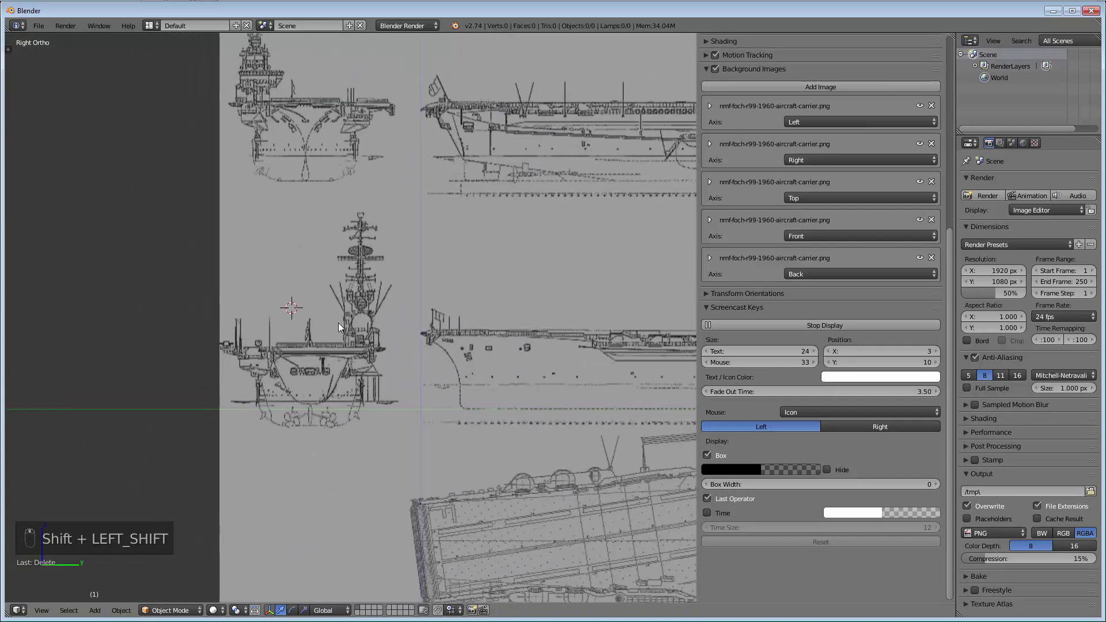
scroll(310, 311, "up", 3)
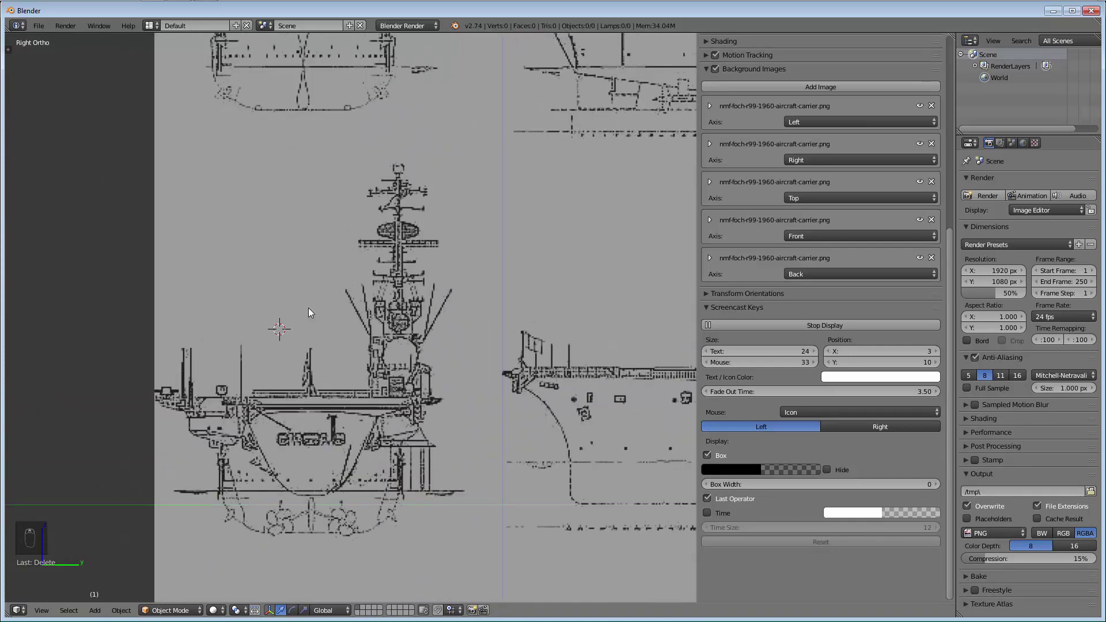
Expand the Back image's settings and compare the stern elevation's central mast with the 3D cursor in the back and front views
key("ctrl+KP_1")
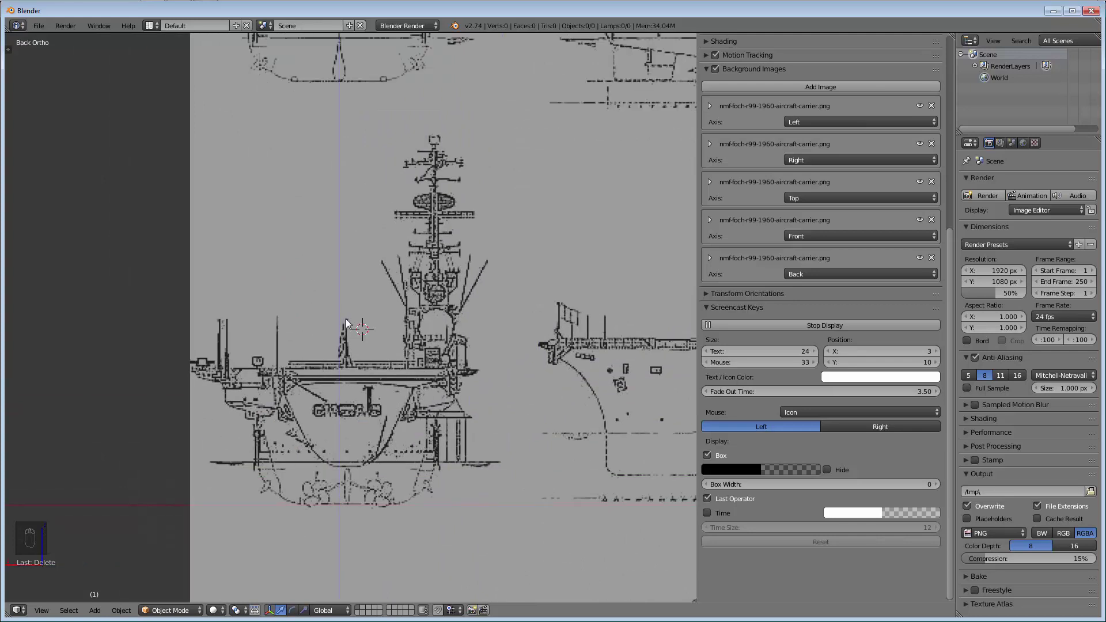
scroll(347, 323, "down", 3)
scroll(347, 323, "up", 6)
scroll(350, 281, "down", 3, "shift")
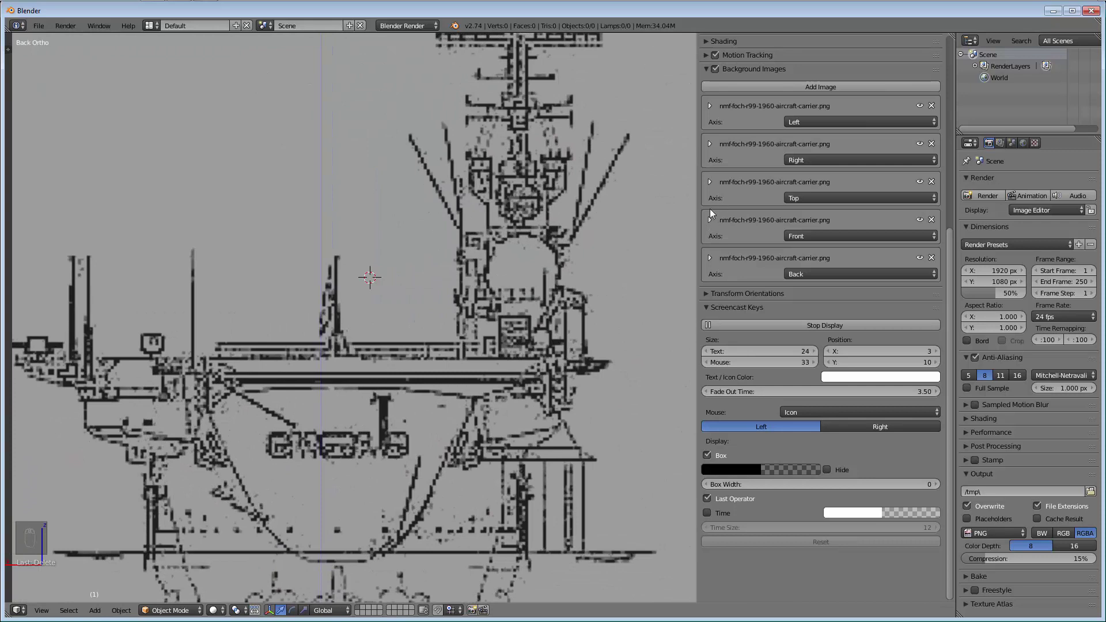
scroll(312, 559, "down", 3, "shift")
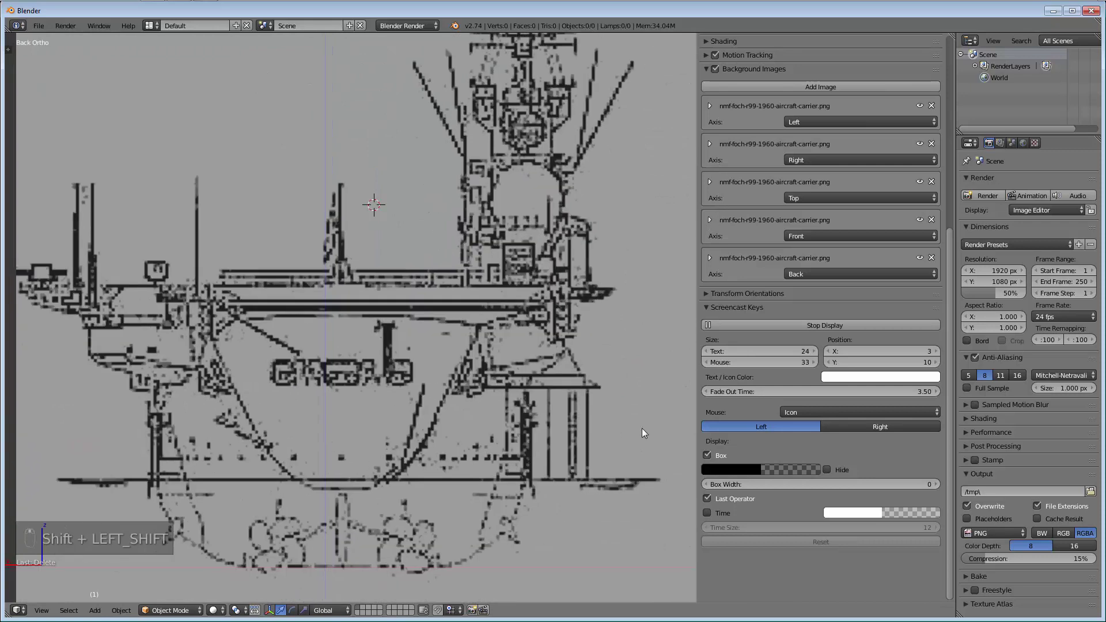
left_click(709, 258)
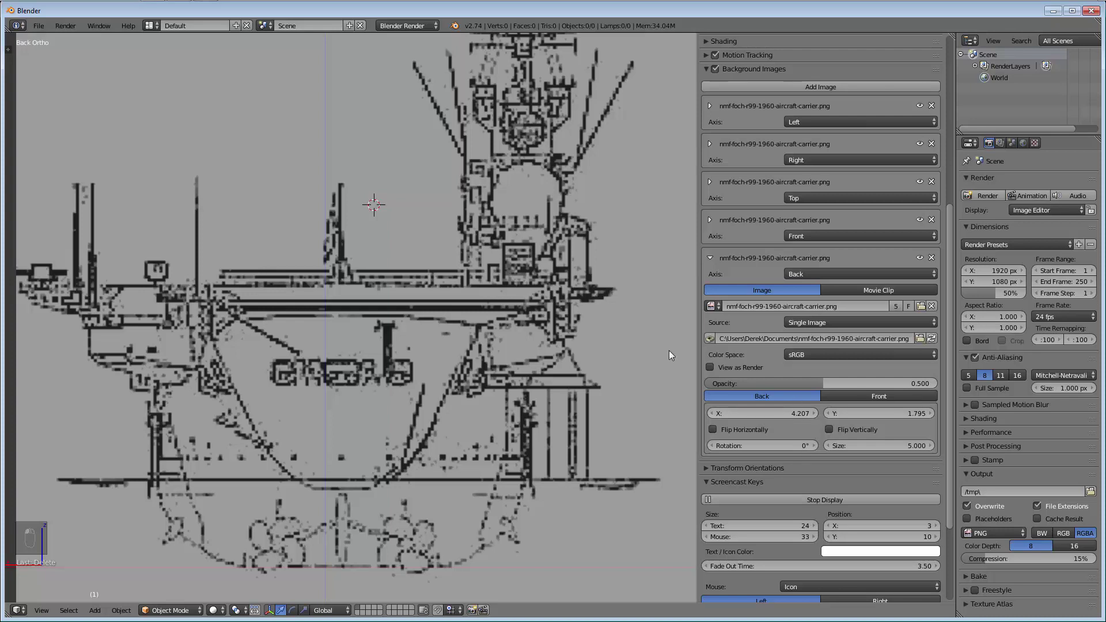
scroll(380, 205, "down", 5)
scroll(377, 210, "up", 4)
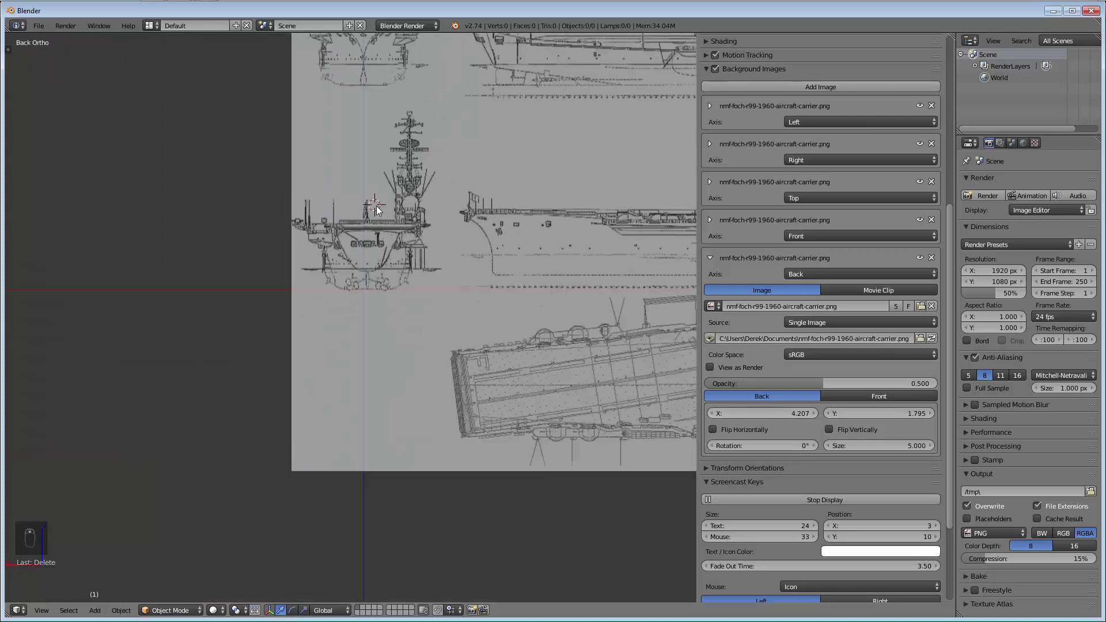
scroll(377, 210, "up", 2)
key("ctrl+KP_1")
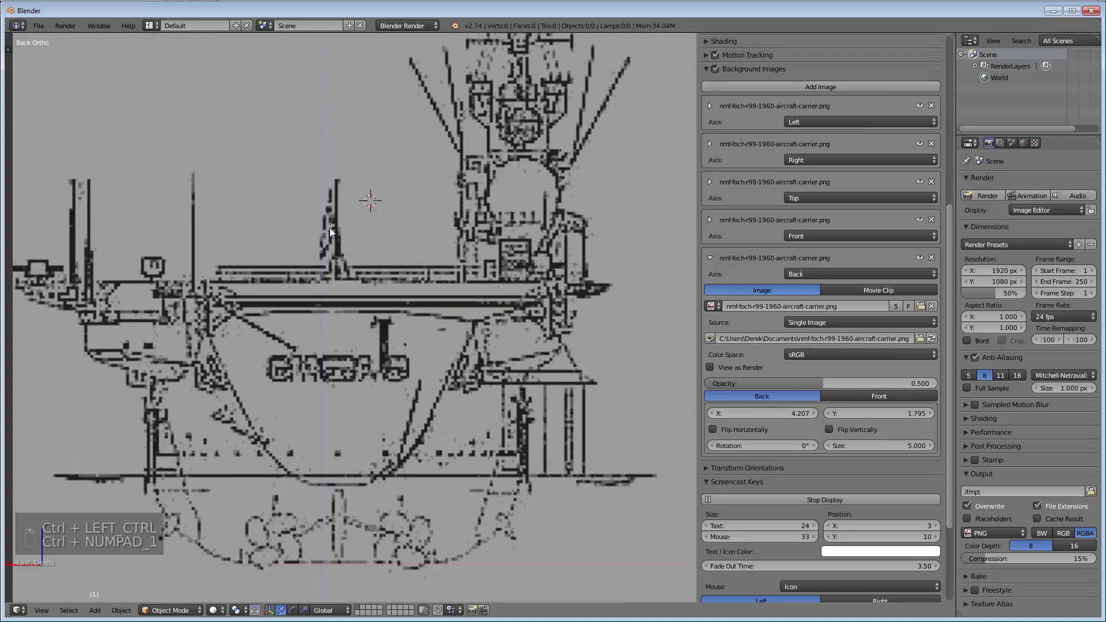
key("KP_1")
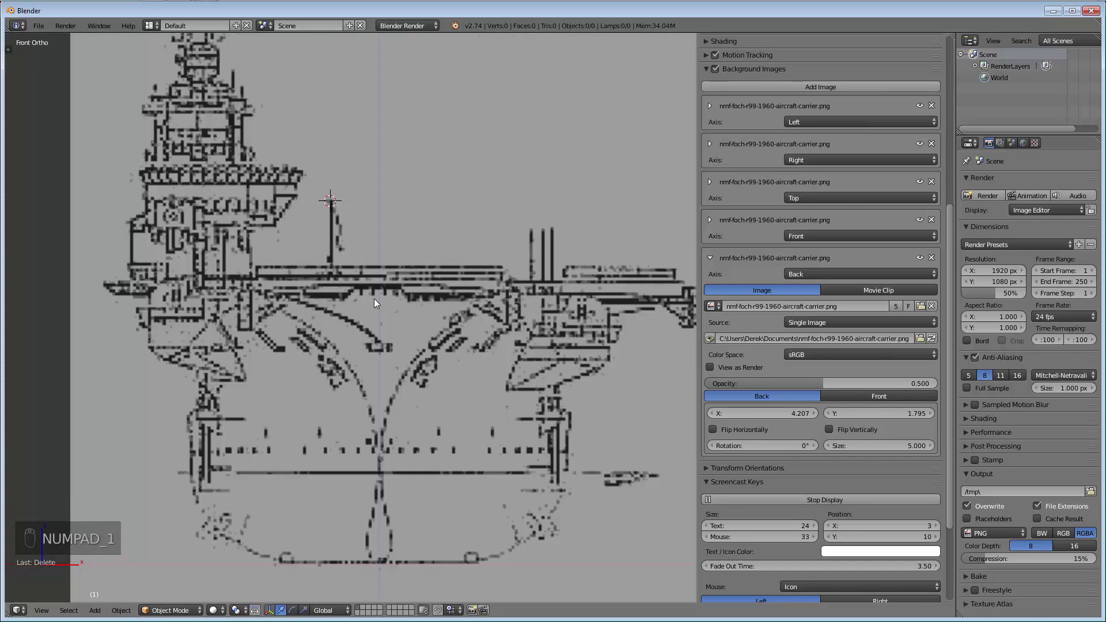
key("ctrl+KP_1")
middle_click_drag(326, 236, 294, 272, "shift")
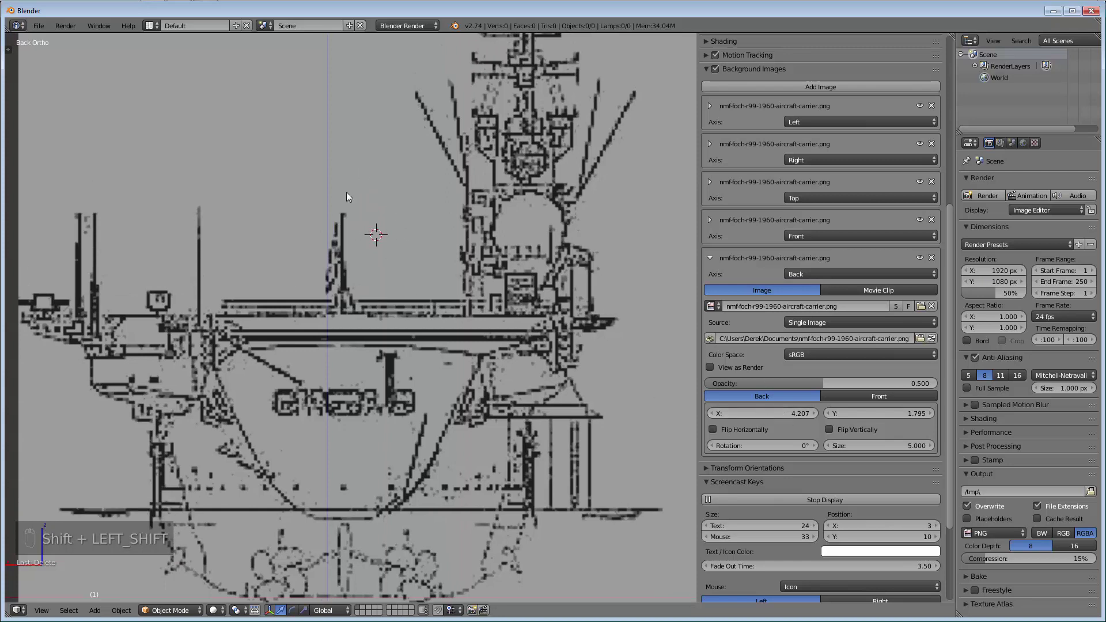
Set the Back image's X offset to 4.3, refine it to 4.295, and raise its Y offset to 1.895
left_click(813, 412)
left_click(804, 414)
type("4.3")
key("Return")
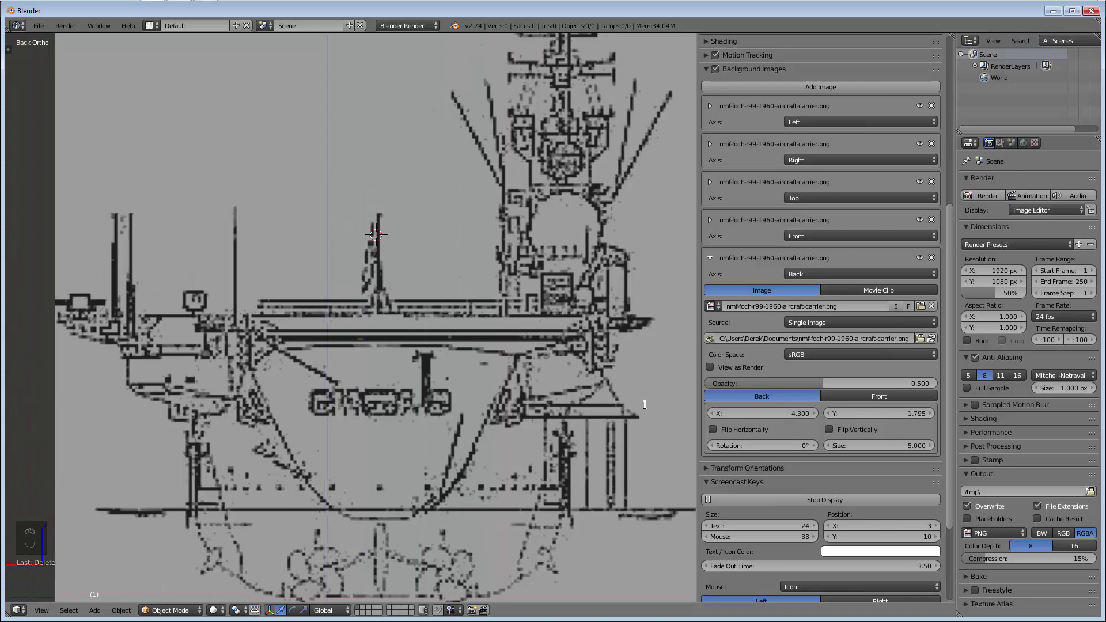
left_click(768, 413)
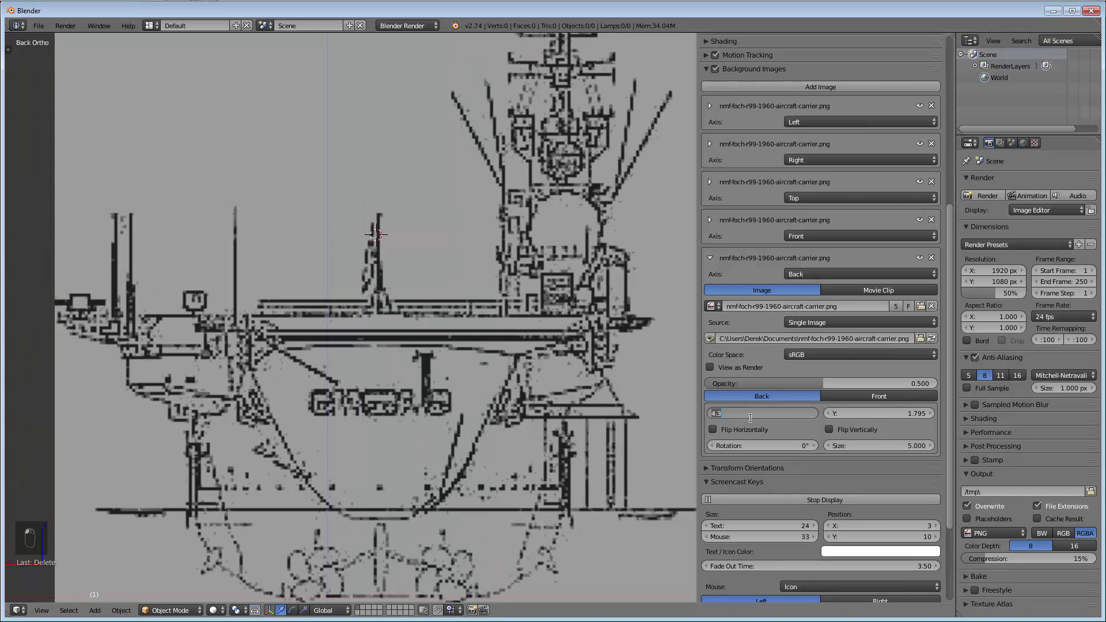
type("4.295")
key("Return")
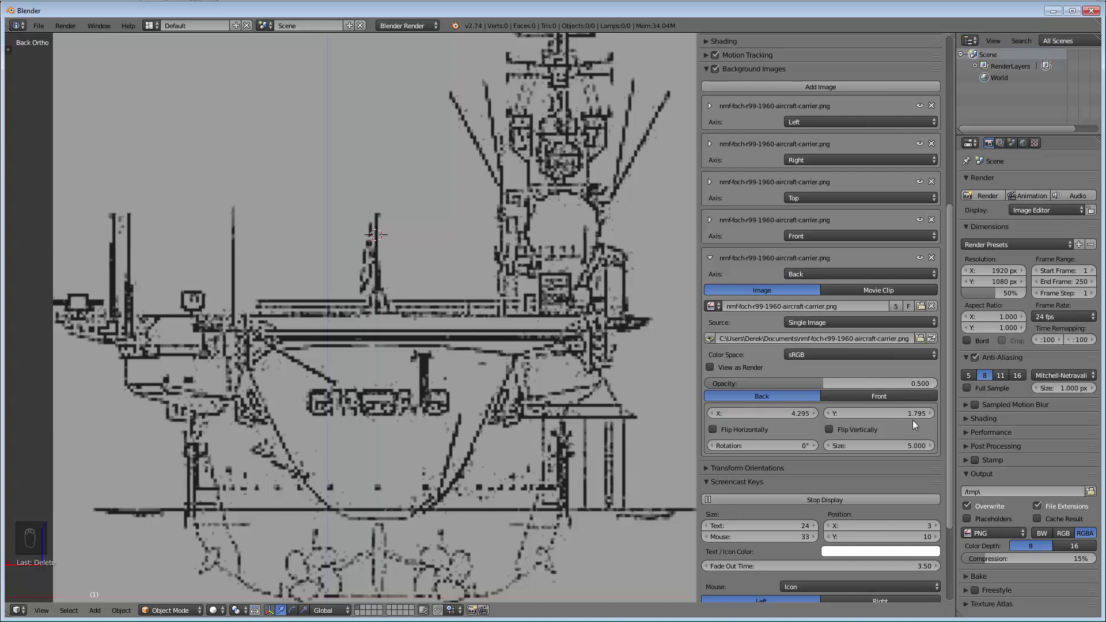
left_click(929, 414)
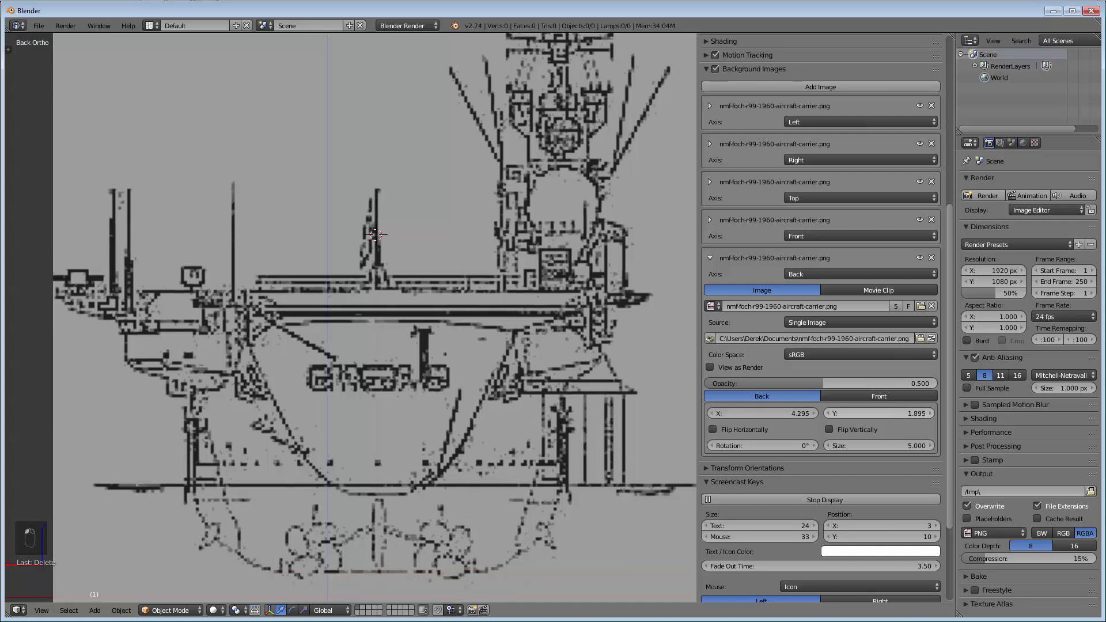
Lower the Back image's Y offset to 1.69, refine it to 1.7, and finish at 1.7125
left_click(826, 413)
left_click(826, 413)
left_click(877, 418)
type("1.69")
key("Return")
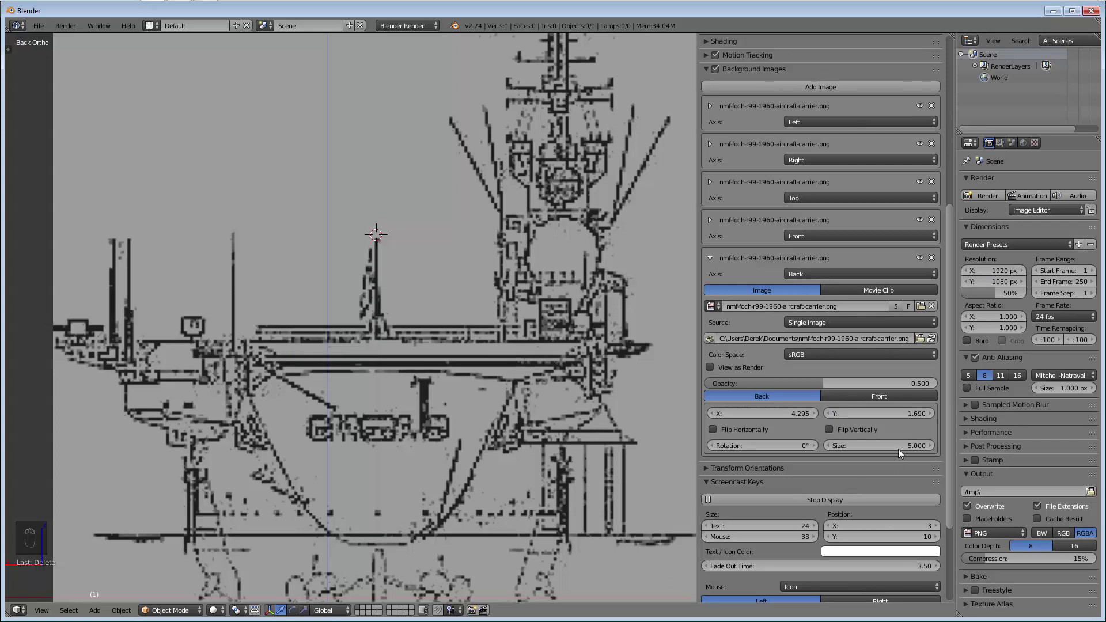
left_click(855, 413)
type("1.7")
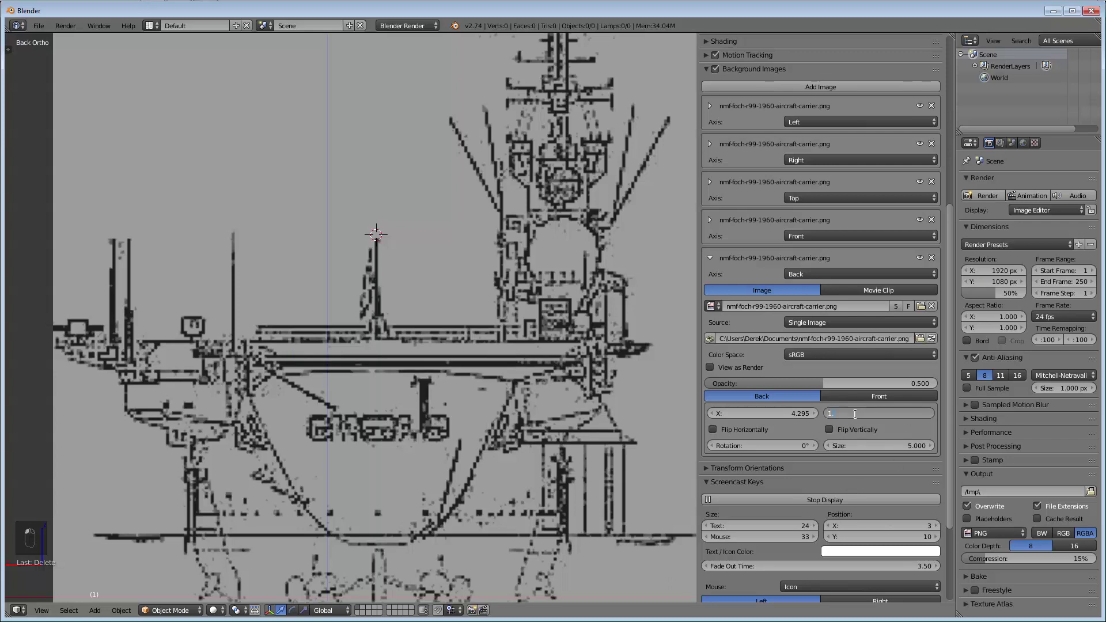
key("Return")
left_click(856, 414)
type("125")
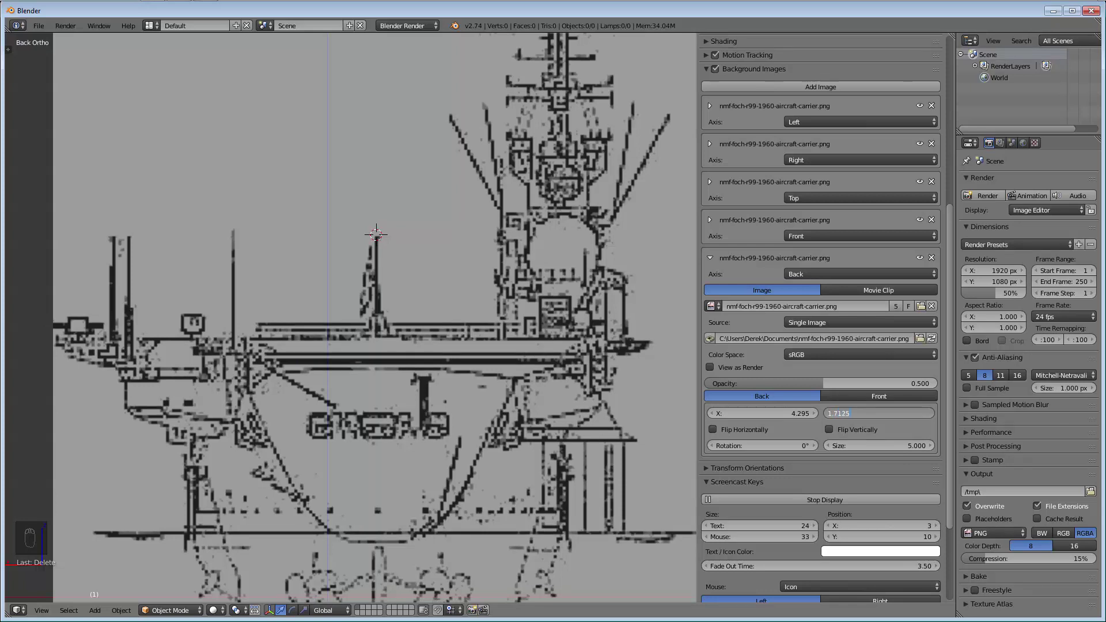
key("Return")
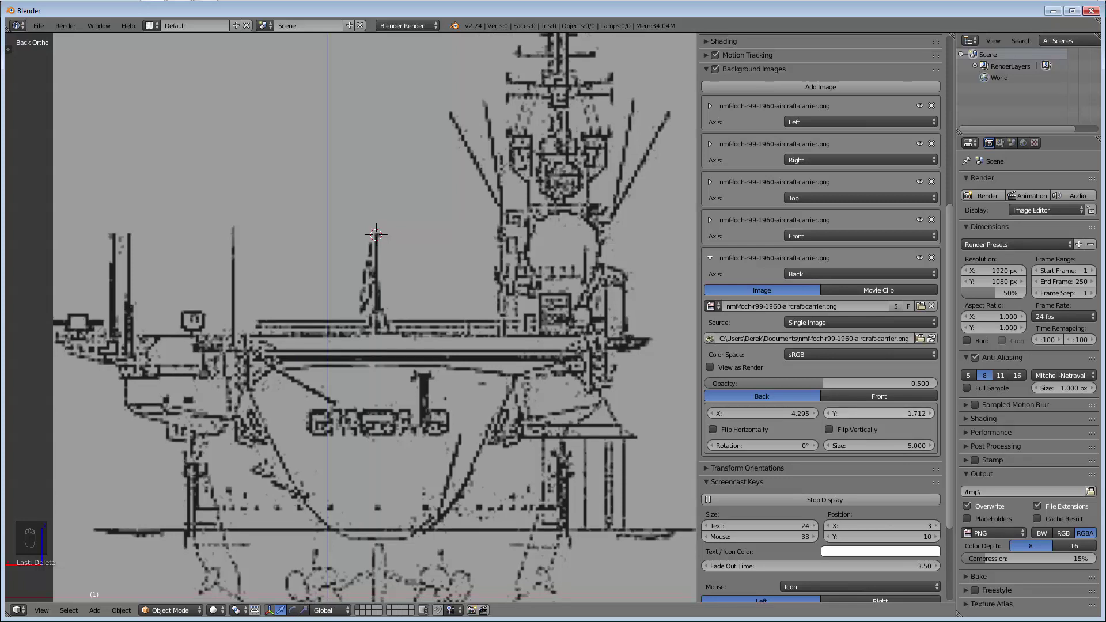
Compare the blueprint elevations with the 3D cursor in the back and front views, and inspect the side elevations
scroll(519, 334, "down", 6)
key("shift")
middle_click_drag(458, 313, 345, 416, "shift")
key("shift")
key("shift")
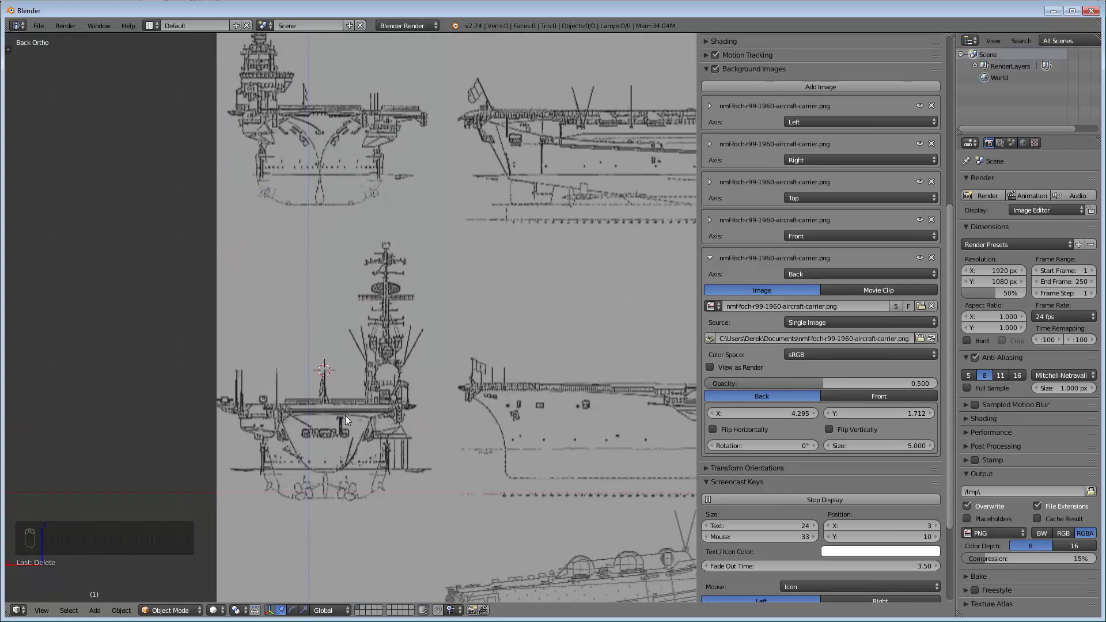
key("ctrl+KP_1")
key("KP_1")
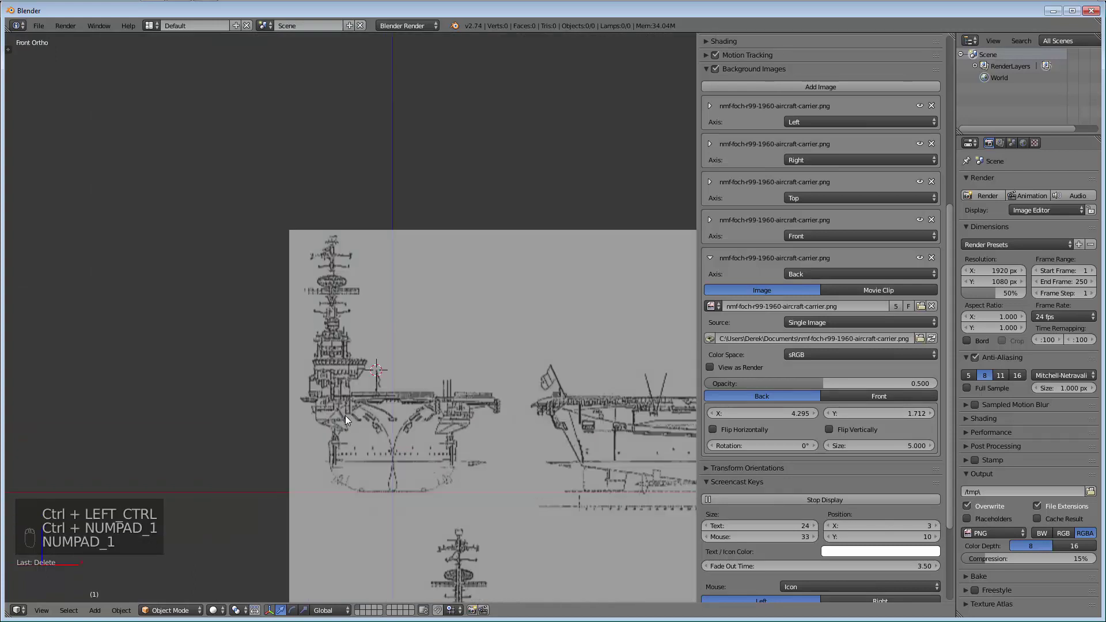
middle_click_drag(398, 450, 626, 131, "shift")
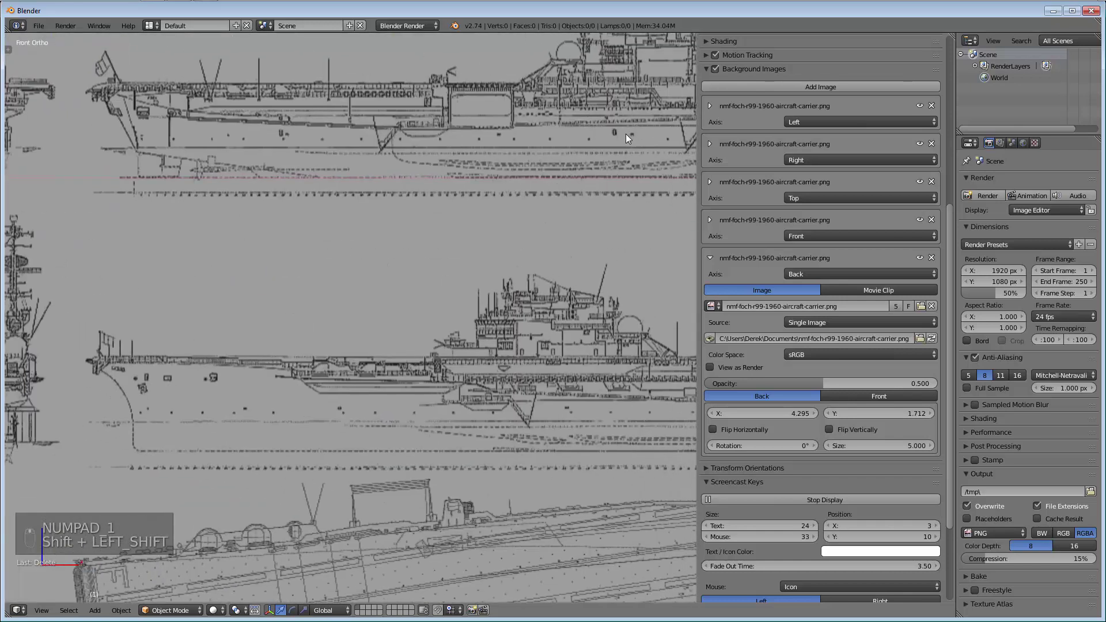
Compare the masts in the ship's two end elevations on the front-view blueprint
scroll(632, 155, "down", 3)
middle_click_drag(605, 182, 449, 315, "shift")
scroll(312, 307, "up", 3)
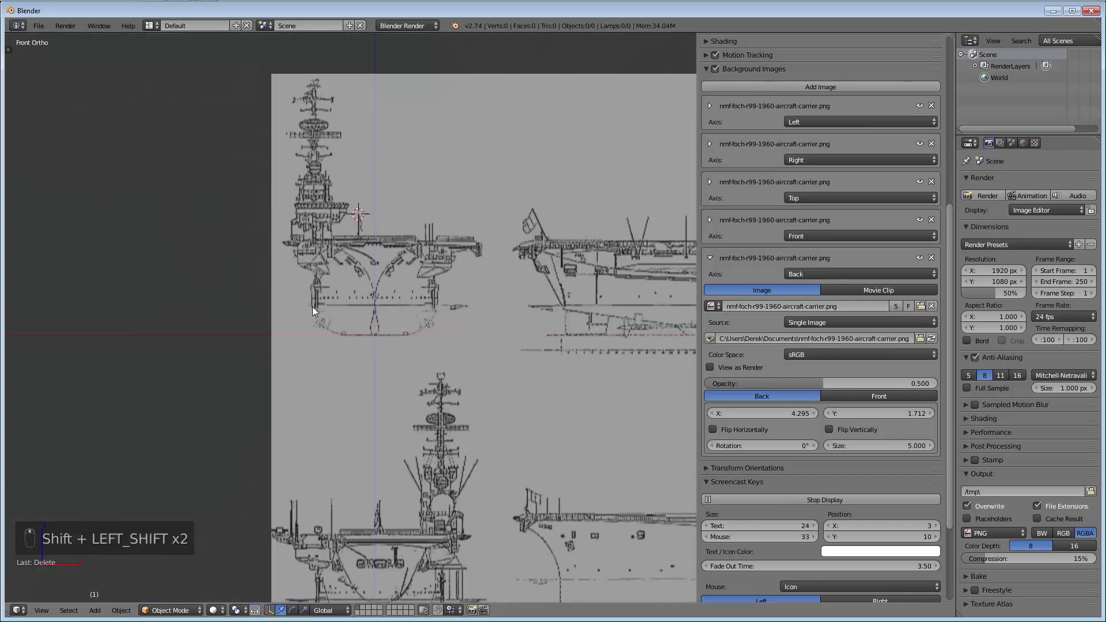
middle_click_drag(476, 367, 368, 153, "shift")
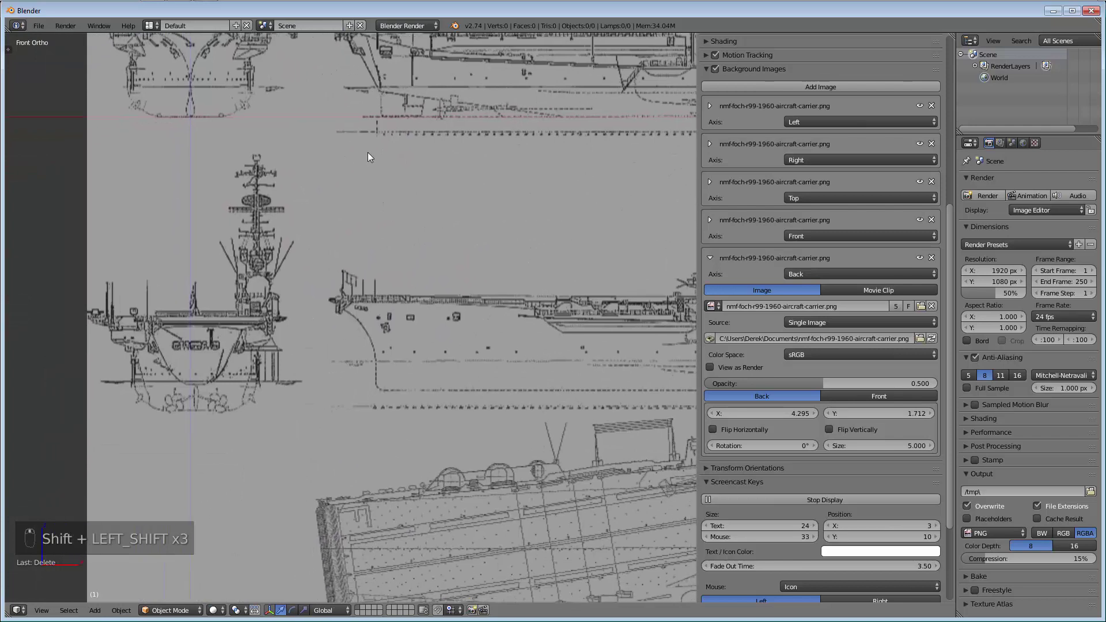
middle_click_drag(267, 139, 457, 350, "shift")
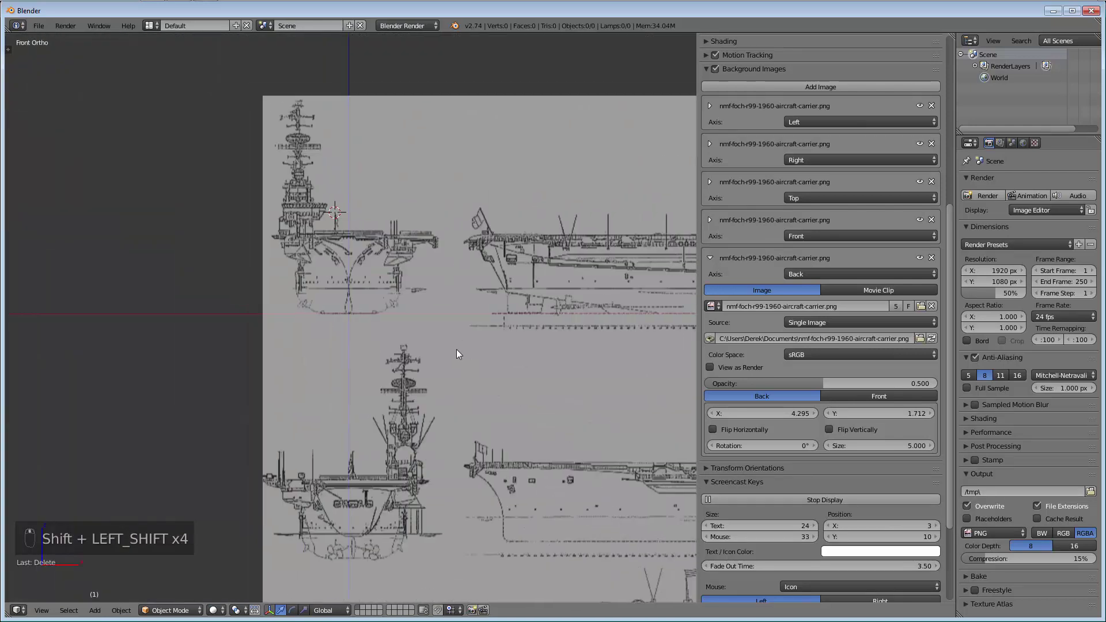
scroll(430, 423, "up", 3)
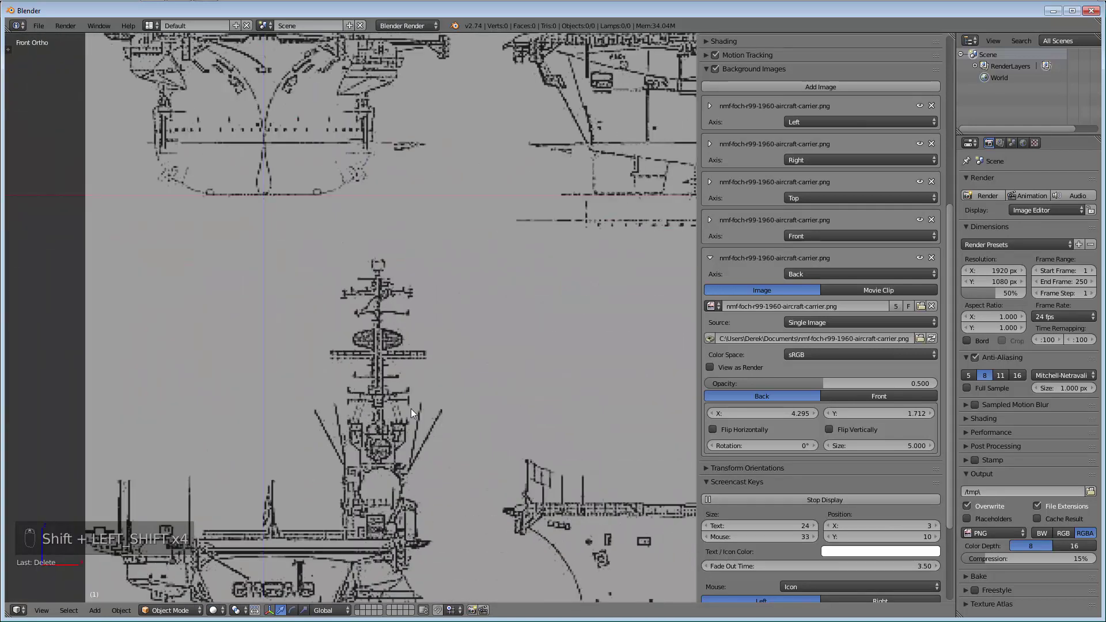
scroll(422, 411, "down", 1)
middle_click_drag(421, 410, 462, 447, "shift")
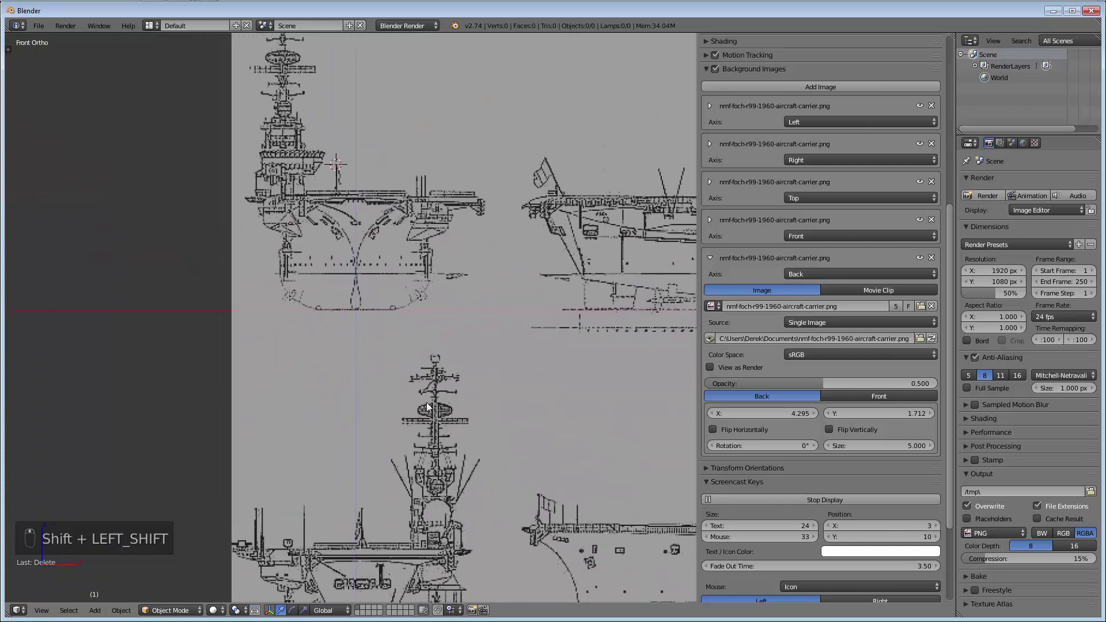
middle_click_drag(289, 83, 301, 145, "shift")
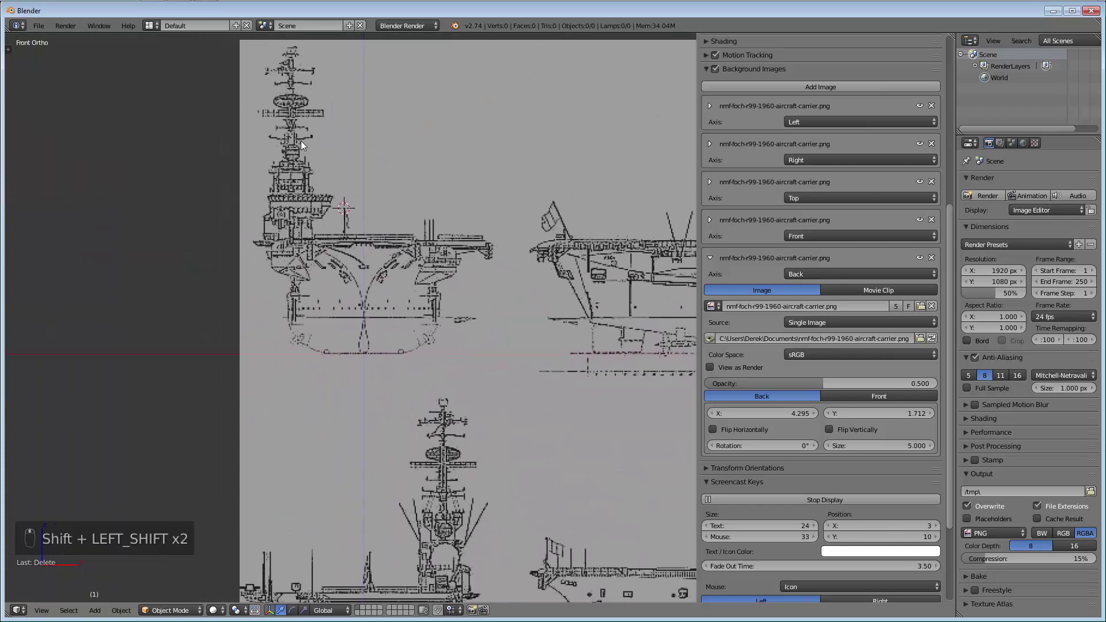
Examine the island superstructure in both side elevations of the front-view blueprint
scroll(519, 421, "down", 4)
middle_click_drag(559, 449, 625, 215, "shift")
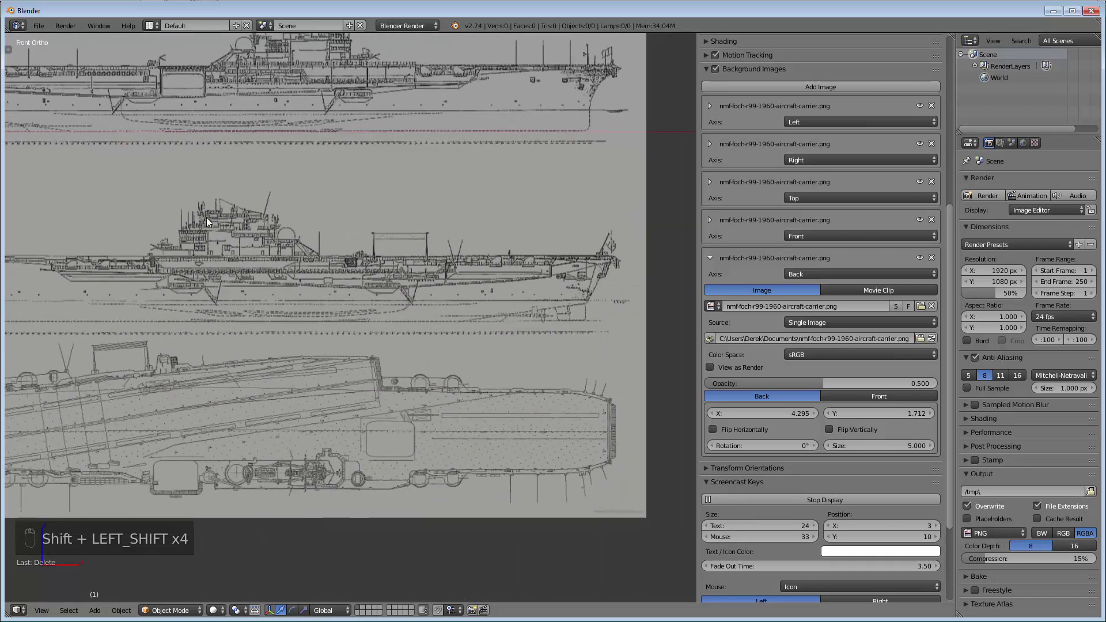
scroll(250, 233, "up", 5)
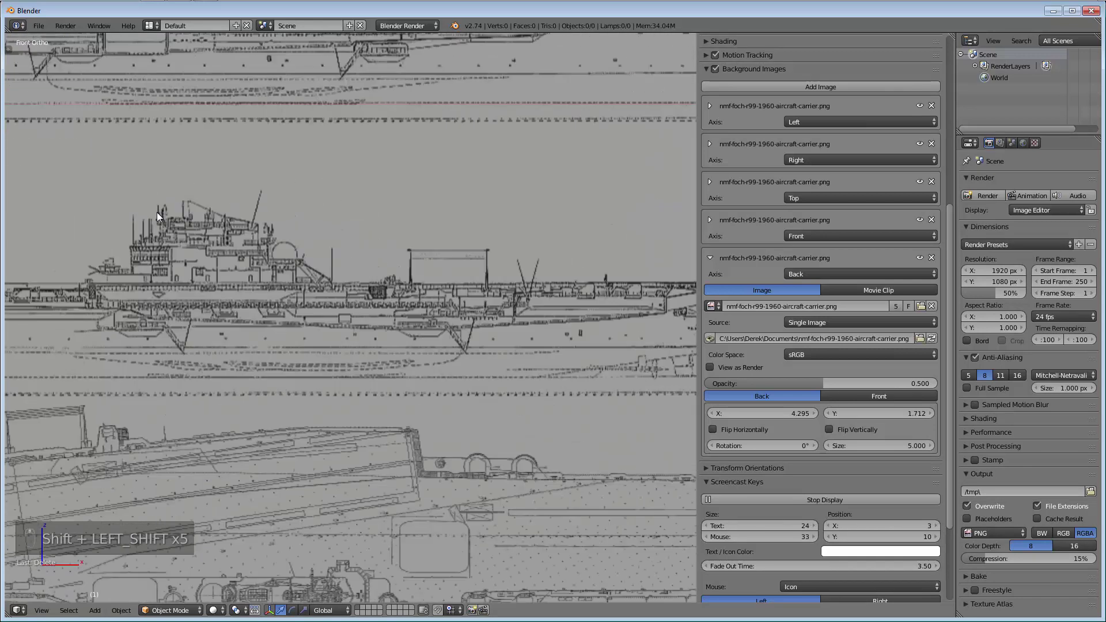
scroll(264, 247, "down", 6)
middle_click_drag(408, 288, 440, 342, "shift")
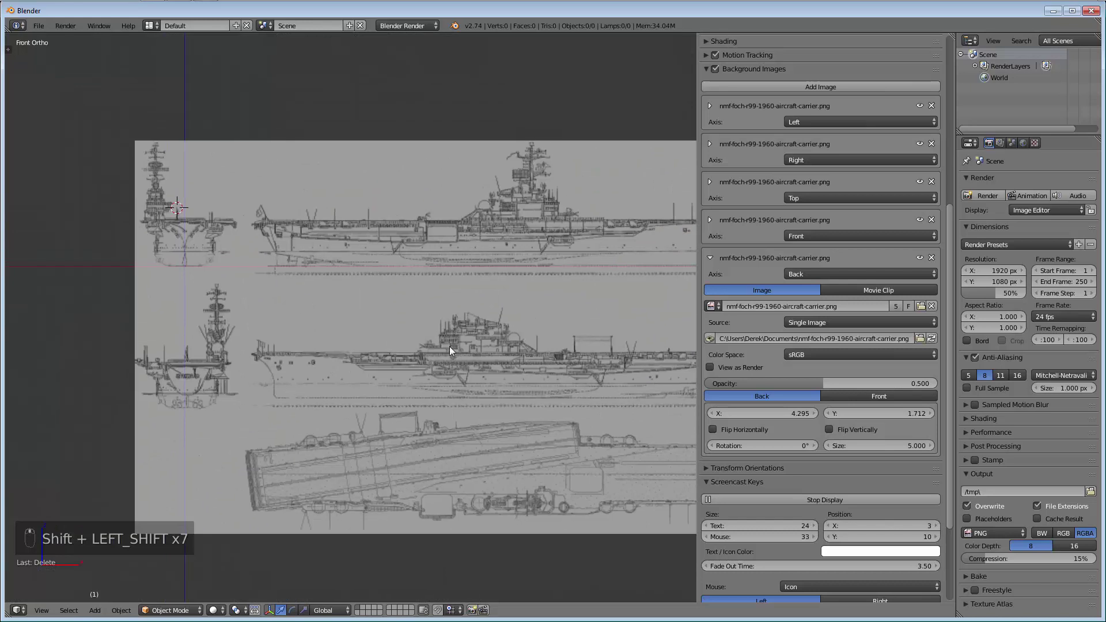
scroll(440, 341, "up", 4)
scroll(474, 263, "down", 3)
middle_click_drag(456, 260, 485, 321, "shift")
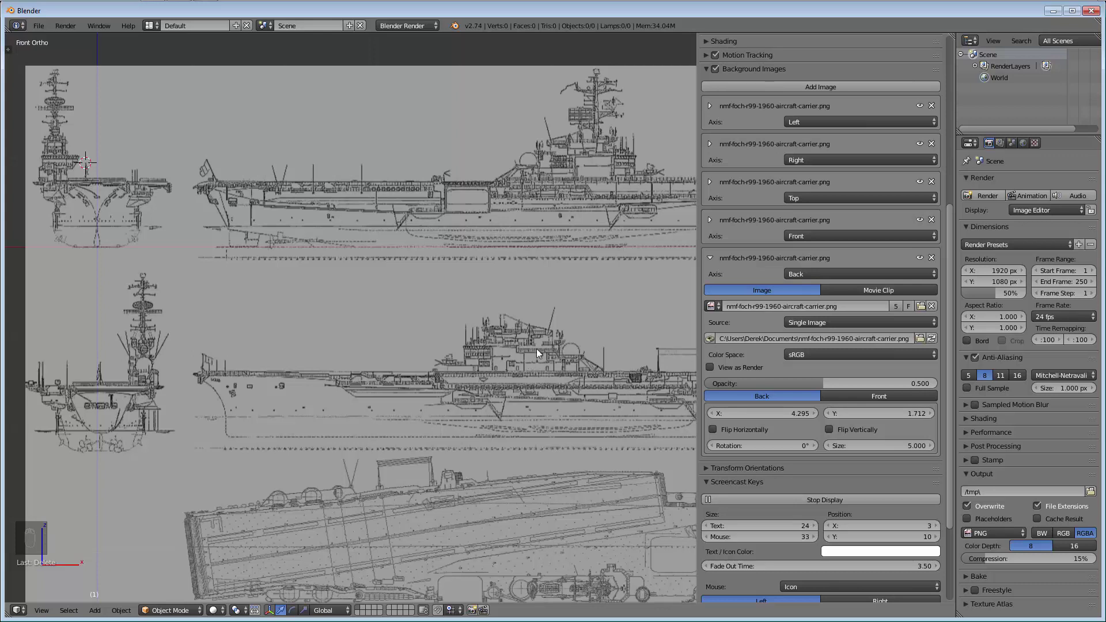
scroll(549, 328, "up", 1)
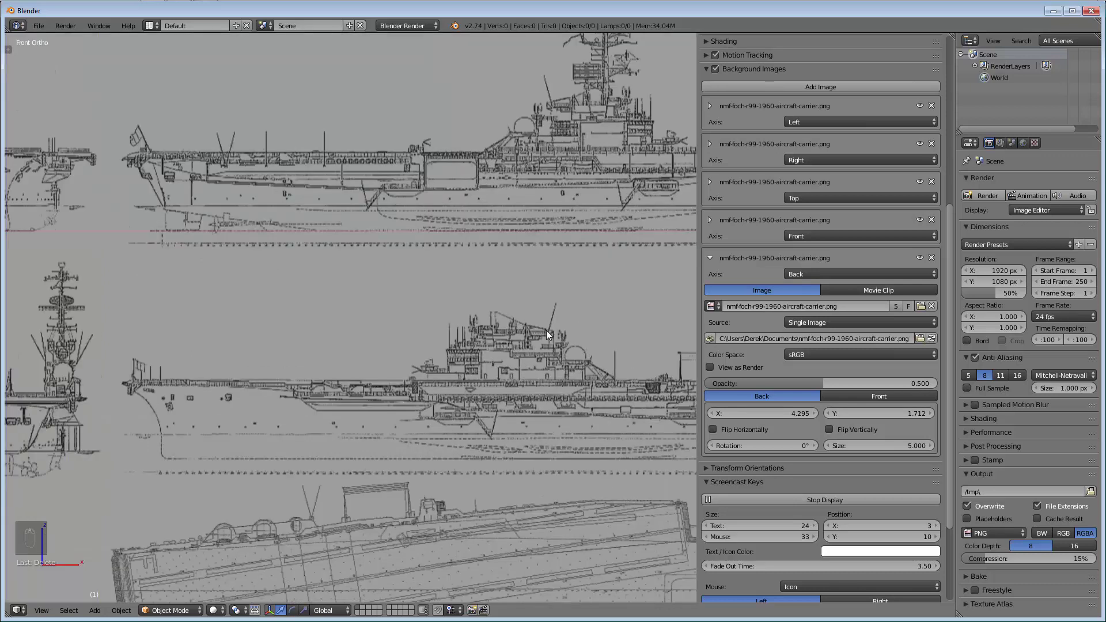
Compare the masts in the end elevations with the island in the lower side elevation
key("shift")
key("shift")
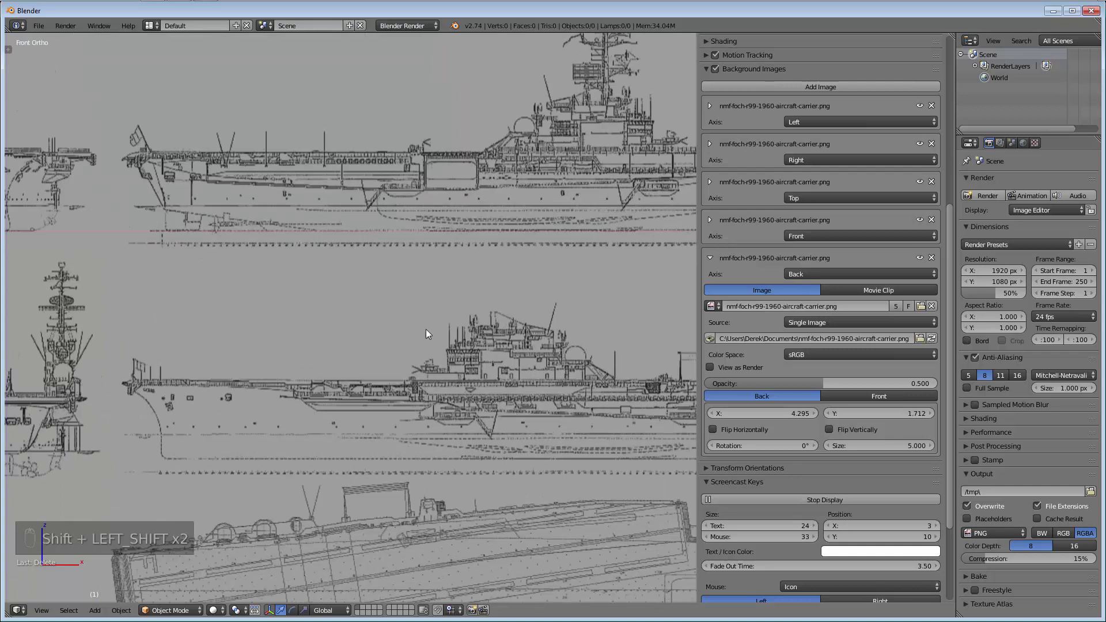
middle_click_drag(391, 340, 566, 314, "shift")
scroll(566, 315, "up", 2)
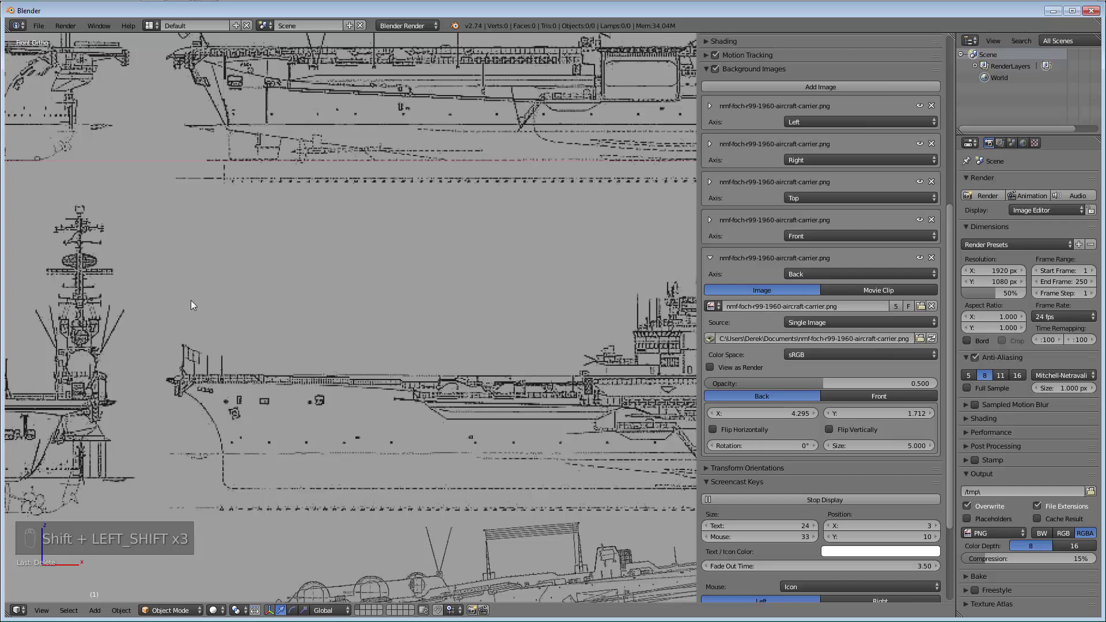
key("shift")
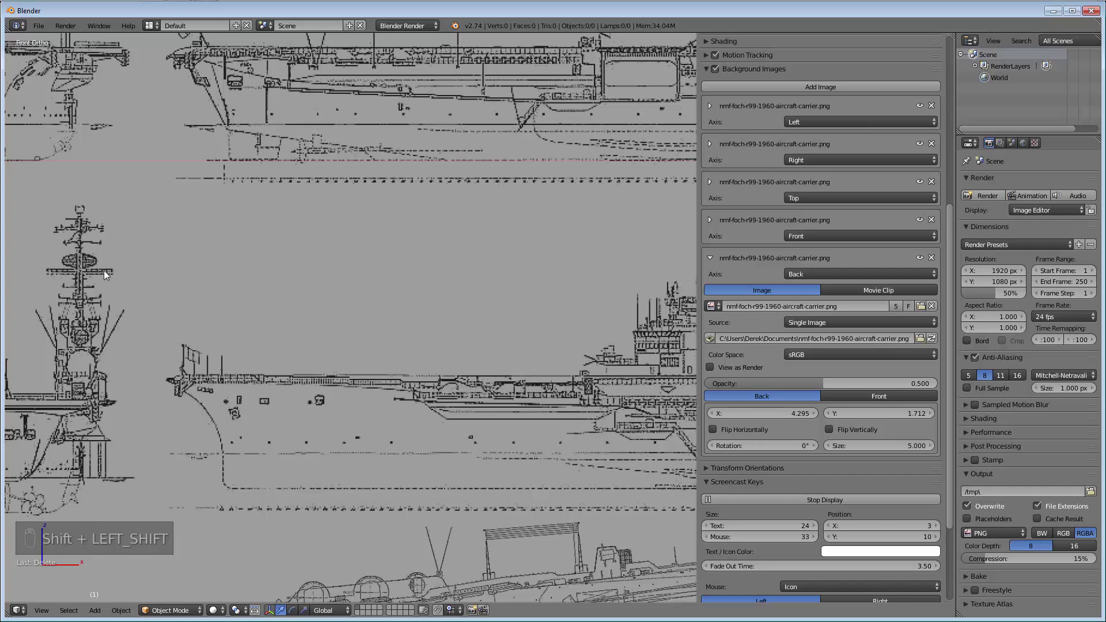
middle_click_drag(87, 269, 397, 277, "shift")
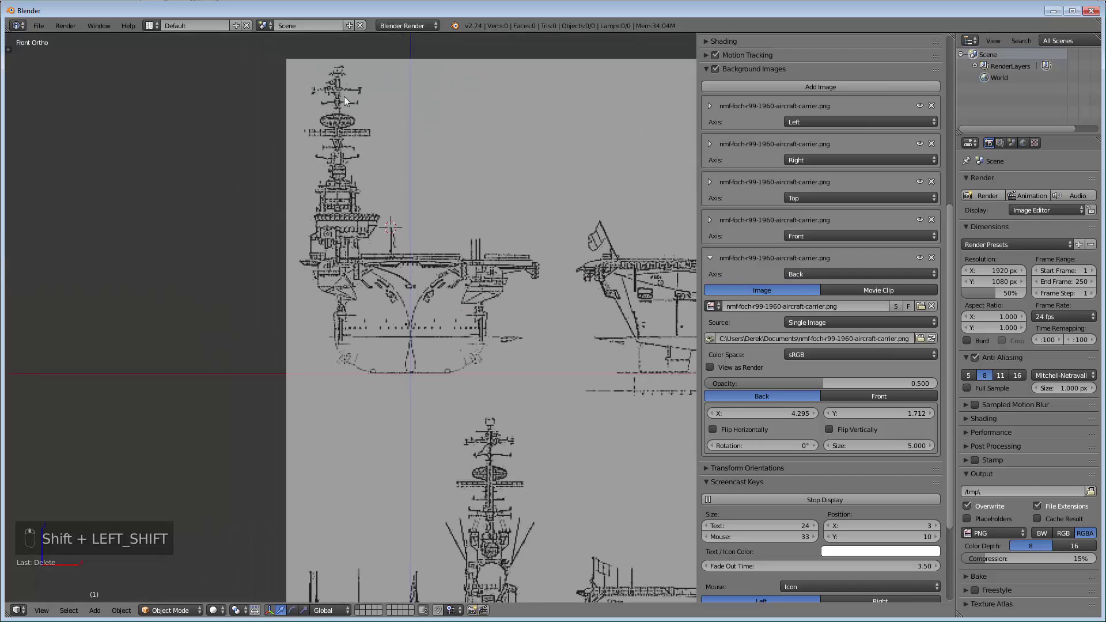
scroll(485, 327, "up", 5)
middle_click_drag(485, 327, 568, 262, "shift")
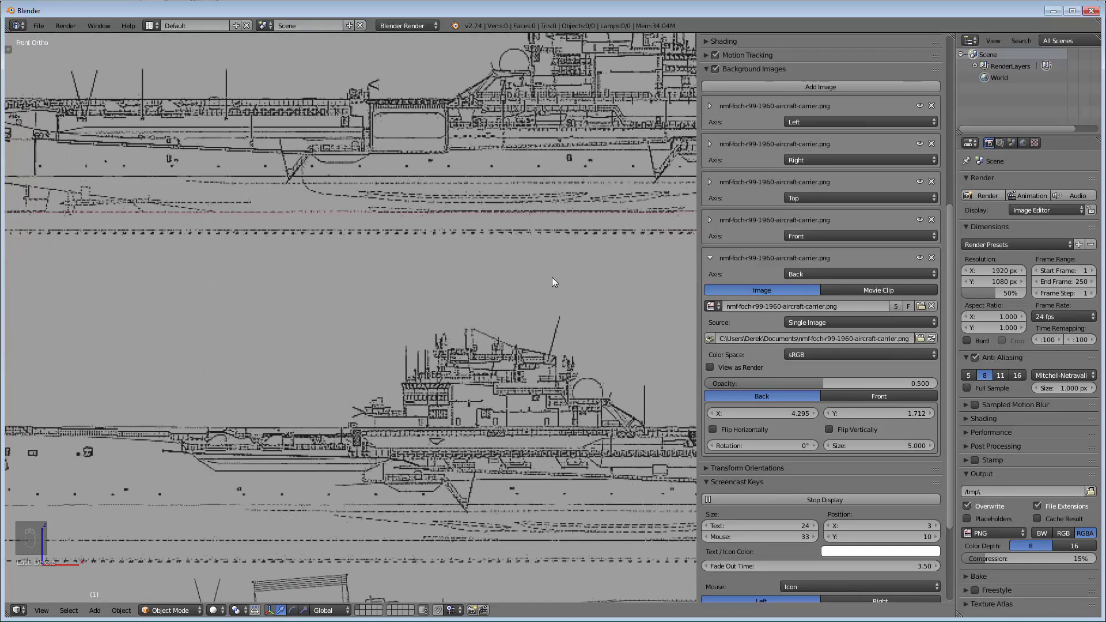
Show the blueprint in the left orthographic view and examine the top of the lower side elevation's island up close
middle_click_drag(425, 388, 535, 382)
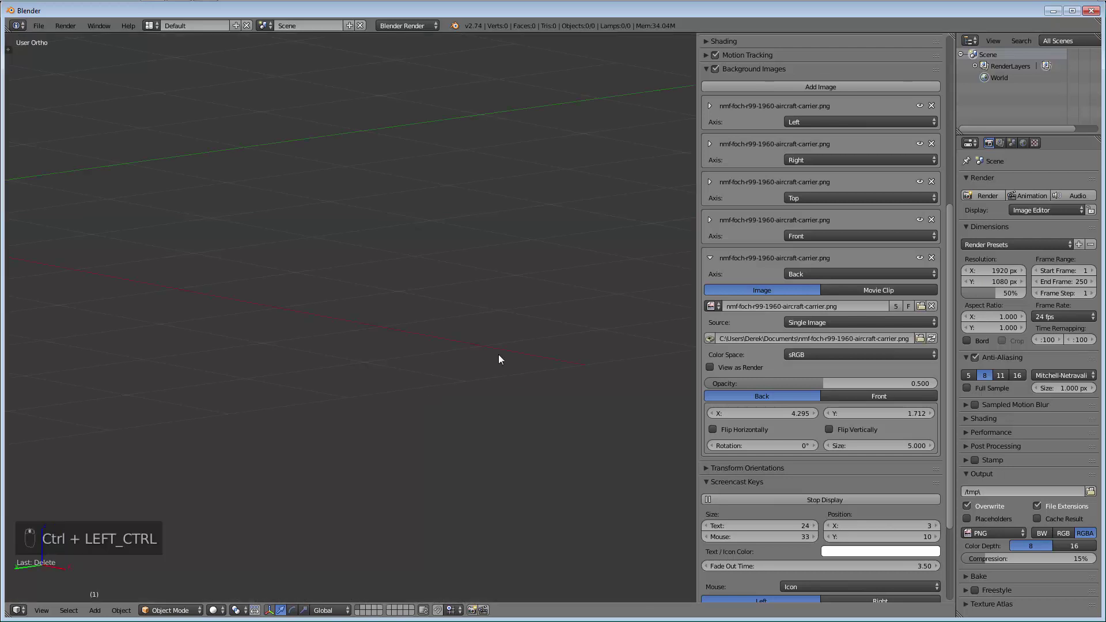
key("ctrl+KP_3")
scroll(365, 312, "down", 4)
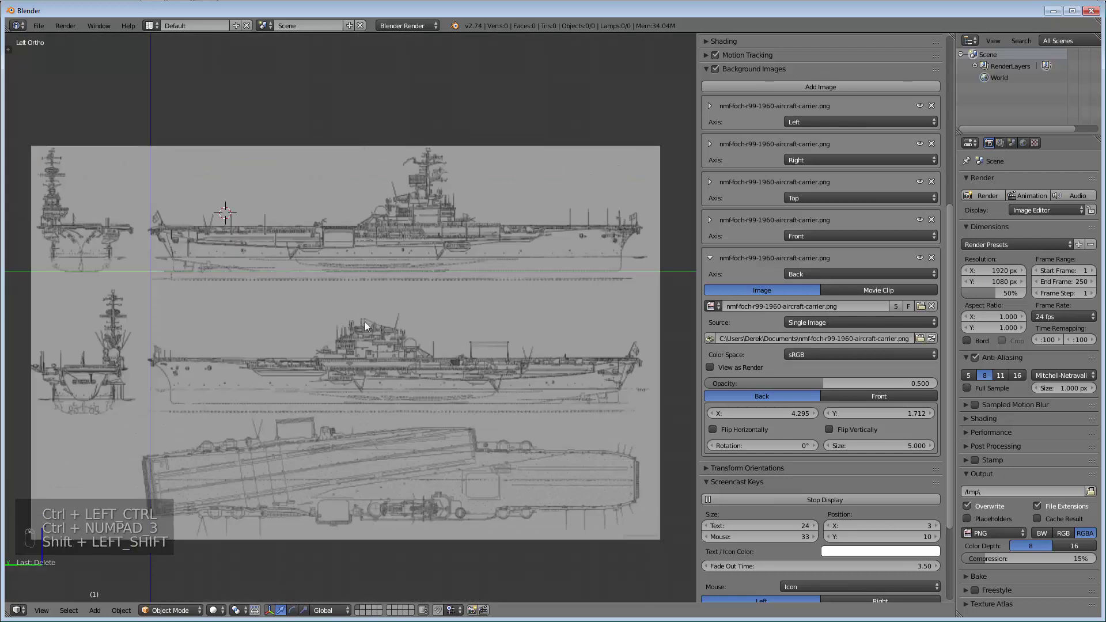
scroll(321, 279, "up", 2)
scroll(198, 214, "up", 4)
middle_click_drag(233, 255, 42, 257, "shift")
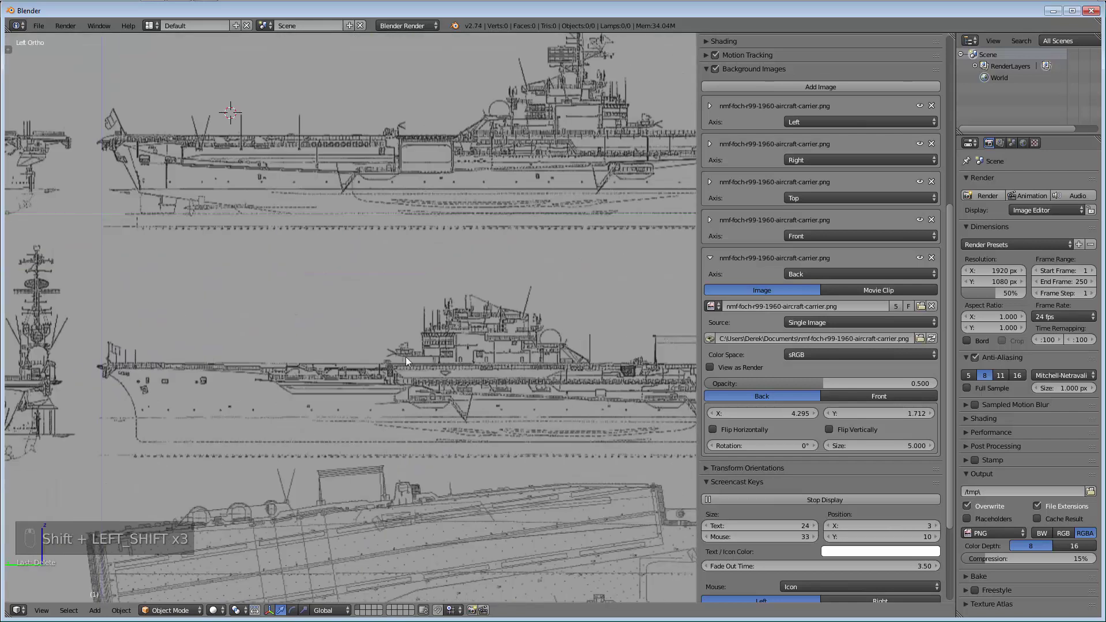
middle_click_drag(414, 353, 606, 369, "shift")
middle_click_drag(232, 367, 410, 340, "shift")
scroll(395, 343, "up", 5)
scroll(391, 343, "up", 5)
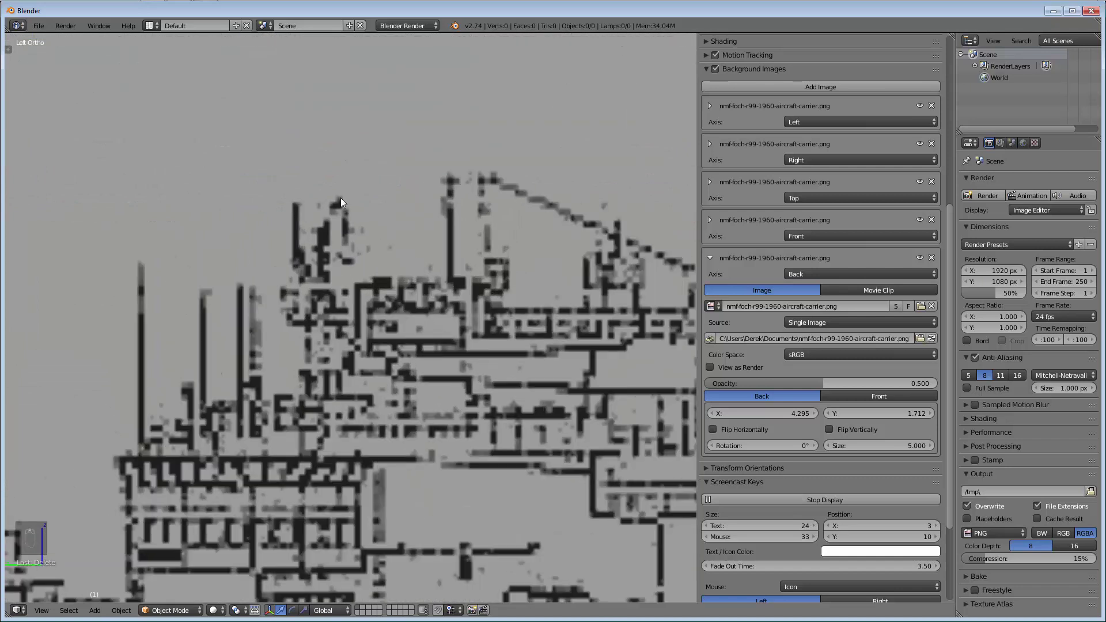
In the right orthographic view, place the 3D cursor on the tip of the short mast above the lower side elevation's island
key("KP_3")
key("KP_3")
key("KP_3")
key("KP_3")
key("KP_3")
key("KP_3")
key("KP_3")
key("KP_3")
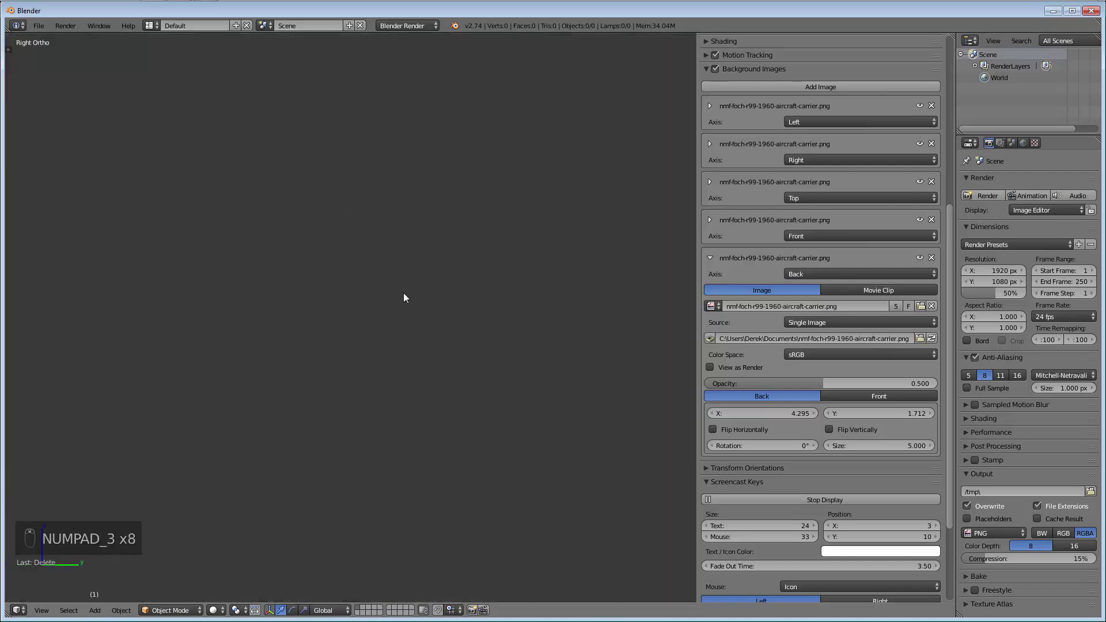
scroll(426, 343, "down", 3)
scroll(410, 334, "up", 10)
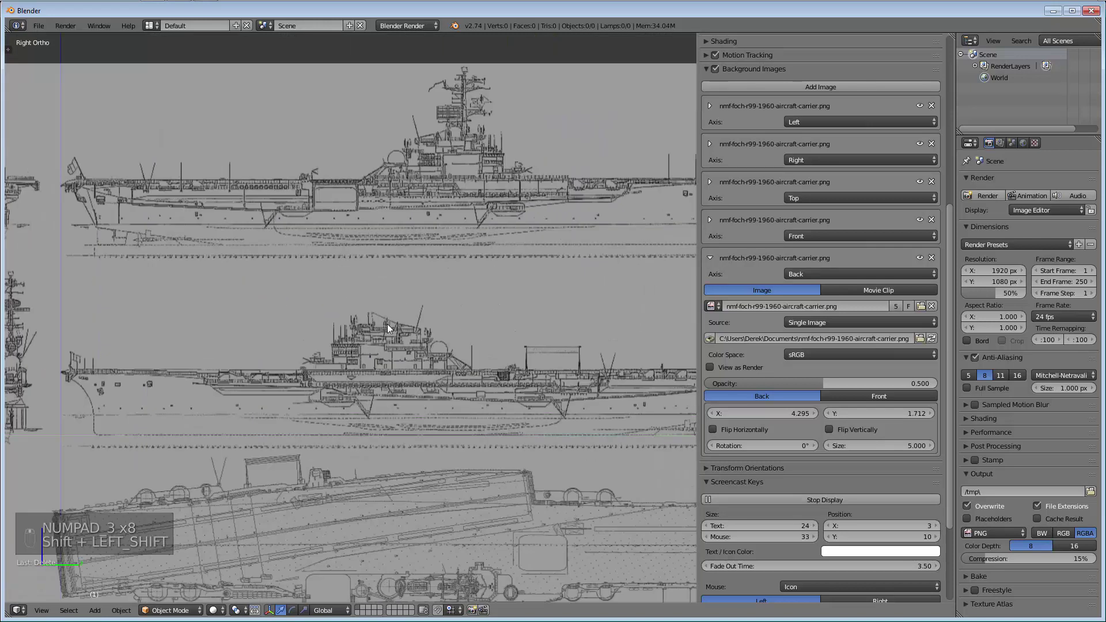
scroll(298, 310, "up", 6)
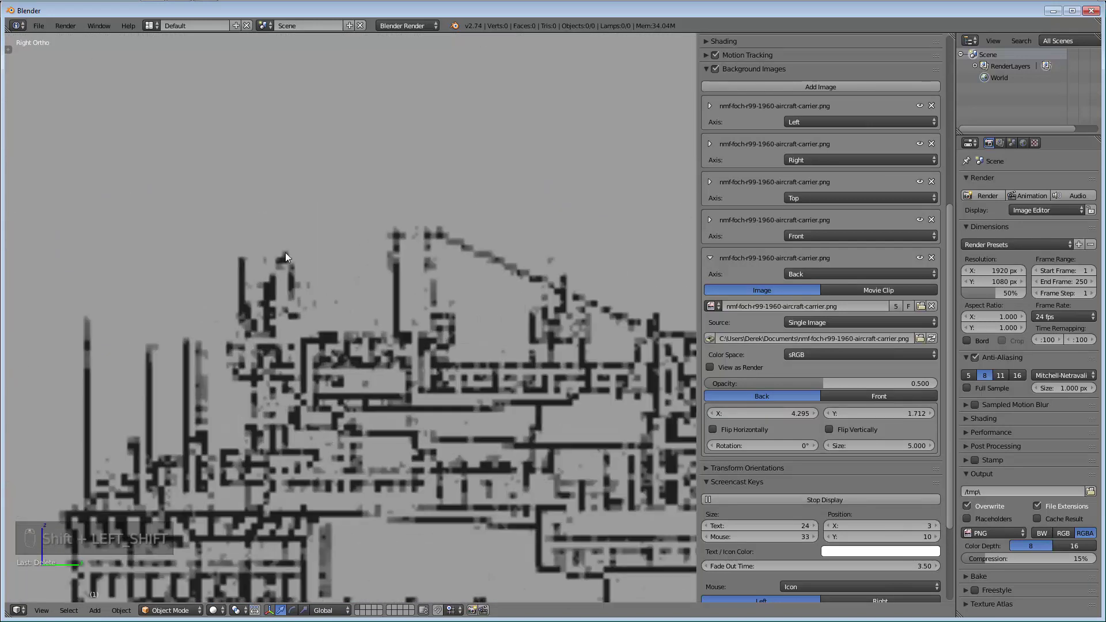
left_click(286, 253)
left_click(288, 253)
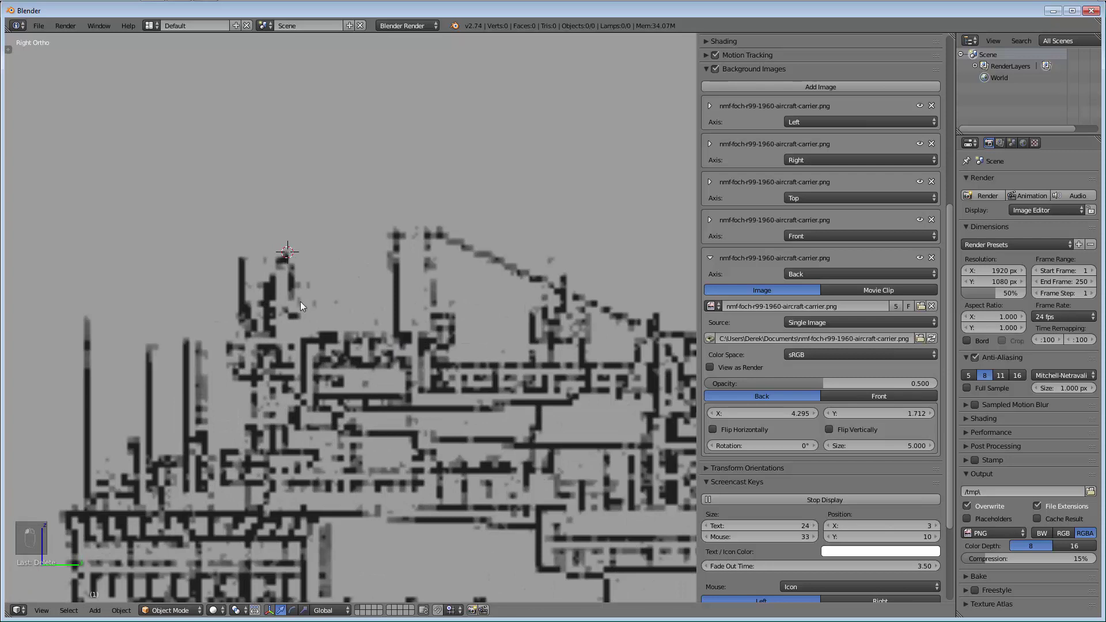
In the top orthographic view, place the 3D cursor on the centre of the island's mast structure in the deck plan
scroll(296, 312, "down", 8)
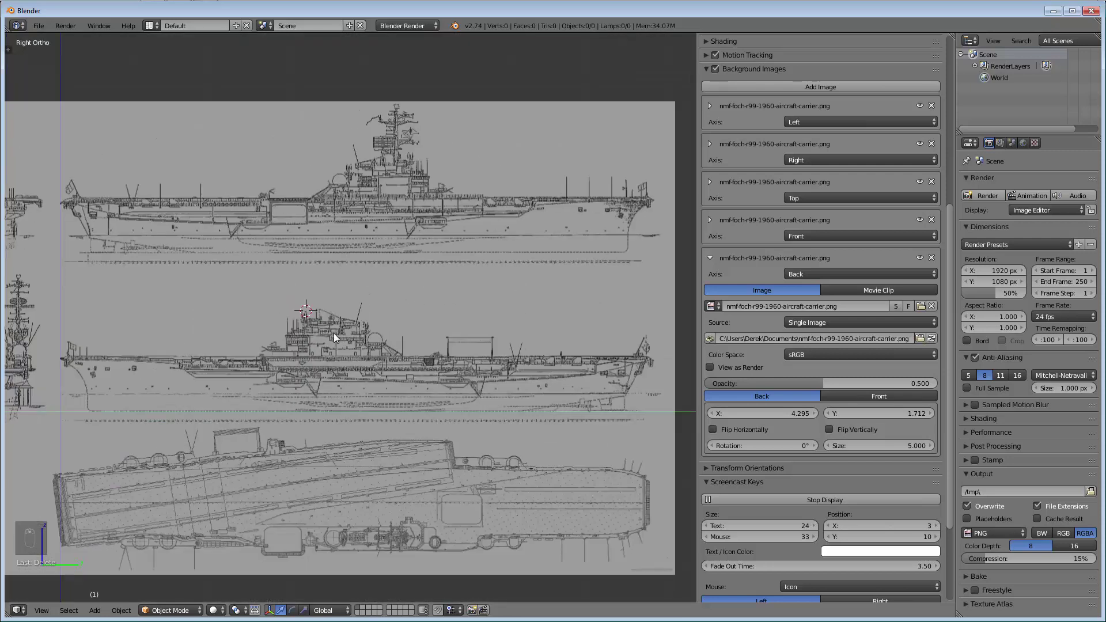
key("KP_7")
scroll(266, 359, "up", 5)
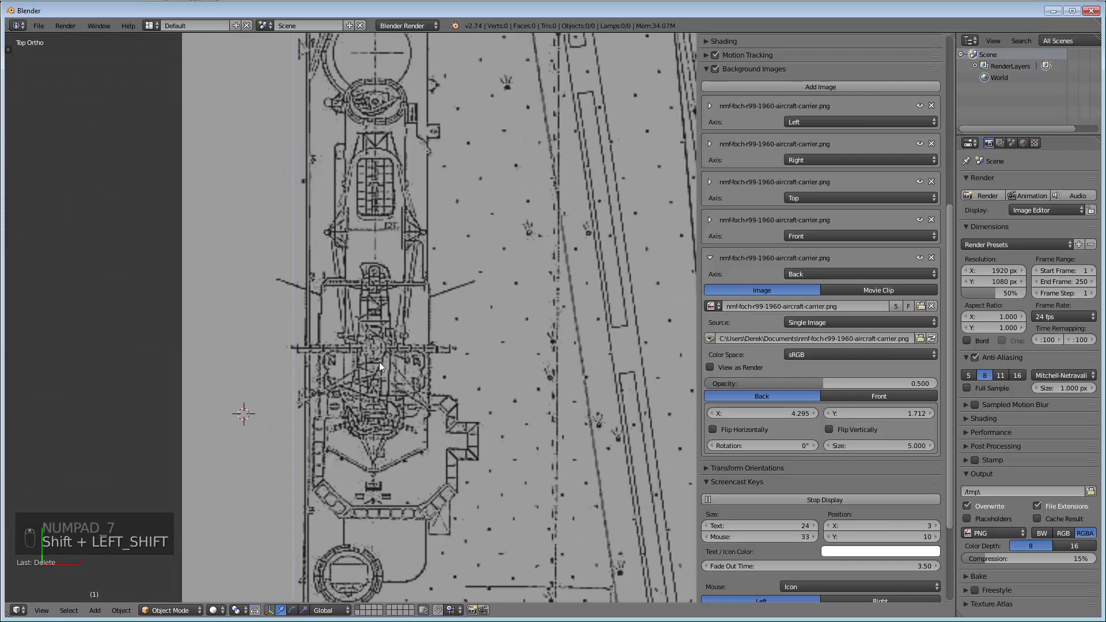
middle_click_drag(397, 356, 398, 356, "shift")
scroll(398, 356, "down", 2, "shift")
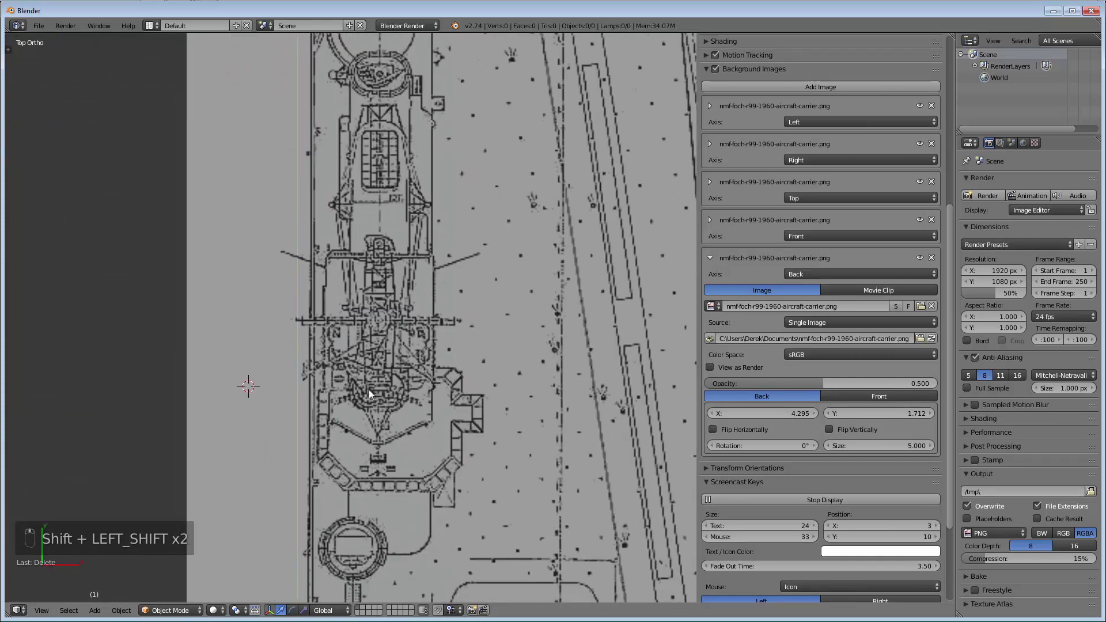
scroll(371, 376, "up", 3)
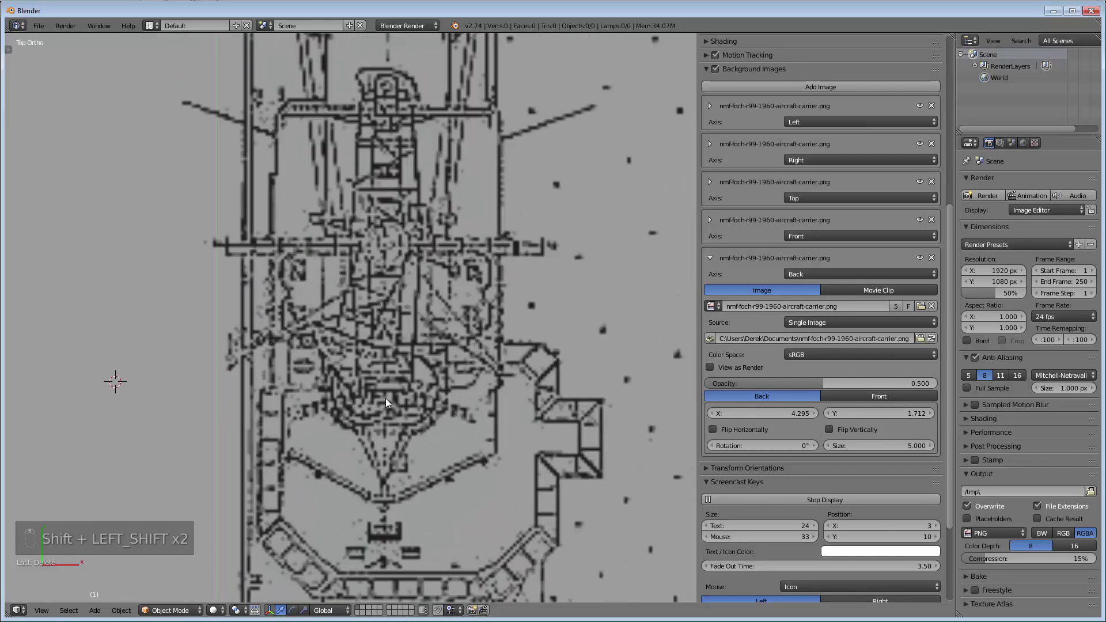
left_click(384, 394)
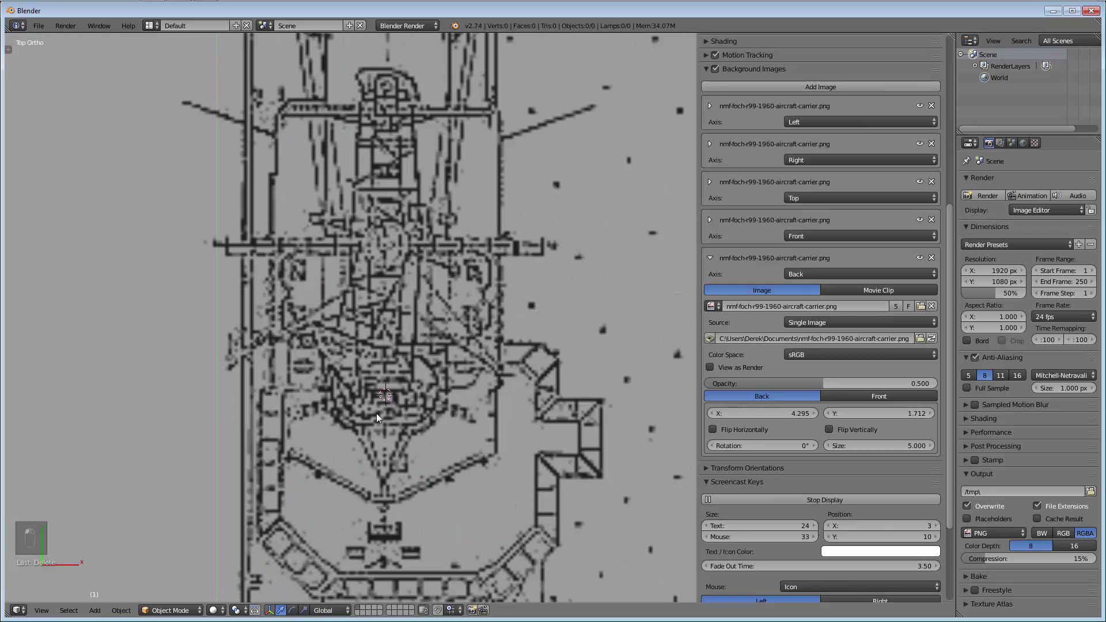
Check the 3D cursor's position against the blueprint in the front, right and top orthographic views
scroll(414, 429, "down", 3)
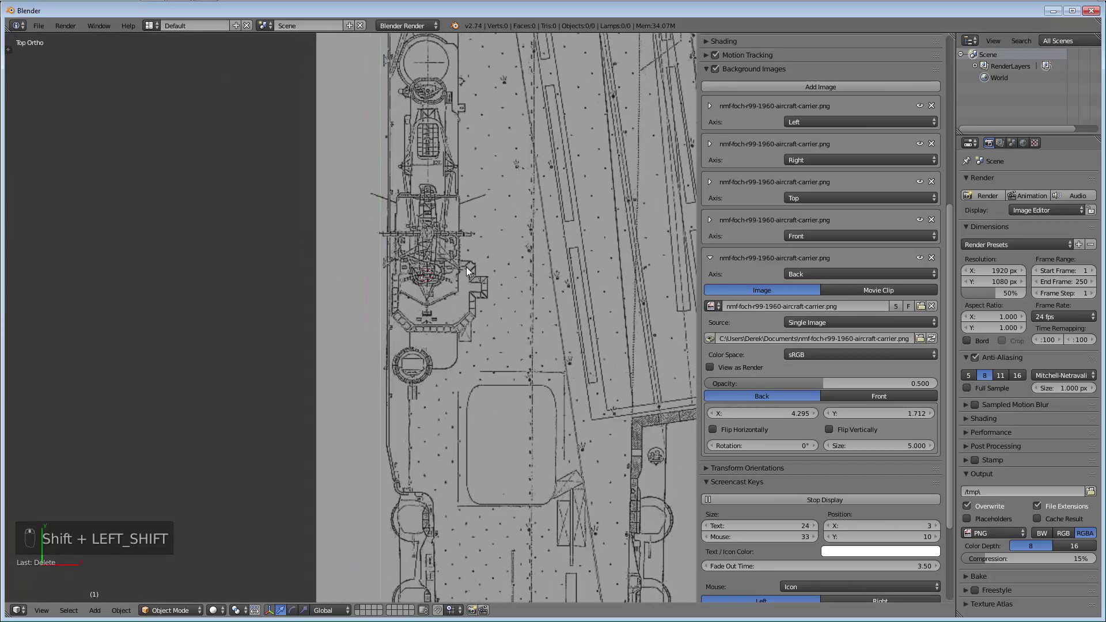
key("KP_1")
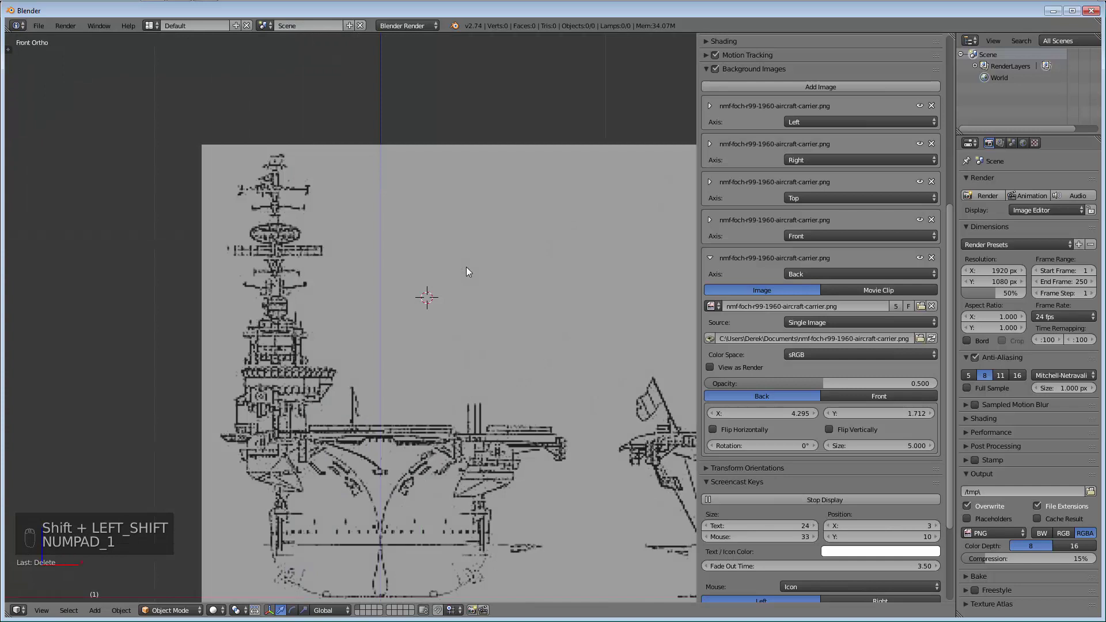
scroll(465, 267, "down", 3)
mouse_move(474, 279)
middle_mouse_down("shift")
mouse_move(428, 317)
mouse_move(387, 320)
middle_mouse_up("shift")
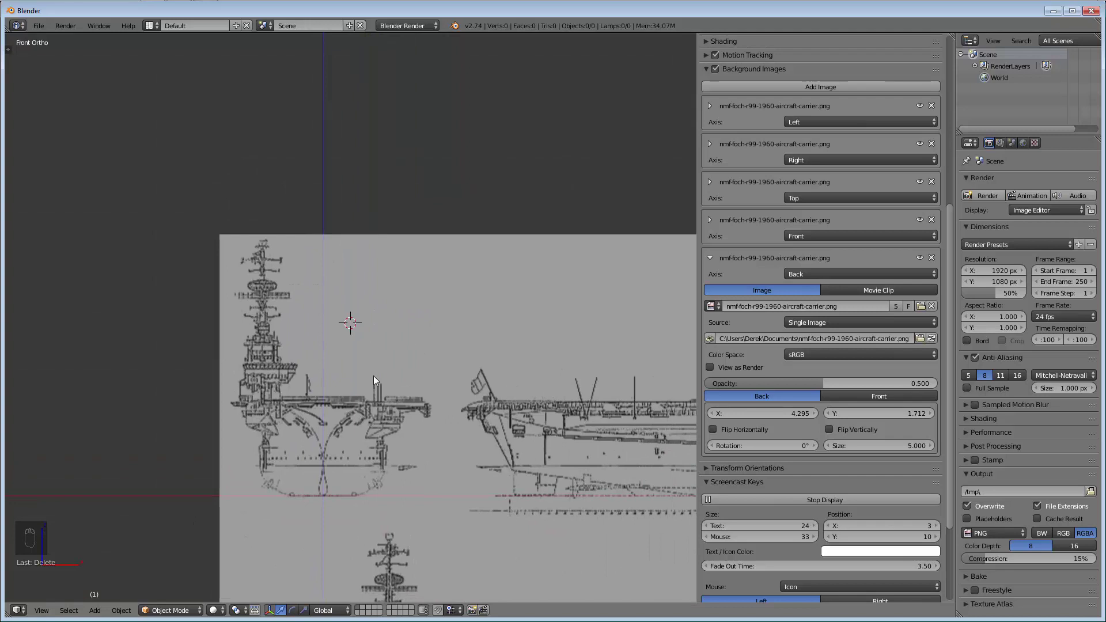
middle_click_drag(448, 430, 334, 253, "shift")
key("KP_3")
scroll(265, 372, "down", 3)
scroll(362, 268, "up", 7)
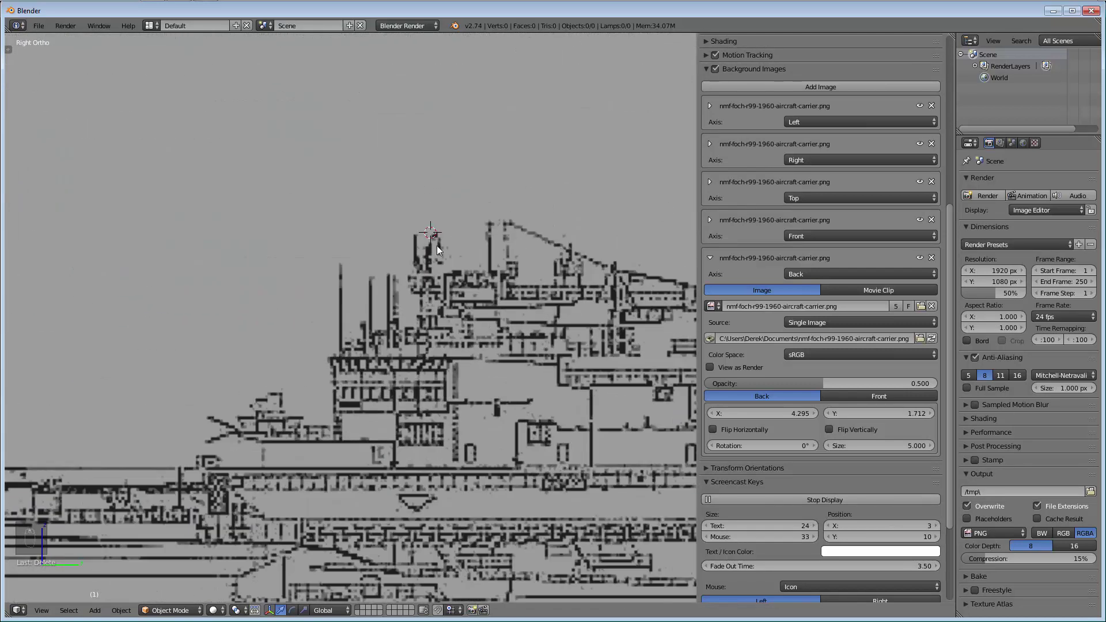
key("KP_7")
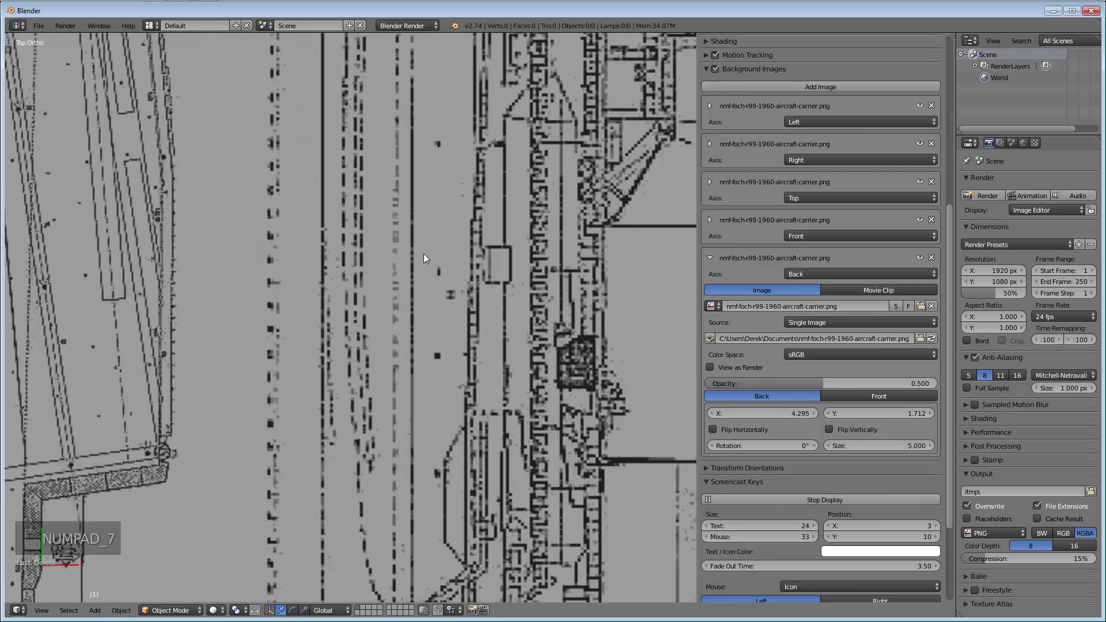
scroll(228, 330, "down", 3)
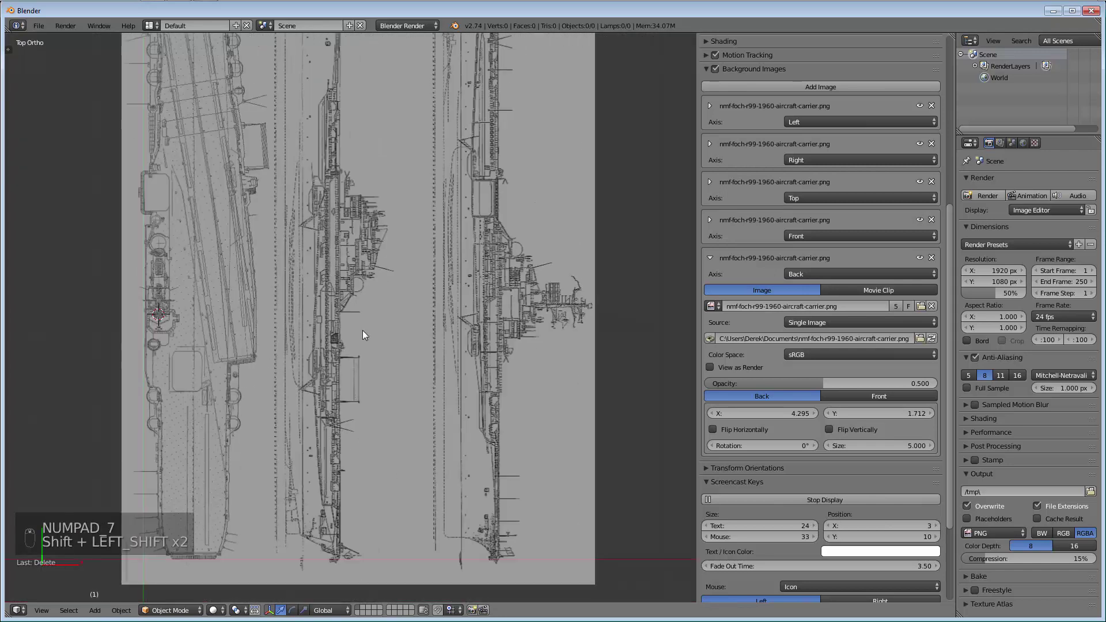
Compare the 3D cursor's position with the blueprint's island and mast in the top and front orthographic views
scroll(369, 322, "down", 6)
scroll(287, 346, "up", 8)
scroll(314, 321, "up", 5)
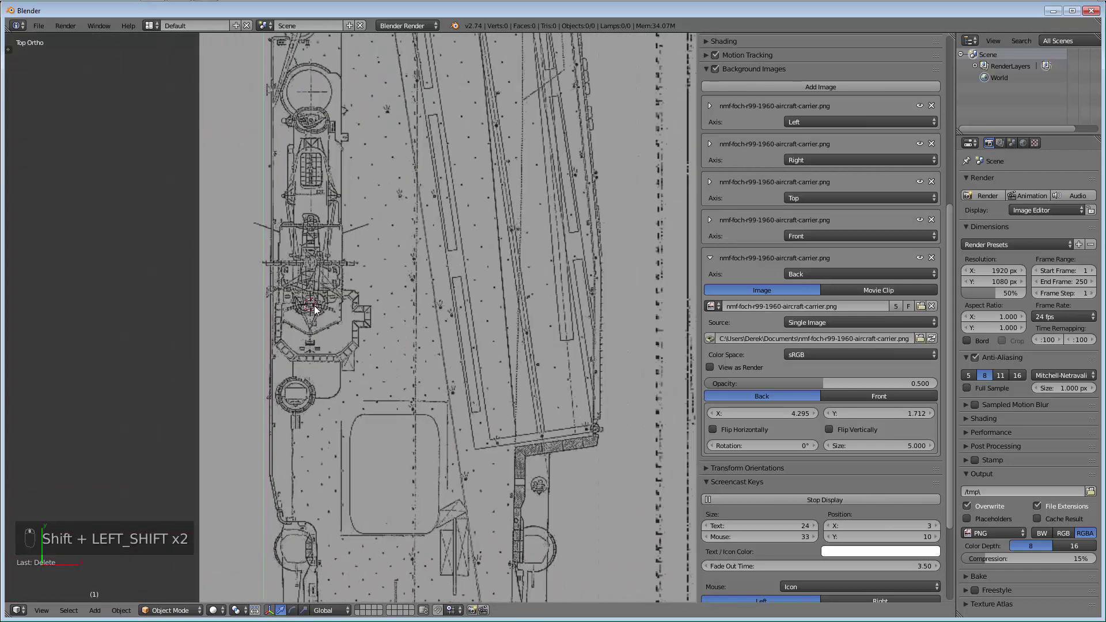
scroll(341, 320, "down", 6)
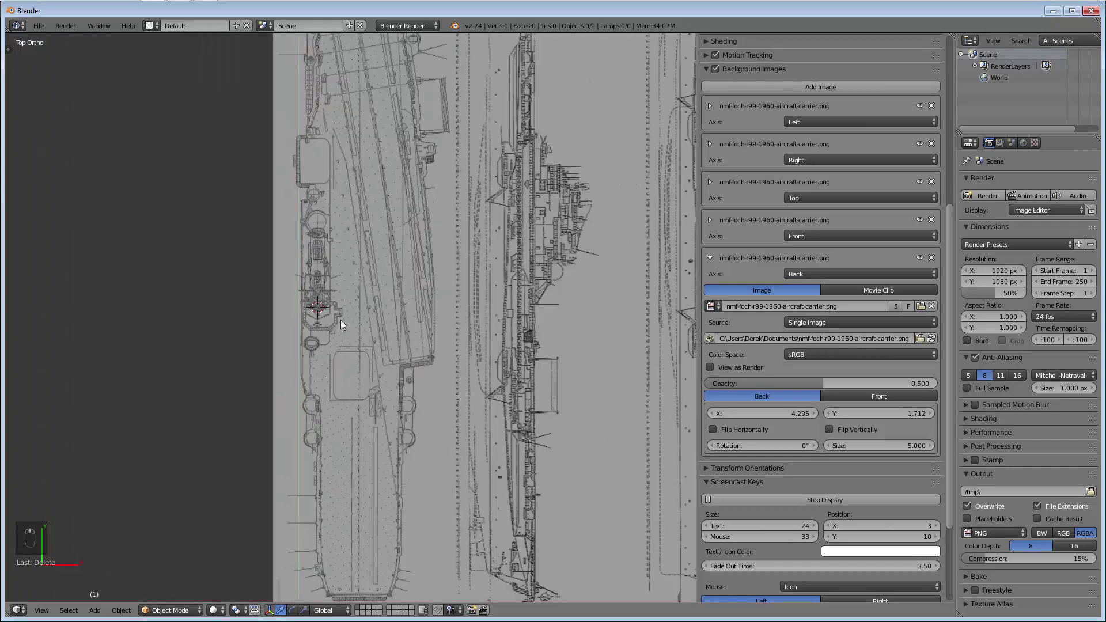
key("KP_1")
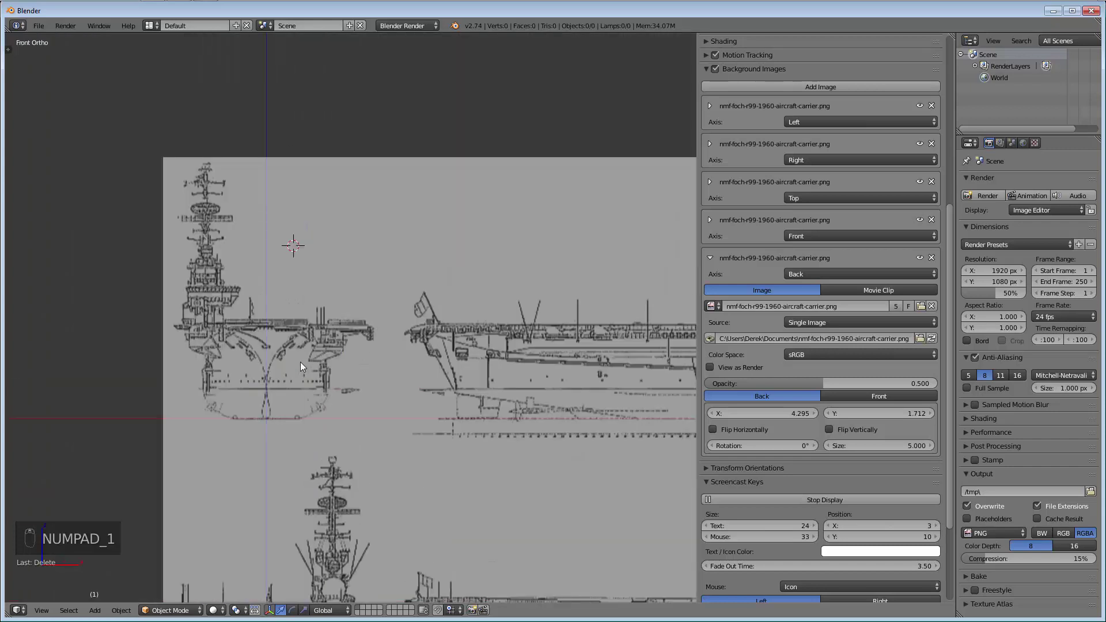
scroll(300, 365, "up", 1)
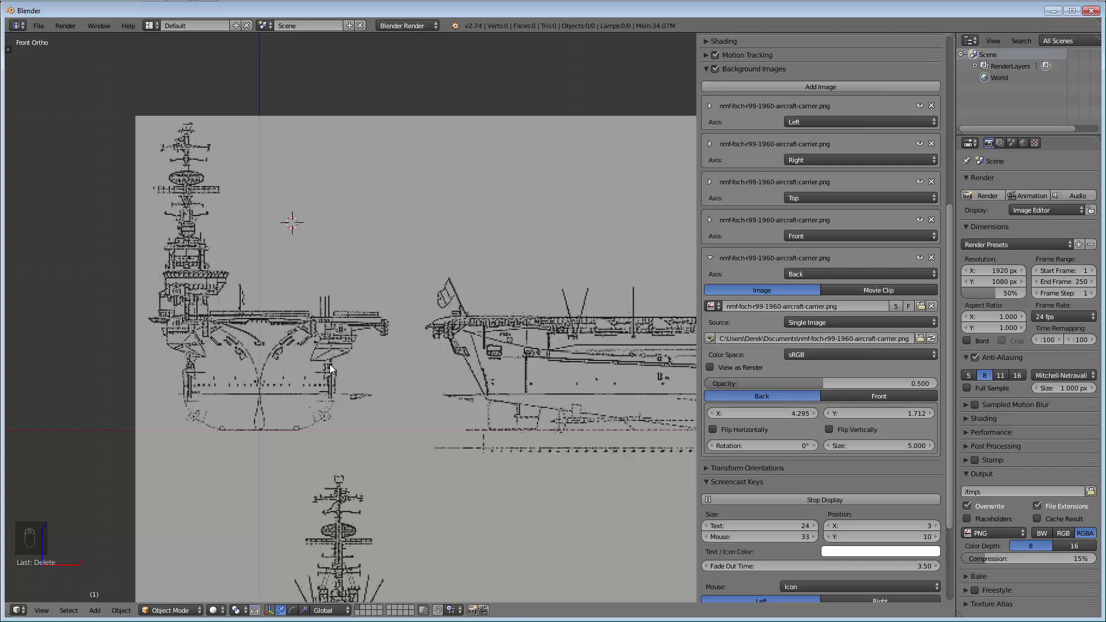
key("KP_7")
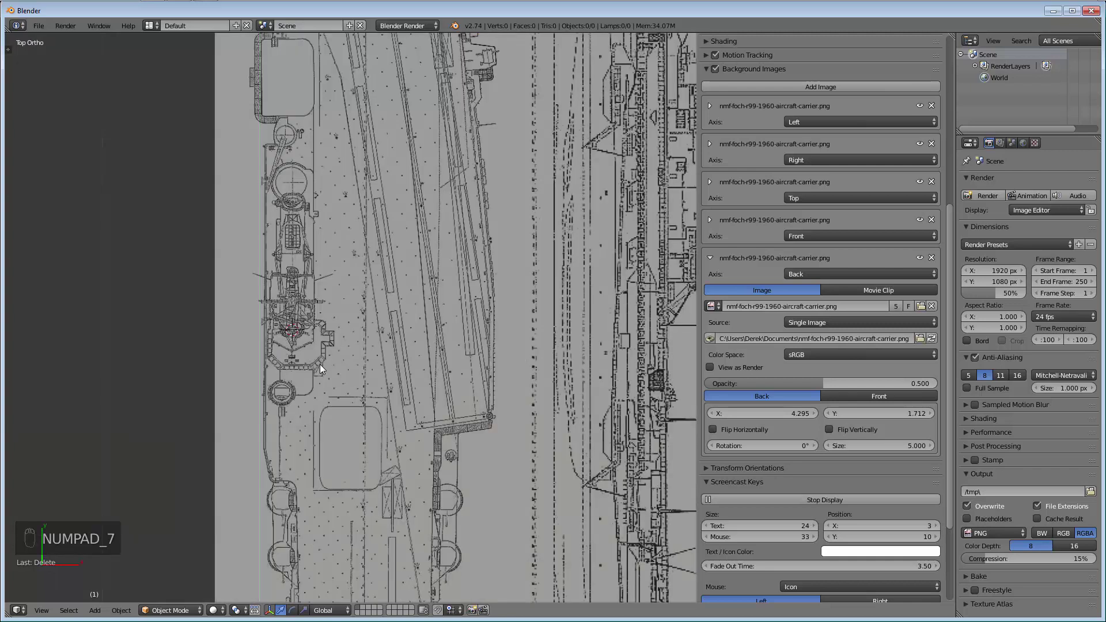
Switch from the Back background image's settings to the Top image's and set its X offset to 2.150
middle_click_drag(324, 368, 411, 328, "shift")
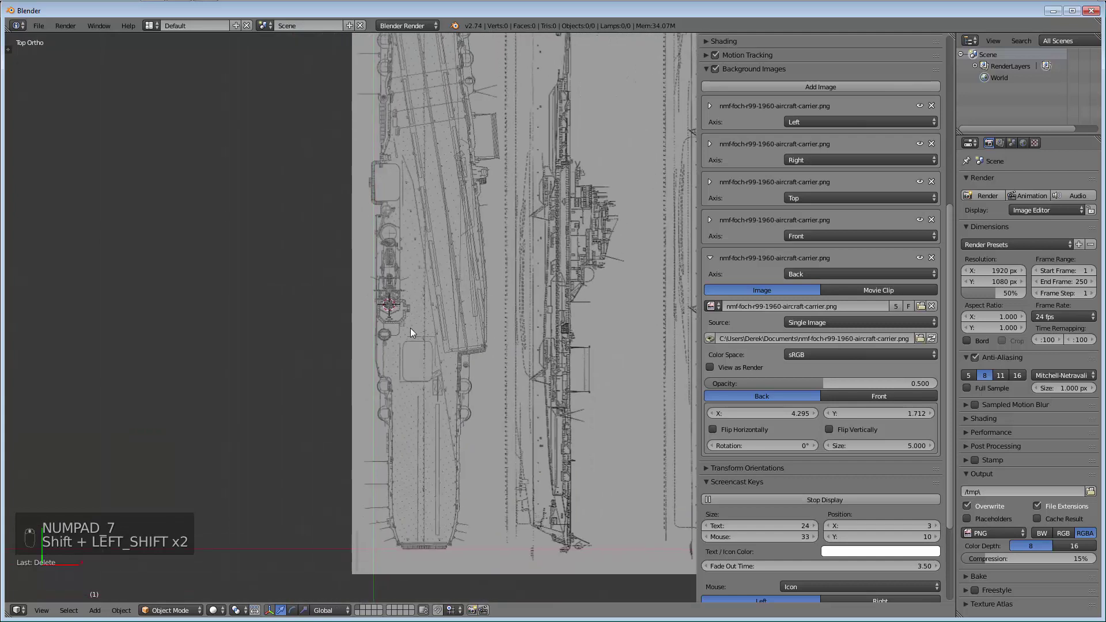
left_click(710, 257)
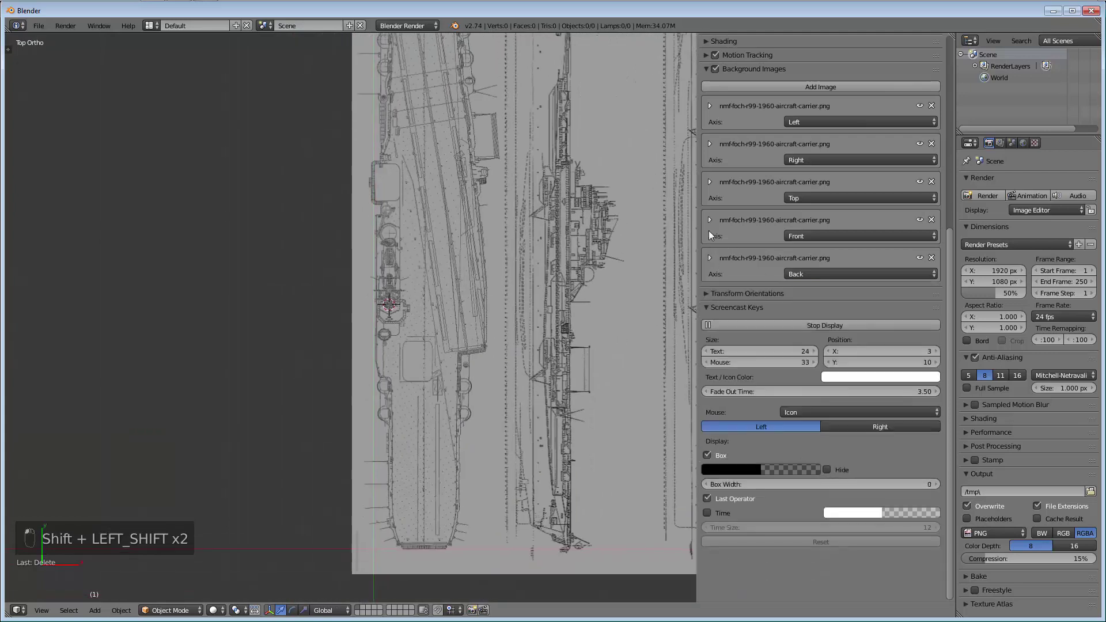
left_click(710, 182)
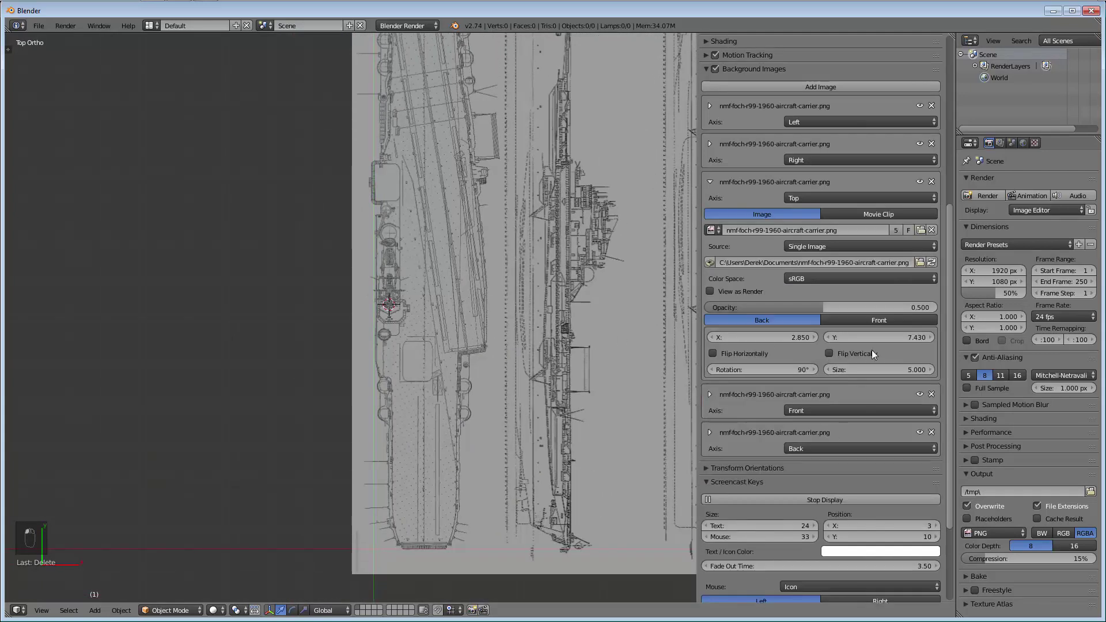
left_click(826, 338)
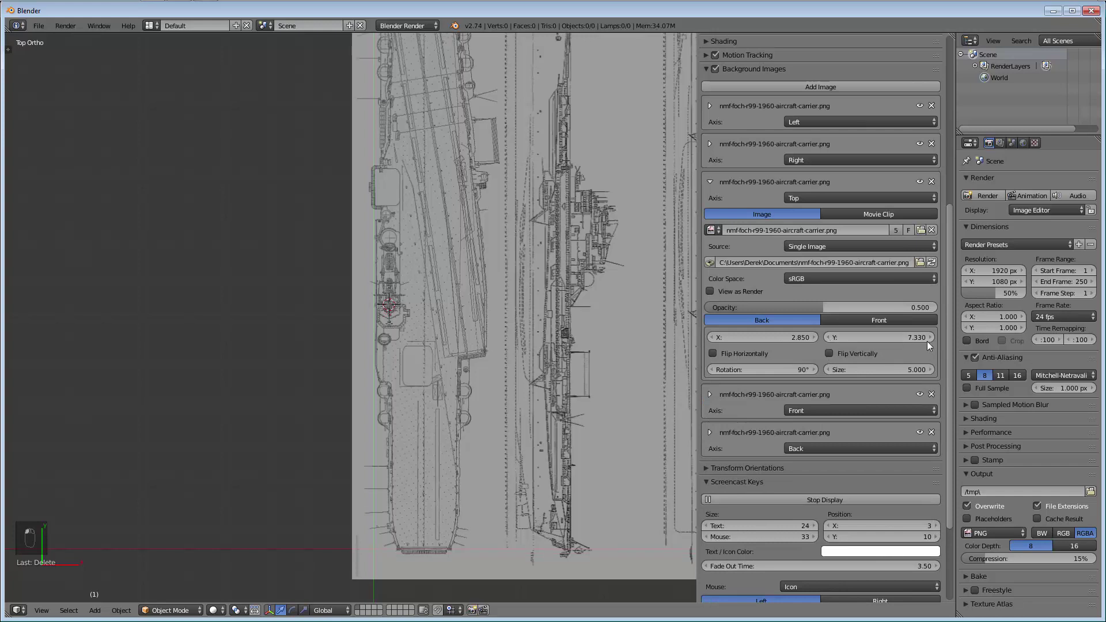
left_click_drag(827, 337, 841, 337)
left_click_drag(707, 340, 228, 445)
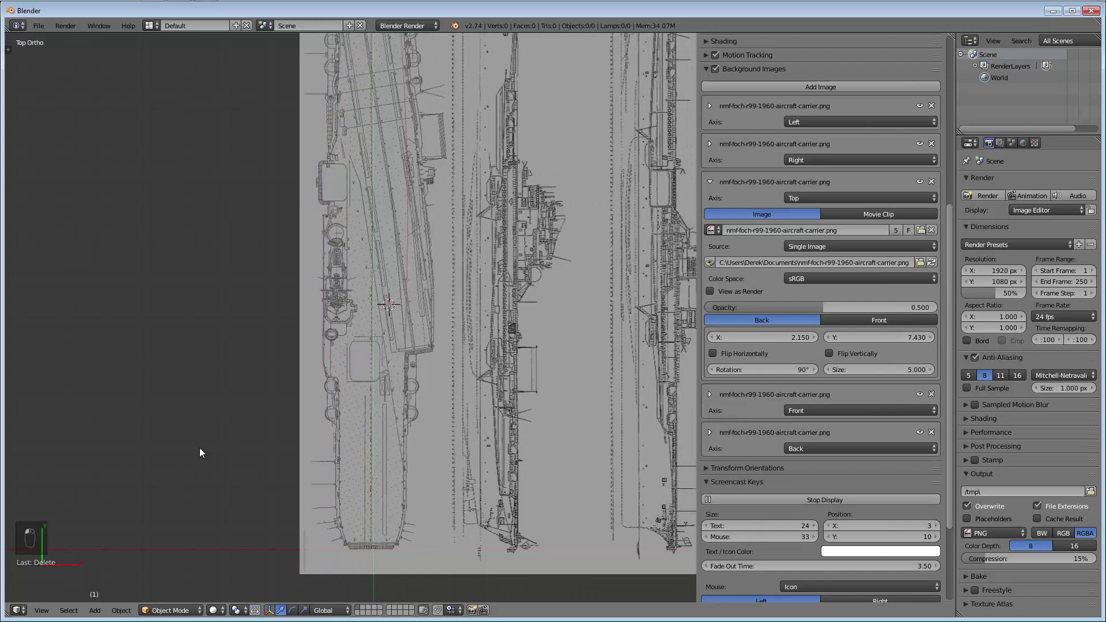
Check the deck plan's tapered end against the Y axis and set the top image's X offset to 2.250
scroll(366, 486, "up", 5)
scroll(390, 498, "down", 3, "shift")
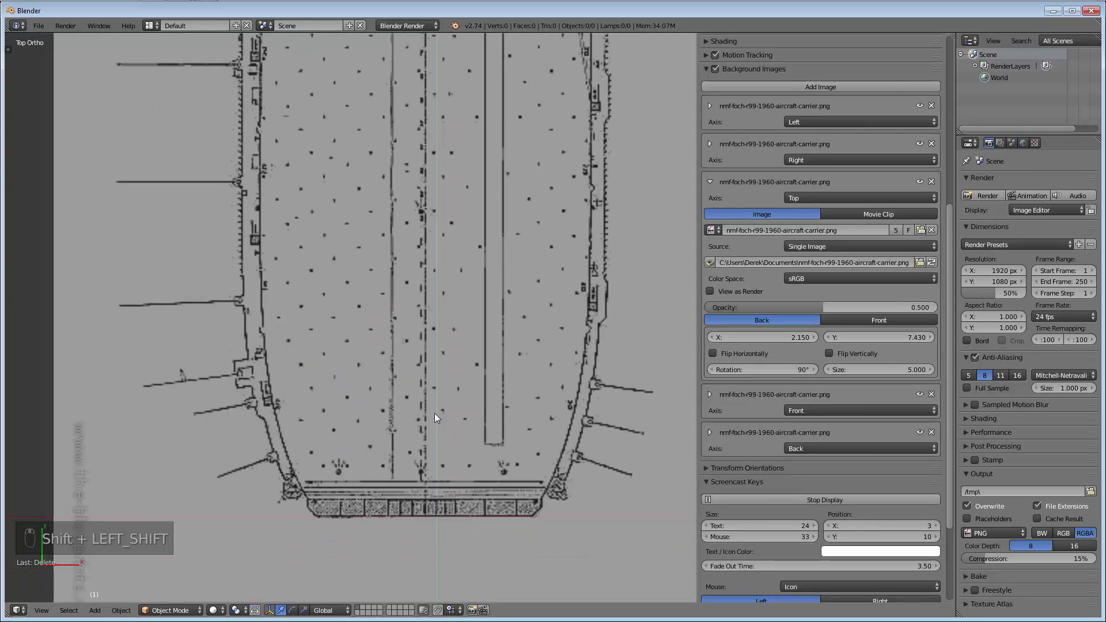
left_click(815, 339)
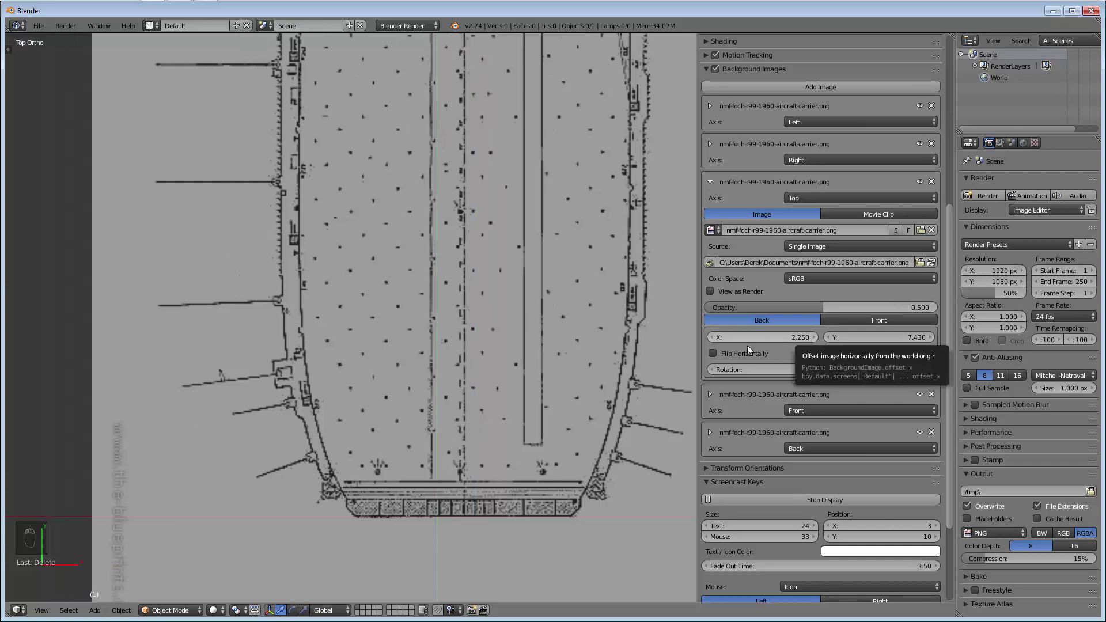
Inspect the deck's centreline along the plan and set the top image's X offset to 2.350
scroll(453, 248, "down", 2)
scroll(459, 362, "up", 5, "shift")
scroll(440, 539, "up", 8, "shift")
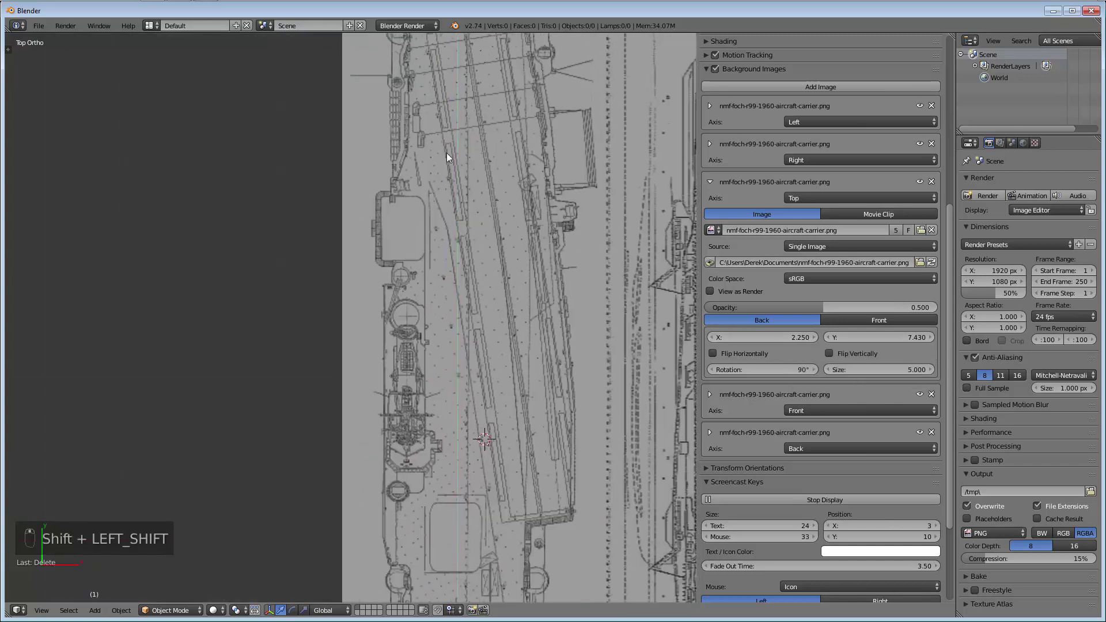
middle_click_drag(407, 401, 423, 559, "shift")
scroll(449, 423, "up", 7)
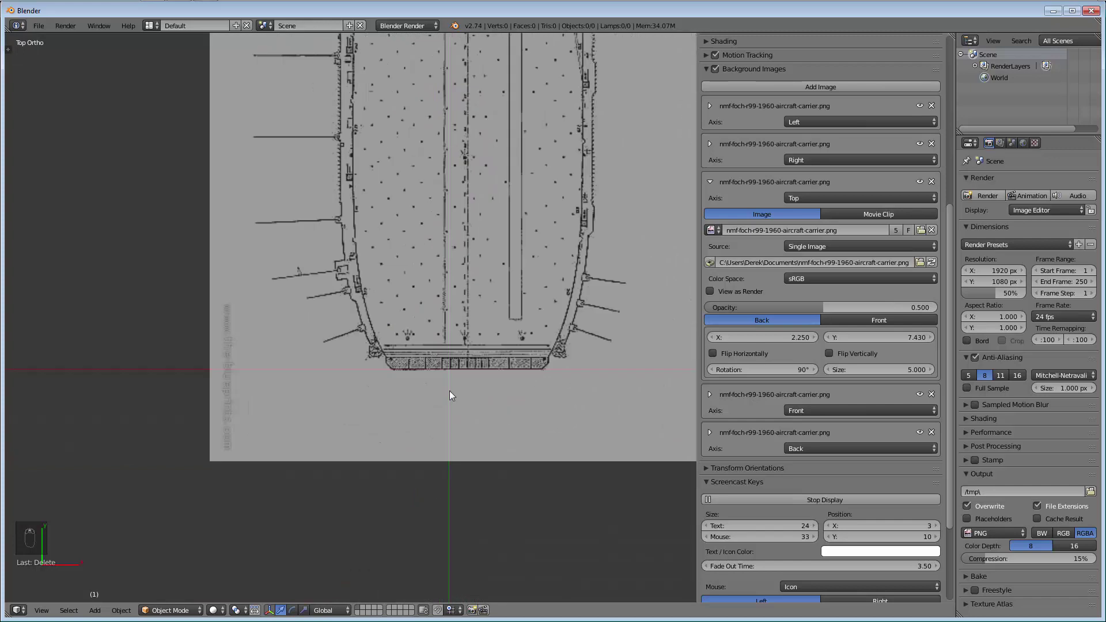
middle_click_drag(477, 358, 401, 381, "shift")
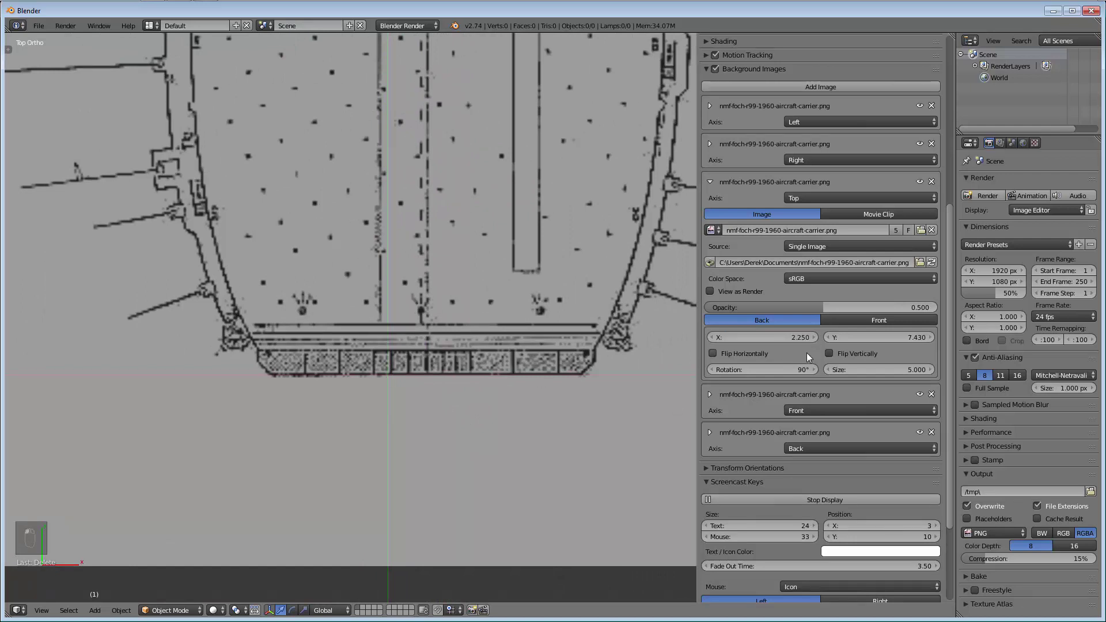
left_click(813, 338)
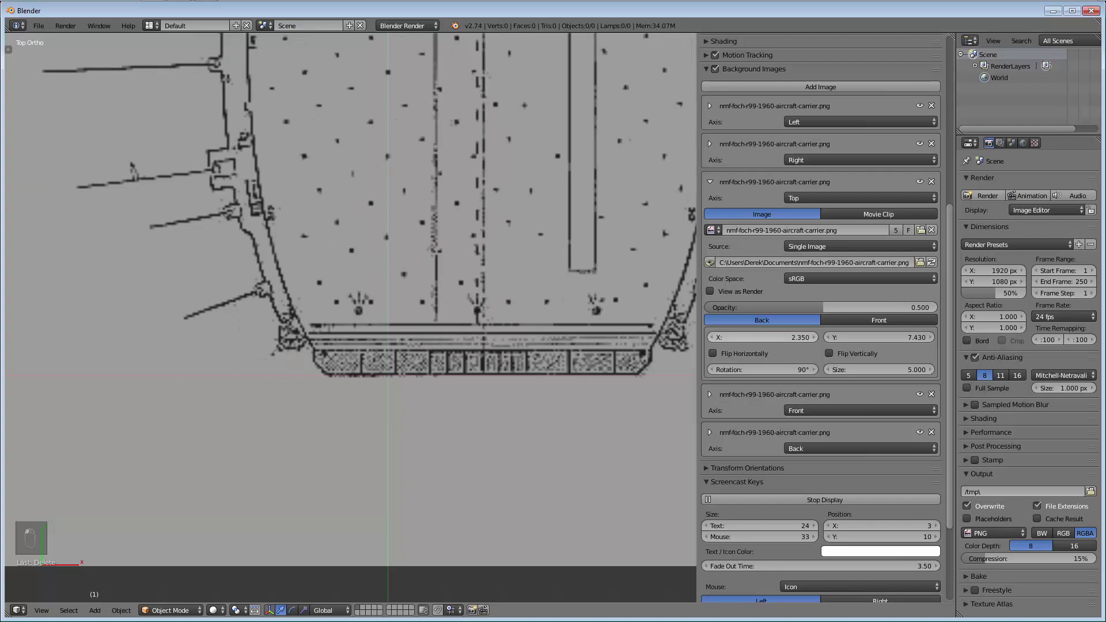
Shift the top background image back across the Y axis by setting its X offset to 2.1
left_click(712, 338)
left_click(713, 338)
left_click(760, 338)
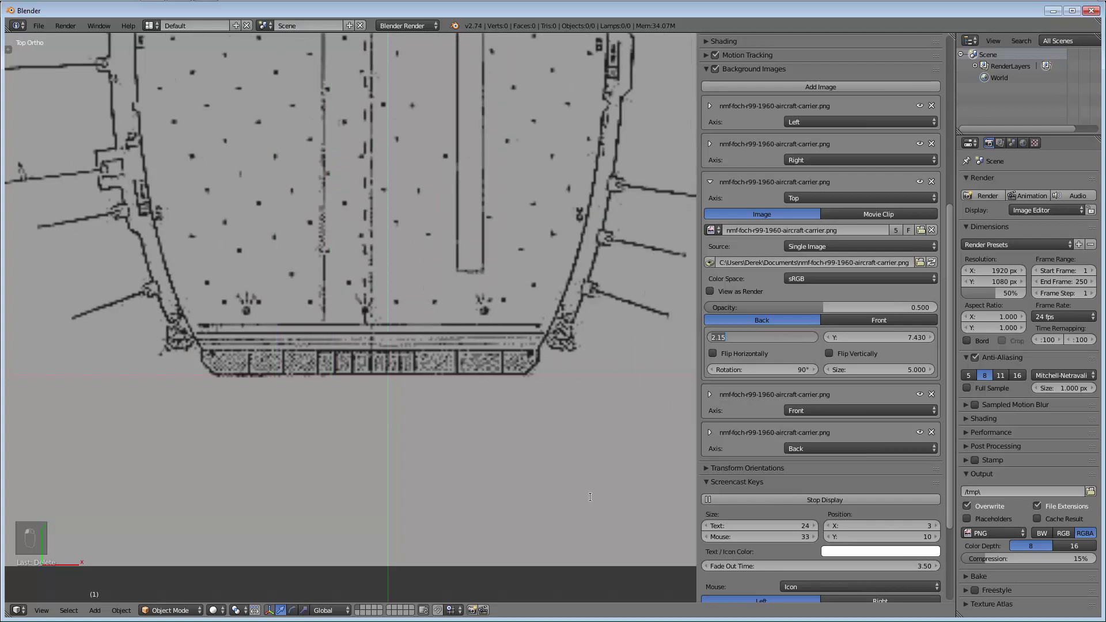
type("2.1")
key("Return")
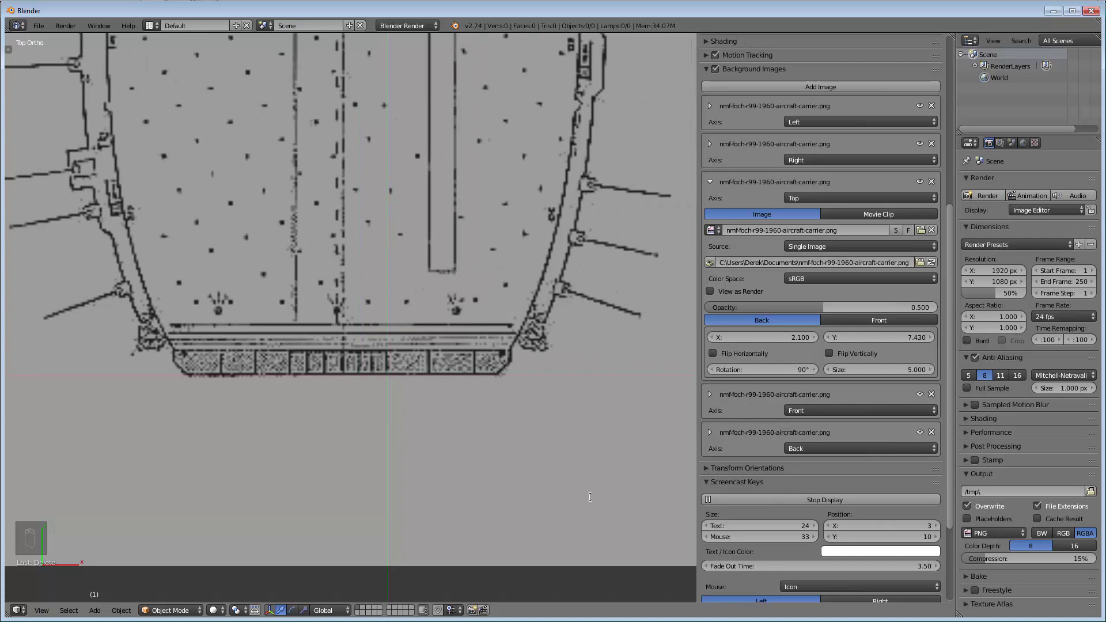
Try X offsets of 2.15 and 2.175 for the top background image to bring the deck centreline closer to the Y axis
left_click(749, 338)
type("2.15")
key("Return")
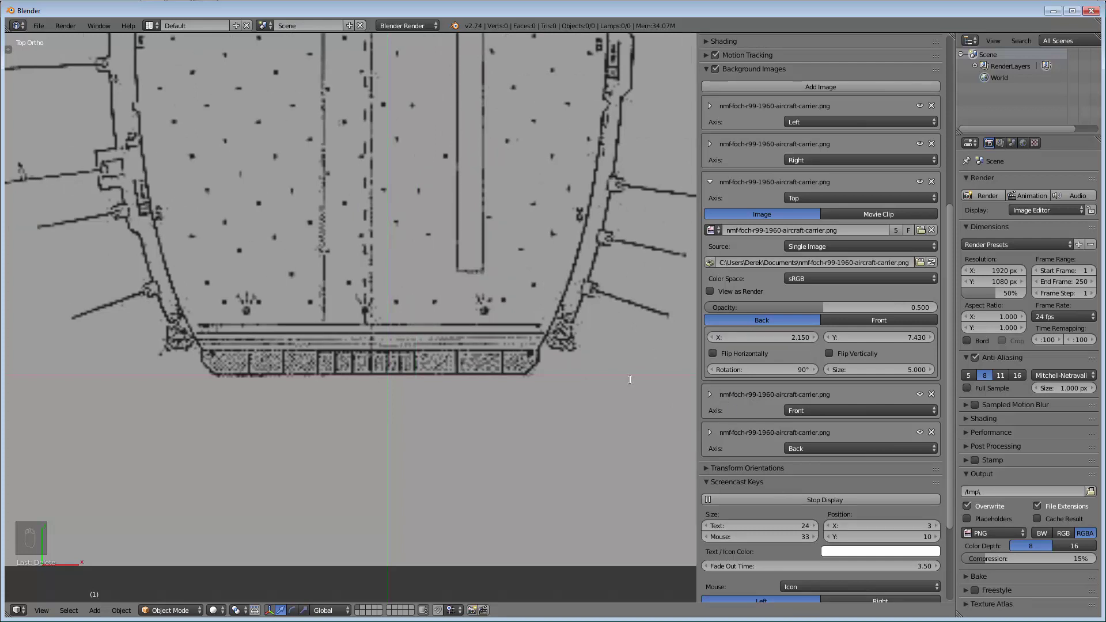
left_click(734, 338)
type("2.175")
key("Return")
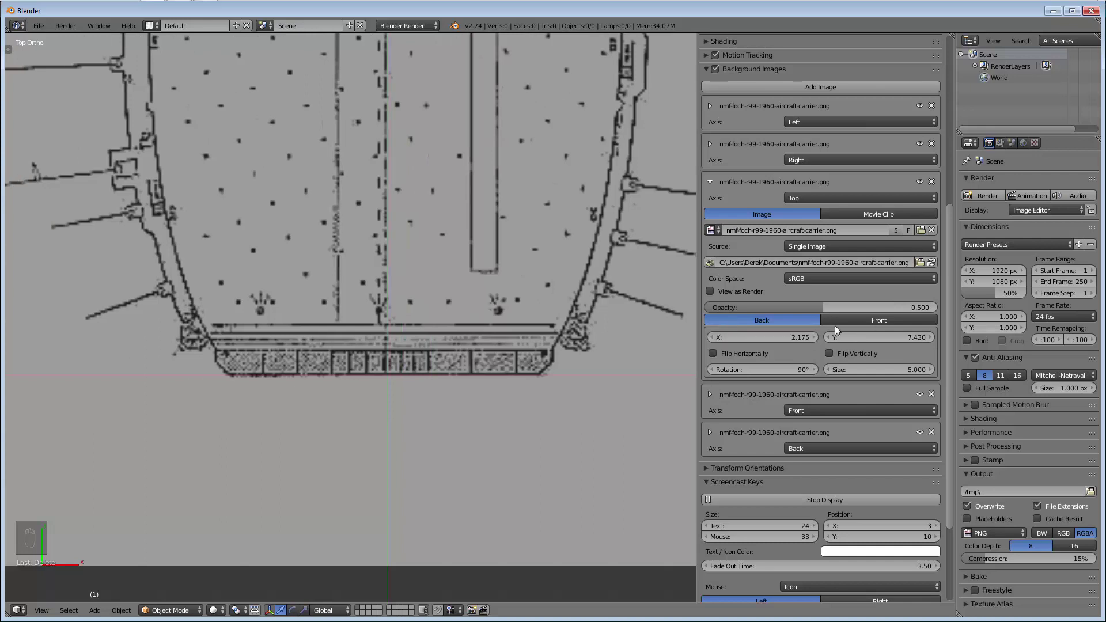
Fine-tune the top background image's X offset by trying 2.185 and 2.195
left_click(805, 337)
type("2")
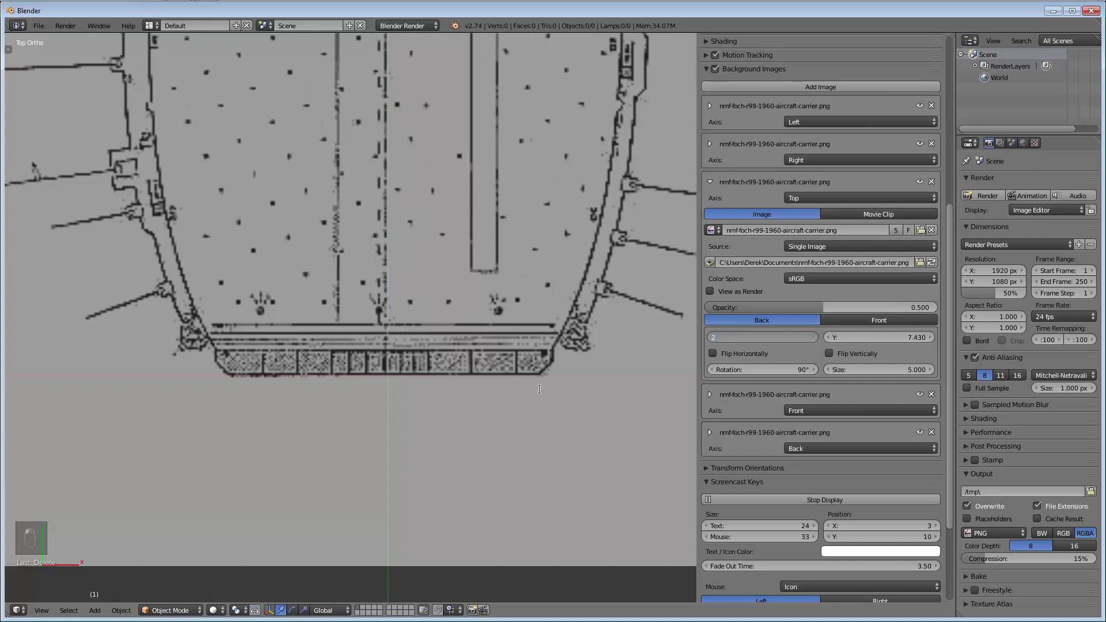
key("Return")
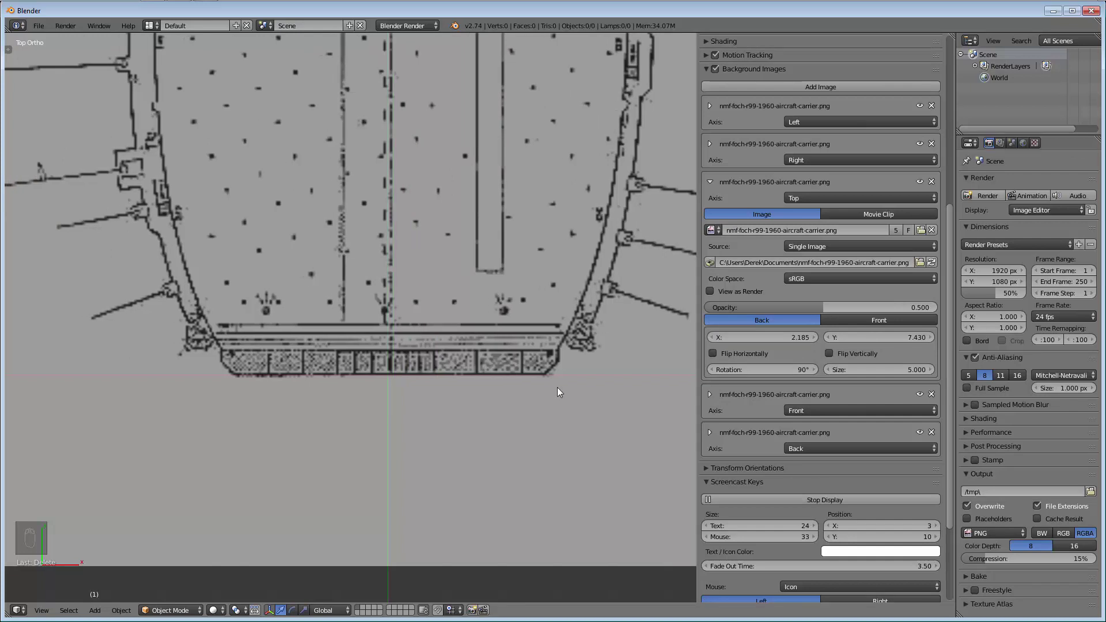
left_click(772, 338)
type("2.195")
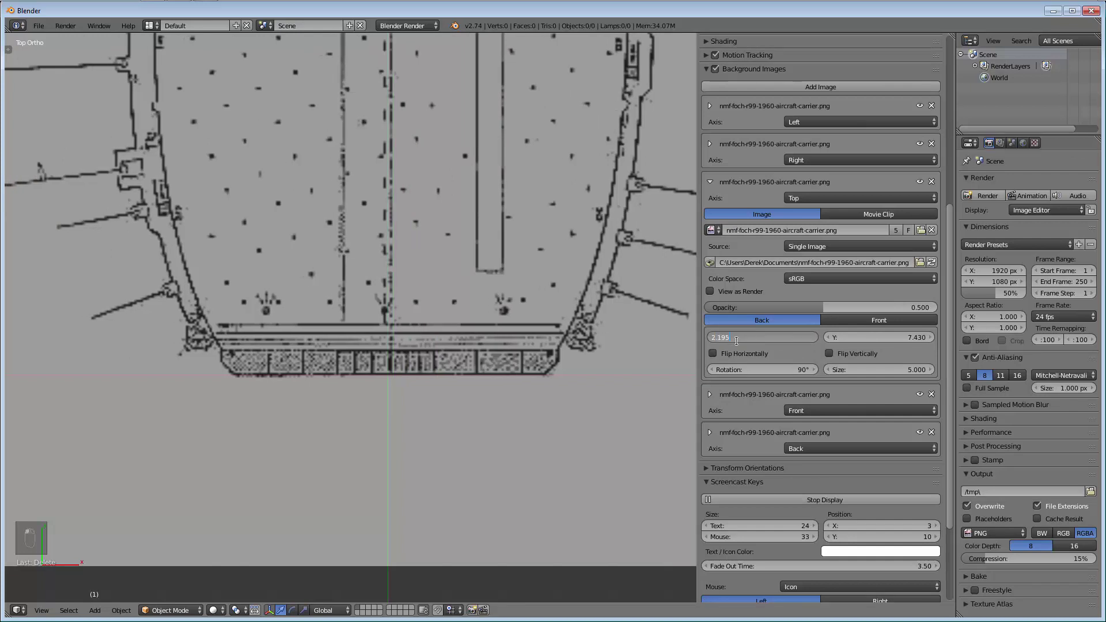
key("Return")
Set the top background image's X offset to 2.19 to centre the deck plan on the Y axis
left_click(743, 340)
type("2")
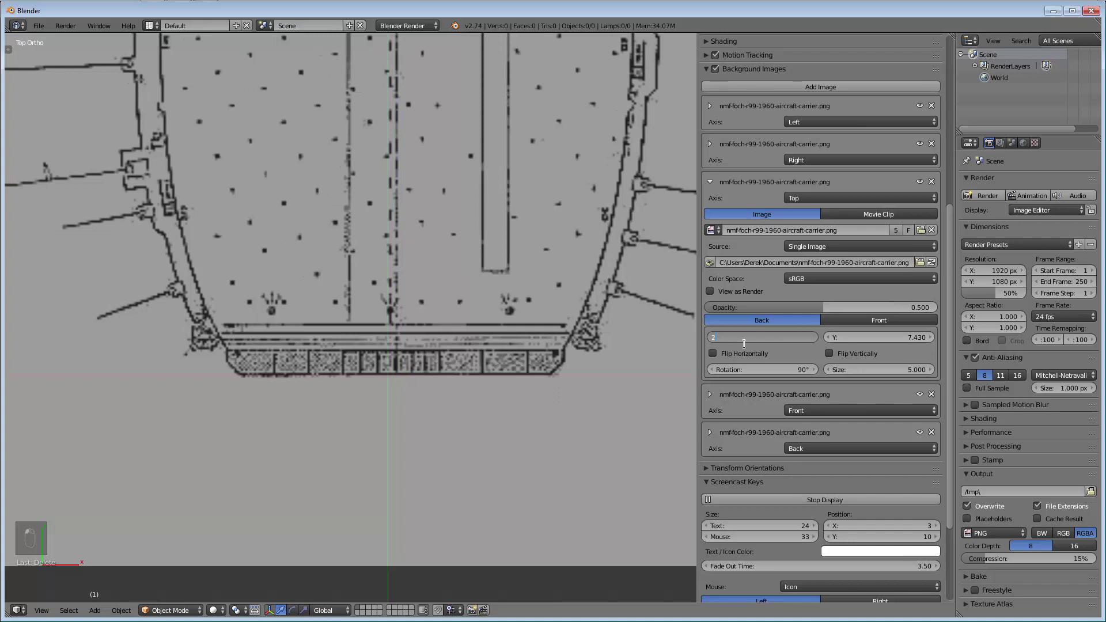
type(".19")
key("Return")
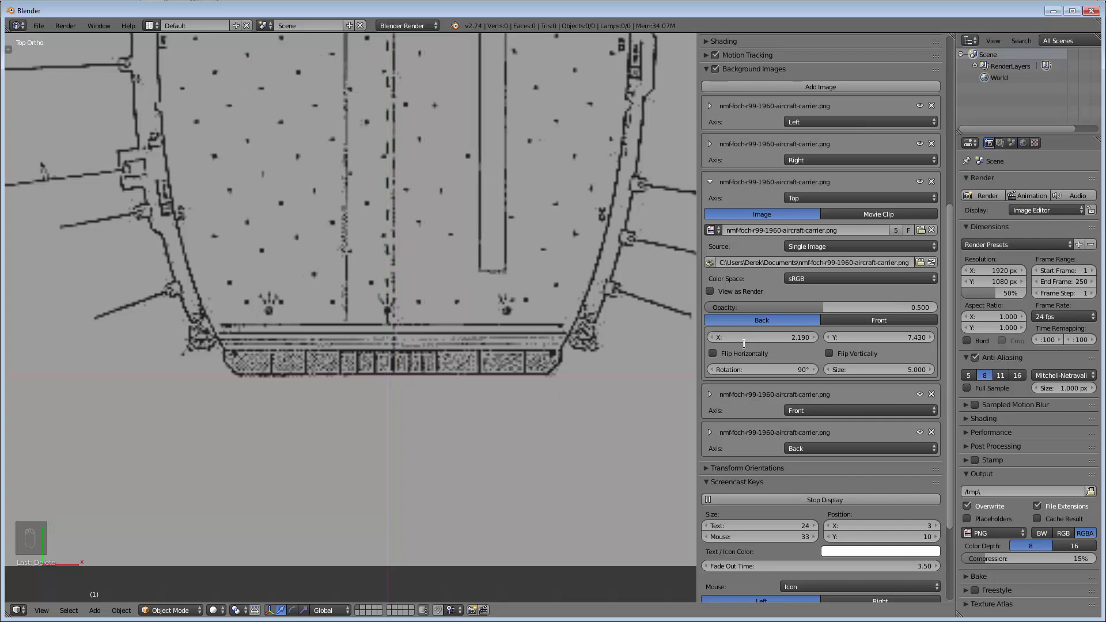
In the right orthographic view, check the 3D cursor against the short mast above the lower side elevation's island
scroll(478, 242, "down", 4)
middle_click_drag(491, 184, 357, 413, "shift")
key("KP_3")
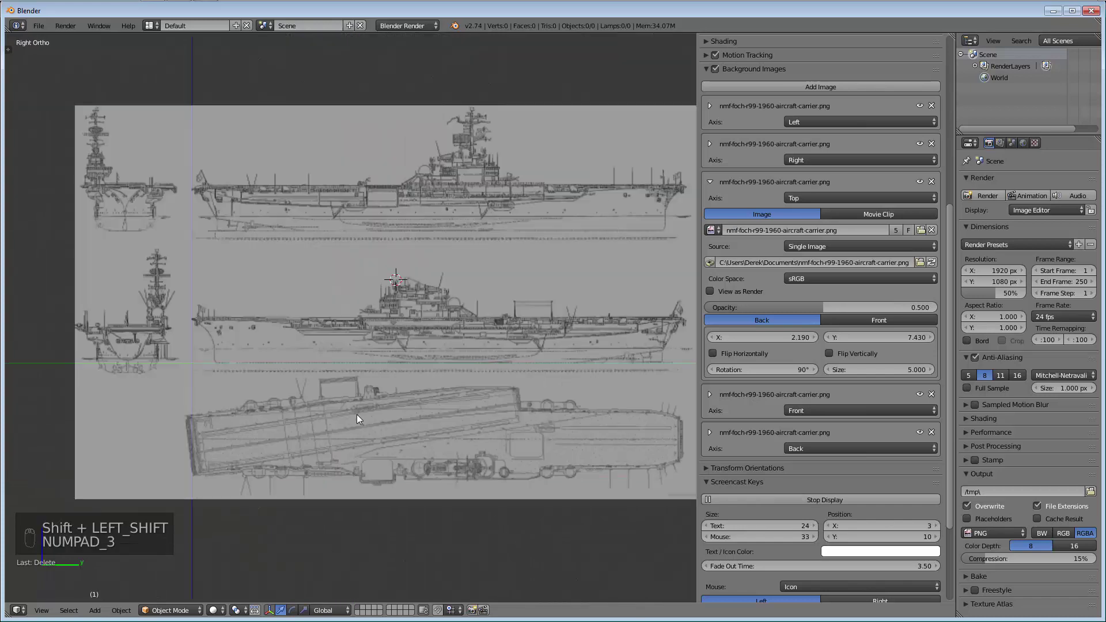
scroll(398, 265, "up", 6)
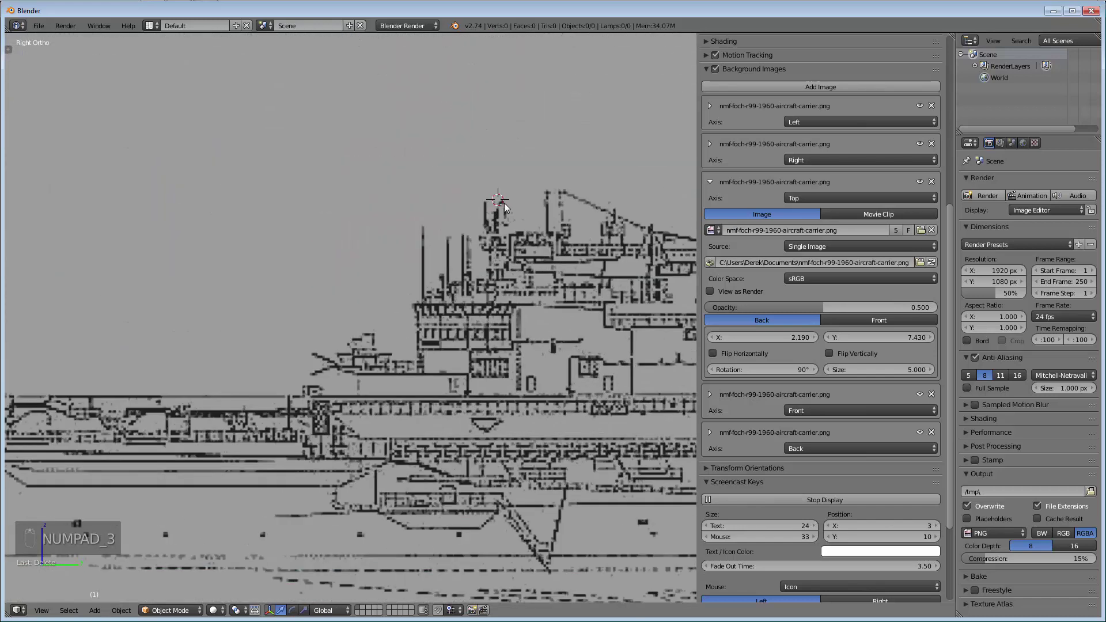
scroll(500, 205, "up", 3)
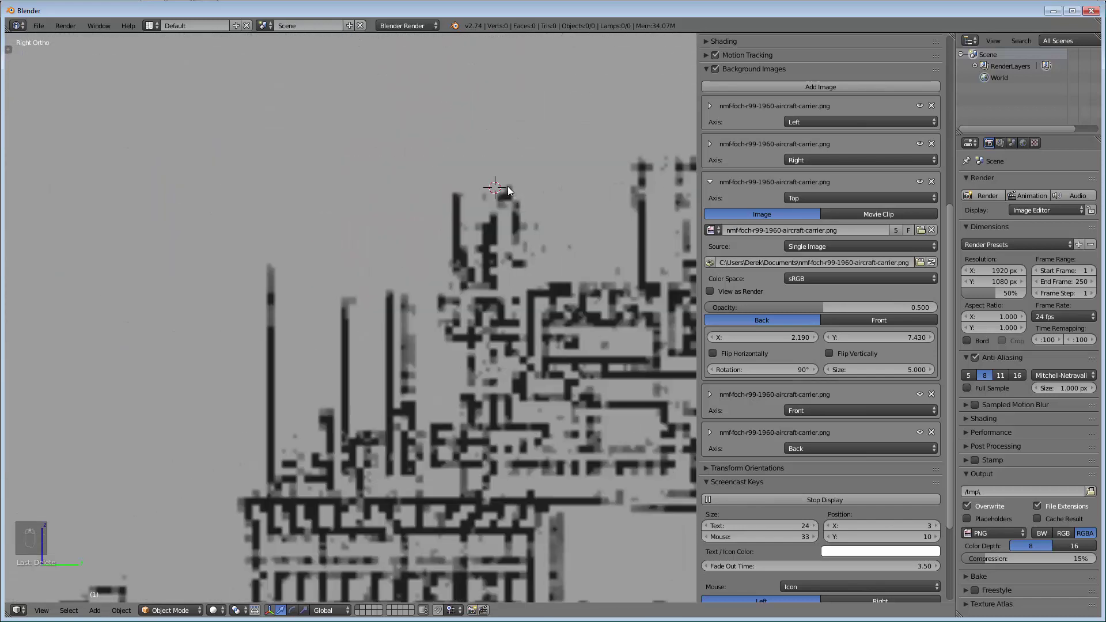
In the top orthographic view, place the 3D cursor on the centre of the island's mast structure in the deck plan
key("KP_7")
scroll(518, 251, "down", 6)
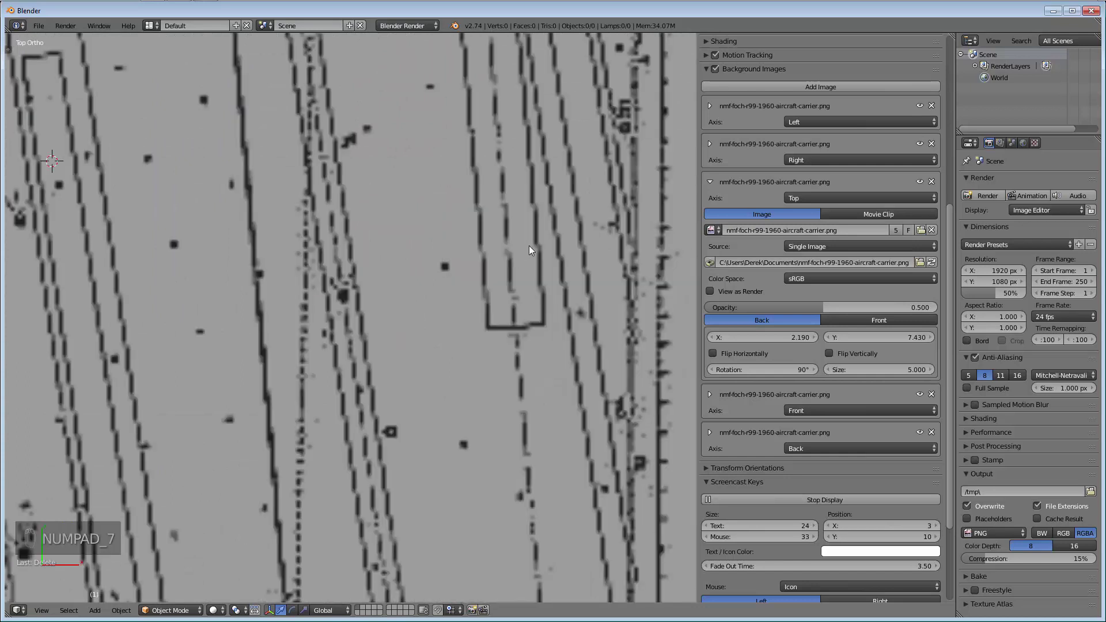
scroll(404, 253, "up", 9)
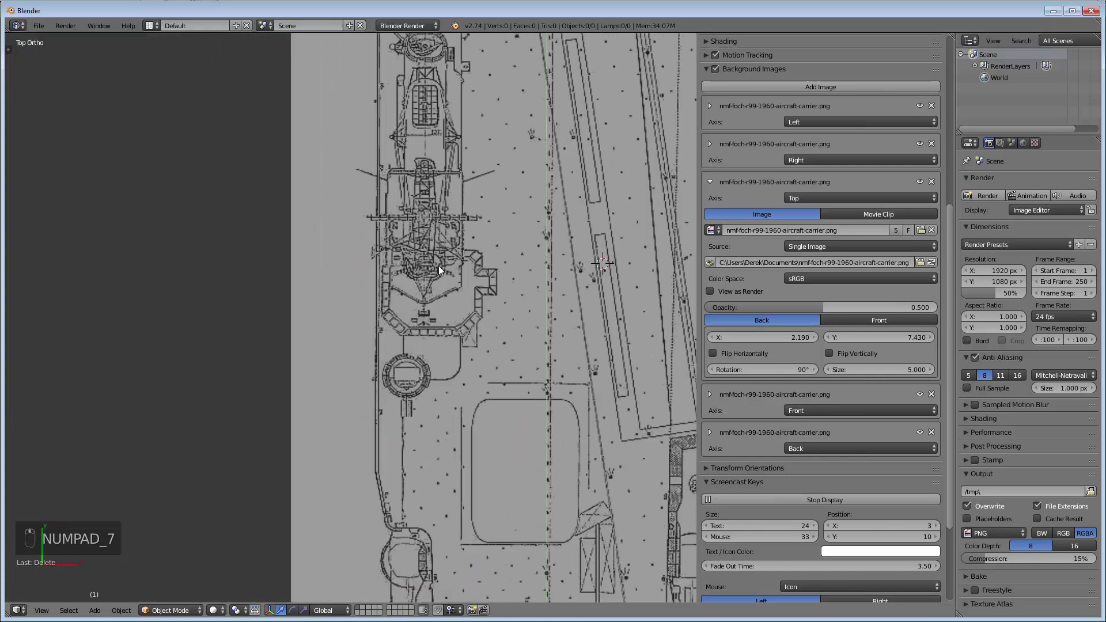
scroll(645, 263, "up", 2)
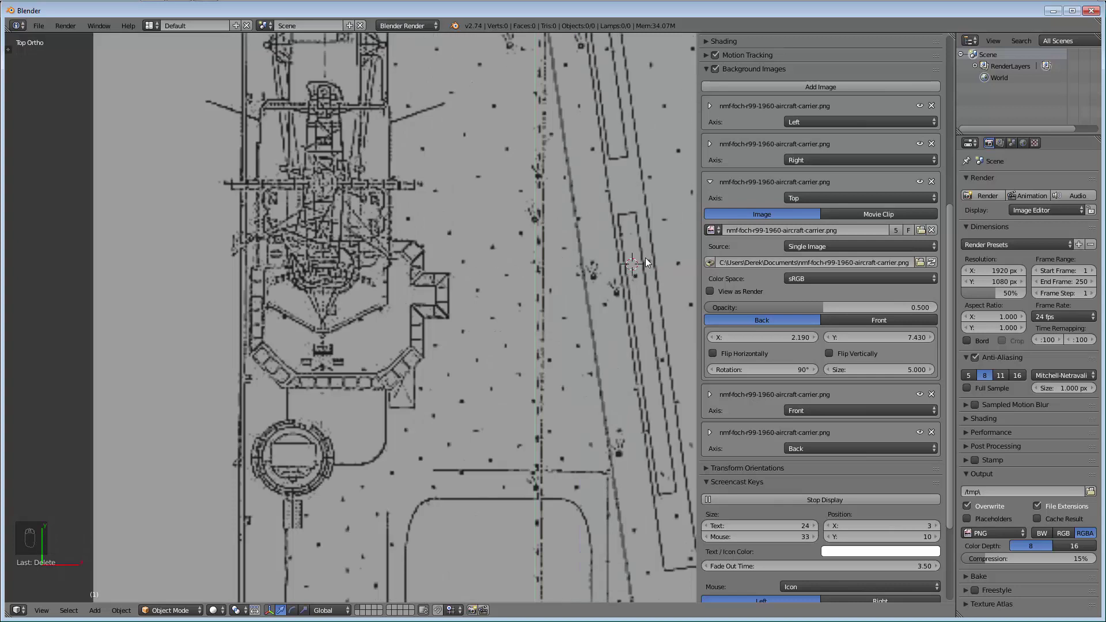
left_click(325, 269)
Check the 3D cursor against the island's mast in the front and right orthographic views
key("KP_1")
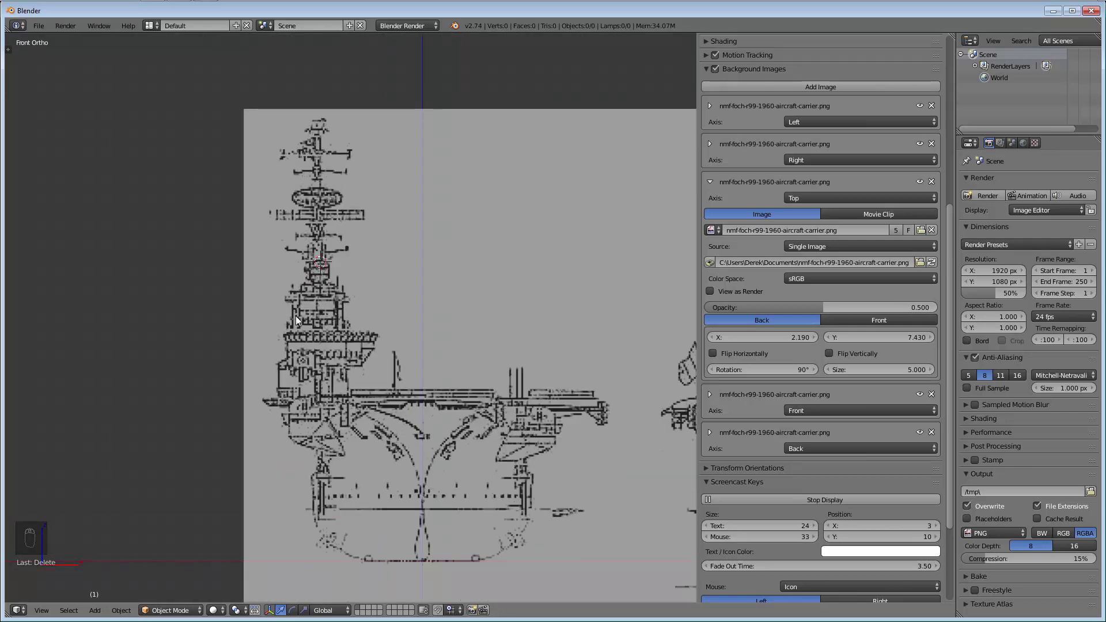
scroll(316, 249, "up", 2)
scroll(312, 267, "down", 3)
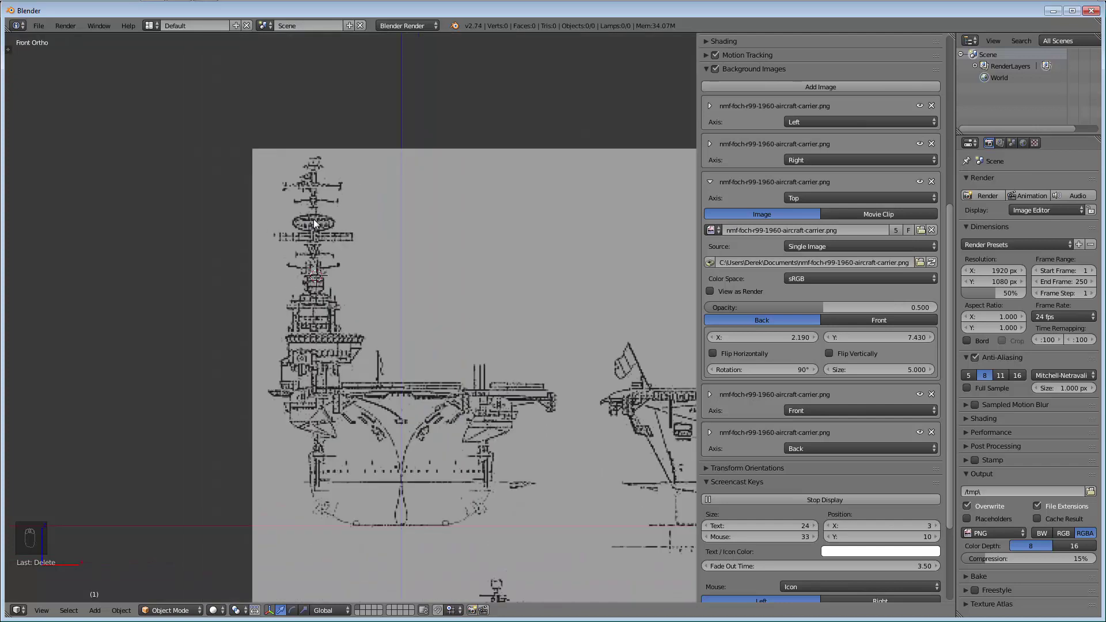
key("KP_3")
scroll(357, 280, "up", 2)
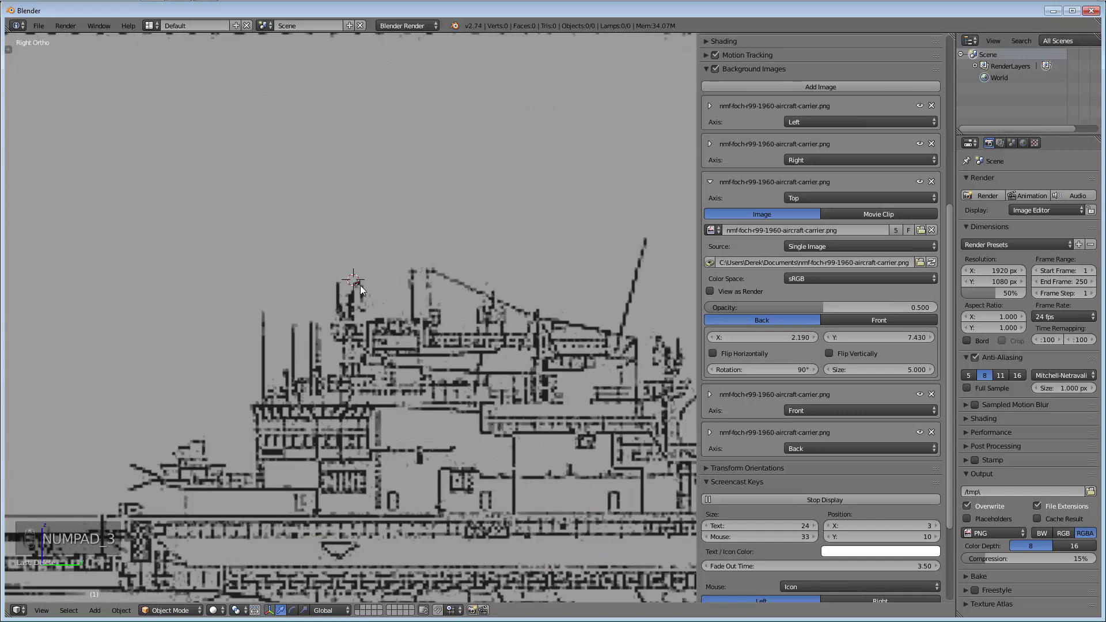
scroll(360, 289, "down", 4)
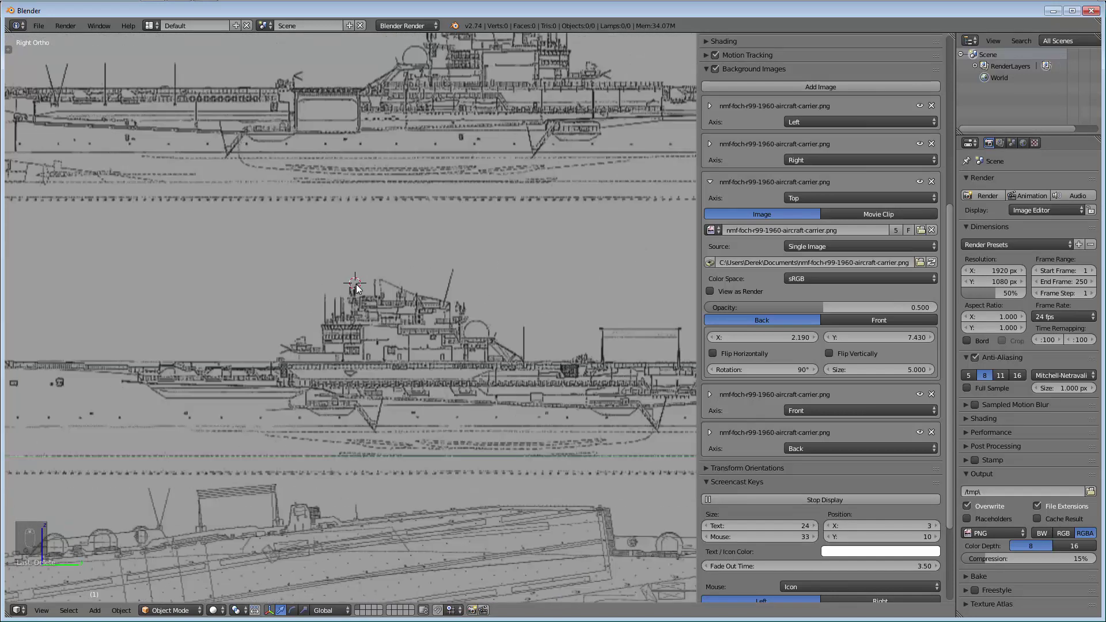
Place the 3D cursor on the island's short forward mast in the right view and on the matching mast structure in the top view
key("KP_7")
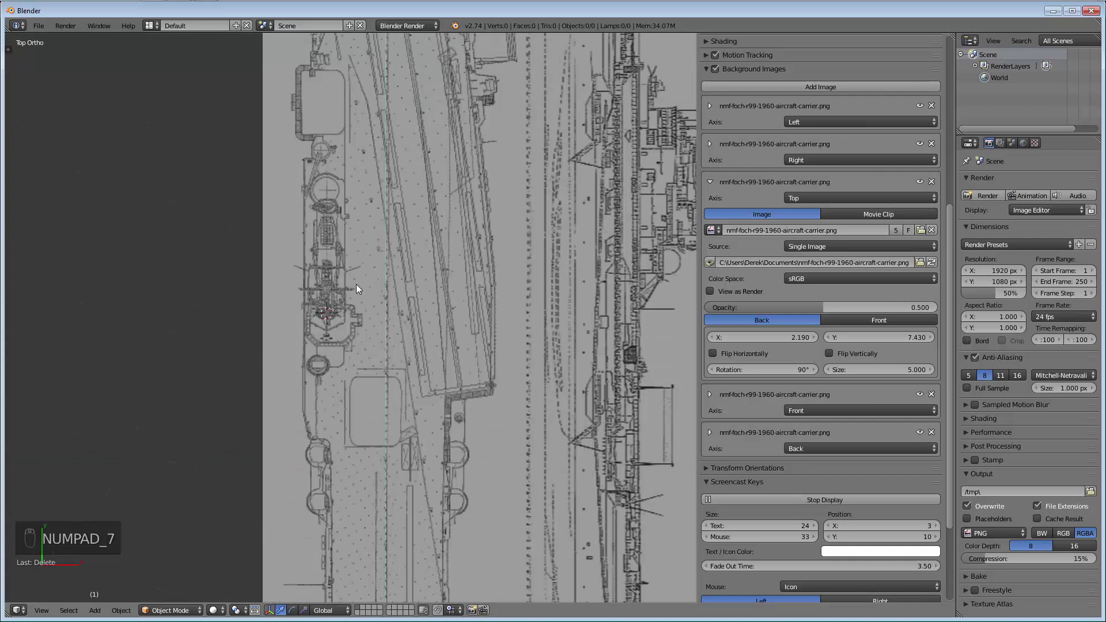
scroll(283, 305, "up", 4)
key("ctrl")
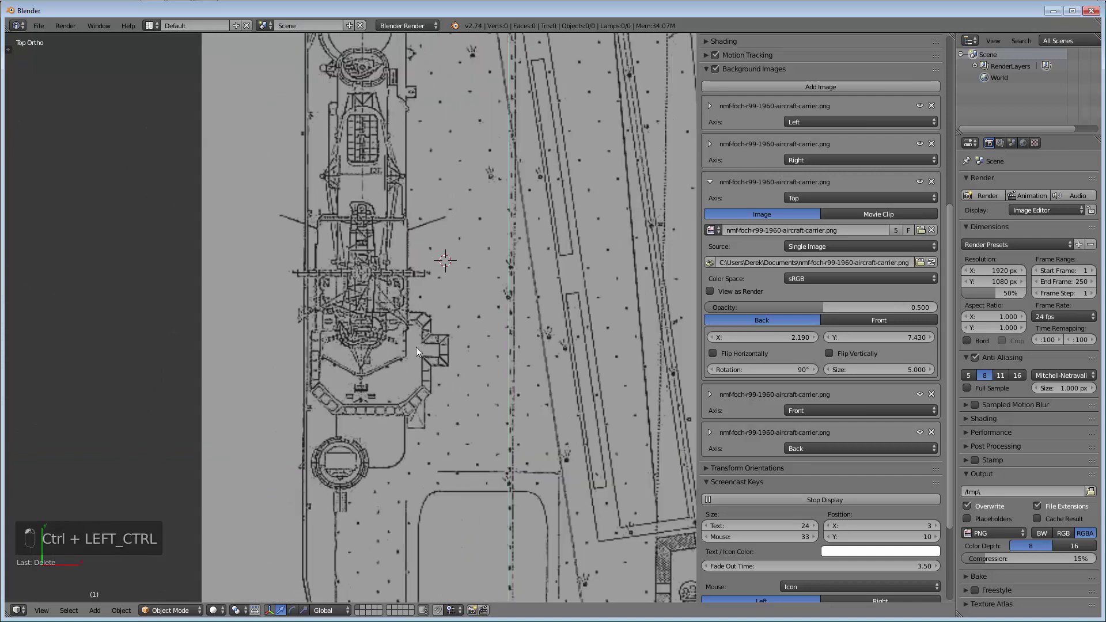
key("KP_3")
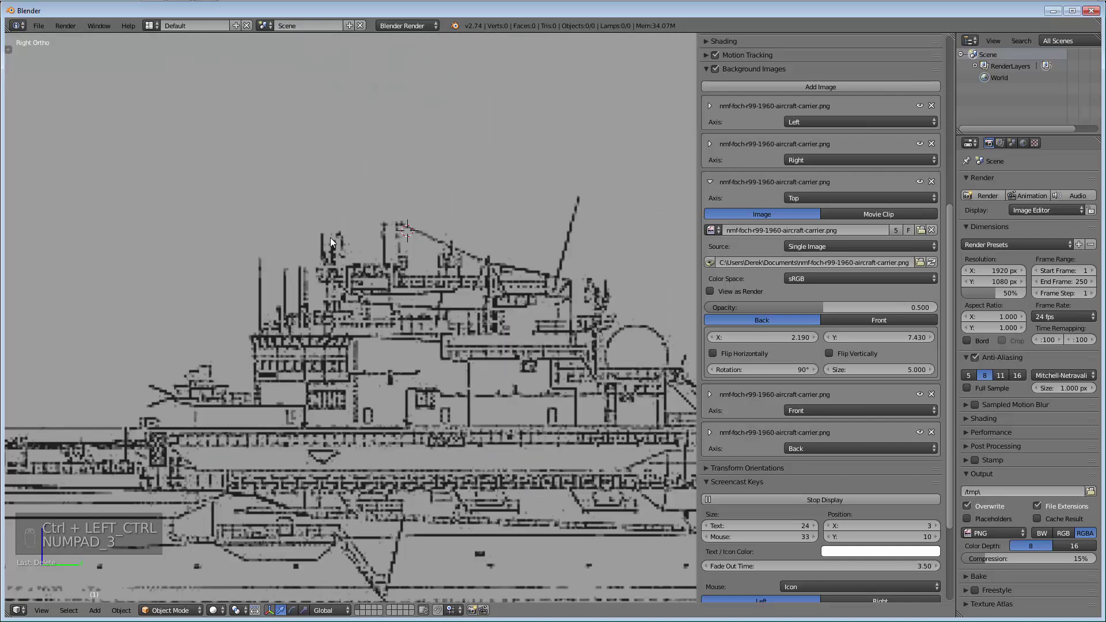
left_click(340, 232)
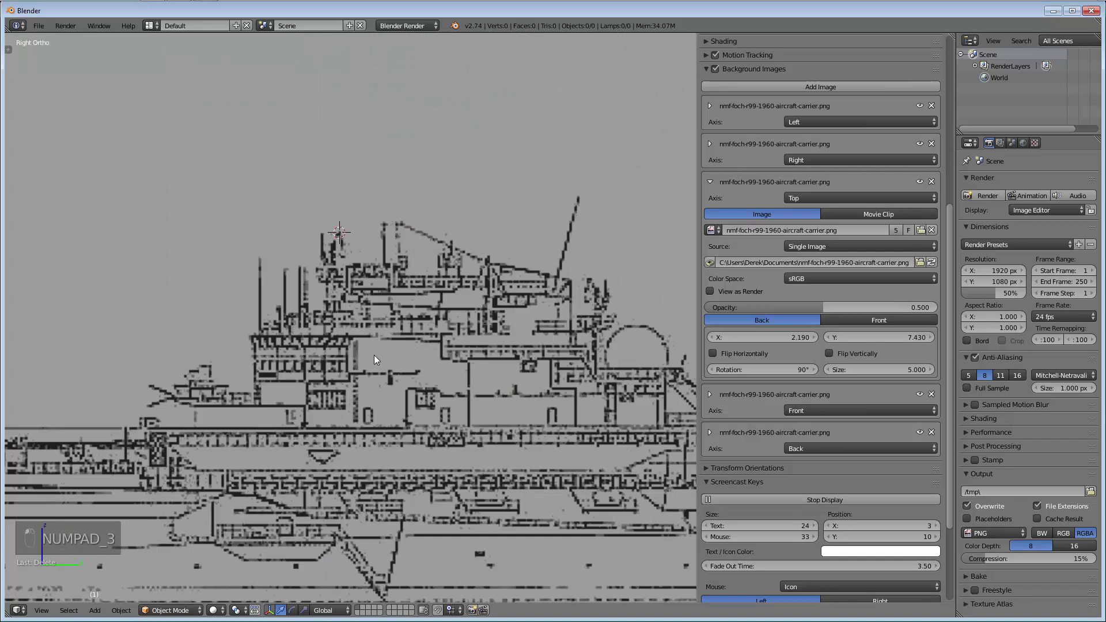
key("KP_7")
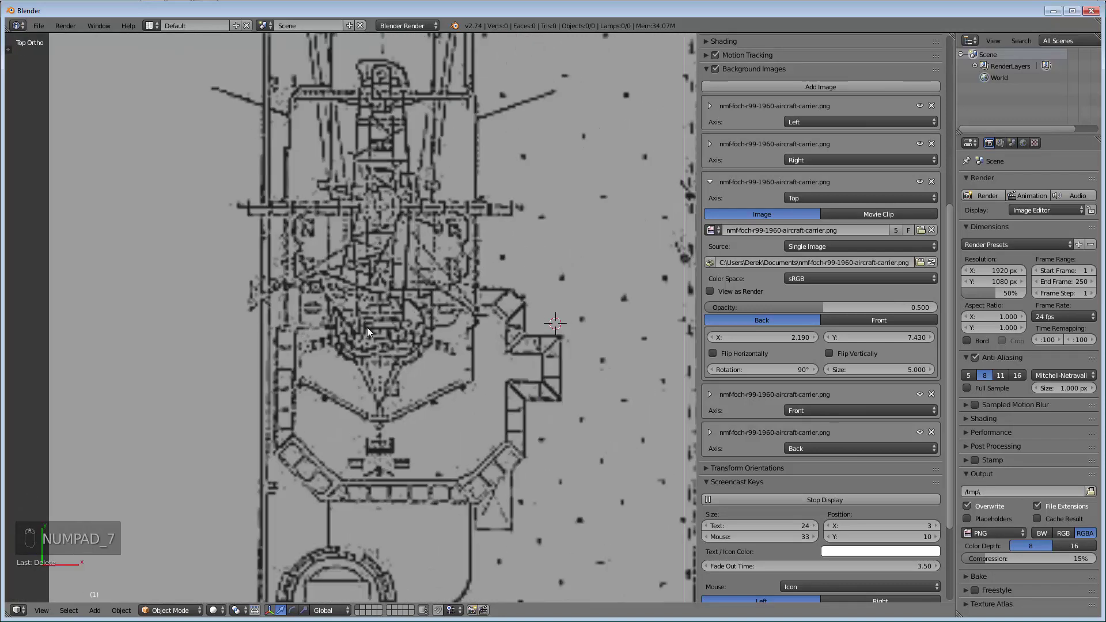
left_click(379, 328)
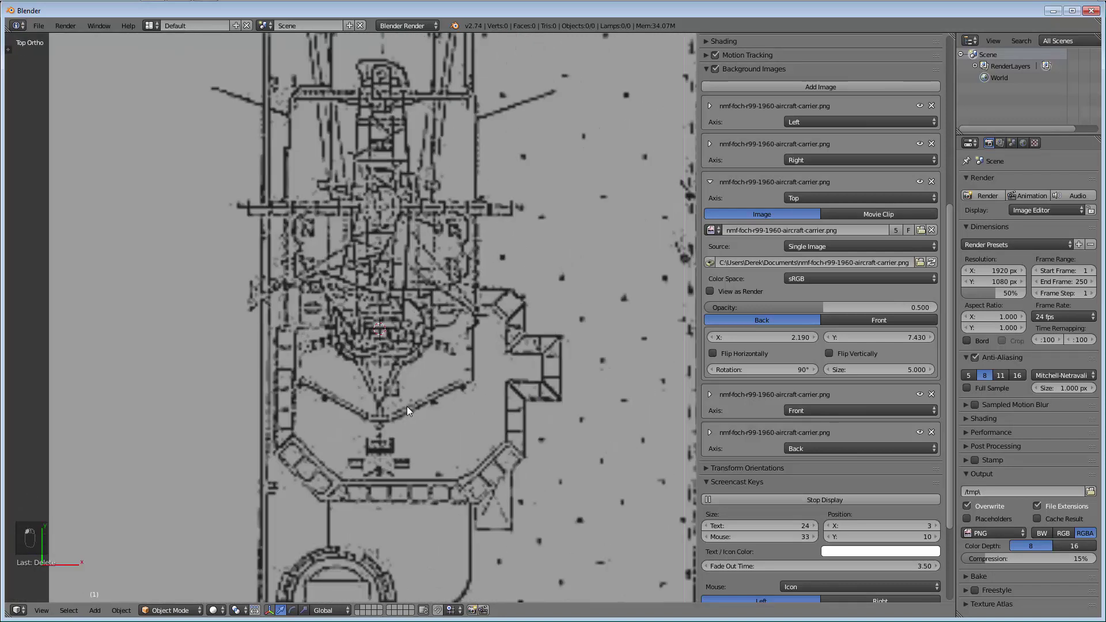
Check the 3D cursor against the island's mast in the front, right and top orthographic views
key("KP_1")
scroll(352, 235, "down", 4)
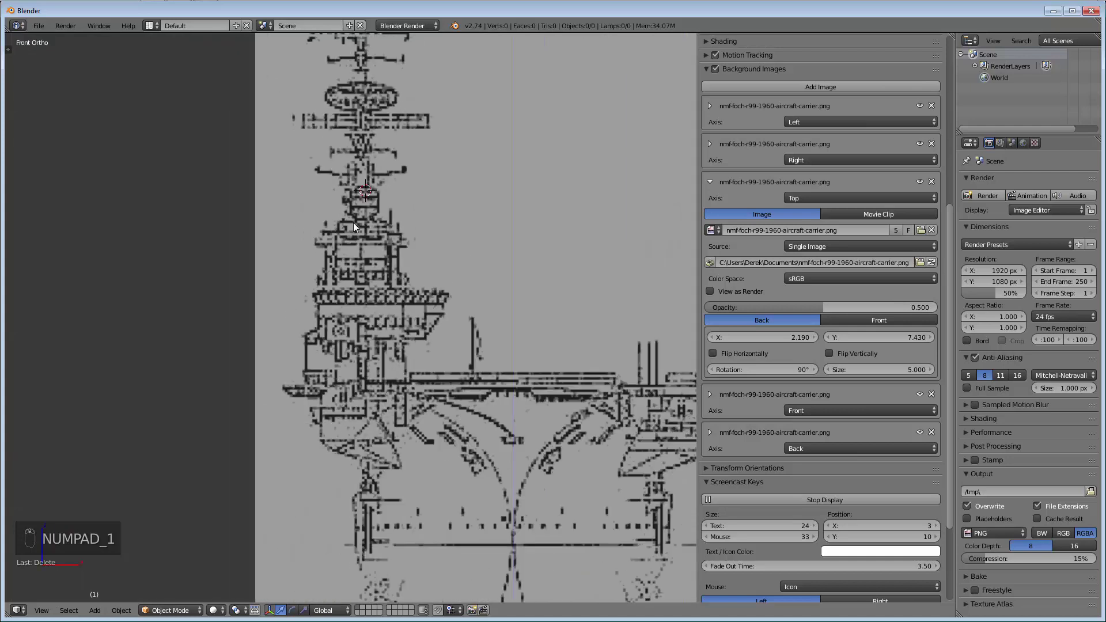
key("KP_3")
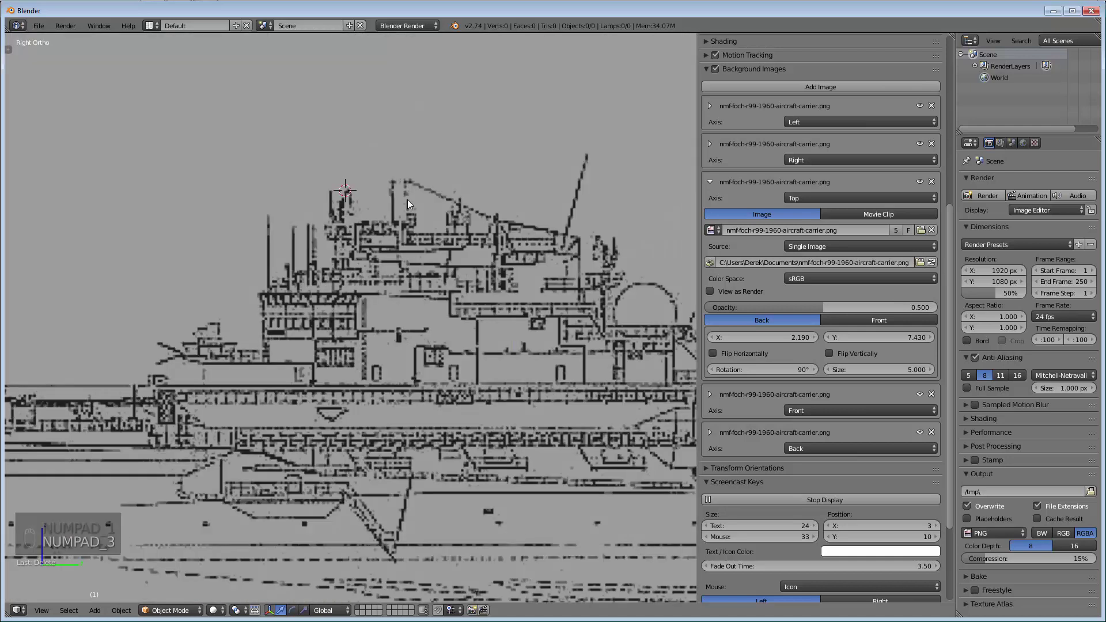
key("KP_7")
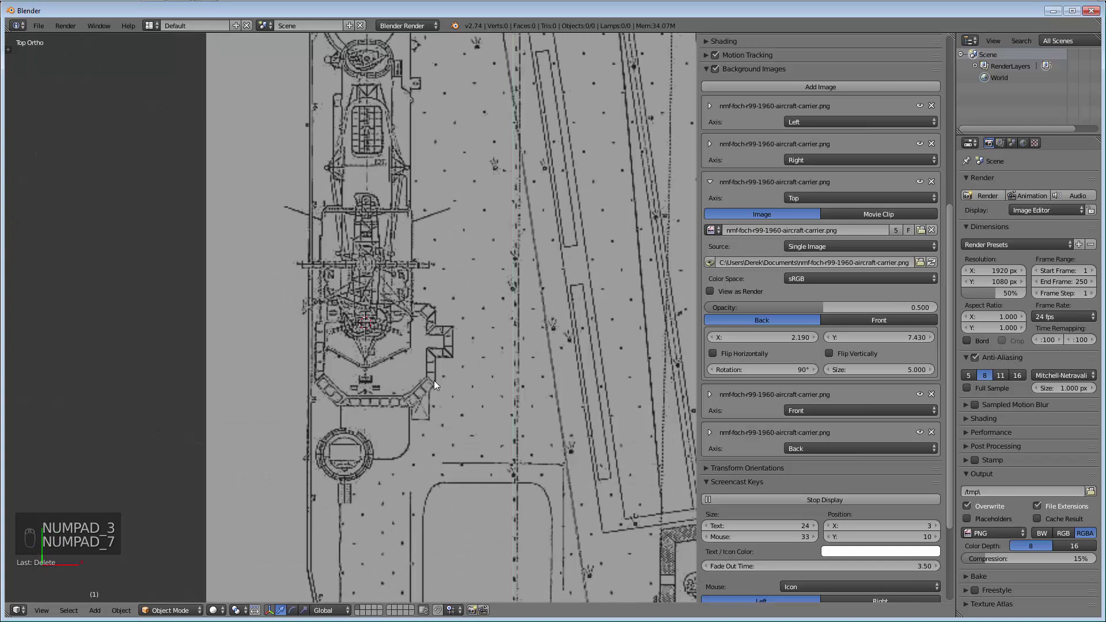
scroll(362, 301, "up", 5)
scroll(450, 327, "down", 5)
middle_click_drag(451, 327, 346, 307, "shift")
Examine the front elevation and the rest of the blueprint sheet in the front orthographic view
key("KP_3")
key("KP_1")
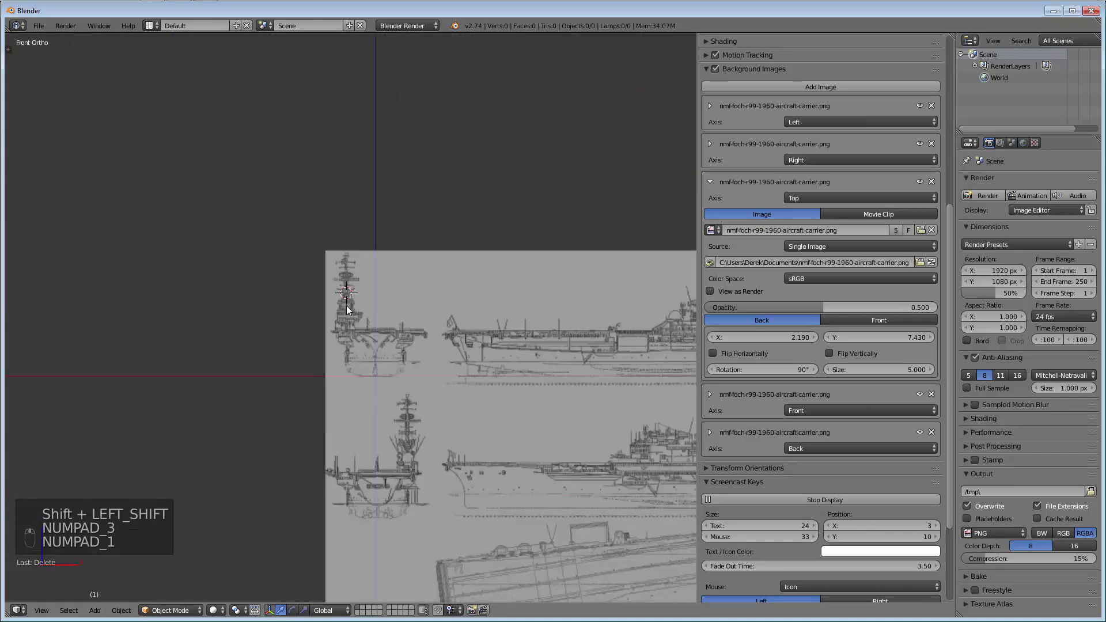
scroll(378, 291, "down", 1)
middle_click_drag(241, 279, 186, 220, "shift")
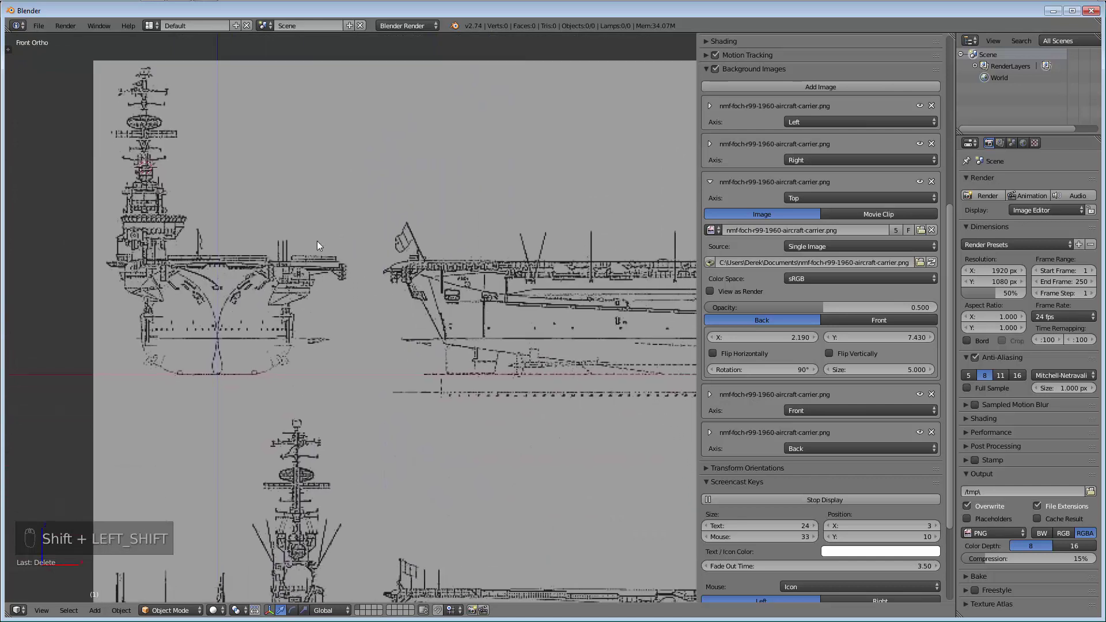
scroll(314, 241, "down", 3)
middle_click_drag(317, 269, 200, 267, "shift")
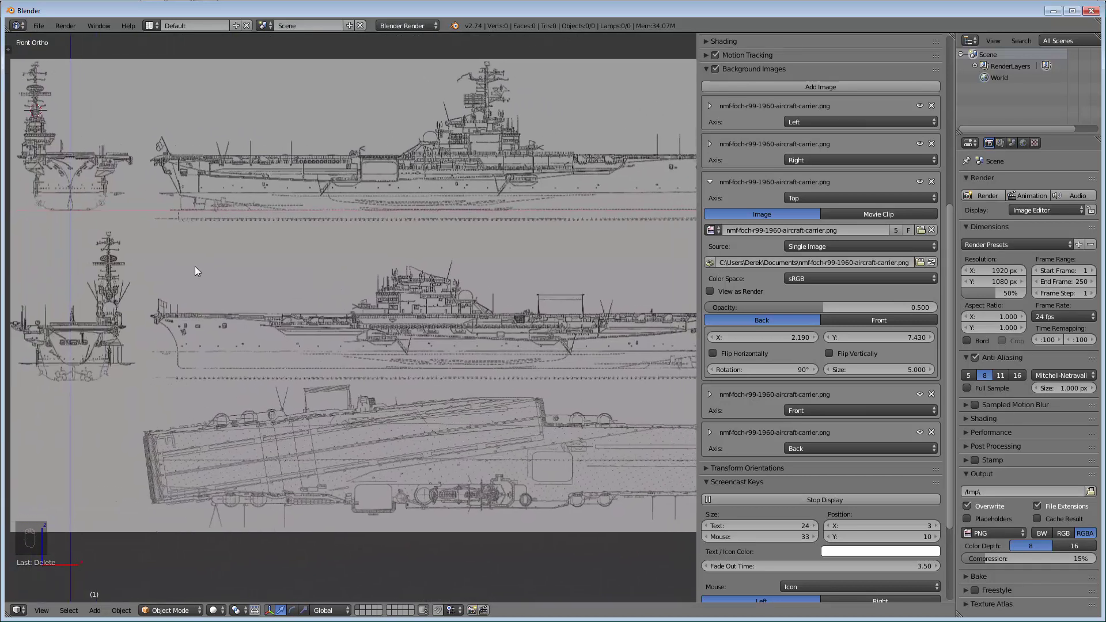
scroll(345, 309, "down", 1)
middle_click_drag(388, 309, 353, 311, "shift")
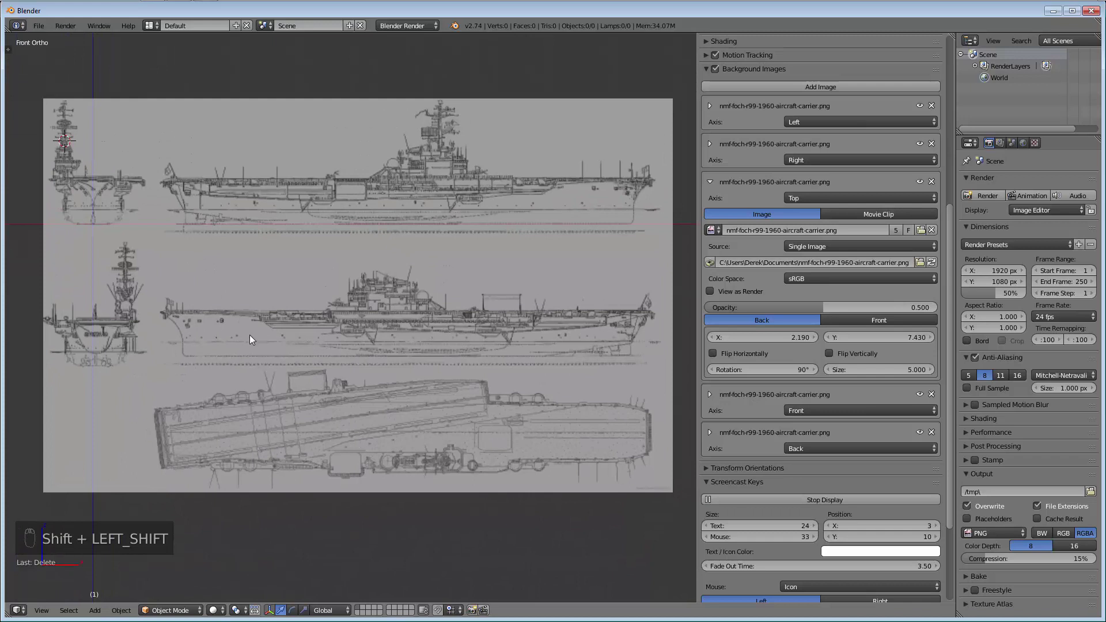
In the right orthographic view, place the 3D cursor at the bow tip of the lower side elevation's flight deck
key("KP_3")
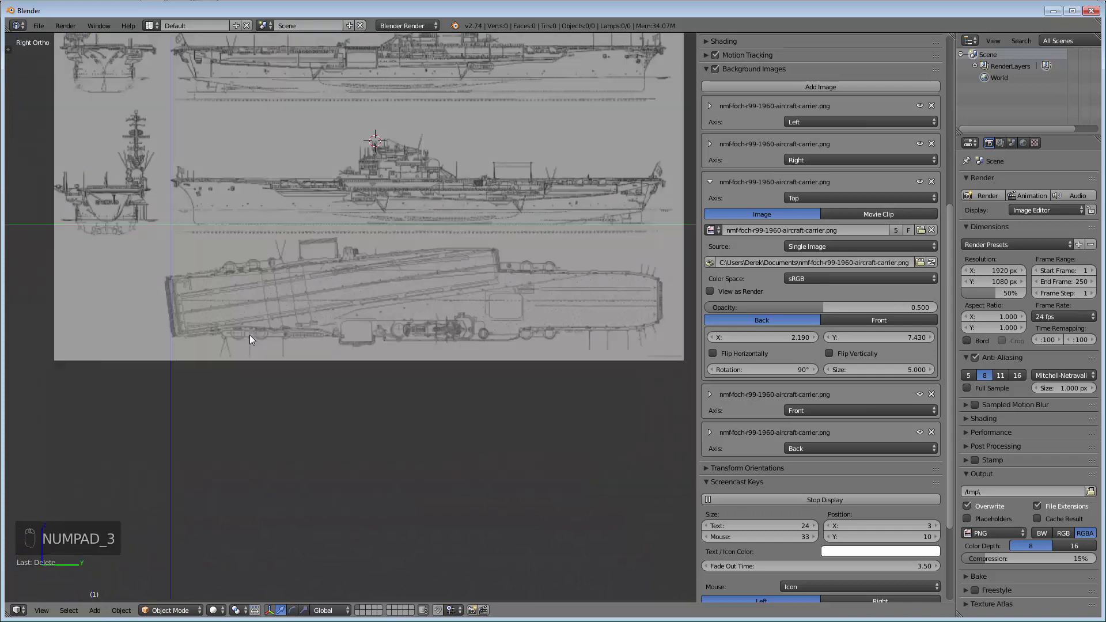
scroll(261, 263, "up", 4)
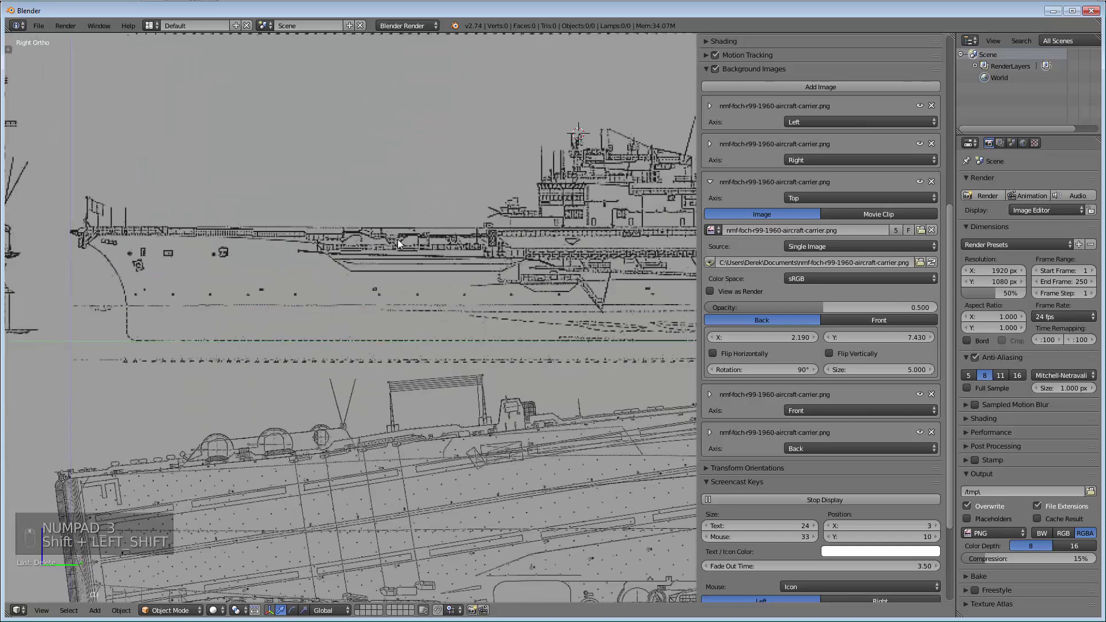
middle_click_drag(394, 239, 592, 243, "shift")
scroll(270, 236, "up", 6)
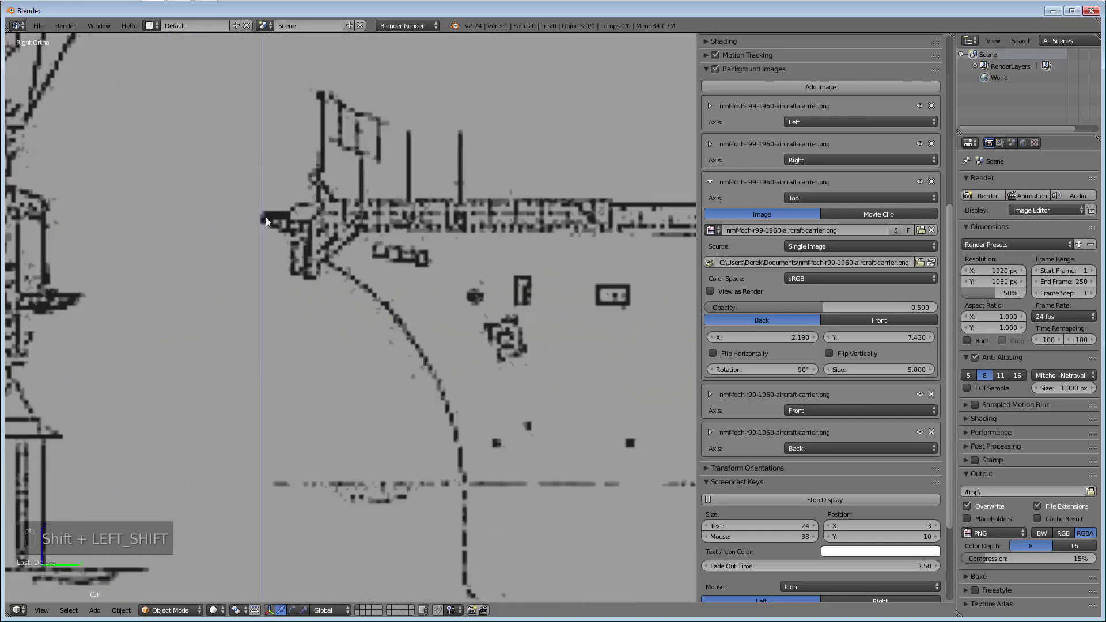
left_click(263, 211)
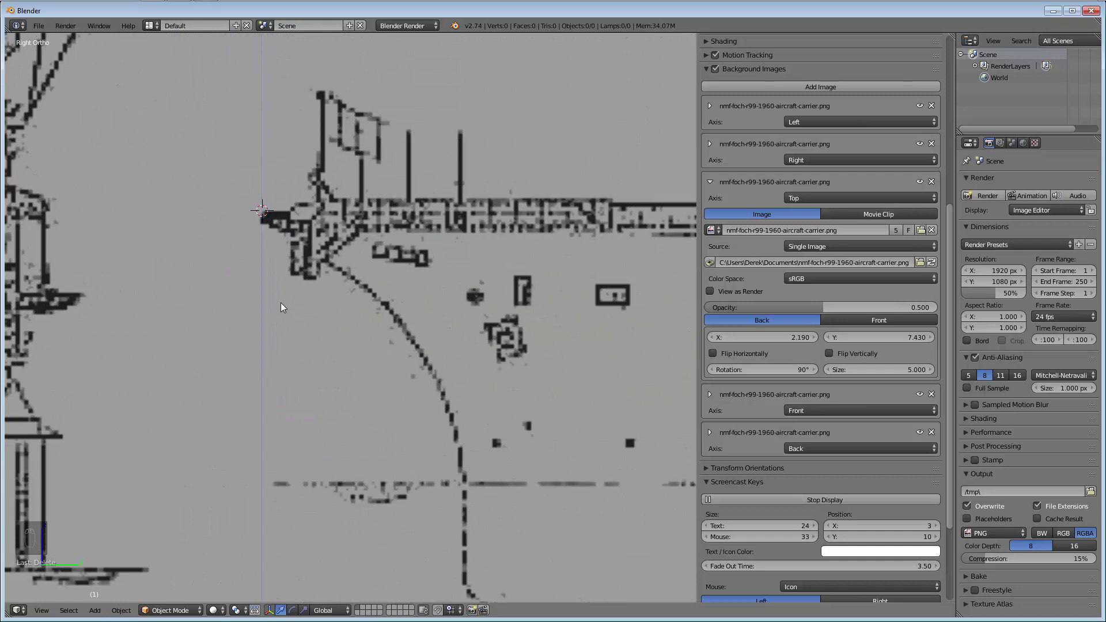
In the top orthographic view, check the 3D cursor against the bow edge of the deck plan
key("KP_7")
scroll(298, 302, "down", 8)
key("shift")
scroll(167, 355, "up", 10)
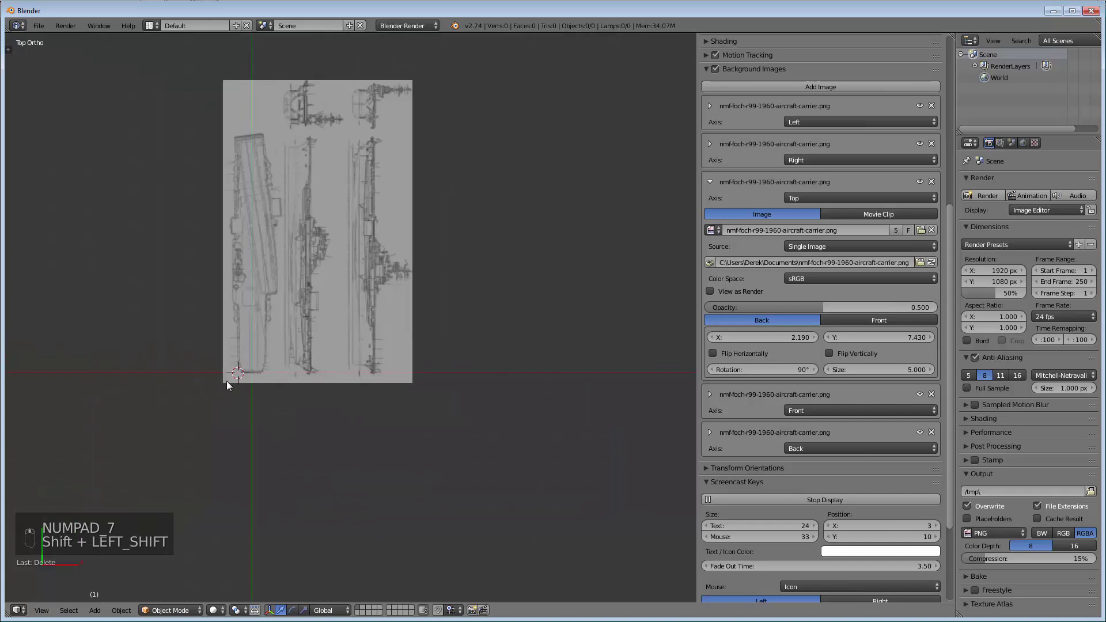
scroll(258, 371, "up", 1)
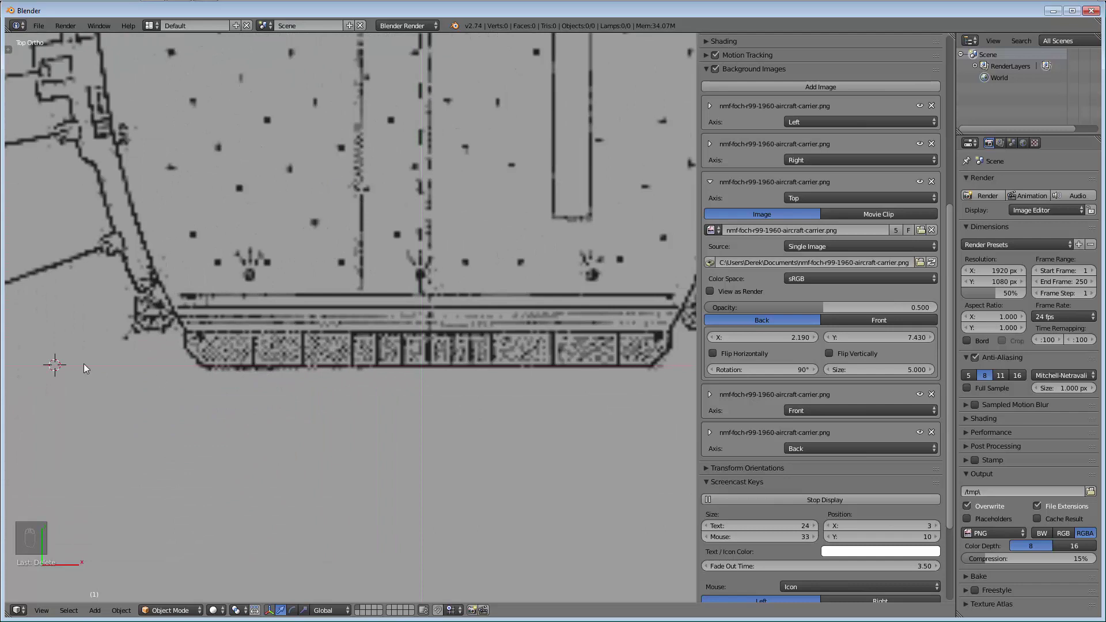
scroll(55, 367, "up", 8)
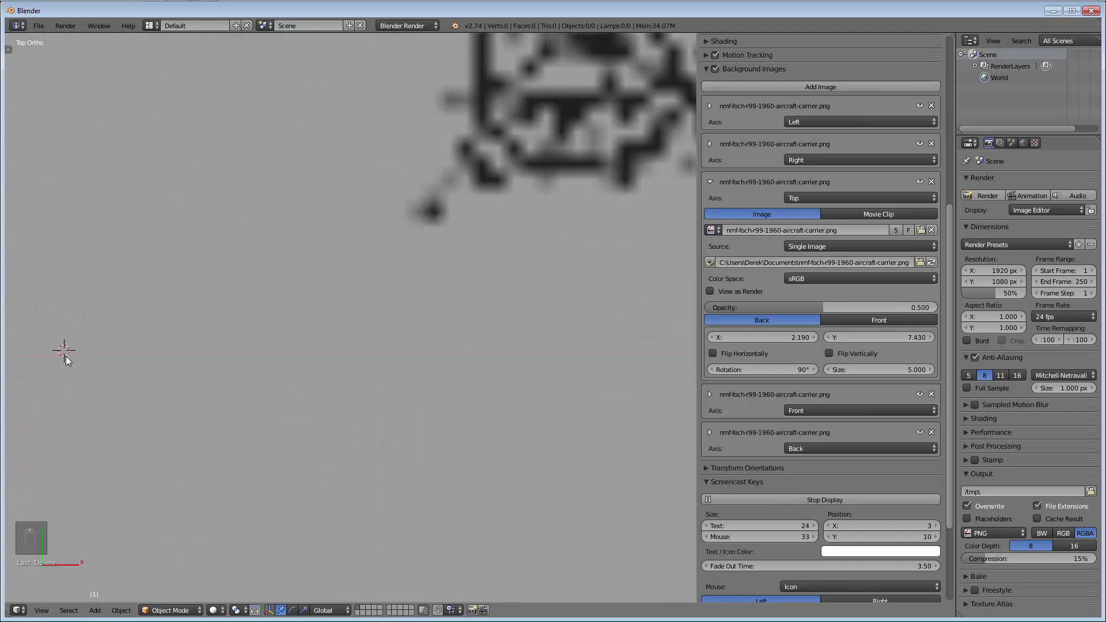
scroll(67, 356, "down", 5)
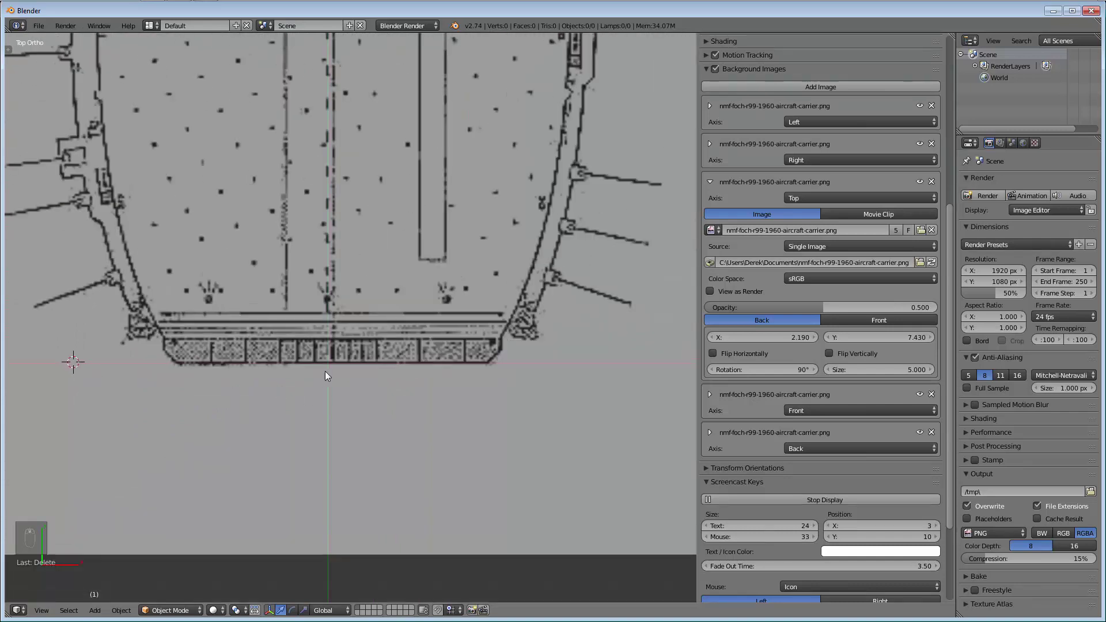
Place the 3D cursor at the centre of the deck plan's bow edge and check it in the right and front views
left_click(328, 363)
key("KP_3")
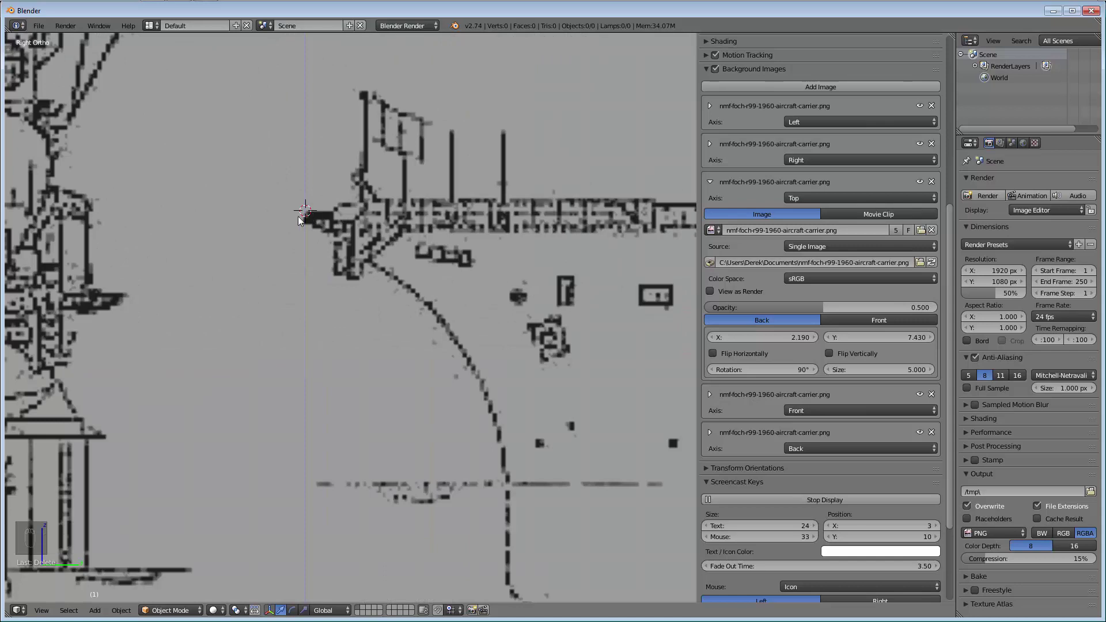
key("KP_3")
key("KP_7")
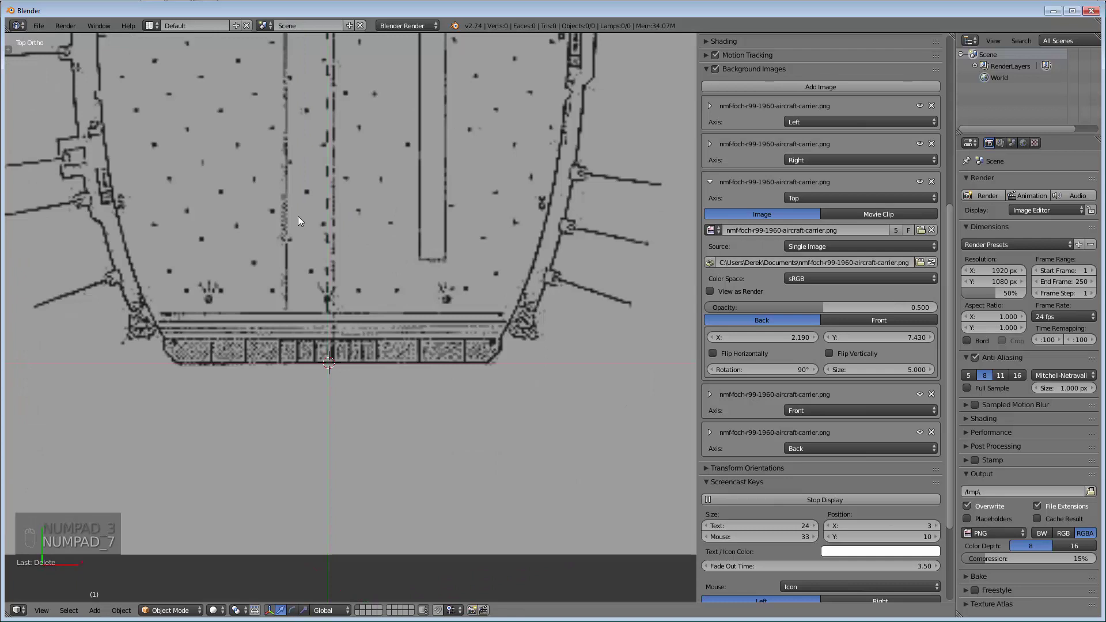
key("KP_1")
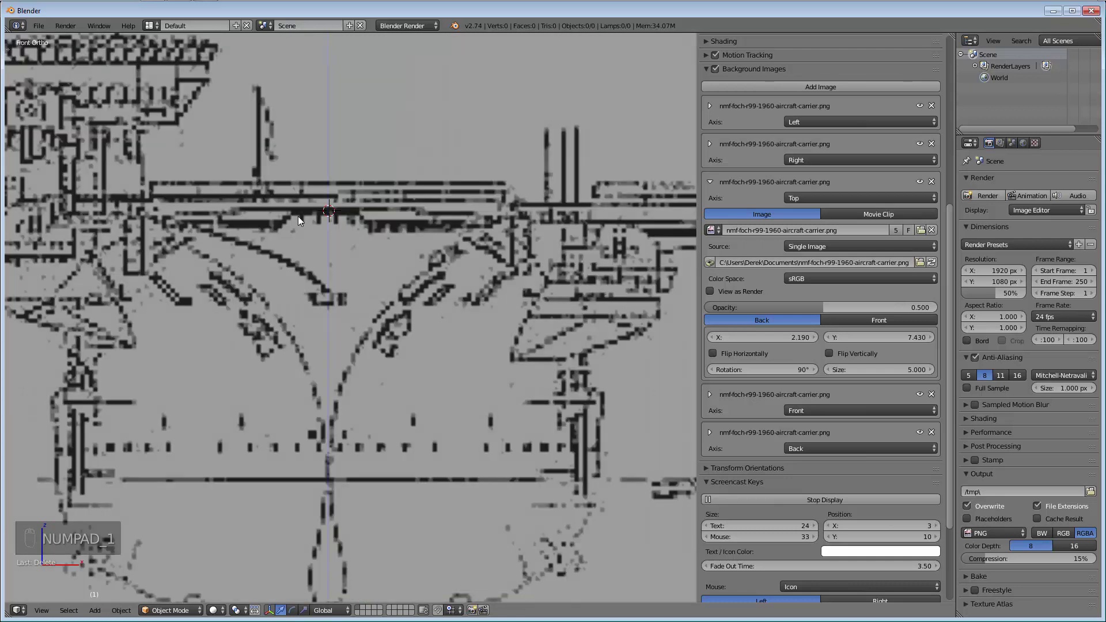
scroll(298, 215, "down", 4)
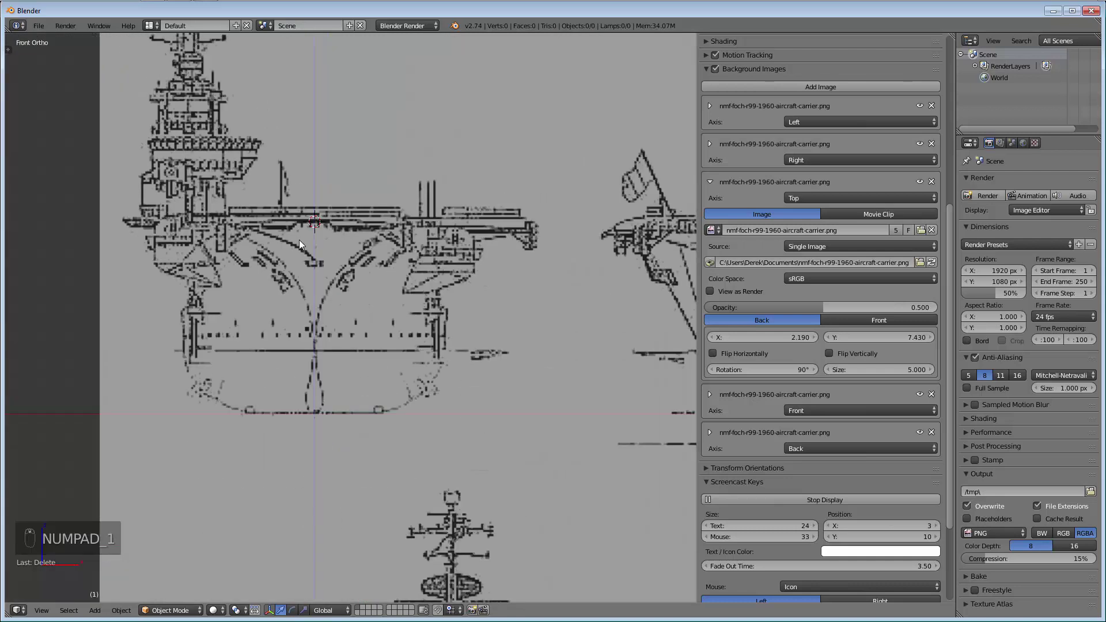
scroll(318, 224, "up", 3)
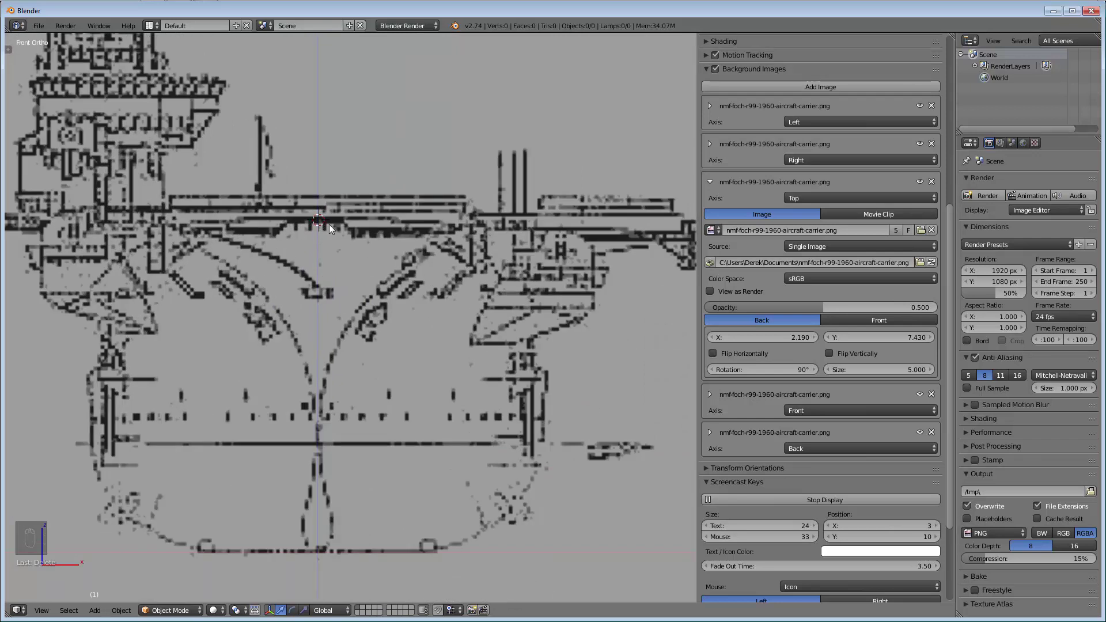
In the right orthographic view, examine the lower side elevation's keel line and bow corner against the Y axis
scroll(329, 224, "down", 5)
key("shift")
middle_click_drag(381, 313, 294, 259, "shift")
key("KP_3")
scroll(355, 193, "up", 6)
scroll(403, 217, "up", 7)
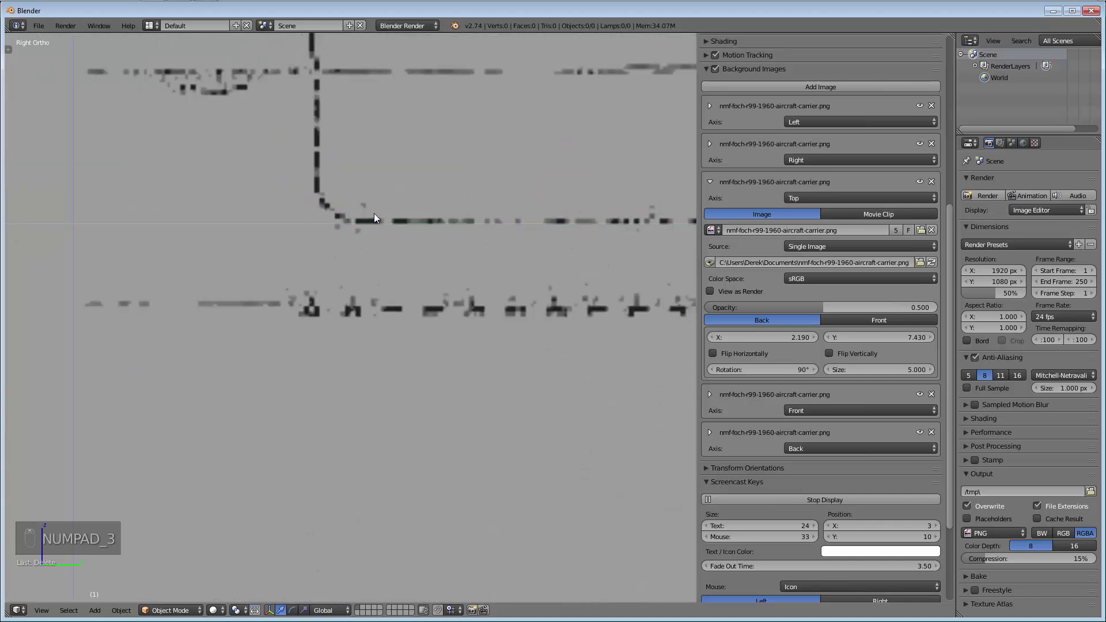
scroll(329, 230, "down", 4)
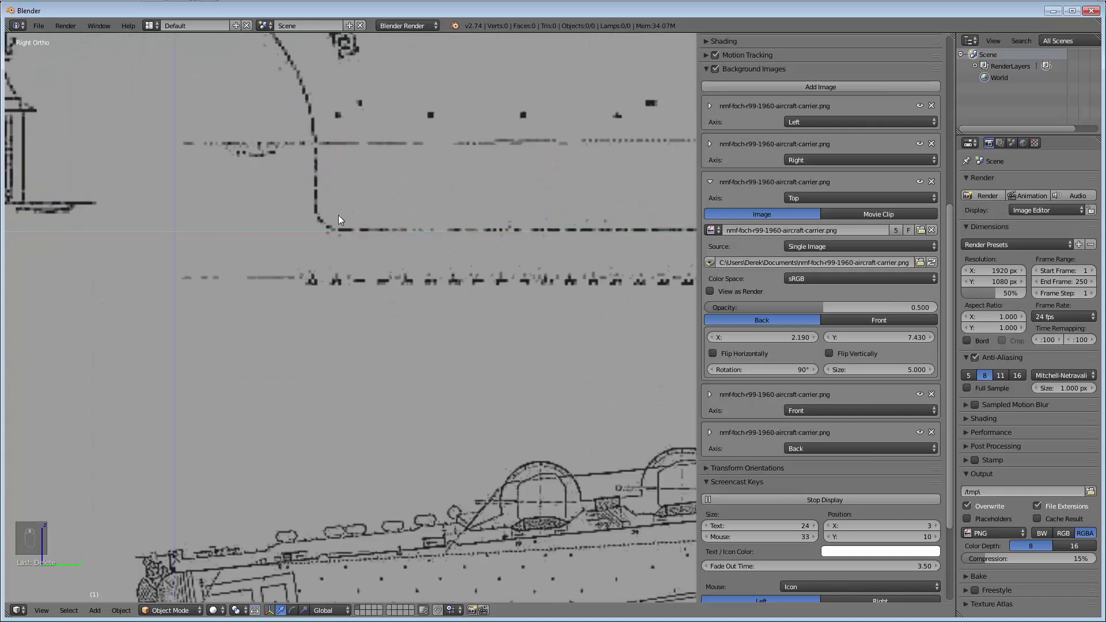
scroll(337, 215, "up", 3, "shift")
scroll(310, 339, "up", 4)
scroll(322, 334, "down", 8)
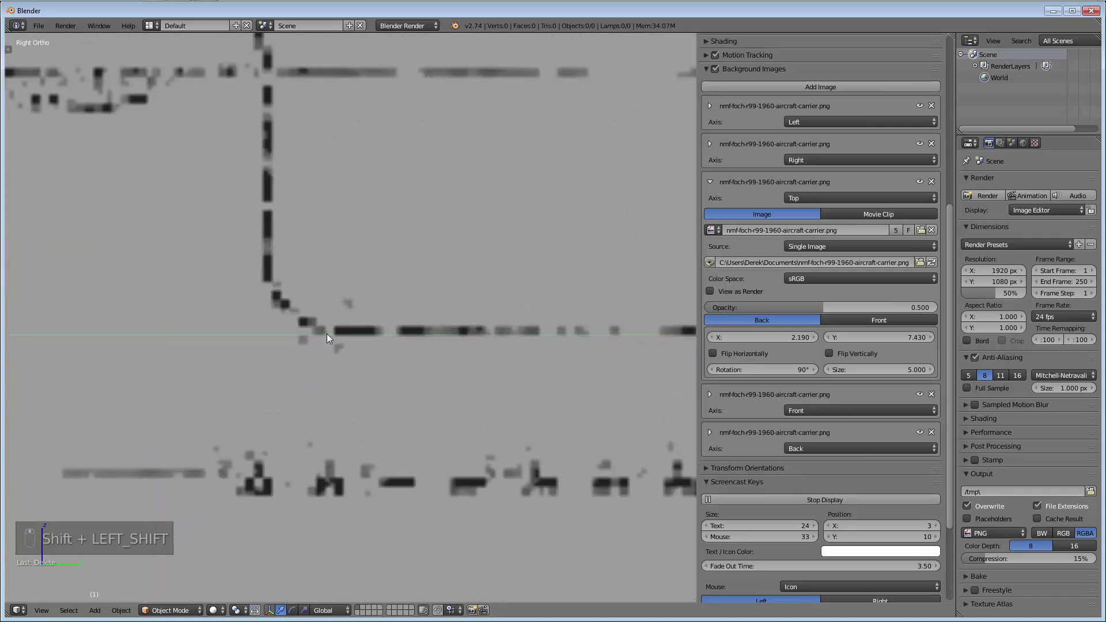
scroll(397, 314, "down", 3)
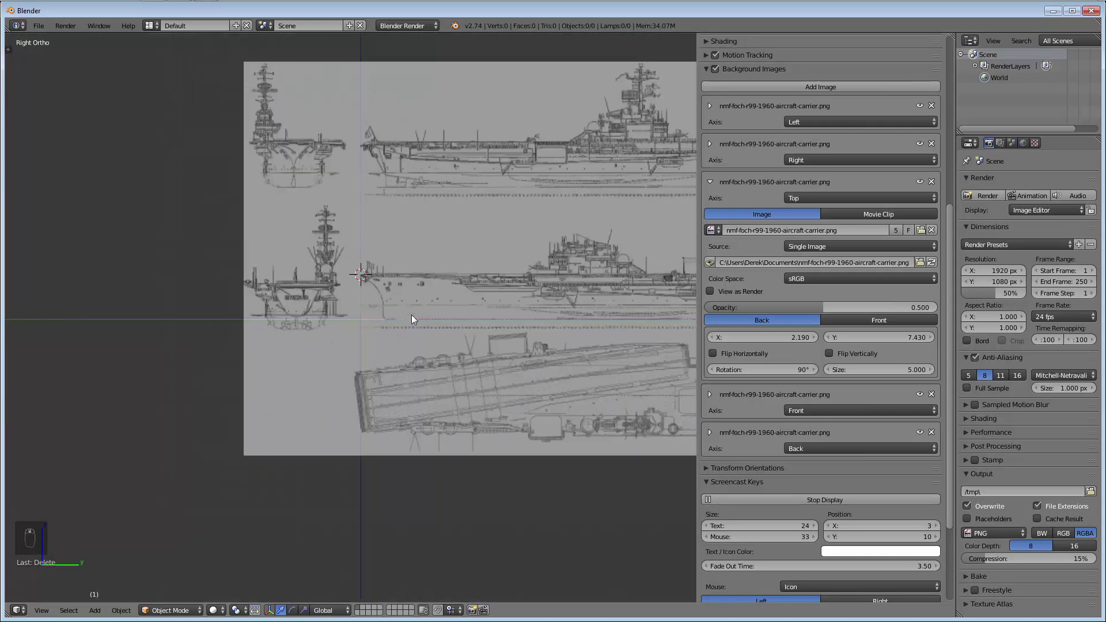
Place the 3D cursor where the bow's stem curves into the keel line in the lower side elevation
scroll(374, 334, "up", 6)
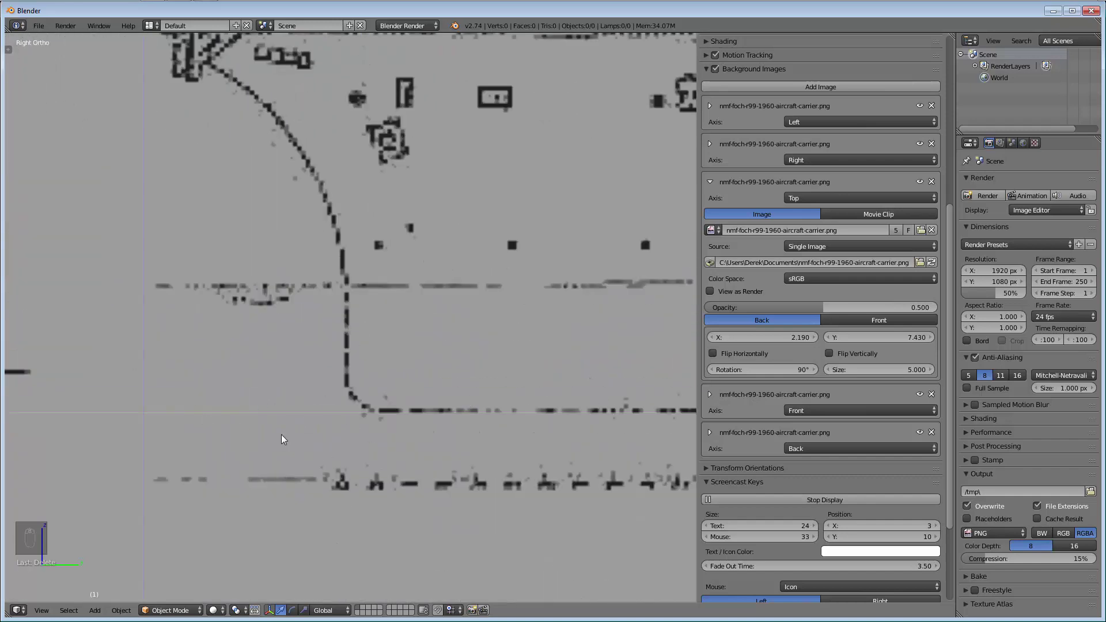
scroll(377, 400, "up", 3)
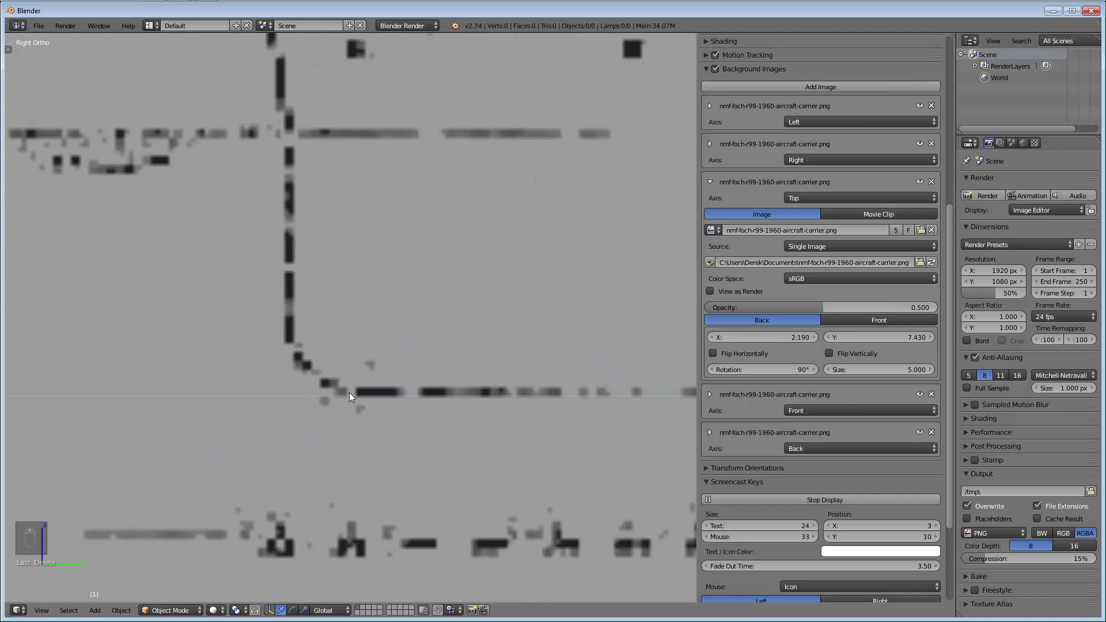
left_click(350, 397)
In the top orthographic view, check the 3D cursor's position along the deck plan's centreline near the bow
key("KP_7")
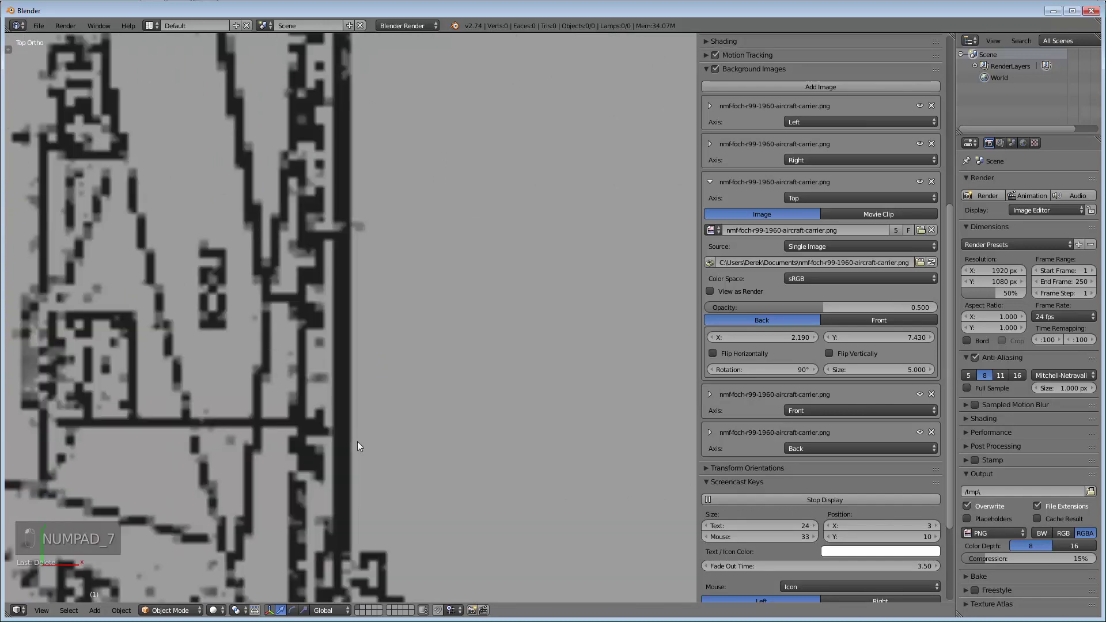
scroll(303, 446, "down", 6)
middle_click_drag(285, 379, 505, 415, "shift")
scroll(295, 497, "up", 4)
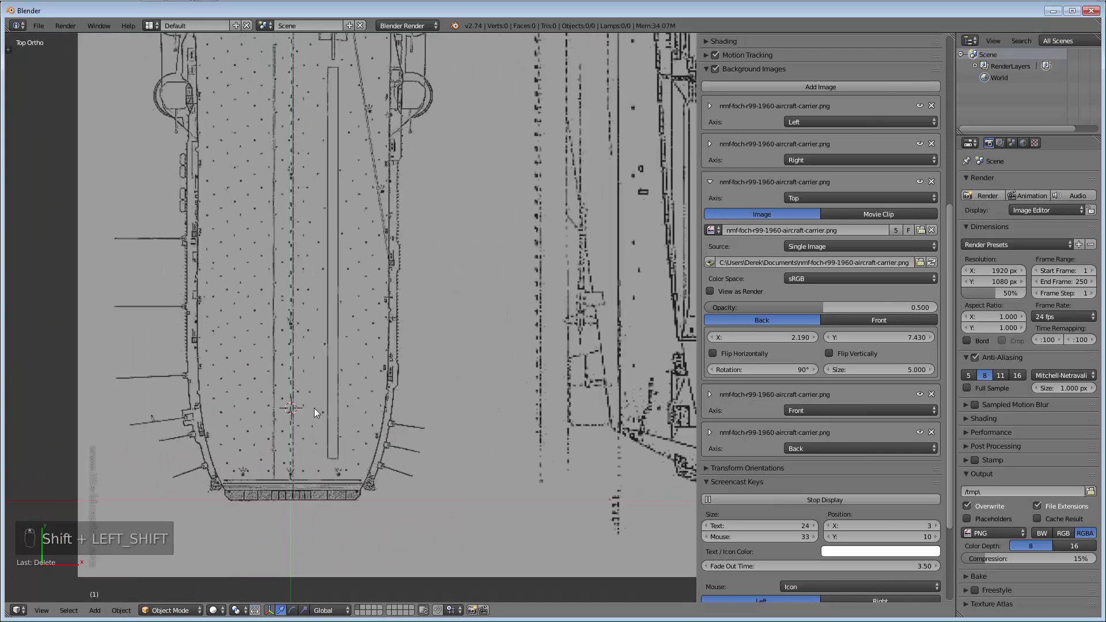
scroll(314, 407, "down", 4)
scroll(307, 411, "up", 4)
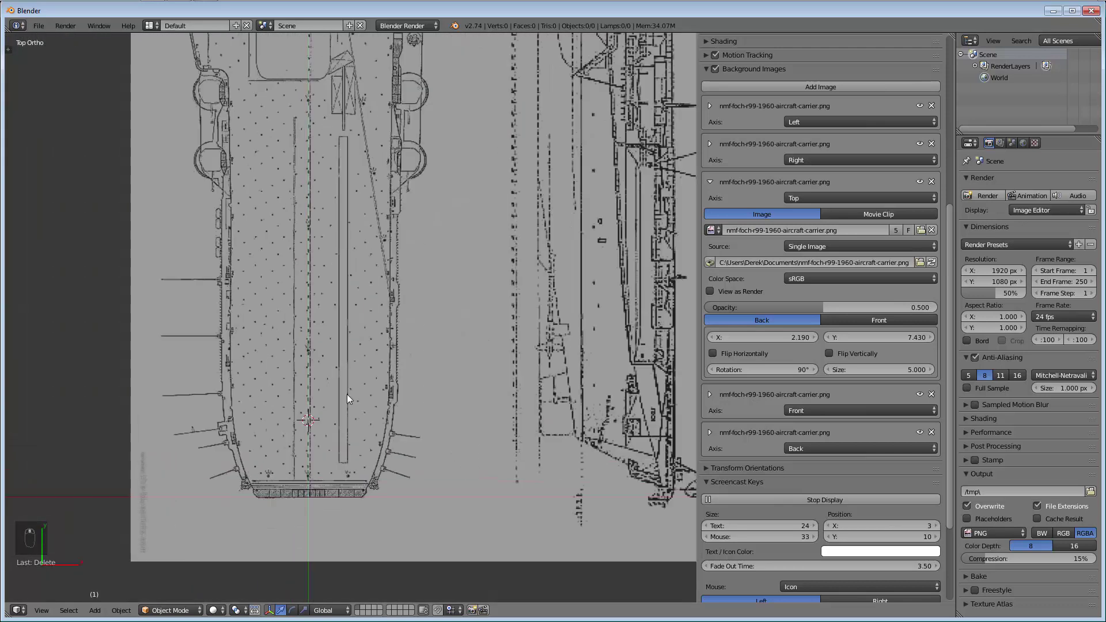
In the front orthographic view, check the 3D cursor against the hull's keel centre in the upper end elevation
key("KP_1")
scroll(309, 323, "up", 5)
scroll(310, 323, "down", 1)
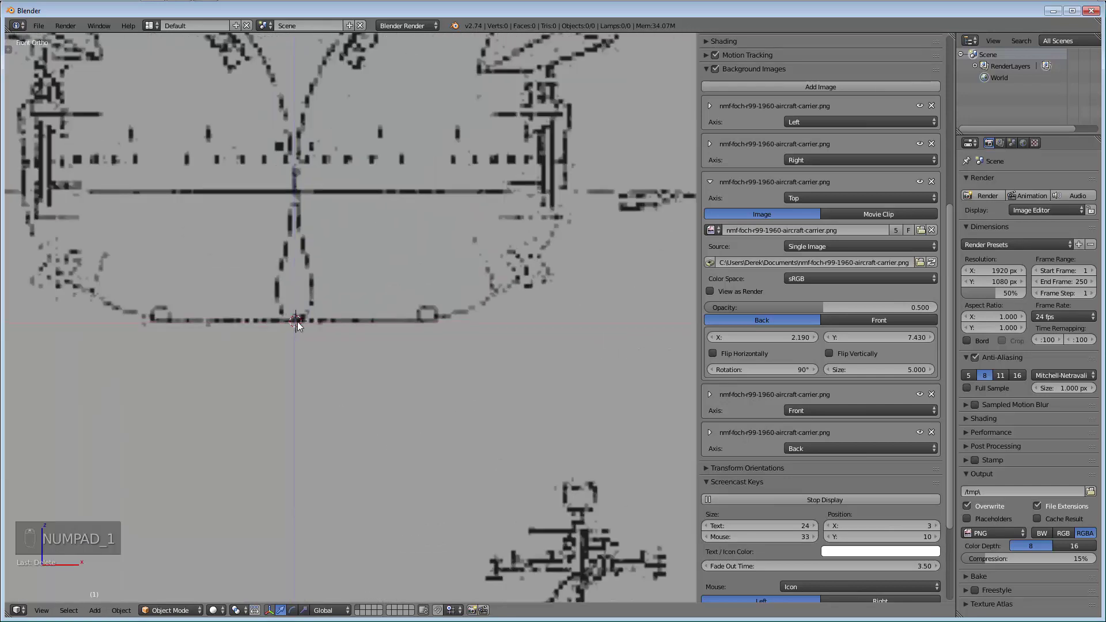
scroll(327, 357, "down", 1)
scroll(373, 380, "down", 4)
middle_click_drag(406, 415, 404, 370, "shift")
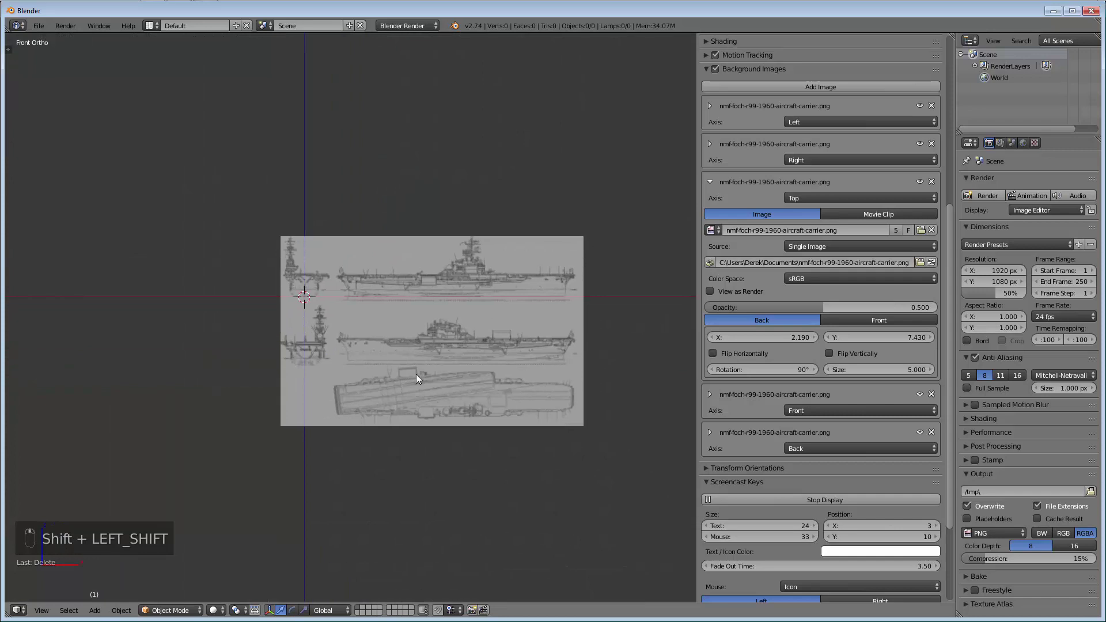
scroll(404, 370, "up", 4)
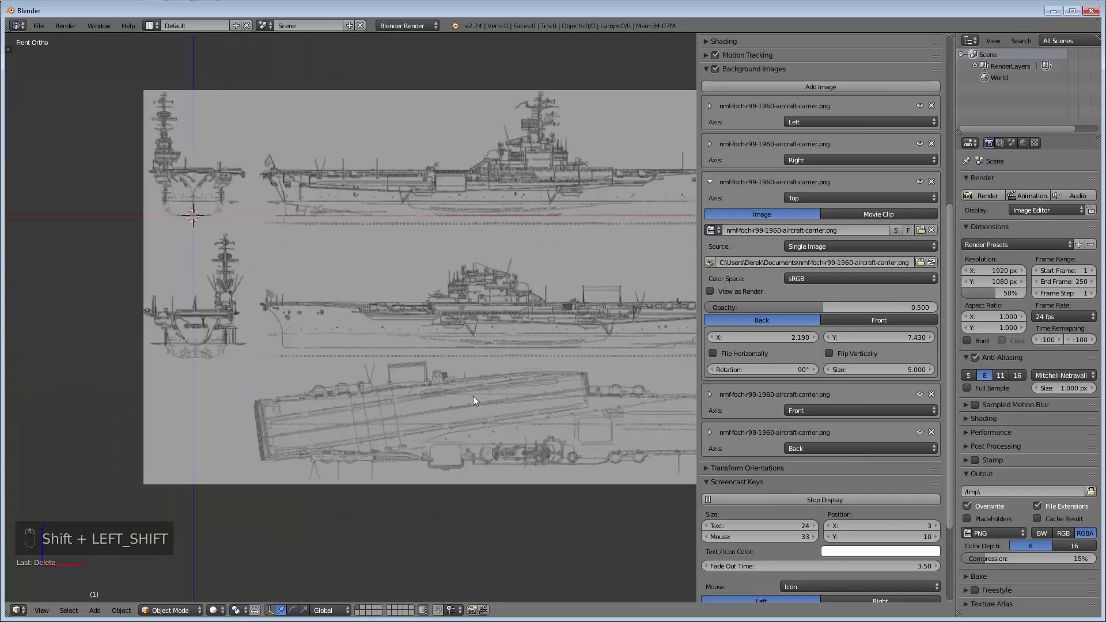
In the top orthographic view, place the 3D cursor at the outer forward corner of the framed structure projecting from the angled deck's side
key("KP_7")
middle_click_drag(298, 372, 381, 467, "shift")
scroll(410, 309, "up", 3)
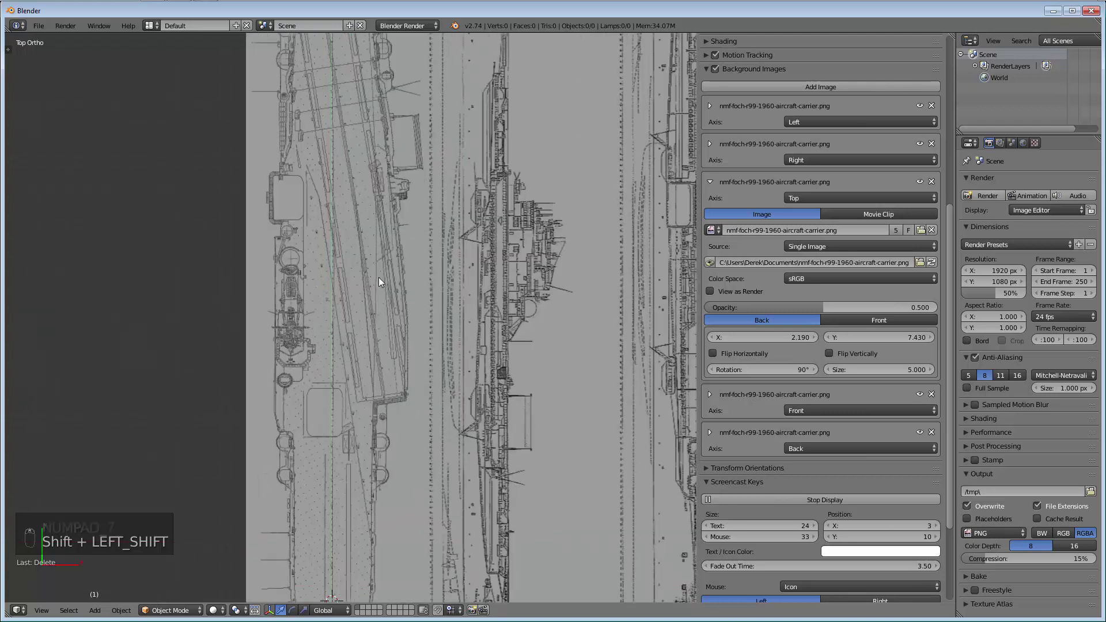
scroll(409, 300, "up", 2)
middle_click_drag(399, 270, 433, 391, "shift")
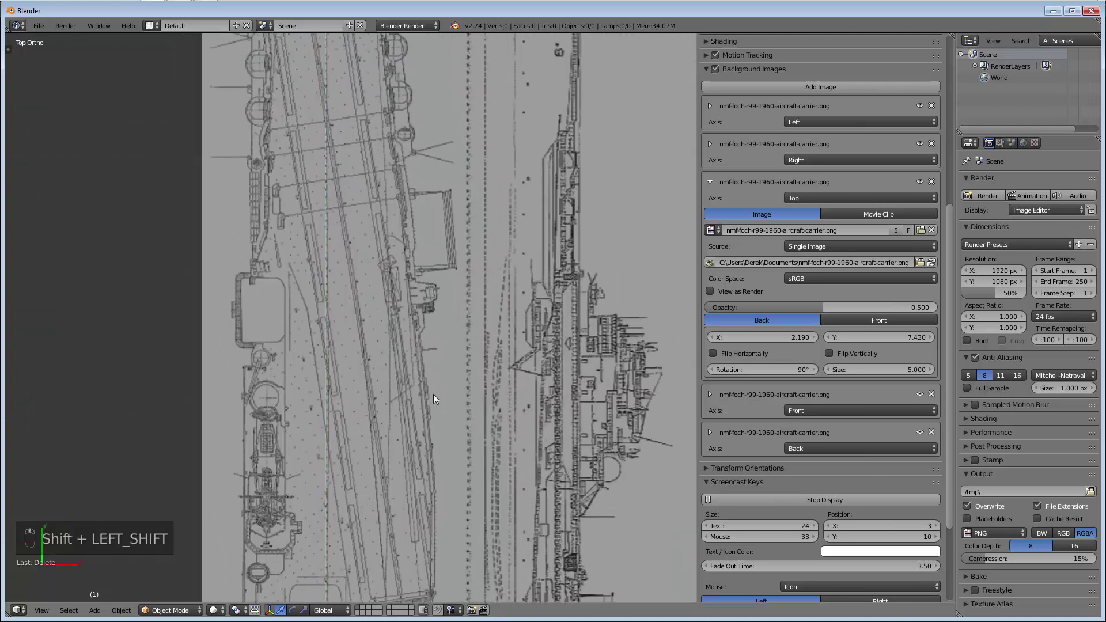
scroll(459, 274, "up", 3)
scroll(468, 259, "up", 2)
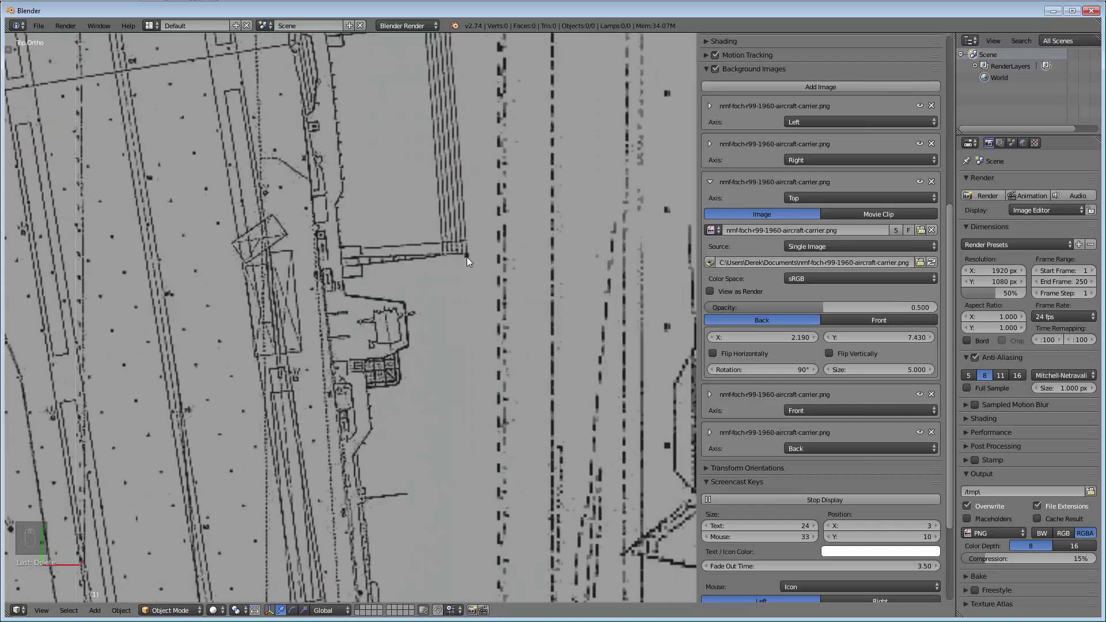
scroll(434, 338, "down", 5)
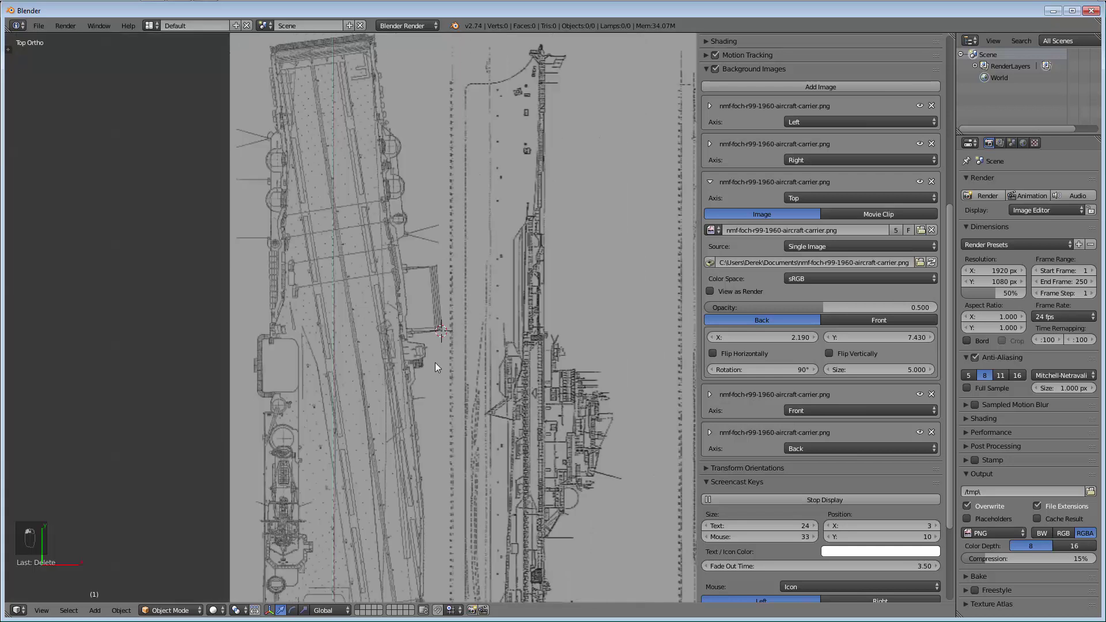
In the front orthographic view, compare the 3D cursor's sideways position with the deck overhang in the upper end elevation
key("KP_1")
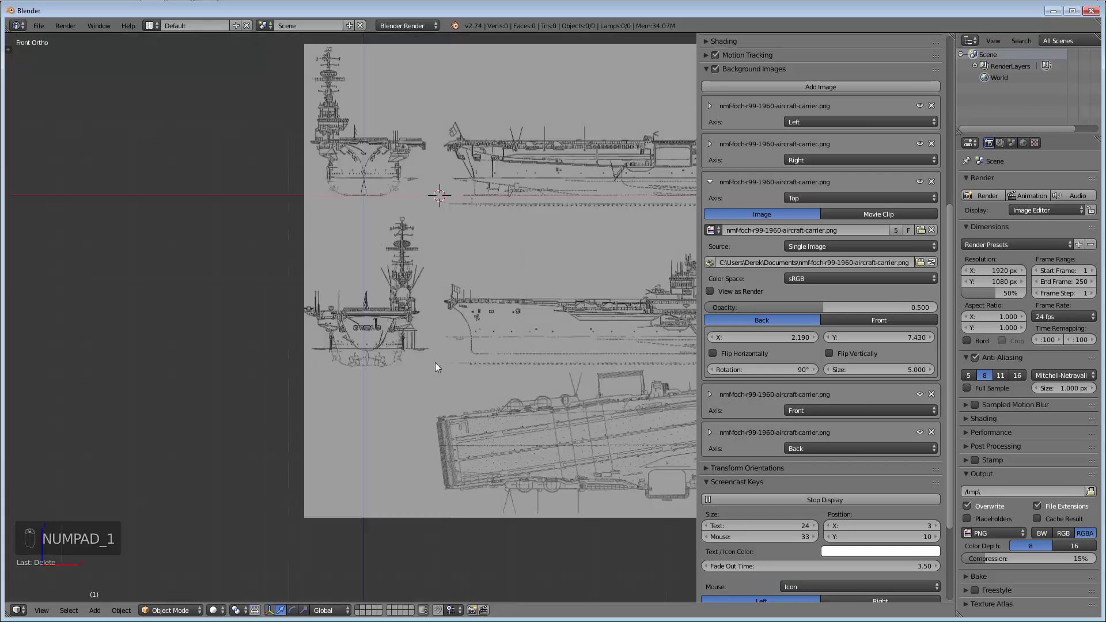
scroll(456, 267, "up", 4)
scroll(456, 257, "down", 2)
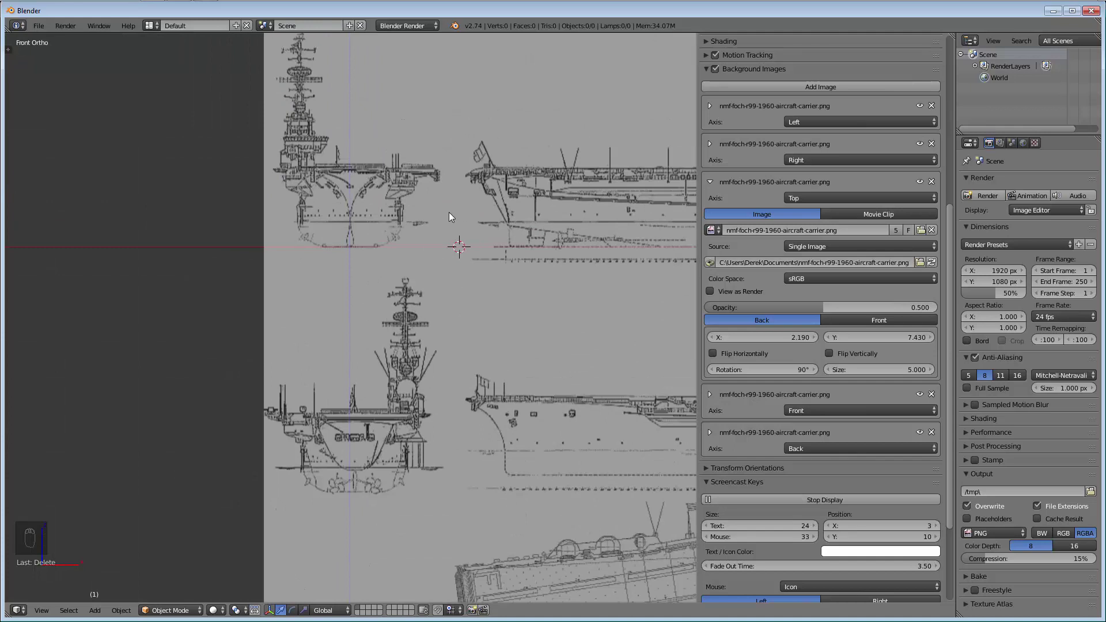
scroll(449, 208, "up", 3)
scroll(454, 173, "down", 2)
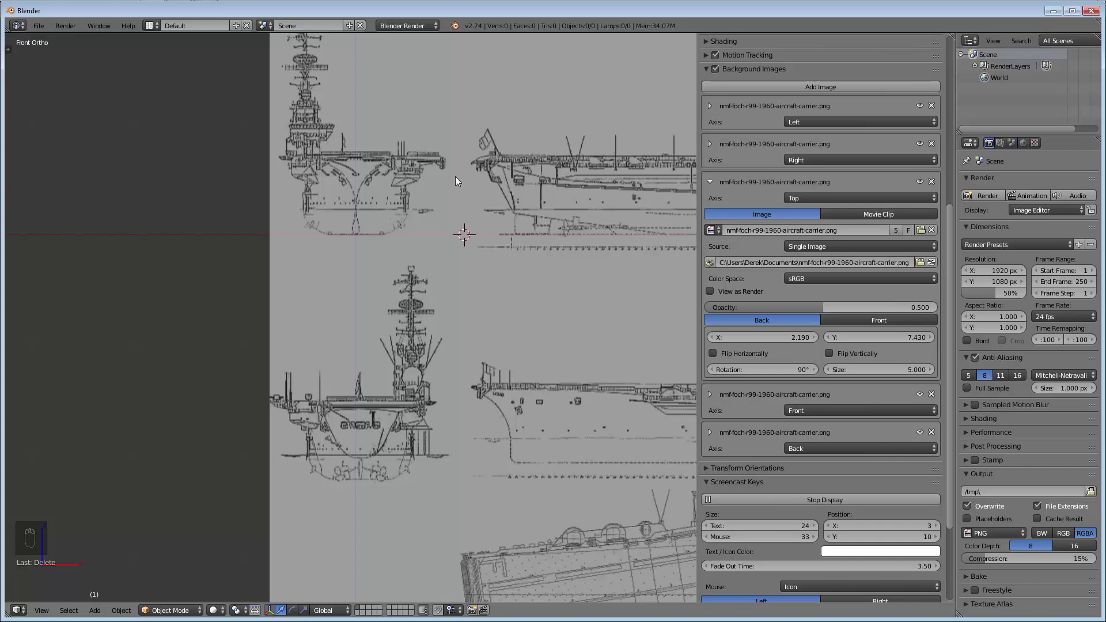
Place the 3D cursor on the angled deck's outer edge near its forward corner in the top view and check it in the front view
key("KP_7")
key("shift")
middle_click_drag(437, 328, 407, 35, "shift")
scroll(438, 305, "up", 7)
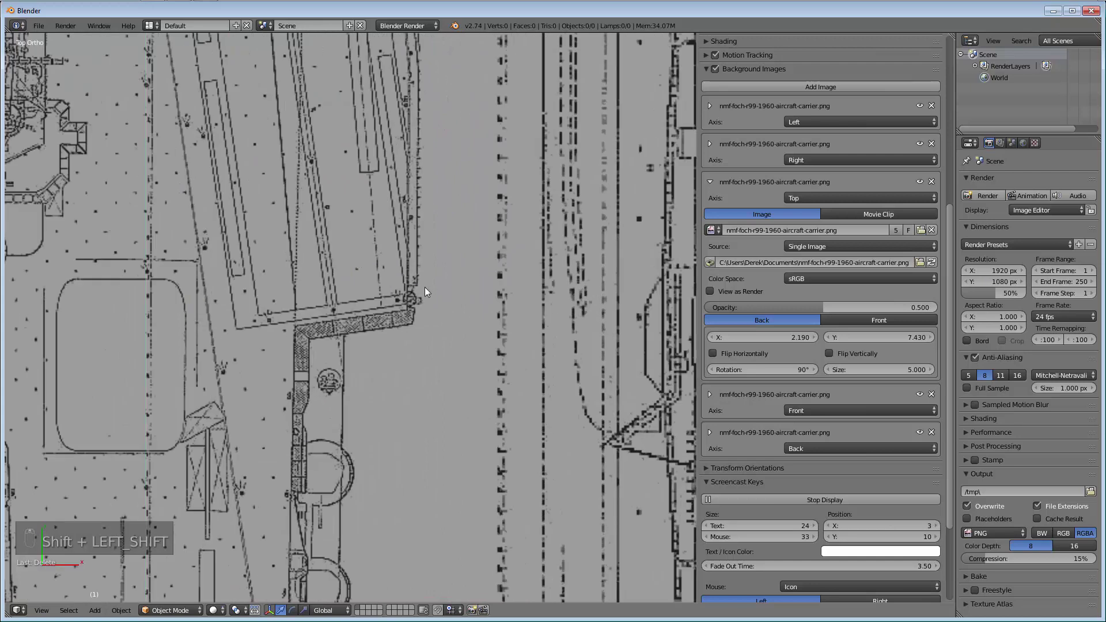
left_click(418, 277)
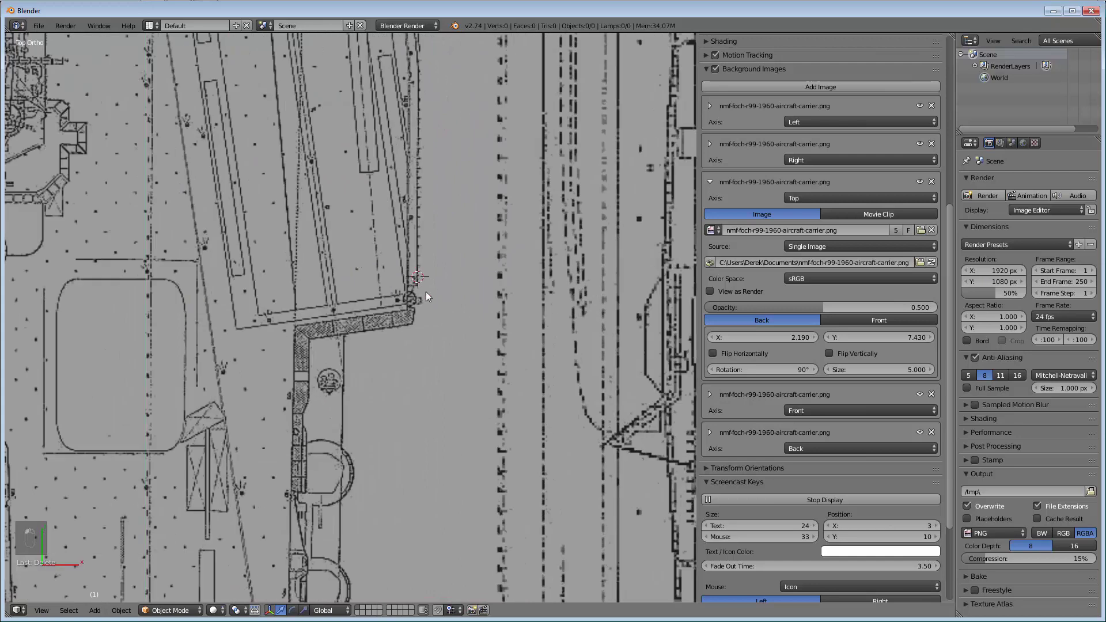
key("KP_1")
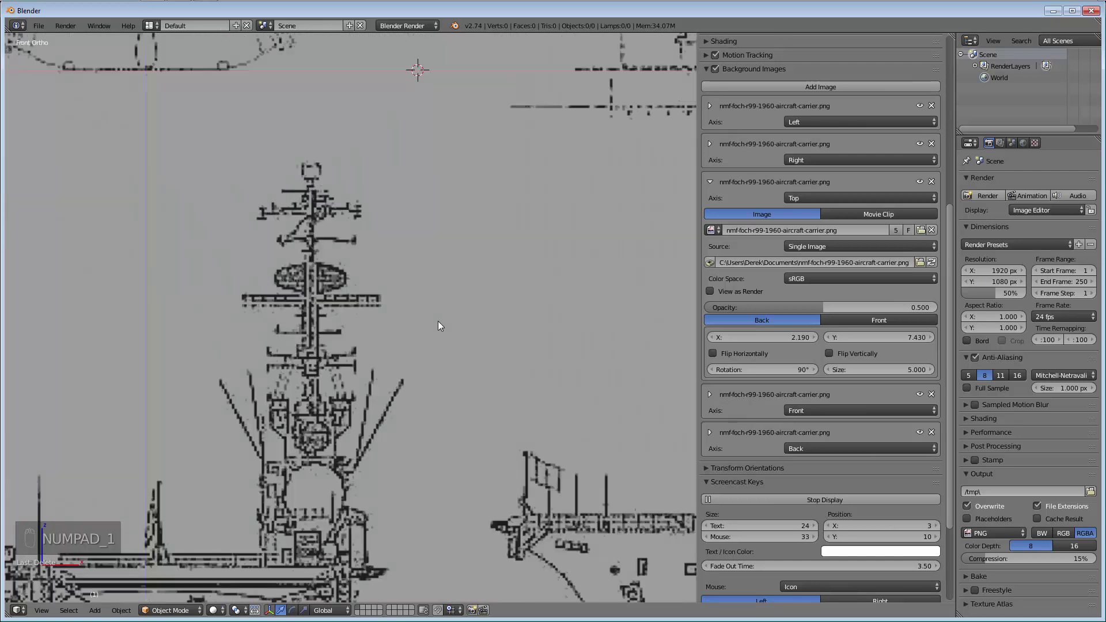
scroll(438, 321, "down", 3)
middle_click_drag(411, 235, 401, 392, "shift")
In the right orthographic view, raise the 3D cursor to the flight deck line of the lower side elevation, just ahead of the island
key("KP_3")
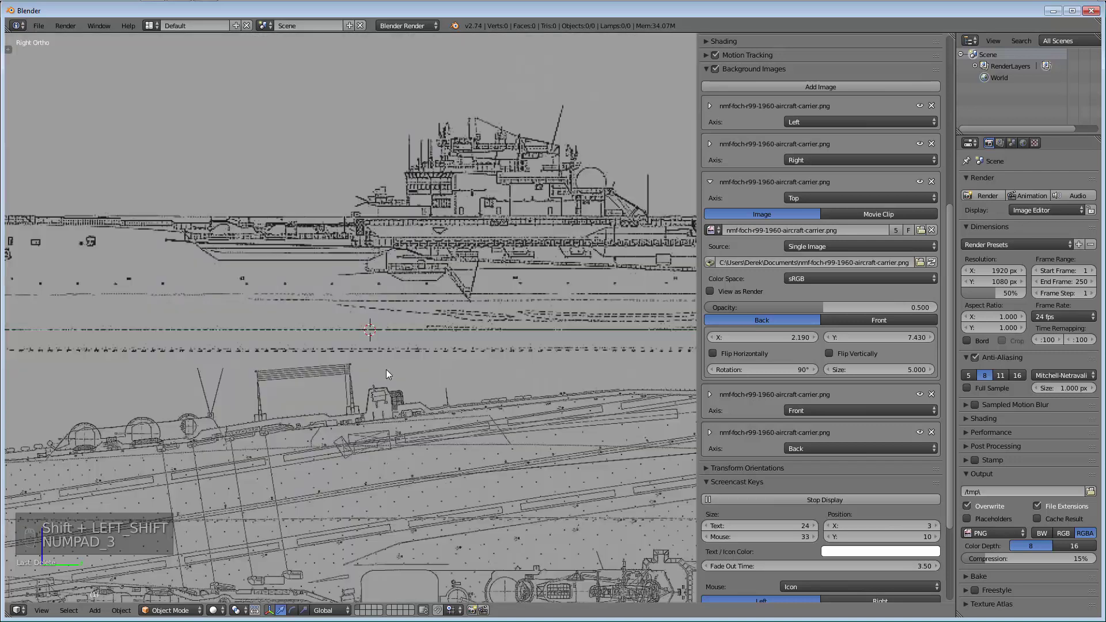
scroll(380, 357, "down", 3)
scroll(375, 345, "up", 3)
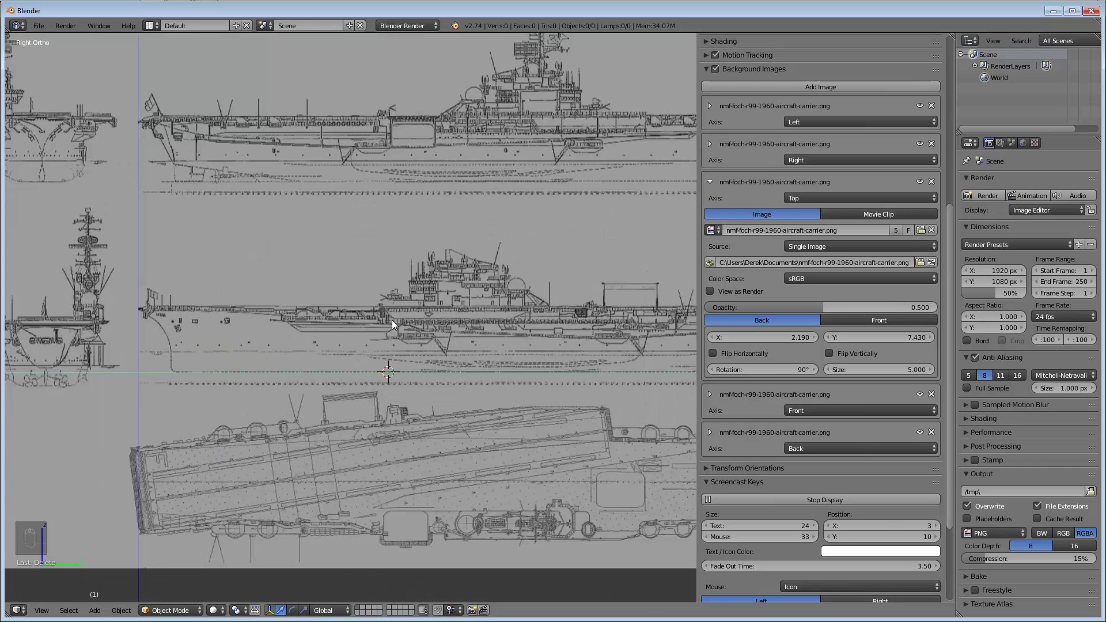
scroll(391, 320, "up", 2)
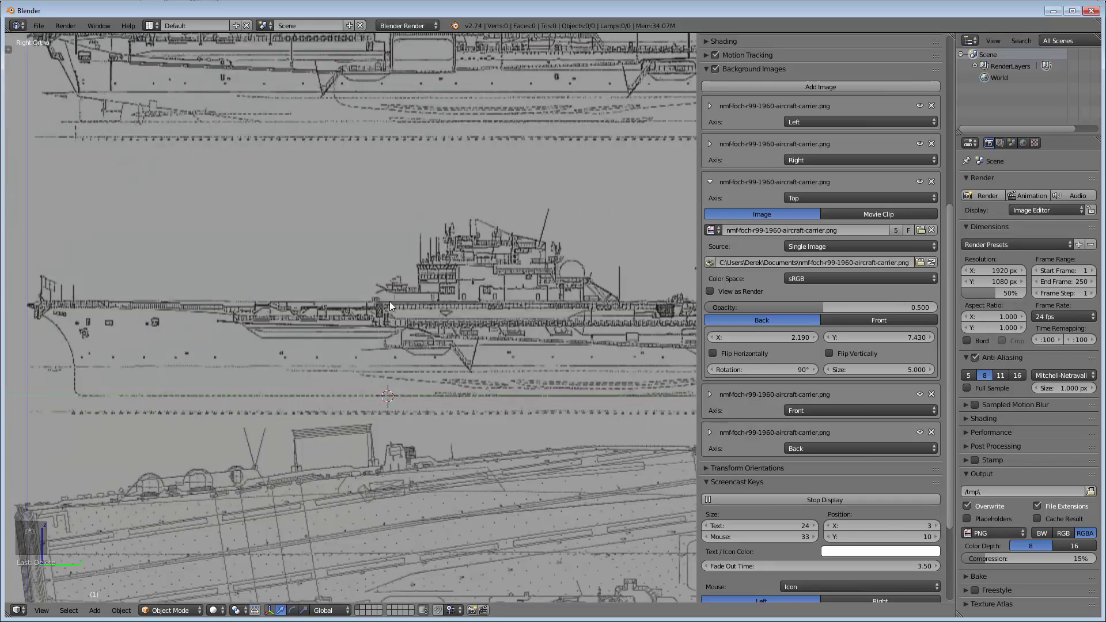
left_click(389, 302)
left_click(390, 303)
left_click(393, 303)
In the top orthographic view, check the 3D cursor against the angled deck's forward outer corner
key("KP_7")
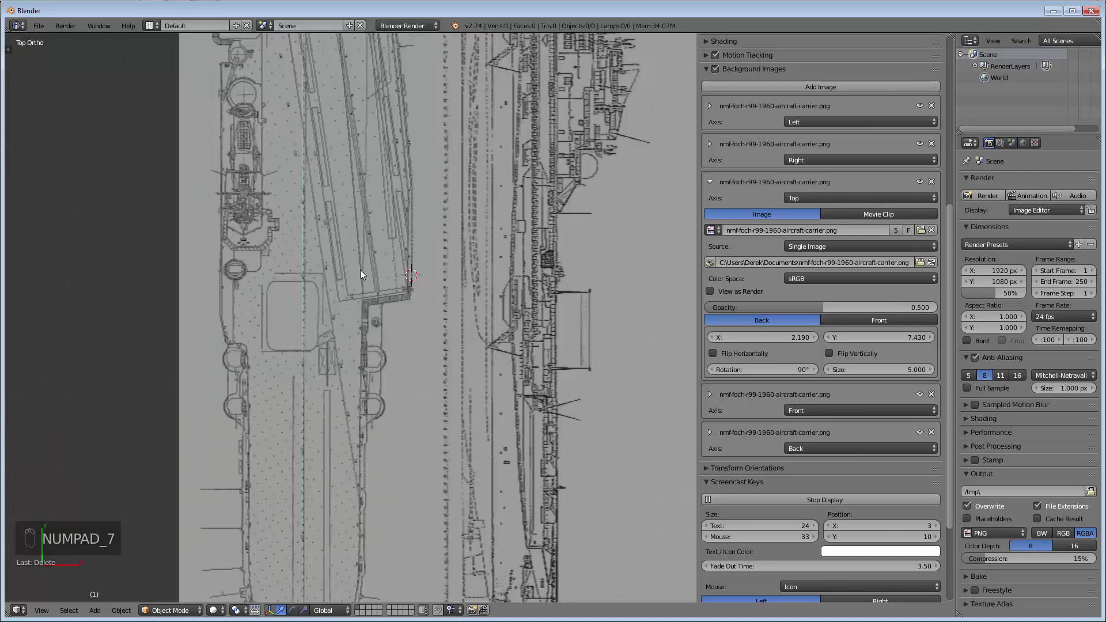
scroll(360, 274, "up", 4)
scroll(433, 281, "up", 3)
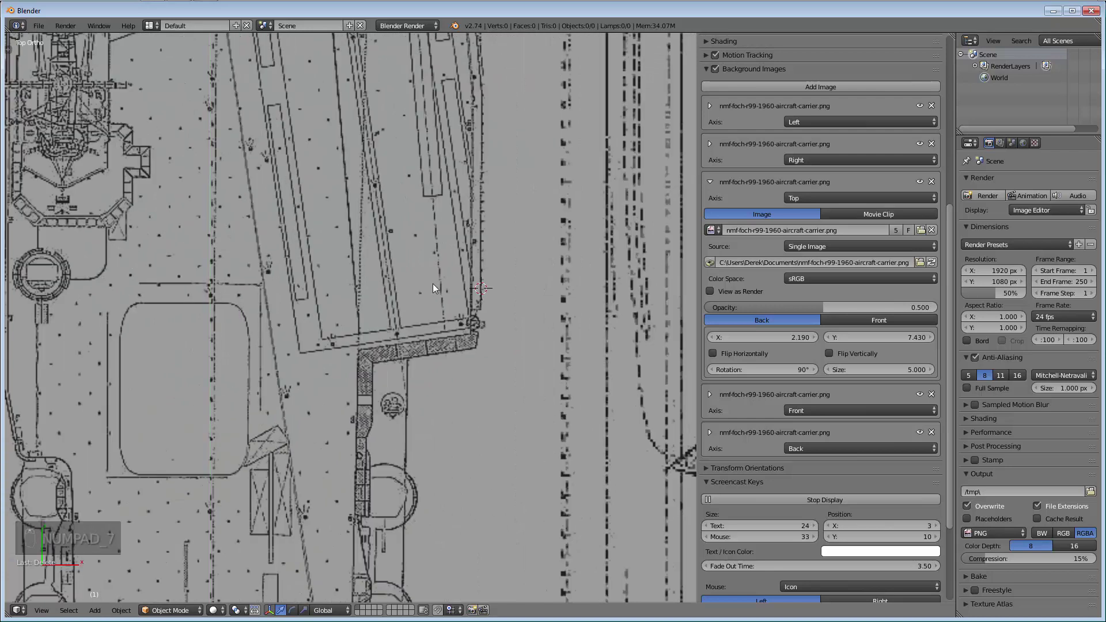
left_click(500, 316)
scroll(373, 297, "down", 5)
scroll(421, 314, "up", 4)
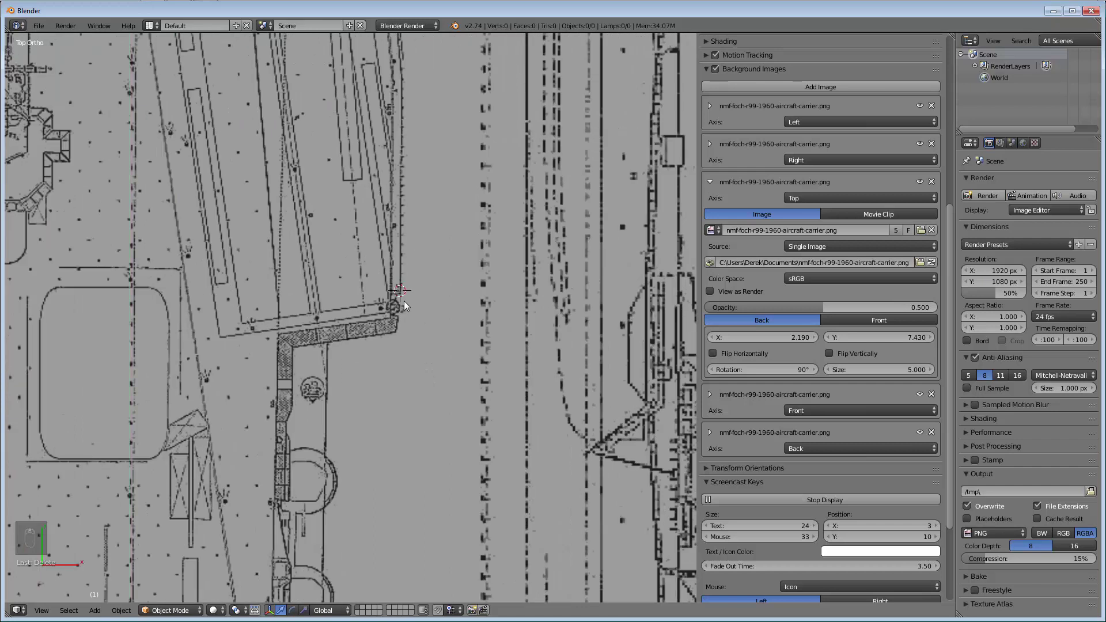
In the front orthographic view, check the 3D cursor against the outer tip of the deck overhang in the upper end elevation
key("KP_1")
scroll(404, 301, "down", 2)
scroll(383, 287, "up", 4)
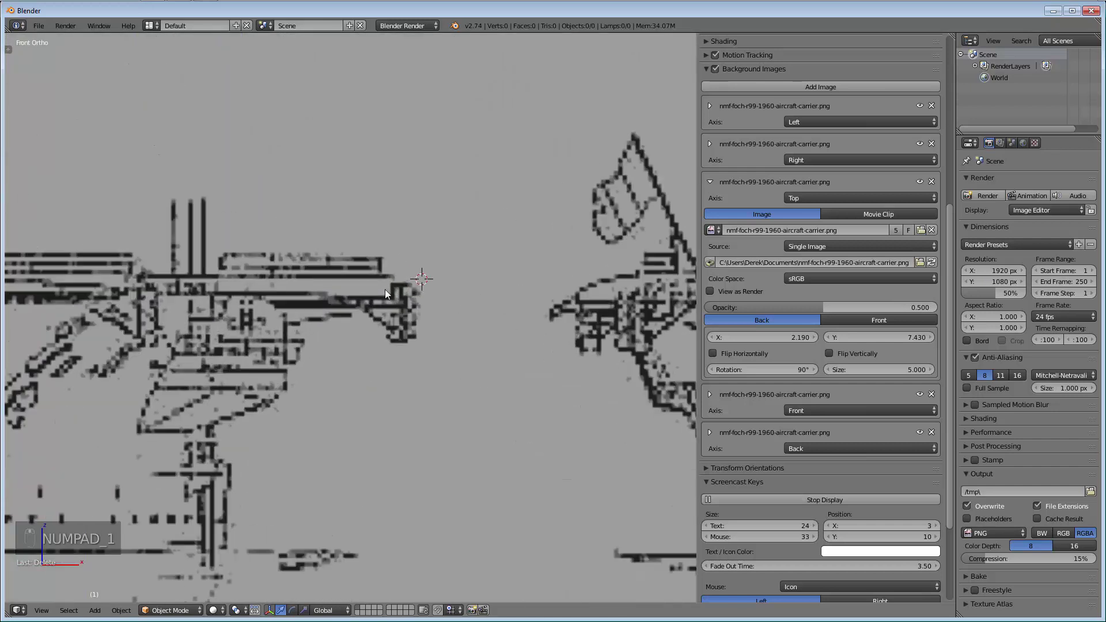
middle_click_drag(364, 314, 476, 303, "shift")
scroll(475, 303, "down", 3)
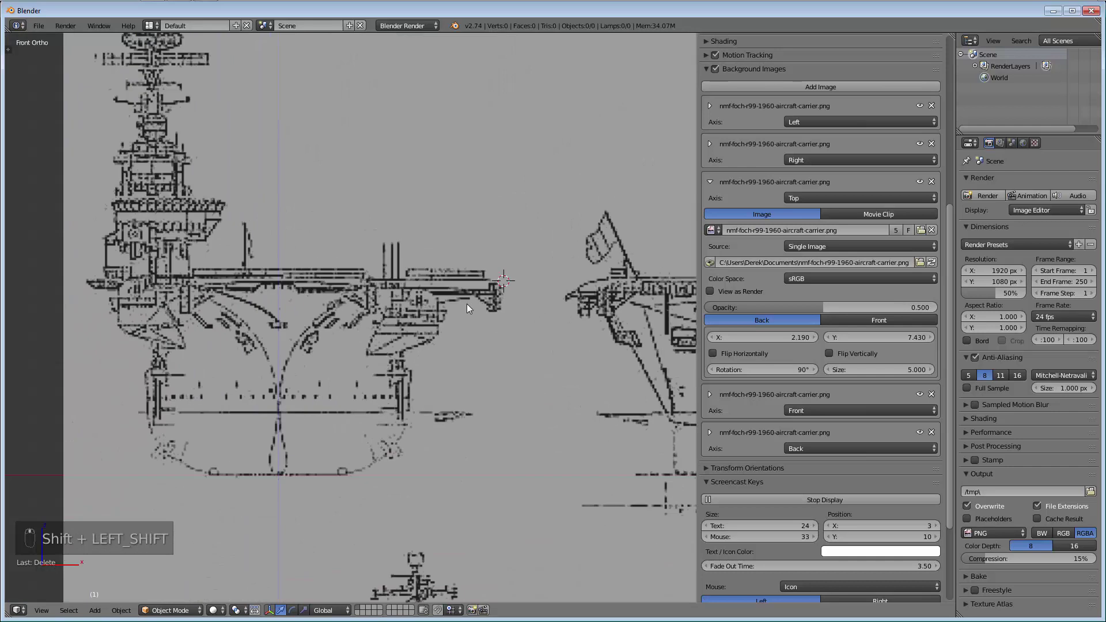
scroll(476, 327, "down", 5)
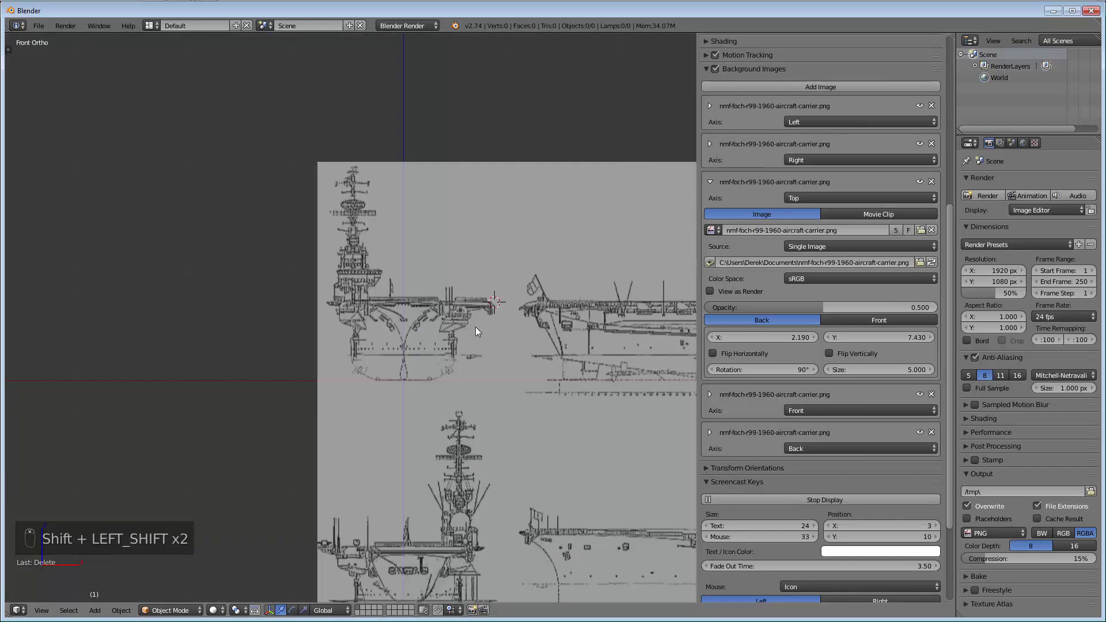
In the top orthographic view, place the 3D cursor on the small platform projecting outside the deck-edge lift
key("KP_7")
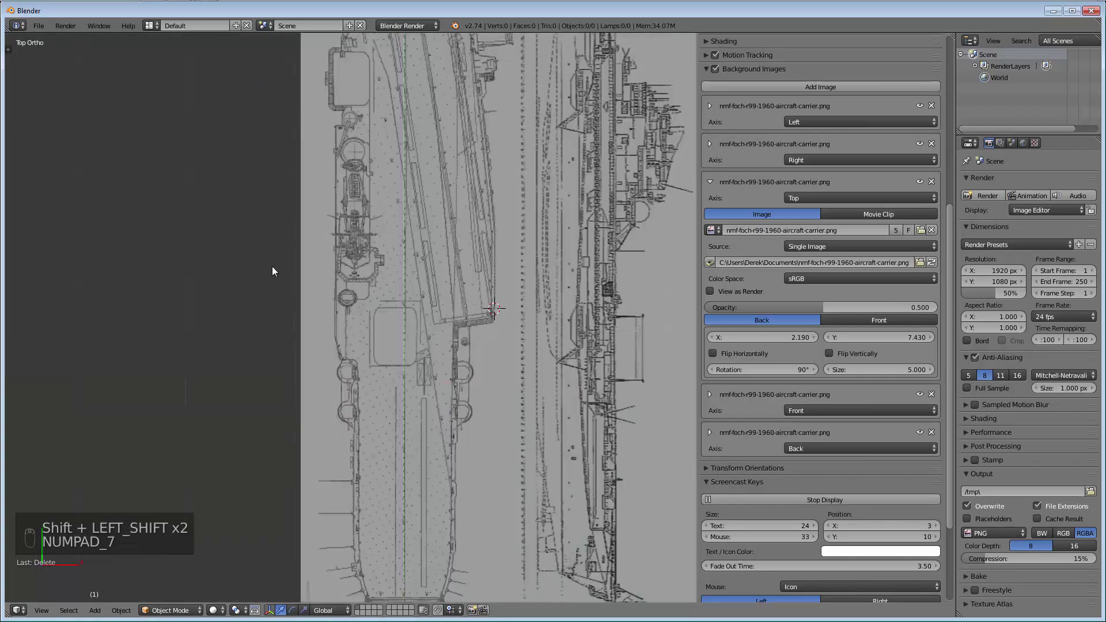
middle_click_drag(350, 194, 414, 469, "shift")
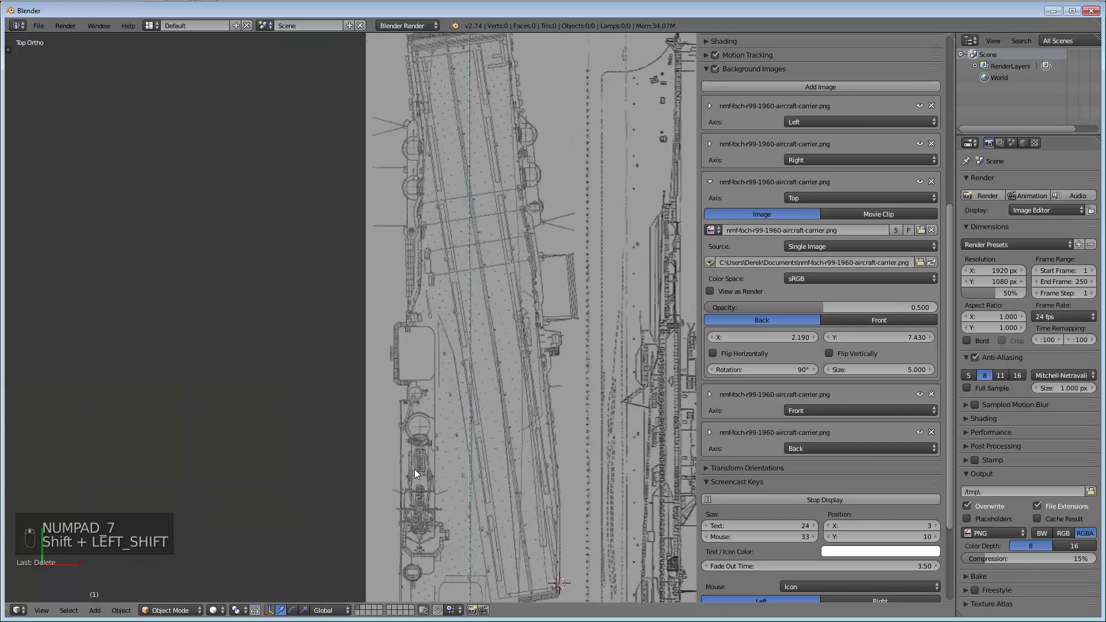
scroll(384, 353, "up", 7)
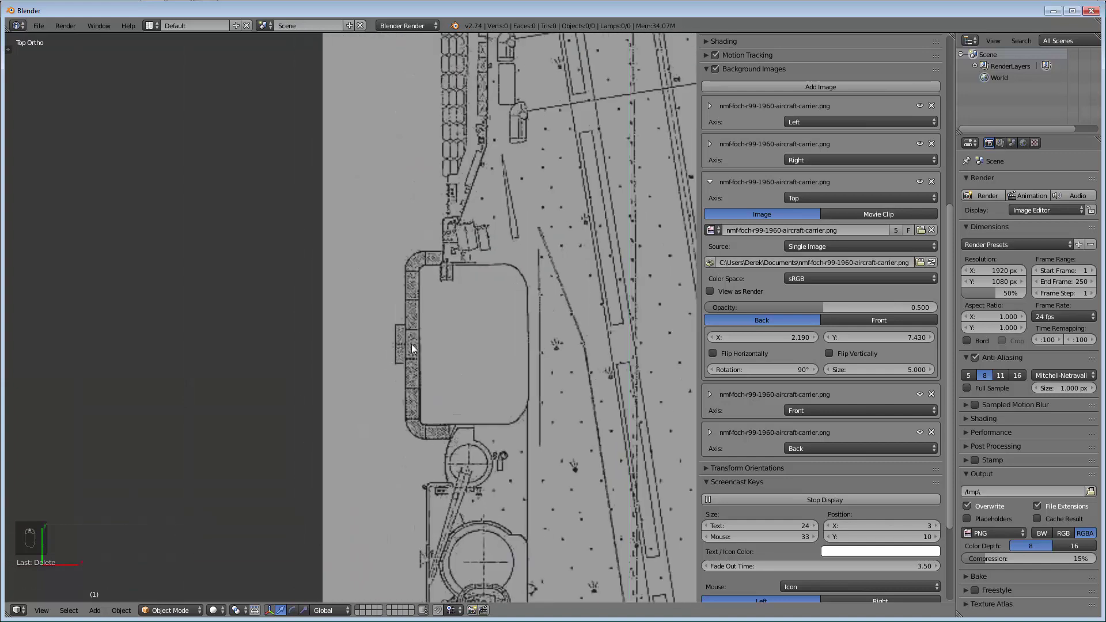
scroll(409, 348, "up", 5)
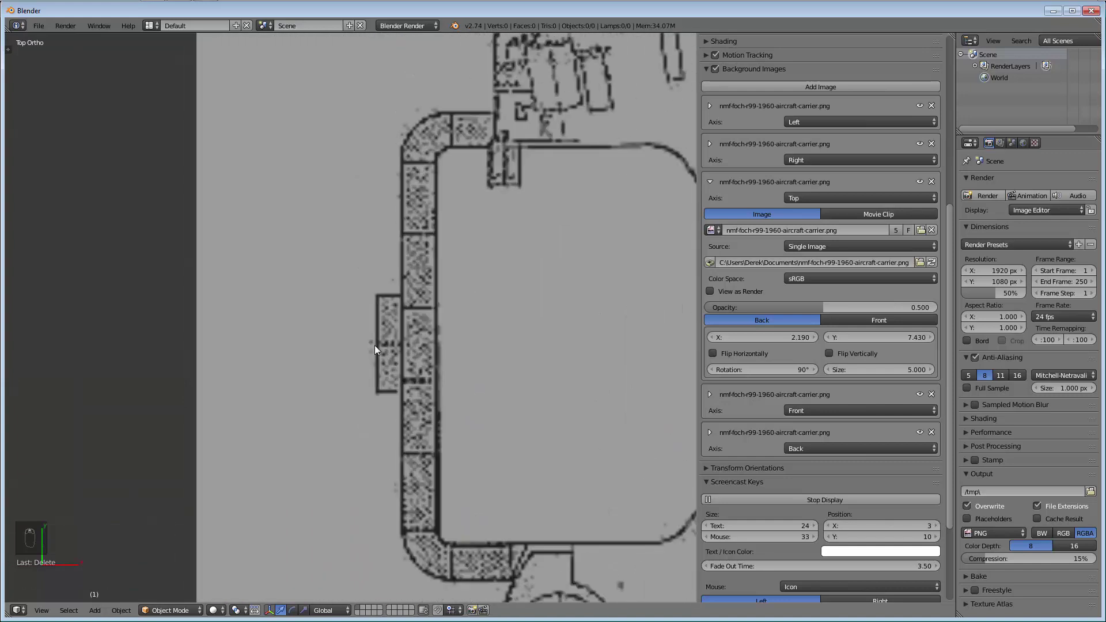
left_click(387, 346)
In the front orthographic view, check the 3D cursor against the outermost deck-edge point on the island side of the upper end elevation
key("KP_1")
scroll(445, 310, "down", 5)
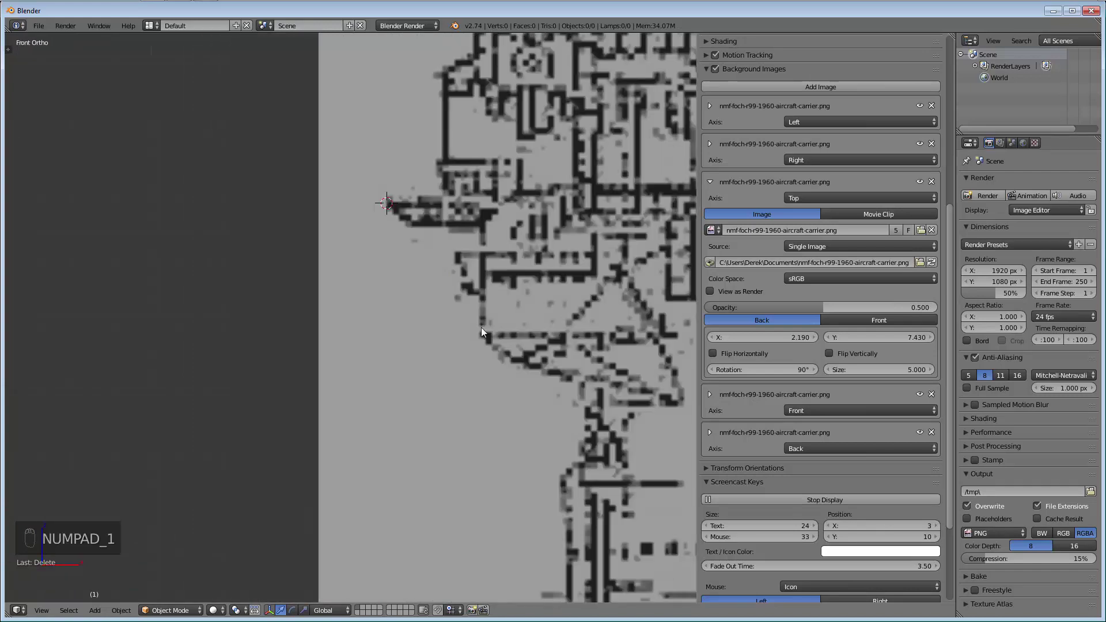
middle_click_drag(269, 288, 253, 331, "shift")
scroll(162, 237, "down", 6)
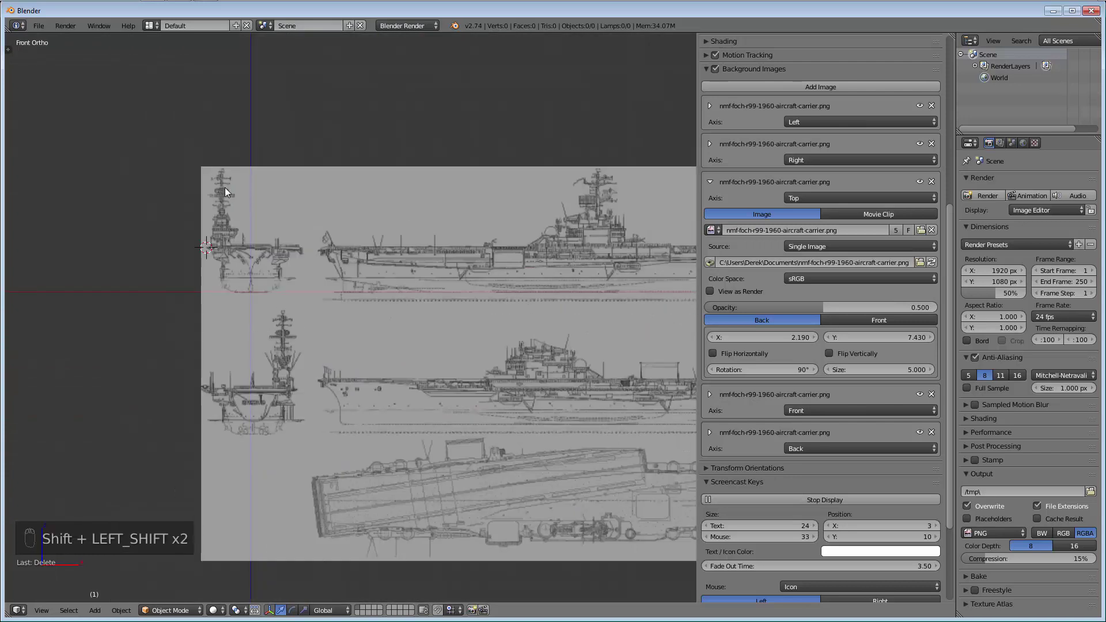
In the front view, place the 3D cursor at deck level beneath the flagstaff at the stern of the lower side elevation
middle_click_drag(448, 369, 260, 299, "shift")
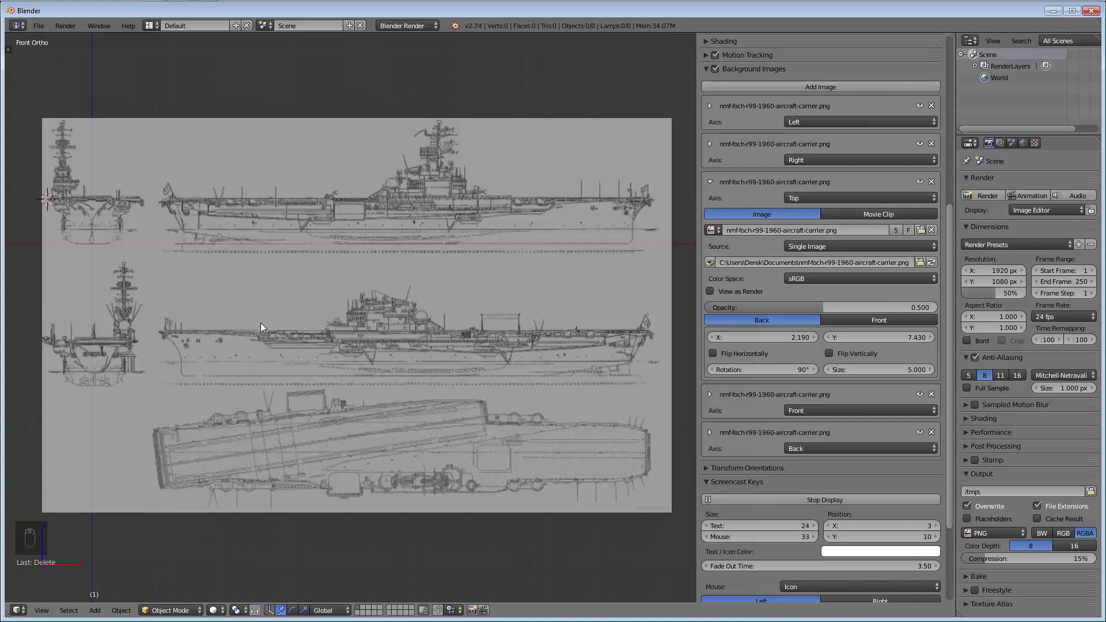
middle_click_drag(345, 418, 169, 385, "shift")
scroll(484, 325, "up", 5)
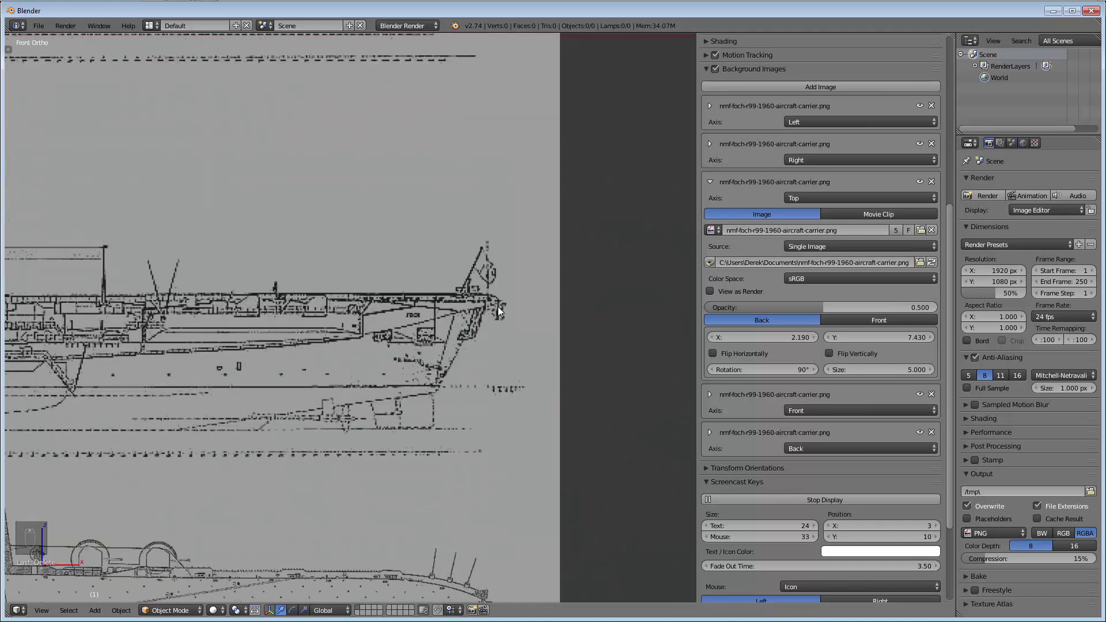
scroll(498, 307, "up", 2)
scroll(513, 332, "up", 3)
scroll(438, 279, "down", 3)
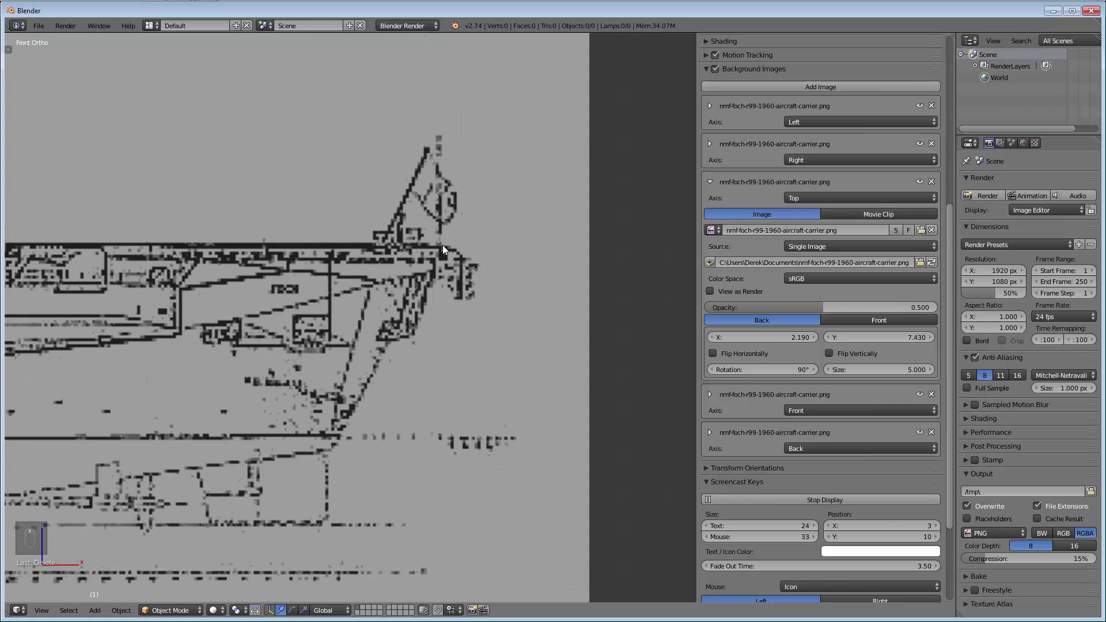
left_click(443, 248)
scroll(444, 334, "down", 3)
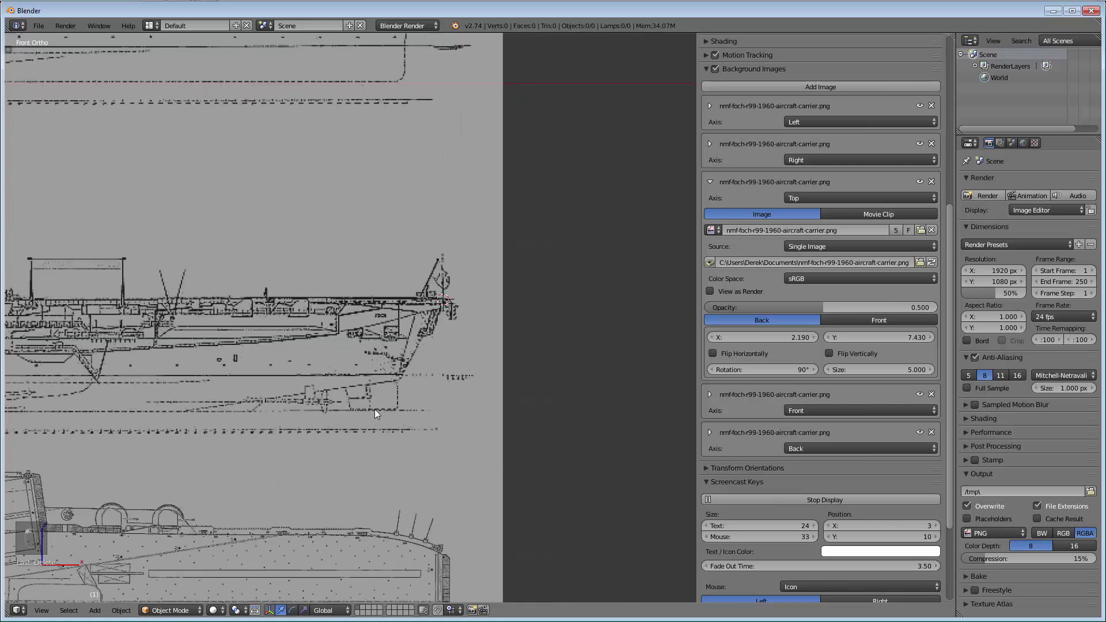
scroll(459, 346, "up", 3)
scroll(508, 285, "up", 2)
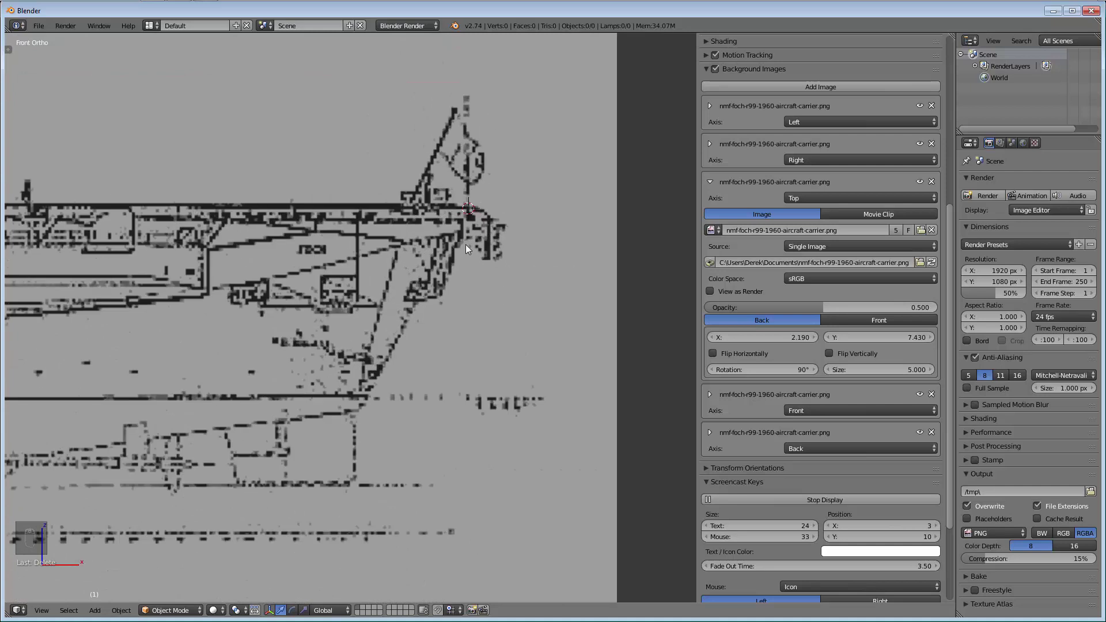
In the top orthographic view, locate the 3D cursor relative to the whole blueprint image
key("KP_7")
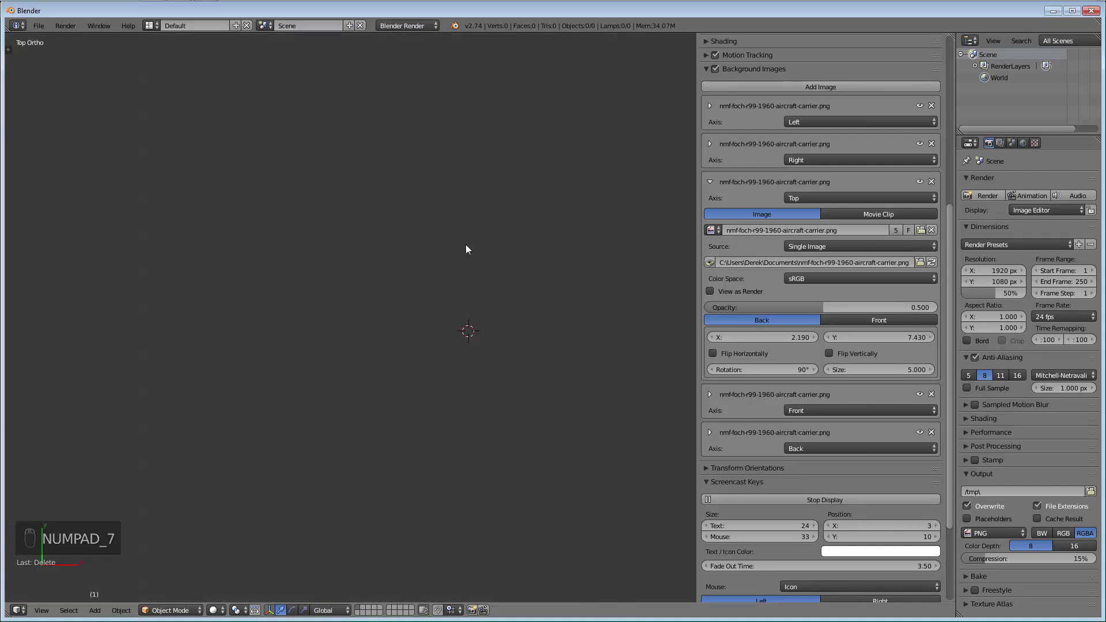
scroll(458, 334, "down", 4)
scroll(447, 358, "down", 3)
scroll(356, 303, "up", 3)
middle_click_drag(379, 372, 460, 328, "shift")
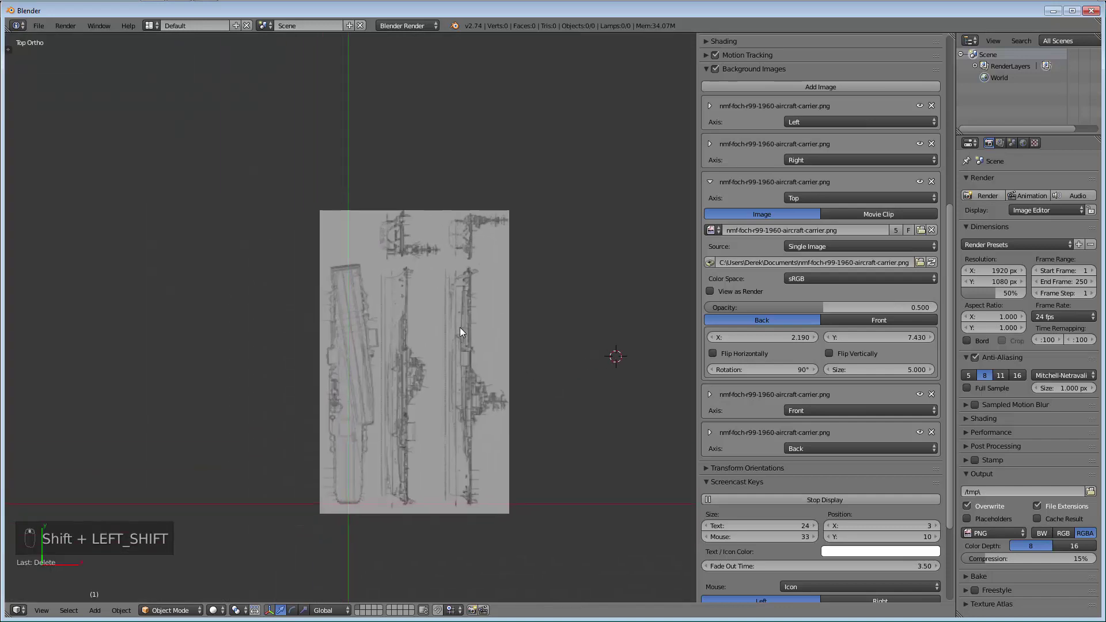
In the top orthographic view, place the 3D cursor on the centreline at the slanted end of the flight deck
scroll(350, 279, "up", 4)
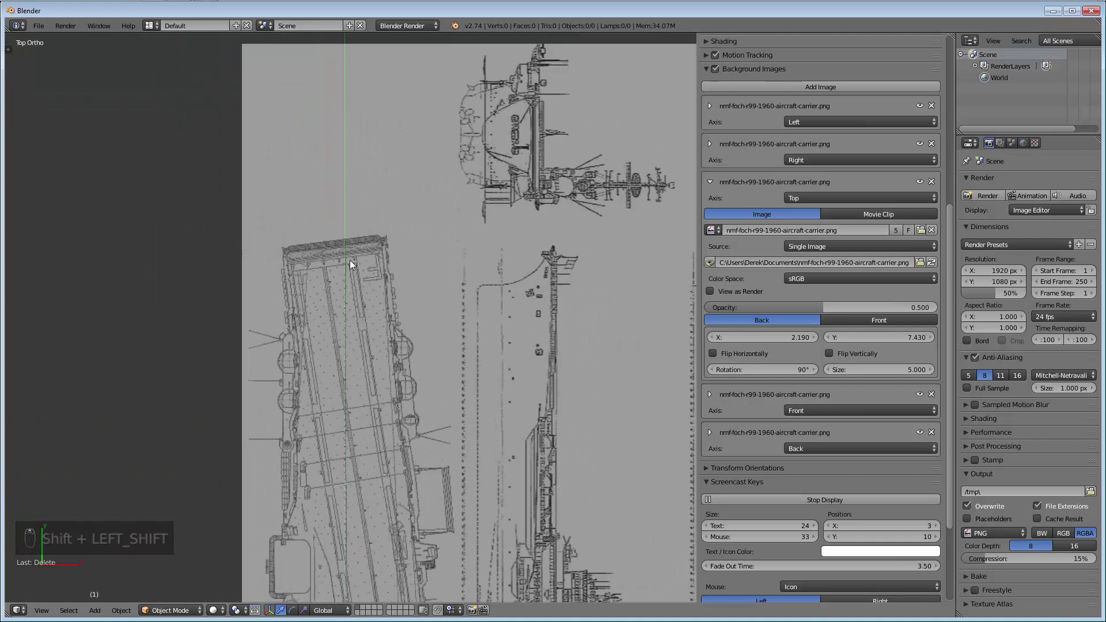
scroll(350, 268, "up", 2)
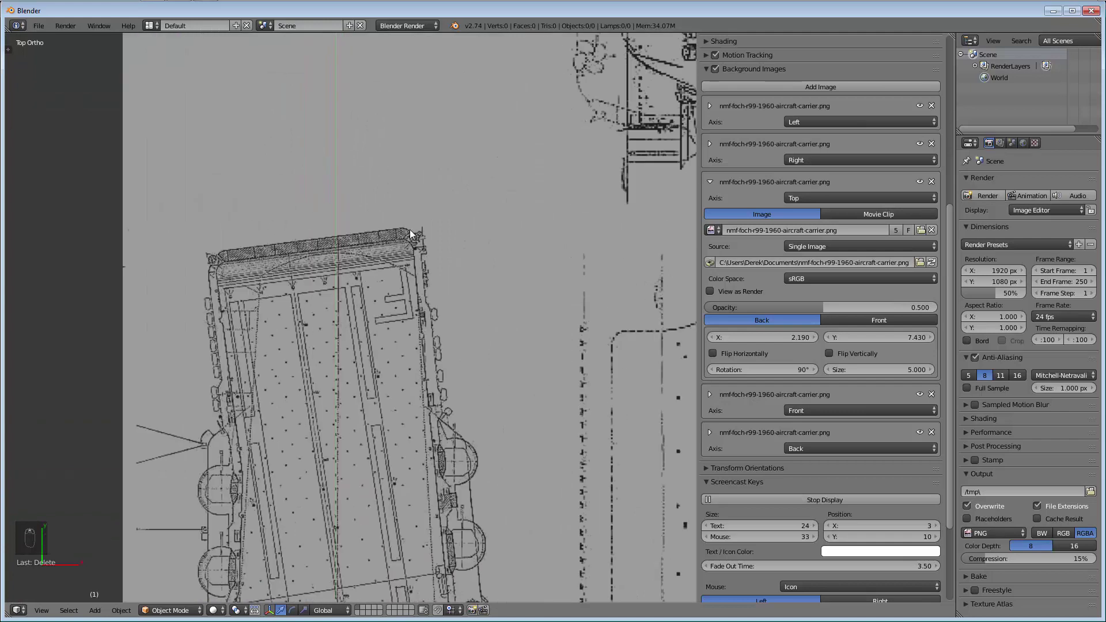
left_click(336, 231)
scroll(391, 348, "down", 5)
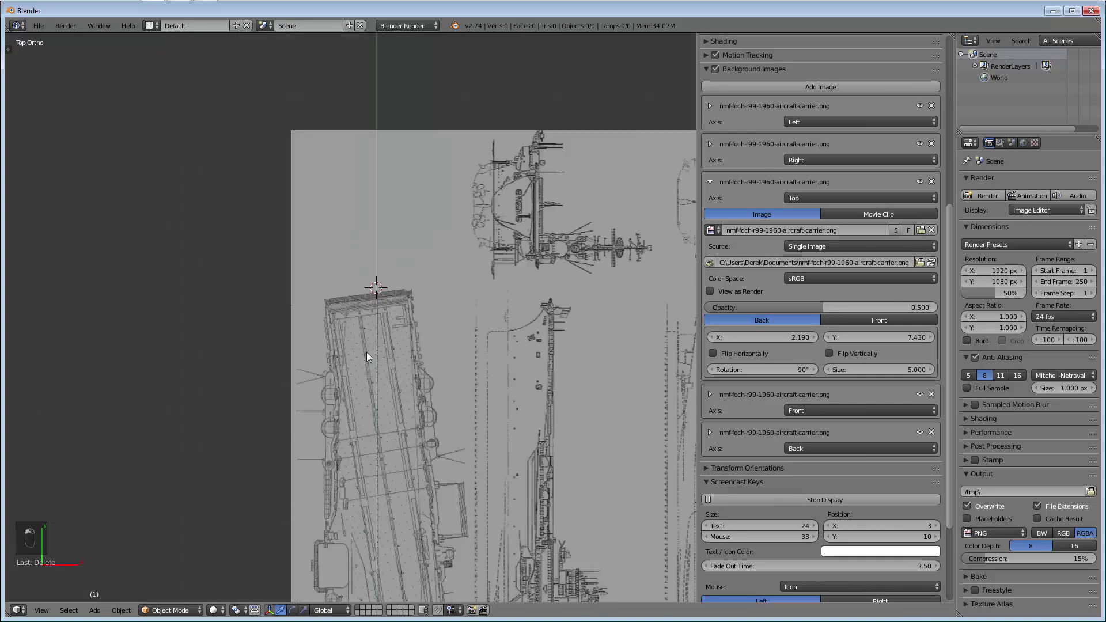
scroll(271, 248, "down", 3)
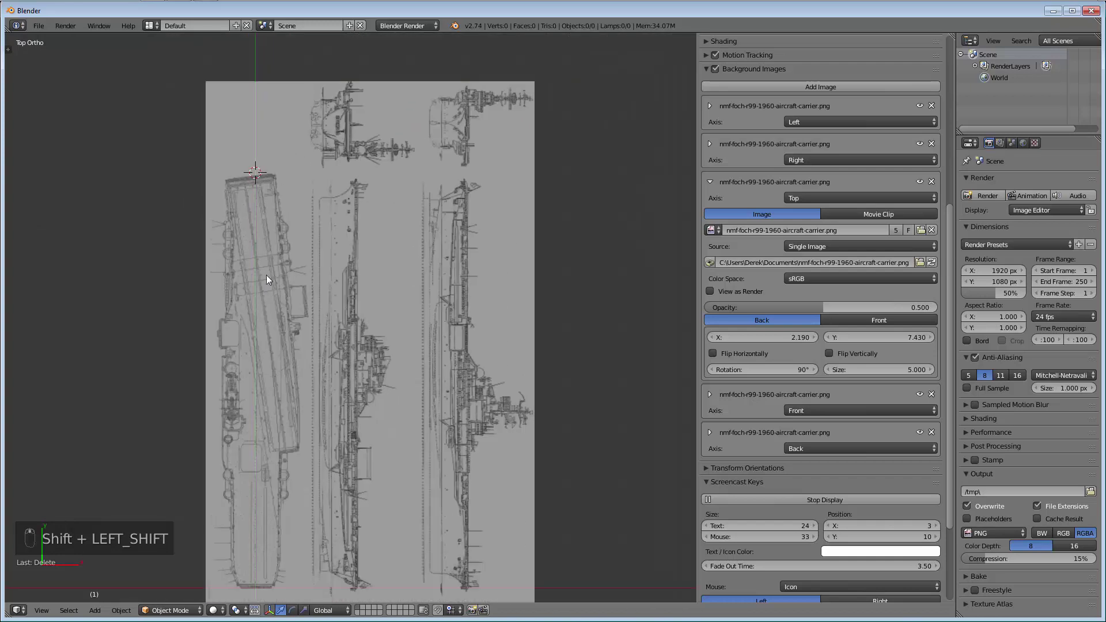
In the front orthographic view, check the 3D cursor against the end elevations' deck and centreline
key("KP_1")
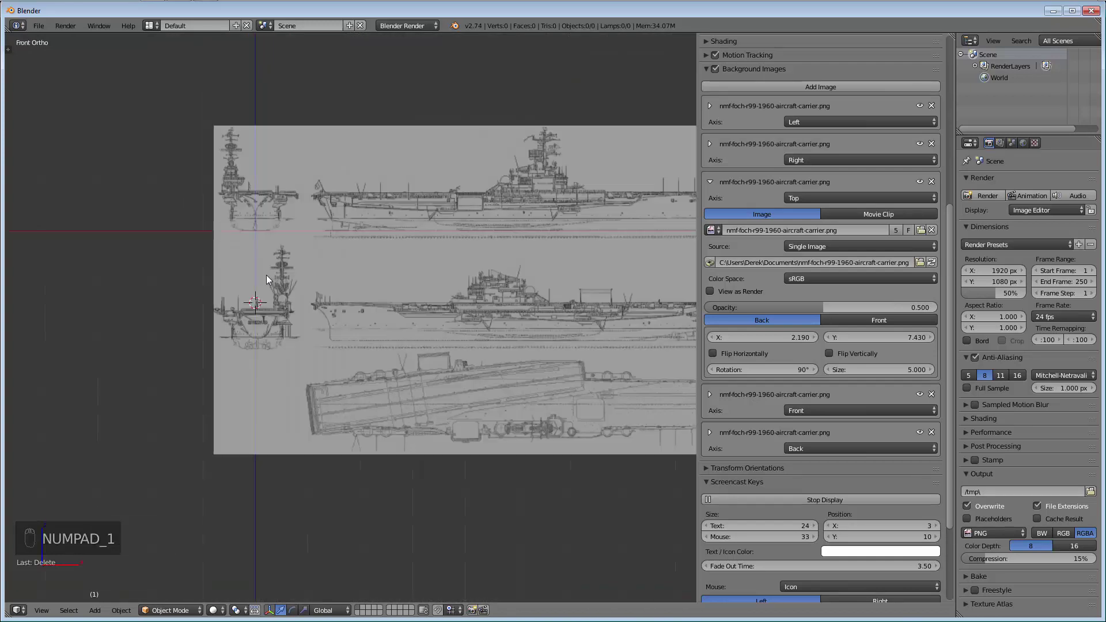
scroll(215, 370, "up", 5)
middle_click_drag(217, 366, 298, 480, "shift")
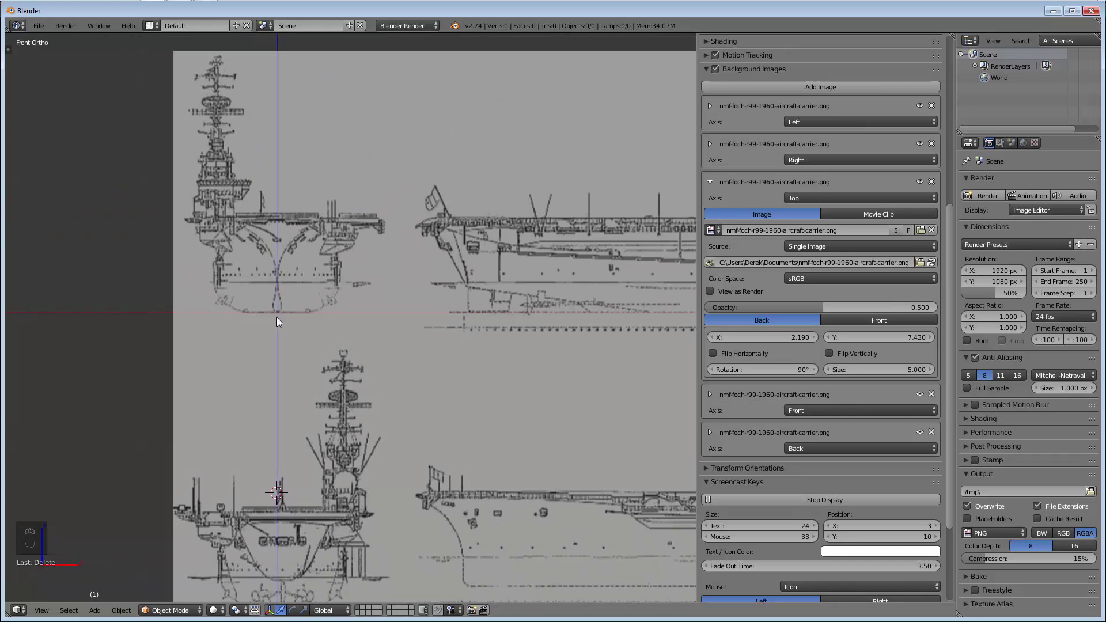
In the right orthographic view, place the 3D cursor at deck level beneath the stern flagstaff of the lower side elevation
key("KP_3")
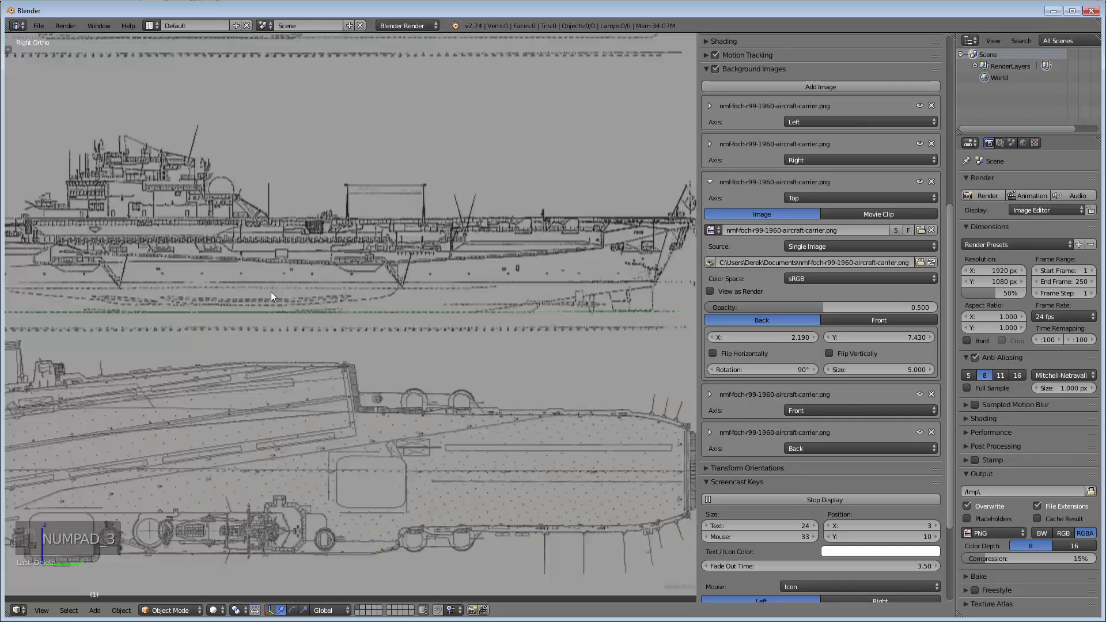
scroll(395, 324, "down", 6)
scroll(467, 371, "up", 3)
scroll(468, 361, "down", 3)
scroll(467, 289, "up", 7)
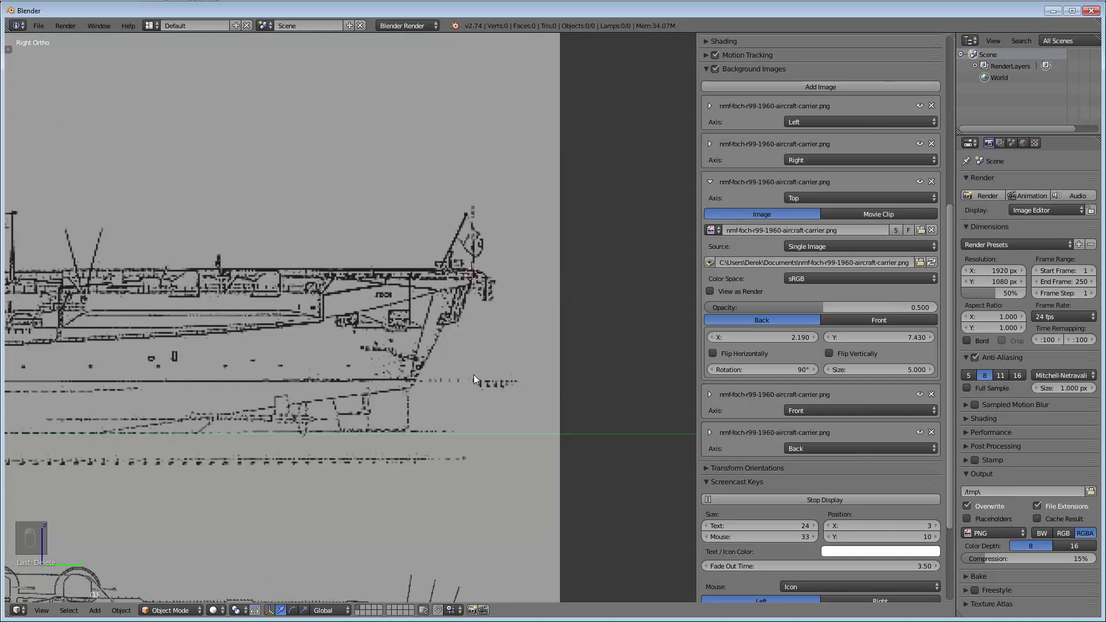
key("KP_3")
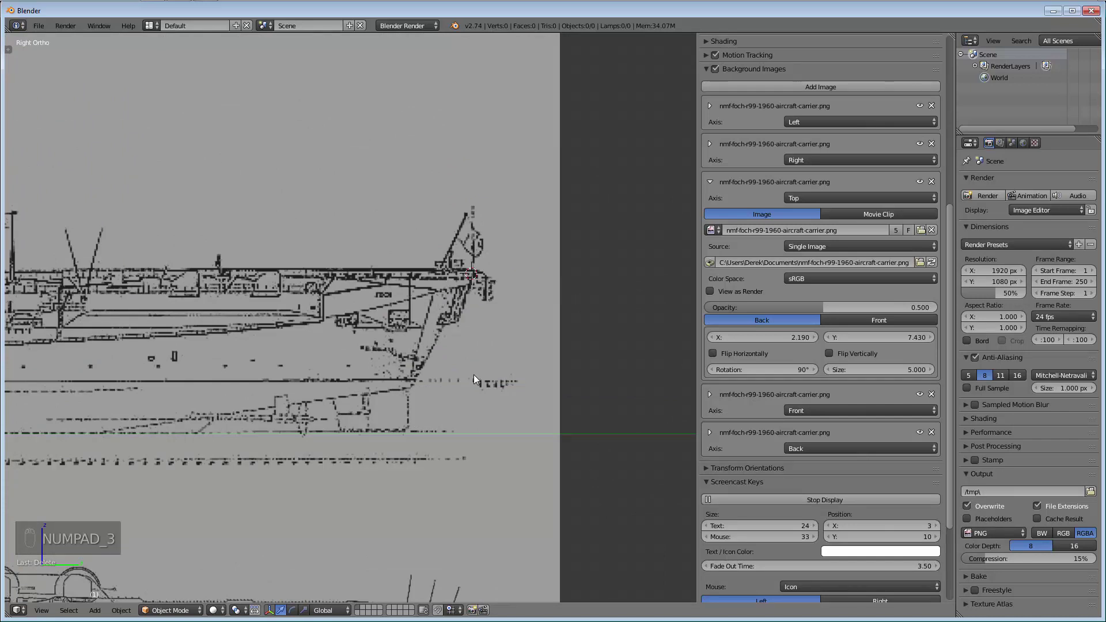
In the front view, check the 3D cursor against the deck line on the upper end elevation's centreline
key("KP_1")
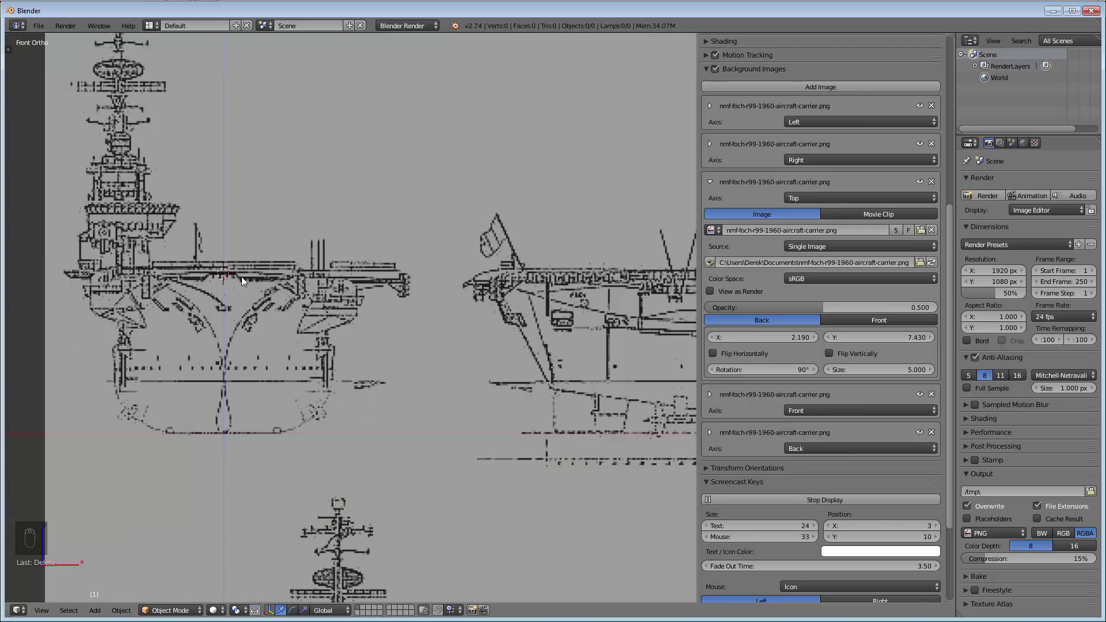
scroll(307, 289, "down", 3)
scroll(278, 283, "up", 4)
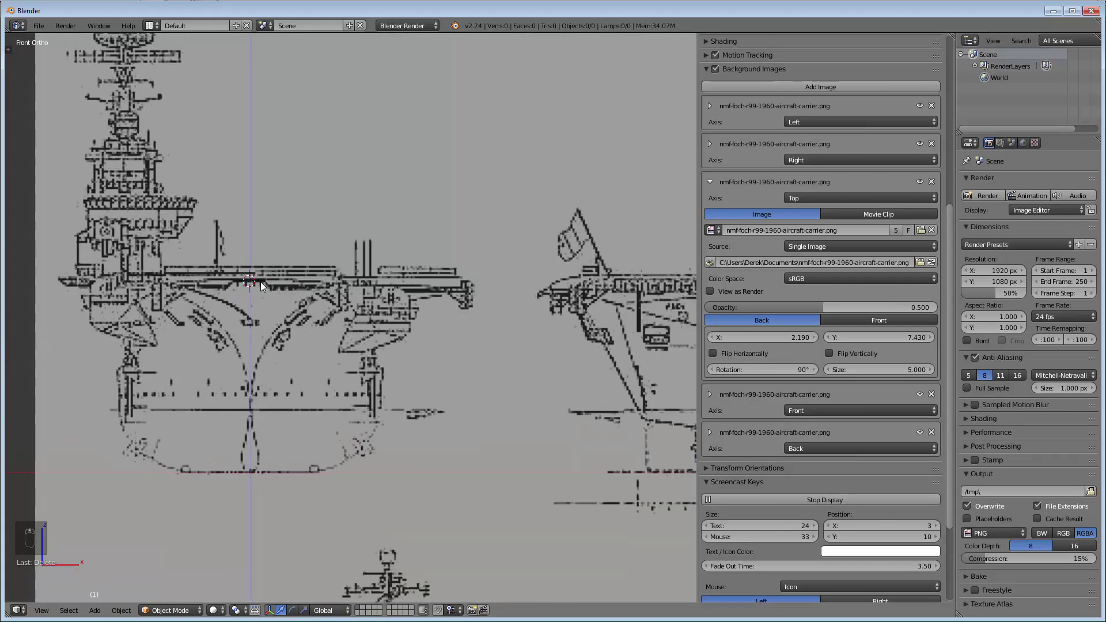
In the top view, check the 3D cursor against the slanted stern edge of the flight deck plan
key("KP_7")
scroll(260, 202, "down", 6)
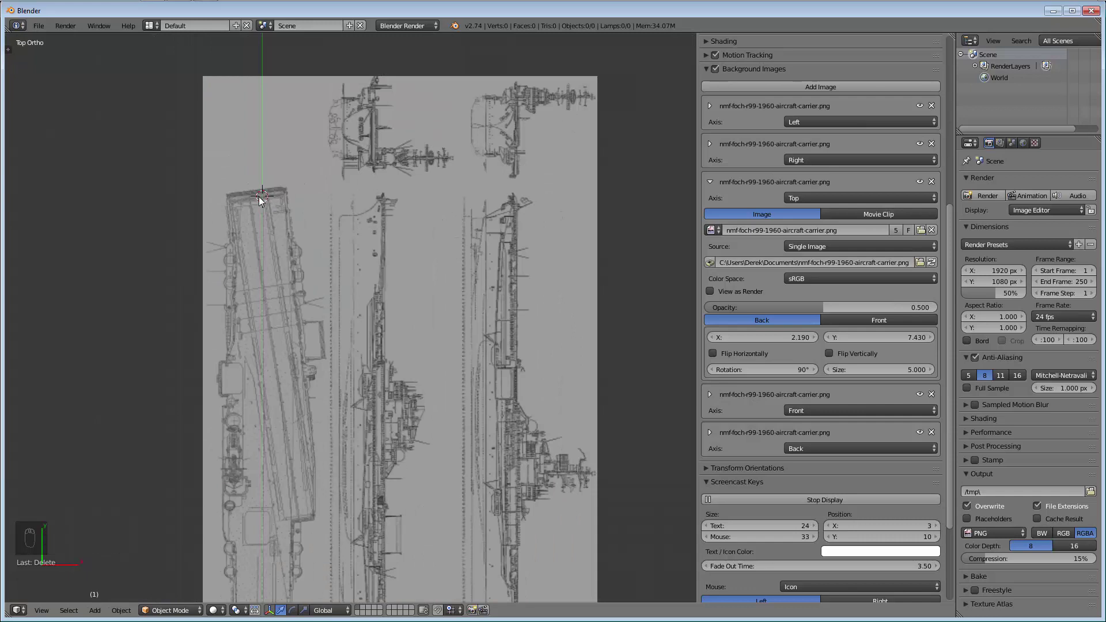
scroll(259, 201, "up", 6)
scroll(259, 200, "down", 5)
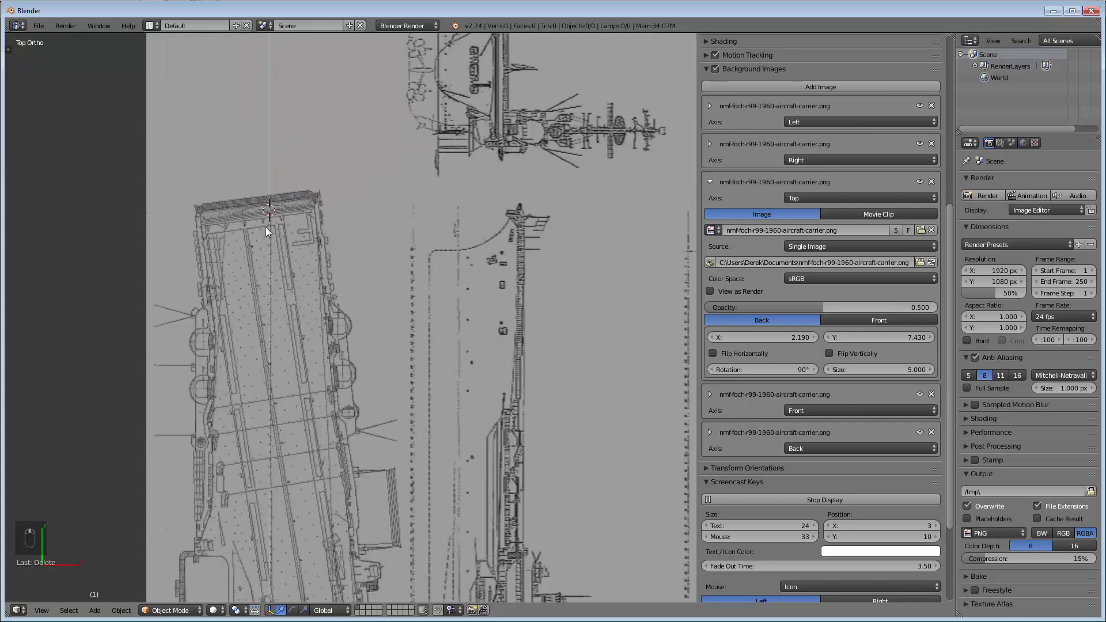
middle_click_drag(275, 268, 246, 173, "shift")
scroll(240, 146, "down", 4)
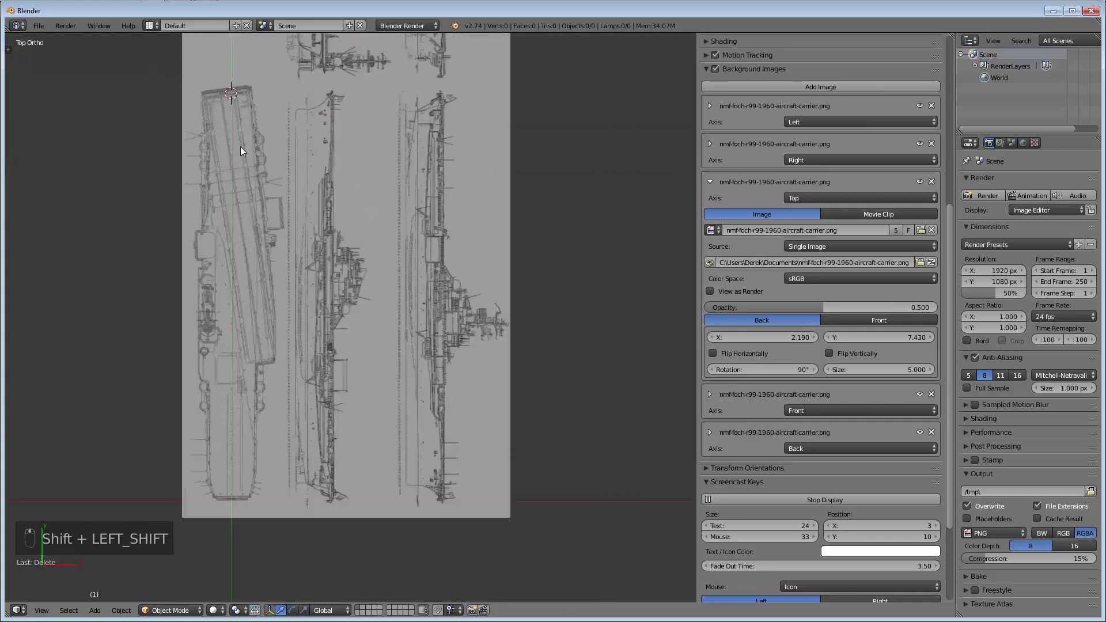
In the right view, inspect the lower side elevation along its length, from bow to island and stern, against the plan drawing
key("KP_3")
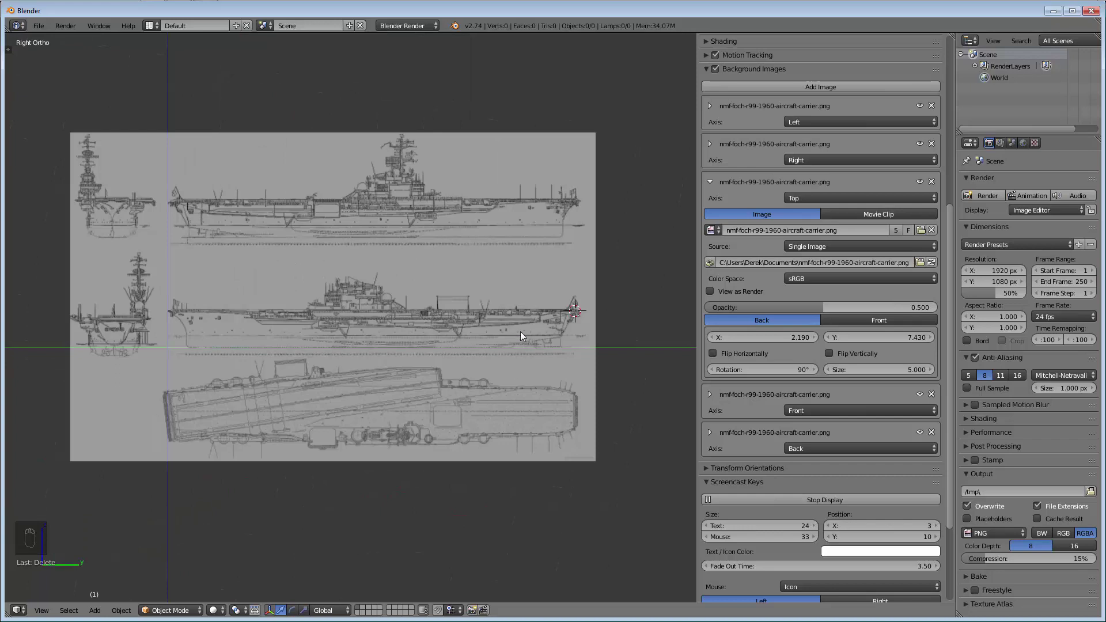
scroll(471, 310, "up", 3)
middle_click_drag(375, 300, 383, 347, "shift")
scroll(193, 310, "up", 4)
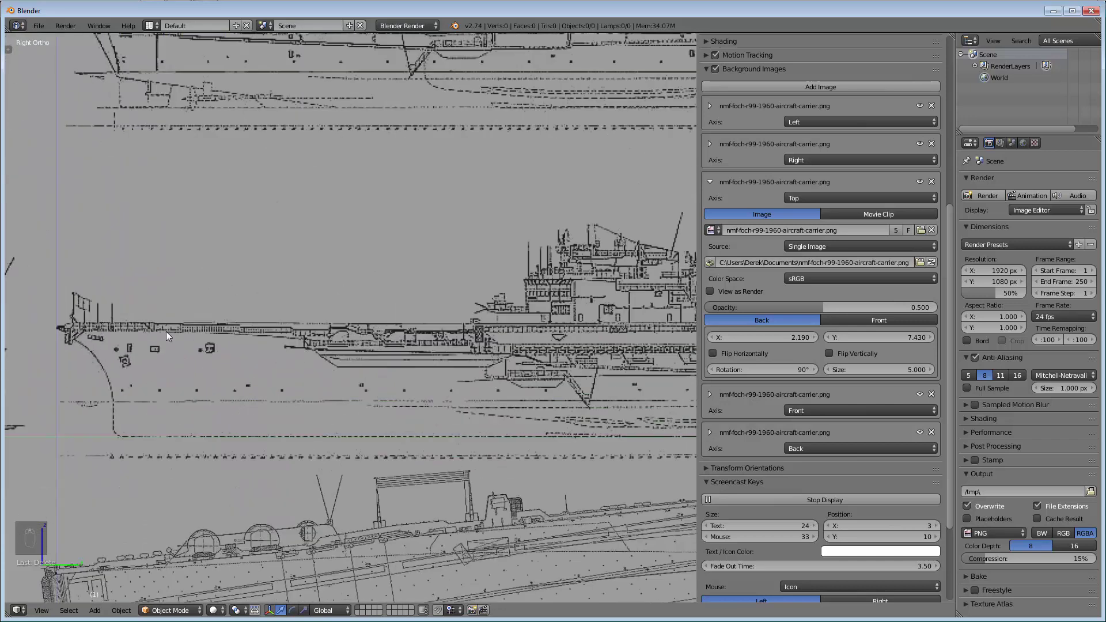
scroll(124, 346, "up", 2)
middle_click_drag(124, 342, 669, 313, "shift")
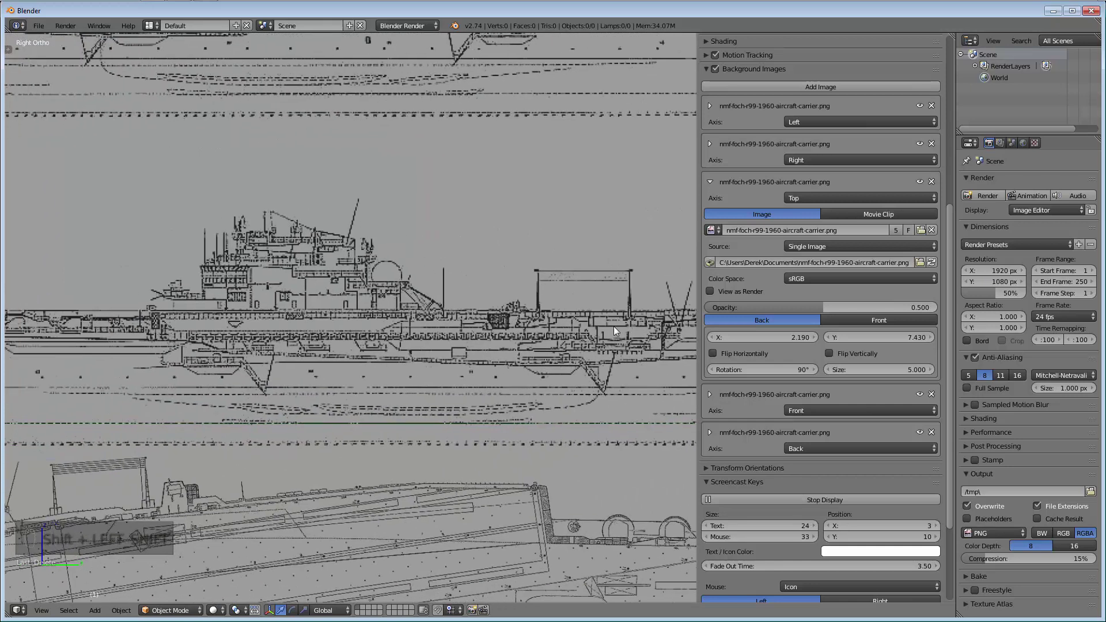
scroll(650, 315, "down", 3)
scroll(588, 351, "up", 1)
middle_click_drag(527, 308, 510, 270, "shift")
scroll(509, 269, "up", 2)
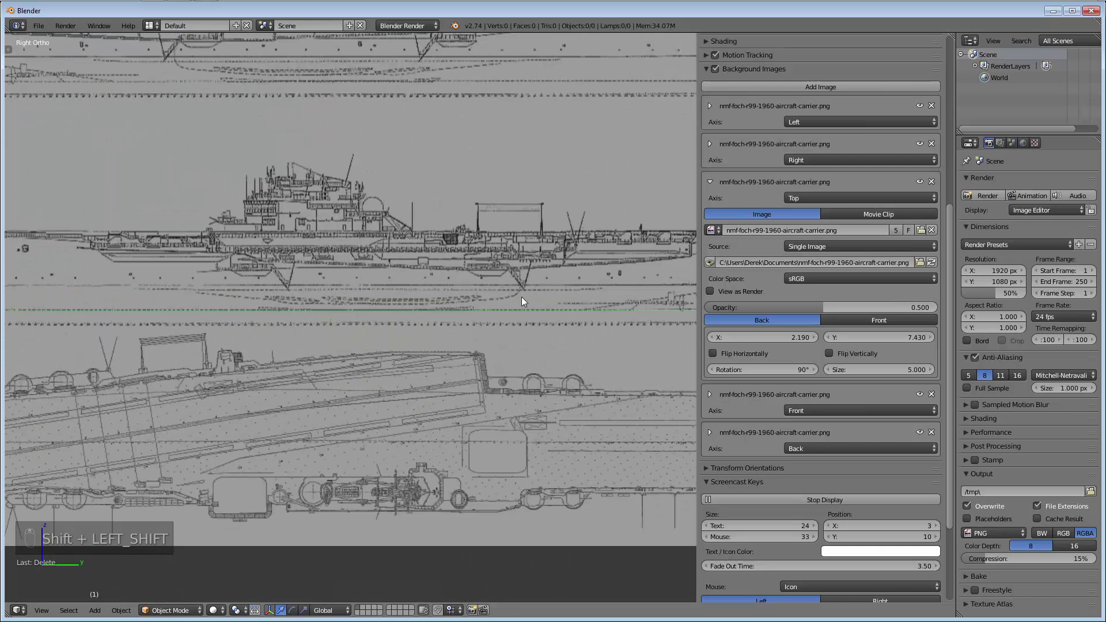
middle_click_drag(521, 297, 450, 298, "shift")
scroll(89, 165, "down", 6)
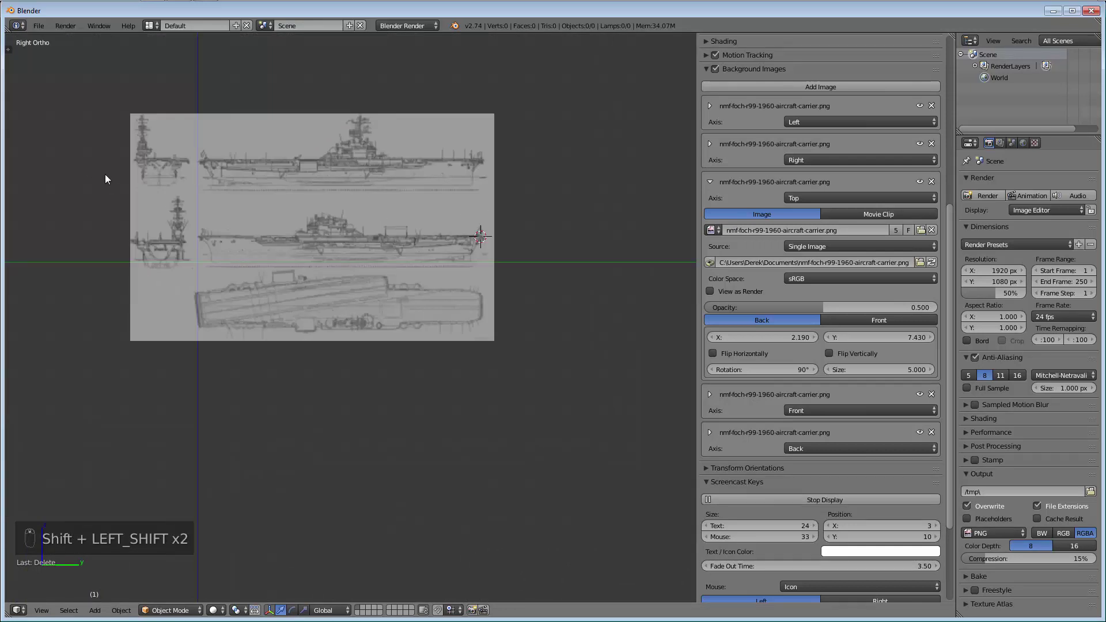
In the right view, examine the upper end elevation and the neighbouring ends of the side elevations
middle_click_drag(88, 165, 303, 232, "shift")
scroll(303, 232, "up", 8)
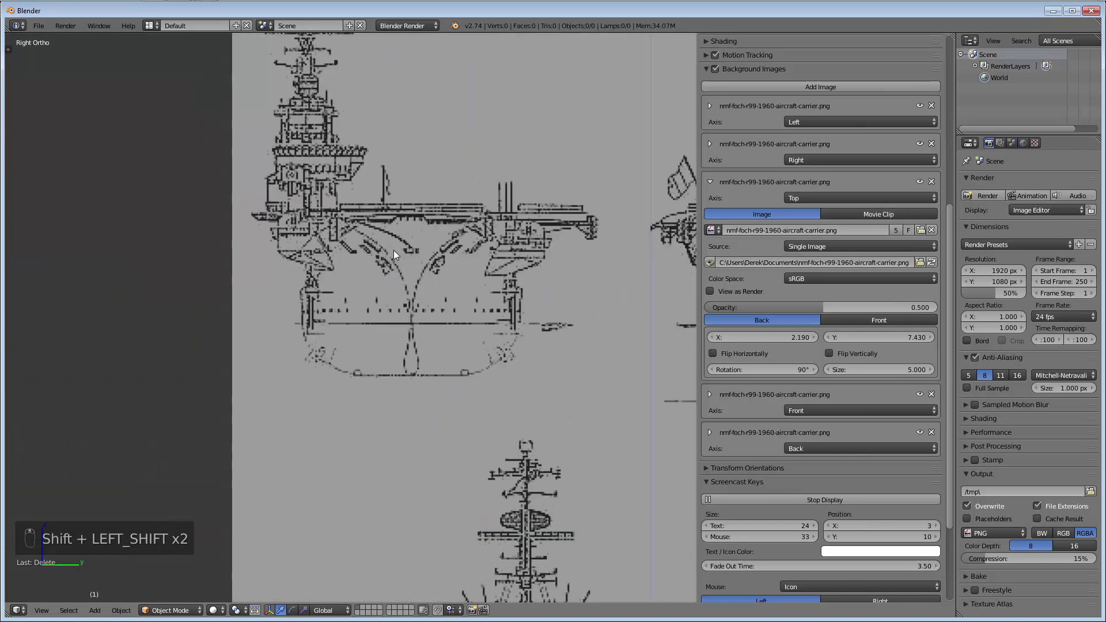
scroll(393, 250, "down", 3)
scroll(418, 326, "up", 2)
mouse_move(440, 281)
middle_mouse_down("shift")
mouse_move(450, 266)
mouse_move(428, 273)
middle_mouse_up("shift")
scroll(520, 339, "down", 2)
middle_click_drag(521, 340, 41, 292, "shift")
scroll(420, 369, "down", 3)
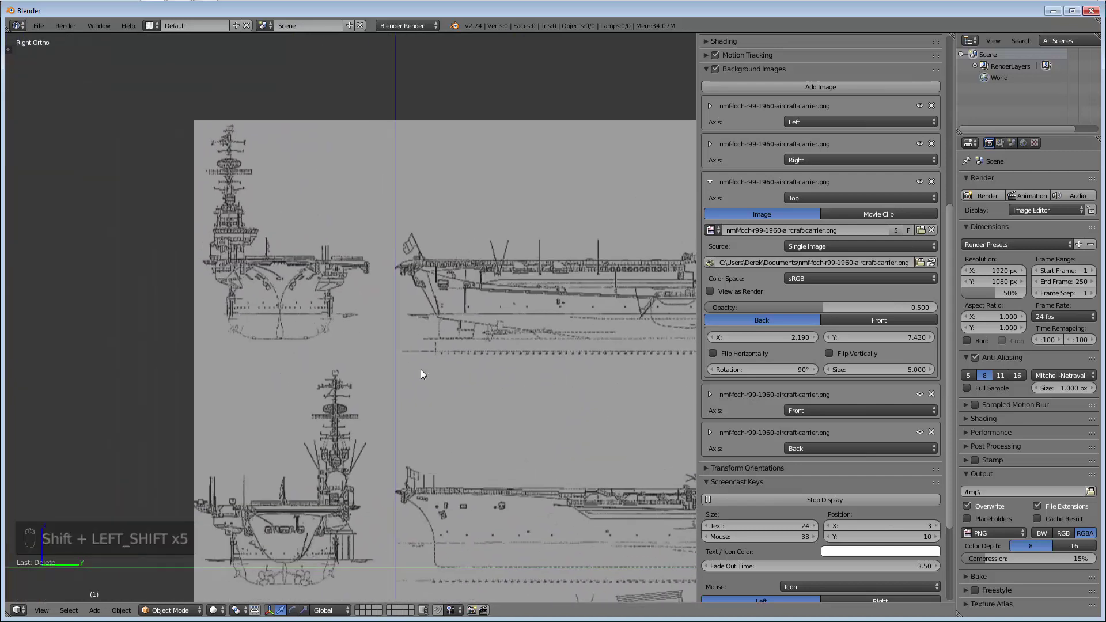
In the top orthographic view, place the 3D cursor on the centreline of the island beside its mast crossbar
key("KP_7")
middle_click_drag(407, 375, 394, 459, "shift")
scroll(494, 538, "up", 3)
middle_click_drag(494, 538, 459, 494, "shift")
middle_click_drag(407, 321, 410, 371, "shift")
scroll(340, 312, "up", 3)
scroll(346, 452, "up", 2)
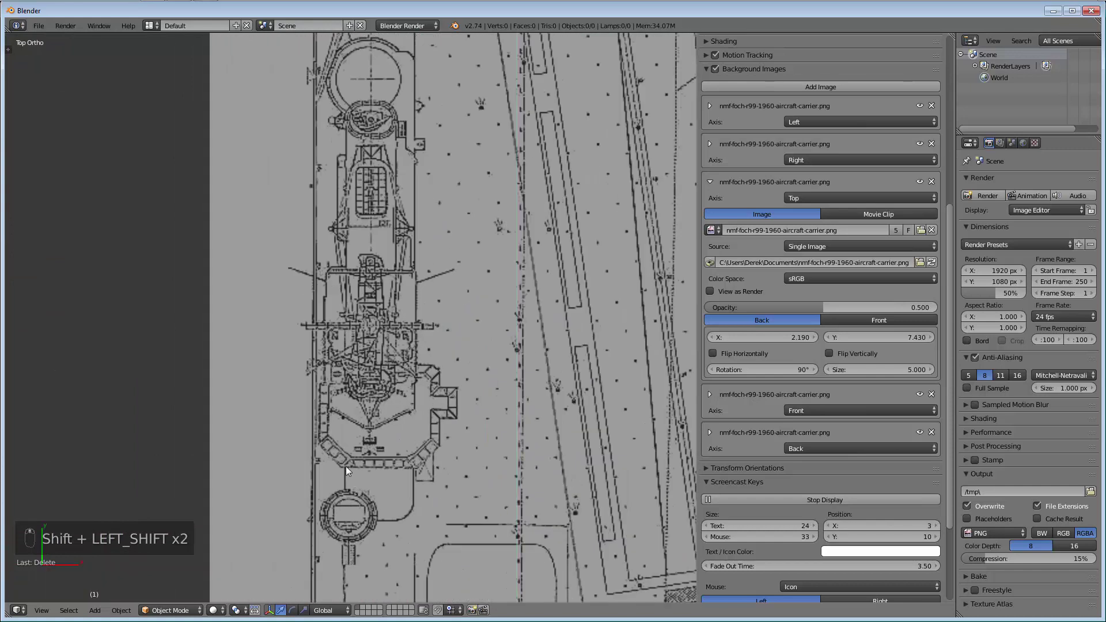
scroll(349, 419, "down", 2)
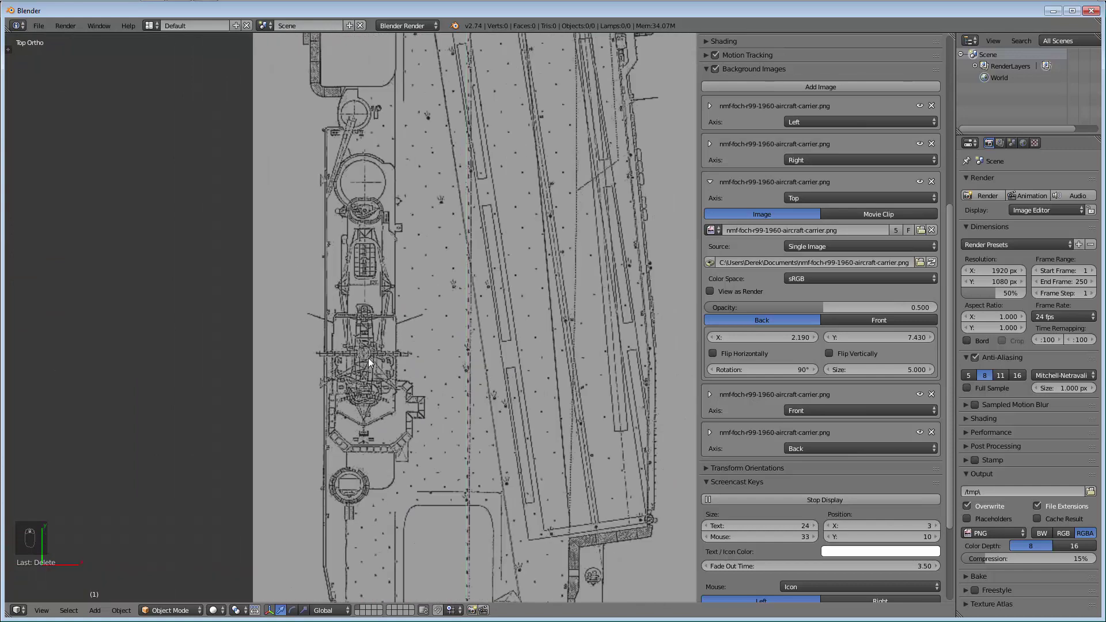
scroll(357, 311, "up", 3)
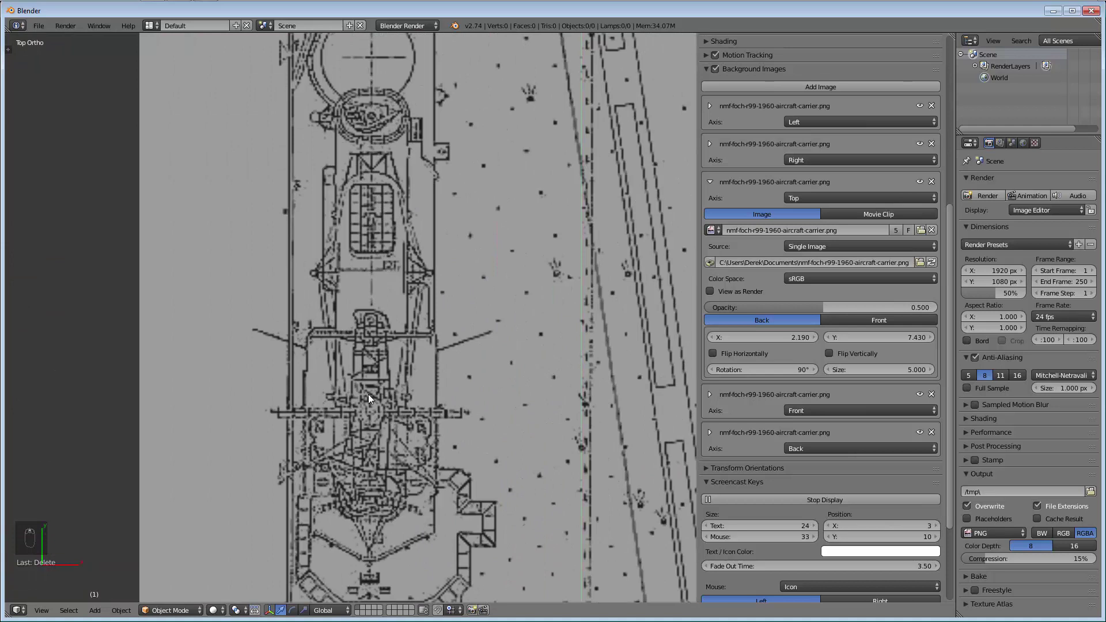
scroll(368, 391, "down", 3)
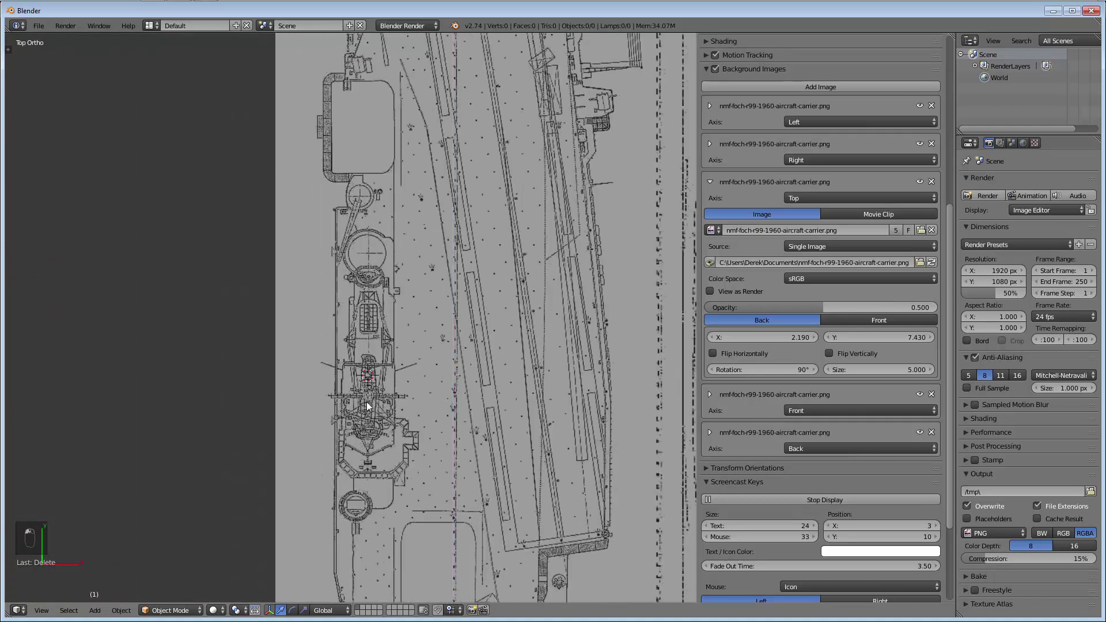
In the right orthographic view, raise the 3D cursor to the upper part of the island superstructure on the lower side elevation
key("KP_3")
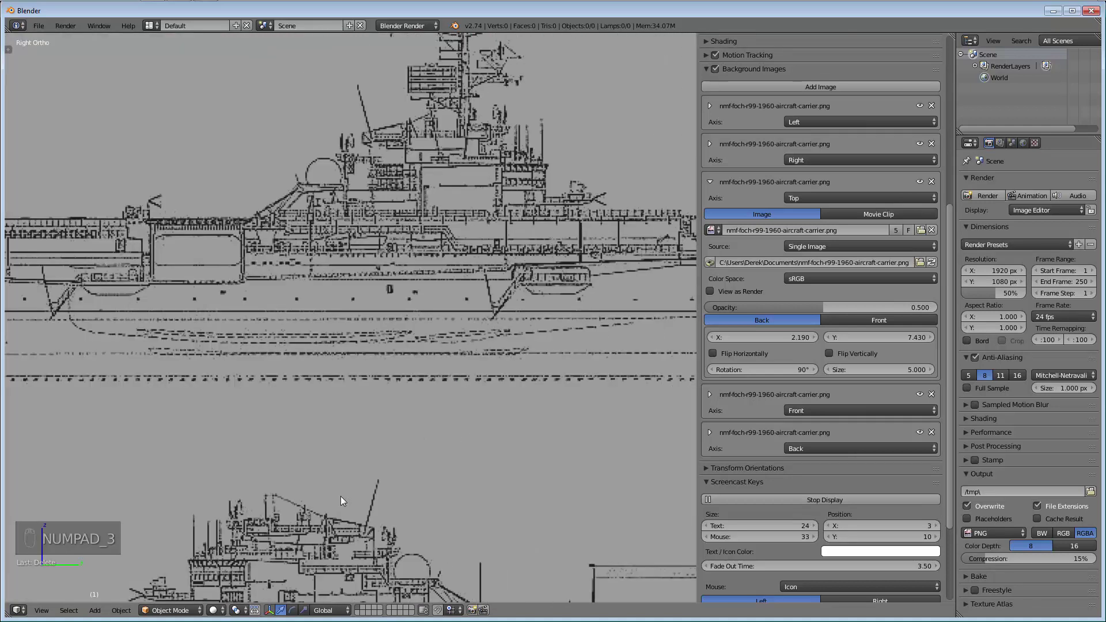
scroll(437, 424, "down", 6)
middle_click_drag(436, 425, 431, 312, "shift")
scroll(398, 357, "up", 3)
scroll(398, 357, "up", 3)
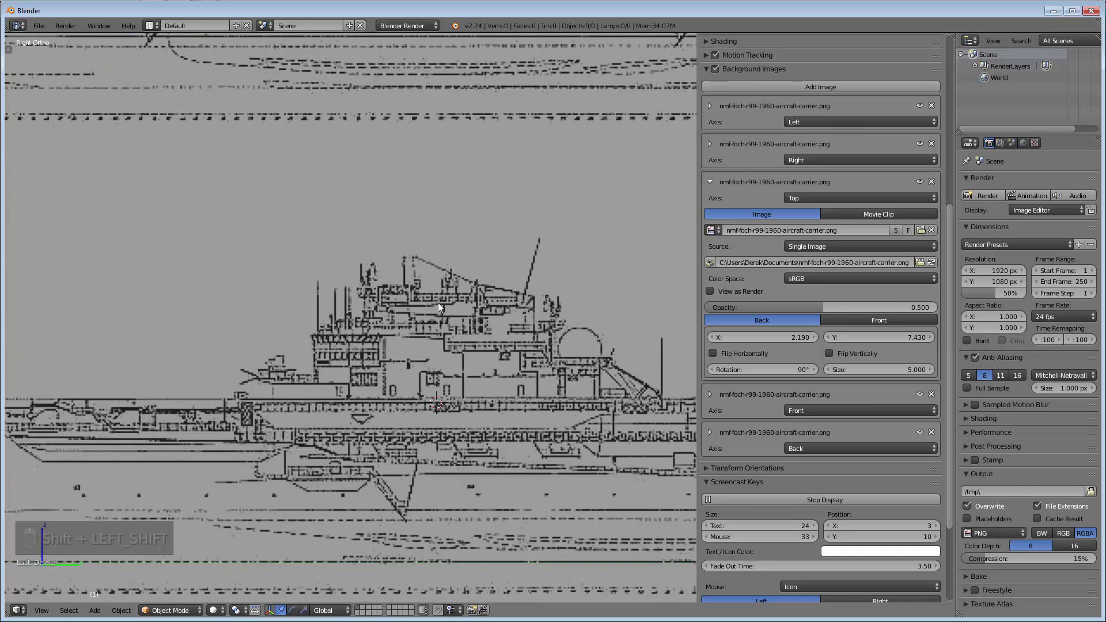
left_click(442, 286)
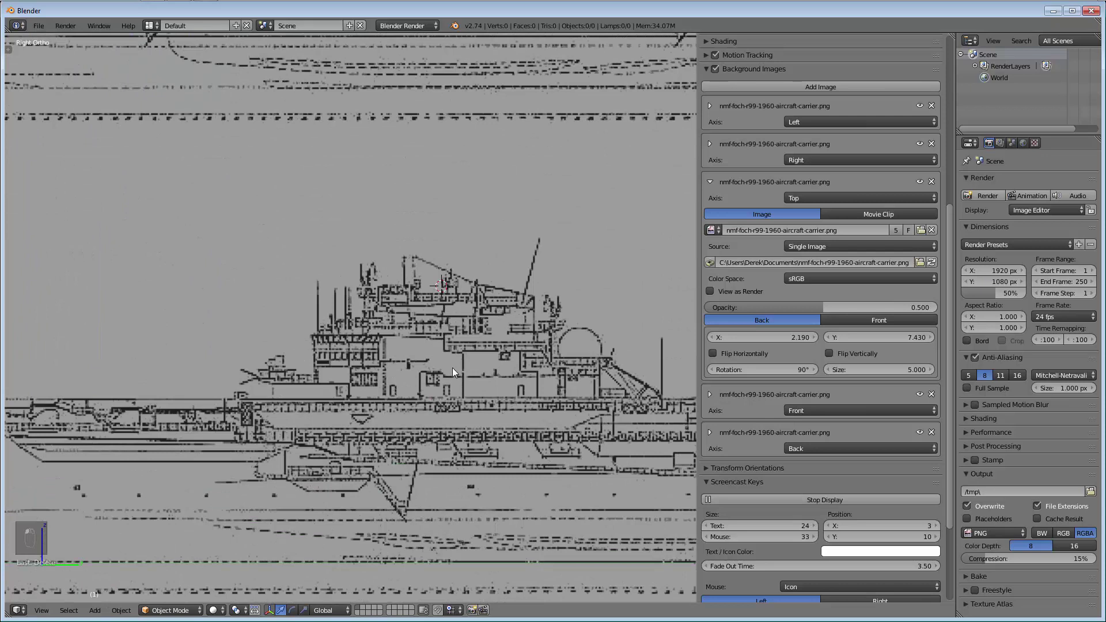
Compare the 3D cursor with the island mast in the front and back orthographic views
key("KP_1")
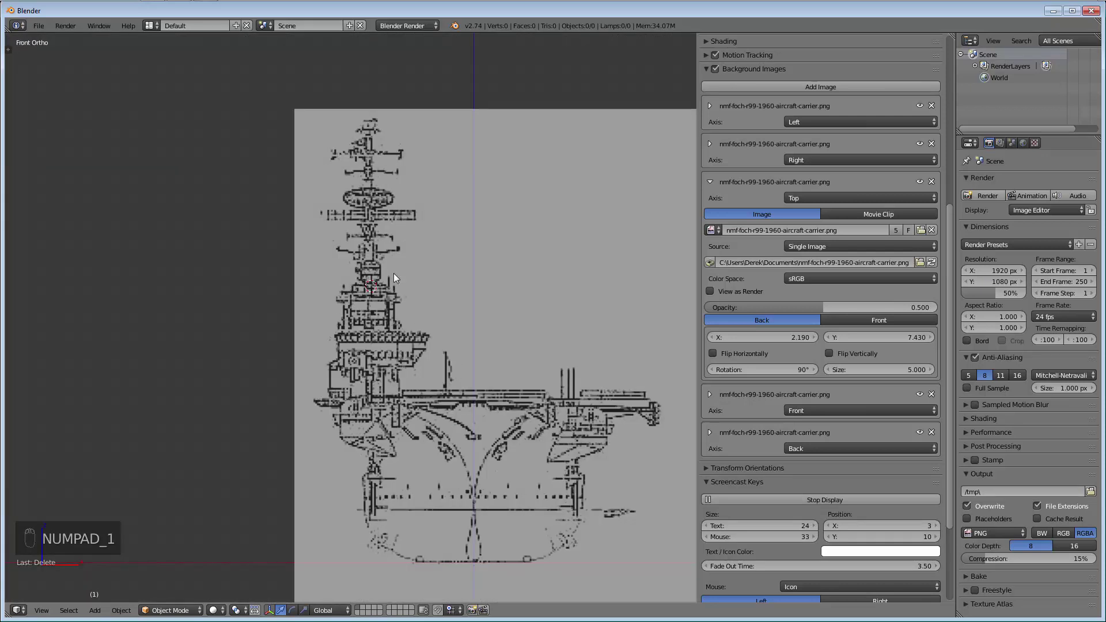
key("ctrl+KP_1")
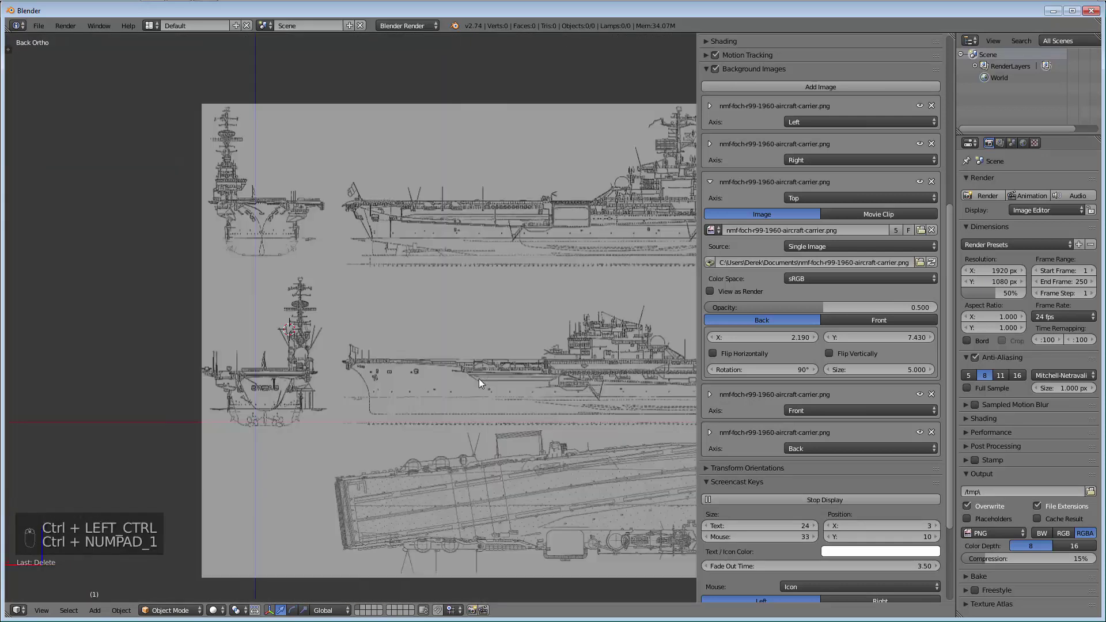
scroll(281, 328, "up", 6)
middle_click_drag(350, 313, 458, 262, "shift")
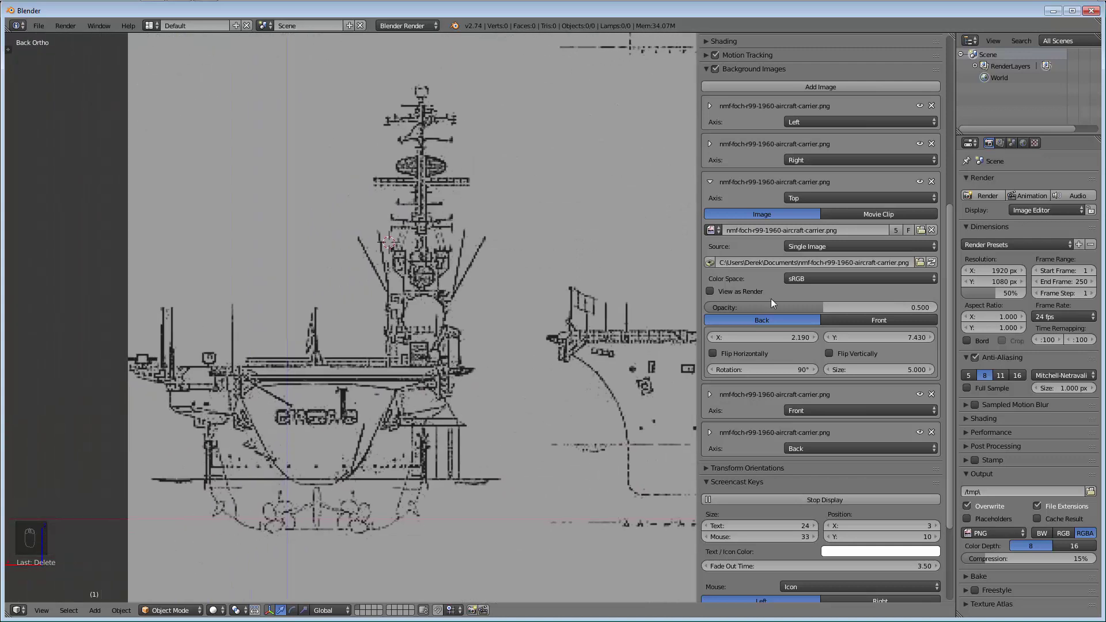
Set the Back background image's X offset to 4.145 to line up its island mast with the 3D cursor
left_click(706, 182)
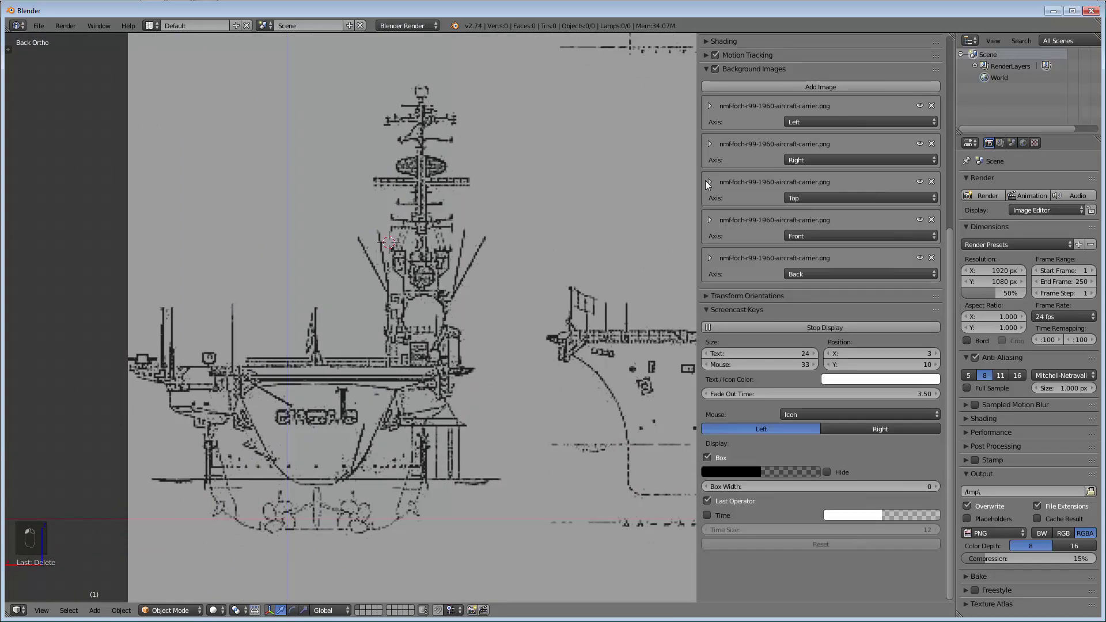
left_click(709, 259)
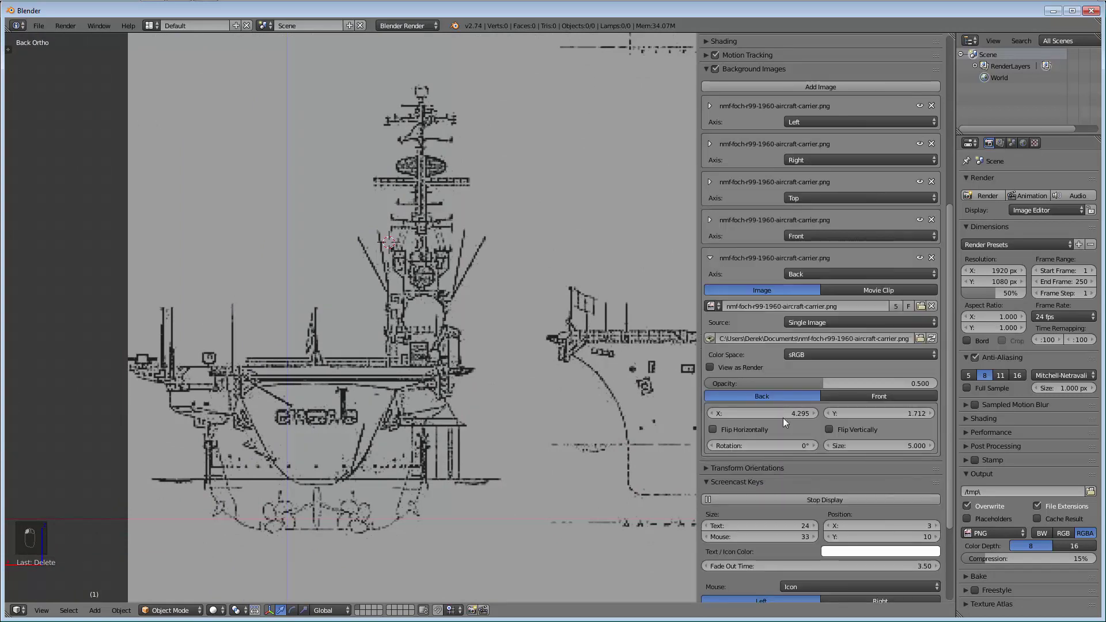
left_click(711, 413)
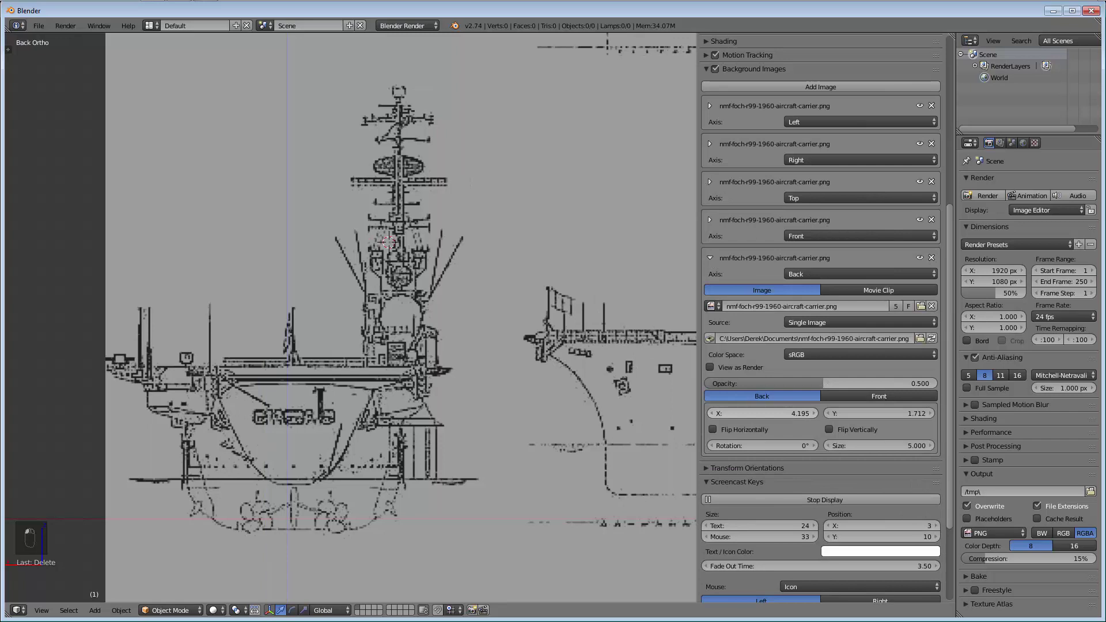
left_click(771, 414)
left_click_drag(771, 414, 760, 411)
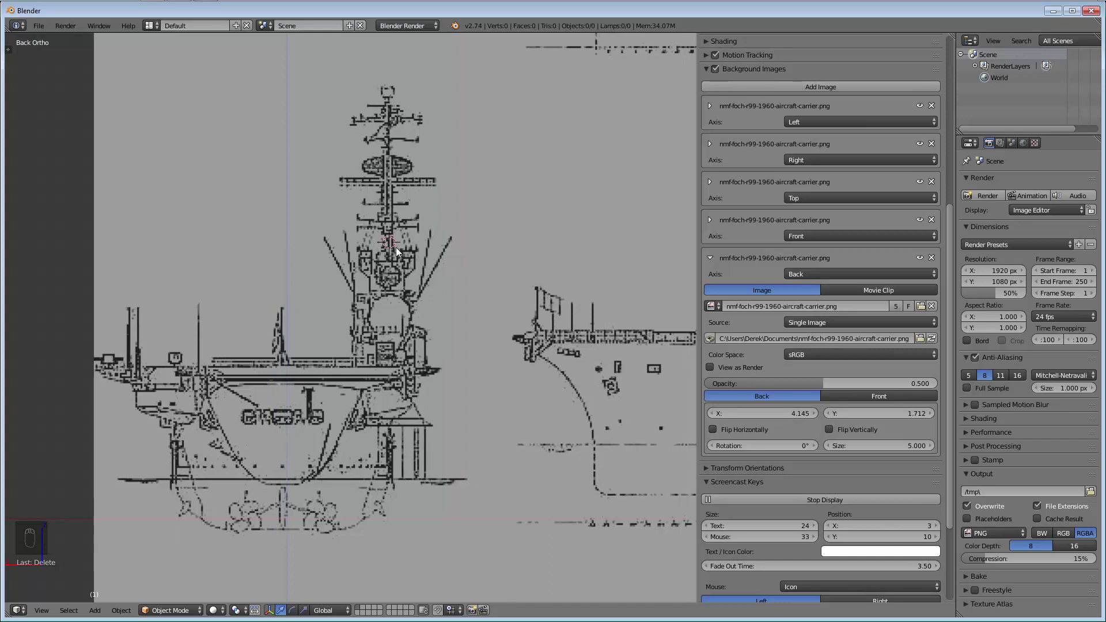
In the right orthographic view, place the 3D cursor at the top of the dome beside the island on the lower side elevation
key("ctrl+KP_1")
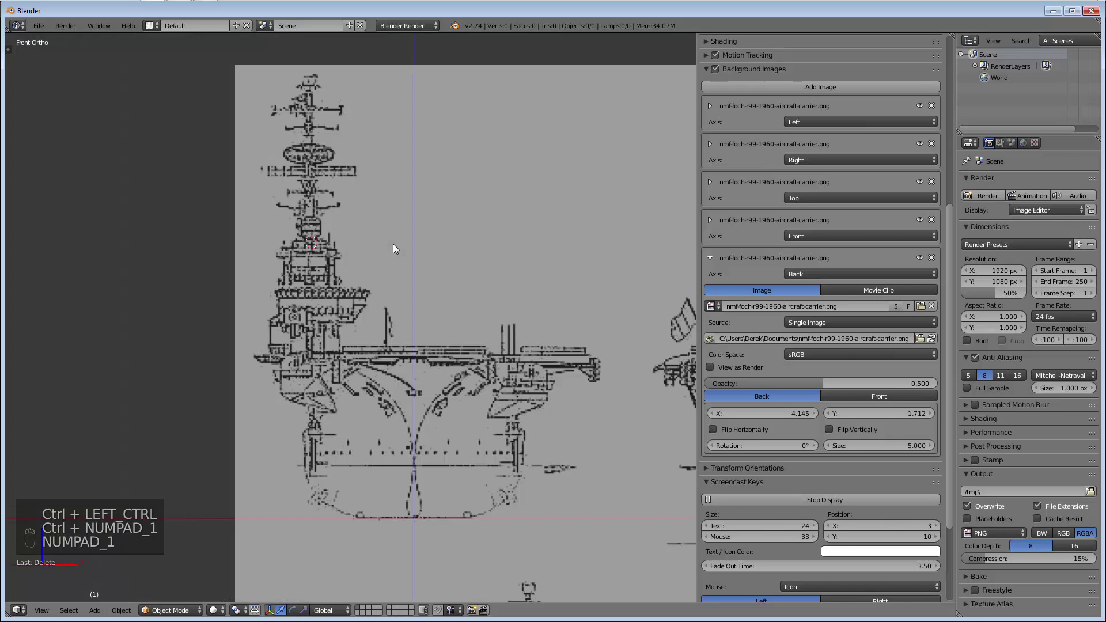
key("KP_3")
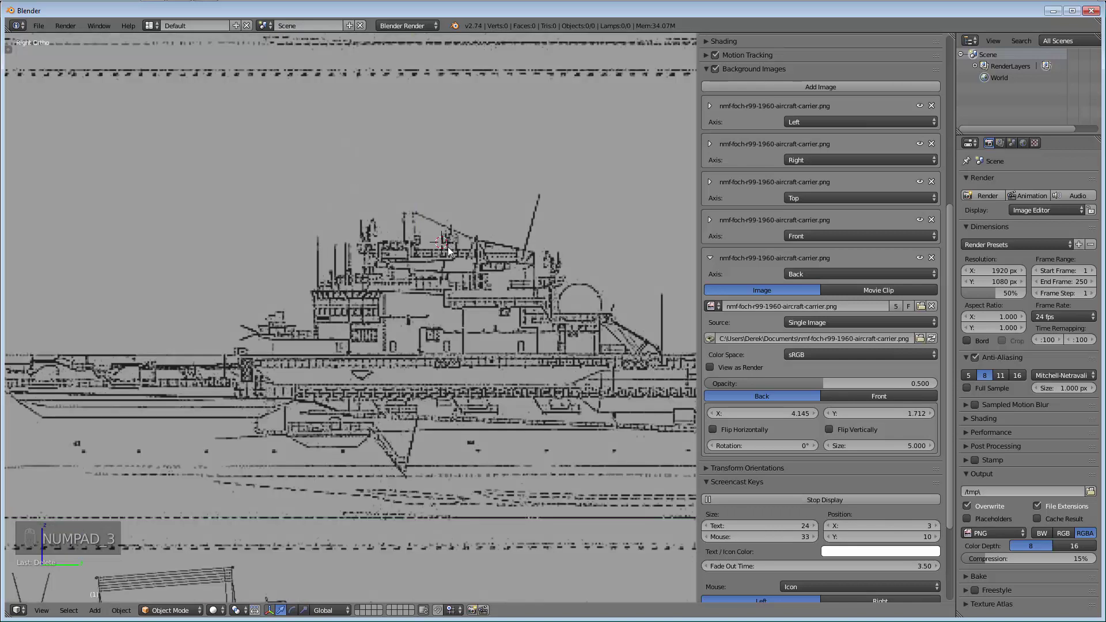
key("KP_7")
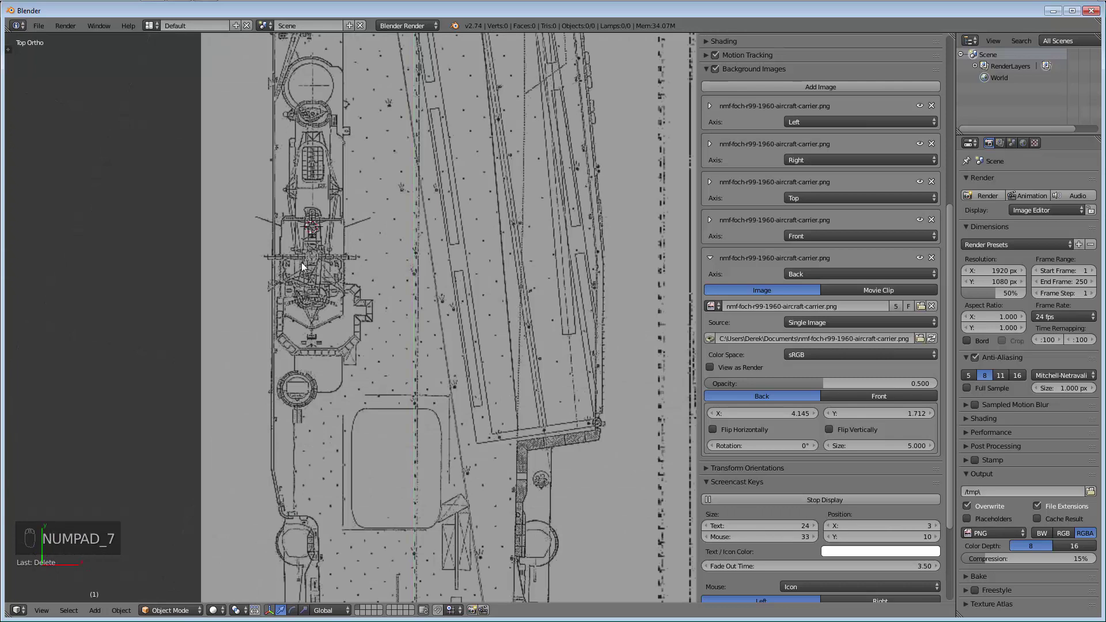
key("KP_3")
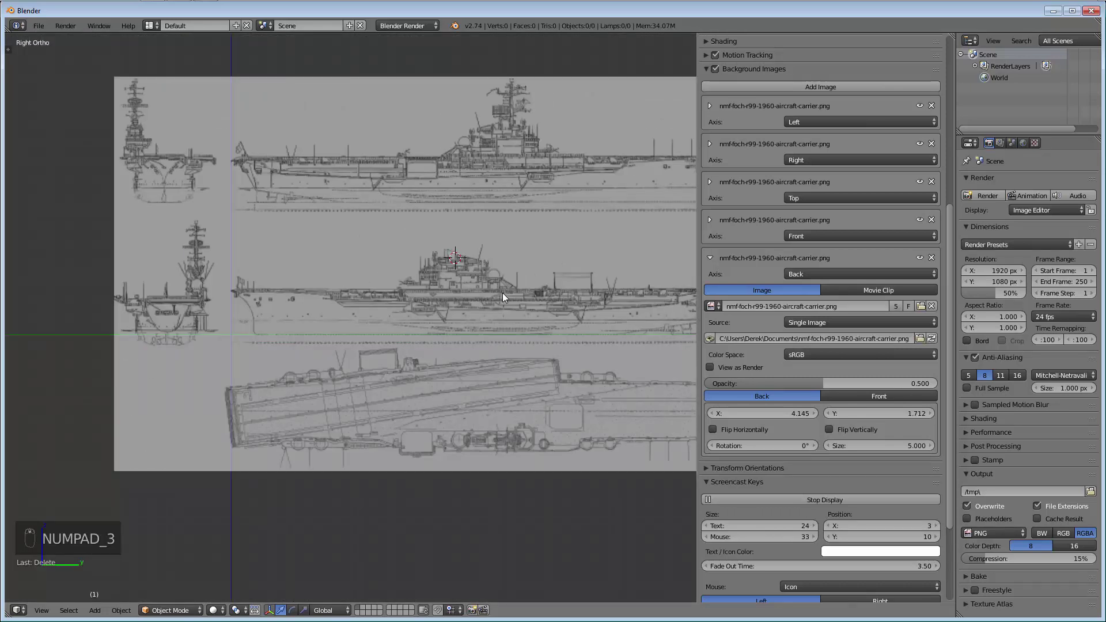
scroll(140, 293, "up", 2)
middle_click_drag(250, 268, 306, 350, "shift")
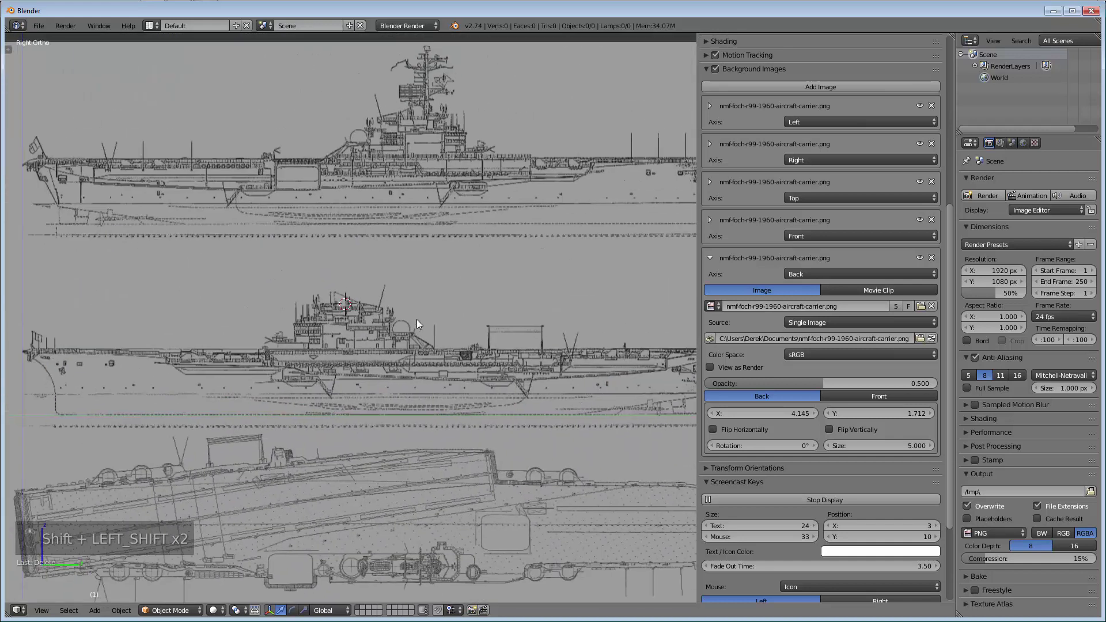
scroll(381, 333, "up", 8)
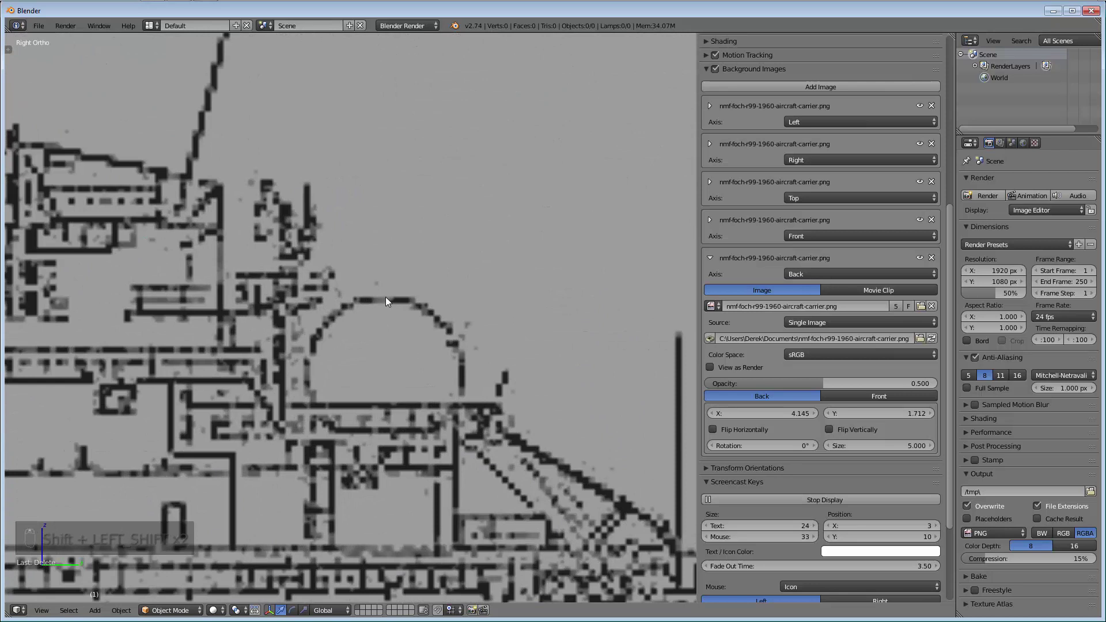
left_click(386, 296)
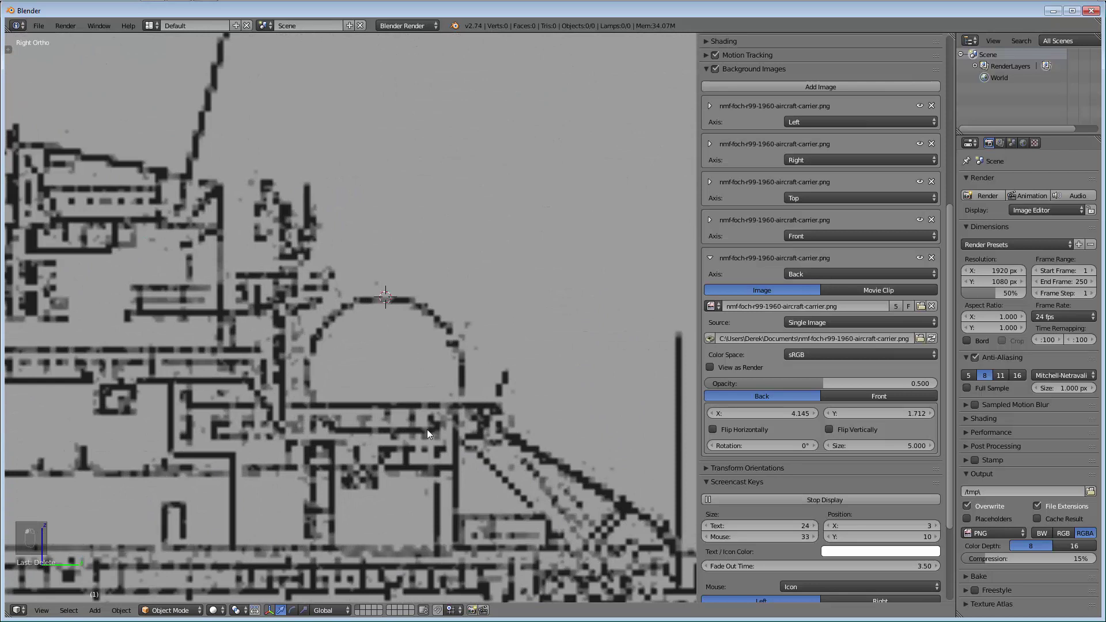
In the top orthographic view, move the 3D cursor to the dome's centre cross and check its position in the right view
key("KP_3")
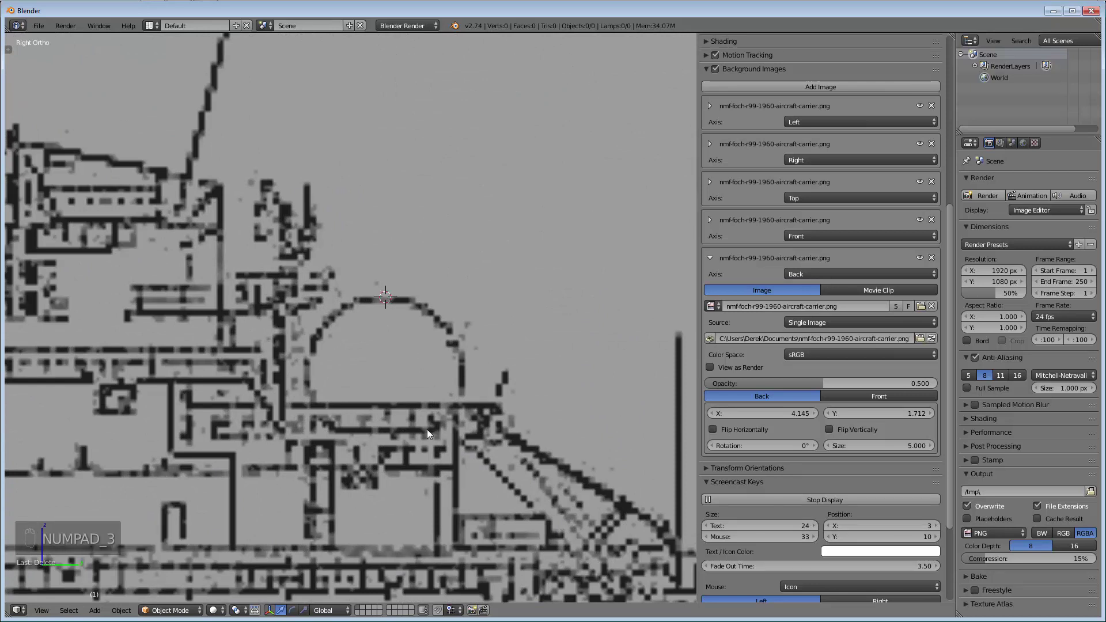
key("KP_7")
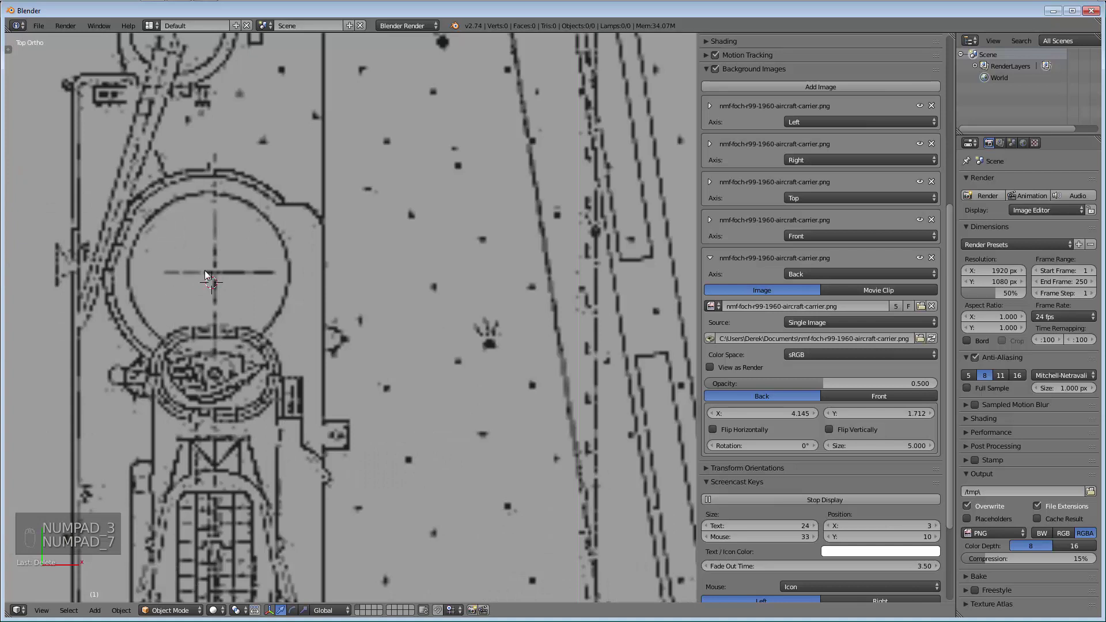
scroll(211, 269, "up", 4)
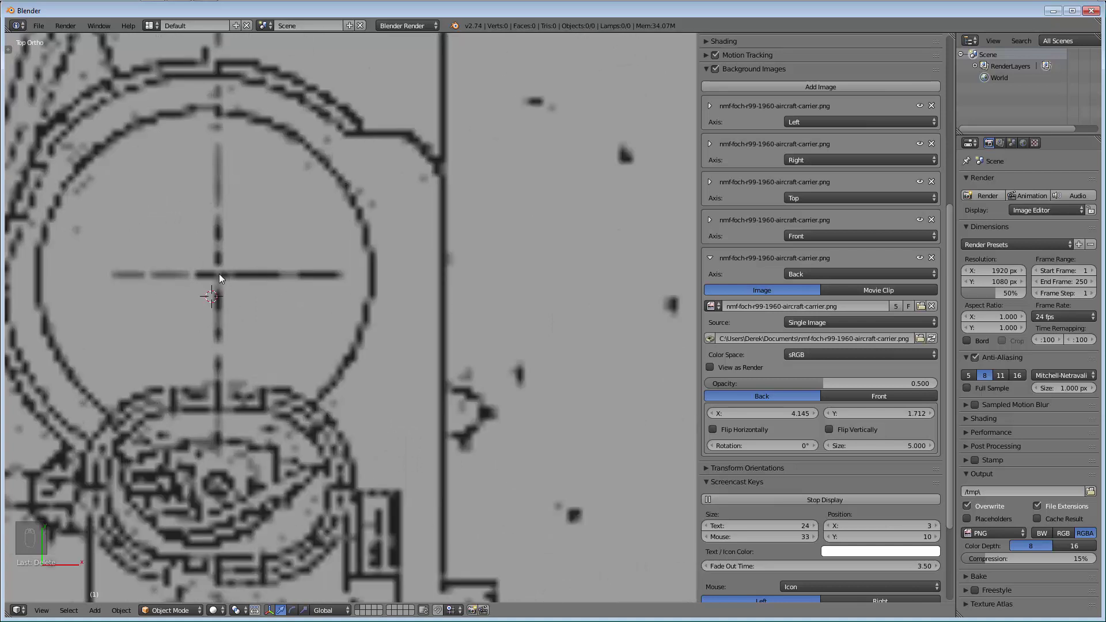
key("KP_3")
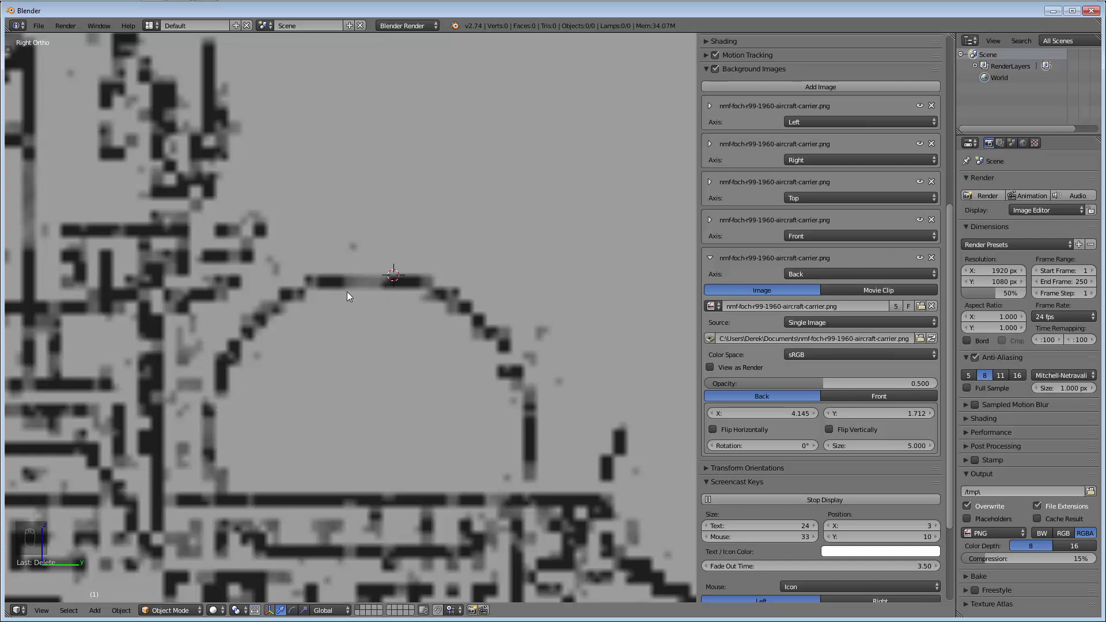
Set the Back background image's Y offset to 1.793 to line up its dome top with the 3D cursor
key("KP_1")
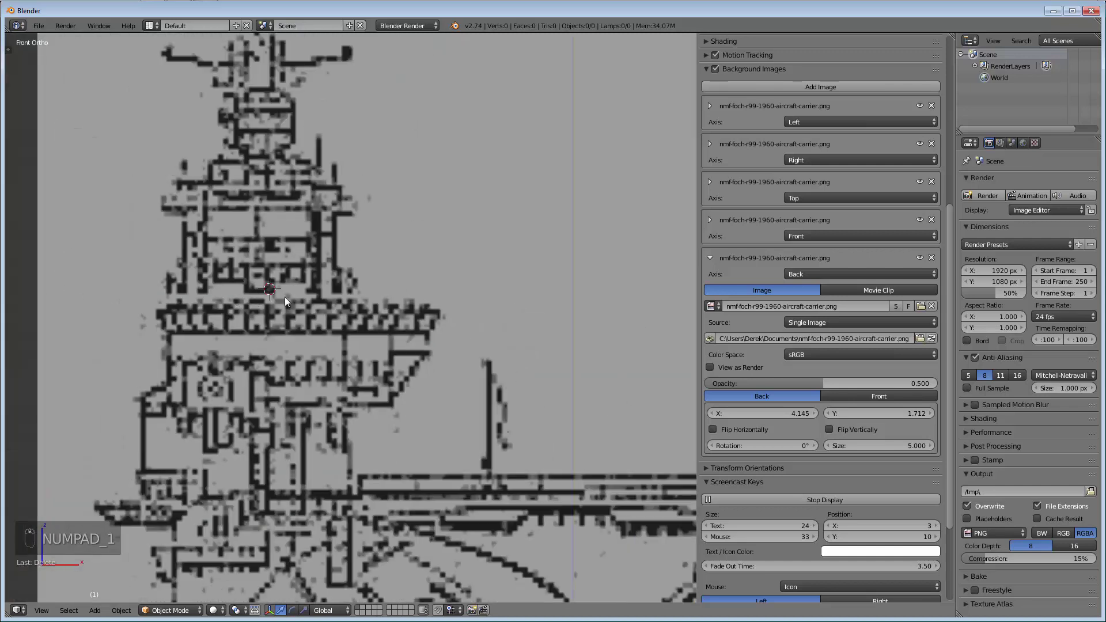
key("ctrl+KP_1")
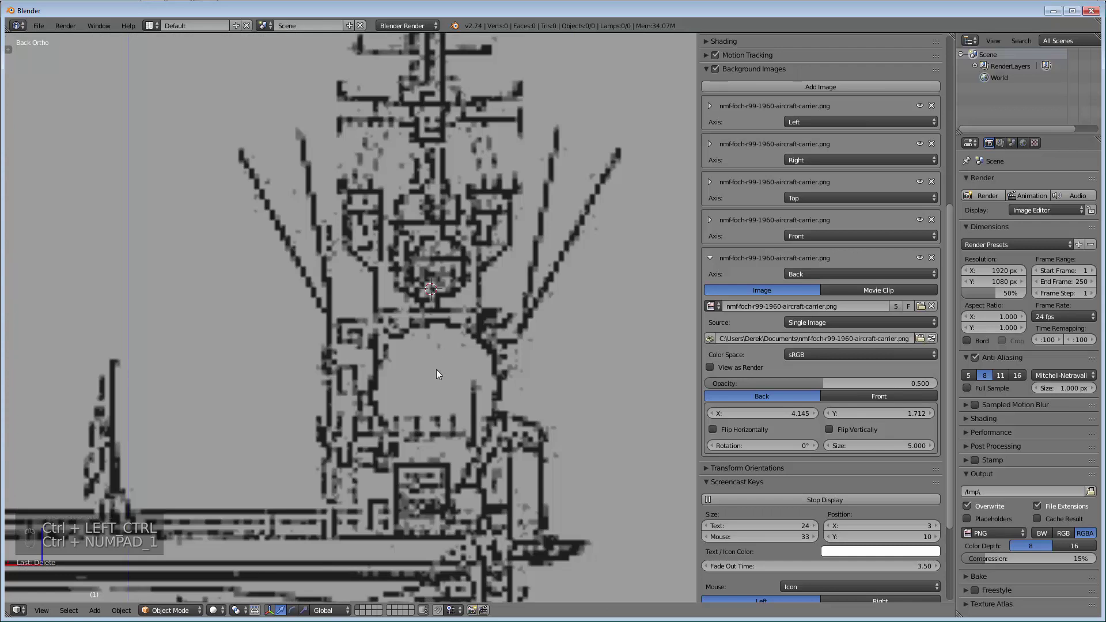
scroll(457, 368, "down", 1)
middle_click_drag(458, 368, 451, 311, "shift")
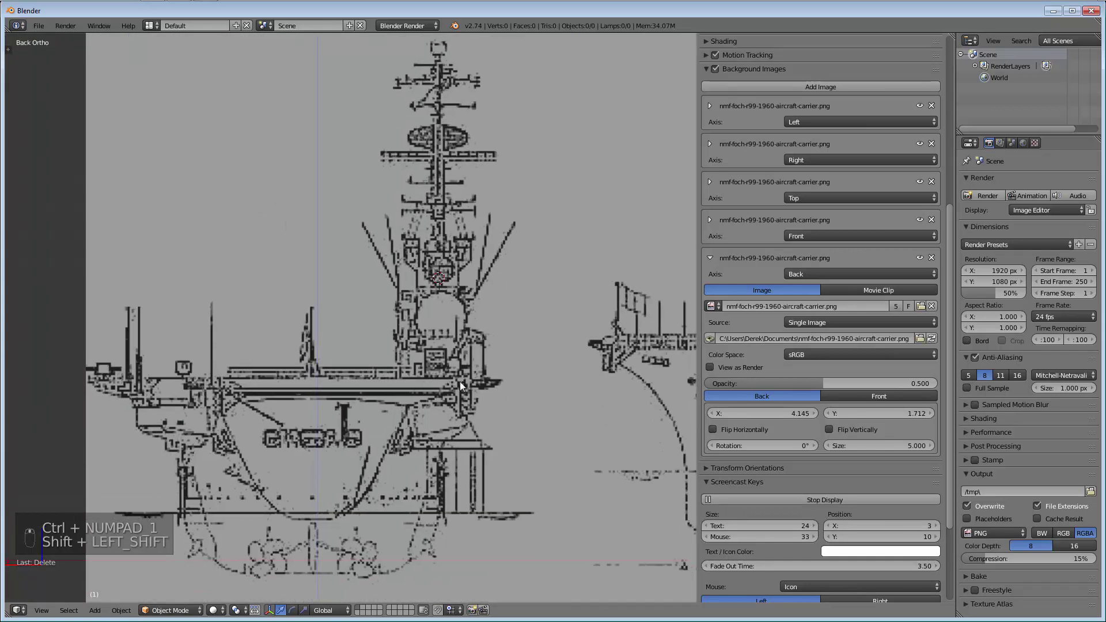
middle_click_drag(461, 381, 456, 321, "shift")
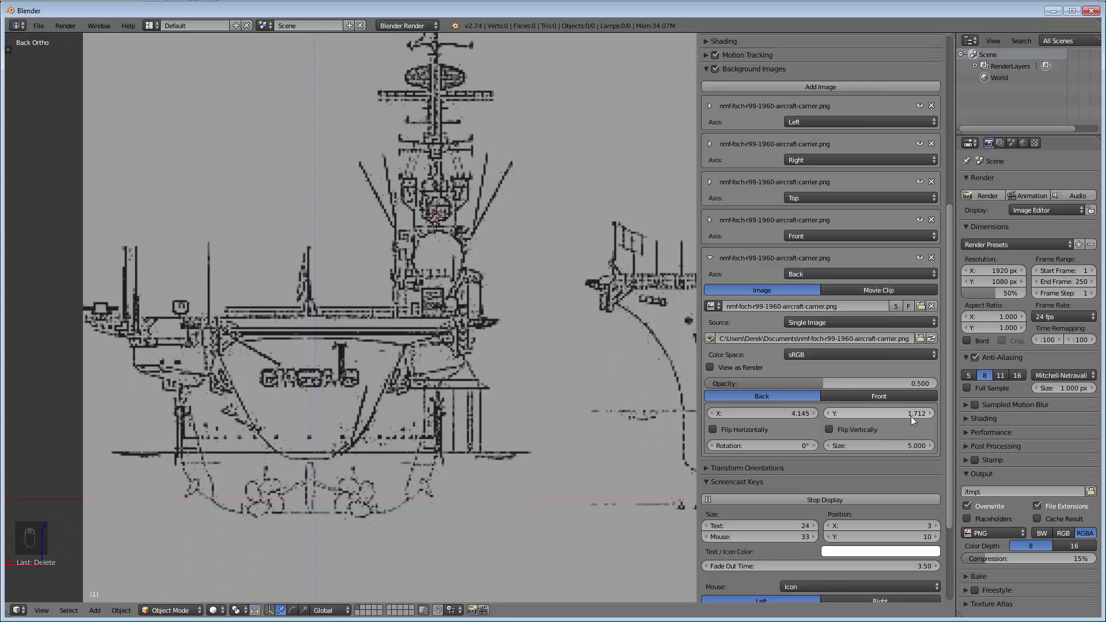
left_click_drag(896, 413, 929, 412)
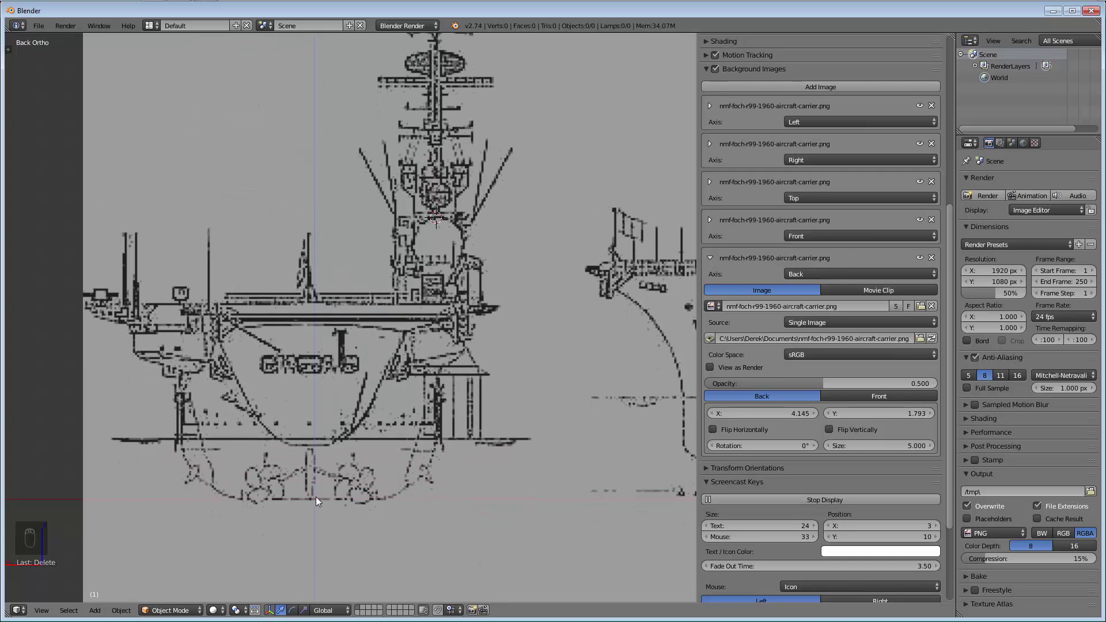
scroll(433, 228, "up", 10)
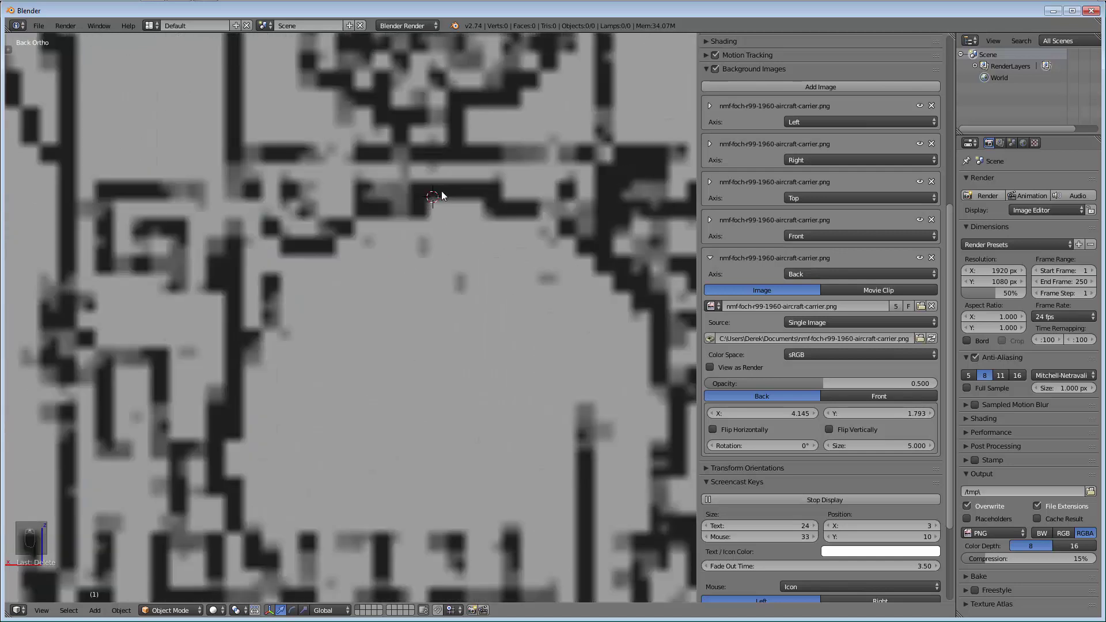
scroll(472, 226, "down", 10)
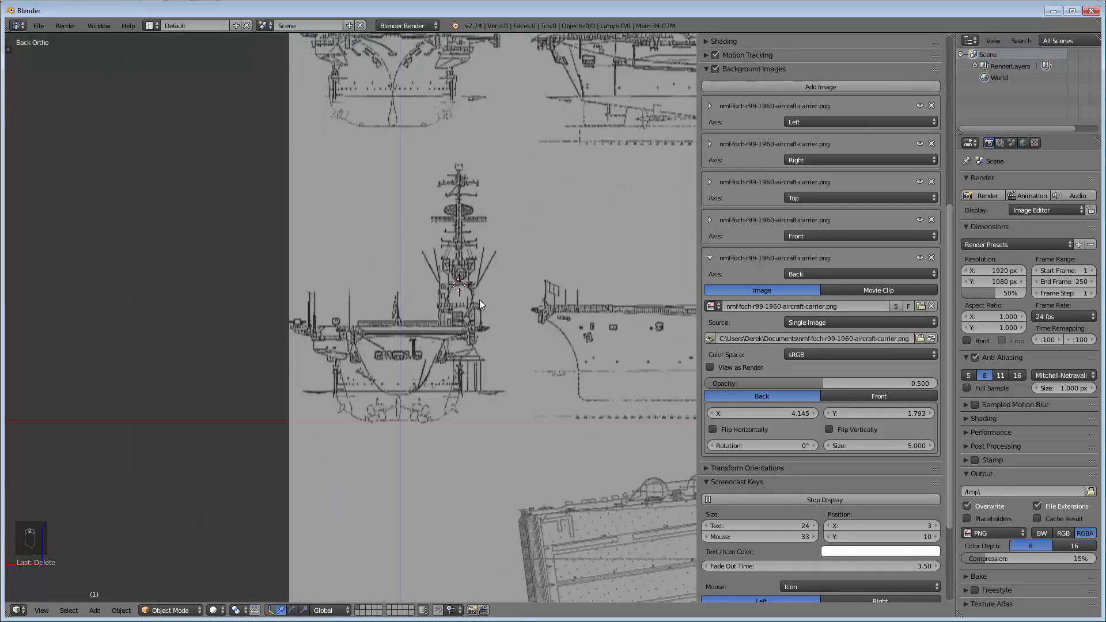
middle_click_drag(483, 458, 271, 416, "shift")
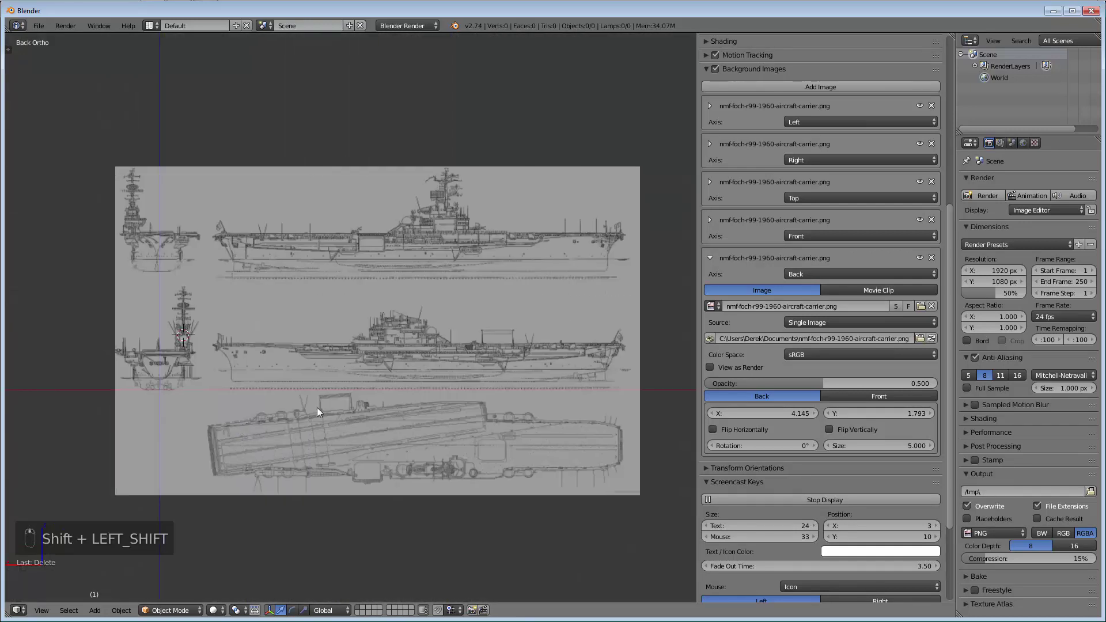
In the front orthographic view, place the 3D cursor on the flight deck line of the lower side elevation, forward of the island
key("KP_1")
middle_click_drag(567, 412, 197, 259, "shift")
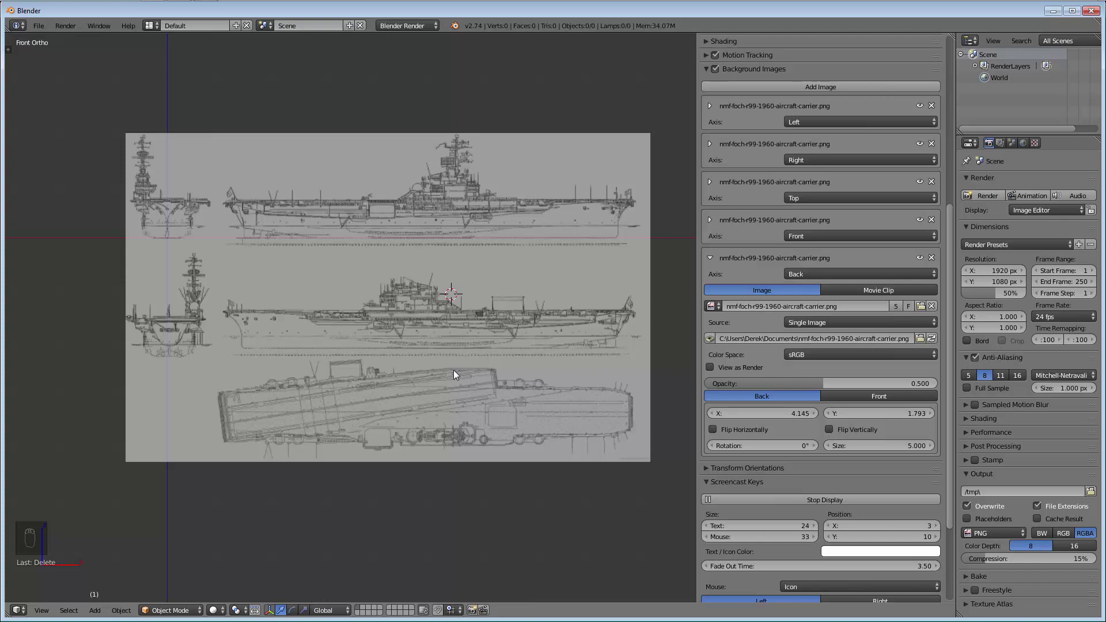
scroll(386, 351, "up", 4)
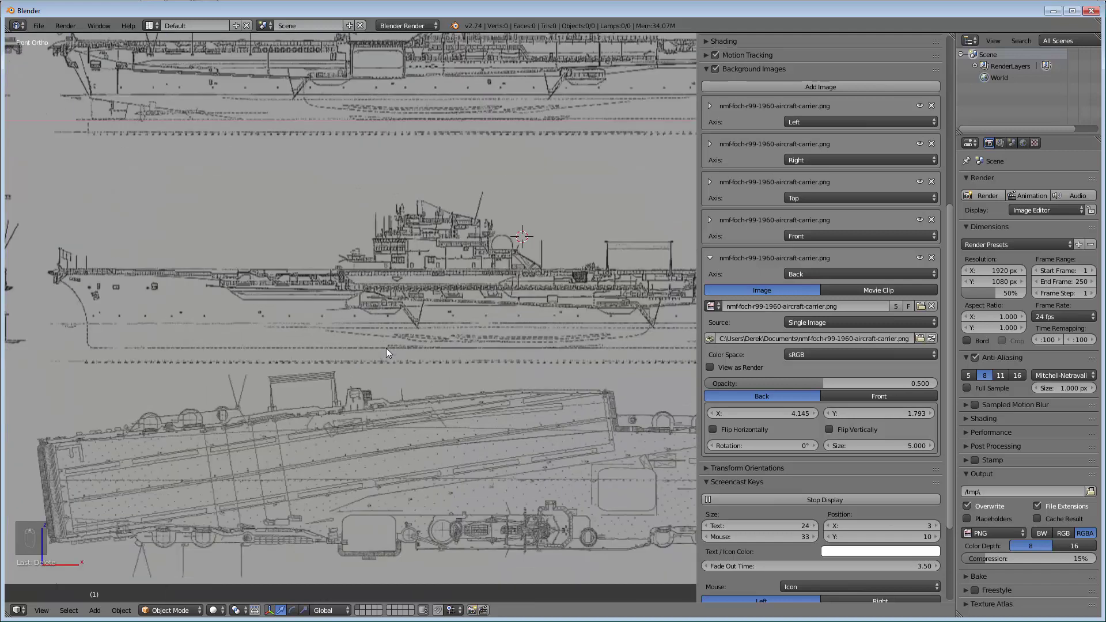
scroll(241, 279, "up", 3)
left_click(240, 266)
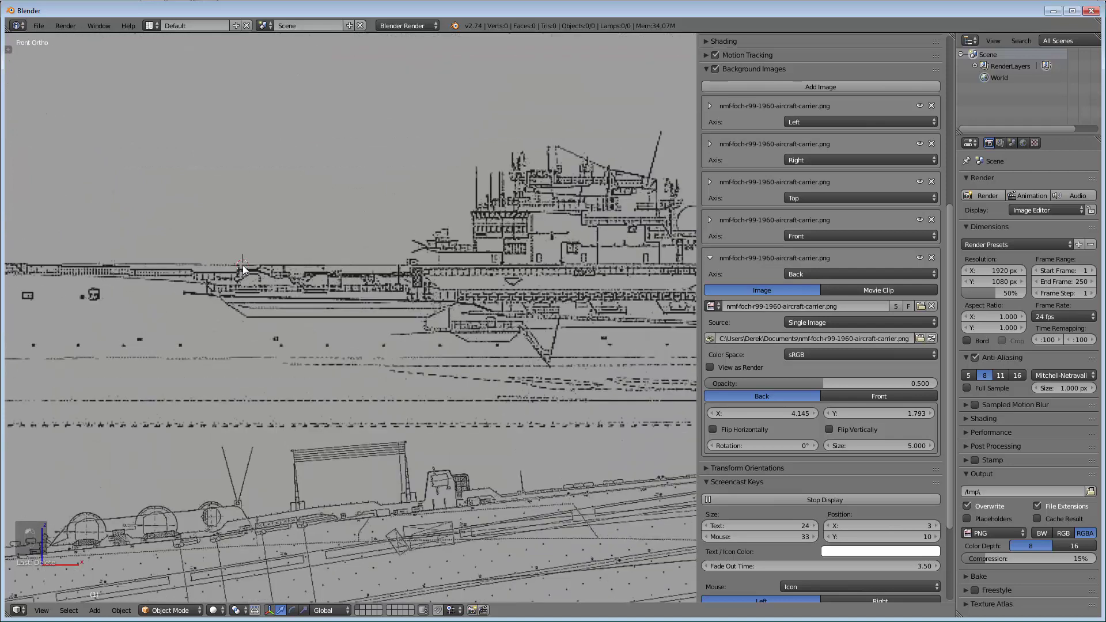
middle_click_drag(369, 327, 469, 351, "shift")
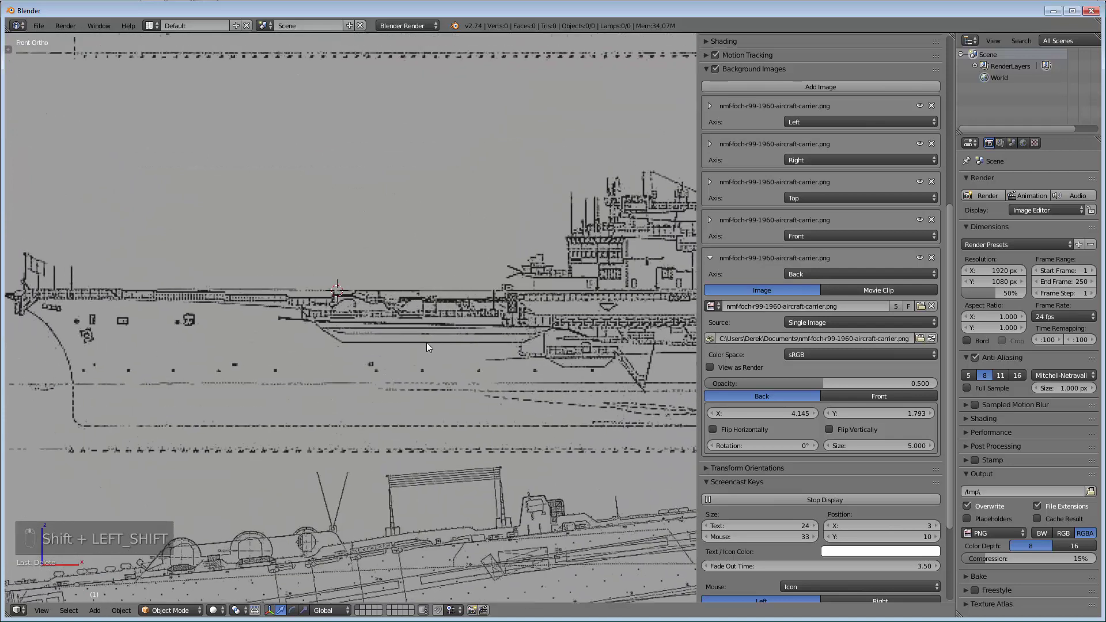
In the top orthographic view, place the 3D cursor on the deck edge opposite the island and compare it in the front view
key("KP_7")
scroll(369, 330, "down", 3)
scroll(374, 336, "up", 5)
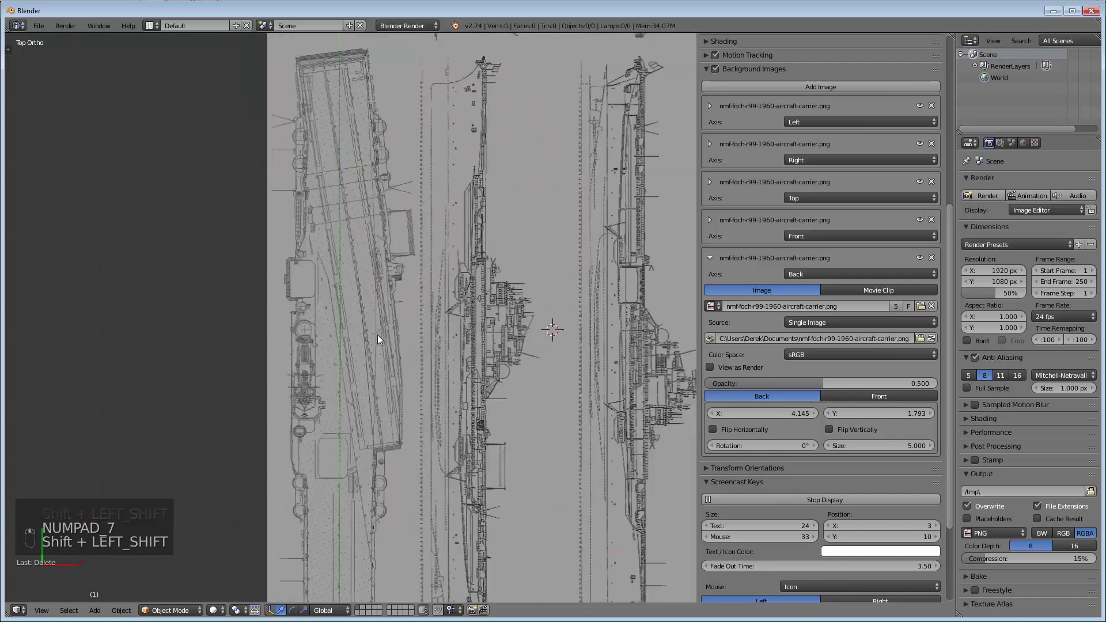
left_click(411, 318)
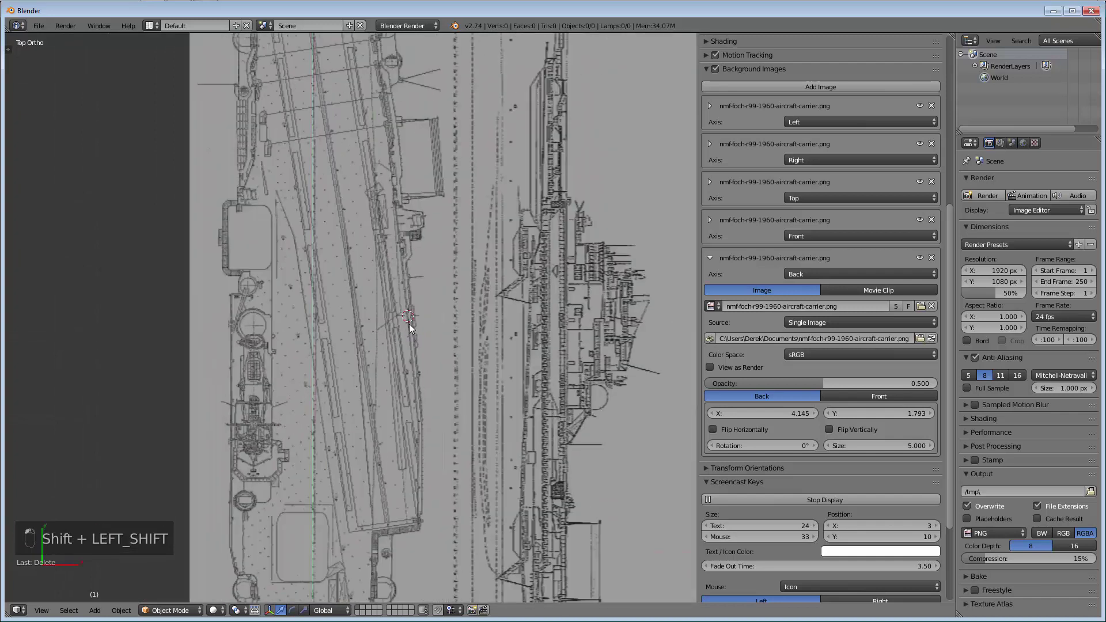
key("KP_1")
scroll(409, 327, "up", 4)
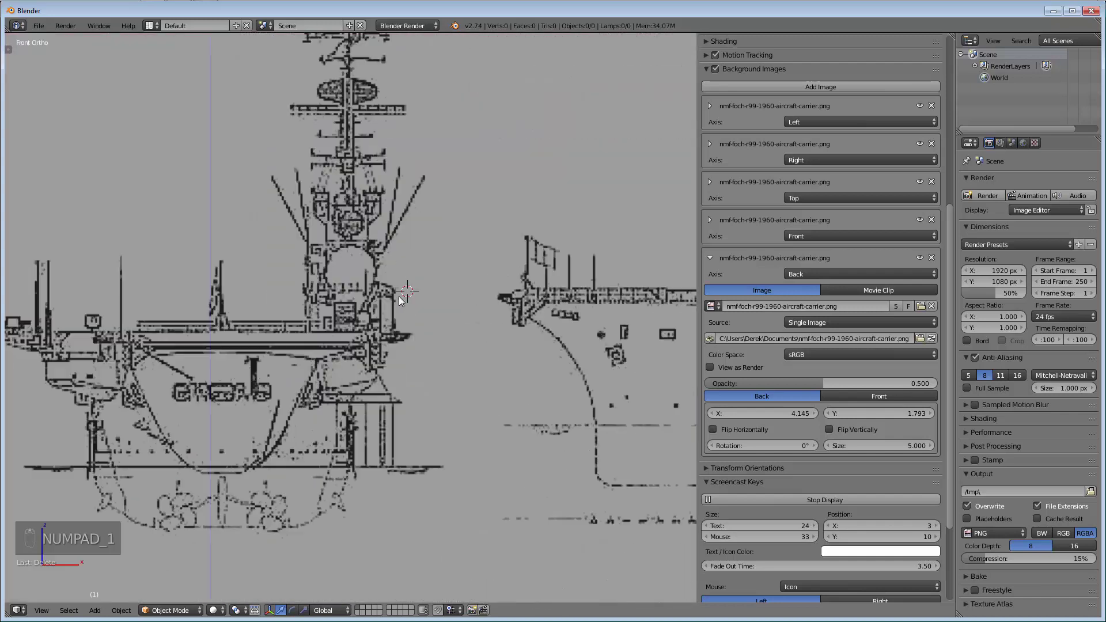
scroll(470, 304, "down", 4)
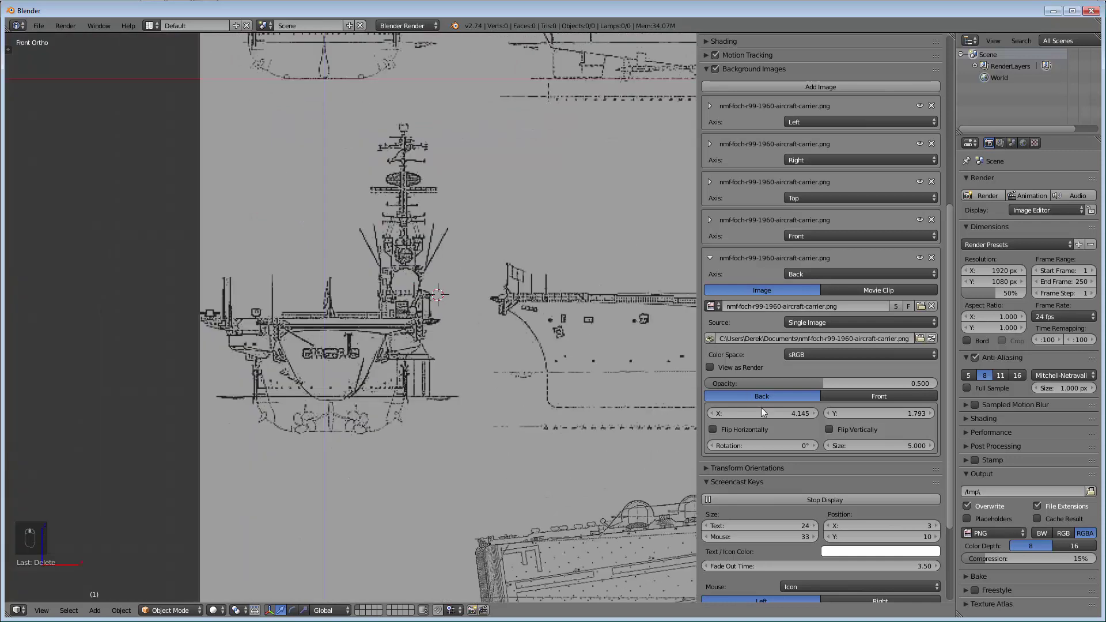
Try to undo the change of the Back background image's size to 20.800, and redo the undone operations
left_click_drag(872, 446, 910, 447)
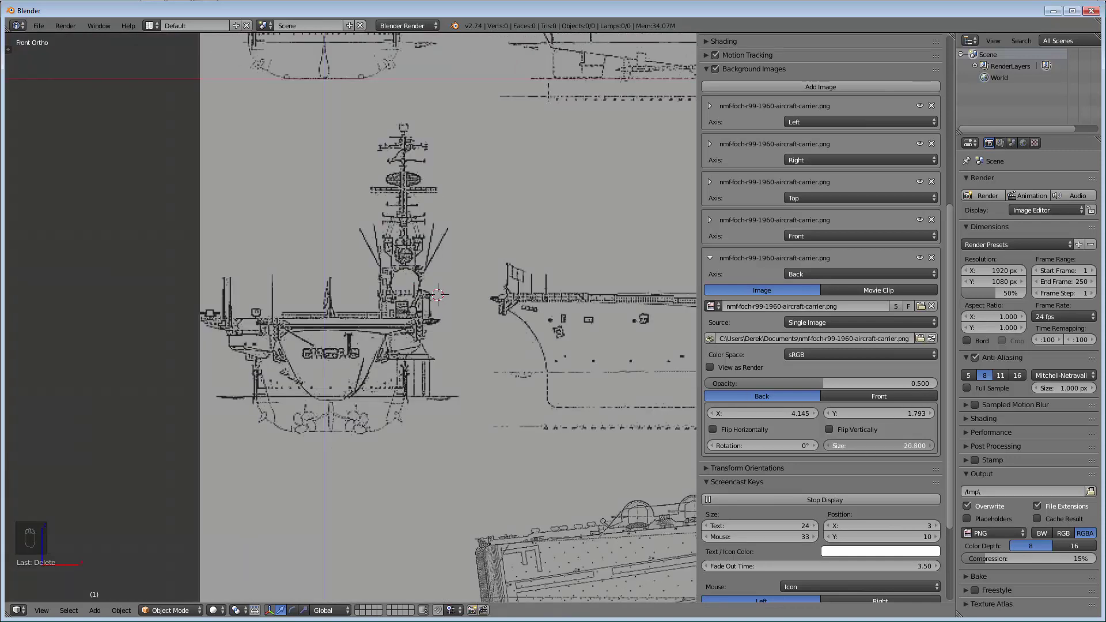
key("ctrl+z")
scroll(844, 432, "down", 8)
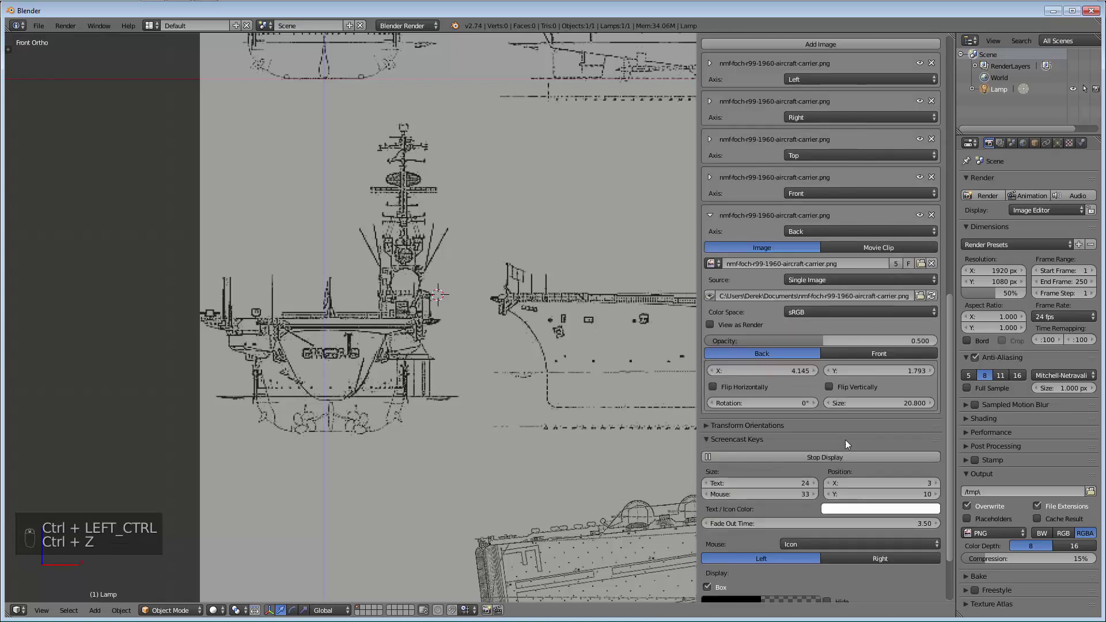
scroll(851, 438, "down", 3)
key("ctrl+z")
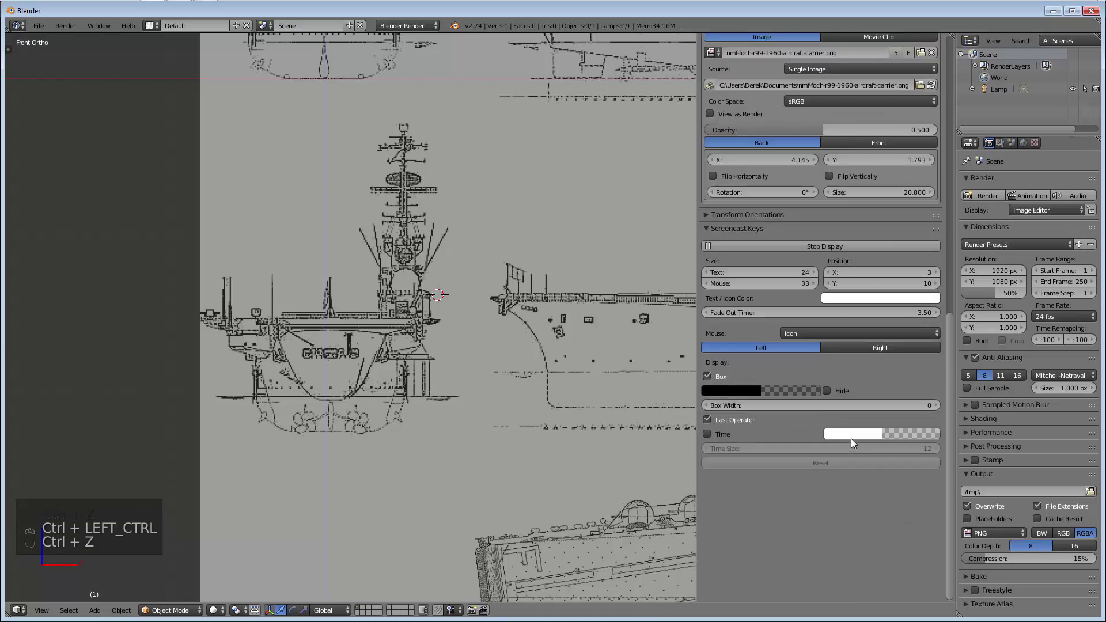
scroll(881, 389, "up", 2)
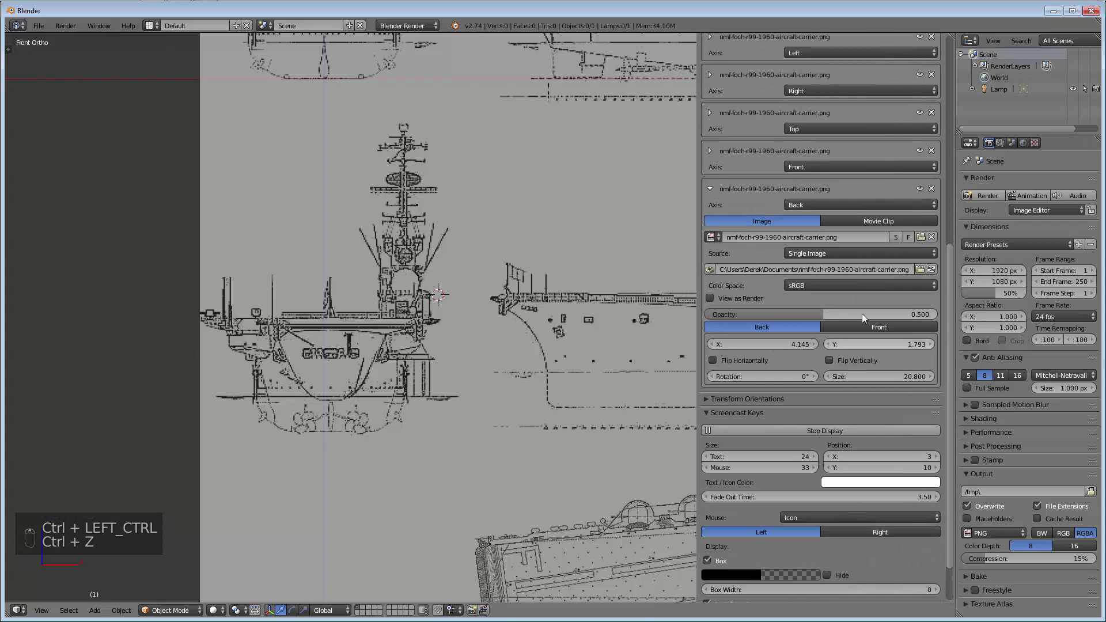
key("ctrl+y")
key("ctrl+y")
key("ctrl+y")
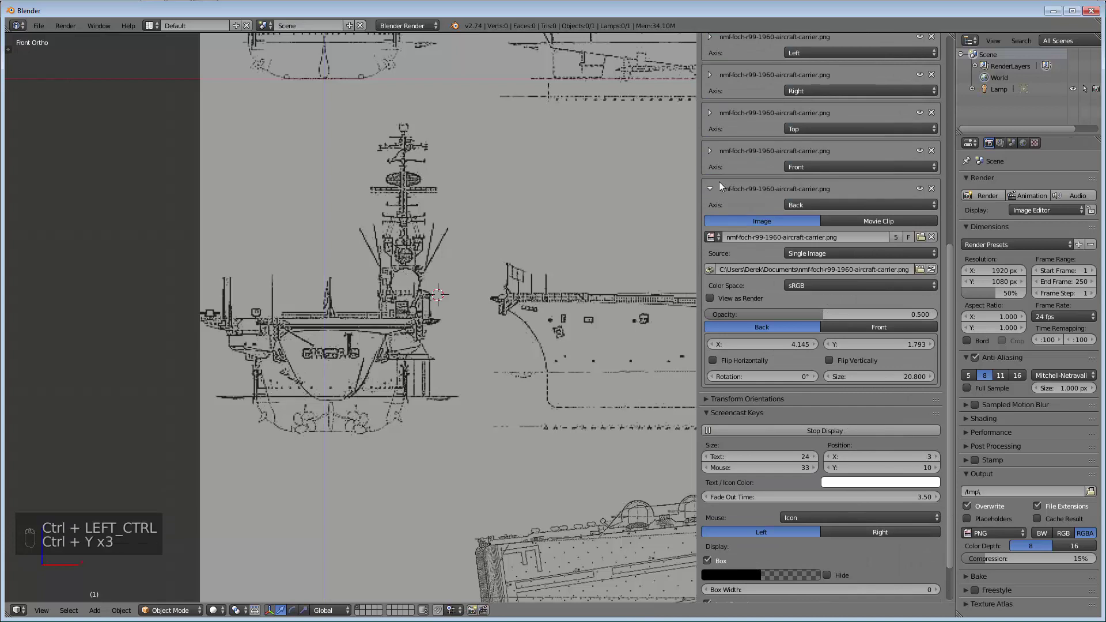
Set the Back background image's size to 5 and collapse its settings
left_click(709, 150)
left_click(710, 149)
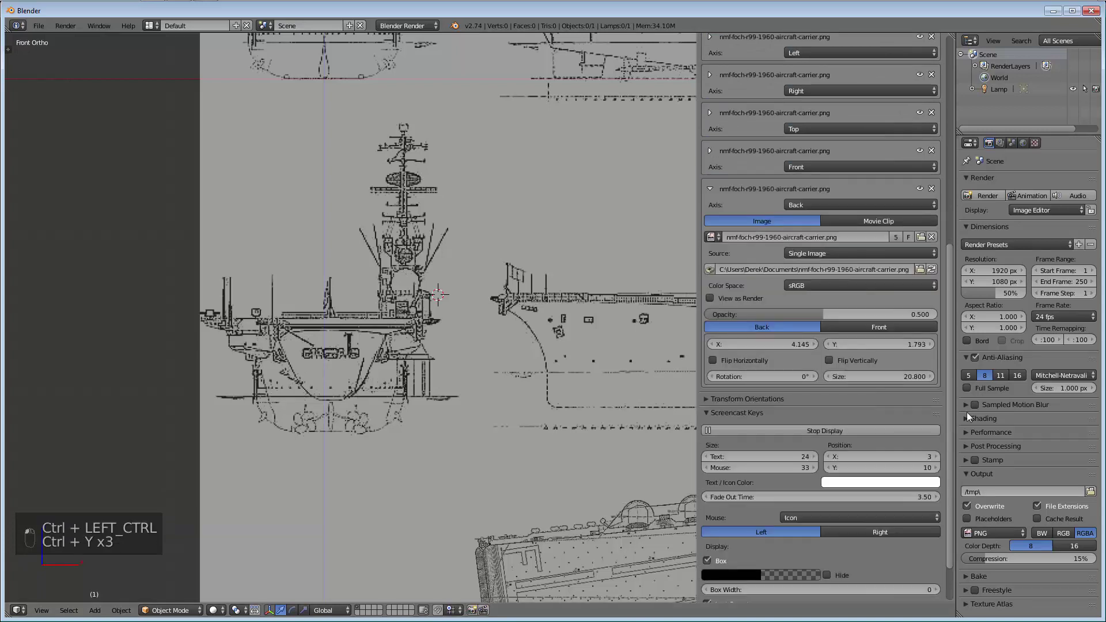
left_click(923, 377)
type("5")
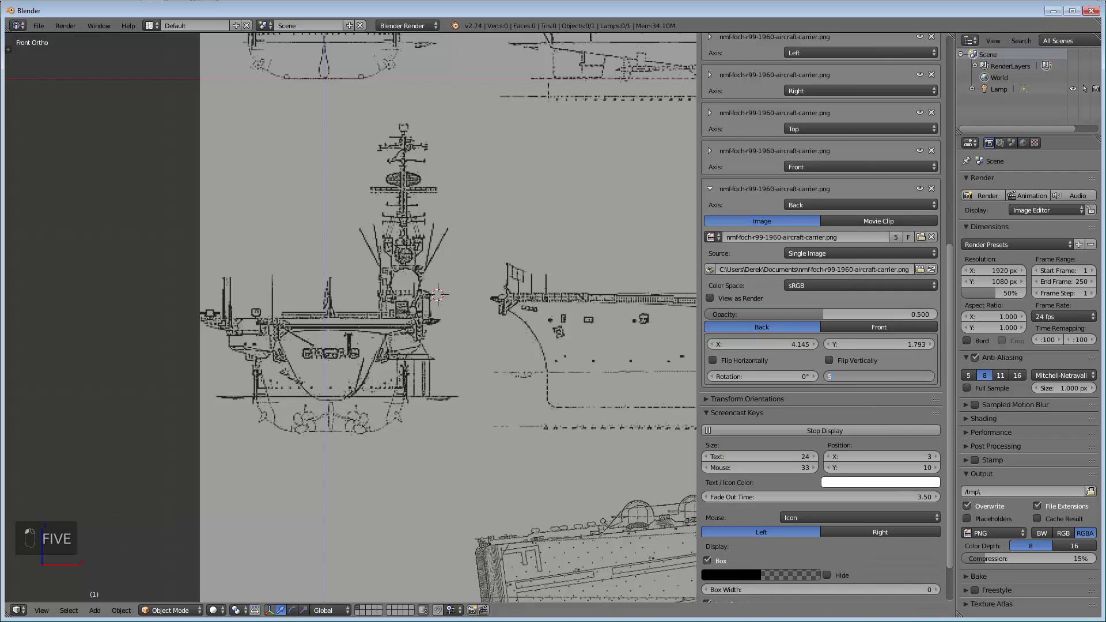
key("Return")
middle_click_drag(569, 335, 391, 325, "shift")
left_click(710, 189)
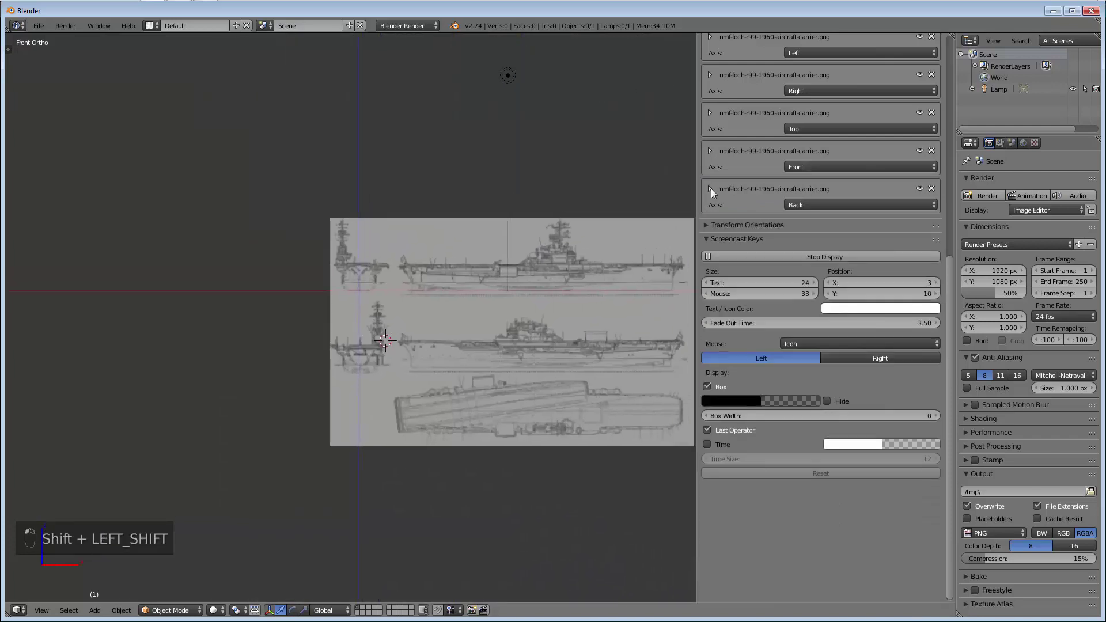
In the right orthographic view, place the 3D cursor just above the lower side elevation's flight deck at about Z 0.87, between the flagstaff and the island
scroll(364, 313, "up", 3)
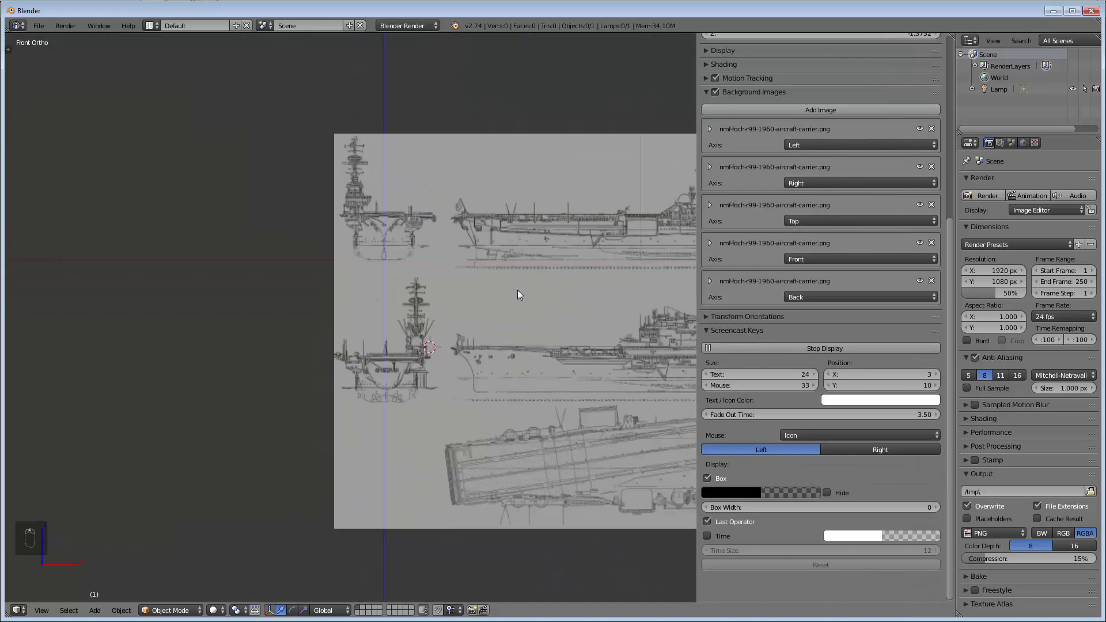
key("KP_1")
middle_click_drag(518, 289, 395, 294, "shift")
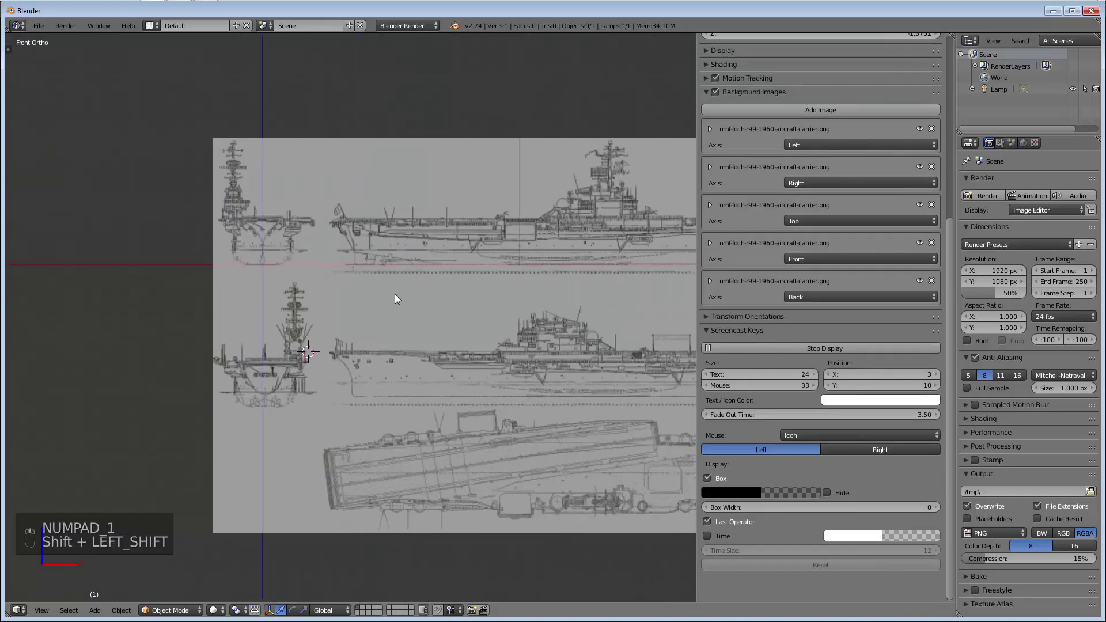
scroll(395, 293, "up", 3)
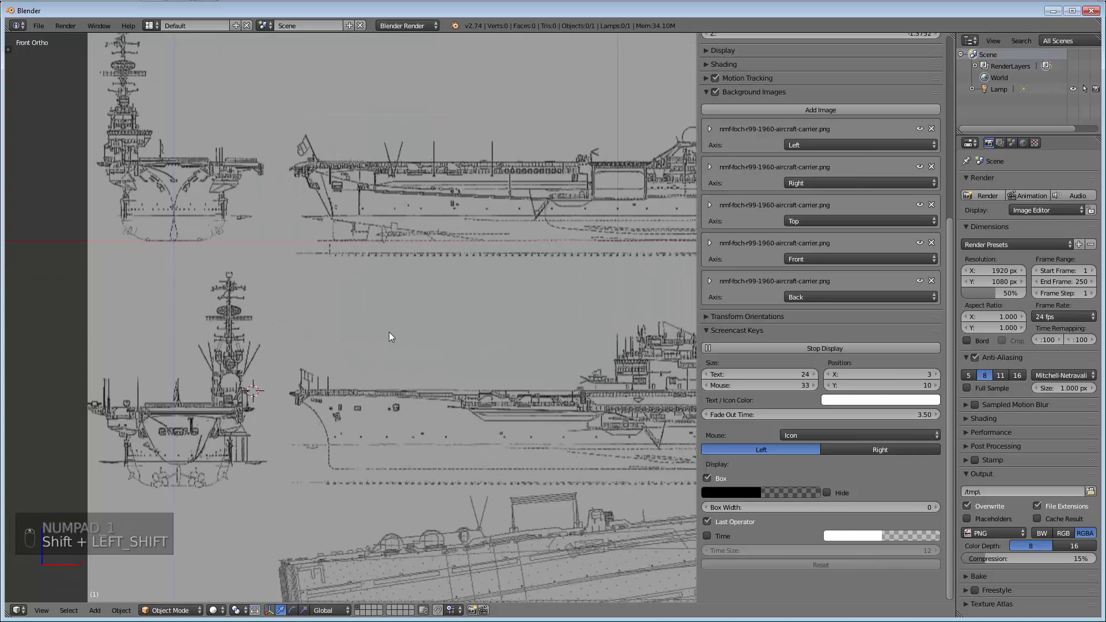
key("KP_3")
scroll(360, 348, "down", 5)
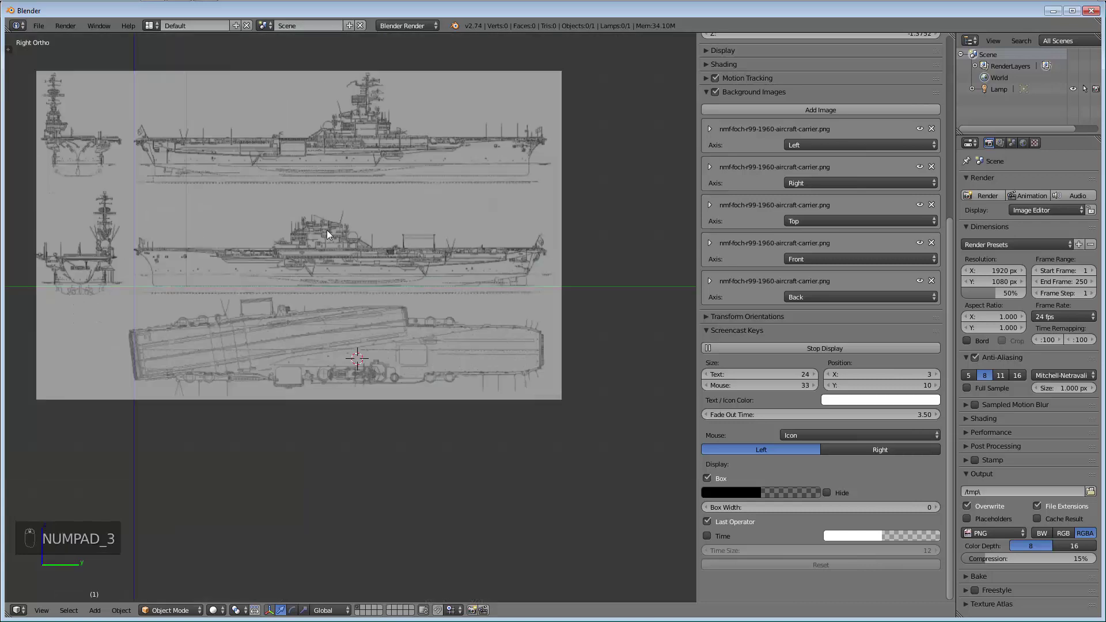
scroll(326, 261, "up", 2)
scroll(325, 256, "up", 2)
scroll(302, 248, "up", 3)
middle_click_drag(189, 273, 507, 317, "shift")
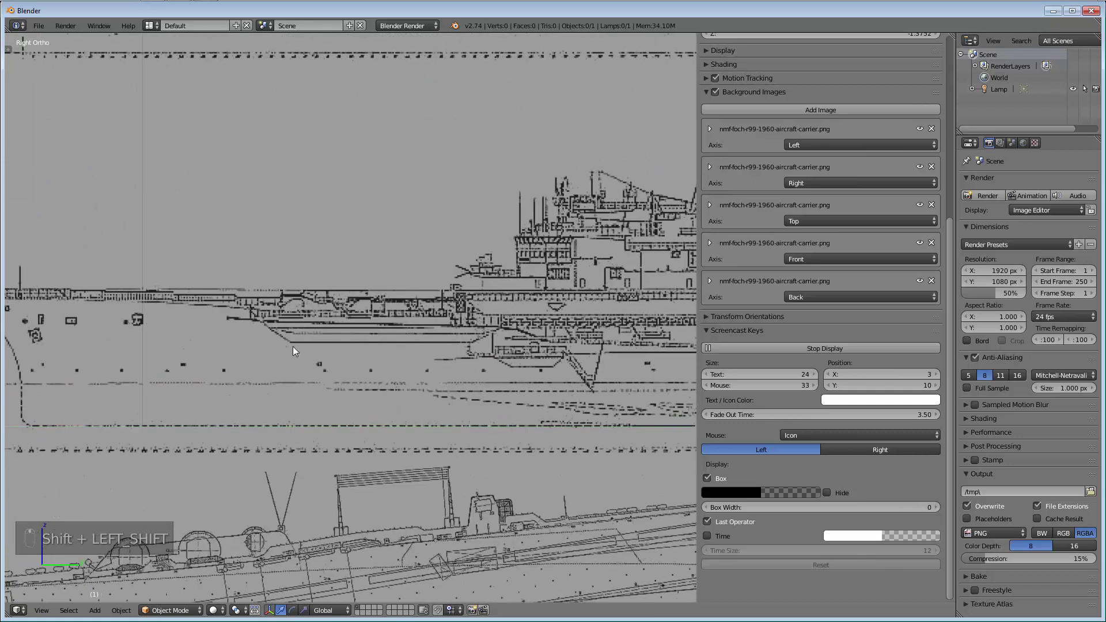
scroll(299, 348, "up", 5)
middle_click_drag(374, 130, 400, 251, "shift")
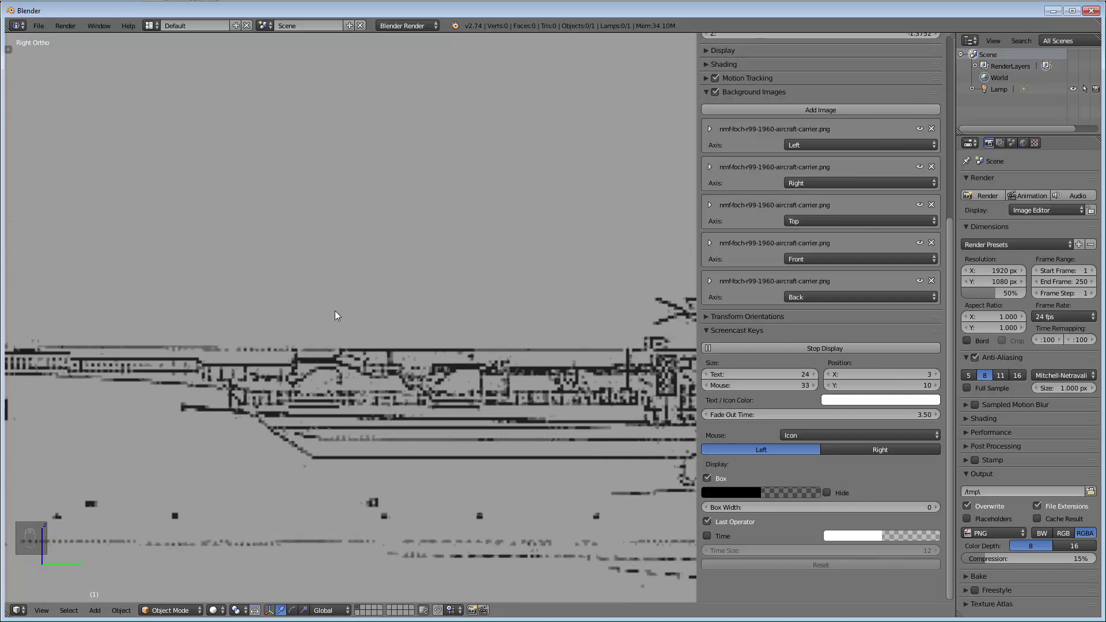
left_click(369, 292)
In the top orthographic view, place the 3D cursor on the deck inboard of the two rounded edge platforms and compare it in the right and front views
key("KP_7")
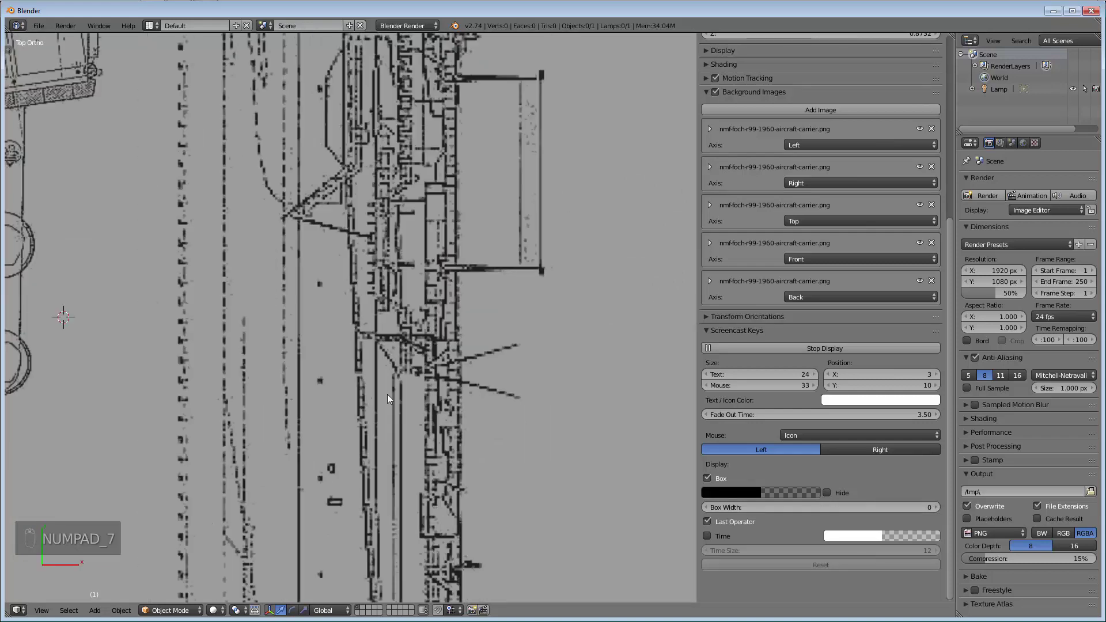
key("shift")
middle_click_drag(276, 379, 443, 395, "shift")
scroll(417, 341, "up", 5)
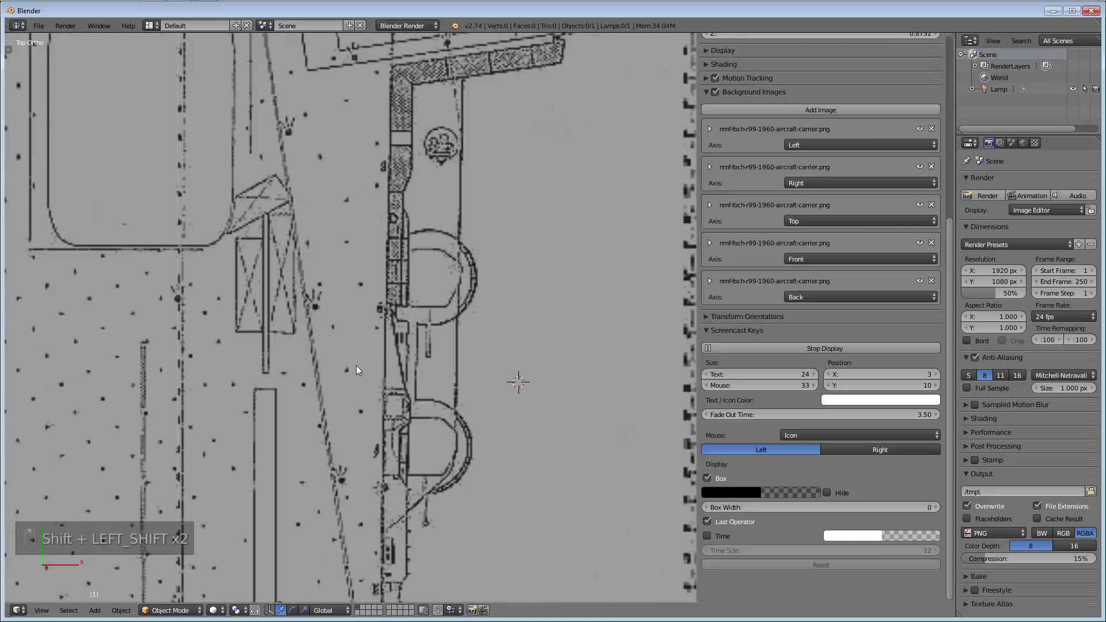
left_click(369, 371)
key("KP_3")
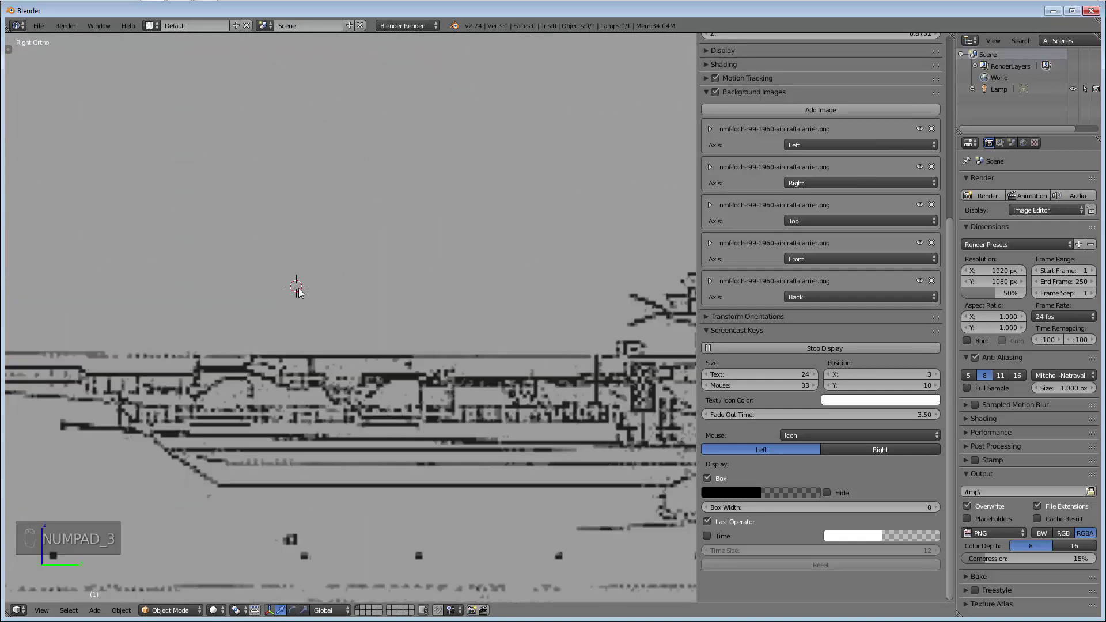
key("KP_7")
key("KP_1")
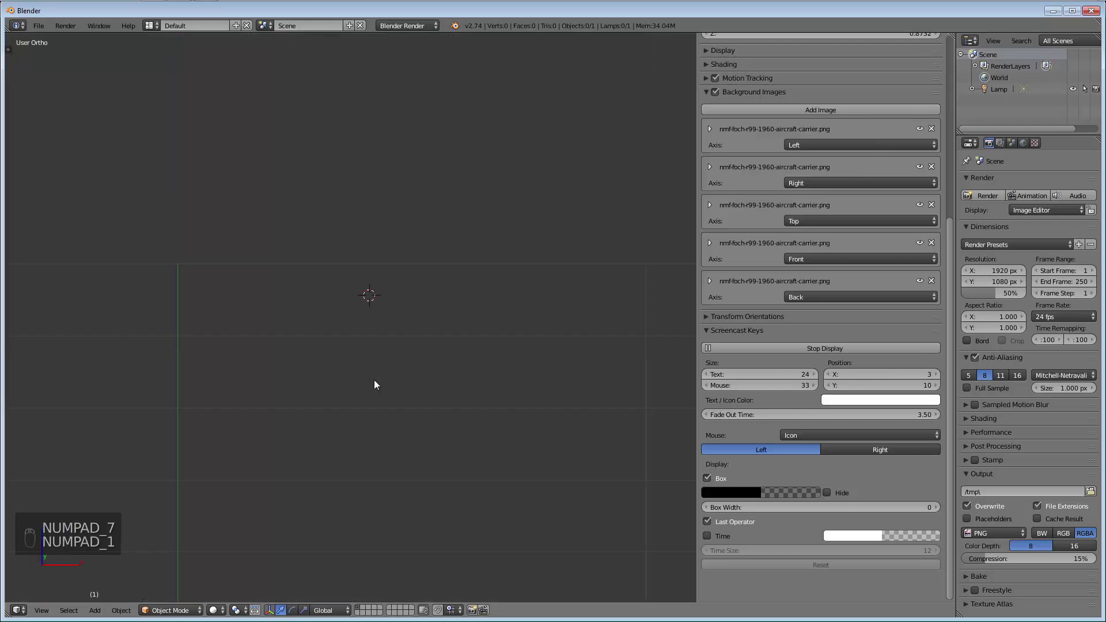
scroll(367, 314, "up", 1)
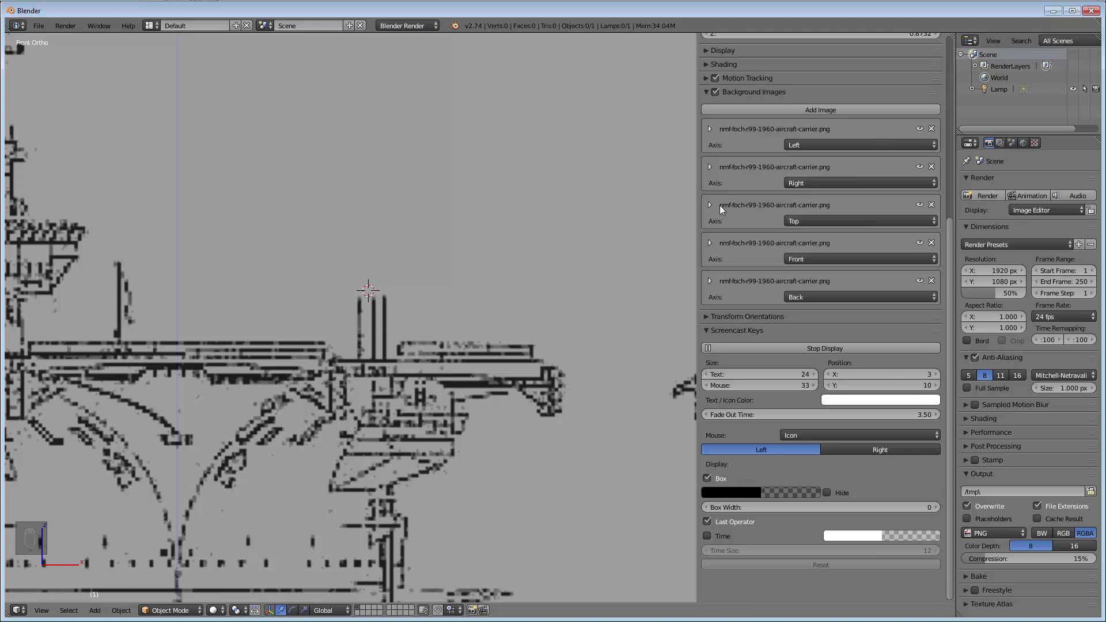
Expand the Front background image's settings, set its size to 5 and inspect the whole blueprint
left_click(708, 244)
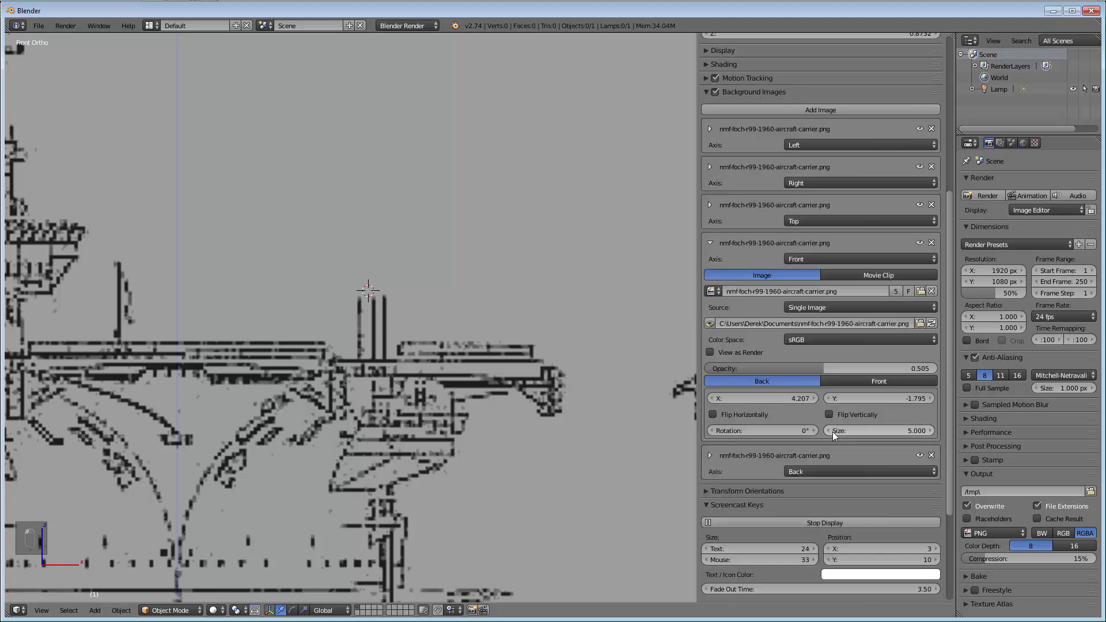
mouse_move(858, 429)
left_mouse_down()
mouse_move(878, 429)
mouse_move(830, 430)
mouse_move(872, 429)
mouse_move(857, 433)
left_mouse_up()
left_click(857, 432)
type("5")
key("Return")
scroll(549, 392, "down", 5)
middle_click_drag(551, 436, 153, 271, "shift")
scroll(153, 271, "down", 5)
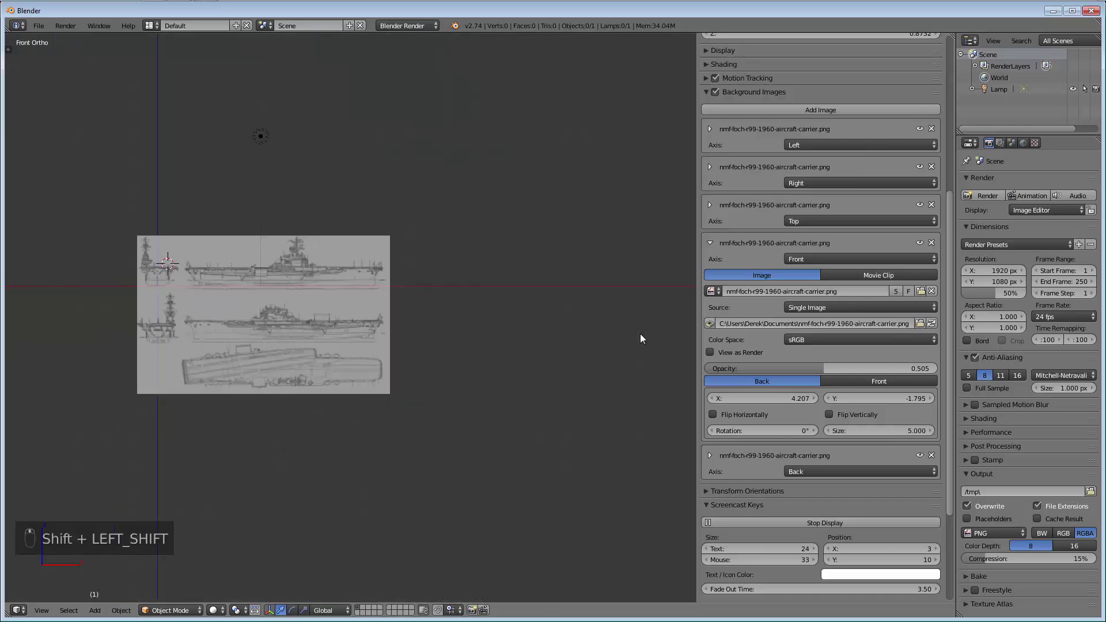
Re-enter 5 as the Front background image's size, check its front elevations and collapse its settings
mouse_move(864, 429)
left_mouse_down()
mouse_move(892, 428)
mouse_move(879, 430)
left_mouse_up()
left_click(879, 431)
type("56")
key("BackSpace")
key("Return")
scroll(158, 248, "up", 4)
scroll(250, 328, "down", 2, "shift")
middle_click_drag(238, 291, 438, 312, "shift")
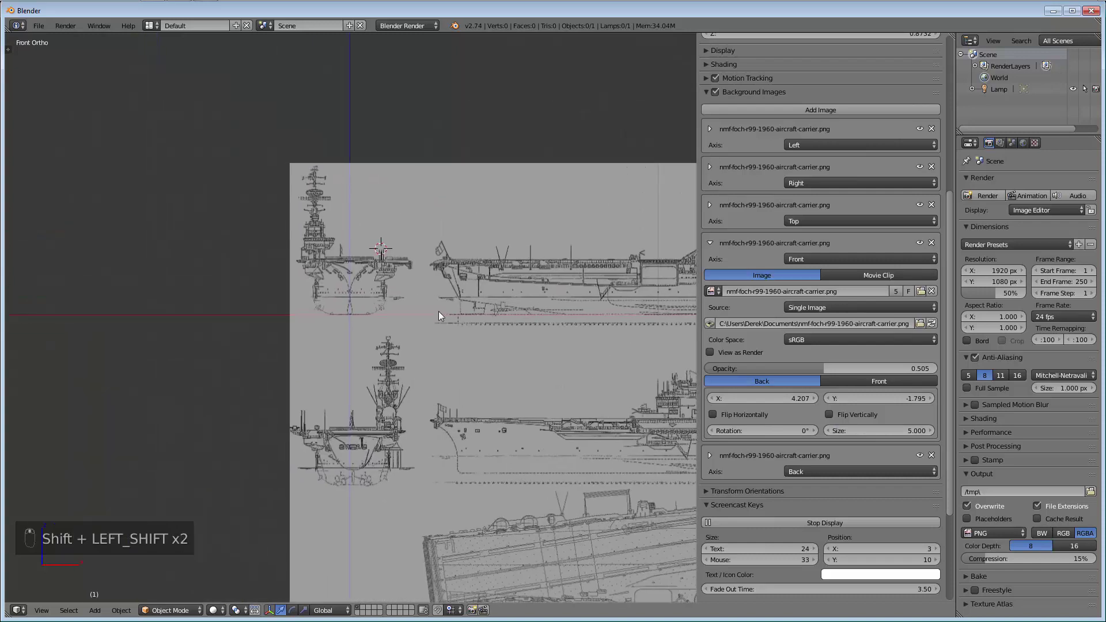
left_click(709, 244)
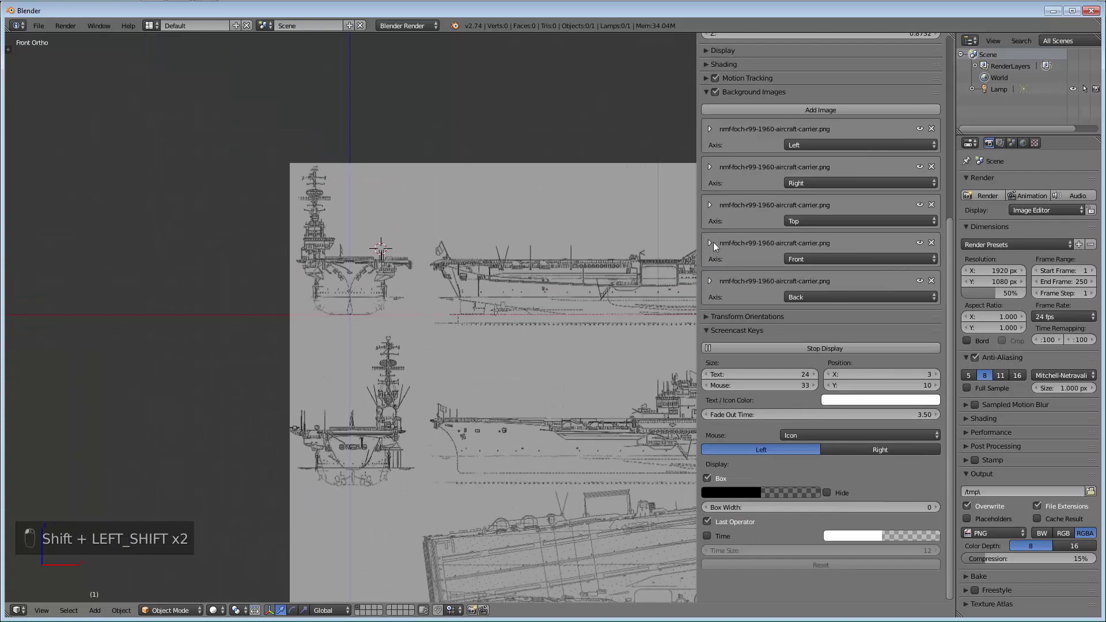
Review the offset, rotation and size settings of the Left, Right, Top, Front and Back background images one after another
left_click(714, 134)
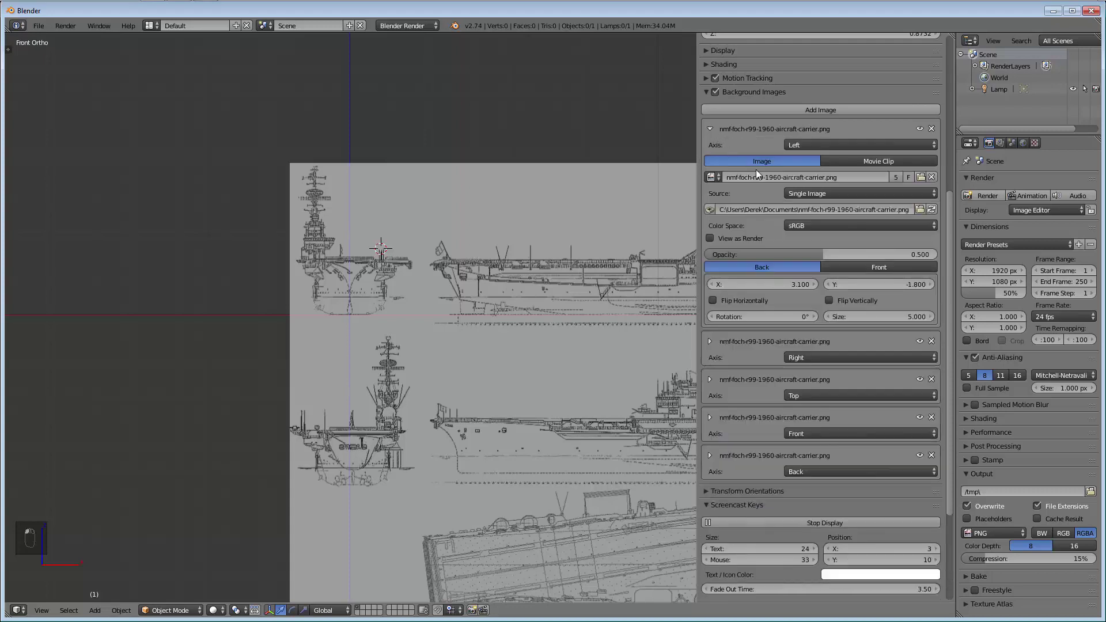
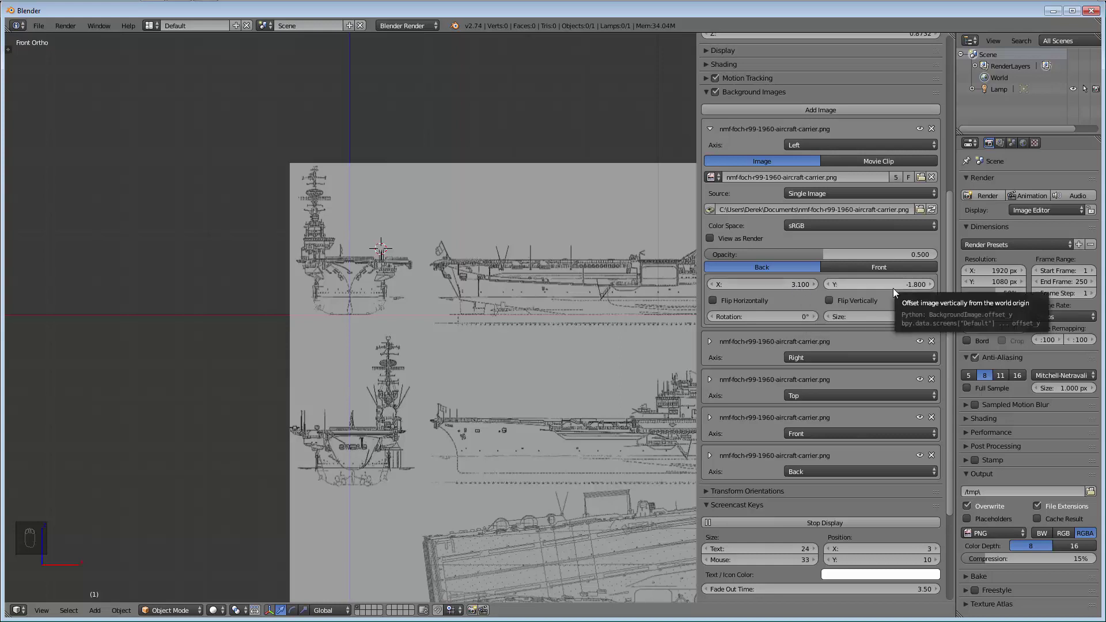
left_click(714, 129)
left_click(709, 168)
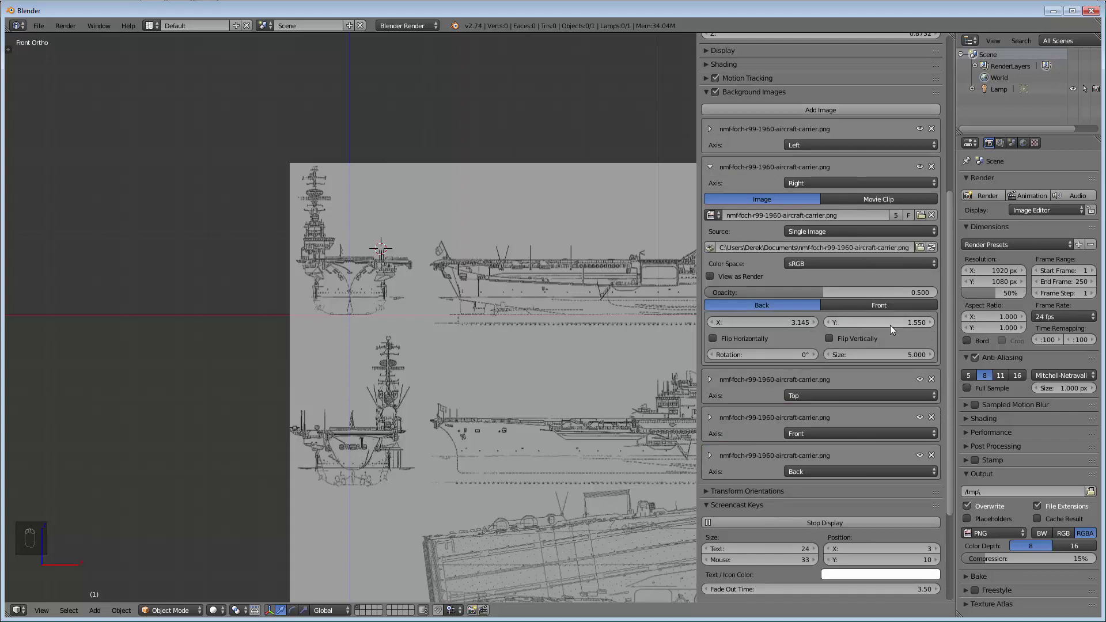
left_click(713, 171)
left_click(718, 201)
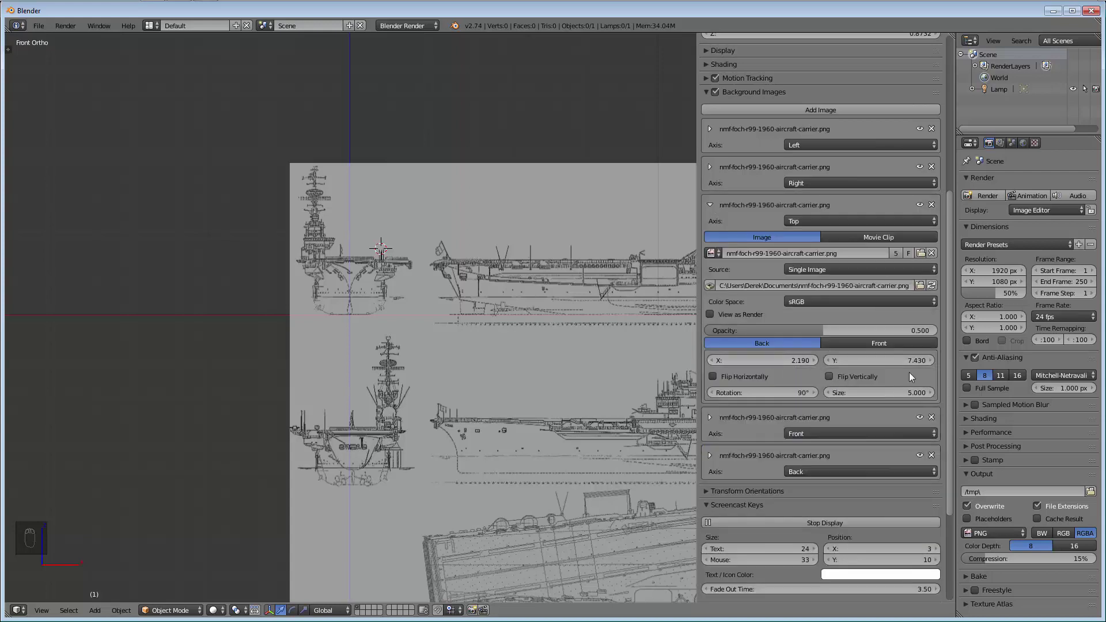
left_click(709, 204)
left_click(709, 242)
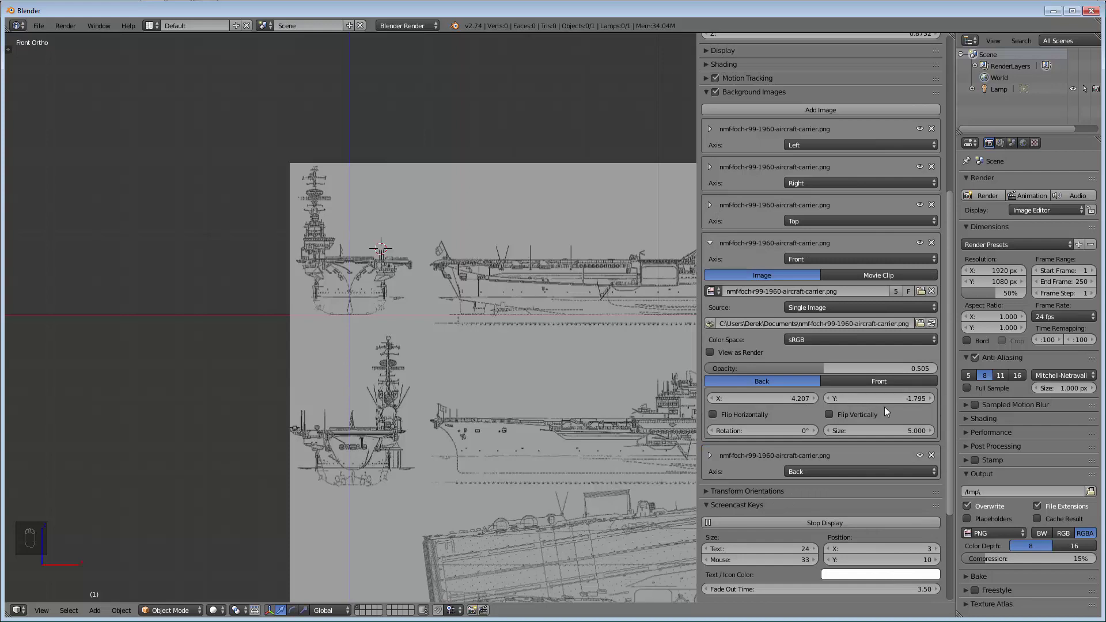
left_click(710, 242)
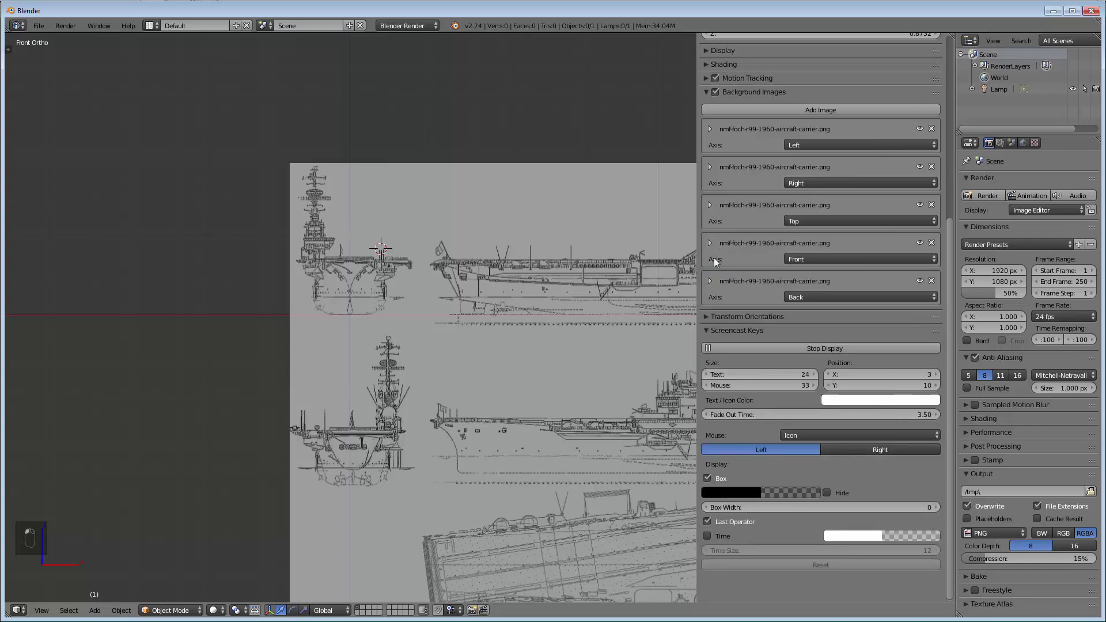
left_click(711, 280)
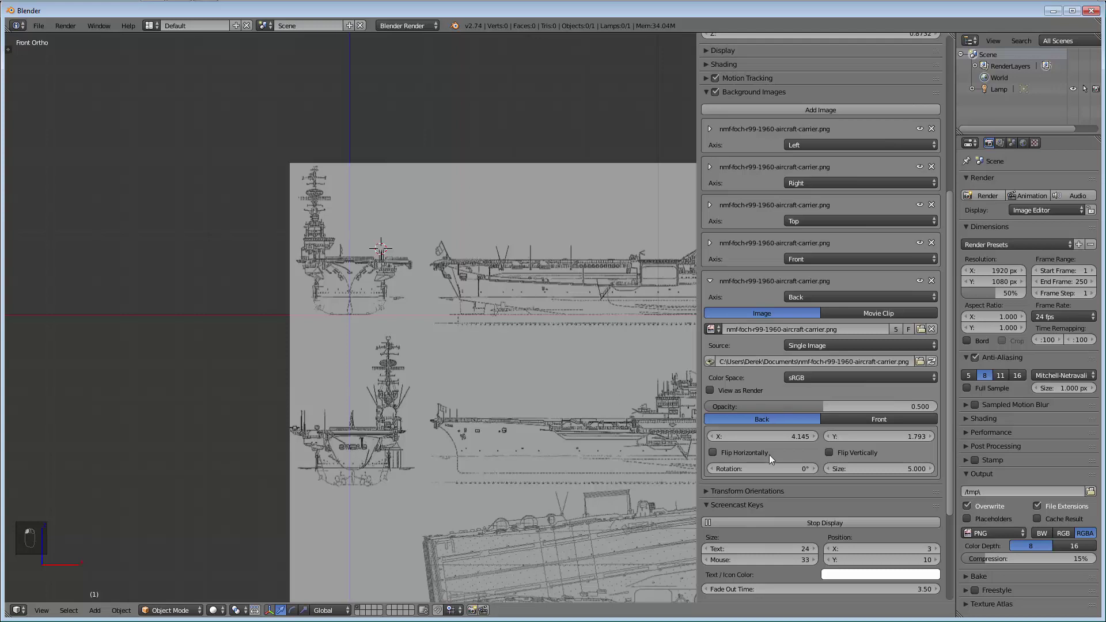
left_click(714, 279)
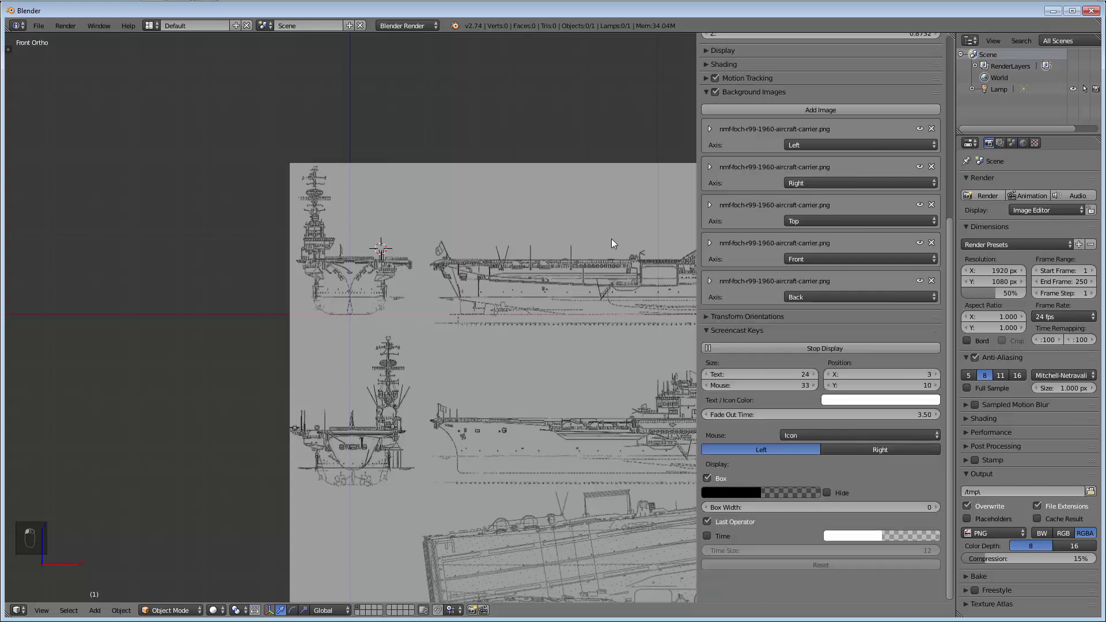
Compare the blueprint's placement relative to the axes in the front, right and left orthographic views
scroll(615, 269, "down", 4)
middle_click_drag(615, 269, 355, 250, "shift")
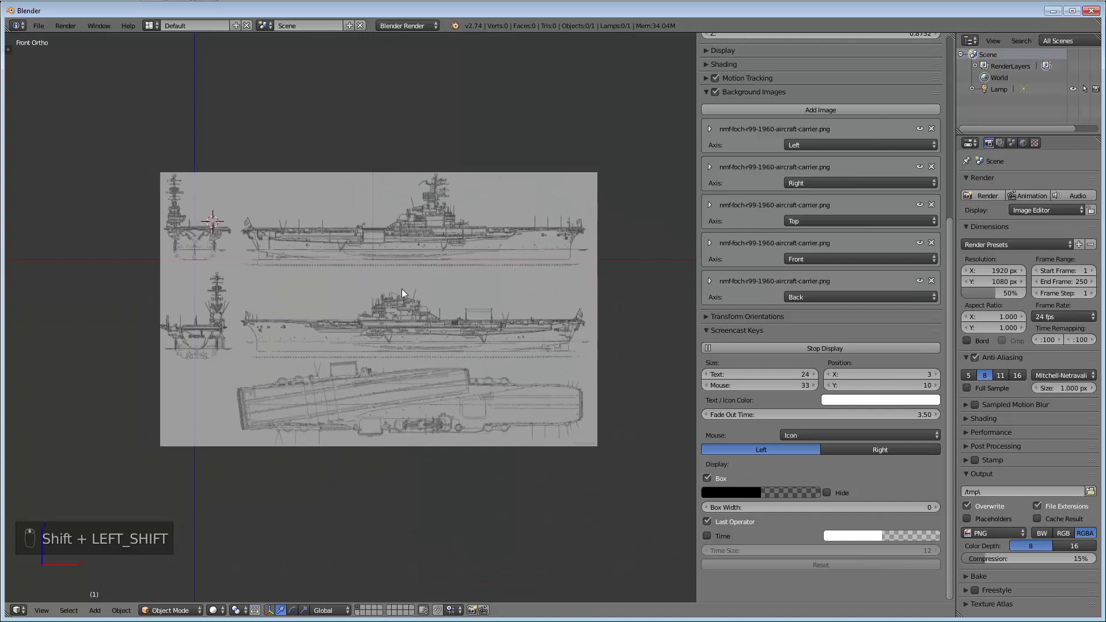
scroll(402, 288, "up", 2)
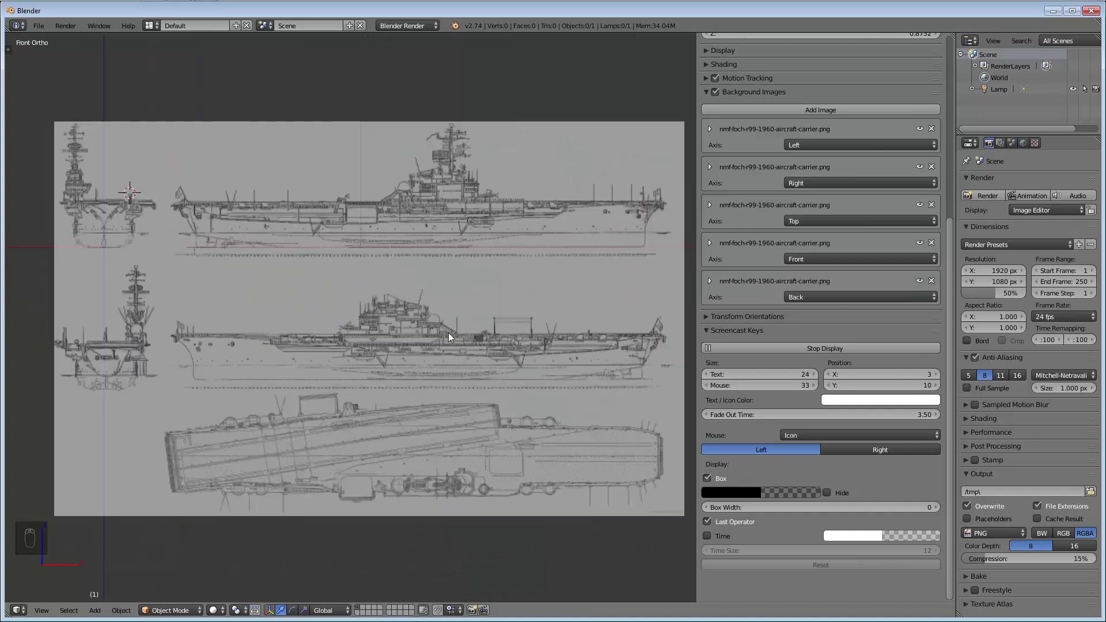
key("KP_3")
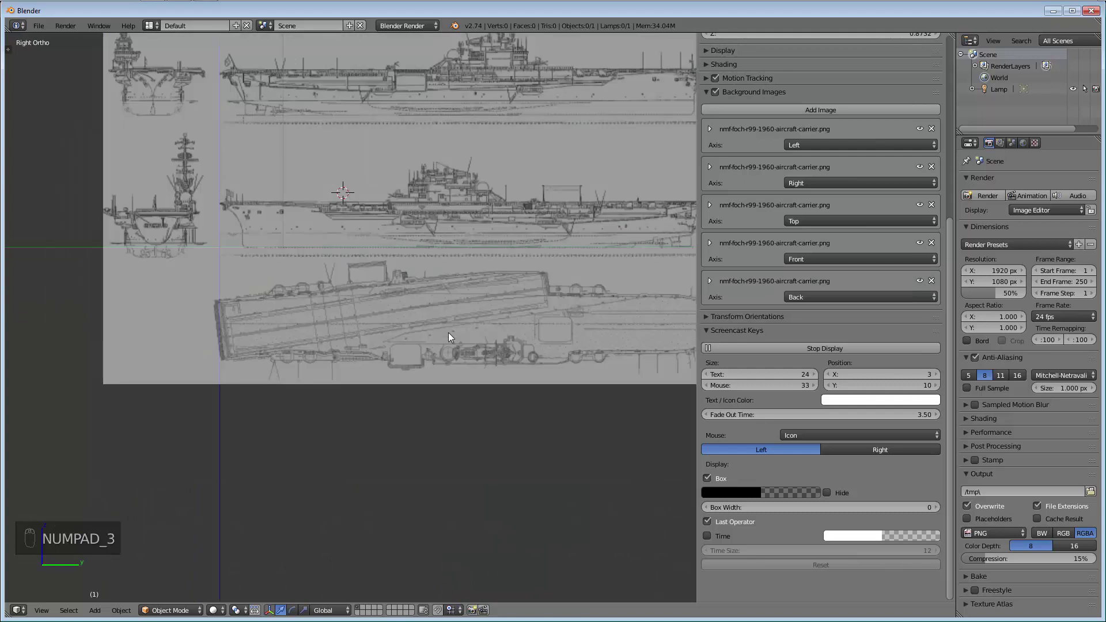
key("ctrl+KP_3")
middle_click_drag(448, 333, 174, 344, "shift")
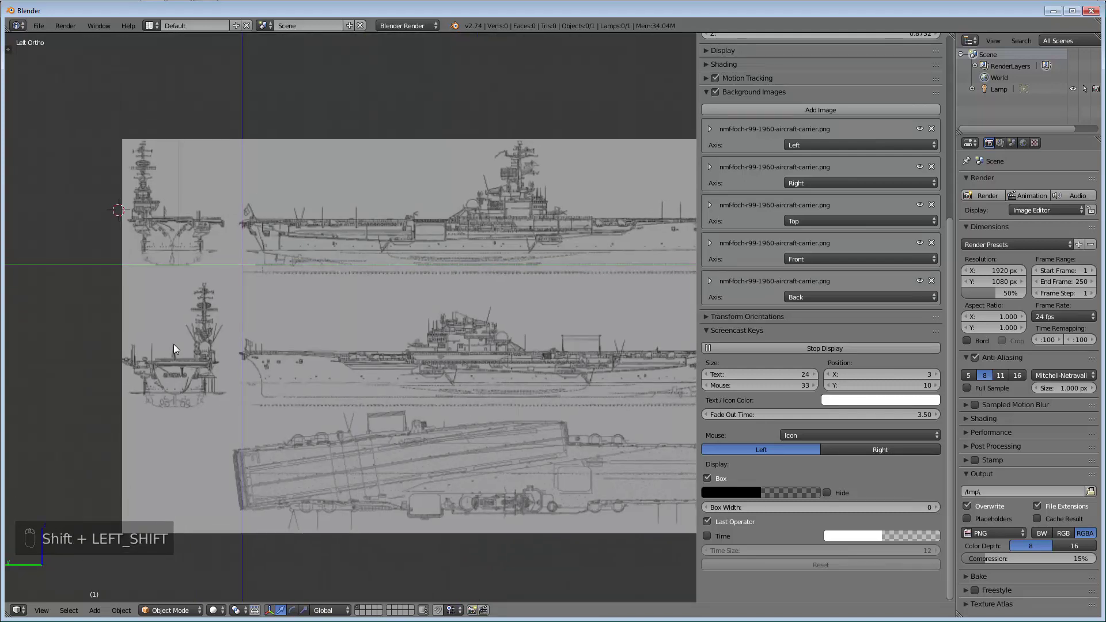
In the right orthographic view, place the 3D cursor on the flight deck tip beside the flagstaff of the lower side elevation, at about Z 0.71
key("KP_3")
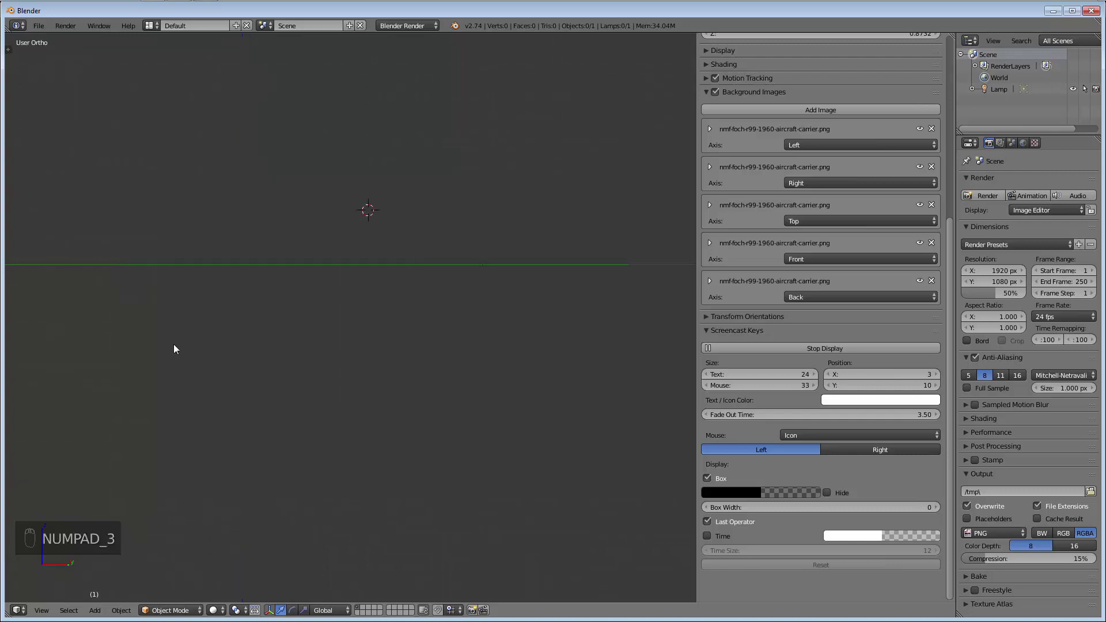
middle_click_drag(173, 344, 178, 374, "shift")
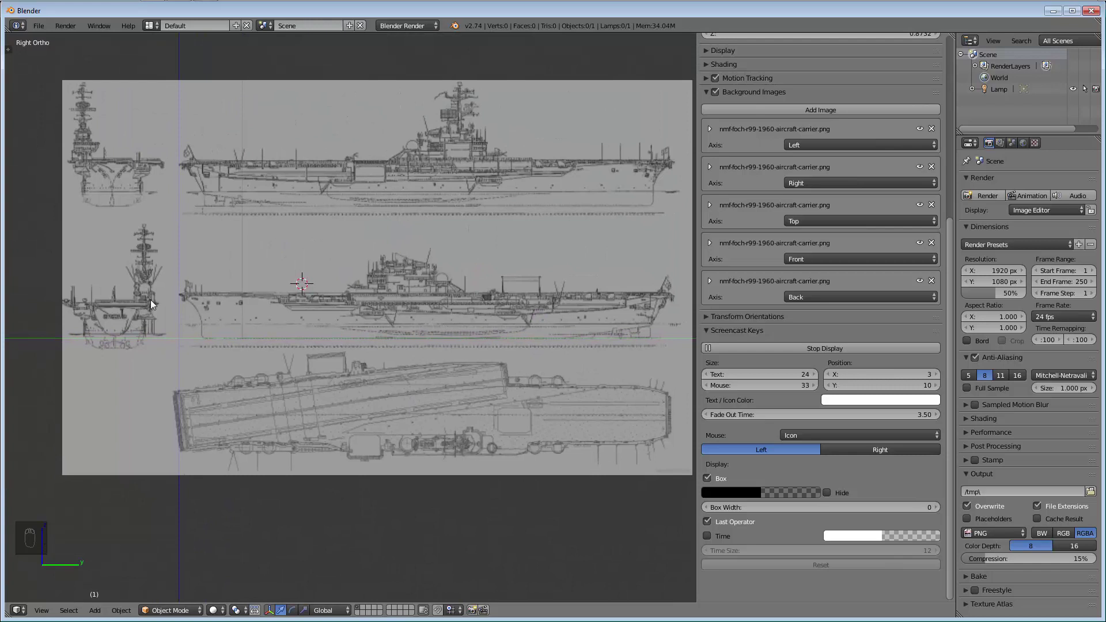
scroll(163, 290, "up", 8)
scroll(221, 279, "up", 2)
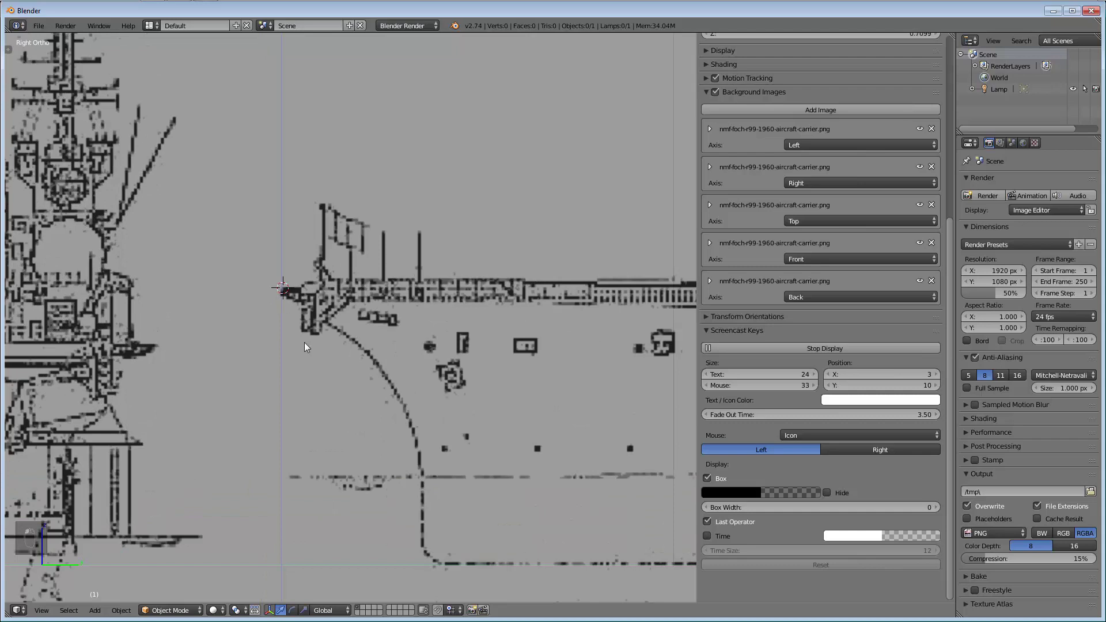
scroll(289, 314, "down", 5)
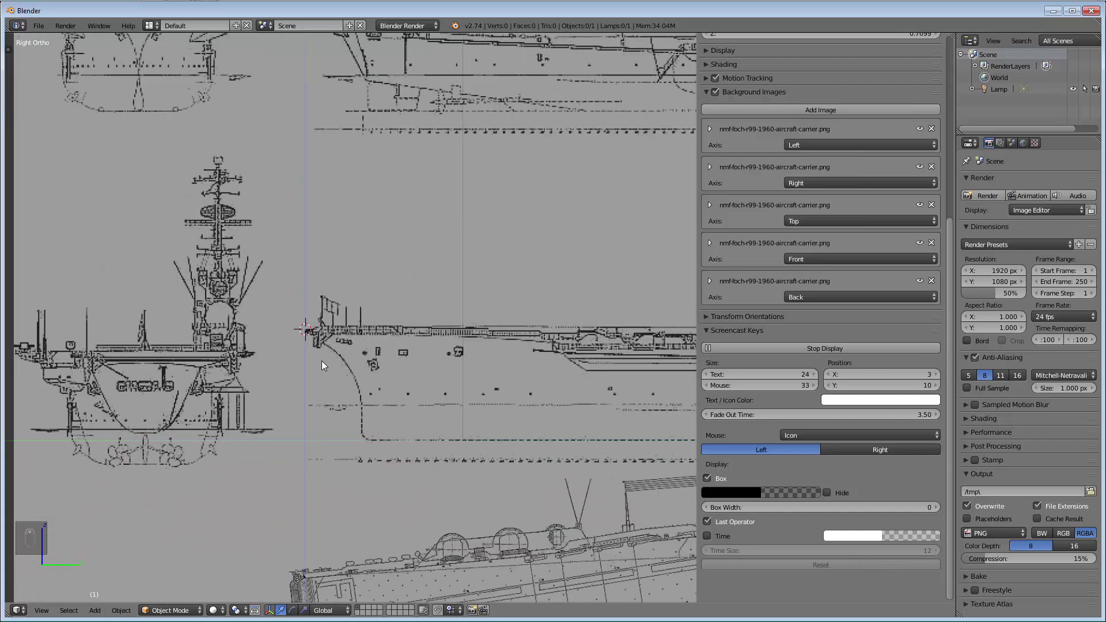
In the top orthographic view, place the 3D cursor where the deck's end edge meets the centreline and compare it in the right view
key("KP_7")
scroll(205, 311, "down", 2)
middle_click_drag(205, 311, 424, 323, "shift")
scroll(313, 377, "up", 12)
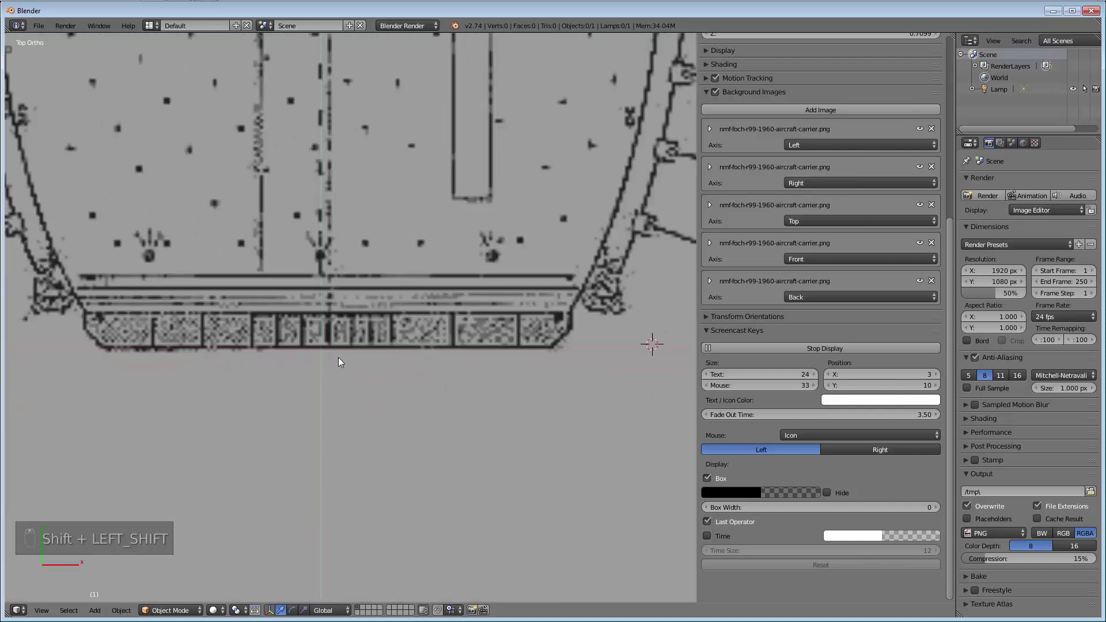
scroll(338, 363, "up", 8)
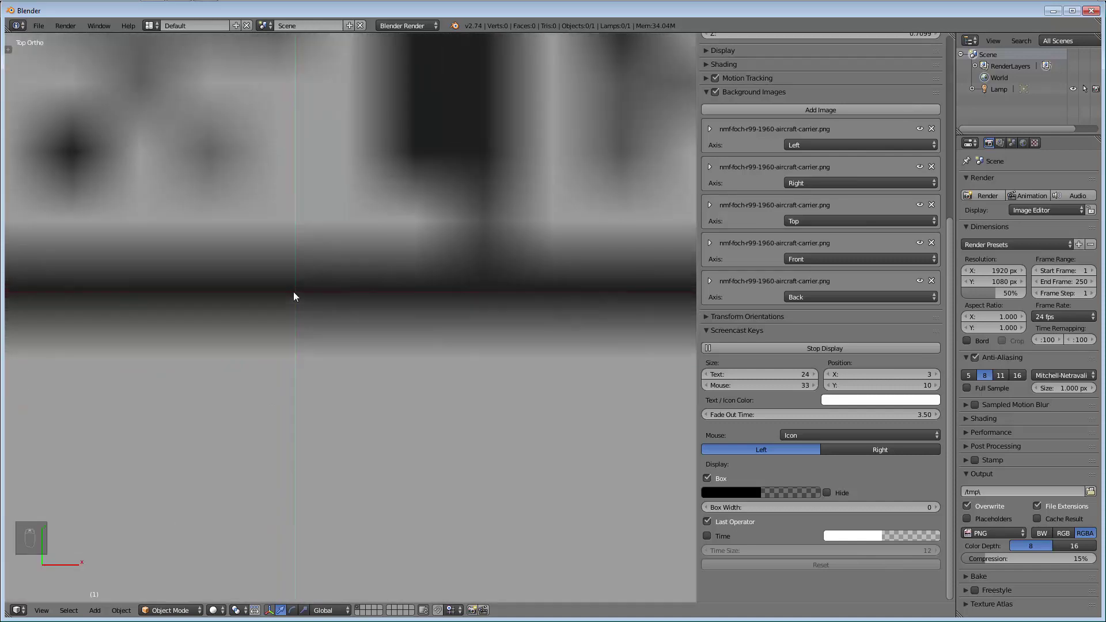
left_click(295, 292)
left_click(294, 292)
key("KP_3")
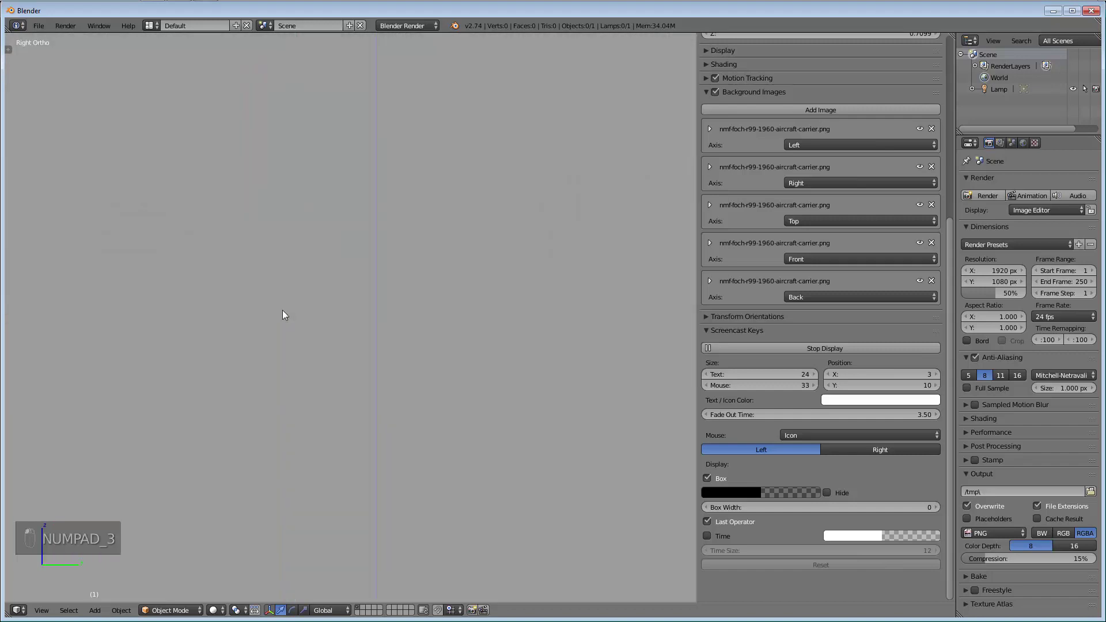
scroll(337, 535, "up", 6)
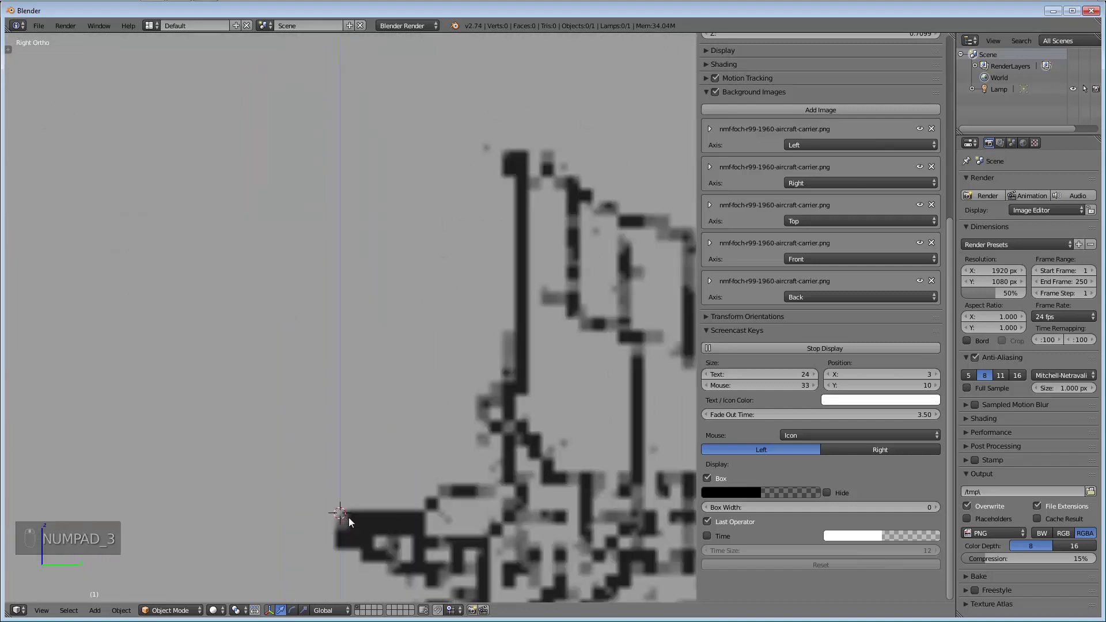
Check the 3D cursor's position against the deck drawings in the front and back orthographic views
key("KP_1")
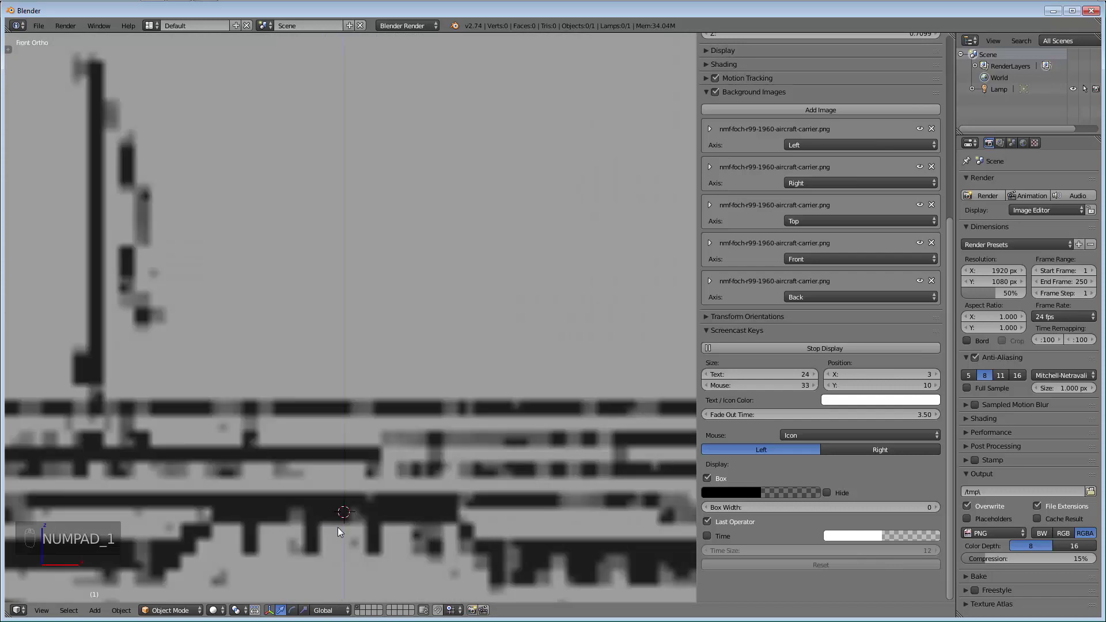
middle_click_drag(299, 544, 323, 385, "shift")
scroll(322, 385, "down", 6)
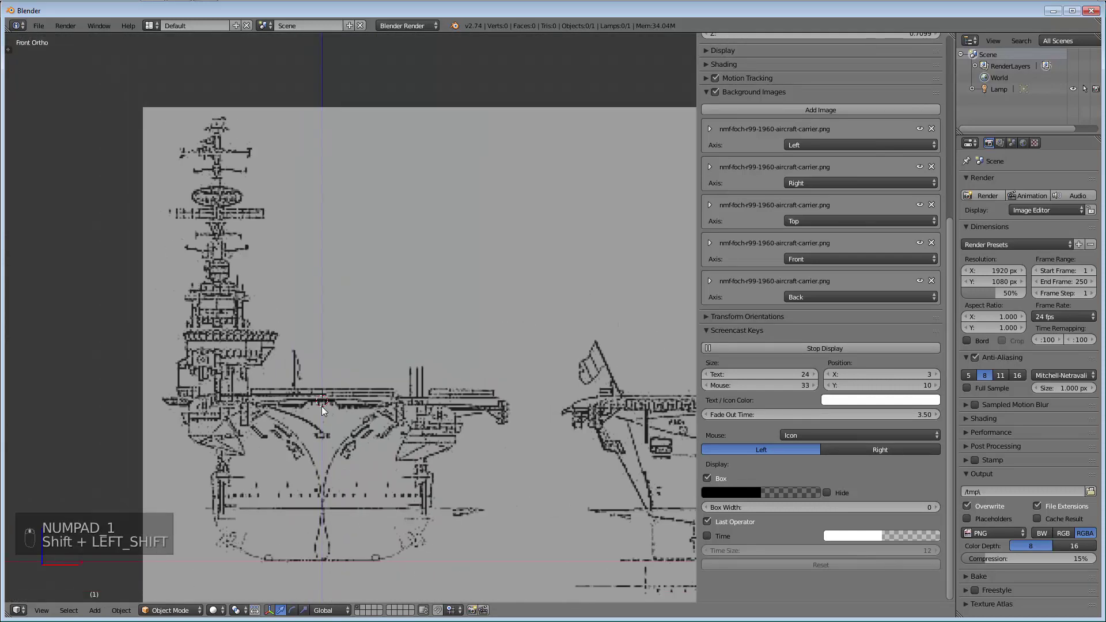
key("ctrl+KP_1")
scroll(321, 406, "up", 4)
scroll(380, 408, "down", 5)
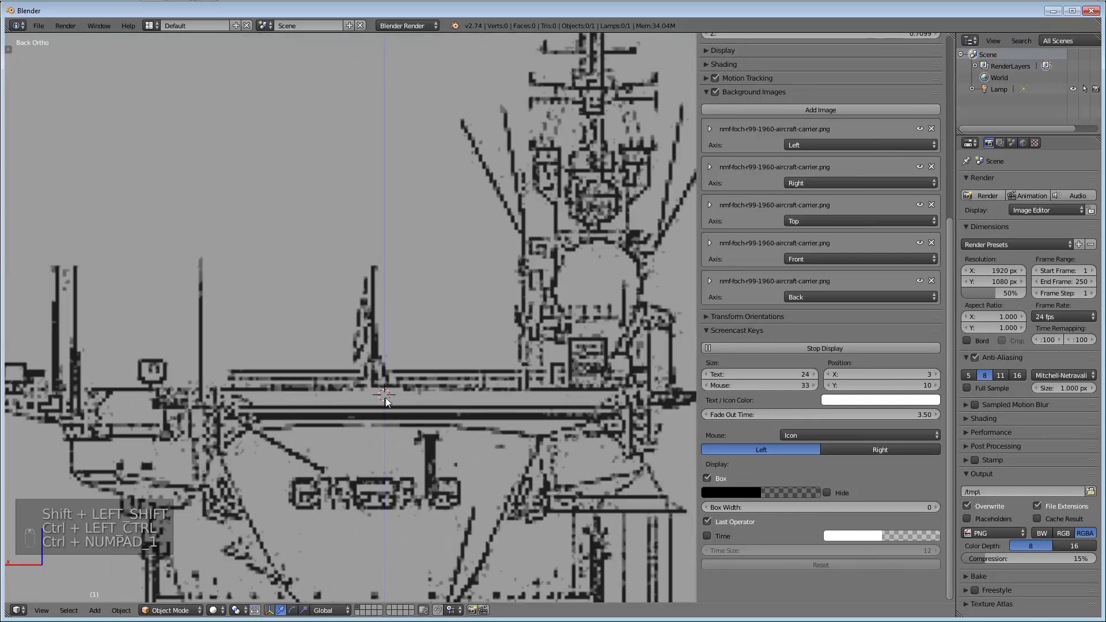
key("ctrl")
key("ctrl+KP_3")
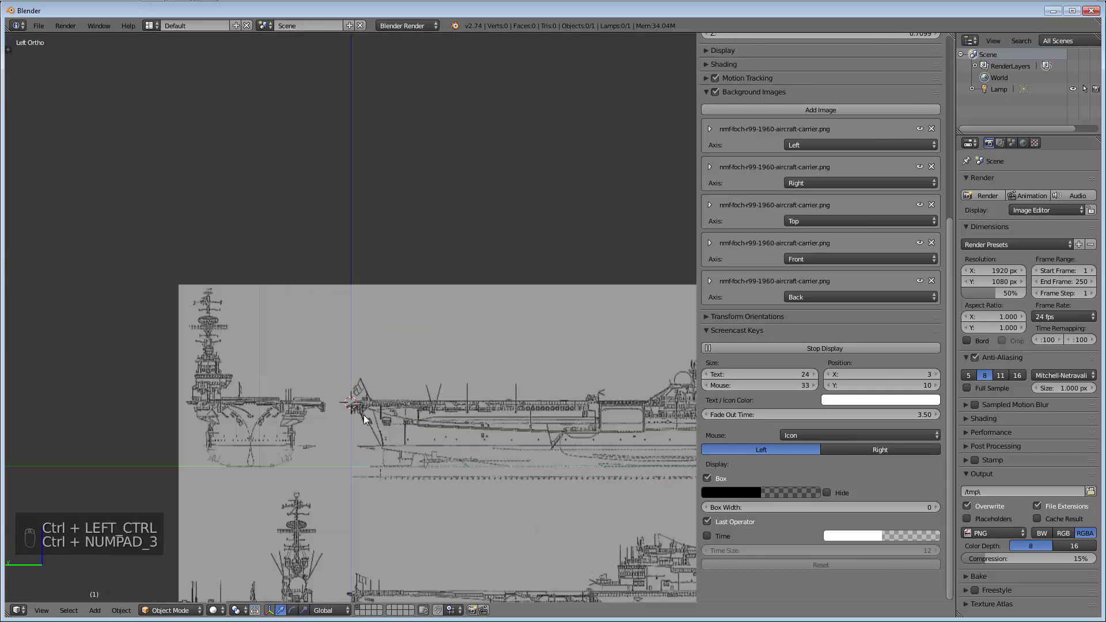
Compare the 3D cursor's position on the side elevations between the left and right orthographic views
middle_click_drag(362, 417, 344, 313, "shift")
key("KP_3")
key("ctrl+KP_3")
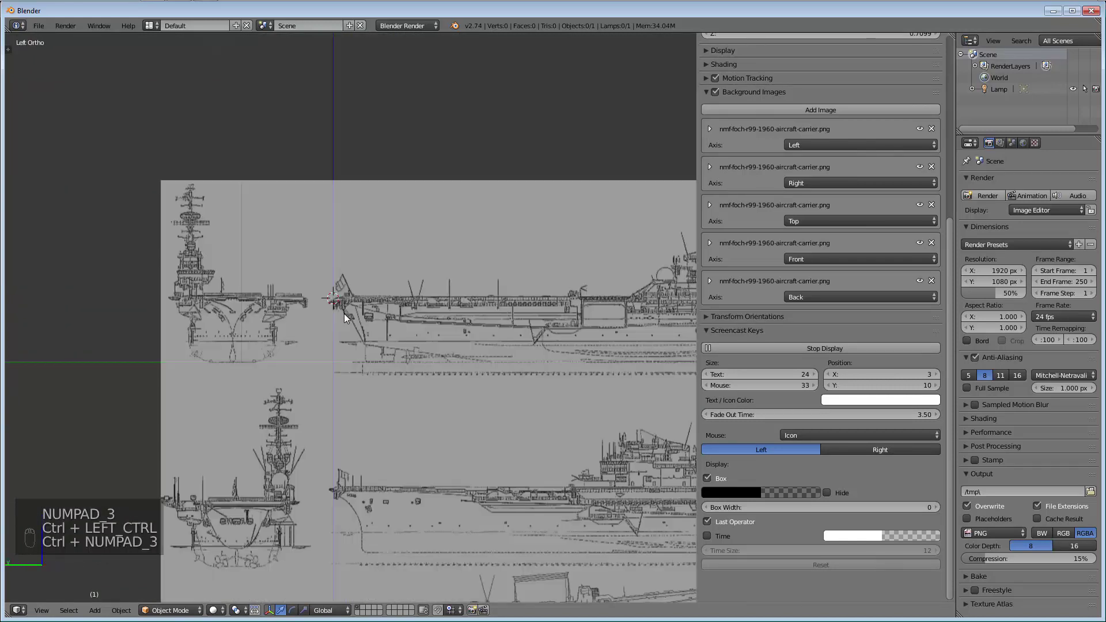
middle_click_drag(422, 337, 194, 329, "shift")
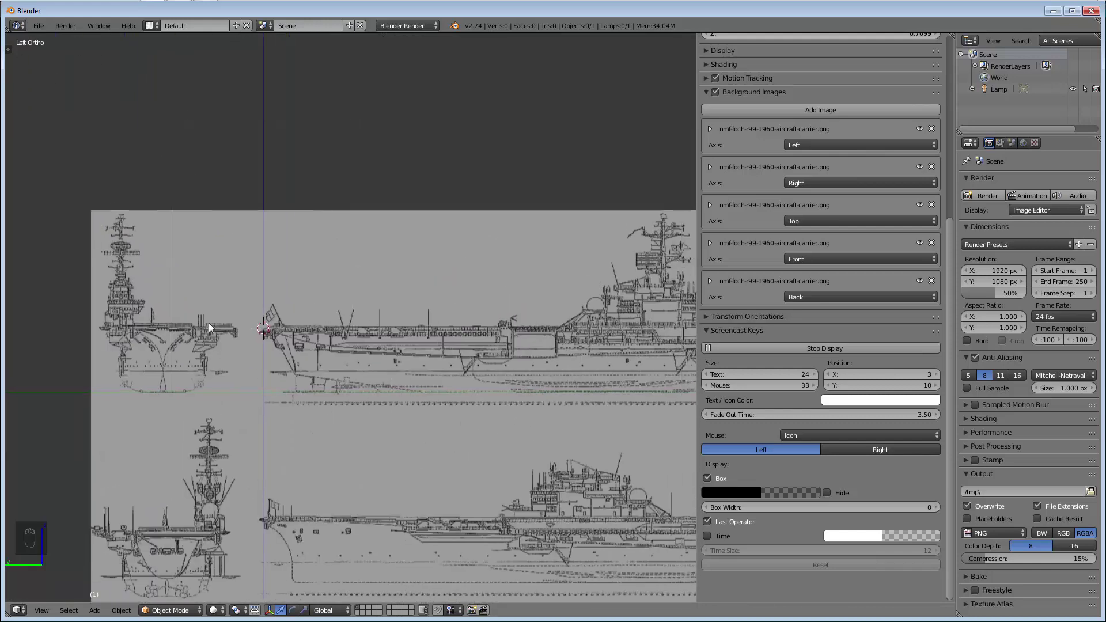
scroll(194, 330, "up", 3)
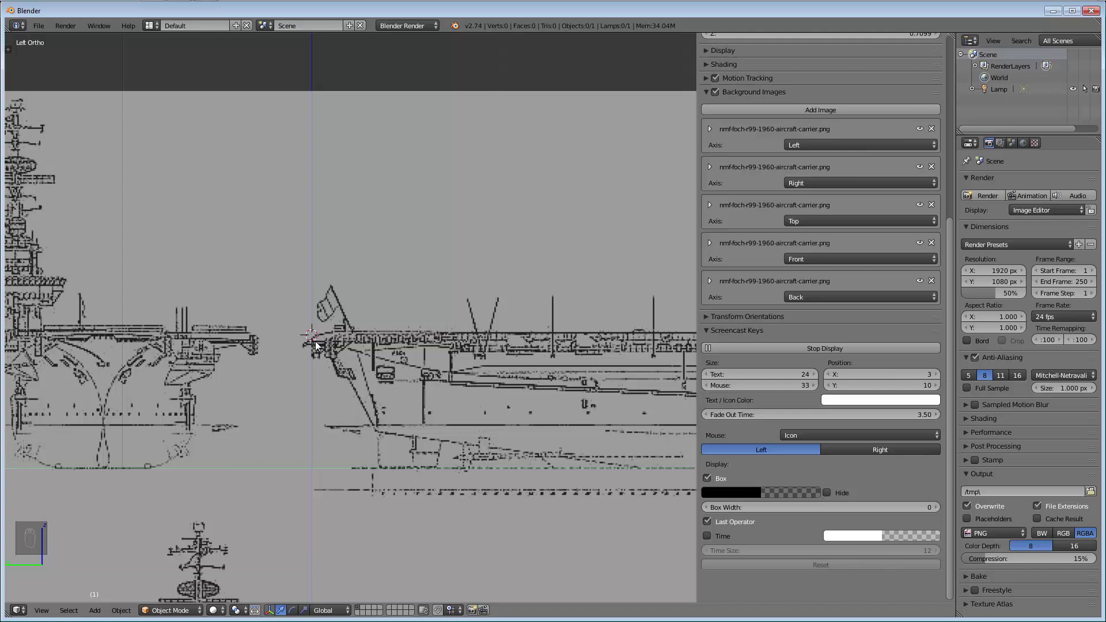
scroll(316, 342, "down", 4)
scroll(228, 313, "down", 1, "shift")
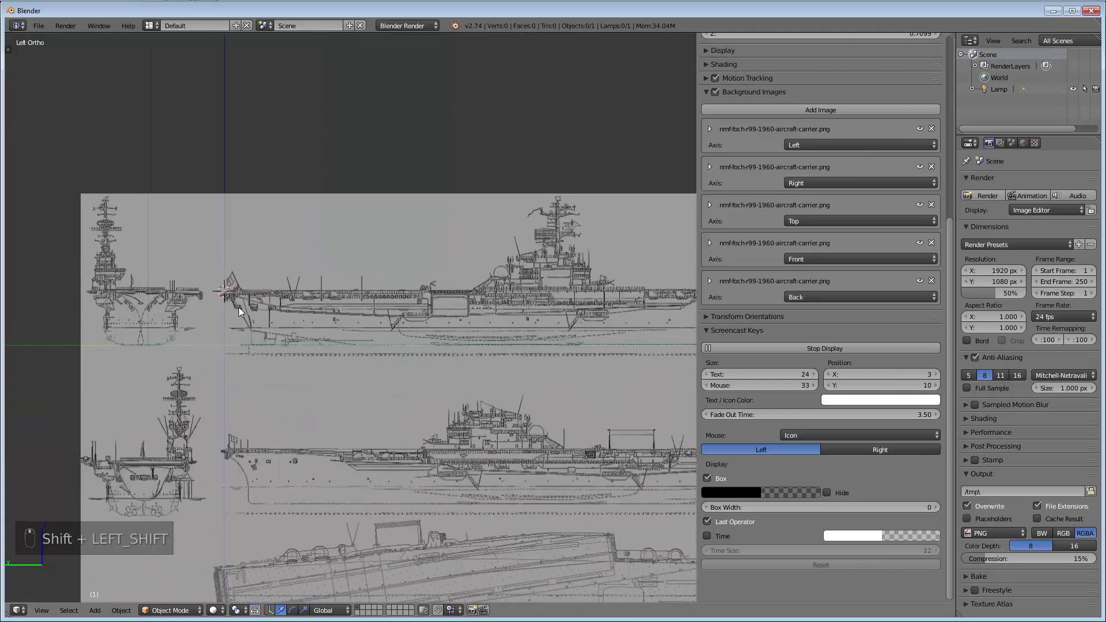
middle_click_drag(396, 385, 247, 355, "shift")
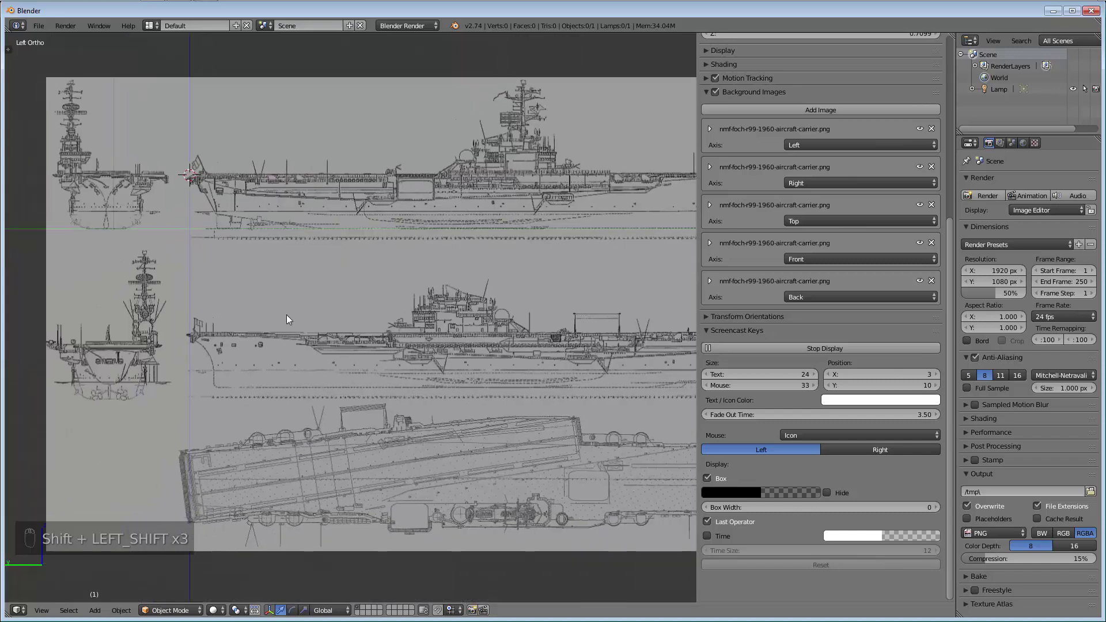
Add a cube at the 3D cursor and scale it down to a small marker on the upper side elevation's deck tip
key("shift+a")
mouse_move(285, 314)
left_click(346, 330)
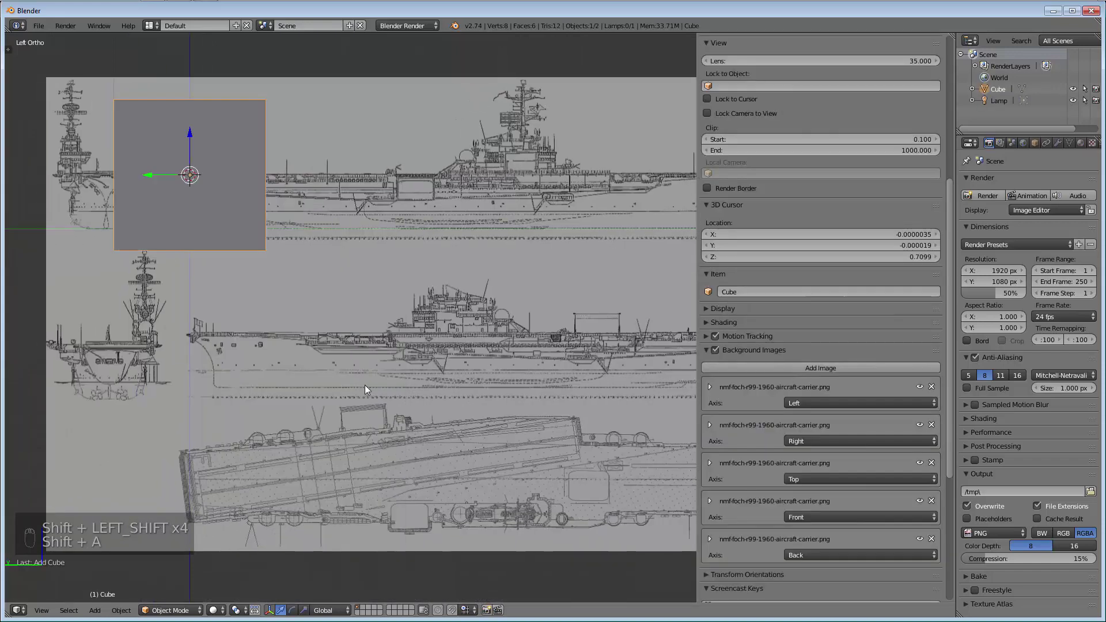
key("s")
left_click(197, 198)
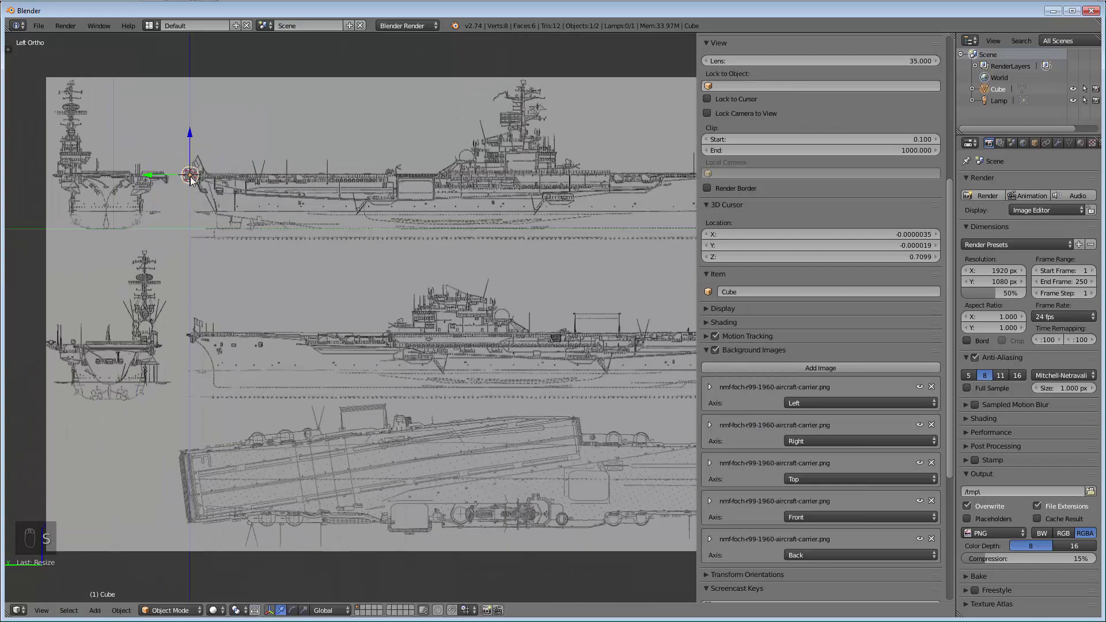
scroll(197, 198, "up", 3)
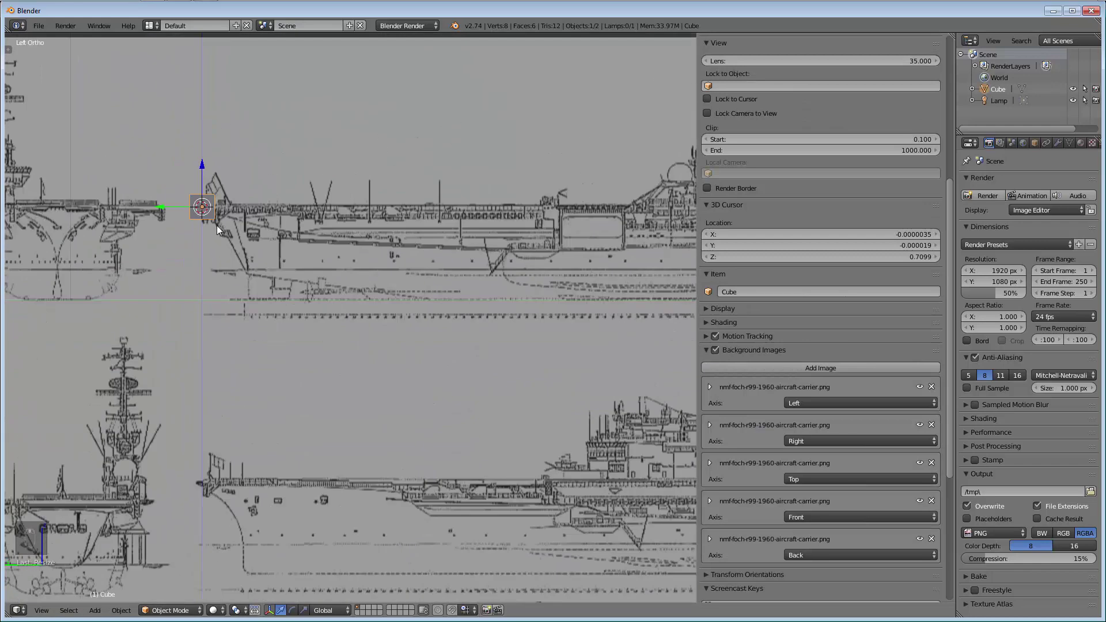
scroll(219, 237, "up", 5)
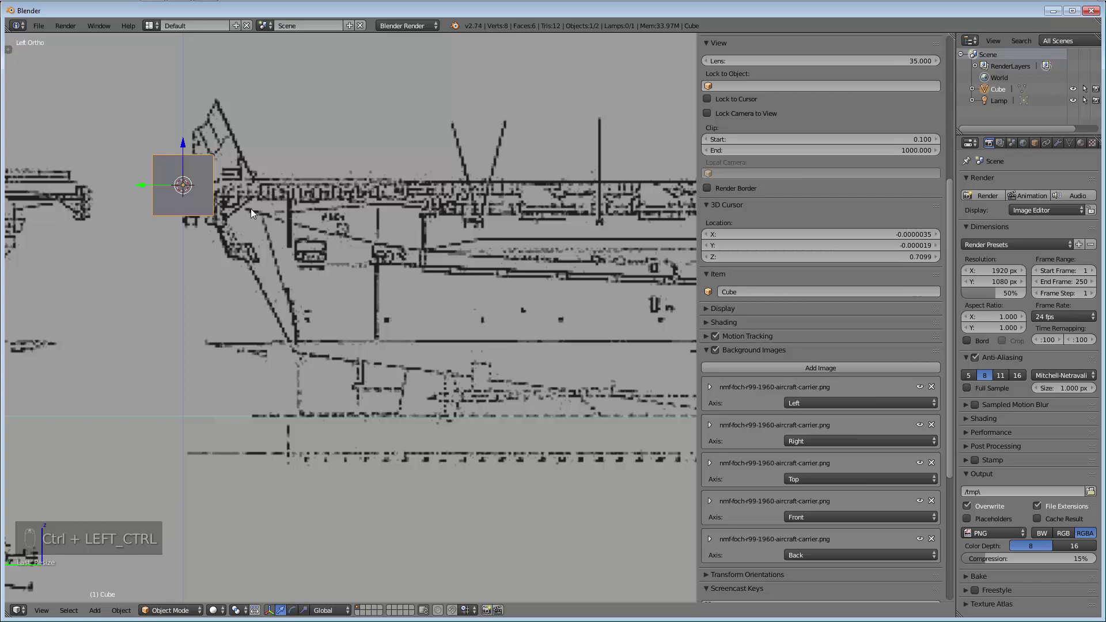
Compare the small cube's position on the blueprint in the left, right, top, front and back orthographic views
key("ctrl+KP_3")
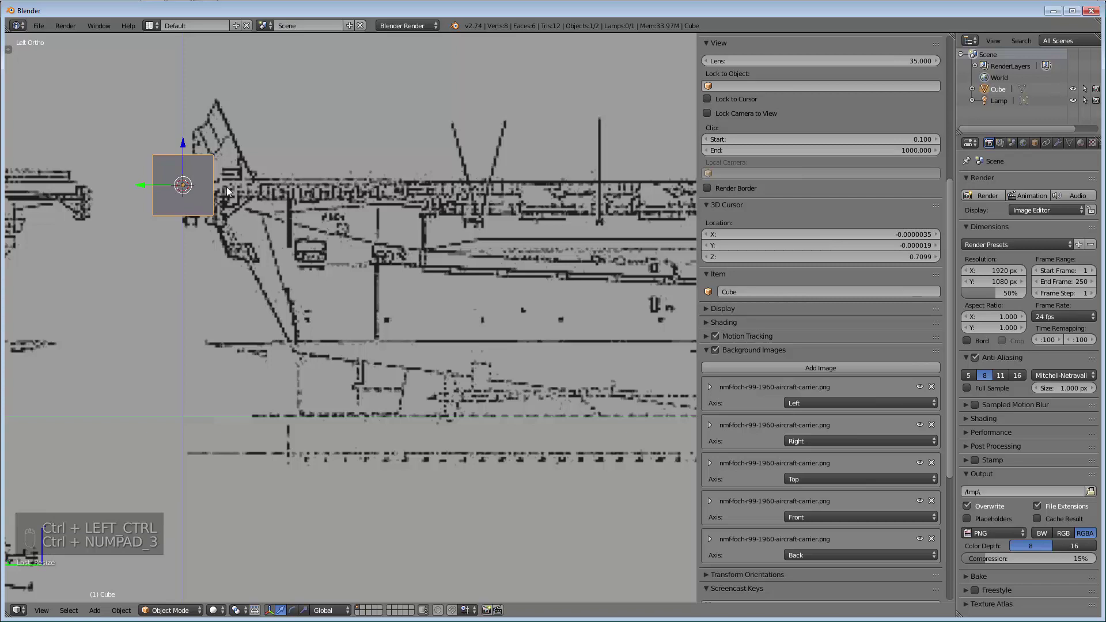
scroll(229, 192, "down", 5)
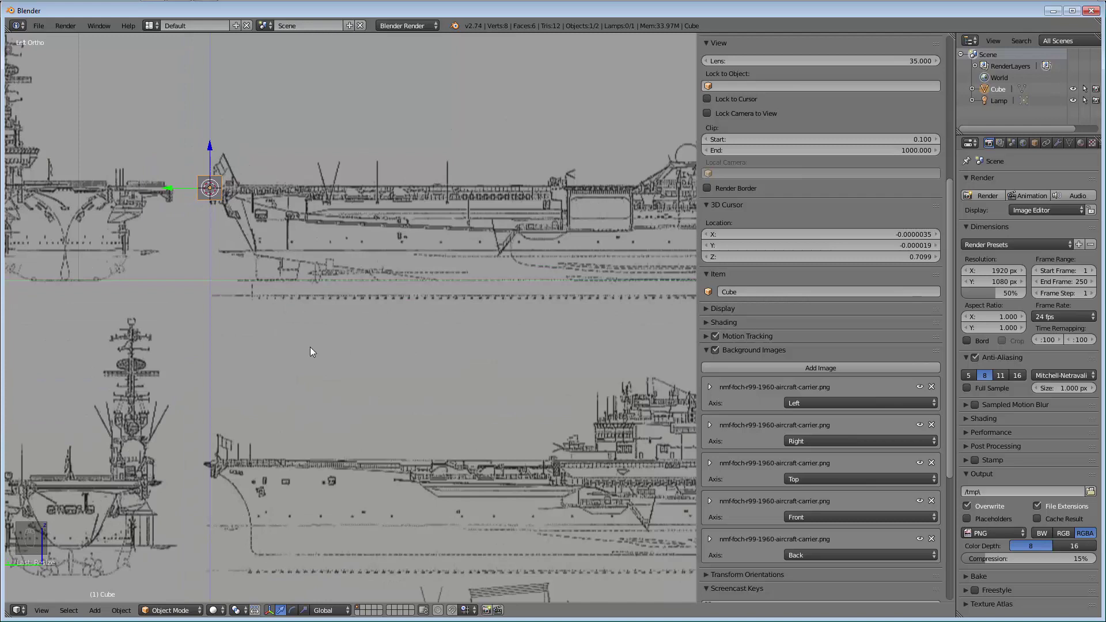
key("KP_3")
key("shift")
scroll(130, 338, "down", 5)
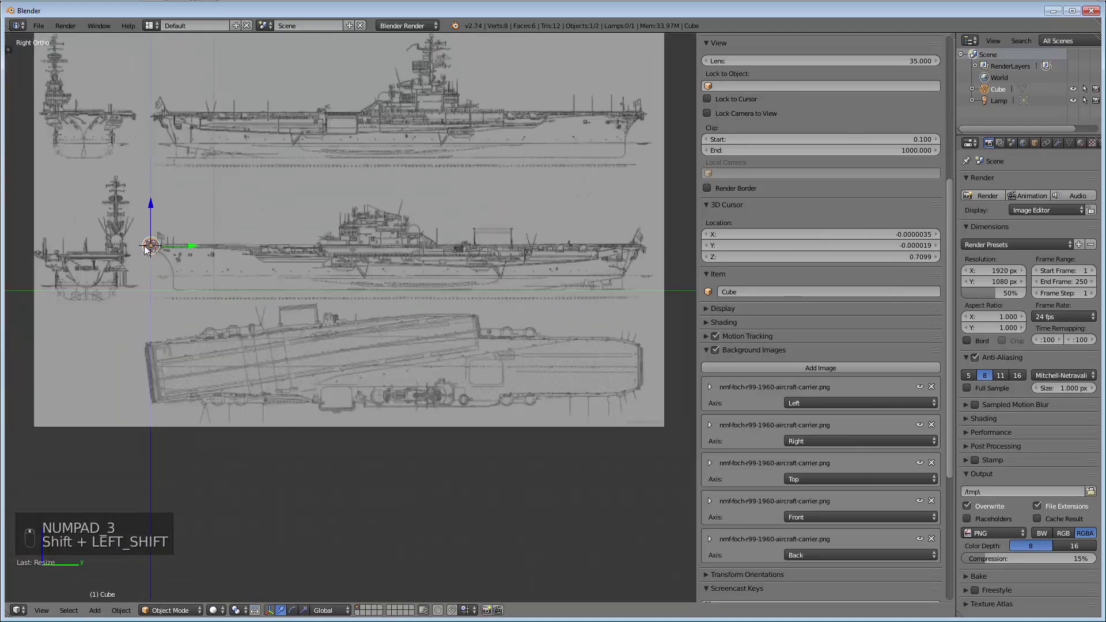
scroll(163, 254, "up", 4)
key("KP_7")
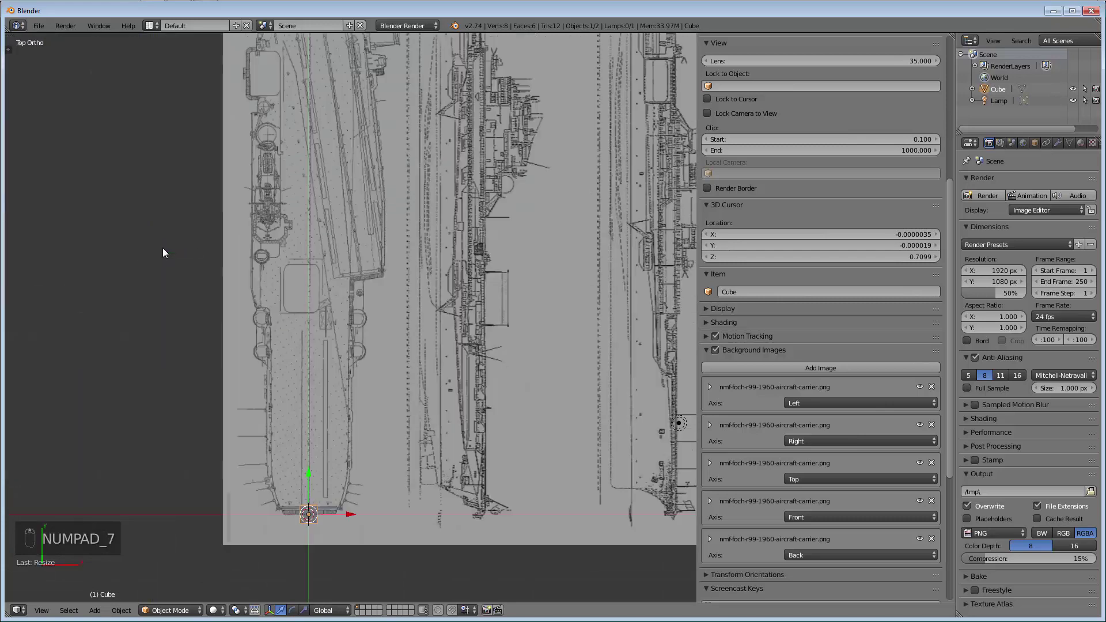
key("KP_1")
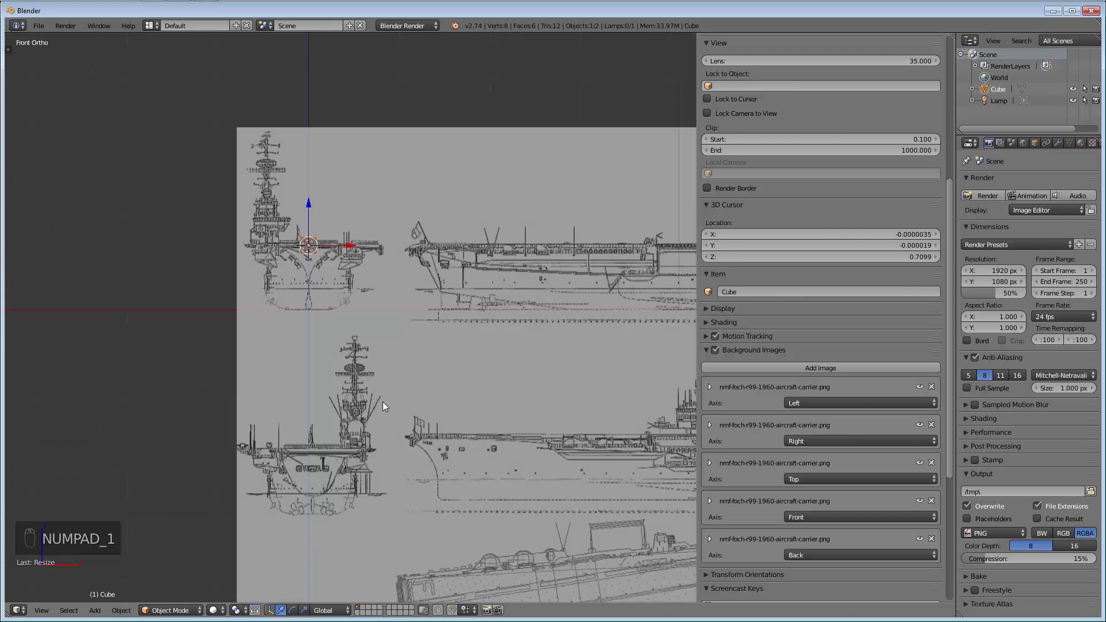
key("KP_3")
key("KP_1")
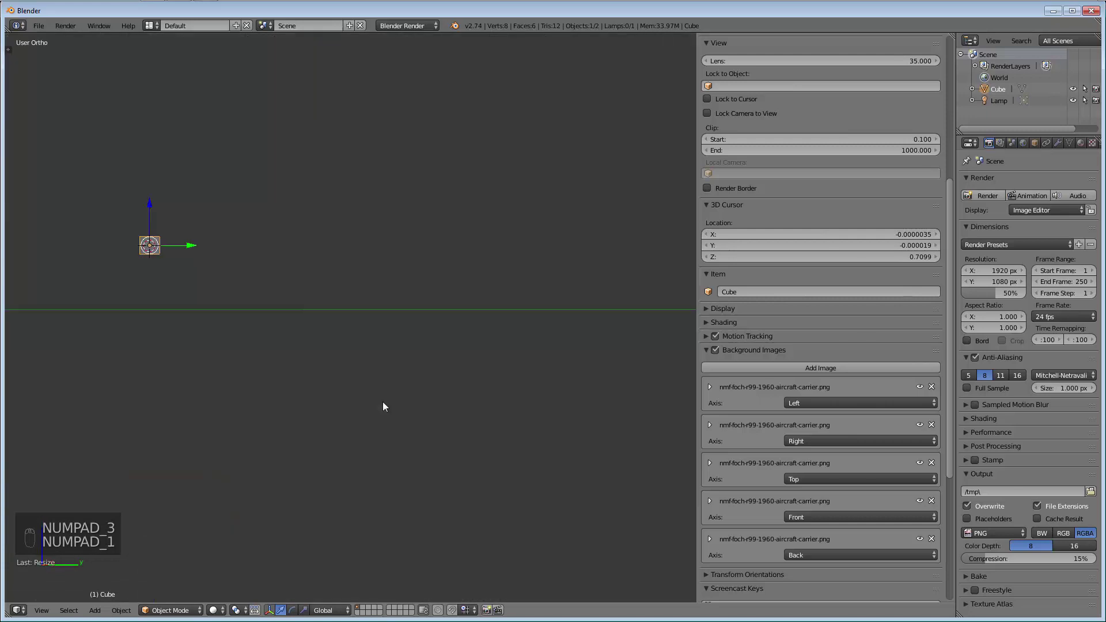
key("KP_7")
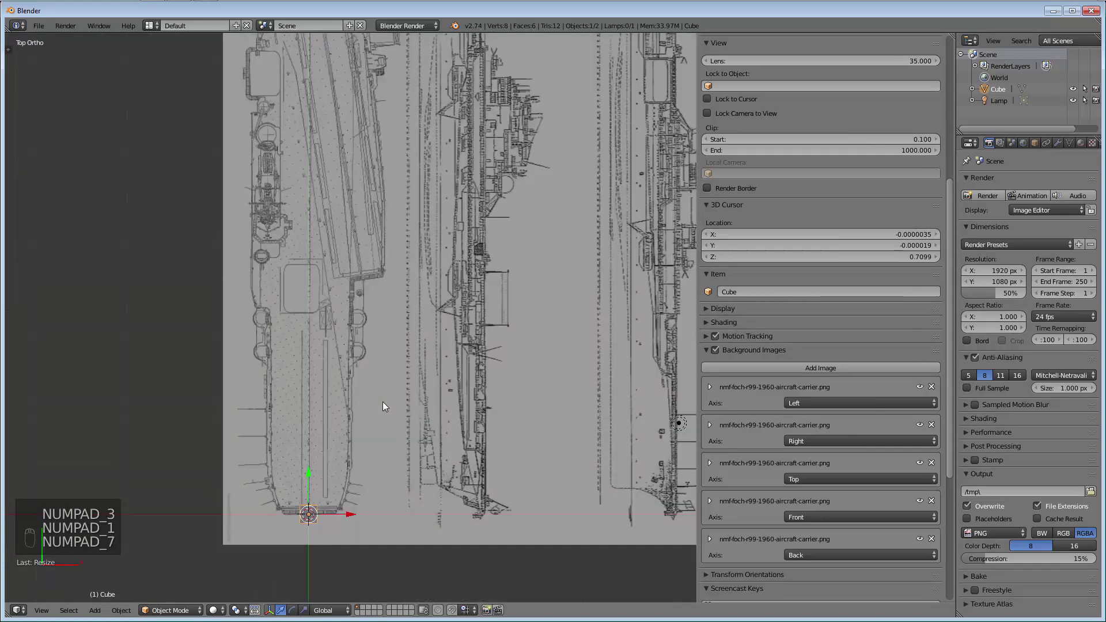
key("KP_1")
key("ctrl+KP_1")
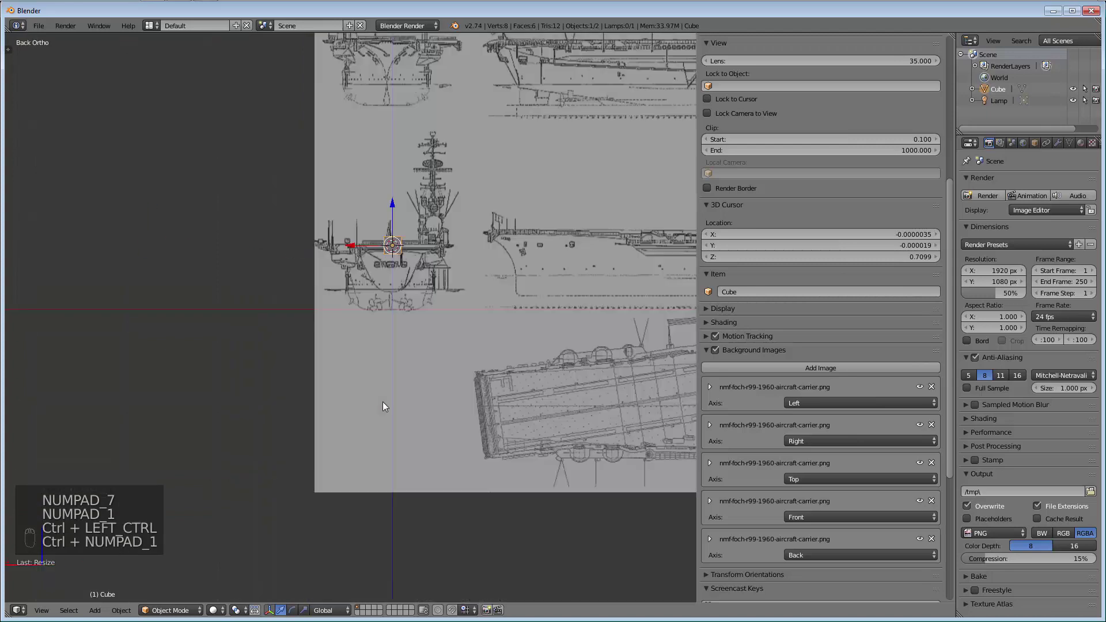
key("KP_3")
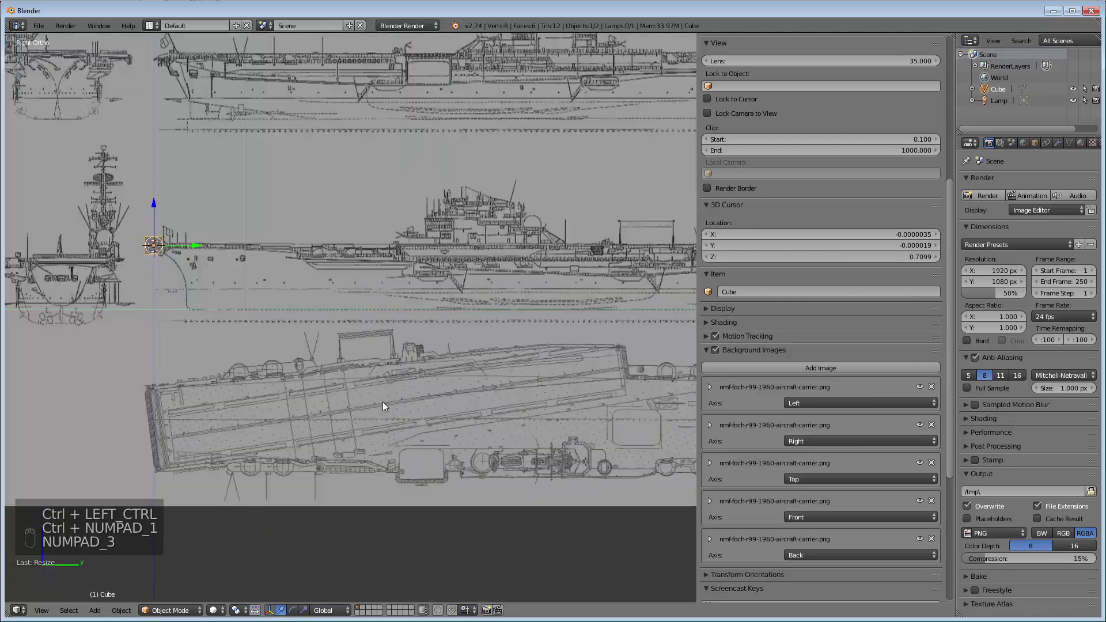
key("ctrl+KP_3")
Expand the Left background image's settings and try its horizontal flip on and off
middle_click_drag(393, 399, 643, 365, "shift")
scroll(634, 357, "down", 2)
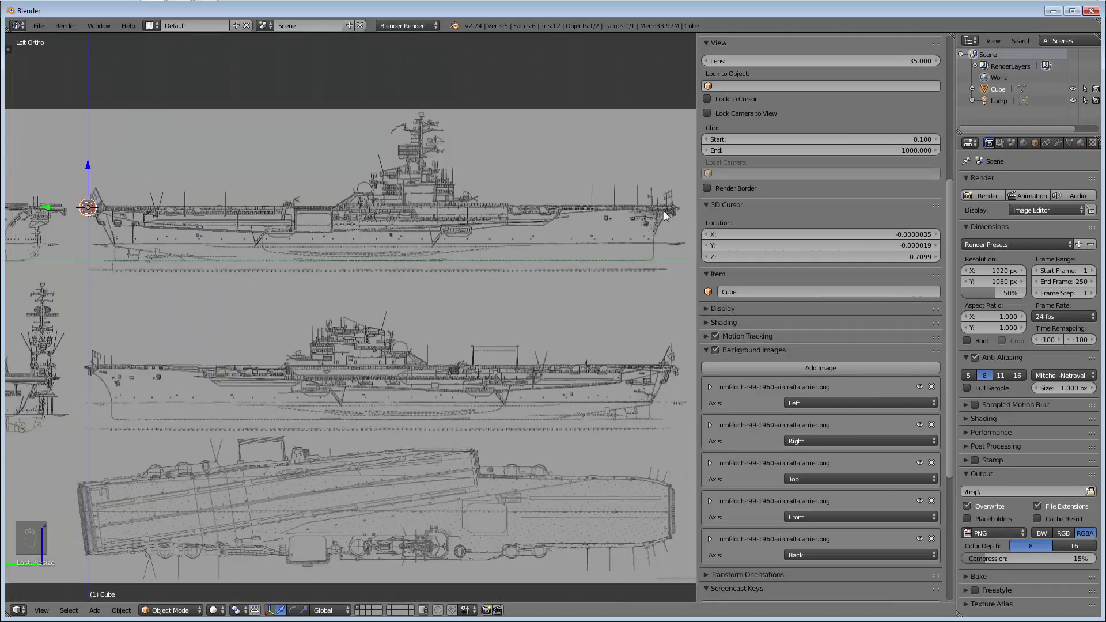
middle_click_drag(511, 253, 285, 258, "ctrl")
middle_click_drag(129, 281, 343, 334, "shift")
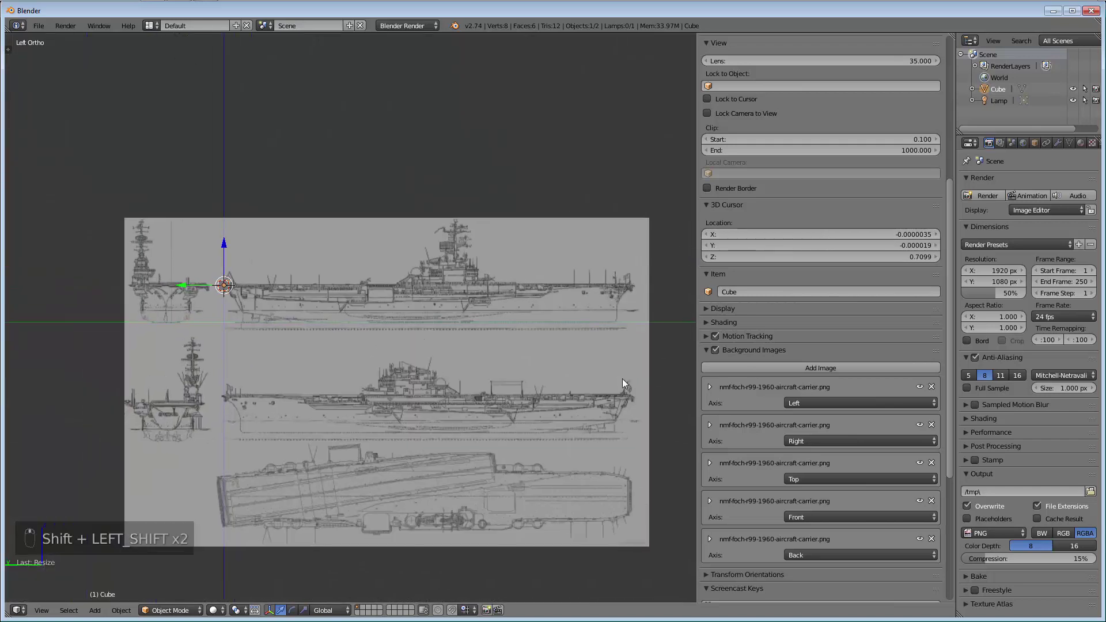
scroll(761, 388, "down", 4)
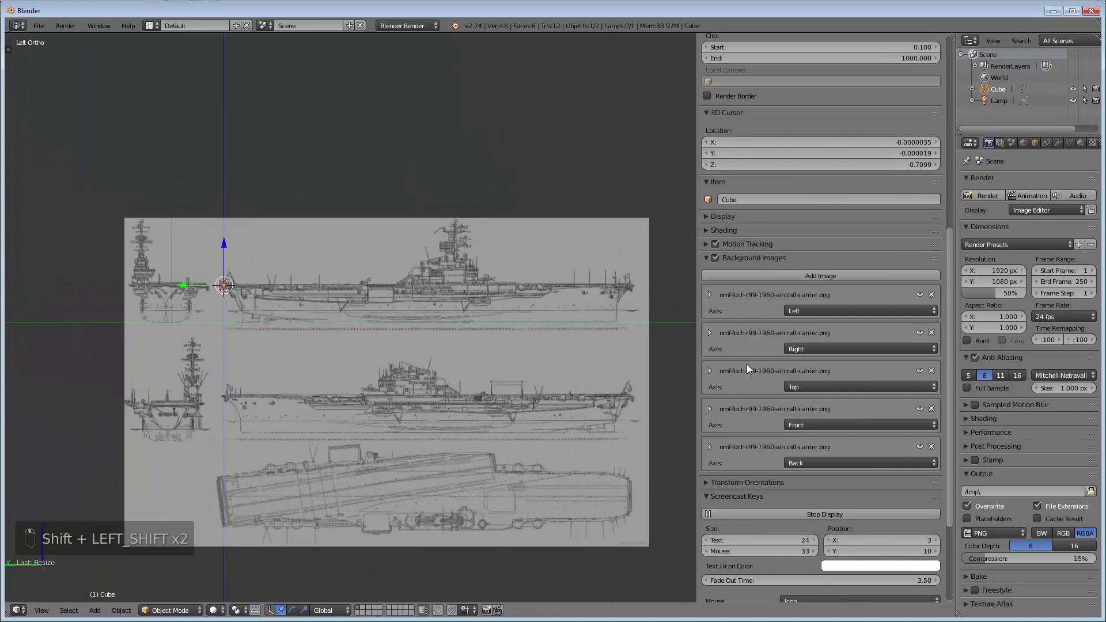
left_click(709, 294)
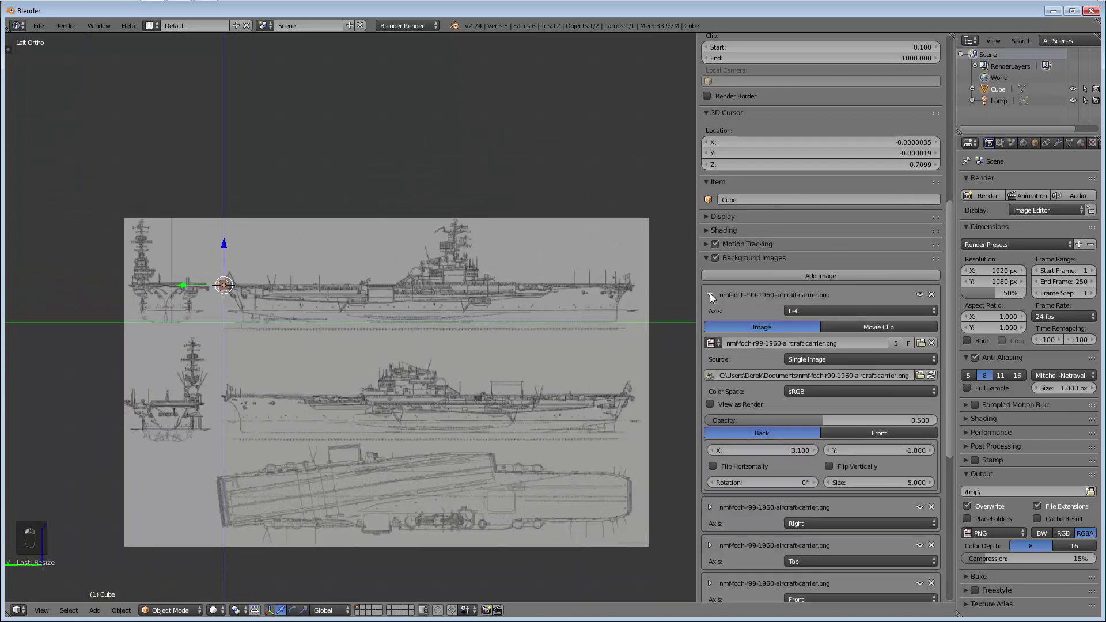
left_click(713, 466)
left_click(725, 466)
Try moving the cube to the lower side elevation's deck tip, and undo its move, scaling and creation
key("g")
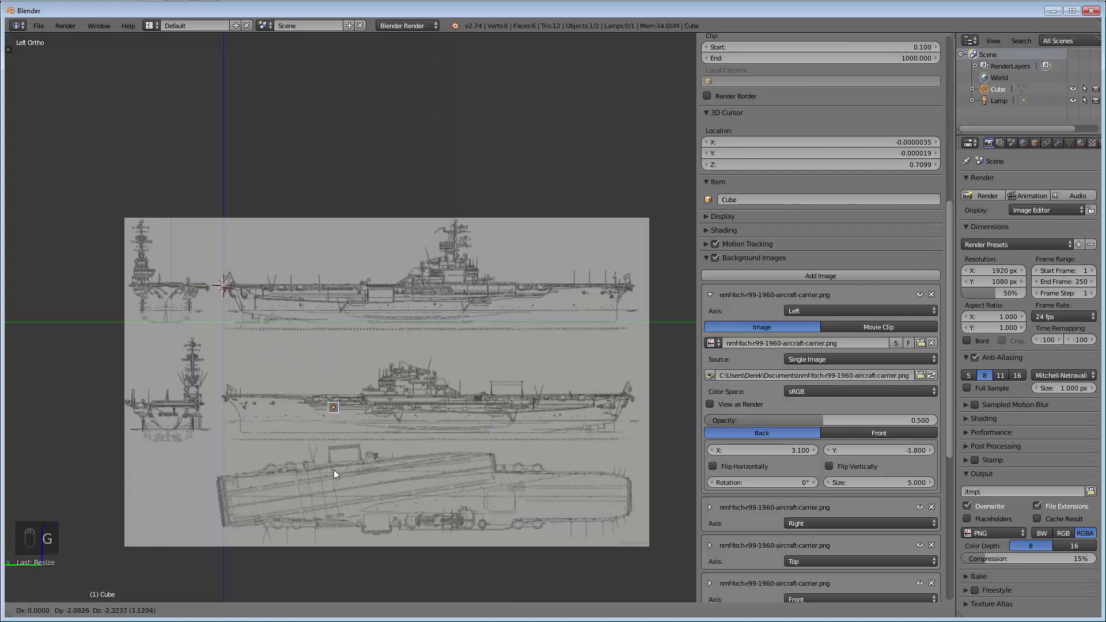
left_click(268, 457)
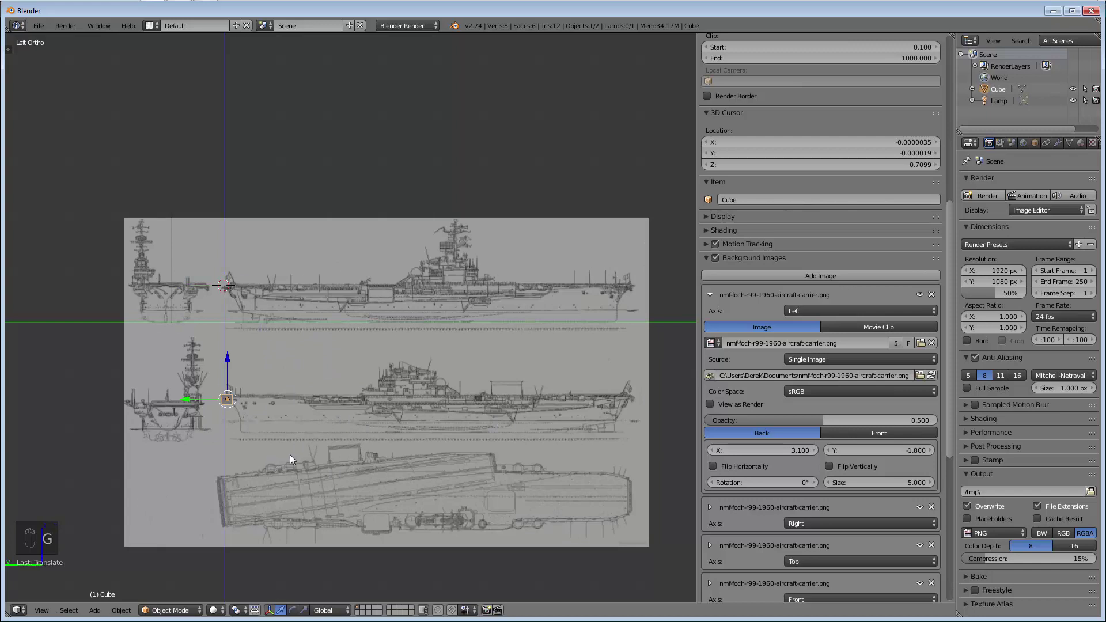
key("ctrl+z")
key("ctrl+z")
key("ctrl+z")
key("ctrl+z")
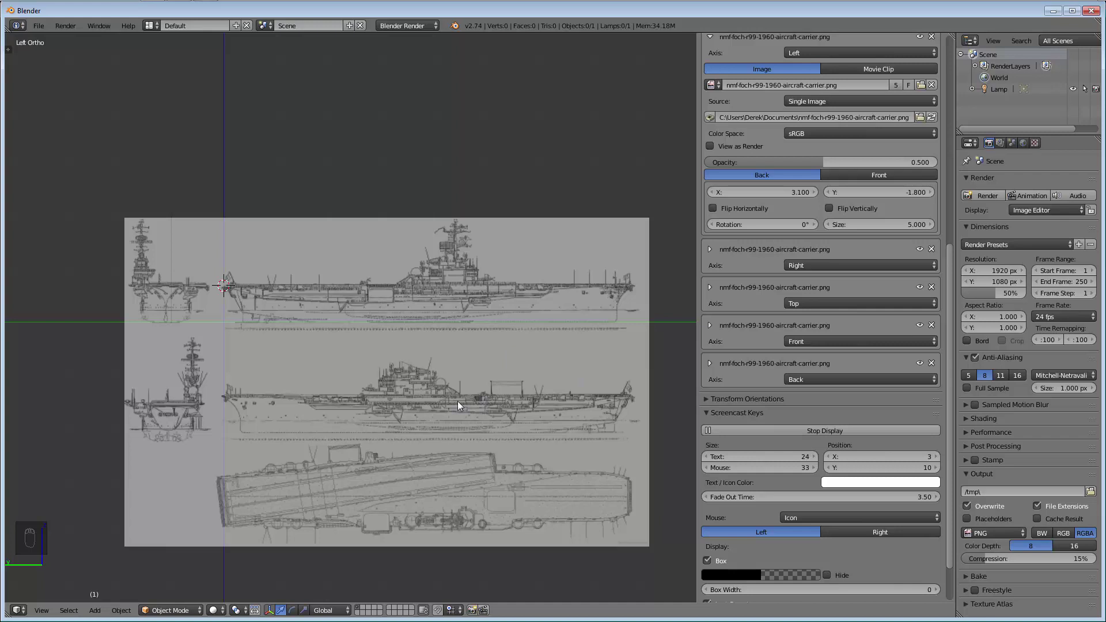
Examine the 3D cursor's deck-end placement in the right and top orthographic views
key("KP_3")
middle_click_drag(527, 381, 243, 392, "shift")
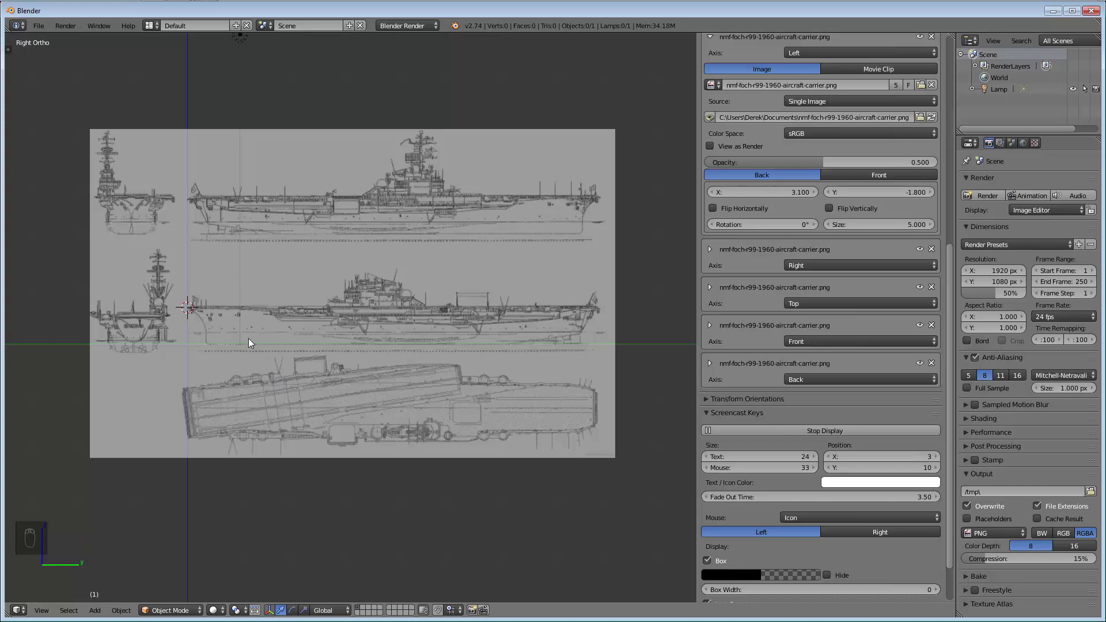
scroll(242, 320, "up", 2)
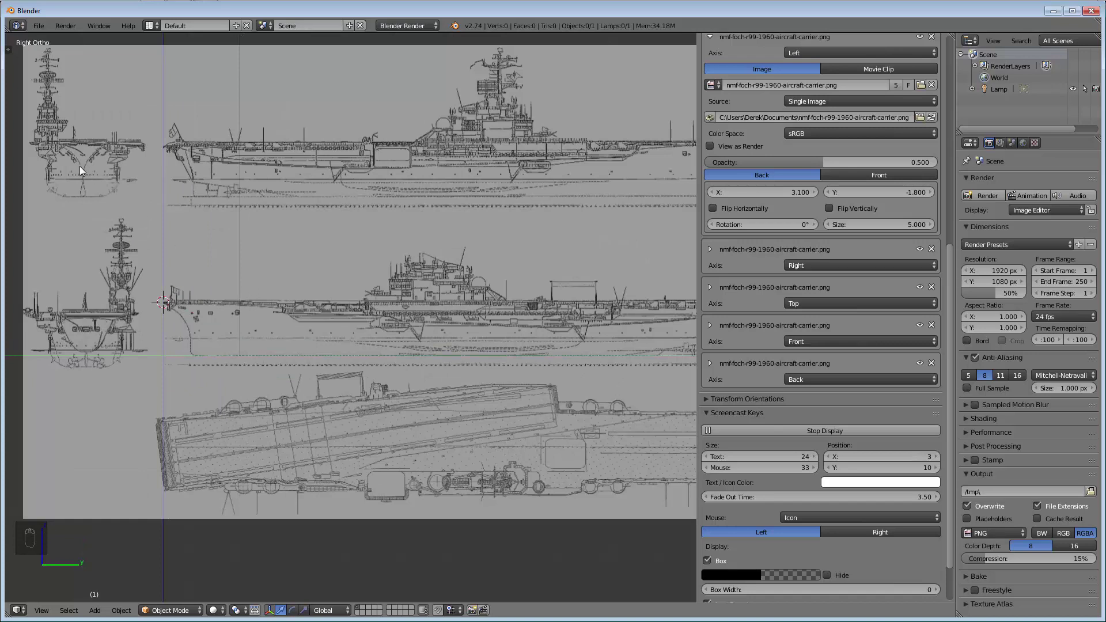
key("KP_7")
scroll(224, 186, "down", 2)
middle_click_drag(247, 186, 297, 319, "shift")
scroll(308, 457, "up", 2)
middle_click_drag(324, 407, 336, 442, "shift")
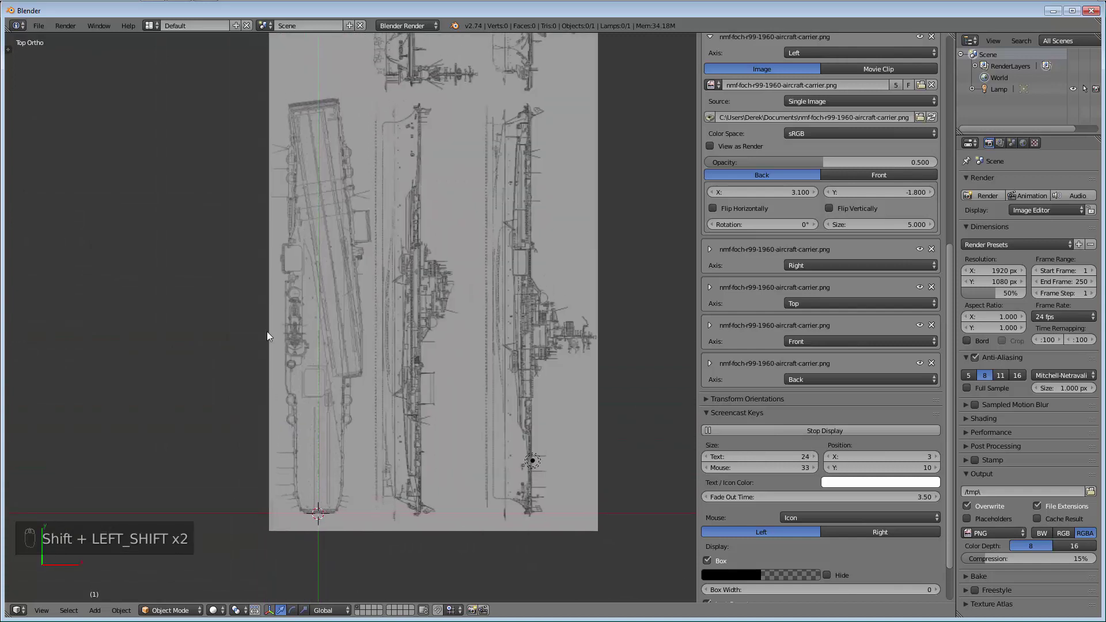
In the right orthographic view, add a plane at the 3D cursor and merge its vertices at center into one point
key("KP_3")
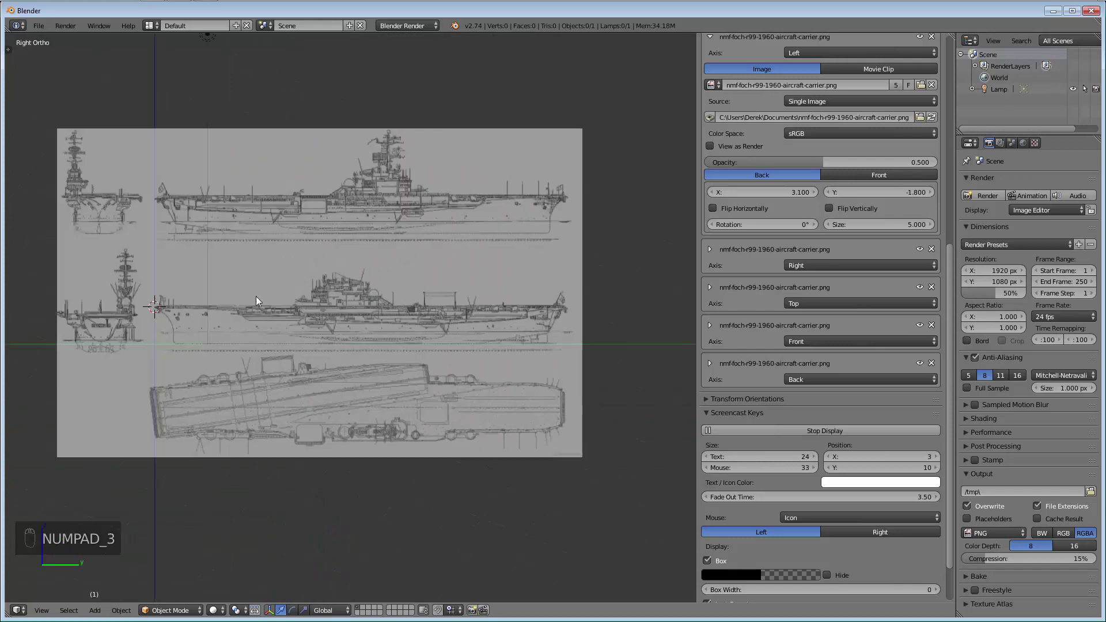
scroll(210, 327, "up", 2)
scroll(162, 329, "down", 2)
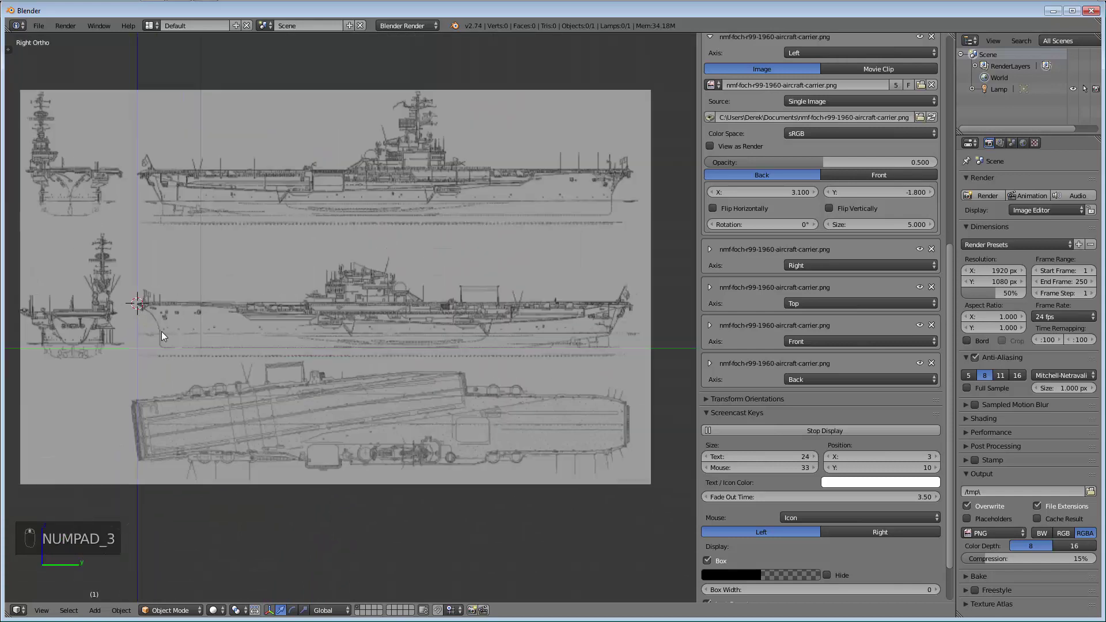
scroll(162, 330, "up", 2)
key("shift+a")
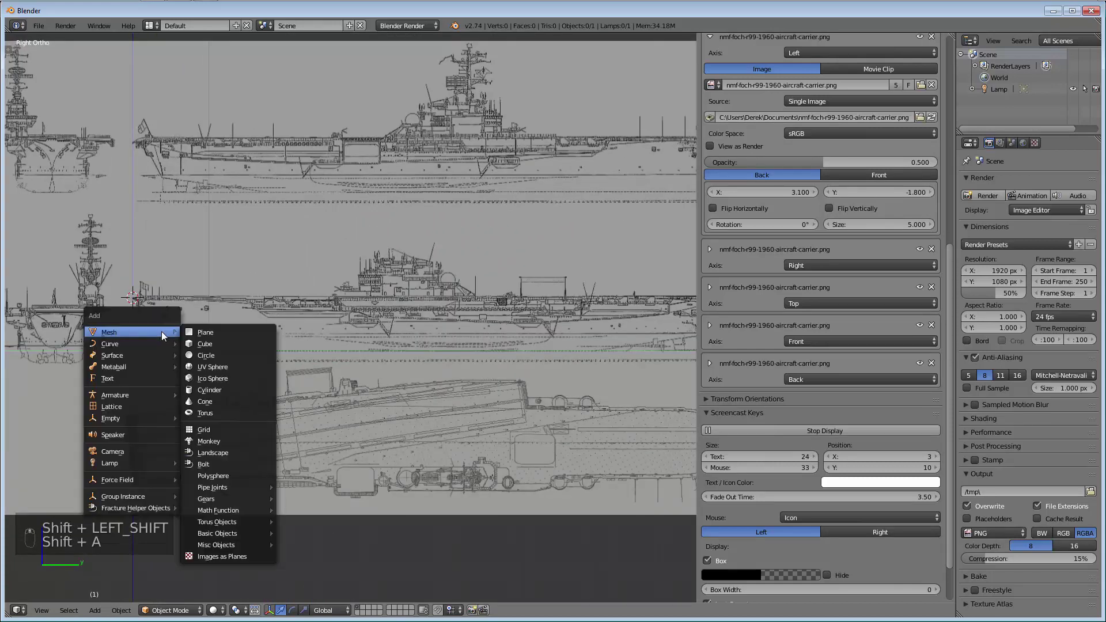
left_click(240, 332)
key("Tab")
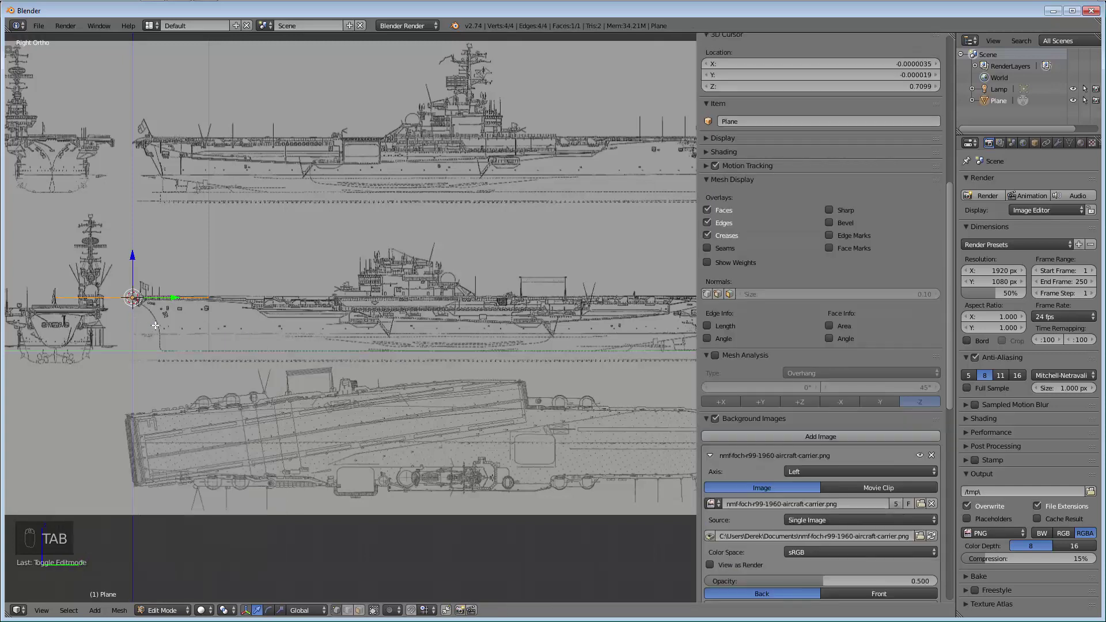
key("alt+m")
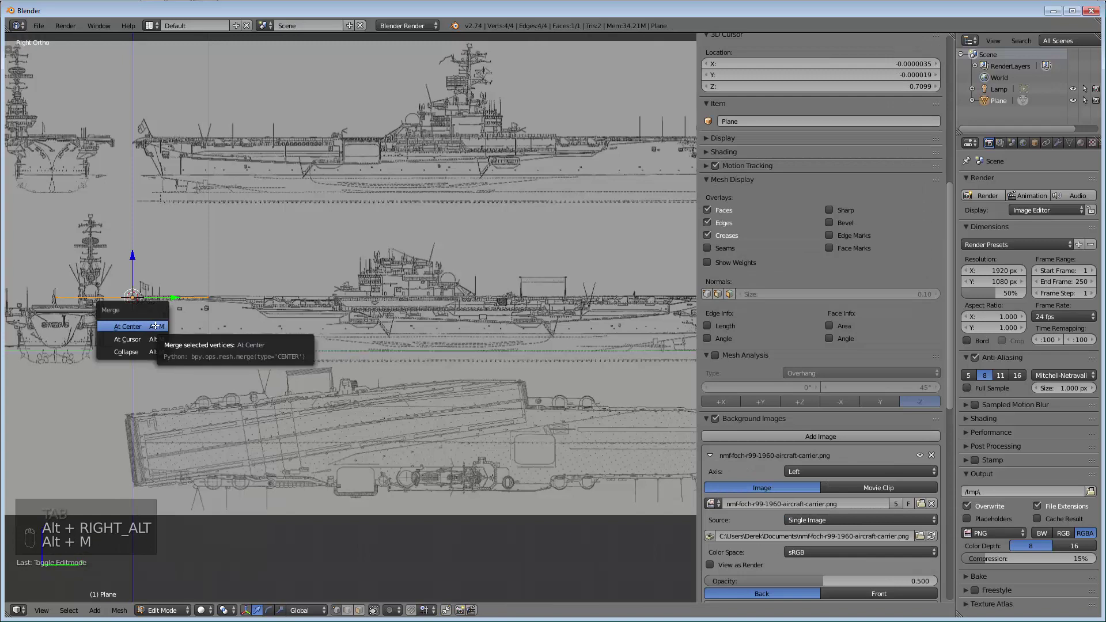
left_click(155, 326)
scroll(150, 323, "up", 5)
key("g")
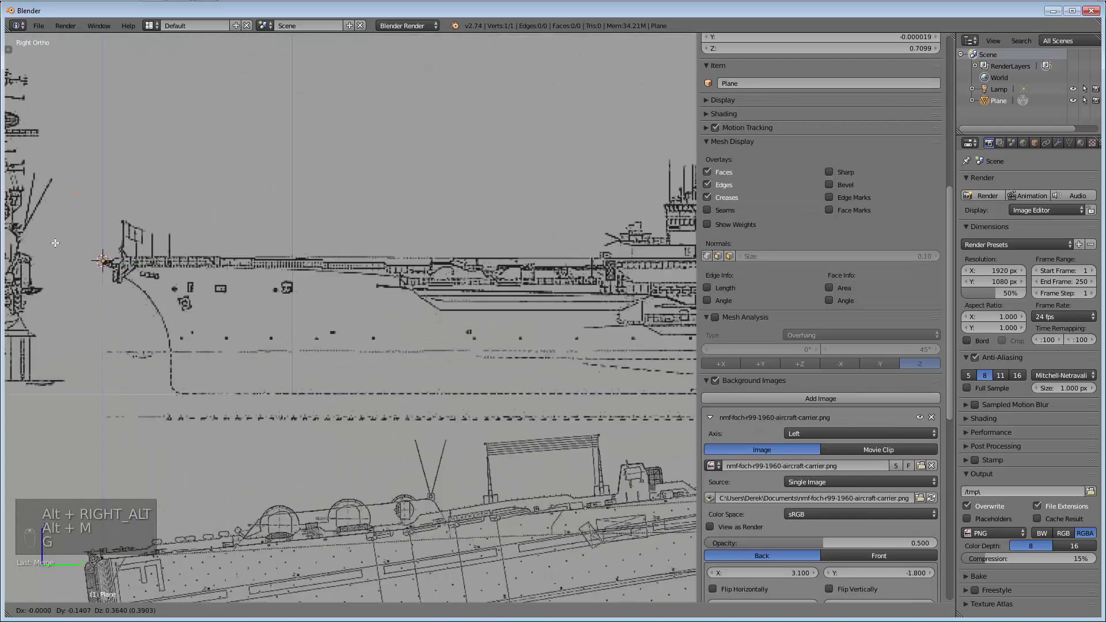
left_click(116, 262)
key("g")
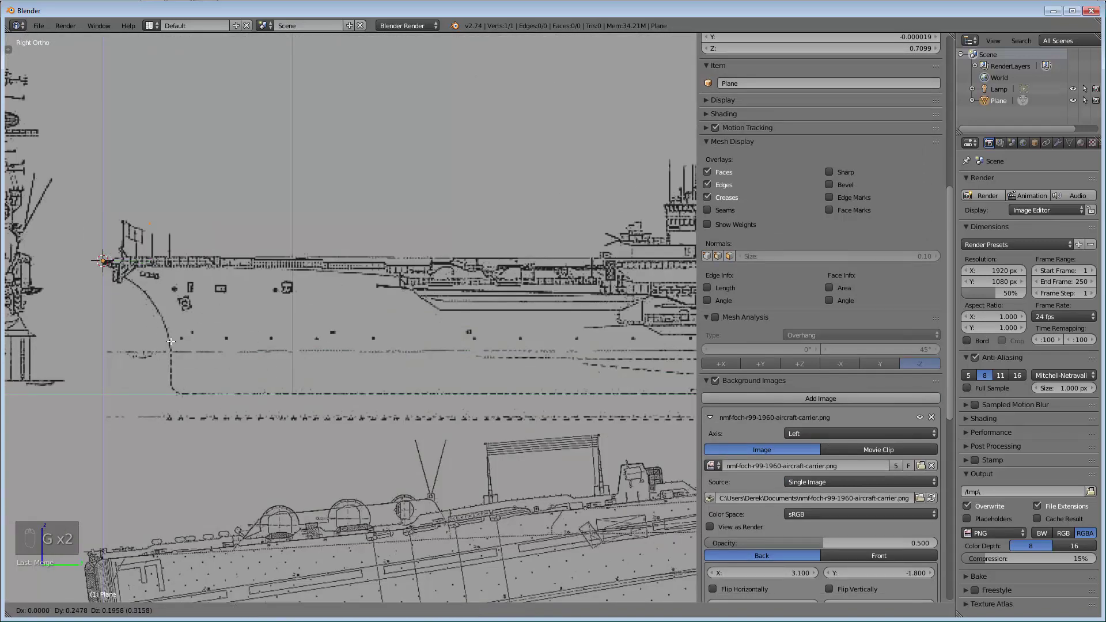
right_click(181, 303)
key("g")
right_click(186, 270)
scroll(112, 317, "up", 4)
key("g")
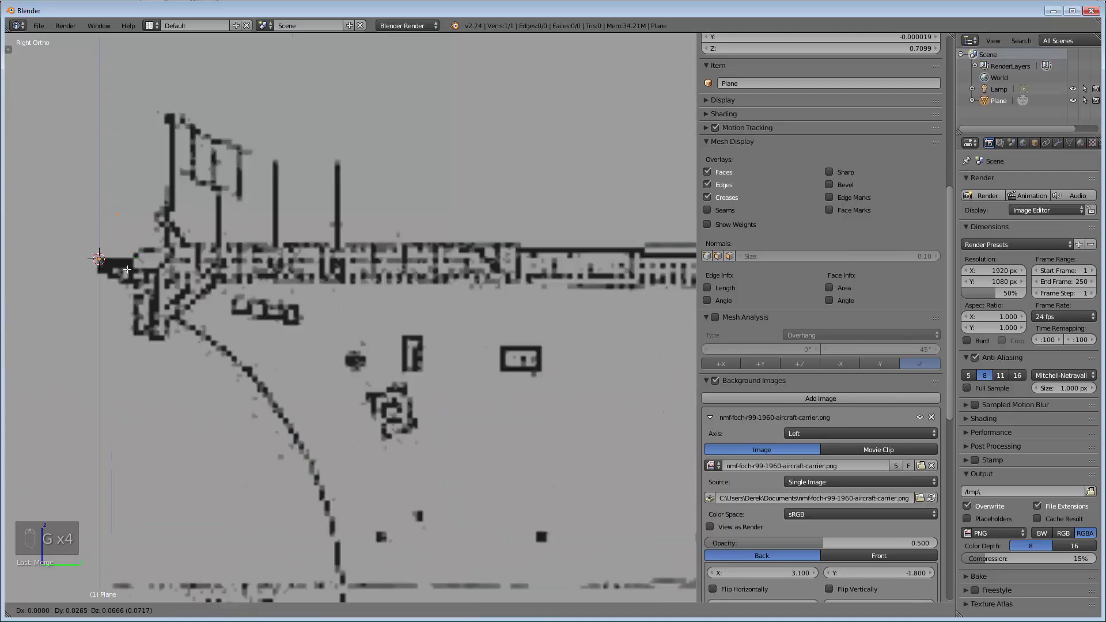
right_click(121, 297)
Extrude the vertex repeatedly down the curved bow line of the lower side elevation to below the waterline
scroll(138, 282, "down", 3)
middle_click_drag(200, 368, 148, 264, "shift")
key("e")
left_click(148, 248)
key("e")
left_click(198, 284)
key("e")
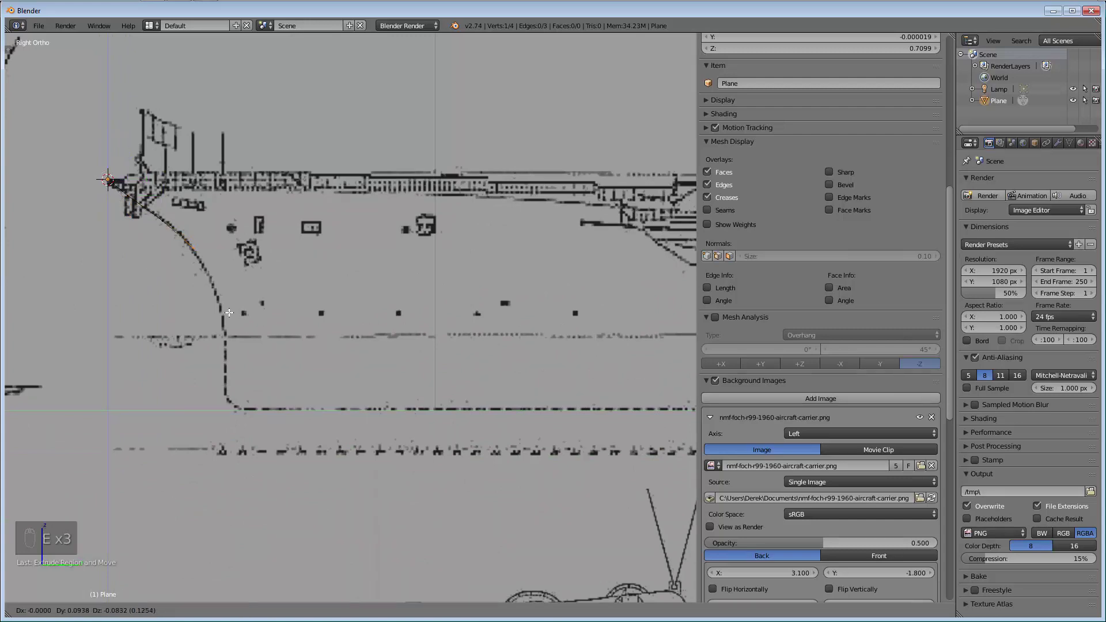
left_click(235, 324)
key("e")
left_click(252, 357)
key("e")
left_click(263, 400)
key("e")
left_click(264, 436)
Extrude further vertices around the rounded lower bow corner and onto the keel line
key("e")
left_click(265, 458)
key("e")
left_click(266, 465)
key("e")
left_click(274, 472)
key("e")
left_click(291, 480)
key("e")
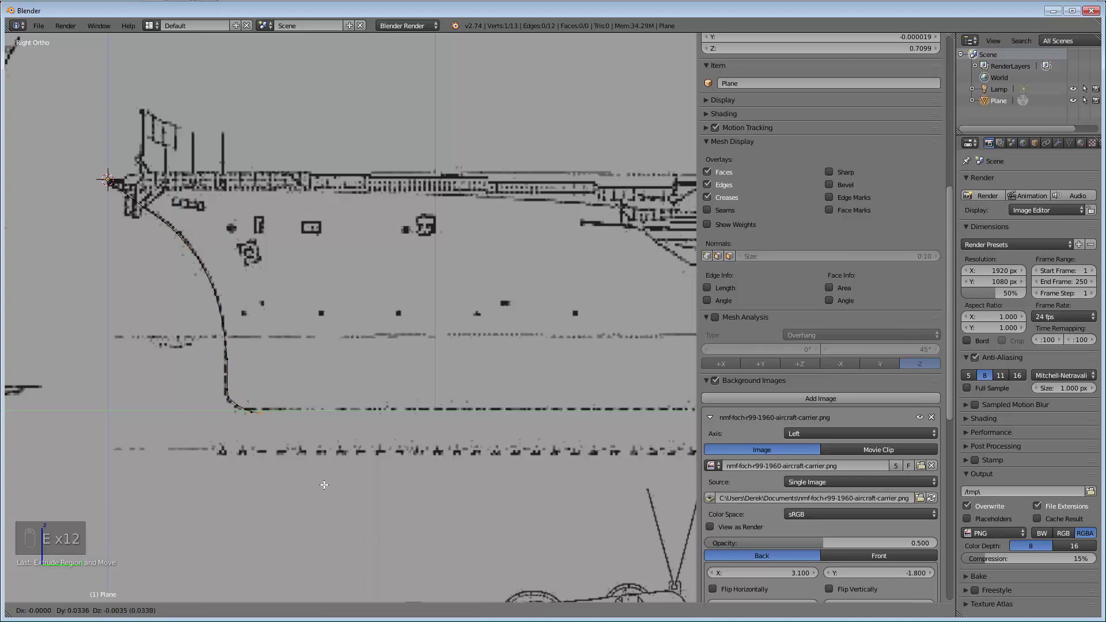
left_click(350, 484)
Extrude the outline along the keel to the stern, then up the stern profile to the deck end
scroll(350, 484, "down", 3)
scroll(602, 349, "up", 5)
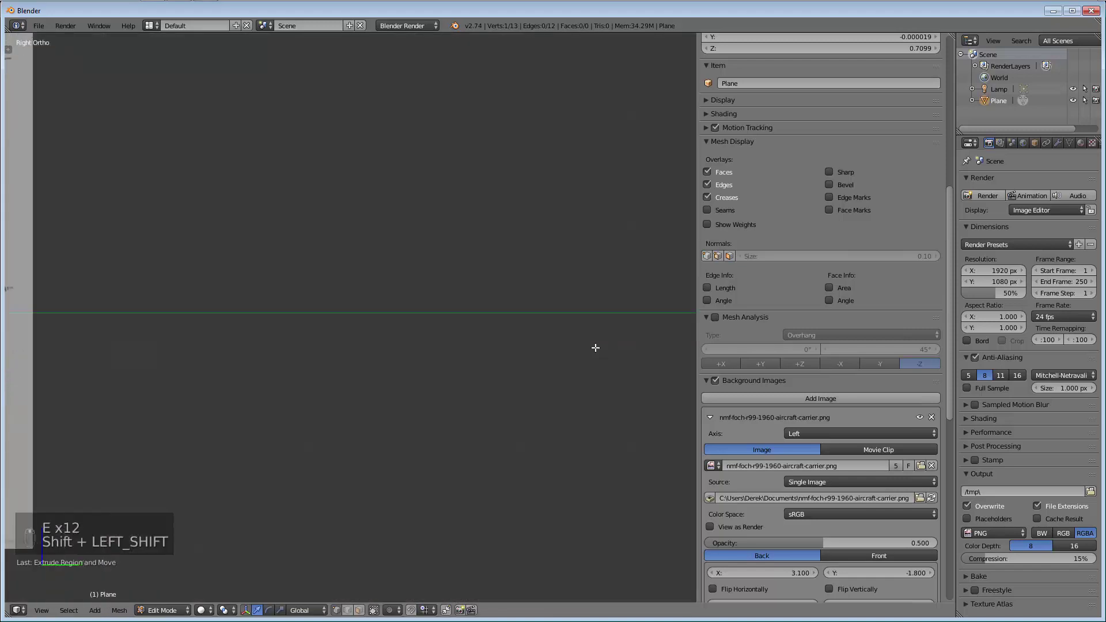
scroll(252, 417, "down", 3)
middle_click_drag(252, 417, 543, 395, "shift")
key("e")
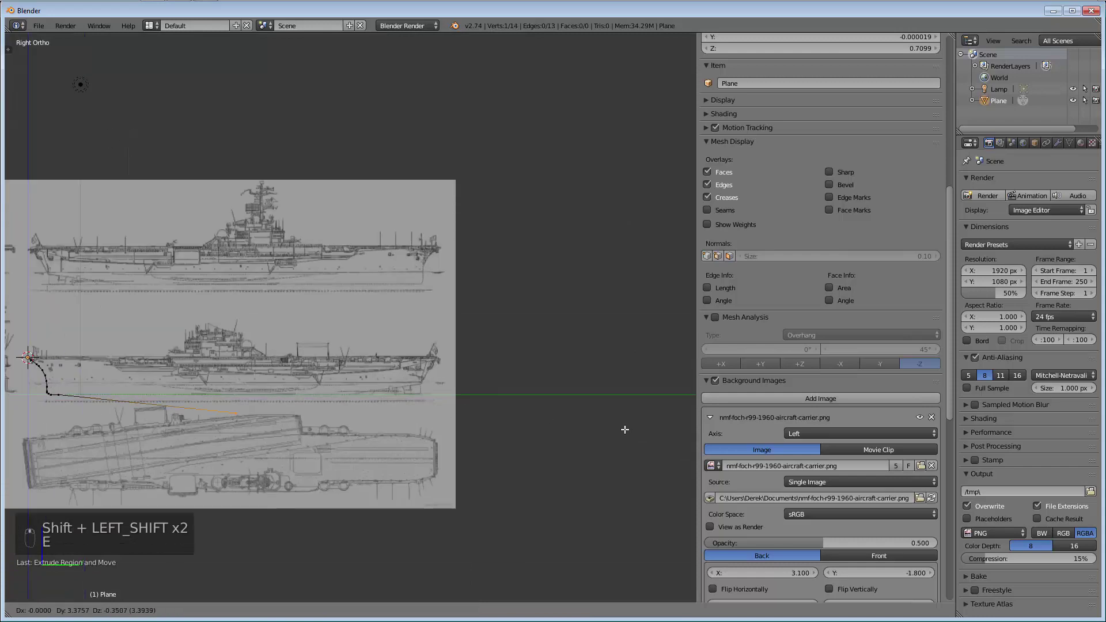
left_click(353, 433)
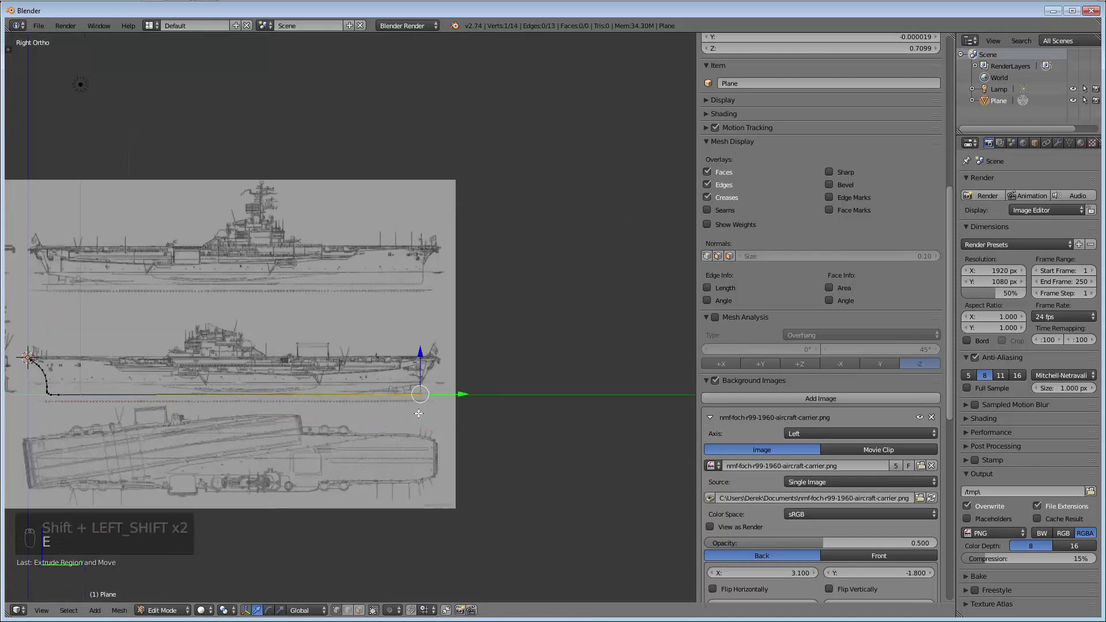
scroll(484, 388, "up", 5)
key("e")
left_click(373, 377)
key("e")
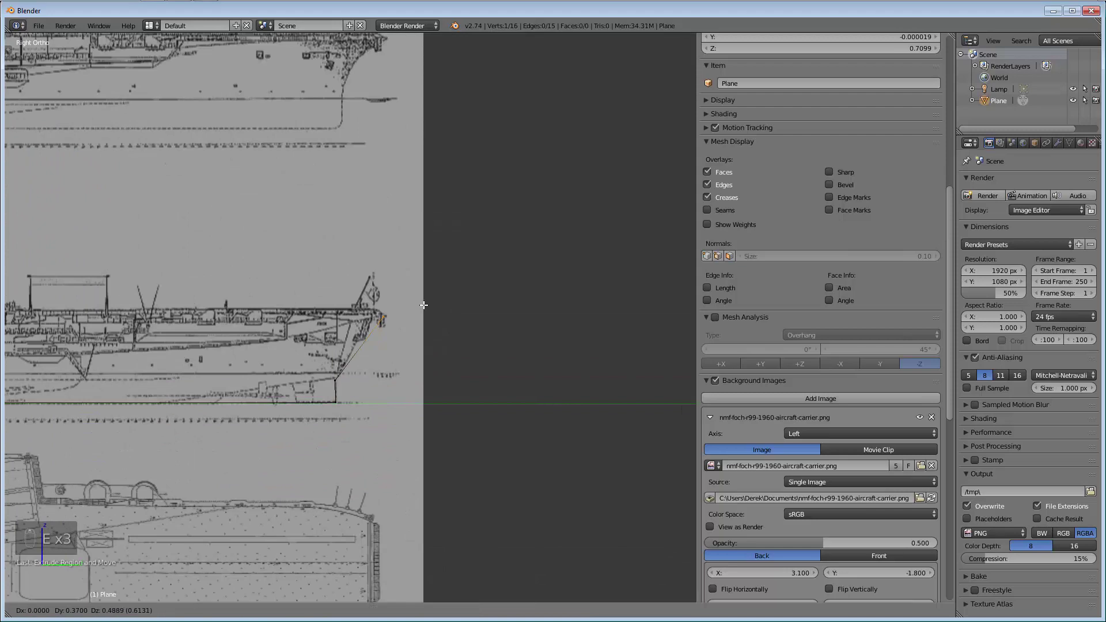
left_click(417, 286)
Extrude the deck edge back to the bow, align its end vertex with the deck line, and join it to the starting vertex
middle_click_drag(417, 286, 593, 296, "shift")
scroll(575, 288, "down", 4)
key("e")
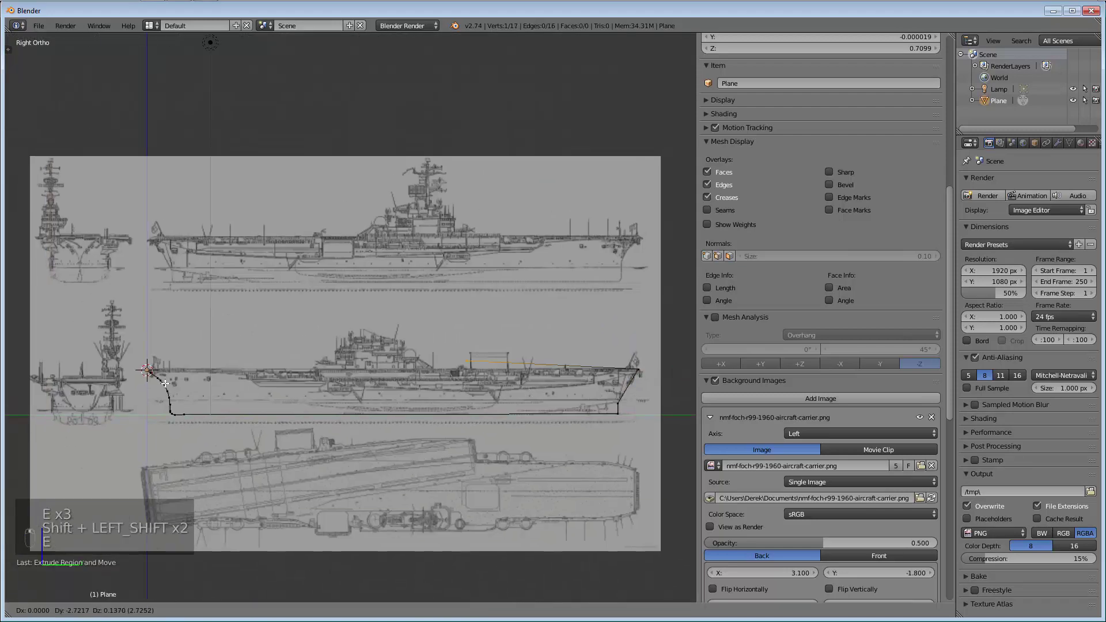
left_click(669, 390)
scroll(187, 368, "up", 9)
middle_click_drag(27, 416, 524, 445, "shift")
scroll(523, 445, "up", 4)
key("g")
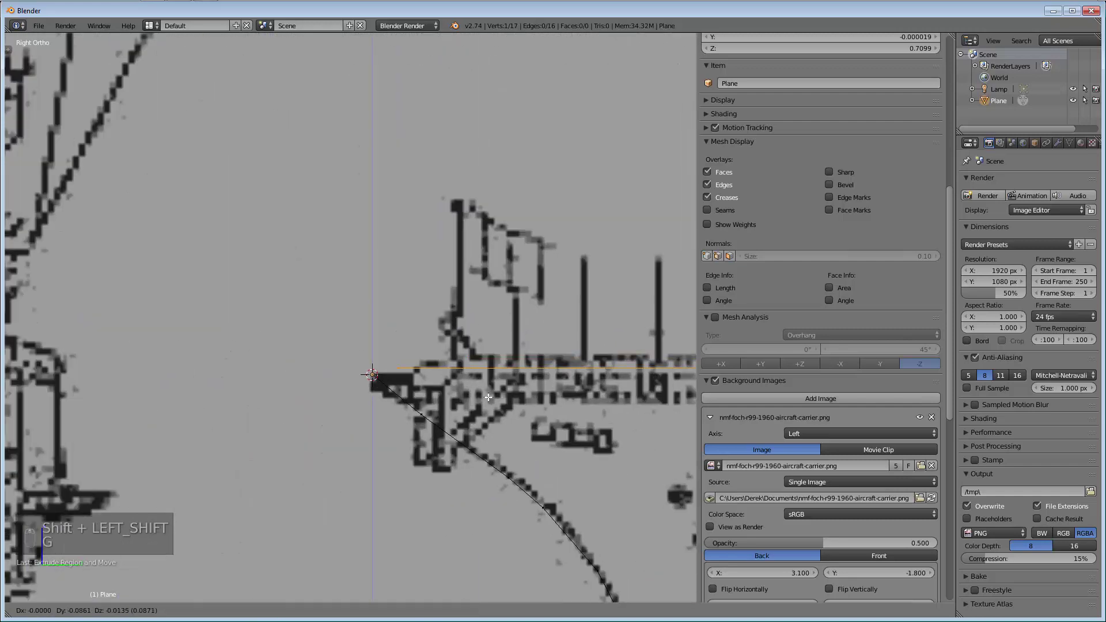
left_click(486, 389)
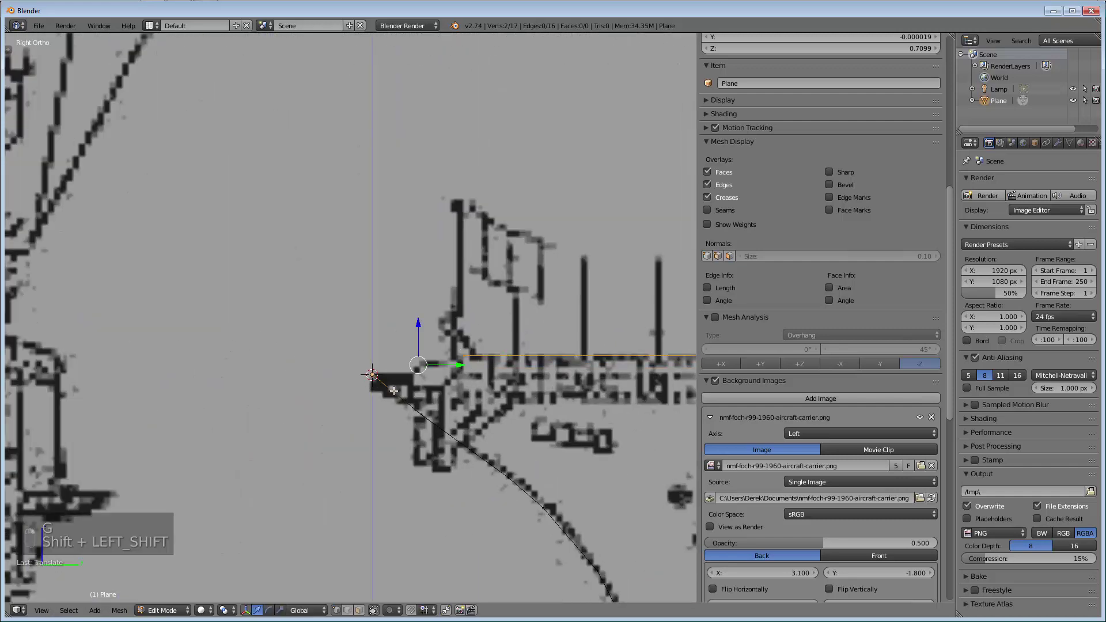
key("f")
Select the whole closed hull outline and fill it with a face
scroll(372, 374, "down", 5)
middle_click_drag(372, 375, 428, 290, "shift")
key("a")
key("a")
key("a")
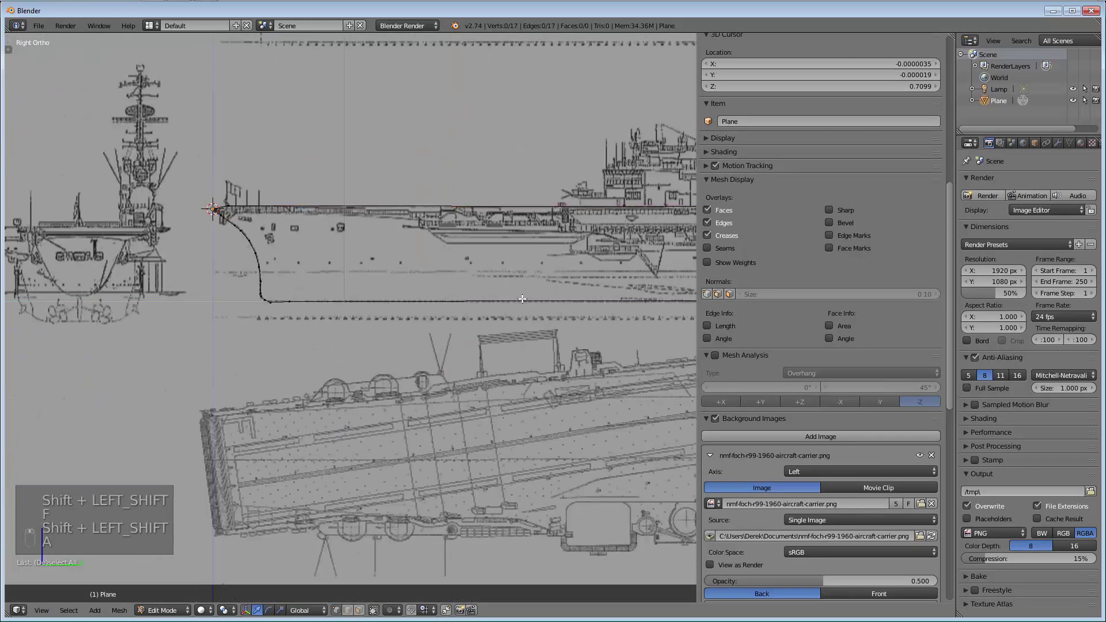
key("f")
scroll(521, 298, "down", 7)
middle_click_drag(521, 298, 347, 296, "shift")
scroll(469, 319, "up", 4)
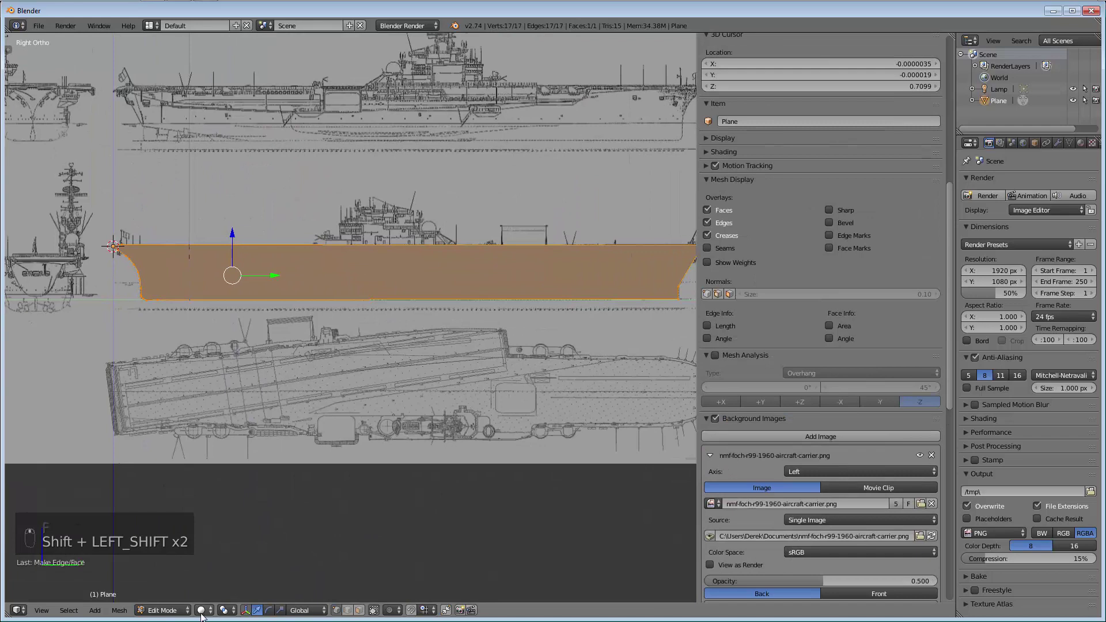
Switch the viewport shading to Wireframe and deselect the hull profile
left_click(201, 612)
left_click(225, 583)
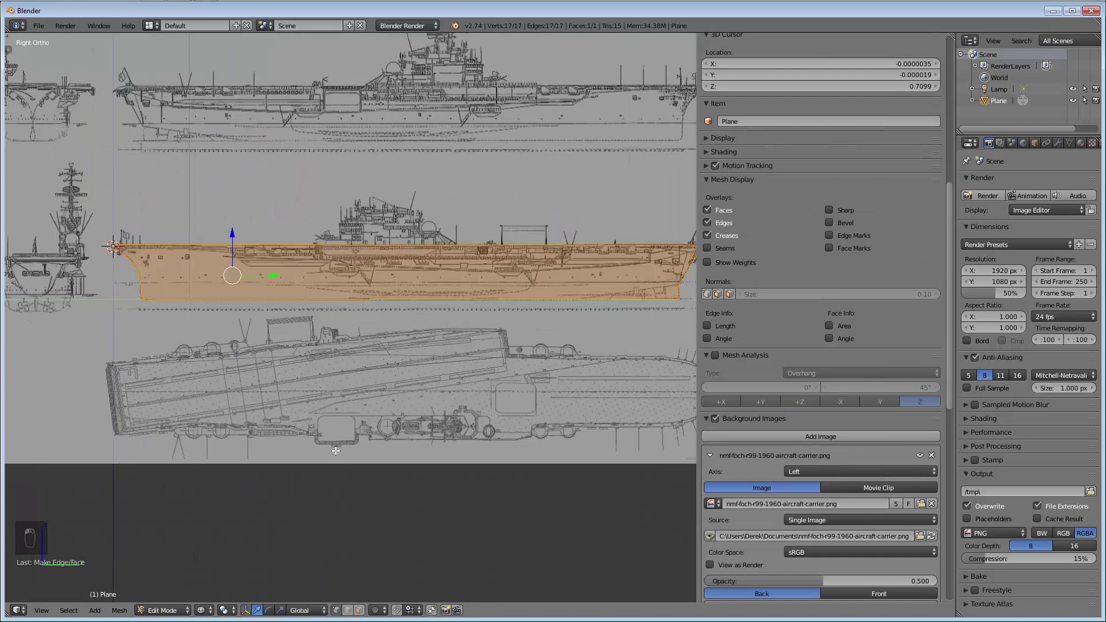
key("a")
Examine the hull profile against the blueprint in the left and front orthographic views
scroll(818, 345, "down", 4)
middle_click_drag(398, 388, 387, 413, "shift")
key("ctrl+KP_3")
scroll(423, 413, "down", 5)
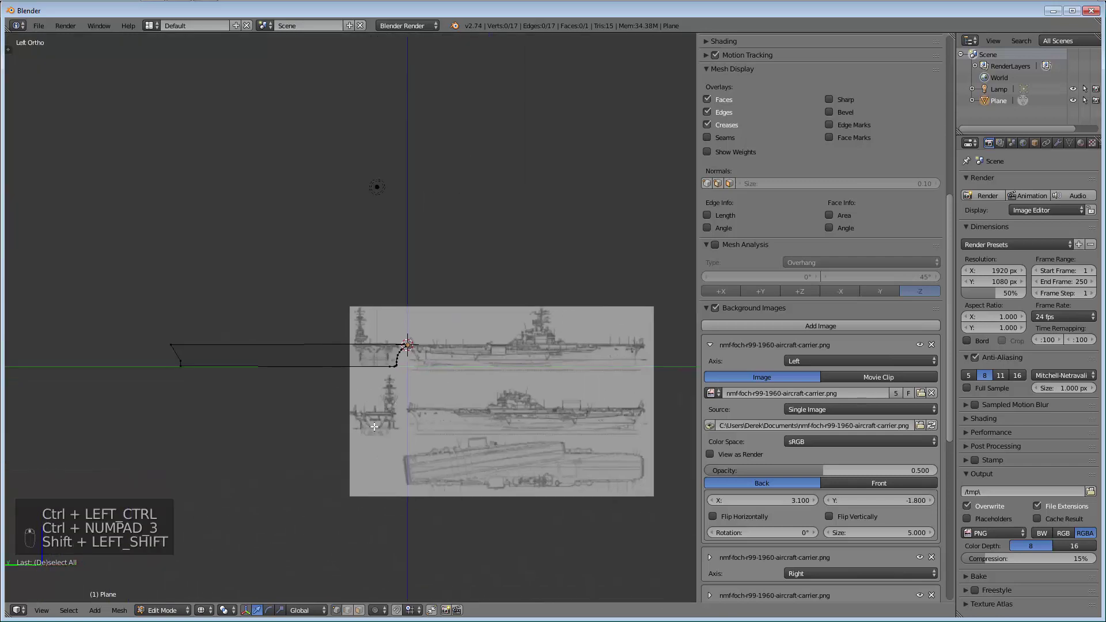
scroll(390, 426, "up", 2)
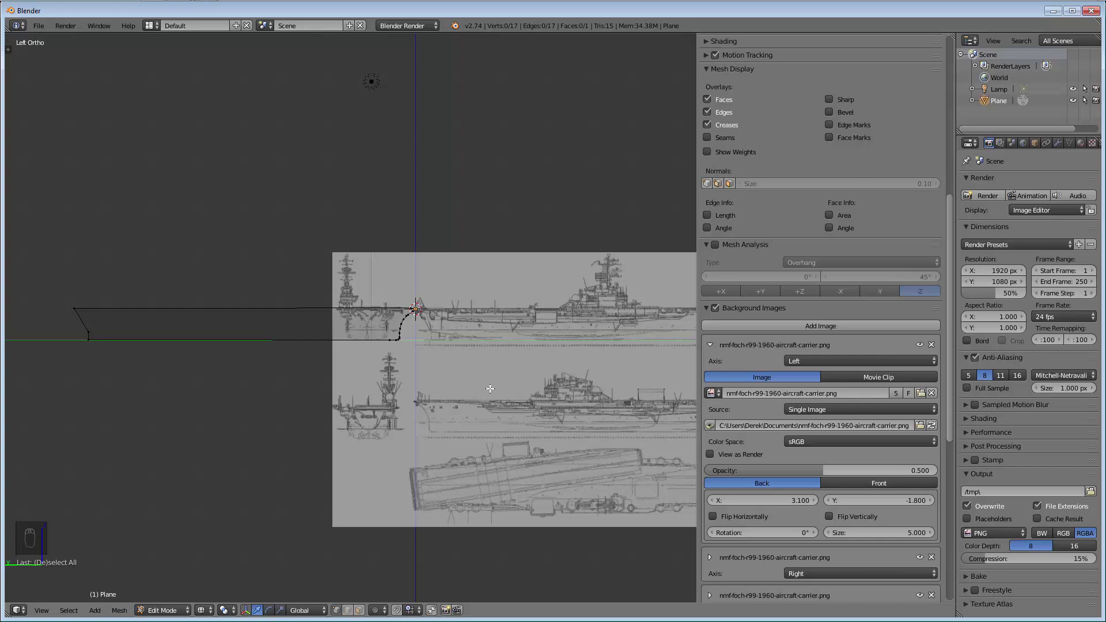
key("KP_1")
scroll(435, 367, "up", 7)
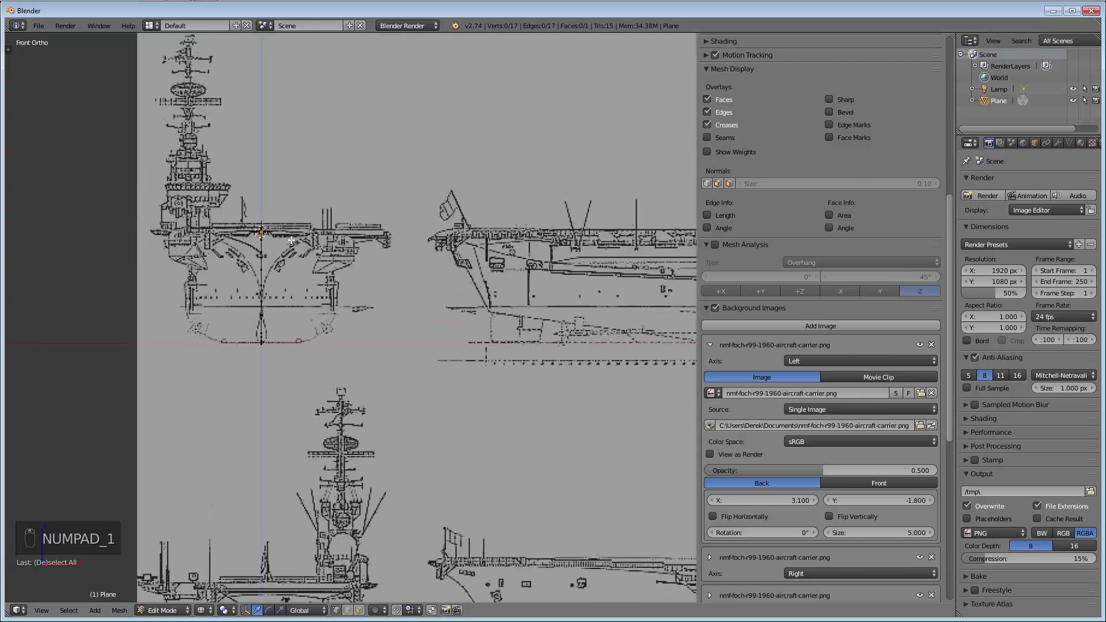
Select the whole hull profile and move it along the X axis to the hull's side edge in the front elevation
key("a")
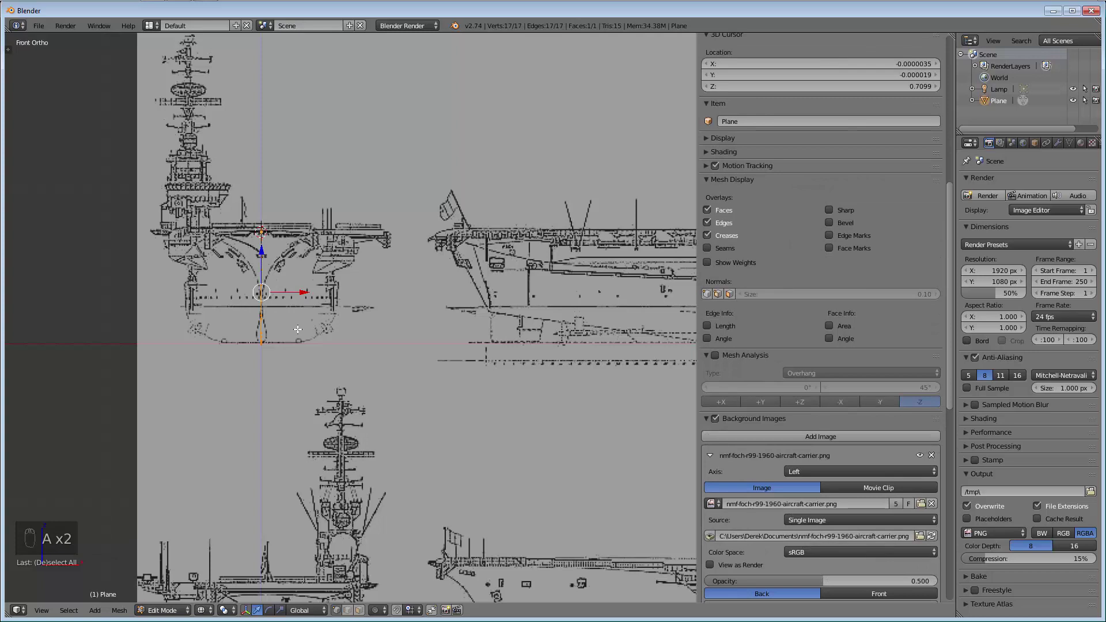
key("KP_7")
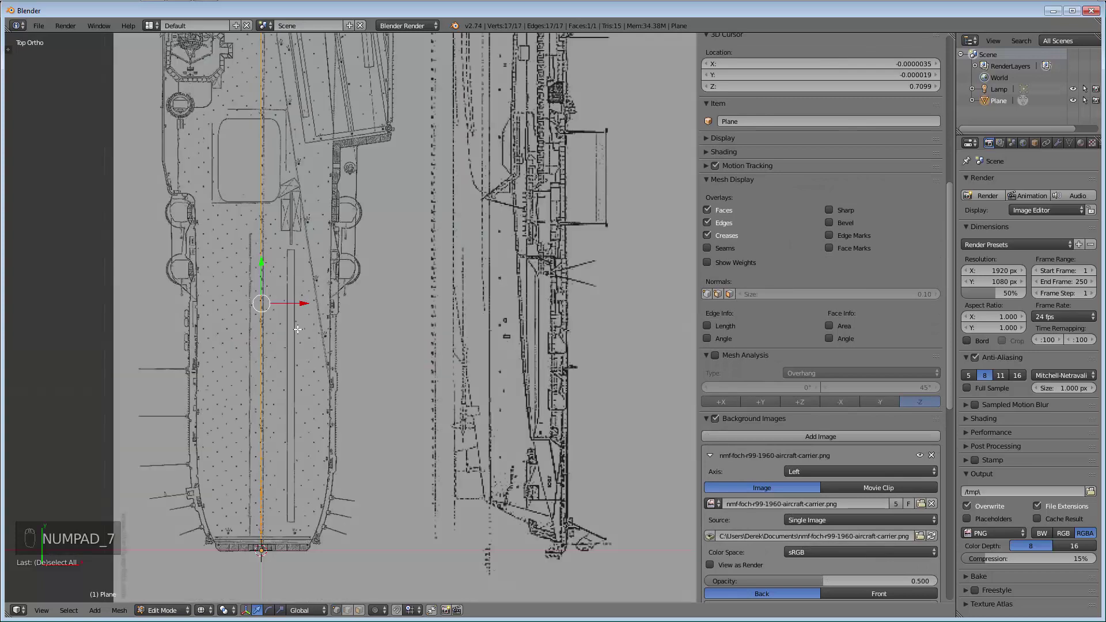
scroll(297, 328, "down", 5)
scroll(297, 329, "up", 3)
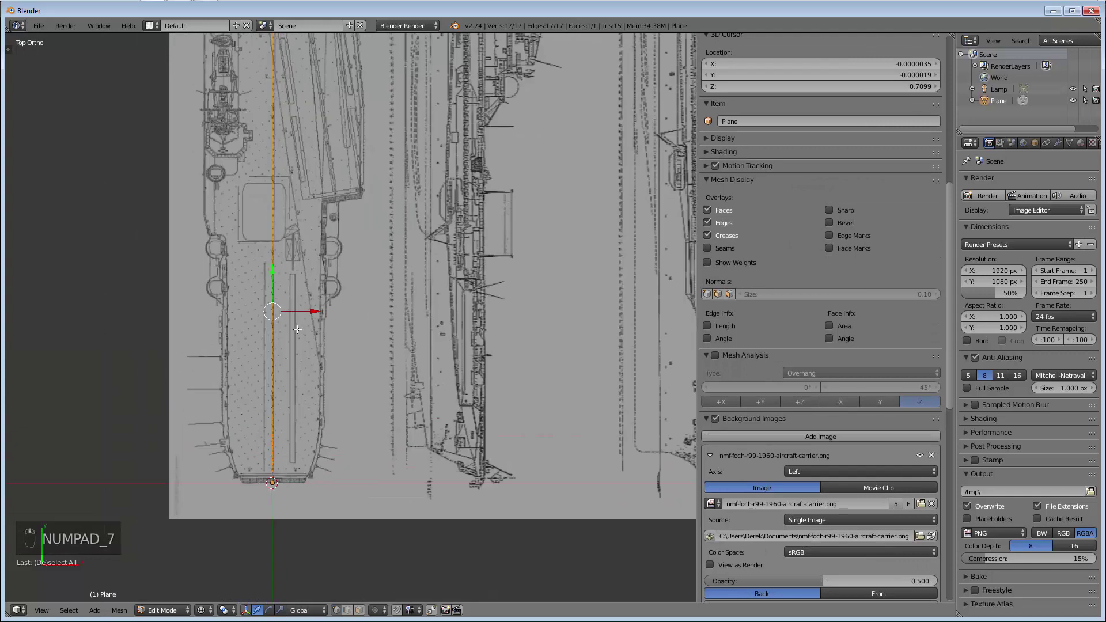
key("KP_1")
scroll(244, 328, "up", 6)
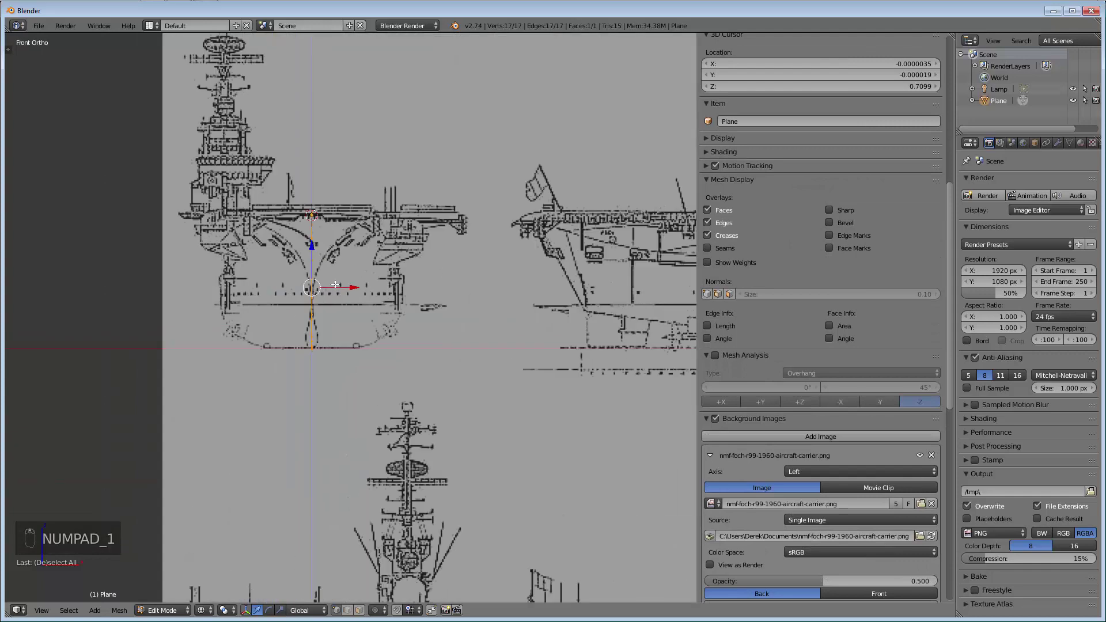
key("g")
key("x")
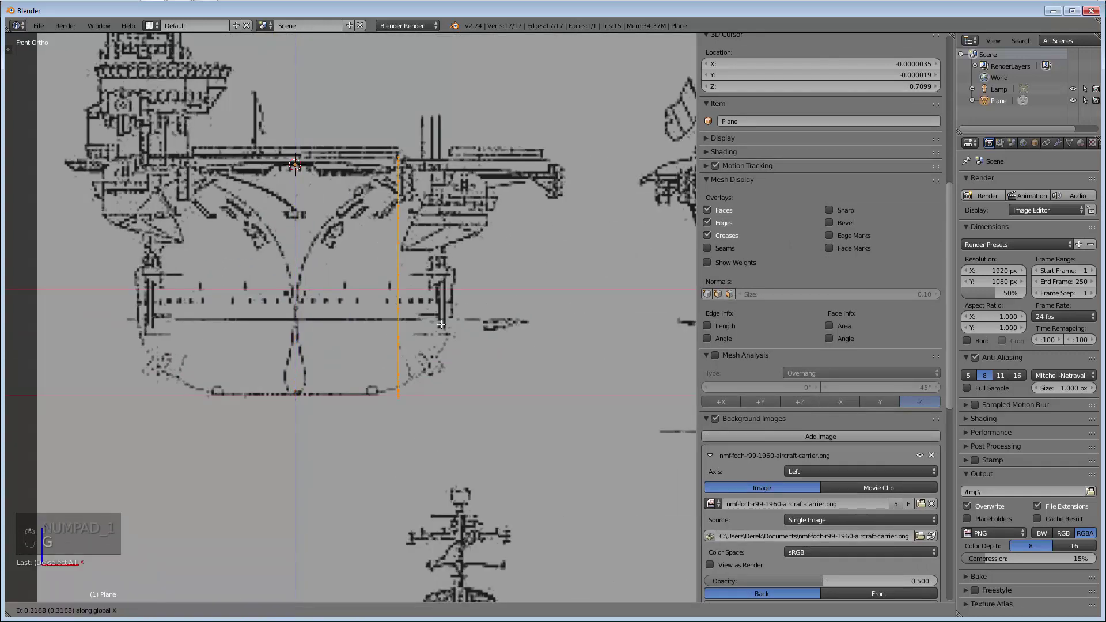
left_click(475, 320)
Extrude the profile across to the opposite side of the hull, check it in the top view, and deselect it
key("e")
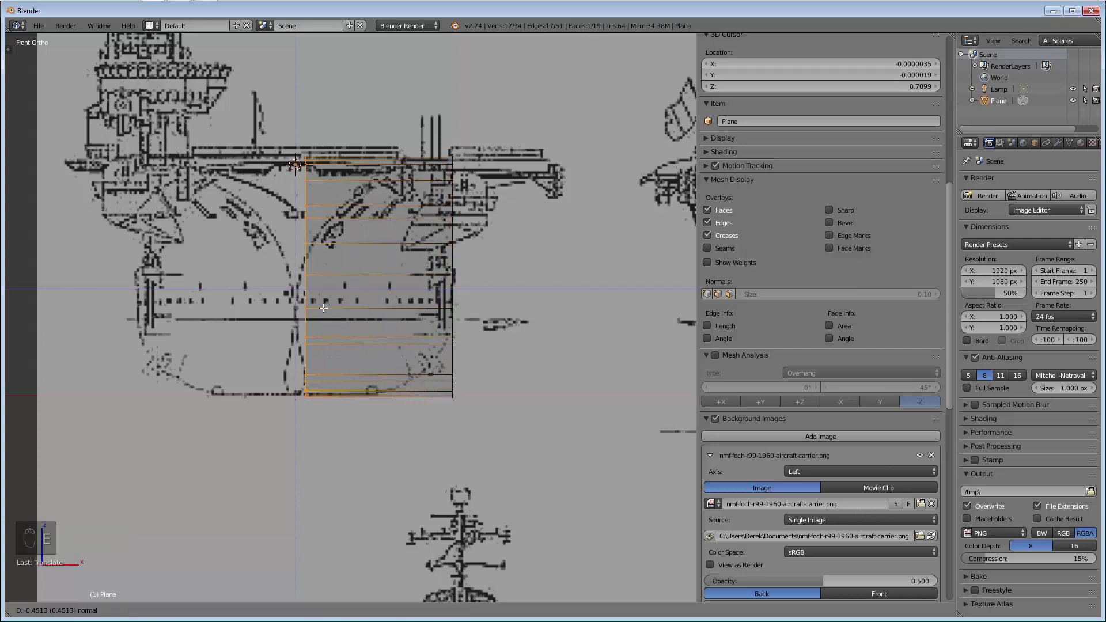
left_click(122, 303)
key("KP_7")
scroll(340, 409, "down", 3)
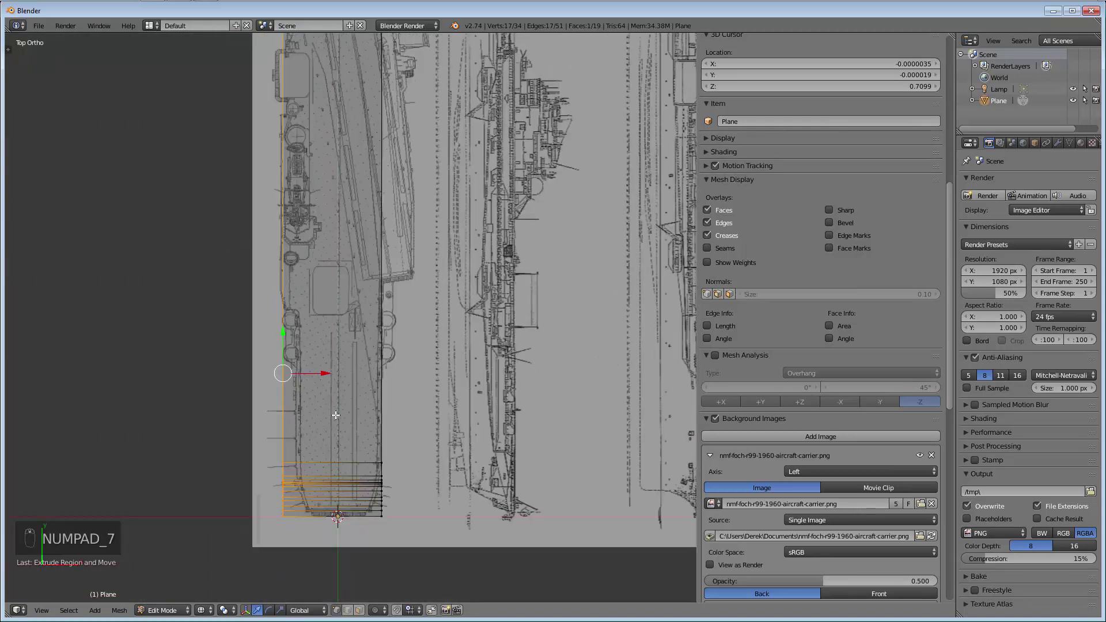
scroll(338, 413, "down", 2)
middle_click_drag(338, 413, 364, 429, "shift")
key("a")
In the top view, knife-cut along the deck outline from the bow corner on the negative-X side to the first round side platform
middle_click_drag(362, 504, 356, 467, "shift")
key("k")
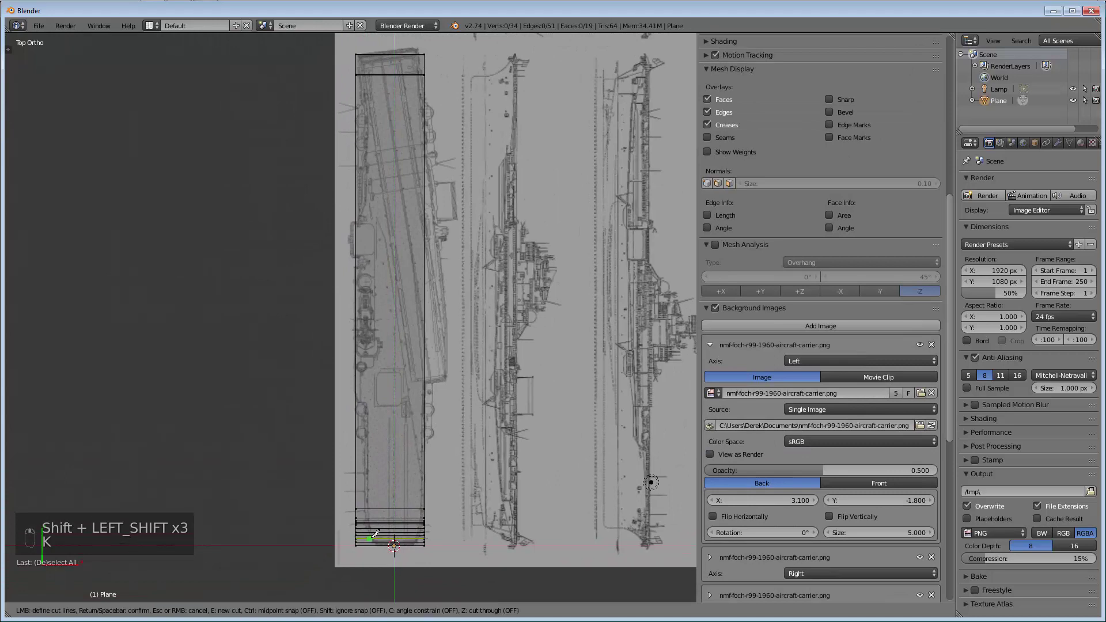
scroll(375, 537, "up", 6)
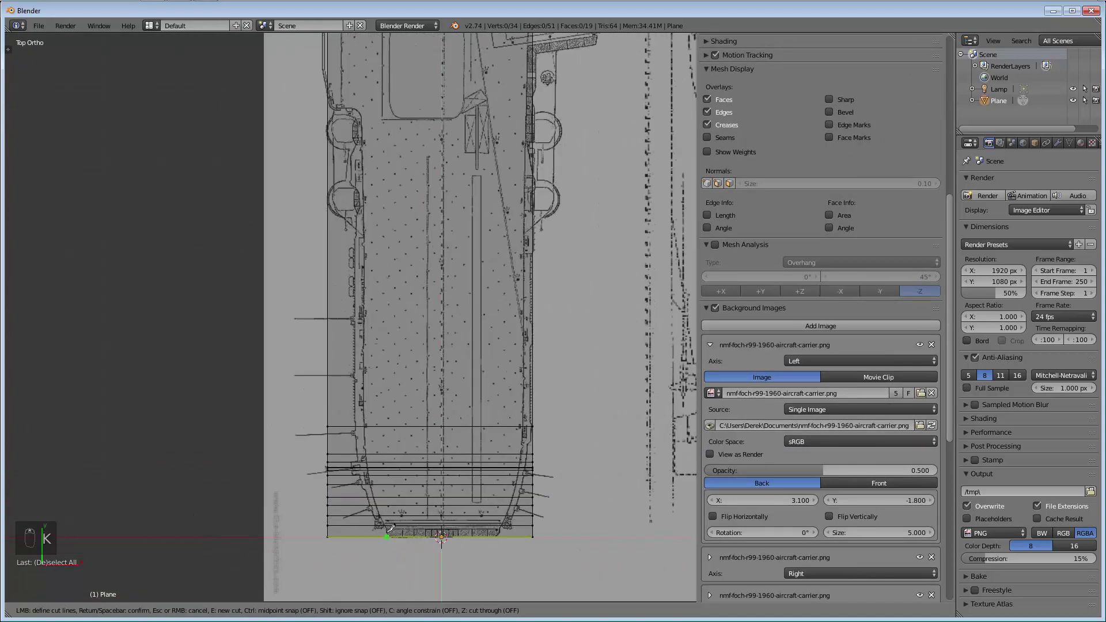
left_click(386, 536)
left_click(369, 515)
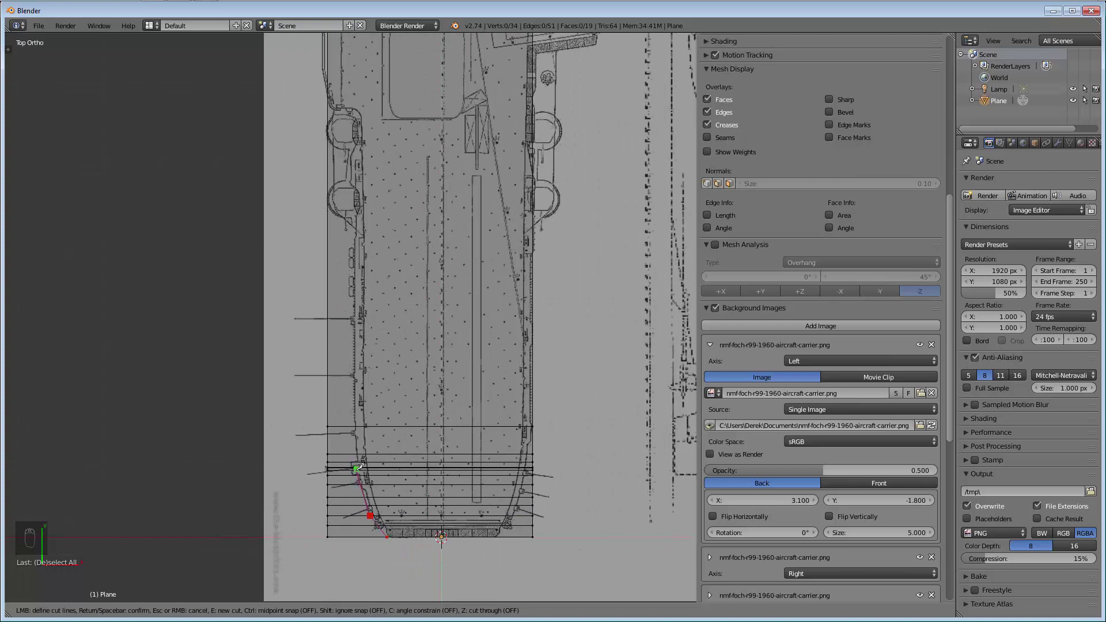
left_click(352, 453)
left_click(351, 303)
left_click(350, 227)
left_click(333, 204)
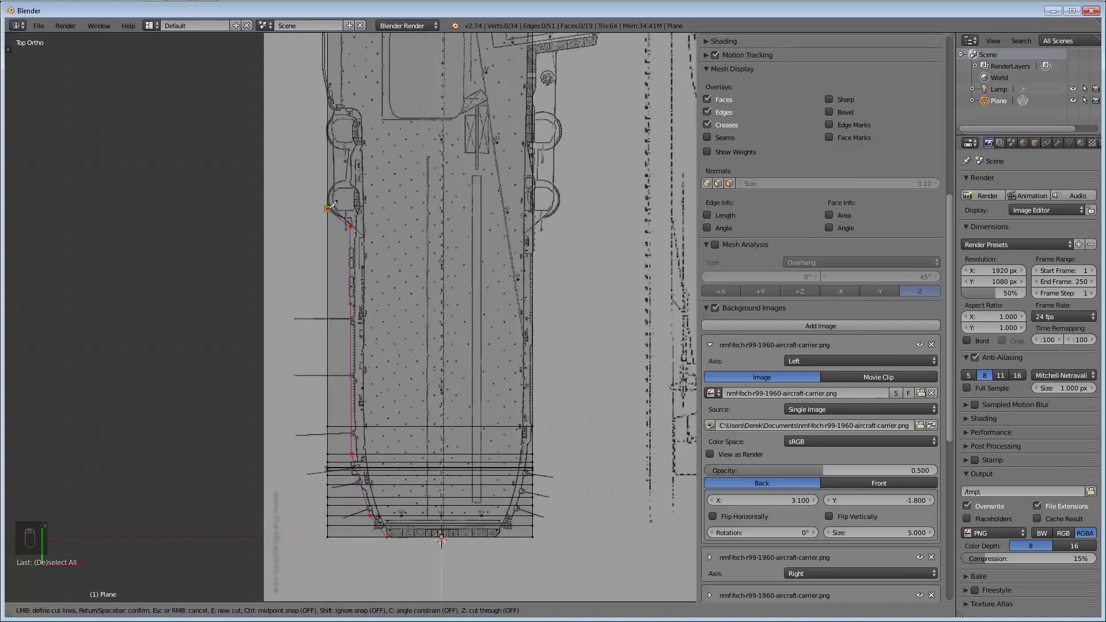
Complete the knife cut around the plane's corner beside the bow outline in top view, with cut-through enabled
left_click(328, 536)
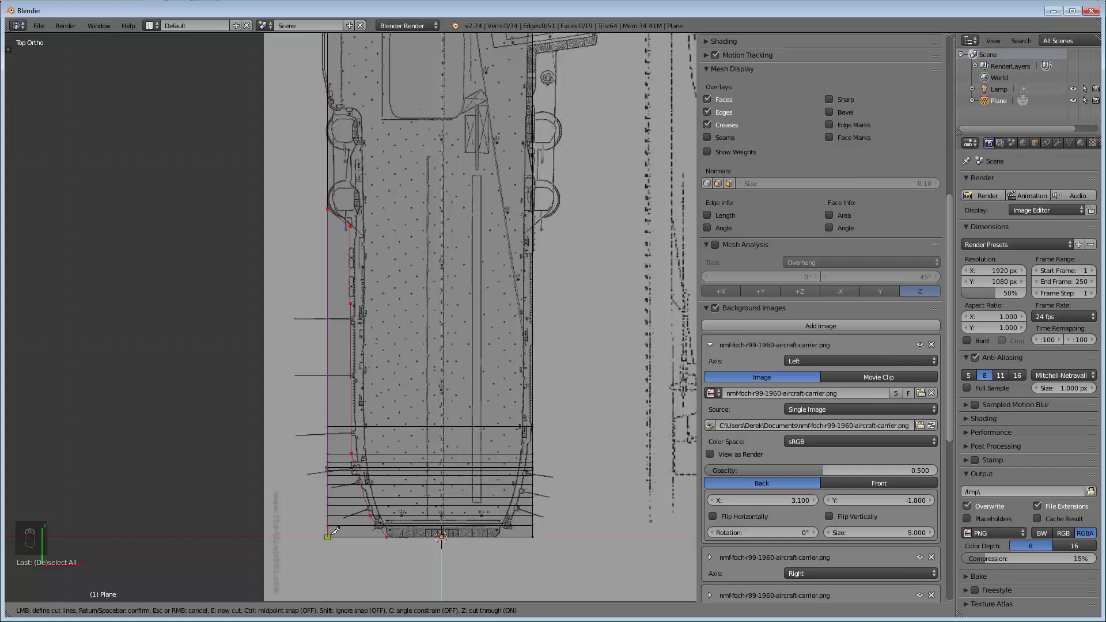
left_click(387, 532)
key("Return")
Try deleting the cut-off vertices beside the bow, and undo both the deletion and the knife cut
mouse_move(368, 461)
middle_mouse_down()
mouse_move(385, 447)
mouse_move(395, 388)
mouse_move(412, 383)
mouse_move(395, 344)
mouse_move(358, 333)
mouse_move(348, 413)
mouse_move(395, 408)
mouse_move(410, 390)
mouse_move(346, 474)
mouse_move(391, 451)
mouse_move(383, 463)
middle_mouse_up()
key("Delete")
key("Delete")
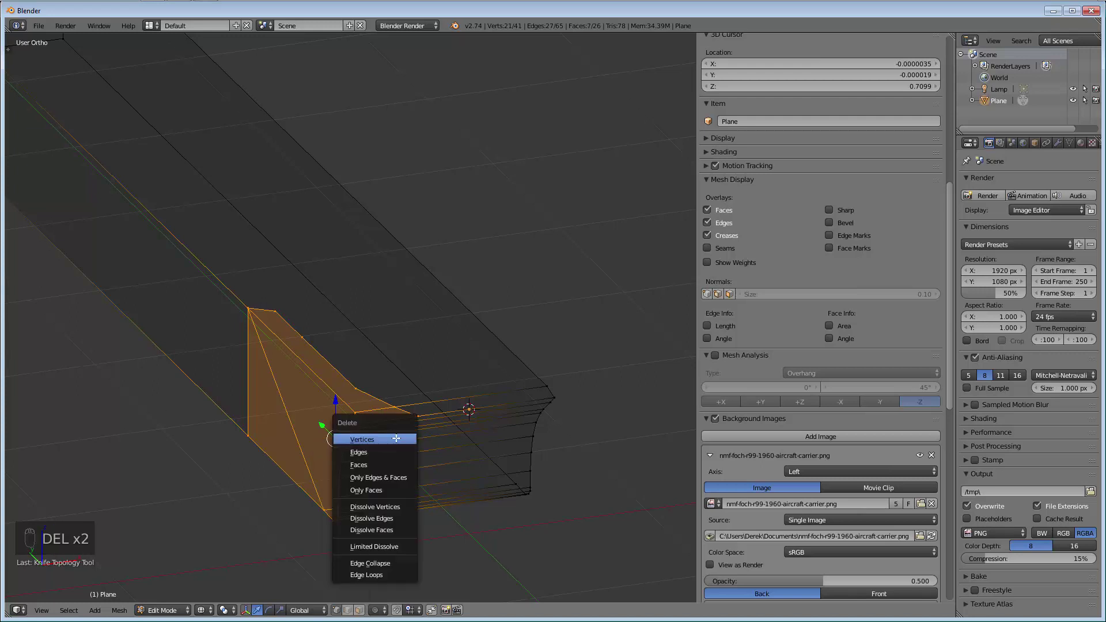
left_click(397, 438)
key("ctrl+z")
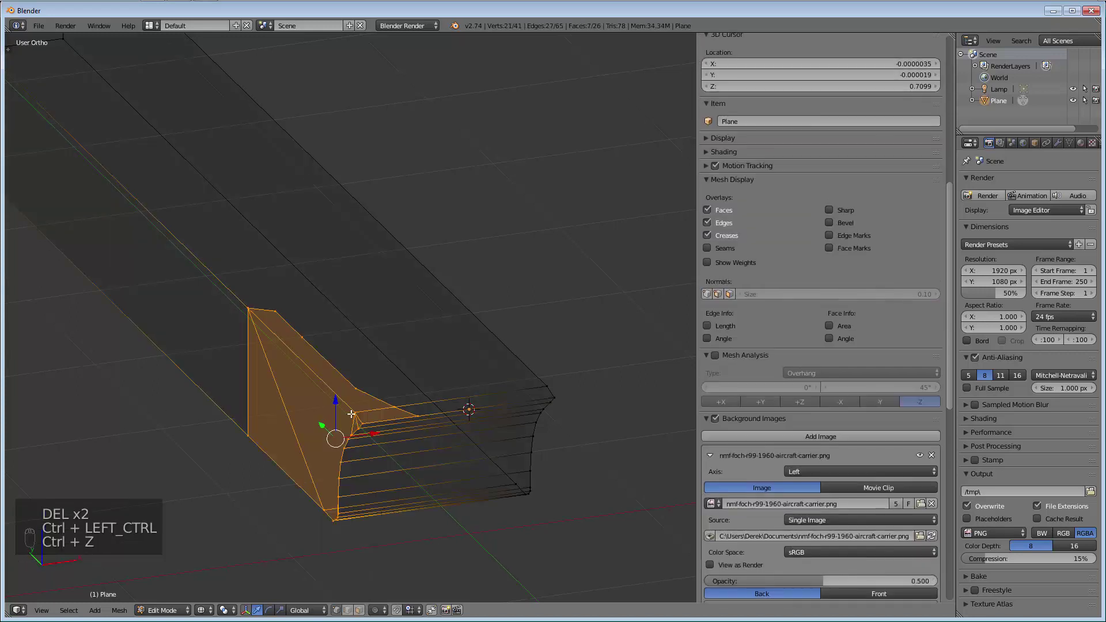
scroll(366, 429, "down", 5)
key("ctrl+z")
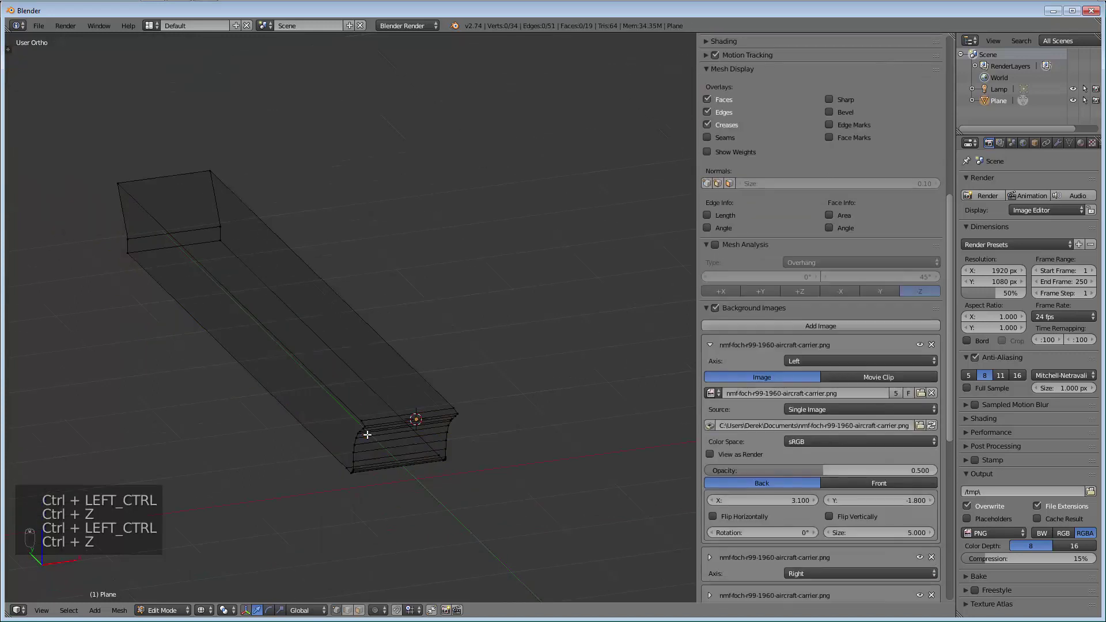
Compare the hull mesh with the carrier blueprint in the right, back, top and left orthographic views
key("KP_1")
key("KP_3")
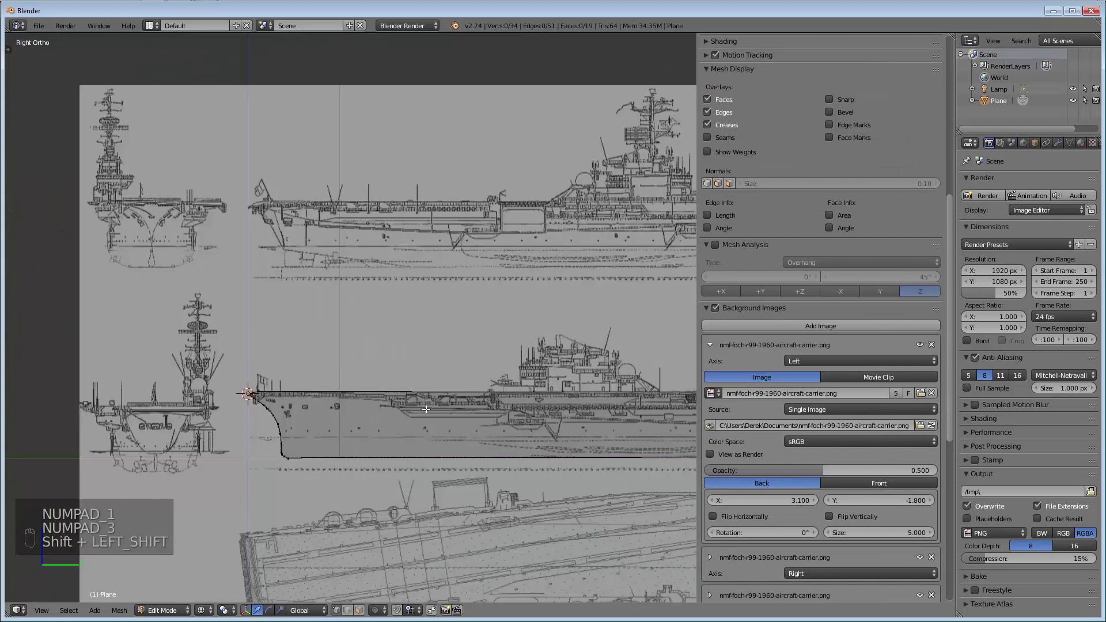
key("ctrl+KP_1")
scroll(338, 419, "up", 2)
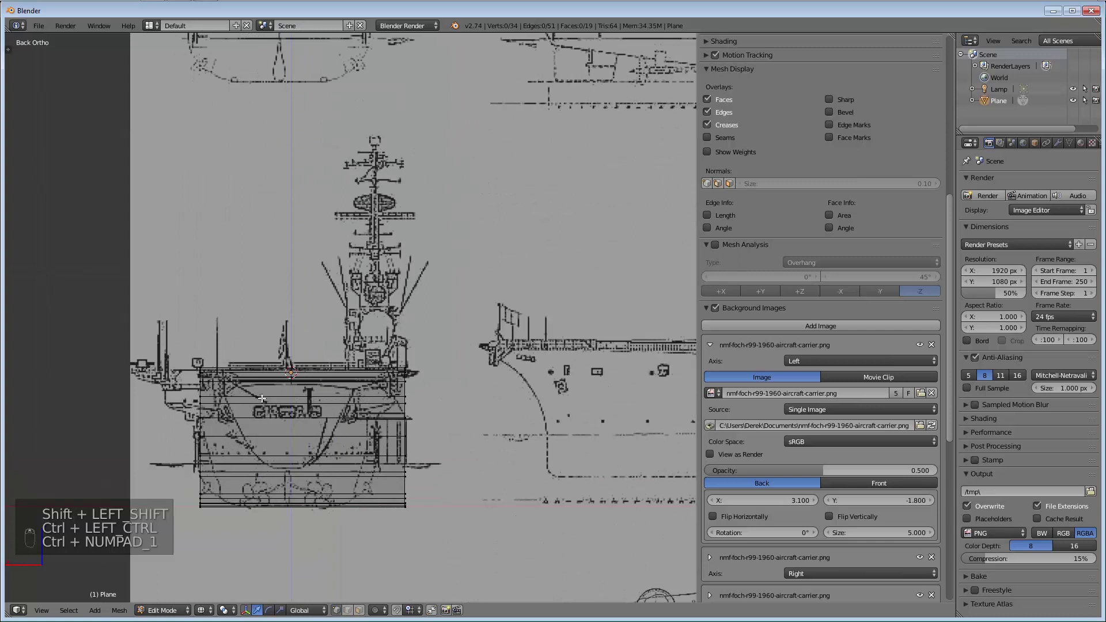
scroll(338, 419, "down", 5)
key("KP_7")
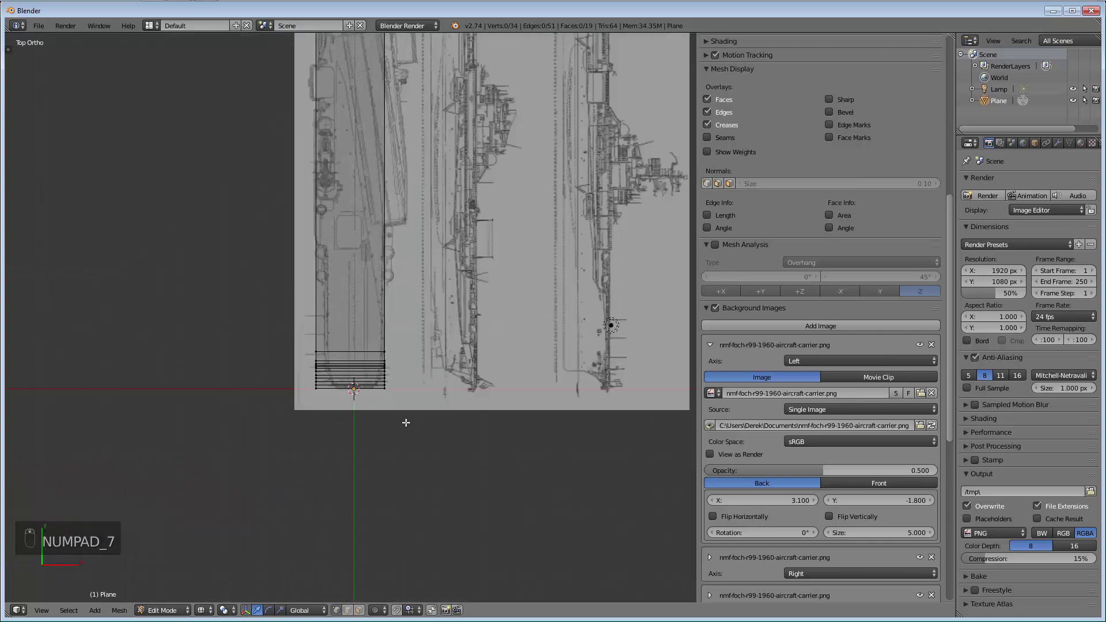
scroll(404, 419, "up", 3, "shift")
scroll(438, 403, "down", 3)
scroll(438, 403, "up", 3)
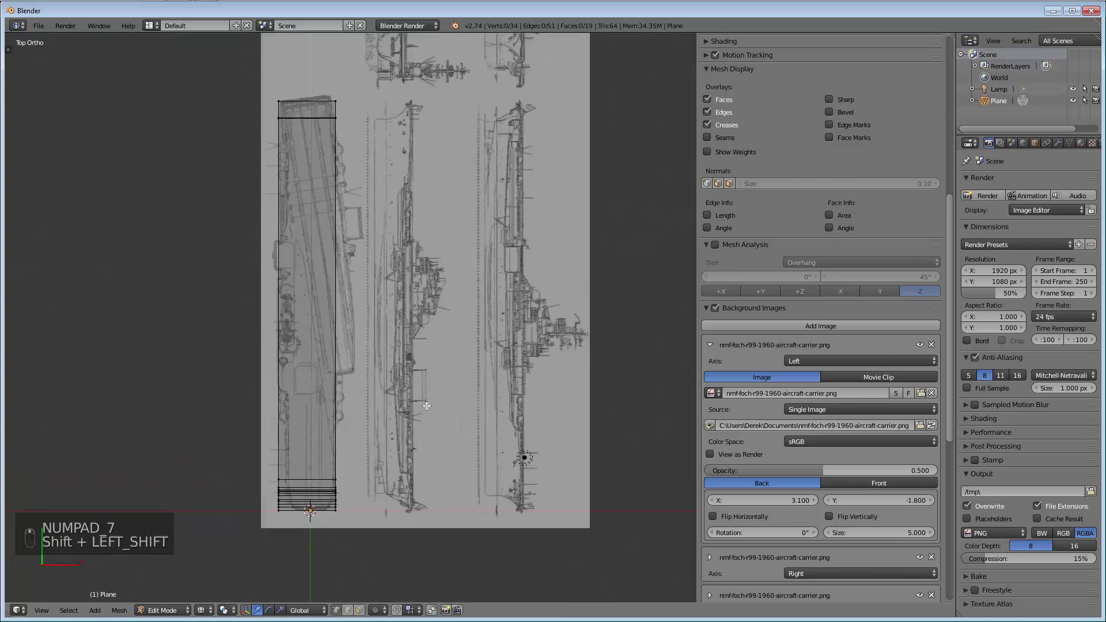
key("KP_3")
key("ctrl+KP_3")
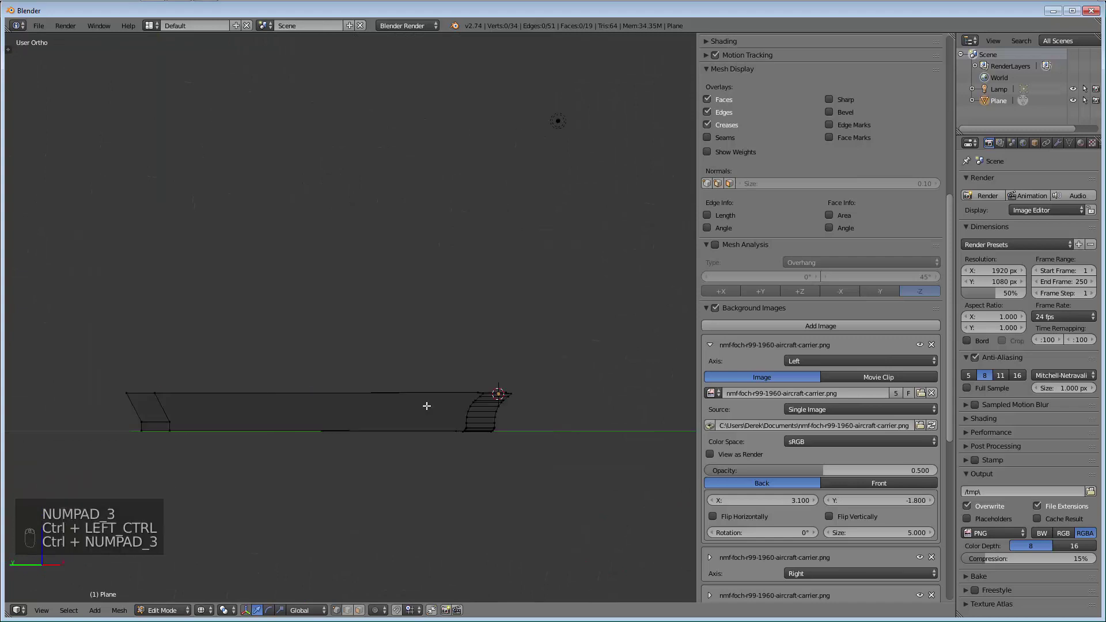
scroll(426, 406, "down", 4)
scroll(403, 374, "down", 3, "shift")
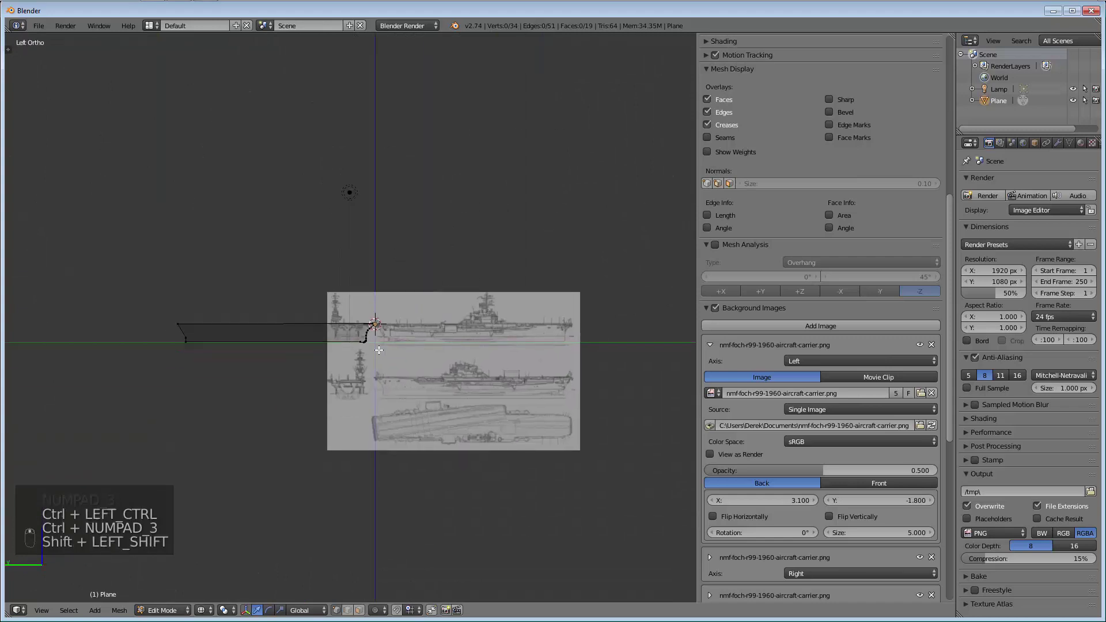
scroll(378, 350, "up", 3)
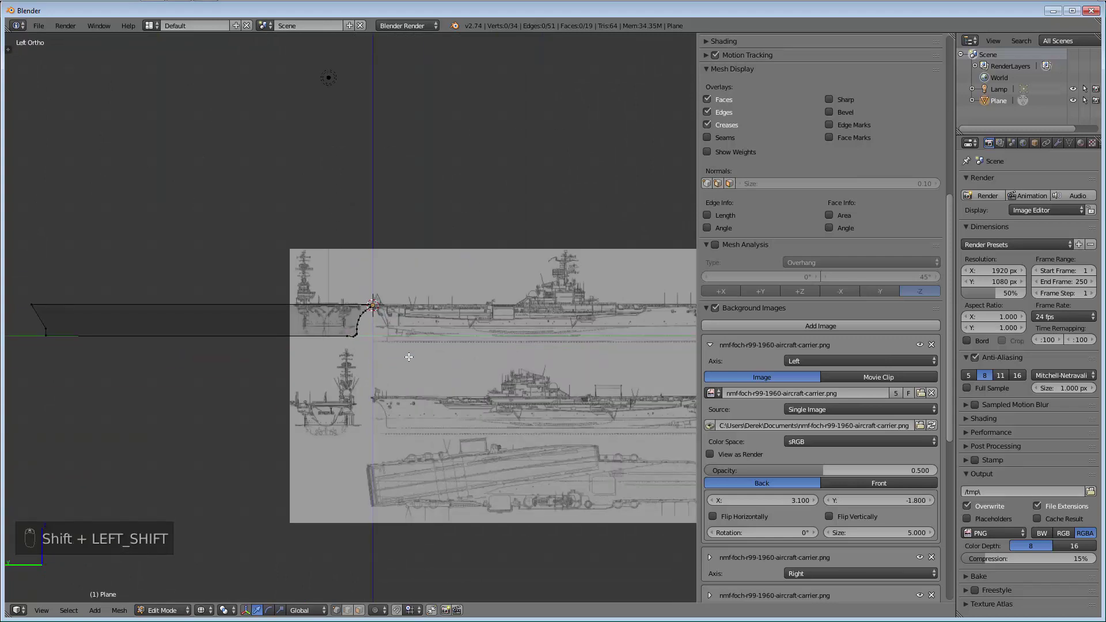
scroll(383, 339, "down", 3, "shift")
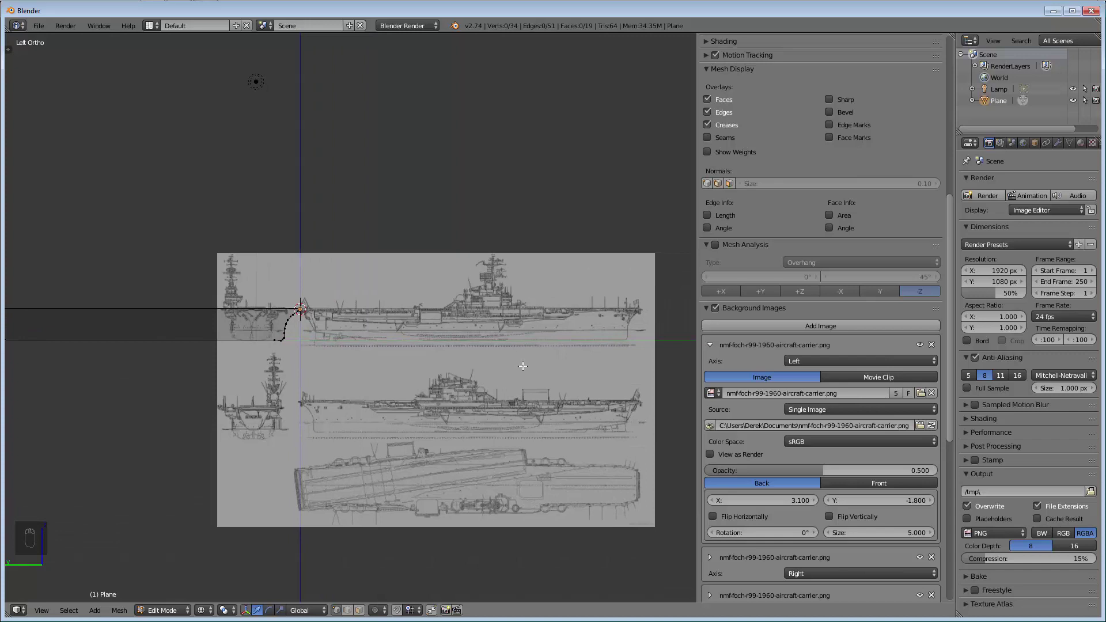
Delete all of the hull mesh's vertices and remove the Plane object from the scene
key("KP_3")
middle_click_drag(521, 365, 299, 430, "shift")
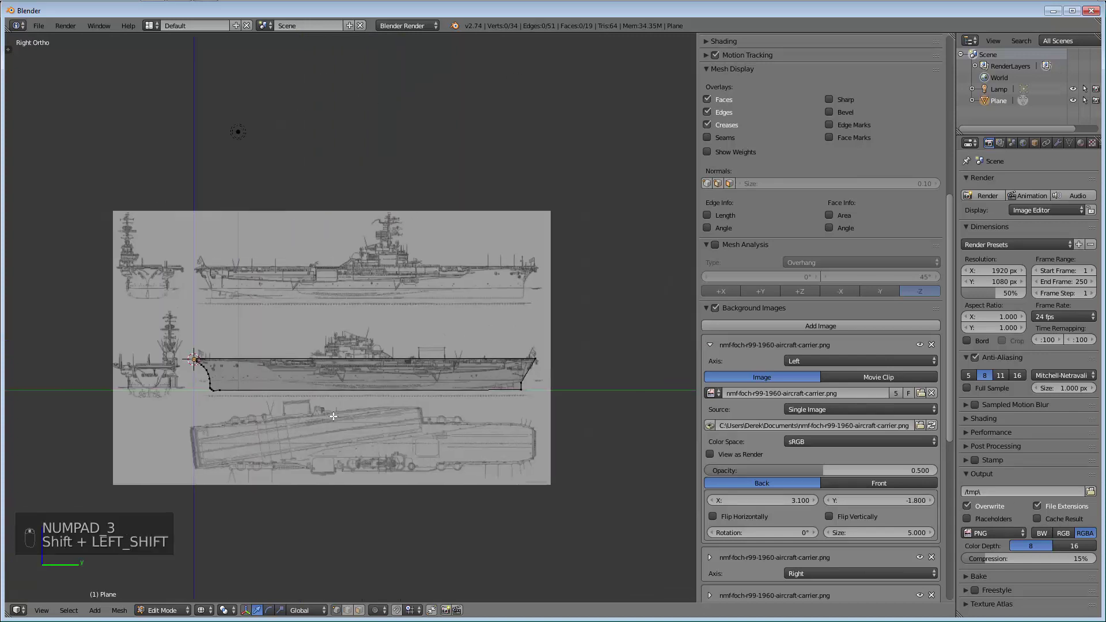
key("a")
key("x")
left_click(345, 412)
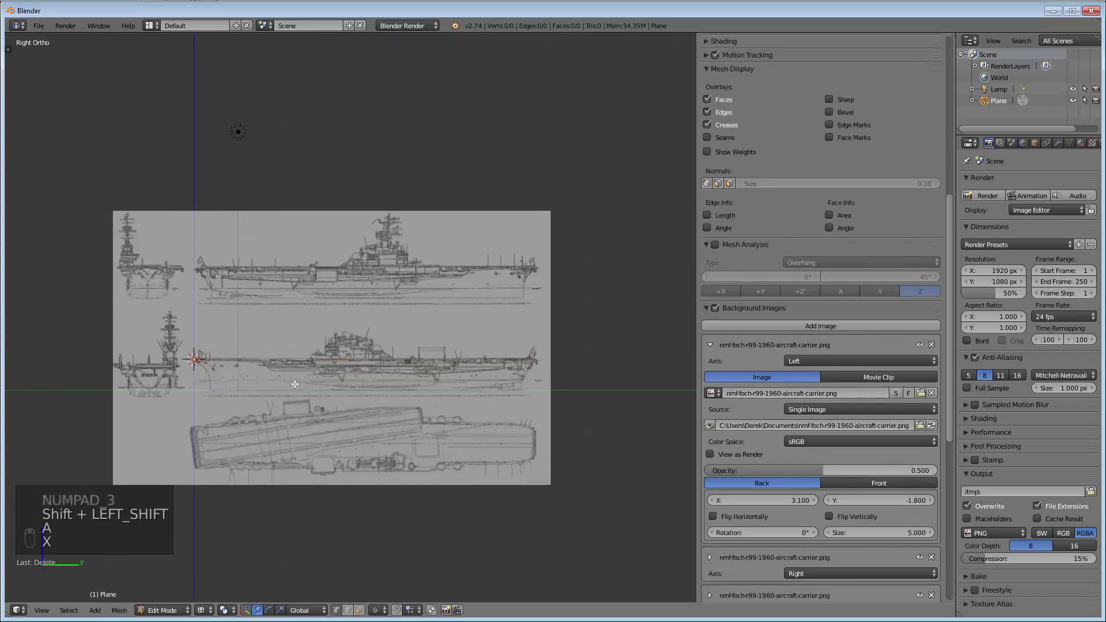
right_click(1000, 101)
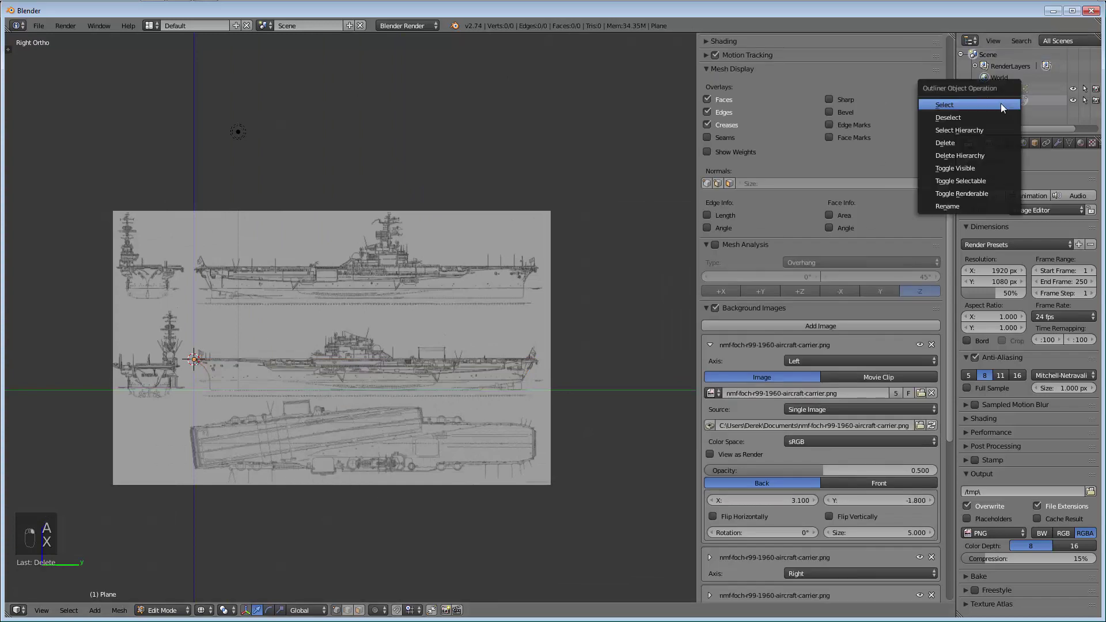
left_click(976, 142)
Place the 3D cursor on the hull's centreline in the front elevation of the blueprint
middle_click_drag(237, 309, 365, 314, "shift")
scroll(352, 316, "up", 4)
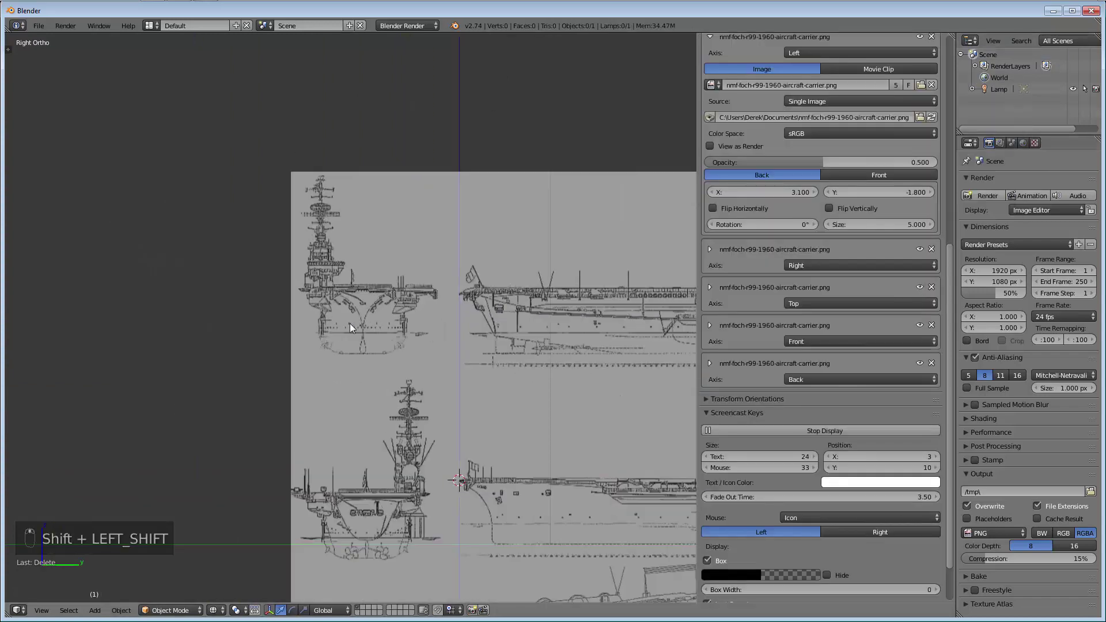
scroll(352, 315, "up", 6)
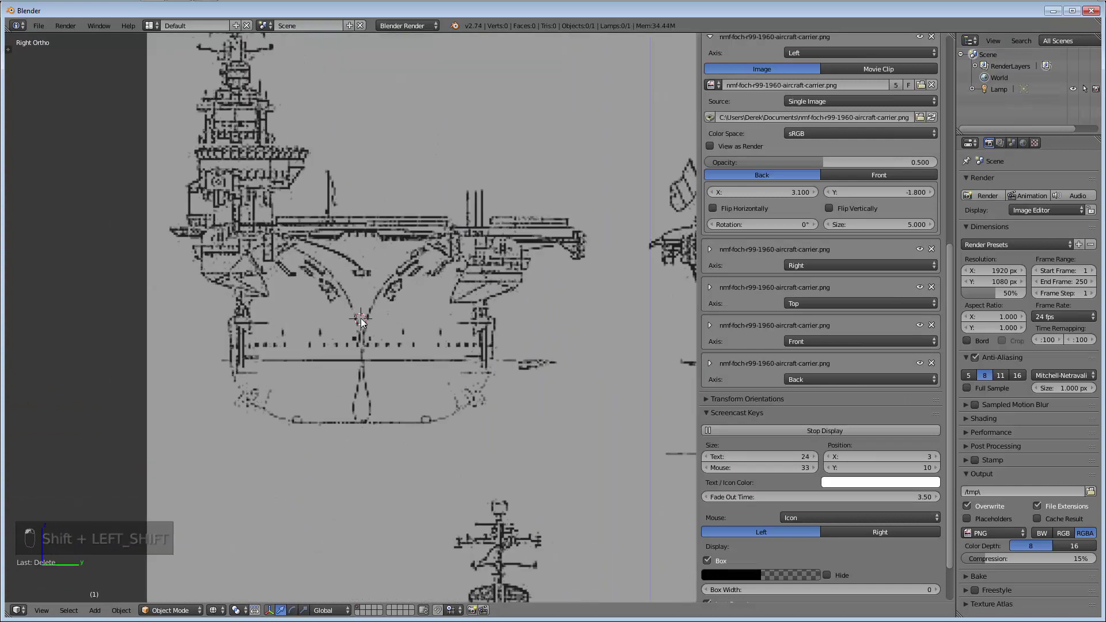
scroll(362, 321, "down", 6)
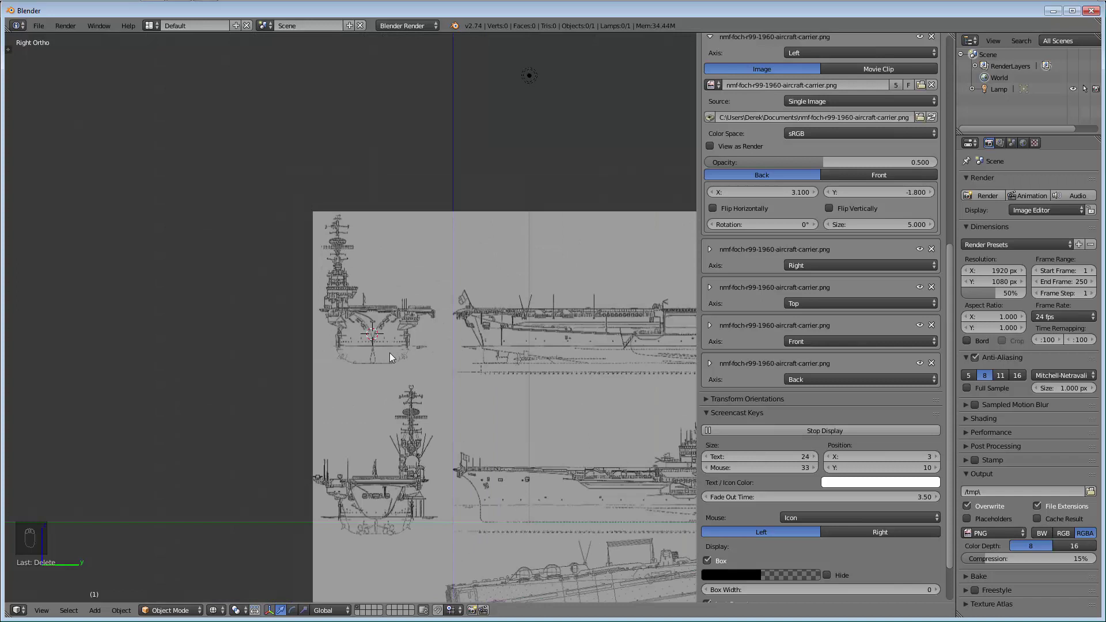
scroll(389, 353, "up", 8)
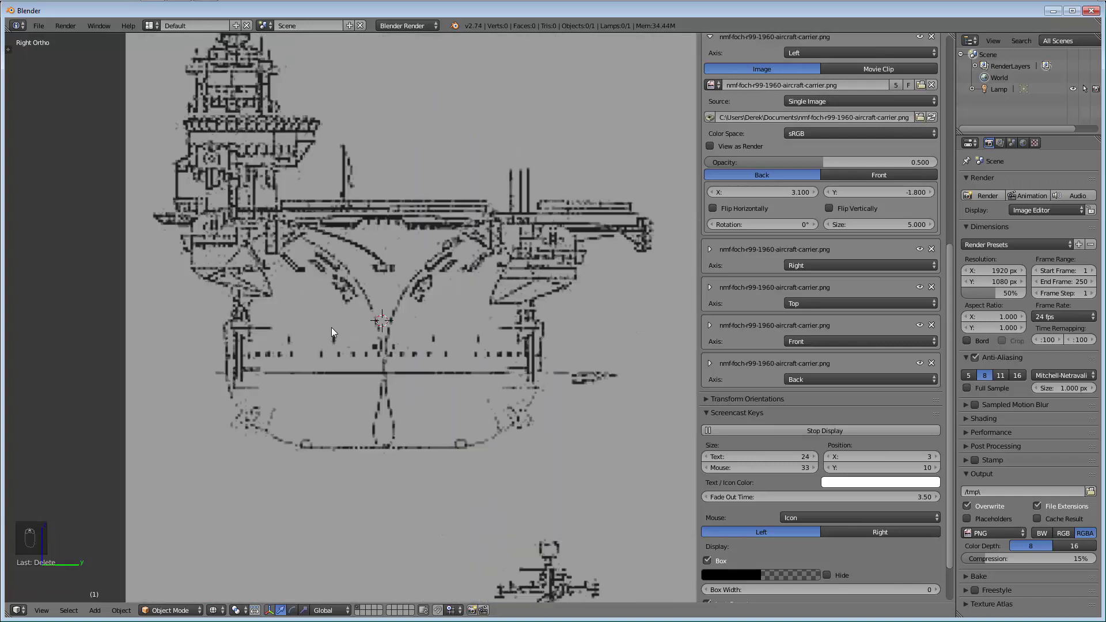
key("KP_1")
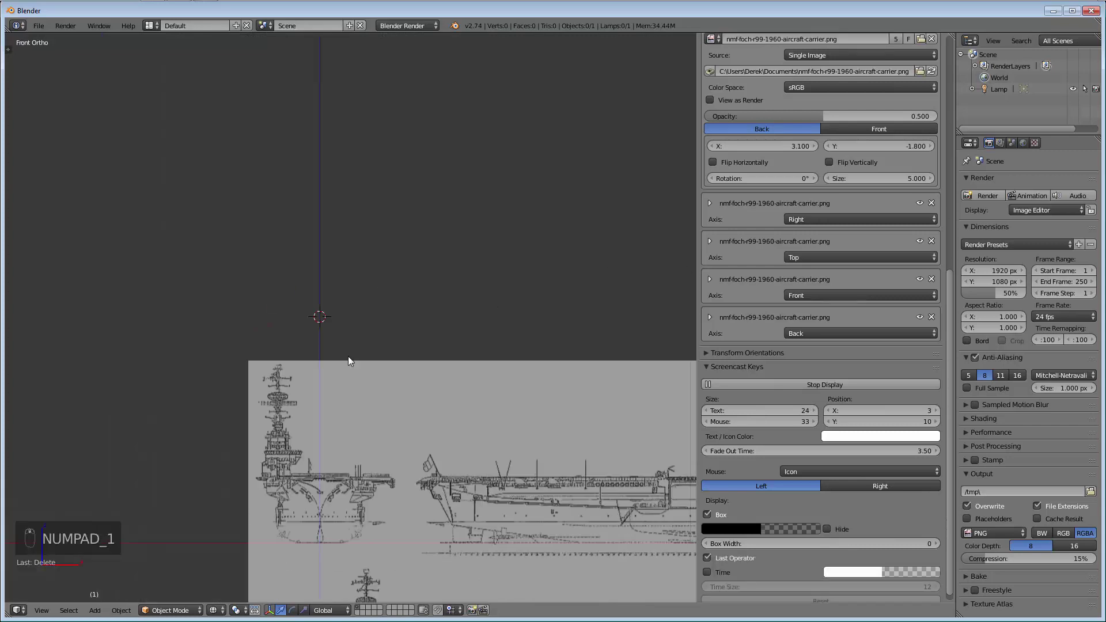
scroll(302, 451, "up", 5)
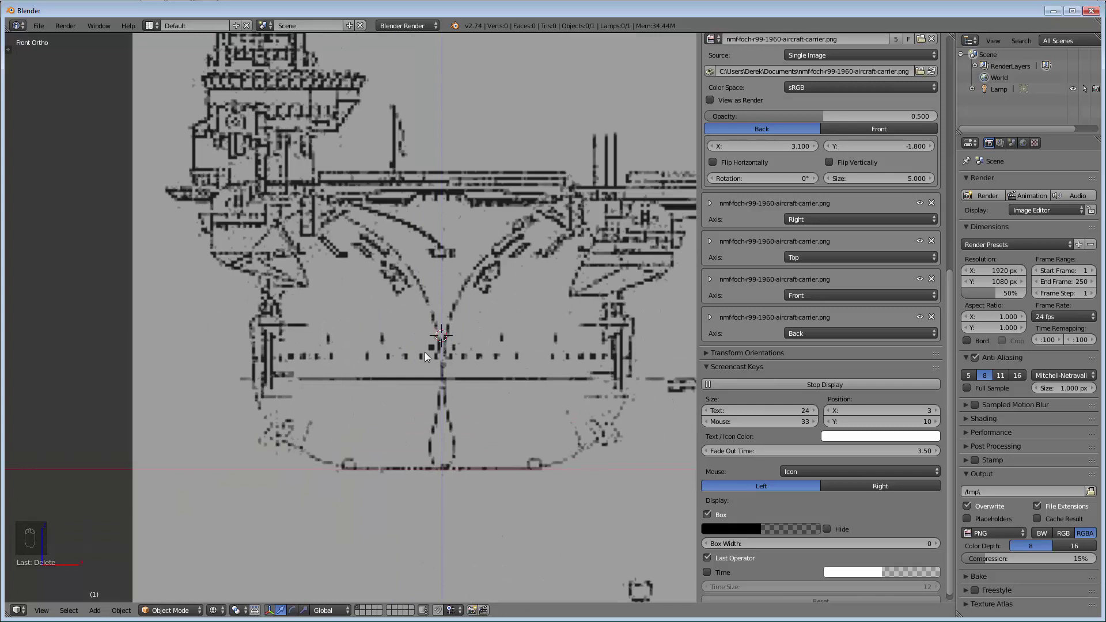
Place the 3D cursor on the curved bow line of the side elevation in right view
key("KP_3")
scroll(496, 371, "down", 7)
middle_click_drag(496, 371, 228, 397, "shift")
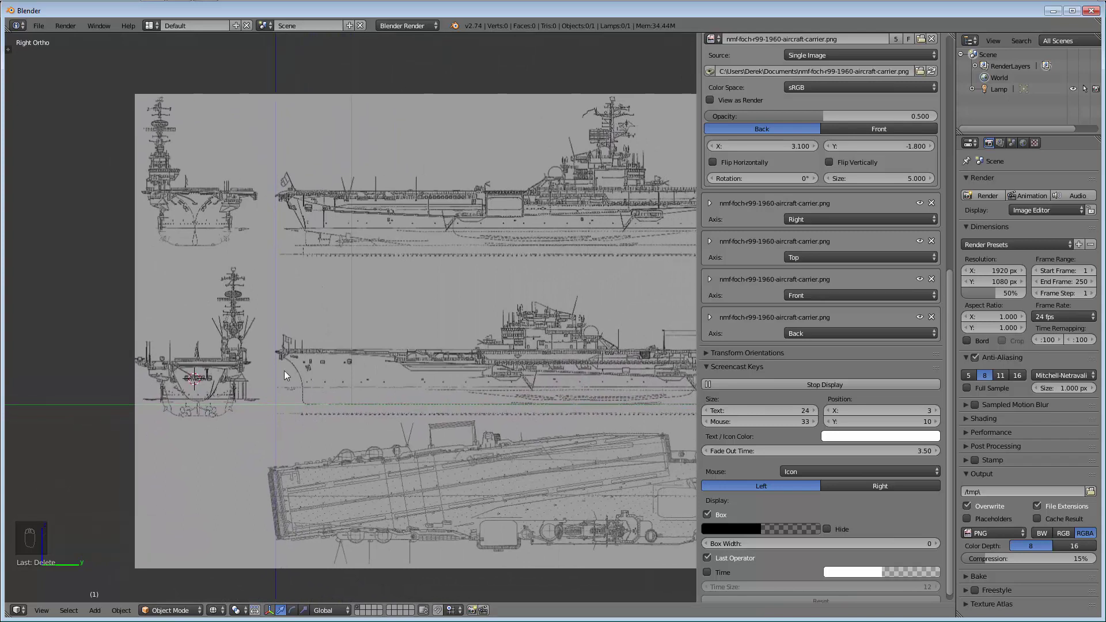
scroll(260, 372, "up", 6)
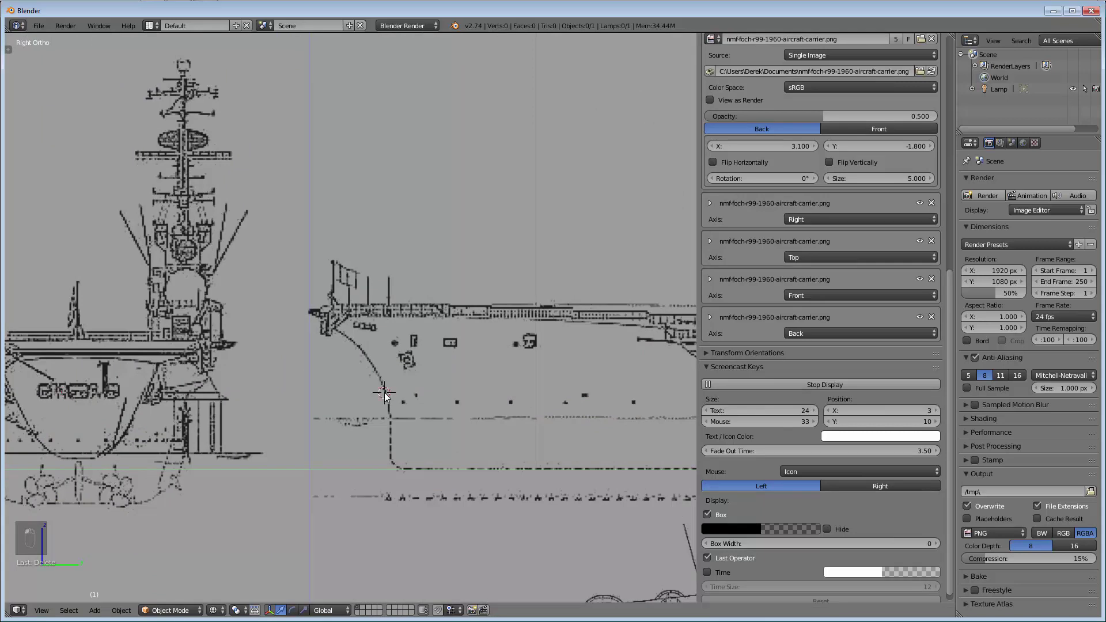
Place the 3D cursor on the deck's centreline at the bow edge in top view, and check it from the side
key("KP_1")
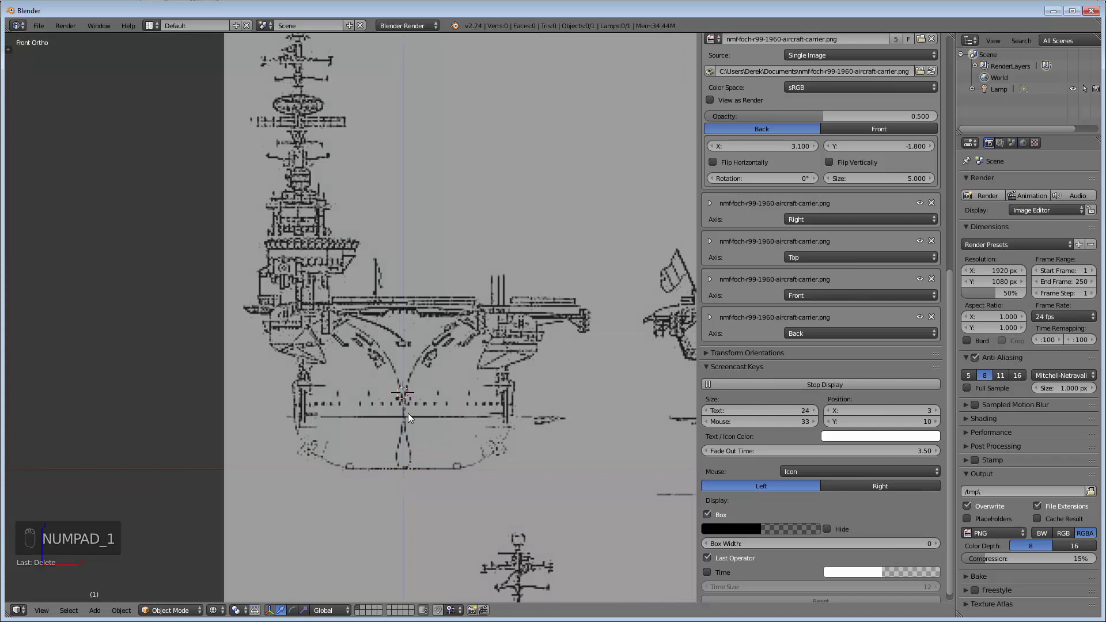
key("KP_7")
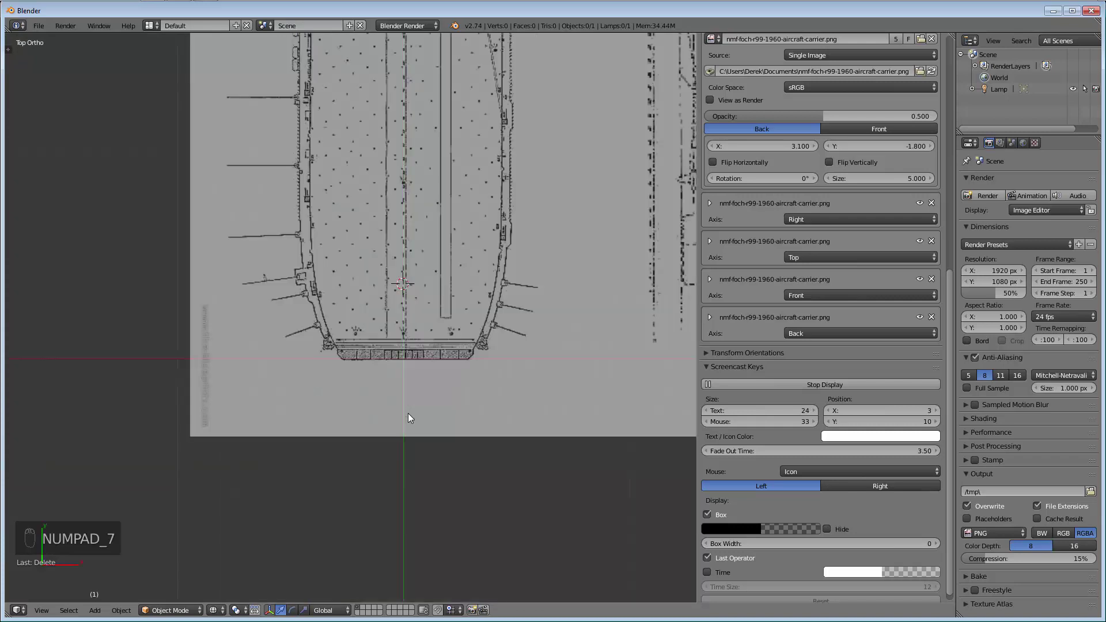
scroll(398, 212, "down", 5)
scroll(351, 256, "up", 6)
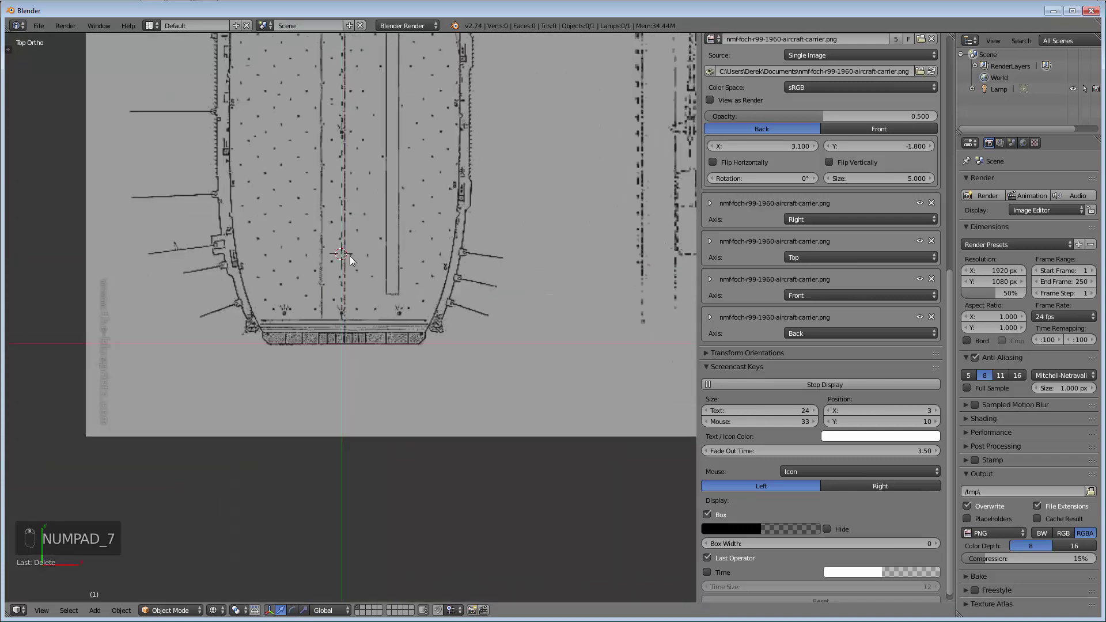
left_click(340, 412)
key("KP_1")
key("KP_3")
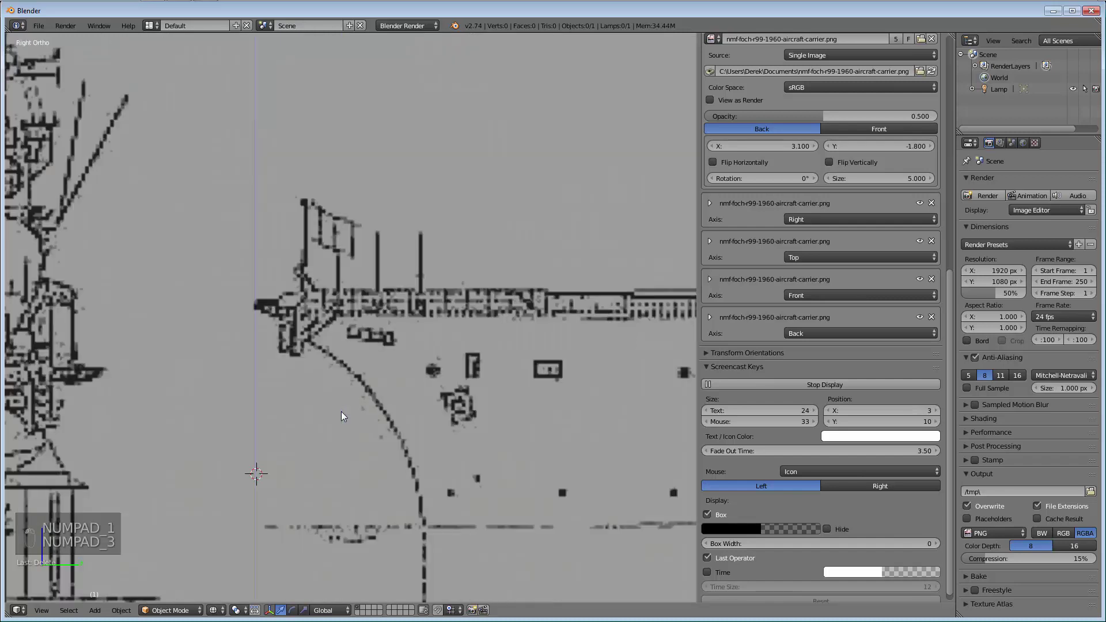
Add a cube mesh at the 3D cursor in front view
key("shift")
scroll(308, 399, "down", 6)
middle_click_drag(315, 410, 285, 380, "shift")
key("shift")
scroll(303, 343, "down", 3)
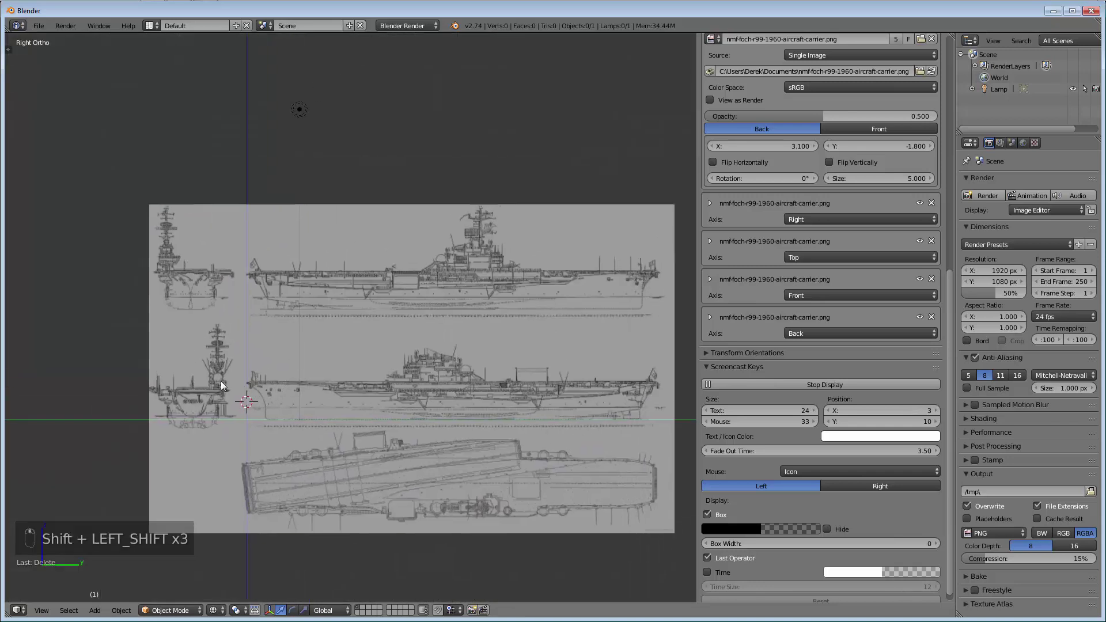
key("KP_1")
scroll(212, 378, "up", 8)
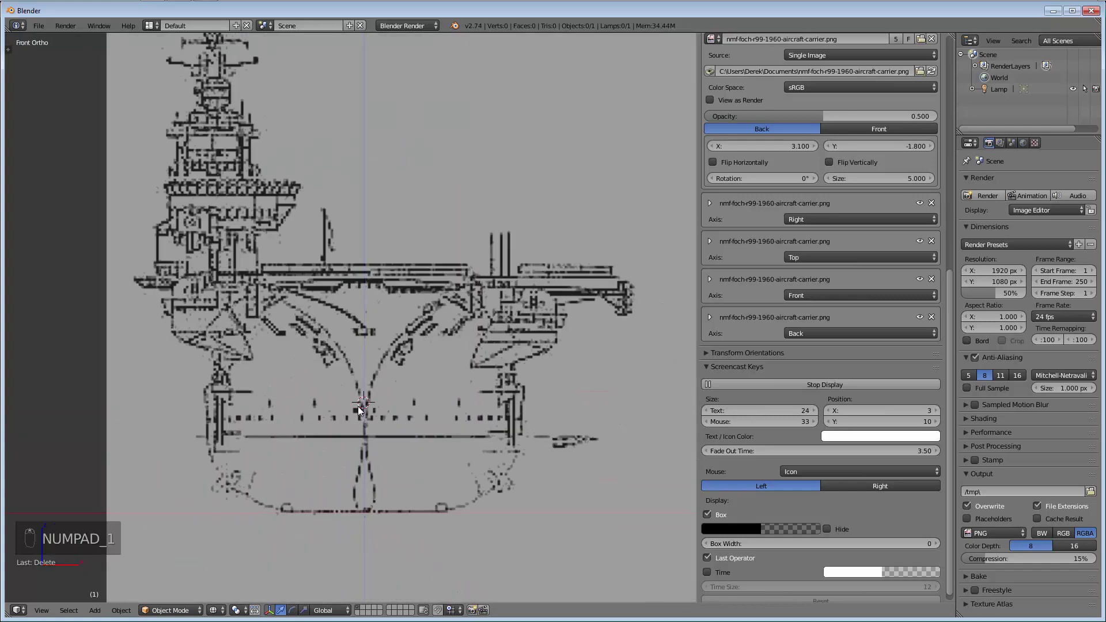
key("shift+a")
mouse_move(357, 406)
left_click(419, 196)
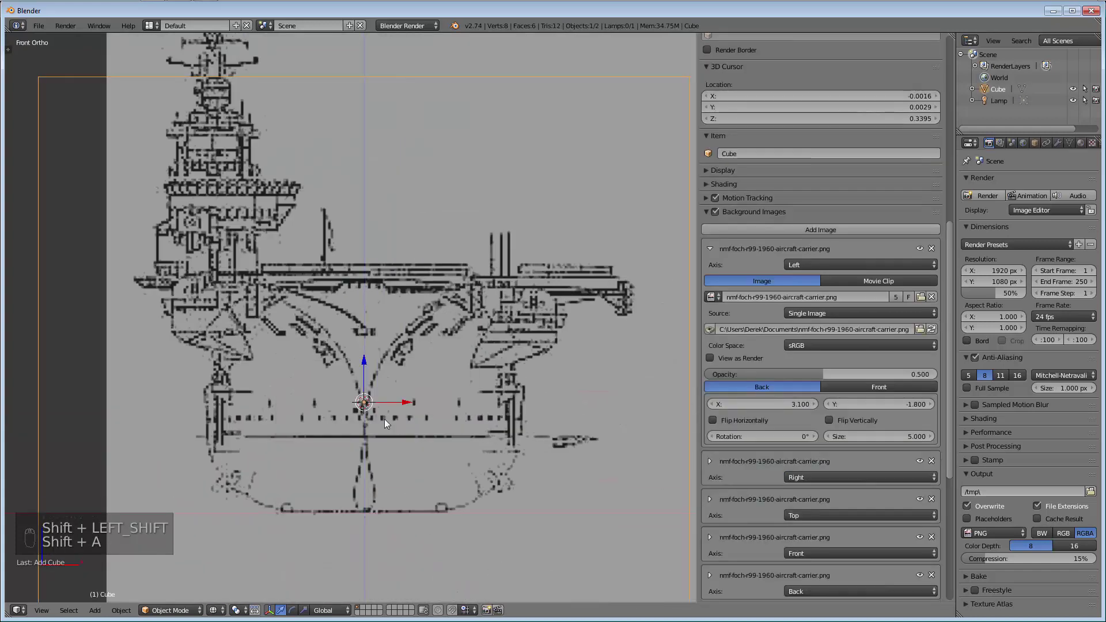
Inspect the cube in solid shading from an angled view, and return the viewport to wireframe
scroll(406, 368, "down", 4)
left_click(214, 610)
left_click(247, 583)
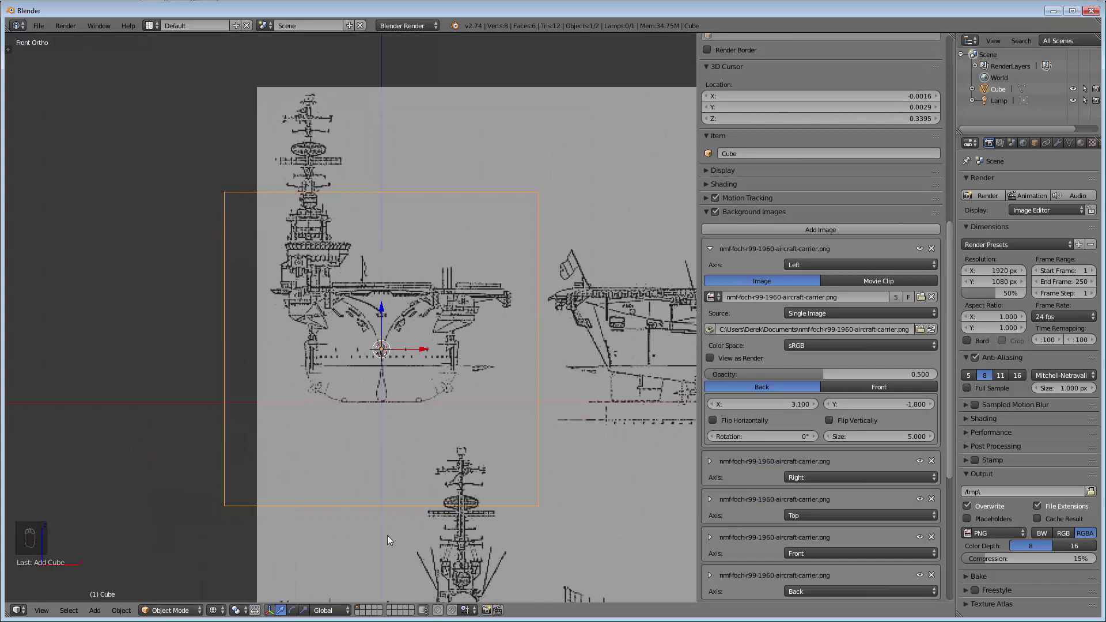
middle_click_drag(550, 478, 437, 484)
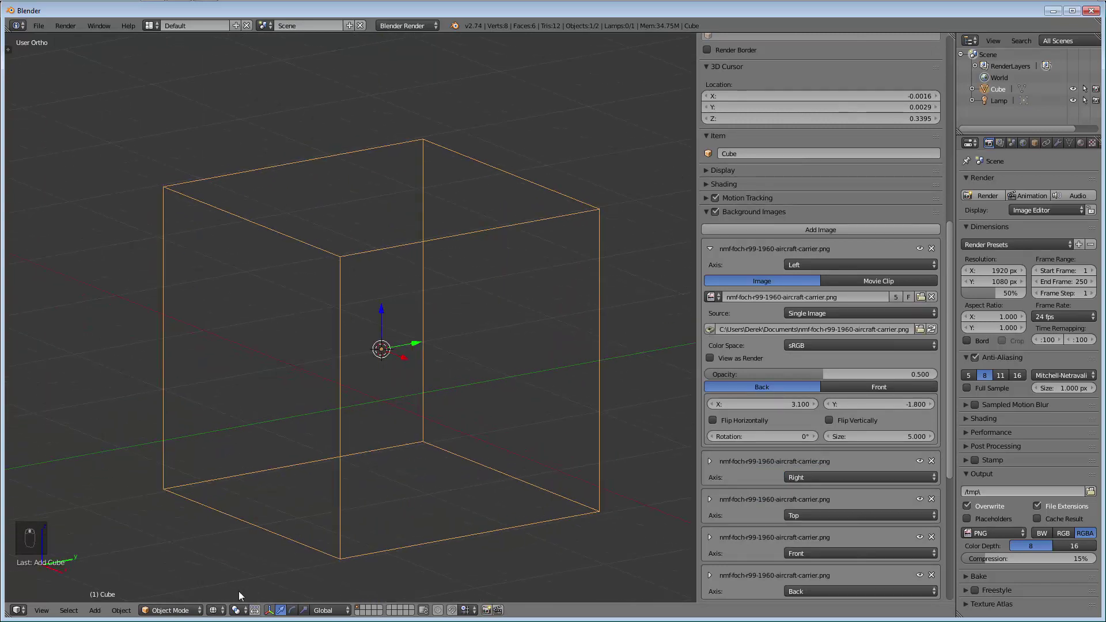
left_click(217, 605)
left_click(233, 587)
left_click(222, 605)
left_click(228, 576)
left_click(217, 604)
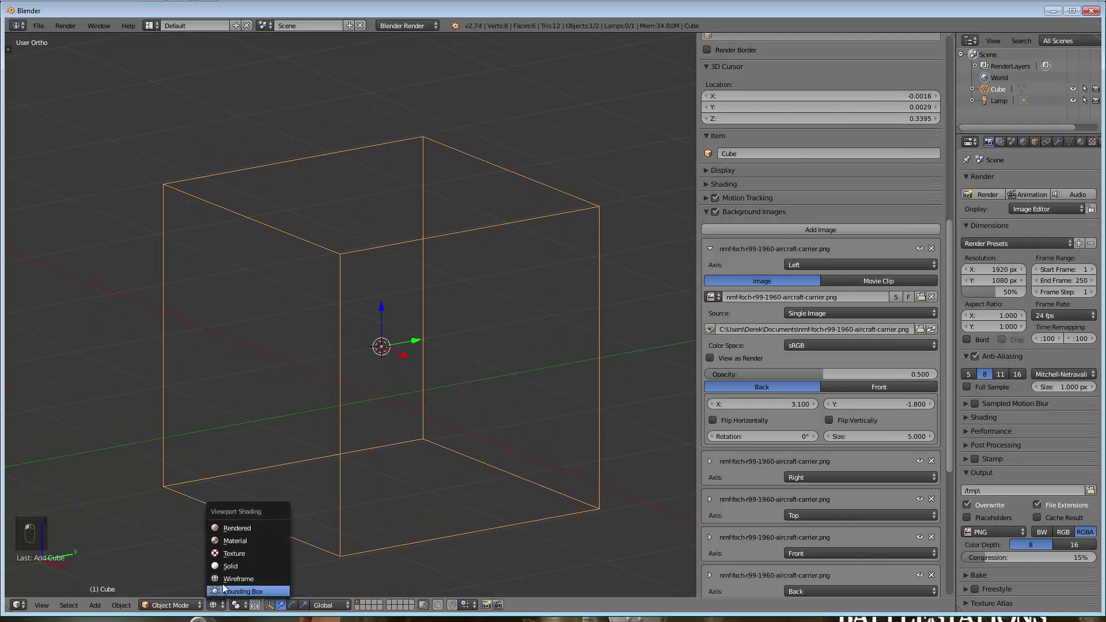
left_click(224, 565)
left_click(210, 605)
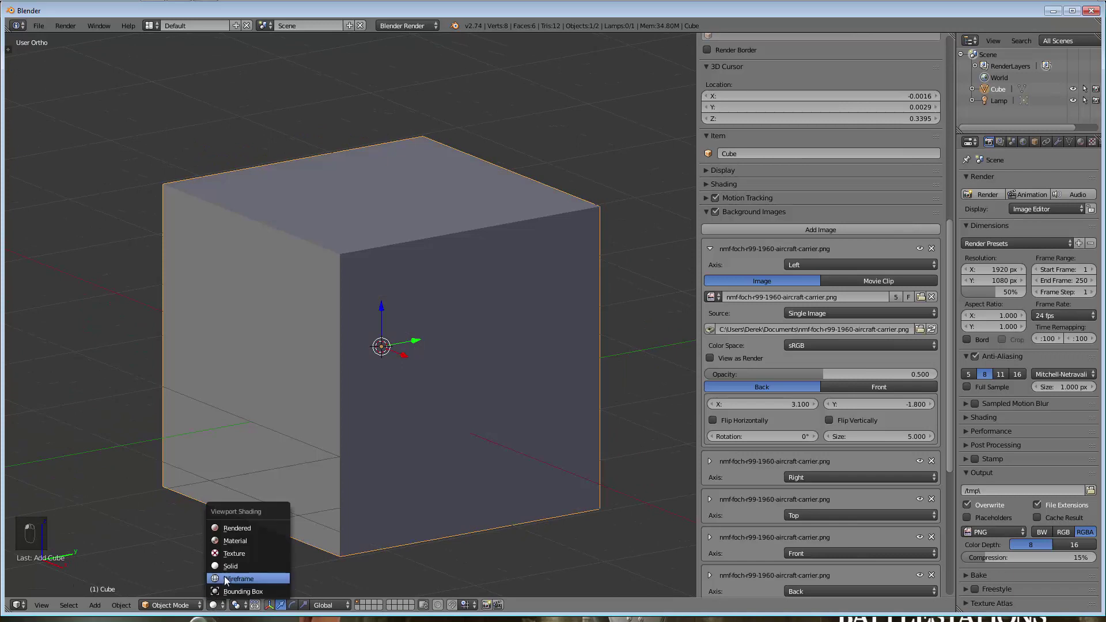
left_click(238, 575)
Scale the cube down uniformly in front view until its height spans the hull of the front elevation
key("KP_1")
middle_click_drag(352, 478, 381, 511, "shift")
key("s")
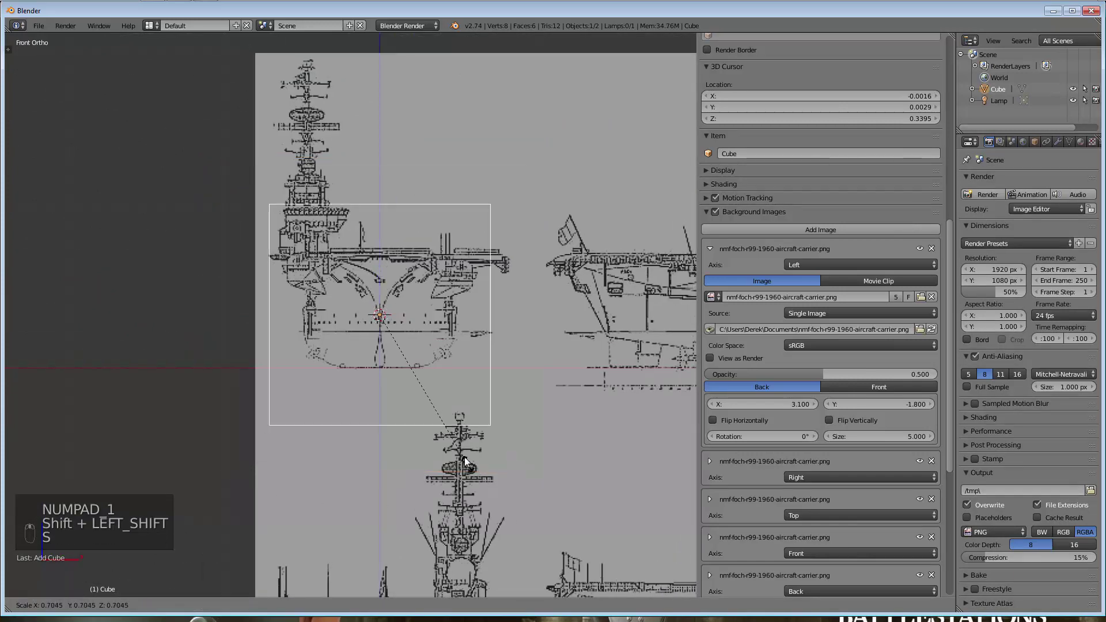
left_click(427, 382)
Widen the cube along the X axis by a factor of about 1.73 over the front elevation
middle_click_drag(420, 383, 397, 425, "shift")
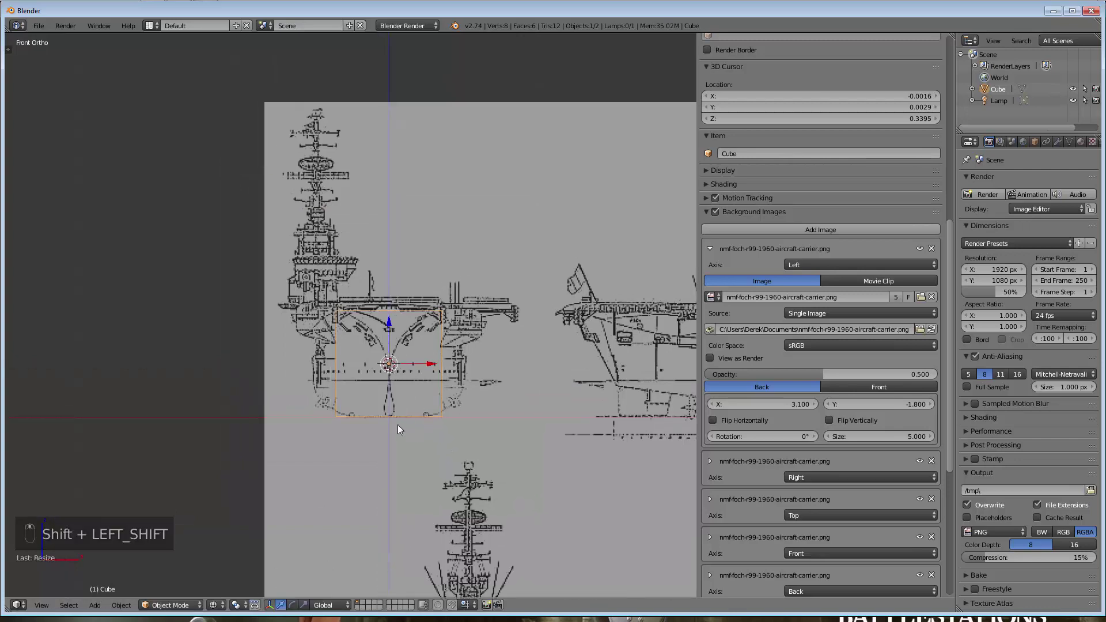
scroll(397, 425, "up", 4)
key("s")
key("x")
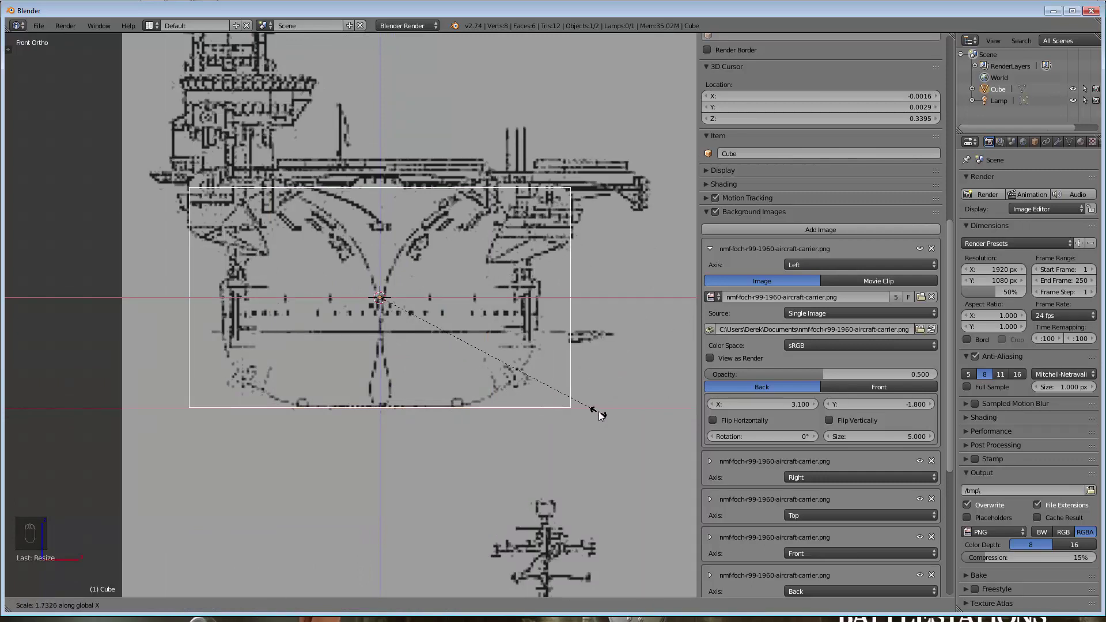
left_click(604, 409)
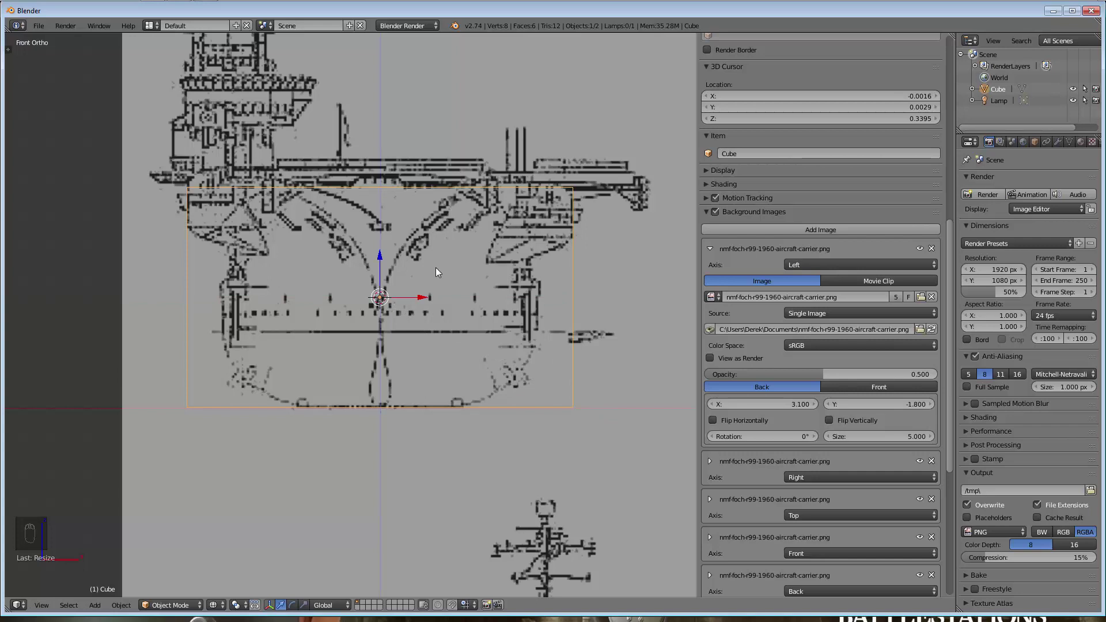
Select the cube's top vertices and raise them along Z to the flight deck line, then return to Object Mode
key("Tab")
key("a")
key("a")
key("c")
left_click(572, 186)
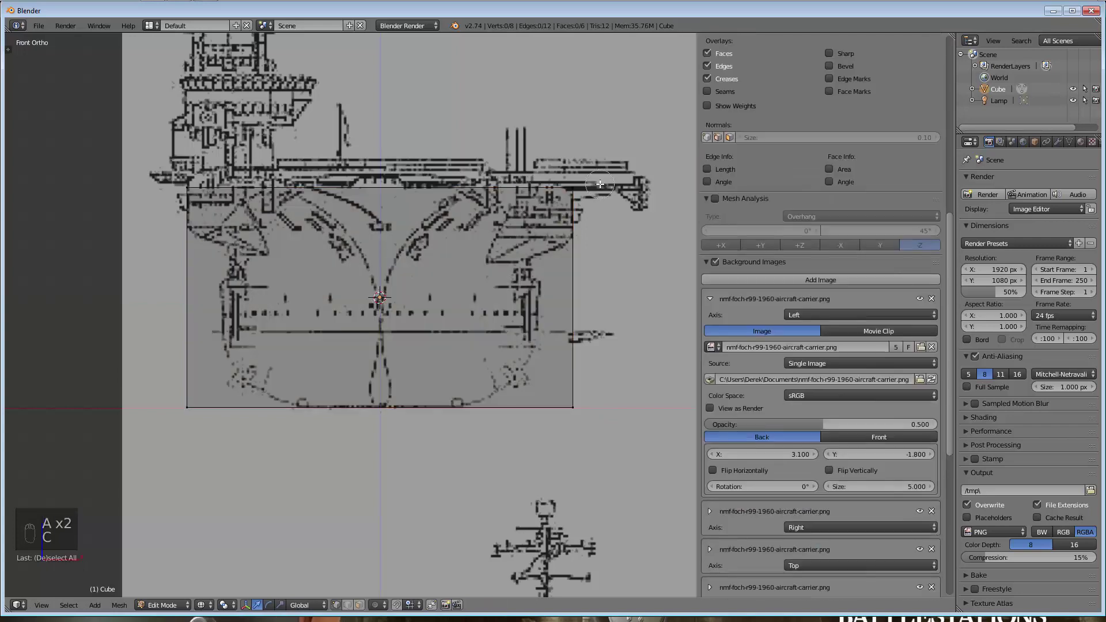
left_click(179, 181)
right_click(475, 137)
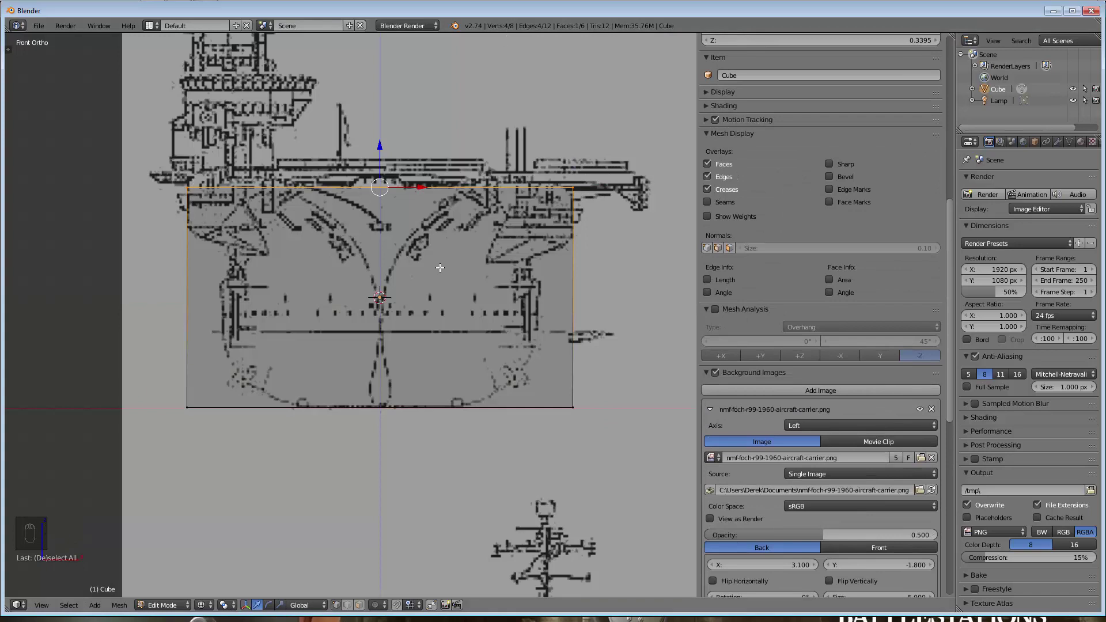
key("g")
key("z")
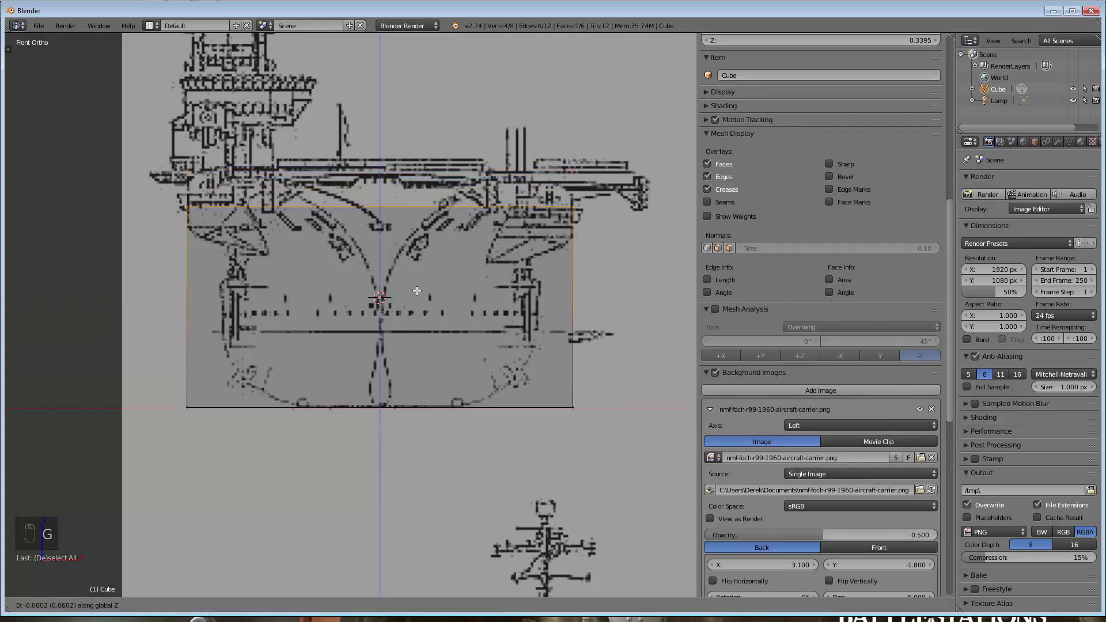
left_click(411, 251)
key("Tab")
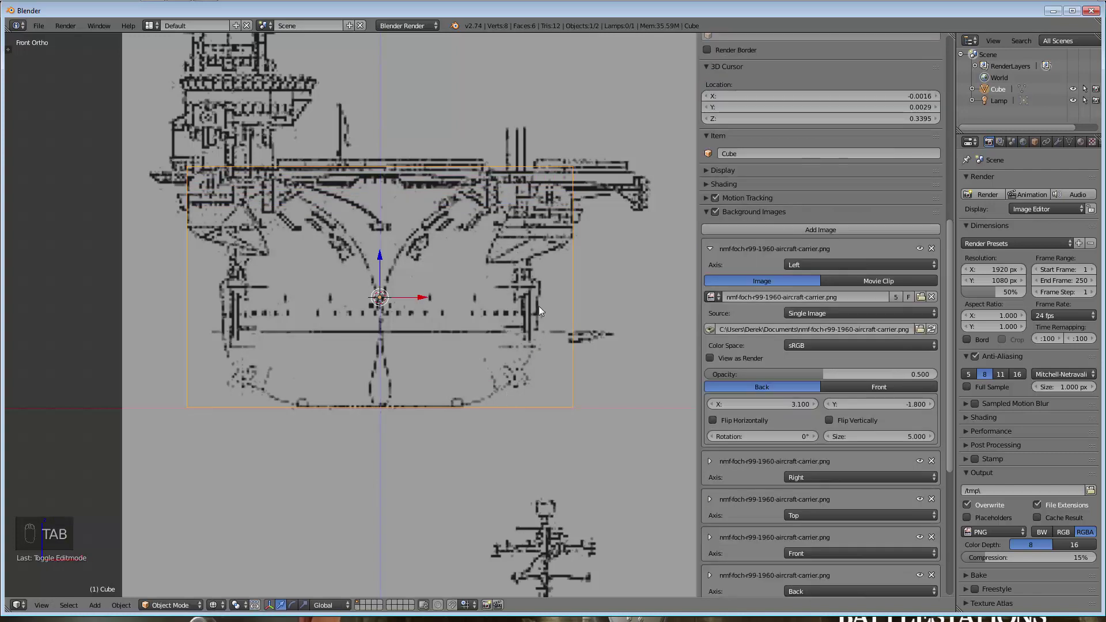
Compare the cube's position with the bow in right view and in a close top view
scroll(530, 361, "down", 5)
key("KP_3")
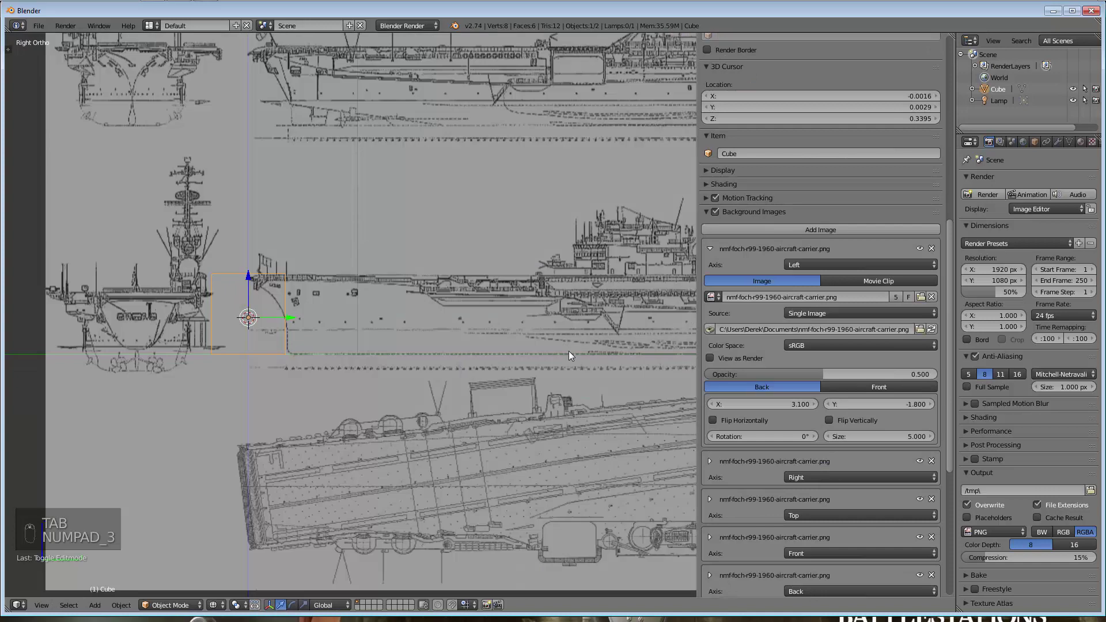
middle_click_drag(485, 340, 384, 349, "shift")
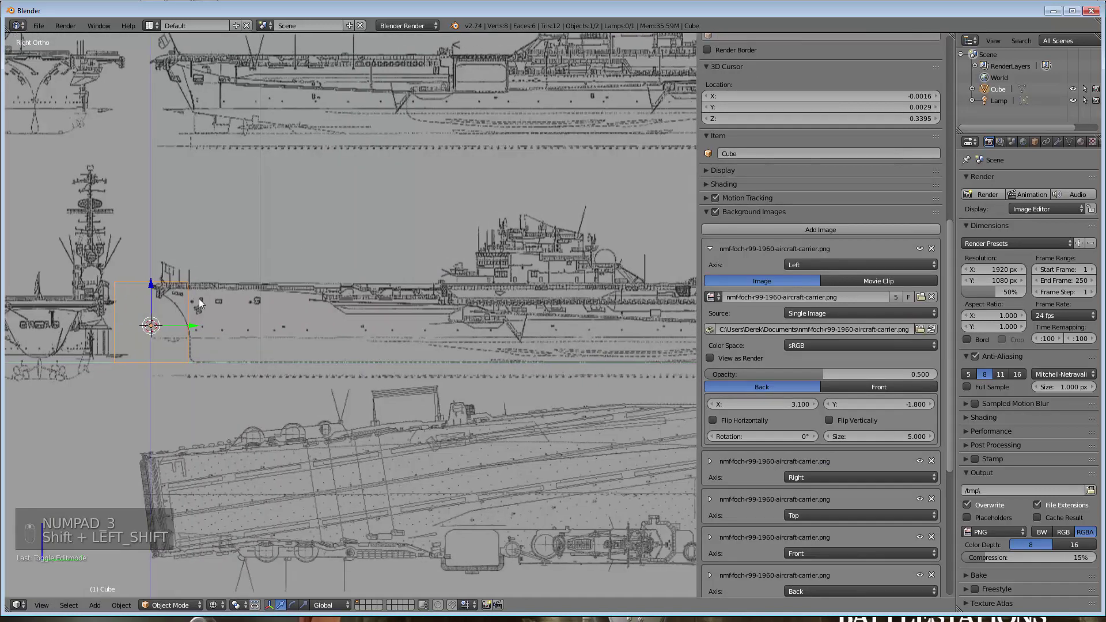
key("KP_7")
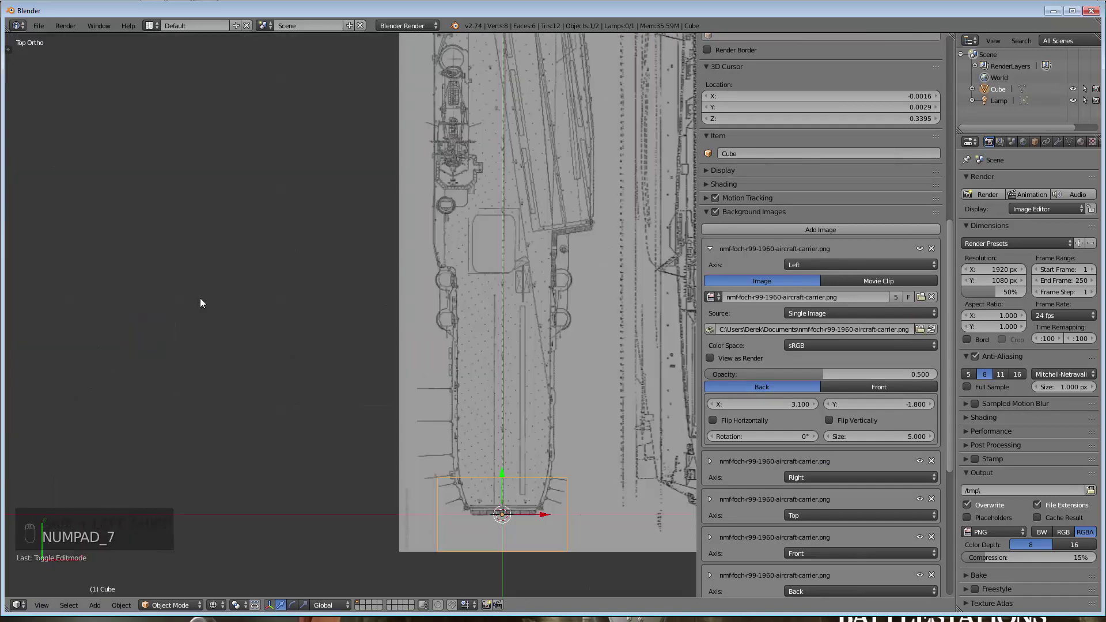
scroll(481, 391, "up", 6)
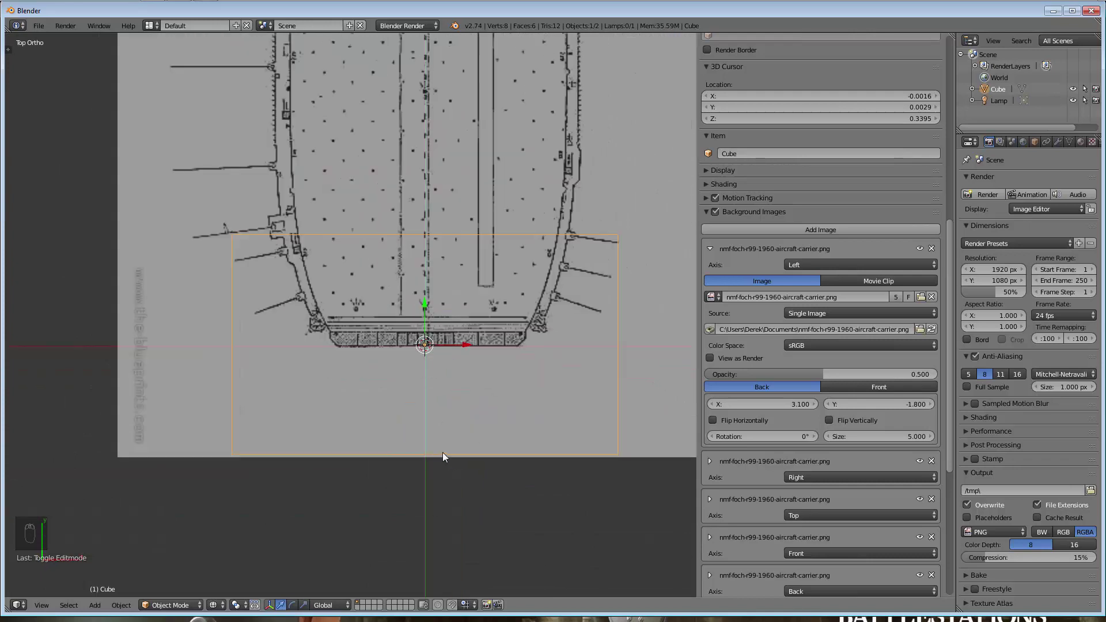
key("g")
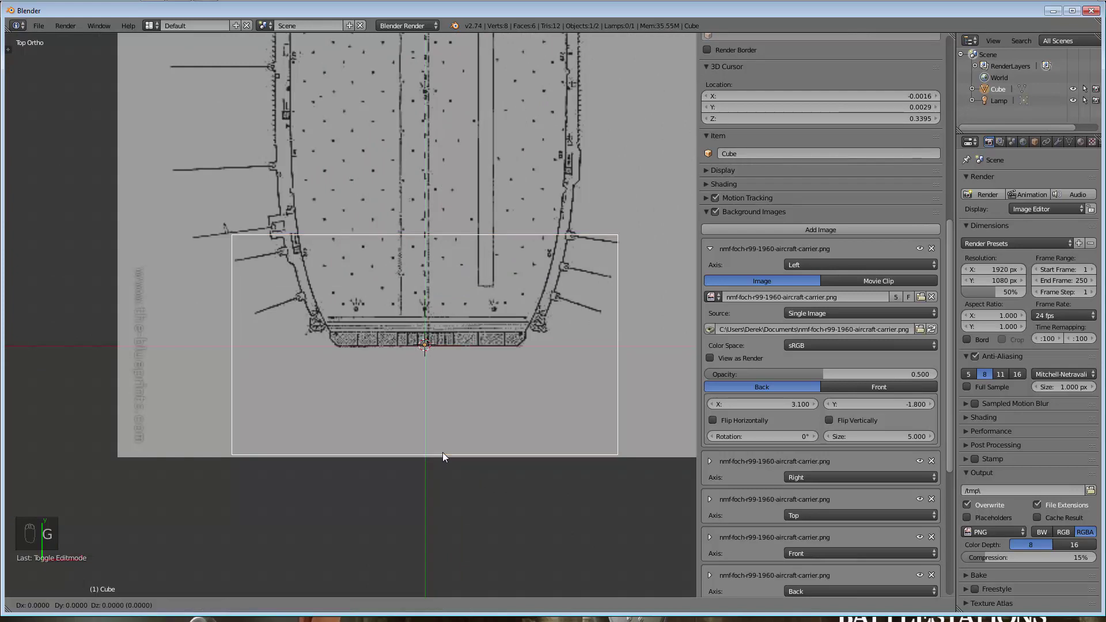
key("y")
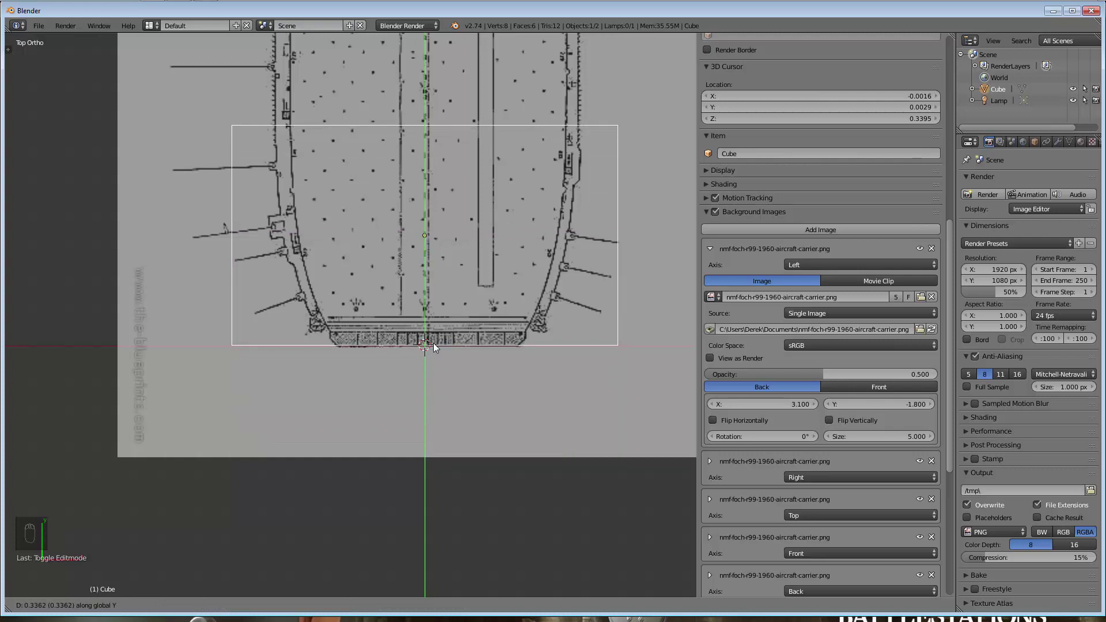
right_click(433, 349)
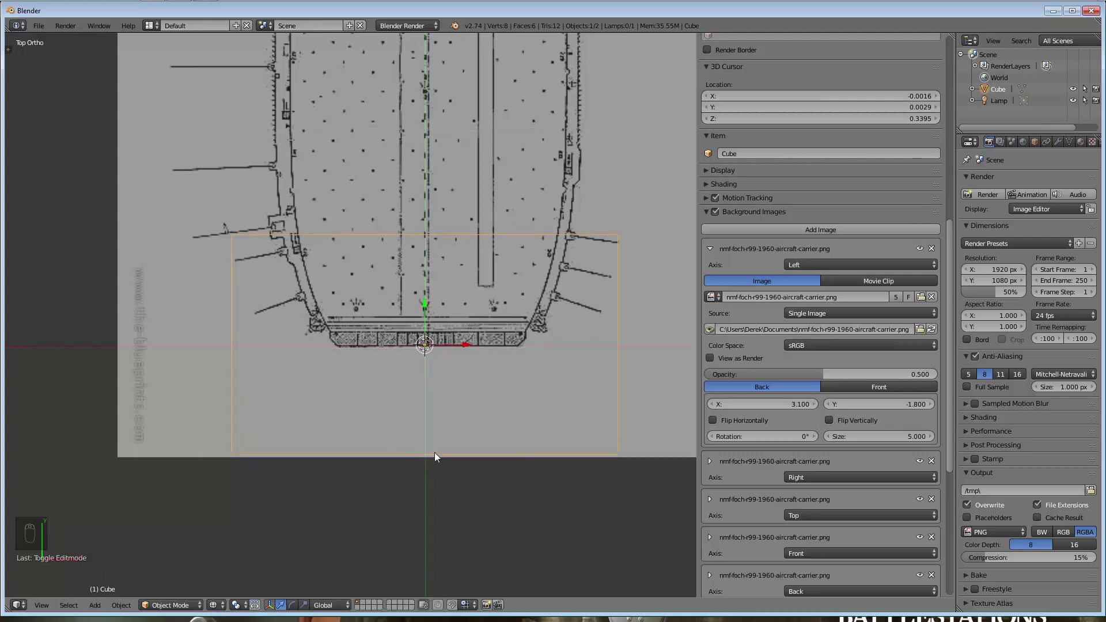
Move the cube about 0.336 along Y so its front face meets the bow edge, and check it in right view
key("g")
key("y")
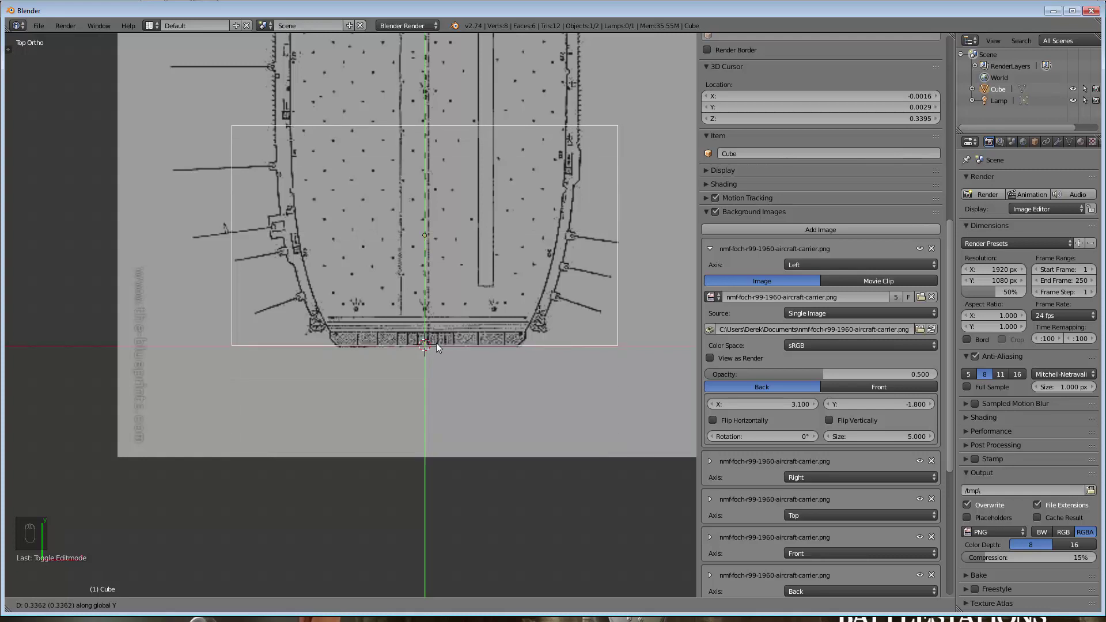
left_click(435, 346)
scroll(478, 358, "down", 5)
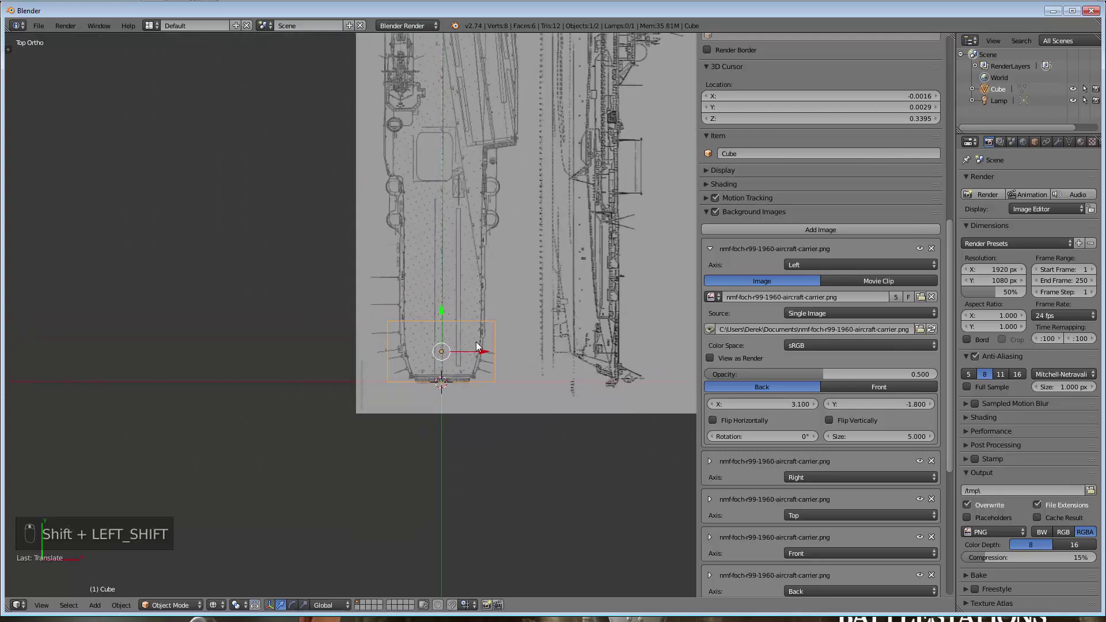
key("shift+KP_1")
scroll(450, 345, "up", 5)
key("KP_3")
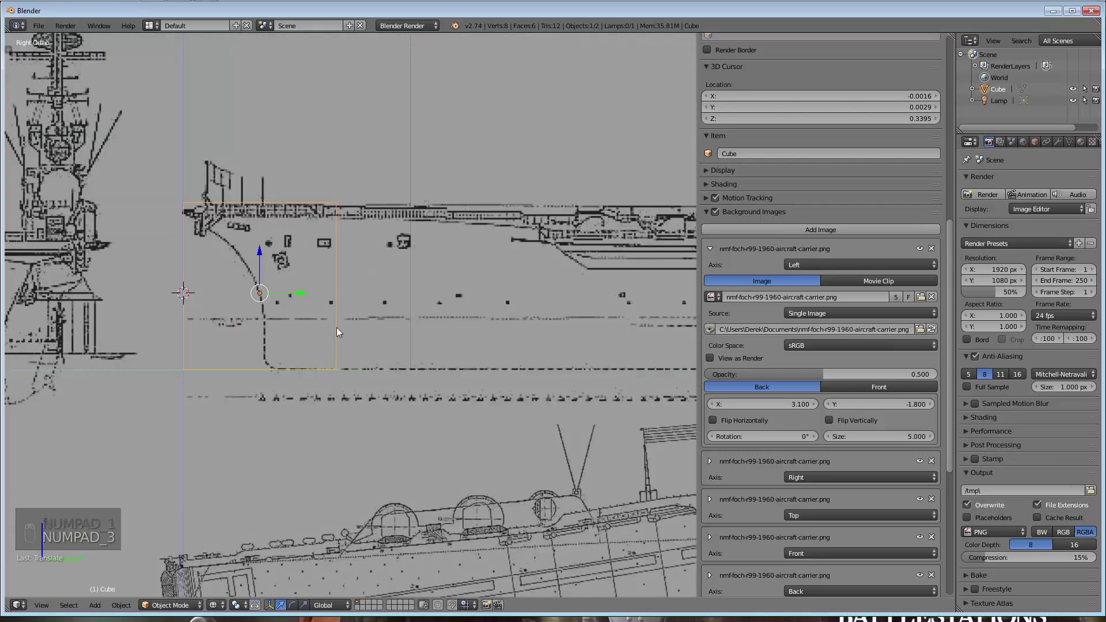
Select the vertices of the cube's rear face and move them along Y to the stern end of the side elevation
key("Tab")
key("a")
key("a")
key("c")
left_click(341, 203)
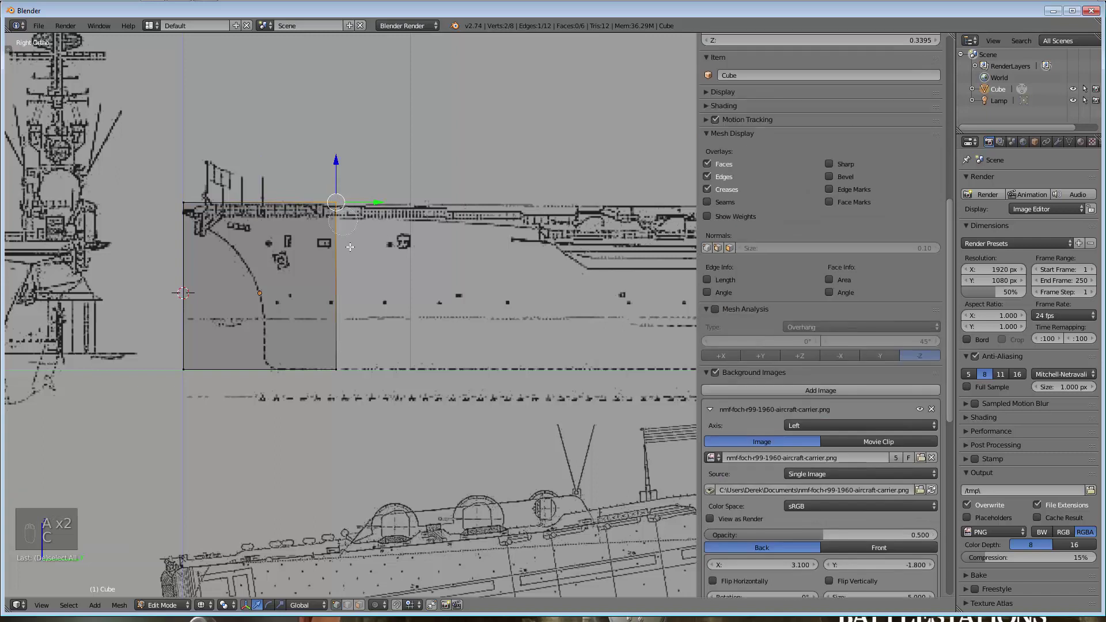
left_click(339, 372)
right_click(338, 378)
scroll(372, 386, "down", 7)
middle_click_drag(372, 386, 214, 306, "shift")
key("g")
key("y")
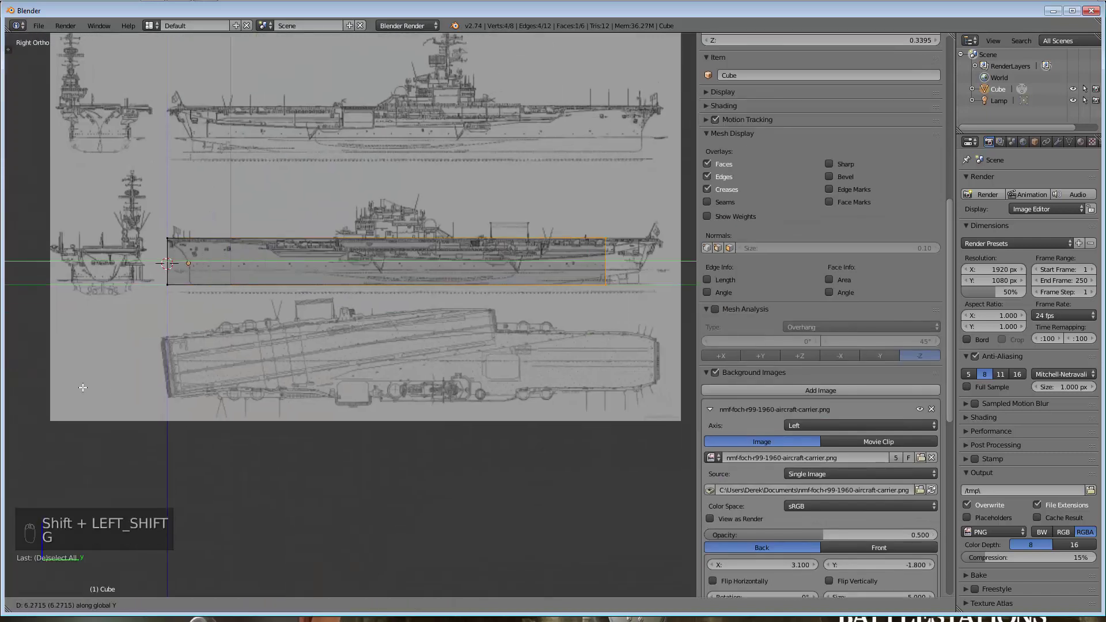
left_click(119, 390)
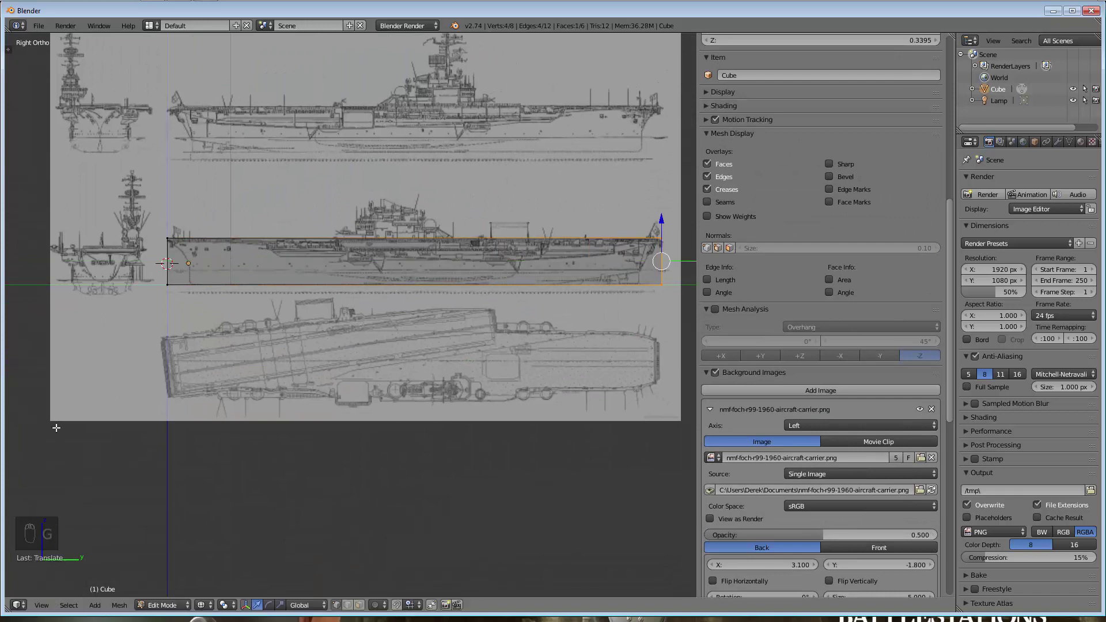
Check the lengthened block against the deck outline in right and top views
middle_click_drag(537, 257, 508, 286, "shift")
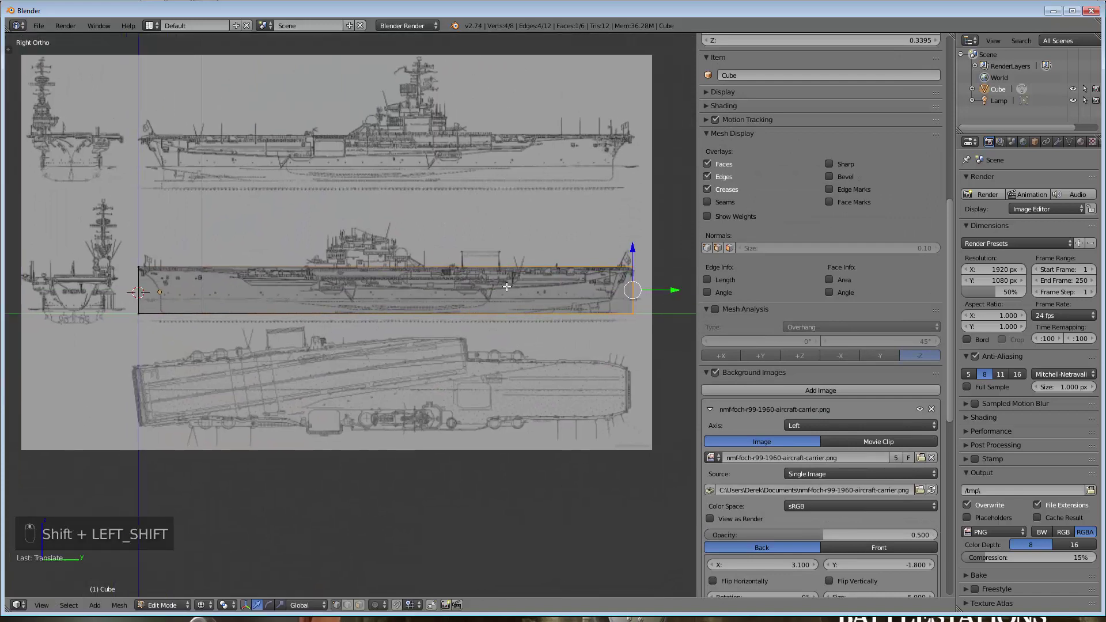
key("KP_7")
middle_click_drag(526, 185, 376, 213, "shift")
scroll(376, 214, "up", 3)
scroll(373, 316, "down", 2)
middle_click_drag(373, 316, 368, 196, "shift")
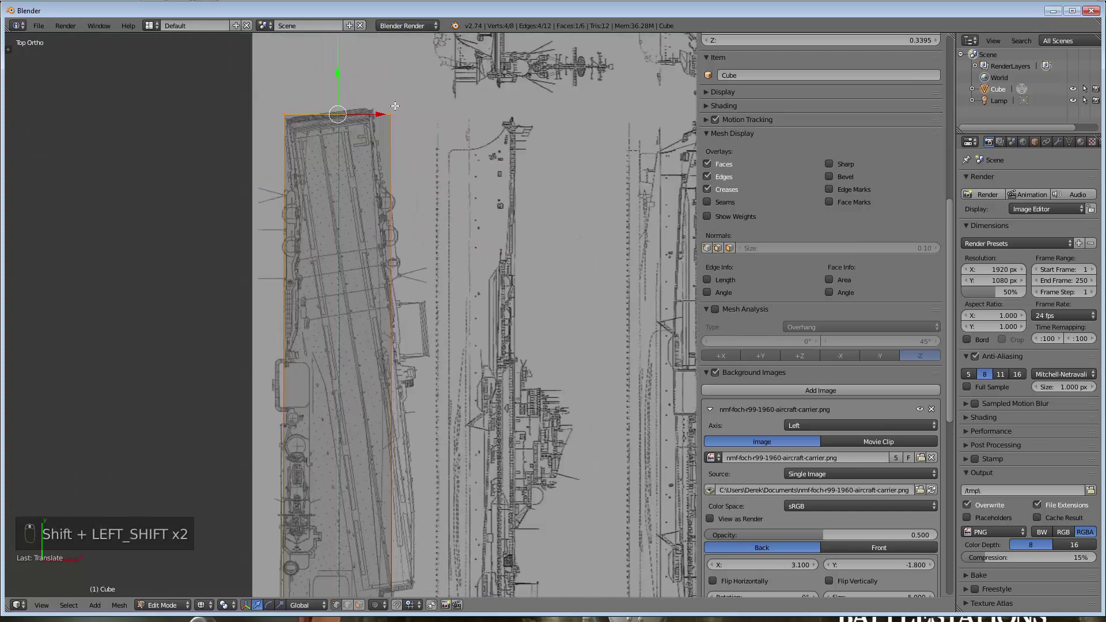
scroll(334, 384, "down", 3)
scroll(333, 384, "down", 1)
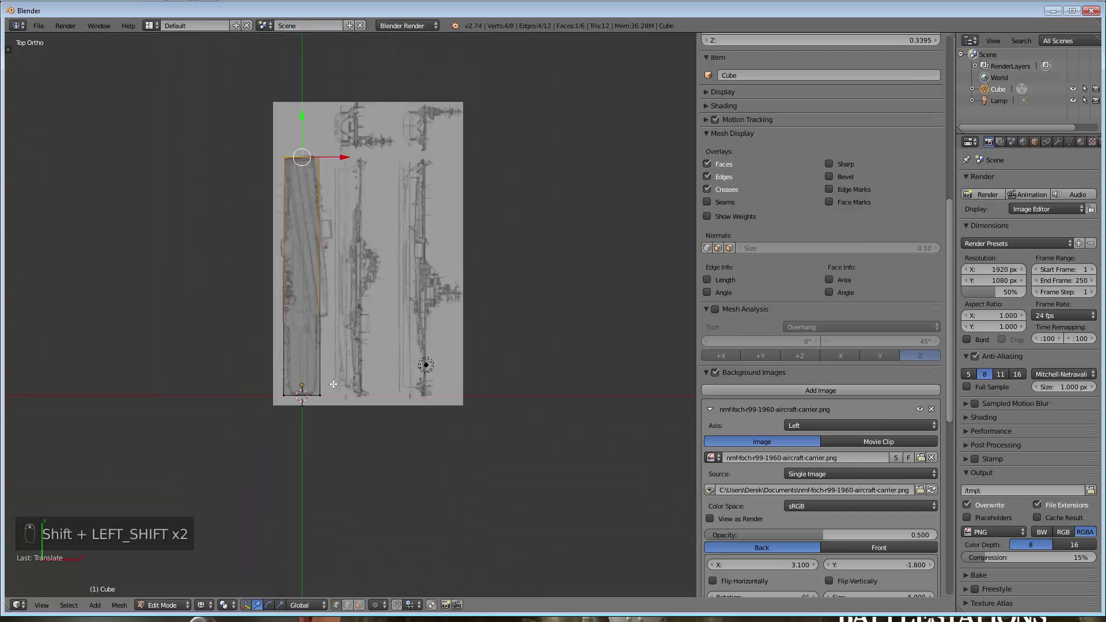
Inspect the hull block in solid shading from an angled view in Object Mode
key("KP_3")
key("KP_1")
key("KP_3")
key("z")
middle_click_drag(334, 383, 425, 360)
scroll(424, 360, "up", 5)
key("Tab")
middle_click_drag(494, 444, 410, 427)
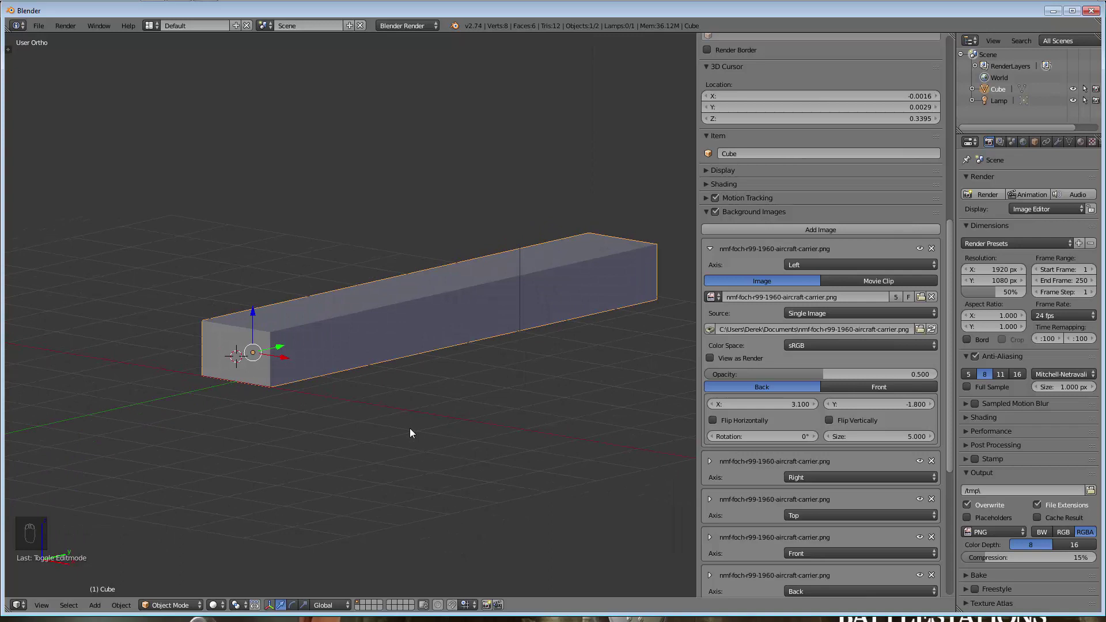
Return the viewport to wireframe in right view and examine the block's front end against the curved bow profile
key("KP_3")
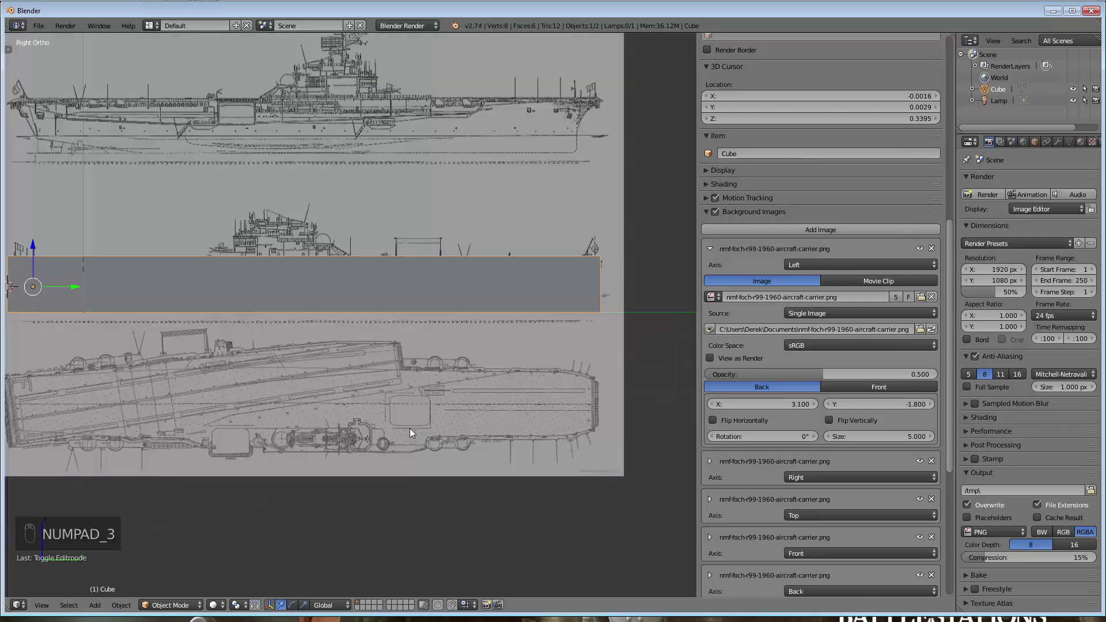
left_click(217, 605)
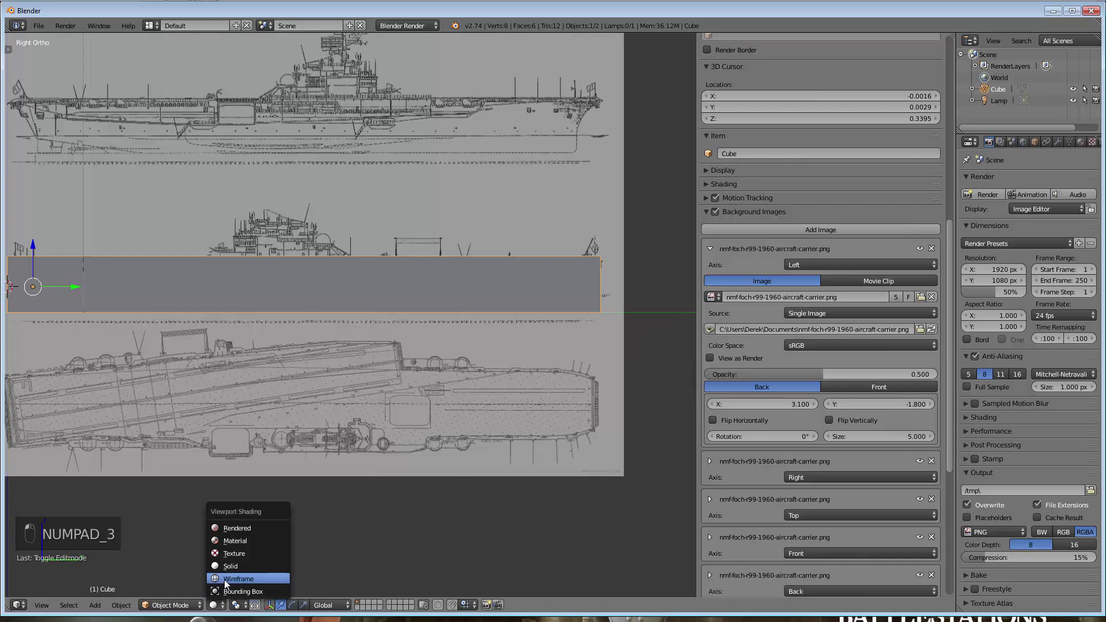
left_click(230, 578)
middle_click_drag(129, 355, 341, 384, "shift")
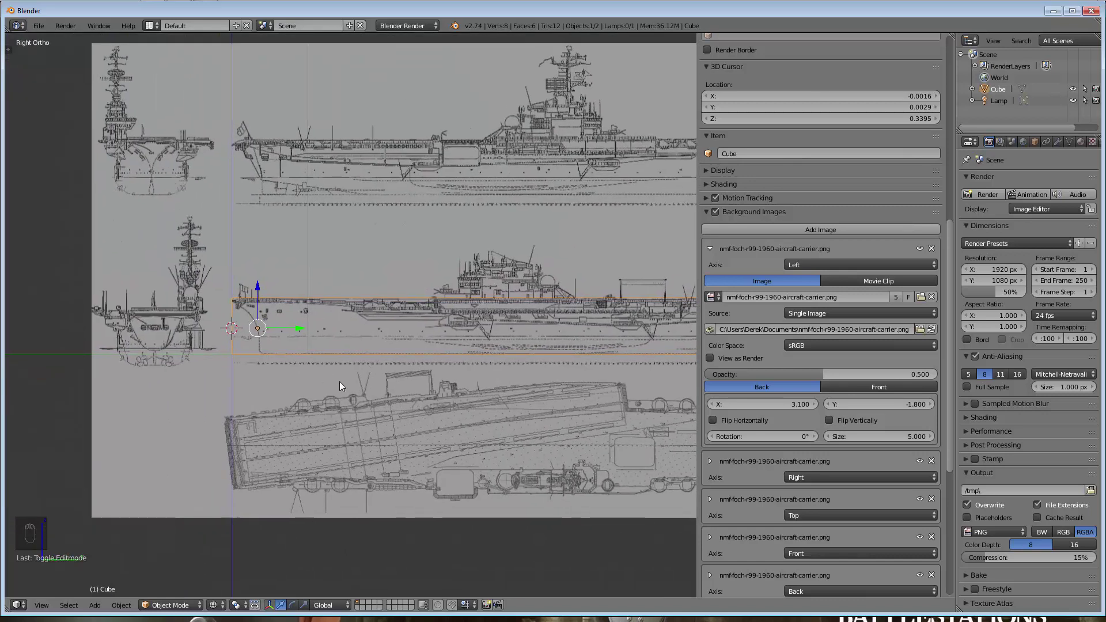
middle_click_drag(332, 378, 343, 336, "shift")
scroll(323, 274, "up", 7)
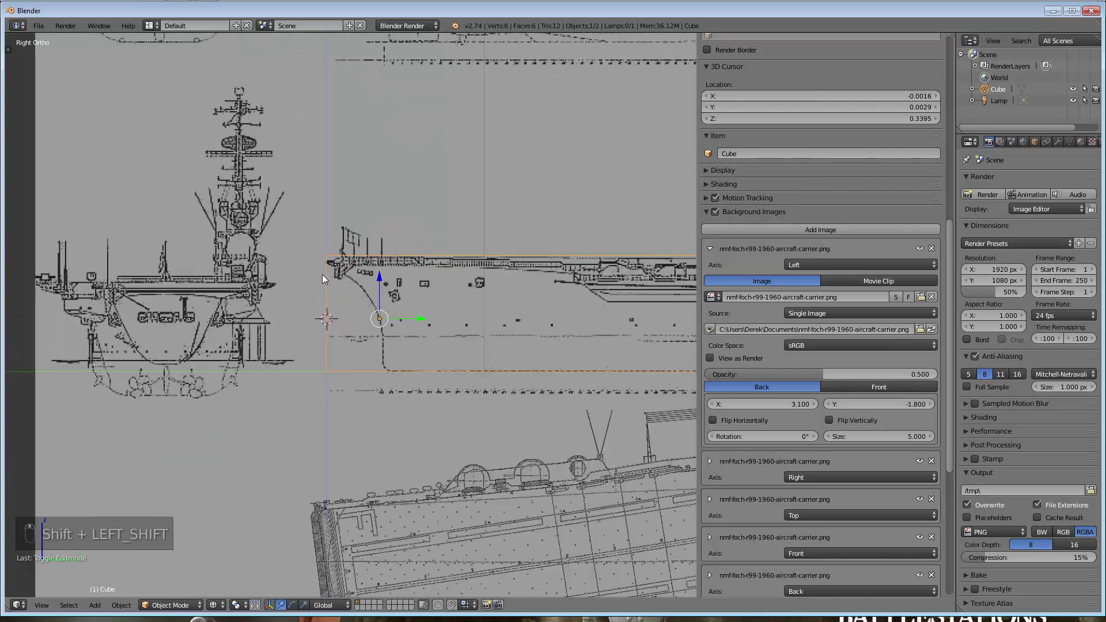
scroll(444, 446, "up", 2)
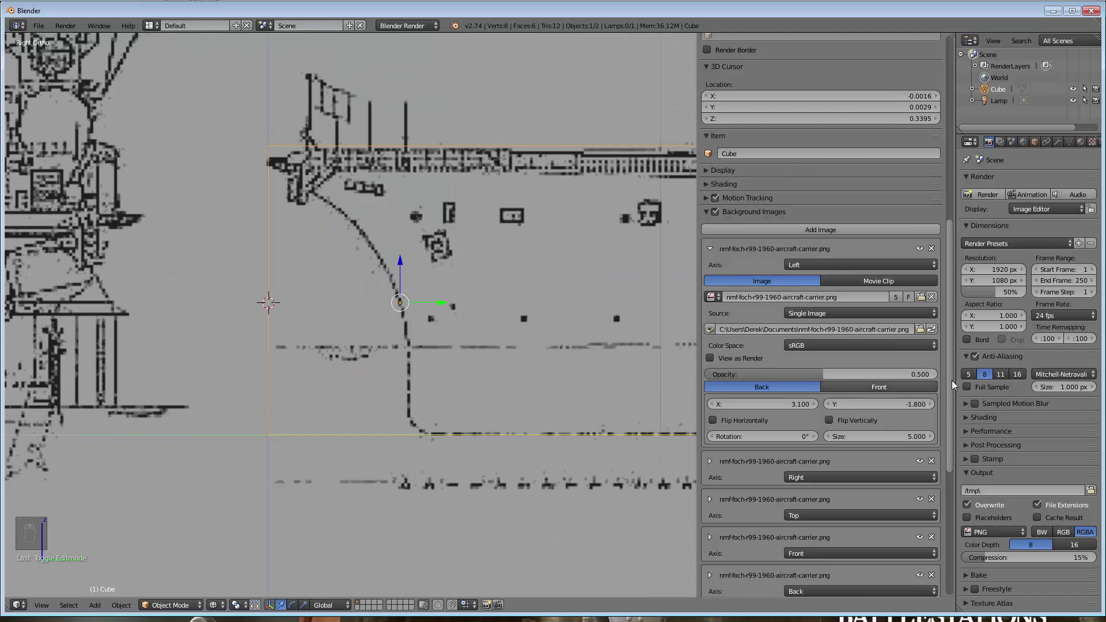
scroll(202, 202, "up", 1)
key("Tab")
key("Tab")
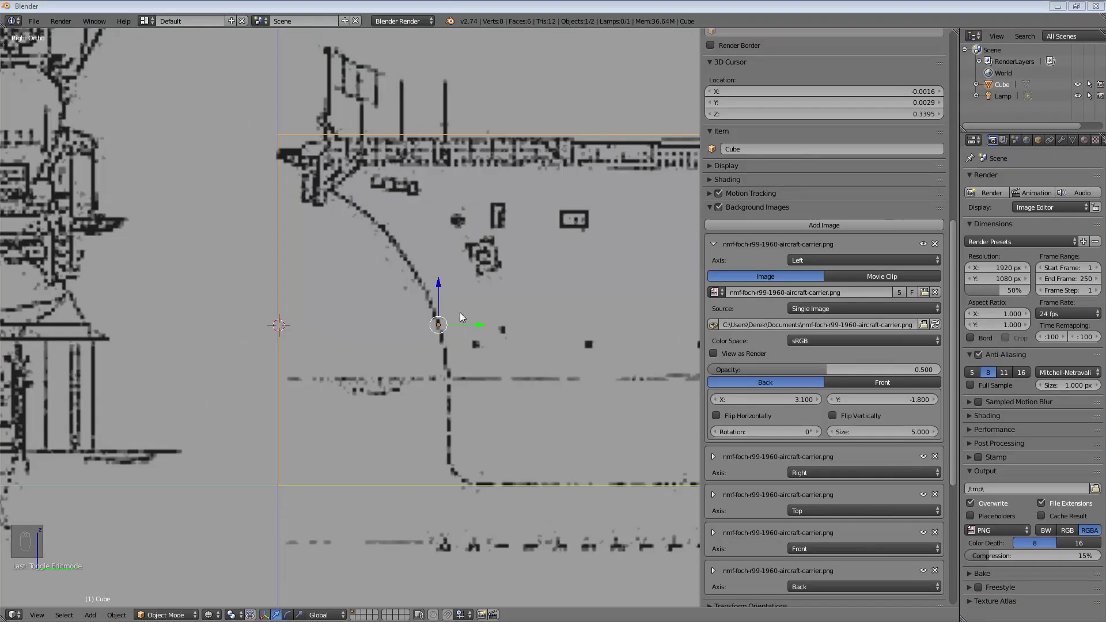
Try a single vertical loop cut amidships through the hull block in Edit Mode, and undo it
scroll(451, 321, "down", 10)
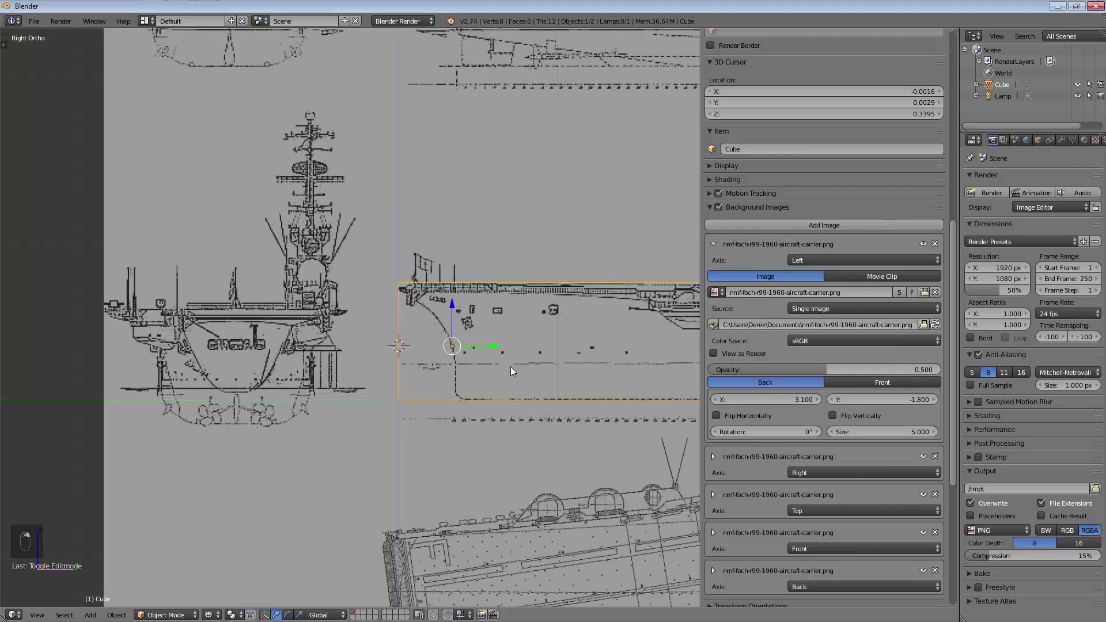
middle_click_drag(534, 400, 202, 350, "shift")
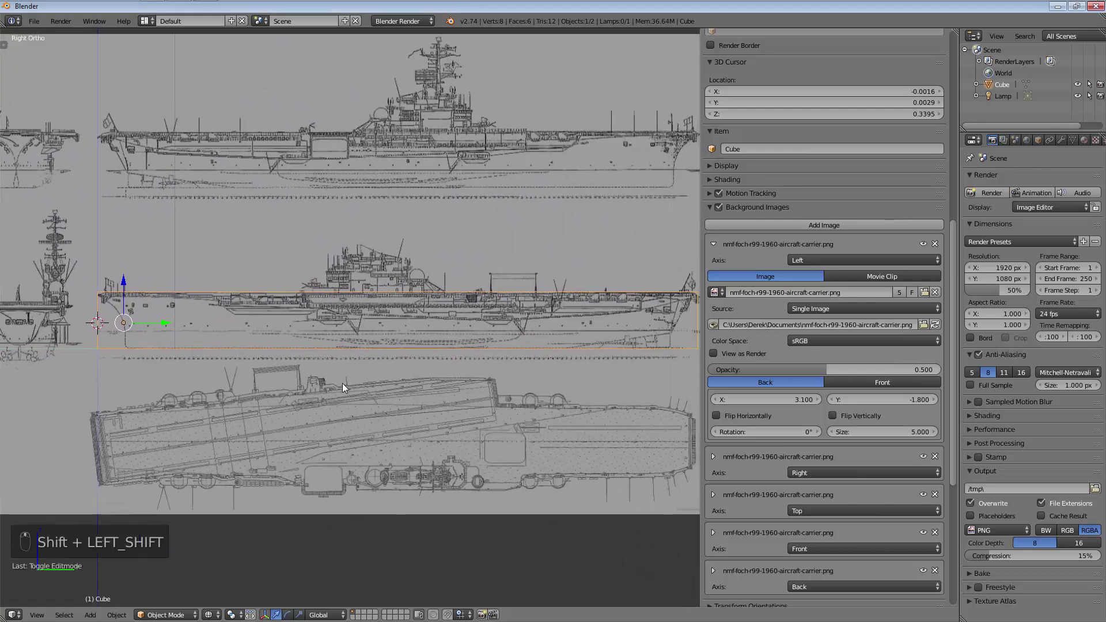
key("Tab")
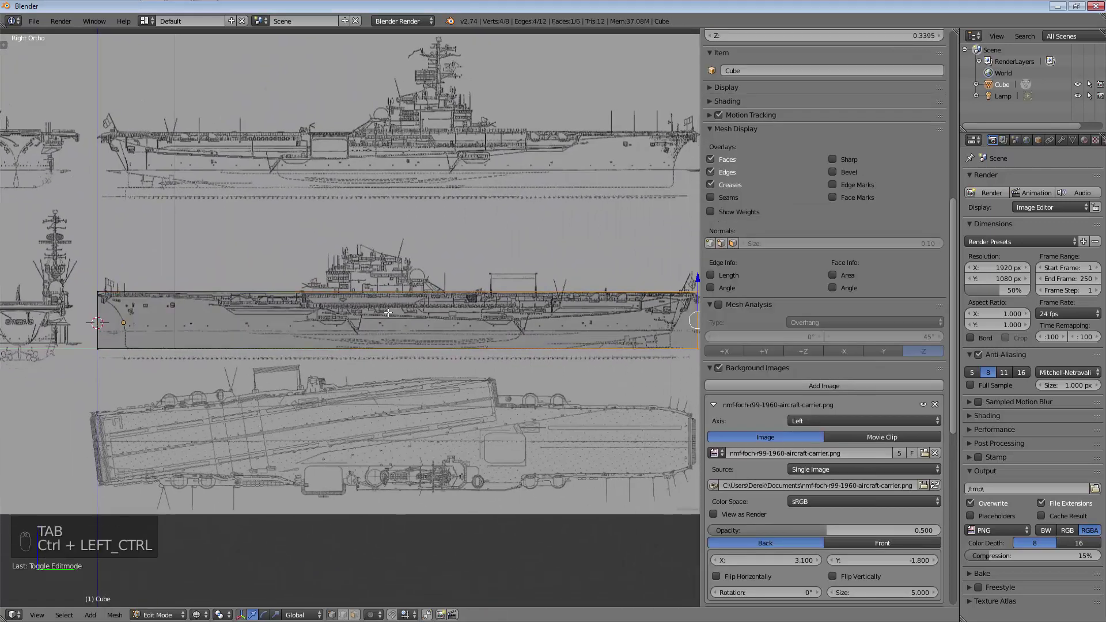
key("ctrl+r")
key("ctrl+r")
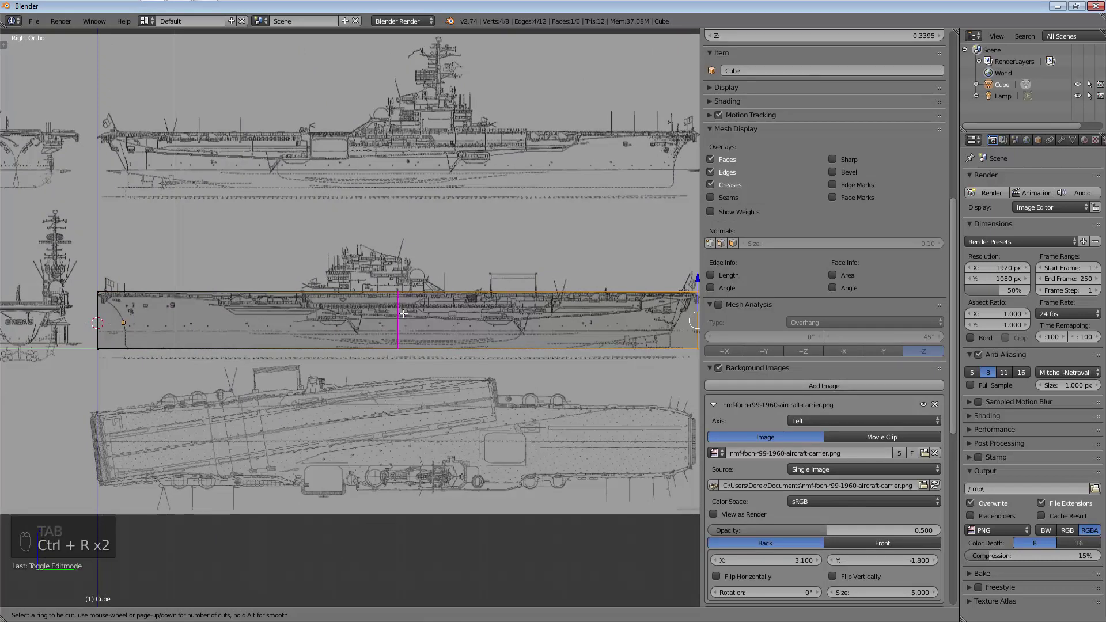
left_click(403, 313)
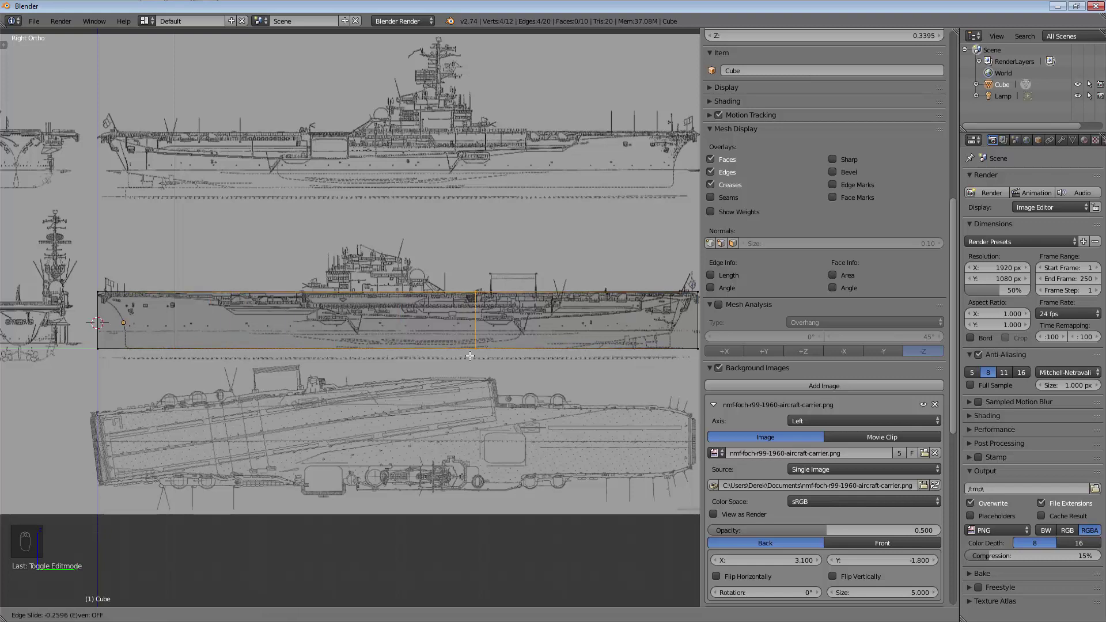
left_click(410, 363)
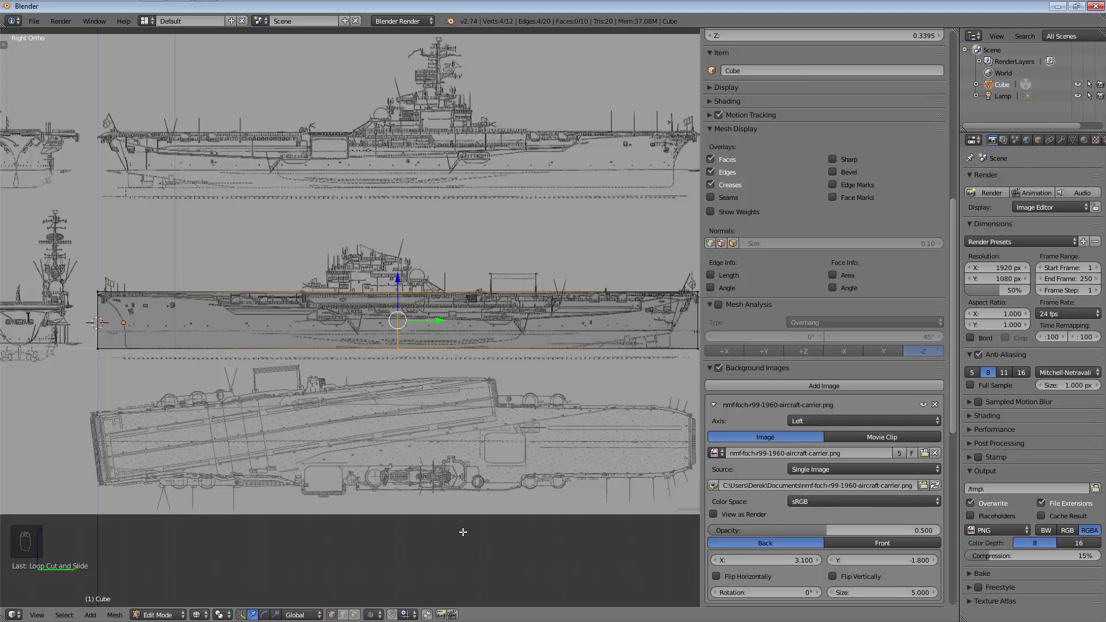
scroll(465, 540, "down", 1)
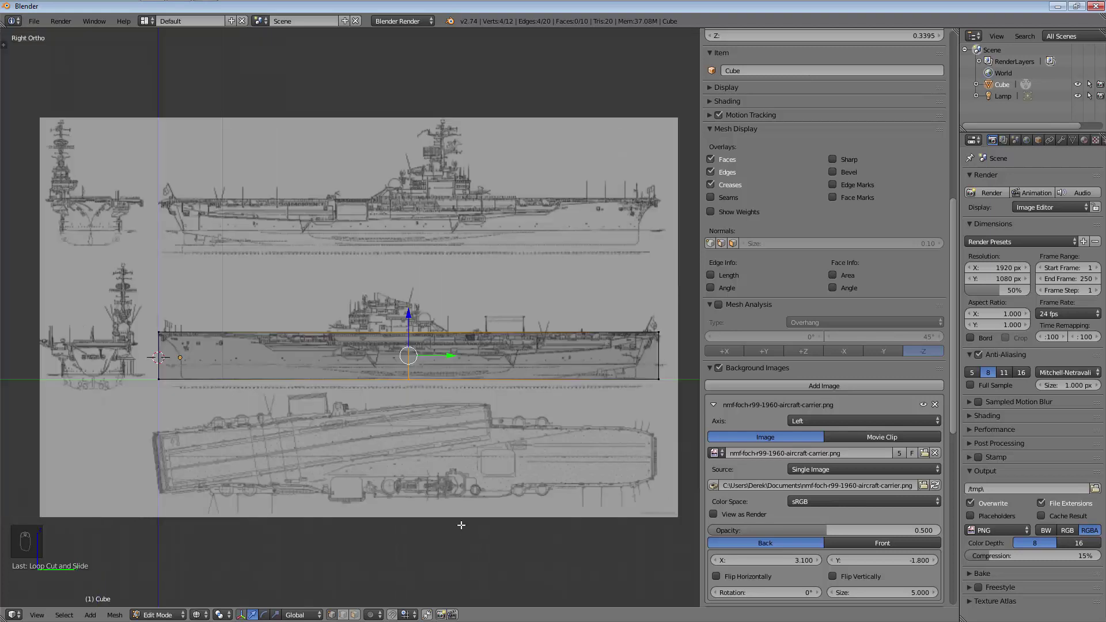
key("ctrl+z")
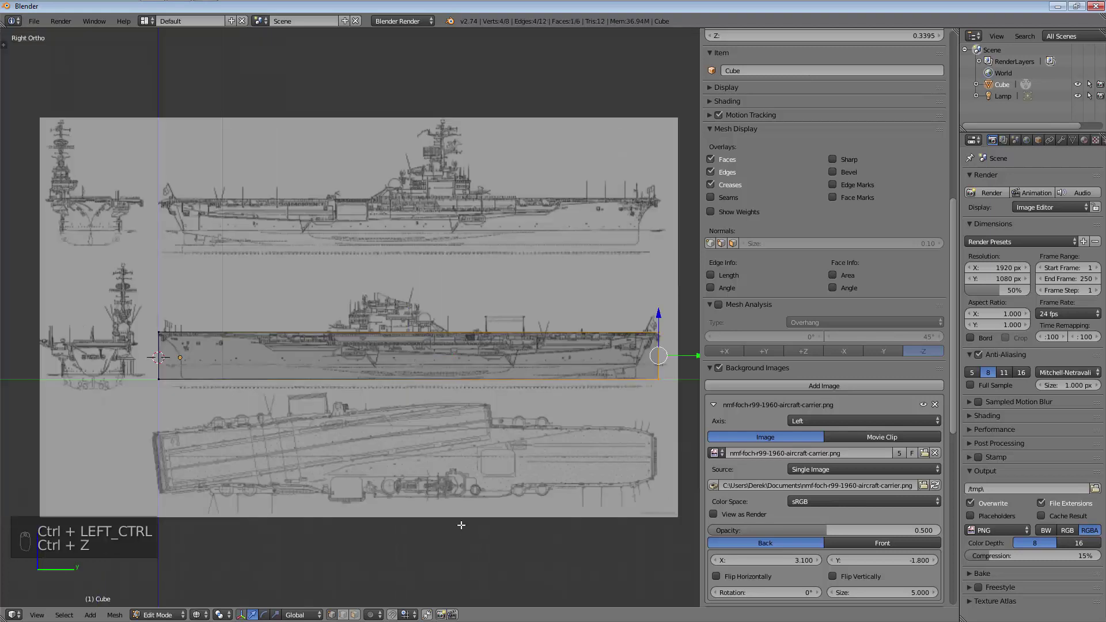
Add seven evenly spaced vertical loop cuts along the length of the hull block
key("ctrl+r")
key("ctrl+r")
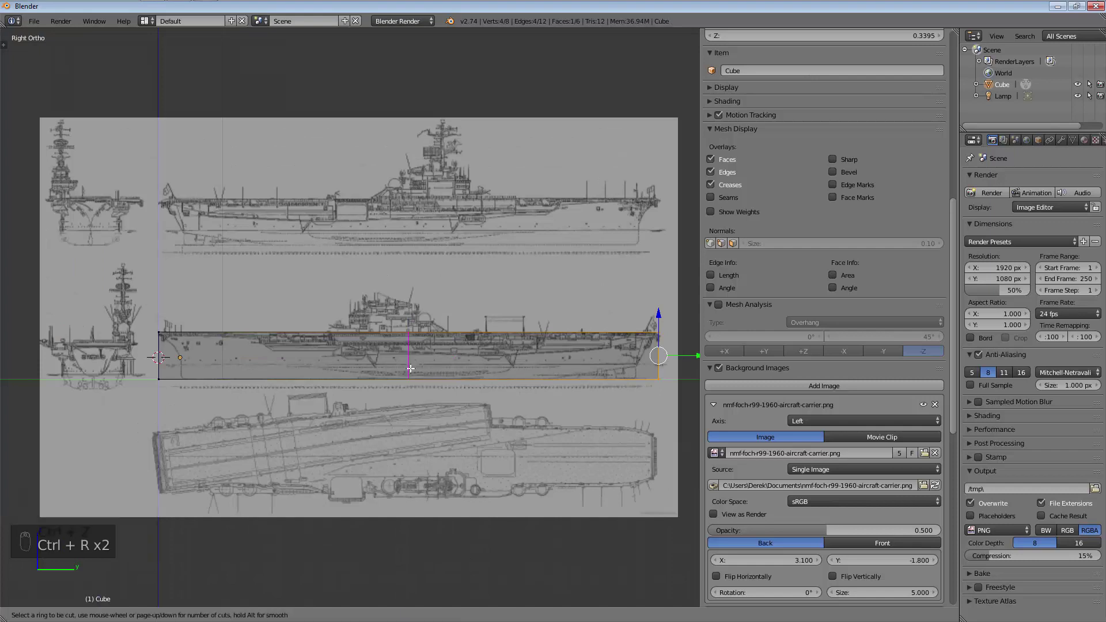
scroll(410, 368, "up", 2)
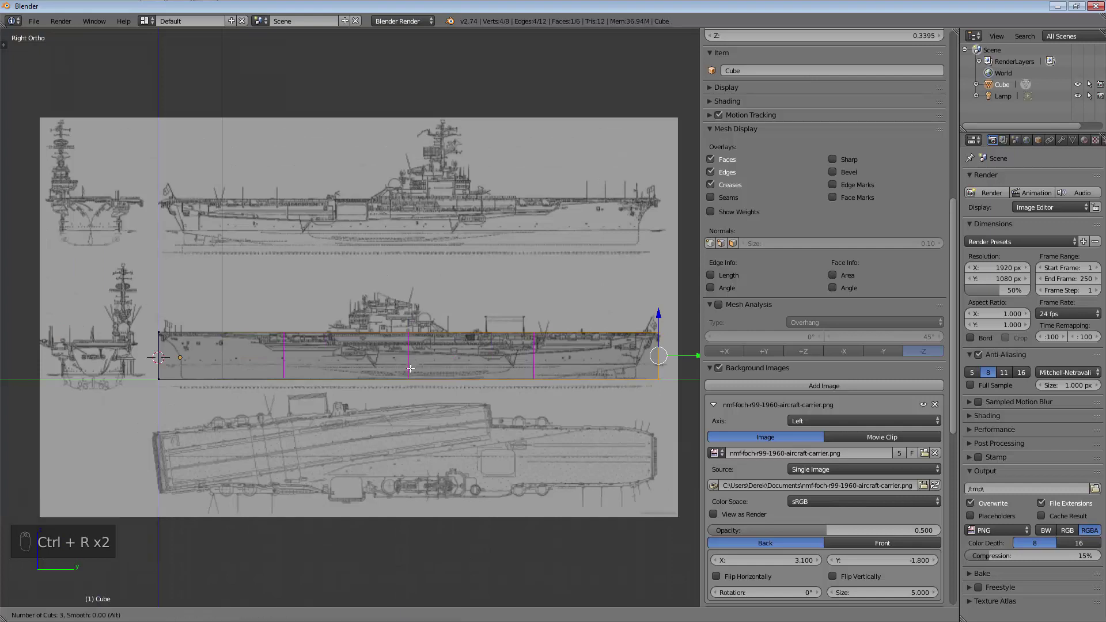
scroll(410, 369, "up", 2)
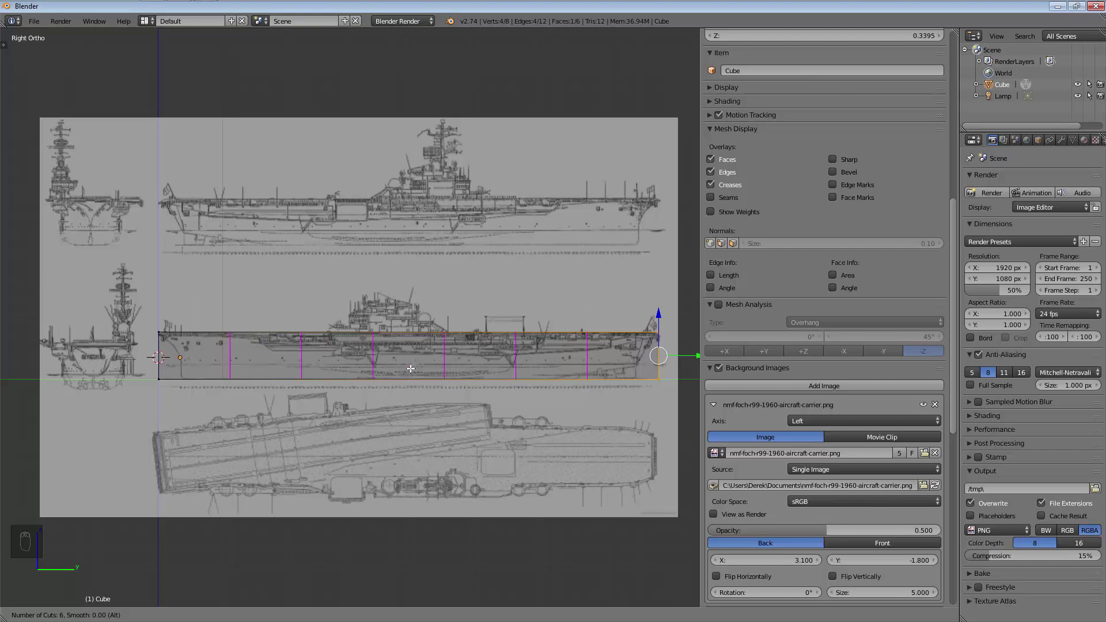
left_click(410, 368)
right_click(410, 368)
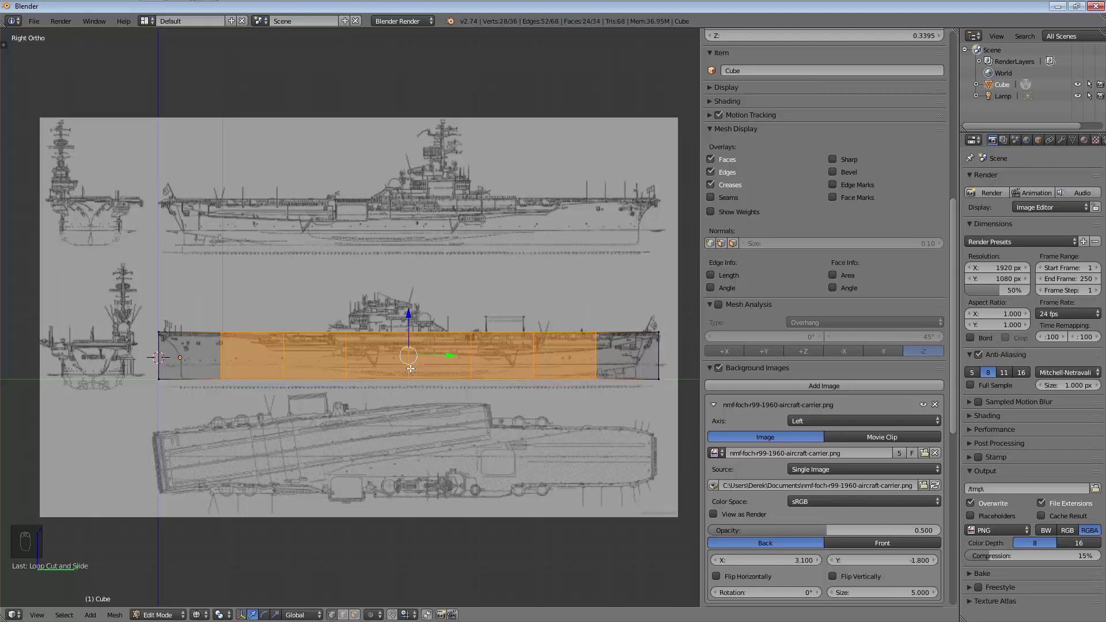
Clear the selection and select the side face of the second hull segment from the bow in face select mode
key("a")
scroll(414, 426, "up", 3)
middle_click_drag(235, 339, 377, 384, "shift")
scroll(378, 384, "up", 3)
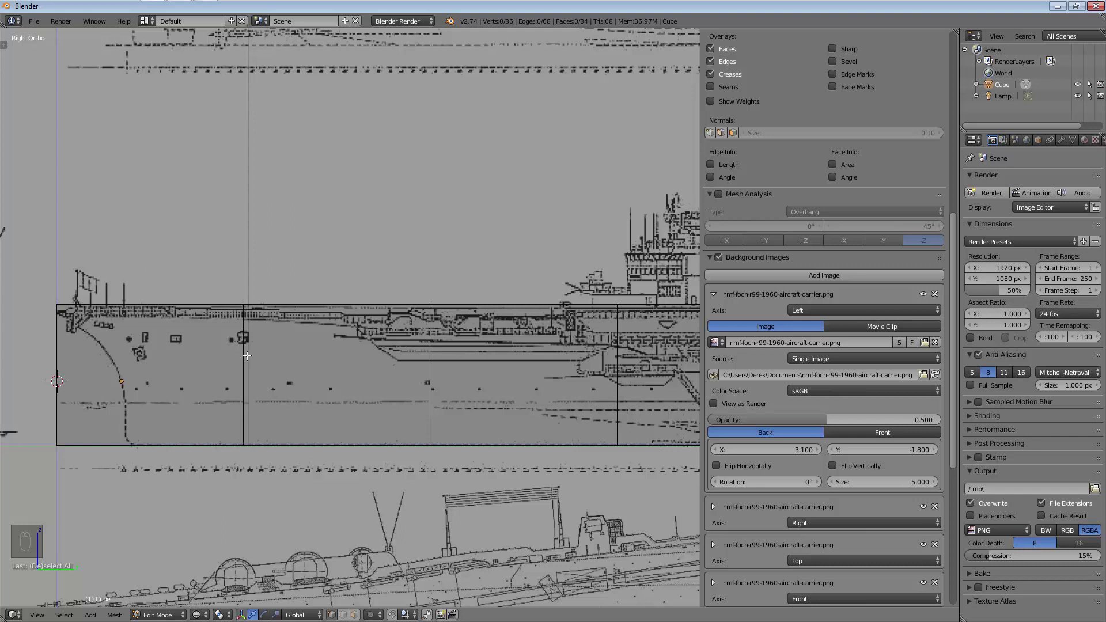
right_click(246, 298)
right_click(244, 444, "shift")
right_click(430, 445, "shift")
right_click(430, 313, "shift")
key("a")
left_click(355, 614)
right_click(352, 390)
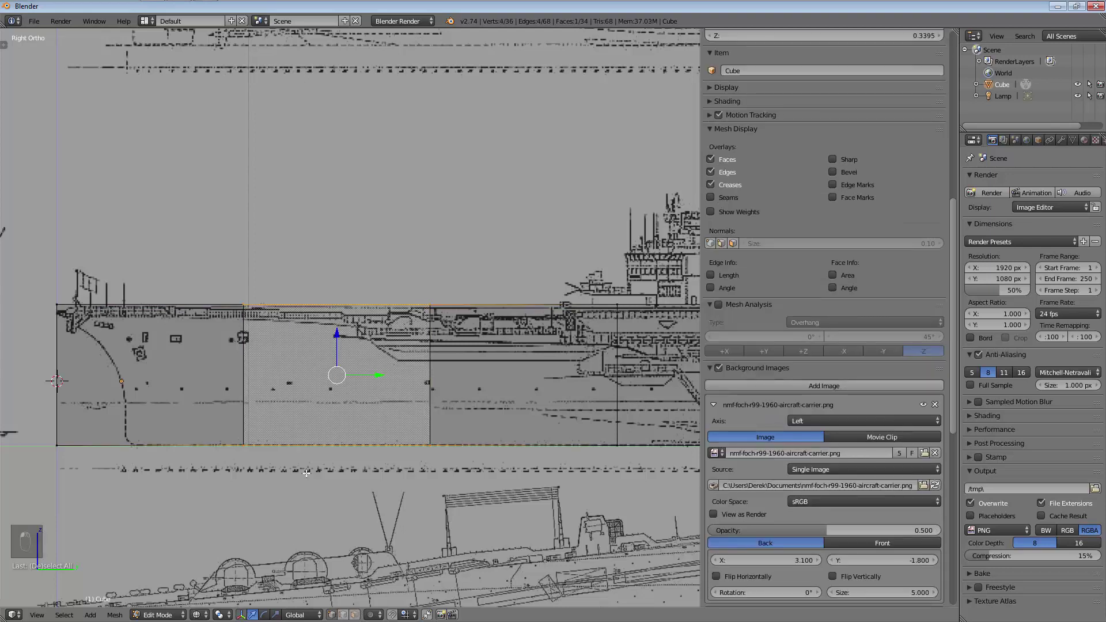
Add two lengthwise loop cuts along the hull side and one vertical loop cut in the second segment from the bow
key("ctrl+r")
key("ctrl+r")
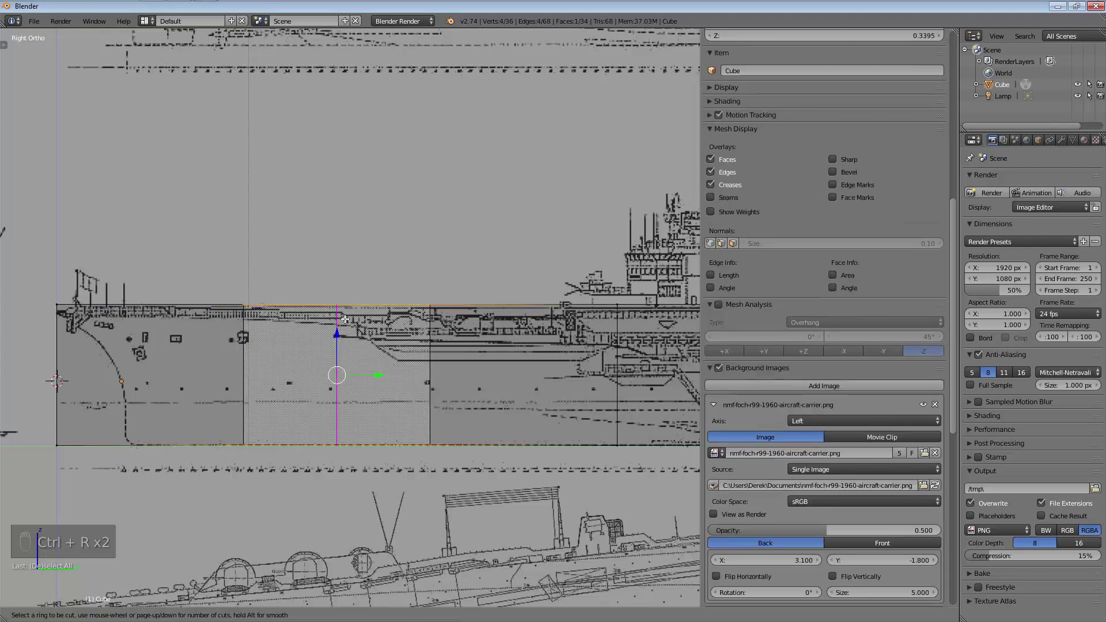
left_click(253, 376)
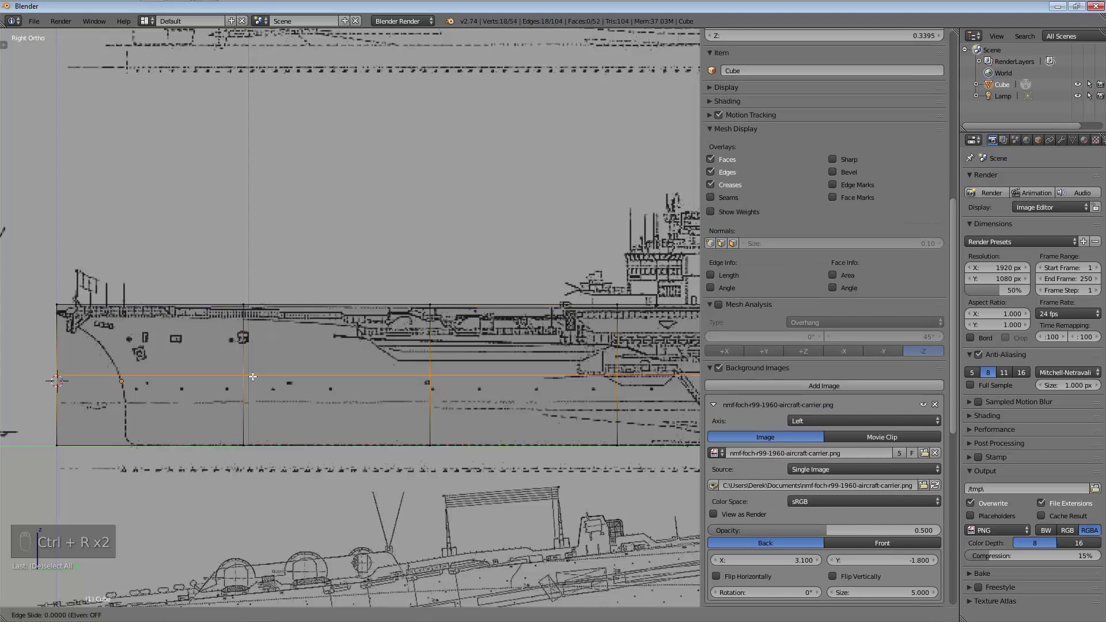
left_click(253, 376)
key("ctrl+r")
key("ctrl+r")
left_click(284, 339)
left_click(276, 351)
key("ctrl+r")
key("ctrl+r")
left_click(274, 346)
left_click(275, 357)
Add three more vertical loop cuts on either side of the first cross-section behind the bow
key("ctrl+r")
key("ctrl+r")
left_click(271, 355)
left_click(271, 355)
key("ctrl+r")
key("ctrl+r")
left_click(190, 357)
left_click(218, 358)
key("ctrl+r")
key("ctrl+r")
left_click(218, 358)
left_click(218, 358)
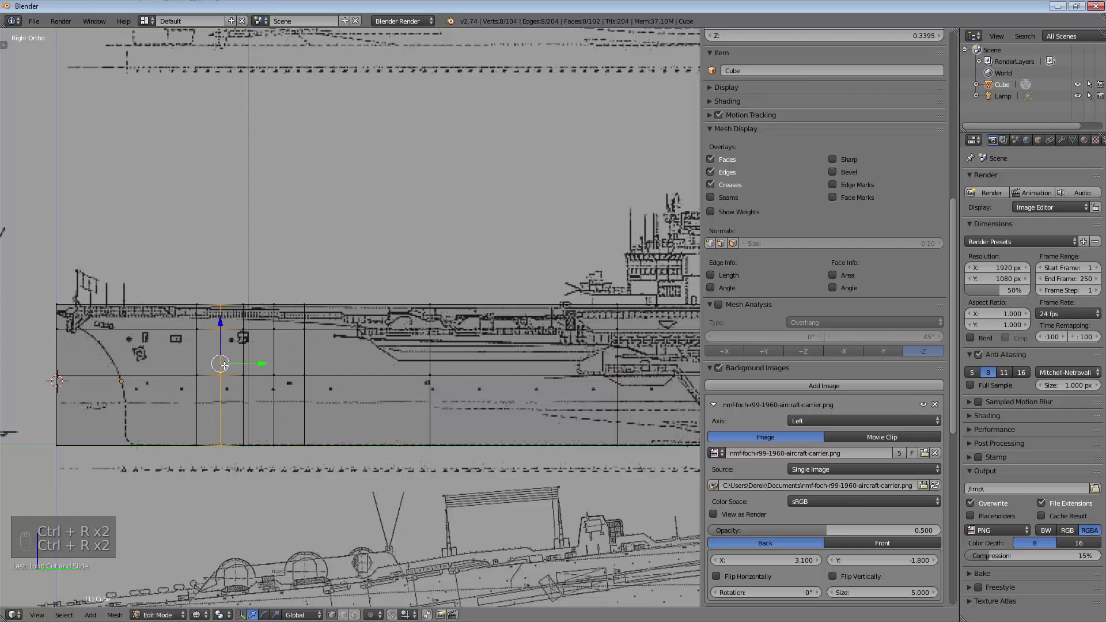
Select a single vertex on the middle lengthwise edge near the bow and move it forward and slightly down
right_click(193, 375)
key("g")
key("g")
left_click(194, 381)
scroll(236, 396, "down", 5)
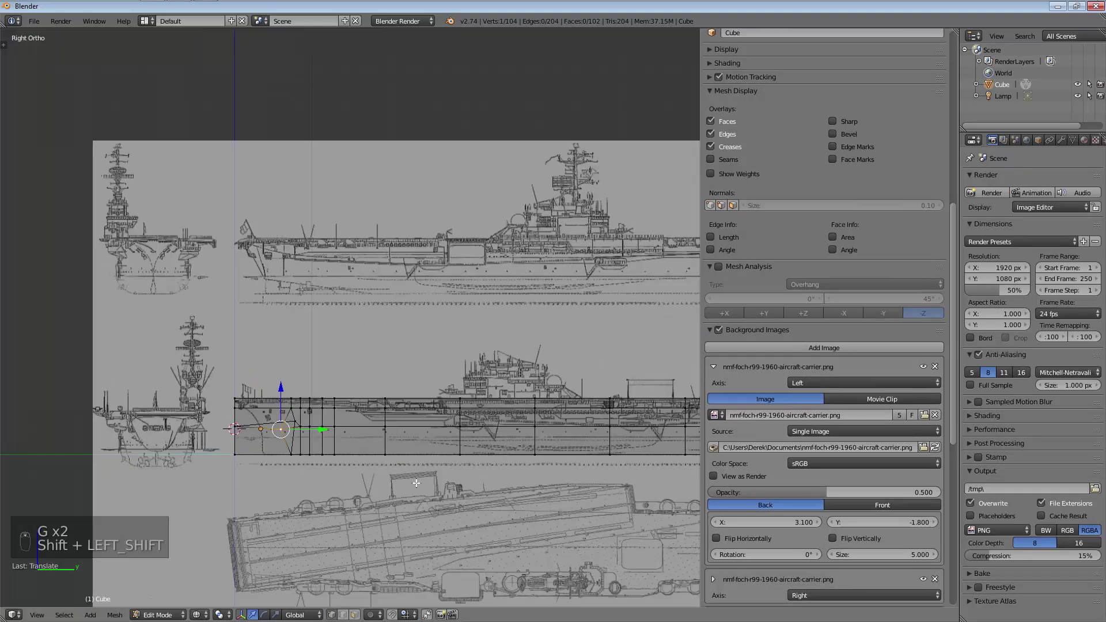
Undo the vertex move, all the loop cuts and the earlier edits that lengthened the hull block
scroll(461, 459, "up", 1)
key("ctrl+z")
key("ctrl+z")
key("ctrl+z")
key("ctrl+z")
key("ctrl+z")
key("ctrl+z")
key("ctrl+z")
key("ctrl+z")
key("ctrl+z")
key("ctrl+z")
key("ctrl+z")
key("ctrl+z")
key("ctrl+z")
key("ctrl+z")
key("ctrl+z")
key("ctrl+z")
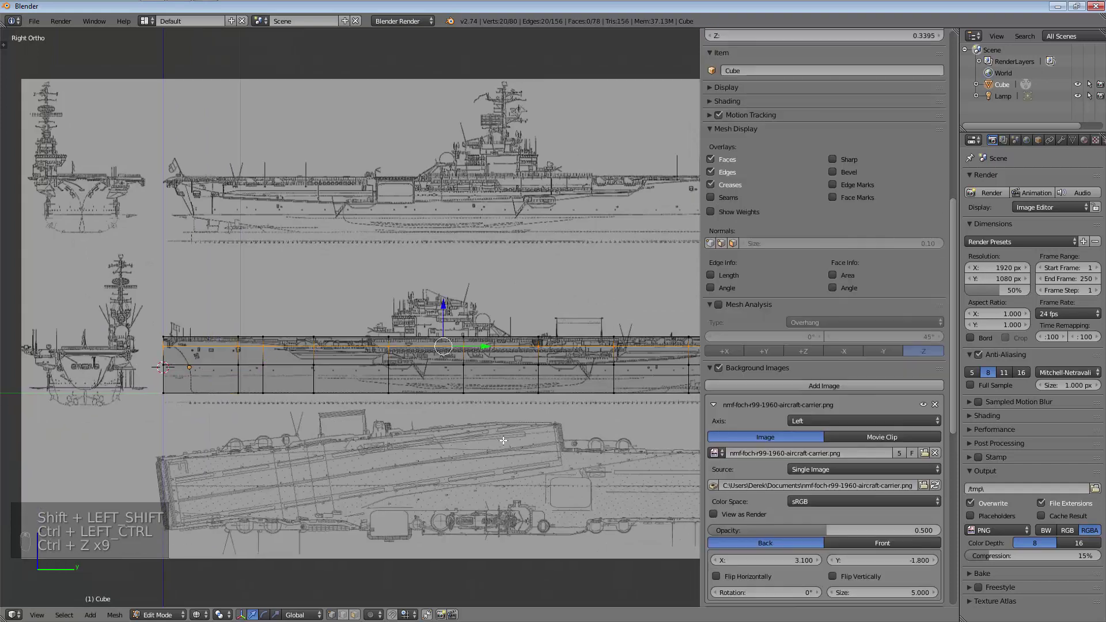
key("ctrl+z")
key("ctrl+z")
key("ctrl+z")
key("ctrl+z")
key("ctrl+z")
key("ctrl+z")
key("ctrl+z")
key("ctrl+z")
key("ctrl+z")
key("ctrl+z")
key("ctrl+z")
key("ctrl+z")
key("ctrl+z")
key("ctrl+z")
key("ctrl+z")
key("ctrl+z")
key("ctrl+z")
key("ctrl+z")
key("ctrl+z")
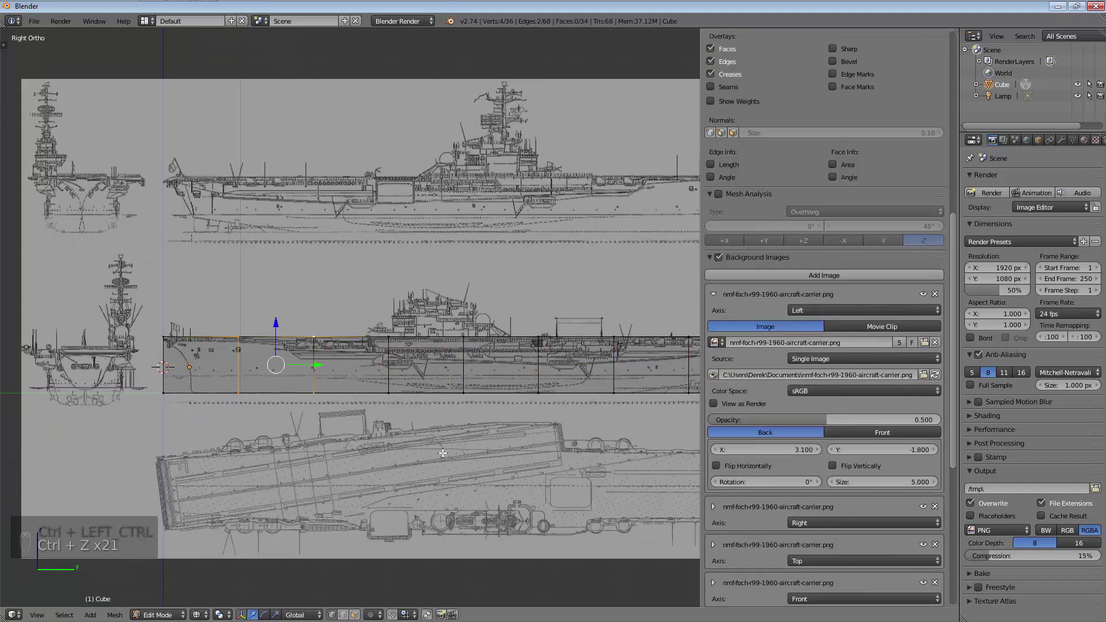
key("ctrl+z")
key("ctrl+z")
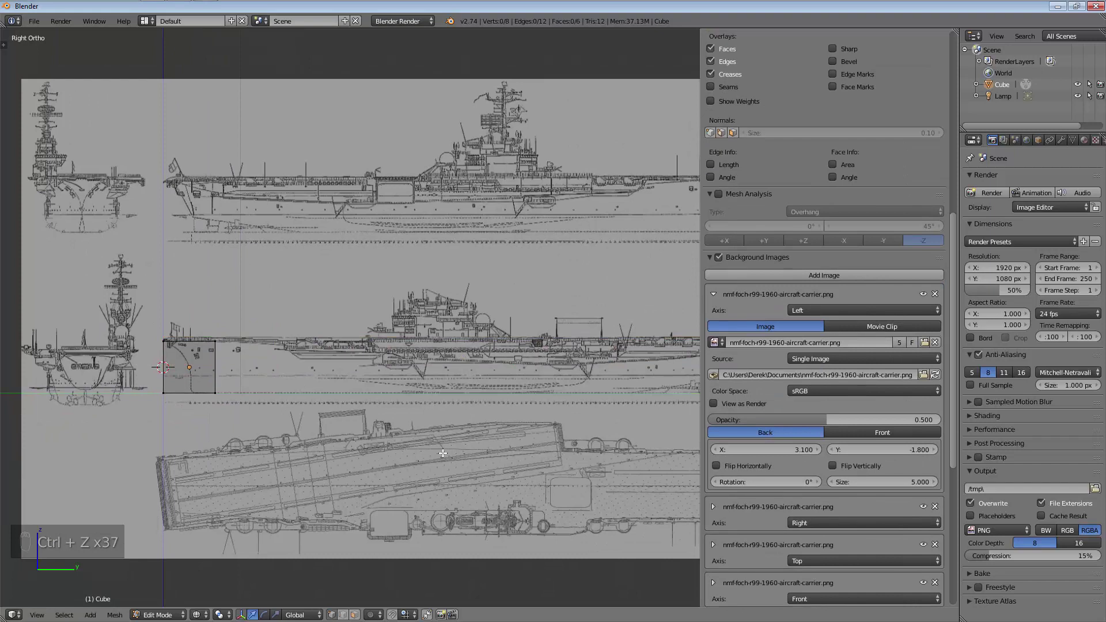
Try to redo the undone hull edits, first in Edit Mode and again in Object Mode
key("ctrl+y")
key("ctrl+y")
key("ctrl+y")
key("ctrl+y")
key("ctrl+y")
key("ctrl+y")
key("ctrl+y")
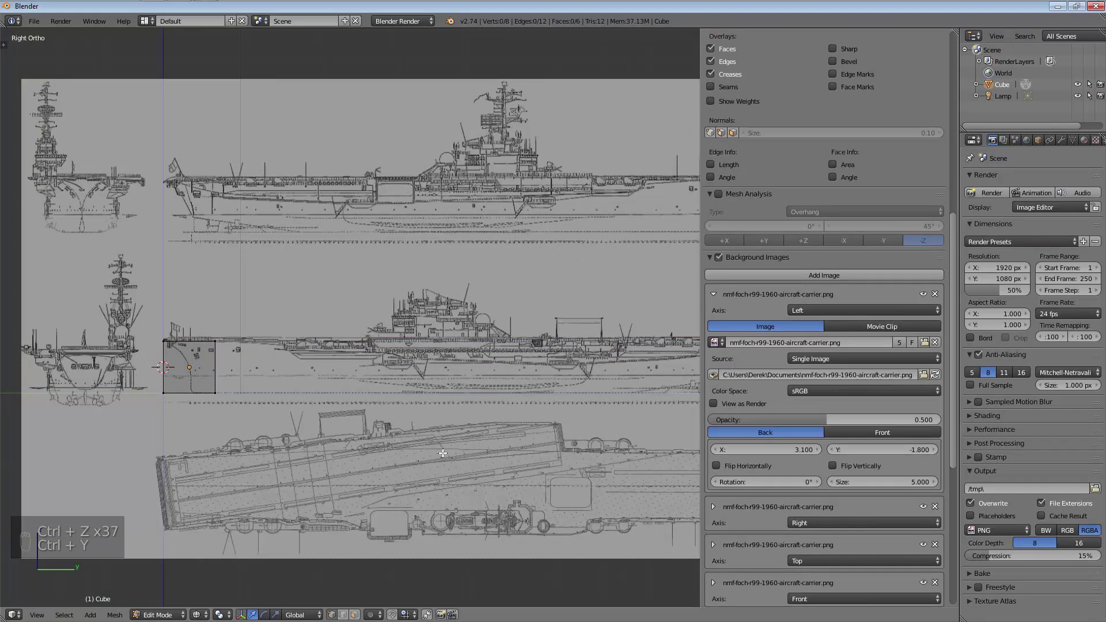
key("ctrl+y")
key("ctrl+y")
key("ctrl+y")
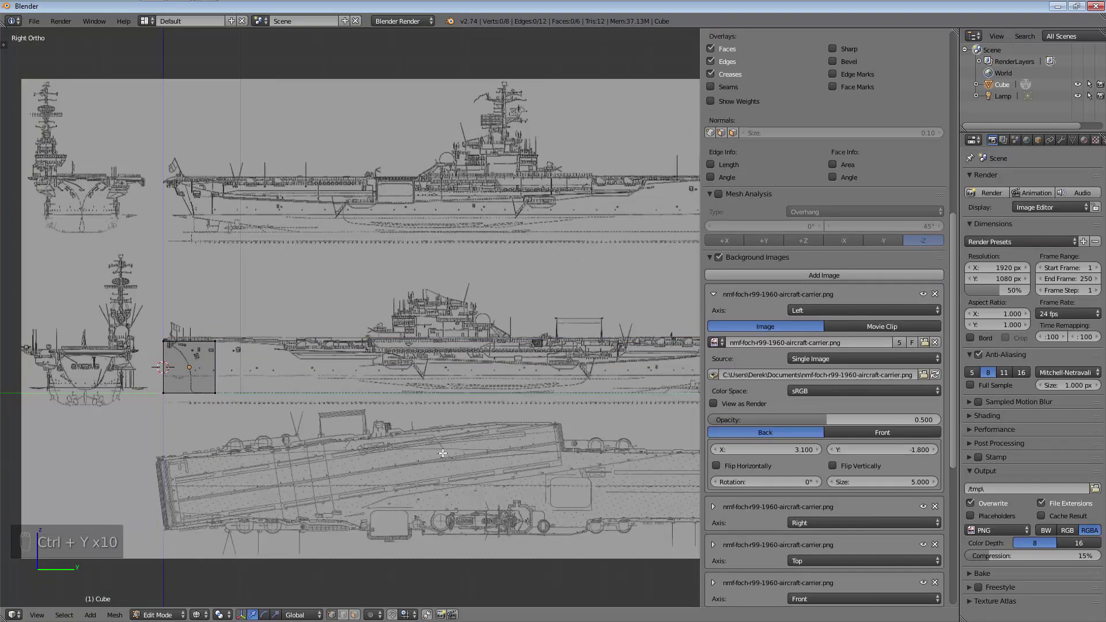
key("ctrl")
key("ctrl+y")
key("ctrl+y")
key("ctrl+y")
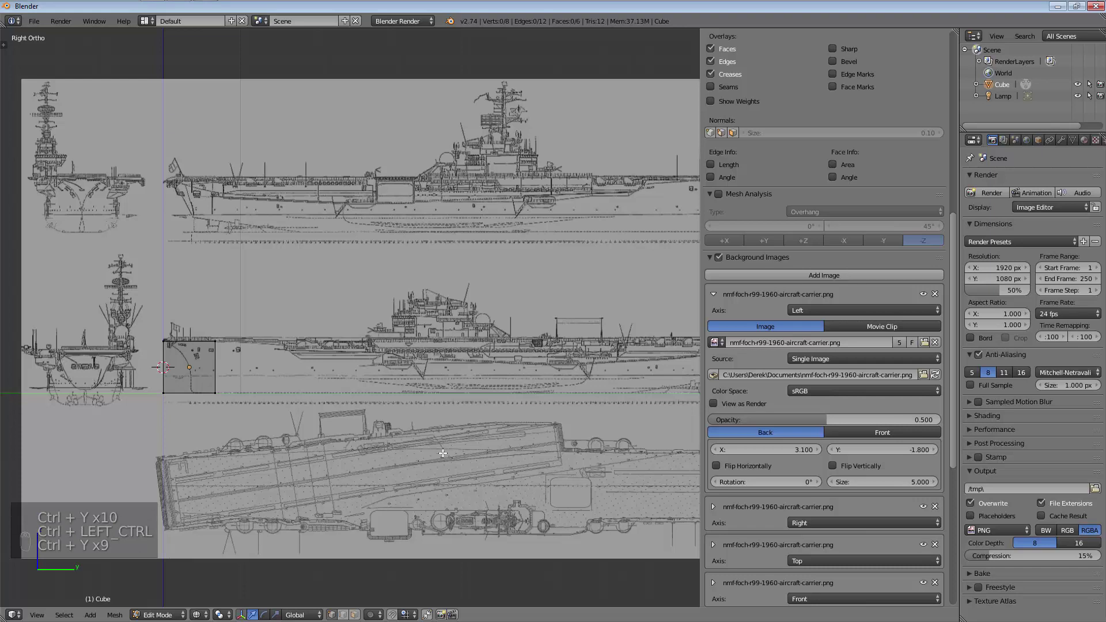
key("Tab")
key("ctrl")
key("ctrl+y")
key("ctrl+y")
key("ctrl+y")
key("ctrl+y")
key("ctrl+y")
key("ctrl+y")
key("ctrl")
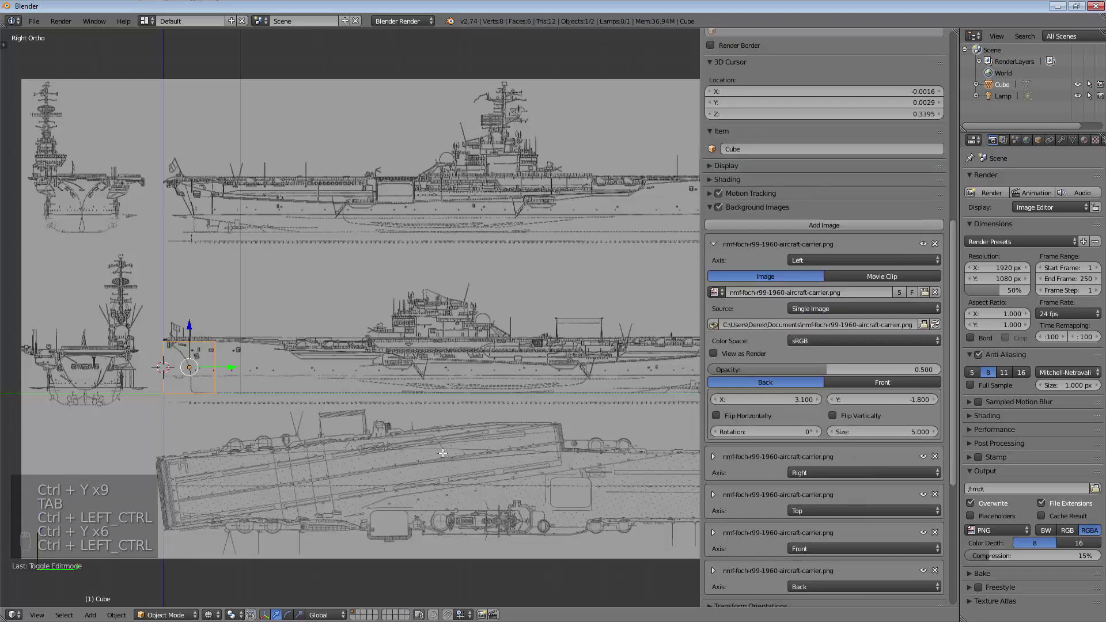
Undo one step in Object Mode to recover the full-length hull block, and reopen it in Edit Mode
key("ctrl+z")
key("Tab")
scroll(342, 414, "up", 3)
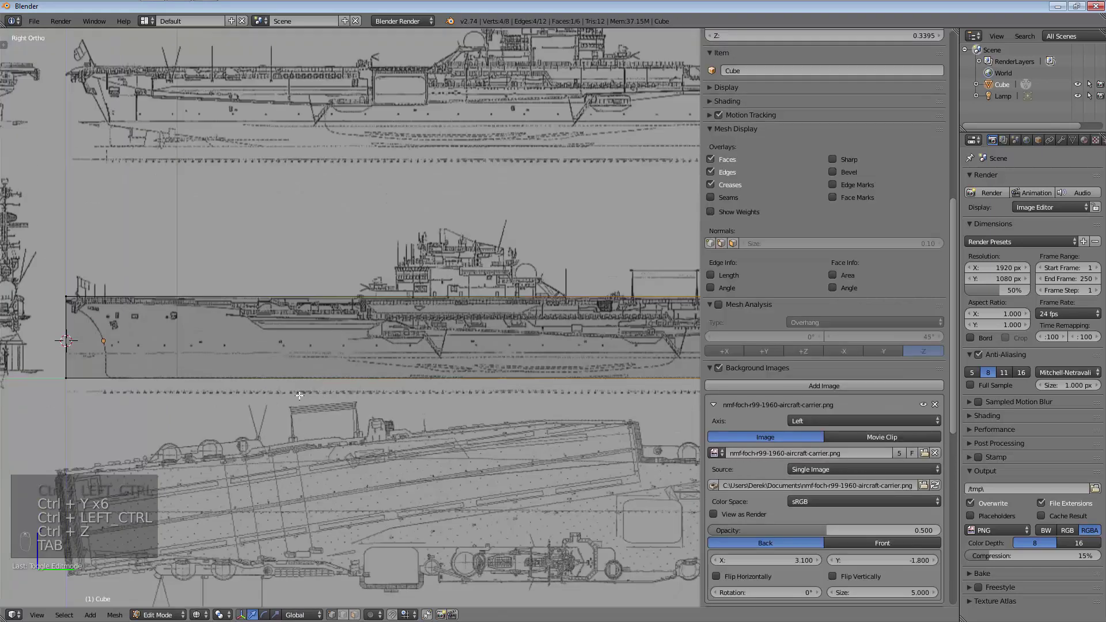
middle_click_drag(341, 414, 365, 312, "shift")
scroll(365, 312, "up", 5)
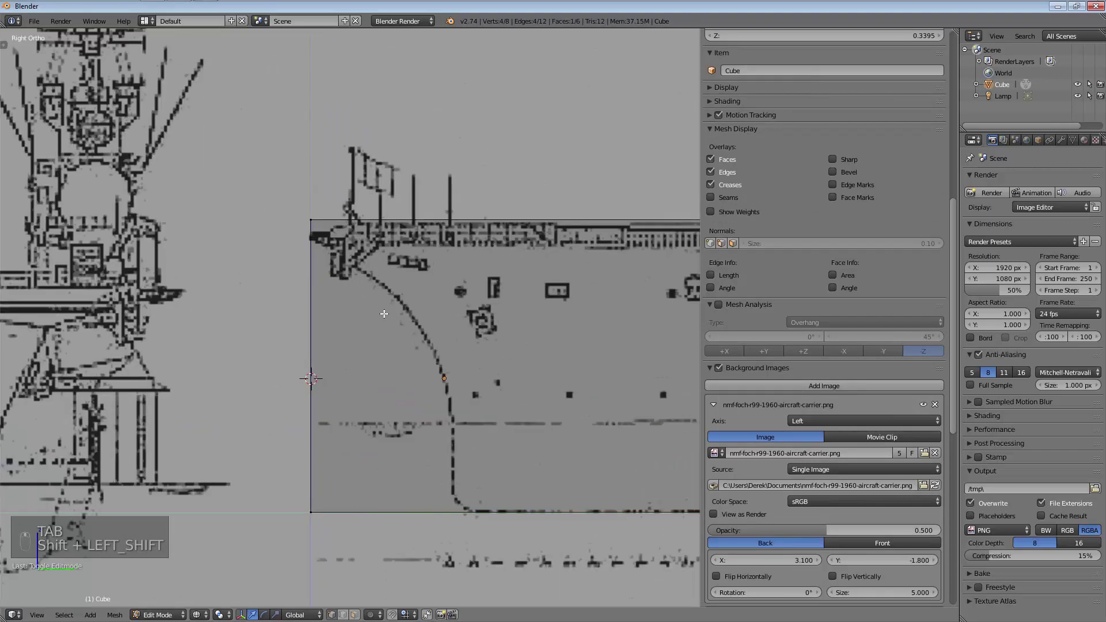
scroll(365, 312, "down", 7)
scroll(418, 401, "down", 2)
middle_click_drag(418, 402, 319, 410, "shift")
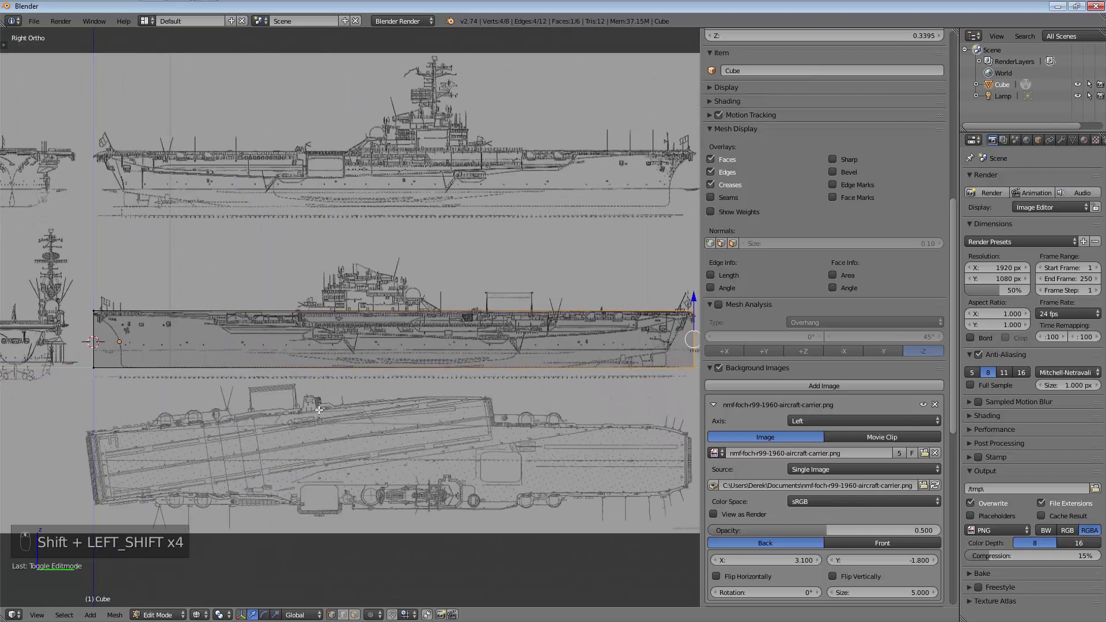
key("ctrl+r")
key("ctrl+r")
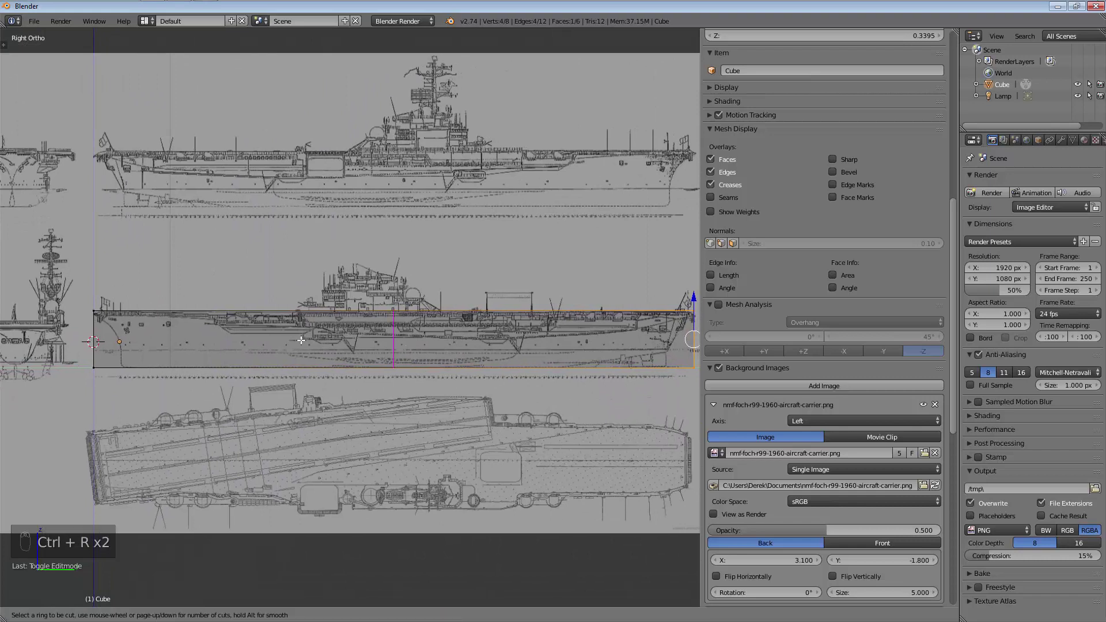
scroll(97, 344, "up", 10)
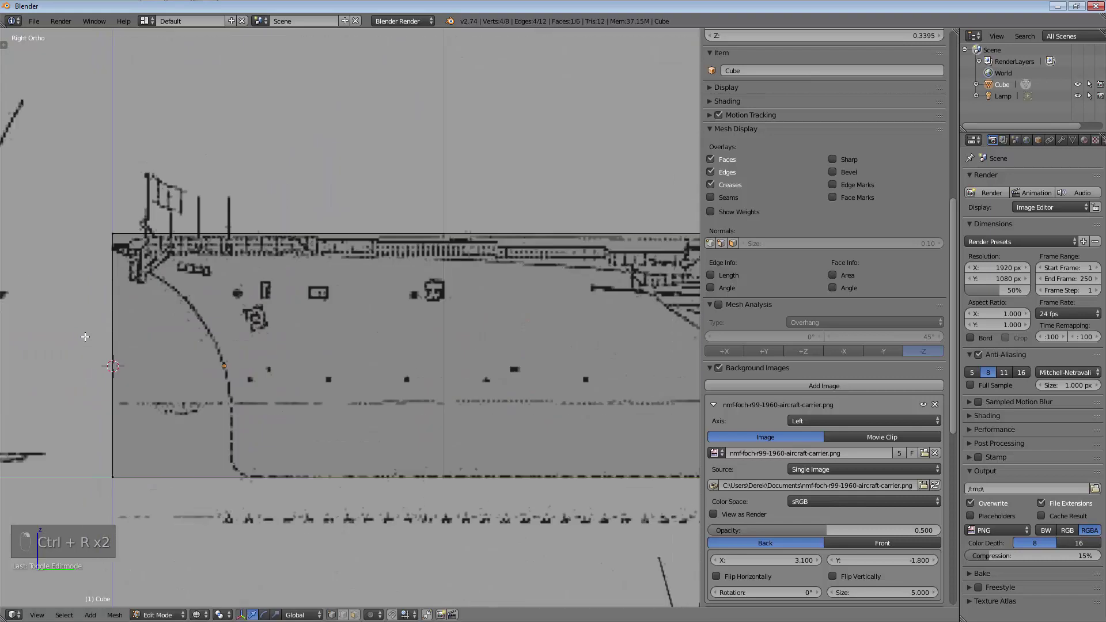
right_click(273, 364)
Add one vertical loop cut to the hull block and slide it forward to where the bow curve meets the keel
scroll(129, 375, "down", 6)
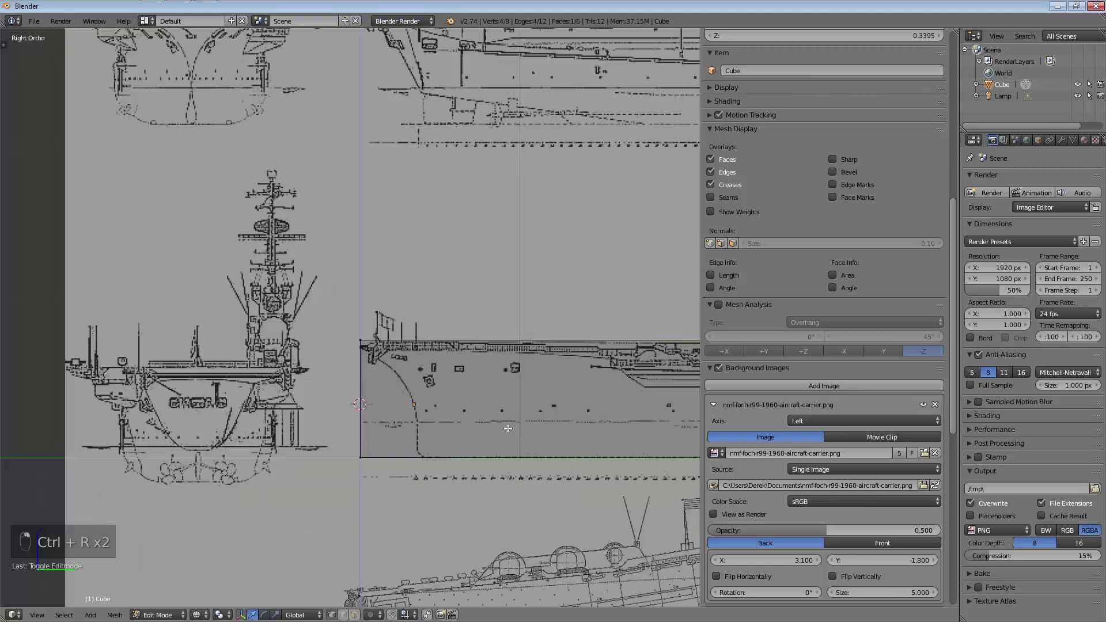
middle_click_drag(403, 414, 90, 419, "shift")
key("ctrl+r")
key("ctrl+r")
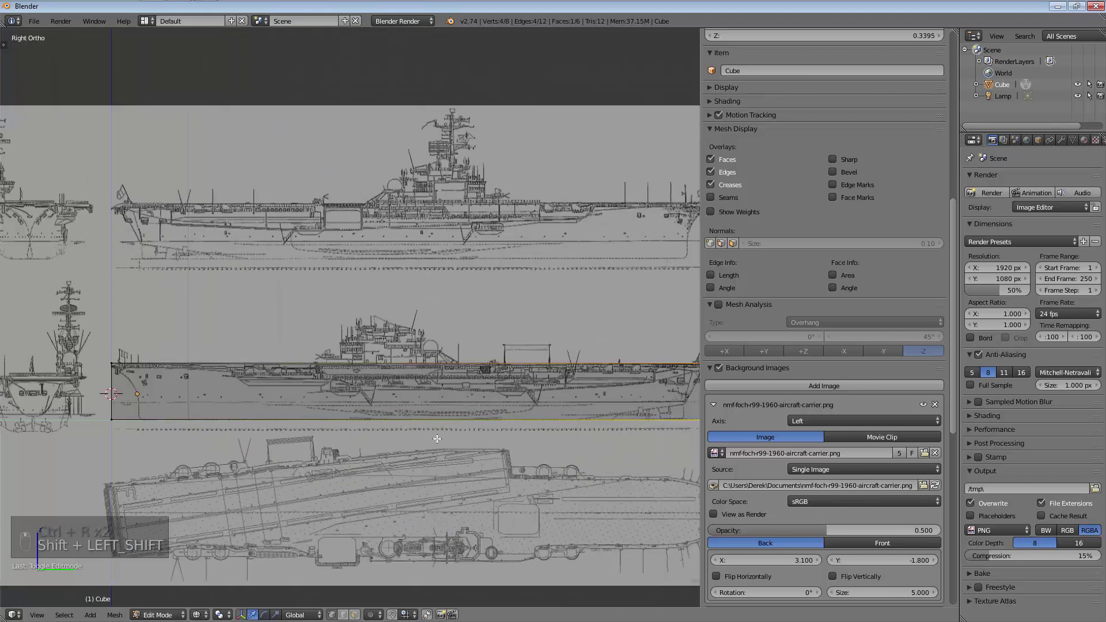
left_click(431, 404)
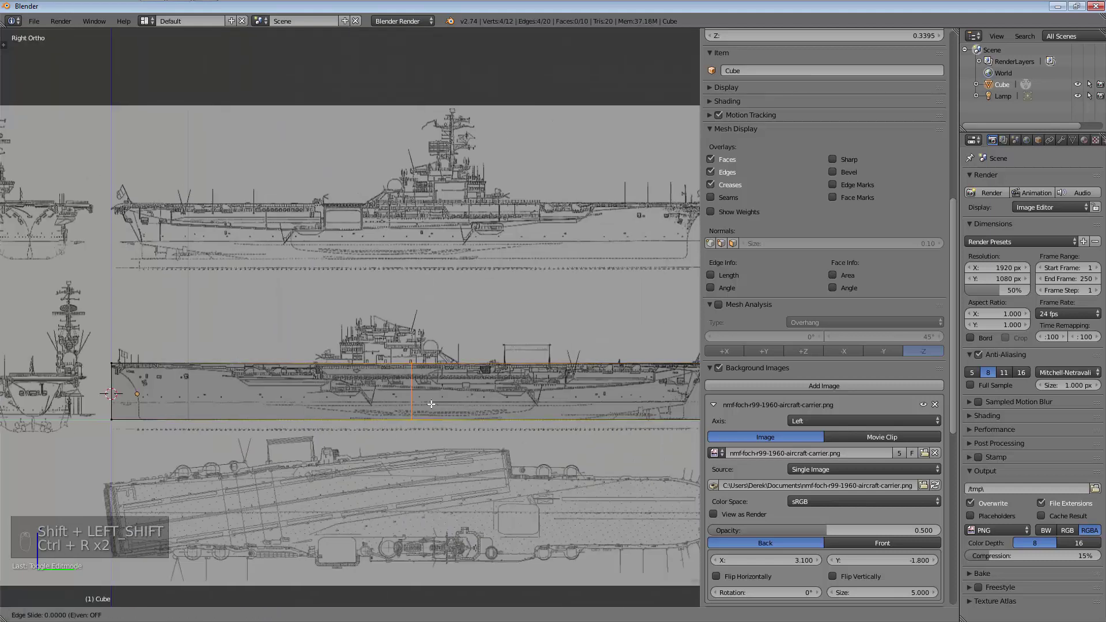
left_click(160, 435)
middle_click_drag(160, 435, 426, 403, "shift")
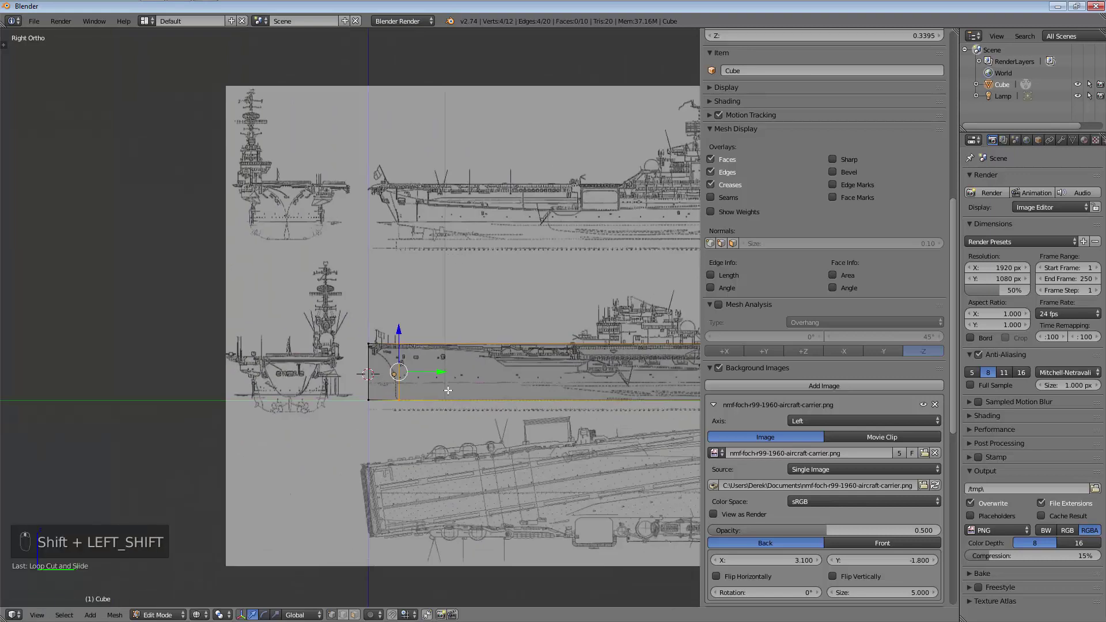
scroll(402, 384, "up", 6)
scroll(472, 333, "up", 2, "shift")
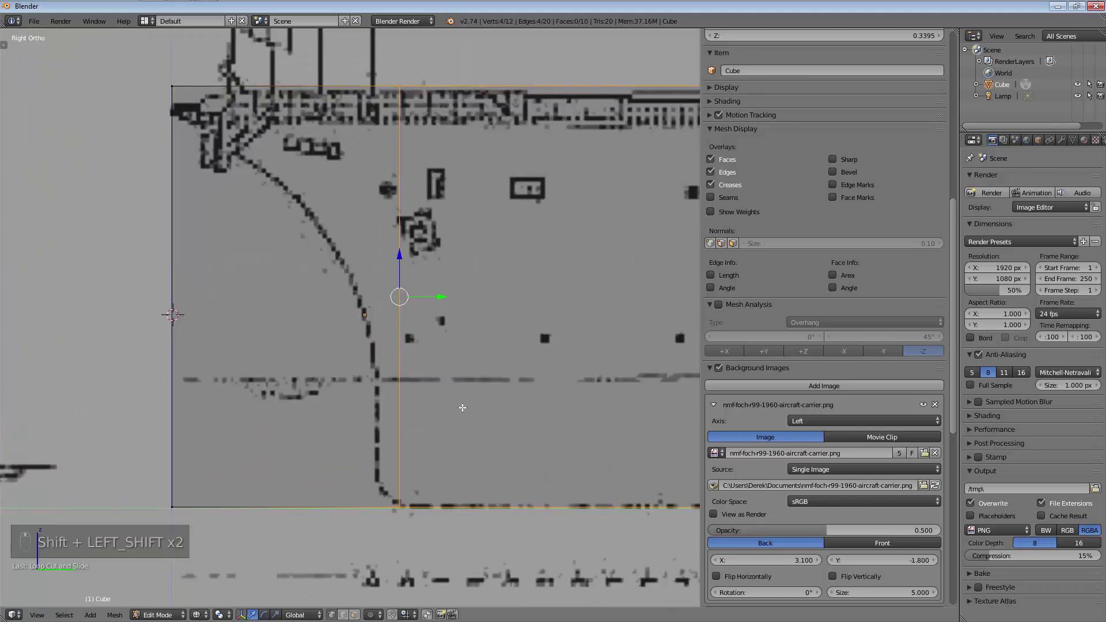
Examine the new loop cut in perspective and against the bow profile in the side view
scroll(464, 408, "down", 2)
middle_click_drag(454, 452, 490, 467)
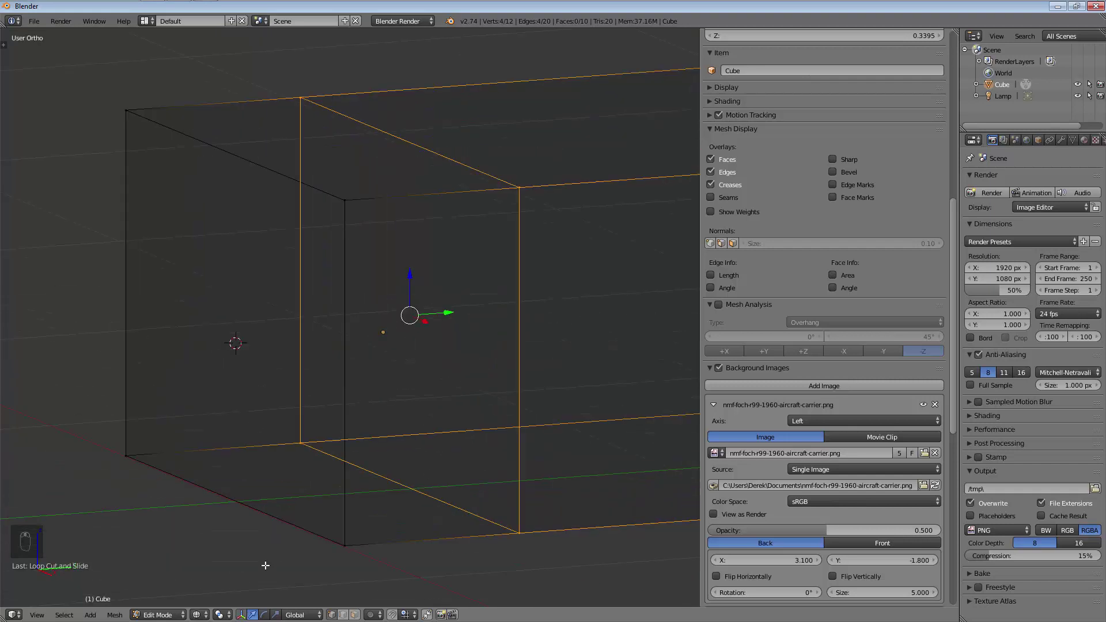
middle_click_drag(346, 575, 283, 505)
middle_click_drag(312, 410, 322, 328)
key("KP_3")
scroll(301, 300, "down", 4)
scroll(321, 351, "up", 4)
scroll(320, 351, "up", 3)
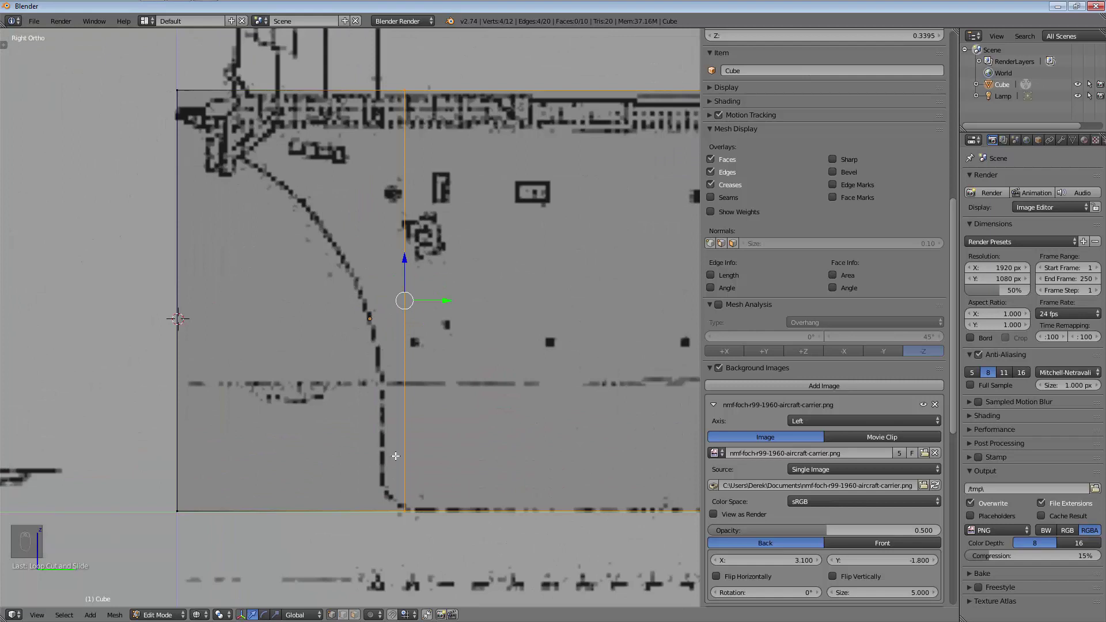
Clear the selection and select the loop cut's four corner vertices one by one in a perspective view
middle_click_drag(407, 374, 436, 374)
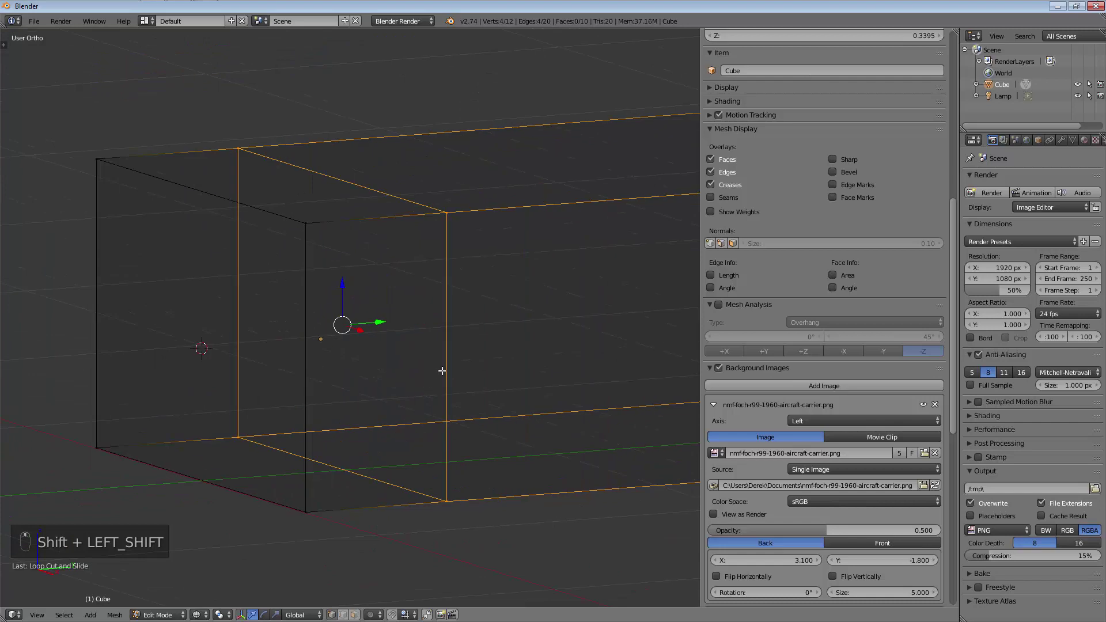
key("a")
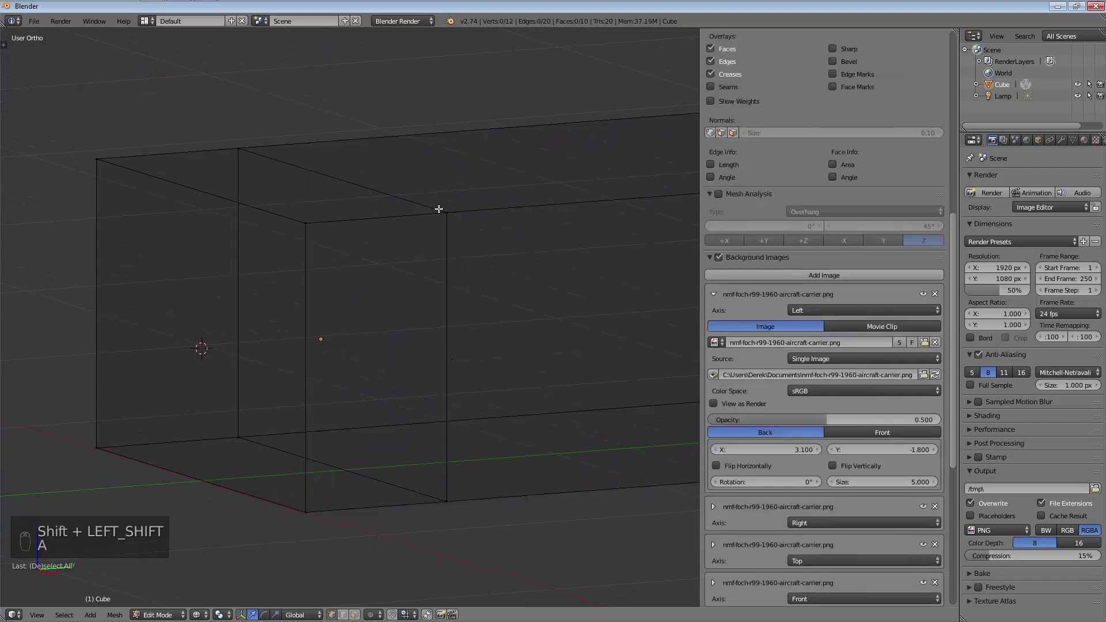
right_click(446, 213, "shift")
right_click(447, 499, "shift")
right_click(237, 437, "shift")
right_click(237, 149, "shift")
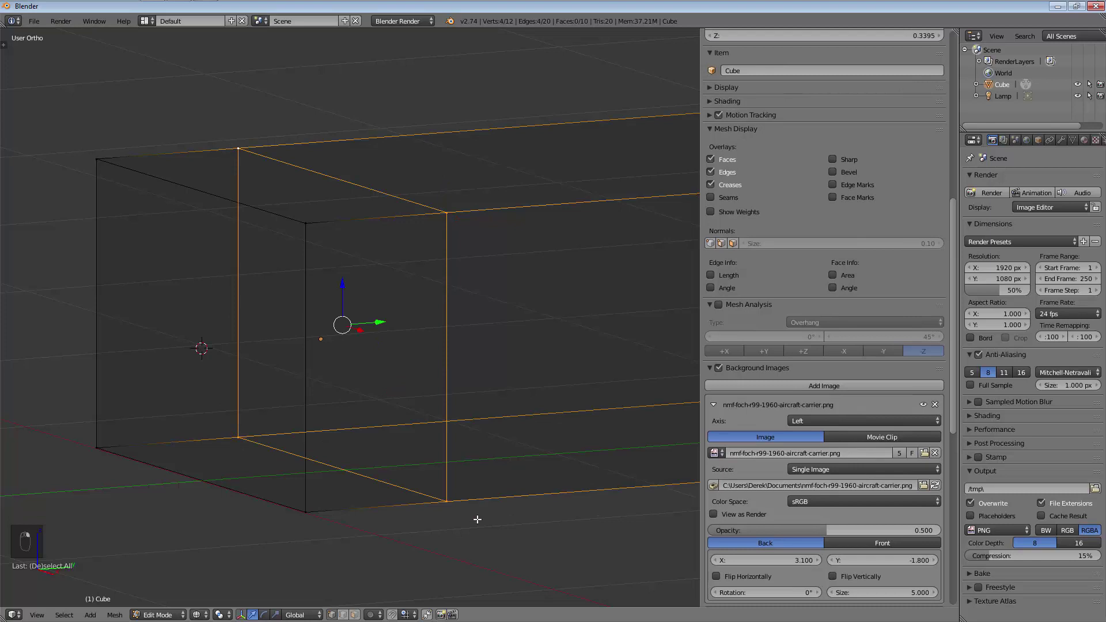
Reselect the loop cut as a whole edge loop and try an edge slide along the hull's length
key("a")
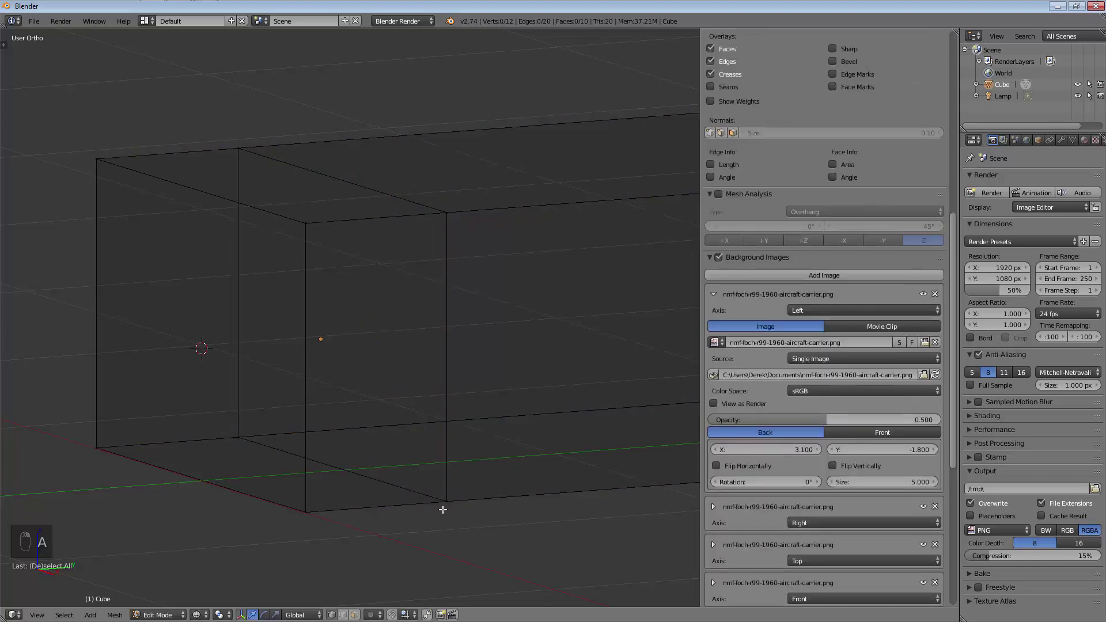
key("alt")
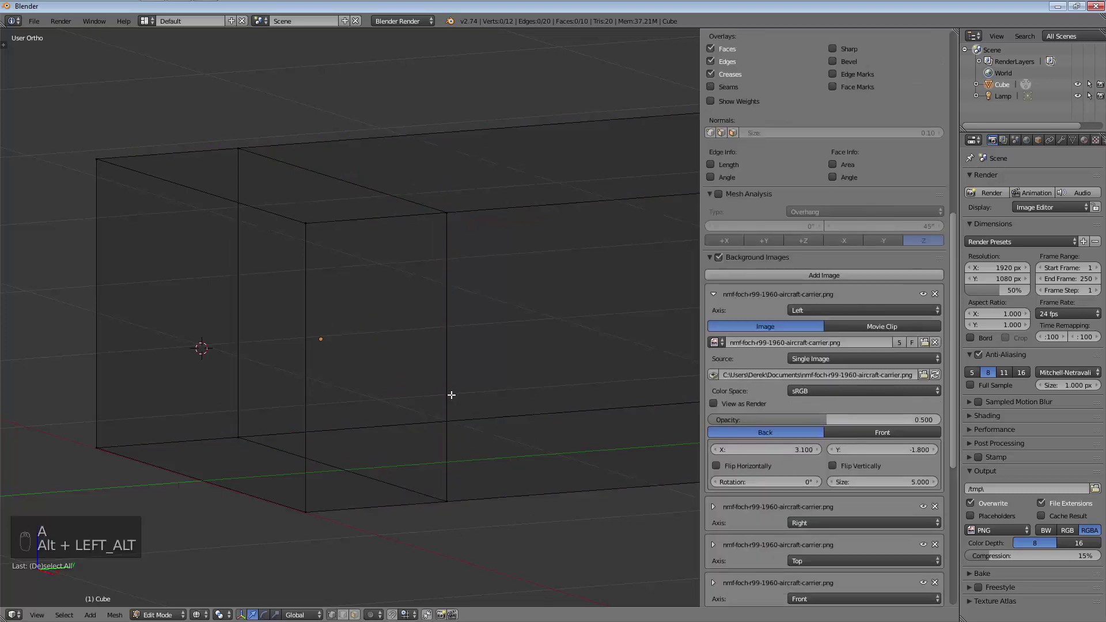
right_click(445, 244, "alt")
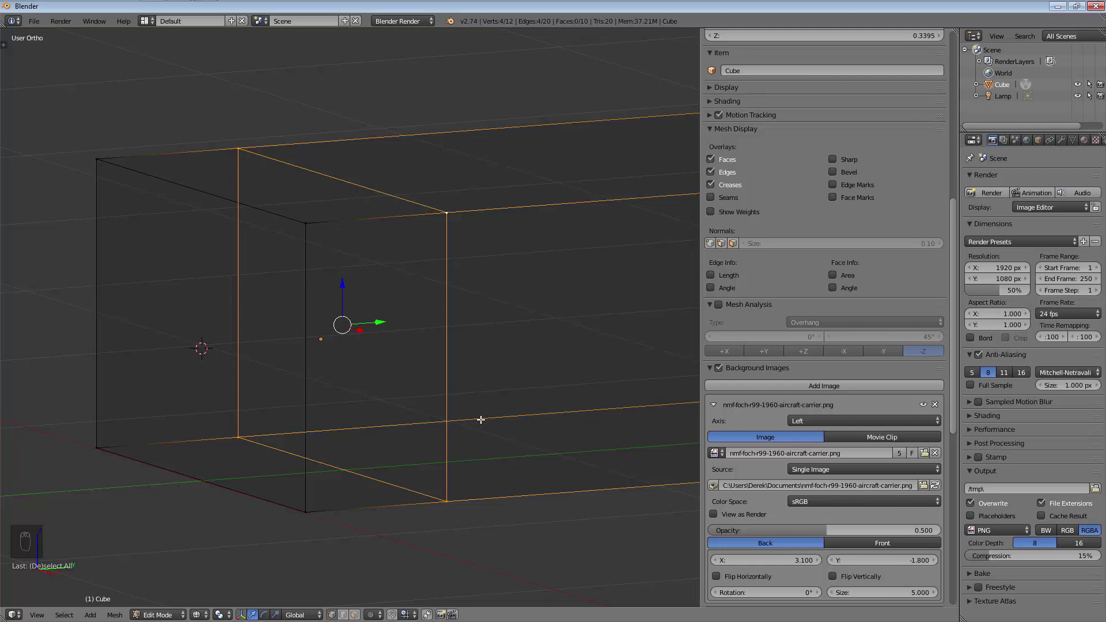
key("g")
key("g")
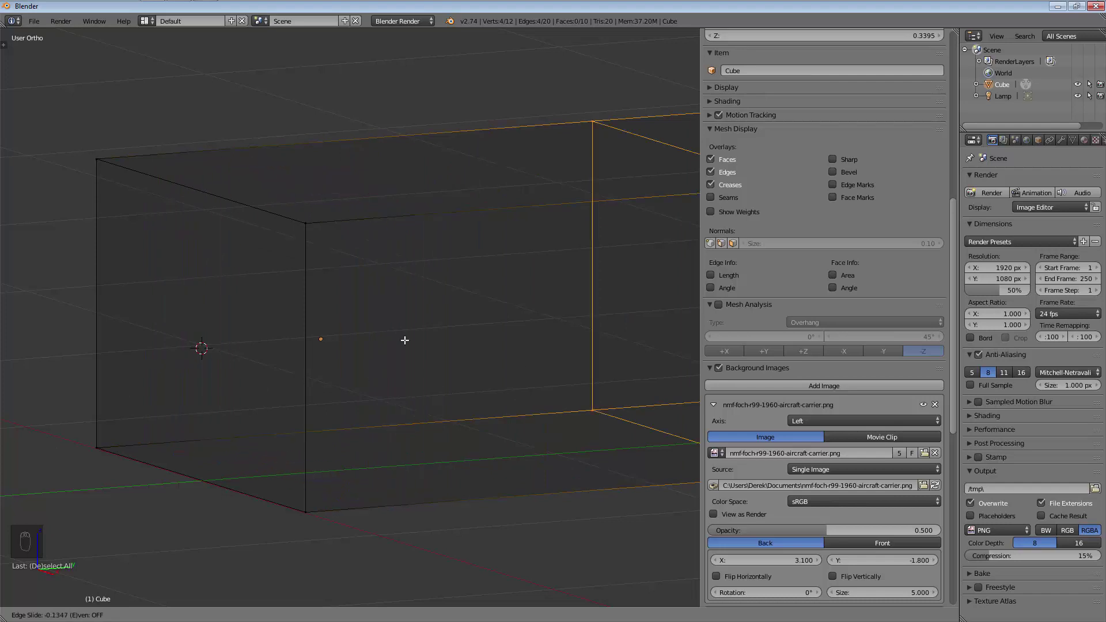
left_click(208, 358)
Edge-slide the selected loop slightly aft in the side view, to where the bow's lower curve runs into the flat keel line
key("KP_3")
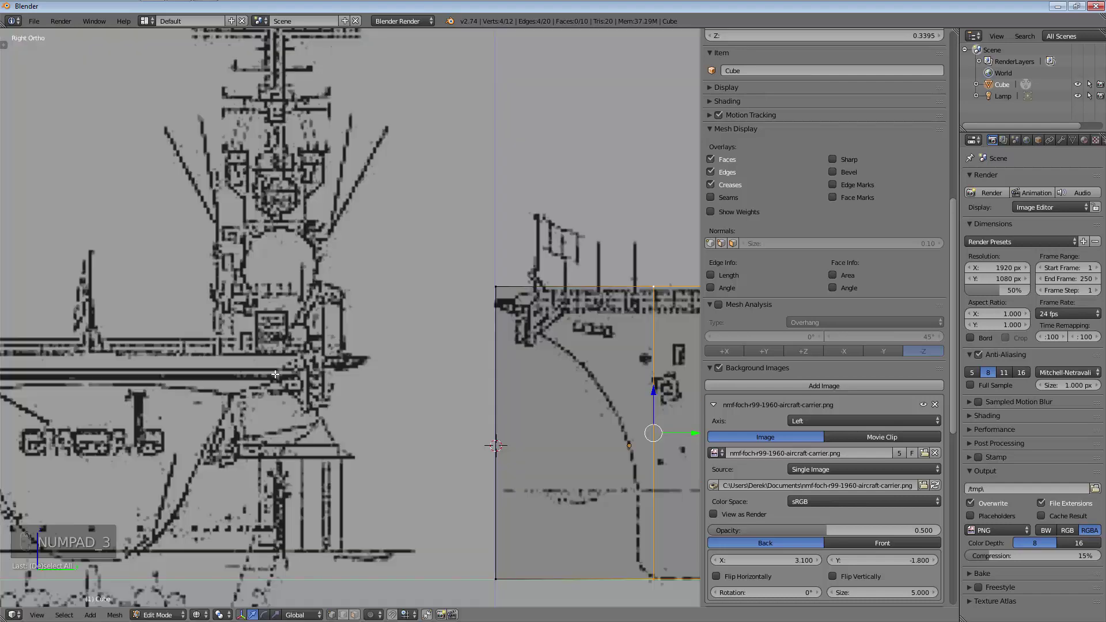
scroll(518, 357, "up", 4)
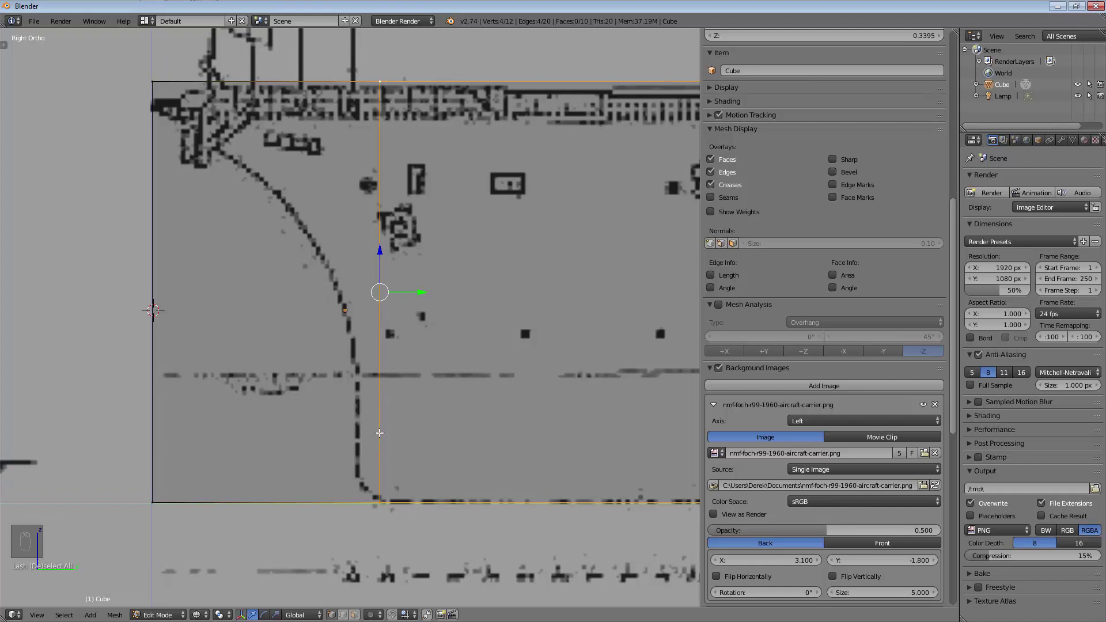
key("g")
key("g")
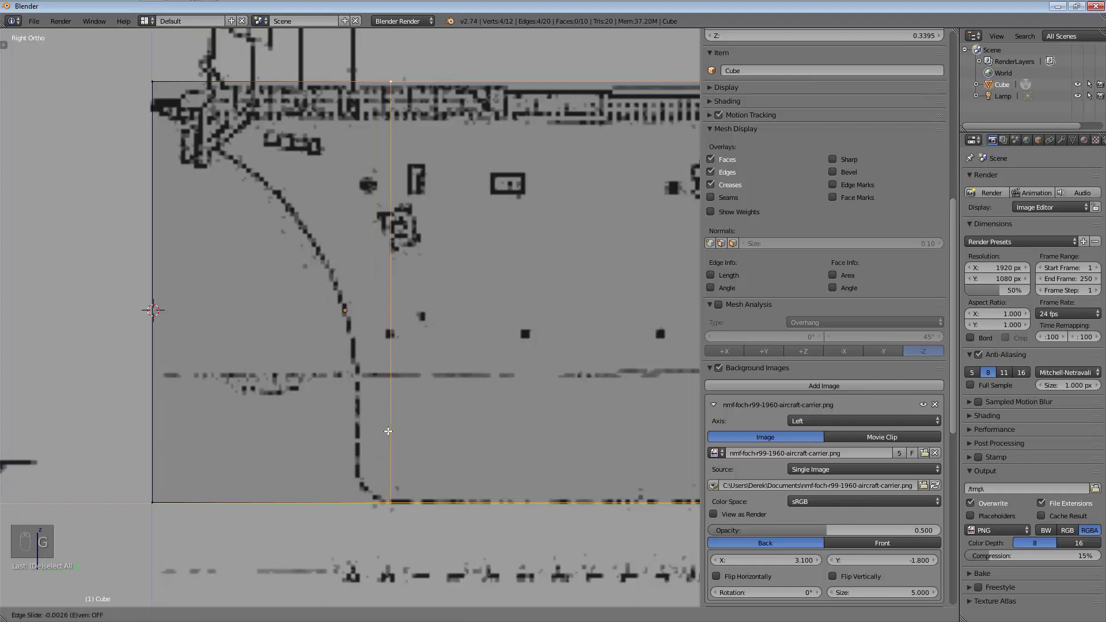
left_click(388, 430)
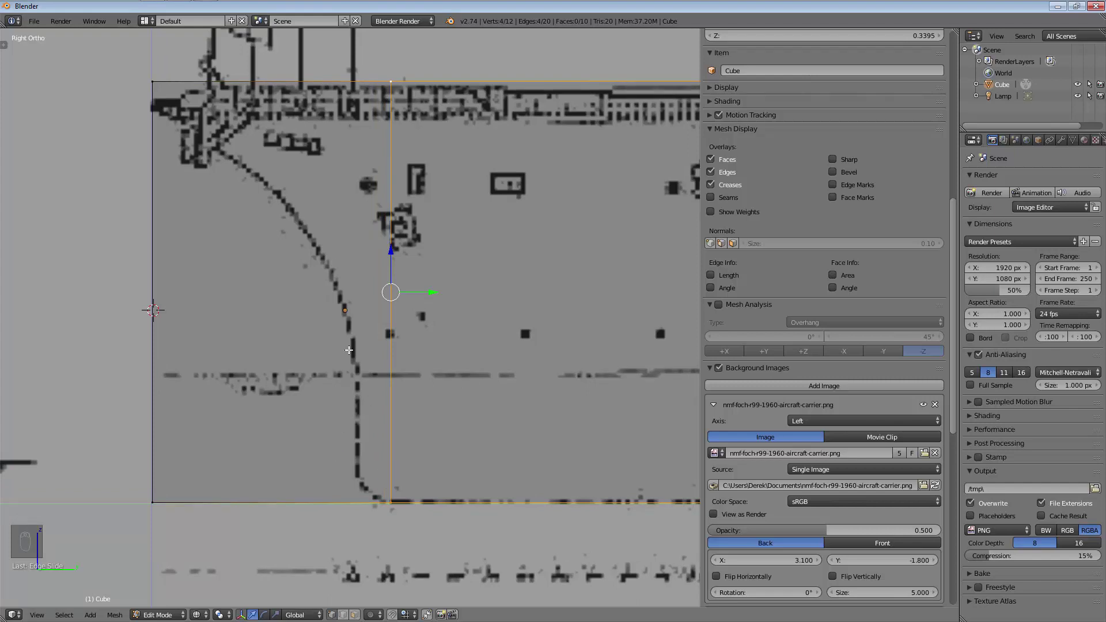
Add a vertical loop cut between the bow face and the existing loop, placed on the vertical lower part of the bow line
key("ctrl+r")
key("ctrl+r")
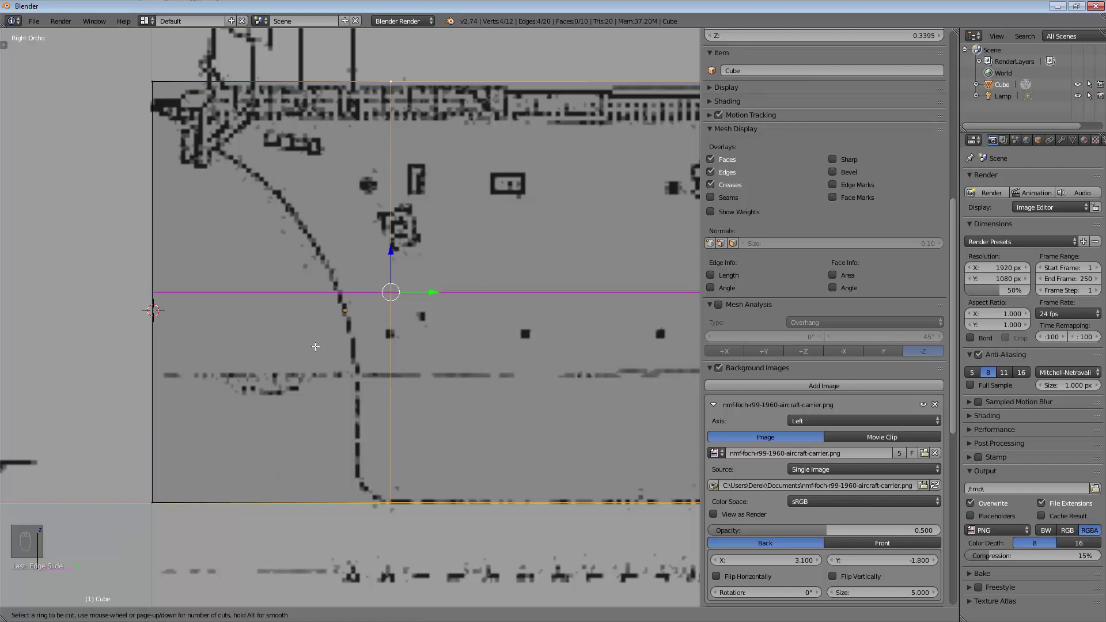
left_click(271, 129)
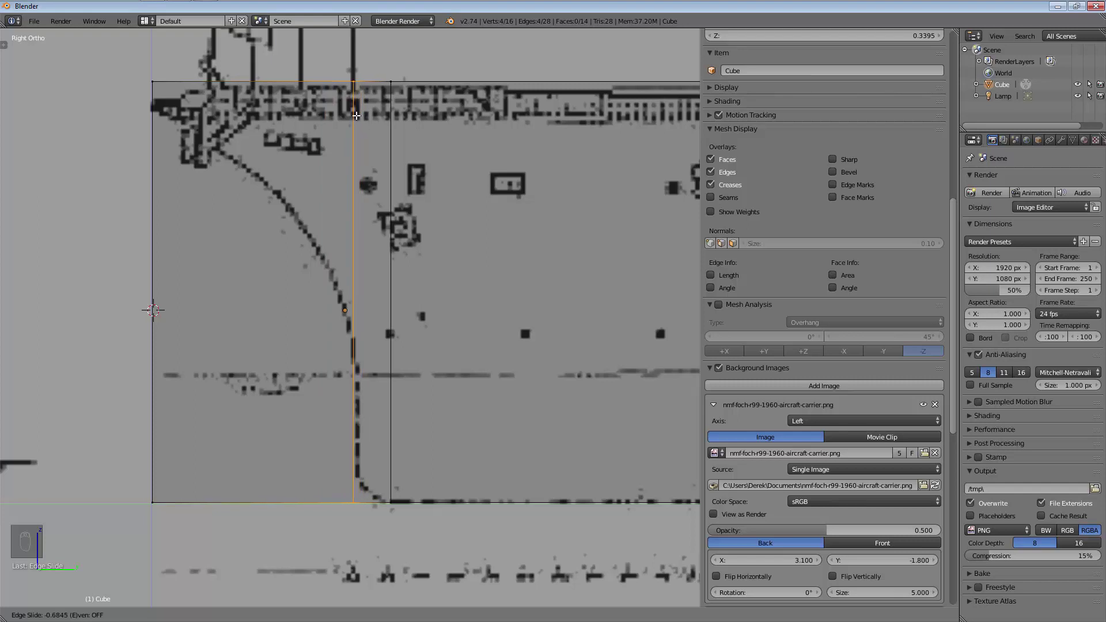
left_click(355, 118)
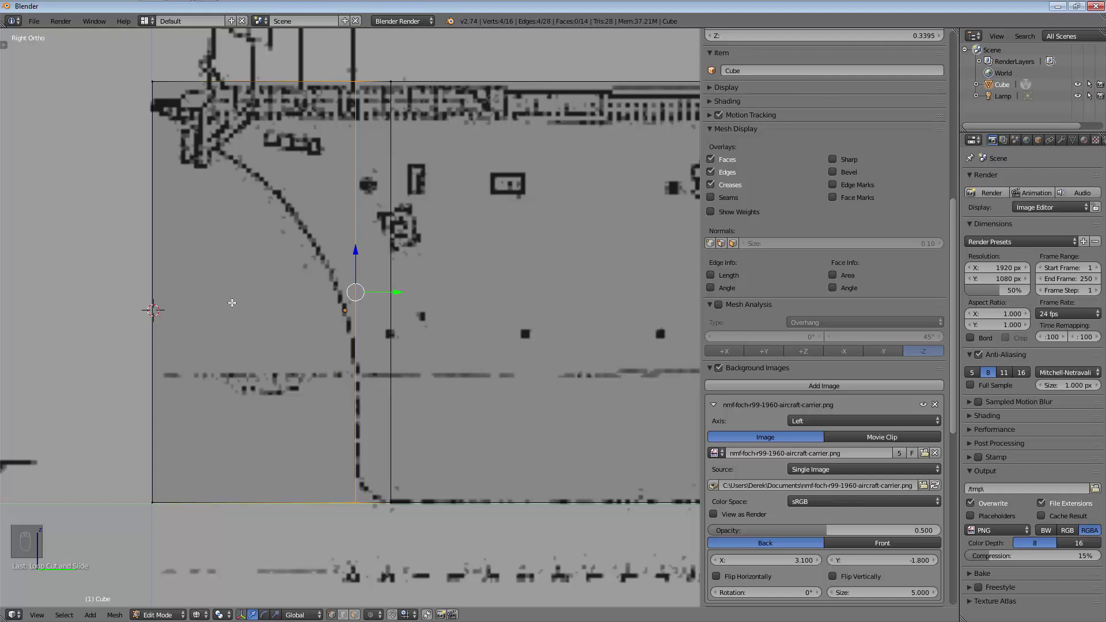
Add two horizontal loop cuts along the hull, one at the flight deck's underside and one across the upper bow curve
key("ctrl+r")
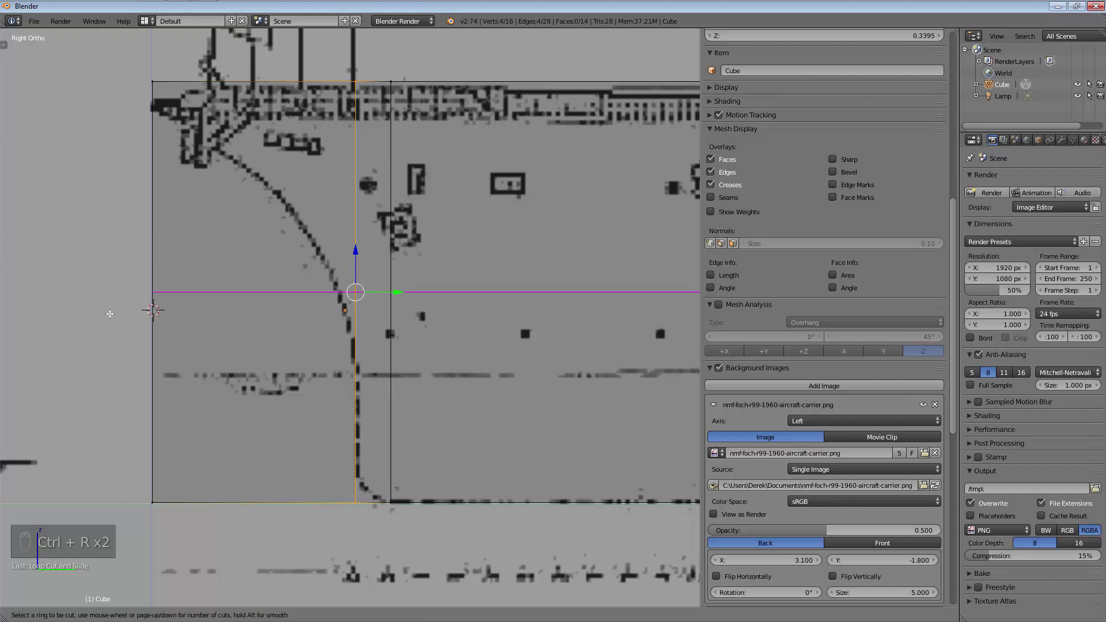
left_click(110, 314)
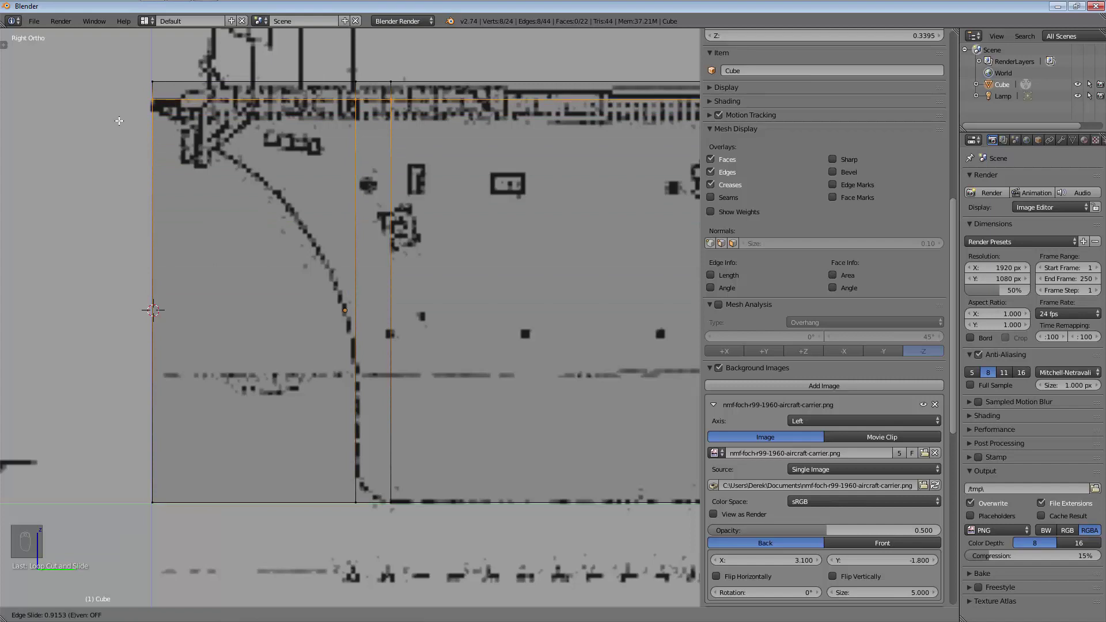
left_click(123, 139)
key("ctrl+r")
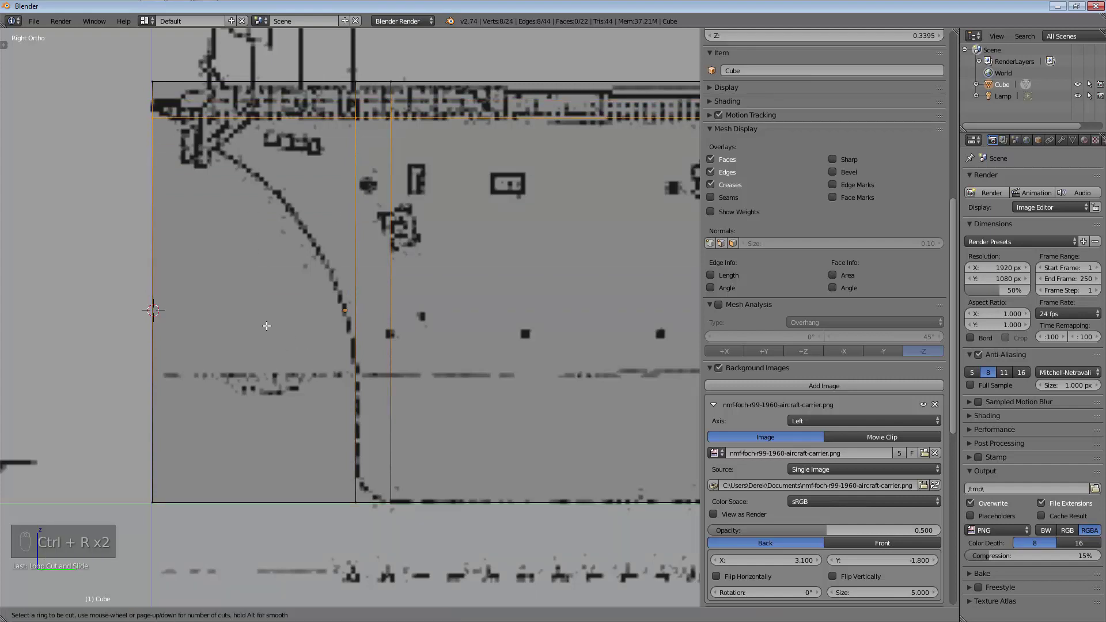
left_click(128, 322)
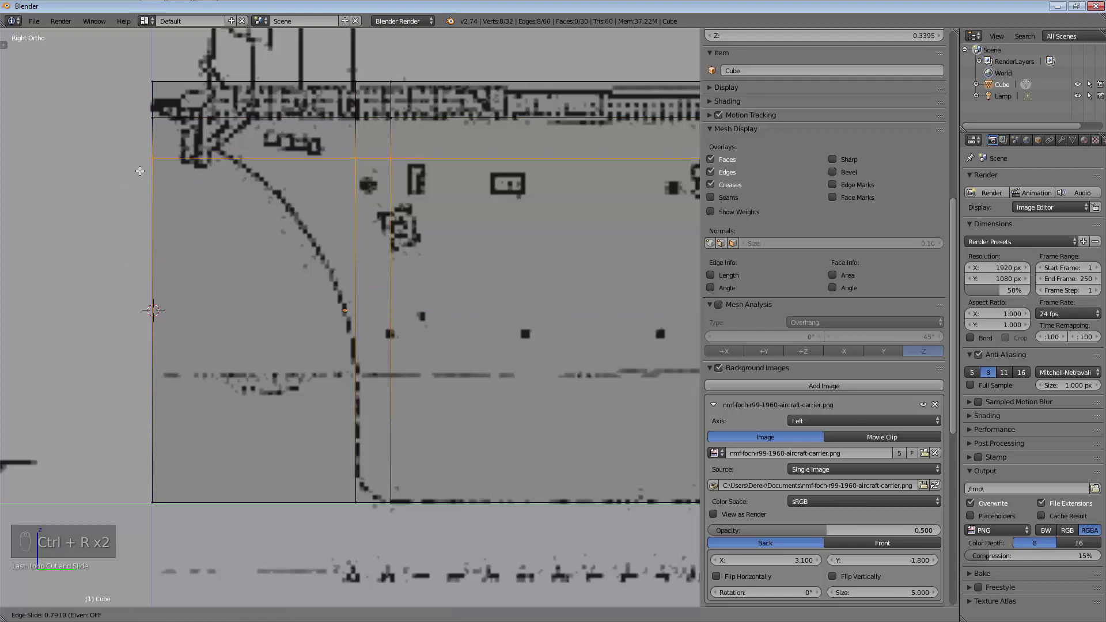
left_click(143, 196)
Add two more horizontal loop cuts, one on the blueprint's waterline and one just above the keel
key("ctrl+r")
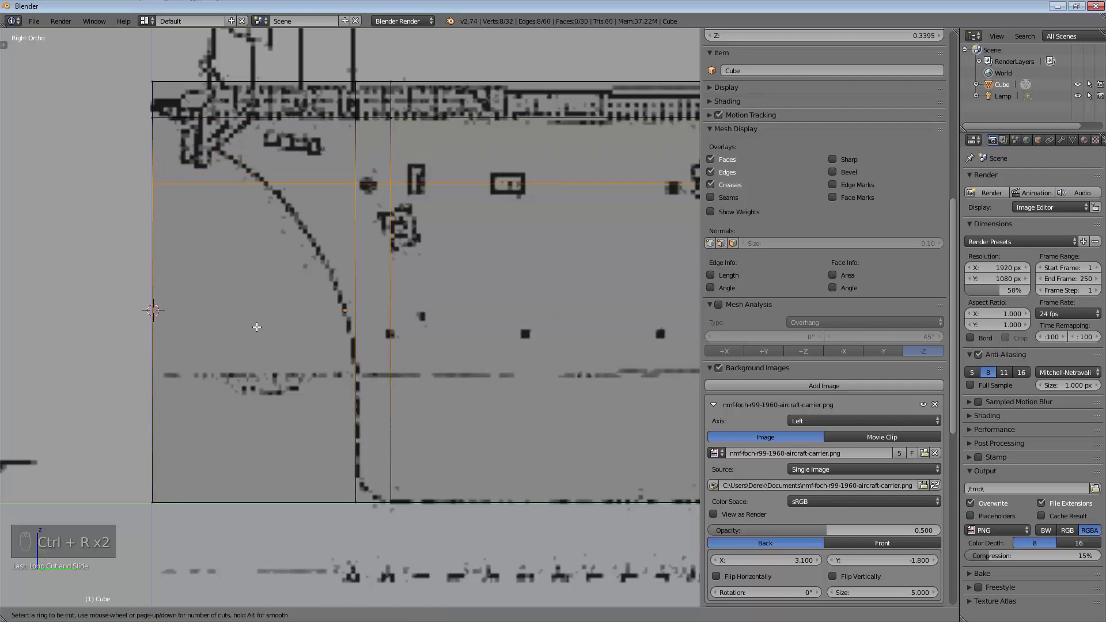
left_click(149, 360)
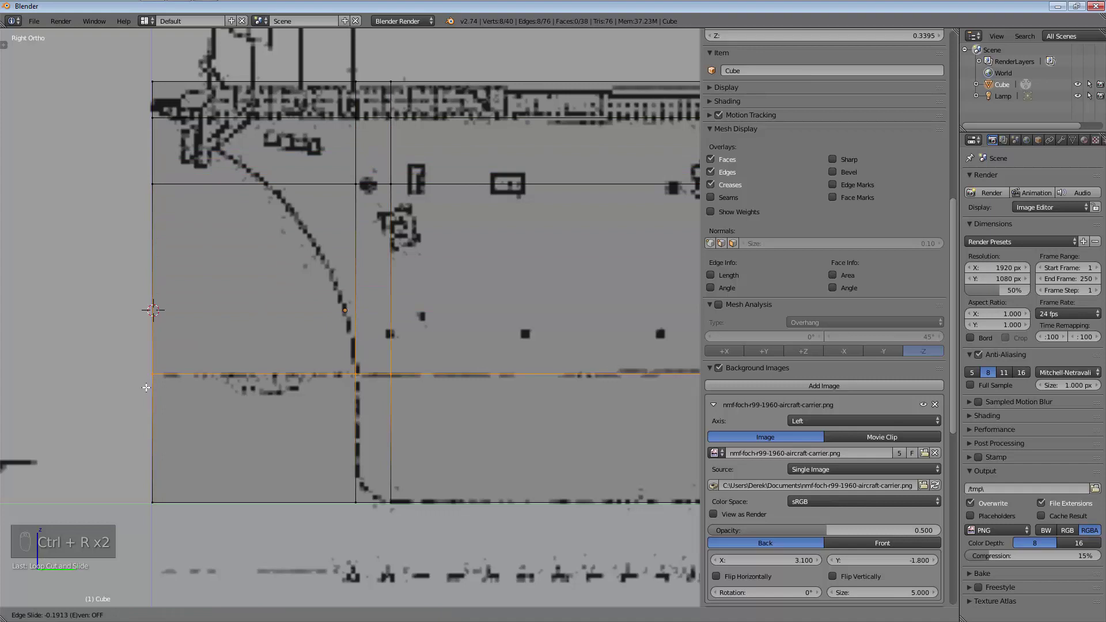
left_click(146, 387)
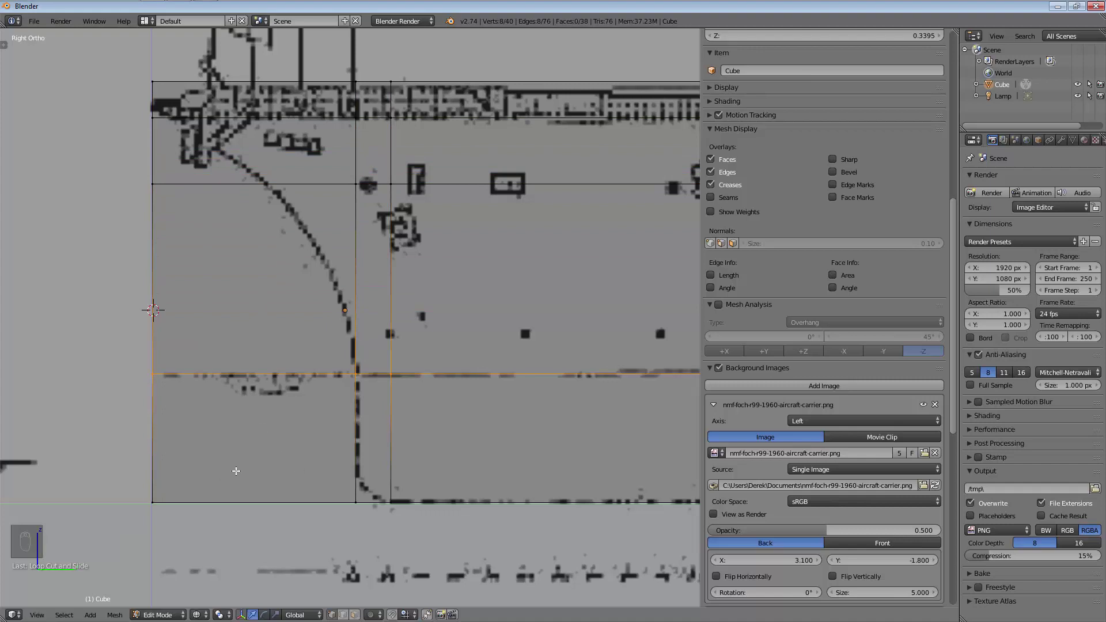
key("ctrl+r")
left_click(164, 456)
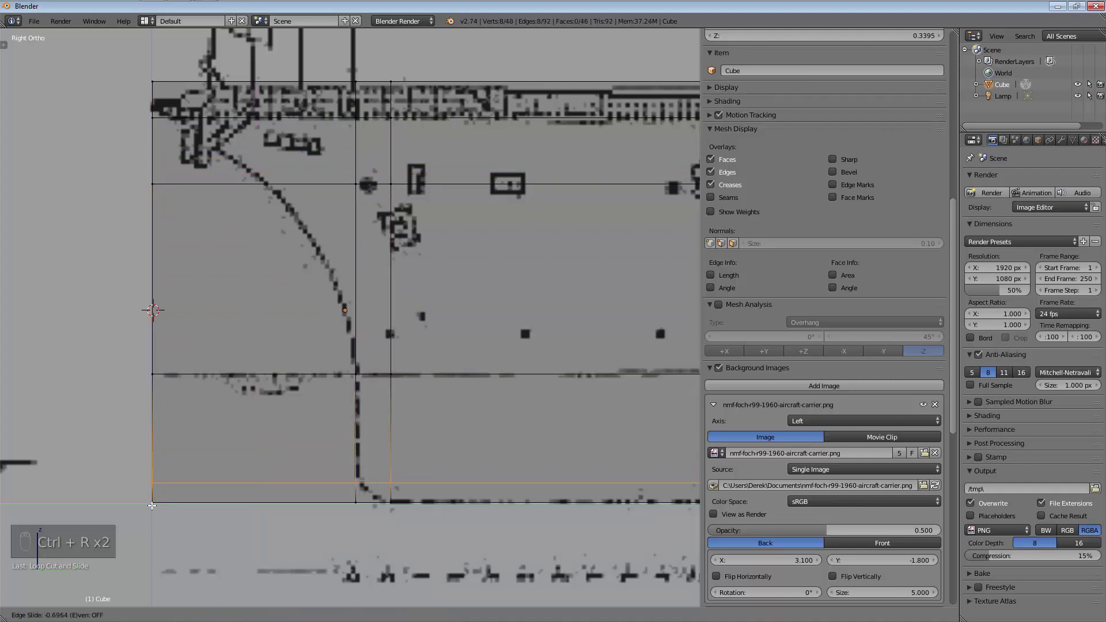
left_click(148, 510)
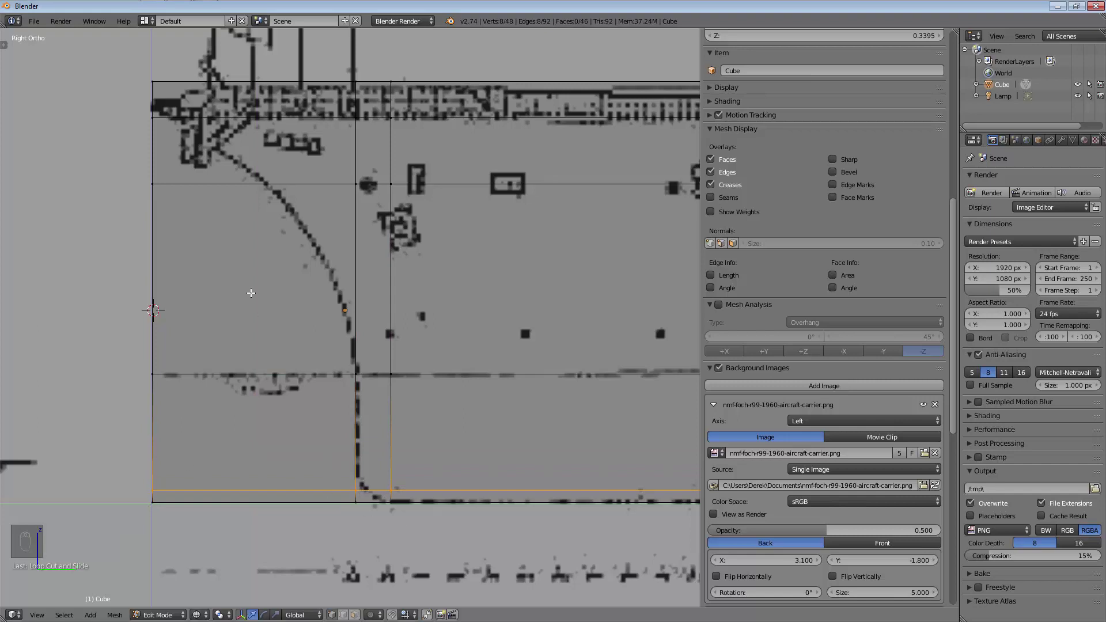
Add two evenly spaced horizontal loop cuts between the upper bow cut and the waterline cut, and deselect everything
key("ctrl+r")
key("ctrl+r")
scroll(149, 284, "up", 1)
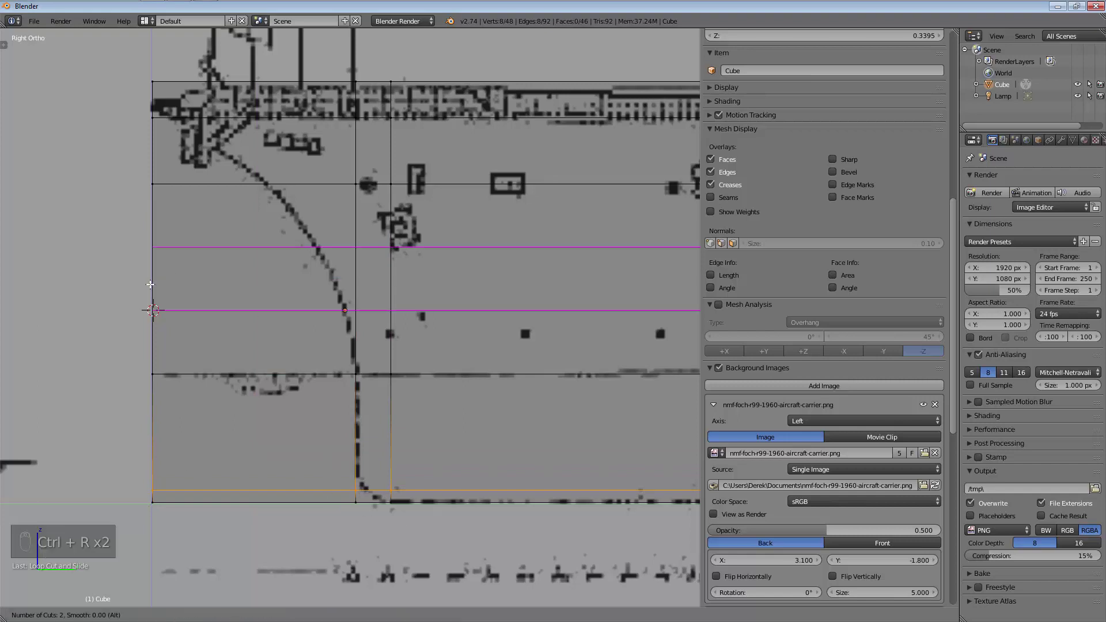
left_click(149, 284)
right_click(152, 297)
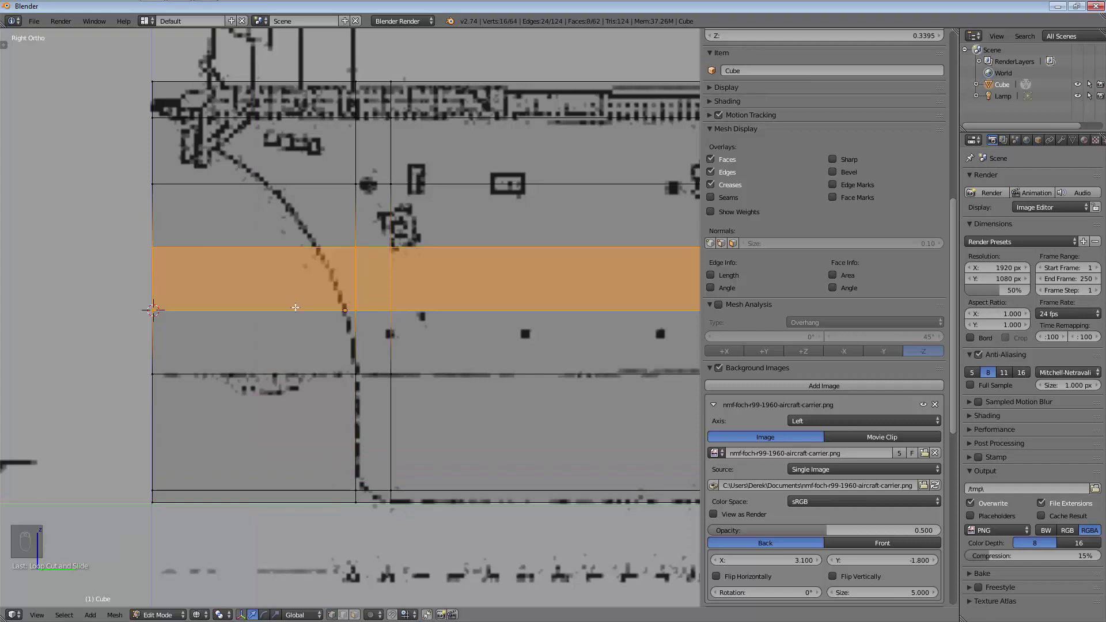
key("a")
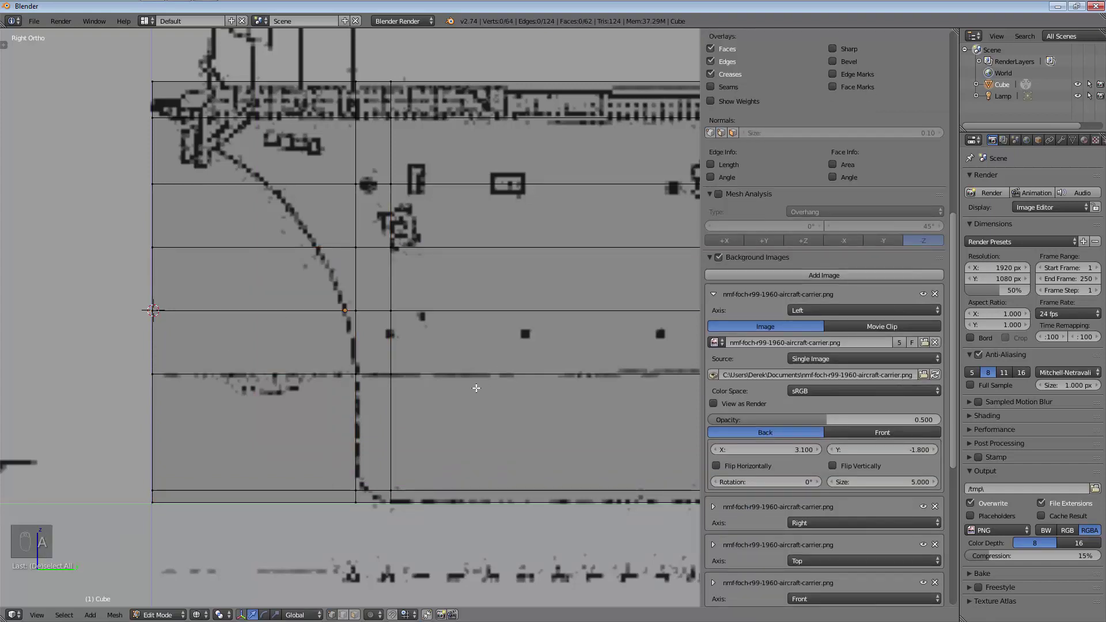
Examine the subdivided hull block in perspective and in the side view, comparing its cuts with the blueprint's bow profile
scroll(486, 388, "down", 4)
middle_click_drag(486, 388, 484, 248, "shift")
scroll(484, 248, "up", 3)
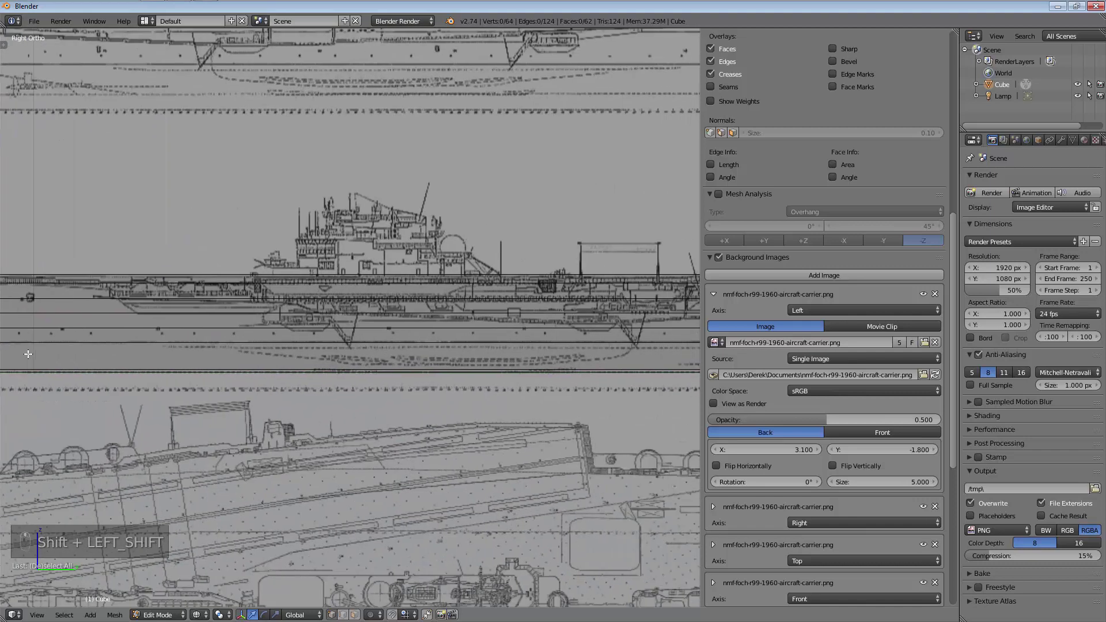
scroll(408, 365, "down", 3)
middle_click_drag(407, 365, 344, 313)
scroll(329, 288, "up", 3)
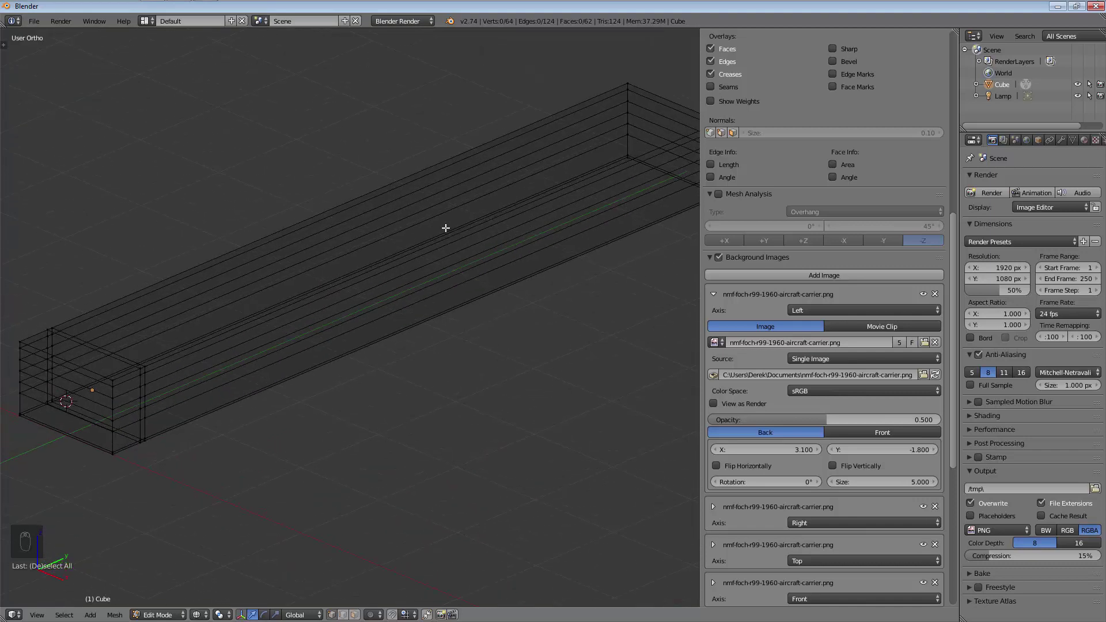
key("KP_3")
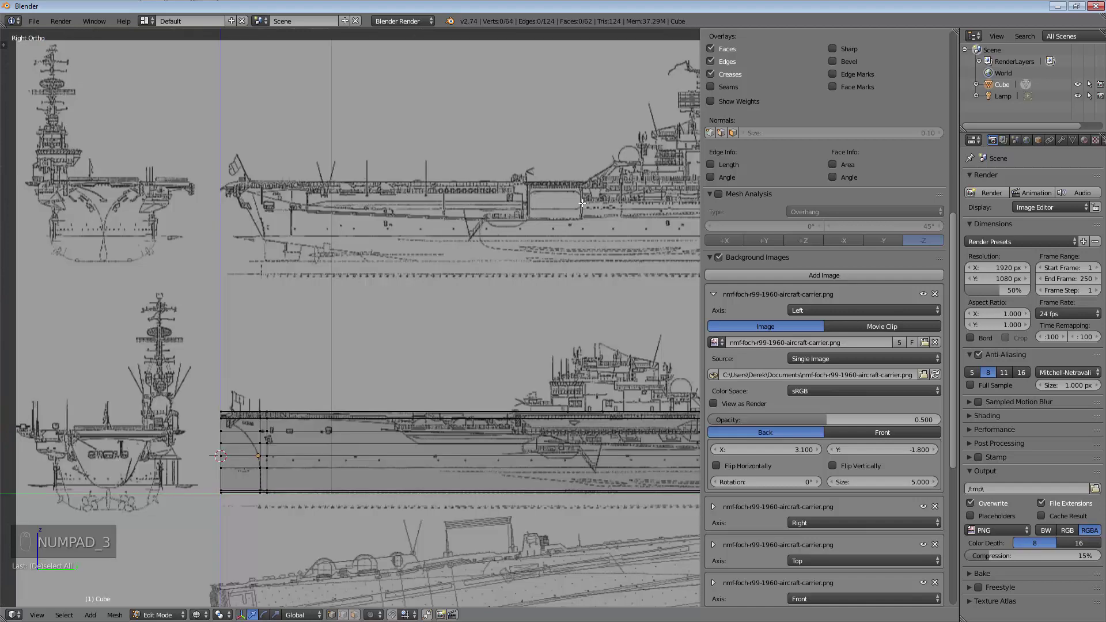
scroll(217, 465, "up", 3)
scroll(465, 530, "up", 1)
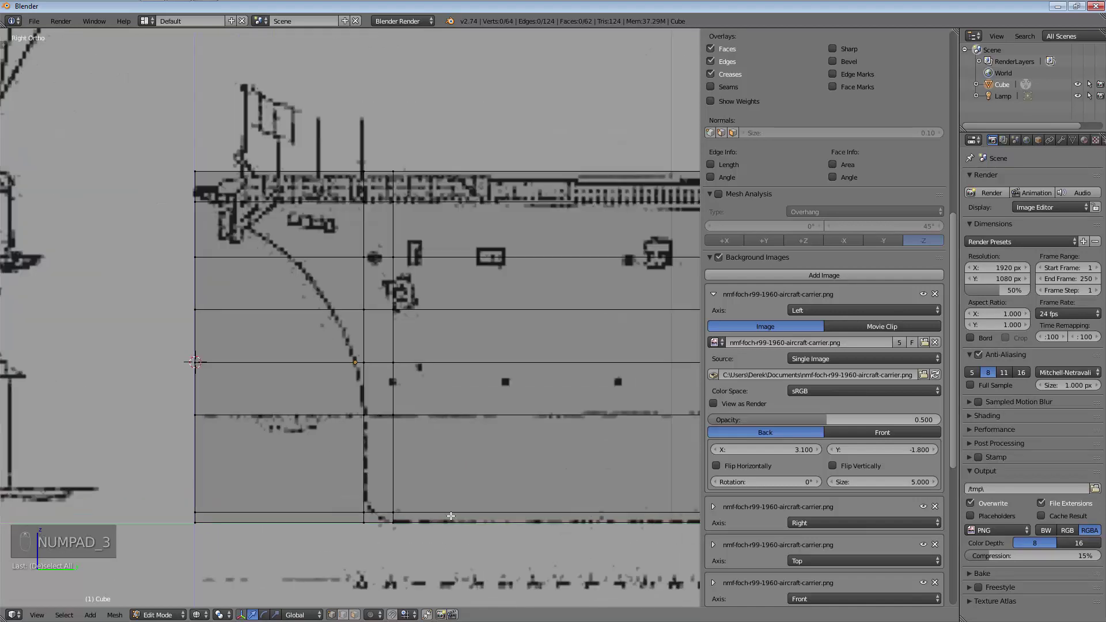
scroll(455, 507, "down", 9)
middle_click_drag(434, 479, 77, 395, "shift")
key("KP_3")
scroll(220, 338, "down", 5)
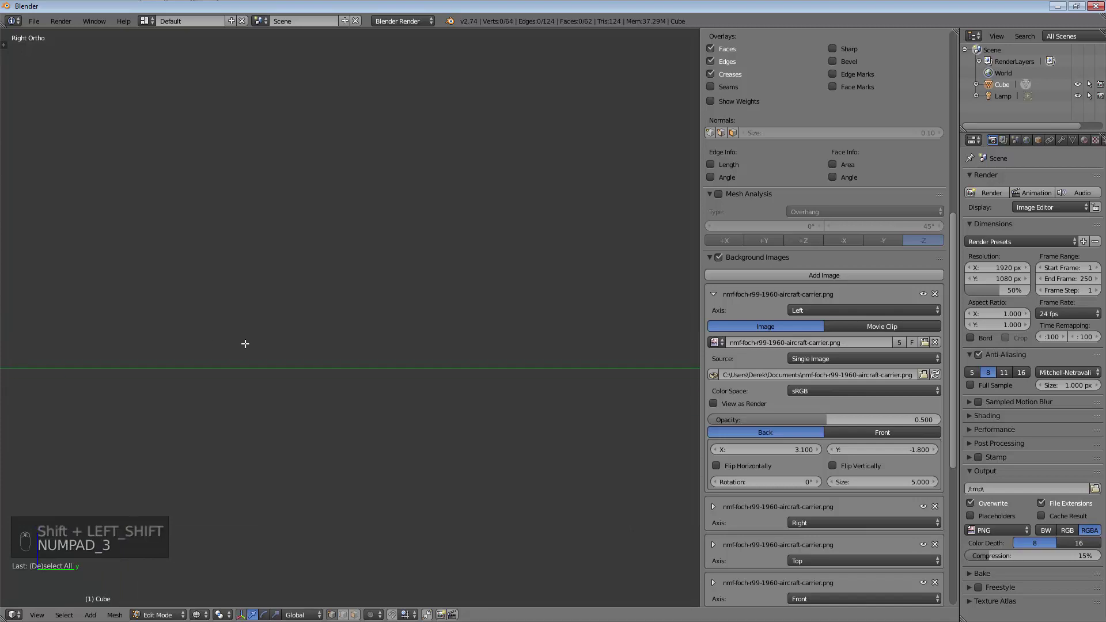
middle_click_drag(271, 319, 634, 331, "shift")
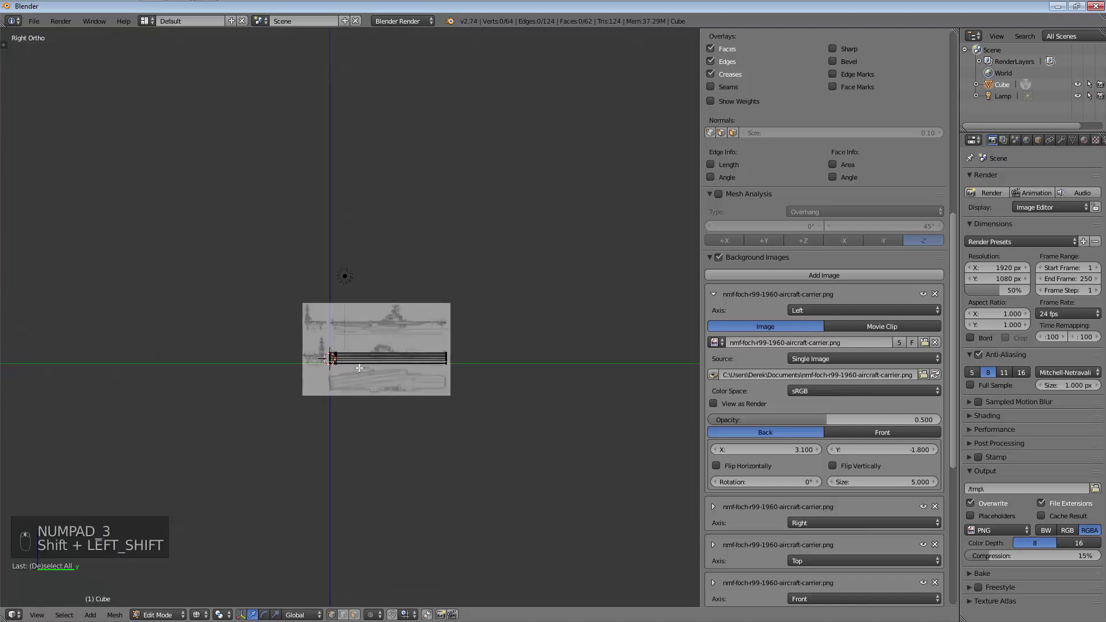
scroll(299, 374, "up", 9)
scroll(299, 375, "up", 10)
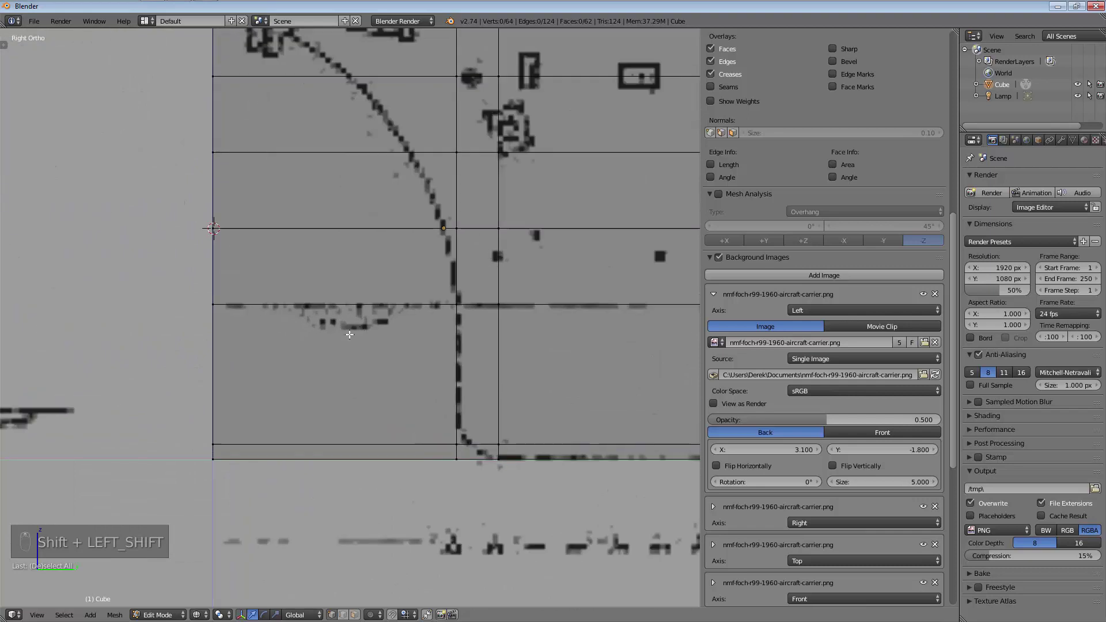
Try deleting the foremost hull vertices below the flight deck, and undo the deletion
scroll(284, 448, "down", 1)
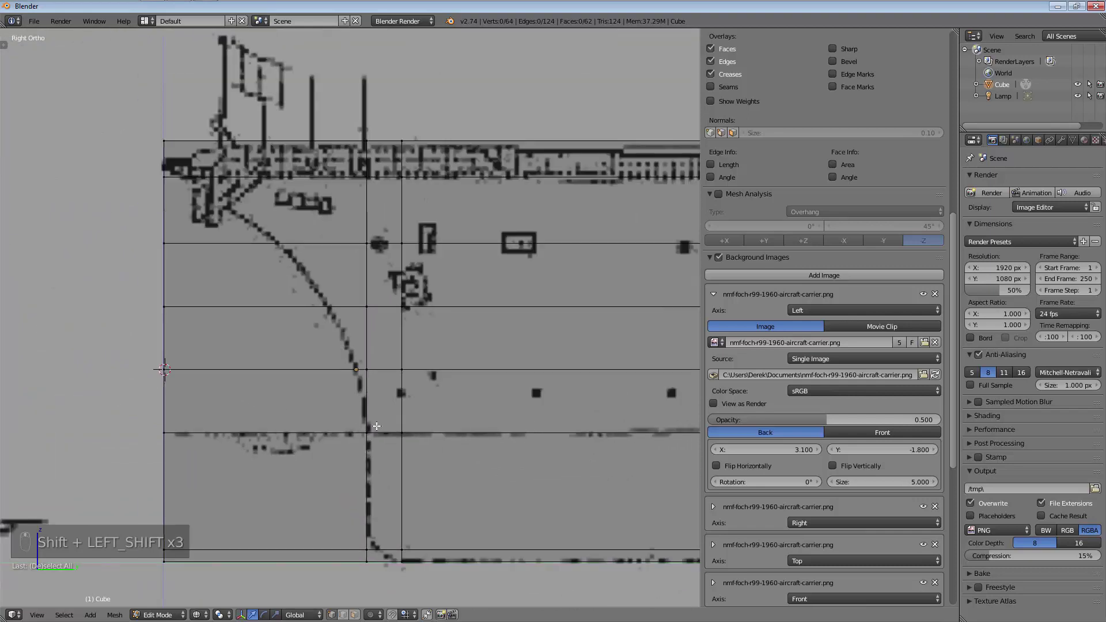
middle_click_drag(368, 449, 389, 364, "shift")
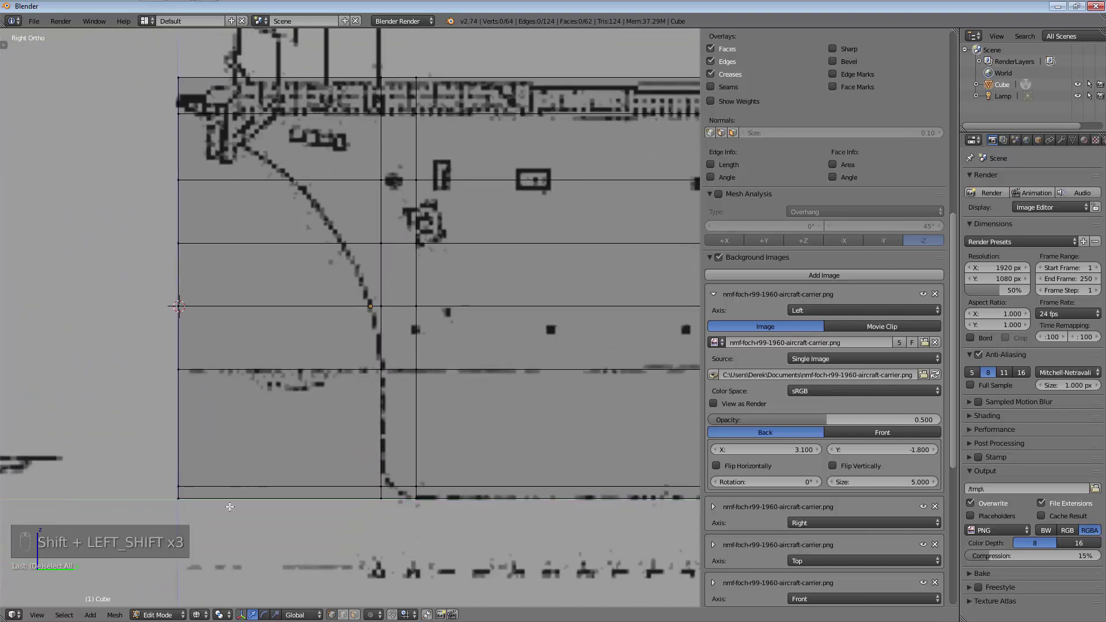
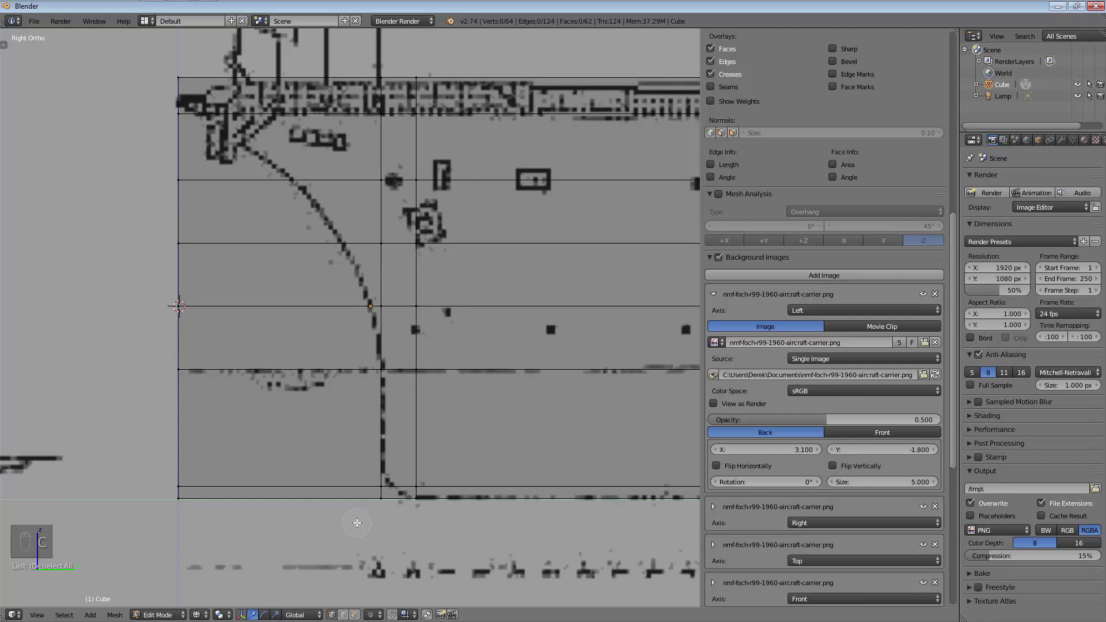
left_click_drag(173, 508, 174, 239)
key("Escape")
key("x")
left_click(117, 213)
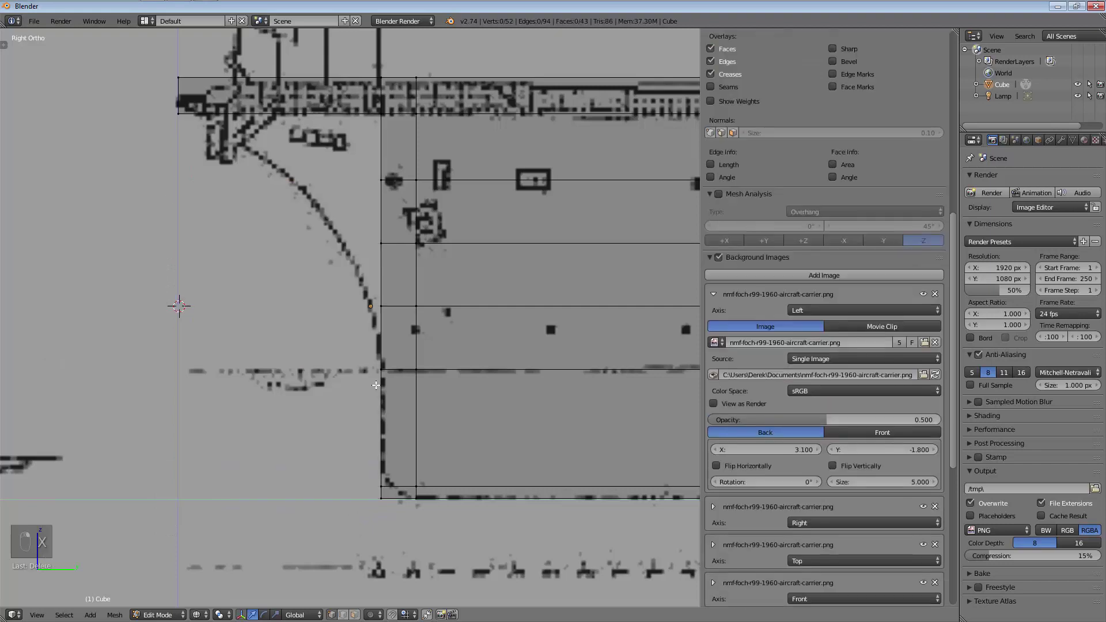
key("ctrl+z")
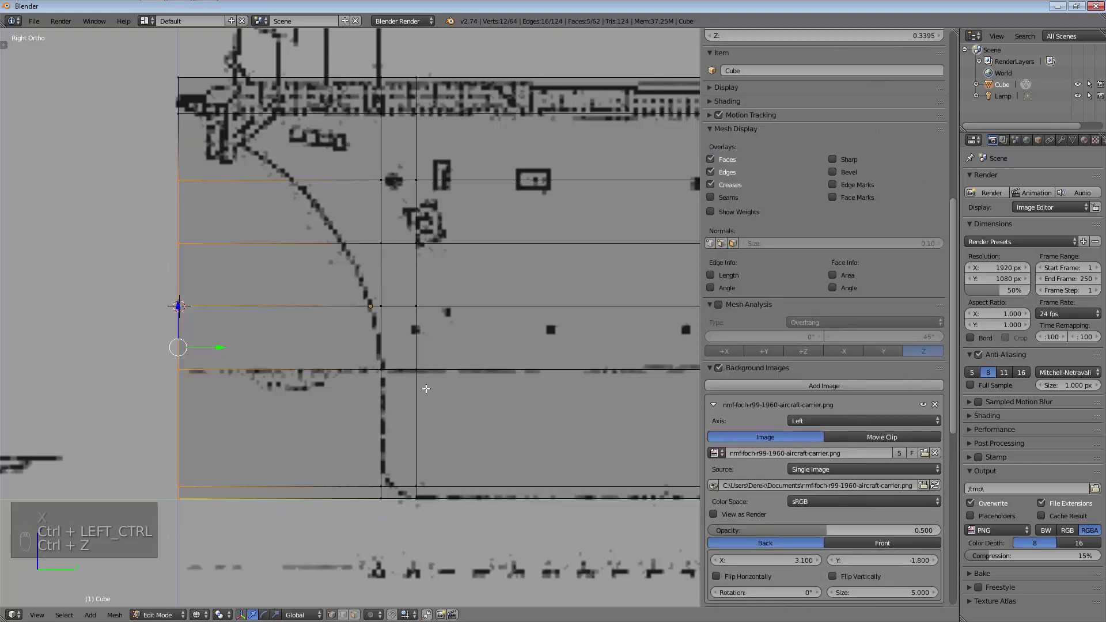
Try a single vertical loop cut slid to the bow curve in the foremost hull section, and undo it
key("ctrl+r")
key("ctrl+r")
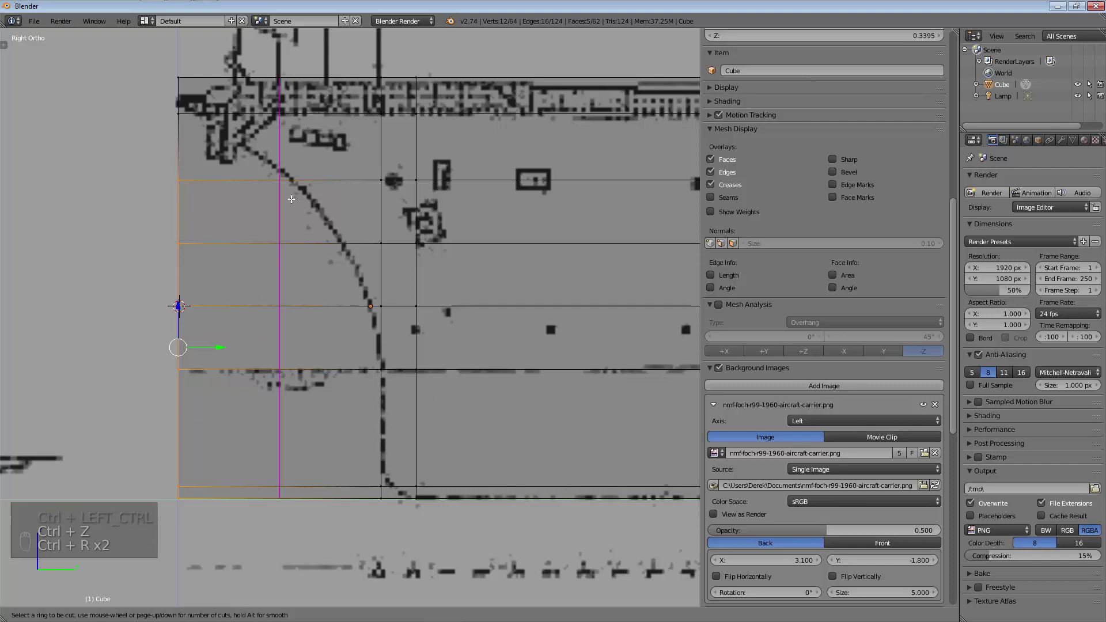
left_click(286, 204)
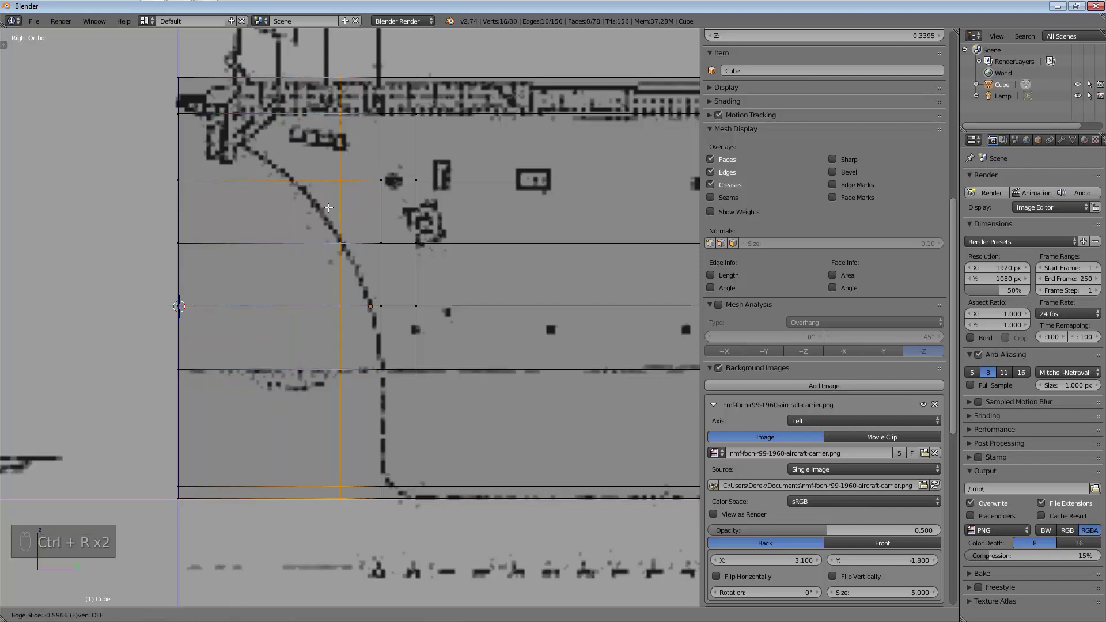
left_click(296, 196)
key("ctrl+z")
Add one vertical loop cut centred in the foremost section of the hull, ahead of the bow's vertical stem
key("ctrl+r")
key("ctrl+r")
left_click(265, 175)
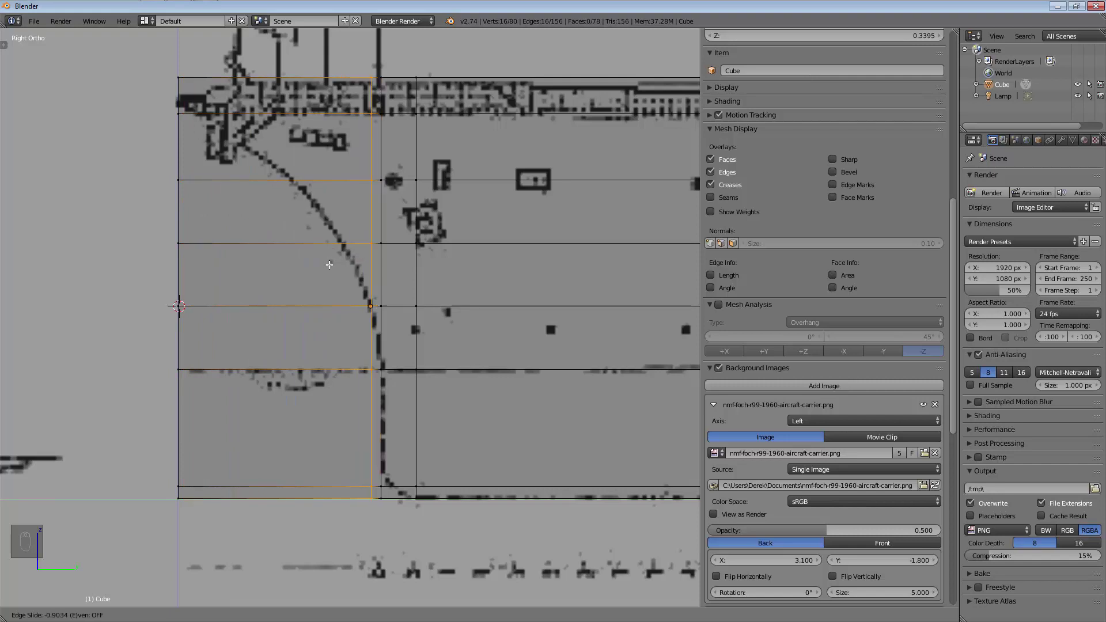
right_click(317, 266)
Add two evenly spaced vertical loop cuts in each half of the foremost hull section
key("ctrl+r")
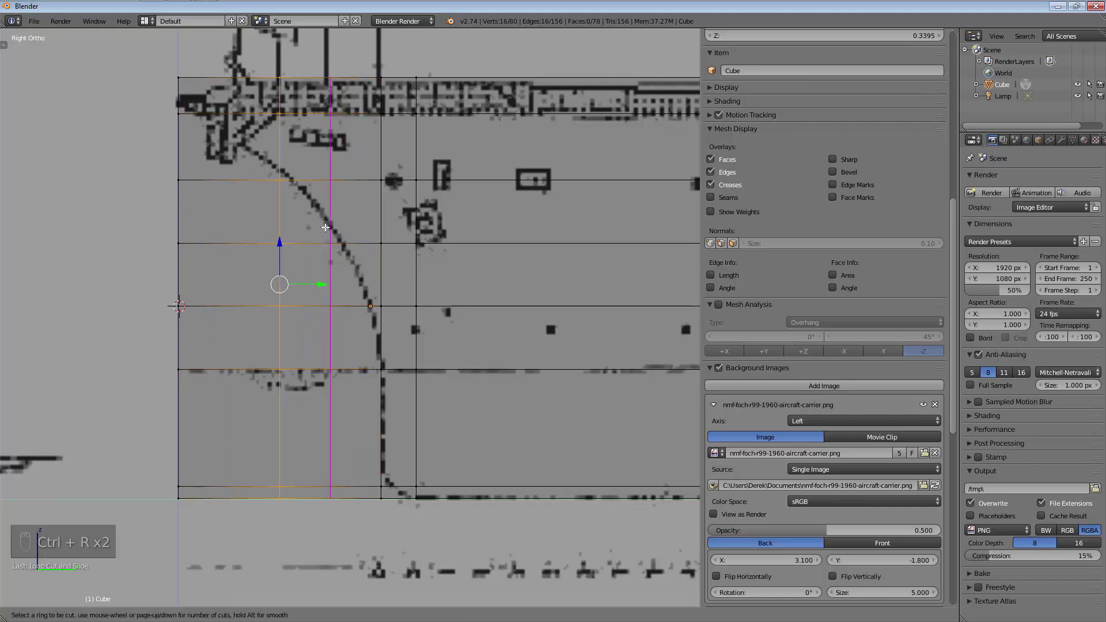
scroll(325, 228, "up", 1)
left_click(326, 227)
right_click(325, 227)
key("ctrl+r")
scroll(242, 380, "up", 1)
left_click(245, 395)
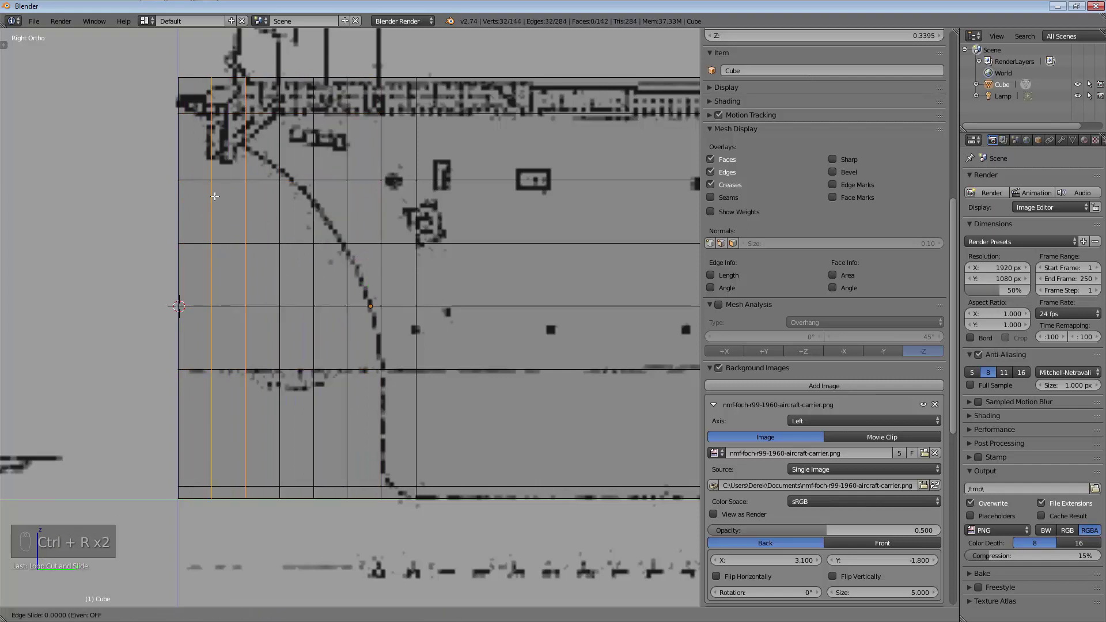
right_click(246, 396)
Try deleting the block of vertices ahead of the bow curve, from the keel up to the cut below the deck
key("a")
key("c")
left_click(197, 472)
scroll(191, 434, "down", 3)
mouse_move(191, 434)
left_mouse_down()
mouse_move(222, 403)
mouse_move(240, 480)
mouse_move(241, 374)
mouse_move(191, 338)
mouse_move(154, 276)
left_mouse_up()
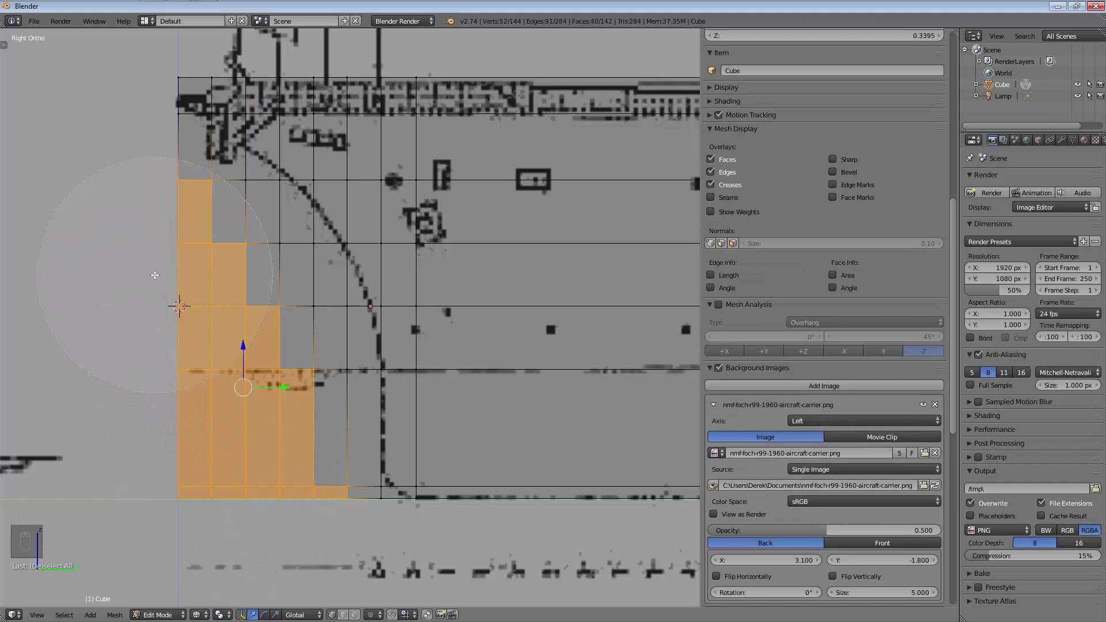
key("x")
left_click(154, 276)
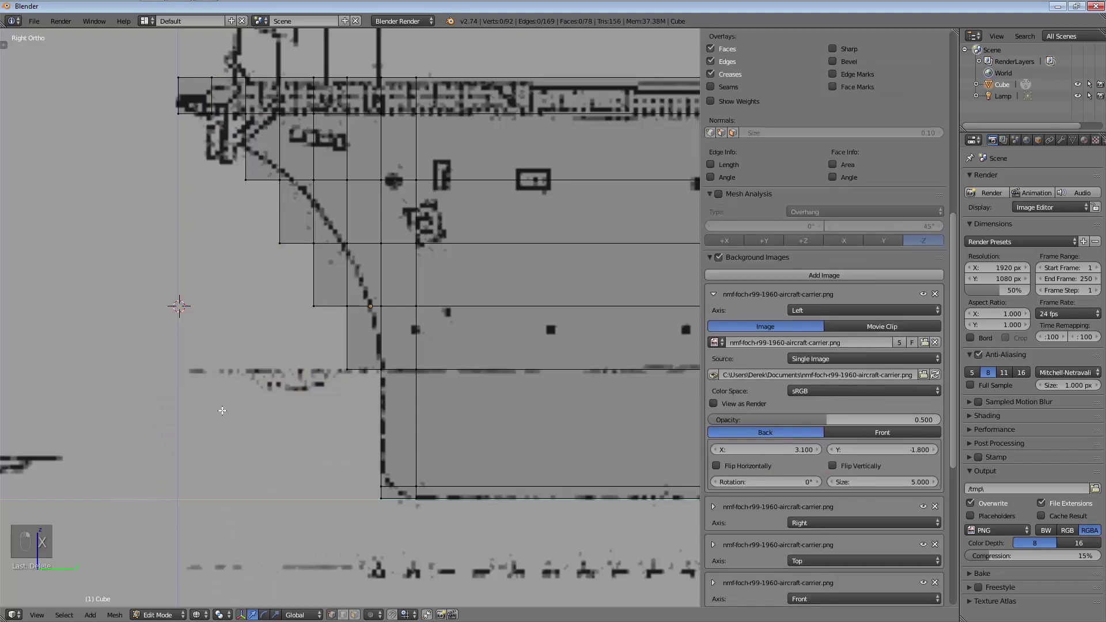
Try deleting the next stepped row of vertices along the bow curve, and undo all the bow deletions
right_click(344, 369, "shift")
key("c")
mouse_move(327, 372)
left_mouse_down()
mouse_move(317, 325)
mouse_move(232, 191)
left_mouse_up()
key("x")
key("ctrl+z")
key("ctrl+z")
key("ctrl+z")
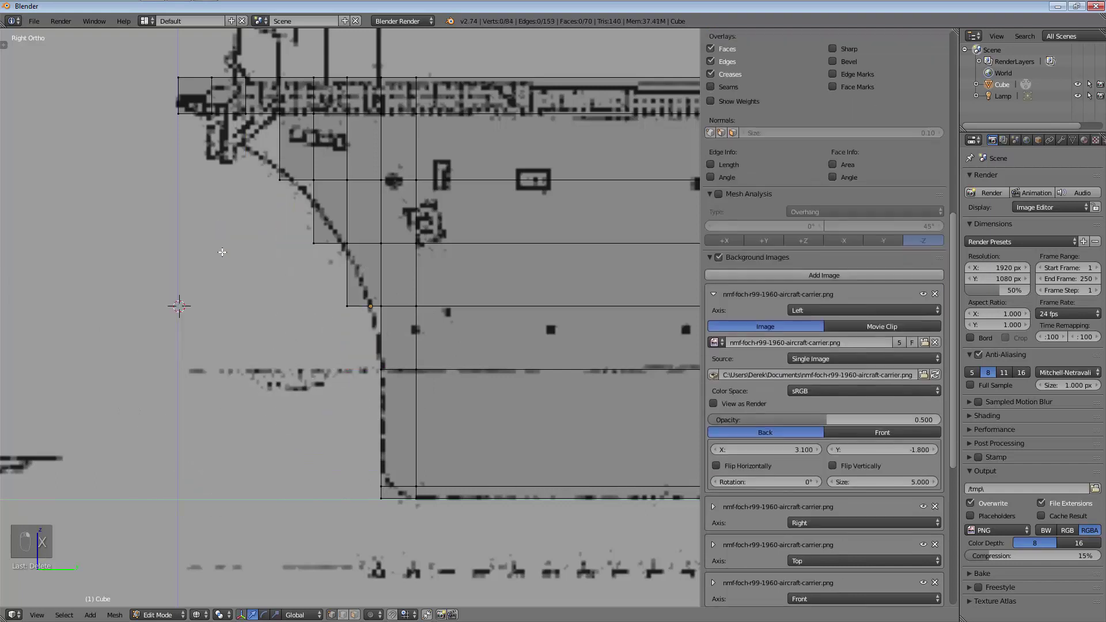
key("ctrl+z")
key("ctrl+z")
key("ctrl+z")
key("ctrl+z")
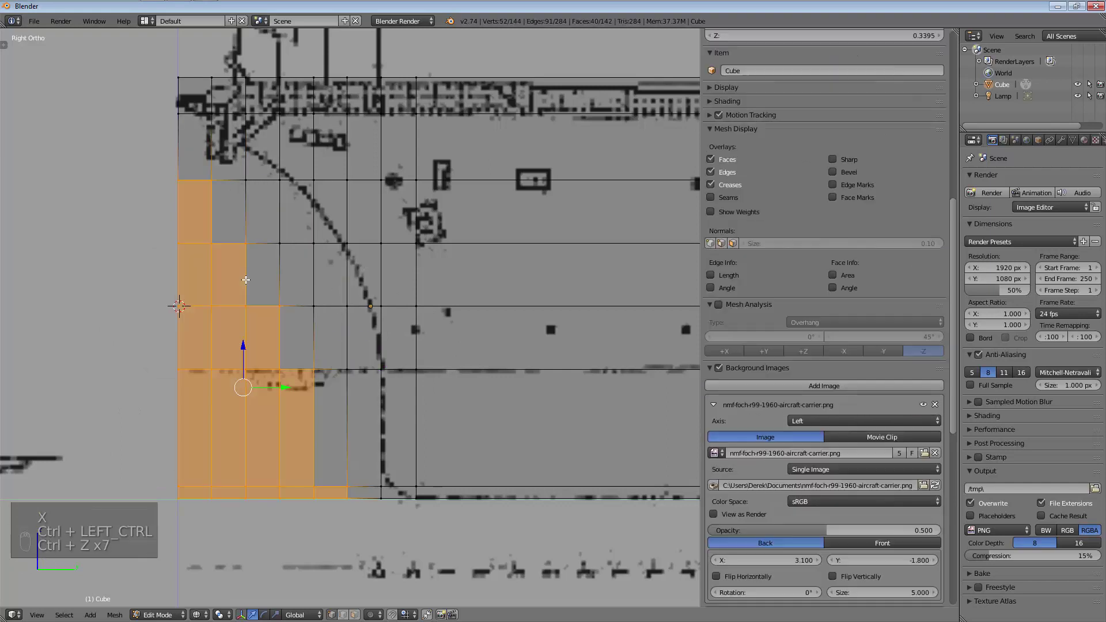
Add a centred horizontal loop cut between the flight deck's underside and the upper bow cut, and deselect everything
key("ctrl+r")
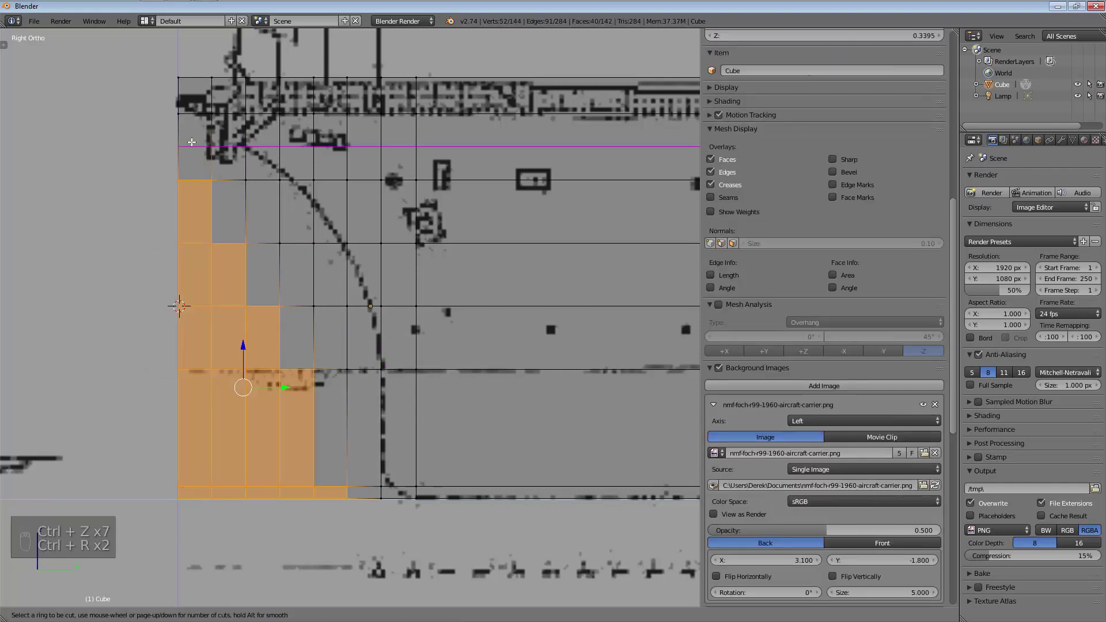
left_click(193, 143)
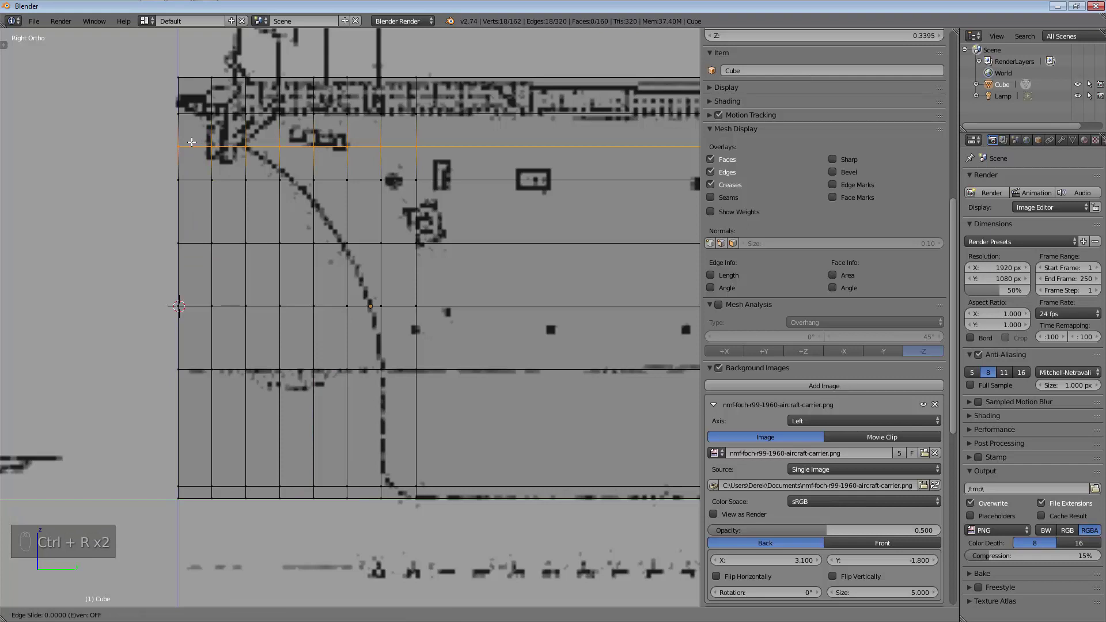
left_click(191, 142)
key("a")
Delete the lower block of vertices ahead of the bow curve, leaving a stepped outline from keel to upper bow
key("c")
mouse_move(207, 511)
left_mouse_down()
mouse_move(198, 481)
mouse_move(253, 460)
mouse_move(166, 343)
mouse_move(178, 306)
mouse_move(248, 462)
left_mouse_up()
key("x")
left_click(259, 475)
Delete the protruding corner vertices of the stepped bow at the waterline and at the cut above it
key("c")
scroll(309, 365, "up", 6)
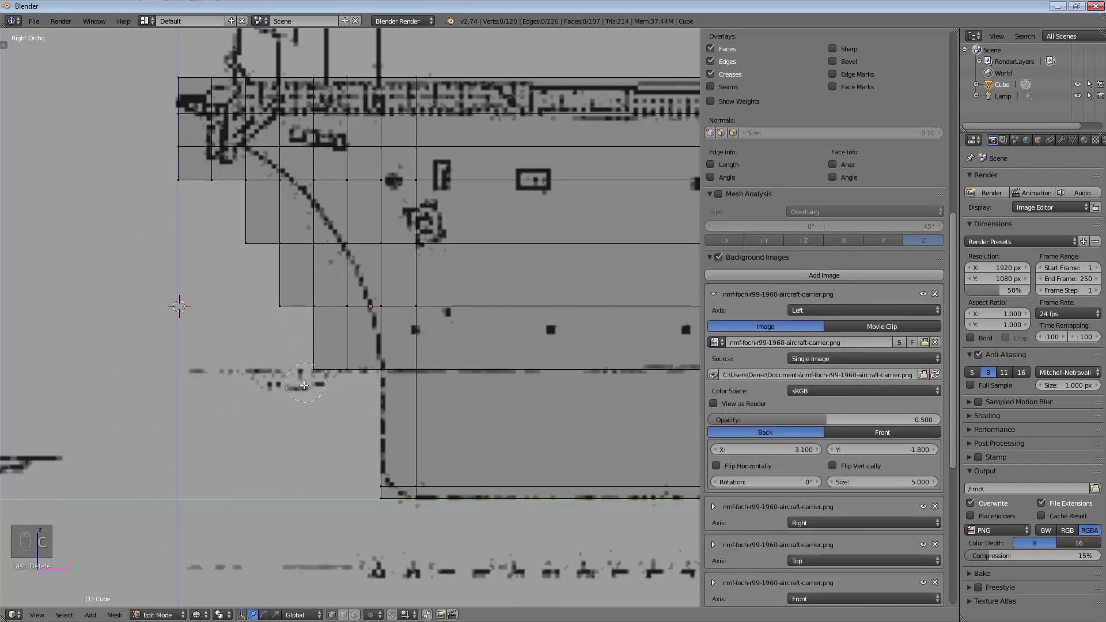
key("c")
left_click(309, 373)
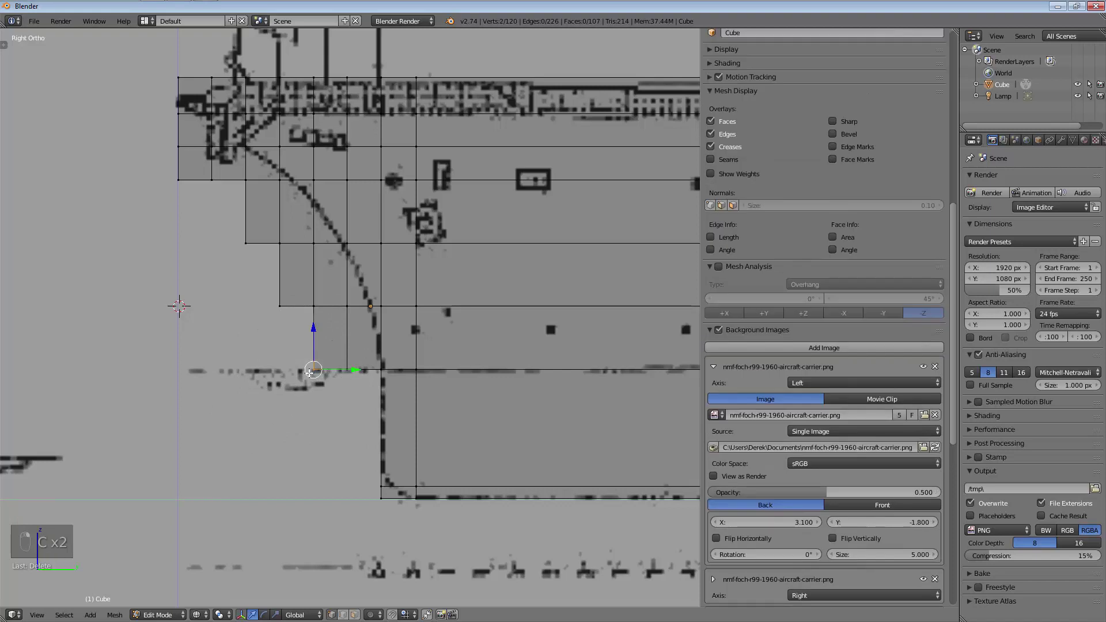
key("x")
left_click(309, 372)
key("c")
left_click(262, 298)
key("x")
left_click(263, 297)
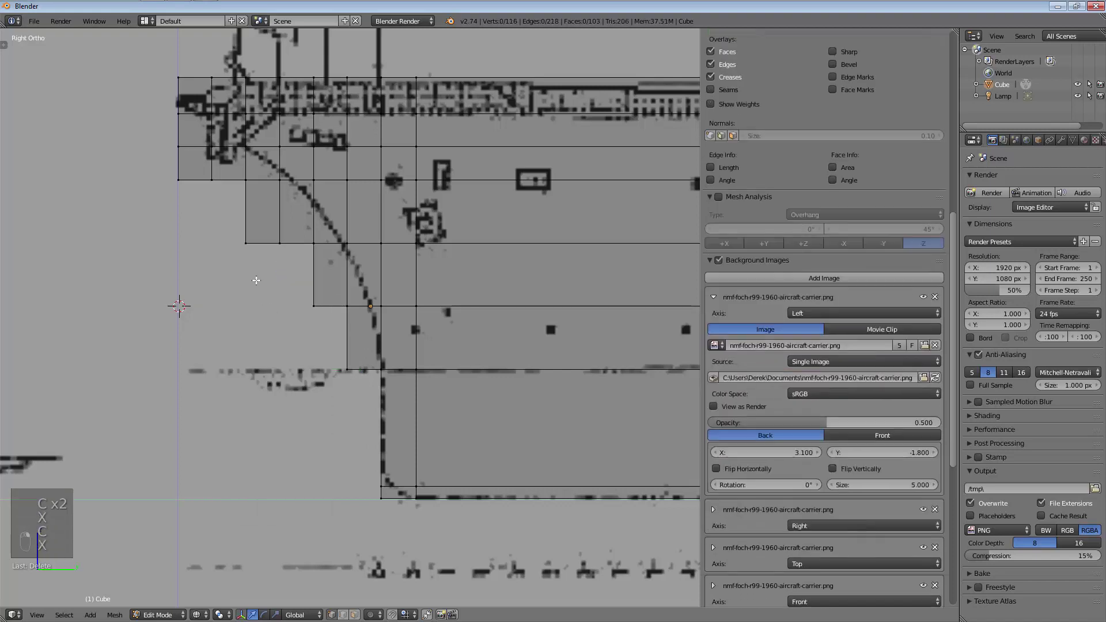
Delete the next protruding corner of the stepped bow and the foremost vertices just below the flight deck
key("c")
left_click(245, 241)
key("x")
left_click(245, 242)
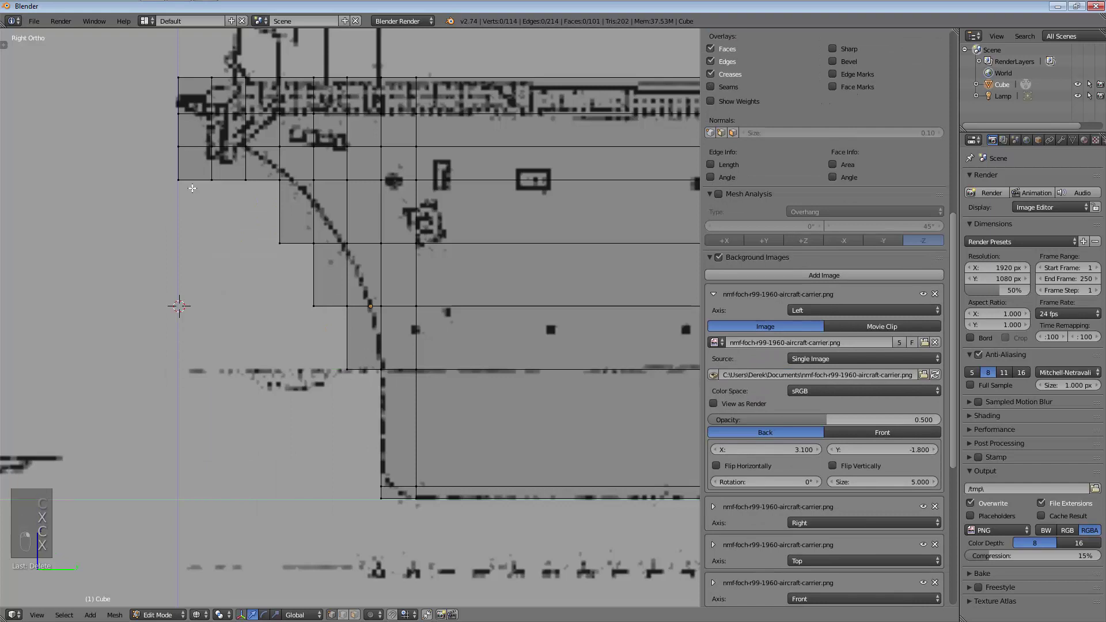
key("c")
left_click(199, 173)
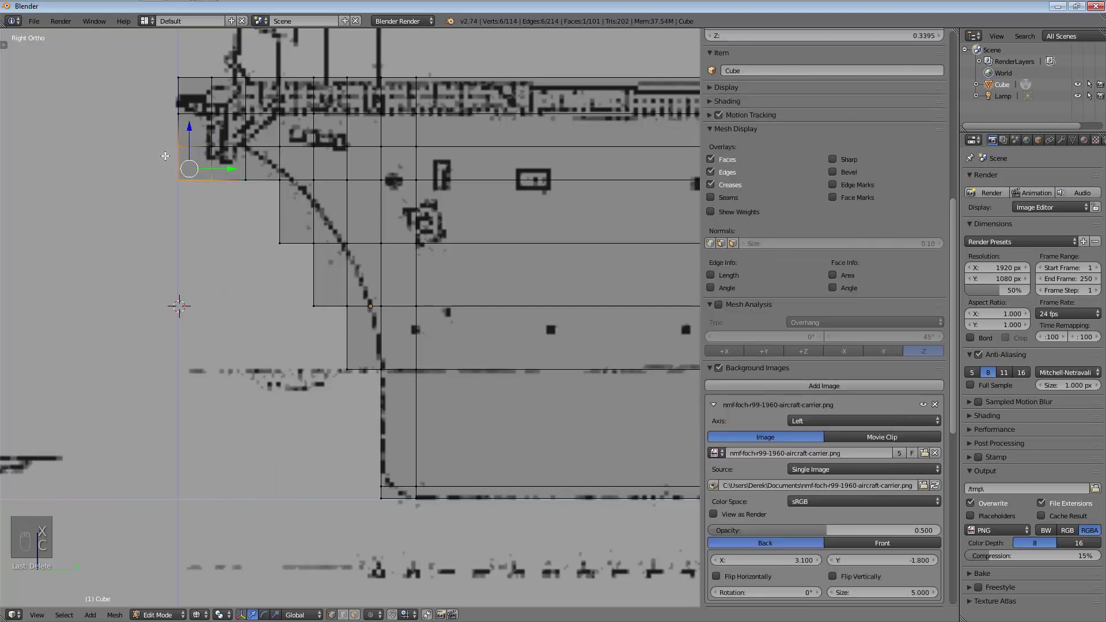
key("x")
left_click(139, 141)
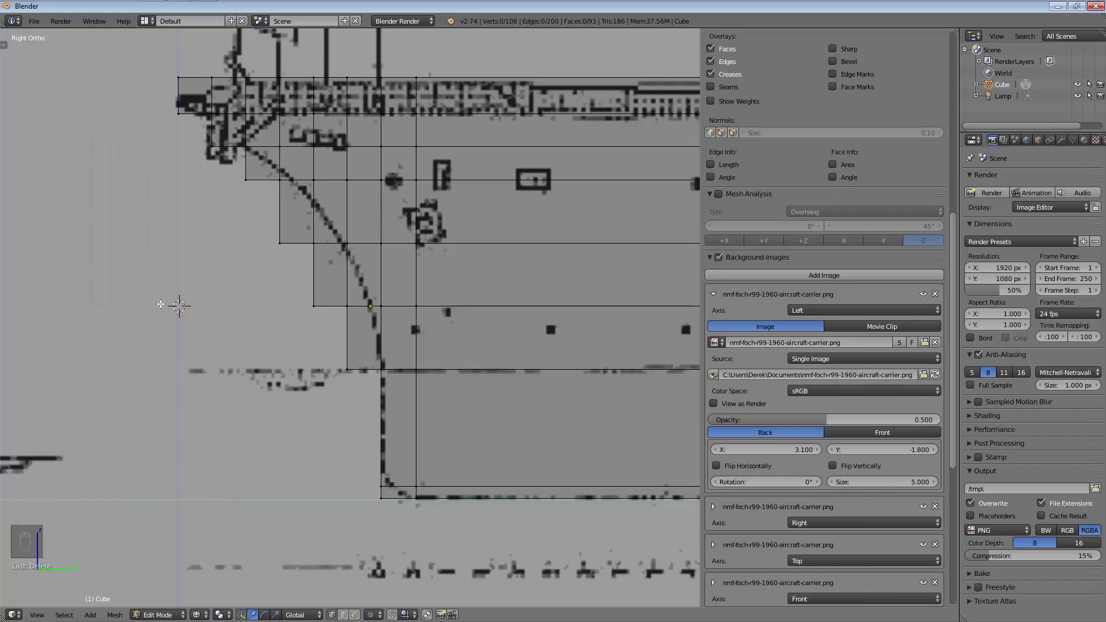
Move the keel's front corner vertices back and slightly up toward the blueprint's rounded forefoot
scroll(380, 518, "up", 6)
middle_click_drag(363, 468, 227, 467, "shift")
key("c")
left_click(229, 417)
middle_click_drag(230, 417, 259, 439)
key("KP_3")
scroll(322, 461, "down", 6)
middle_click_drag(397, 465, 179, 112, "shift")
scroll(278, 439, "up", 7)
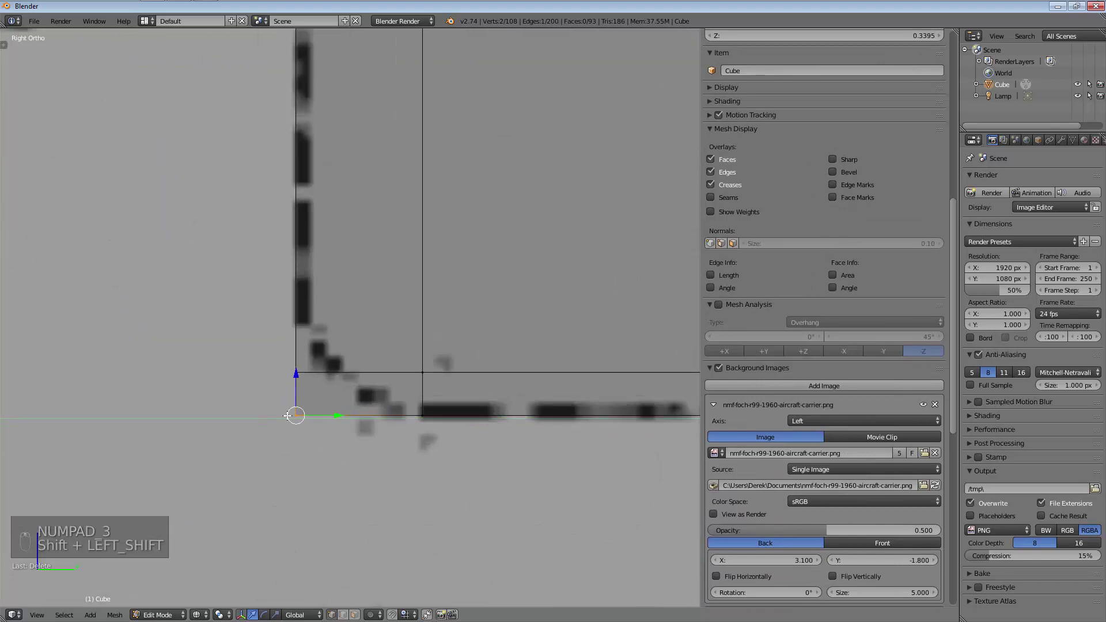
key("g")
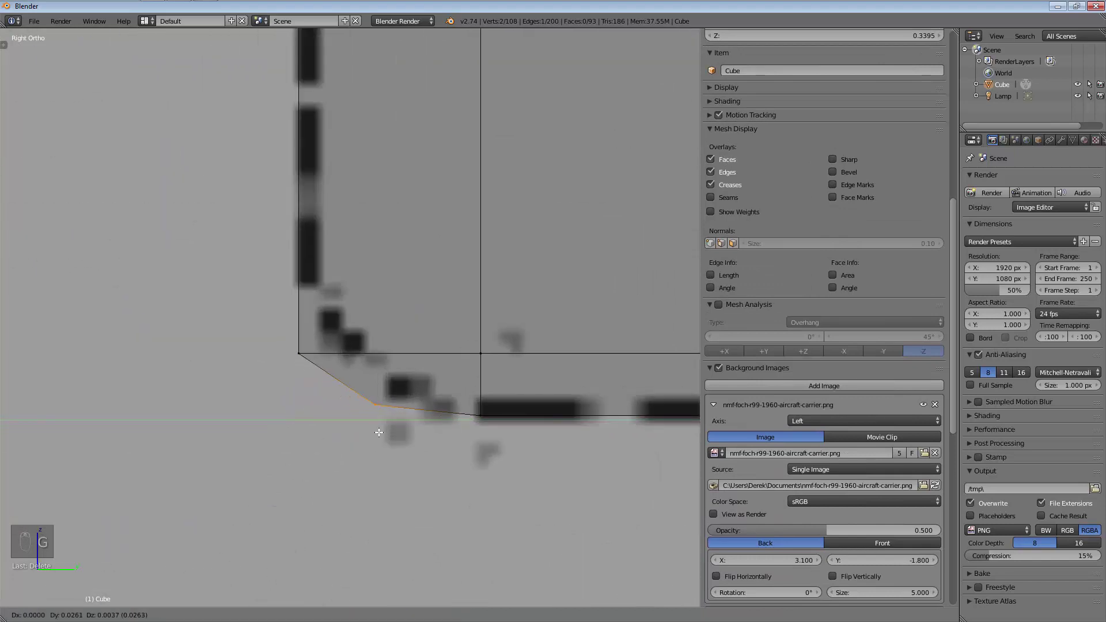
left_click(391, 432)
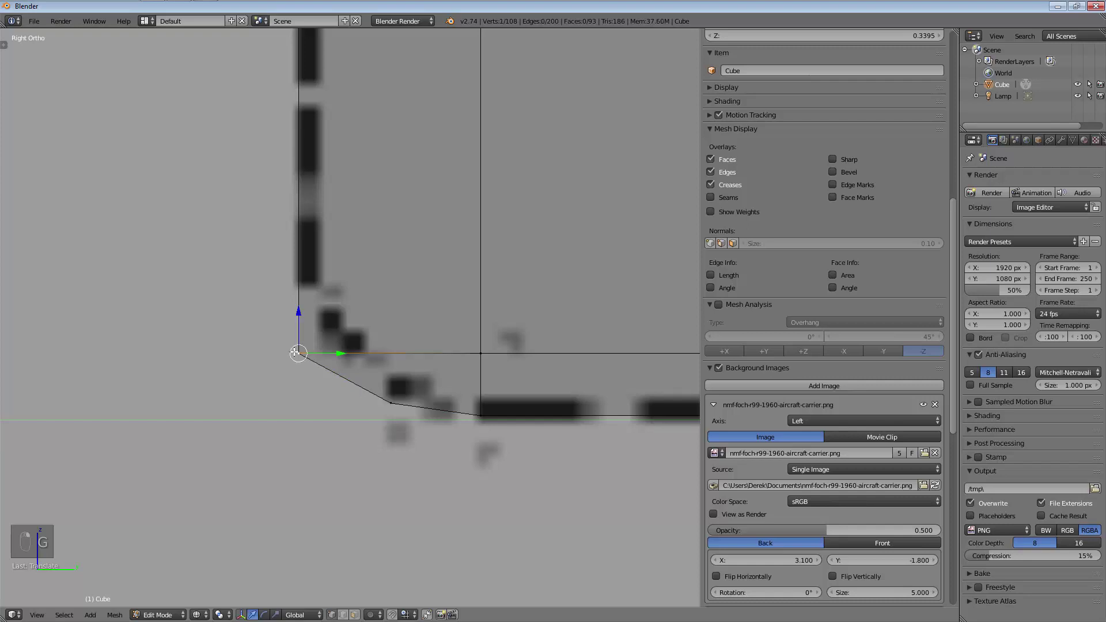
Raise the stem vertices just above the keel corner and shift the corner vertices so both follow the rounded forefoot
key("a")
right_click(297, 353)
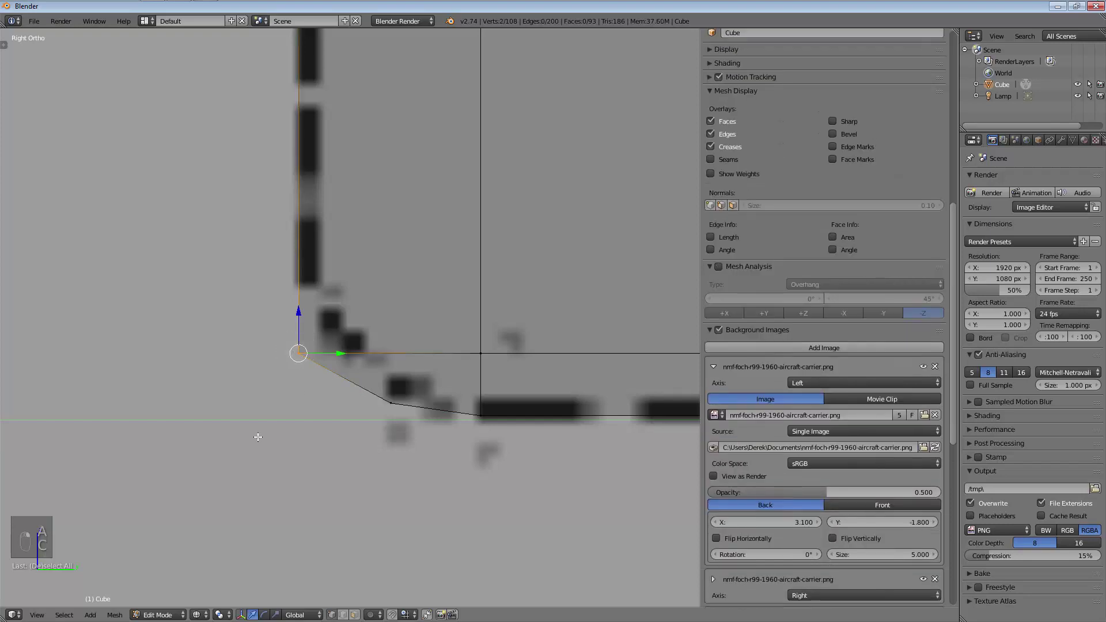
key("g")
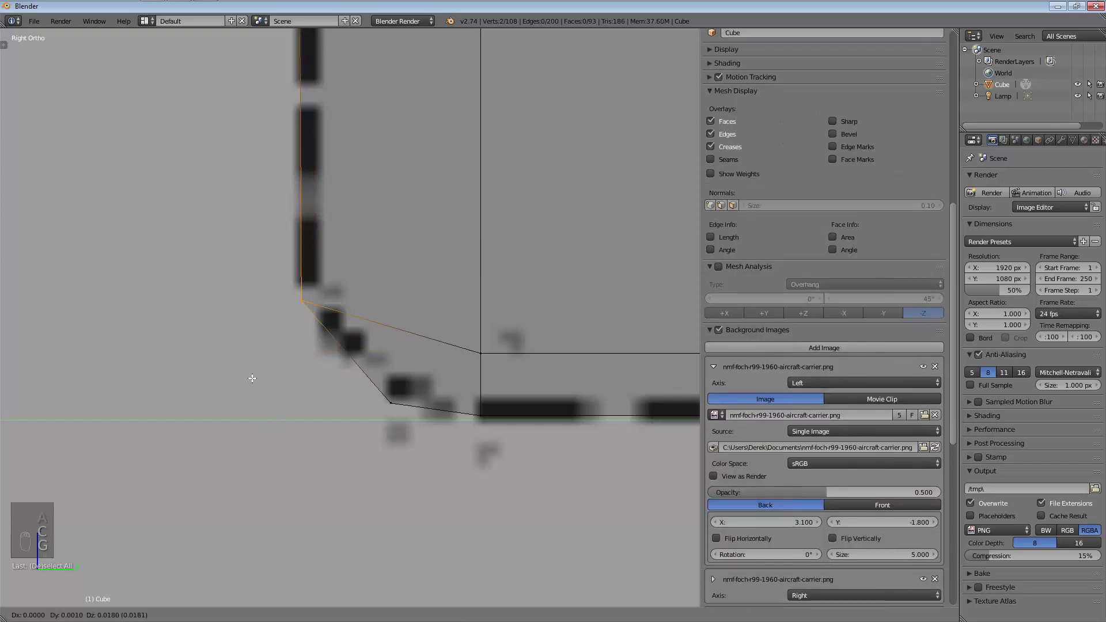
left_click(249, 372)
right_click(390, 403)
key("g")
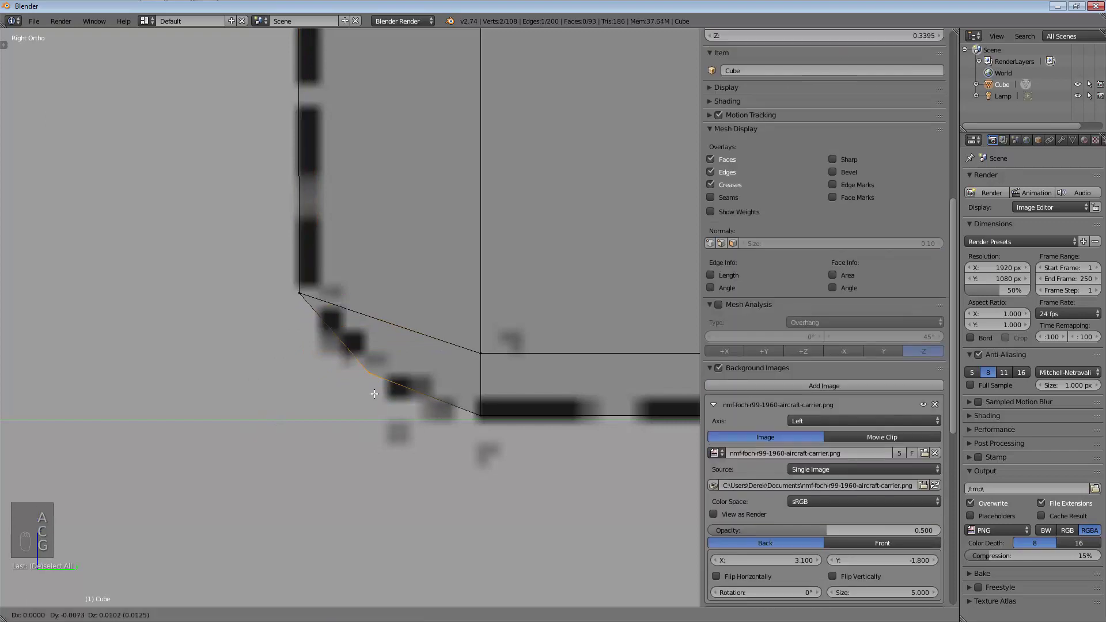
left_click(375, 394)
Try moving the bow's protruding corner vertices at the waterline up and back onto the blueprint's bow curve
scroll(374, 394, "down", 7)
middle_click_drag(379, 321, 423, 508, "shift")
scroll(430, 401, "up", 5)
middle_click_drag(397, 425, 336, 454, "shift")
scroll(350, 480, "down", 4)
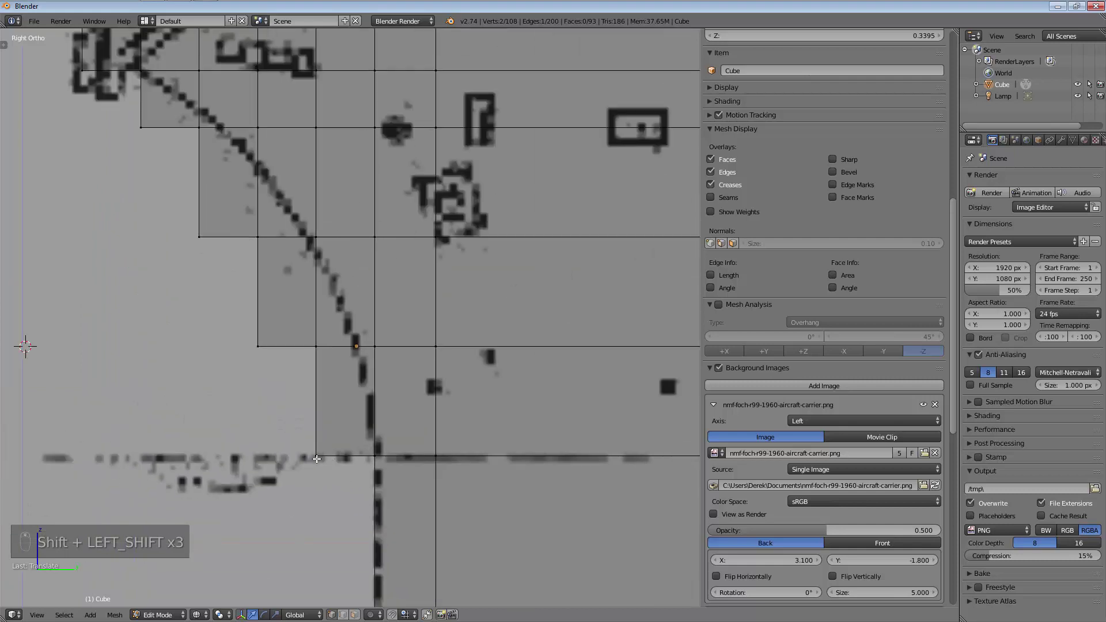
key("a")
key("c")
left_click(314, 464)
key("g")
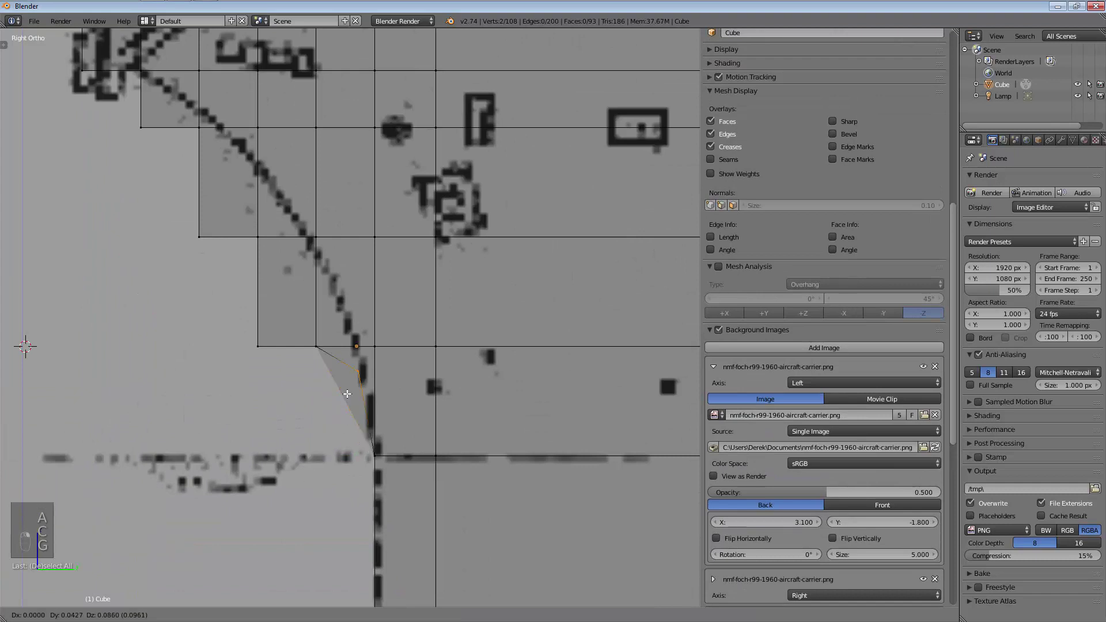
key("Escape")
key("g")
key("g")
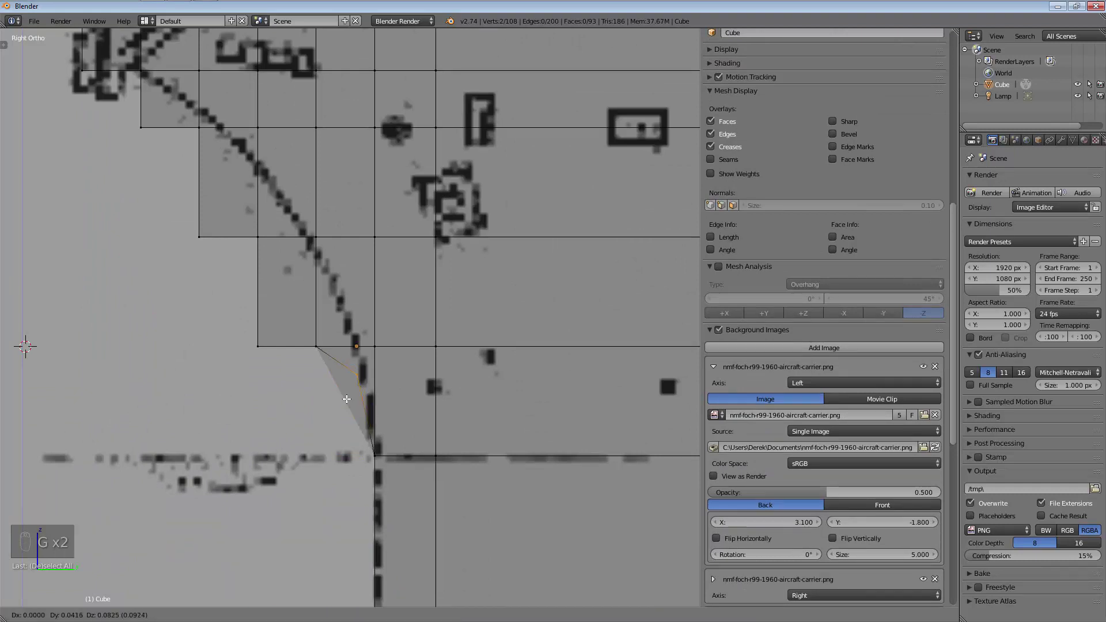
left_click(346, 398)
key("a")
key("c")
left_click(374, 346)
right_click(375, 346)
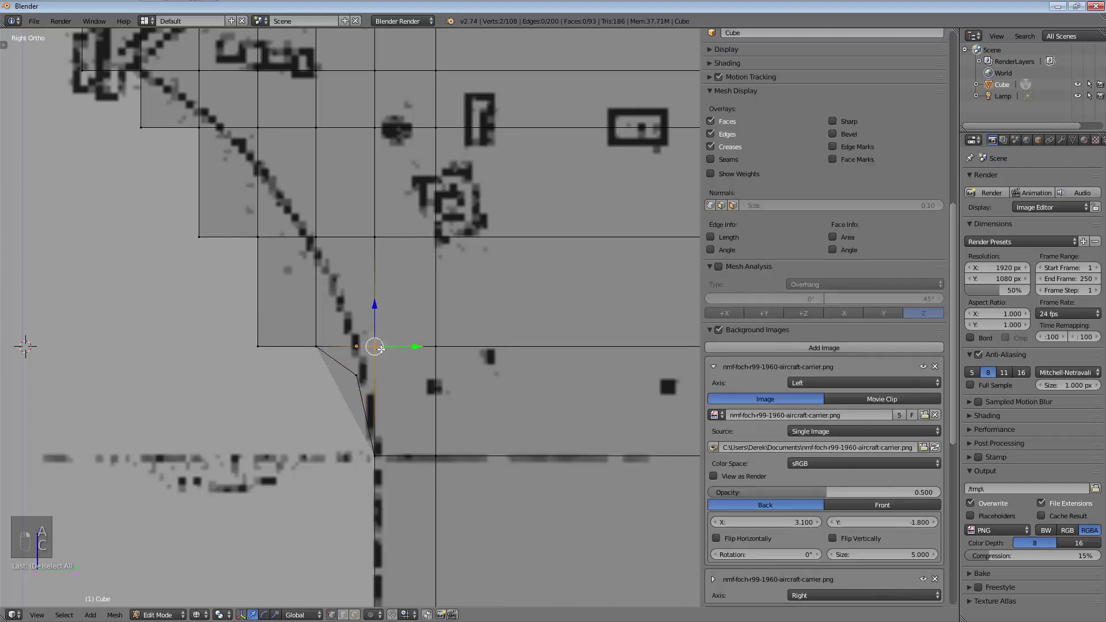
key("g")
right_click(407, 321)
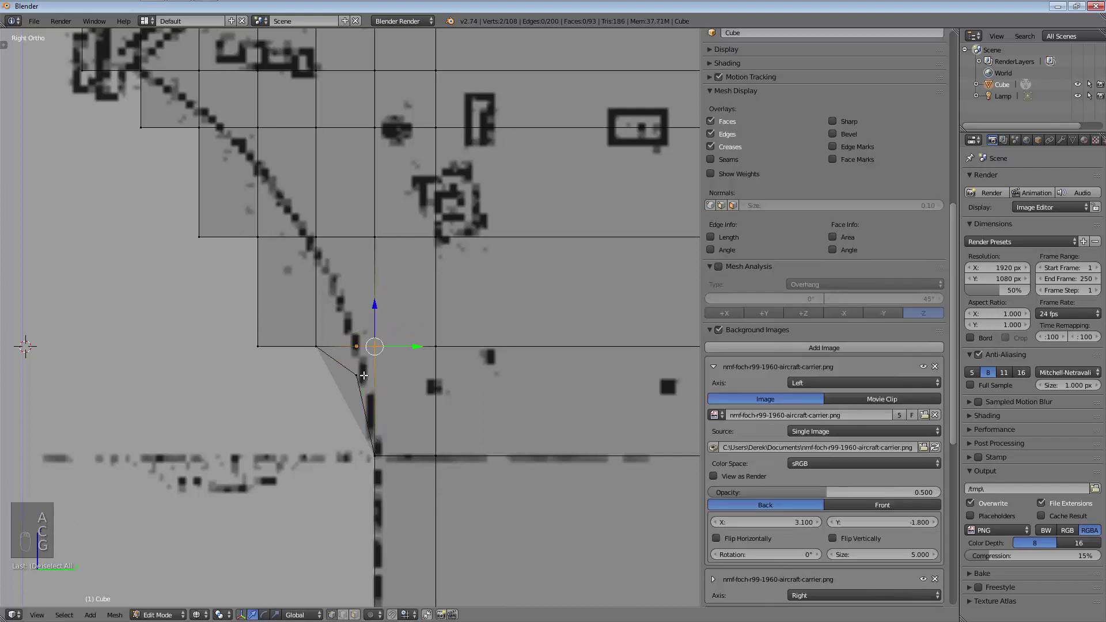
key("a")
key("c")
left_click(257, 346)
right_click(258, 346)
key("g")
right_click(281, 332)
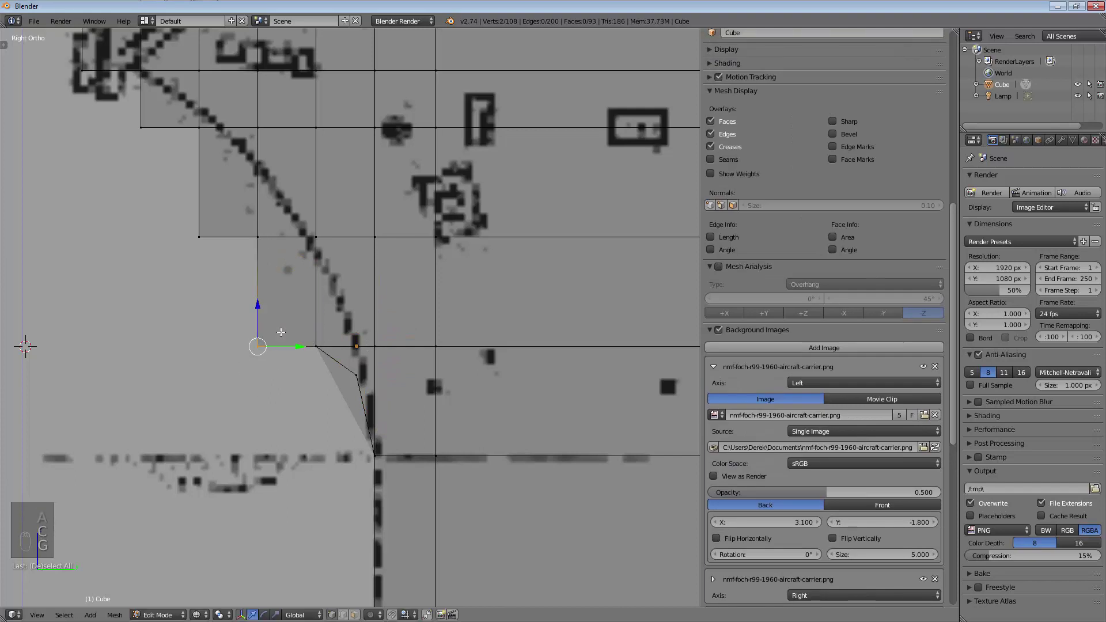
Undo the move of the bow's waterline corner vertices
key("ctrl+z")
key("ctrl+z")
key("ctrl+z")
key("ctrl+z")
key("ctrl+z")
key("ctrl+z")
key("ctrl+z")
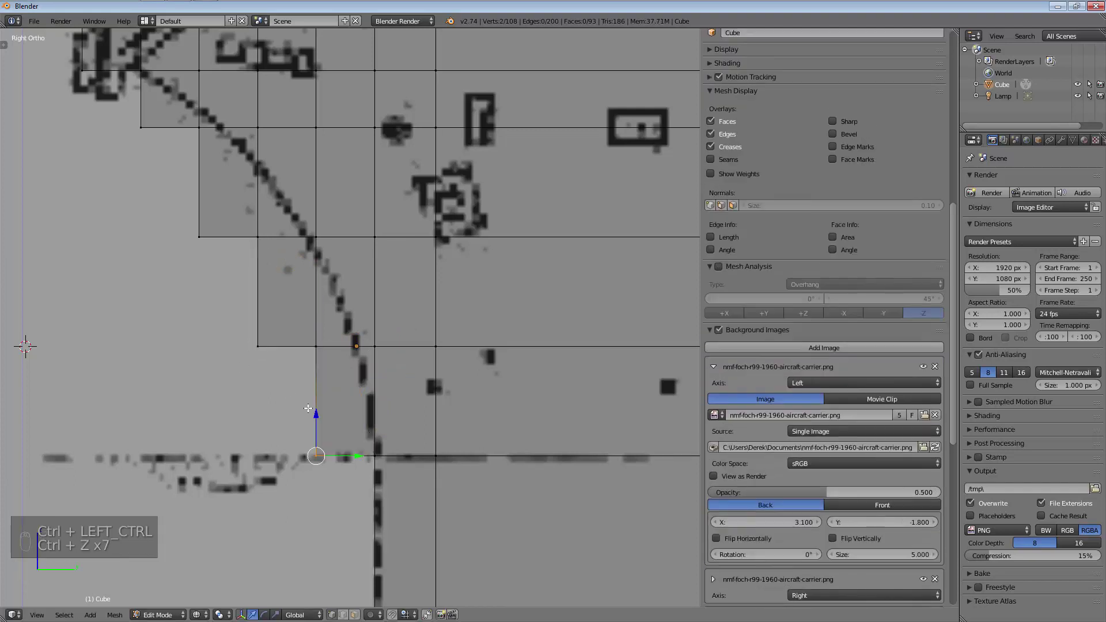
Delete the three protruding stair-step corner vertex pairs outside the blueprint's bow curve, above and at the waterline
key("a")
key("c")
left_click_drag(263, 339, 199, 241)
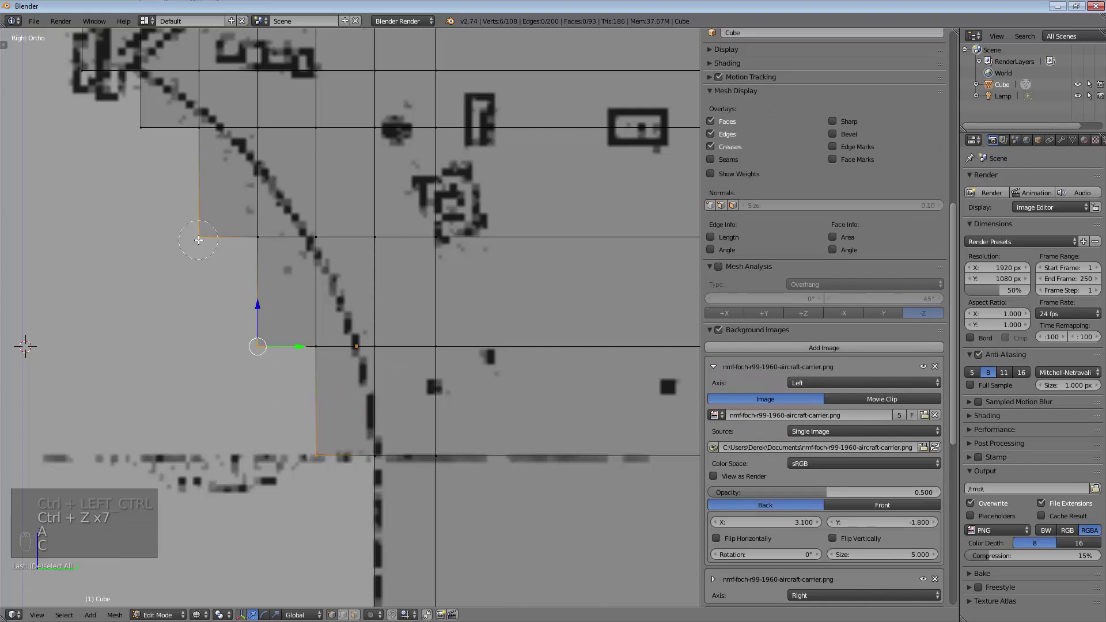
right_click(198, 240)
key("x")
left_click(199, 240)
Move the front vertices just above the waterline forward and down onto the blueprint's bow curve
key("c")
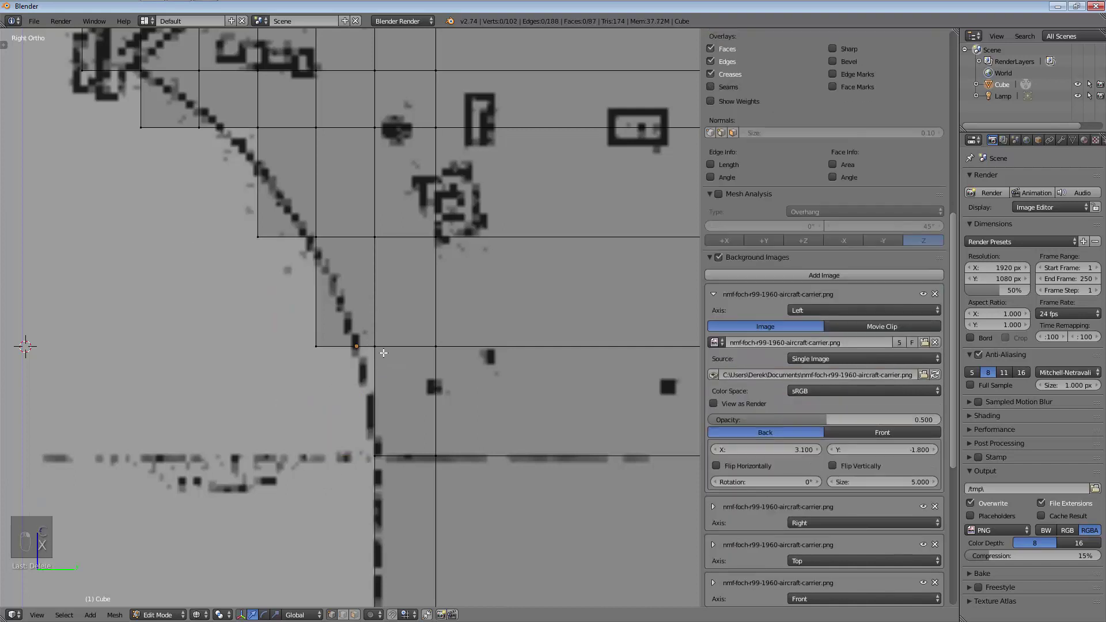
left_click(382, 352)
right_click(382, 351)
key("g")
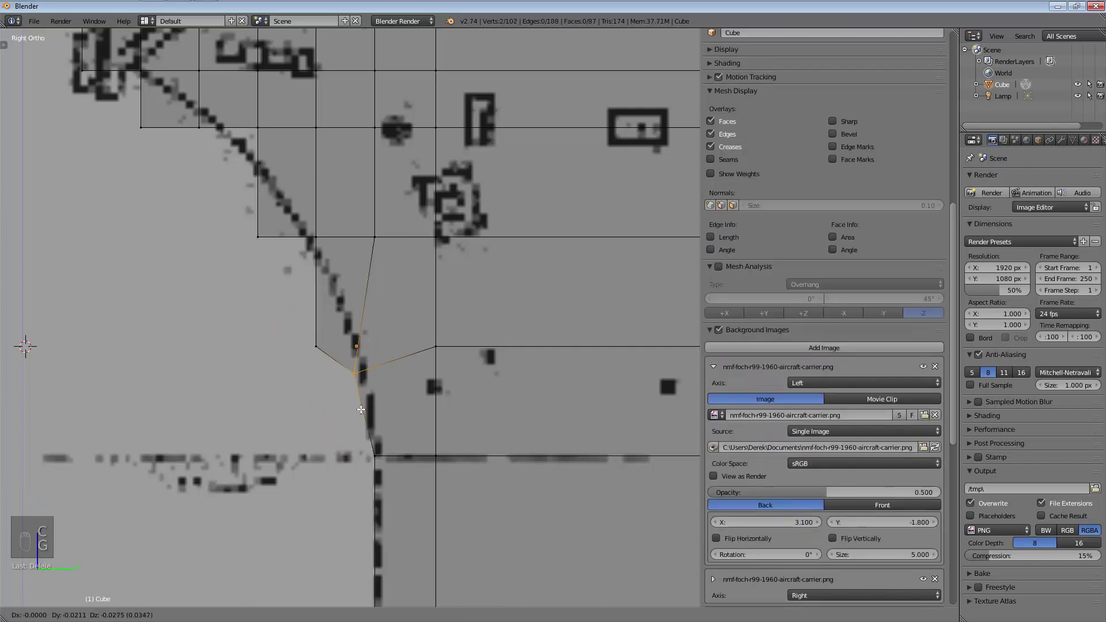
left_click(371, 402)
Move the lowest protruding corner vertices above the waterline up and back onto the bow curve
key("a")
key("c")
left_click(317, 346)
right_click(317, 347)
key("g")
left_click(320, 340)
Move the next higher protruding corner vertices up and slightly back onto the middle of the bow curve
key("a")
key("c")
left_click(256, 241)
right_click(256, 240)
key("g")
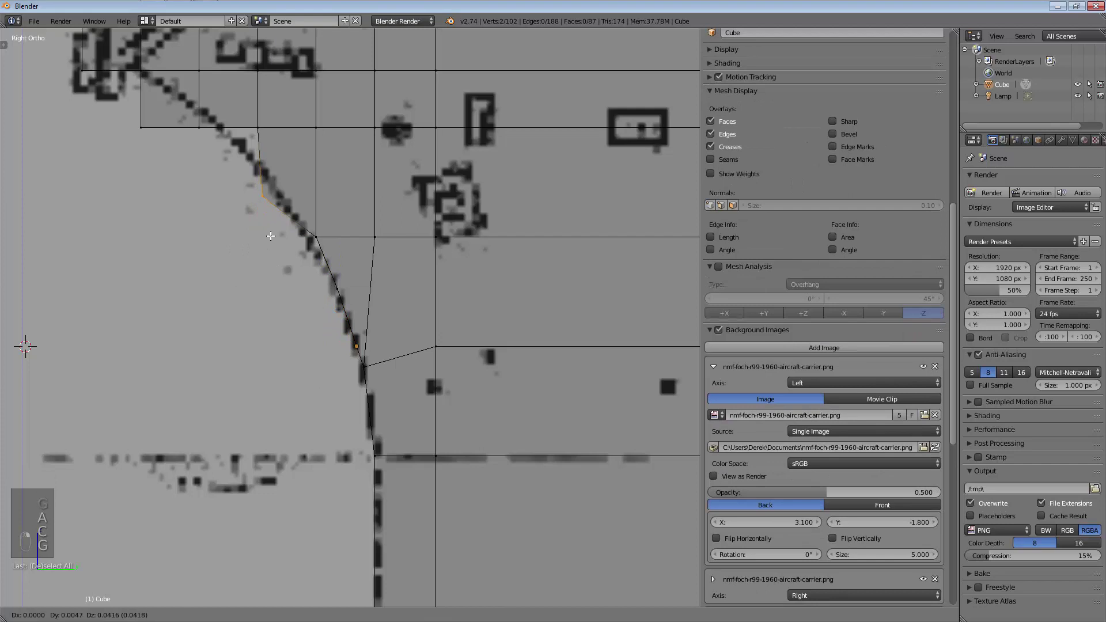
left_click(279, 229)
Add the vertices just behind to the selection and nudge both pairs together to follow the bow curve
key("c")
left_click(308, 256)
right_click(308, 257)
key("g")
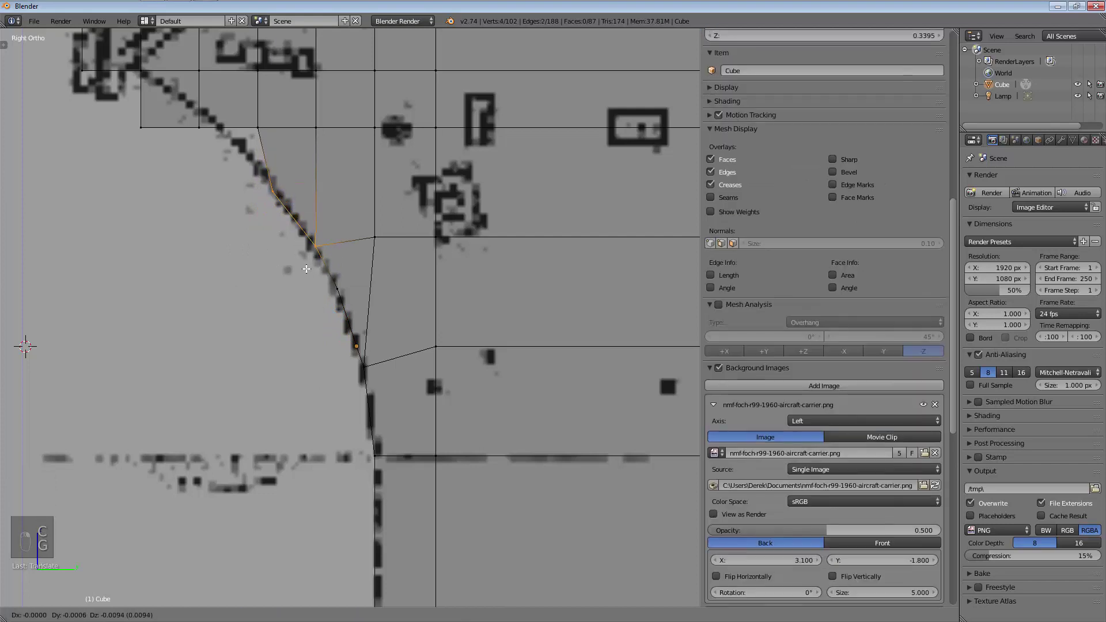
left_click(302, 261)
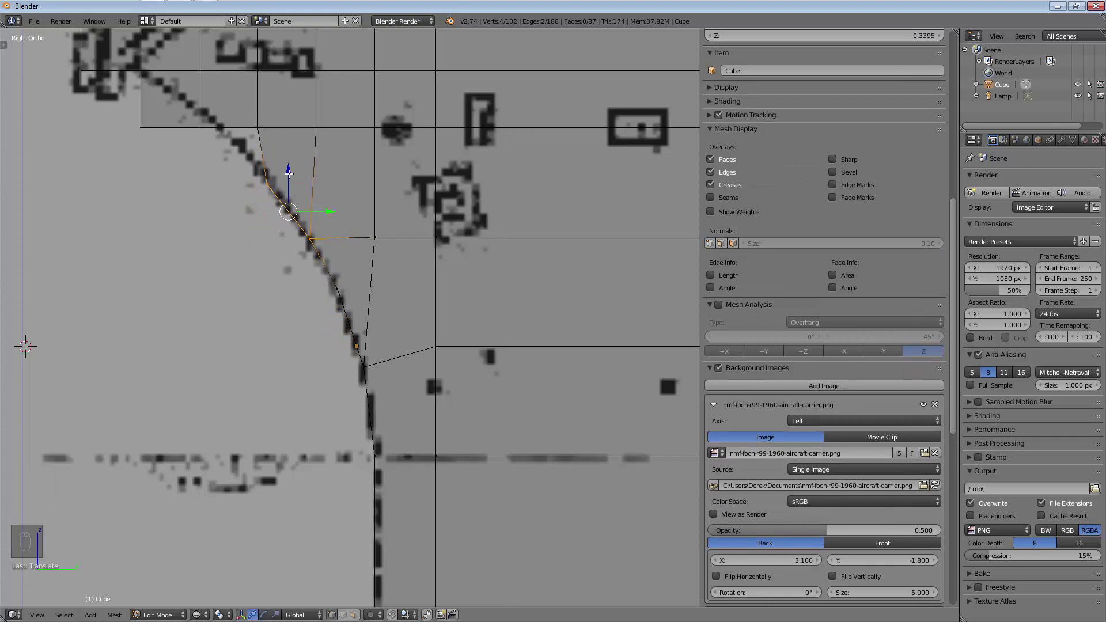
Move the vertices above the mid-bow, where the curve flares outward, forward and slightly down onto the blueprint line
scroll(359, 327, "down", 5)
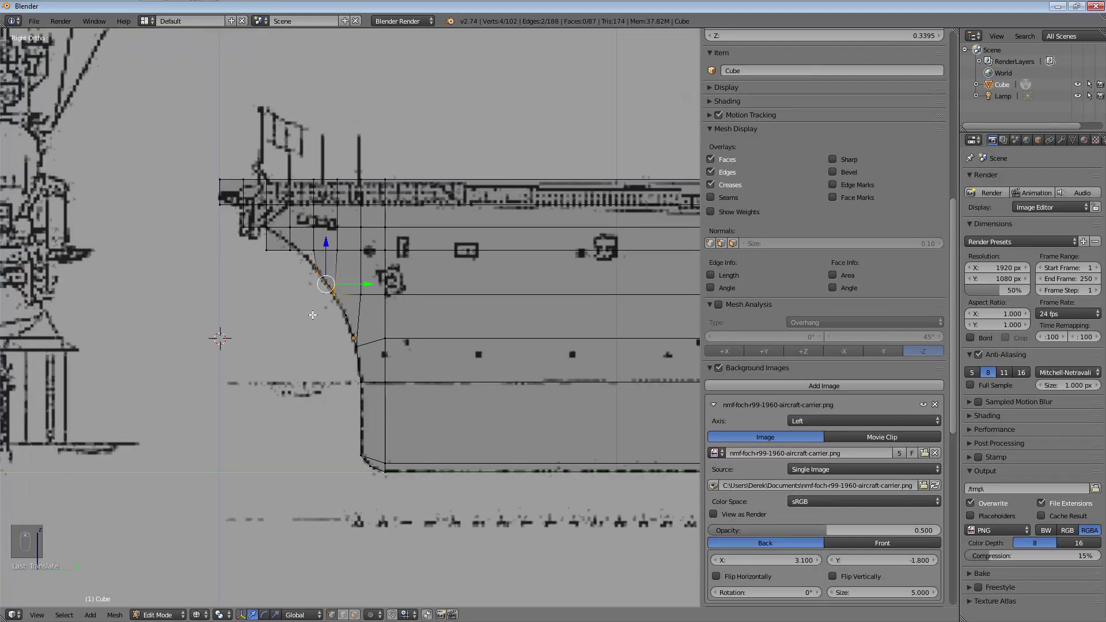
middle_click_drag(363, 322, 373, 335, "shift")
scroll(375, 325, "up", 6)
key("shift")
scroll(379, 344, "up", 2)
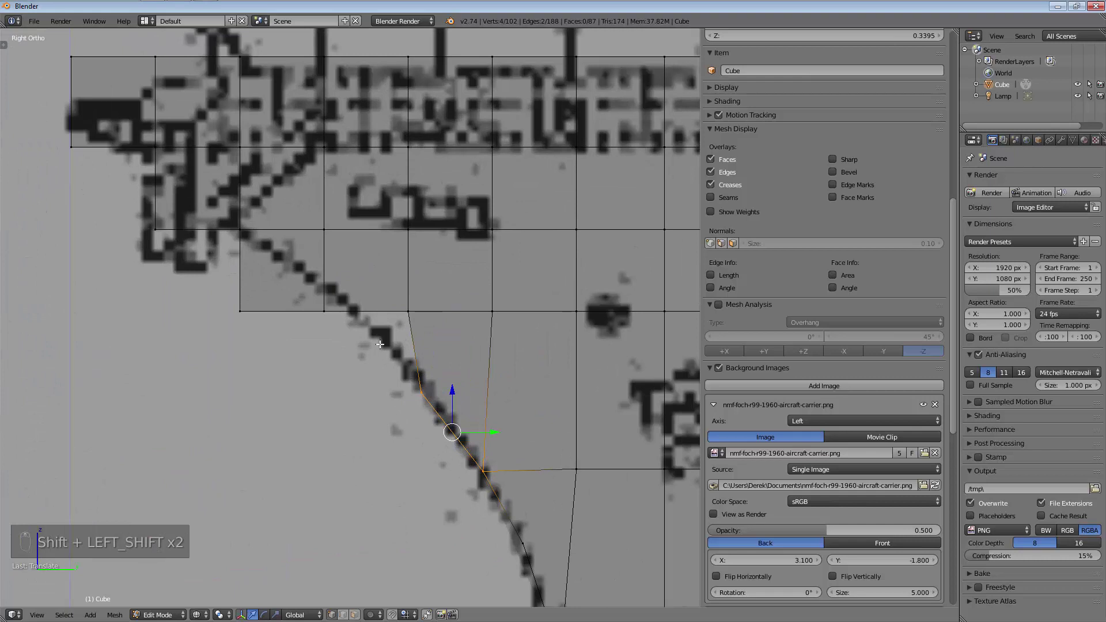
key("a")
key("c")
left_click(407, 314)
key("g")
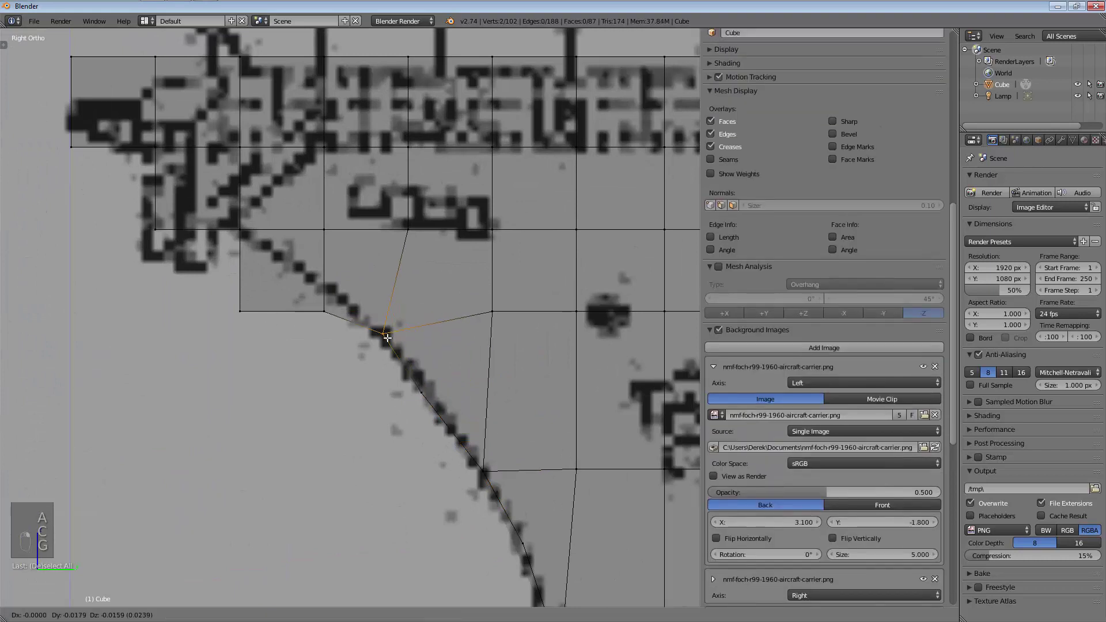
left_click(387, 337)
Raise the next vertices forward along the lower bow row onto the flared part of the blueprint curve
middle_click_drag(265, 357, 469, 523, "shift")
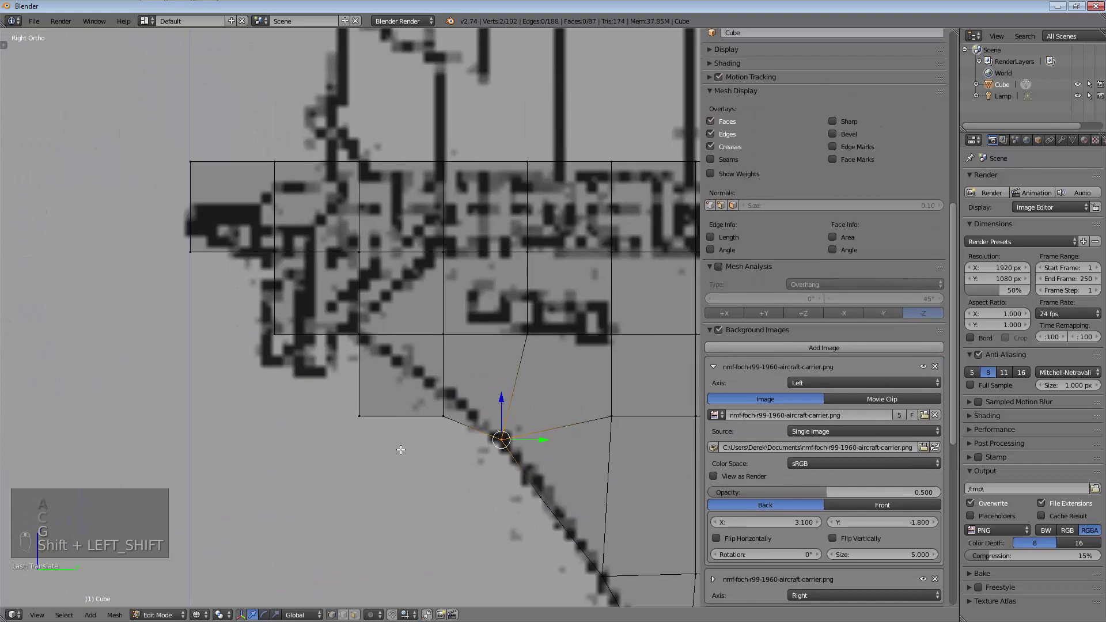
scroll(399, 454, "up", 1)
left_click(451, 410, "shift")
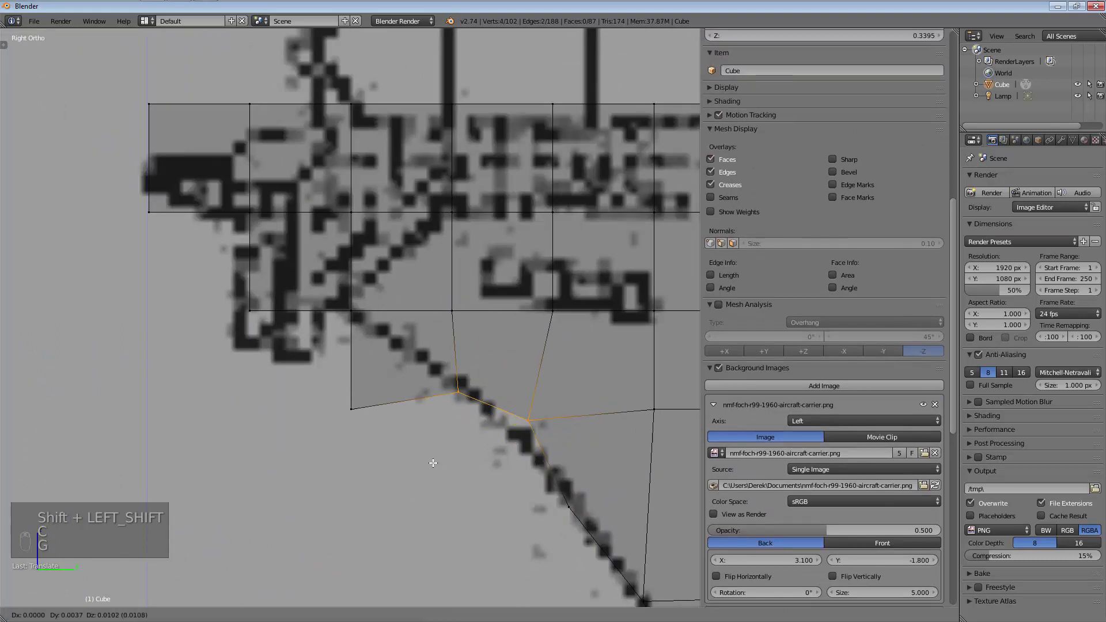
key("a")
key("c")
left_click(446, 435)
key("g")
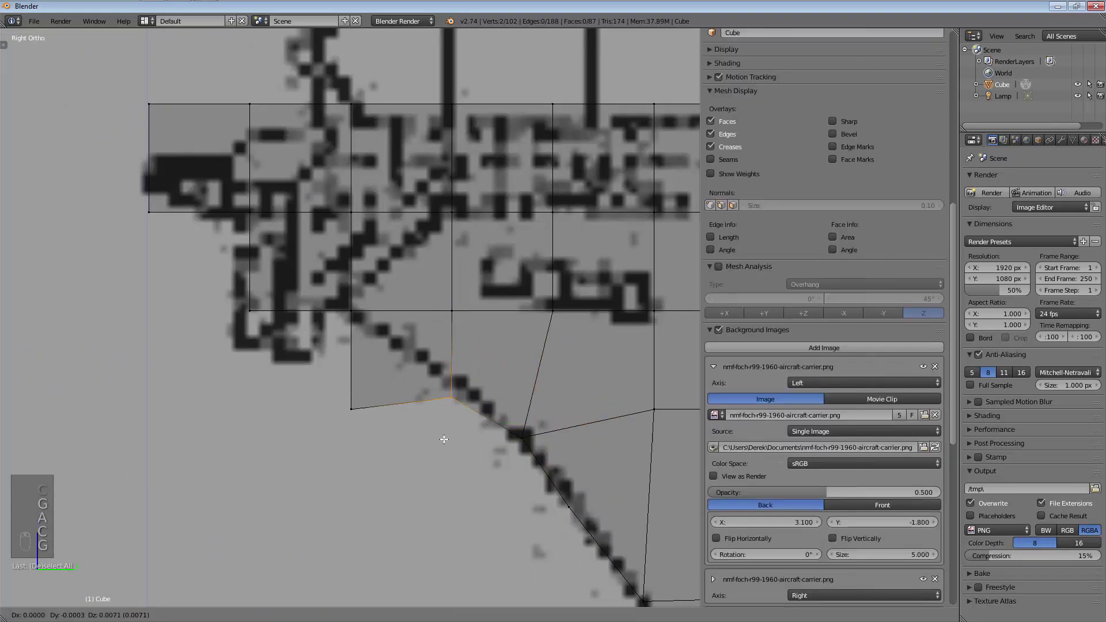
left_click(445, 425)
Delete the remaining protruding corner vertices below the bow curve and move the nearby inner vertices forward and down onto it
right_click(361, 433)
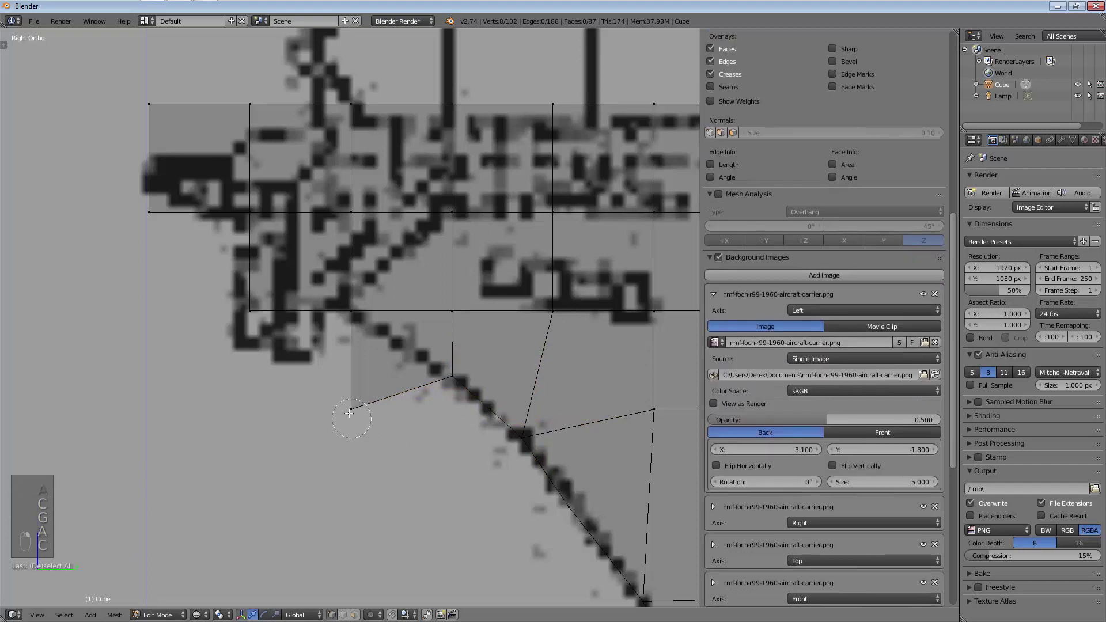
key("x")
left_click(362, 432)
left_click(461, 309)
key("g")
left_click(333, 420)
Move the corner vertices beneath the front of the flight deck up and back, in line with the bow's slope
key("a")
key("c")
left_click(250, 310)
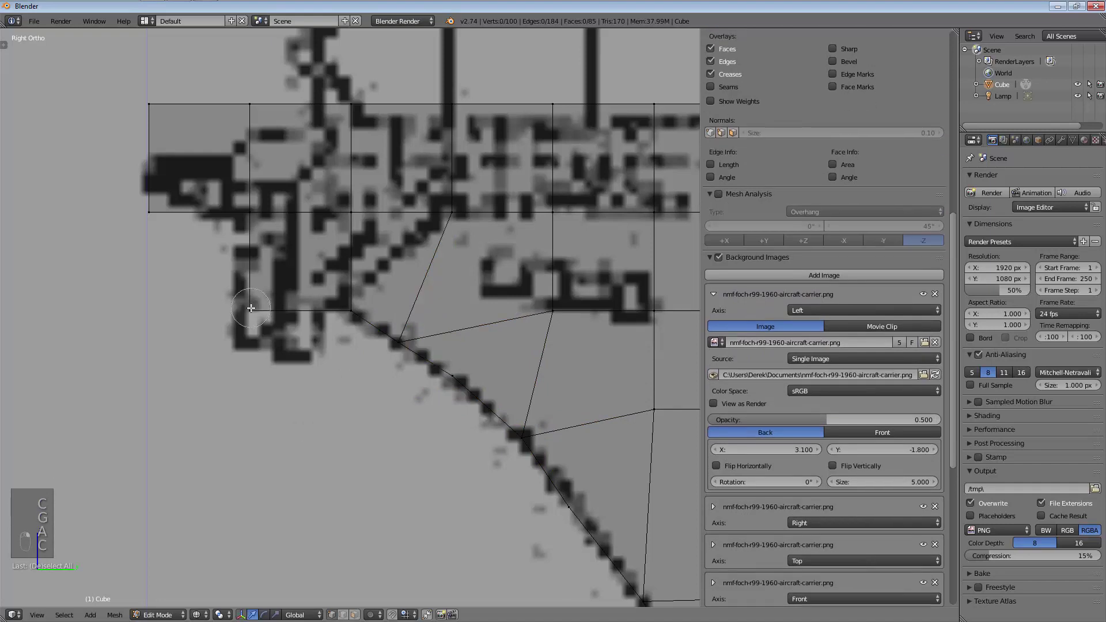
key("g")
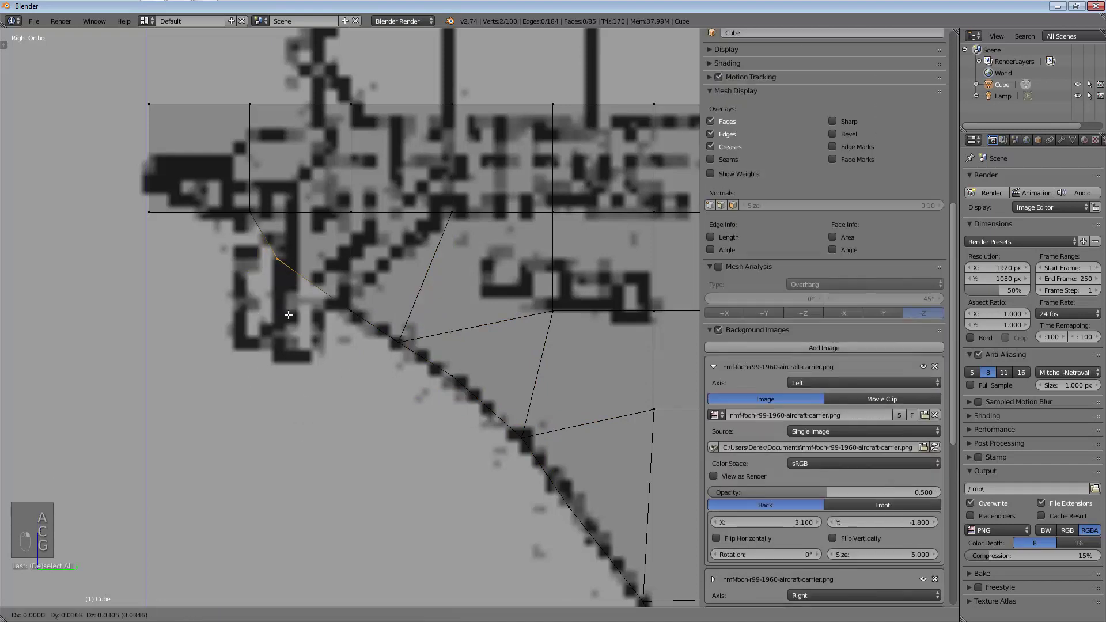
left_click(290, 316)
Raise the lower vertices of the flight deck's front tip to the underside of the blueprint's deck edge
key("a")
key("c")
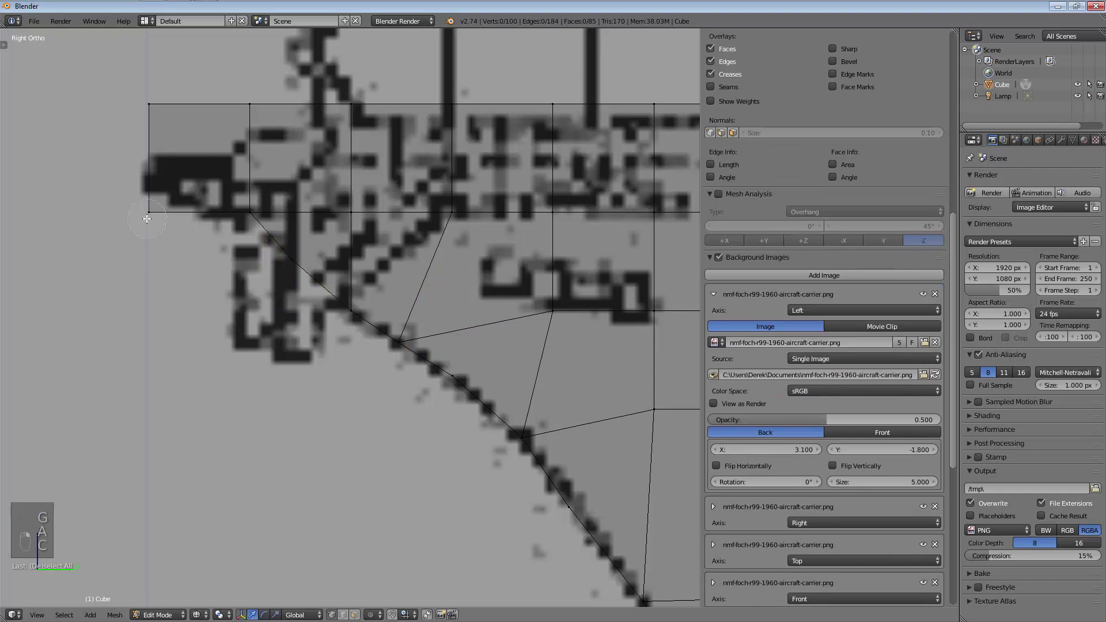
left_click(183, 276)
key("g")
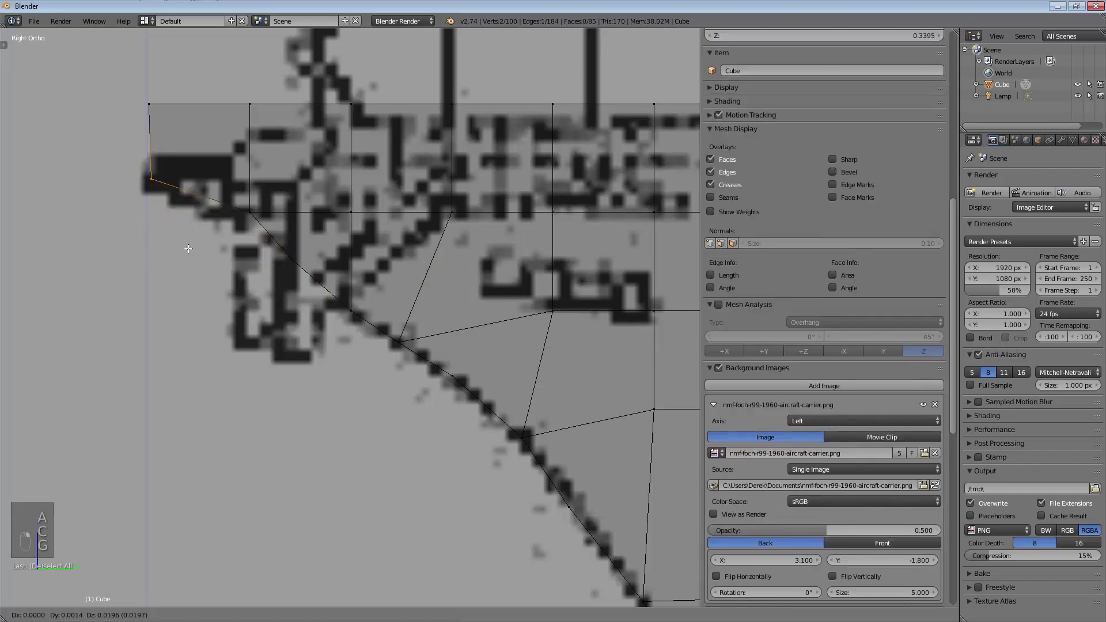
left_click(189, 251)
Lower the upper vertices of the flight deck's front tip to the top of the blueprint's deck edge
key("a")
key("c")
left_click(151, 105)
key("g")
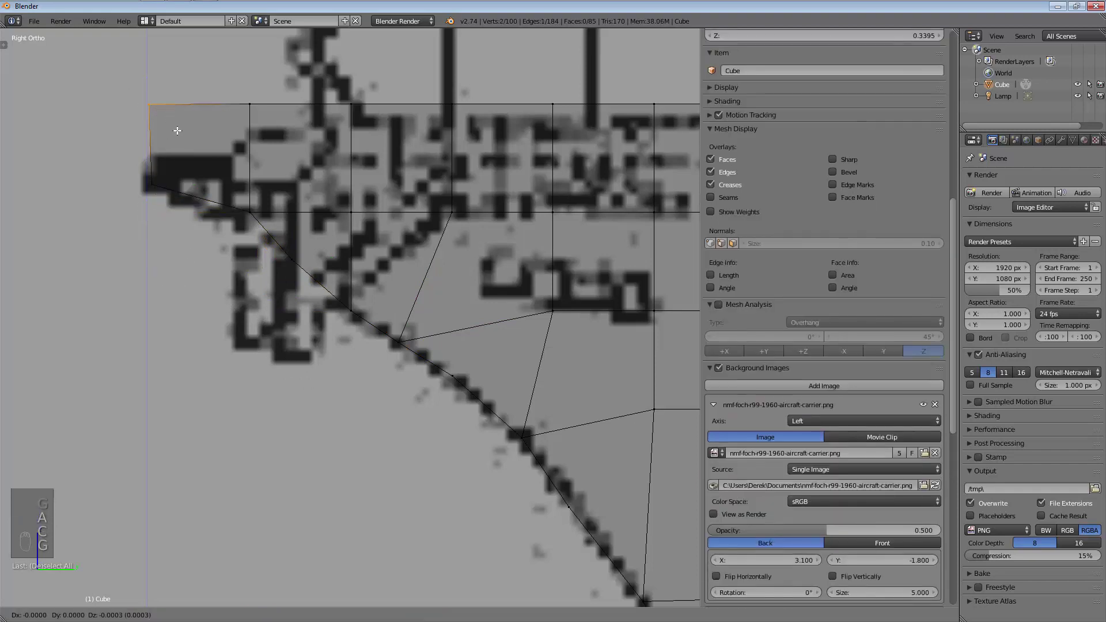
left_click(169, 166)
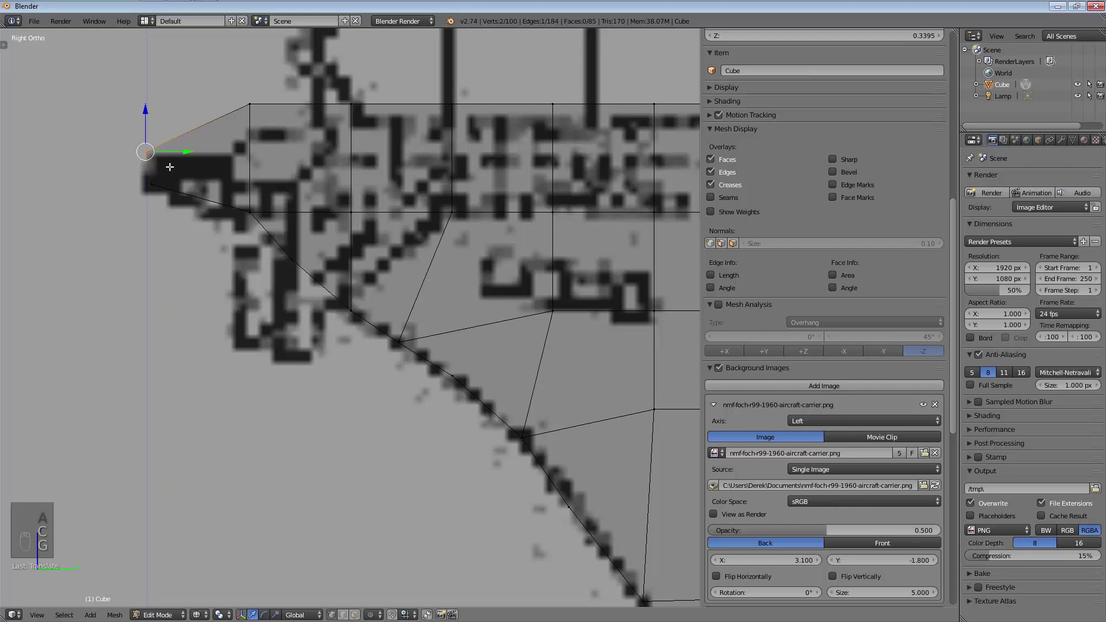
Lower the second and third pairs of deck-top vertices behind the tip to follow the blueprint's sloping deck line
key("a")
key("c")
left_click(250, 104)
key("g")
left_click(327, 122)
key("a")
key("c")
left_click(349, 105)
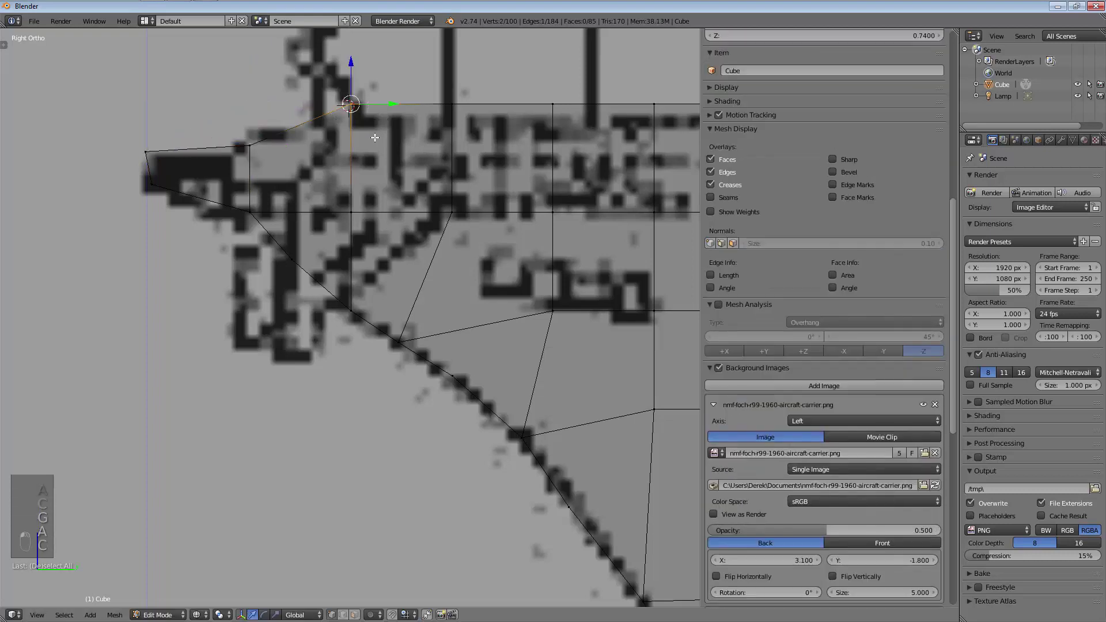
key("g")
left_click(373, 167)
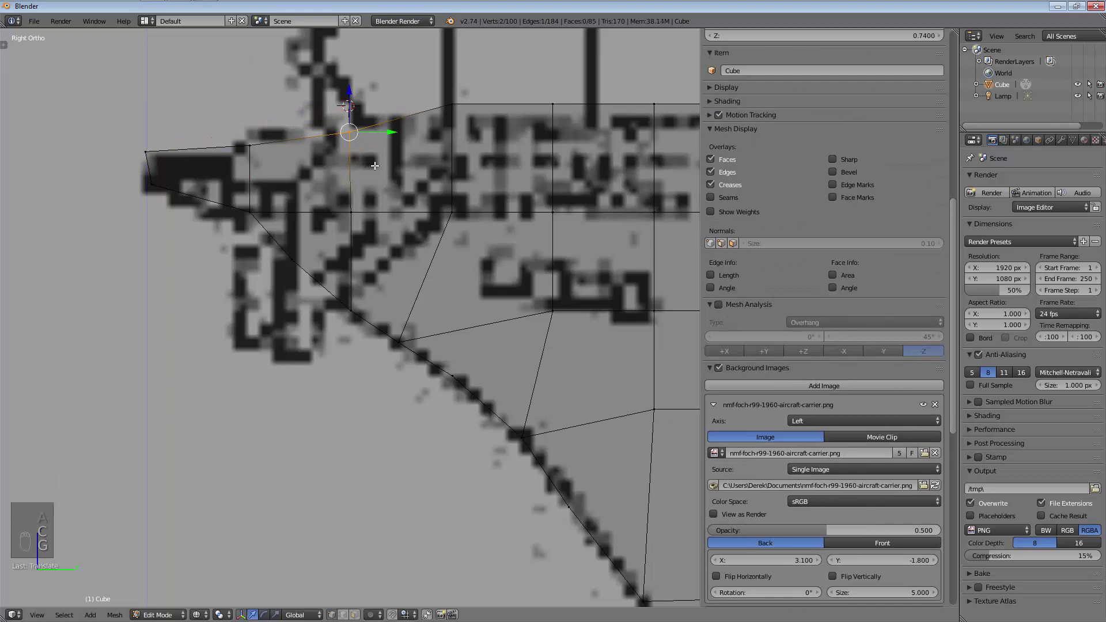
Lower the fourth and fifth pairs of deck-top vertices slightly to continue the deck's gentle slope
key("a")
key("c")
left_click(454, 112)
key("g")
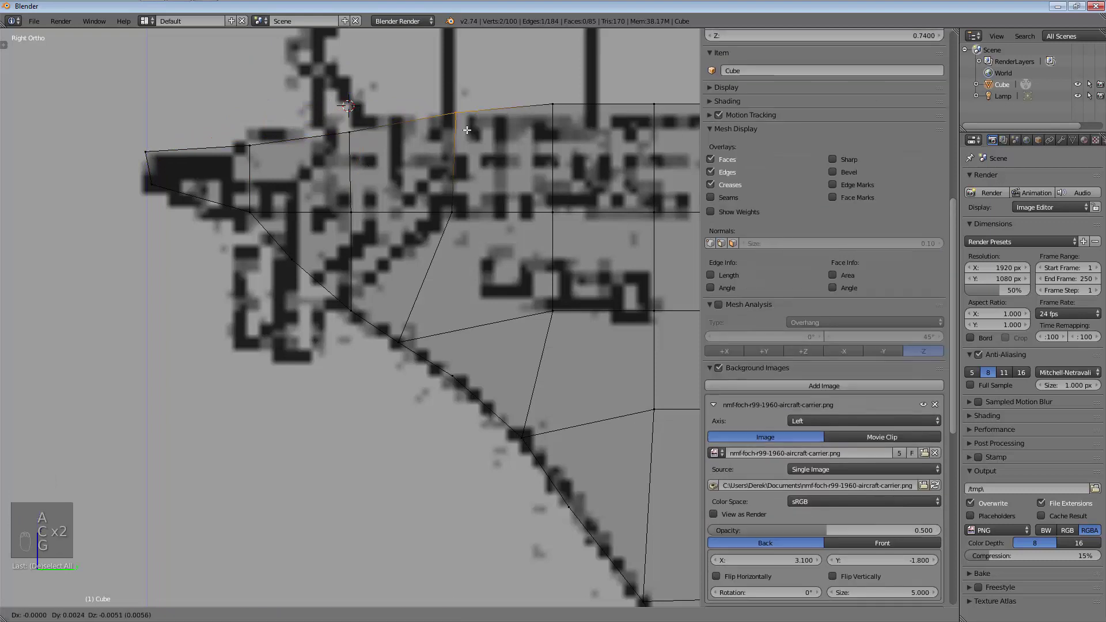
left_click(467, 138)
left_click(554, 110)
right_click(557, 112)
key("g")
left_click(561, 124)
Nudge the sixth pair of deck-top vertices down to blend the slope into the level deck
key("a")
key("c")
left_click(664, 111)
right_click(664, 112)
key("g")
left_click(665, 115)
Inspect the reshaped bow from the side and in perspective, and compare the hull with the front-view blueprint
scroll(665, 116, "down", 2)
middle_click_drag(617, 173, 287, 161, "shift")
scroll(287, 161, "down", 5)
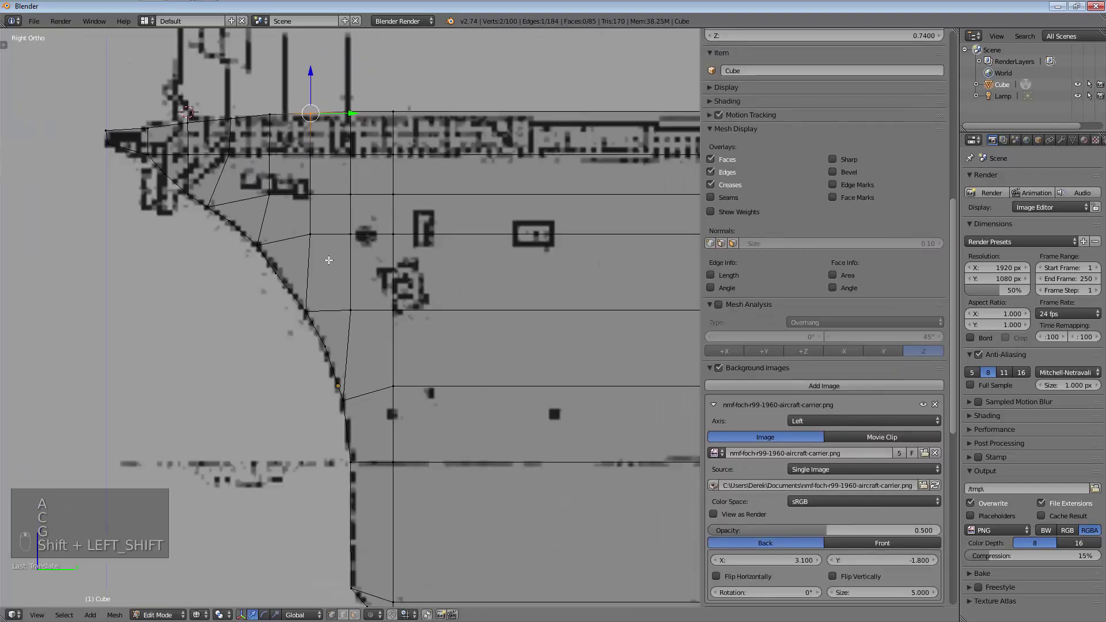
scroll(378, 293, "down", 1, "shift")
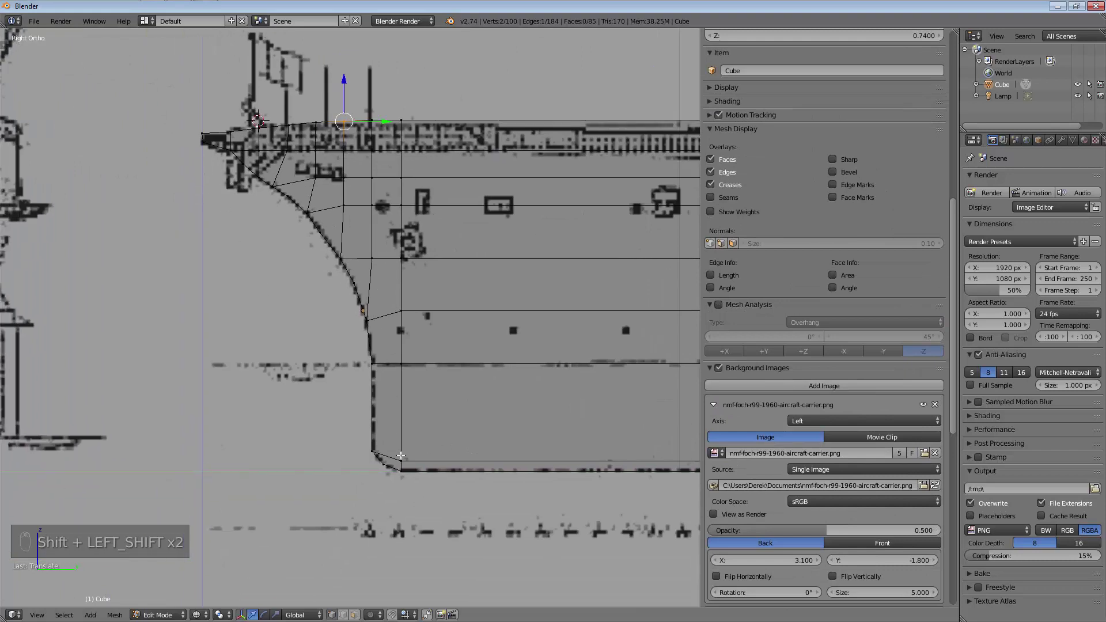
middle_click_drag(384, 424, 523, 432)
scroll(467, 429, "down", 6)
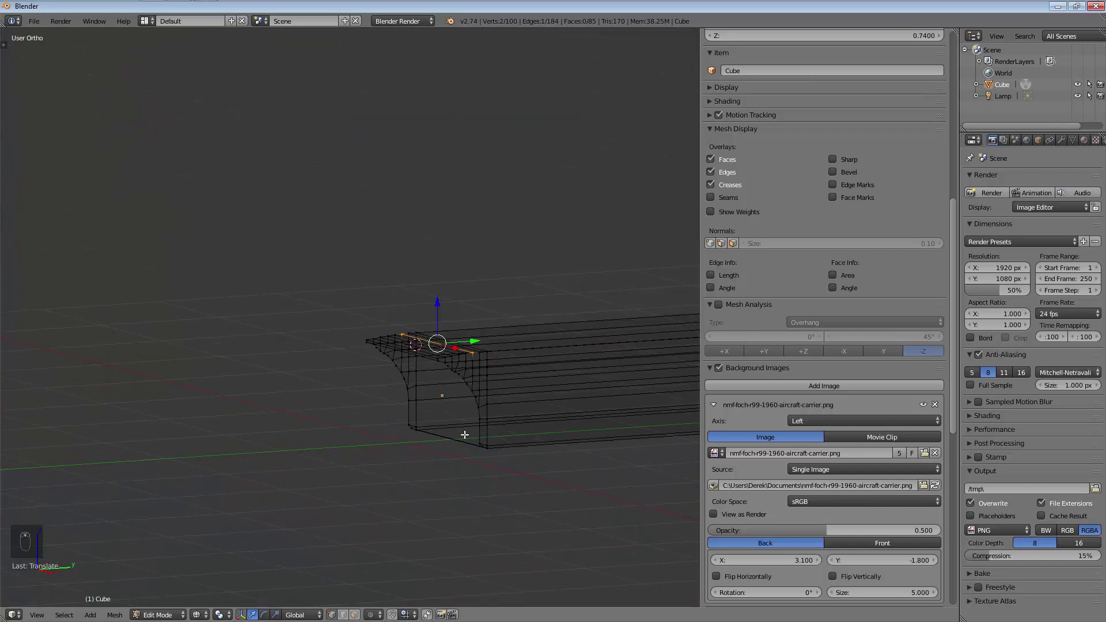
key("KP_1")
middle_click_drag(464, 435, 686, 314, "shift")
scroll(306, 413, "up", 5)
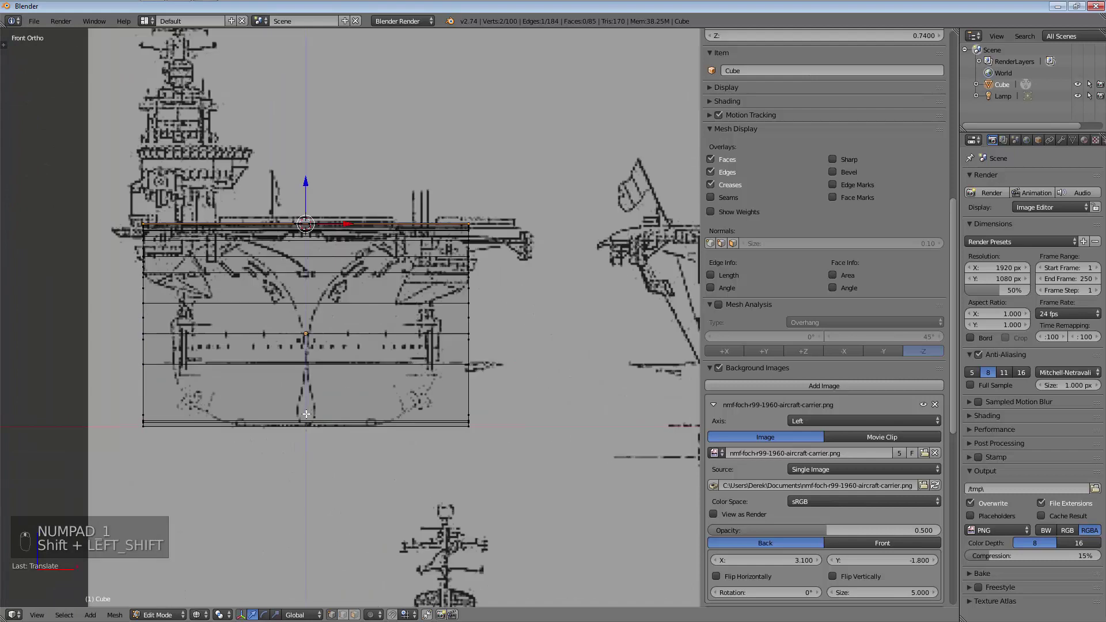
middle_click_drag(367, 414, 426, 410, "shift")
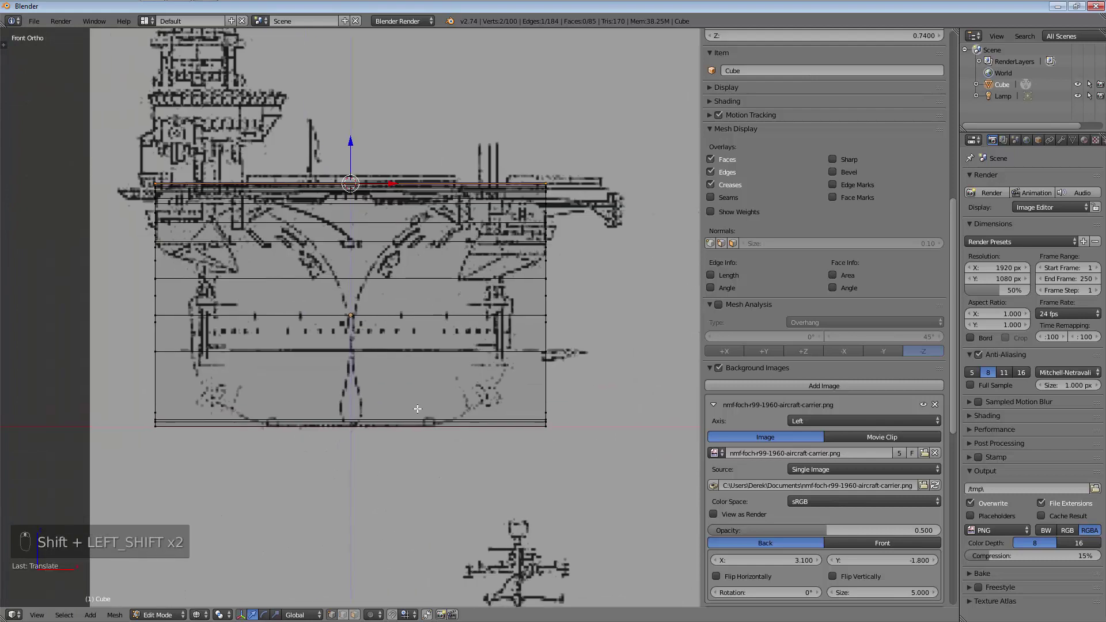
In front view, move the hull's bottom corner vertices on the positive X side inward along X toward the blueprint's flat bottom
key("a")
scroll(551, 437, "up", 3)
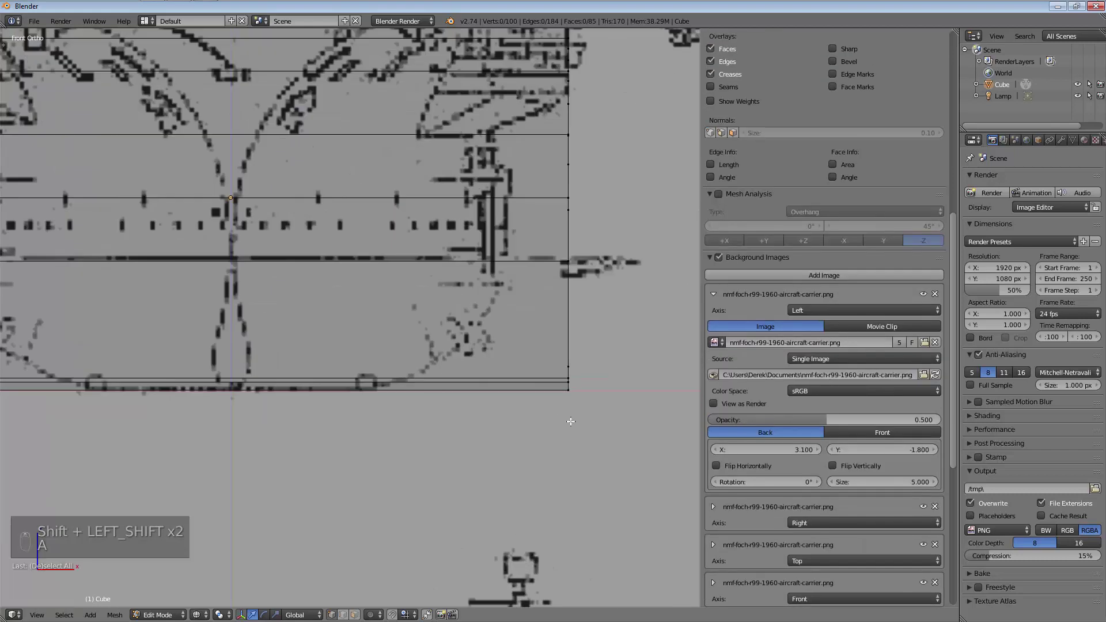
scroll(550, 414, "down", 3)
key("a")
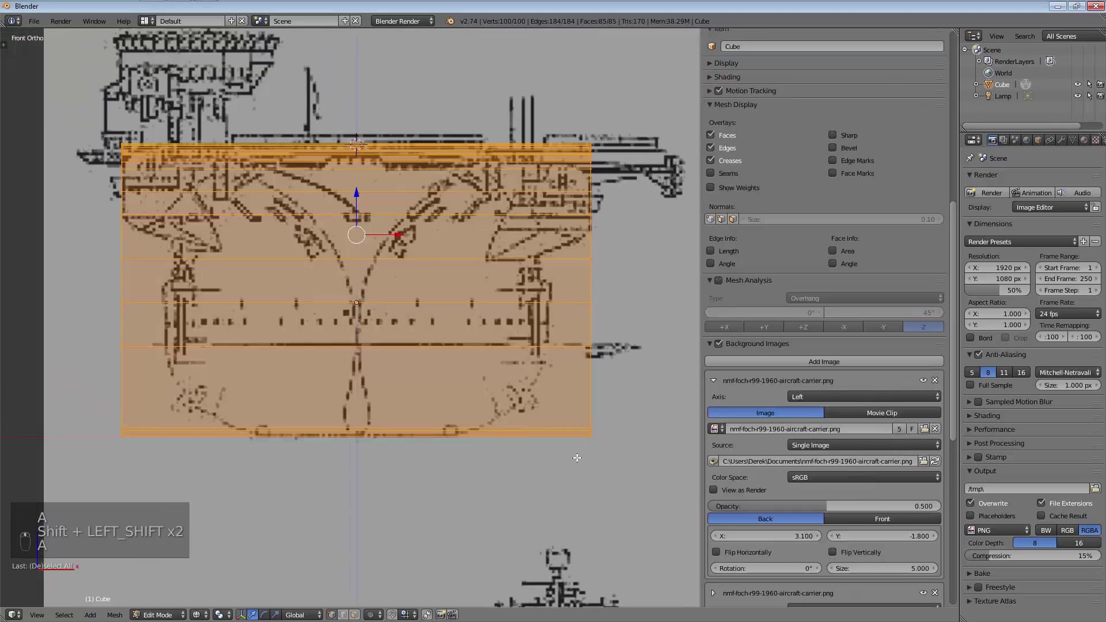
key("a")
key("c")
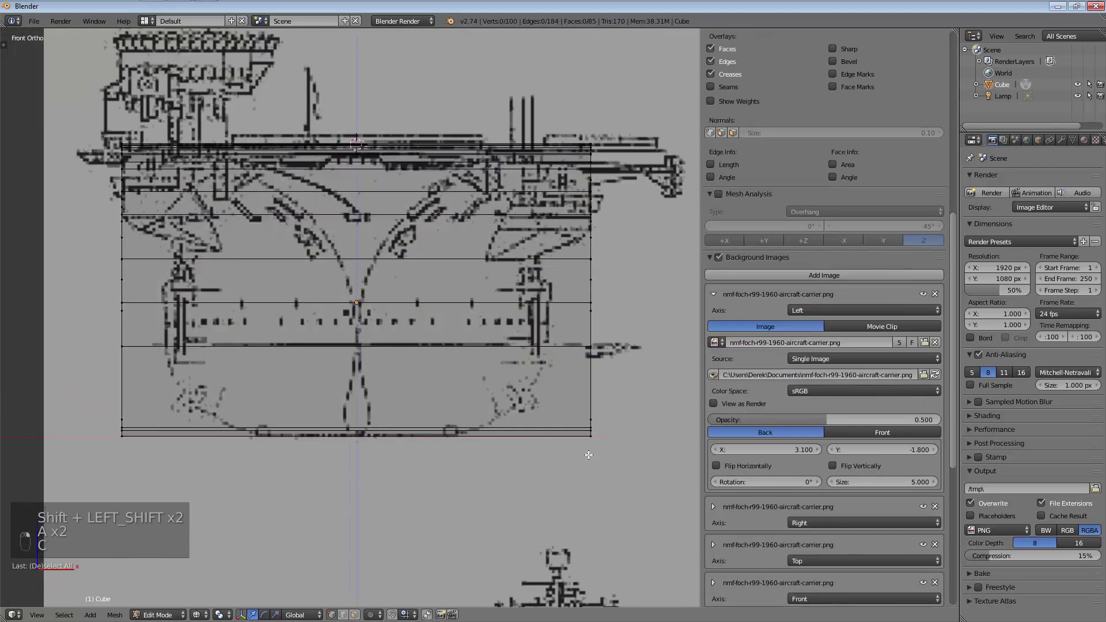
scroll(588, 454, "up", 2)
left_click(593, 433)
key("c")
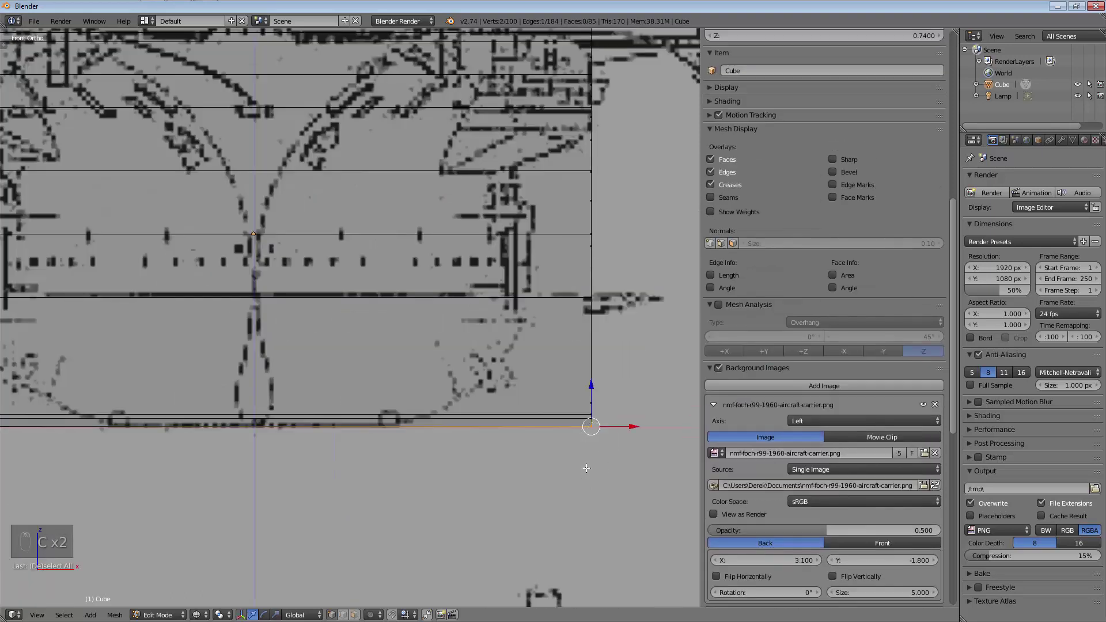
key("g")
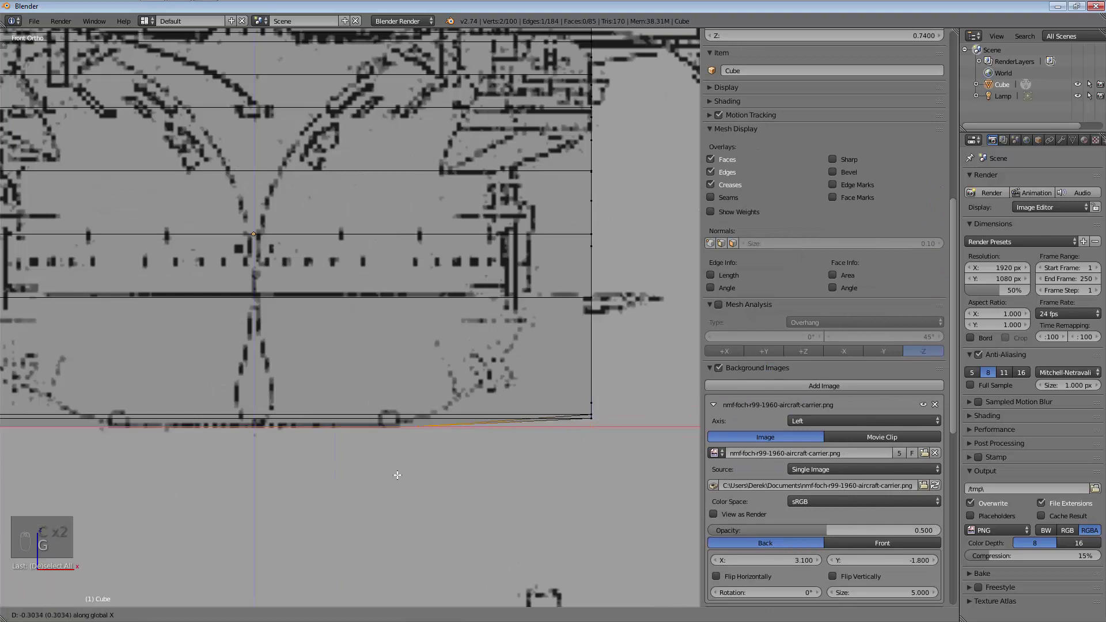
left_click(392, 479)
Try moving a single bottom corner vertex on the negative X side inward along X toward the blueprint's flat bottom
key("a")
middle_click_drag(403, 463, 0, 478, "shift")
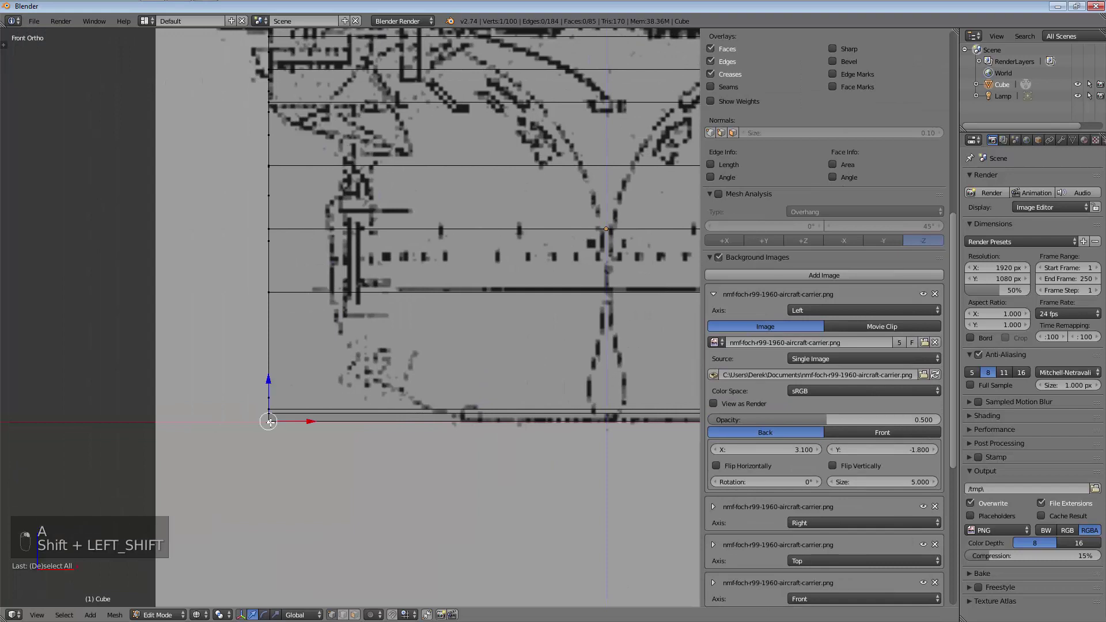
right_click(271, 422)
key("g")
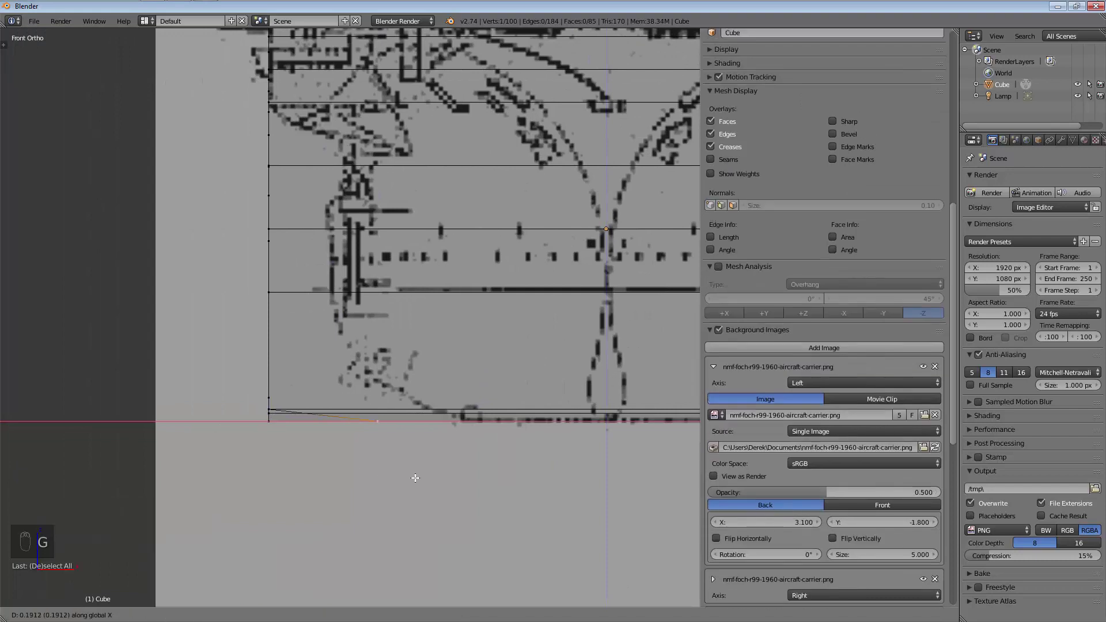
left_click(485, 479)
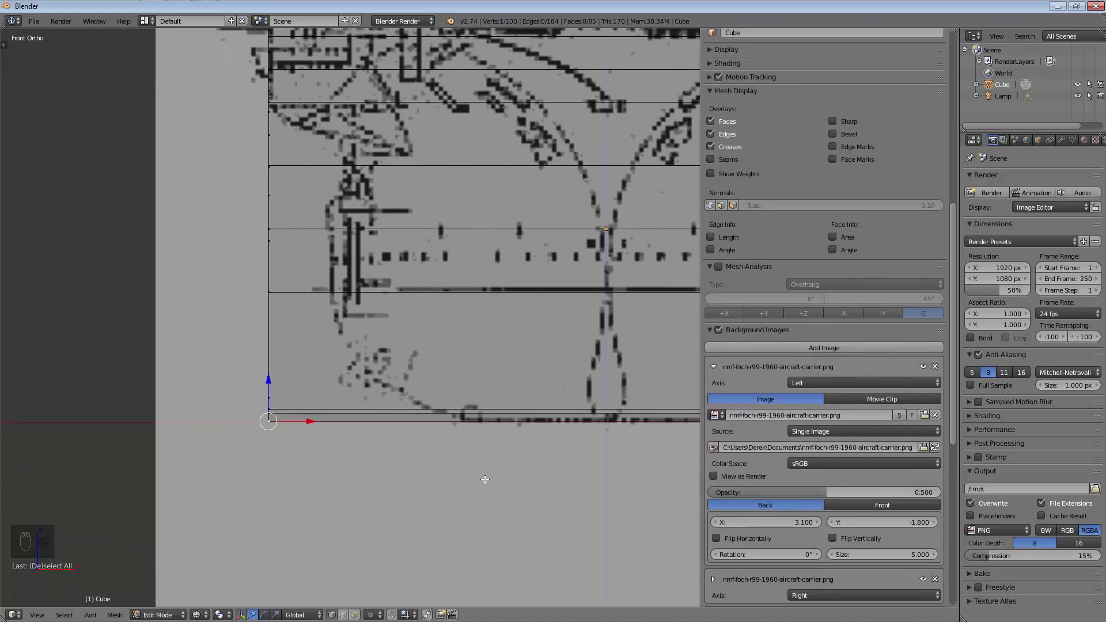
Undo the attempted move of the bottom corner vertex on the negative X side and the selection changes around it
scroll(485, 479, "down", 4)
key("ctrl+z")
key("ctrl+z")
key("ctrl+z")
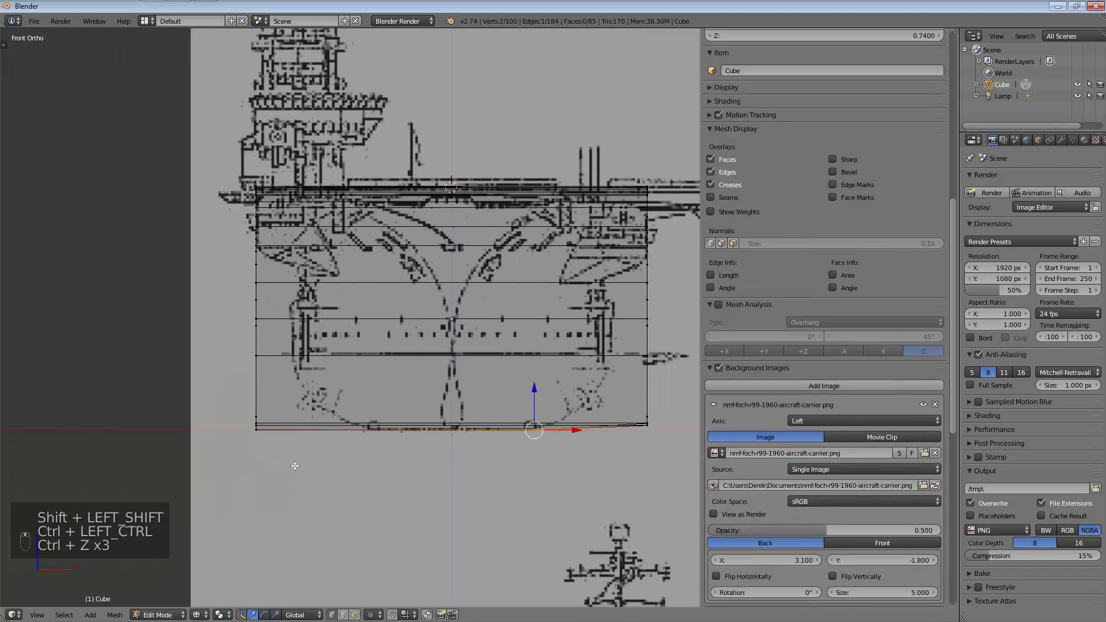
Move the pair of bottom corner vertices on the negative X side inward along X to the edge of the blueprint's flat bottom
scroll(276, 449, "up", 2)
key("a")
key("c")
left_click(243, 431)
key("g")
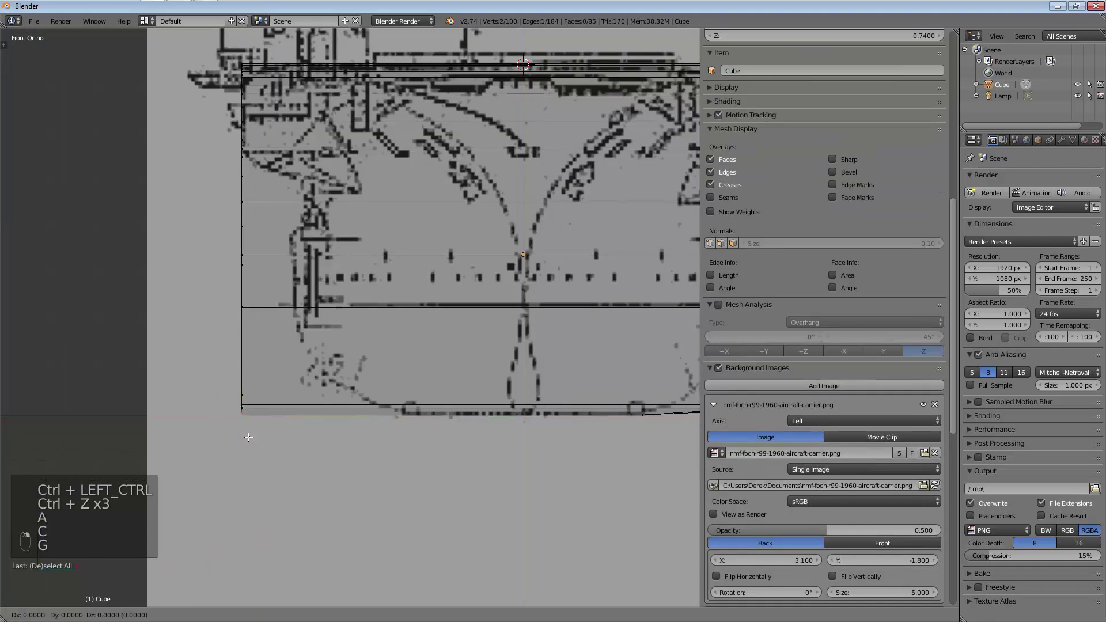
key("x")
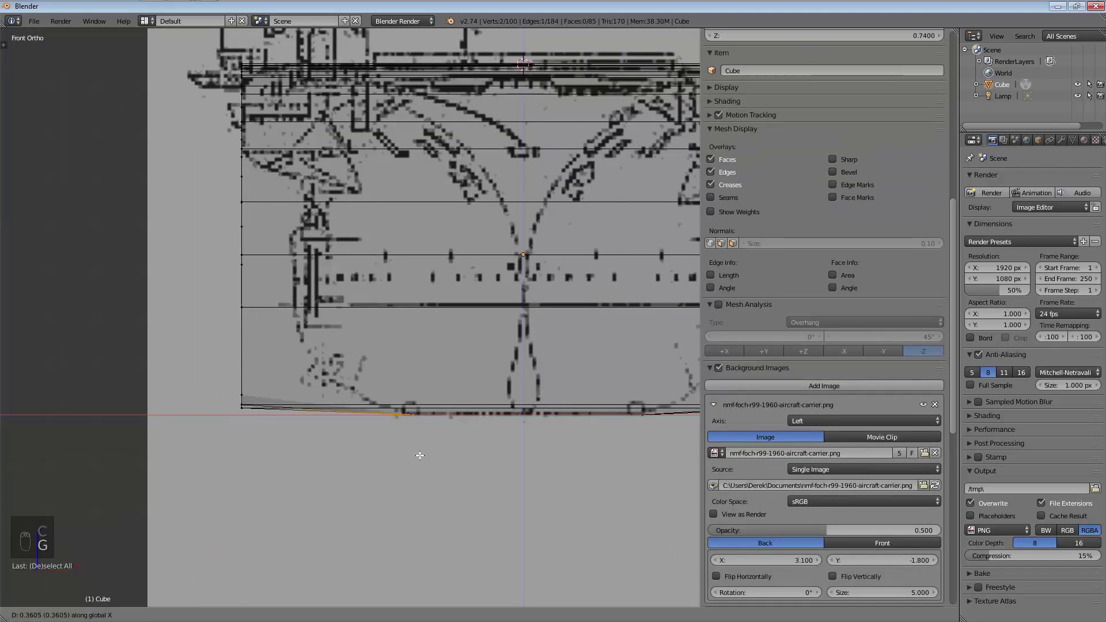
left_click(419, 454)
Move the single vertex just above the bottom corner on the negative X side inward along X onto the blueprint's bilge curve
scroll(245, 449, "up", 4)
key("a")
key("c")
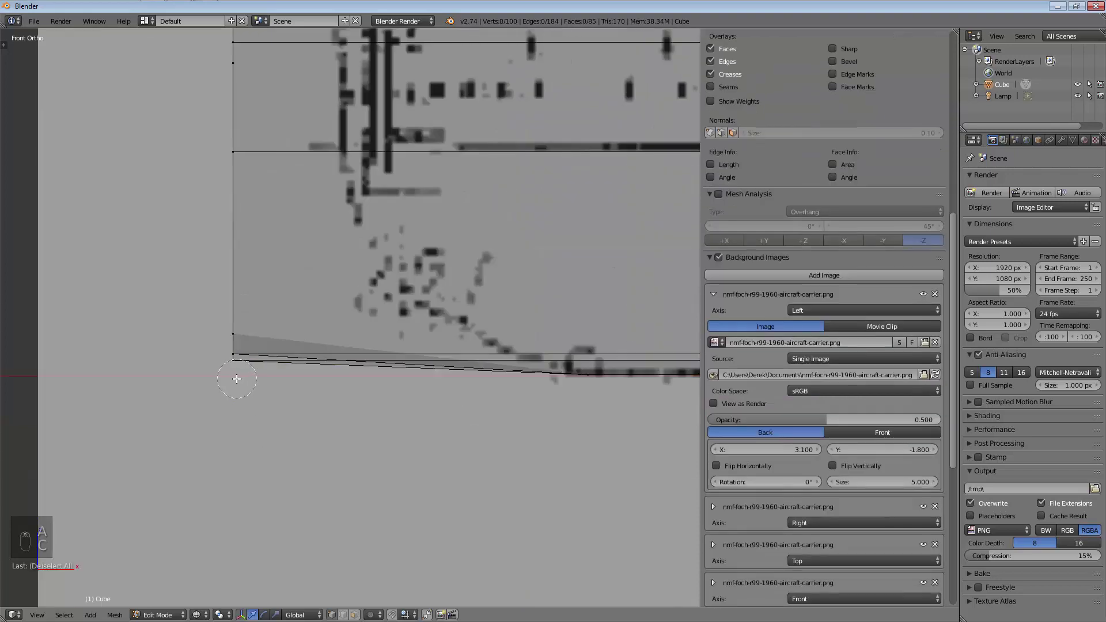
left_click(236, 379)
key("g")
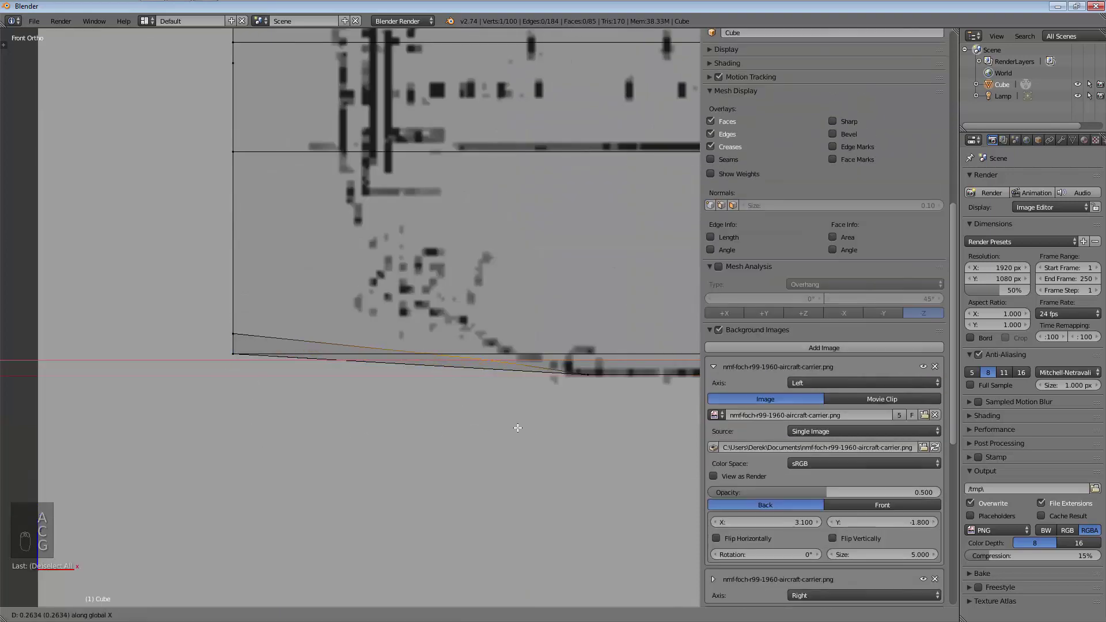
key("Escape")
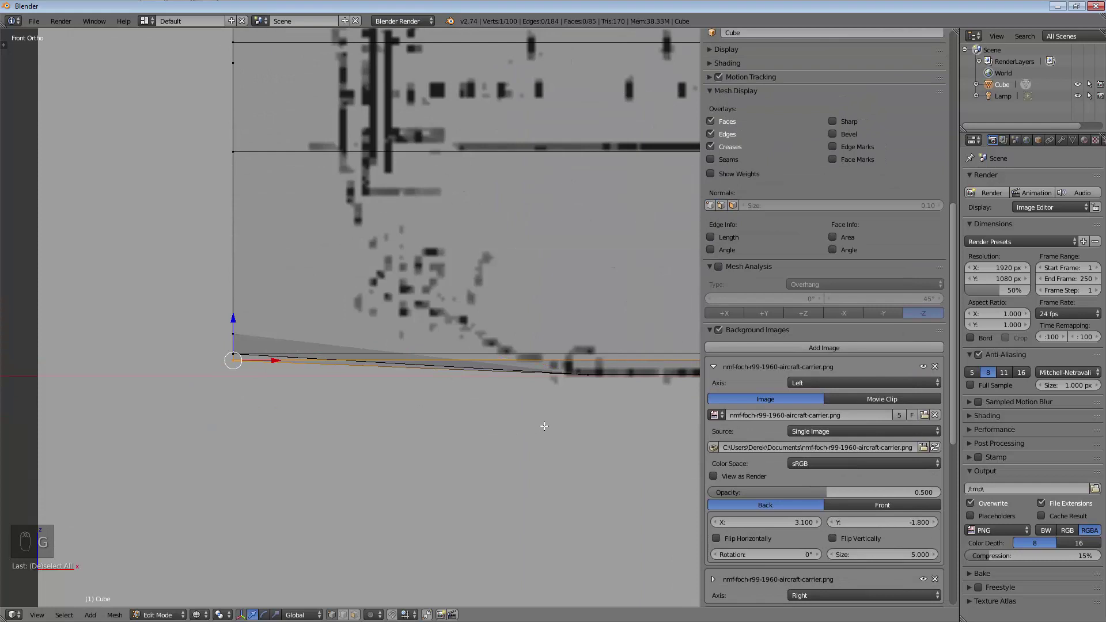
key("g")
key("x")
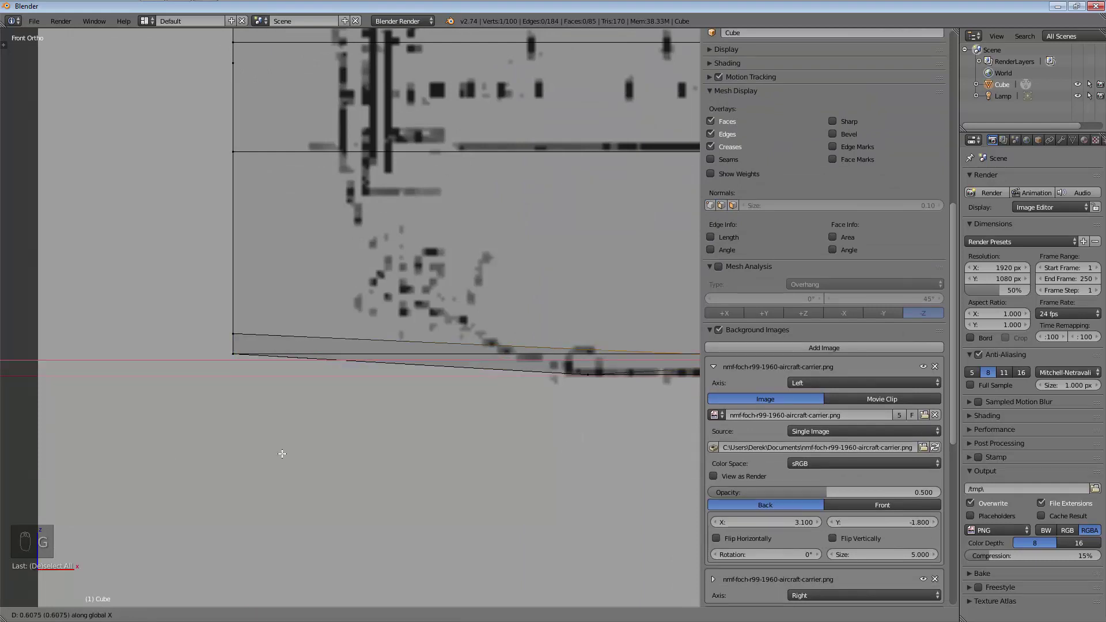
left_click(165, 437)
Move the next pair of vertices up on the negative X side inward along X to the start of the bilge curve
key("a")
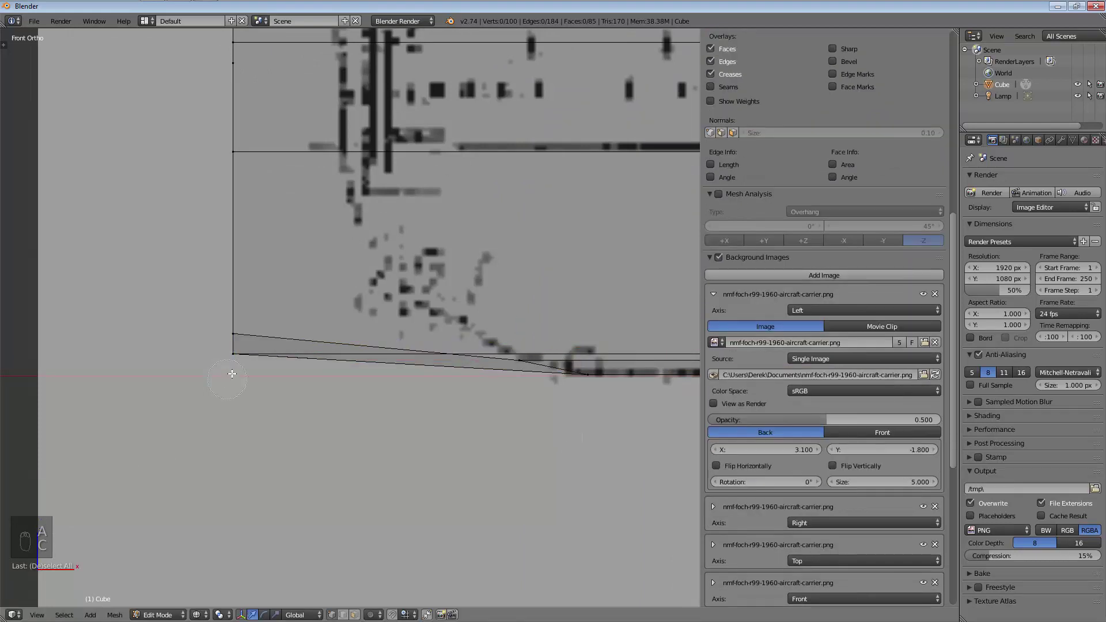
key("c")
left_click(234, 353)
key("g")
key("x")
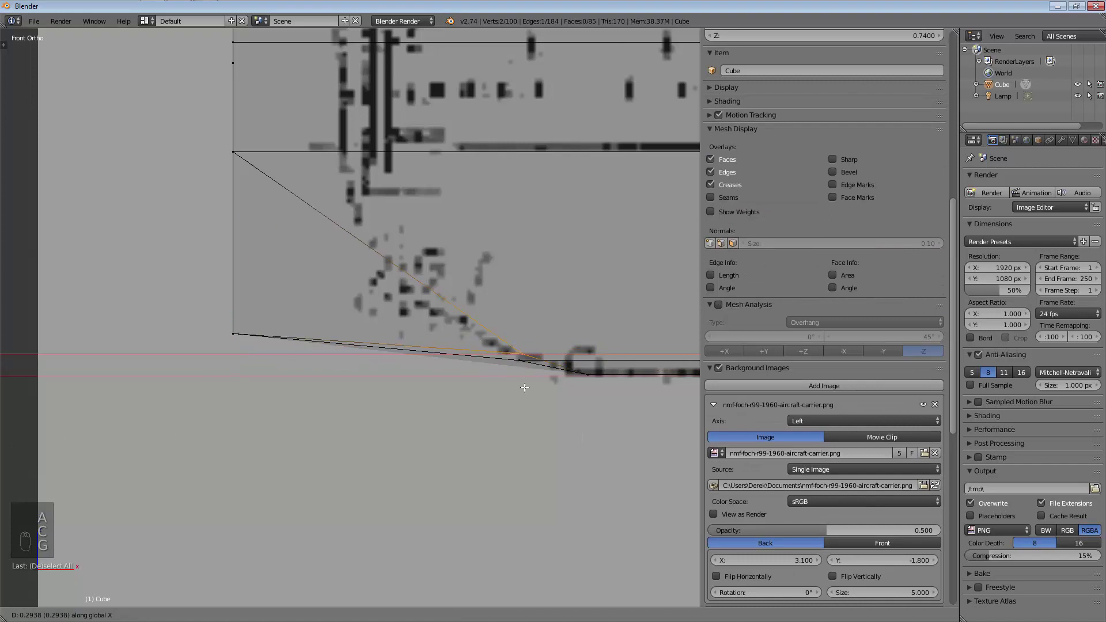
left_click(514, 391)
Move the remaining low vertex on the negative X side inward along X onto the bilge slope
right_click(232, 334)
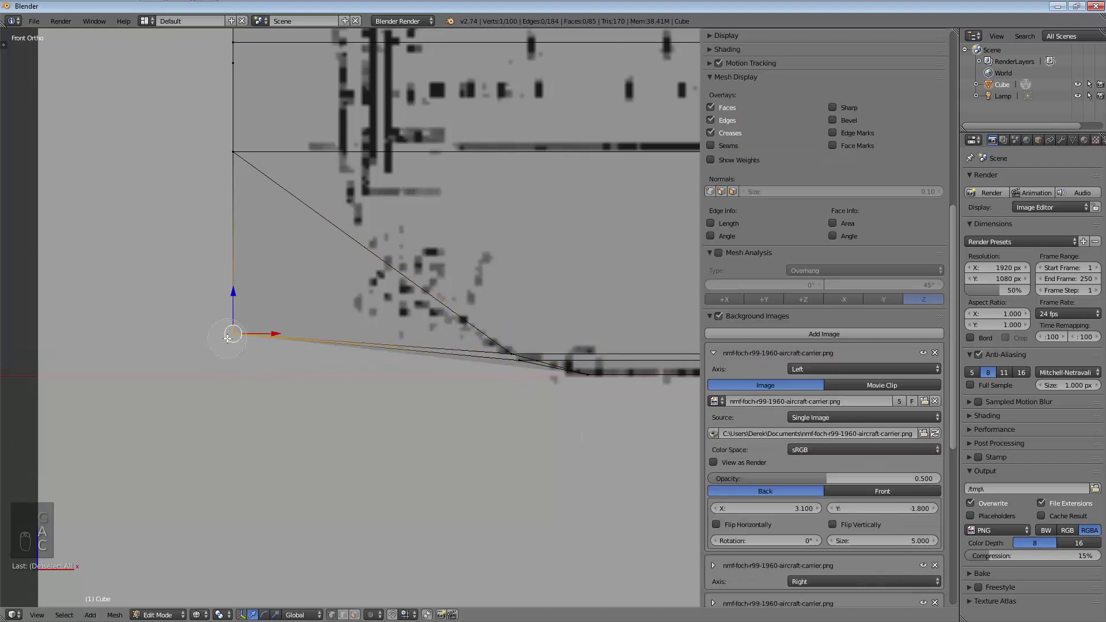
key("g")
key("x")
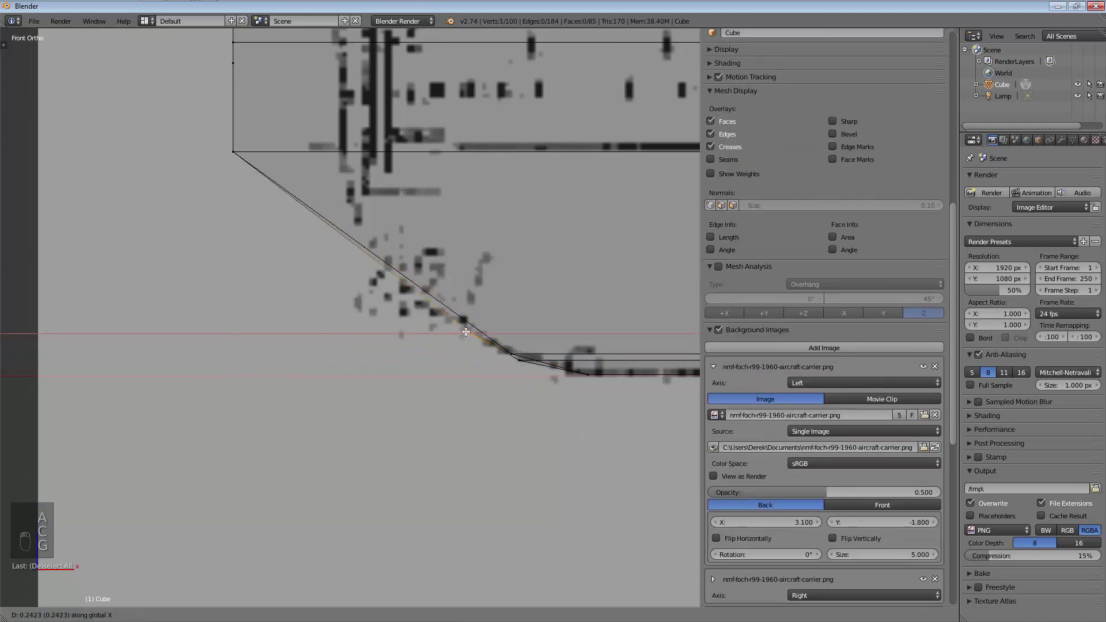
left_click(465, 331)
In front view, move the three waterline-level vertices on the negative X side inward along X to the blueprint's hull side
middle_click_drag(281, 284, 334, 258)
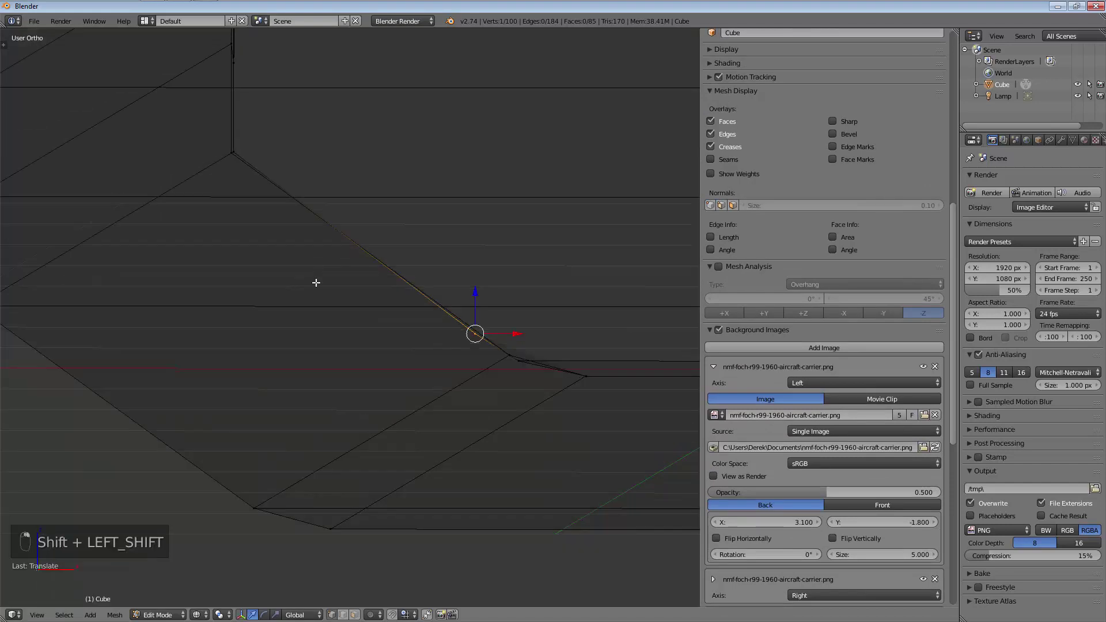
key("KP_3")
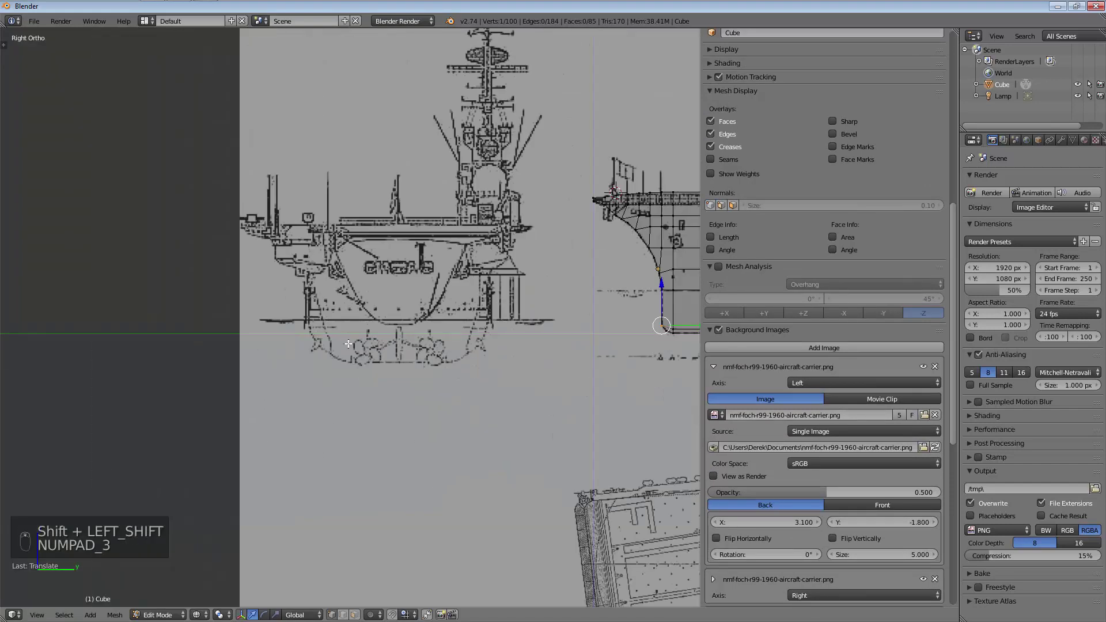
key("KP_1")
scroll(305, 388, "up", 2, "shift")
scroll(352, 351, "up", 8)
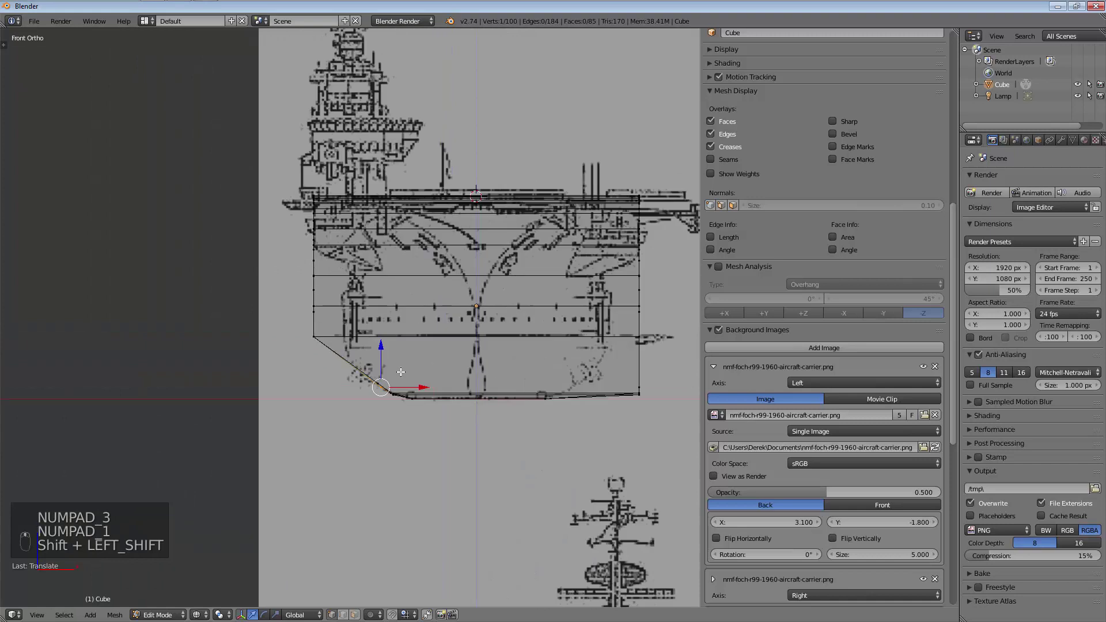
key("a")
key("c")
left_click(143, 264)
key("g")
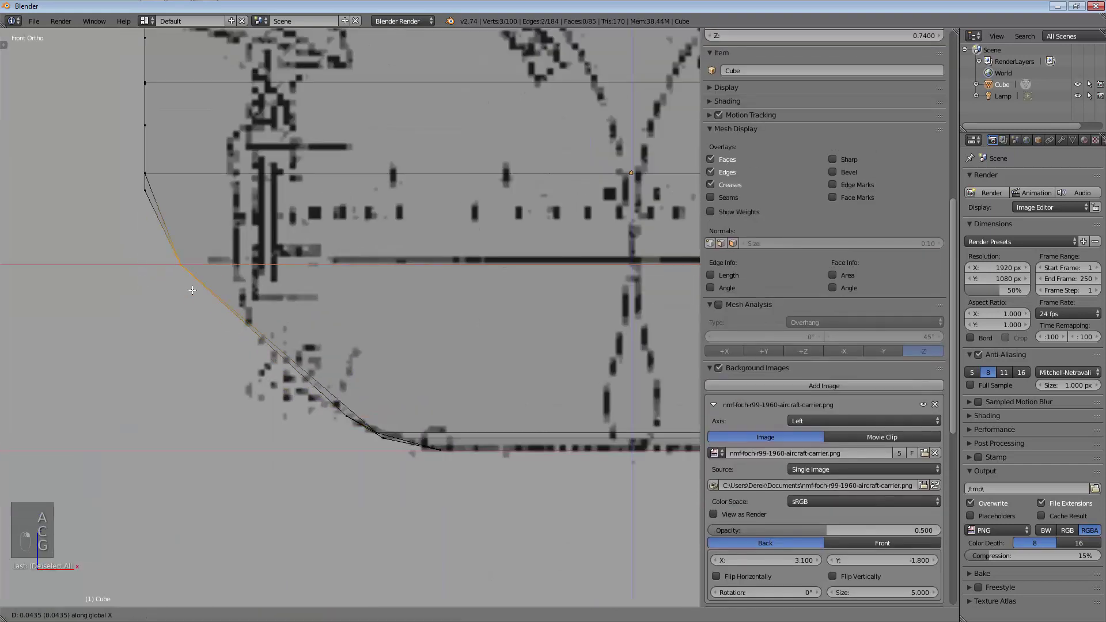
left_click(233, 282)
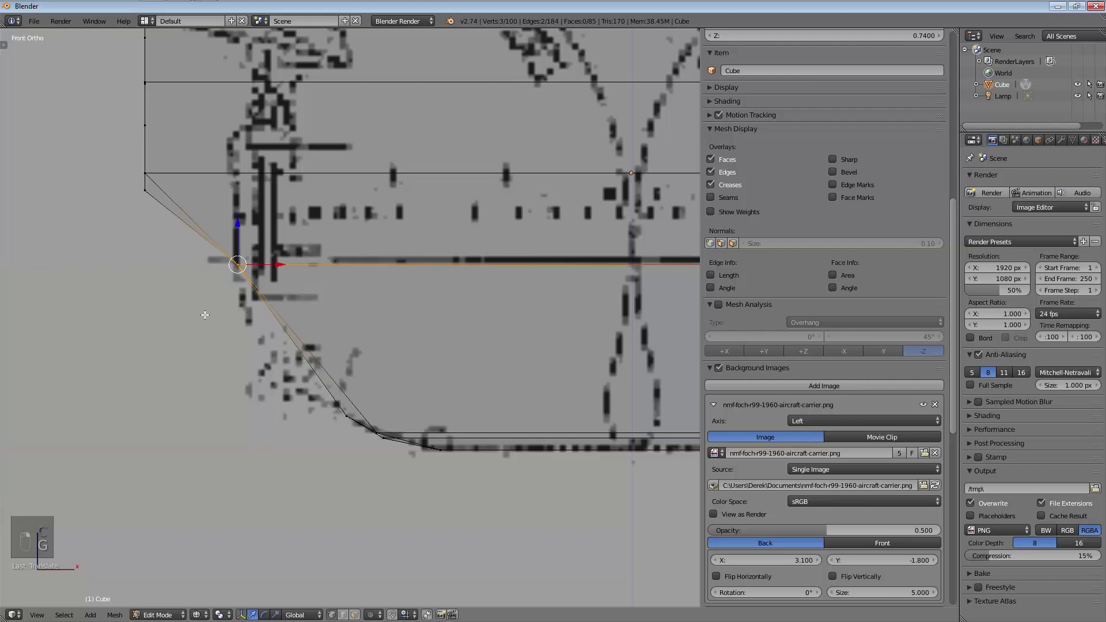
Select the eight side vertices above the waterline on the negative X side and move them partway inward along X
scroll(173, 292, "down", 2)
scroll(190, 322, "up", 4)
key("a")
key("c")
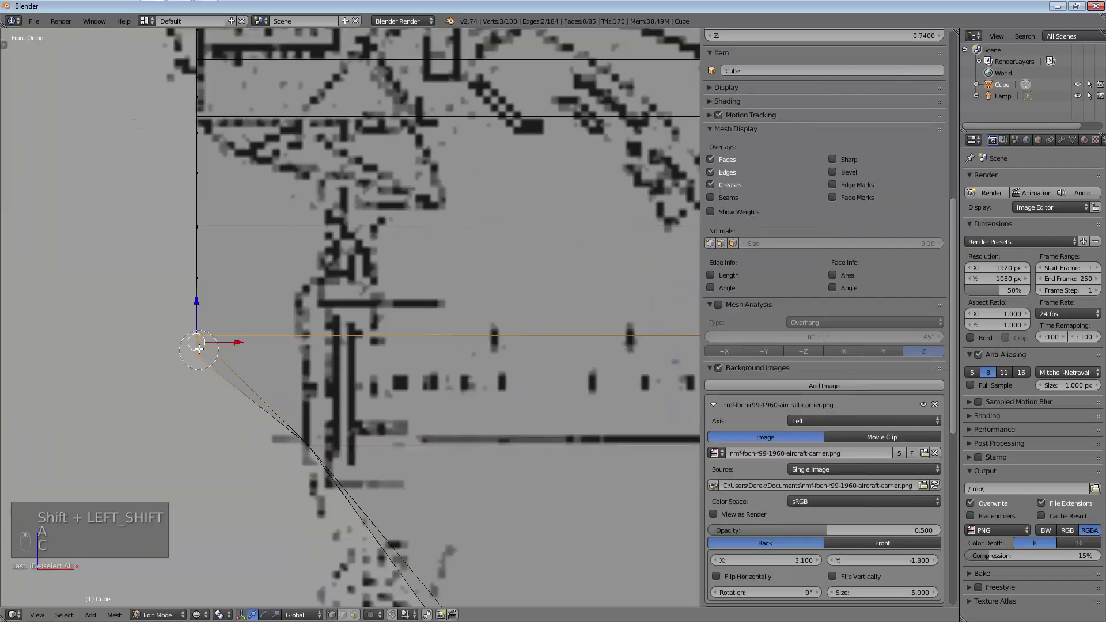
key("g")
key("x")
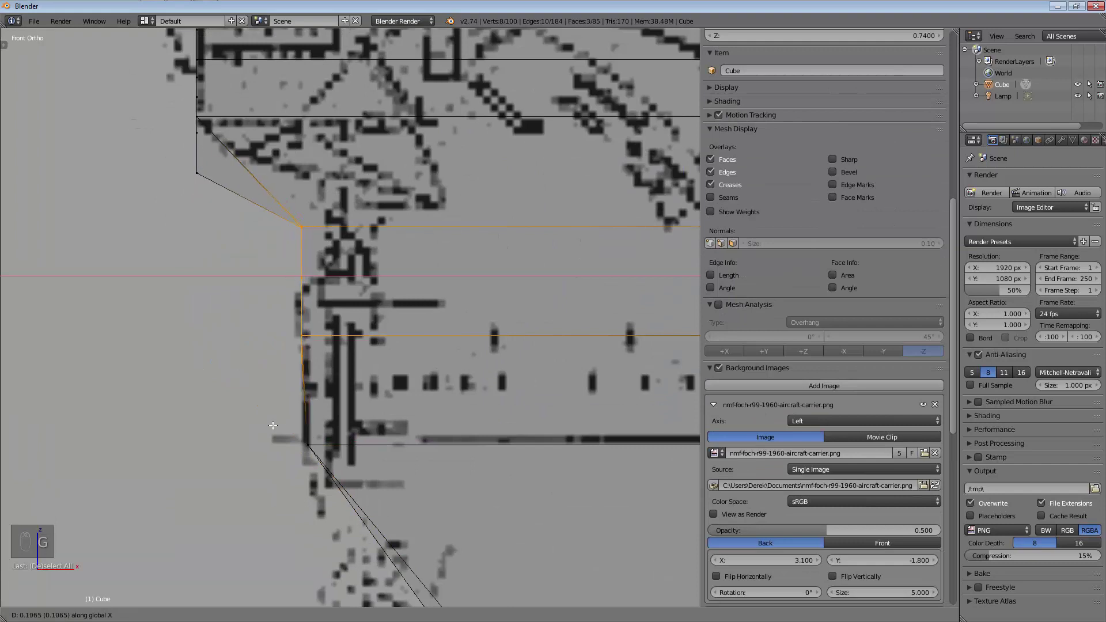
left_click(206, 430)
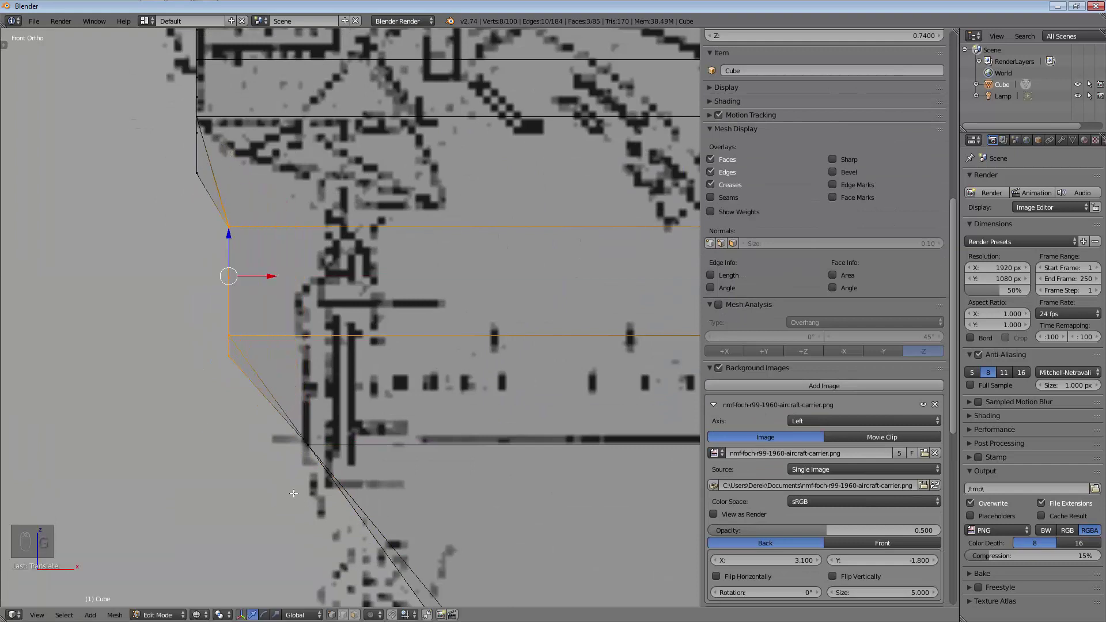
Set the snap element to Vertex and move the selected side vertices along X in line with the waterline vertices below
left_click(410, 615)
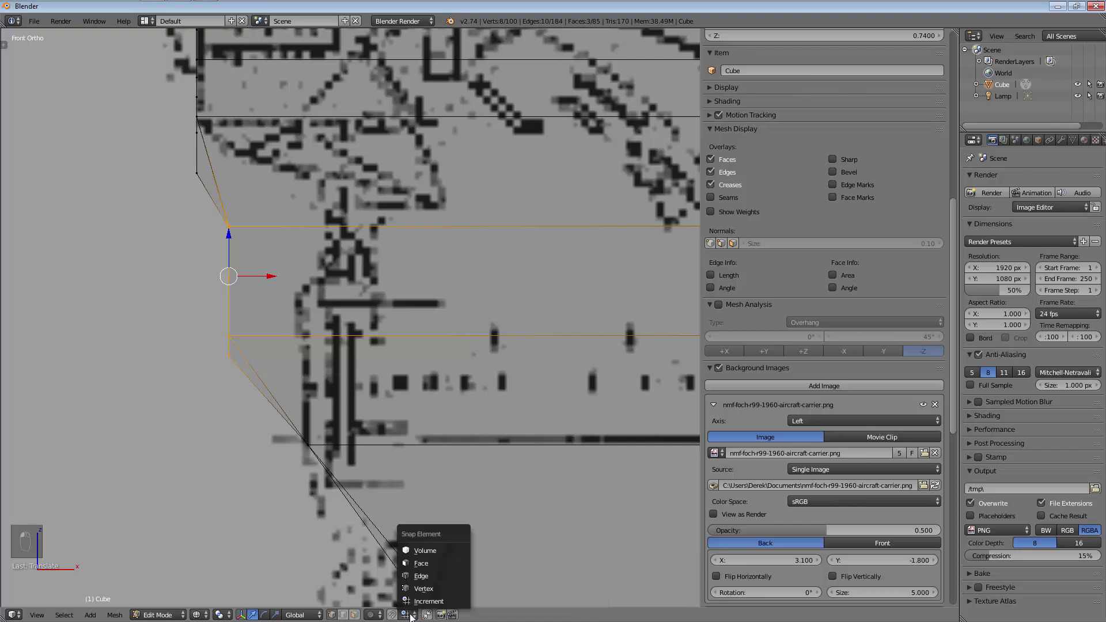
left_click(429, 589)
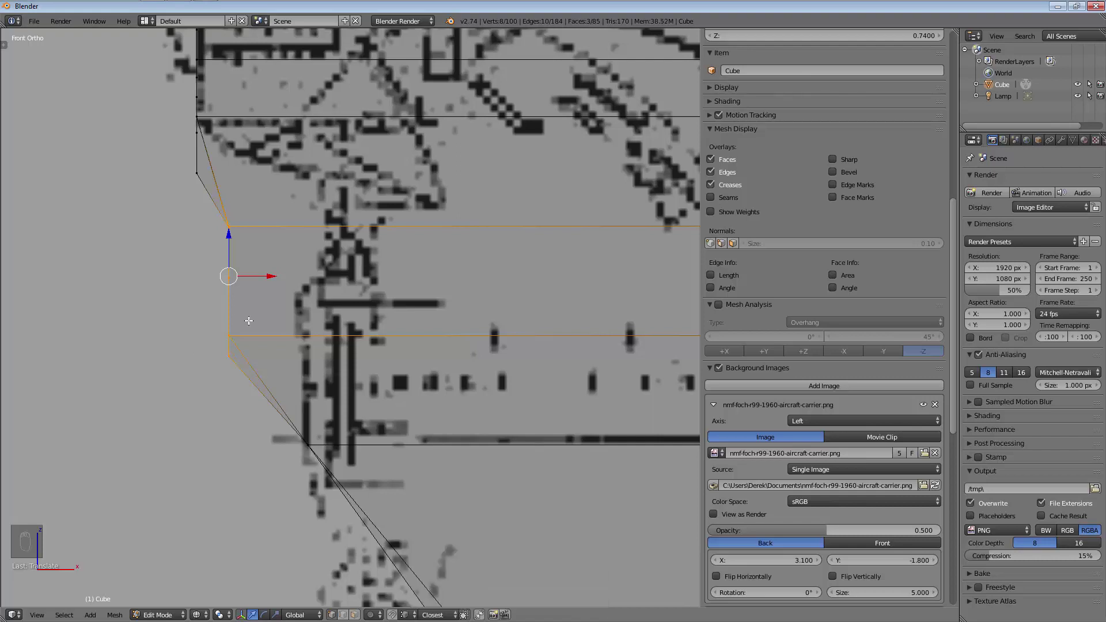
key("g")
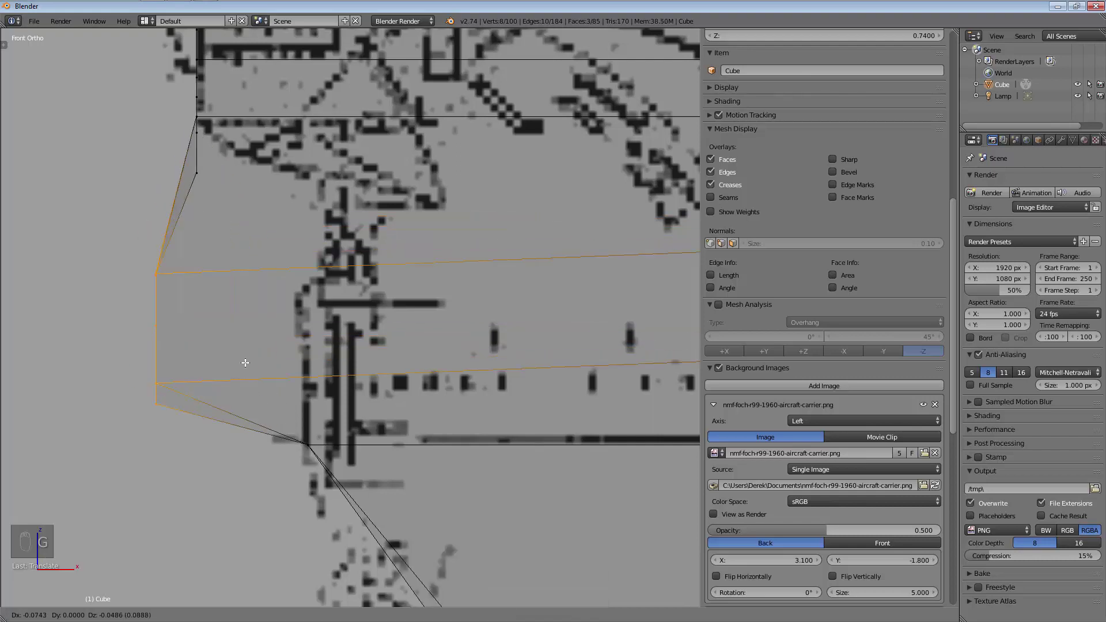
key("x")
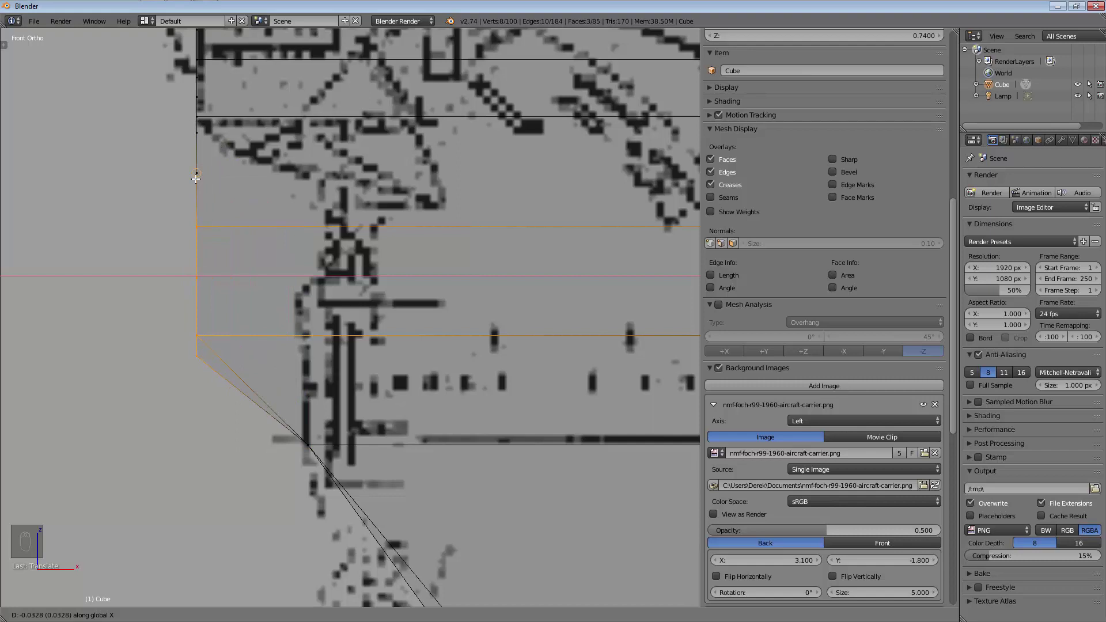
left_click(312, 440)
Move the protruding vertex just above the straight hull side on negative X inward along X onto the sloped overhang
scroll(294, 288, "down", 3)
middle_click_drag(289, 257, 294, 325, "shift")
scroll(290, 319, "up", 3)
scroll(264, 313, "up", 1)
key("a")
key("c")
left_click(221, 279)
right_click(222, 280)
key("g")
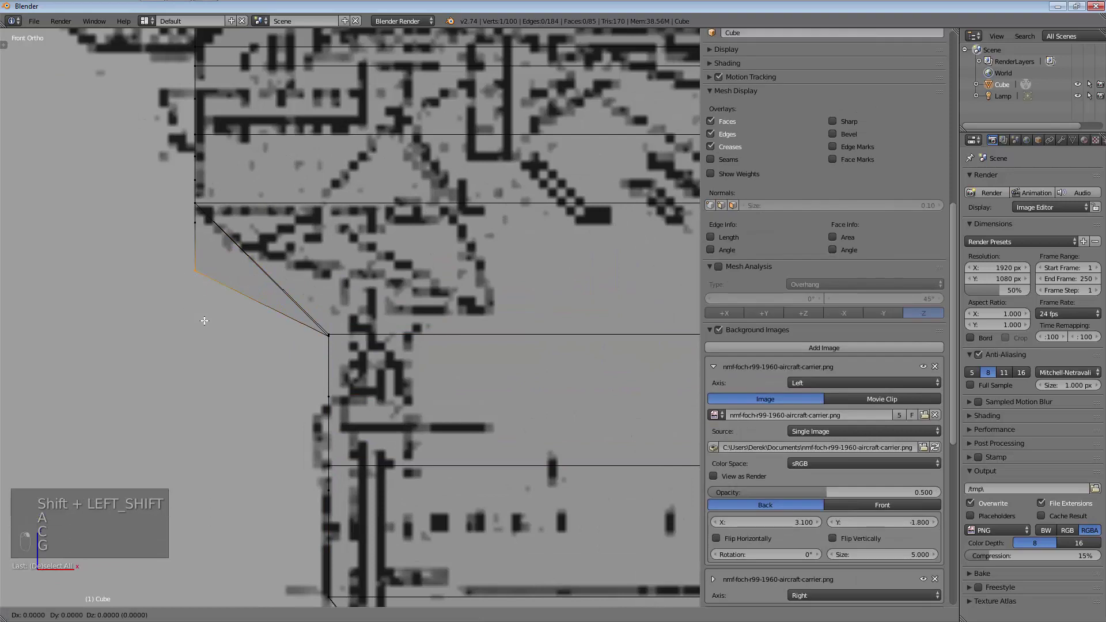
left_click(313, 315)
Move the vertex at the upper end of the negative X overhang slightly inward along X to the blueprint slope
key("a")
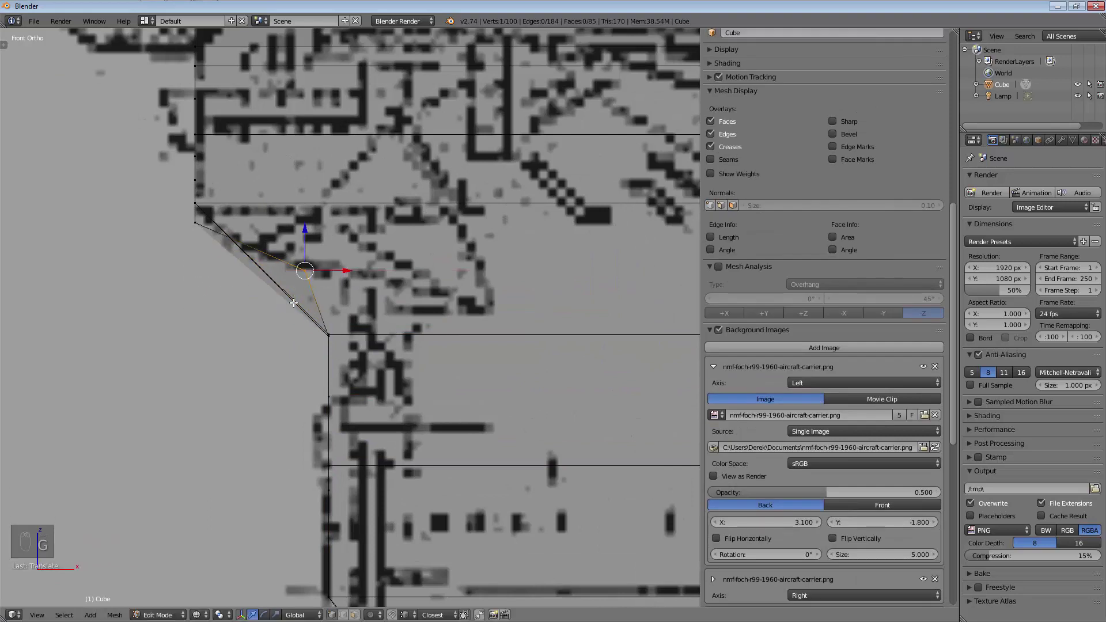
key("c")
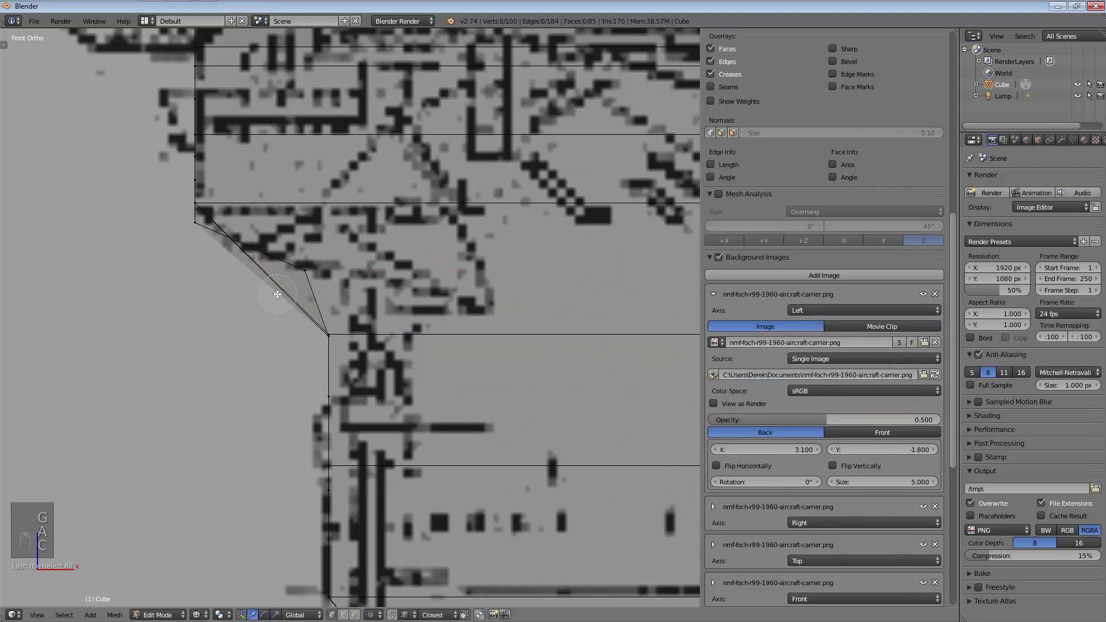
left_click(185, 233)
right_click(184, 233)
key("g")
key("x")
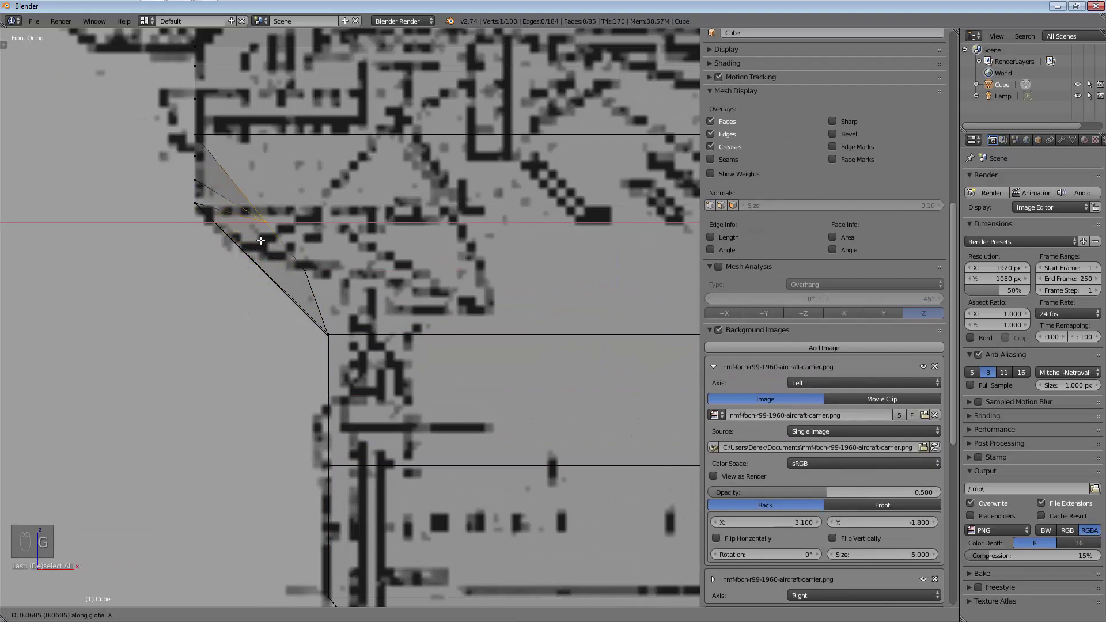
left_click(218, 246)
Move the single vertex just above the bottom corner on the positive X side inward to the blueprint's bilge curve
scroll(218, 246, "down", 5)
middle_click_drag(680, 478, 530, 457, "shift")
scroll(530, 456, "up", 5)
scroll(530, 456, "up", 1)
key("a")
key("c")
left_click(460, 482)
right_click(460, 482)
key("g")
right_click(408, 476)
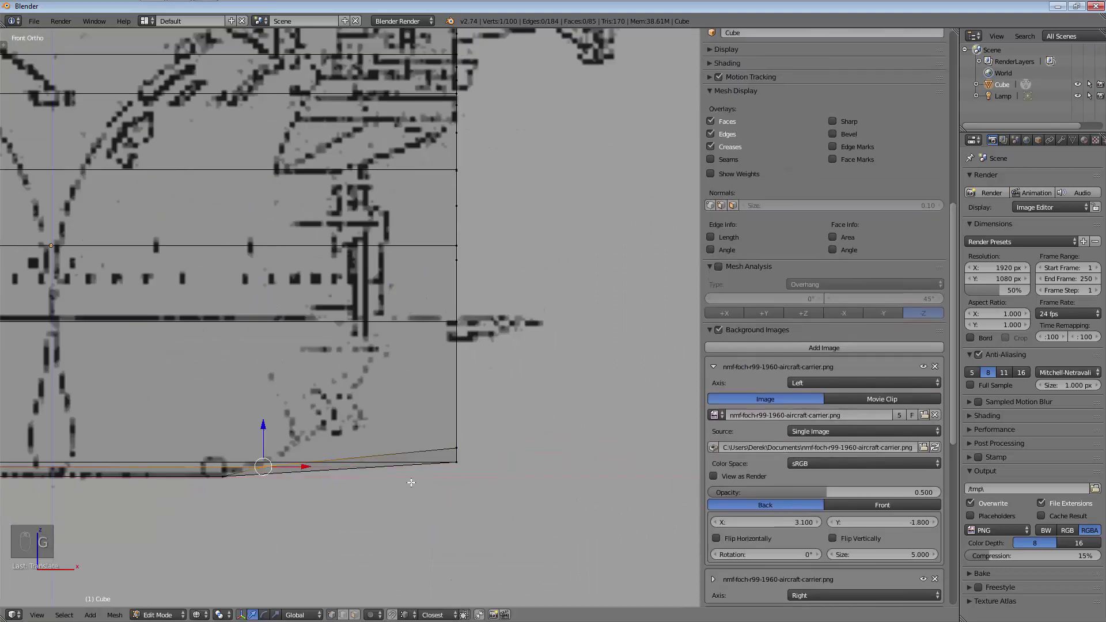
Move the next pair of low vertices and the single vertex above them on the positive X side inward along X onto the bilge slope
right_click(457, 463, "shift")
key("g")
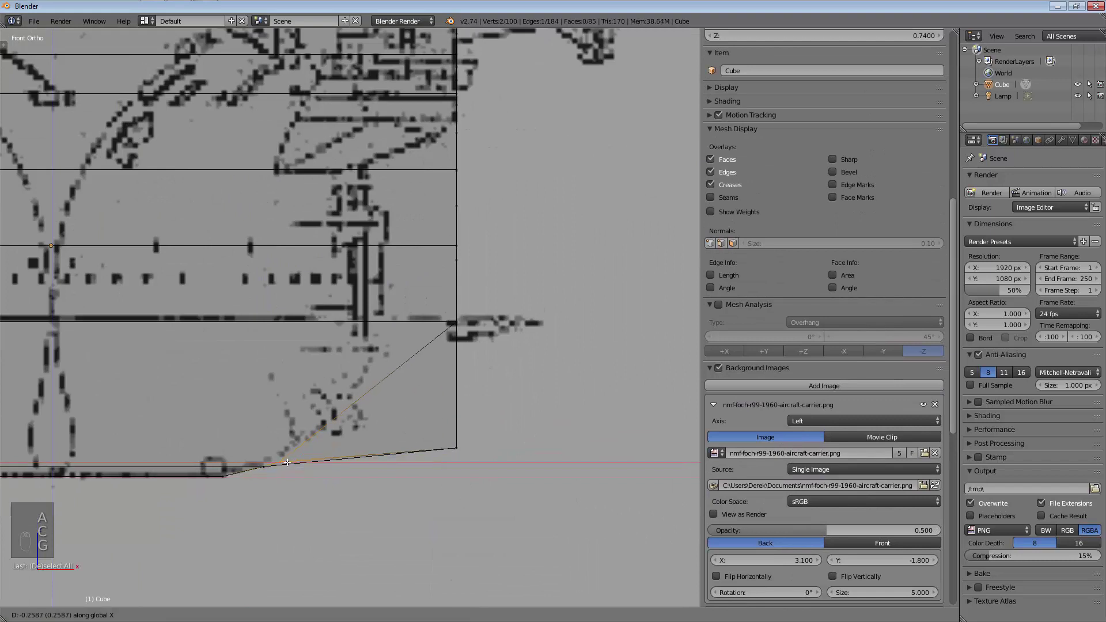
left_click(280, 465)
right_click(456, 447)
key("g")
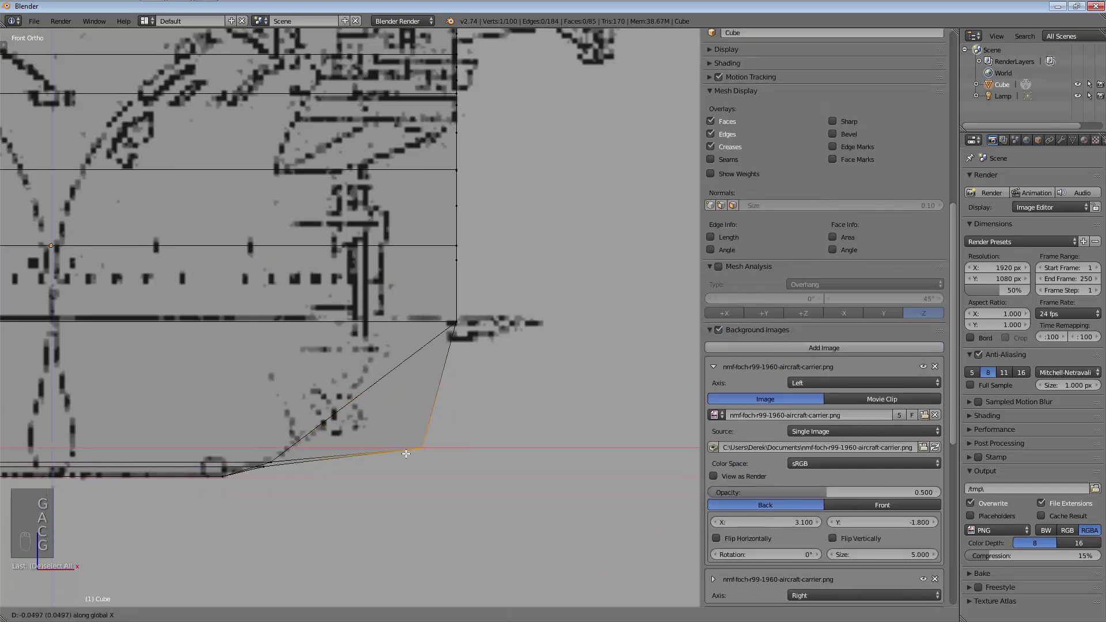
left_click(299, 441)
Move the three waterline-level vertices on the positive X side inward along X to the blueprint's hull side
right_click(455, 321)
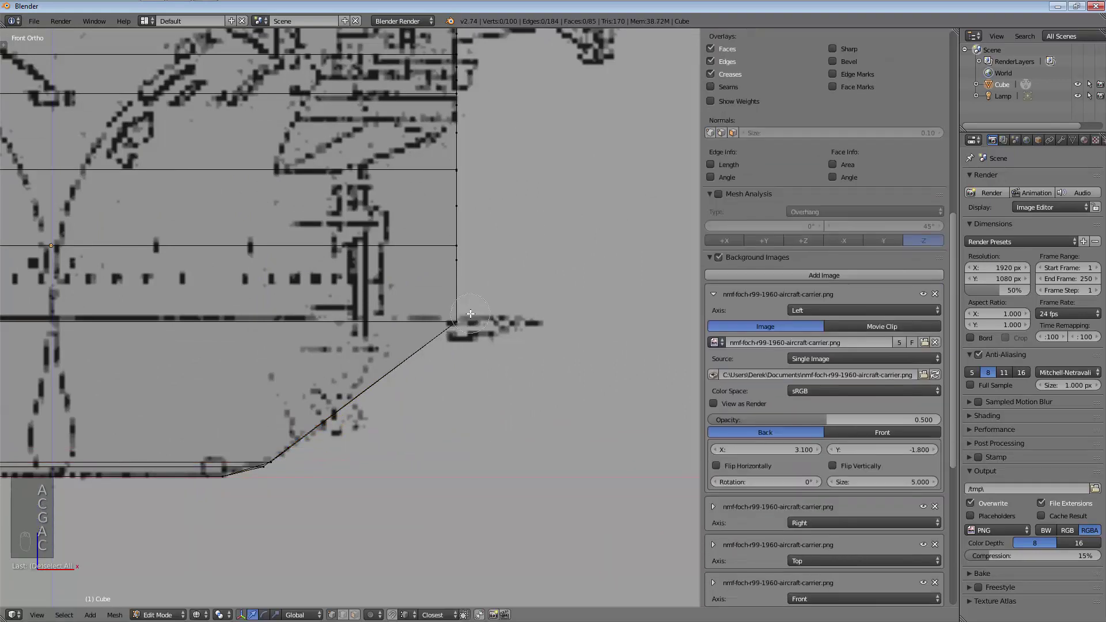
key("g")
key("x")
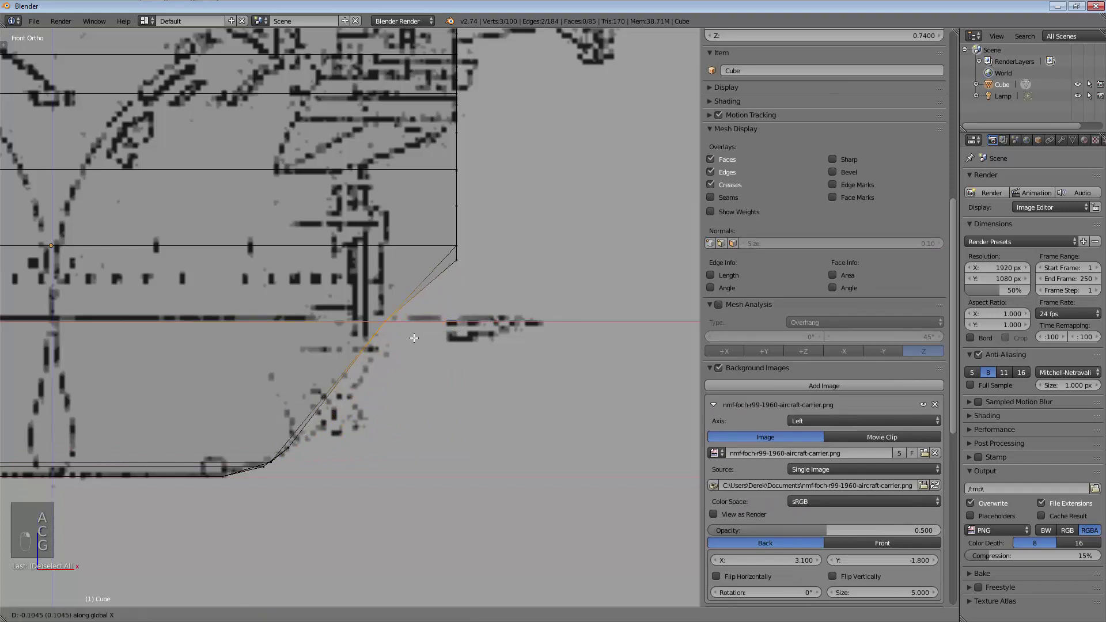
left_click(398, 346)
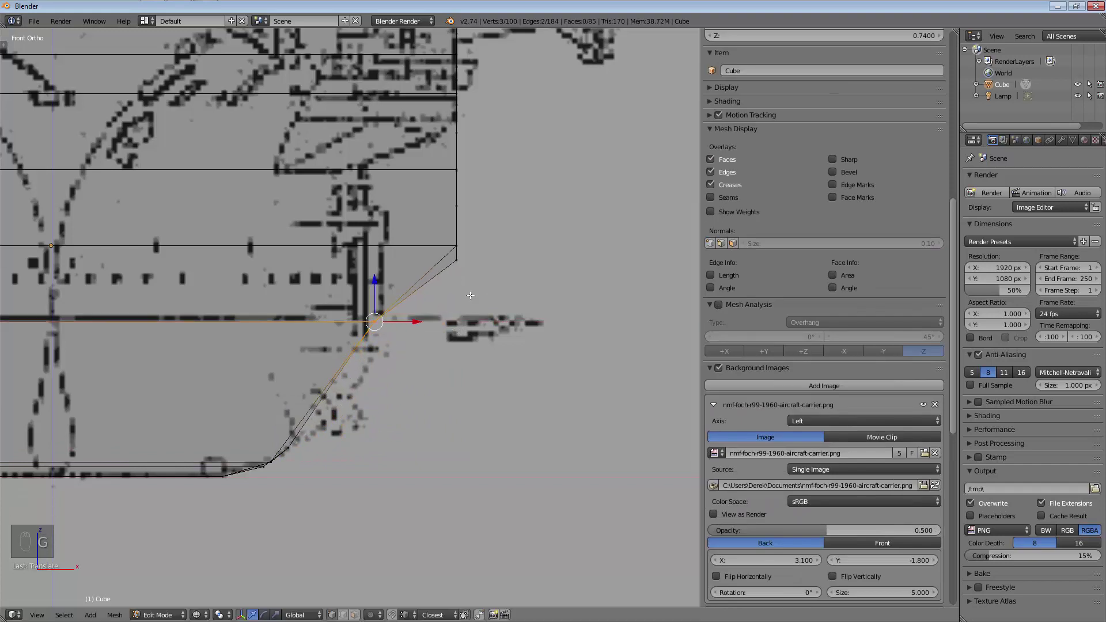
Move the eight side vertices above the waterline on the positive X side inward along X to match the blueprint's straight side
right_click(456, 244, "shift")
key("g")
key("x")
left_click(414, 224)
Move the two vertices at the bottom outer edge of the overhang on the positive X side inward along X
middle_click_drag(476, 178, 506, 358, "shift")
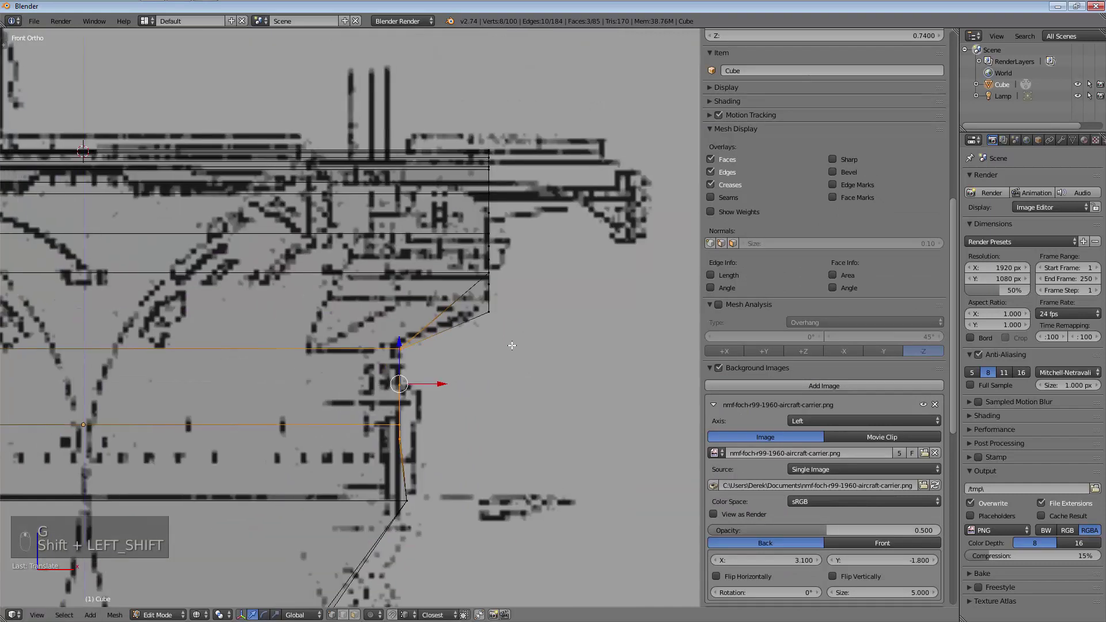
key("a")
key("c")
left_click(511, 316)
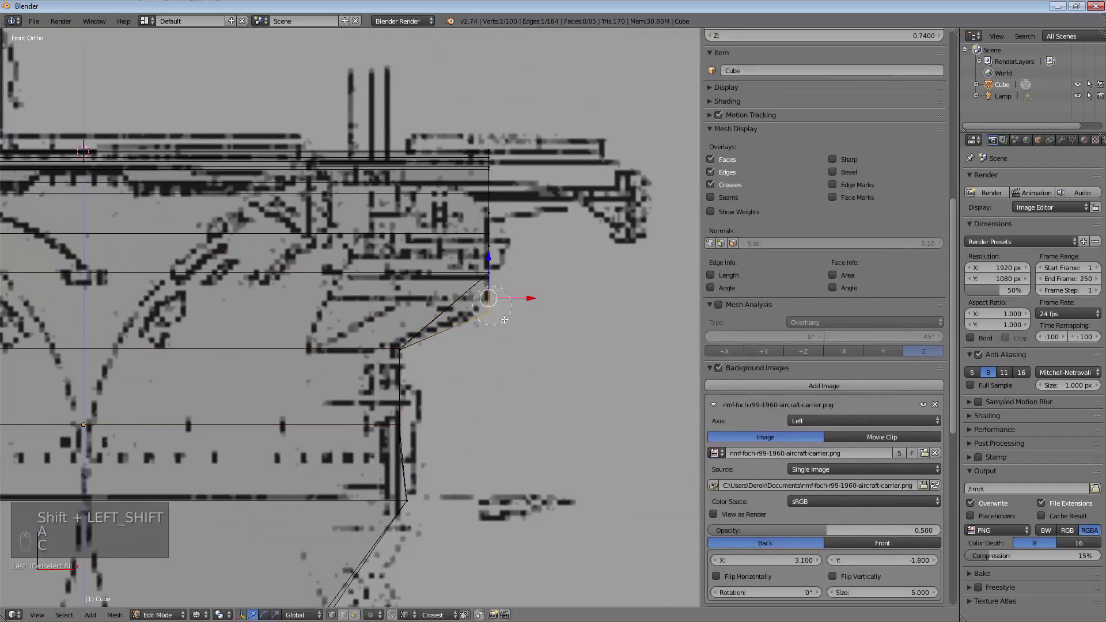
right_click(511, 322)
key("g")
key("x")
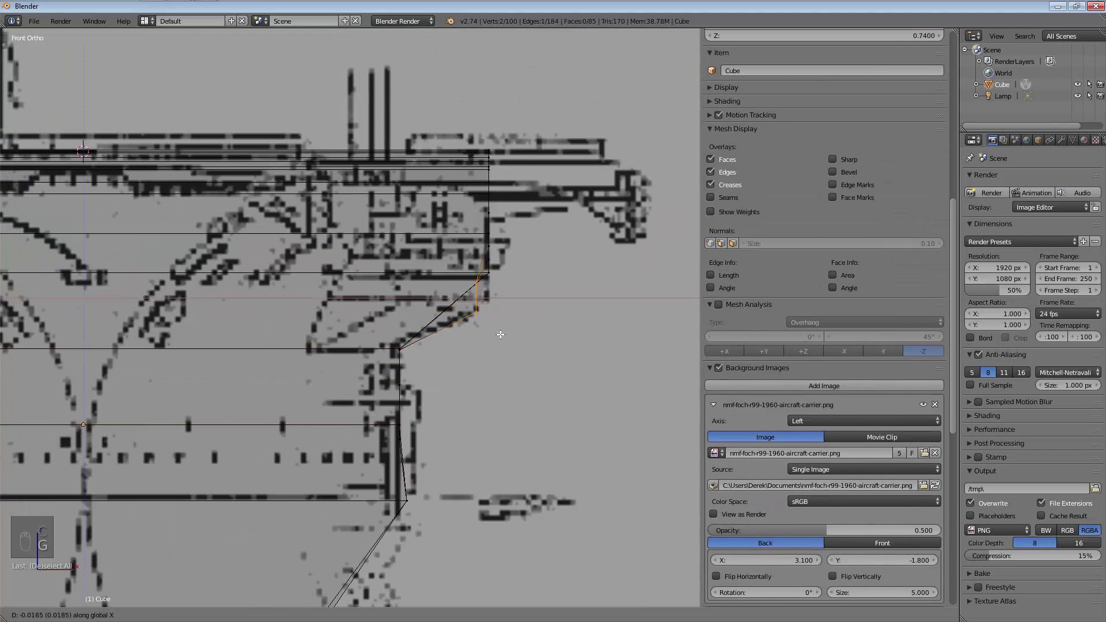
right_click(501, 334)
Move the lowest single overhang vertex on the positive X side inward along X to the blueprint's rounded lower edge
key("a")
key("c")
left_click(491, 324)
right_click(491, 326)
key("g")
key("x")
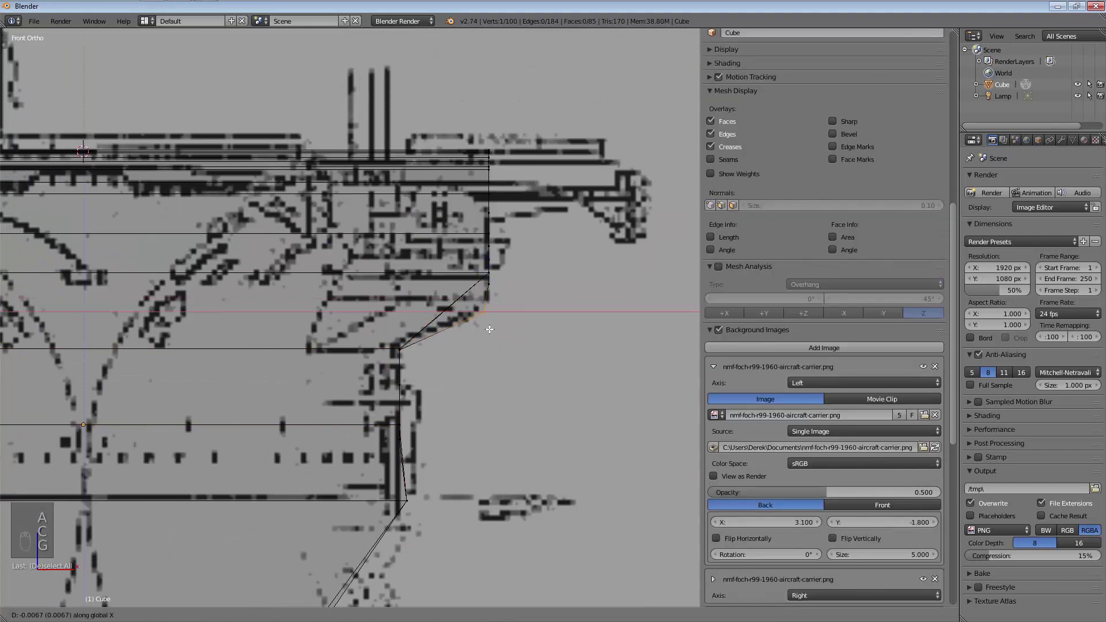
left_click(480, 335)
key("a")
key("c")
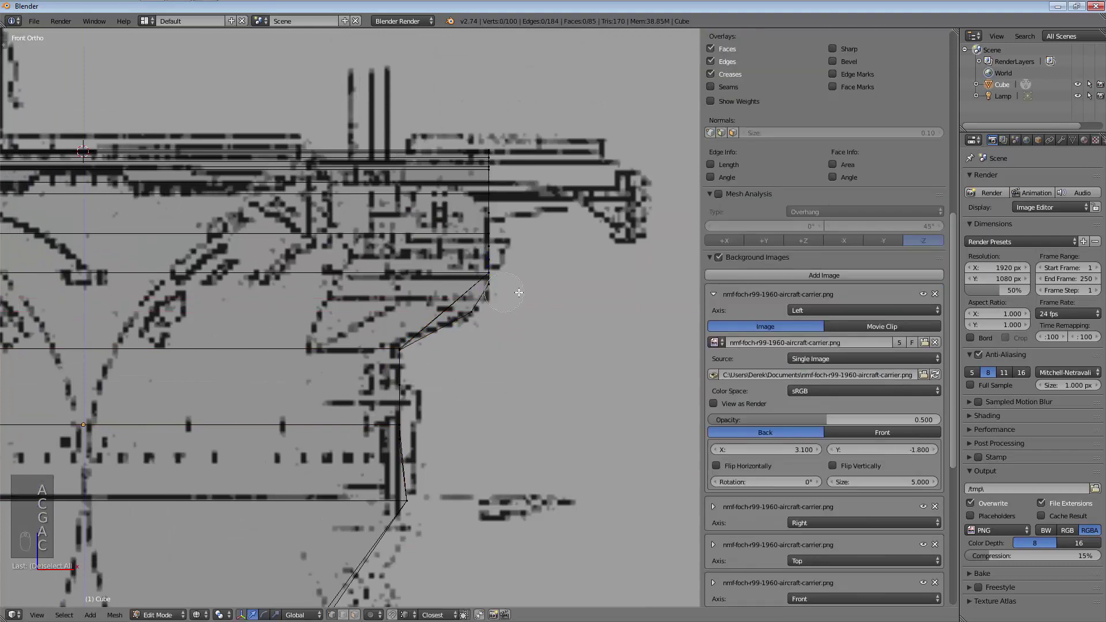
Show the hull in solid shading in Object Mode and inspect its shape in perspective and against the right-side blueprint
scroll(547, 344, "down", 4)
scroll(534, 351, "down", 2)
middle_click_drag(535, 352, 183, 584, "shift")
scroll(515, 343, "up", 2)
left_click(198, 615)
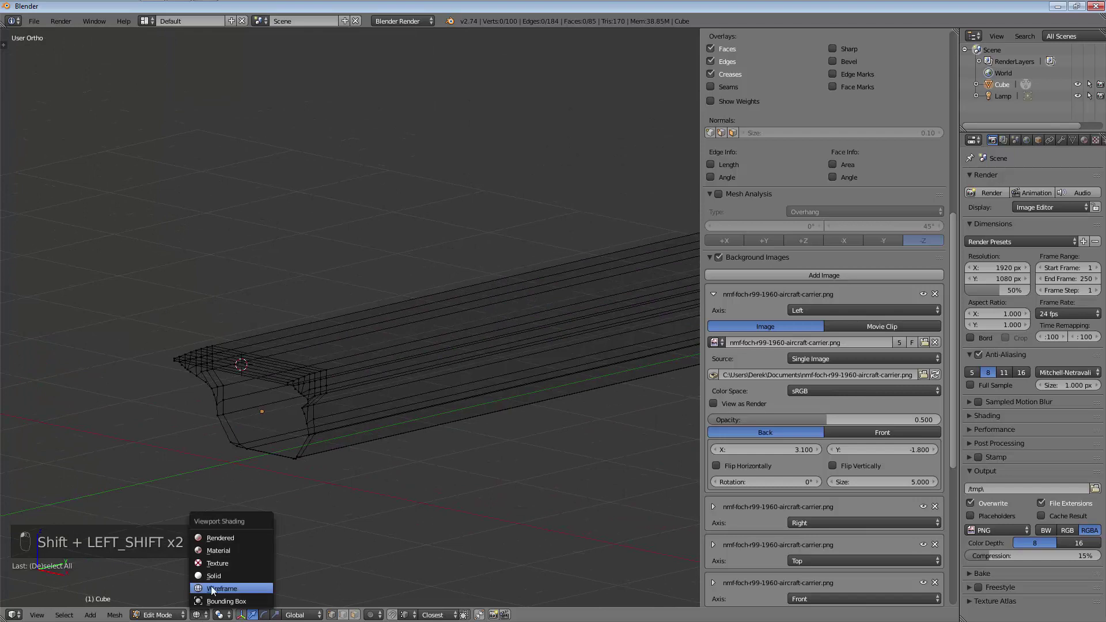
left_click(214, 576)
key("Tab")
mouse_move(282, 423)
middle_mouse_down("shift")
mouse_move(303, 373)
mouse_move(398, 374)
mouse_move(412, 447)
mouse_move(390, 464)
mouse_move(303, 484)
mouse_move(459, 429)
mouse_move(638, 400)
middle_mouse_up("shift")
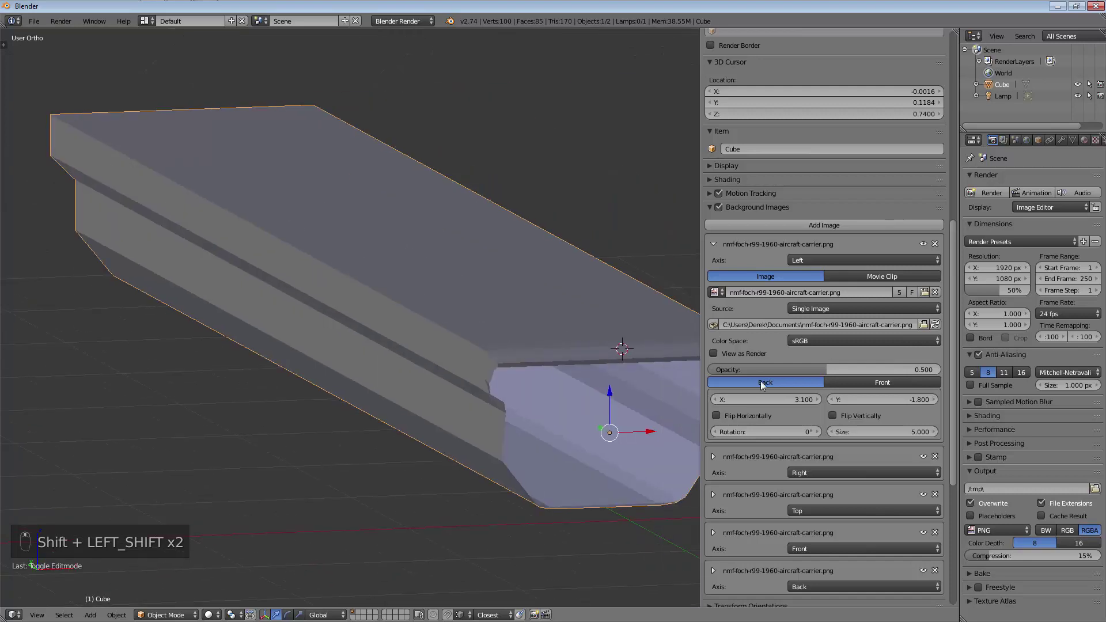
middle_click_drag(547, 422, 322, 380, "shift")
key("KP_3")
scroll(322, 380, "up", 3)
middle_click_drag(395, 328, 312, 378, "shift")
scroll(256, 423, "up", 2)
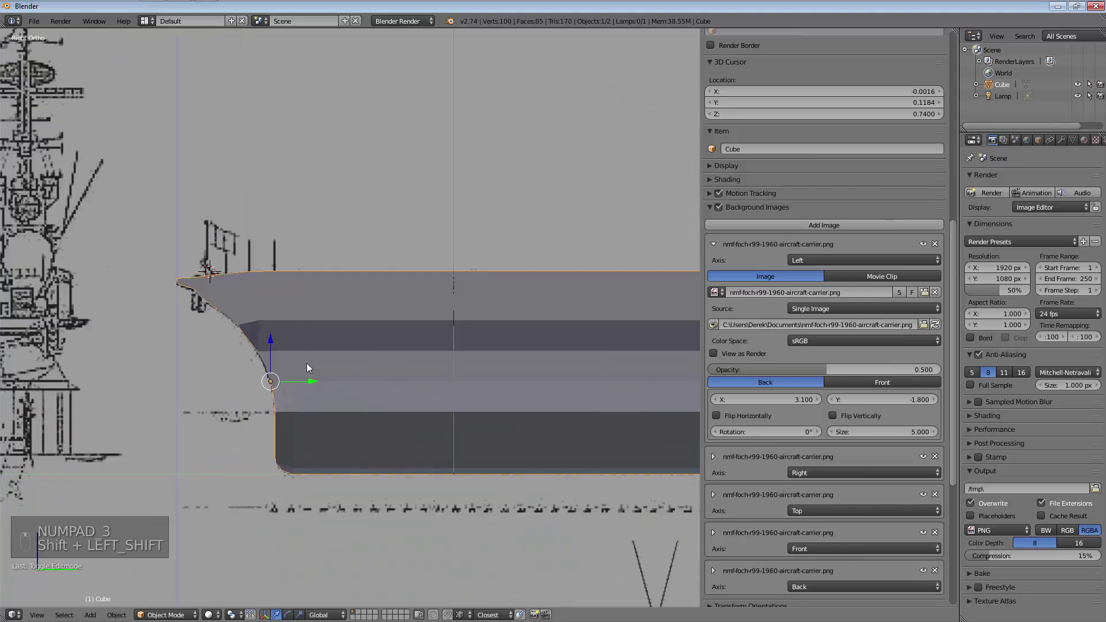
In Edit Mode, move the seven hull-side vertices below the overhang on the positive X side outward along X
middle_click_drag(226, 332, 158, 420)
scroll(428, 330, "up", 3)
key("Tab")
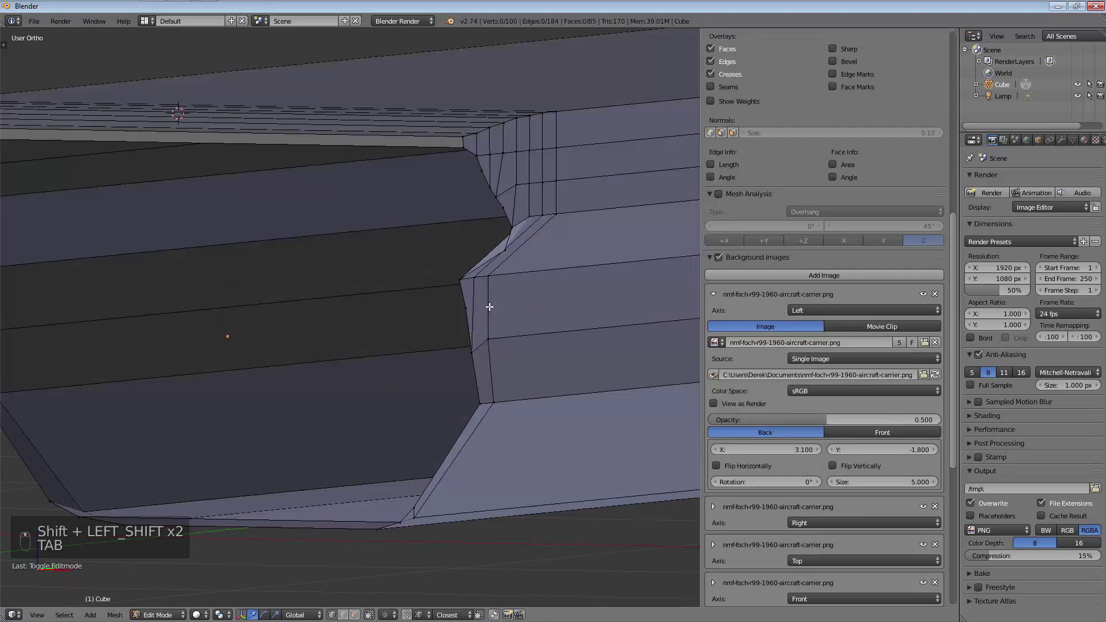
key("c")
mouse_move(464, 340)
left_mouse_down()
mouse_move(462, 279)
mouse_move(491, 333)
left_mouse_up()
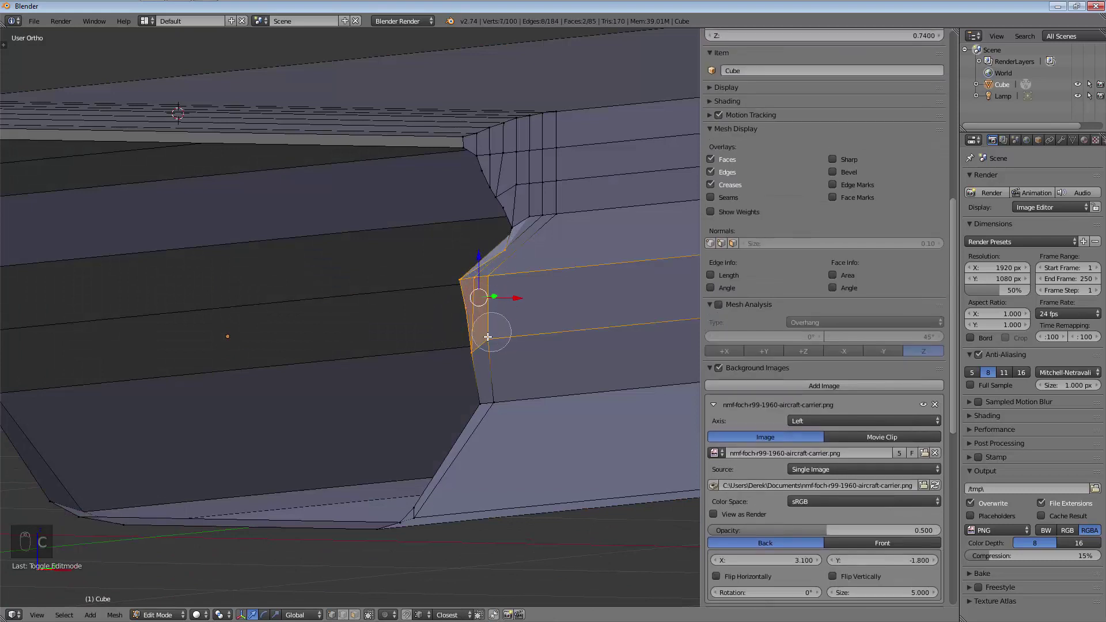
key("g")
key("x")
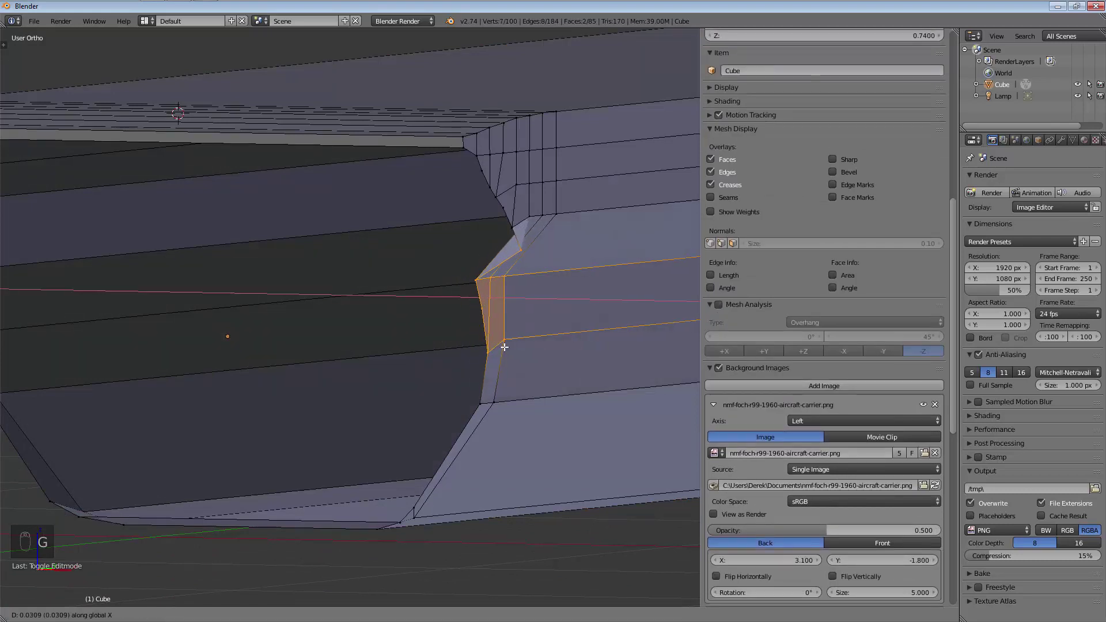
left_click(510, 303)
Move the four upper vertices of that side group further outward along X toward the overhang edge
key("a")
key("c")
left_click_drag(481, 279, 507, 284)
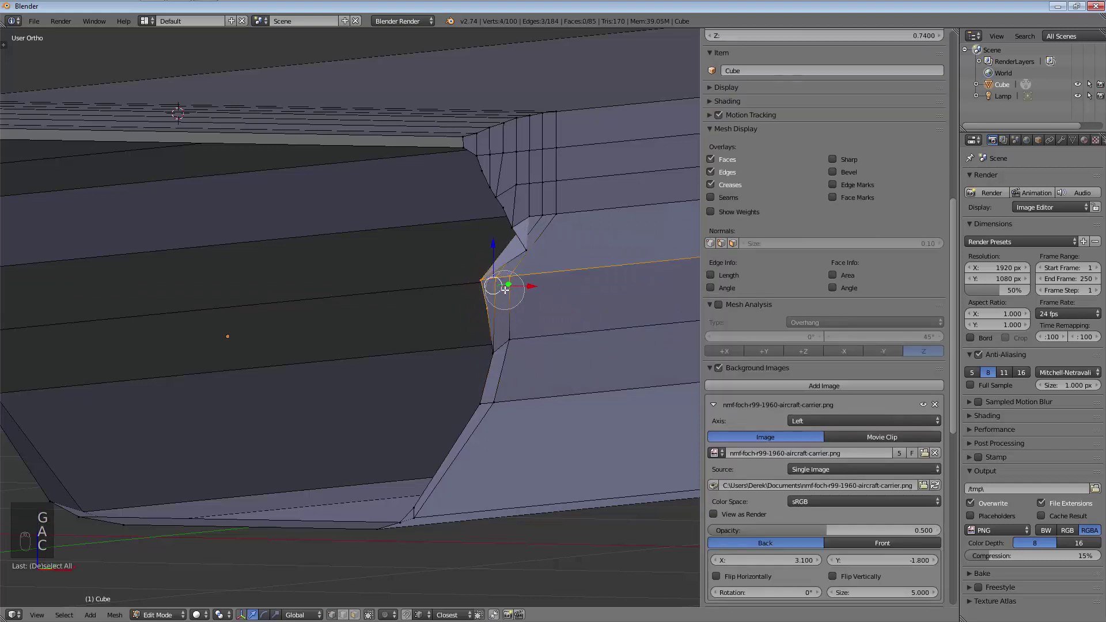
right_click(507, 284)
key("g")
key("x")
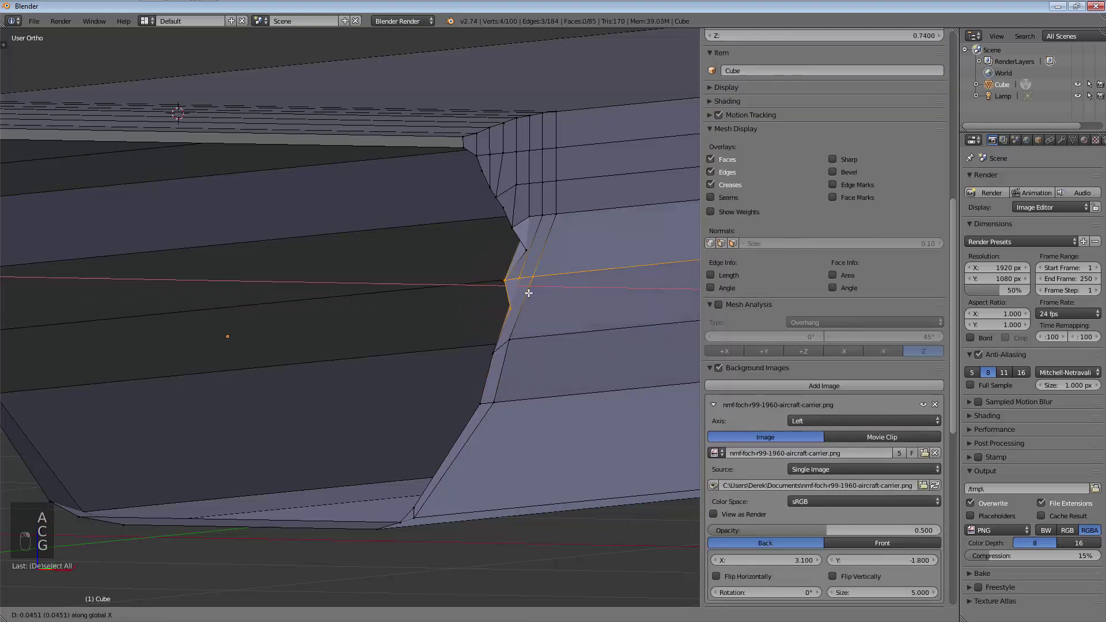
right_click(530, 292)
Move the single protruding vertex below the overhang on the positive X side inward along X to smooth the hull's end profile
key("a")
key("c")
left_click(513, 308)
right_click(516, 313)
key("g")
key("x")
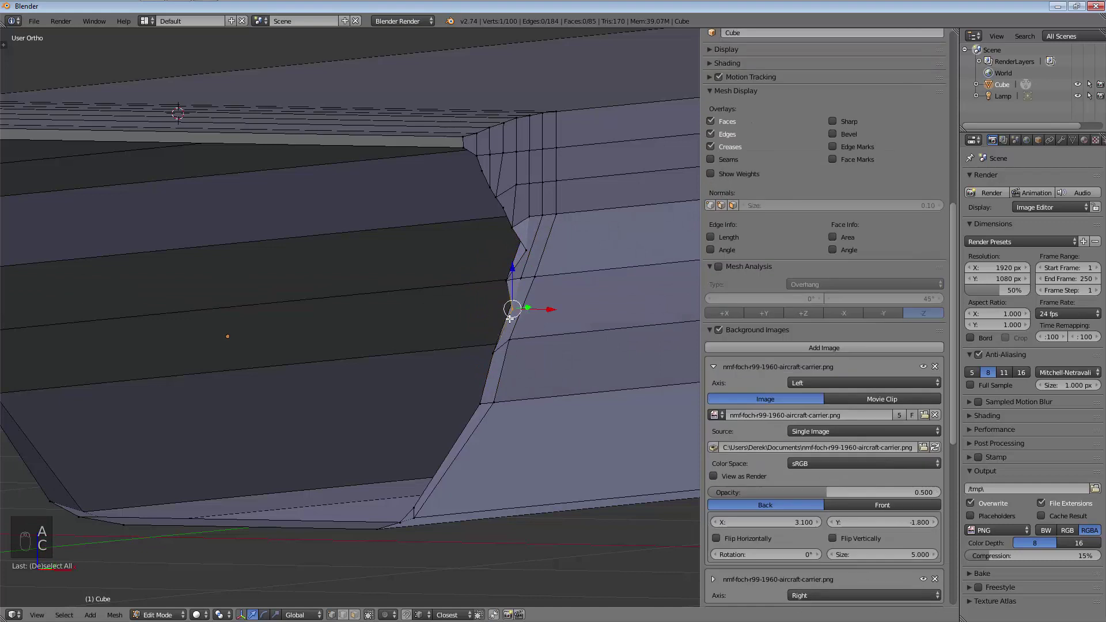
left_click(493, 331)
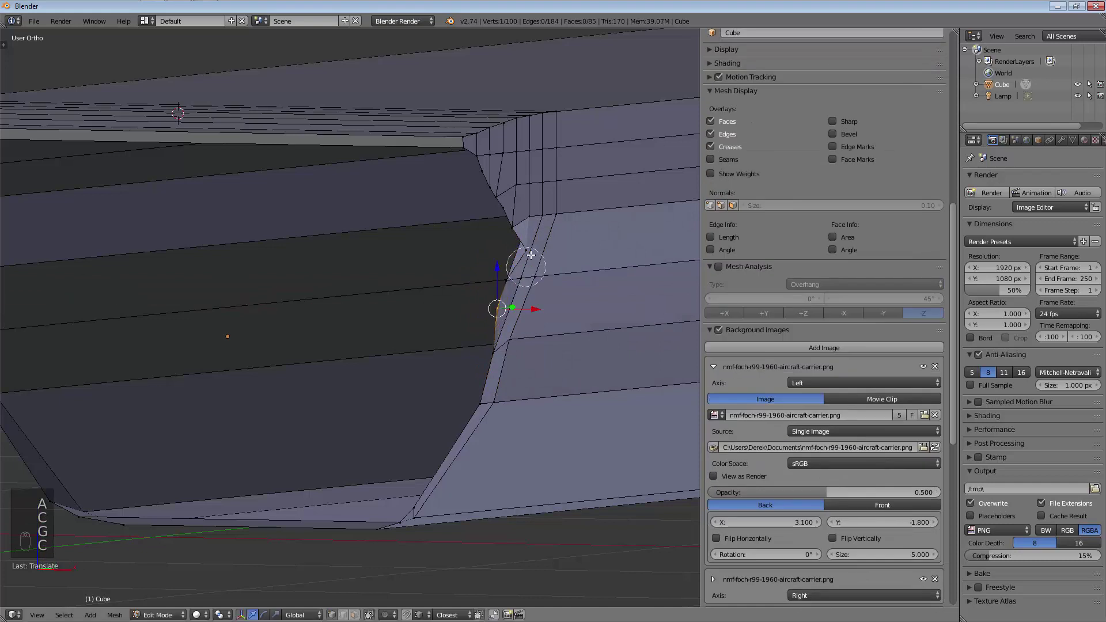
Move the vertex at the base of the overhang on the positive X side inward along X, in line with its neighbours
key("g")
key("x")
left_click(520, 286)
right_click(507, 249)
key("g")
key("g")
left_click(513, 297)
key("g")
key("x")
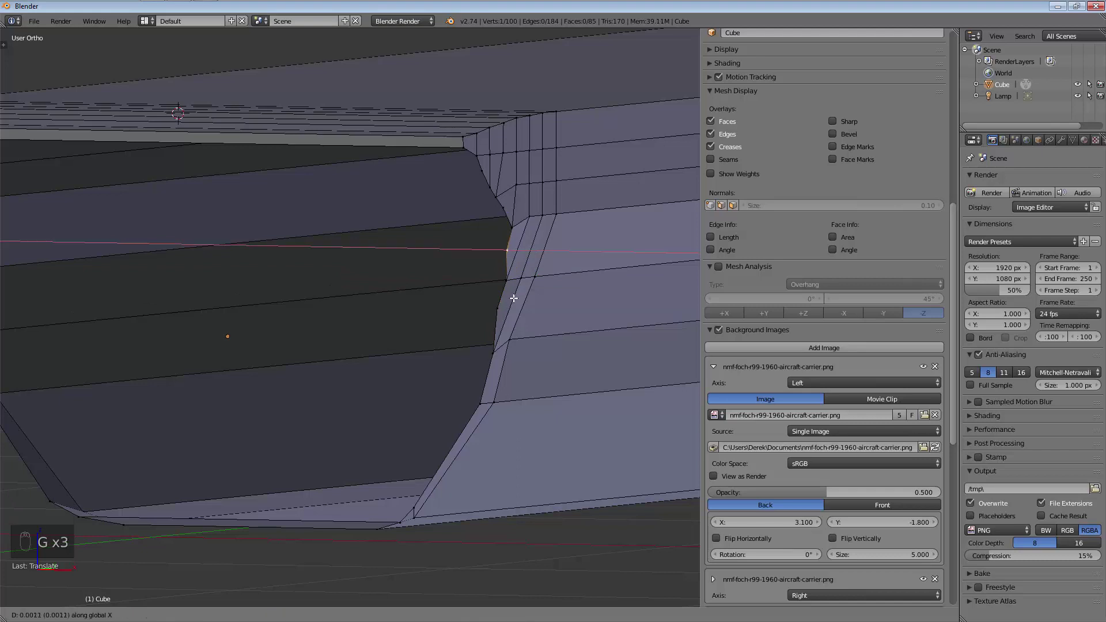
left_click(518, 294)
key("g")
key("x")
left_click(505, 305)
Reposition the end-profile vertex above the lower corner of the overhang on the negative X side, using a Z-axis move
middle_click_drag(533, 427, 303, 304)
key("g")
middle_click_drag(247, 285, 295, 323)
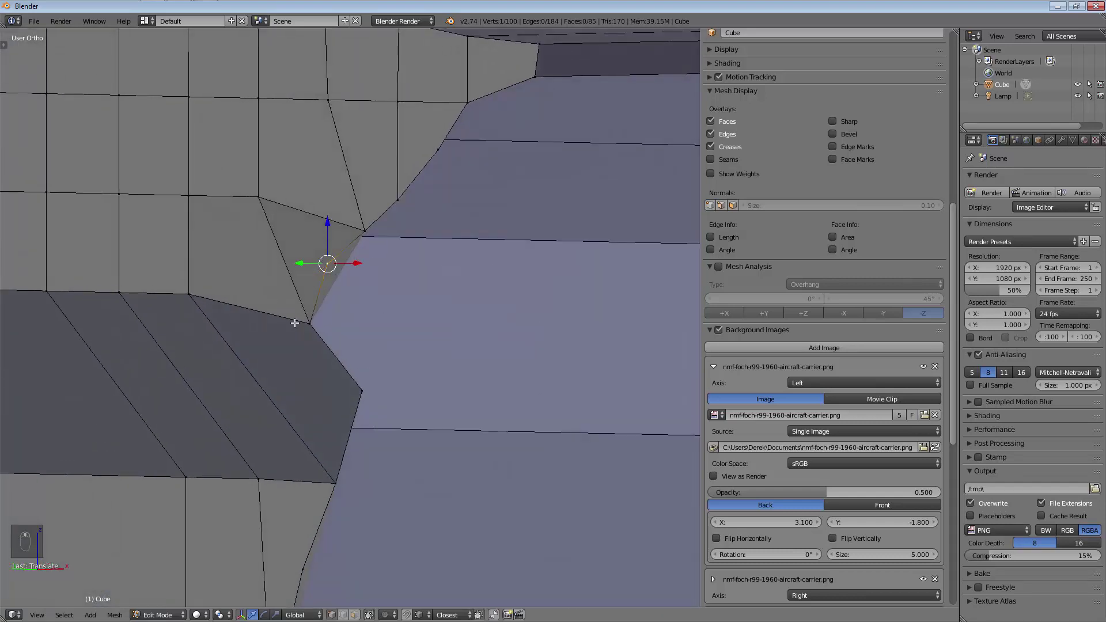
key("ctrl+space")
key("g")
key("z")
left_click(196, 292)
middle_click_drag(196, 292, 326, 293)
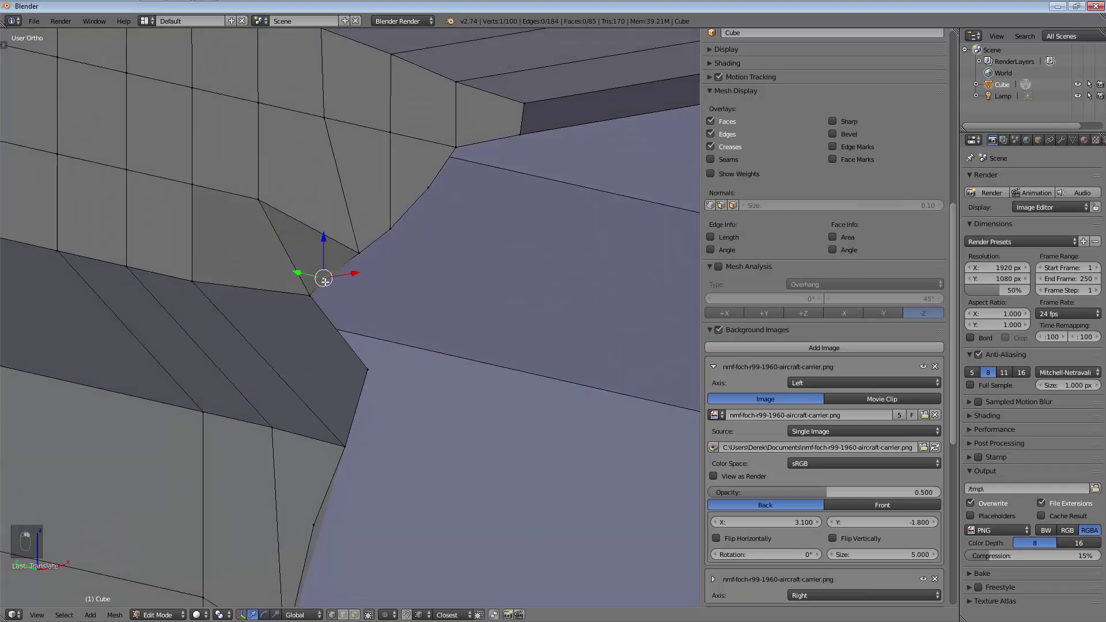
key("g")
left_click(311, 299)
Shift the neighbouring end-profile vertices of the overhang on the negative X side along X to smooth the curve
middle_click_drag(366, 304, 332, 325)
key("x")
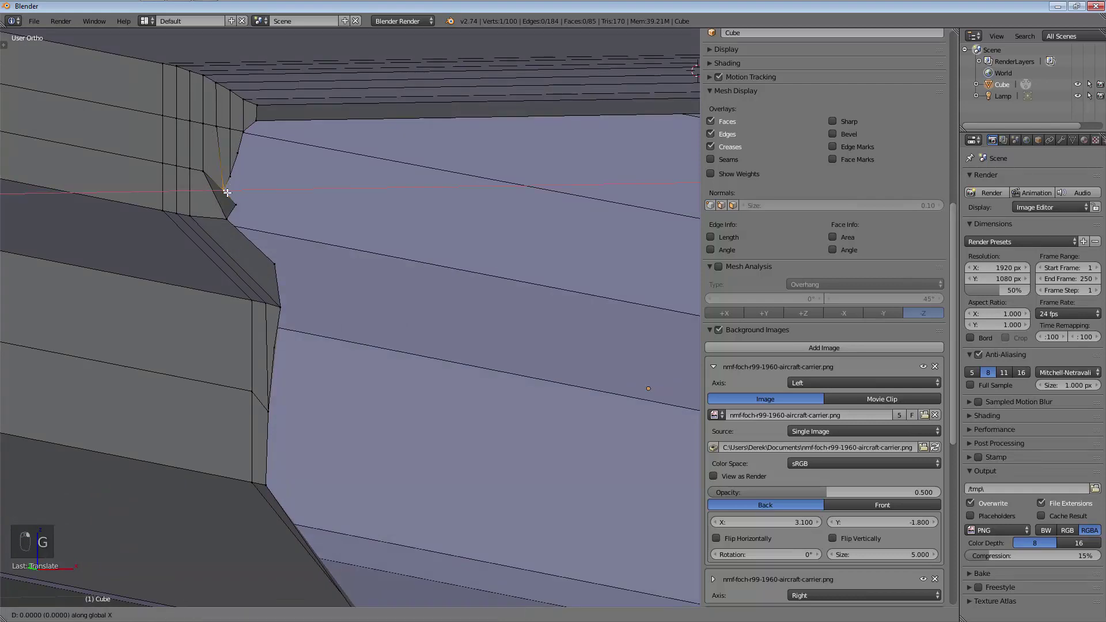
key("g")
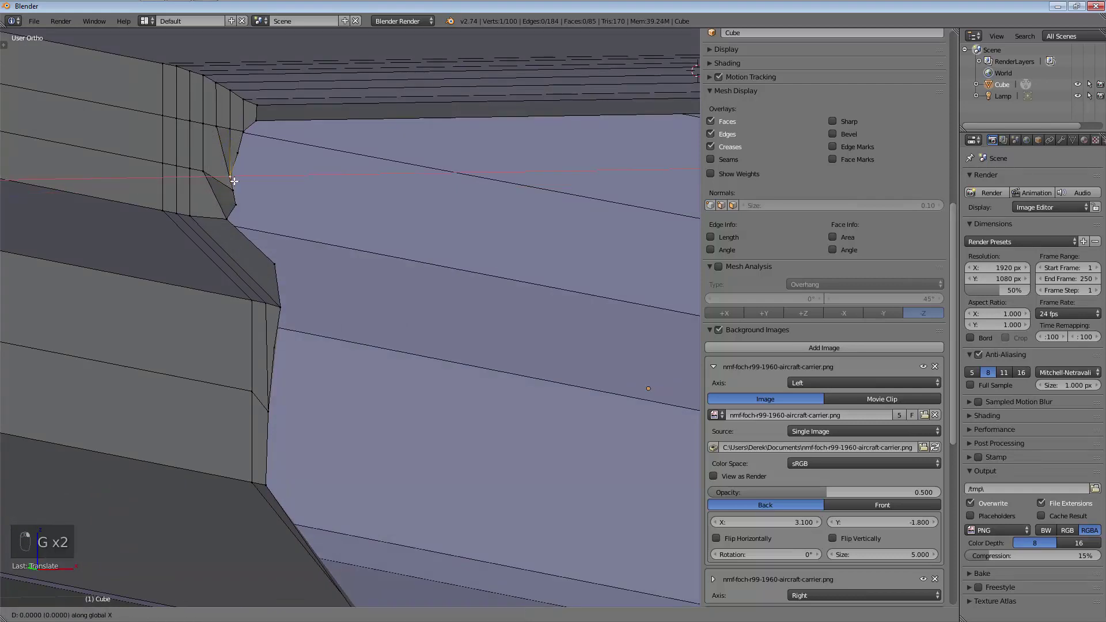
left_click(239, 179)
key("a")
Add a lengthwise loop cut along the centre line of the hull
middle_click_drag(238, 179, 326, 371)
scroll(326, 371, "down", 4)
scroll(326, 371, "up", 4)
middle_click_drag(426, 368, 465, 435)
scroll(423, 375, "down", 3)
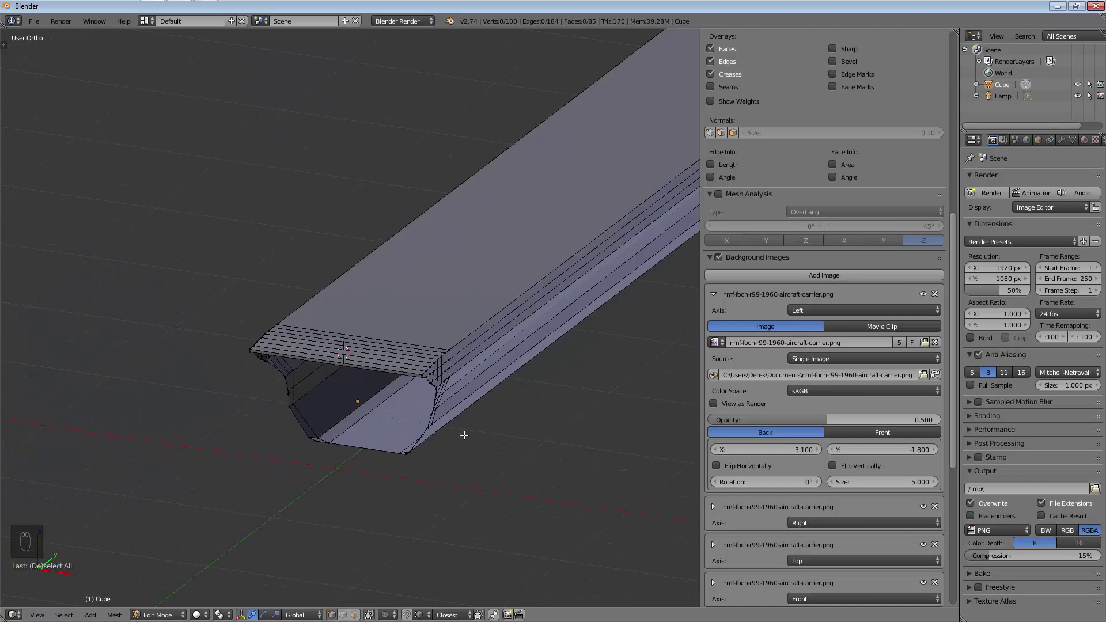
key("KP_7")
scroll(414, 287, "down", 2)
key("ctrl+r")
key("ctrl+r")
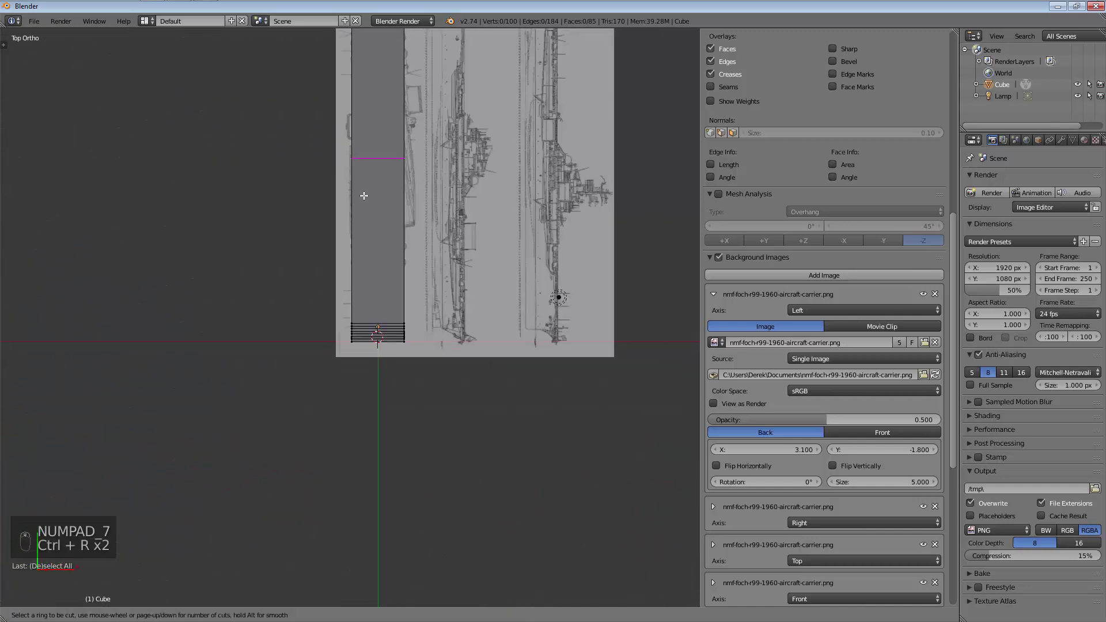
middle_click_drag(369, 65, 427, 195, "shift")
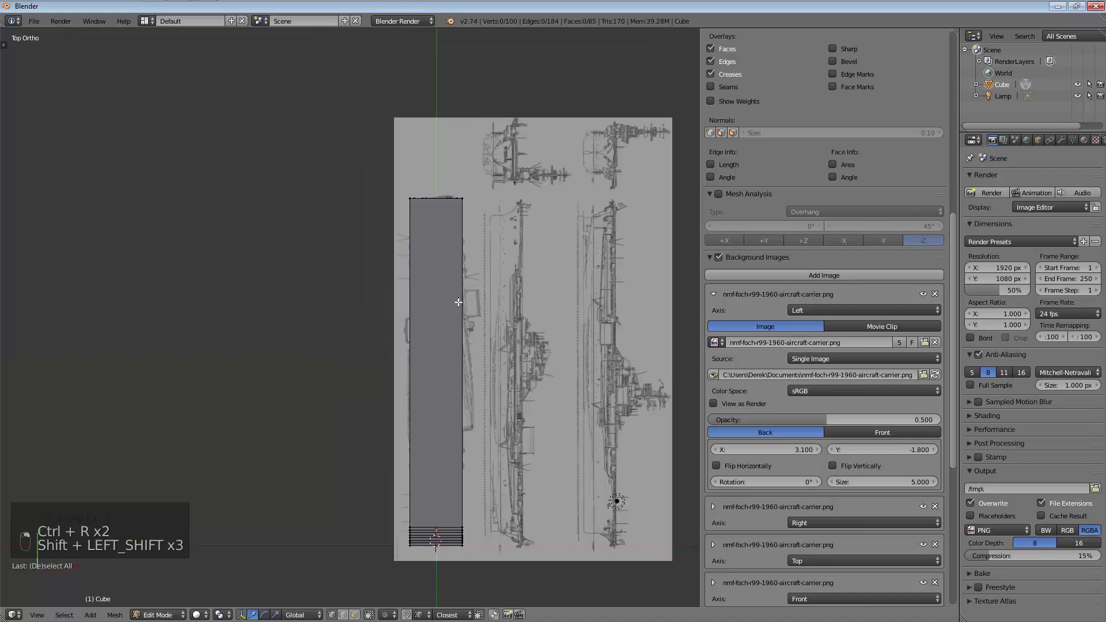
left_click(430, 195)
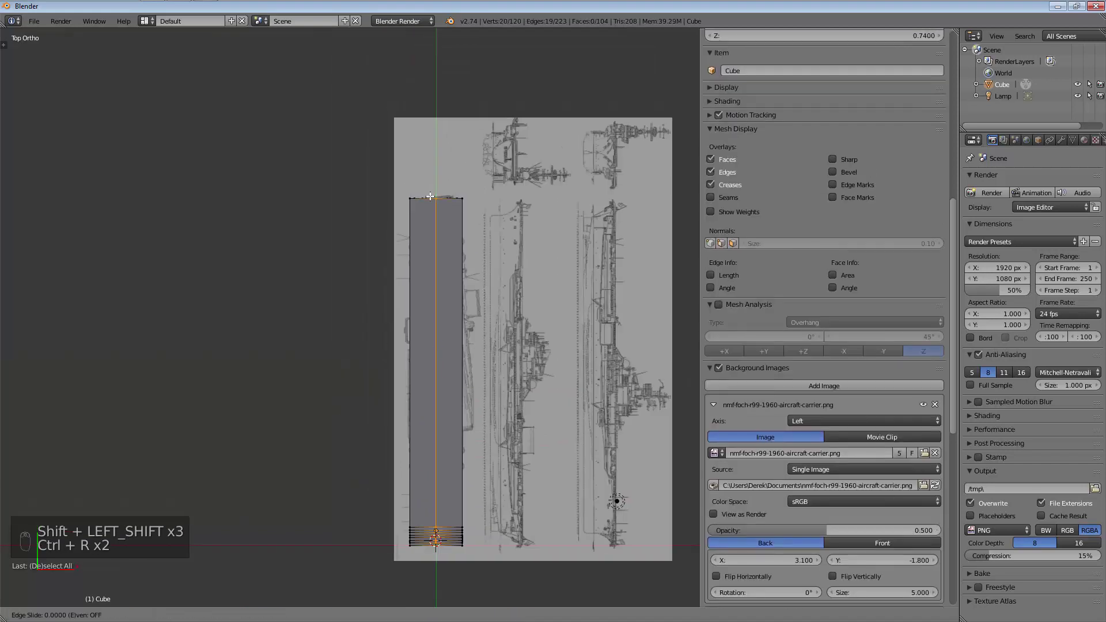
left_click(429, 195)
Delete all vertices of the hull half on the positive X side of the centre loop
middle_click_drag(556, 359, 552, 197, "shift")
scroll(490, 369, "up", 2)
middle_click_drag(448, 410, 450, 320)
scroll(425, 239, "up", 3)
middle_click_drag(416, 185, 463, 302, "shift")
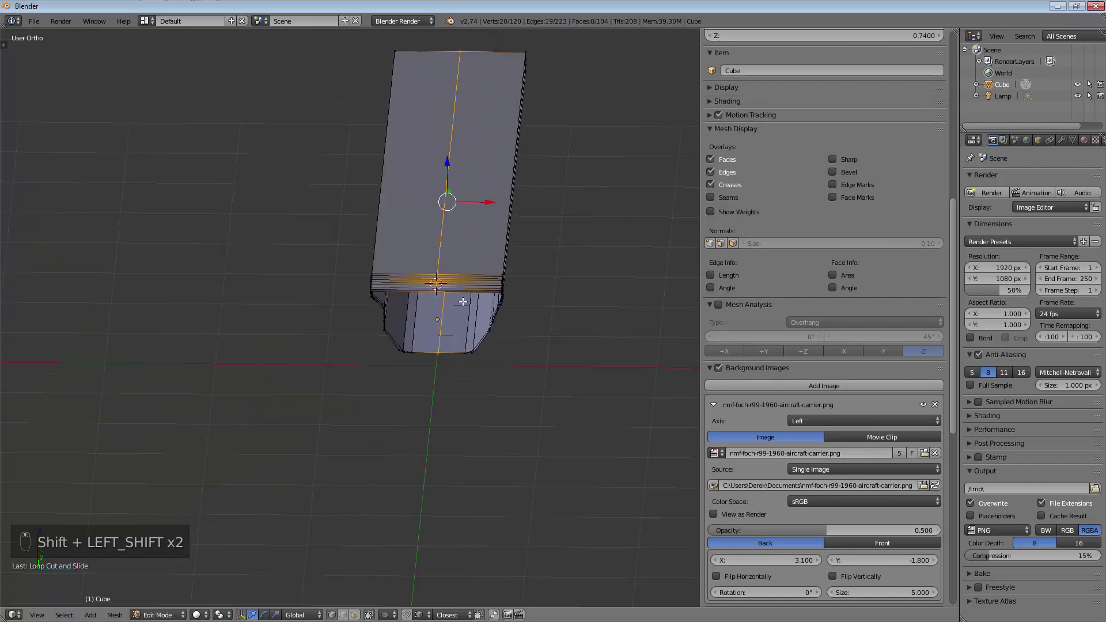
key("KP_7")
scroll(429, 350, "down", 5)
middle_click_drag(430, 350, 461, 397, "shift")
key("z")
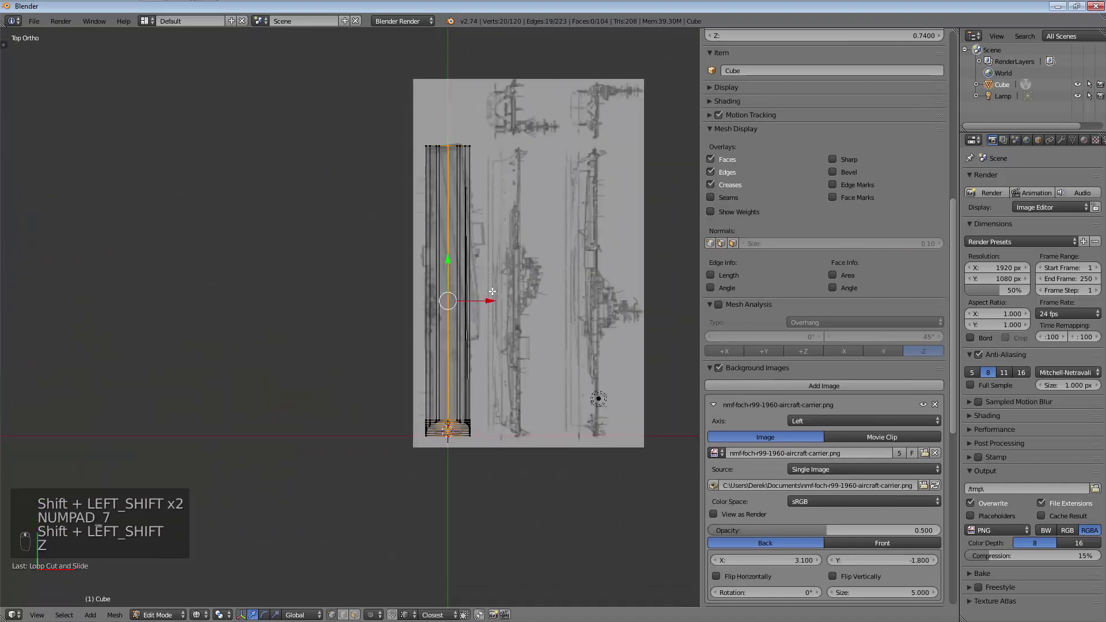
scroll(483, 340, "up", 1)
key("a")
scroll(823, 346, "down", 5)
key("b")
left_click_drag(461, 596, 450, 603)
key("x")
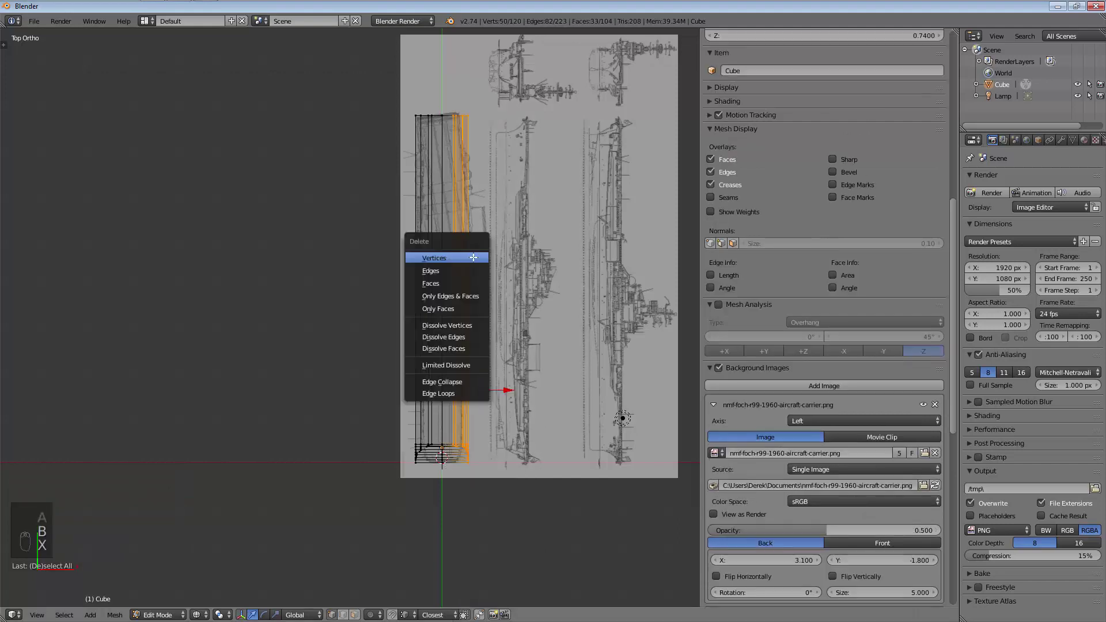
left_click(473, 257)
Bring up the half hull's modifier settings and hide the 3D view's properties region
scroll(472, 258, "up", 2)
middle_click_drag(473, 258, 441, 304)
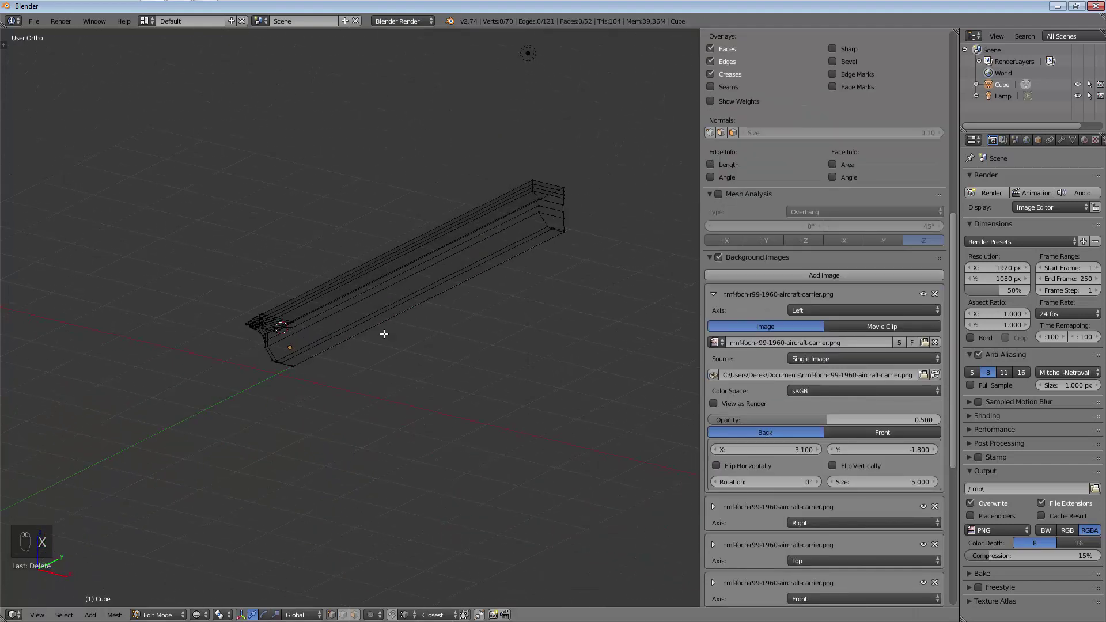
scroll(441, 304, "up", 3)
left_click(1072, 140)
left_click(1060, 140)
key("n")
middle_click_drag(577, 297, 553, 364, "shift")
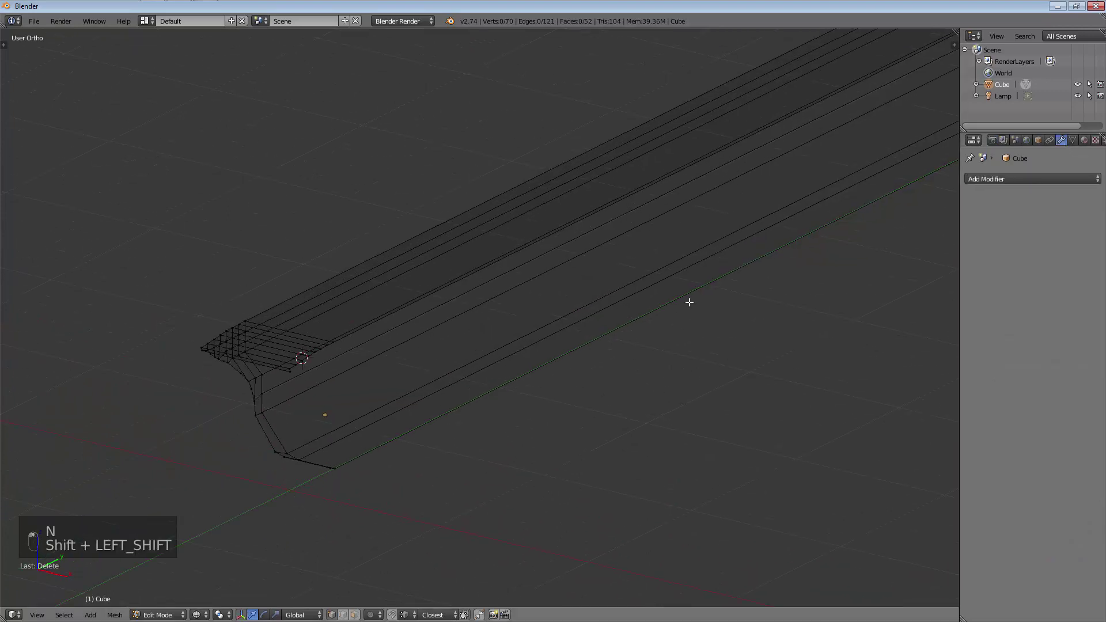
Return the viewport to solid shading and add a Mirror modifier on the X axis to the half hull
left_click(1048, 177)
key("shift+z")
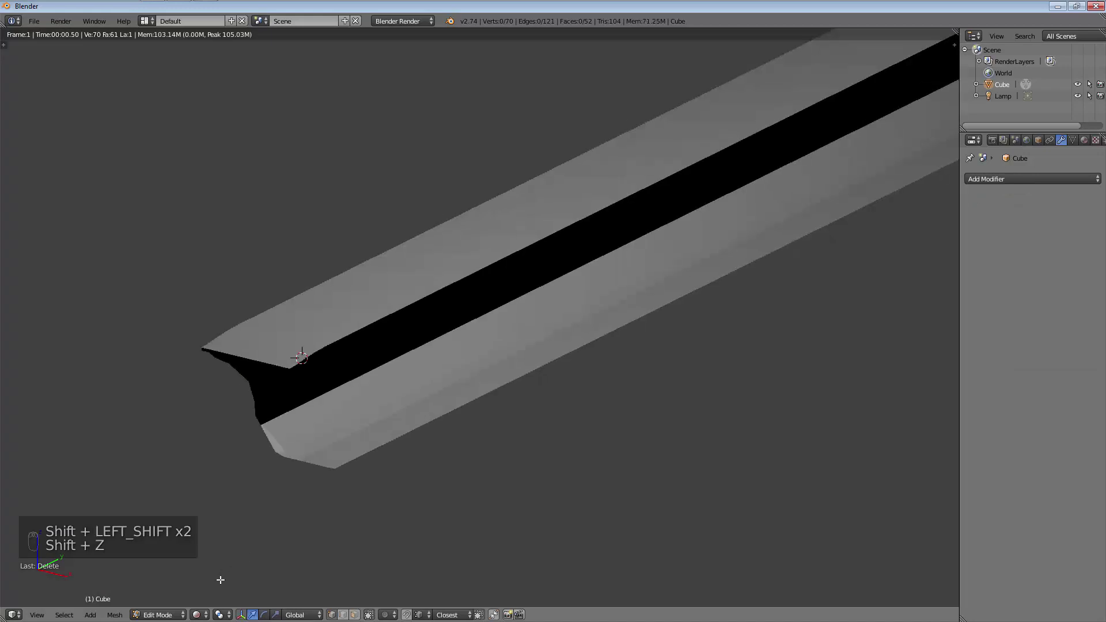
key("z")
key("z")
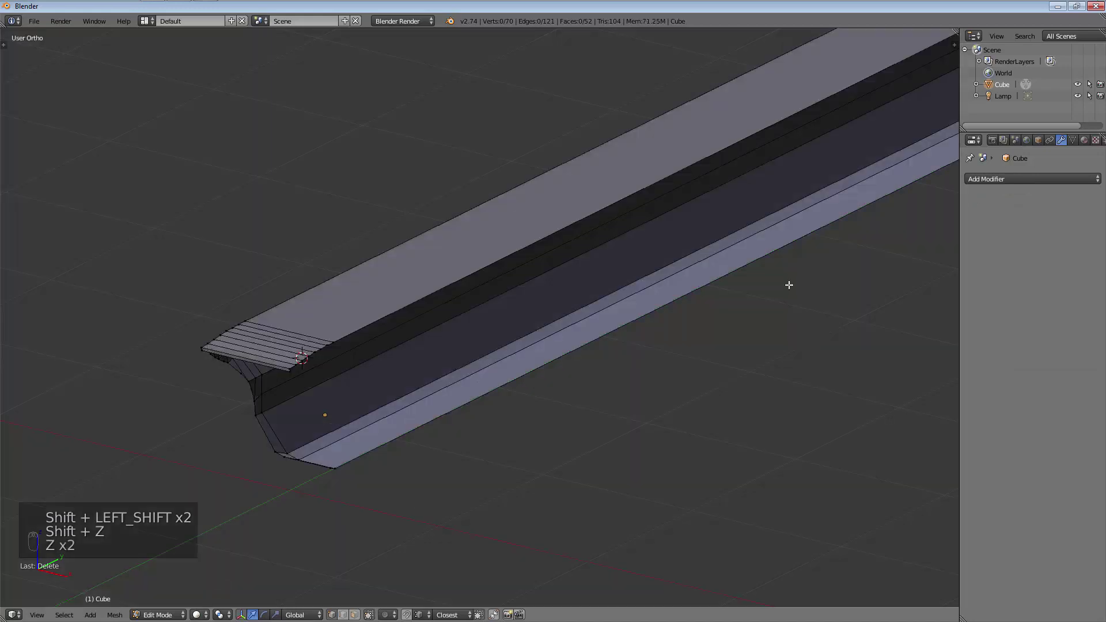
left_click(1048, 177)
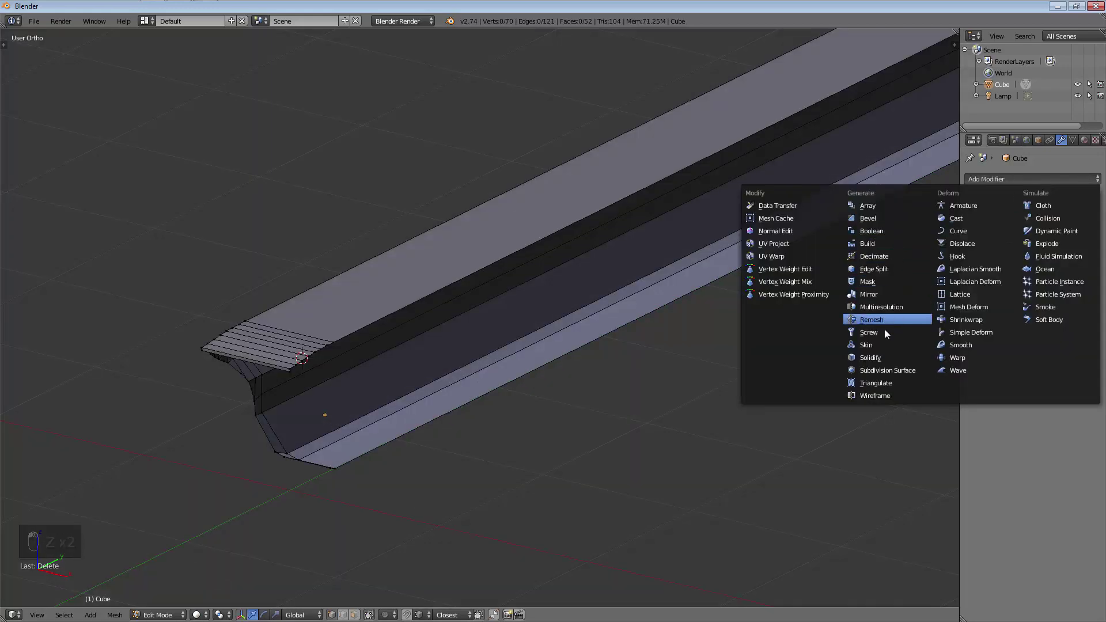
left_click(879, 294)
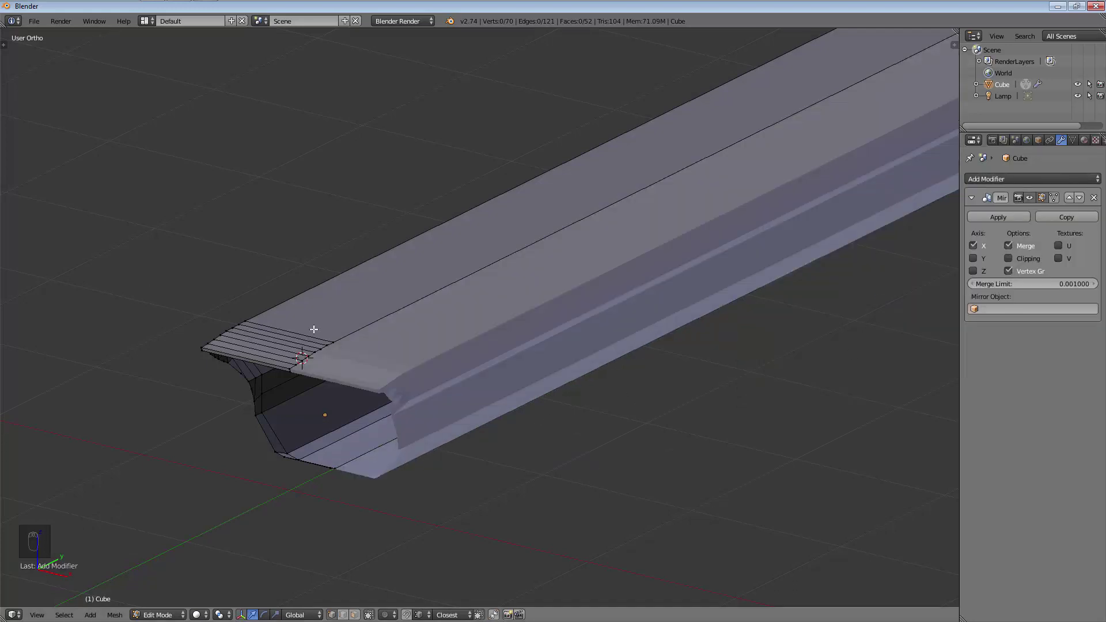
Apply the Mirror modifier in Object Mode, and return the full hull to Edit Mode
left_click(1023, 217)
key("Tab")
key("grave")
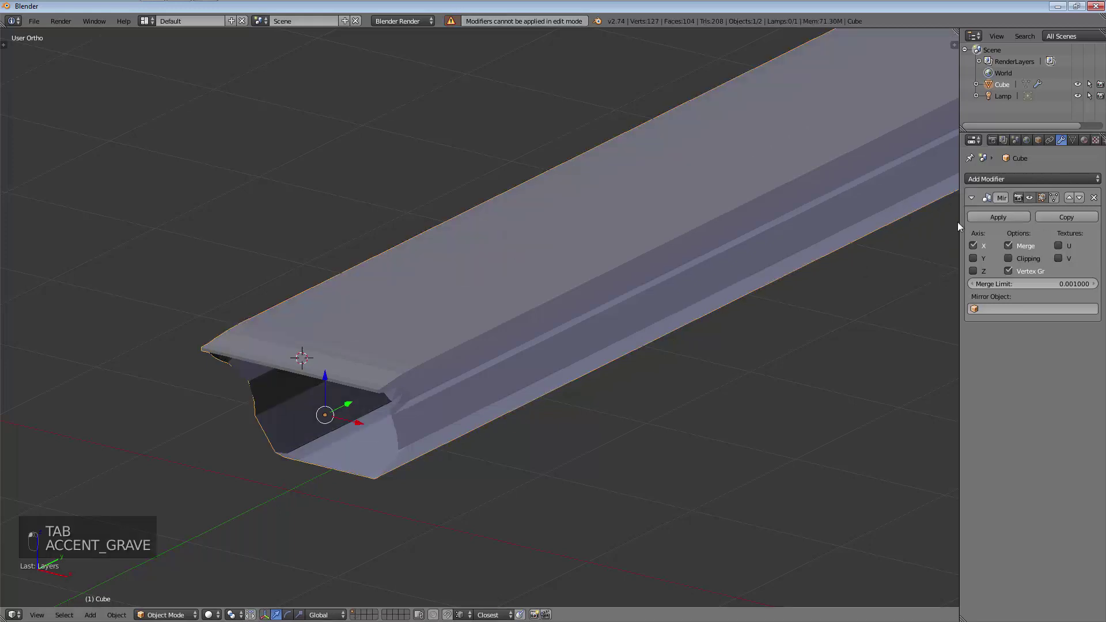
left_click(980, 219)
key("Tab")
scroll(442, 400, "up", 3)
mouse_move(432, 416)
middle_mouse_down()
mouse_move(451, 296)
mouse_move(449, 407)
middle_mouse_up()
scroll(713, 288, "down", 5)
middle_click_drag(712, 289, 567, 327, "shift")
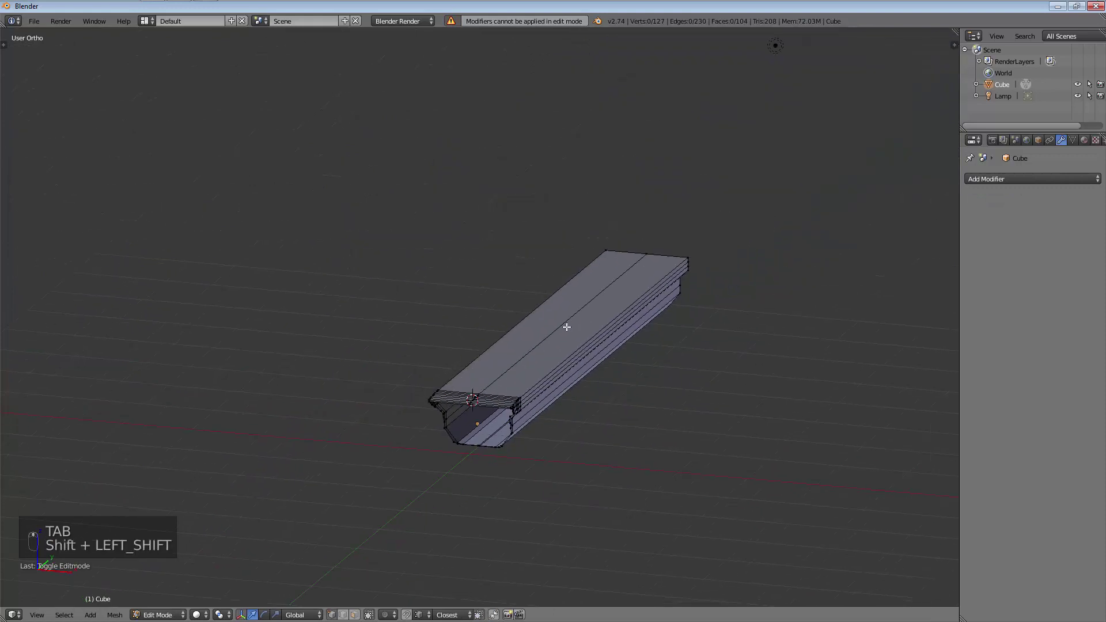
Select the deck's centre edge loop on the full hull and examine the seam from the hull's open end
scroll(566, 328, "up", 3)
scroll(452, 331, "up", 3)
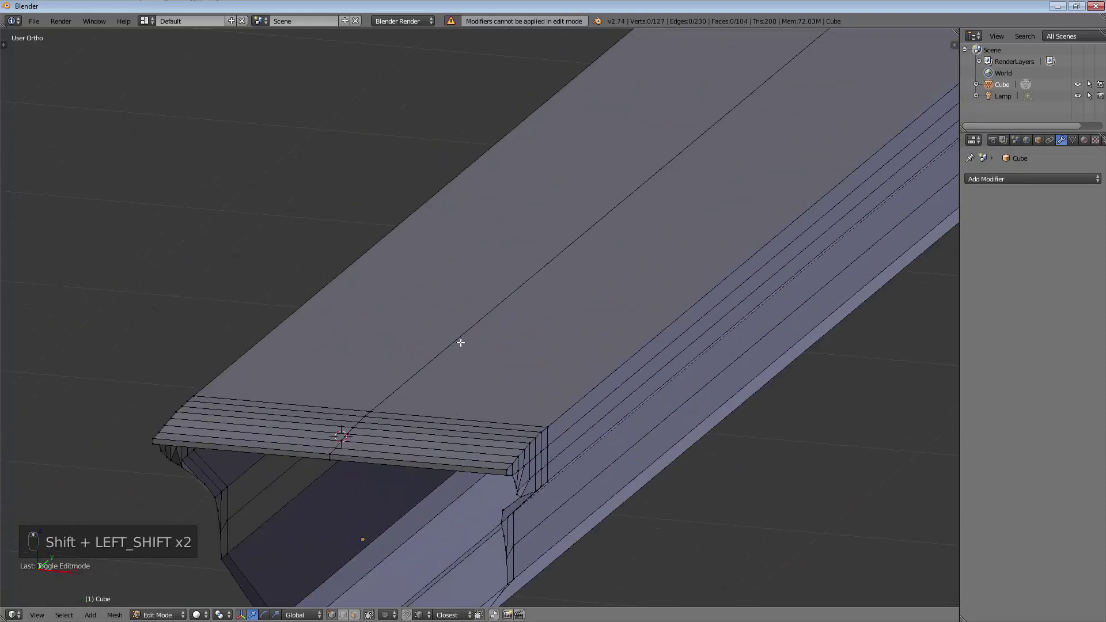
key("alt")
left_click(455, 343, "alt")
scroll(469, 346, "down", 3)
middle_click_drag(469, 345, 498, 313, "shift")
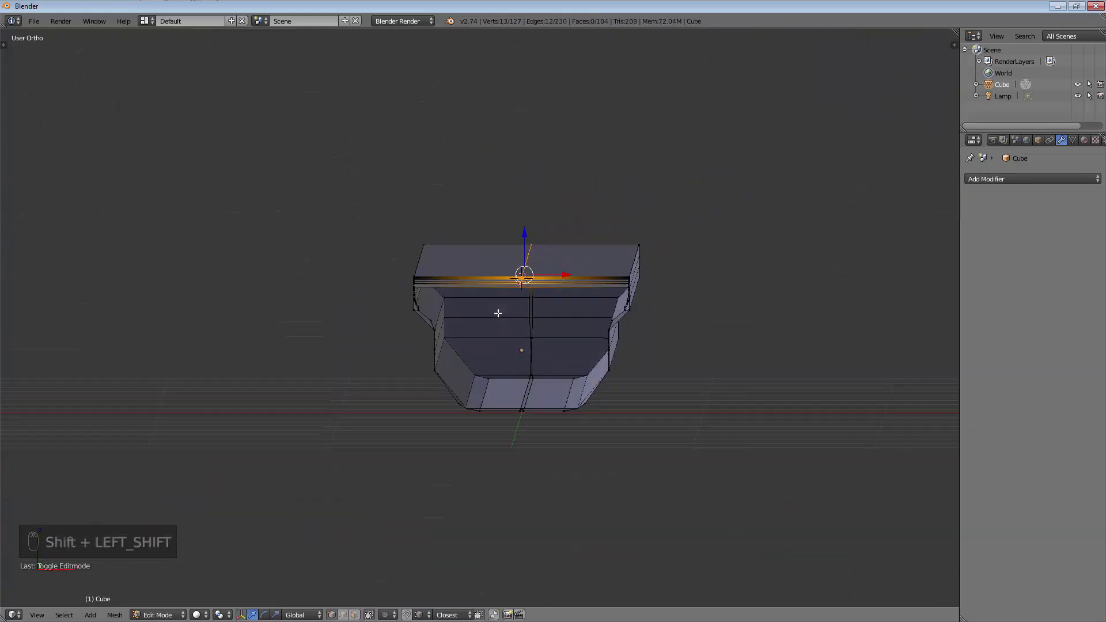
scroll(511, 339, "up", 6)
scroll(504, 339, "down", 8)
Undo the applied Mirror modifier to get back to the unmirrored half hull in Edit Mode
key("ctrl+z")
key("ctrl+z")
key("ctrl+z")
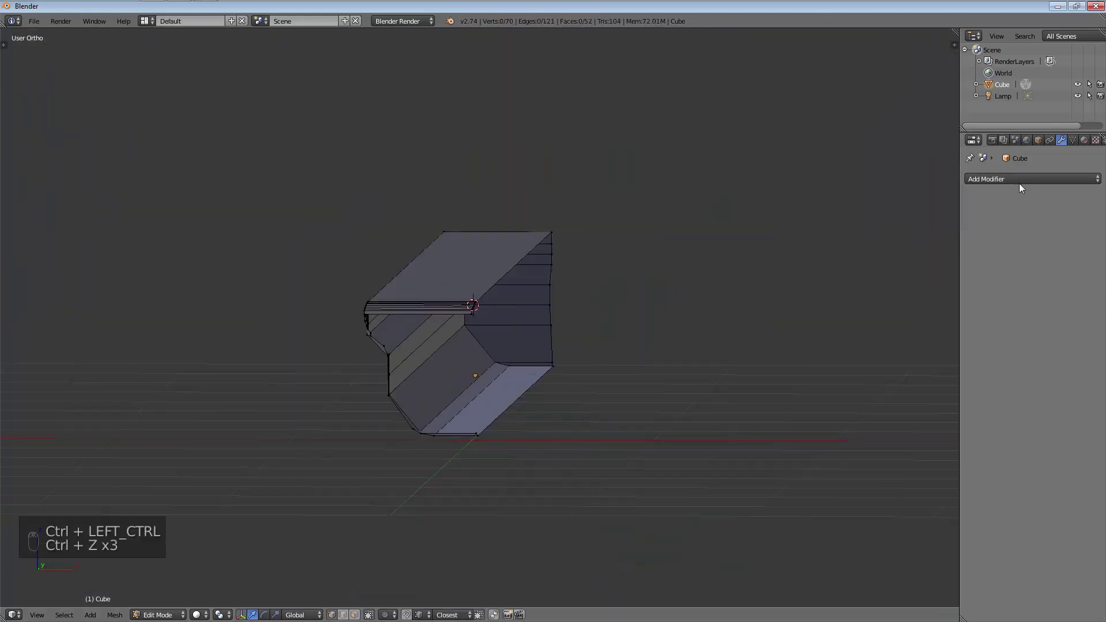
Add a Mirror modifier on the X axis to the half hull and enable its Clipping option
key("a")
left_click(1003, 184)
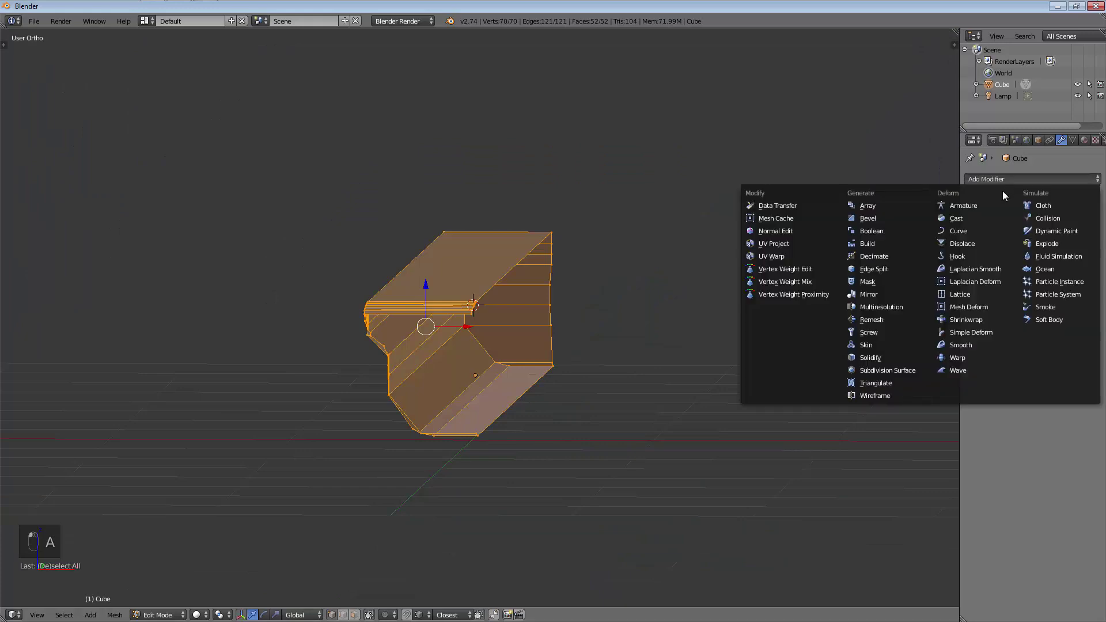
left_click(890, 291)
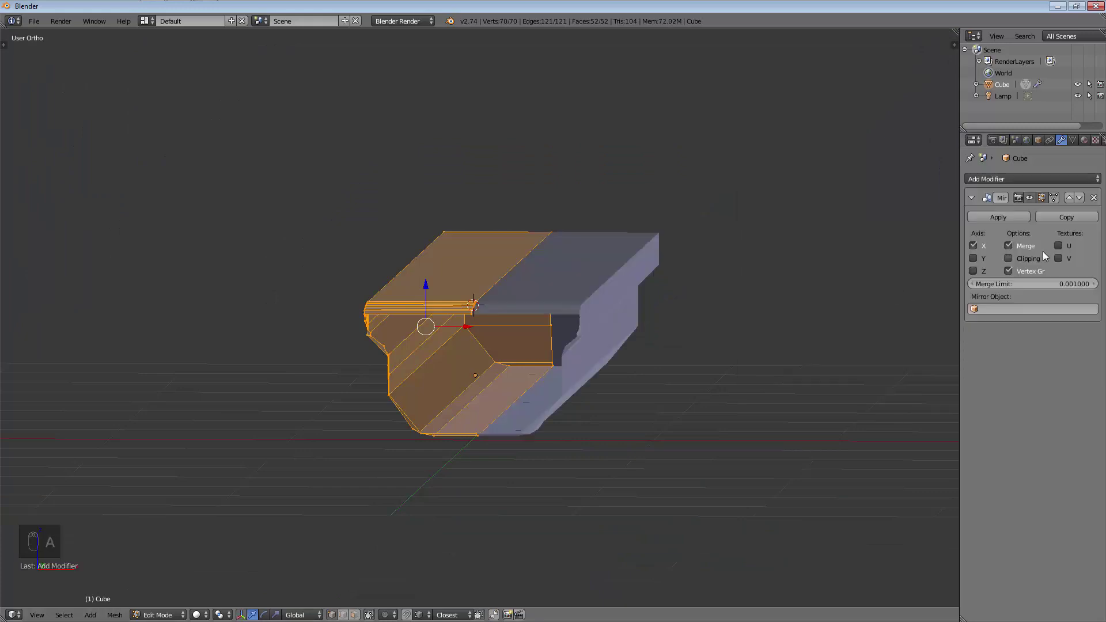
left_click(1008, 258)
Deselect all of the half hull's geometry and switch the viewport to wireframe
mouse_move(576, 346)
middle_mouse_down()
mouse_move(572, 336)
mouse_move(565, 348)
middle_mouse_up()
scroll(576, 346, "up", 2)
key("a")
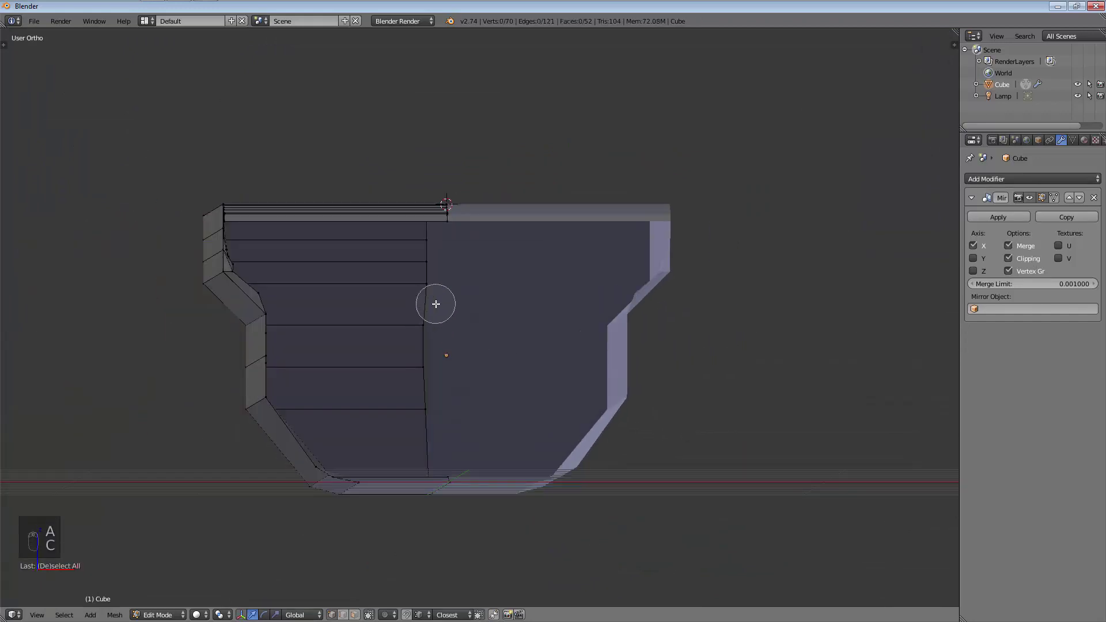
right_click(436, 304)
middle_click_drag(436, 304, 446, 311)
key("z")
scroll(449, 346, "down", 4)
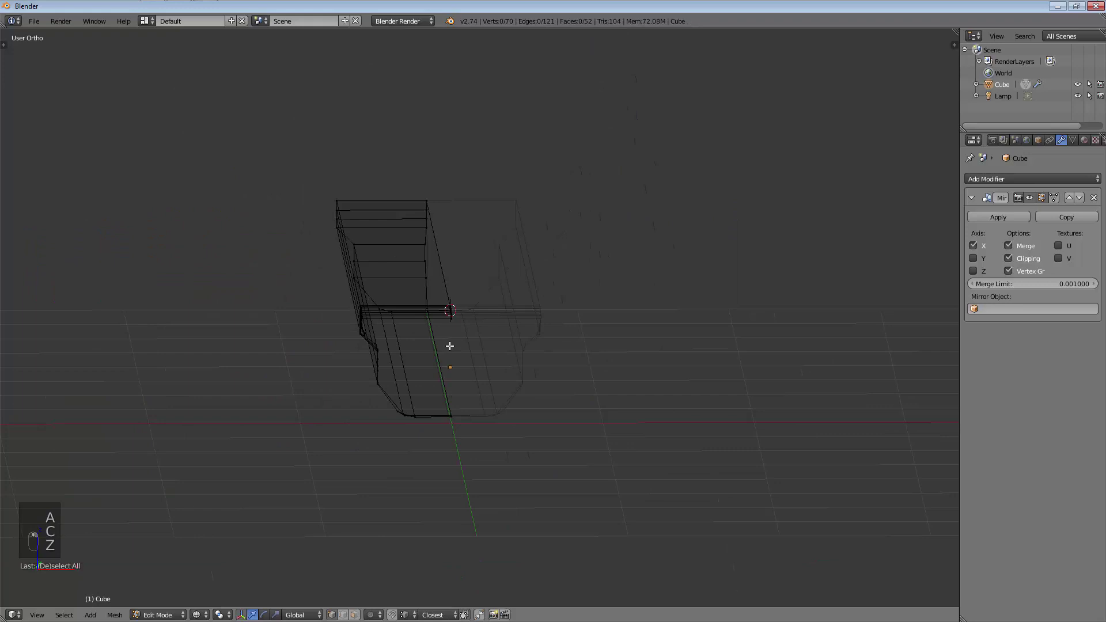
Box-select the half hull's centreline vertices along its full length in the top view
key("KP_7")
scroll(449, 345, "down", 3)
middle_click_drag(454, 373, 463, 134, "shift")
key("b")
left_click_drag(474, 51, 471, 156)
left_click_drag(460, 592, 442, 594)
middle_click_drag(525, 520, 512, 505)
key("KP_7")
scroll(513, 505, "down", 3)
key("a")
key("b")
left_click_drag(541, 414, 511, 618)
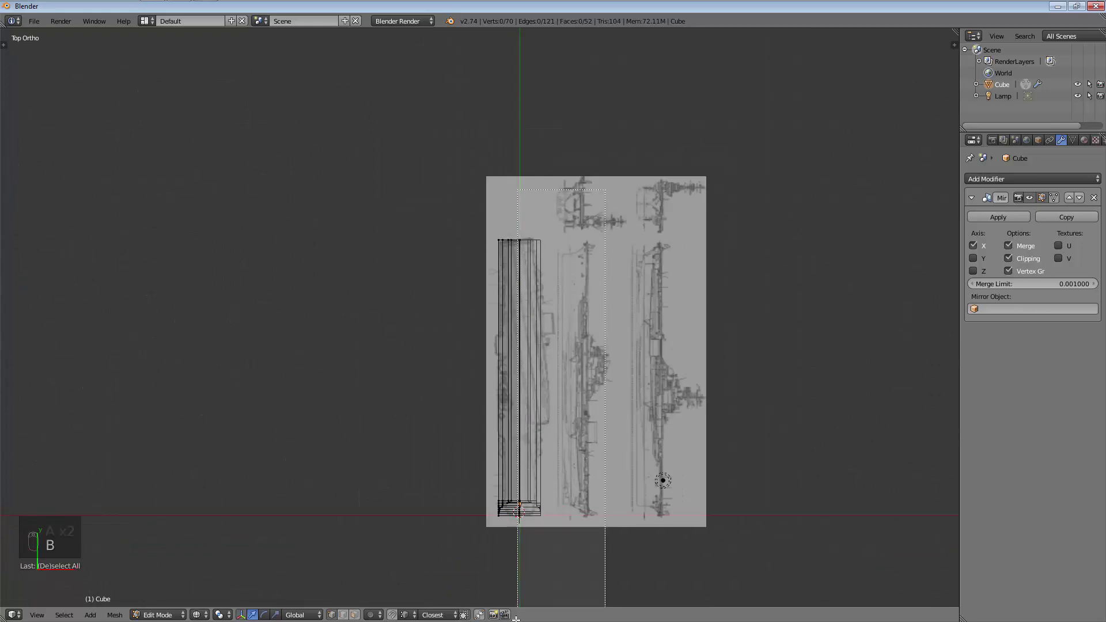
left_click_drag(515, 618, 514, 616)
scroll(535, 460, "up", 4)
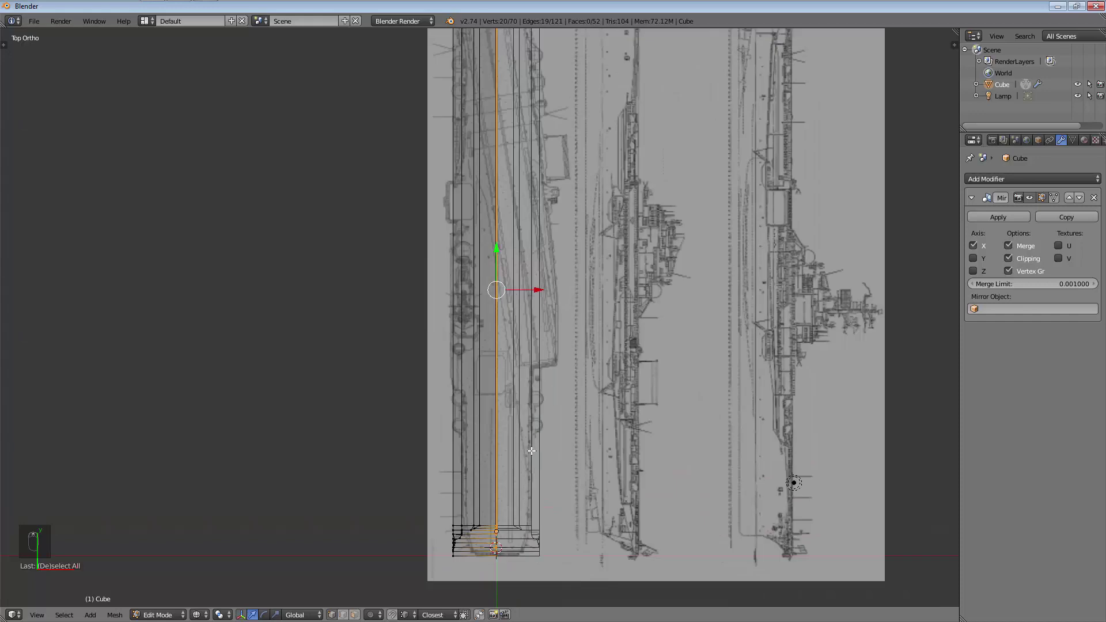
Try to move all the centreline vertices together along the X axis onto the mirror plane
key("g")
key("x")
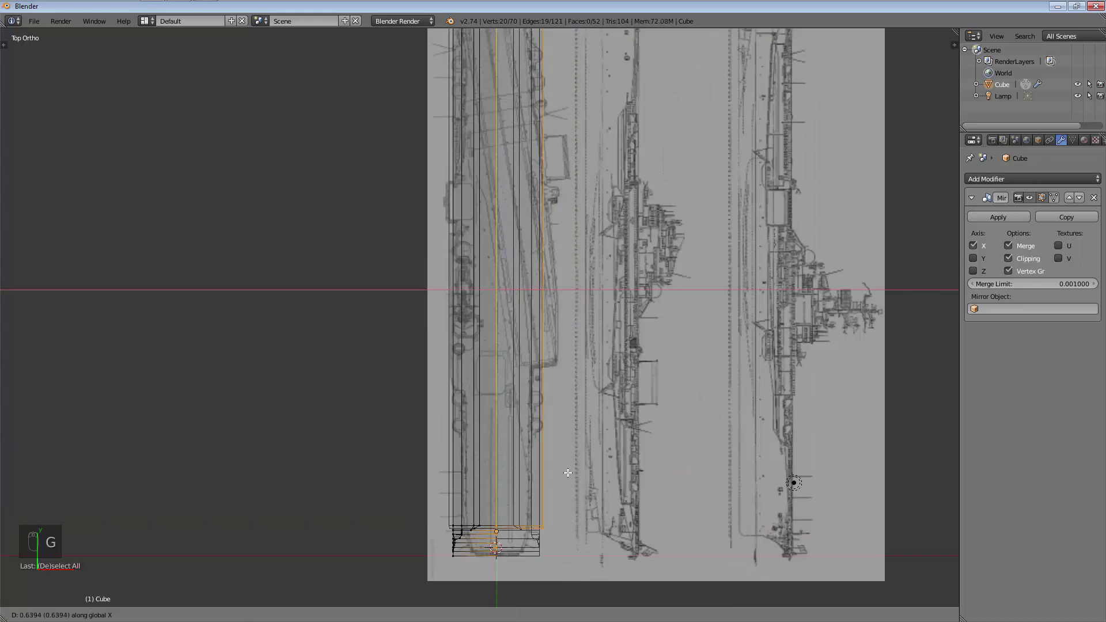
right_click(528, 477)
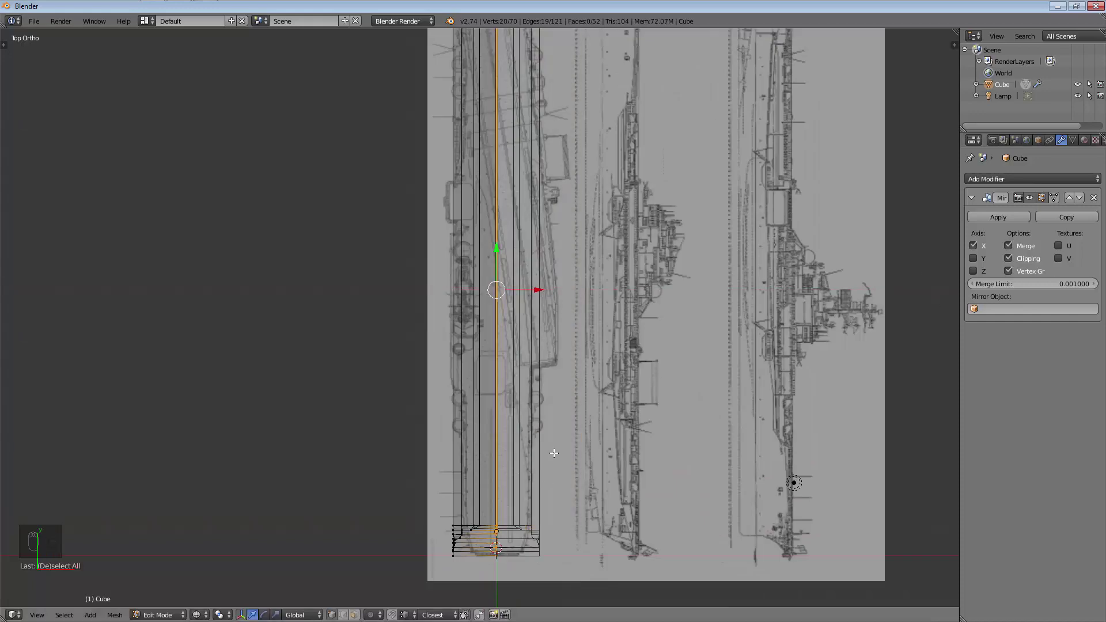
key("g")
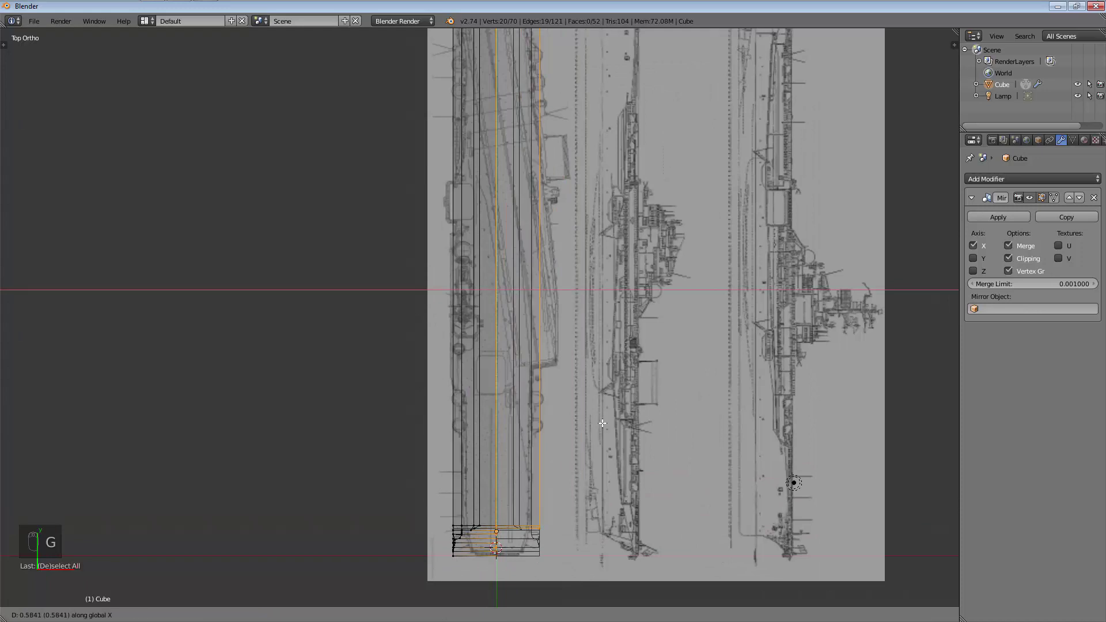
left_click(940, 409)
middle_click_drag(594, 468, 580, 376)
key("ctrl+z")
scroll(516, 323, "up", 5)
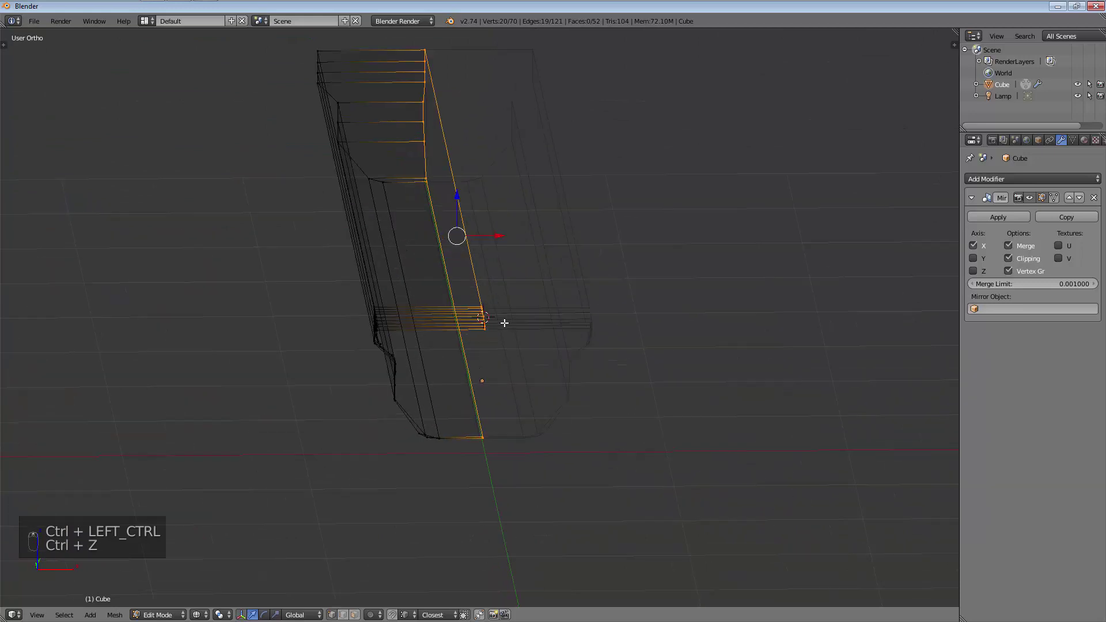
key("g")
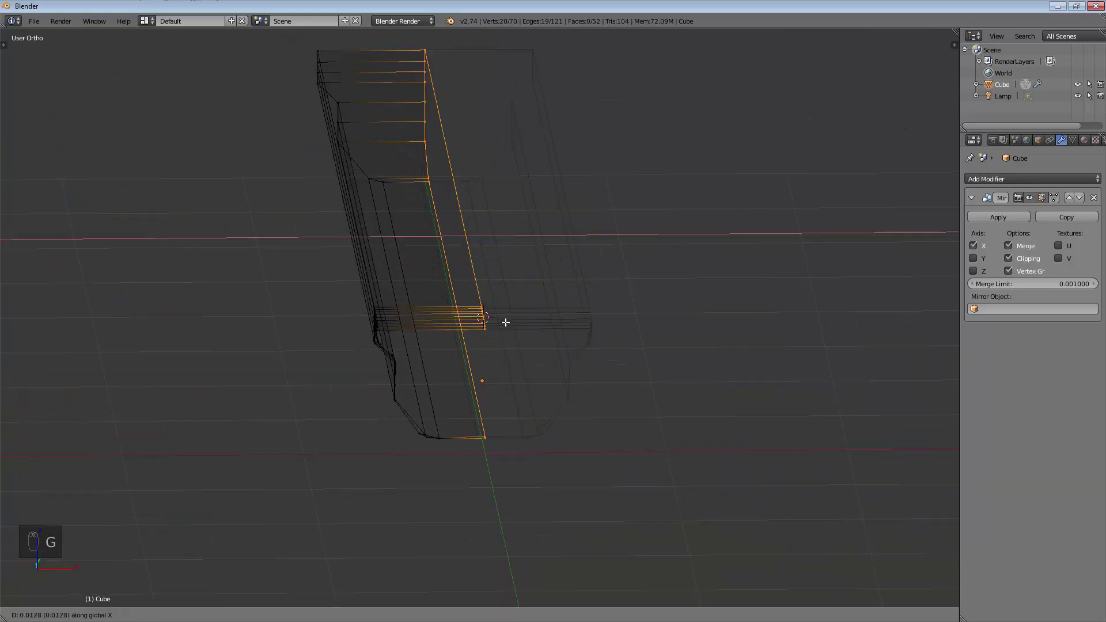
left_click(515, 319)
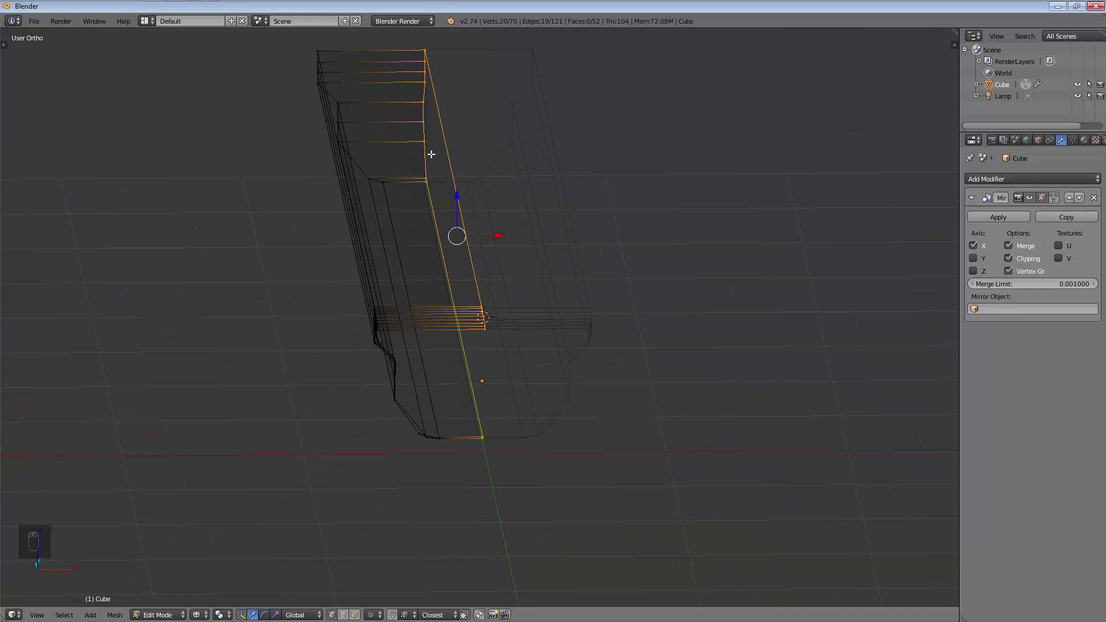
Move the upper and middle centreline vertices at the hull's far end along X onto the mirror plane
key("a")
key("c")
key("g")
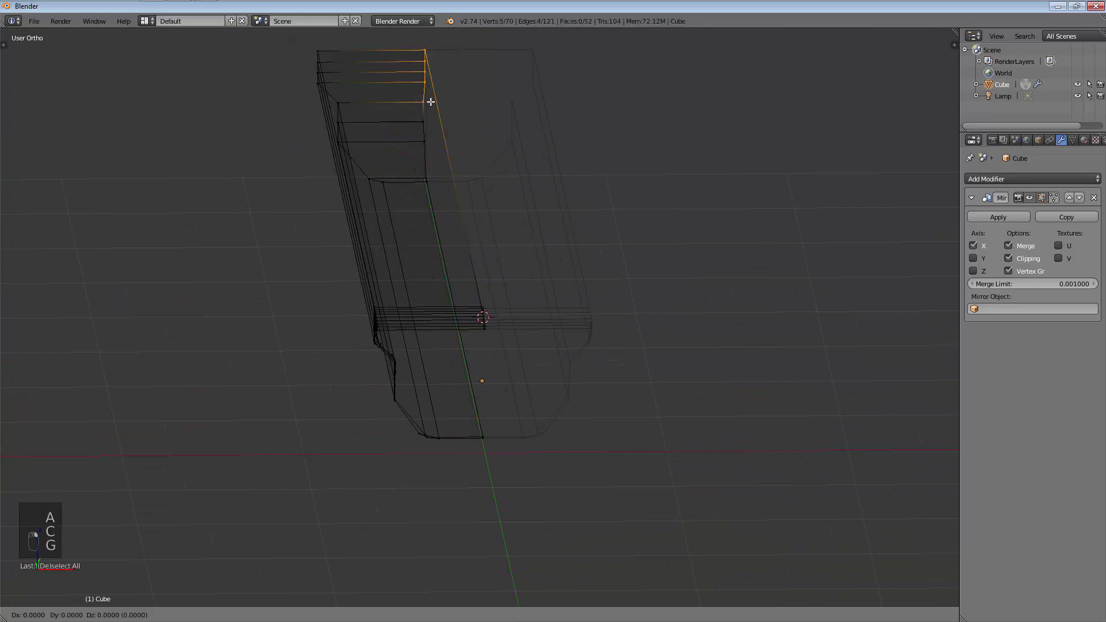
left_click(446, 106)
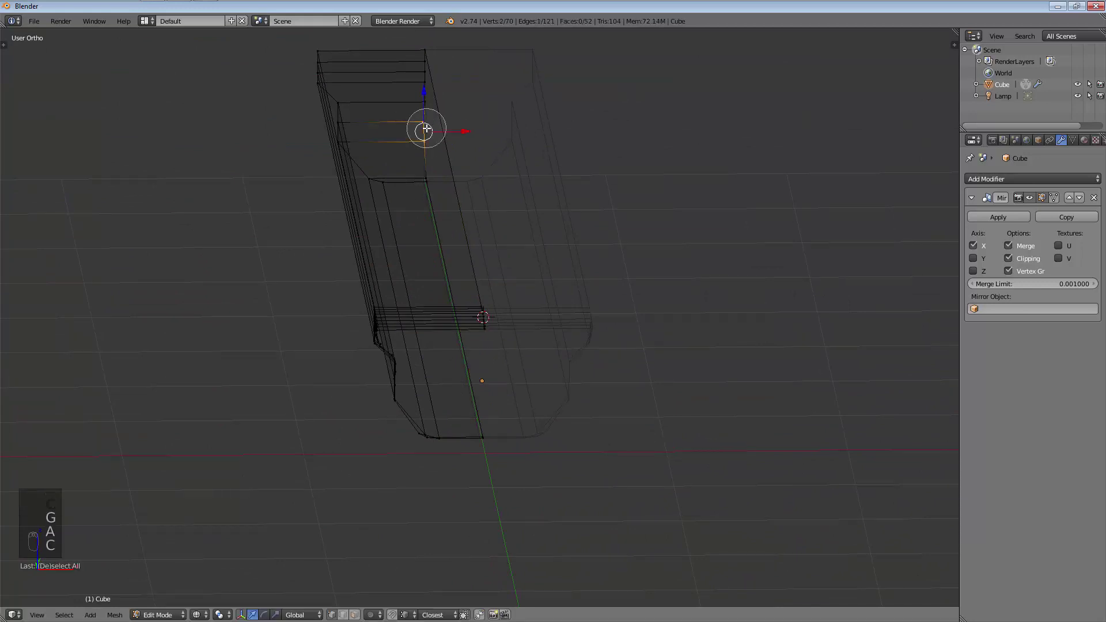
key("g")
left_click(568, 142)
Move the upper of the two bottom centreline vertices at the hull's far end along X onto the mirror plane
key("a")
key("c")
key("g")
key("x")
left_click(429, 181)
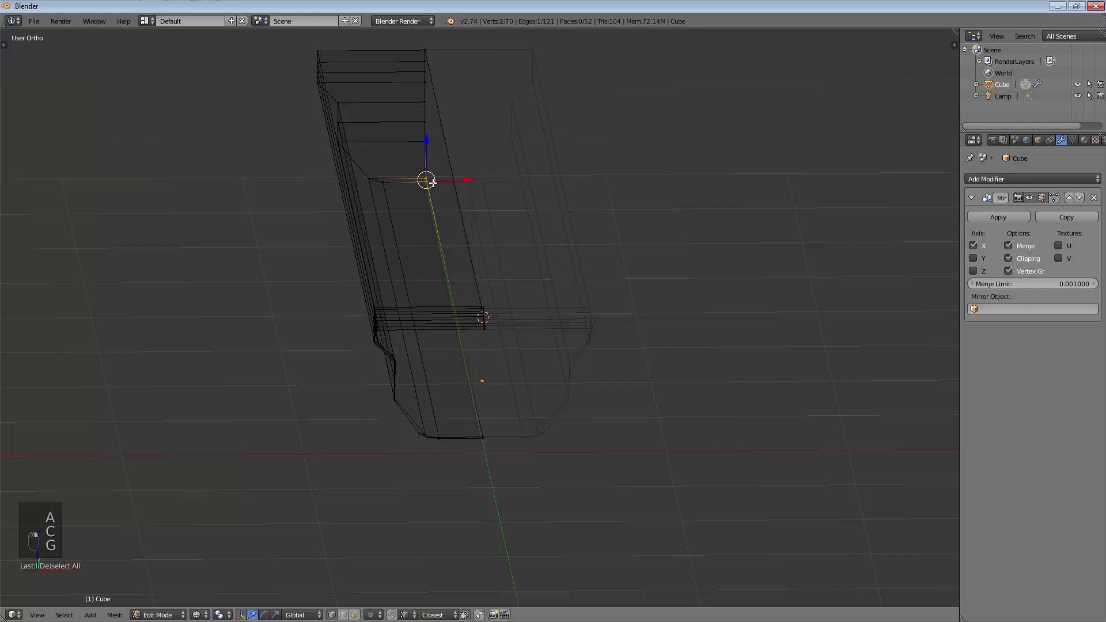
scroll(432, 190, "up", 5)
right_click(444, 186)
key("g")
key("g")
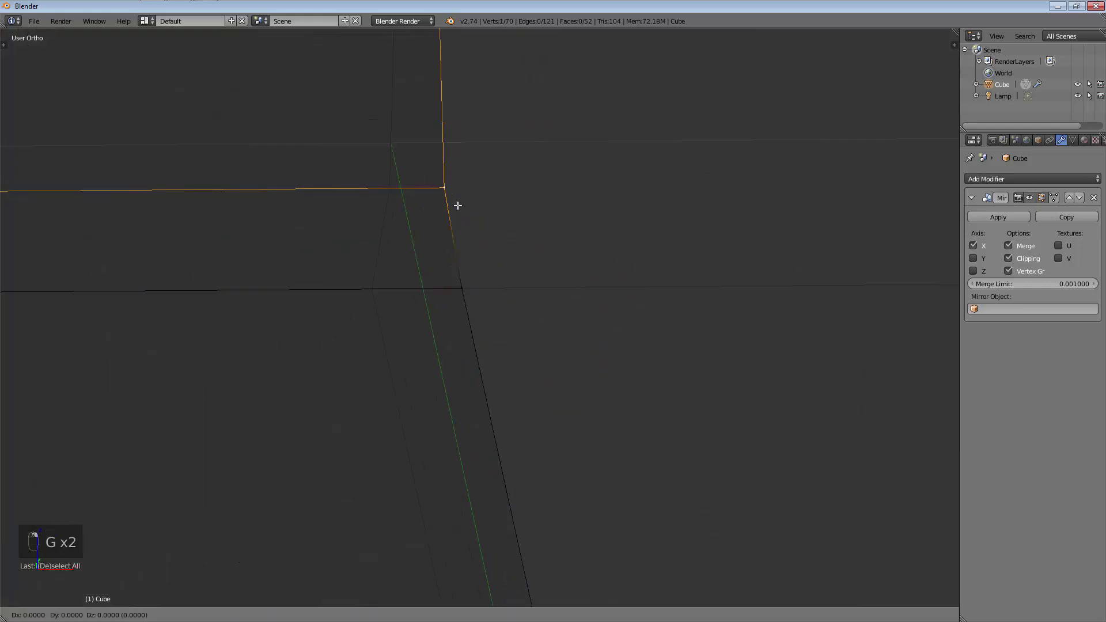
left_click(350, 214)
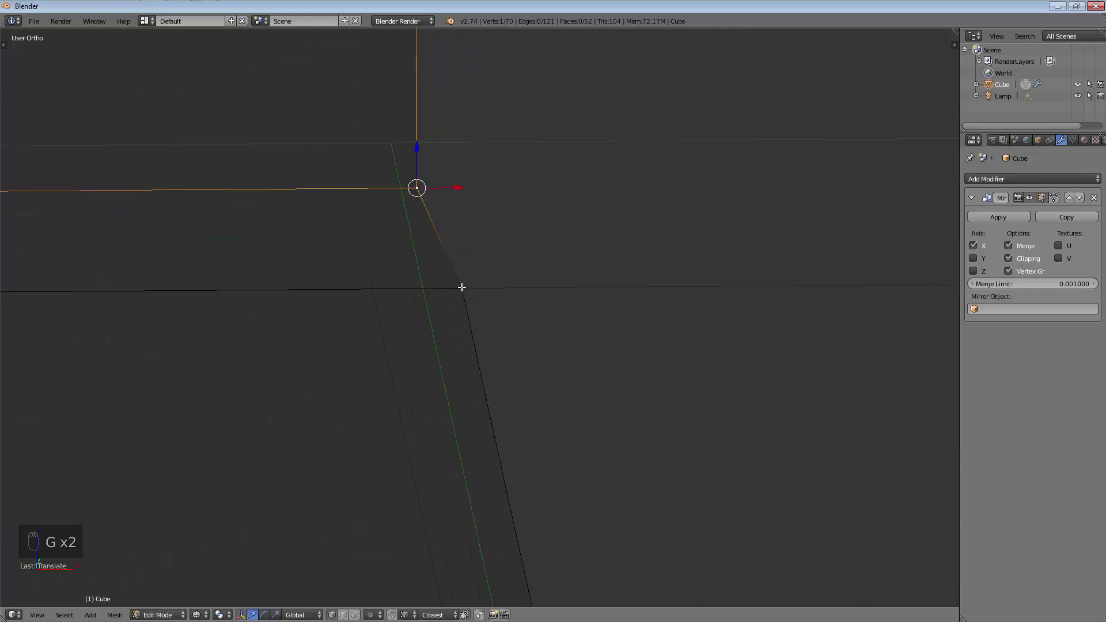
Move the lowest centreline vertex at the hull's far end along X onto the mirror plane
key("c")
left_click(462, 287)
key("Escape")
key("g")
key("x")
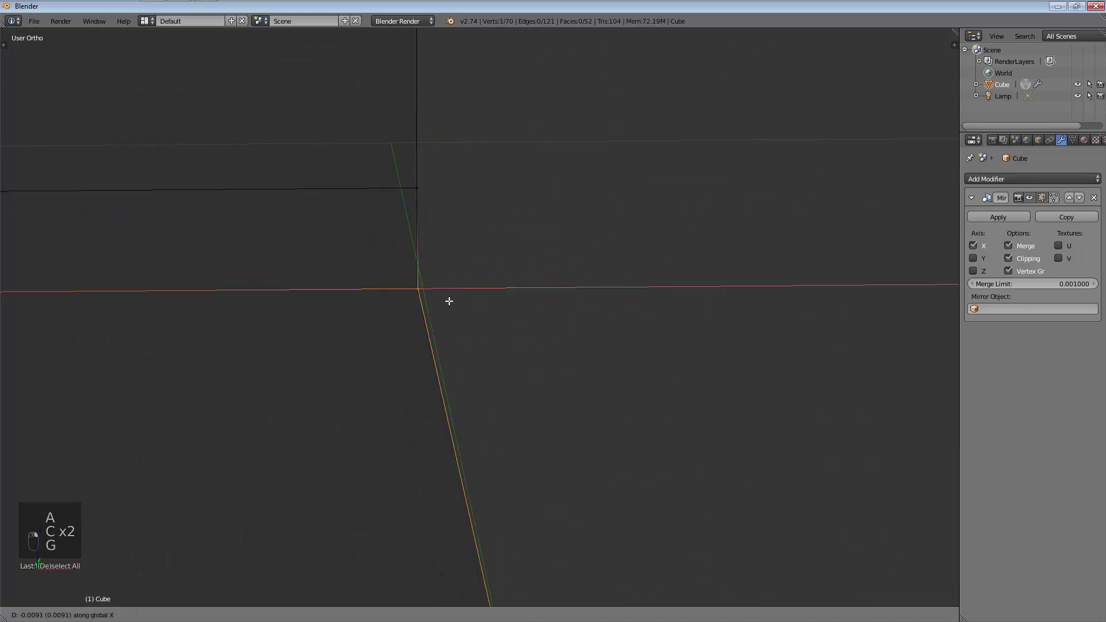
left_click(373, 303)
Circle-select the centreline vertices of the deck edge at the hull's near end and move them onto the mirror plane
scroll(572, 373, "down", 5)
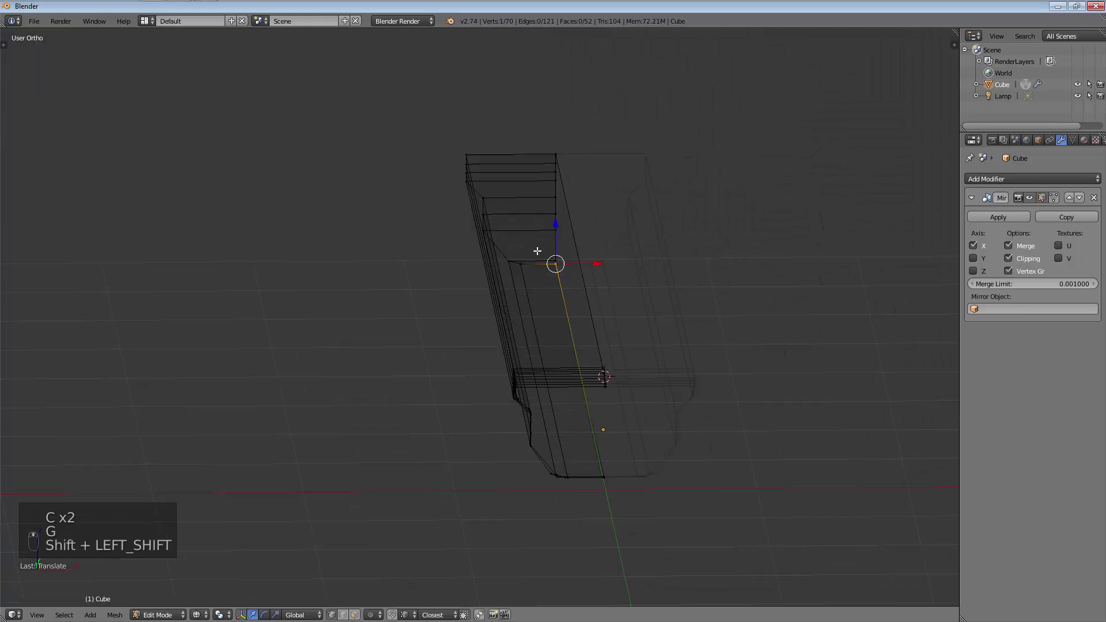
middle_click_drag(550, 288, 583, 321, "shift")
scroll(583, 321, "up", 1)
key("a")
key("c")
left_click_drag(587, 331, 614, 375)
right_click(614, 377)
key("g")
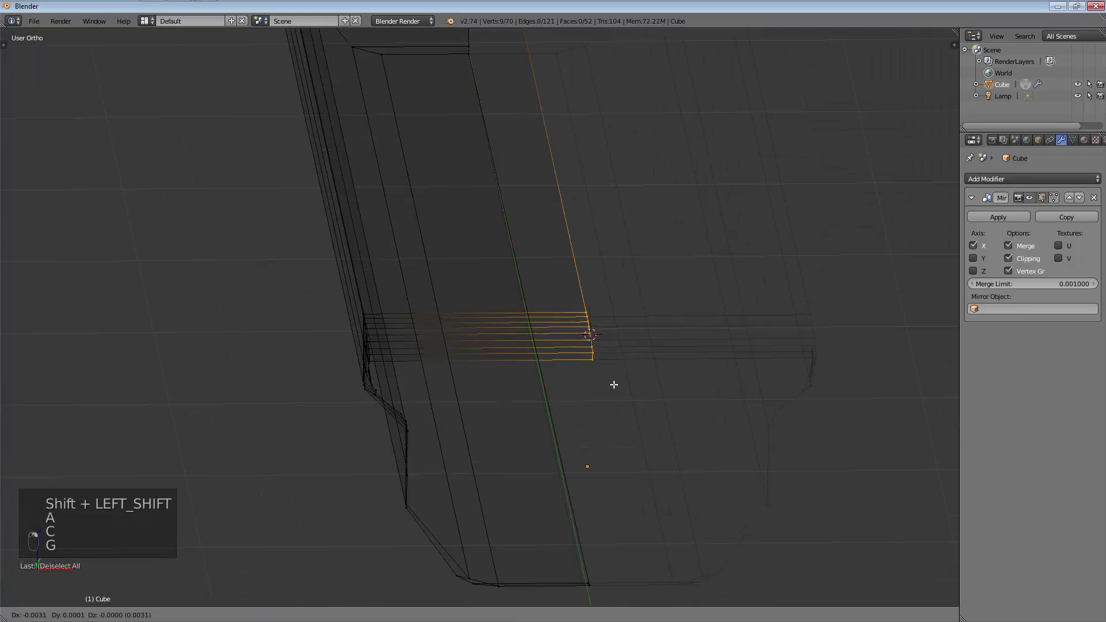
left_click(476, 401)
key("a")
Move the two bottom centreline vertices at the hull's near end along X onto the mirror plane
scroll(630, 469, "down", 5, "shift")
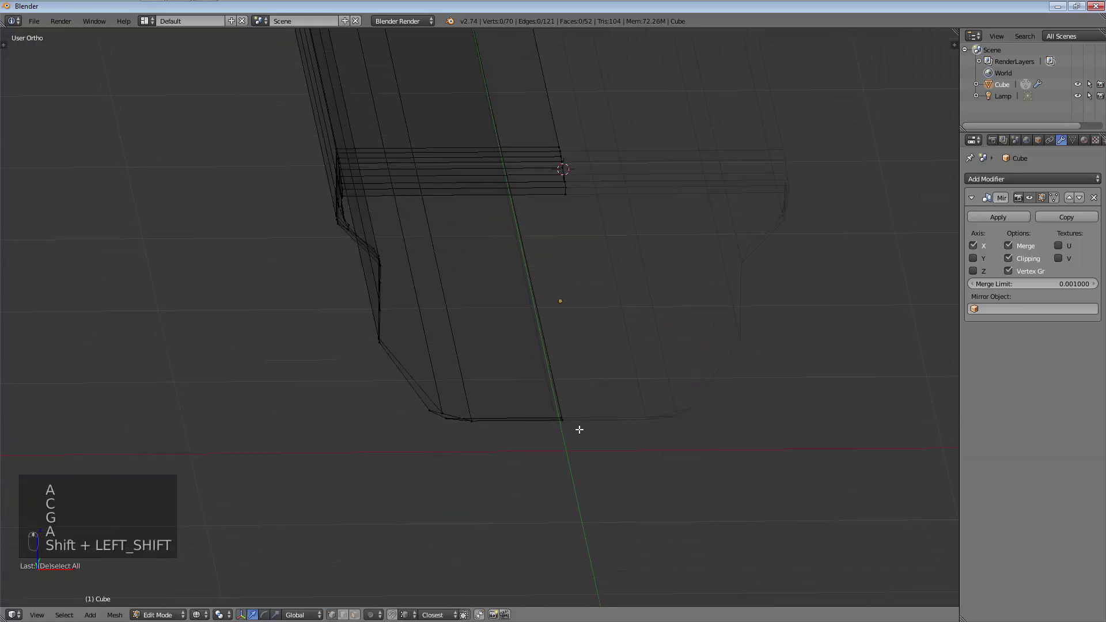
scroll(583, 430, "up", 4)
key("c")
left_click(530, 407)
right_click(531, 407)
key("g")
right_click(491, 423)
key("g")
middle_click(447, 422)
left_click(412, 417)
middle_click_drag(412, 417, 626, 273)
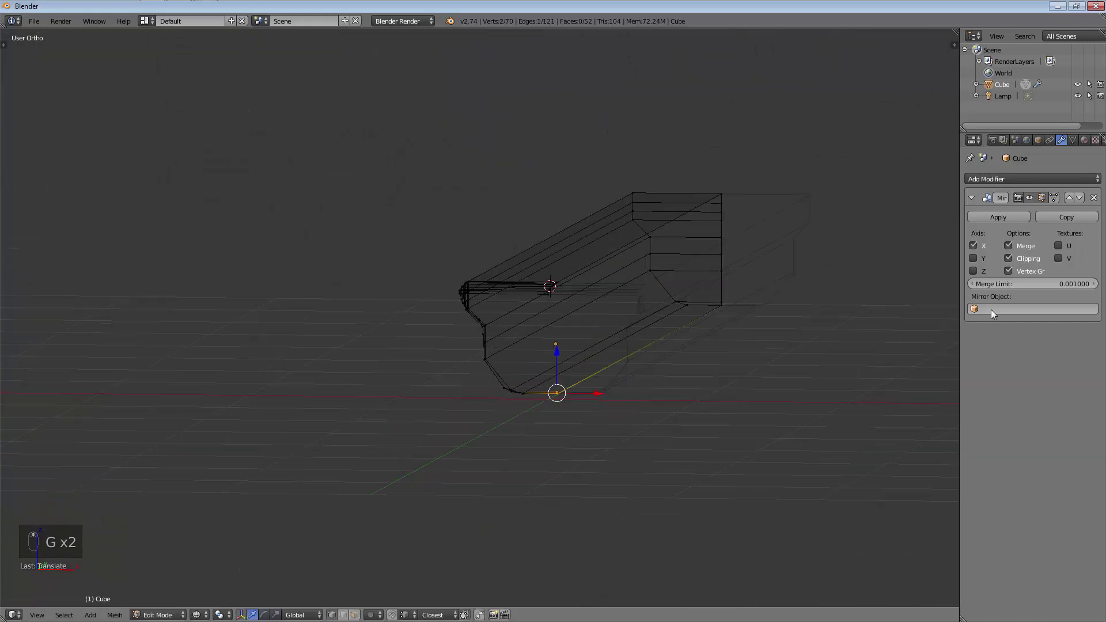
Apply the Mirror modifier in Object Mode, and return the full hull to Edit Mode with solid shading
key("Tab")
left_click(997, 217)
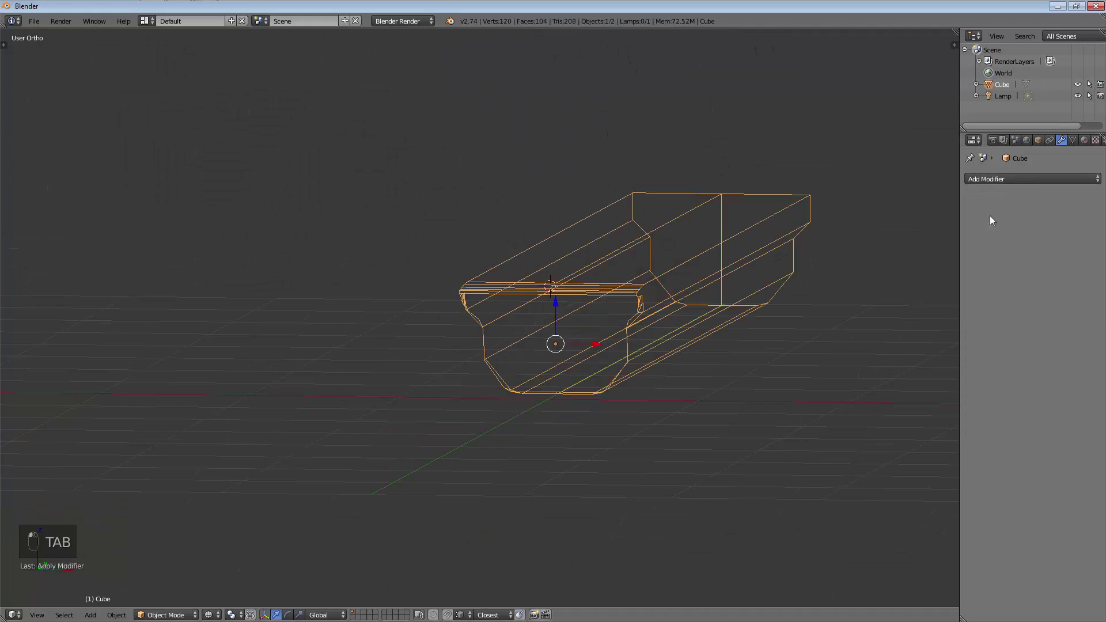
key("Tab")
key("z")
mouse_move(693, 335)
middle_mouse_down()
mouse_move(691, 321)
mouse_move(605, 348)
mouse_move(612, 326)
mouse_move(575, 341)
middle_mouse_up()
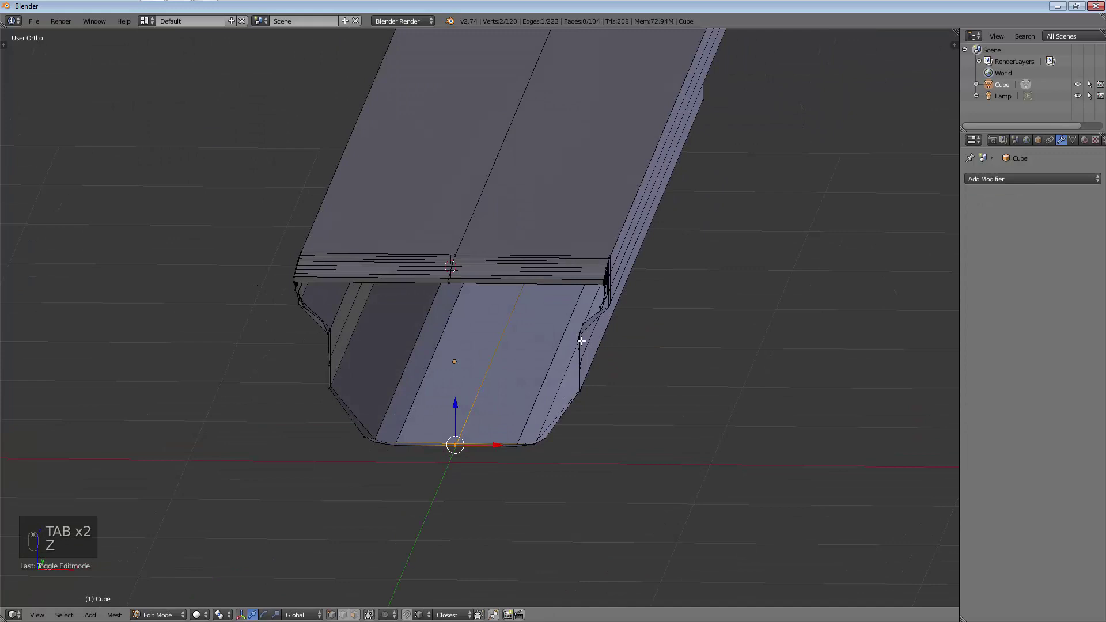
Delete the centre edge loop running along the deck and bottom of the full hull
right_click(478, 193, "alt")
mouse_move(477, 284)
middle_mouse_down()
mouse_move(483, 265)
mouse_move(486, 278)
mouse_move(462, 286)
middle_mouse_up()
key("x")
left_click(447, 424)
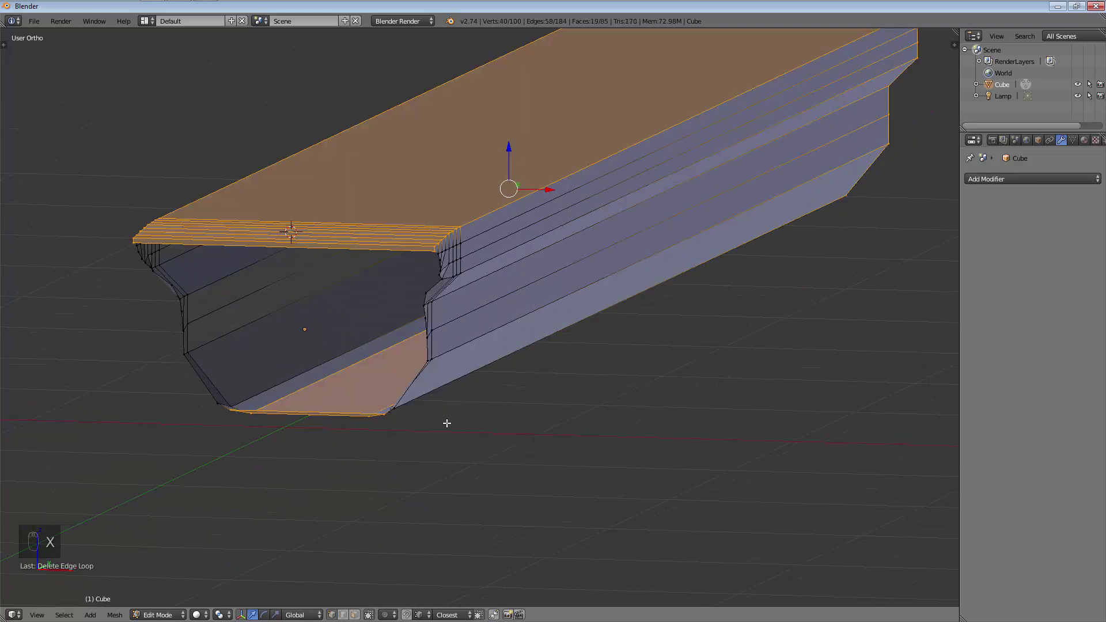
Inspect the full hull in Object Mode and compare it with the blueprint in front and right views
key("Tab")
key("Tab")
key("Tab")
scroll(519, 306, "up", 3)
scroll(498, 310, "down", 5)
scroll(506, 322, "up", 4)
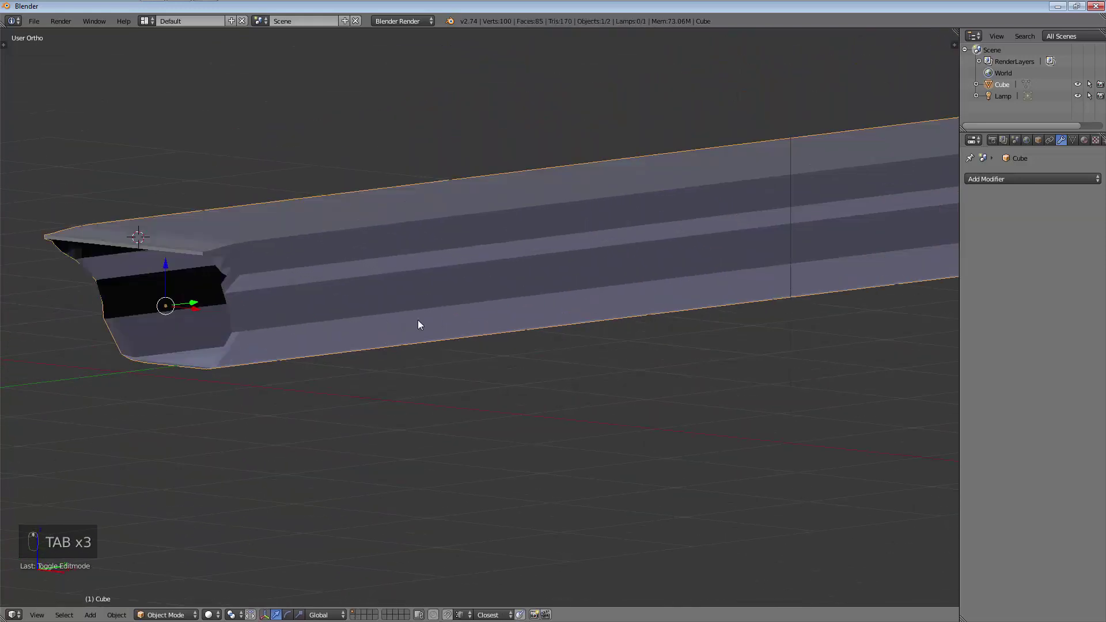
middle_click_drag(437, 320, 472, 403, "shift")
scroll(387, 406, "up", 2)
middle_click_drag(387, 407, 547, 364)
key("KP_1")
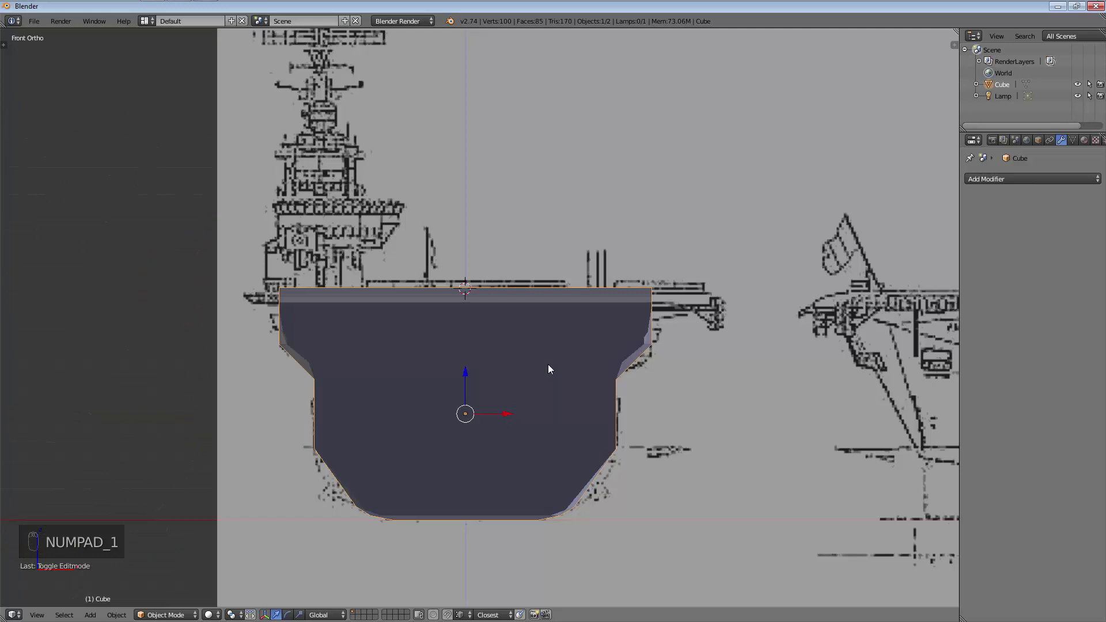
middle_click_drag(572, 350, 788, 423)
key("KP_3")
scroll(336, 434, "up", 5)
scroll(356, 442, "down", 7)
Select the misaligned bottom corner vertex at the hull's open end in Edit Mode and move it along the X axis
key("Tab")
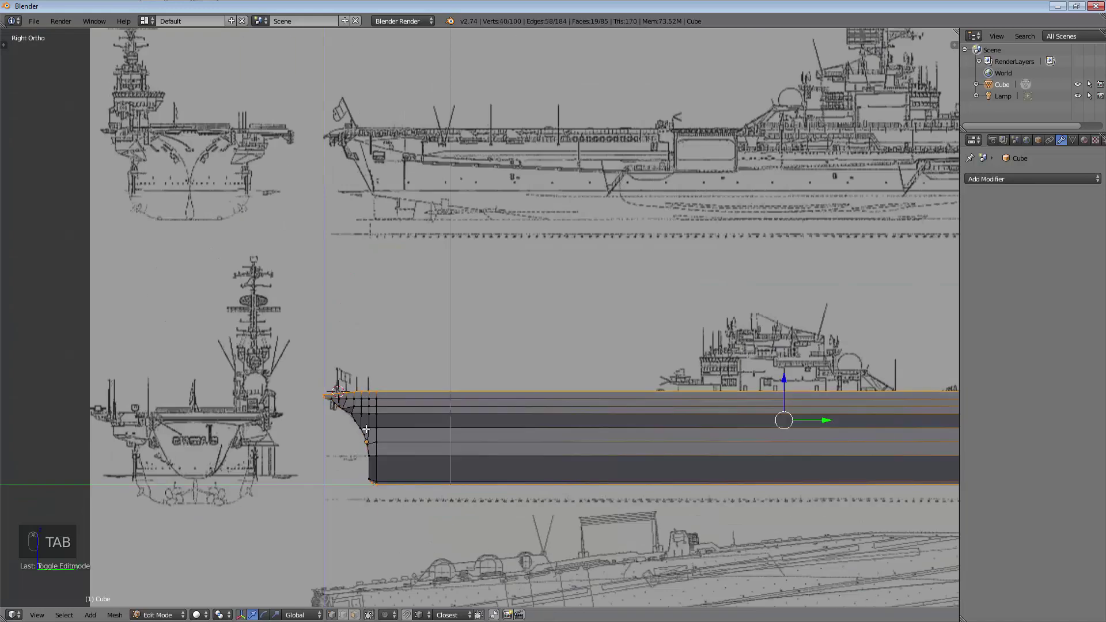
key("KP_1")
scroll(555, 372, "up", 4)
mouse_move(515, 413)
middle_mouse_down()
mouse_move(456, 434)
mouse_move(345, 323)
mouse_move(500, 415)
middle_mouse_up()
scroll(411, 317, "up", 2)
right_click(457, 453)
middle_click_drag(462, 492, 454, 422)
mouse_move(479, 443)
middle_mouse_down()
mouse_move(533, 472)
mouse_move(472, 444)
mouse_move(407, 378)
mouse_move(414, 415)
mouse_move(533, 420)
mouse_move(526, 496)
mouse_move(555, 523)
mouse_move(472, 459)
middle_mouse_up()
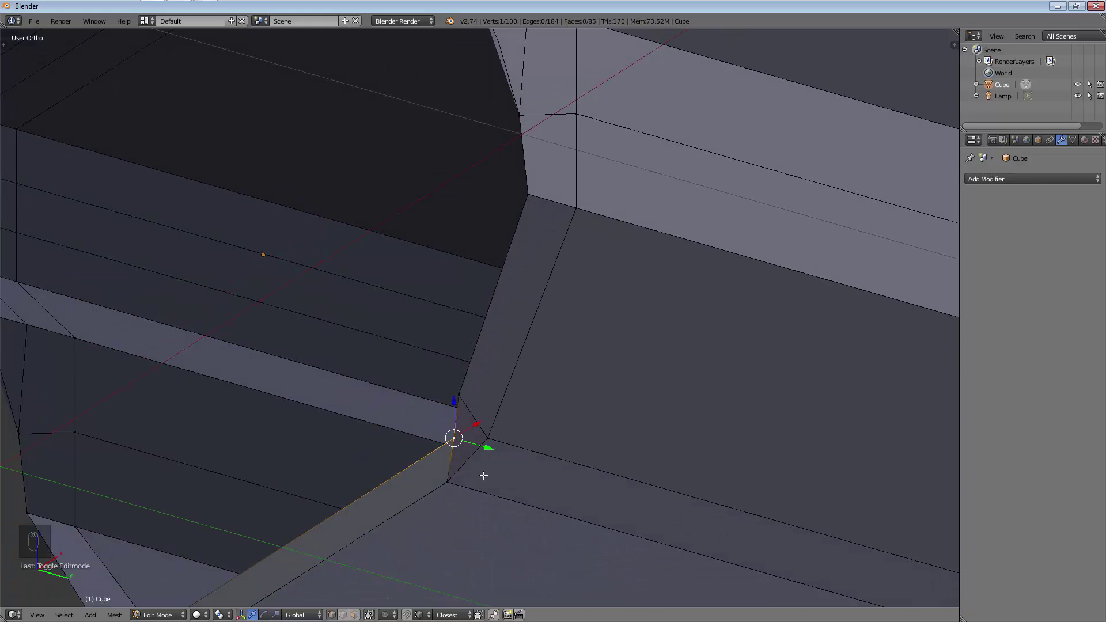
key("g")
key("x")
left_click(473, 480)
middle_click_drag(473, 480, 703, 536)
Adjust the height of the same bottom corner vertex along the Z axis to line up with the hull edge
key("g")
key("z")
key("Escape")
key("g")
key("g")
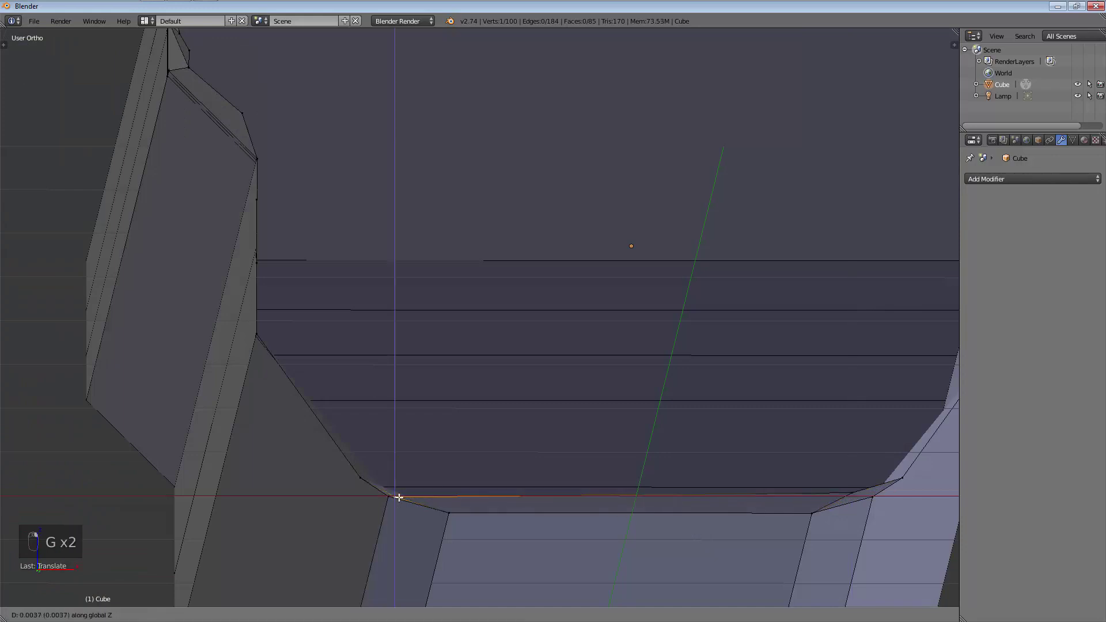
left_click(403, 489)
Fill the narrow bottom strip across the hull's open end with a face between its four lower corner vertices
middle_click_drag(599, 499, 539, 426)
key("KP_5")
scroll(578, 535, "down", 5)
scroll(578, 484, "up", 4)
middle_click_drag(581, 475, 480, 443)
key("KP_5")
scroll(518, 455, "up", 3)
left_click(551, 463)
left_click(578, 460, "shift")
middle_click_drag(211, 417, 311, 415)
left_click(178, 482, "shift")
key("f")
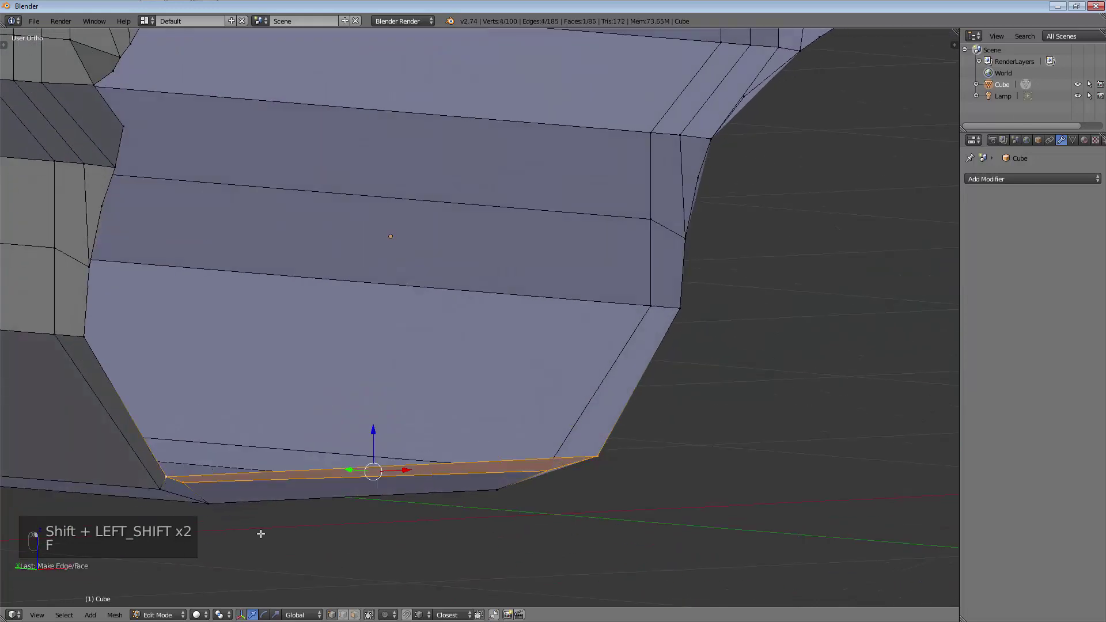
Fill the sloped lower section of the open end with a four-vertex face above the narrow bottom strip
key("a")
left_click(170, 477, "shift")
left_click(102, 333, "shift")
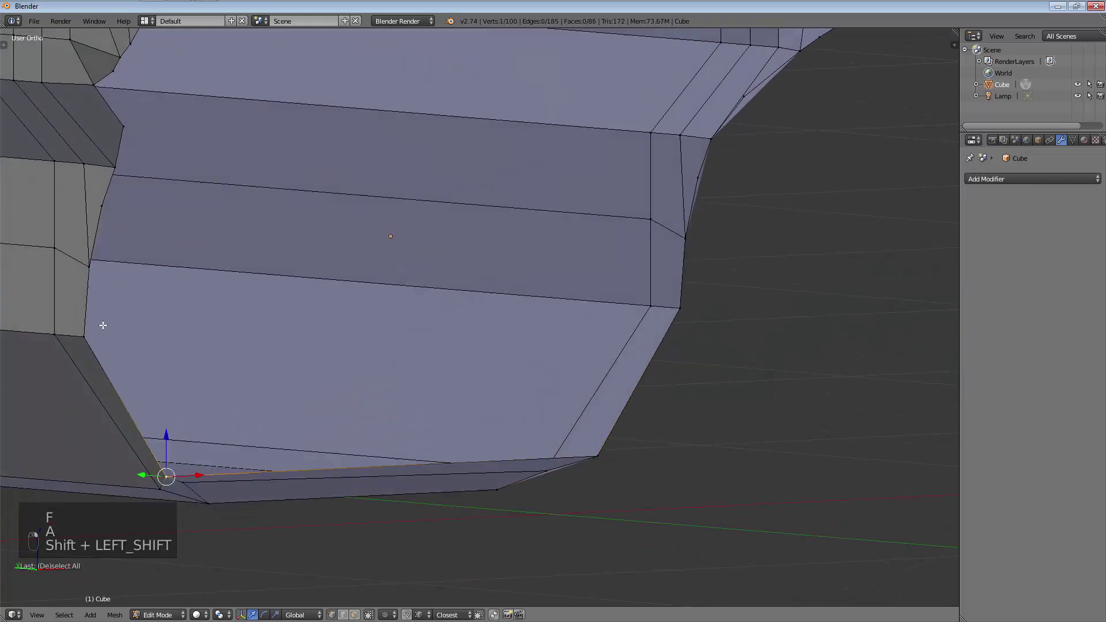
left_click(684, 321, "shift")
left_click(600, 453, "shift")
key("f")
Fill the next strip of the open end with a face between the lower vertical side edges
key("a")
right_click(75, 332)
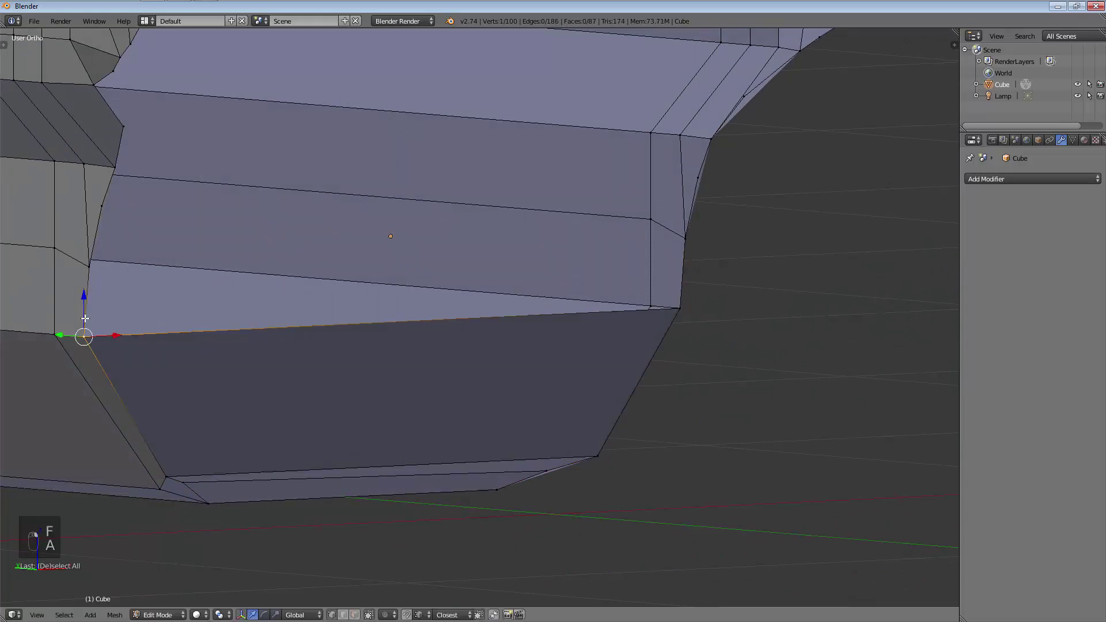
key("shift")
right_click(692, 258, "shift")
right_click(681, 296, "shift")
key("f")
Fill the following strip higher up the open end with a face, starting from its lower side vertex
key("a")
right_click(91, 265)
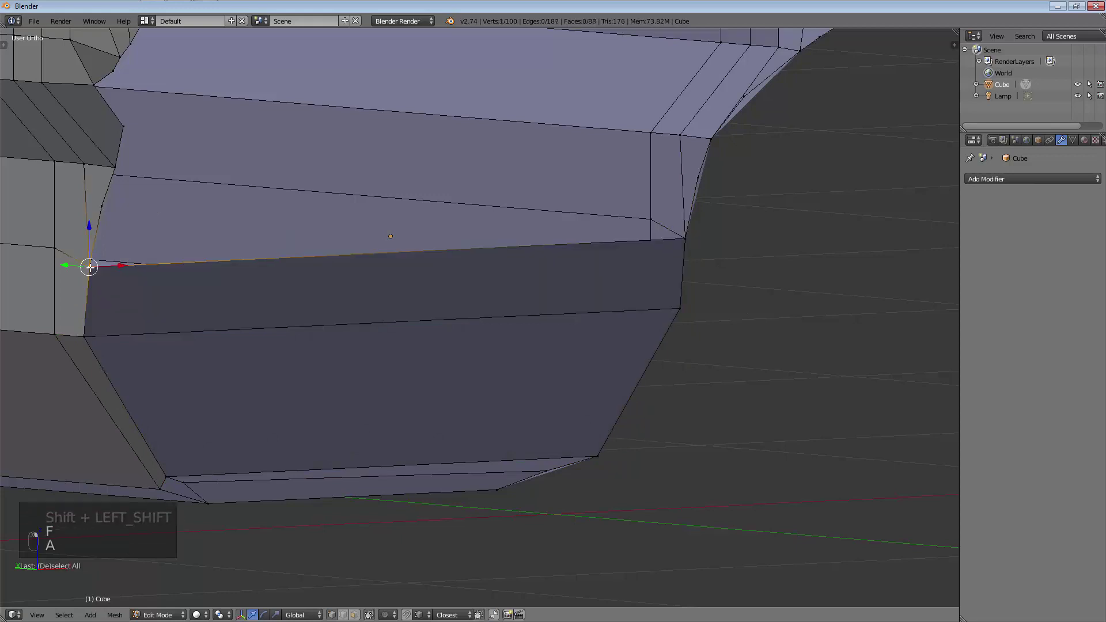
Fill the gap directly above the lower front faces of the hull with a face between the four side vertices
right_click(107, 211, "shift")
key("f")
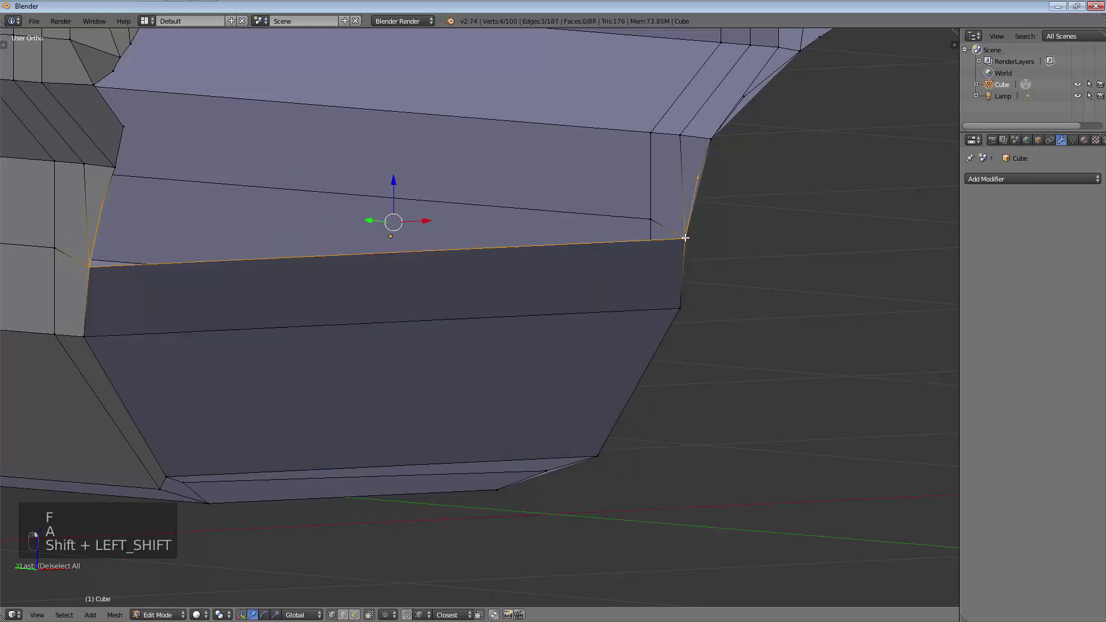
key("a")
Move one upper corner vertex of the newly filled front strip along the global Y axis
middle_click_drag(730, 224, 676, 200)
scroll(656, 201, "up", 2)
right_click(642, 186)
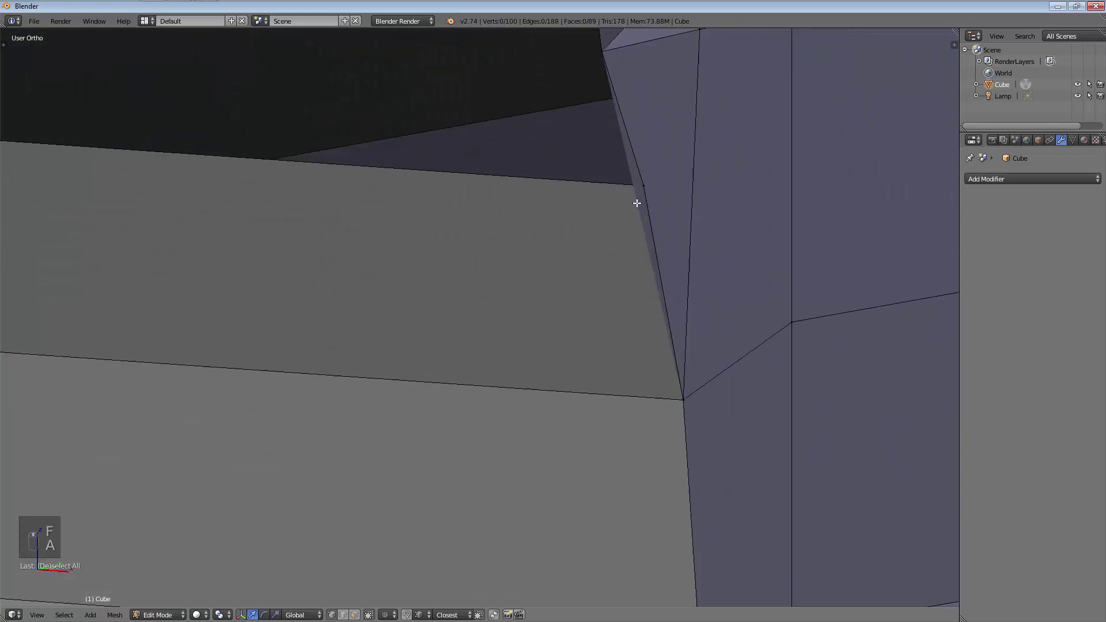
scroll(610, 203, "up", 3)
key("g")
key("y")
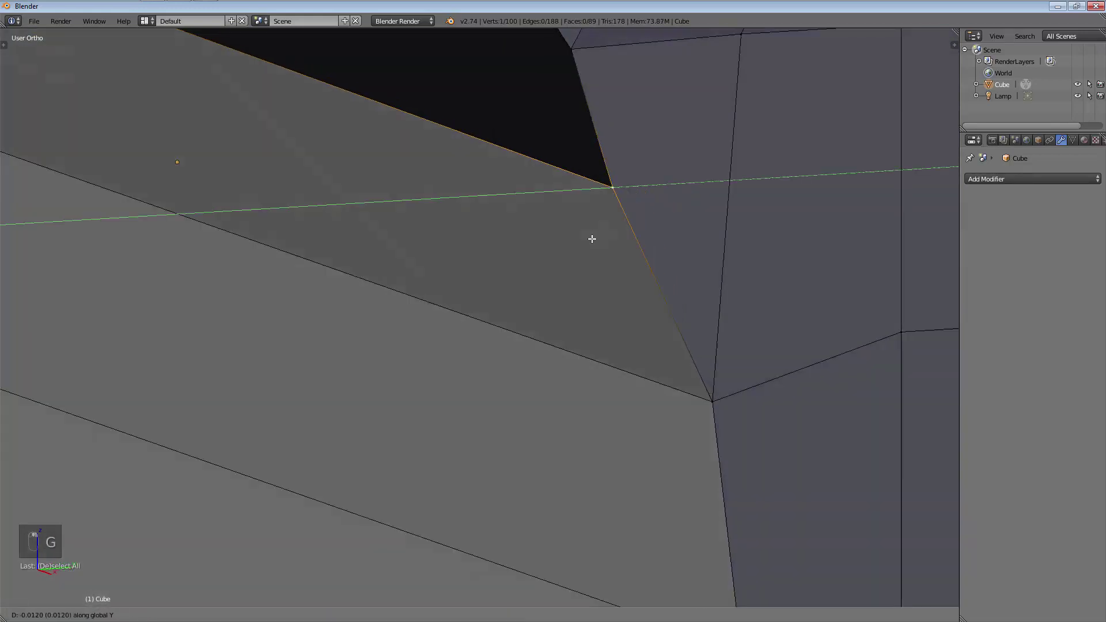
left_click(570, 239)
Move the opposite upper corner vertex of that strip along the global Y axis to match the hull's curve
scroll(518, 245, "down", 4)
middle_click_drag(492, 246, 571, 323, "shift")
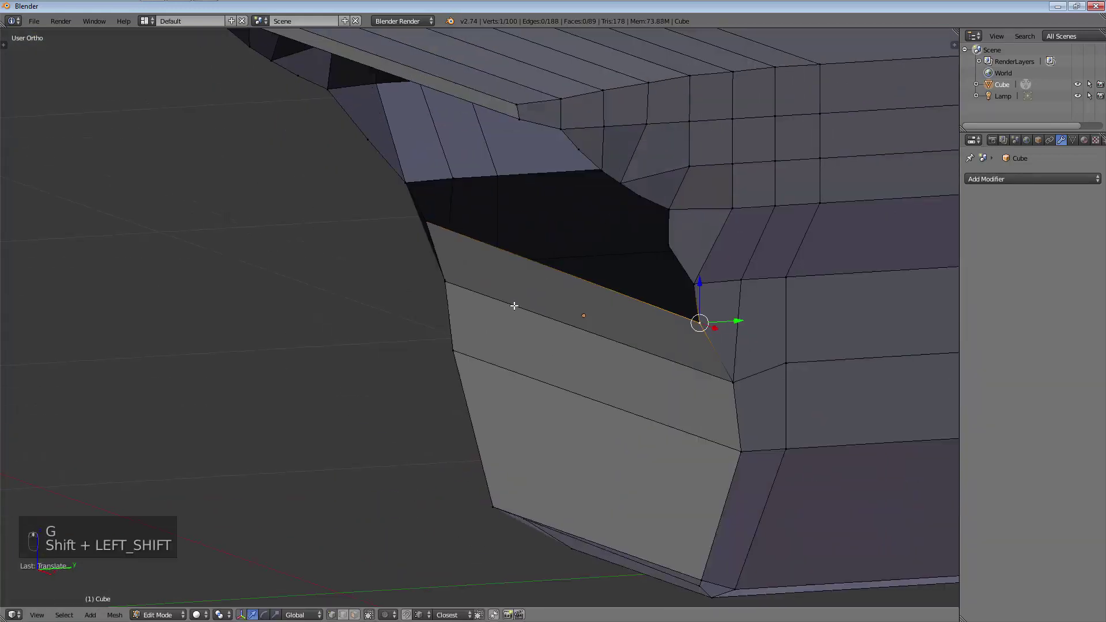
scroll(426, 254, "up", 5)
key("g")
key("y")
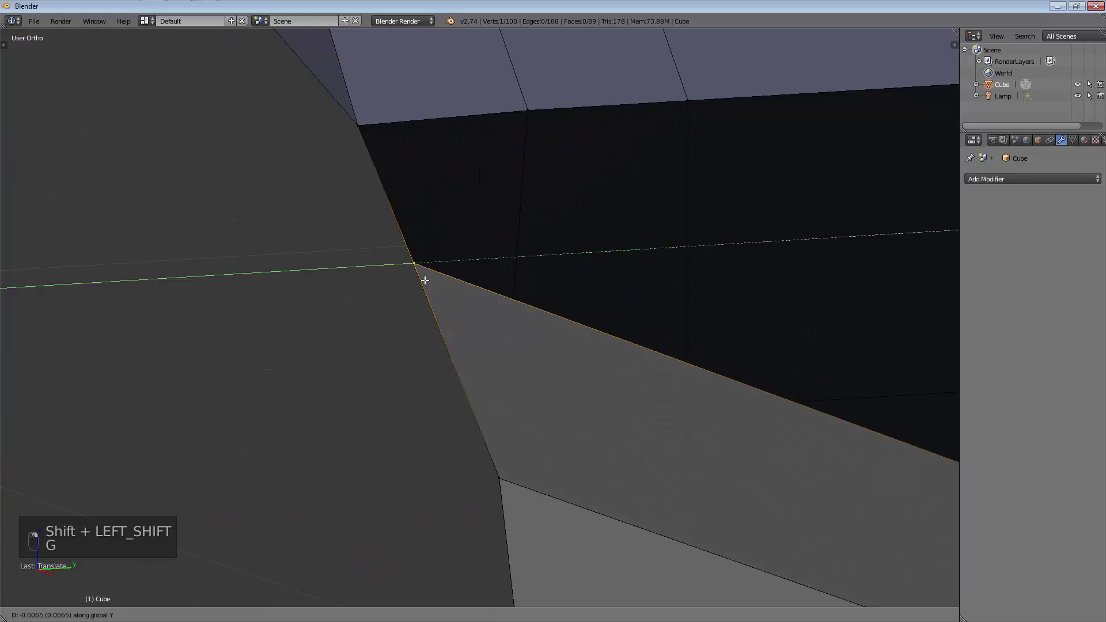
left_click(449, 306)
Fill the gap above the adjusted strip with a four-vertex face reaching the next pair of side vertices
scroll(470, 326, "down", 4)
scroll(470, 326, "up", 2)
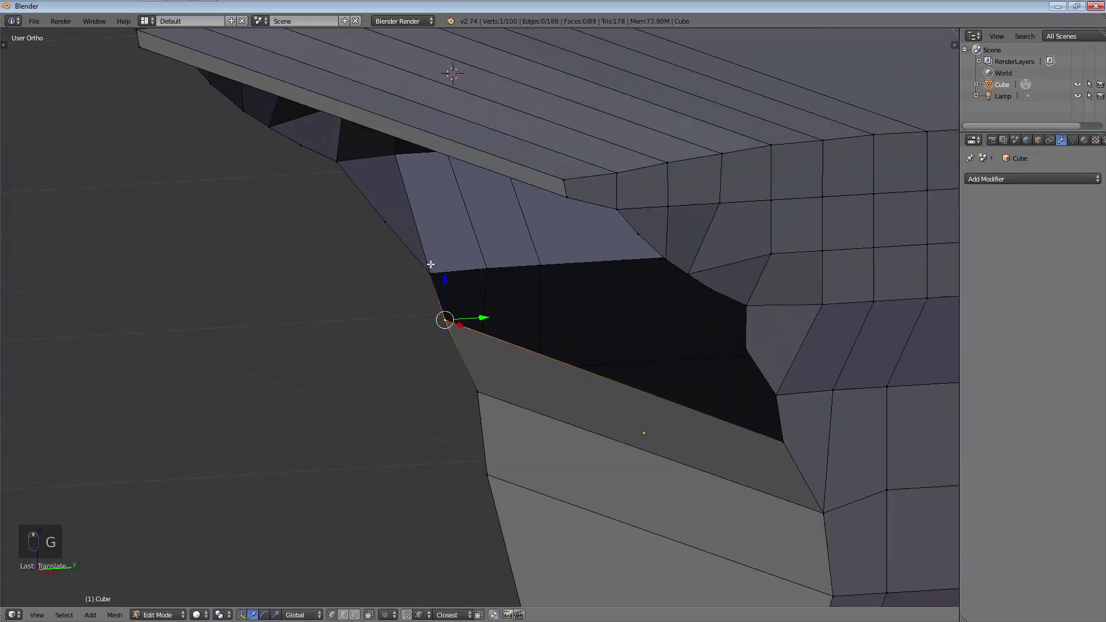
left_click(432, 274, "shift")
left_click(771, 430, "shift")
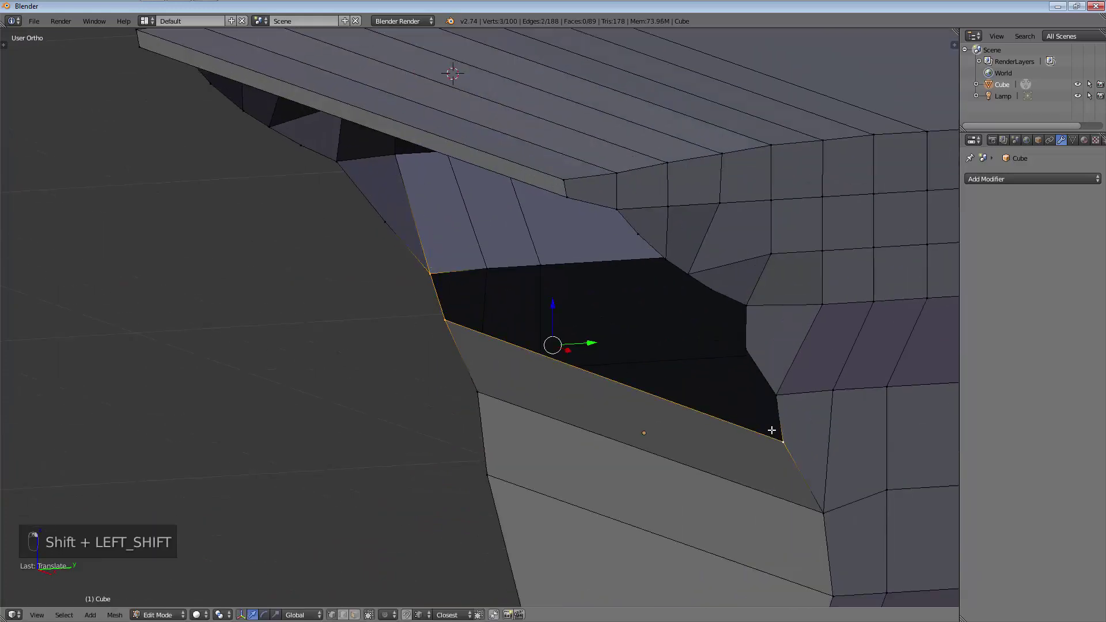
key("f")
key("a")
Continue the front surface upward with a face between the next two vertices on each side of the opening
left_click(776, 396, "shift")
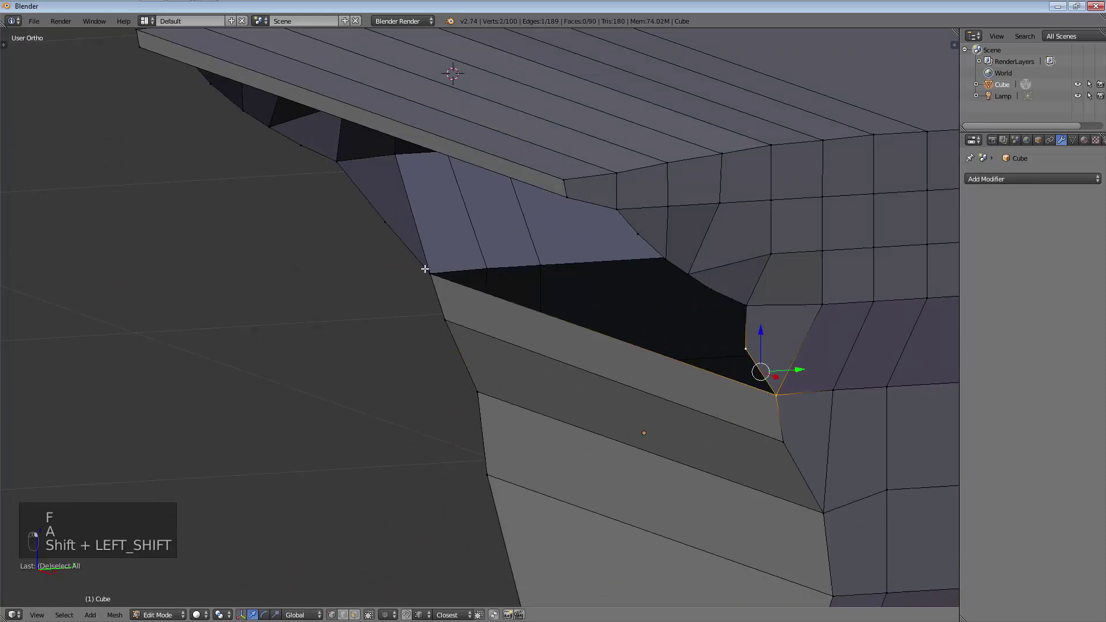
left_click(384, 222)
middle_click_drag(493, 303, 349, 284)
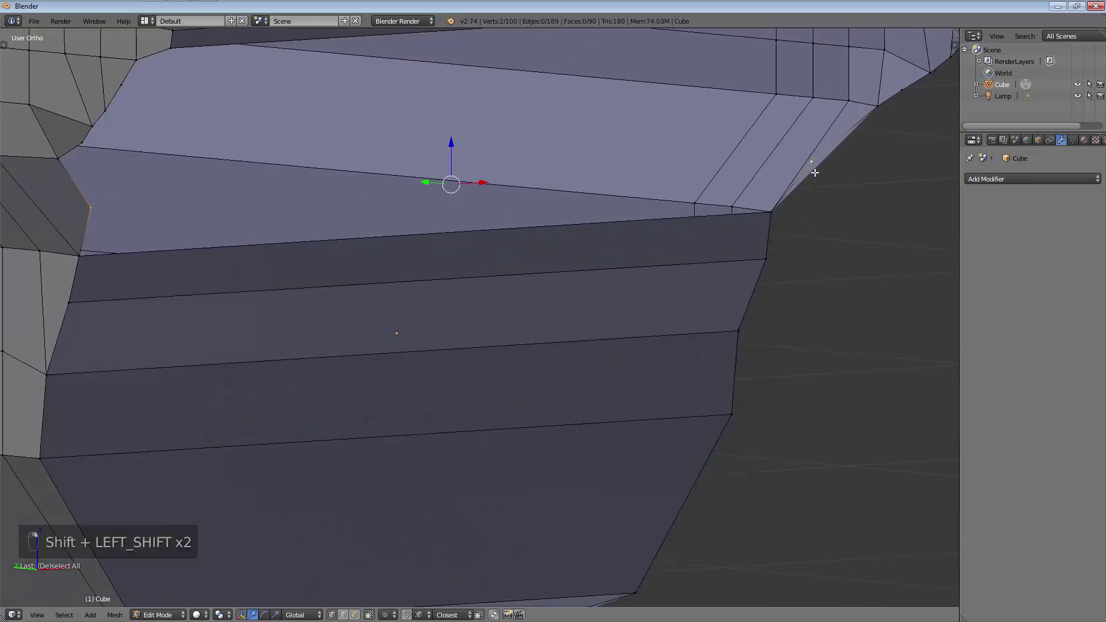
left_click(777, 211, "shift")
left_click(80, 252, "shift")
key("f")
key("a")
Bridge the outward-sloping part of the opening with a face up to where the side ridge's upper edge begins
left_click(86, 204)
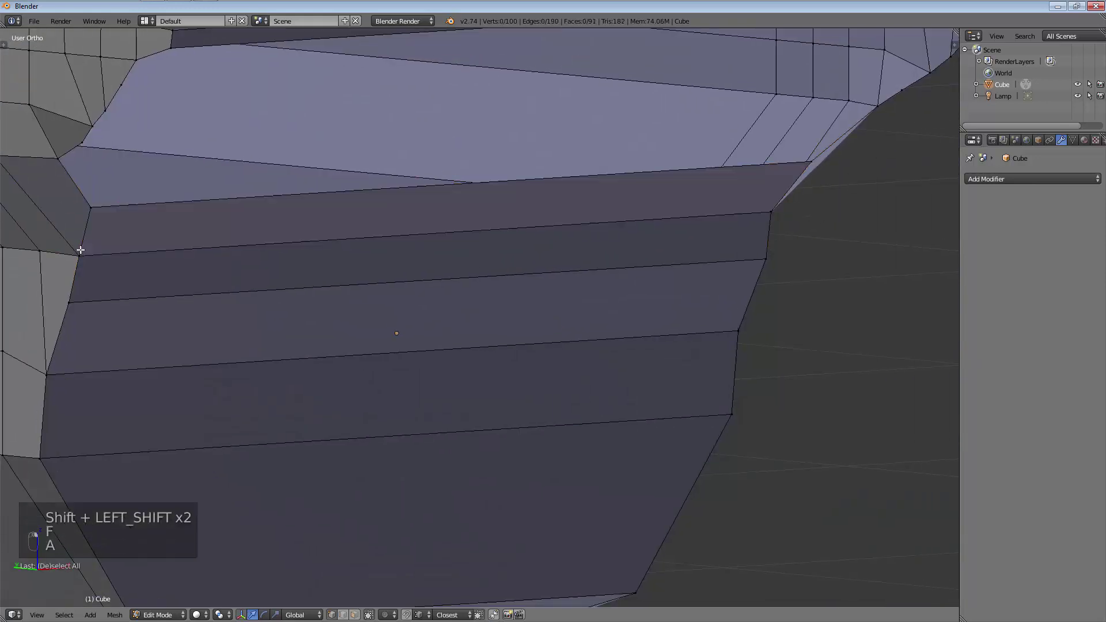
left_click(57, 157, "shift")
left_click(808, 172, "shift")
key("f")
mouse_move(805, 173)
middle_mouse_down()
mouse_move(797, 196)
mouse_move(698, 202)
mouse_move(793, 176)
middle_mouse_up()
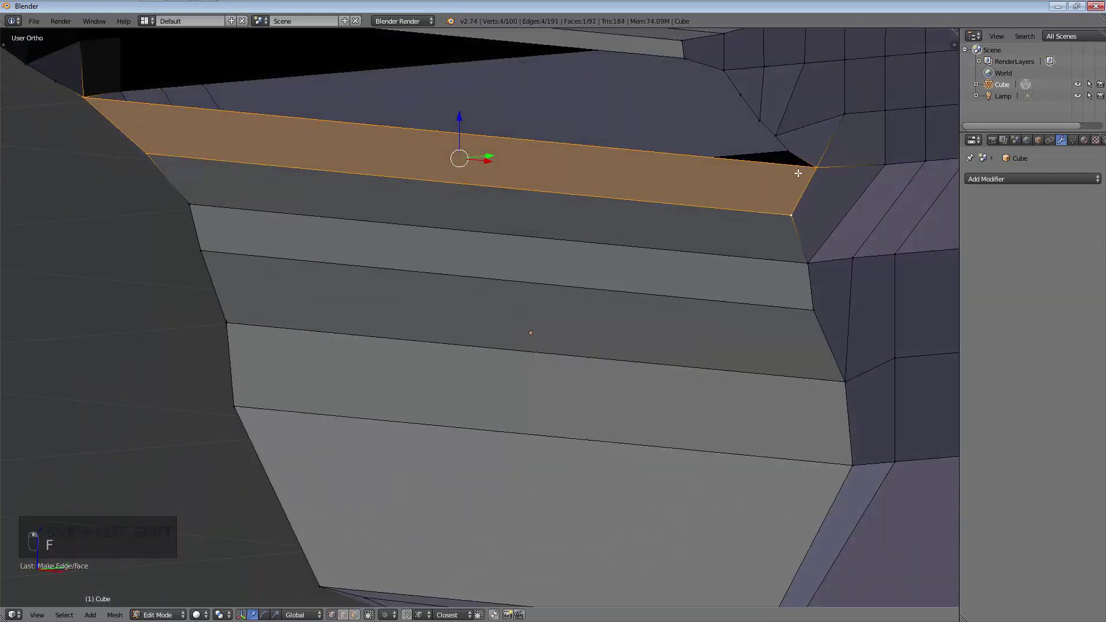
Fill the narrow strip just above the outward-sloping face with a four-vertex face
left_click(790, 152)
left_click(76, 100, "shift")
left_click(806, 169, "shift")
key("f")
key("a")
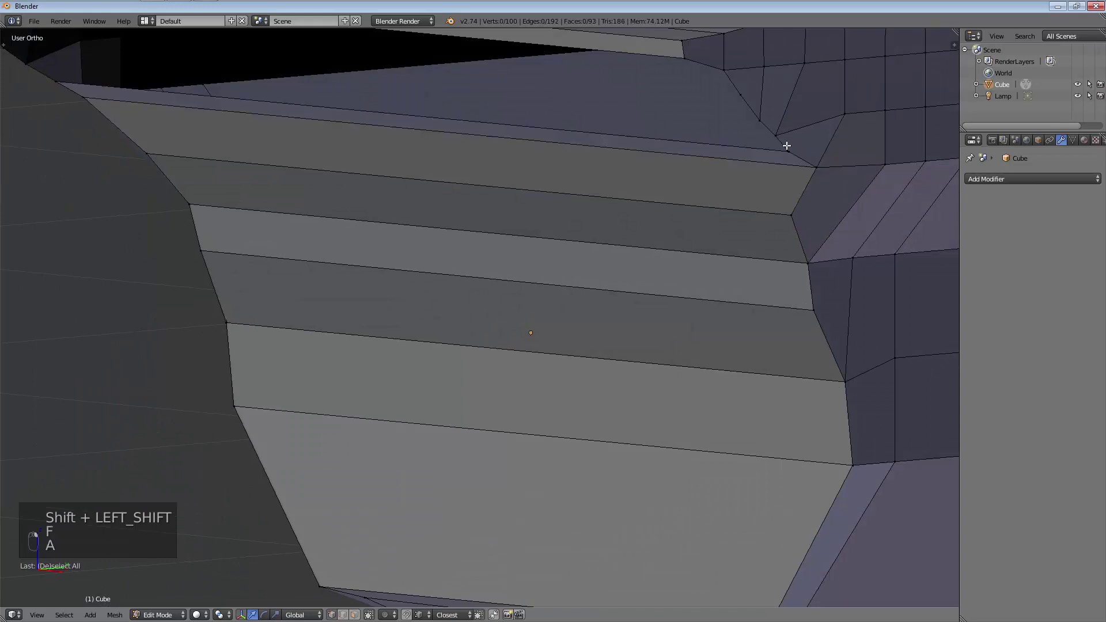
Fill the fifth strip below the deck edge with a face joining the matching vertex pairs on both sides
right_click(787, 148)
right_click(778, 136, "shift")
scroll(496, 195, "down", 2)
middle_click_drag(383, 160, 546, 249, "shift")
scroll(452, 232, "up", 1)
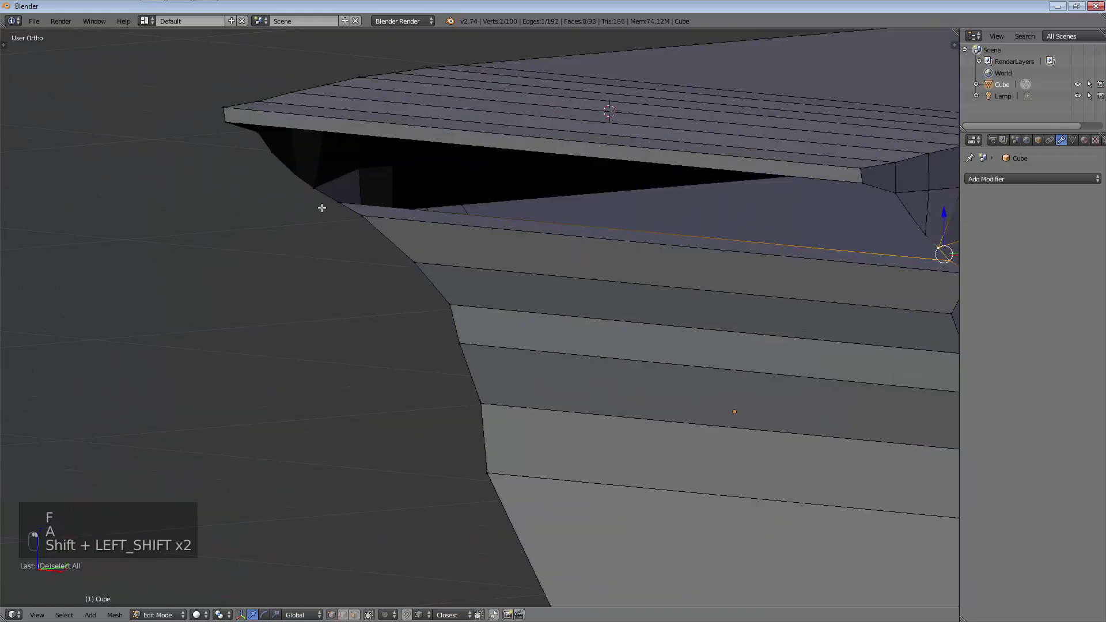
right_click(314, 189, "shift")
right_click(339, 205, "shift")
key("f")
Fill the fourth strip below the deck edge with a face, undoing the wrongly connected one
middle_click_drag(346, 217, 474, 218)
right_click(272, 206)
right_click(287, 195, "shift")
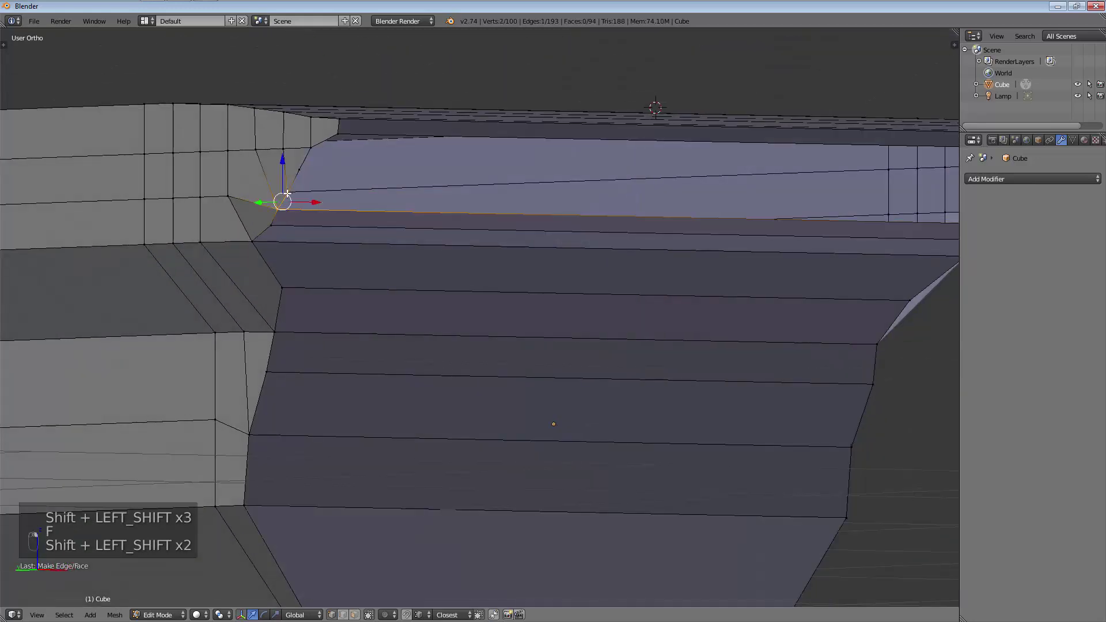
scroll(313, 244, "down", 1)
middle_click_drag(358, 247, 373, 249)
key("f")
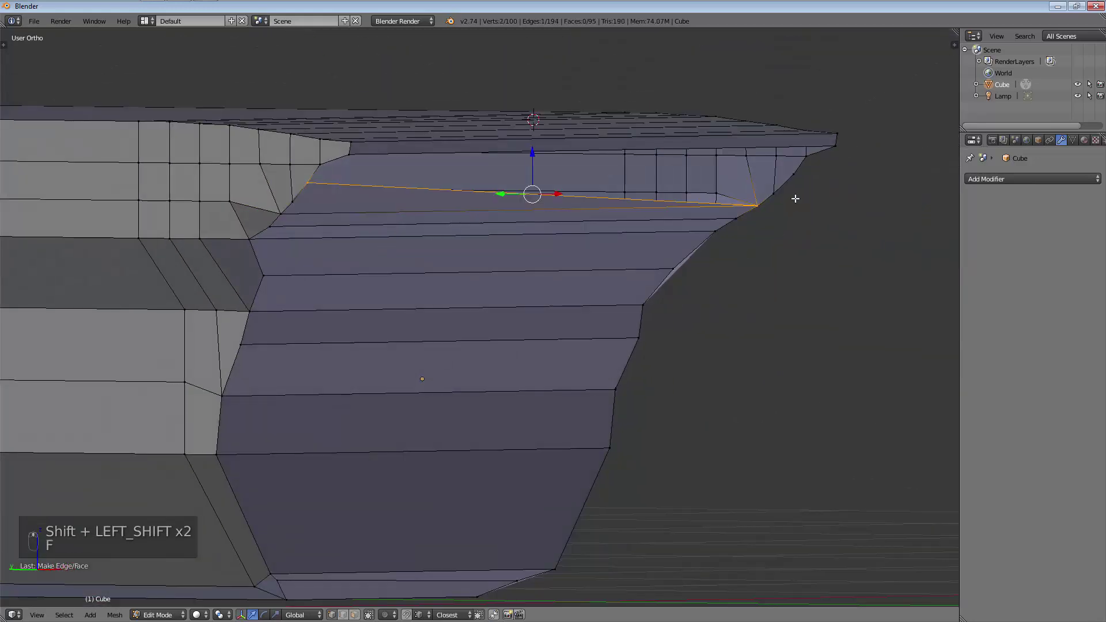
key("ctrl+z")
right_click(770, 193, "shift")
right_click(758, 202, "shift")
key("f")
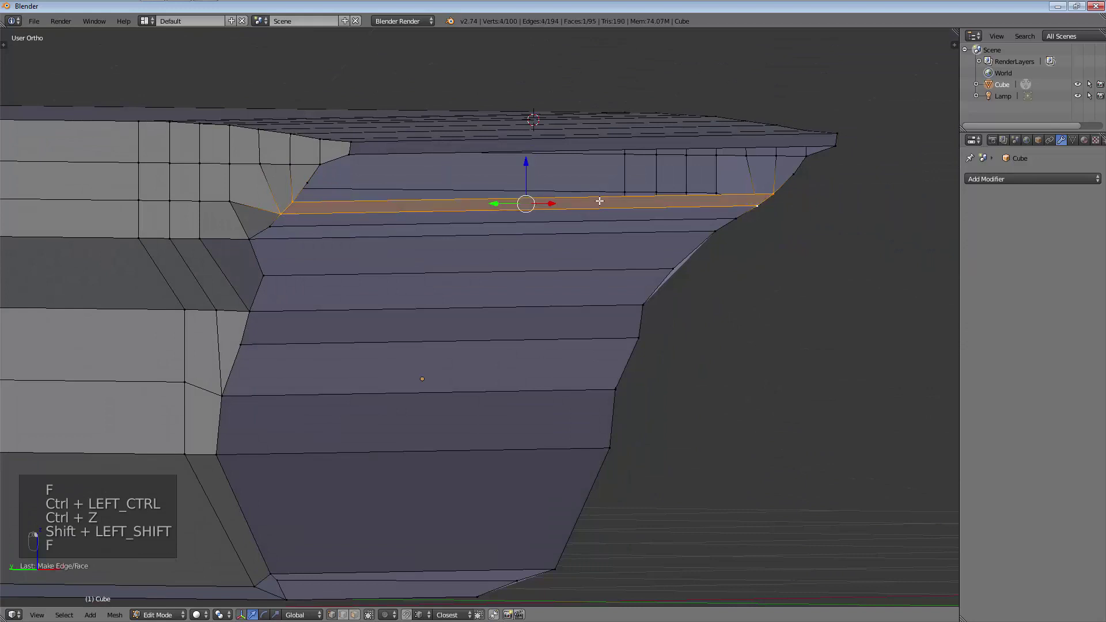
Fill the third strip below the deck edge with a face between its four side vertices
right_click(300, 199)
right_click(758, 218, "shift")
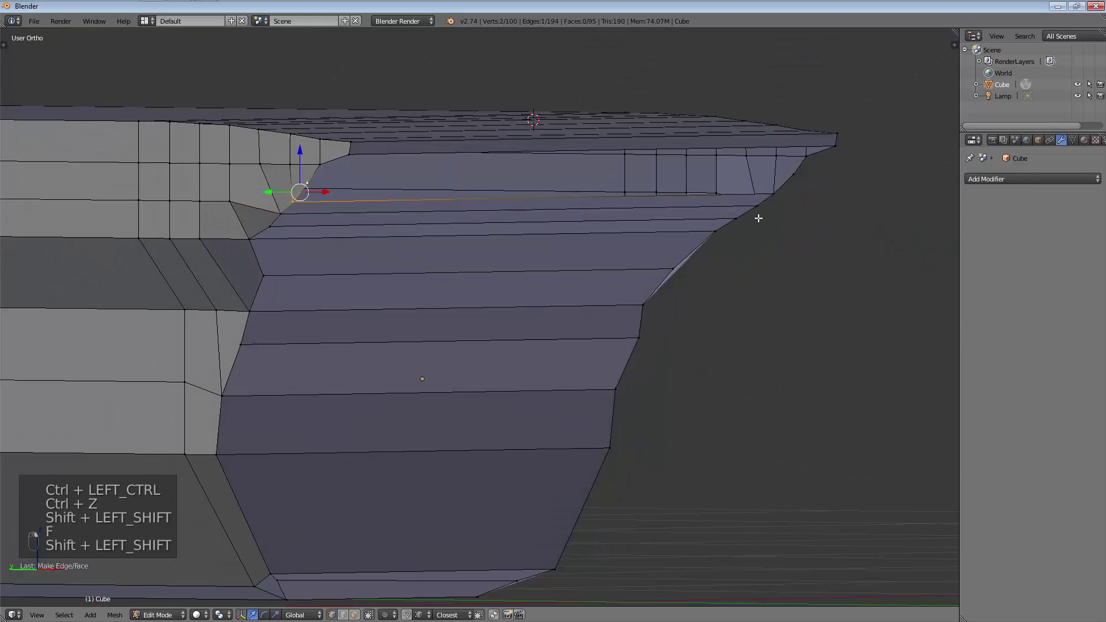
right_click(791, 173, "shift")
right_click(775, 190, "shift")
key("f")
Fill the second strip below the deck edge with a face between its four side vertices
right_click(310, 183)
right_click(320, 167, "shift")
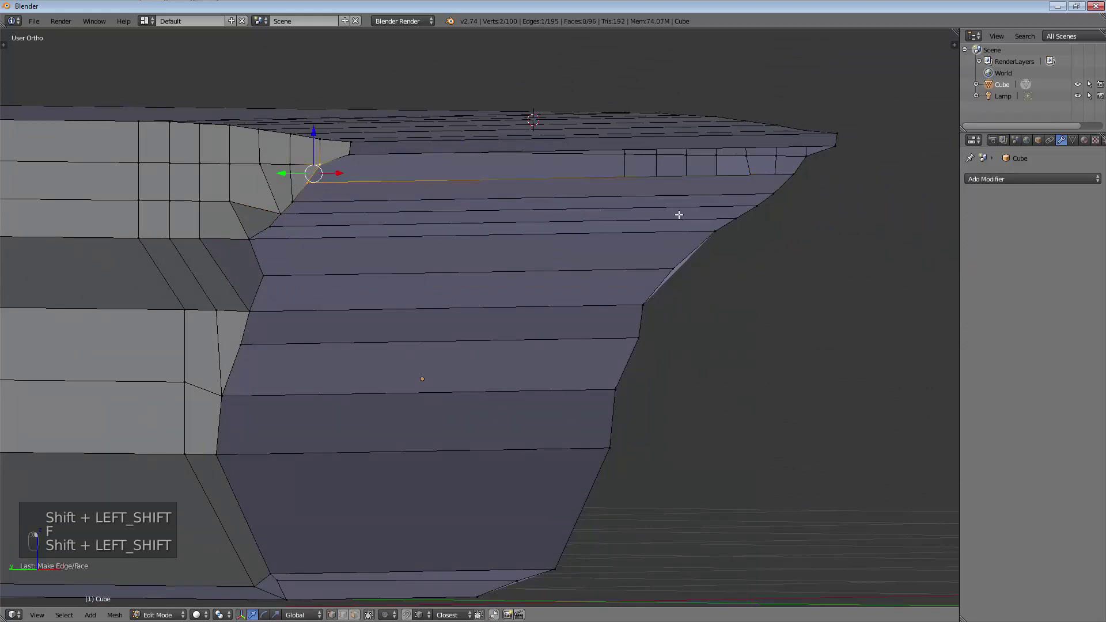
right_click(805, 155, "shift")
right_click(794, 173, "shift")
key("shift+f")
key("Escape")
key("f")
Close the last opening directly under the deck edge with a face and clear the selection
middle_click_drag(480, 318, 421, 237)
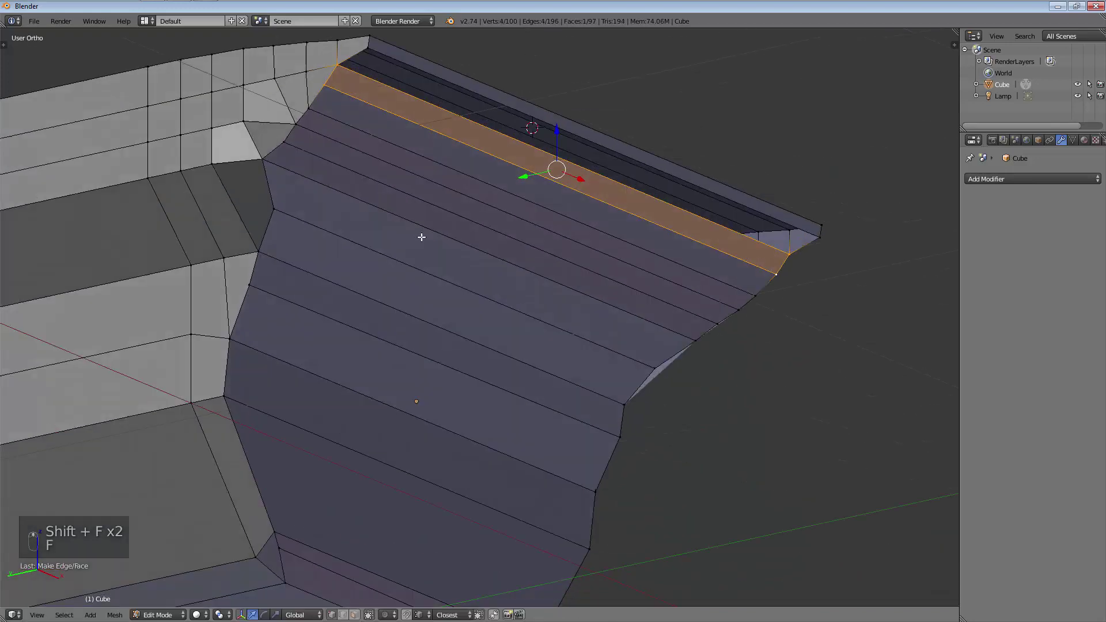
right_click(360, 66)
right_click(829, 242, "shift")
key("f")
key("a")
Recalculate the normals of the entire hull mesh and return to Object Mode
middle_click_drag(795, 282, 679, 368)
scroll(699, 313, "down", 5)
scroll(679, 368, "down", 2)
middle_click_drag(768, 368, 573, 458)
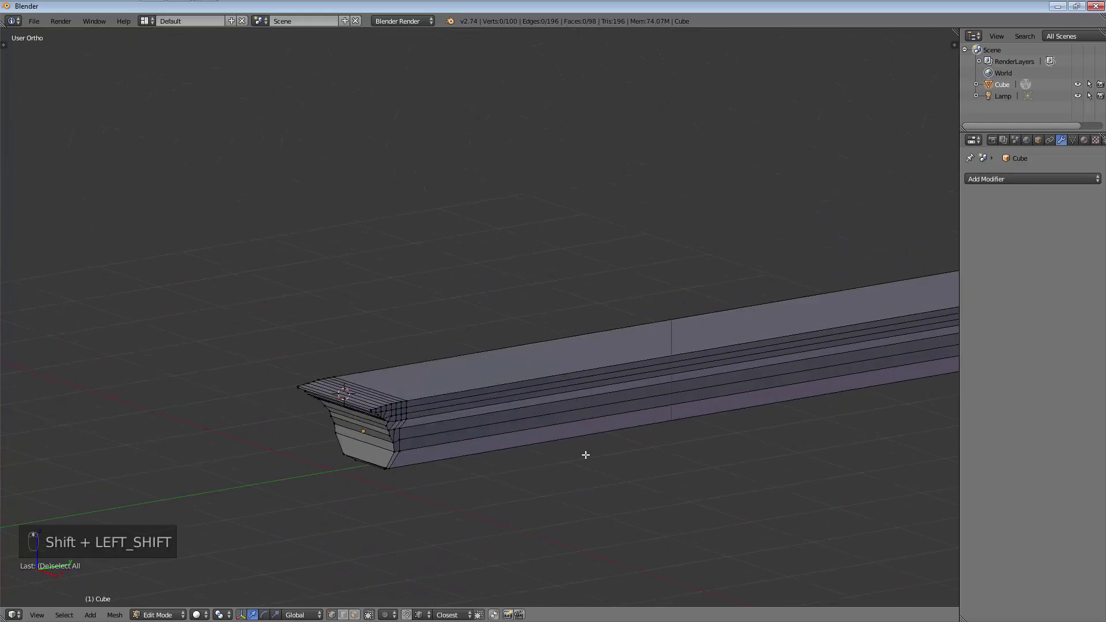
key("a")
key("t")
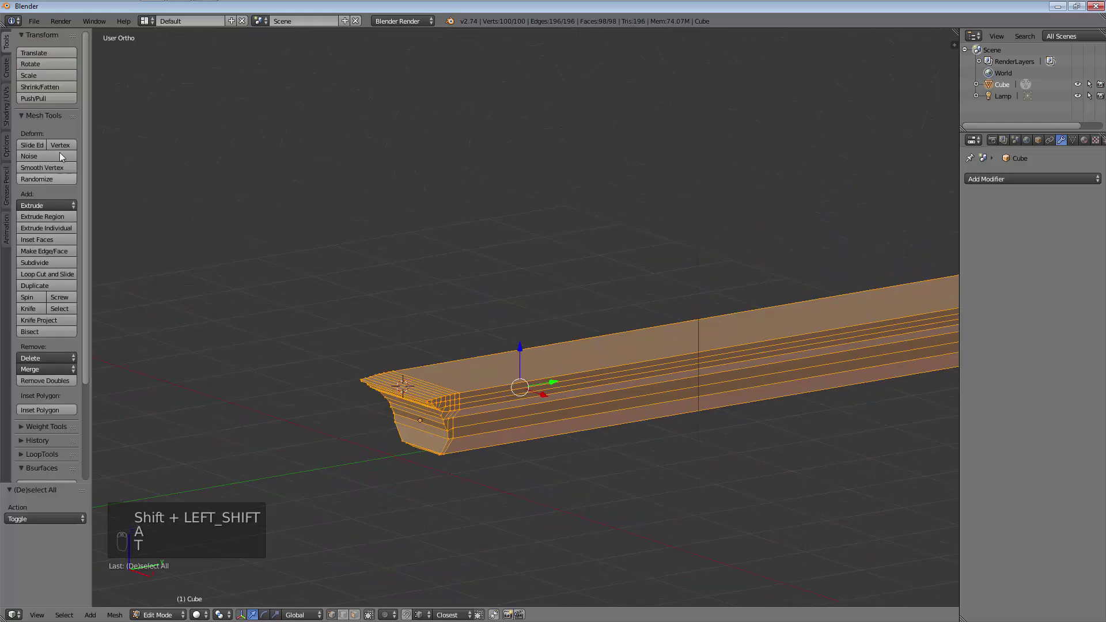
left_click(5, 69)
left_click(6, 106)
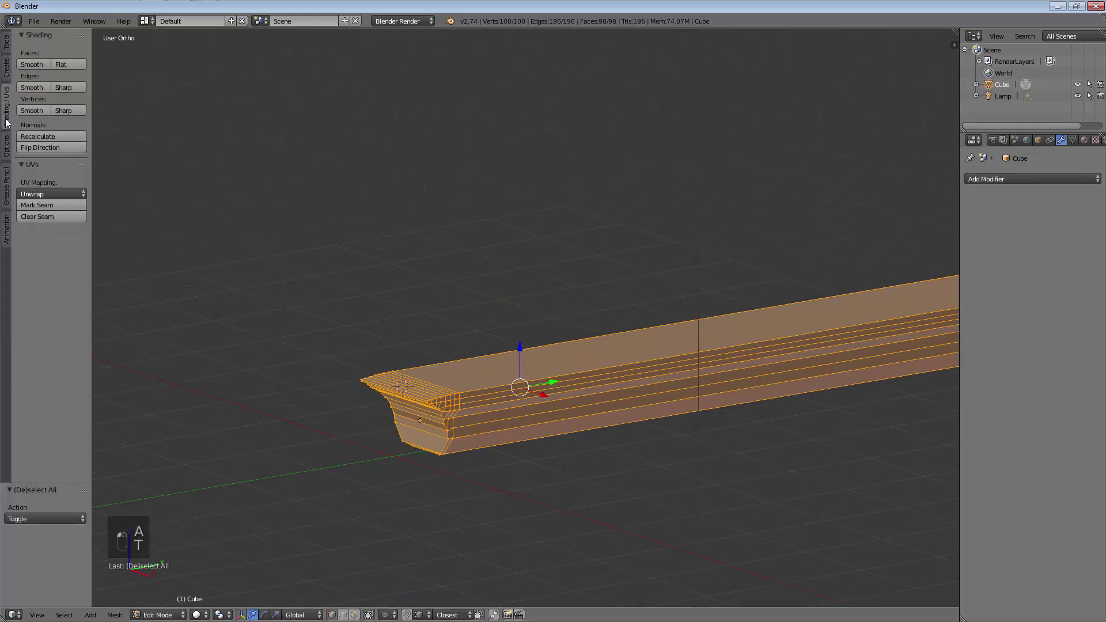
left_click(46, 137)
key("Tab")
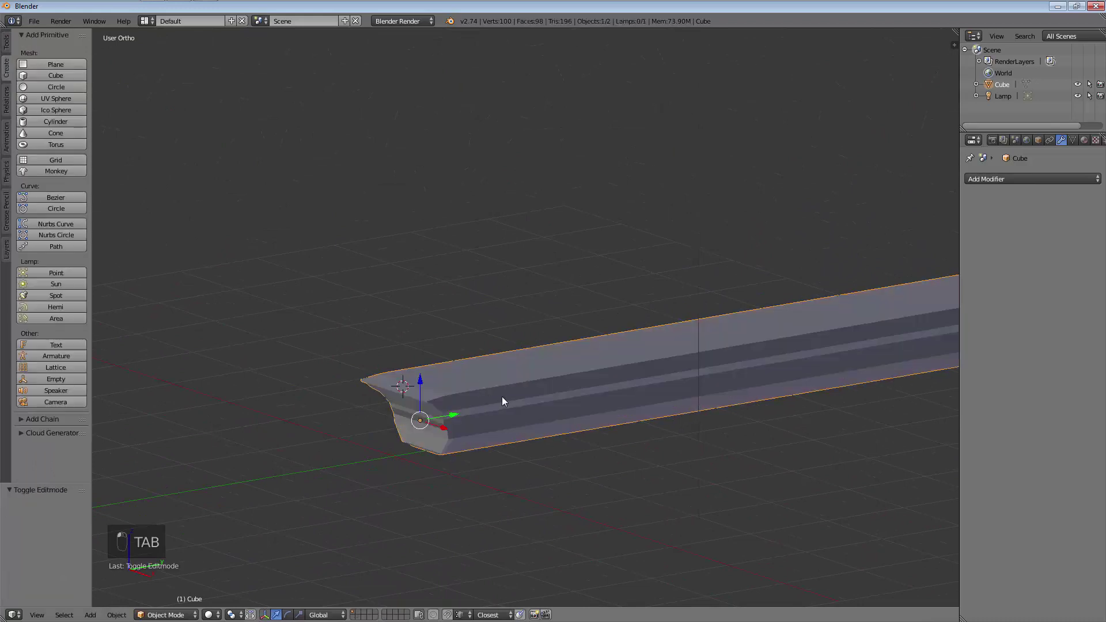
key("t")
Shade the hull smooth and add an Edge Split modifier to it
mouse_move(501, 398)
middle_mouse_down()
mouse_move(474, 409)
mouse_move(527, 394)
mouse_move(466, 399)
mouse_move(505, 396)
mouse_move(511, 407)
middle_mouse_up()
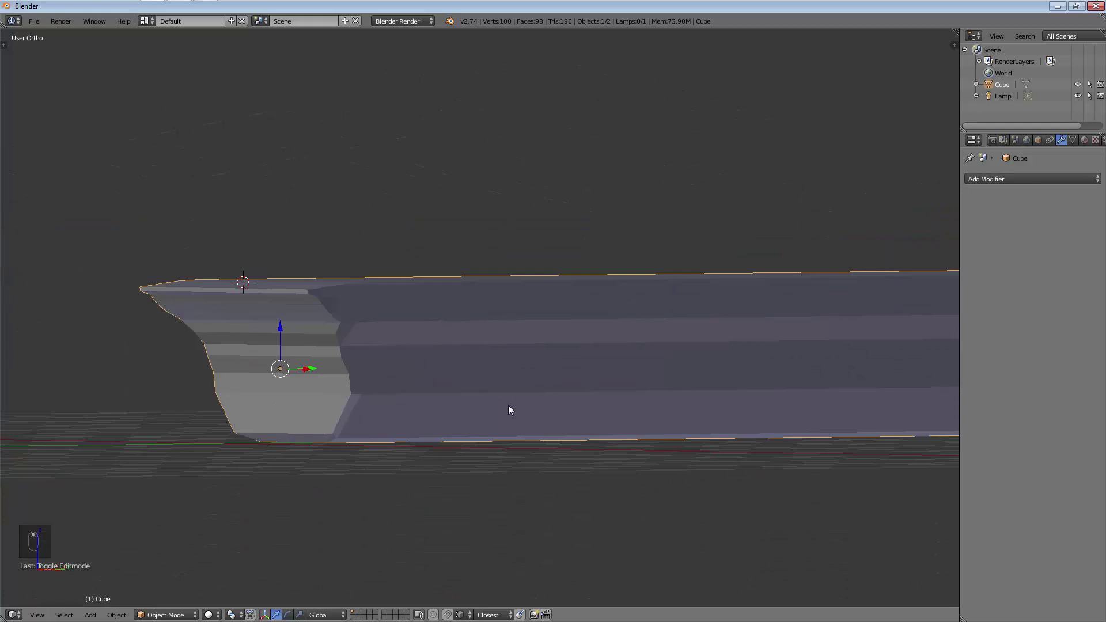
middle_click_drag(560, 361, 520, 256)
key("KP_3")
scroll(401, 330, "up", 4)
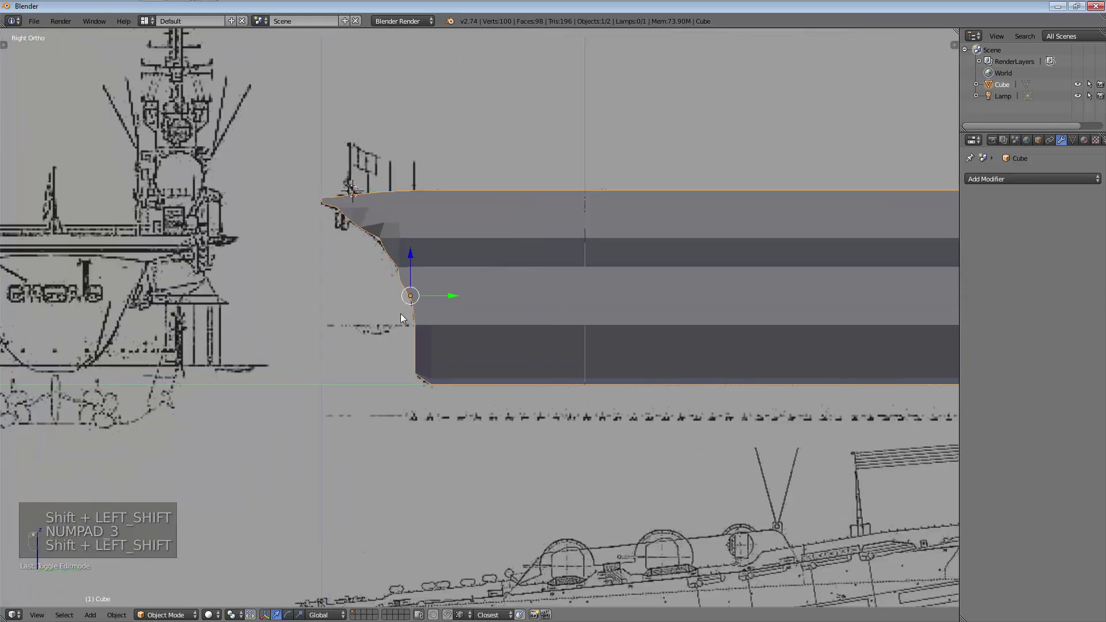
middle_click_drag(423, 288, 369, 301)
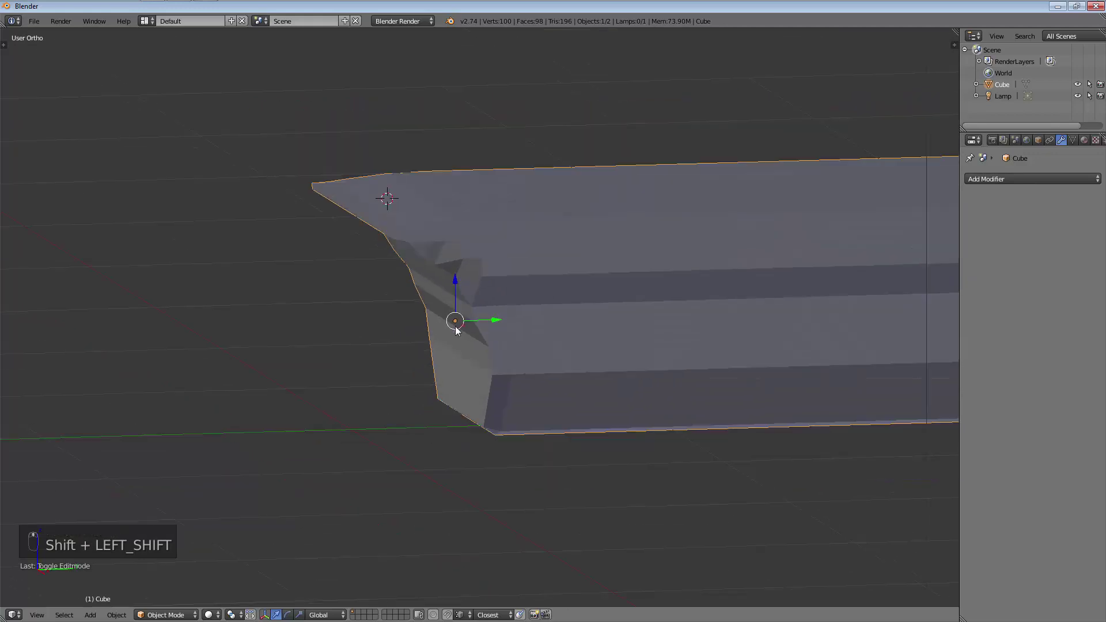
key("t")
scroll(7, 154, "down", 2, "ctrl")
scroll(7, 154, "up", 3, "ctrl")
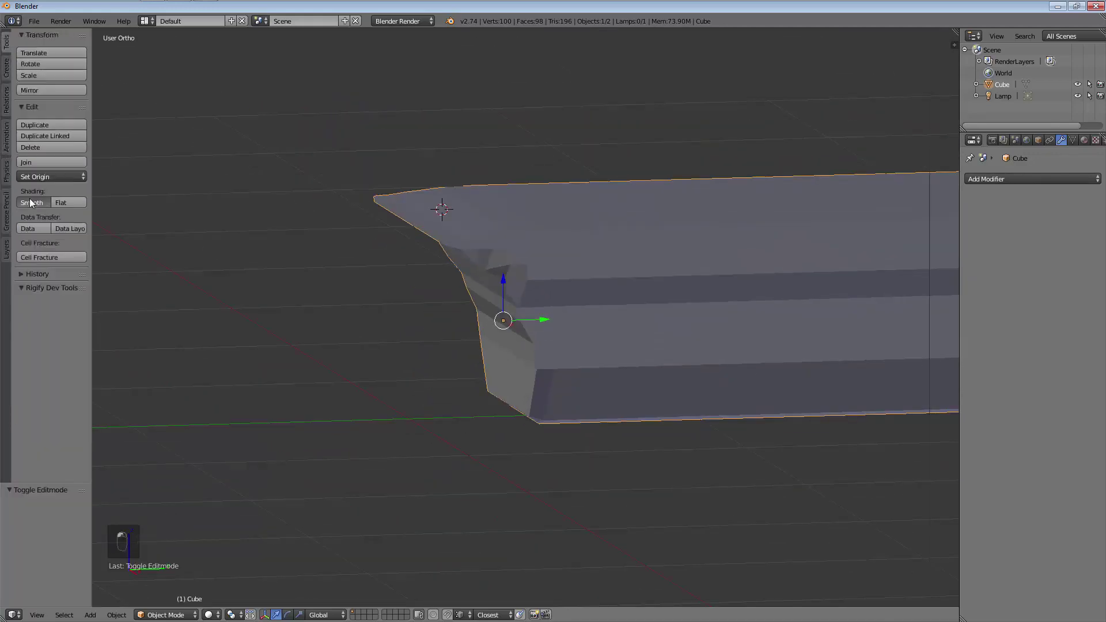
left_click(31, 201)
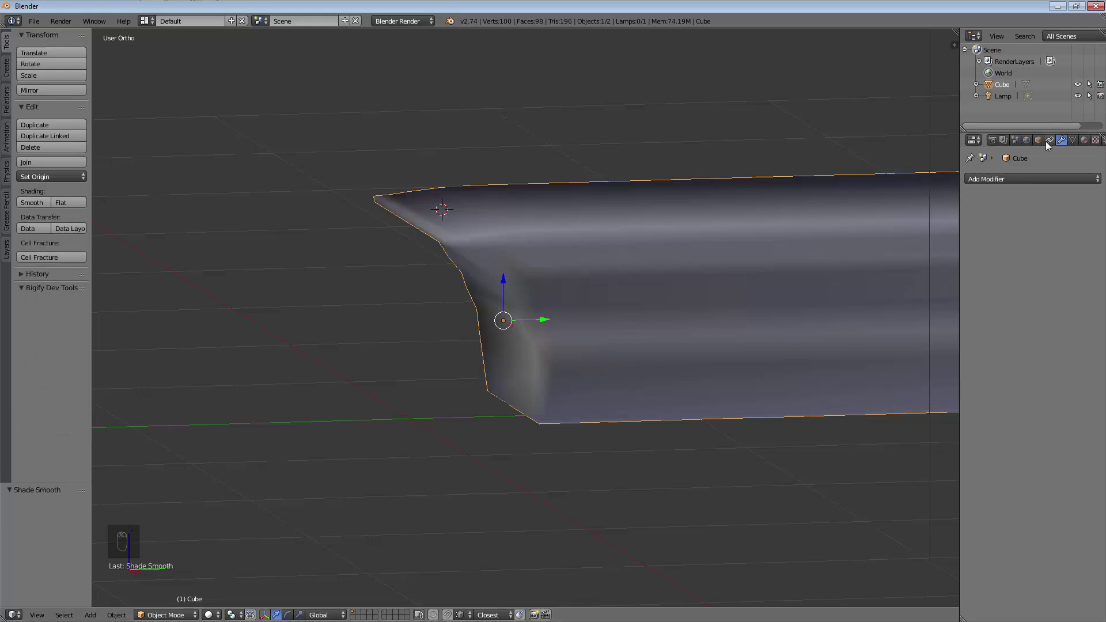
left_click(1041, 177)
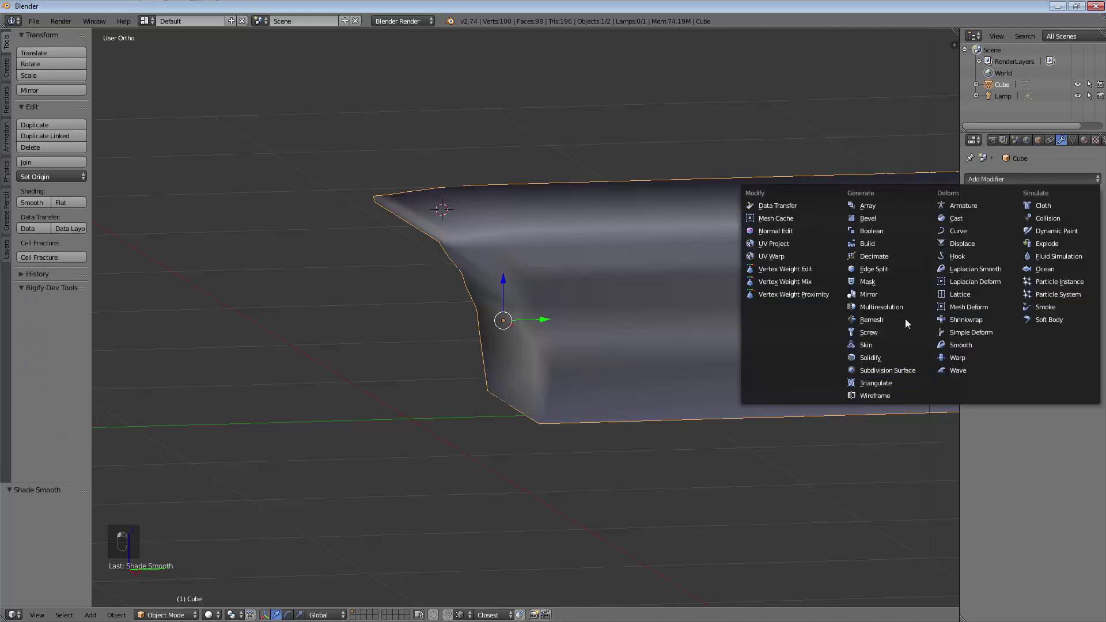
left_click(892, 271)
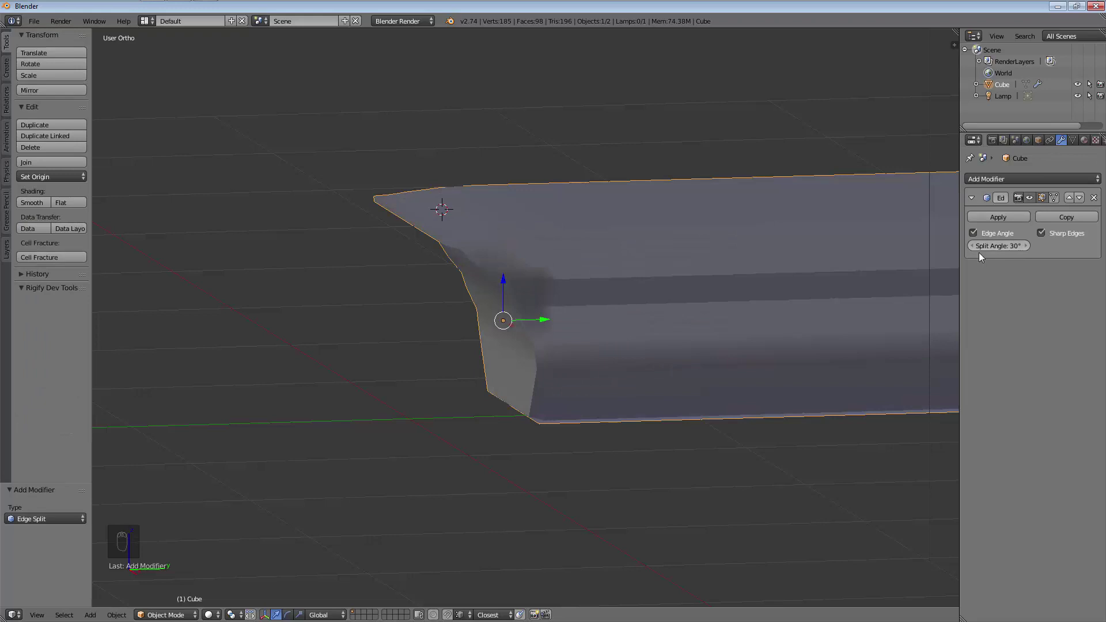
Try to reposition the vertex where the side ridge starts near the hull's front end
middle_click_drag(637, 310, 634, 385)
key("Tab")
key("Tab")
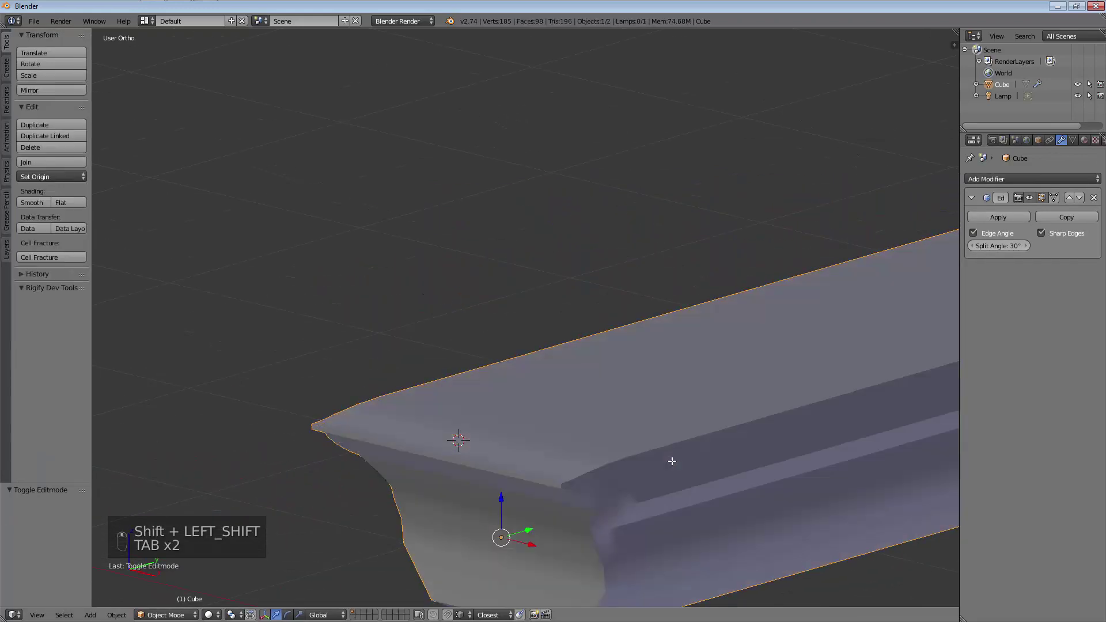
middle_click_drag(671, 461, 612, 288, "shift")
key("Tab")
right_click(580, 357)
key("g")
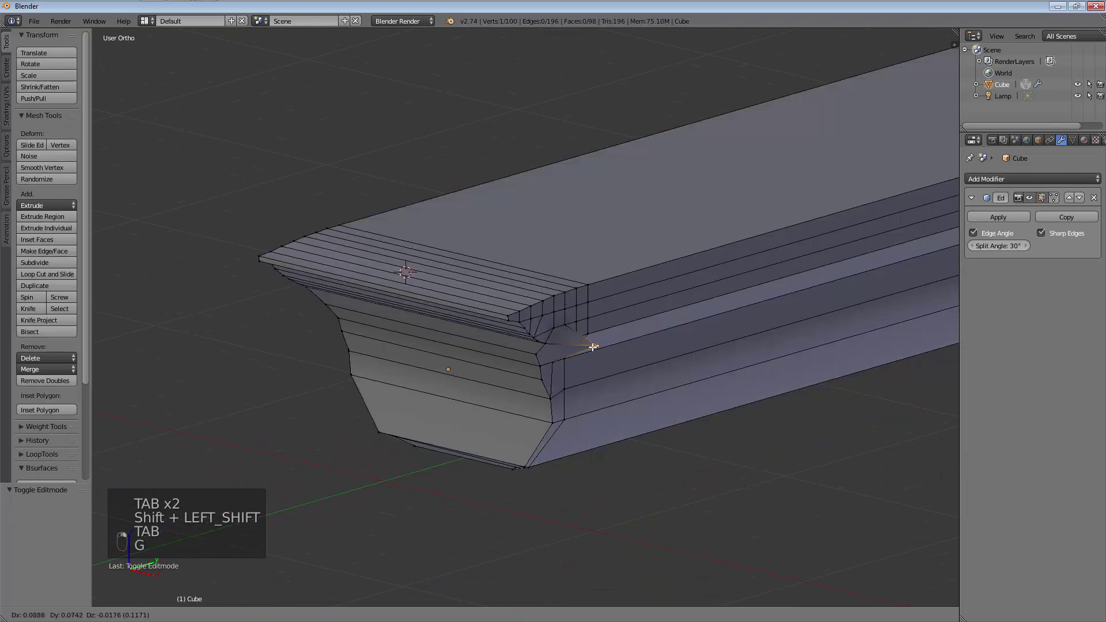
left_click(579, 345)
key("Tab")
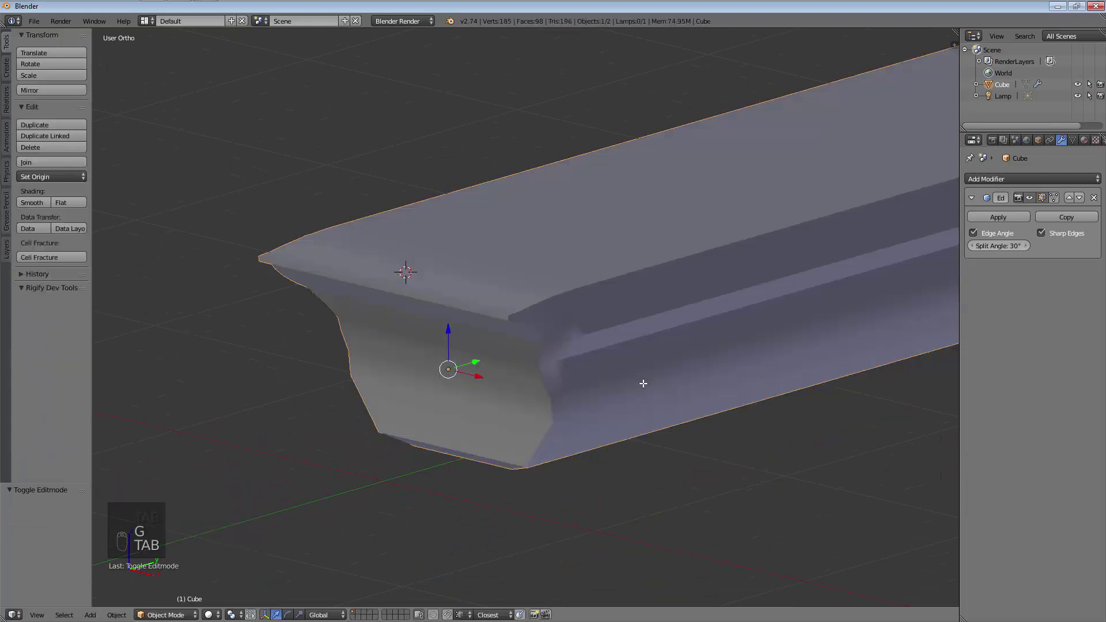
Show the hull as a wireframe over the blueprint in the right orthographic view, framed toward its far end
key("KP_3")
key("z")
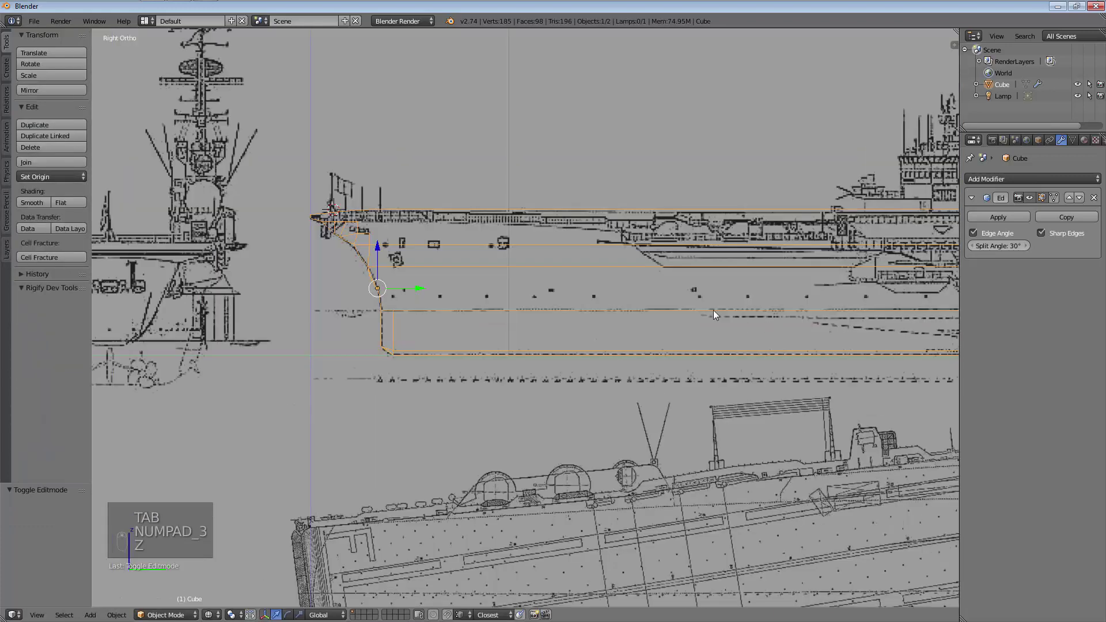
key("t")
scroll(704, 306, "down", 3)
middle_click_drag(704, 305, 306, 305, "shift")
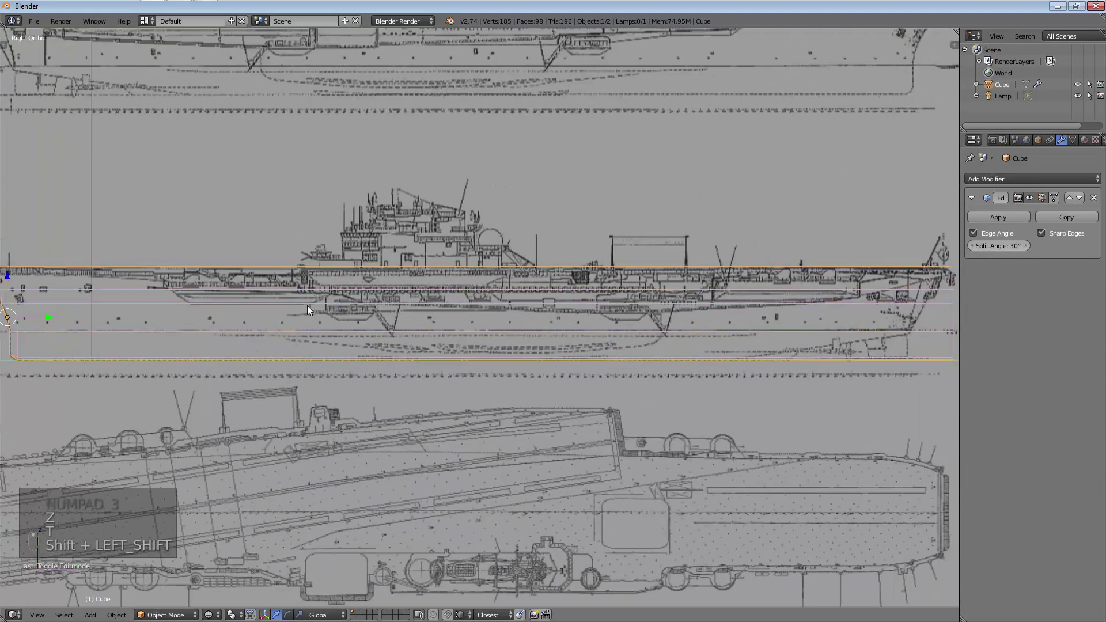
Frame the carrier's side profile in the right orthographic view and enter Edit Mode on the hull
middle_click_drag(657, 350, 407, 323, "shift")
scroll(464, 289, "down", 6)
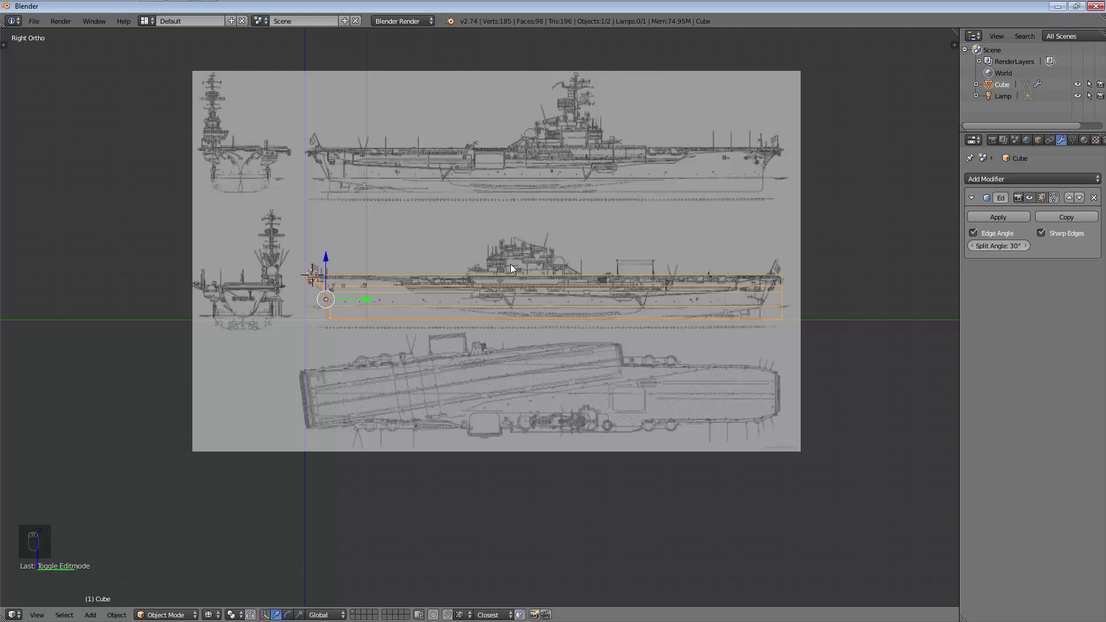
scroll(540, 287, "up", 3)
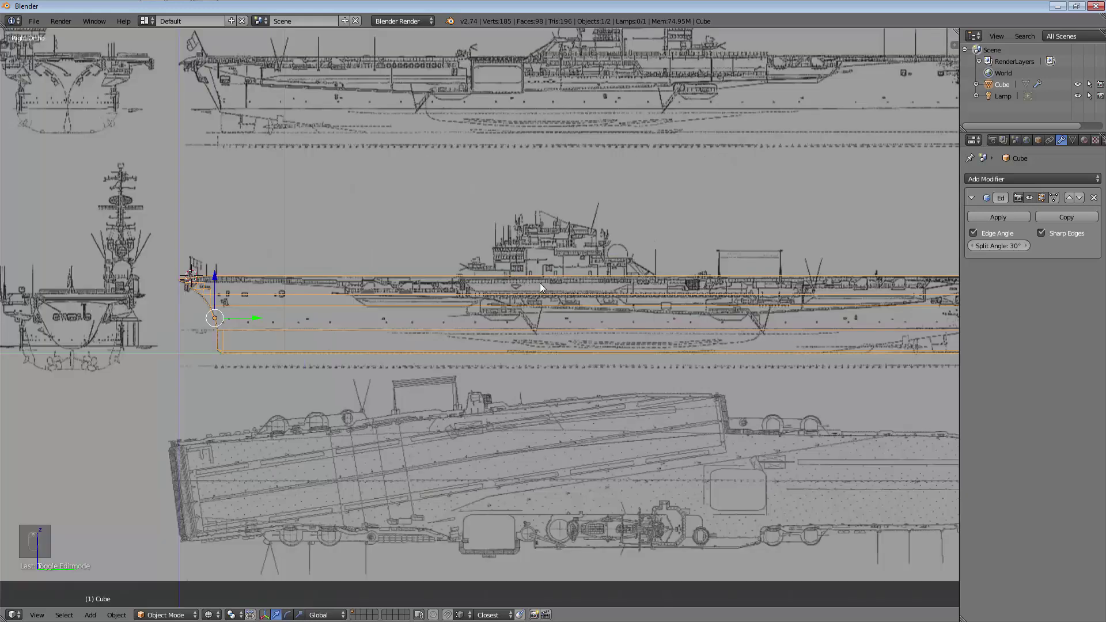
key("Tab")
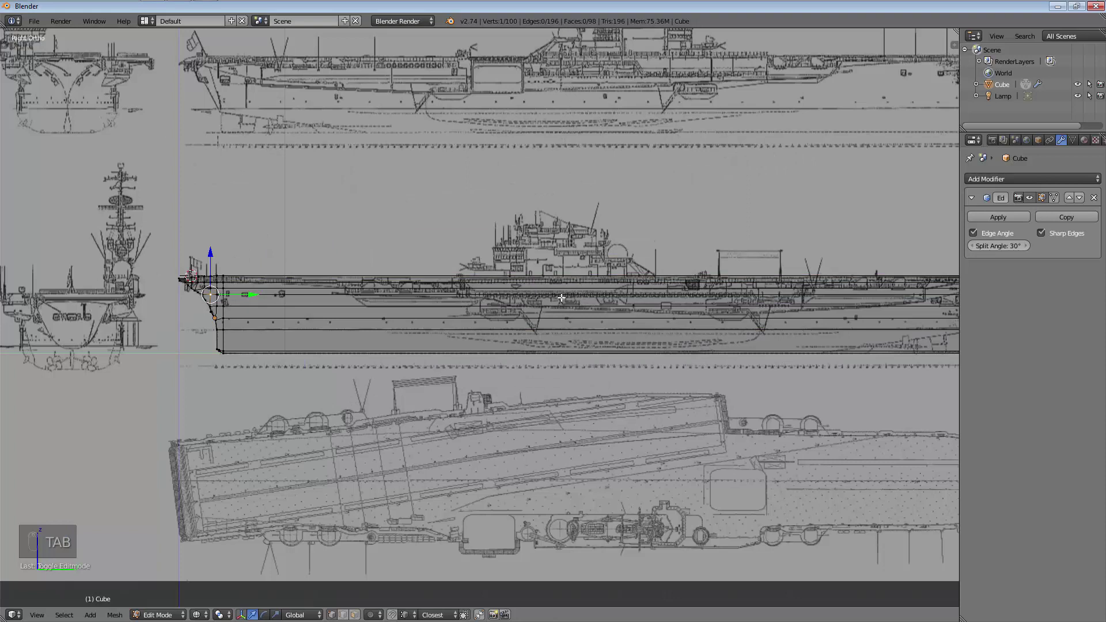
Add a loop cut around the hull near the middle of its length
key("ctrl+r")
key("ctrl+r")
left_click(612, 324)
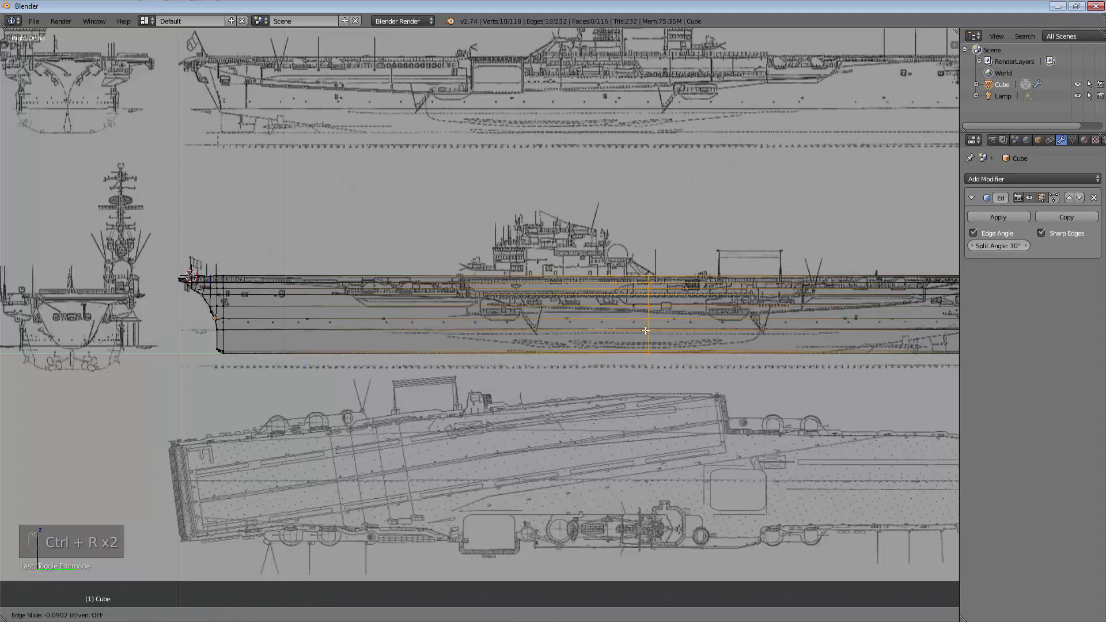
left_click(626, 335)
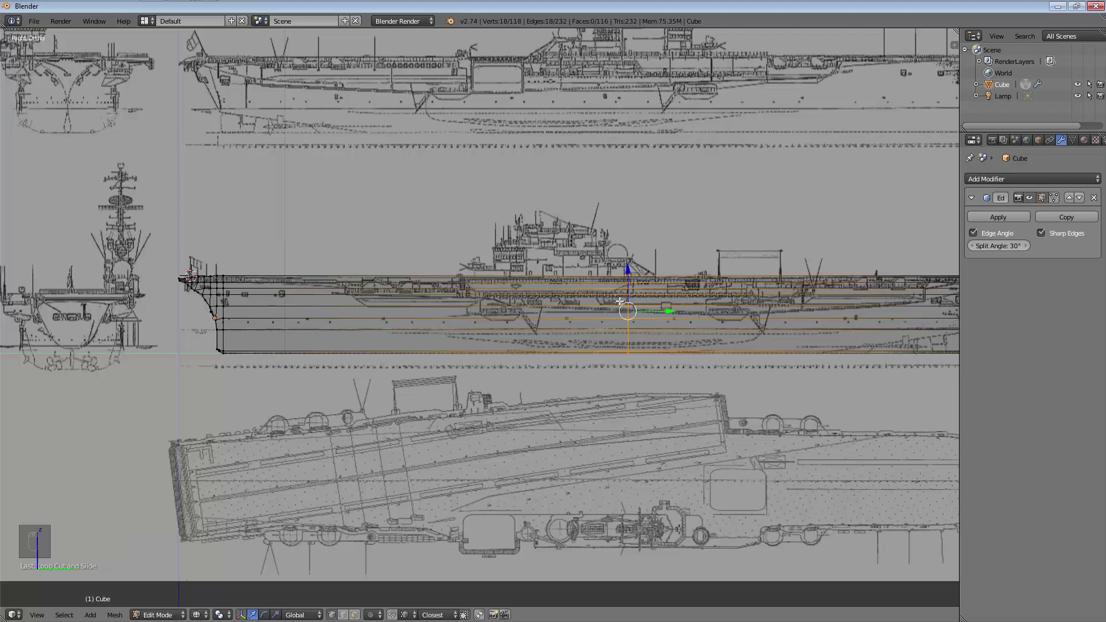
Add a second loop cut around the hull between the front end and the middle loop
scroll(626, 334, "up", 3)
middle_click_drag(615, 329, 613, 348, "shift")
key("ctrl+r")
key("ctrl+r")
left_click(386, 357)
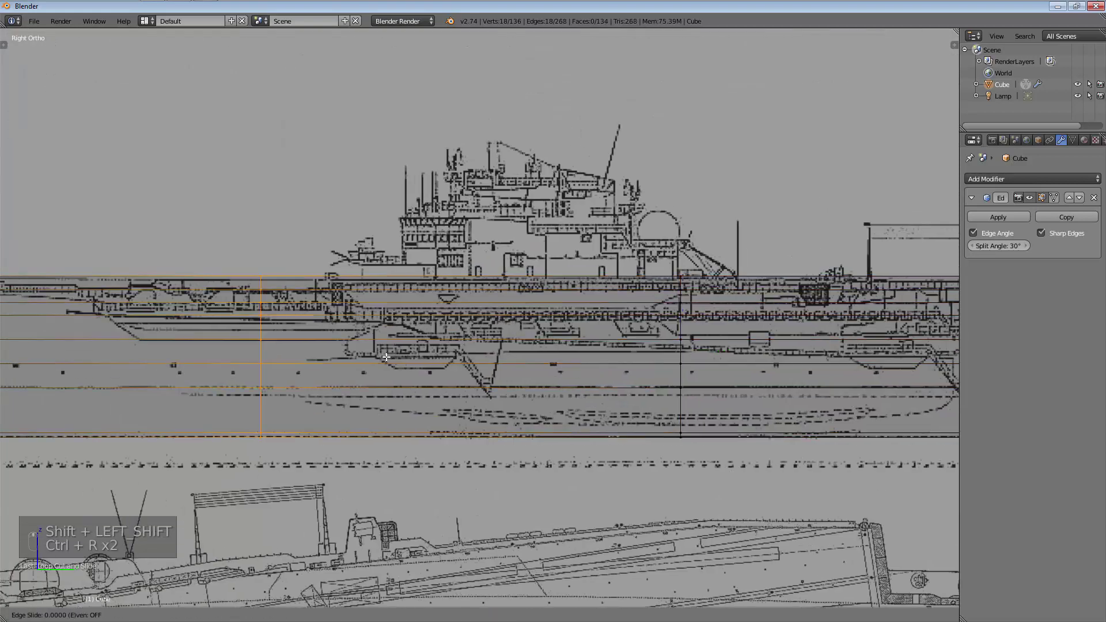
left_click(486, 363)
Try widening the hull at the second loop cut by scaling it along X
middle_click_drag(495, 341, 464, 394)
scroll(548, 374, "down", 4)
key("ctrl+r")
key("ctrl+r")
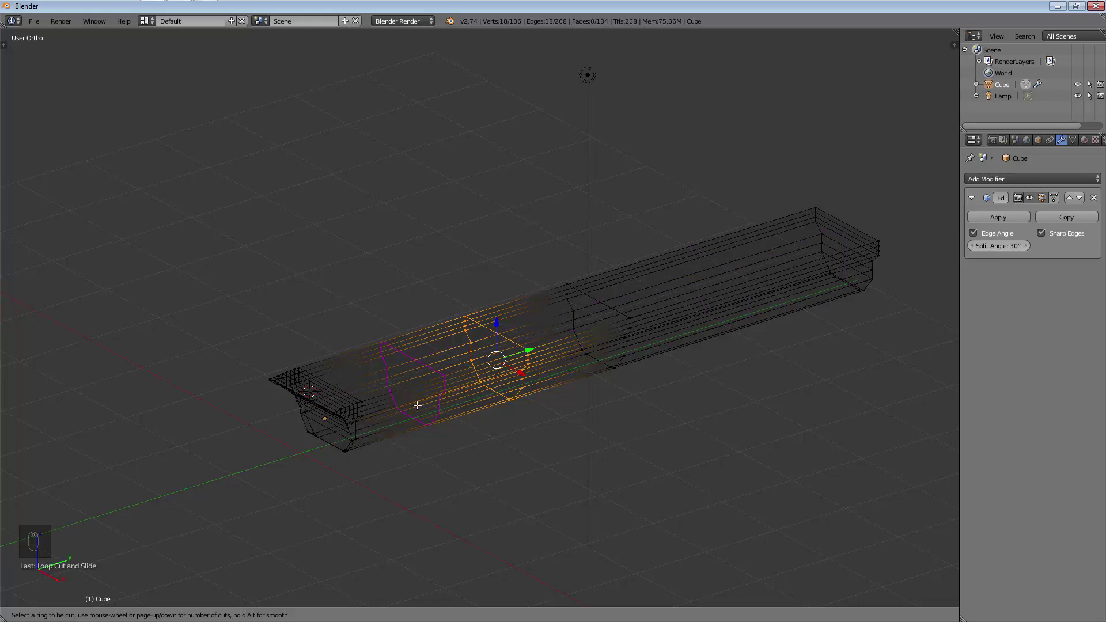
right_click(599, 433)
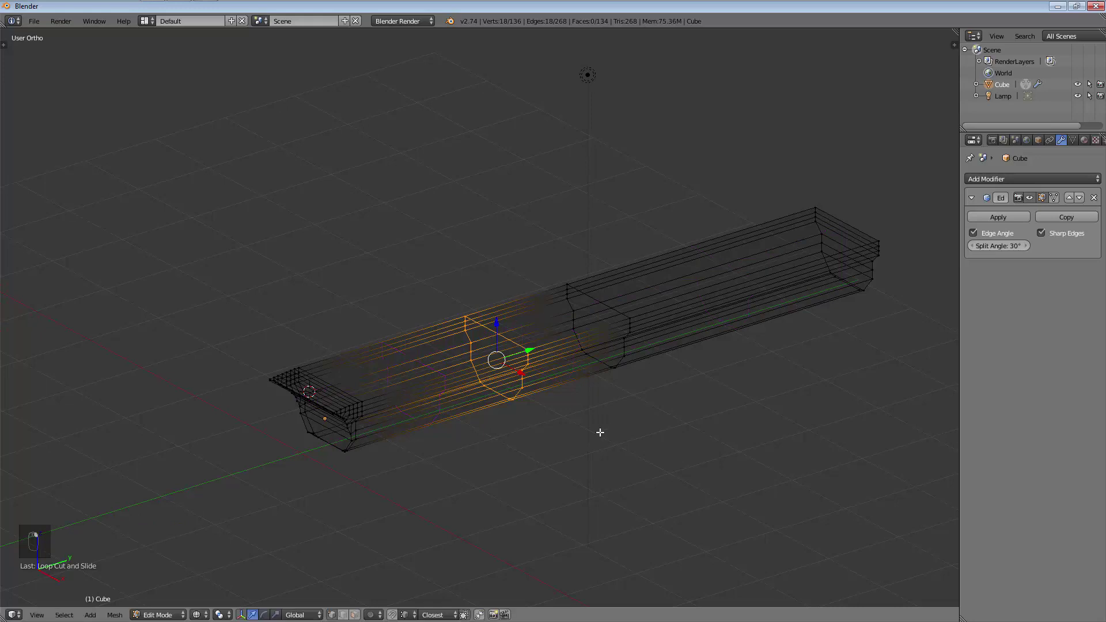
key("s")
right_click(536, 409)
key("s")
key("x")
left_click(565, 427)
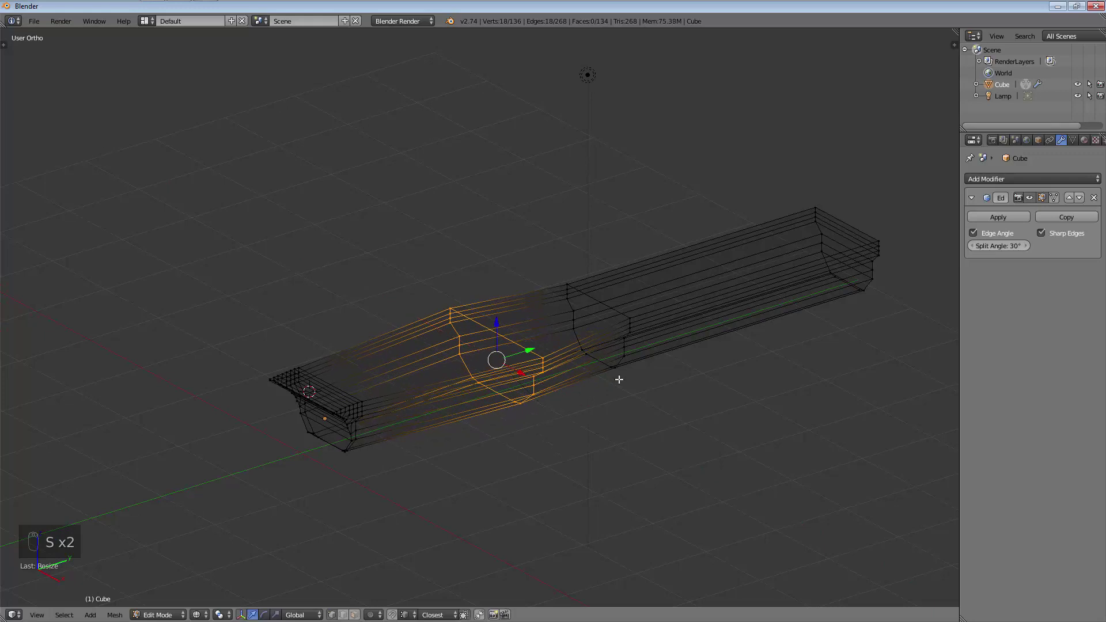
Undo the widening and both loop cuts on the hull
middle_click_drag(625, 383, 627, 385)
key("ctrl+z")
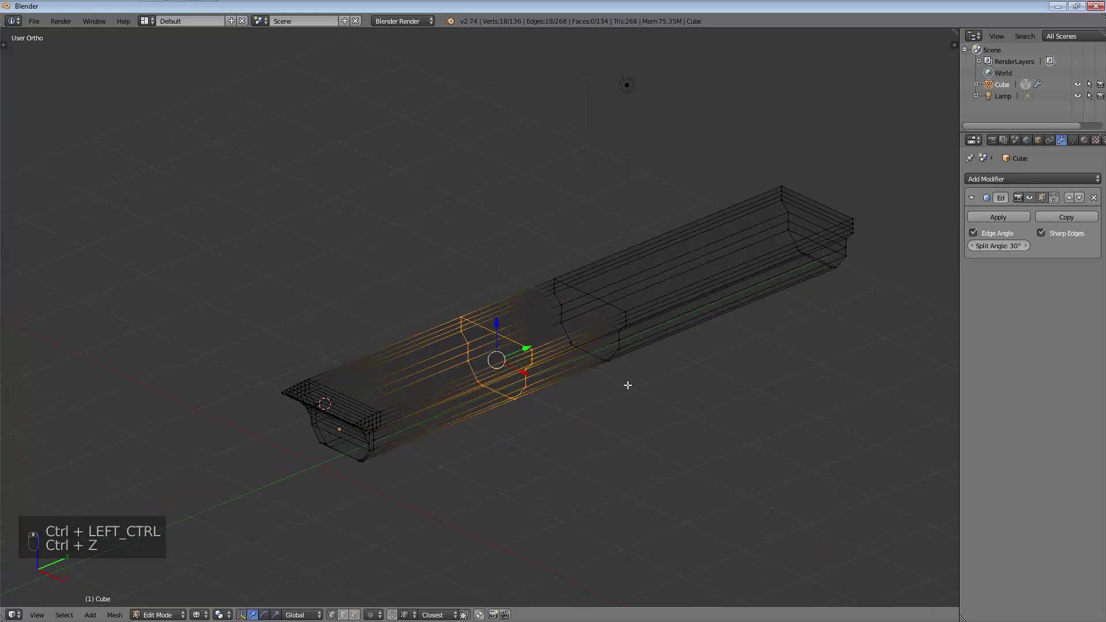
key("ctrl+z")
key("ctrl+z")
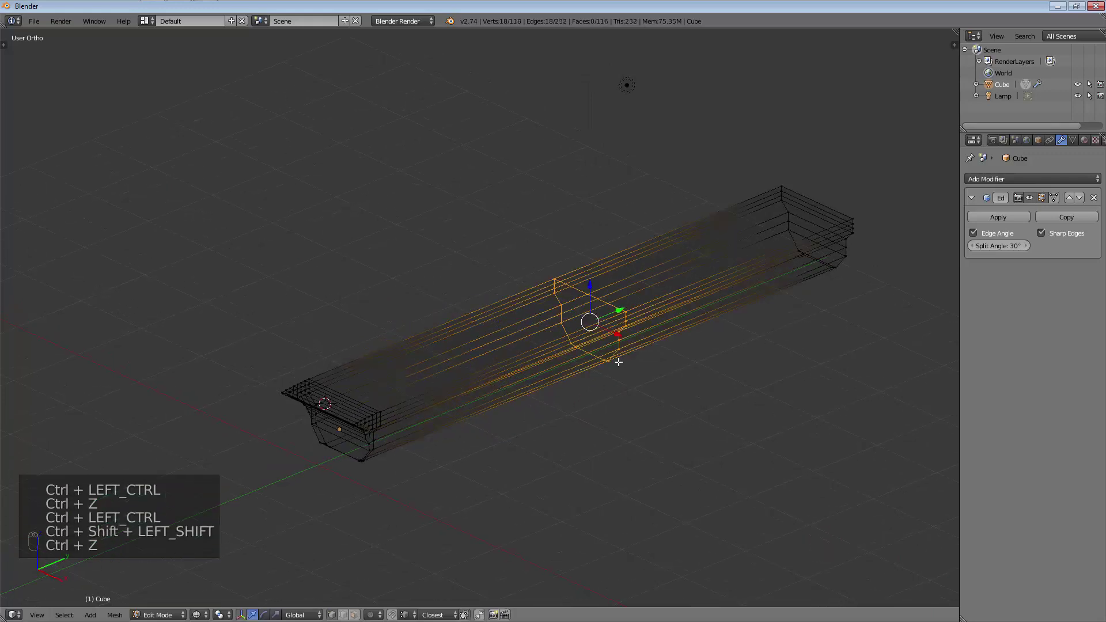
In the top view, move the front end's +X corner vertices inward along X to the blueprint's deck corner
key("KP_7")
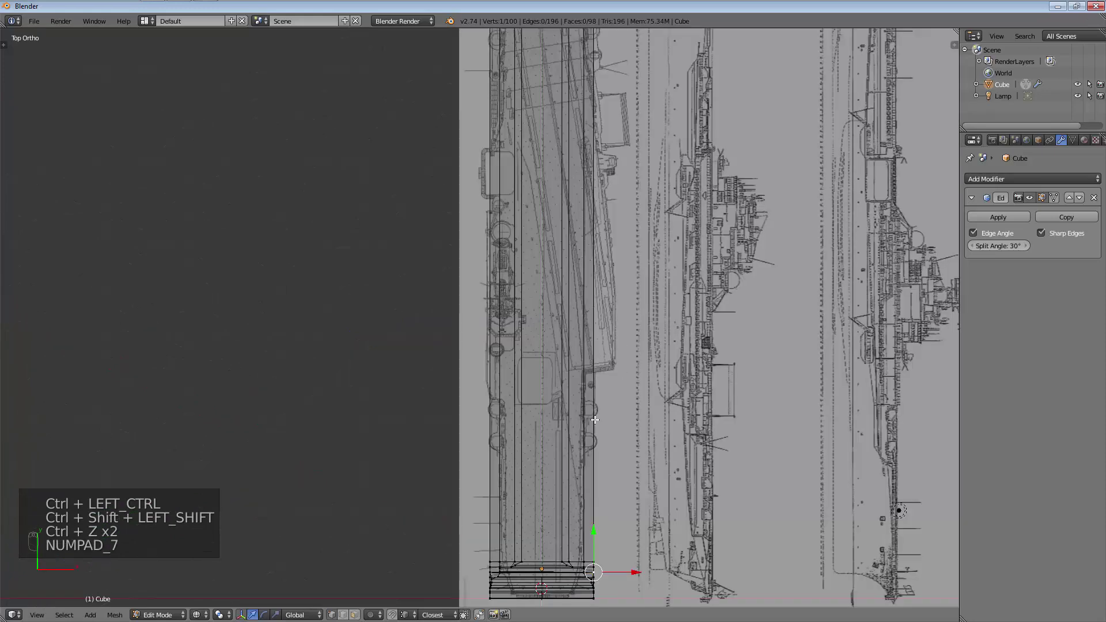
scroll(613, 412, "up", 5)
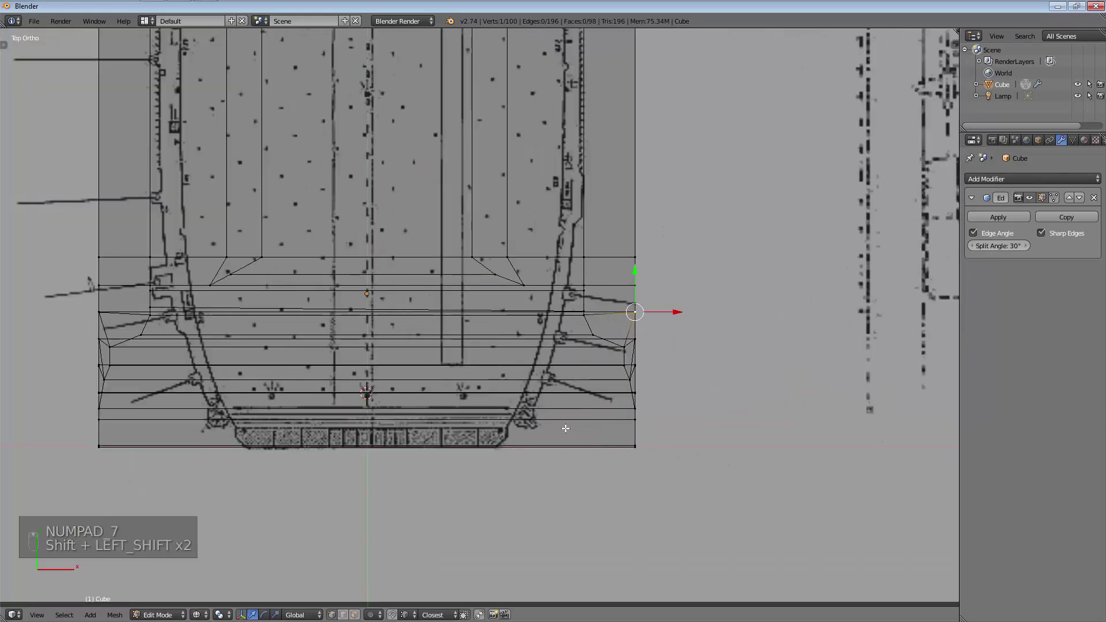
middle_click_drag(562, 429, 695, 474, "shift")
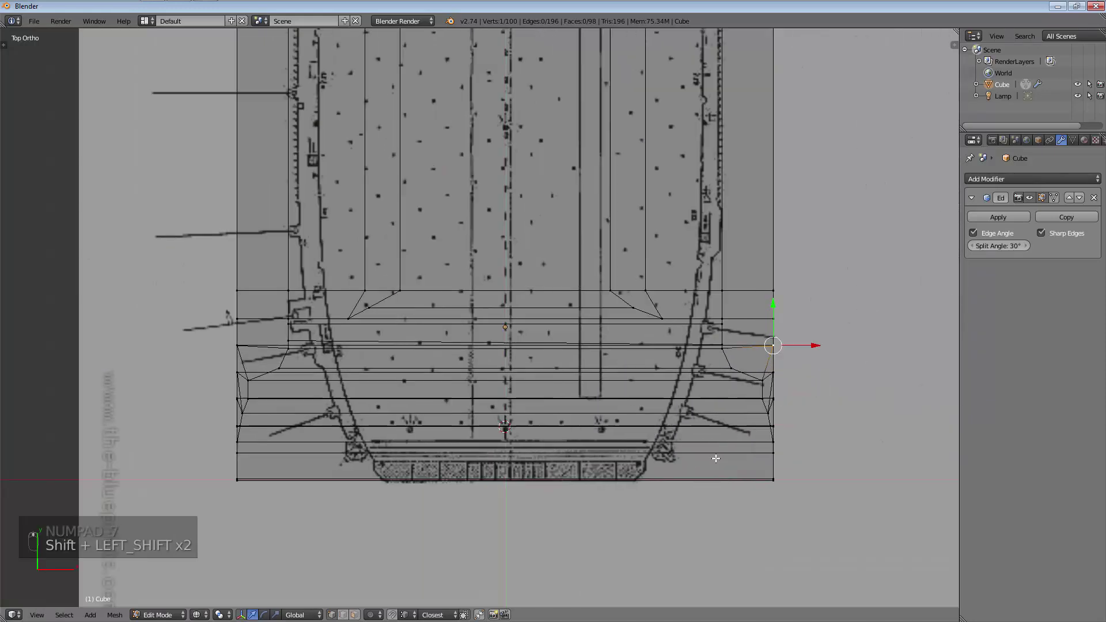
key("a")
key("c")
left_click(807, 486)
right_click(815, 493)
key("g")
key("x")
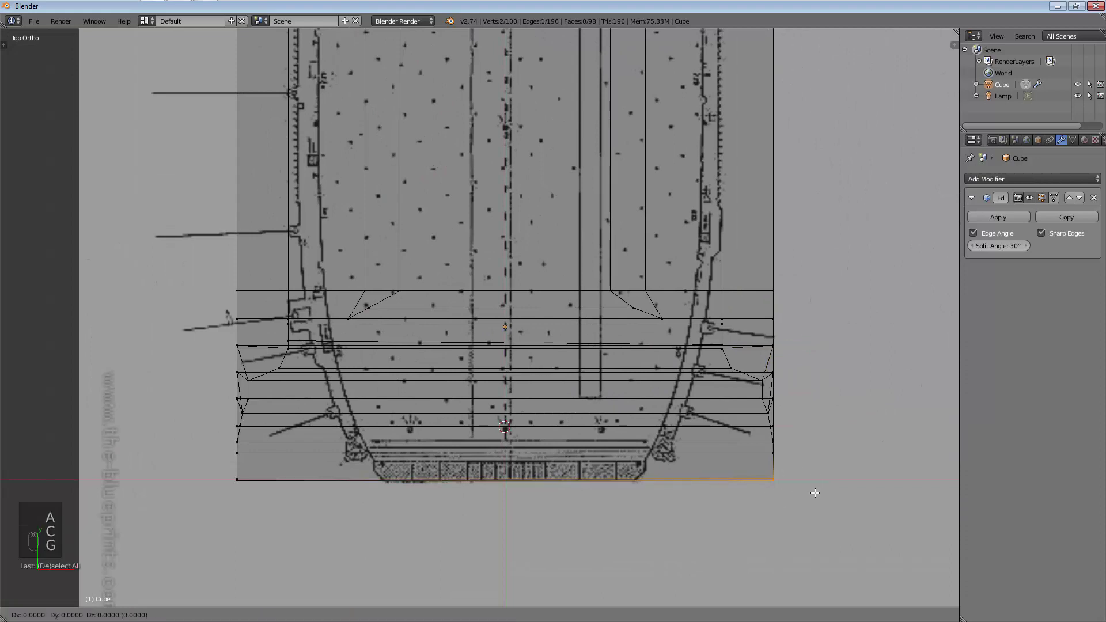
left_click(678, 489)
Move the next two rows of +X side vertices behind the front corner inward along X to the deck outline
key("a")
key("c")
left_click(785, 464)
right_click(785, 464)
key("g")
key("x")
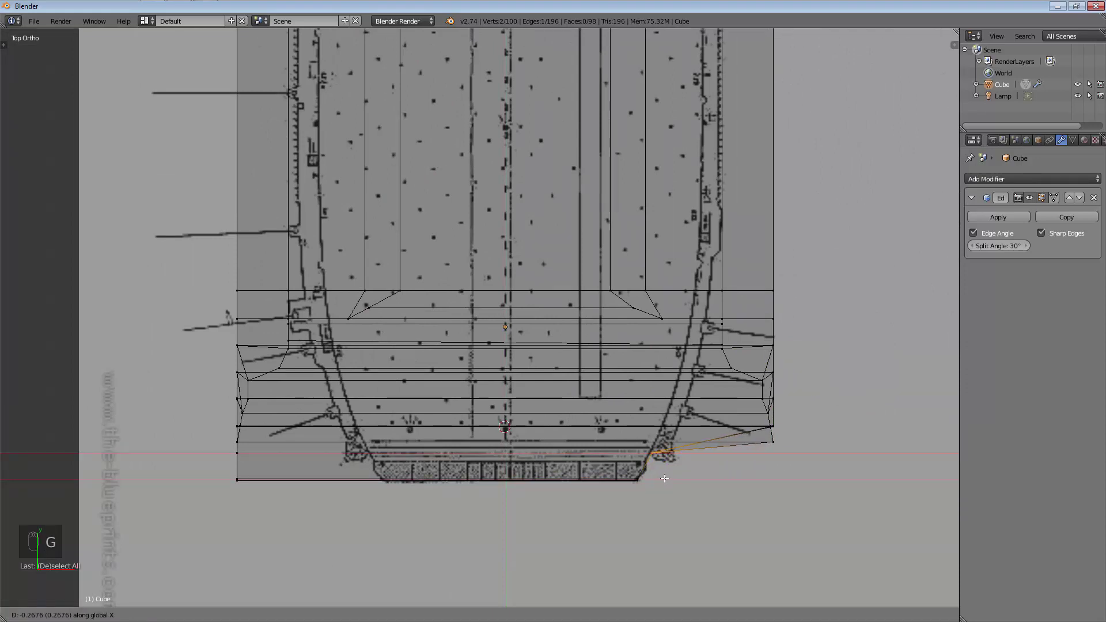
right_click(663, 479)
key("a")
right_click(779, 457)
key("g")
key("x")
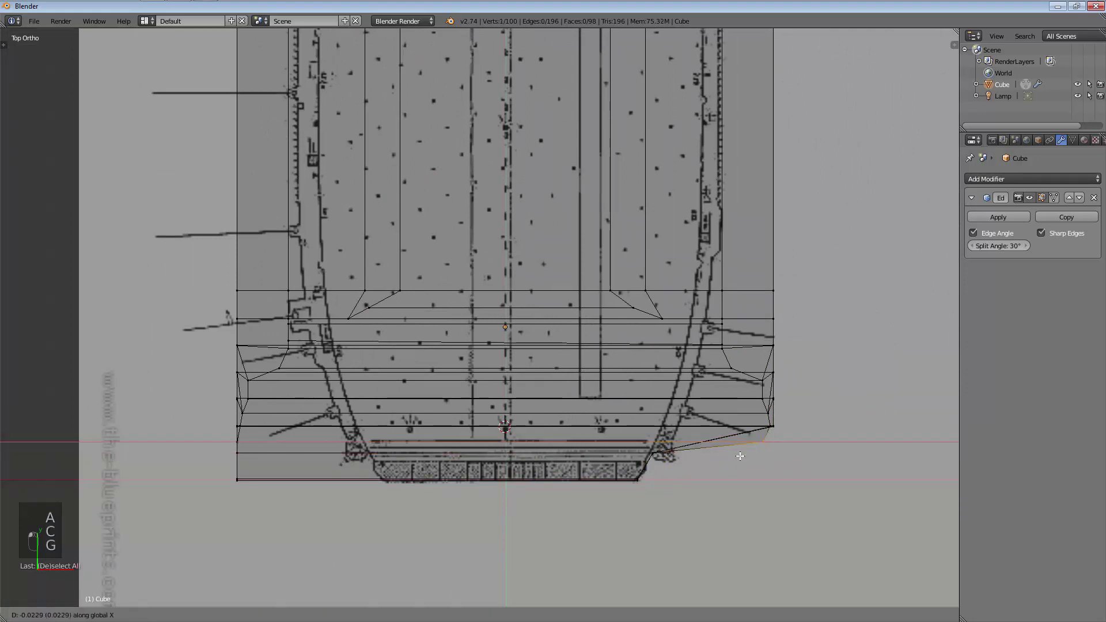
left_click(682, 454)
Pull the outer and inner side vertices just ahead of the front-most antenna inward along X to the deck edge
scroll(747, 464, "up", 5)
key("a")
key("c")
left_click(819, 378)
key("Escape")
key("g")
key("x")
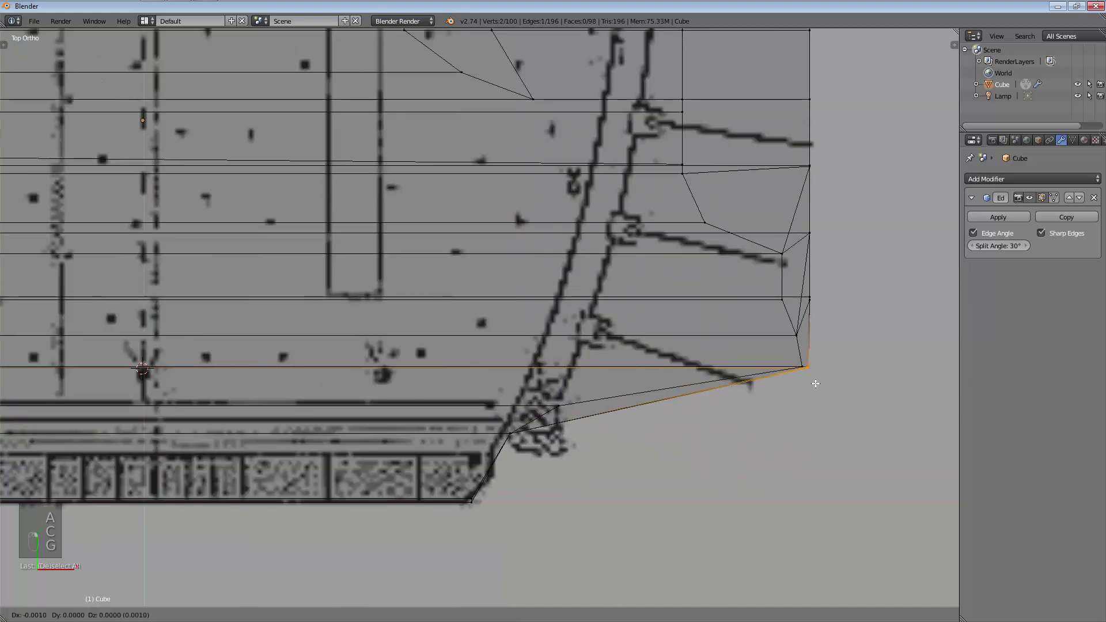
left_click(588, 389)
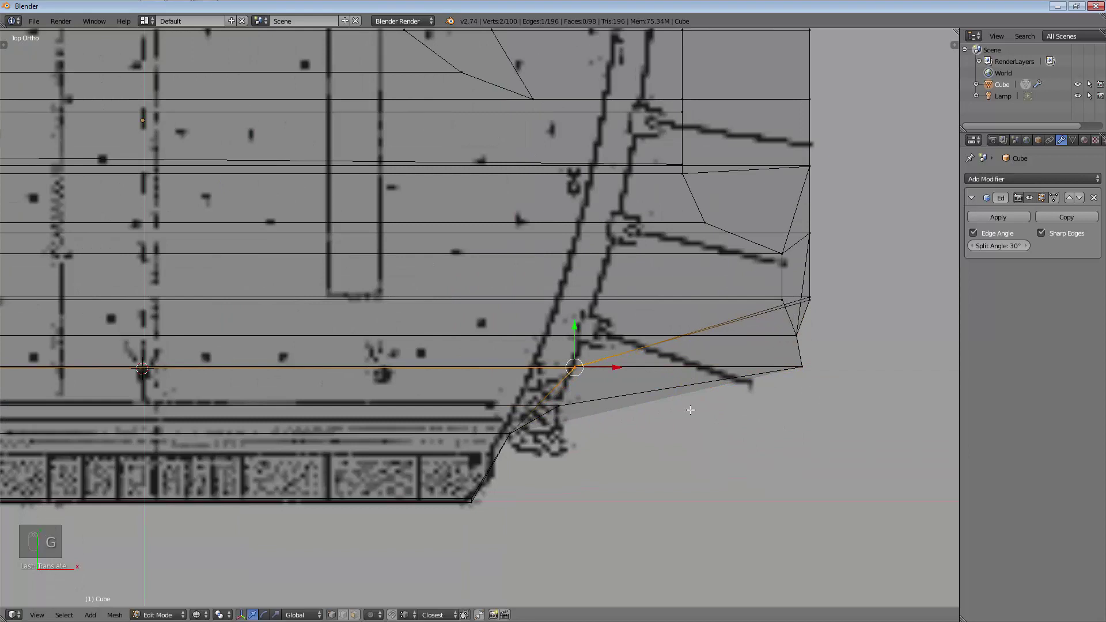
right_click(804, 368)
key("g")
key("x")
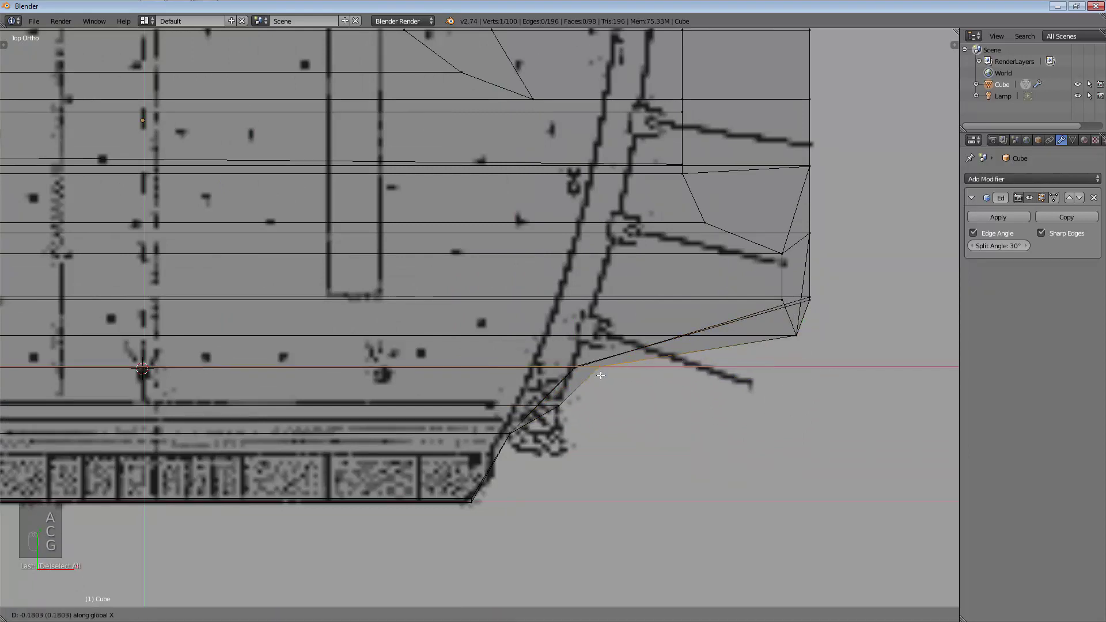
left_click(597, 387)
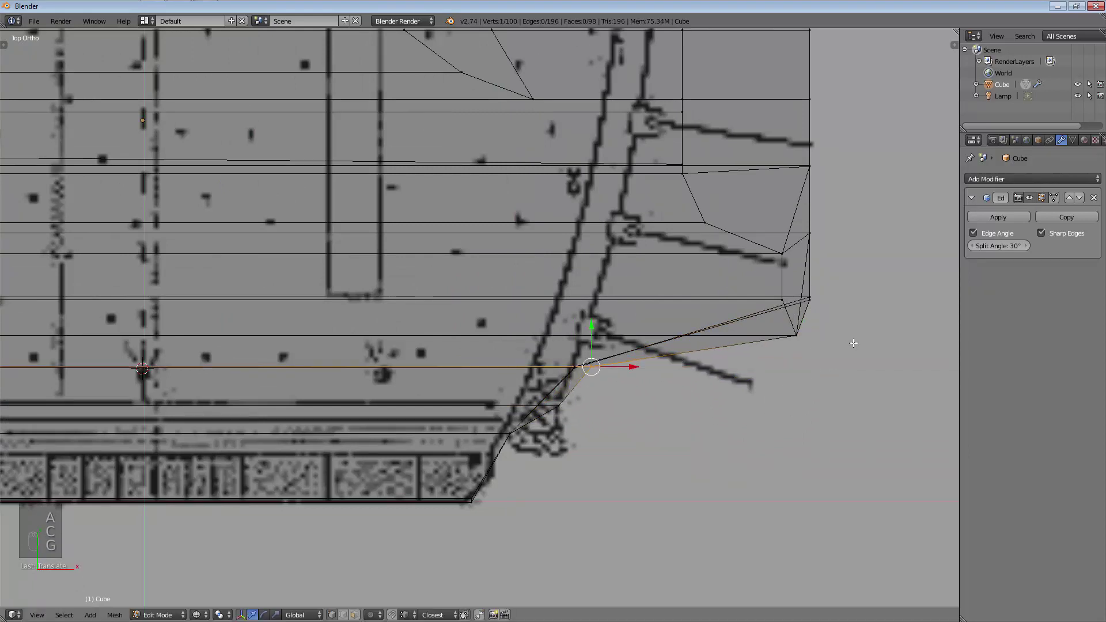
Move the vertex beside the front-most antenna and the outer pair behind it inward along X toward the deck edge
right_click(812, 337)
key("g")
key("x")
left_click(596, 336)
key("a")
key("c")
left_click(812, 309)
key("Escape")
key("g")
key("x")
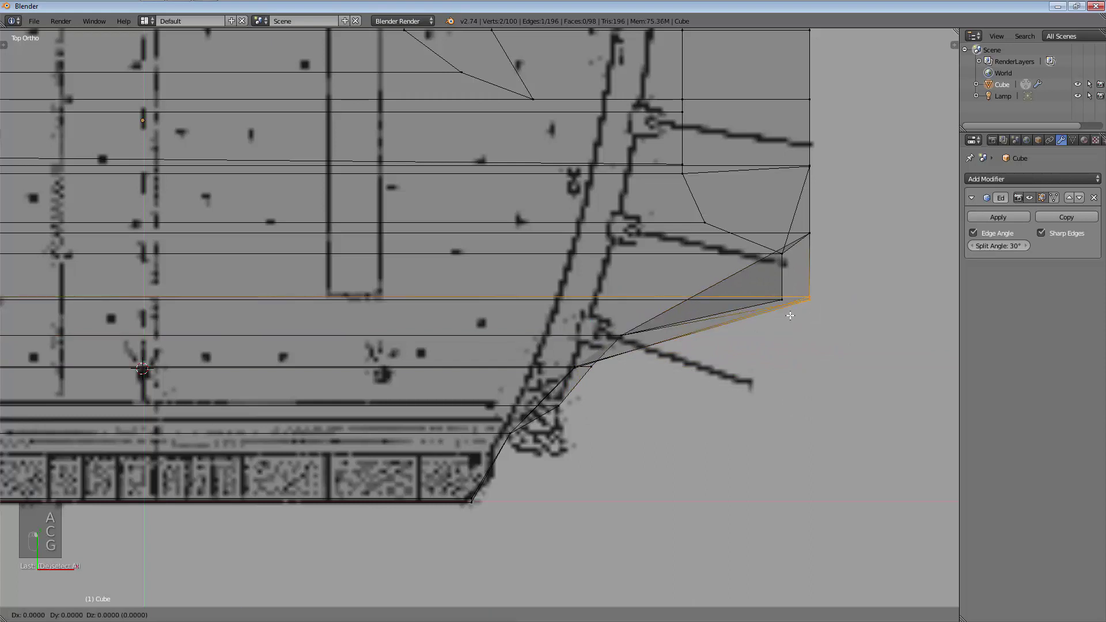
left_click(606, 322)
Pull in the remaining vertex behind the front-most antenna along X, and reposition the one beside the antenna onto its base
right_click(790, 310)
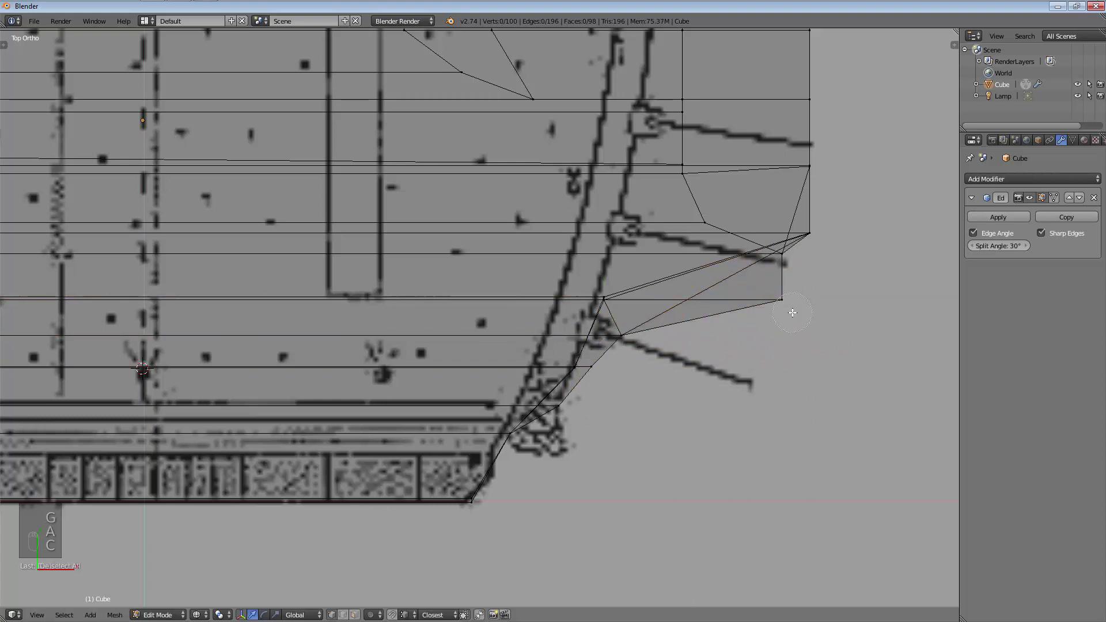
key("g")
key("x")
left_click(612, 307)
key("a")
key("c")
left_click(621, 338)
key("Escape")
key("g")
left_click(605, 346)
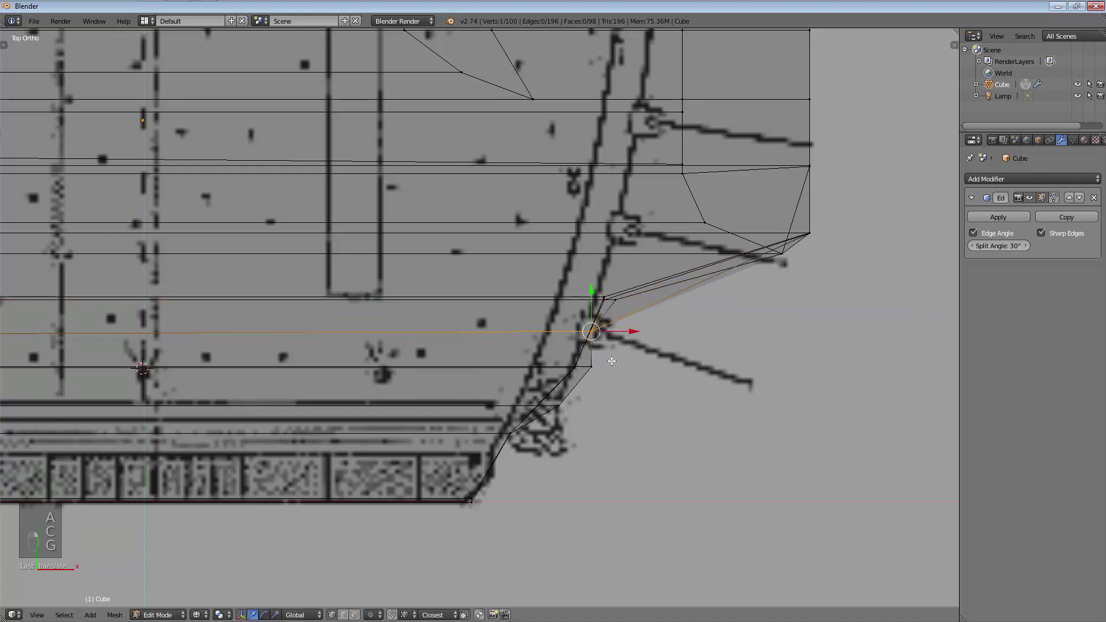
Shift the protruding vertex just ahead of the front-most antenna along X to line up with the deck edge
key("a")
key("c")
left_click(609, 373)
key("Escape")
key("g")
key("x")
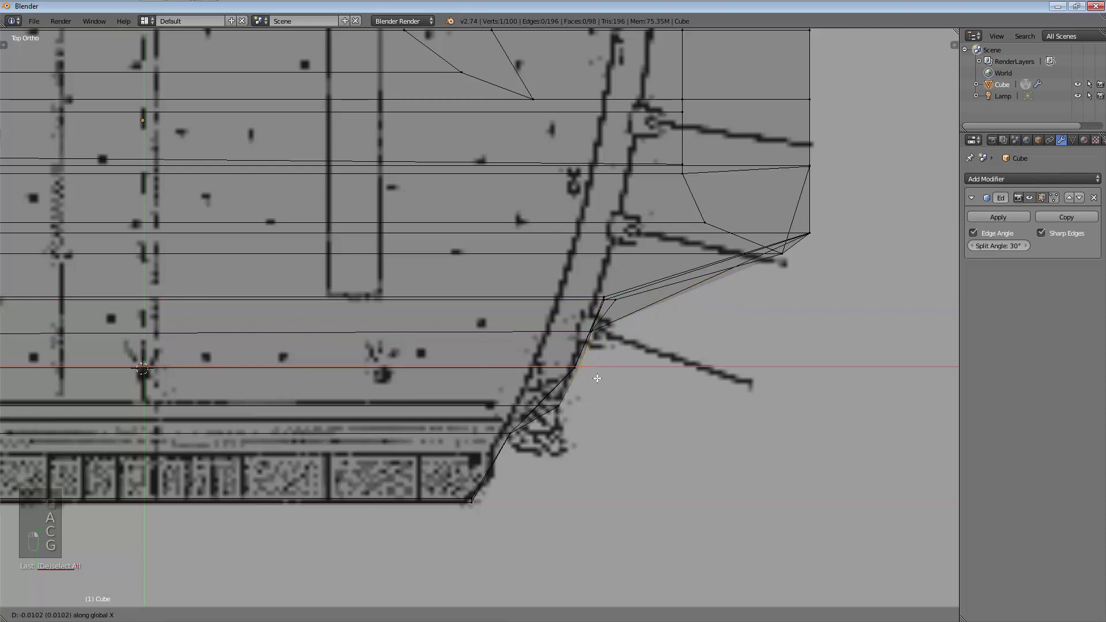
left_click(576, 398)
Shift the protruding vertex near the front deck corner along X to straighten the side outline
key("a")
key("c")
left_click(567, 408)
key("Escape")
key("g")
key("x")
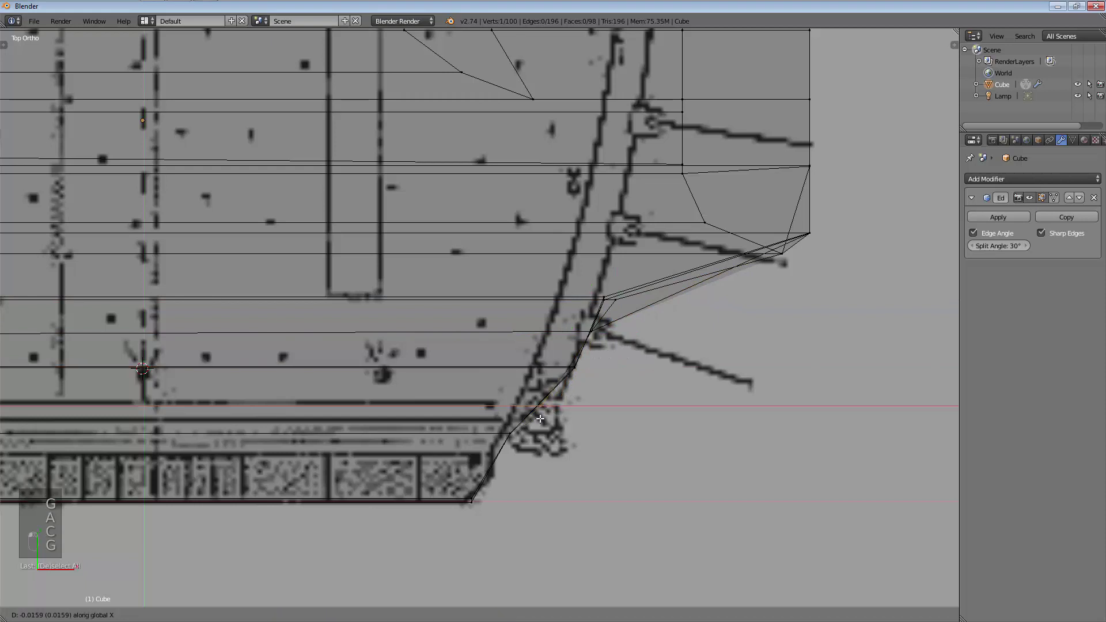
left_click(544, 421)
Move the outermost side vertices level with the second antenna inward along X to its base on the deck edge
middle_click_drag(538, 429, 493, 510, "shift")
key("a")
key("c")
left_click(781, 317)
key("Escape")
key("g")
key("x")
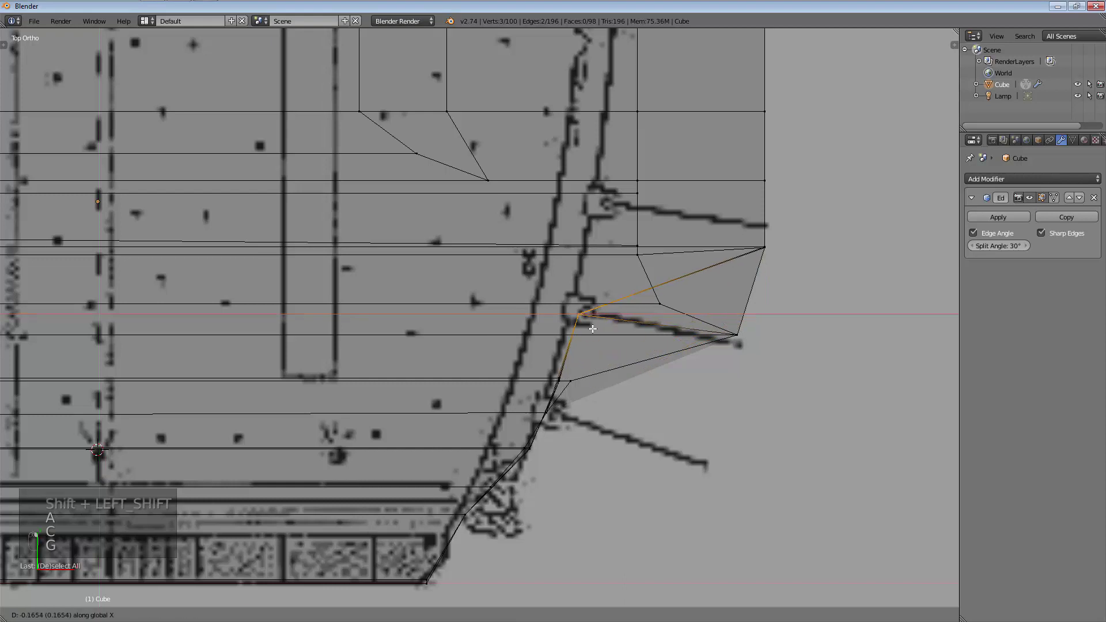
left_click(691, 350)
Move the side vertex just ahead of the second antenna inward along X, close to the deck edge
key("a")
key("c")
left_click(740, 337)
key("Escape")
key("g")
key("x")
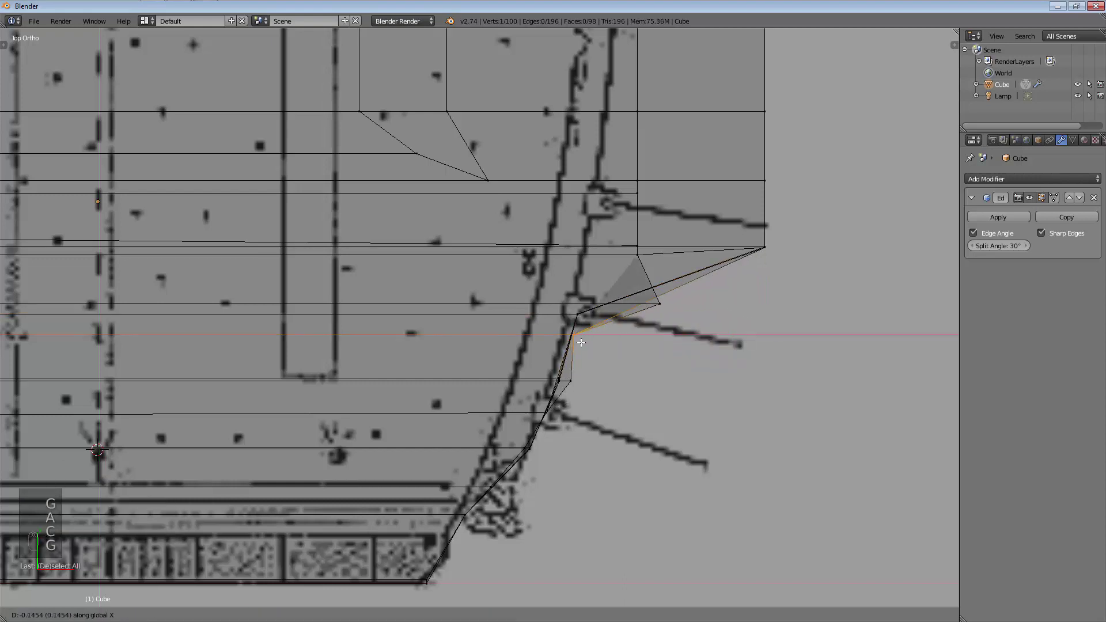
left_click(604, 343)
Move the protruding vertex just behind the second antenna's base inward along X toward the deck outline
key("a")
key("c")
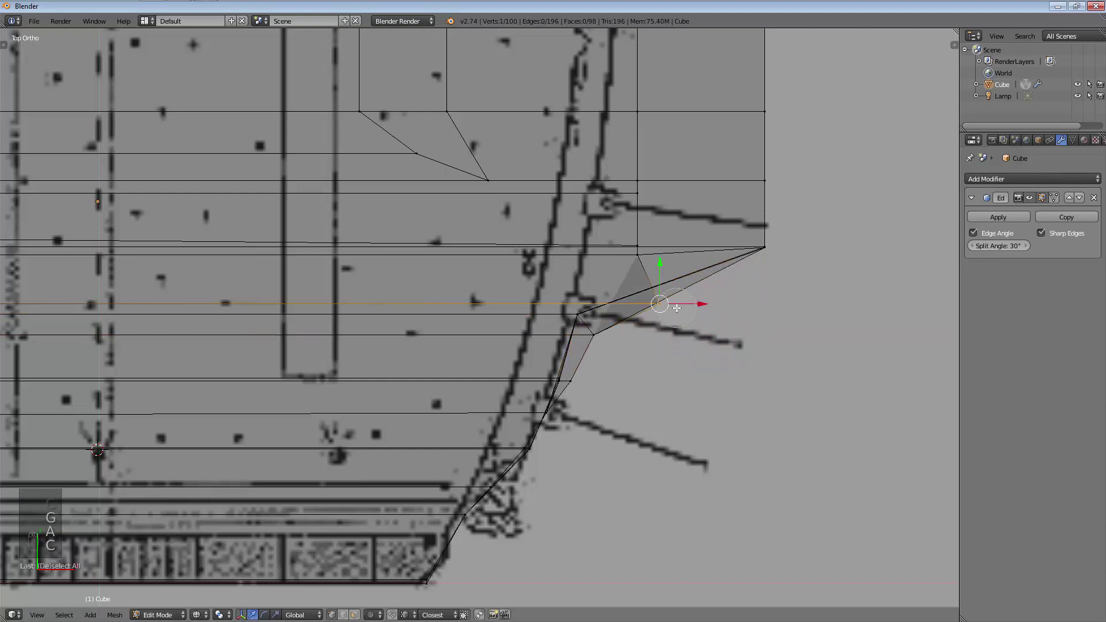
left_click(668, 305)
key("Escape")
key("g")
key("x")
left_click(616, 319)
Move the outermost side vertices between the second and third antennas inward along X to the inner side line
key("a")
key("c")
left_click(764, 247)
key("Escape")
key("g")
key("x")
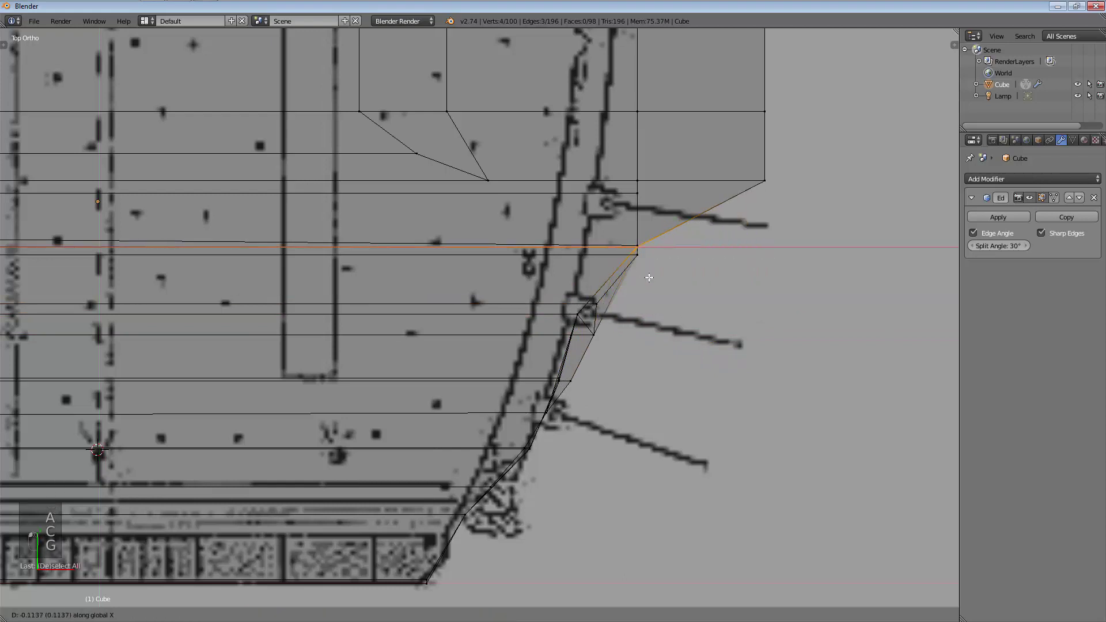
left_click(651, 269)
Move the outermost side vertices beside the third antenna inward along X, continuing the tapered front outline
scroll(726, 264, "down", 2)
middle_click_drag(730, 267, 689, 384, "shift")
key("a")
key("c")
left_click_drag(706, 337, 725, 263)
scroll(727, 267, "down", 3)
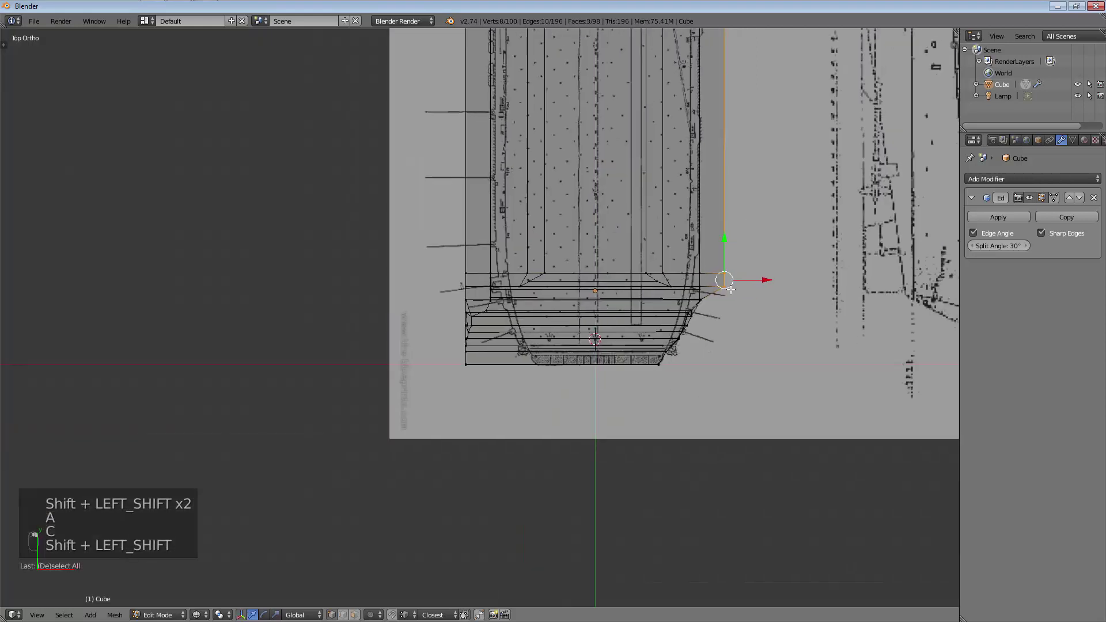
scroll(651, 444, "up", 5)
key("a")
key("c")
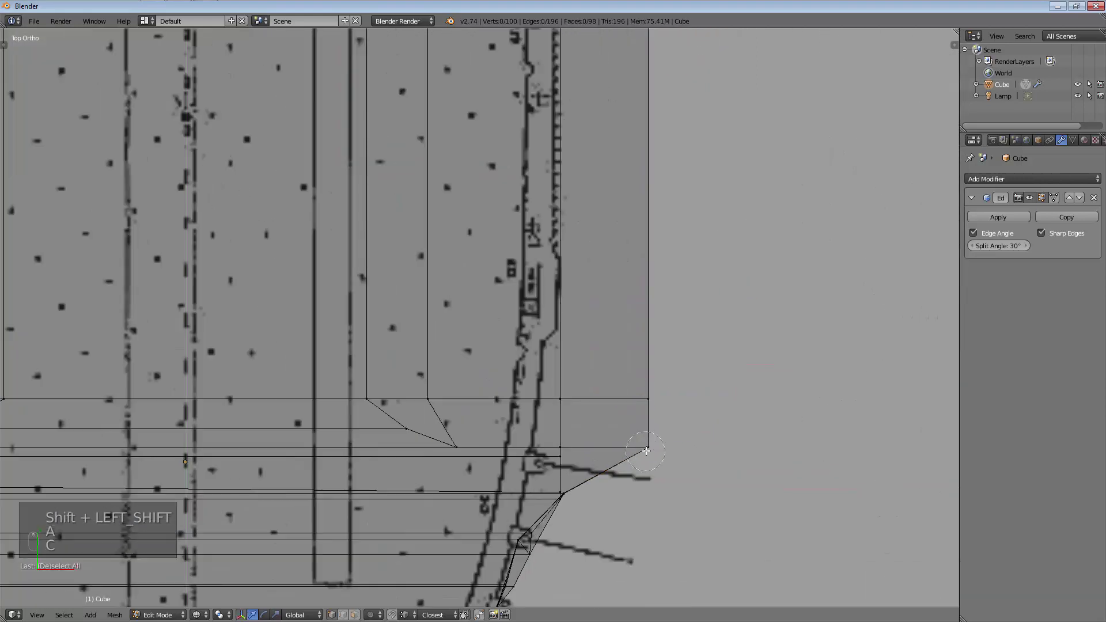
key("g")
key("x")
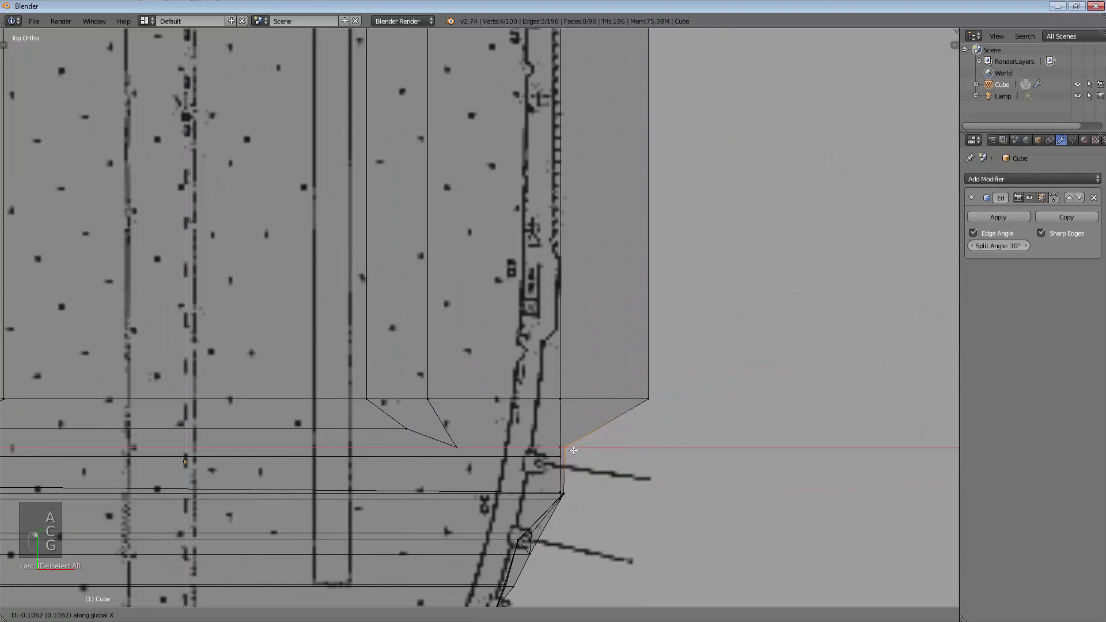
left_click(596, 446)
Move the protruding corner vertex at the front end of the long straight side inward along X to the deck edge
right_click(648, 399)
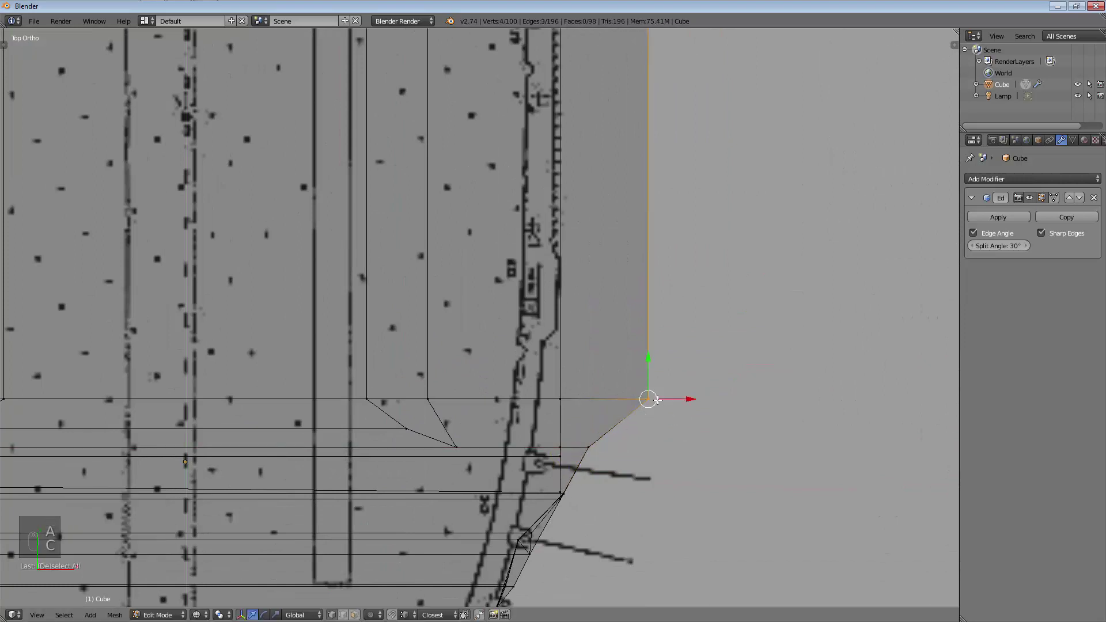
key("g")
key("x")
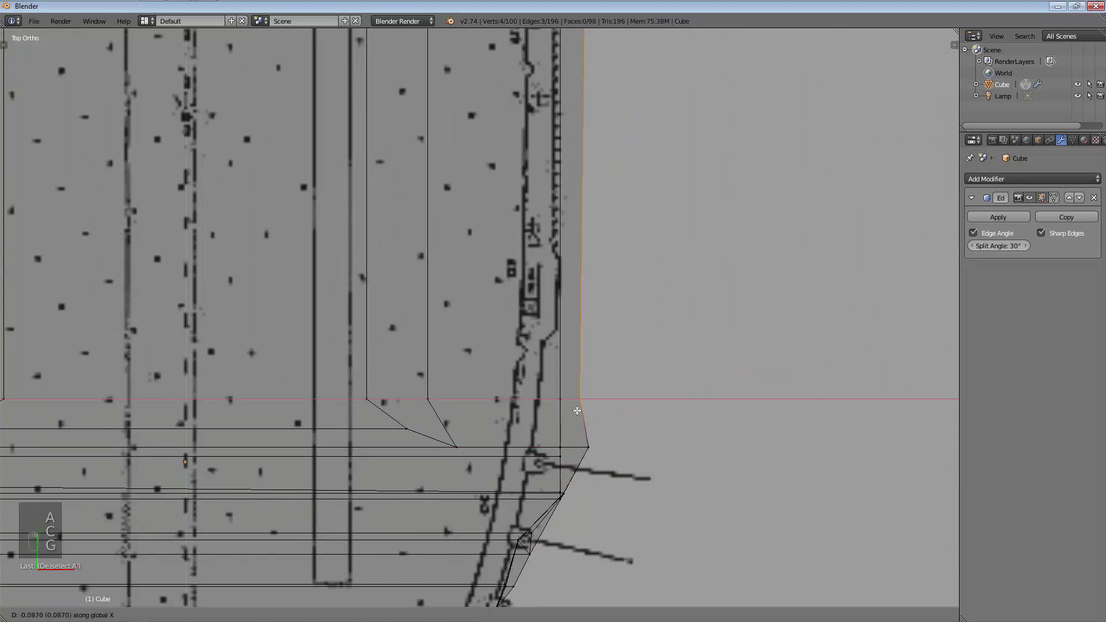
left_click(569, 403)
Move the outer and inner side vertices just behind the third antenna's base inward along X toward the deck outline
right_click(588, 448)
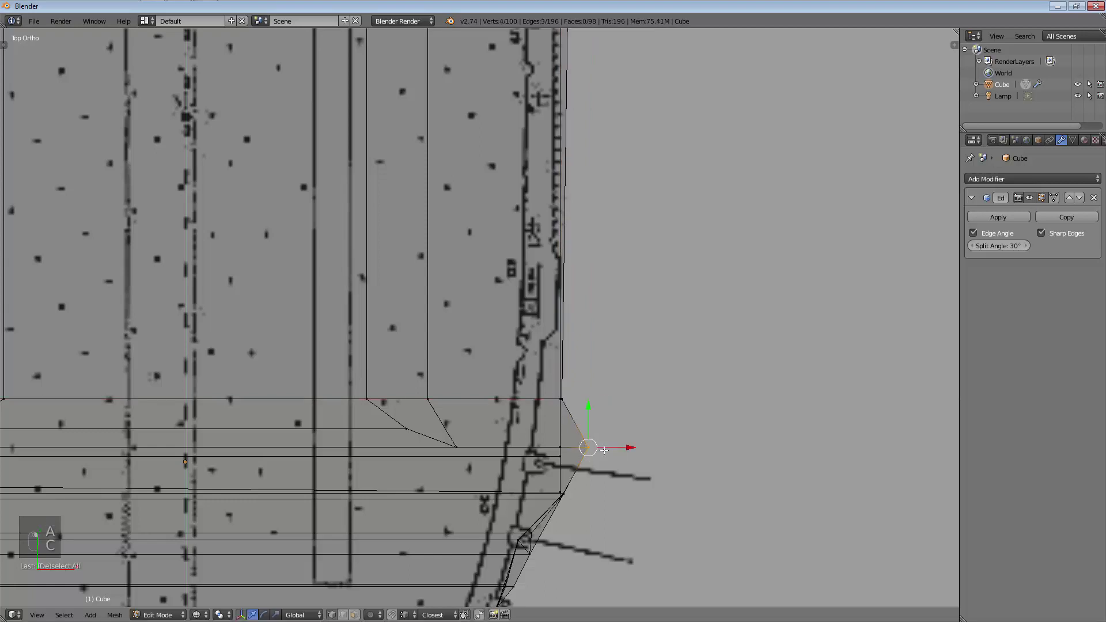
key("g")
key("x")
left_click(574, 453)
key("a")
key("c")
left_click(546, 450)
key("g")
key("x")
left_click(527, 449)
Move the remaining outer side vertices beside the third antenna's base further inward along X, close to the inner vertices of that row
key("a")
key("c")
left_click_drag(580, 482, 572, 459)
key("Escape")
key("g")
key("x")
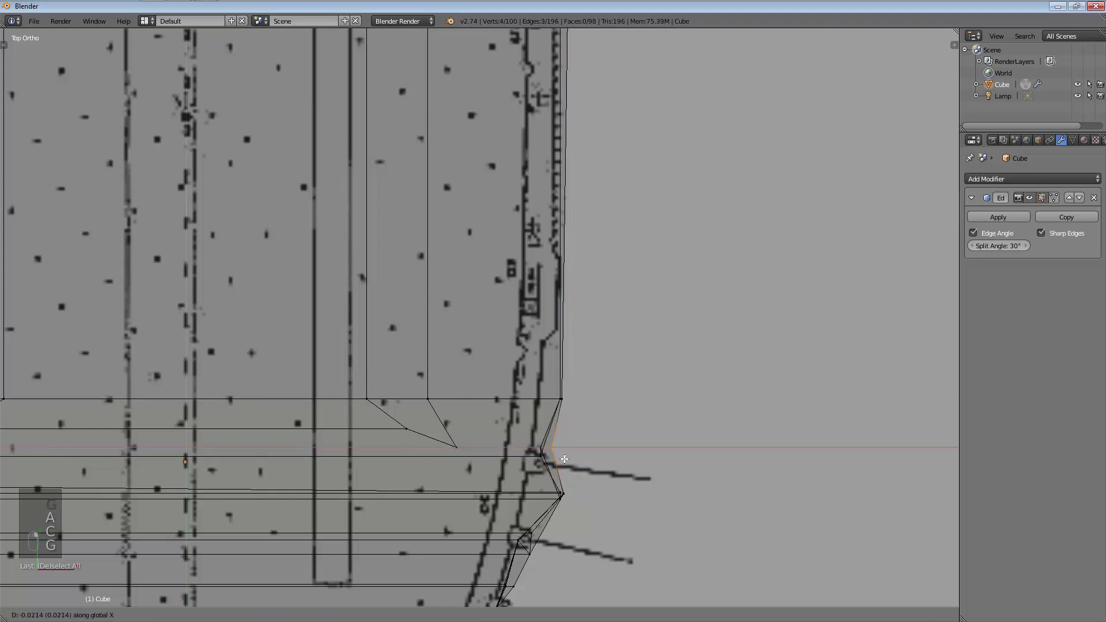
left_click(564, 459)
Move the protruding side vertices between the second and third antennas inward along X to the deck outline
key("a")
key("c")
left_click(554, 495)
key("Escape")
key("g")
key("x")
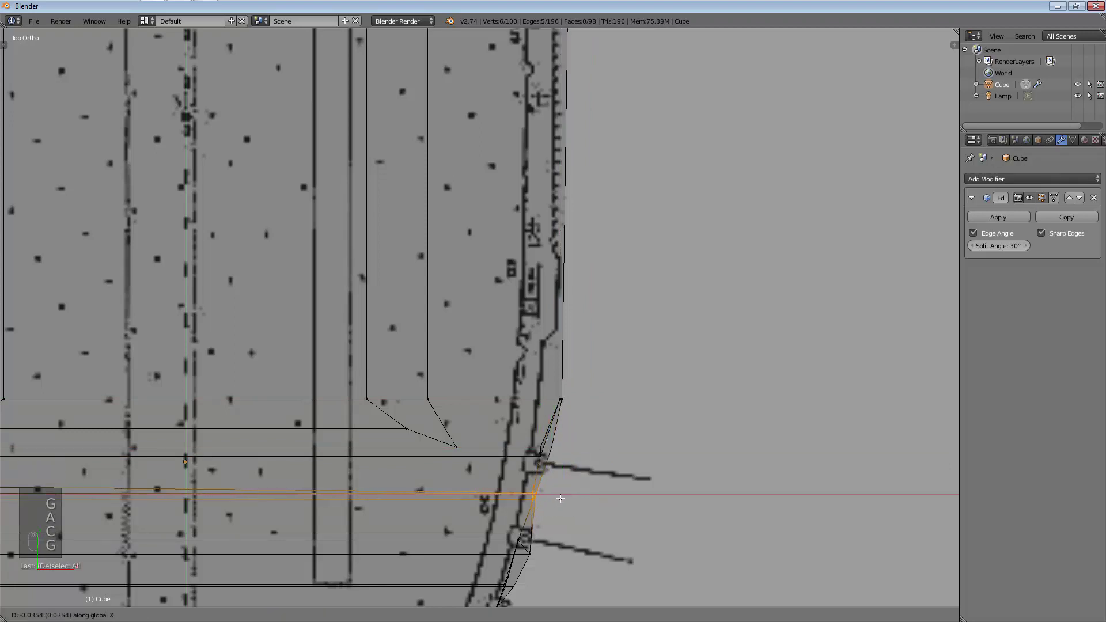
left_click(560, 498)
Move all corner vertices at the front end of the long straight side slightly inward along X onto the deck edge line
key("a")
key("c")
left_click(561, 400)
key("Escape")
key("g")
key("x")
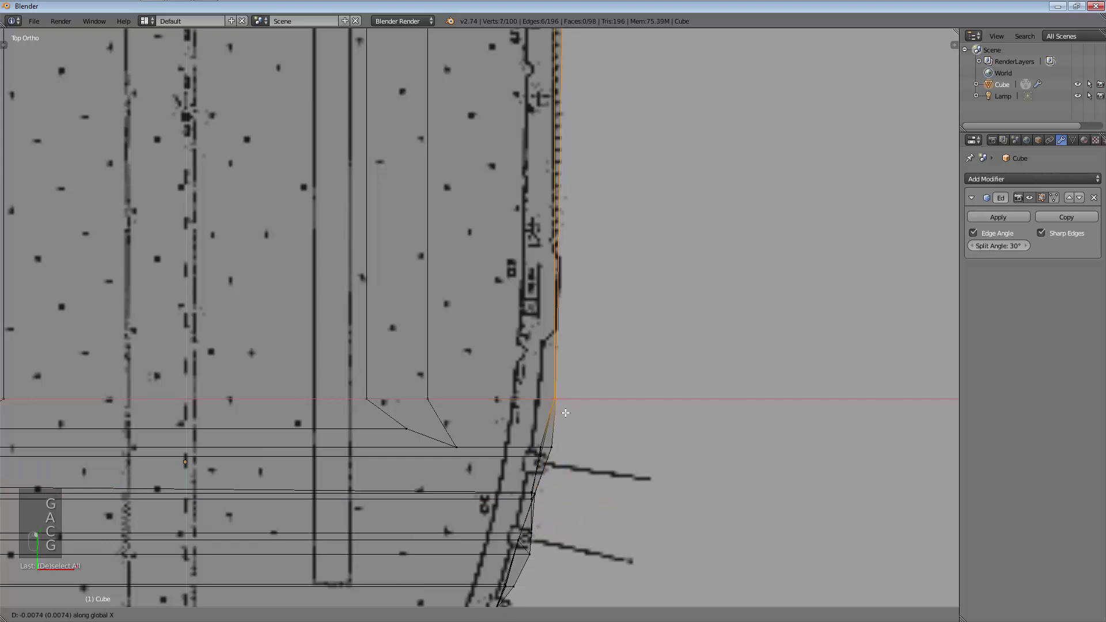
left_click(565, 413)
Try a centred lengthwise loop cut through the deck and front end of the hull in solid shading
scroll(566, 413, "down", 6)
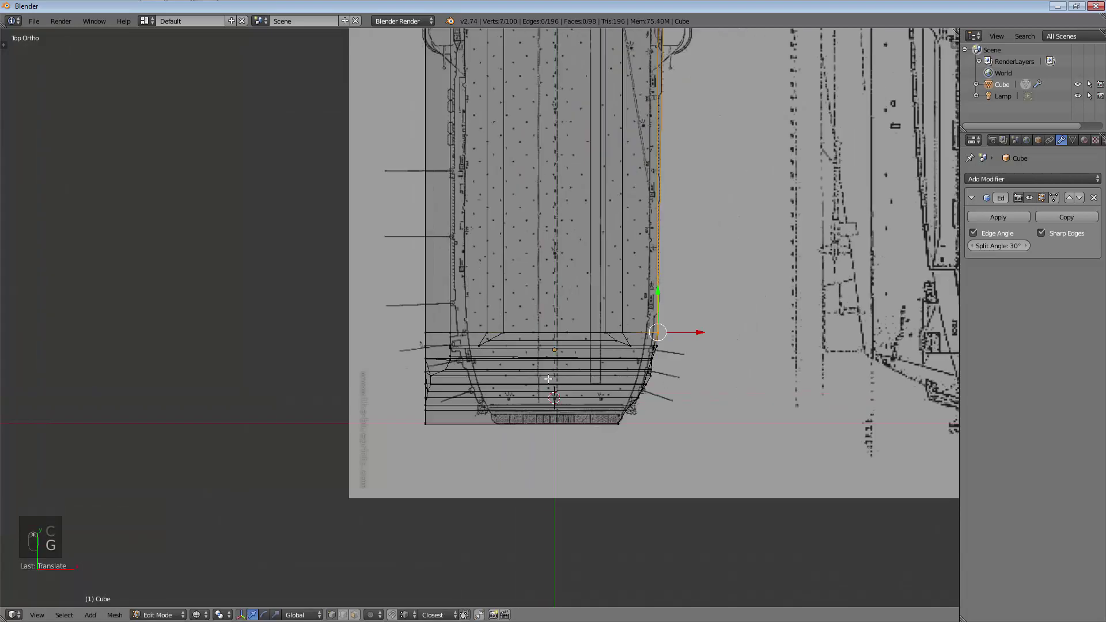
mouse_move(656, 414)
middle_mouse_down()
mouse_move(677, 378)
mouse_move(607, 452)
mouse_move(583, 454)
mouse_move(511, 423)
mouse_move(491, 457)
mouse_move(503, 501)
mouse_move(662, 376)
mouse_move(550, 365)
mouse_move(518, 422)
mouse_move(654, 444)
mouse_move(738, 328)
mouse_move(629, 405)
middle_mouse_up()
key("Tab")
scroll(677, 378, "up", 3)
key("Tab")
key("z")
scroll(511, 423, "up", 3)
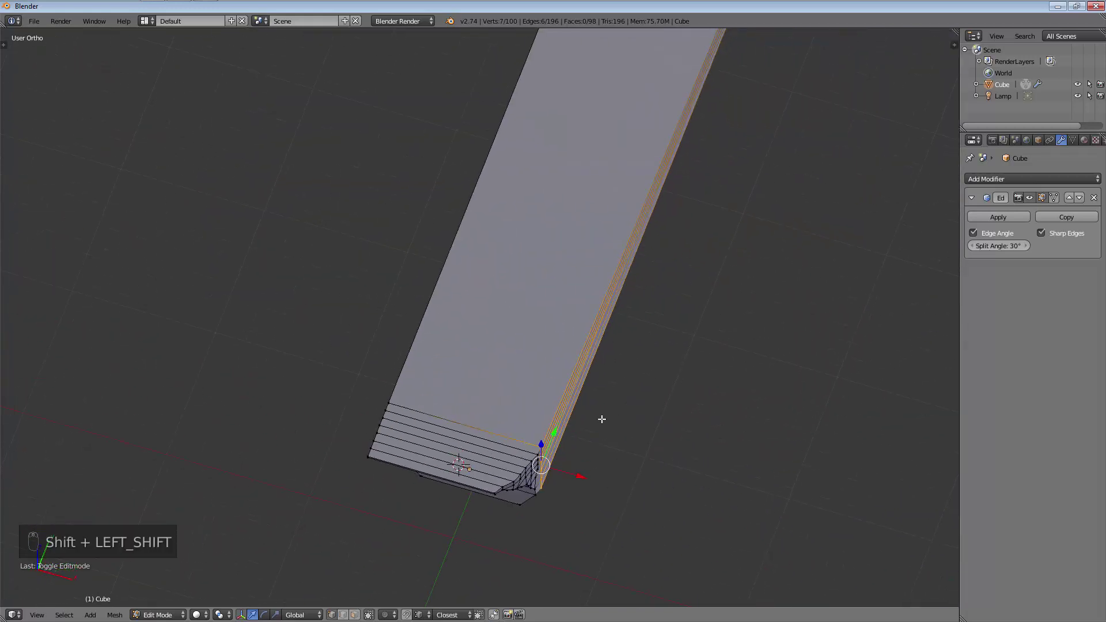
key("ctrl+r")
key("ctrl+r")
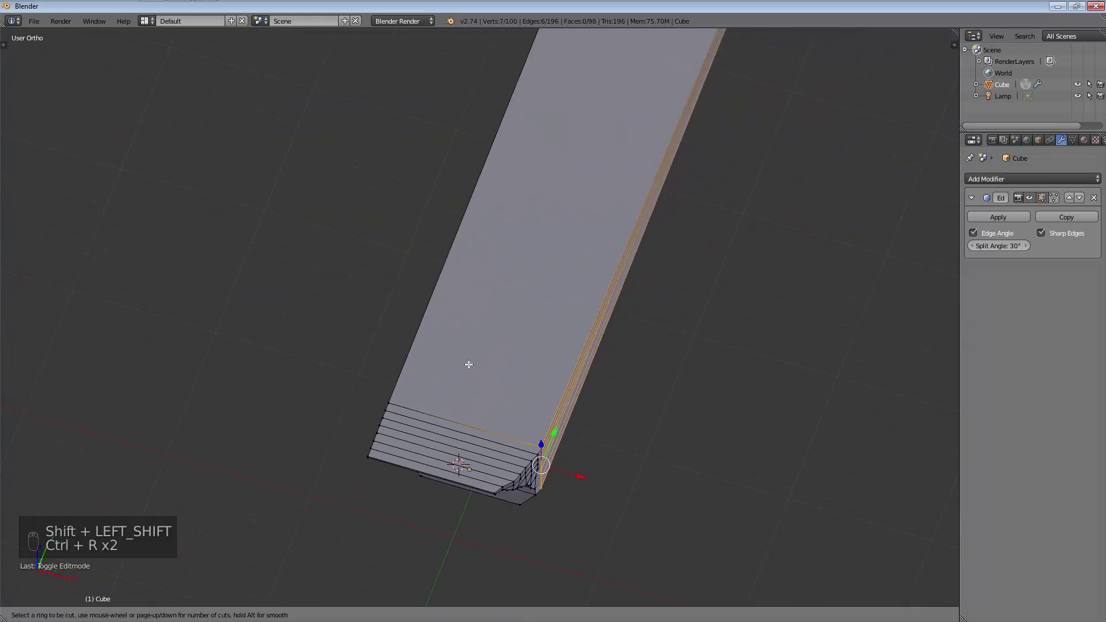
left_click(432, 475)
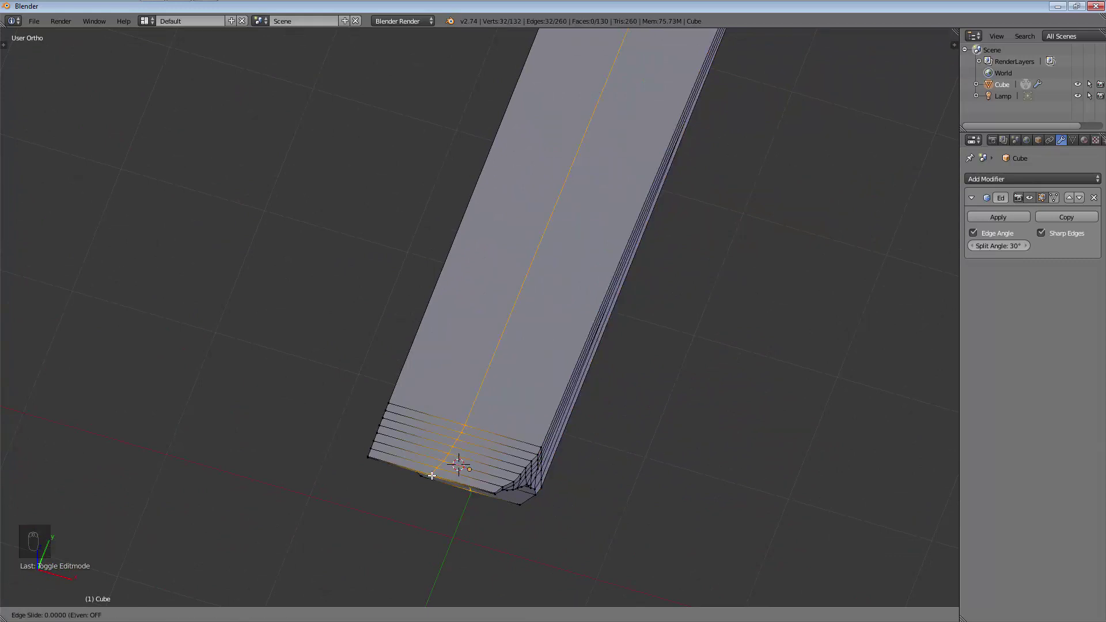
right_click(431, 475)
middle_click_drag(589, 459, 574, 393)
middle_click_drag(315, 220, 350, 297, "shift")
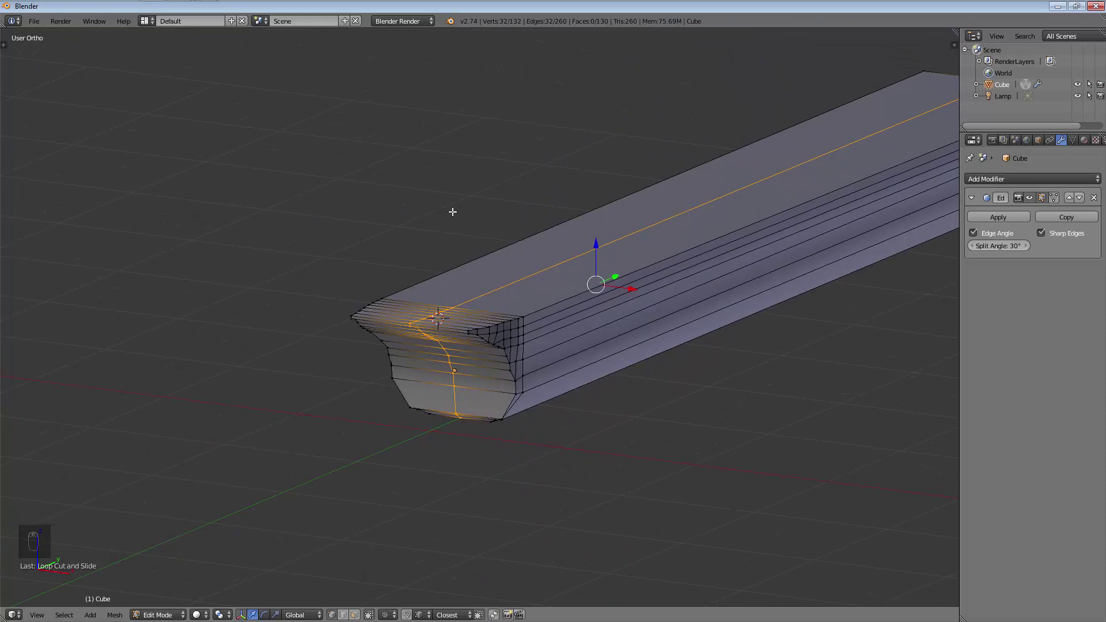
scroll(493, 350, "up", 2)
key("ctrl+z")
Examine how the rear end of the hull mesh fits the blueprint's deck outline in wireframe top view
scroll(697, 366, "down", 2)
middle_click_drag(728, 365, 587, 403, "shift")
key("KP_7")
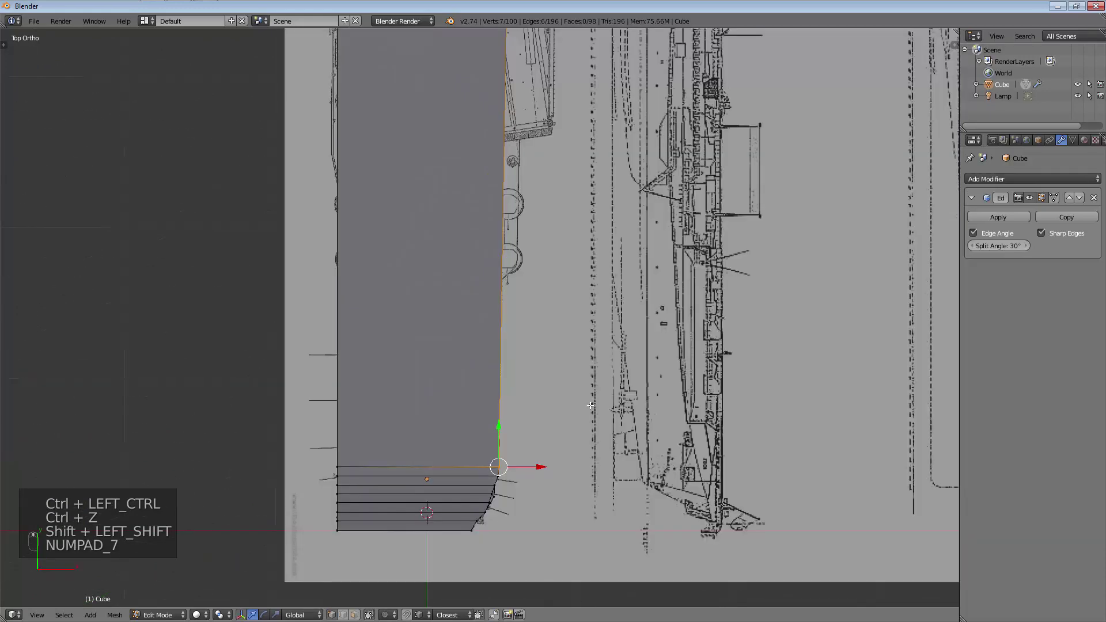
key("z")
scroll(565, 360, "up", 10, "shift")
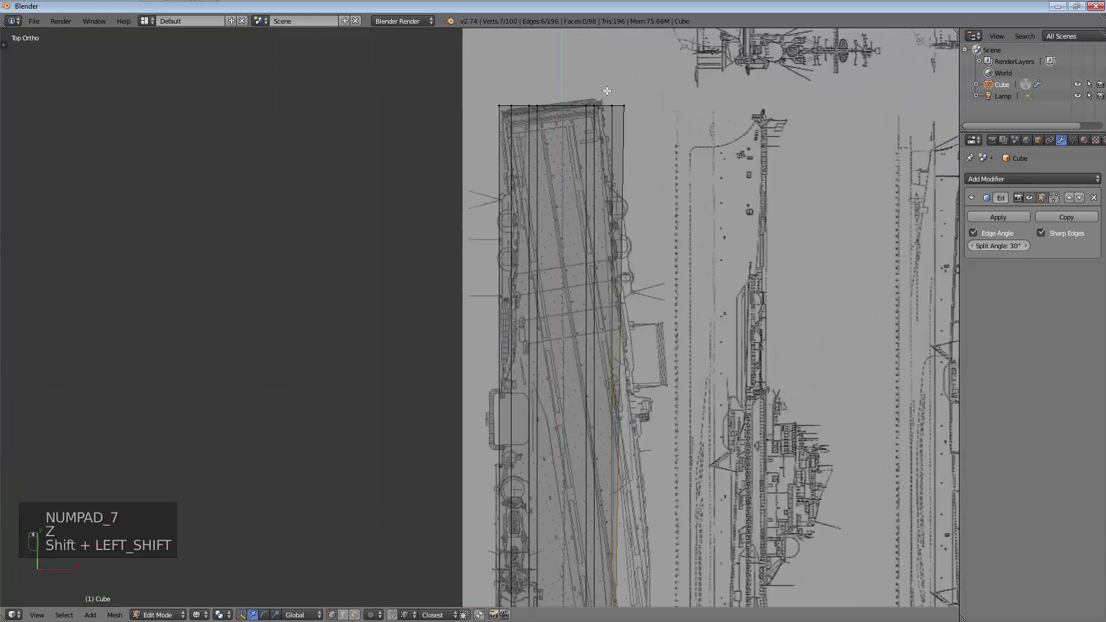
scroll(601, 171, "up", 1, "shift")
scroll(601, 171, "up", 5)
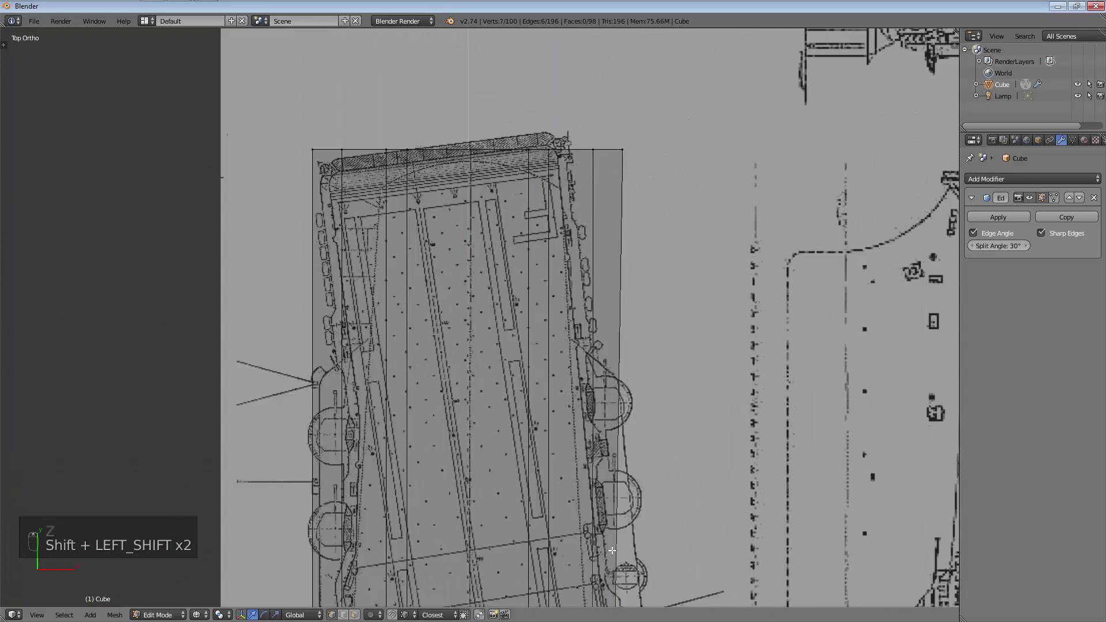
scroll(662, 478, "down", 2, "shift")
scroll(600, 427, "down", 3)
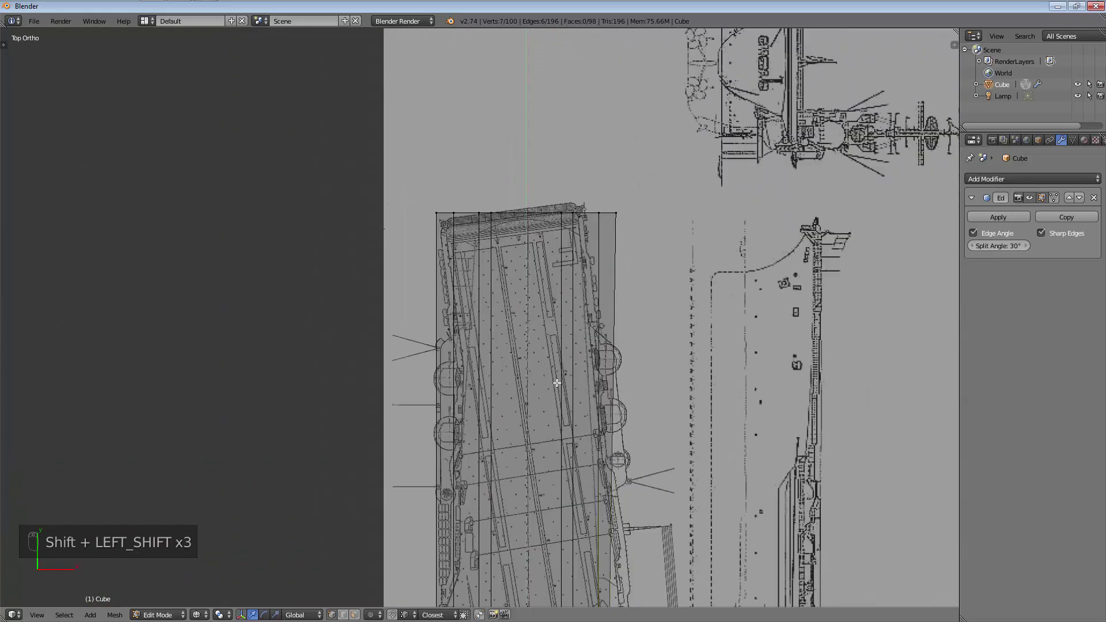
scroll(556, 264, "down", 5, "shift")
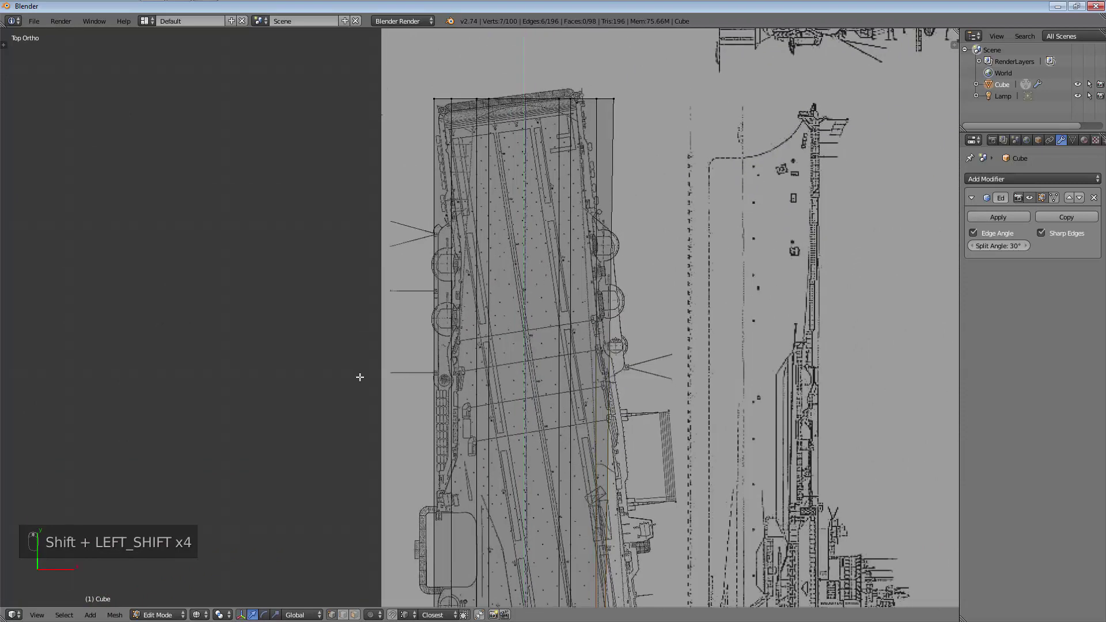
right_click(434, 99)
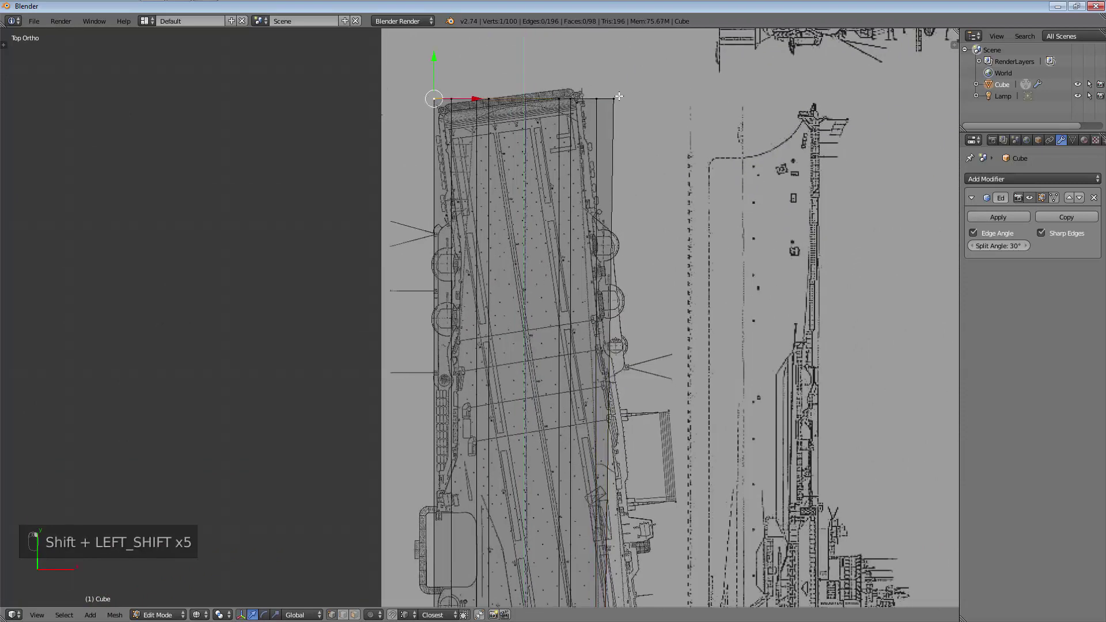
key("a")
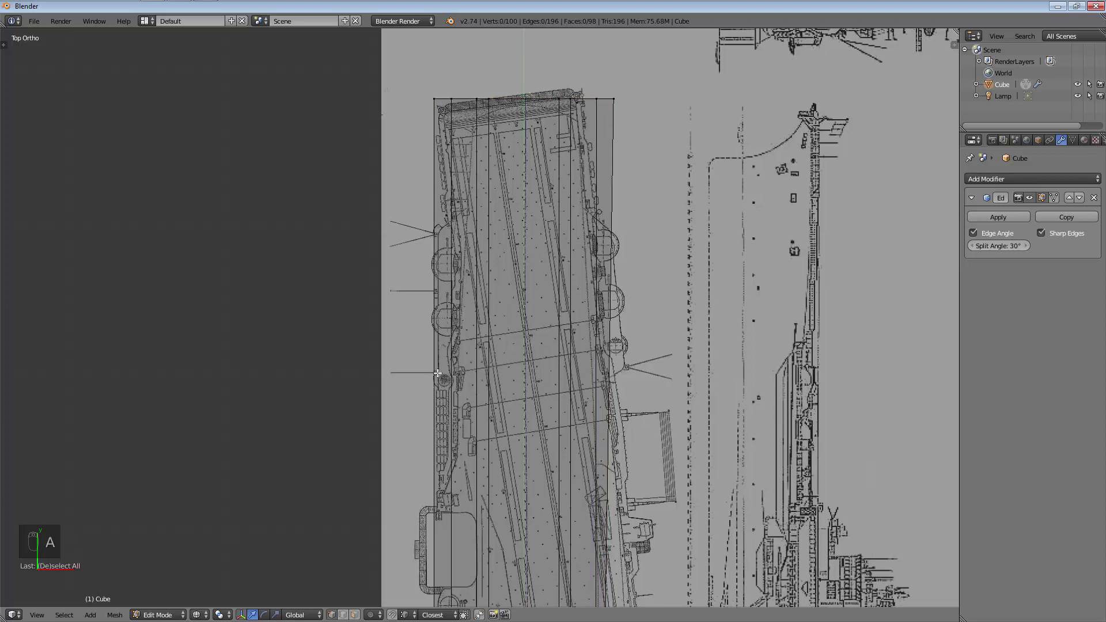
right_click(595, 97, "shift")
right_click(615, 97, "shift")
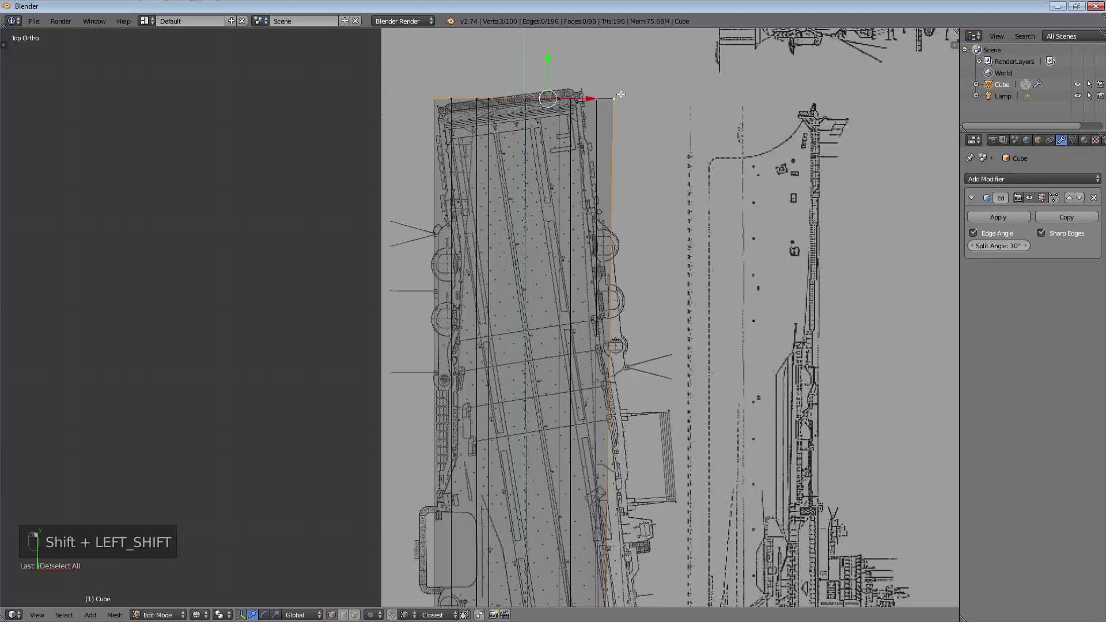
key("a")
key("ctrl+r")
key("ctrl+r")
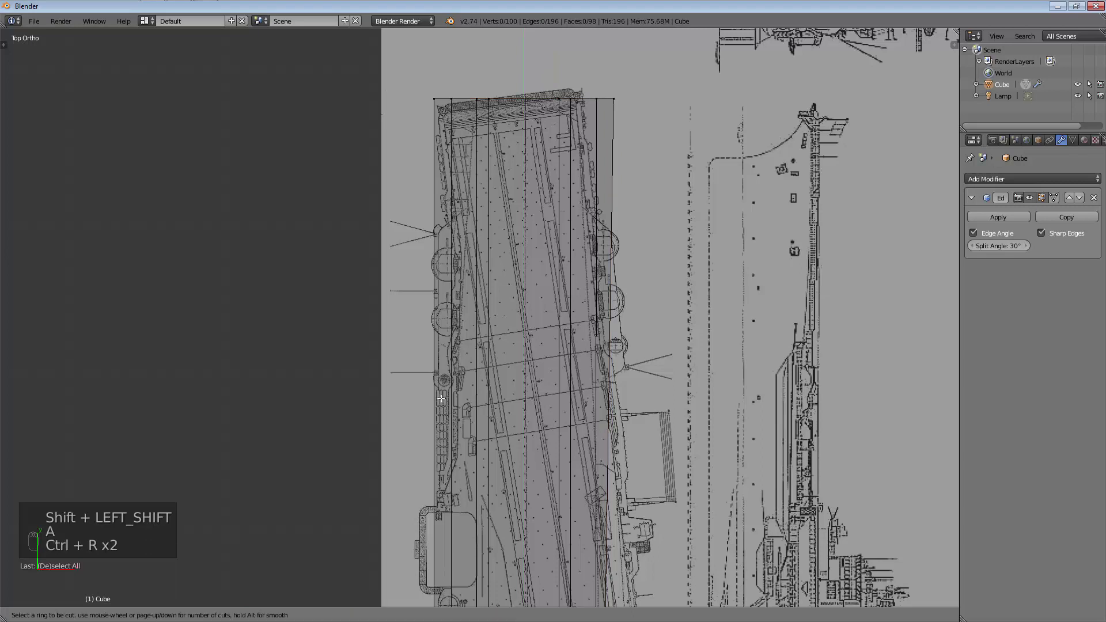
right_click(555, 437)
Add a crosswise loop cut around the hull and slide it to the front edge of the angled deck
scroll(555, 438, "down", 4)
middle_click_drag(556, 437, 528, 313, "shift")
key("ctrl+r")
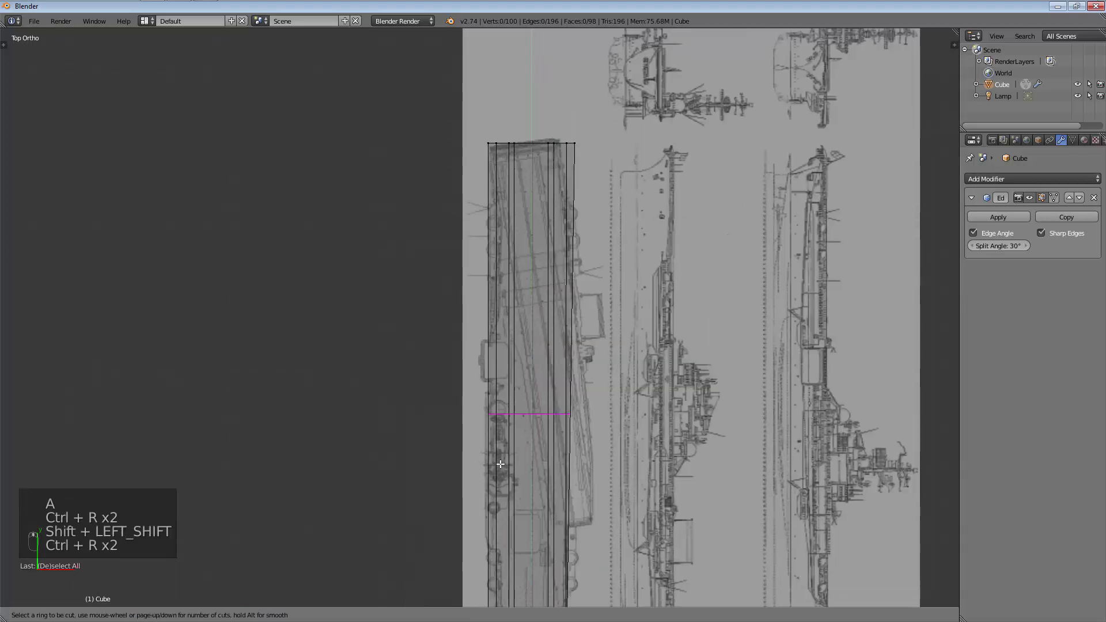
left_click(527, 416)
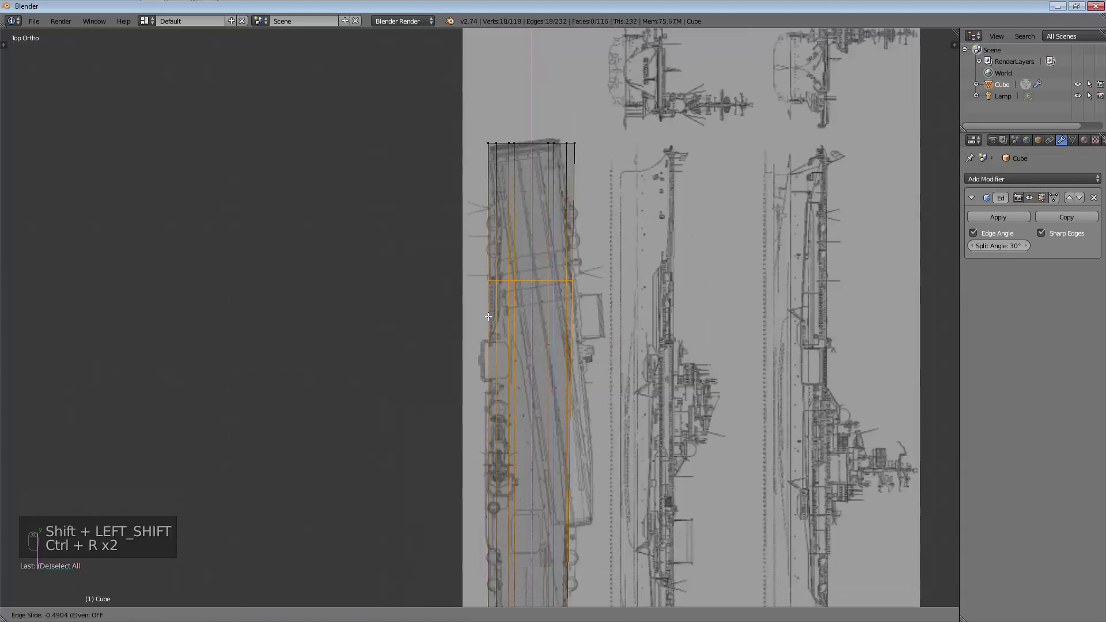
left_click(481, 563)
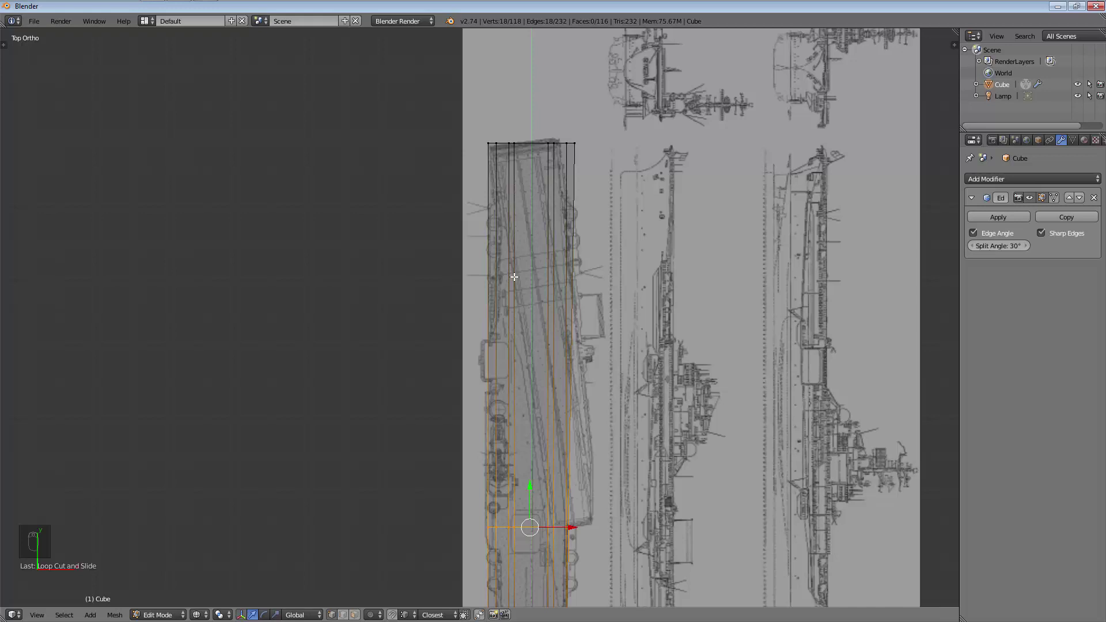
Add a second crosswise loop cut and slide it toward the rear, beside the round side platforms behind the angled deck's overhang
key("ctrl+r")
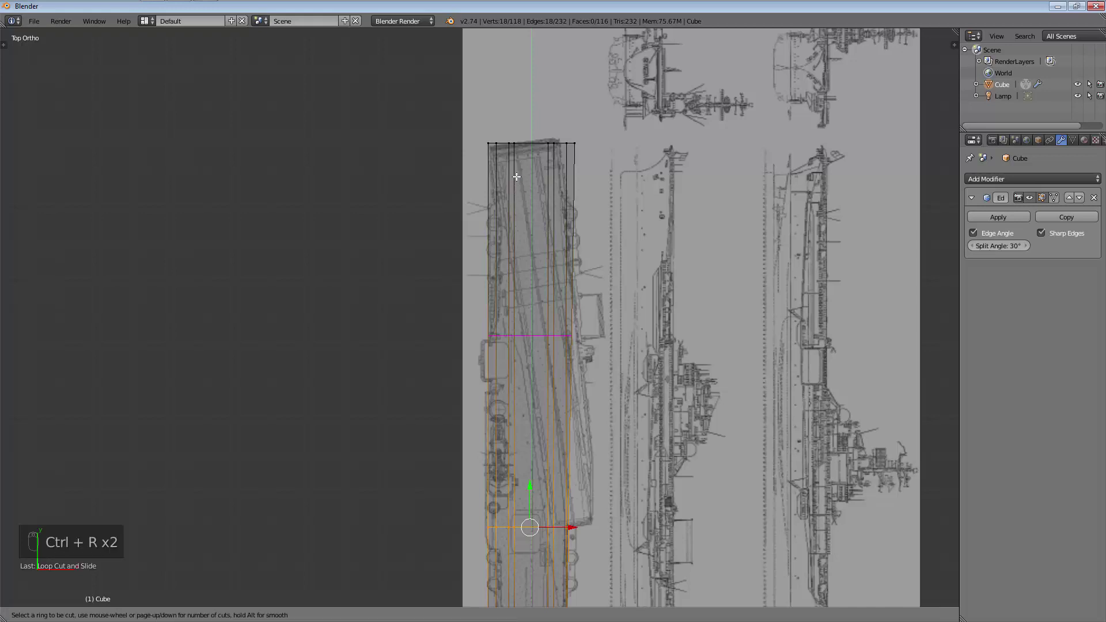
left_click(543, 339)
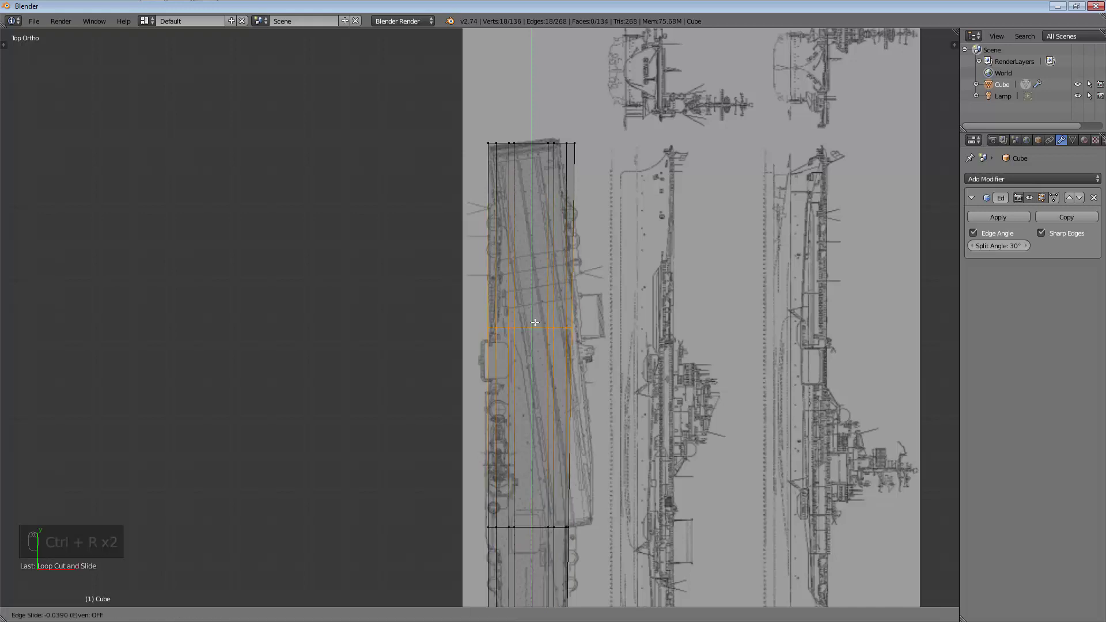
left_click(528, 255)
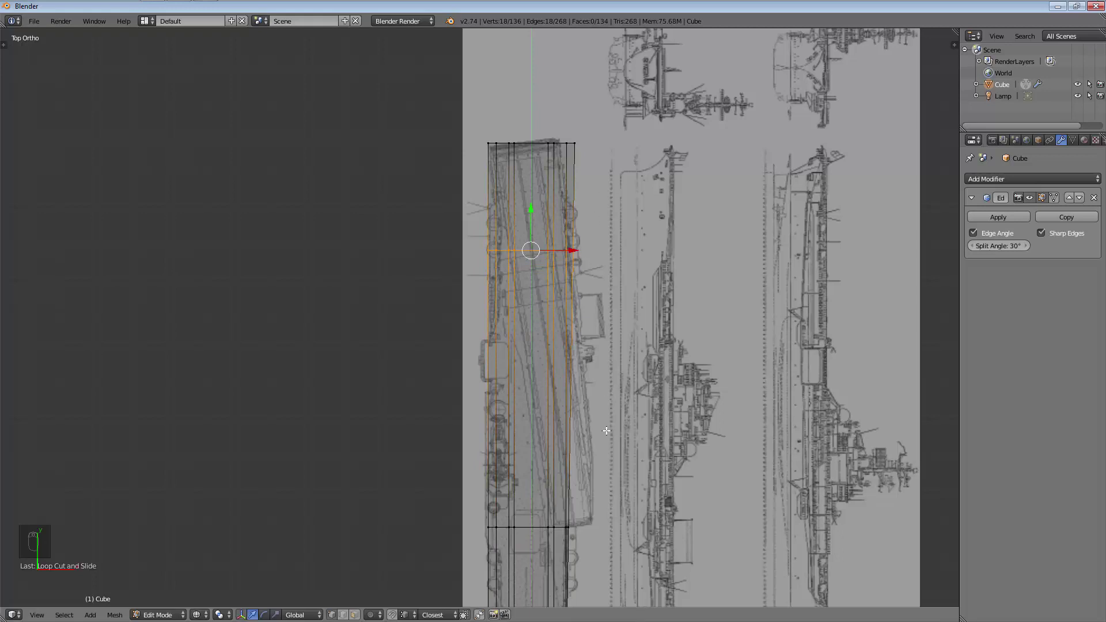
Examine the angled deck's overhang between the two new loops in the top view and compare it with the front-view blueprint
scroll(667, 365, "down", 3, "shift")
scroll(585, 337, "up", 3)
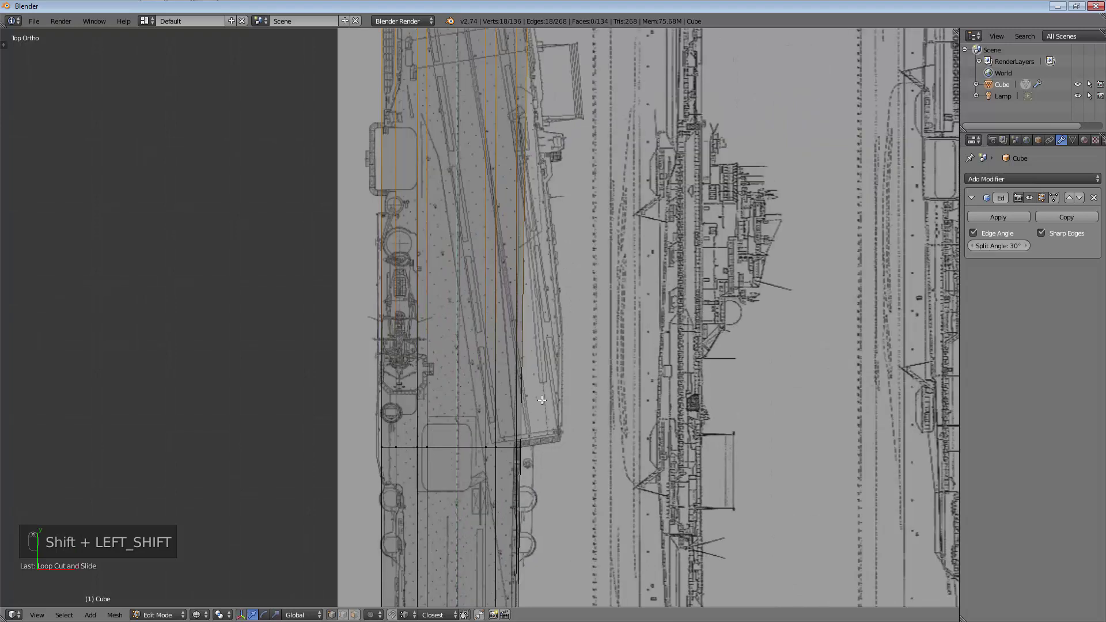
scroll(561, 357, "down", 1)
scroll(570, 374, "up", 3, "shift")
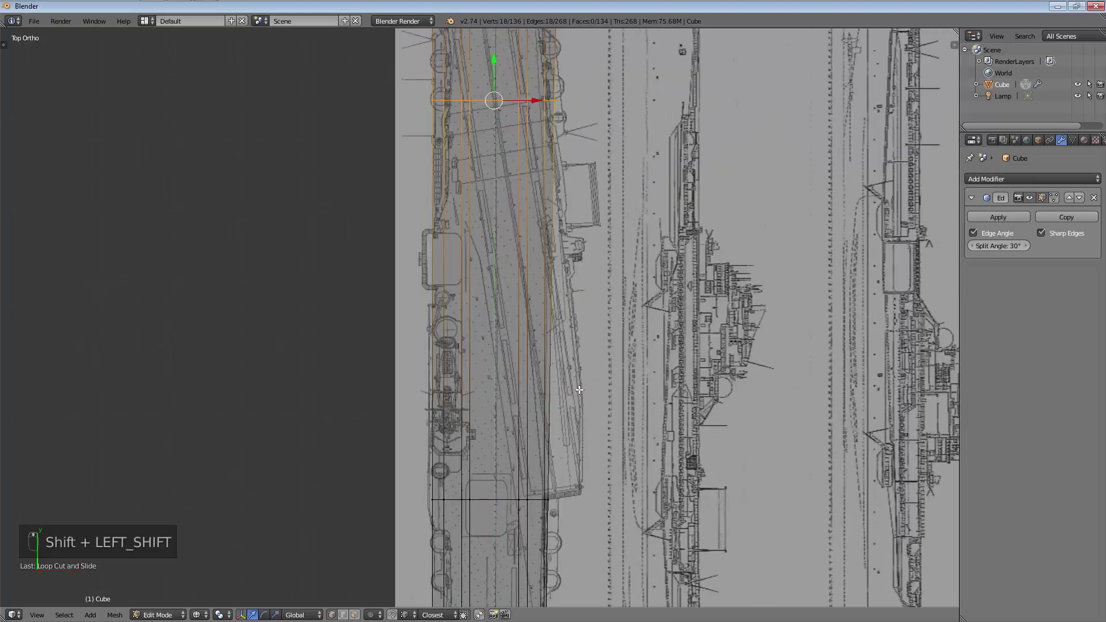
middle_click_drag(577, 387, 566, 483, "shift")
scroll(566, 484, "down", 5, "shift")
middle_click_drag(569, 366, 534, 415)
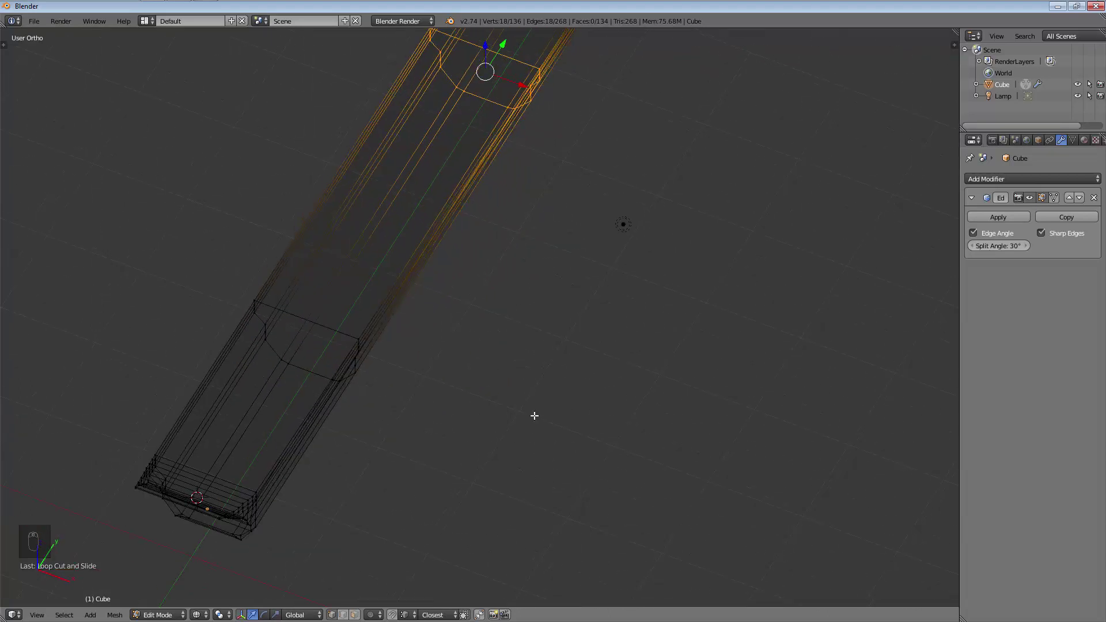
key("KP_7")
scroll(541, 455, "up", 3)
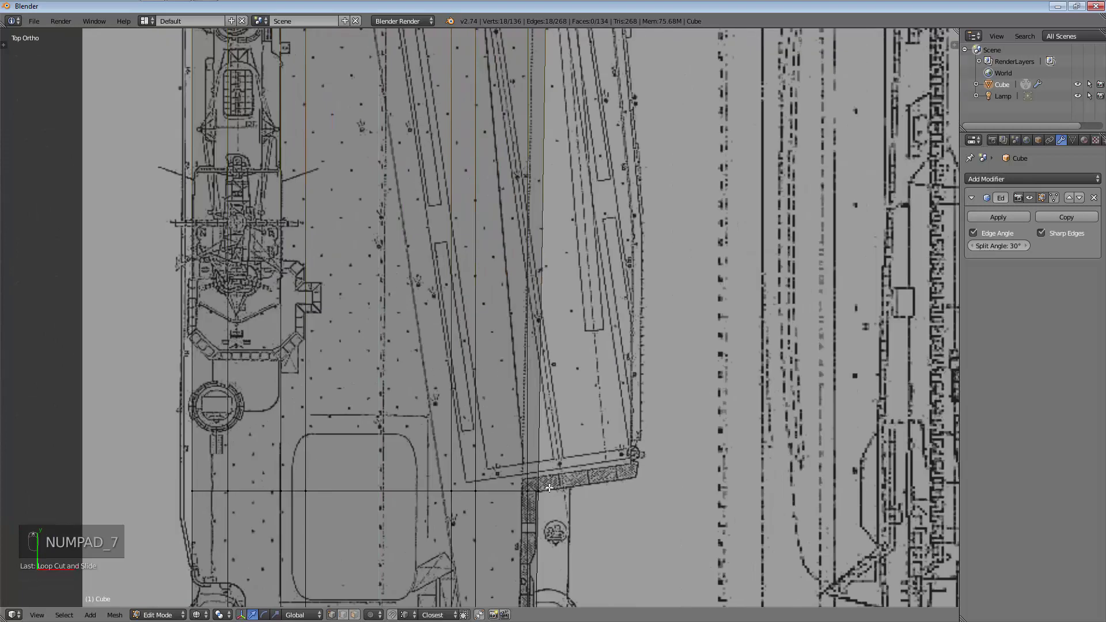
scroll(569, 458, "down", 1)
scroll(571, 447, "up", 2, "shift")
scroll(571, 444, "up", 2, "shift")
scroll(535, 412, "down", 2)
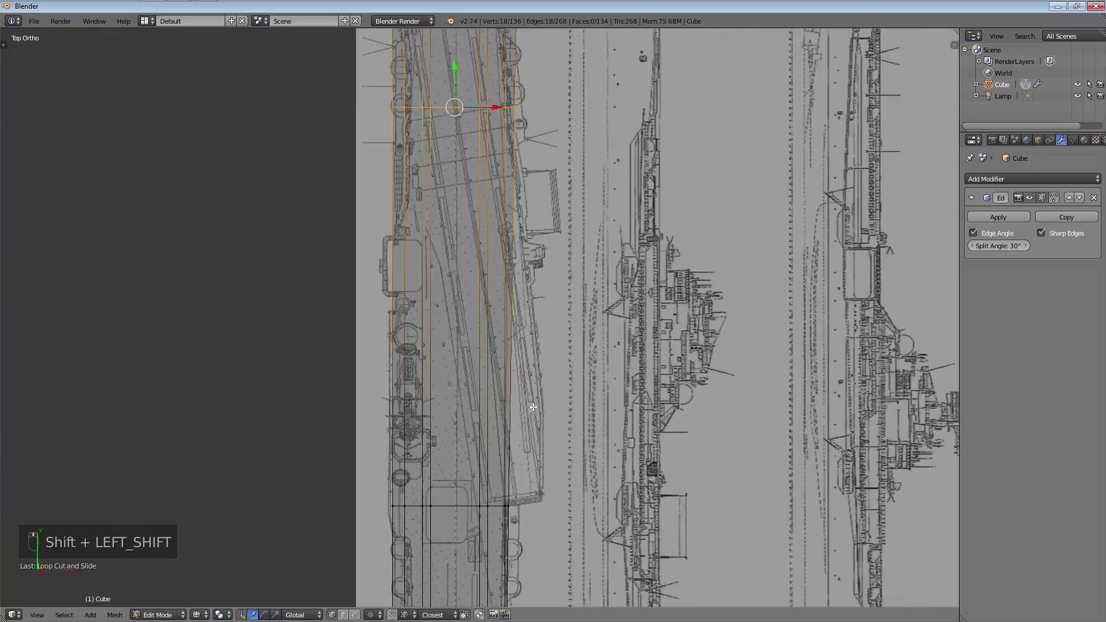
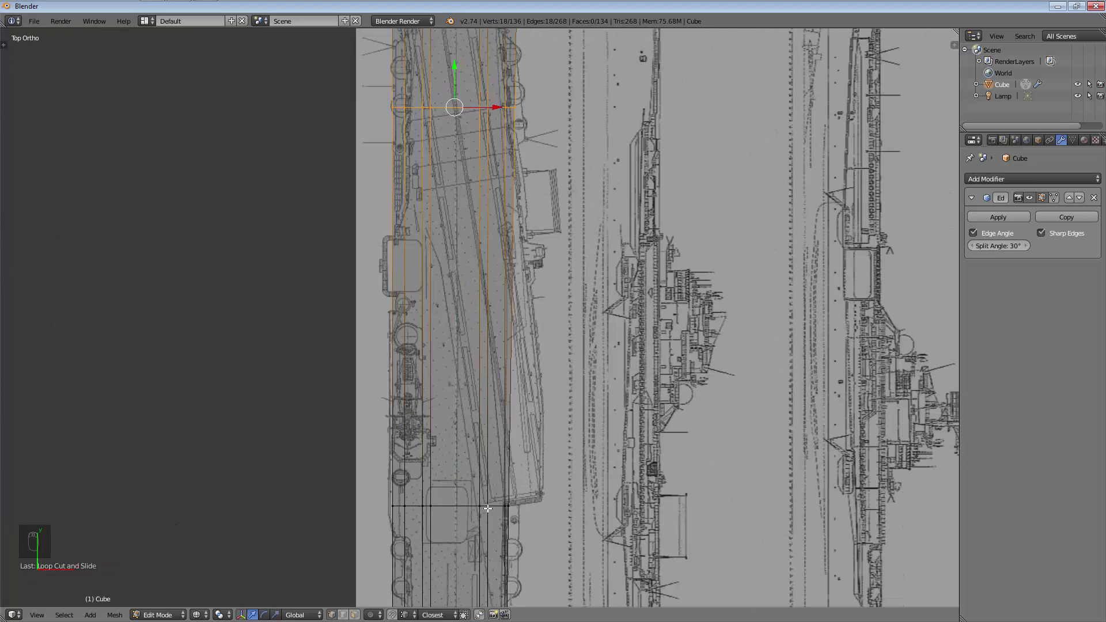
key("KP_1")
scroll(554, 239, "up", 5)
middle_click_drag(493, 210, 536, 367, "shift")
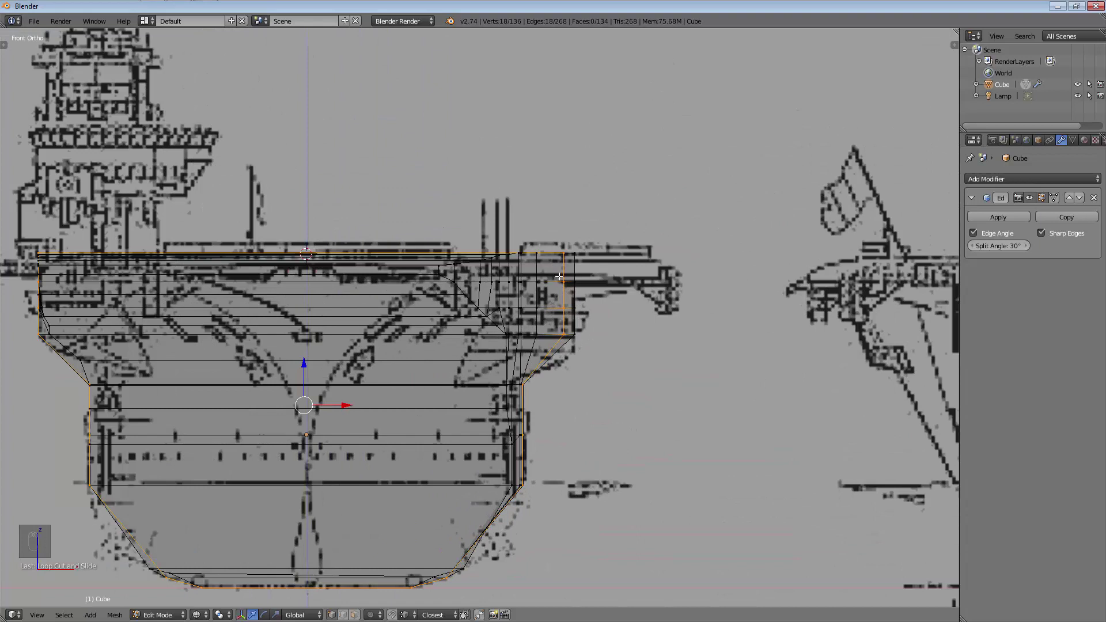
Extrude the deck-edge vertex on the front loop outward about 0.30 to the outer corner of the angled deck's overhang
key("KP_7")
middle_click_drag(422, 284, 506, 518, "shift")
scroll(506, 518, "up", 2)
right_click(434, 520)
scroll(455, 507, "down", 3)
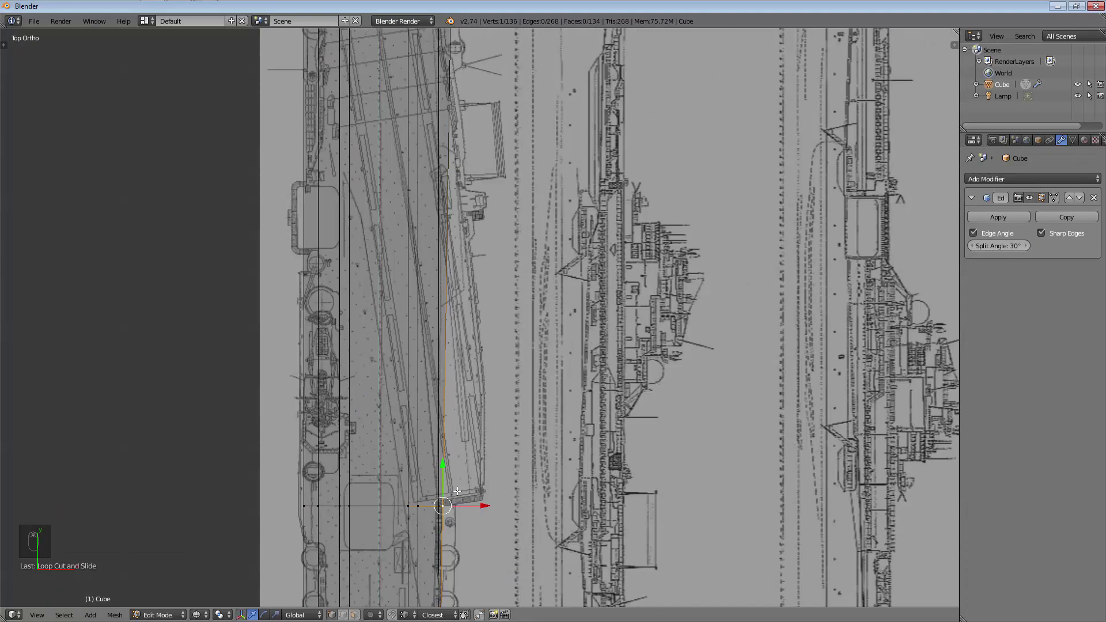
scroll(457, 490, "up", 2)
middle_click_drag(449, 517, 445, 454)
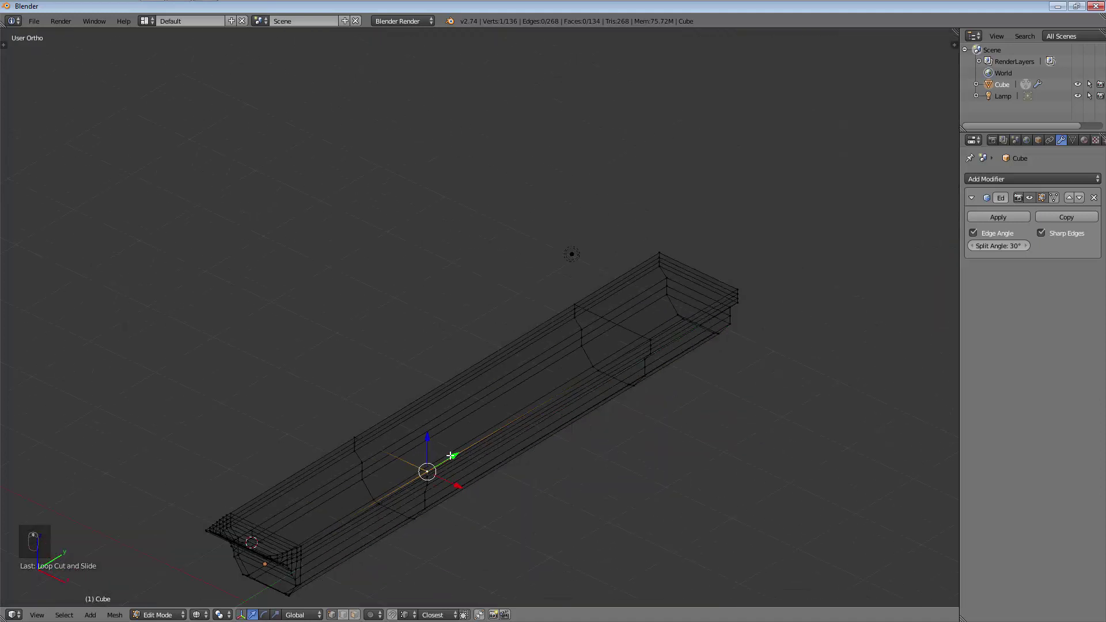
key("KP_7")
scroll(510, 409, "up", 5)
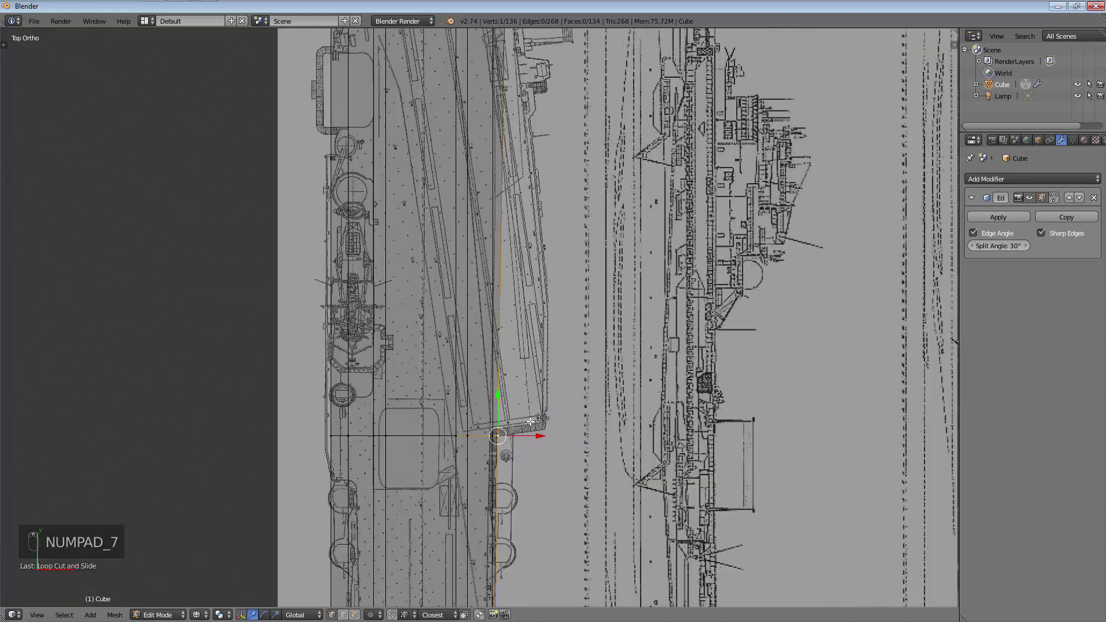
scroll(531, 403, "down", 2)
middle_click_drag(529, 357, 515, 446, "shift")
scroll(515, 447, "down", 2)
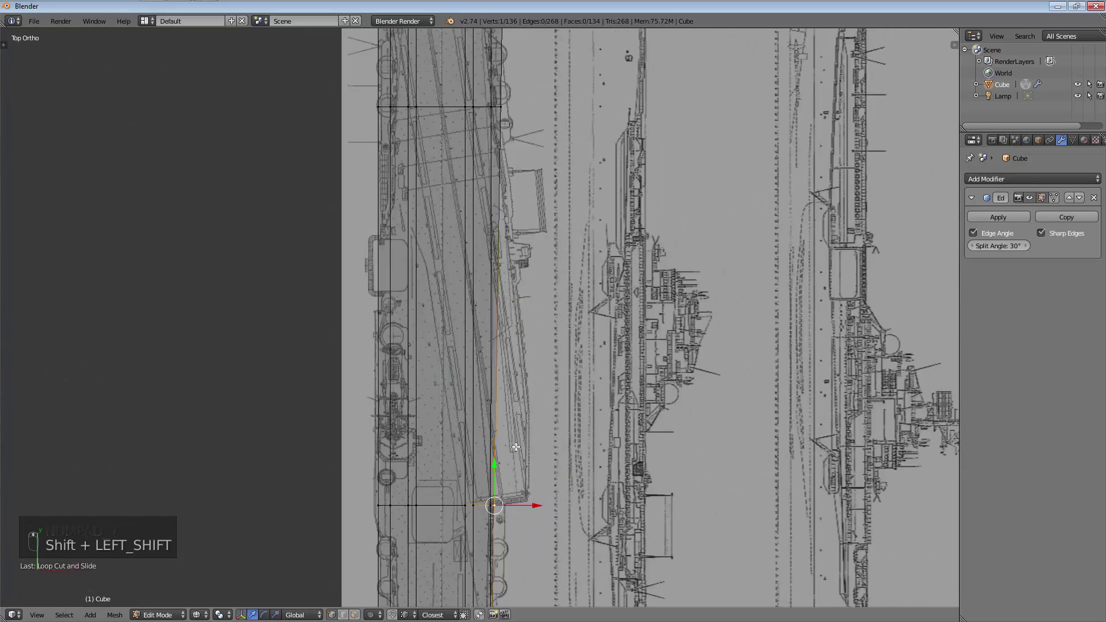
key("e")
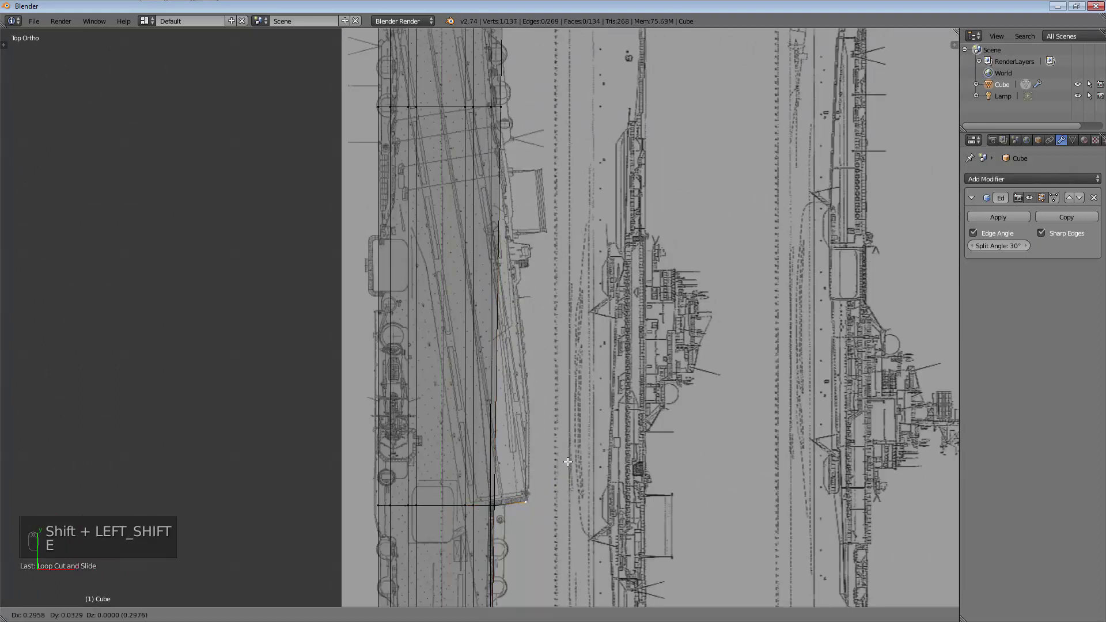
left_click(569, 460)
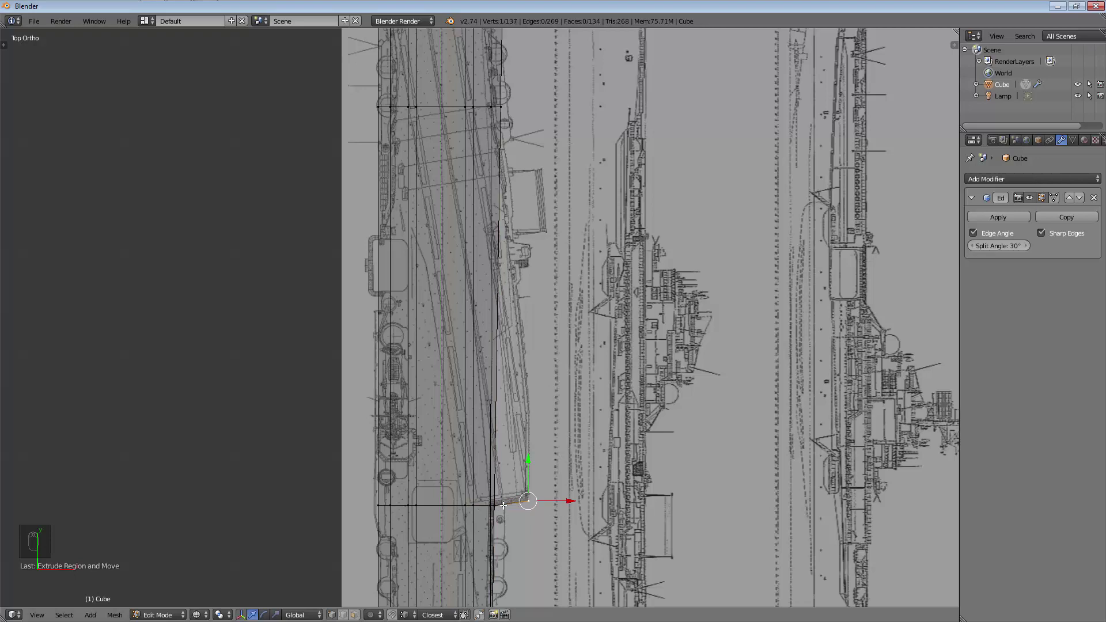
Extrude the overhang's corner vertex rearward along the angled deck's outer edge, following the top-view blueprint
key("e")
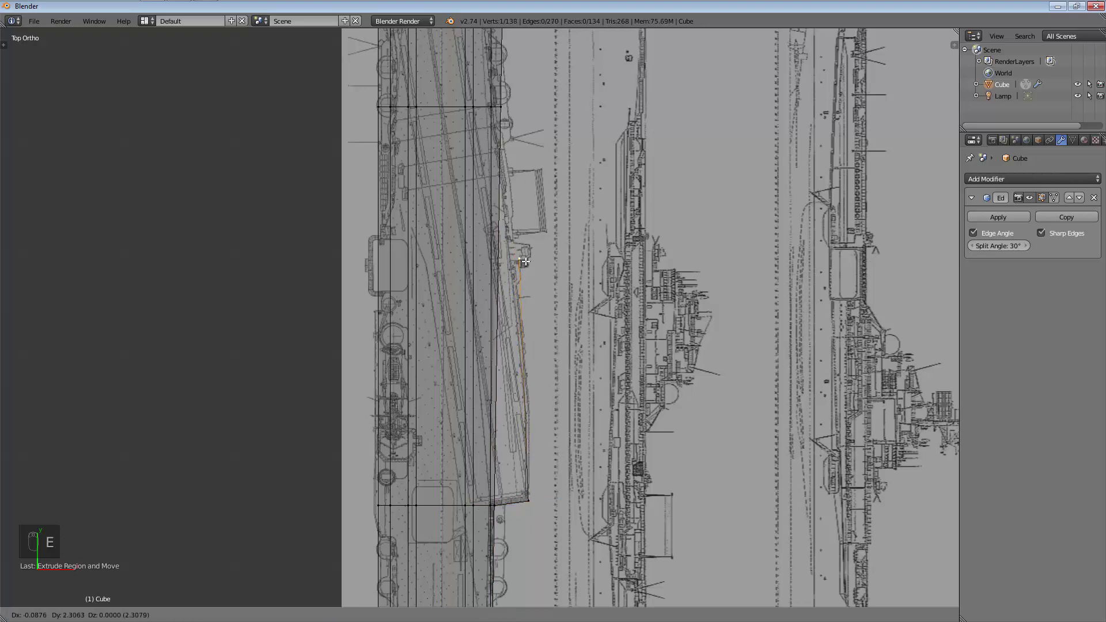
left_click(521, 241)
right_click(520, 273, "shift")
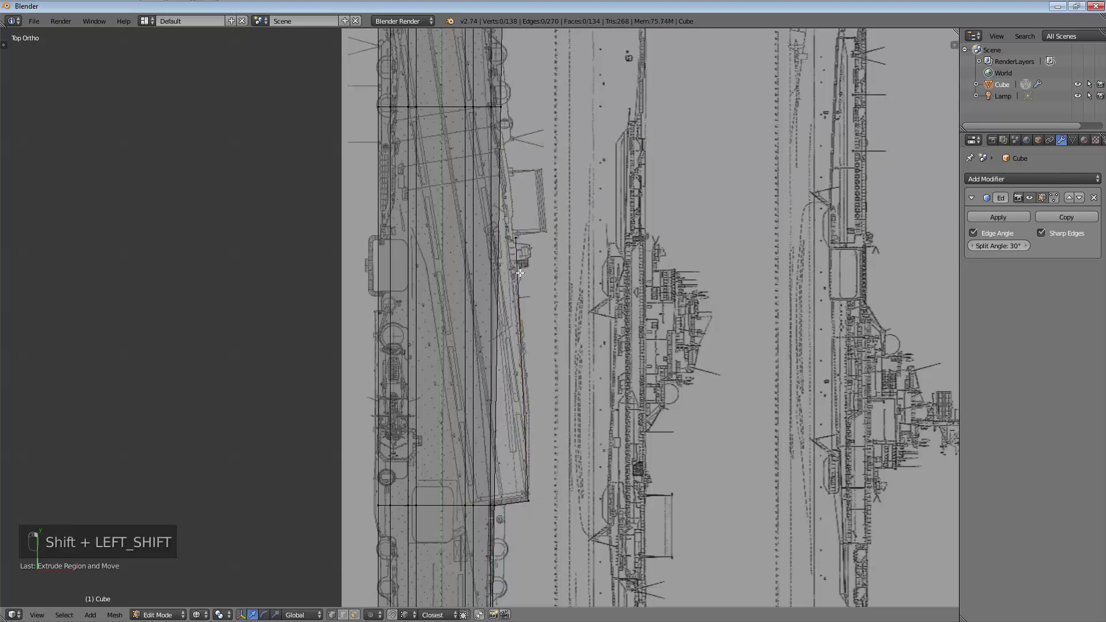
Fill a face between the overhang's two outer vertices and the deck-edge vertices of the front and rear loops
right_click(537, 493, "shift")
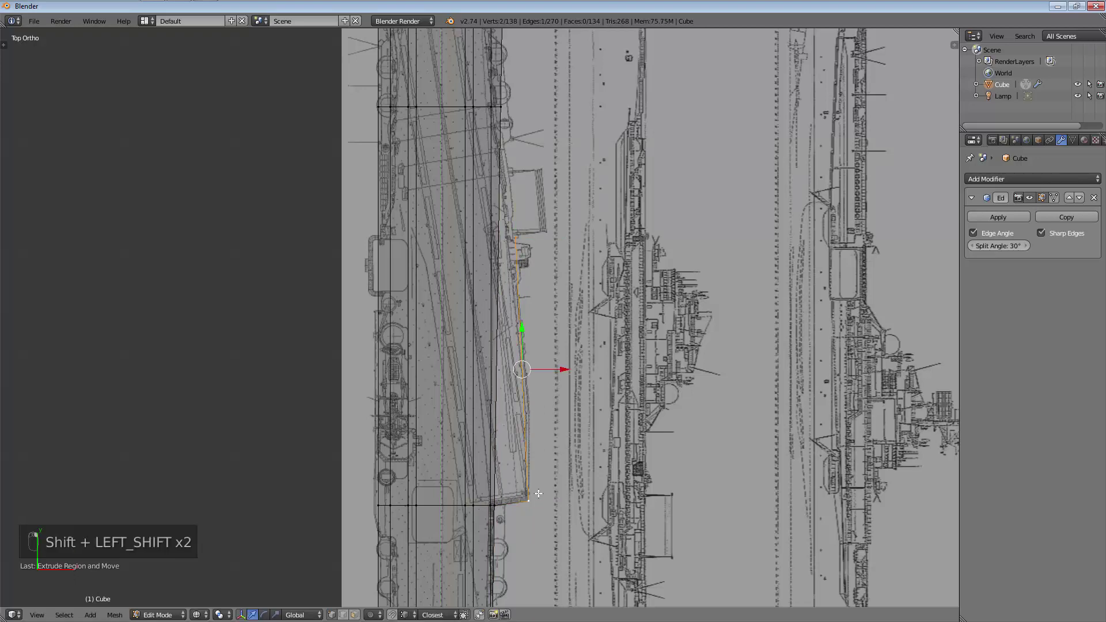
right_click(507, 502)
right_click(530, 502, "shift")
middle_click_drag(532, 395, 457, 453)
right_click(455, 454)
right_click(572, 467, "shift")
middle_click_drag(571, 467, 239, 68)
scroll(449, 328, "down", 4)
middle_click_drag(449, 328, 533, 518, "shift")
scroll(477, 451, "up", 4)
middle_click_drag(476, 451, 701, 389, "shift")
right_click(717, 351, "shift")
scroll(753, 413, "down", 3)
middle_click_drag(752, 413, 440, 390, "shift")
scroll(482, 366, "up", 3)
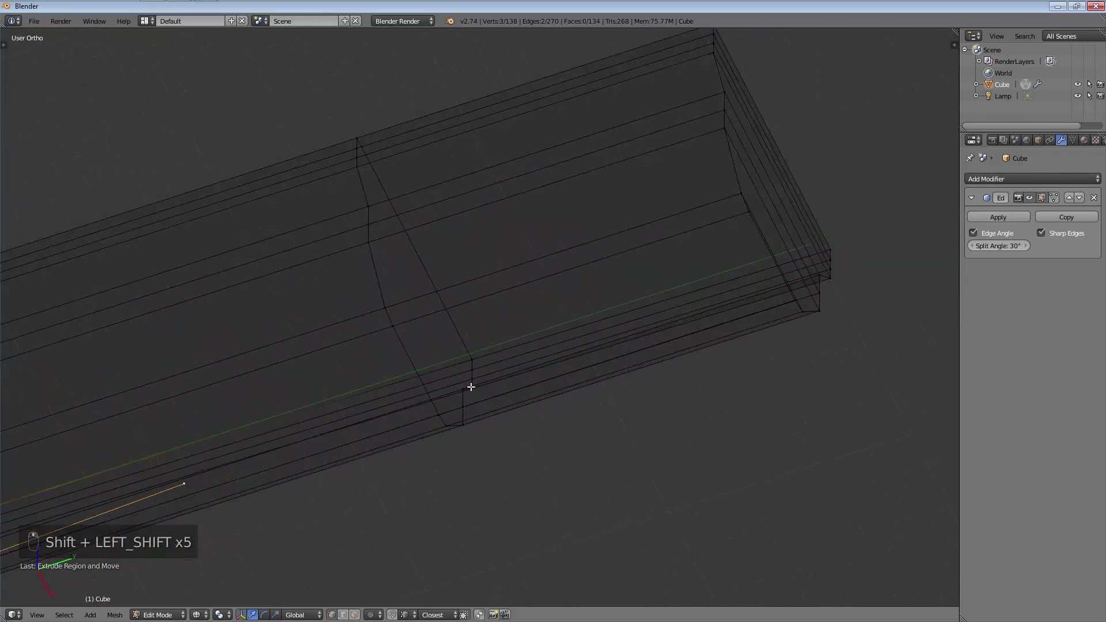
right_click(474, 358, "shift")
key("f")
scroll(400, 434, "down", 3)
middle_click_drag(399, 434, 425, 453, "shift")
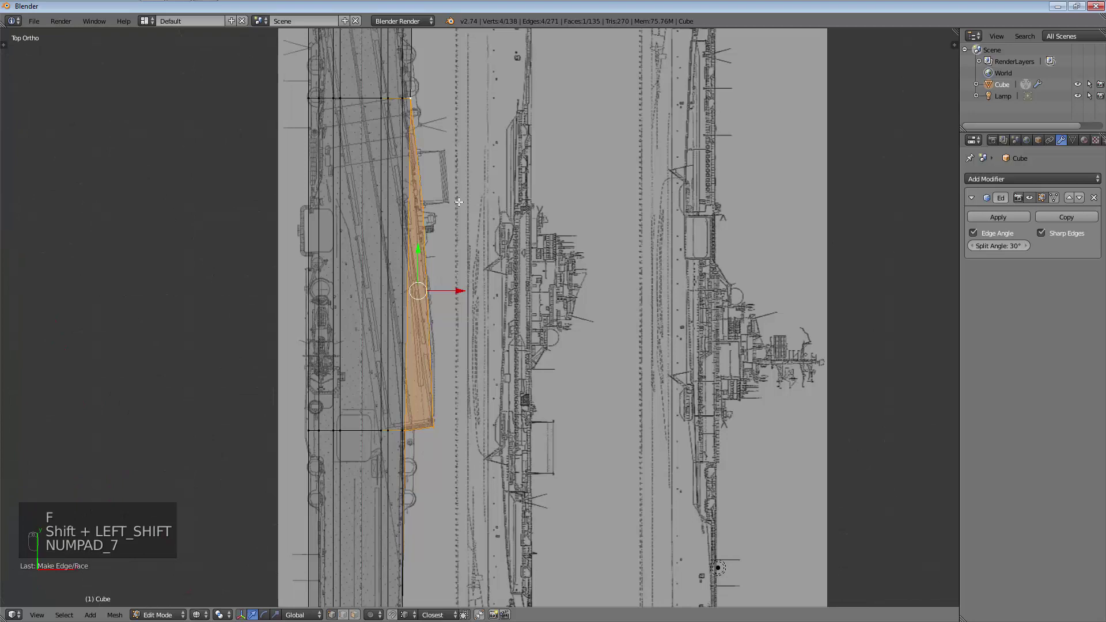
Extrude the new overhang face downward about 0.064
middle_click_drag(426, 452, 428, 282)
scroll(427, 282, "up", 7)
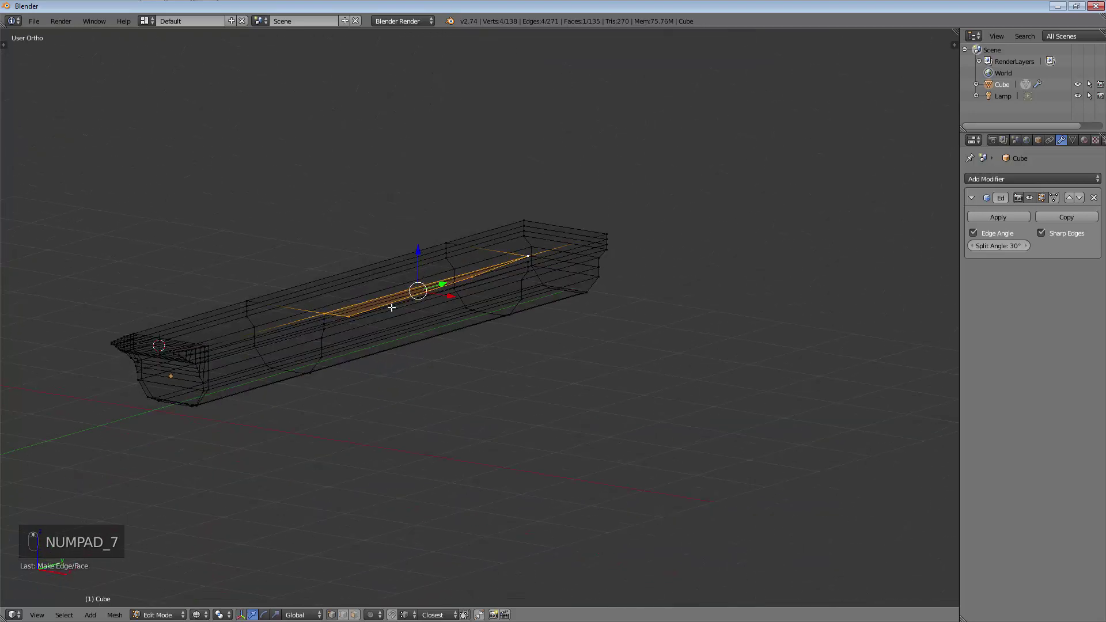
middle_click_drag(249, 343, 309, 343, "shift")
scroll(308, 344, "up", 2)
scroll(279, 329, "up", 1)
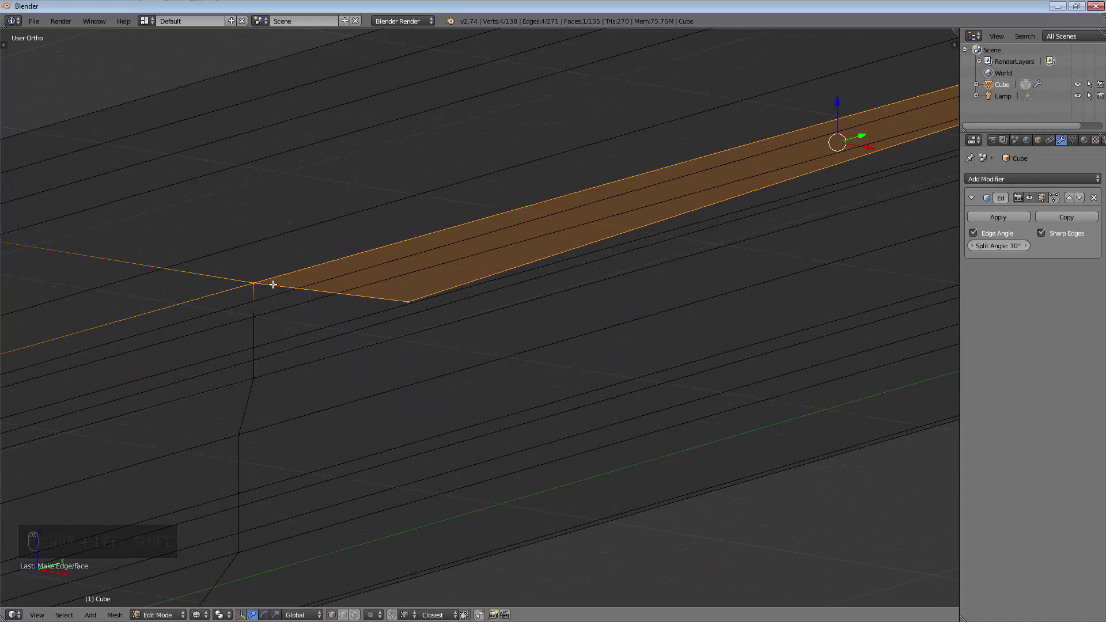
key("e")
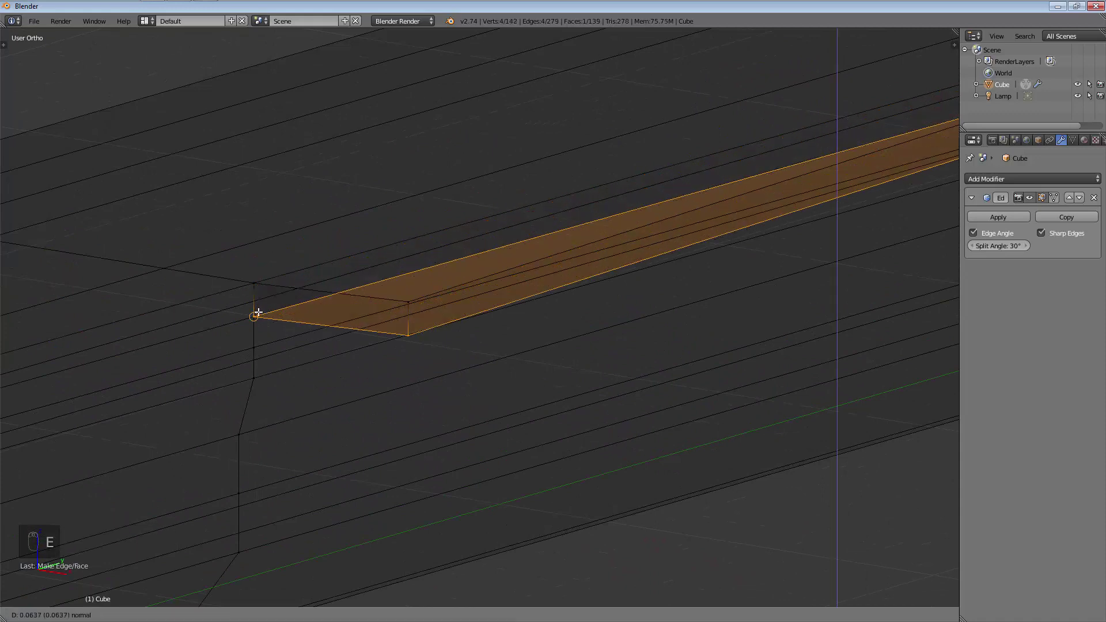
left_click(258, 312)
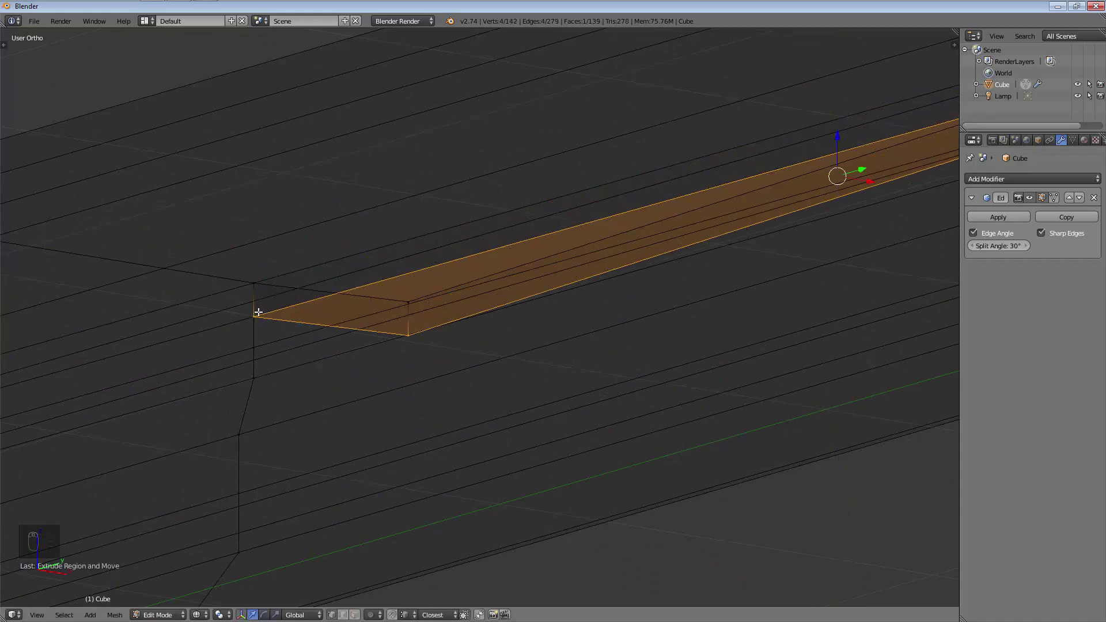
Check the overhang's thickness against the front-view blueprint and extrude its lower face down a further 0.058 or so
key("KP_1")
middle_click_drag(124, 418, 159, 386, "shift")
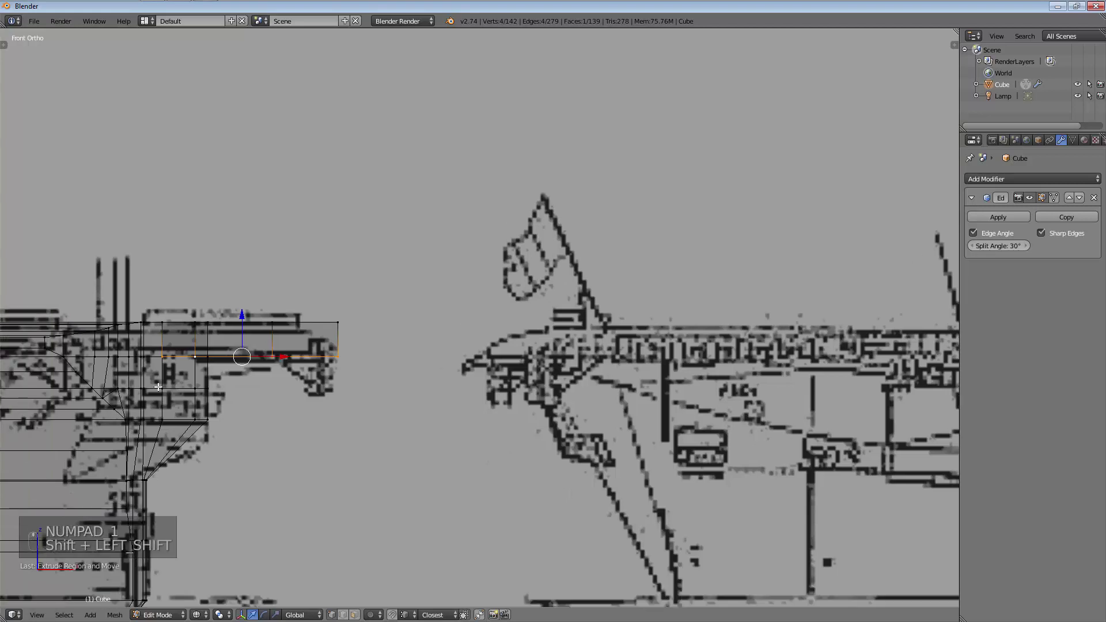
middle_click_drag(378, 362, 518, 372)
middle_click_drag(518, 372, 427, 401)
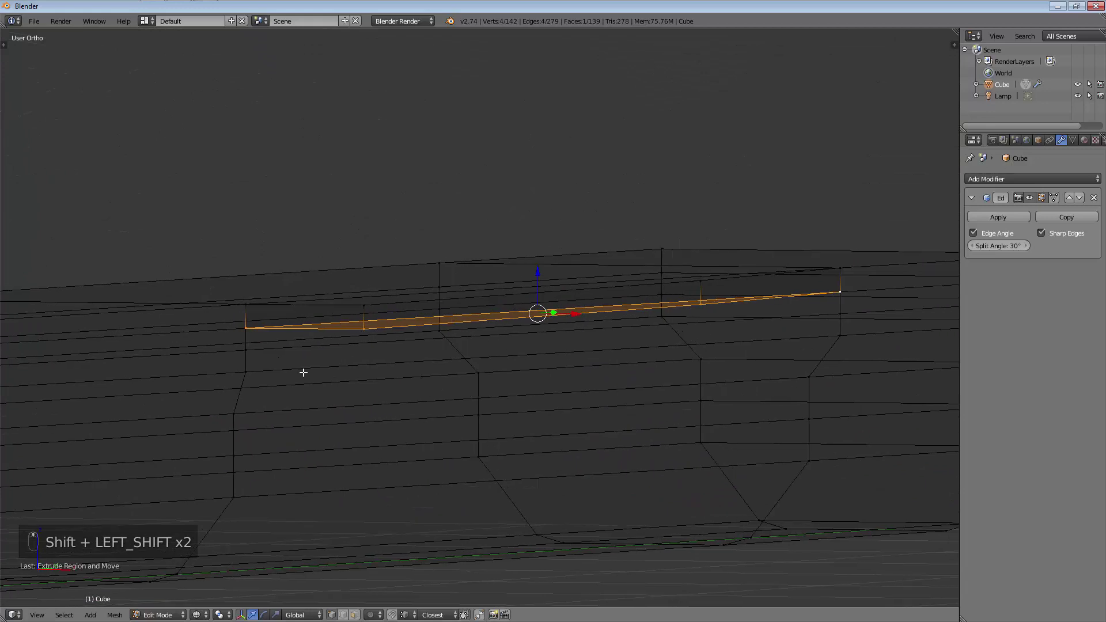
key("e")
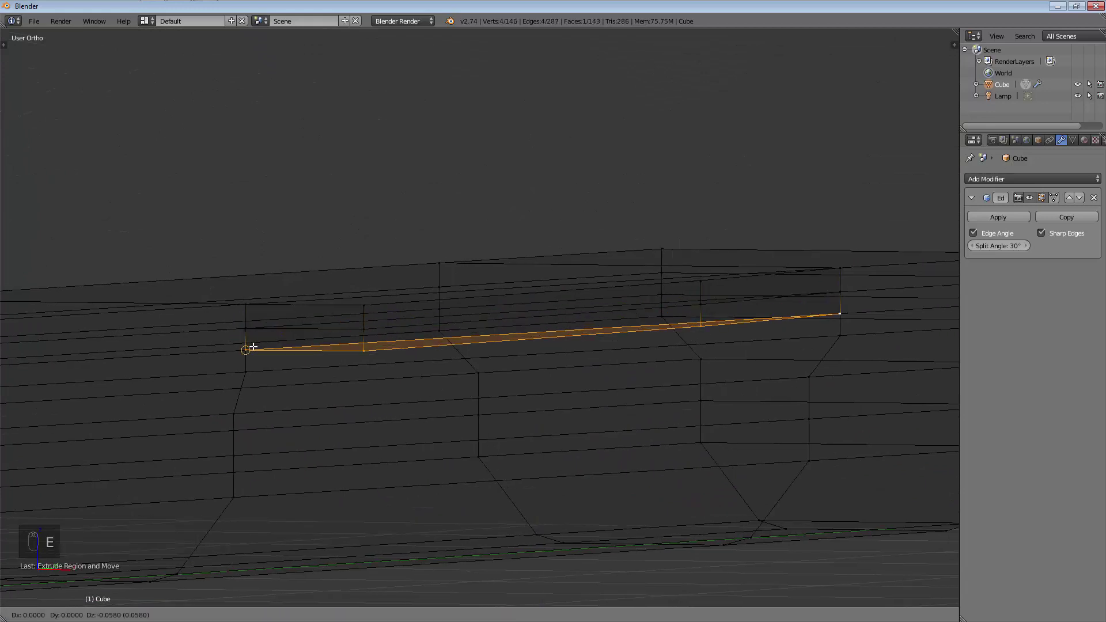
left_click(252, 348)
Switch to solid shading and fill the open top of the overhang with a face flush with the deck
middle_click_drag(432, 328, 521, 380)
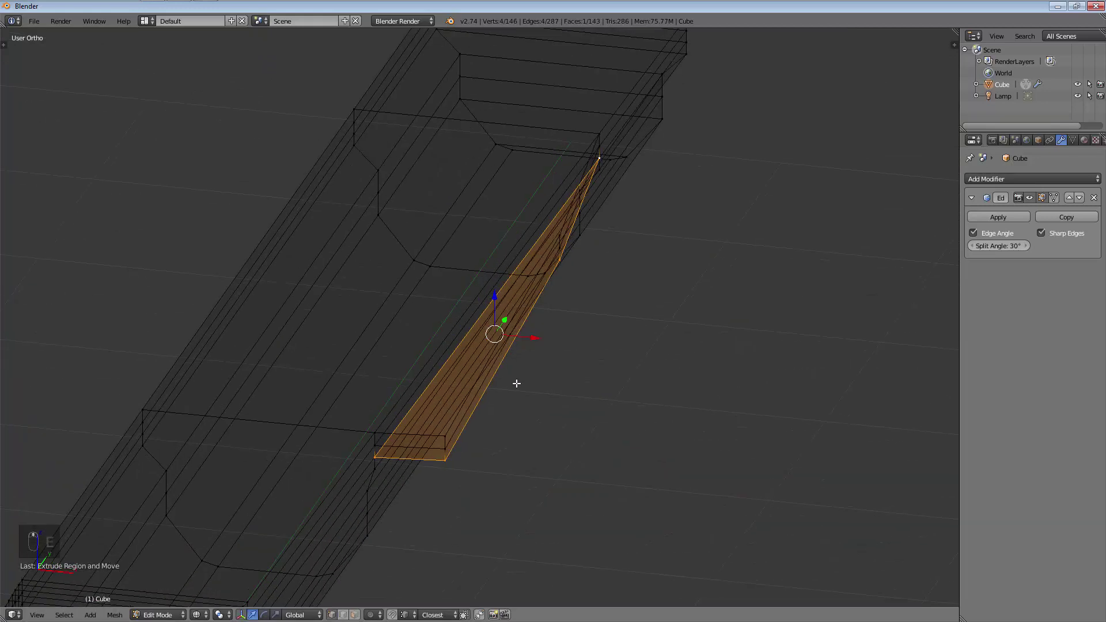
left_click(200, 615)
left_click(211, 576)
scroll(438, 436, "up", 1)
middle_click_drag(480, 417, 355, 477)
right_click(304, 479)
right_click(252, 467, "shift")
right_click(777, 135, "shift")
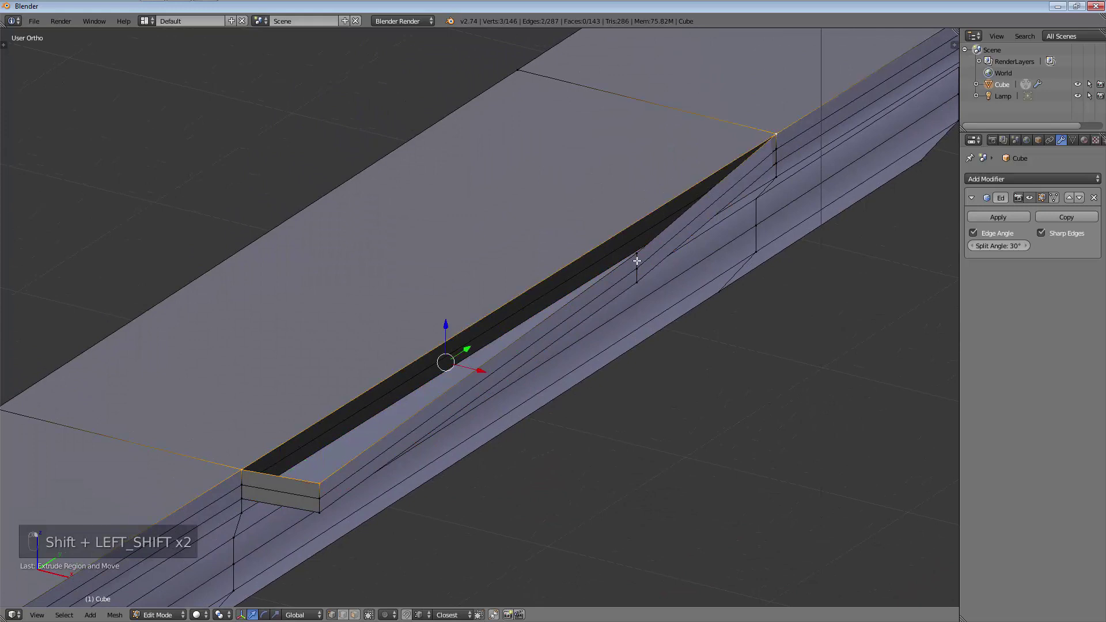
key("f")
key("a")
scroll(500, 401, "down", 5)
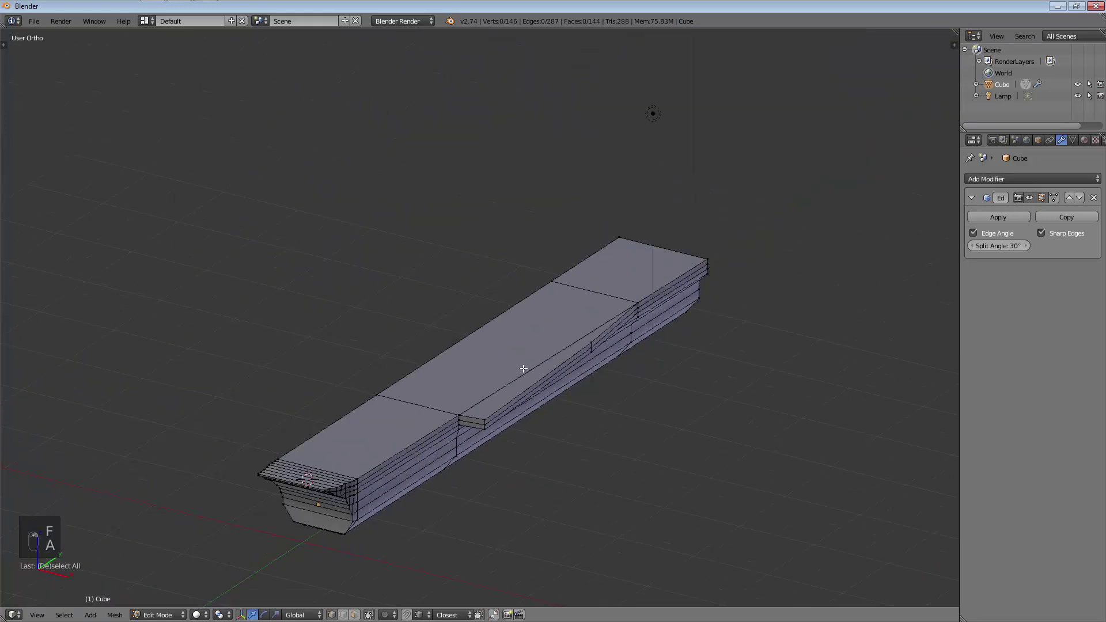
Try a loop cut with no slide offset on the middle deck section beside the overhang
key("ctrl+r")
key("ctrl+r")
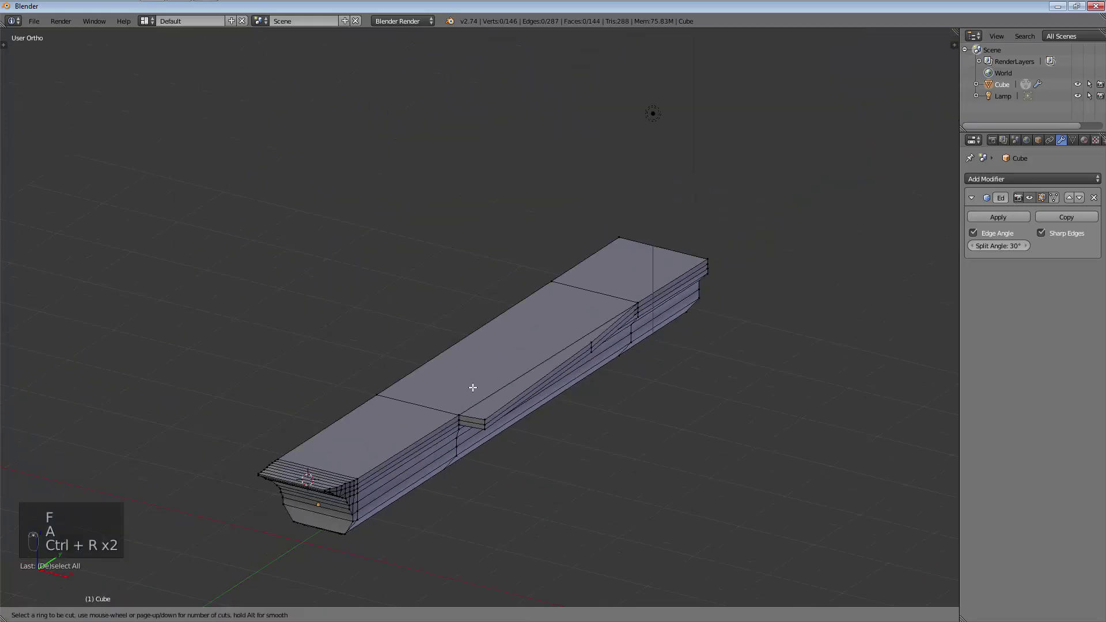
left_click(433, 375)
right_click(434, 375)
middle_click_drag(528, 387, 519, 451)
scroll(525, 444, "up", 5)
middle_click_drag(517, 408, 541, 465)
Undo the overhang faces and the outer-edge extrusion, back to the first extruded corner vertex
key("ctrl+z")
key("ctrl+z")
key("ctrl+z")
key("ctrl+z")
key("ctrl+z")
key("ctrl+z")
key("ctrl+z")
key("ctrl+z")
key("ctrl+z")
key("ctrl+z")
key("ctrl+z")
key("ctrl+z")
key("ctrl+z")
key("ctrl+z")
key("ctrl+z")
key("ctrl+z")
key("ctrl+z")
key("ctrl+z")
key("ctrl+z")
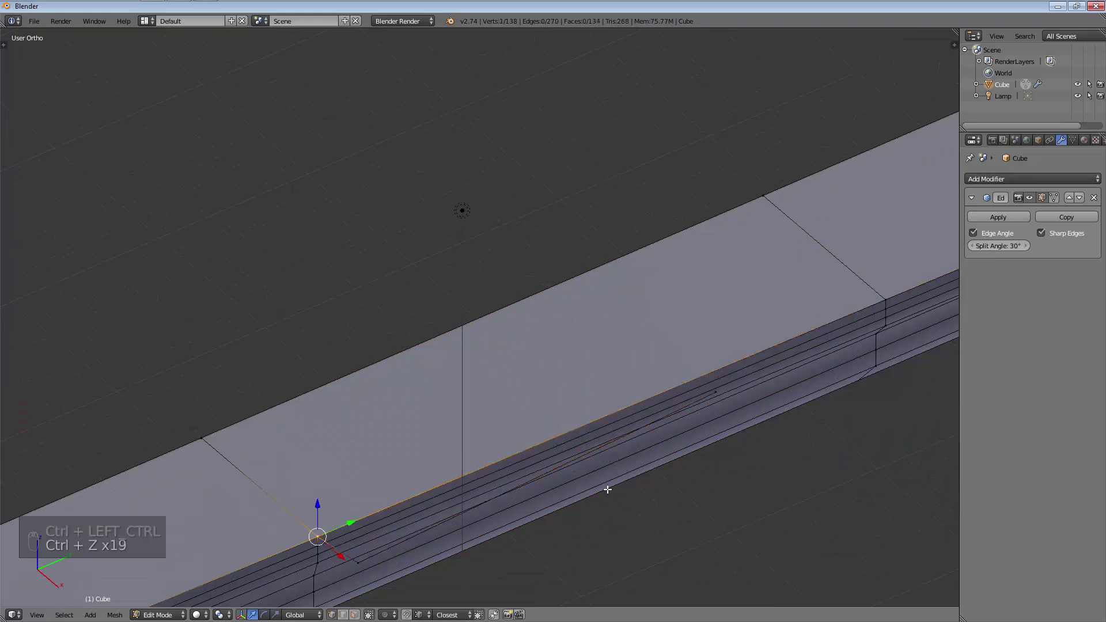
key("ctrl+z")
key("ctrl+z")
key("ctrl+z")
key("ctrl+z")
key("ctrl+z")
key("ctrl+z")
key("ctrl+z")
key("ctrl+z")
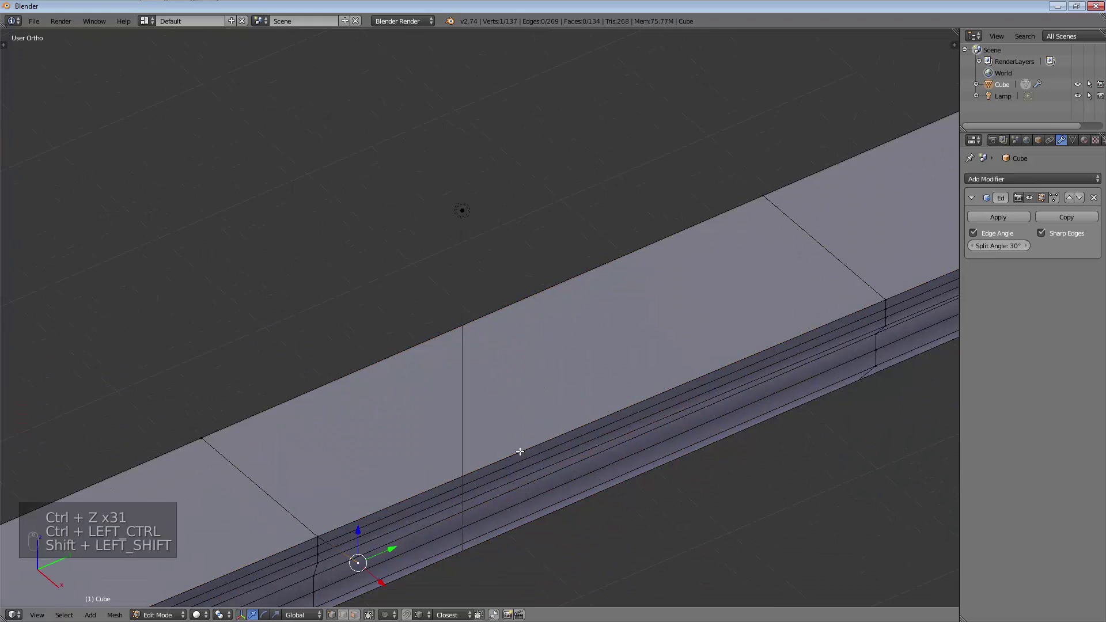
Add a crosswise loop cut around the hull midway between the front and rear loops of the angled deck
key("ctrl+r")
key("ctrl+r")
left_click(573, 413)
left_click(573, 412)
Extrude the overhang's corner vertex about 1.88 rearward along the angled deck's outer edge, level with the middle loop
middle_click_drag(654, 486, 626, 448, "shift")
key("KP_7")
middle_click_drag(413, 415, 454, 512, "shift")
right_click(427, 540)
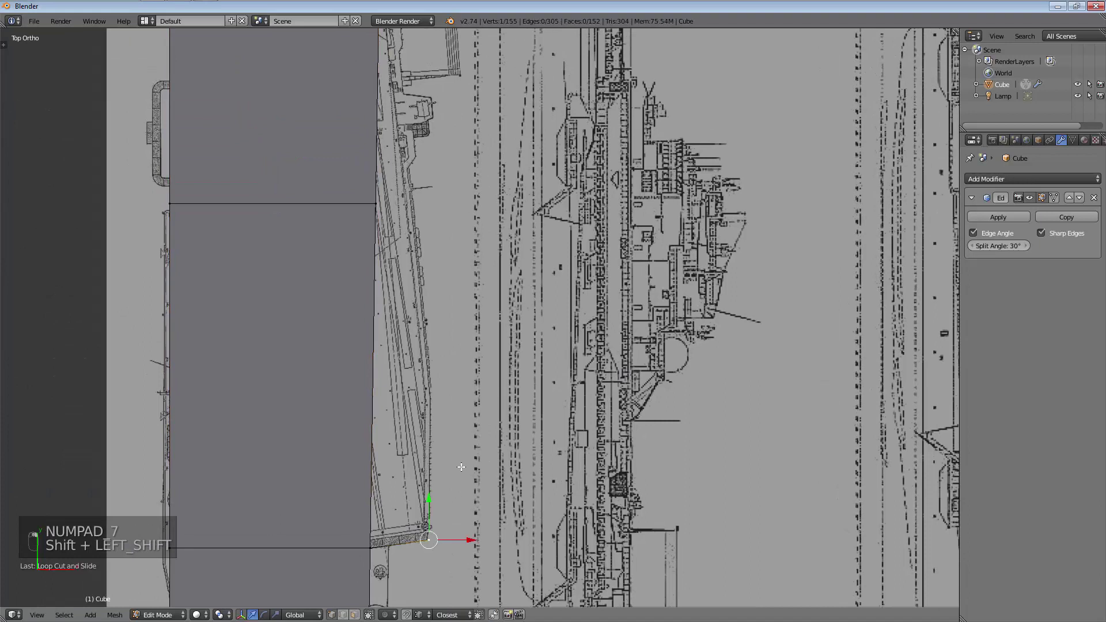
key("e")
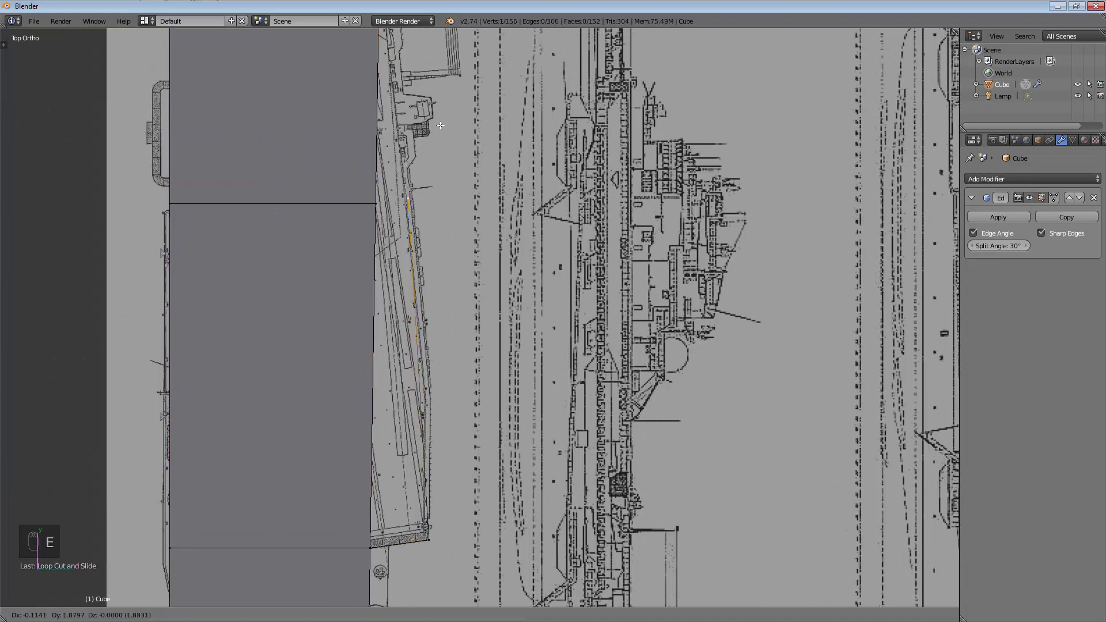
left_click(441, 125)
Join the newly extruded outer vertex to the deck-edge vertex on the rear loop with an edge
middle_click_drag(441, 125, 513, 384, "shift")
right_click(461, 120, "shift")
key("f")
Connect the middle loop's deck-edge vertex to the adjacent outer overhang vertex with an edge
middle_click_drag(461, 120, 455, 495)
right_click(213, 497)
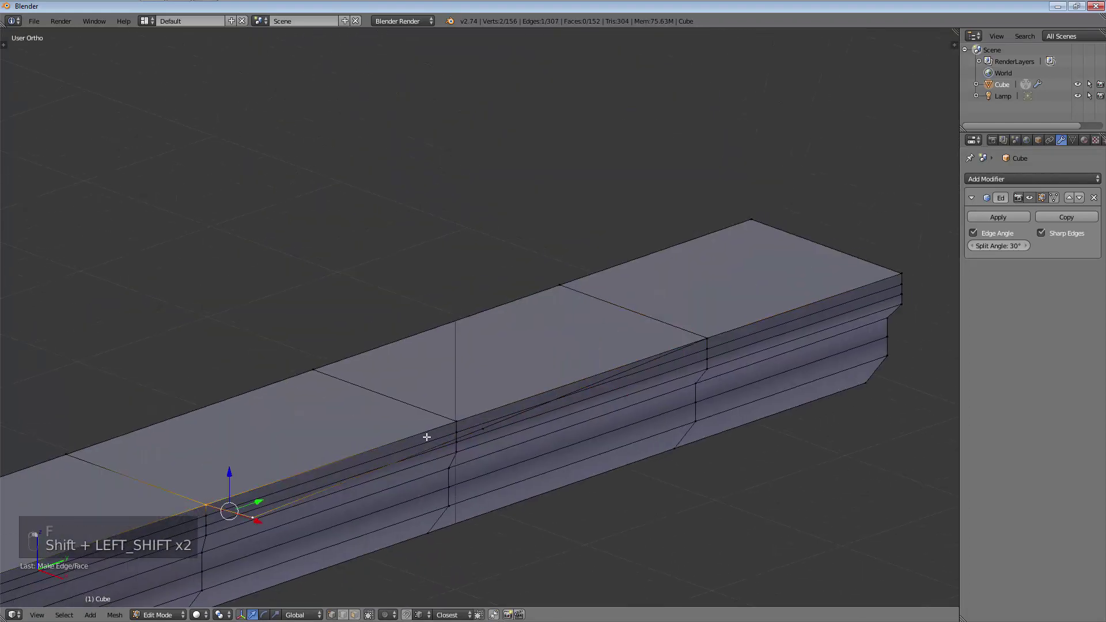
right_click(464, 421, "shift")
right_click(461, 423)
right_click(479, 427, "shift")
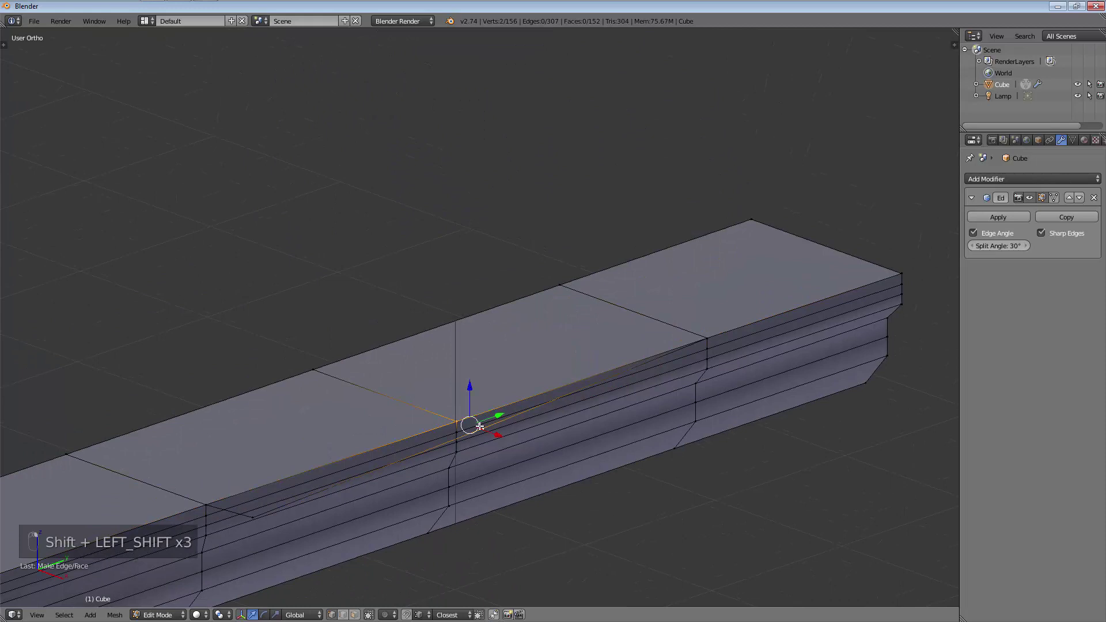
key("f")
key("a")
Fill the quad between the front and middle loops with a face to form the first overhang section
middle_click_drag(496, 476, 408, 328, "shift")
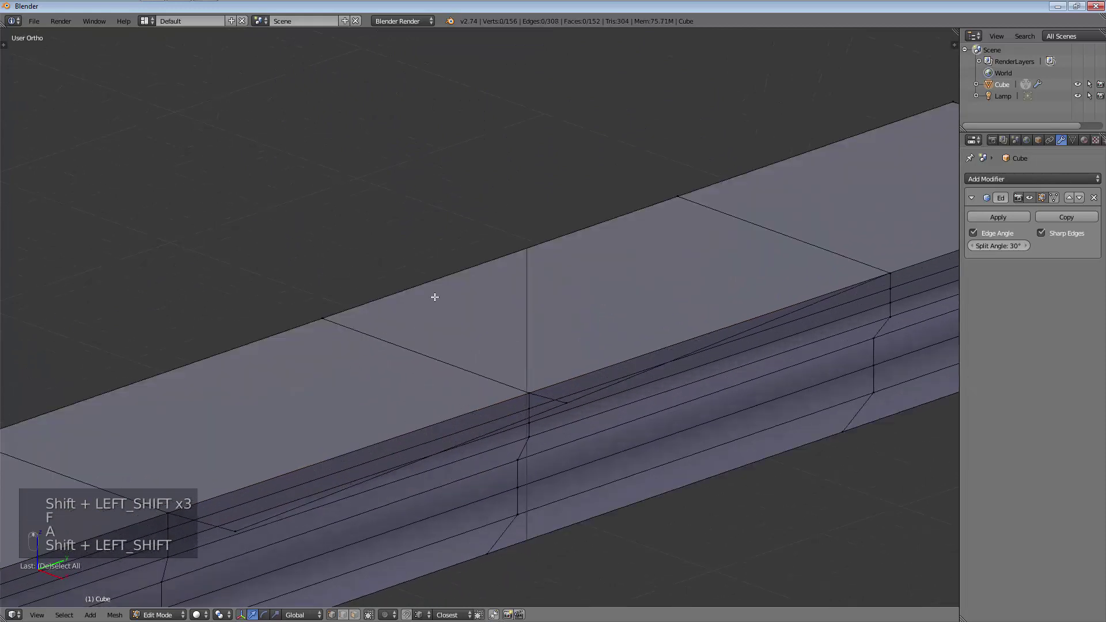
middle_click_drag(650, 486, 676, 375, "shift")
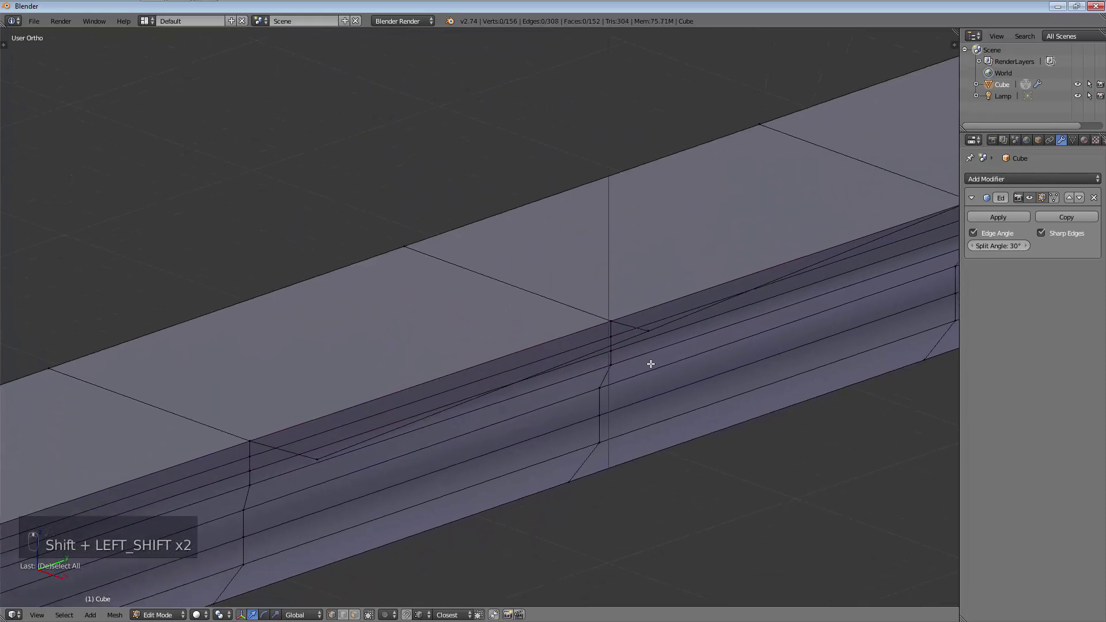
right_click(624, 311, "shift")
right_click(649, 331, "shift")
right_click(320, 458, "shift")
right_click(260, 443, "shift")
key("f")
middle_click_drag(678, 407, 651, 313, "shift")
Delete the edge joining the outer overhang vertex to the deck-edge vertex on the rear loop
right_click(620, 303)
middle_click_drag(305, 507, 394, 478, "shift")
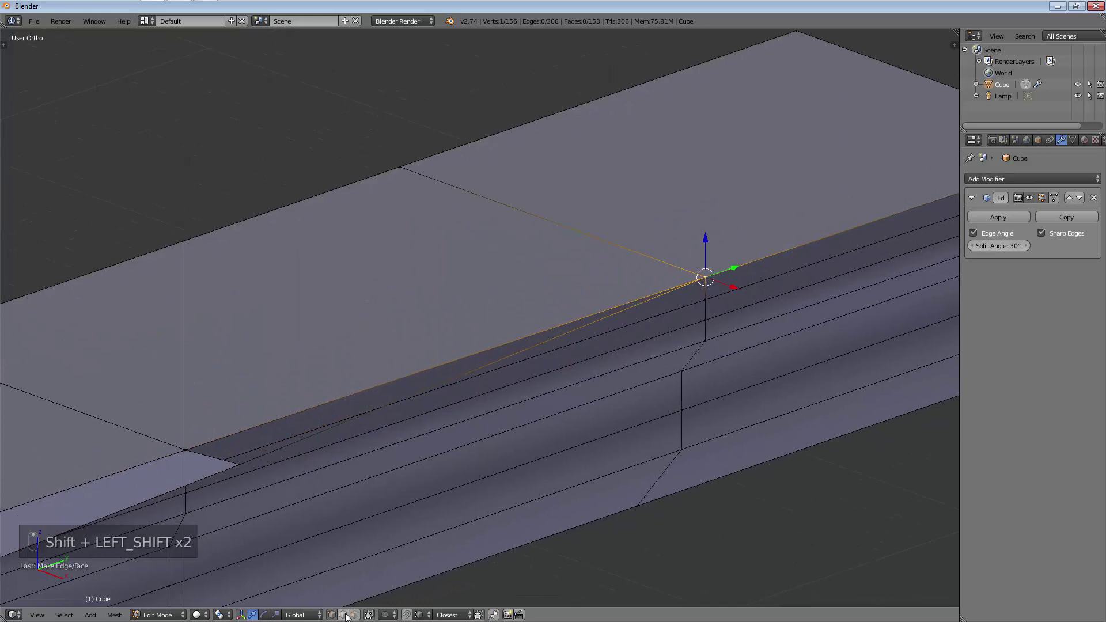
right_click(333, 431)
key("x")
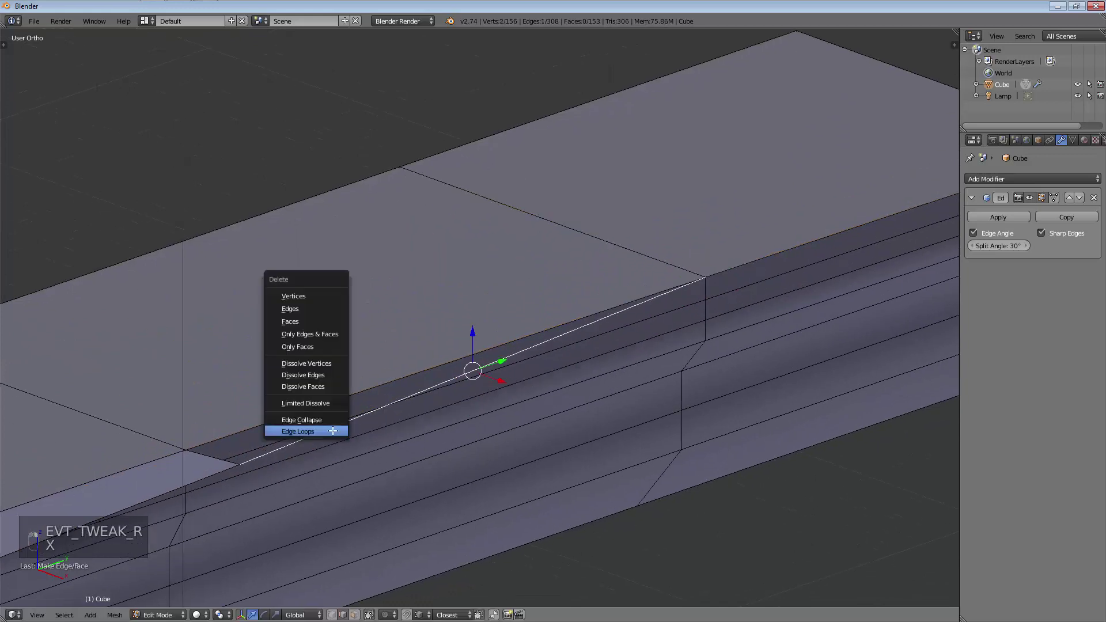
left_click(321, 316)
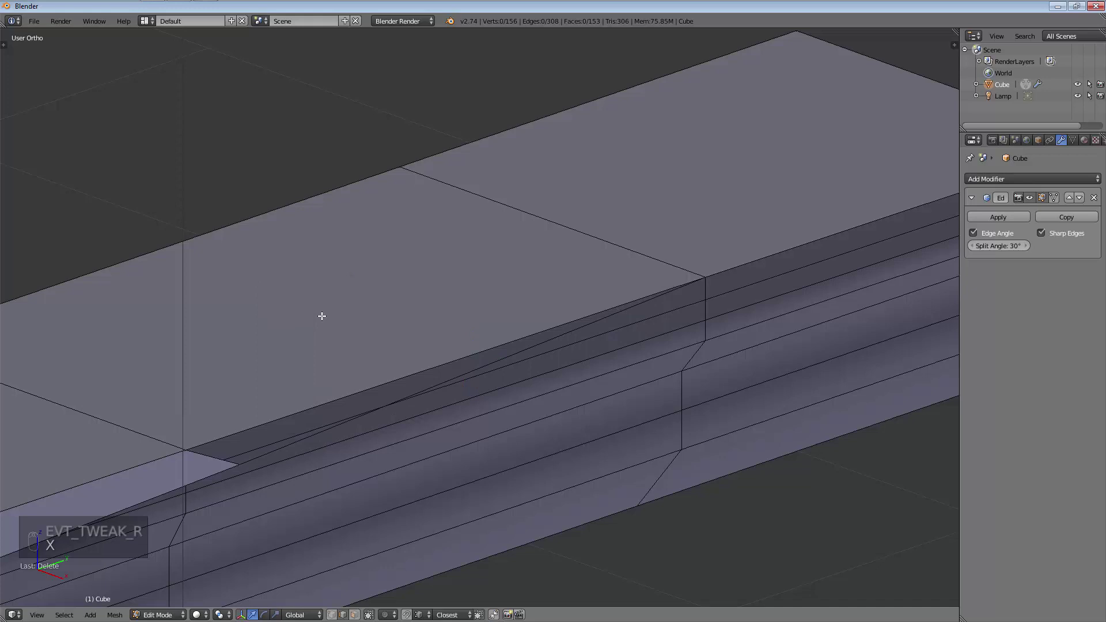
key("ctrl+z")
key("x")
left_click(319, 424)
Extrude the outer overhang vertex along the blueprint's deck outline, in top view, up to the rear loop
key("KP_7")
middle_click_drag(58, 374, 357, 432, "shift")
left_click(329, 615)
middle_click_drag(396, 521, 400, 486)
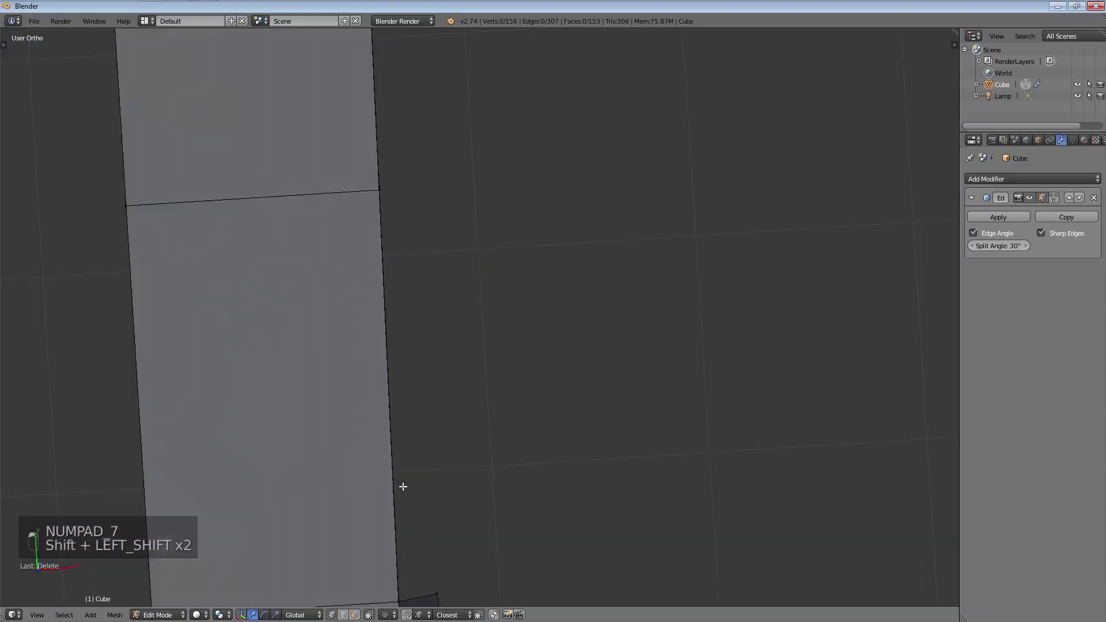
right_click(426, 577)
key("KP_7")
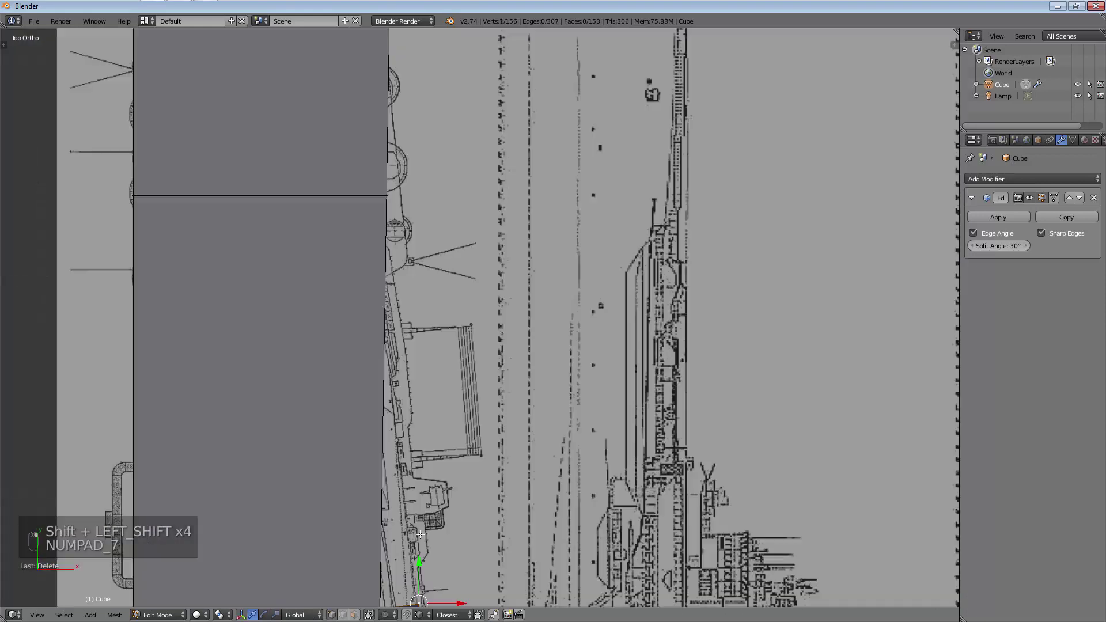
middle_click_drag(419, 516, 423, 477, "shift")
key("e")
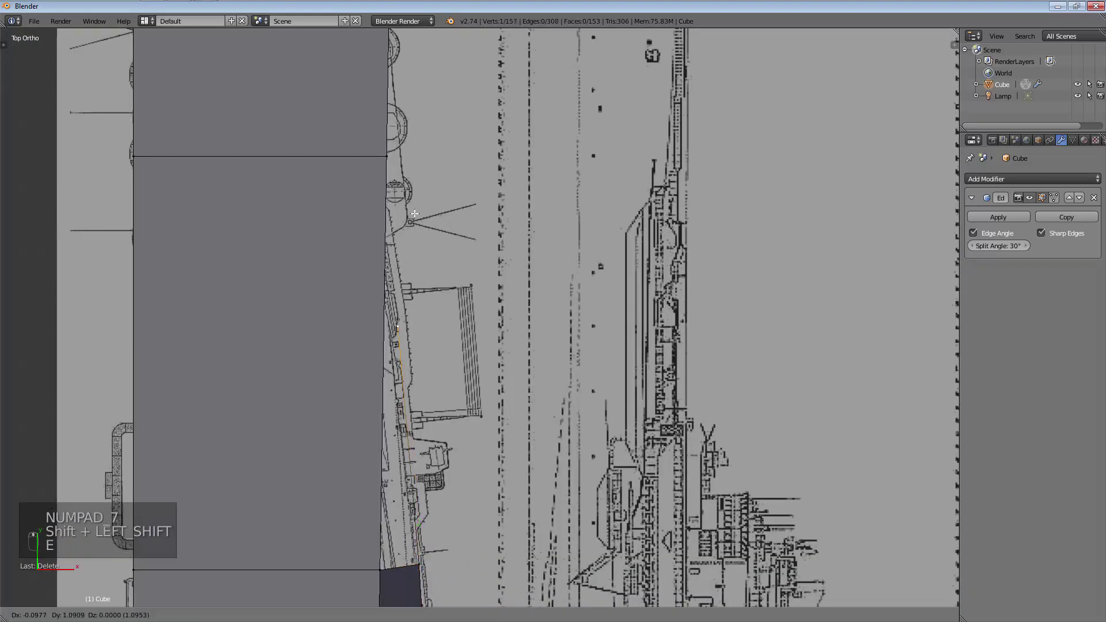
left_click(411, 101)
scroll(400, 141, "up", 8)
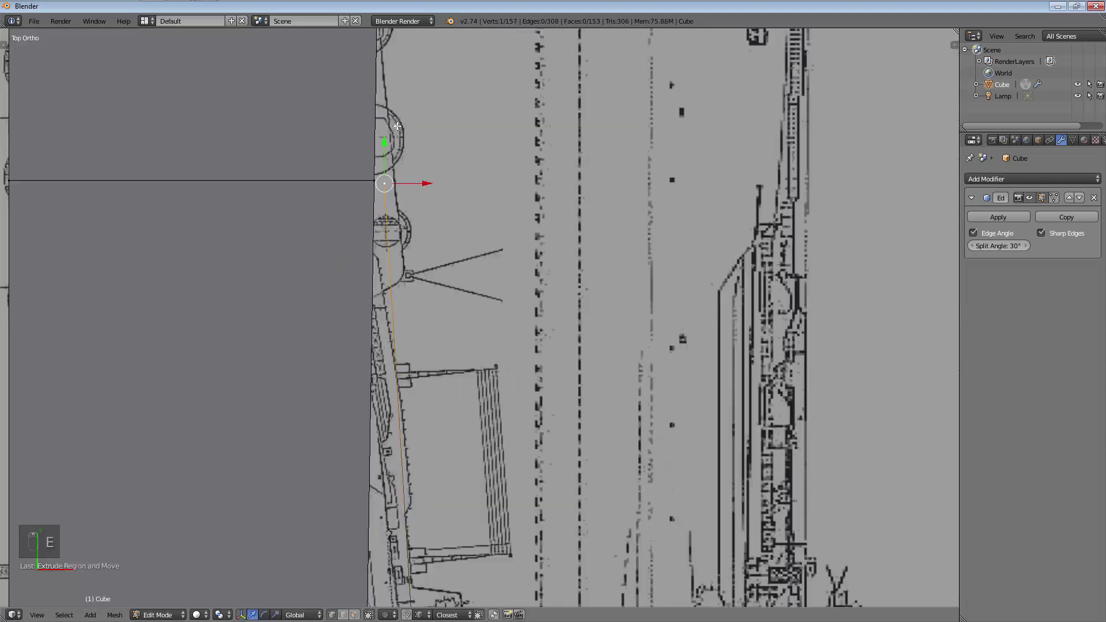
Join the extruded vertex to the rear loop's deck-edge vertex and fill the second overhang section with a face
scroll(346, 218, "down", 5)
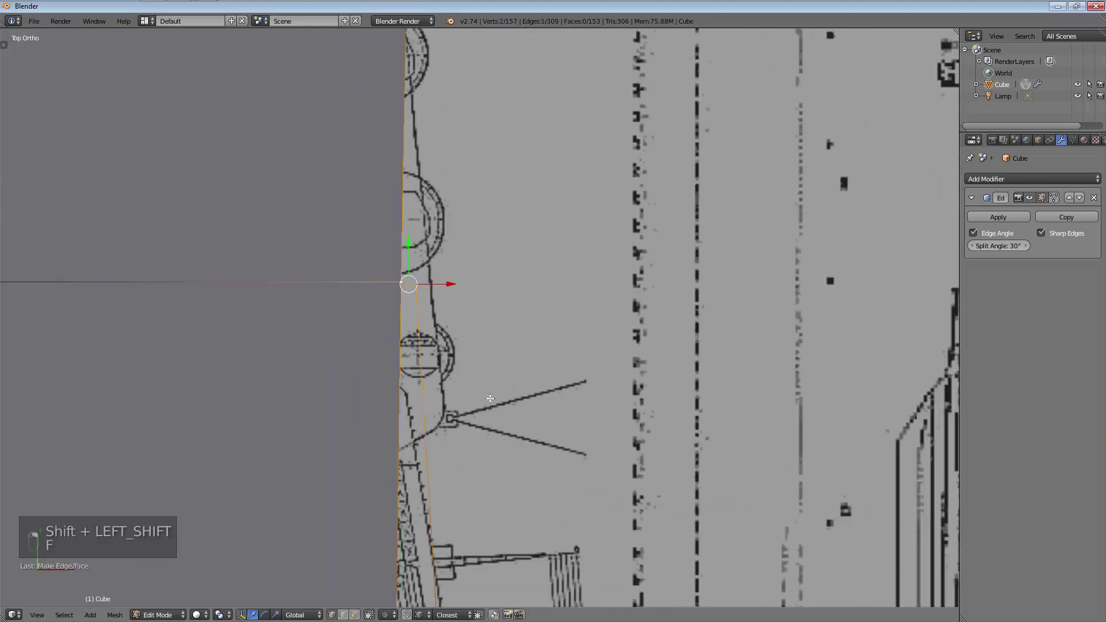
middle_click_drag(395, 248, 414, 363)
right_click(409, 284, "shift")
key("f")
scroll(400, 326, "down", 3)
middle_click_drag(691, 420, 438, 403)
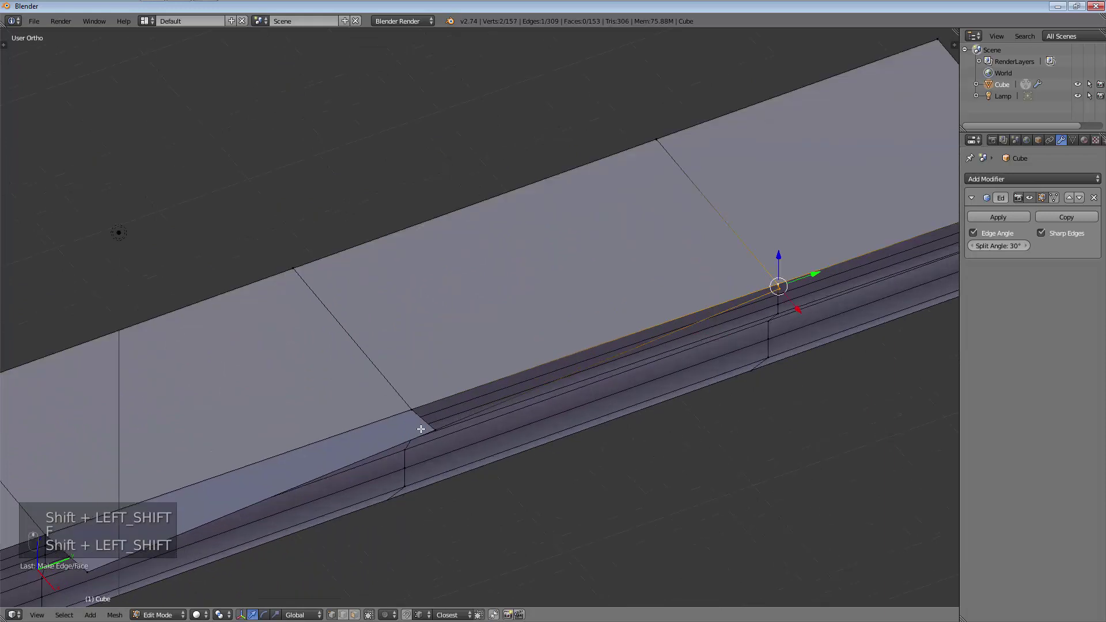
right_click(422, 423, "shift")
key("f")
Recalculate the normals of the entire hull mesh
key("a")
scroll(407, 437, "down", 2)
middle_click_drag(407, 461, 447, 429, "shift")
key("a")
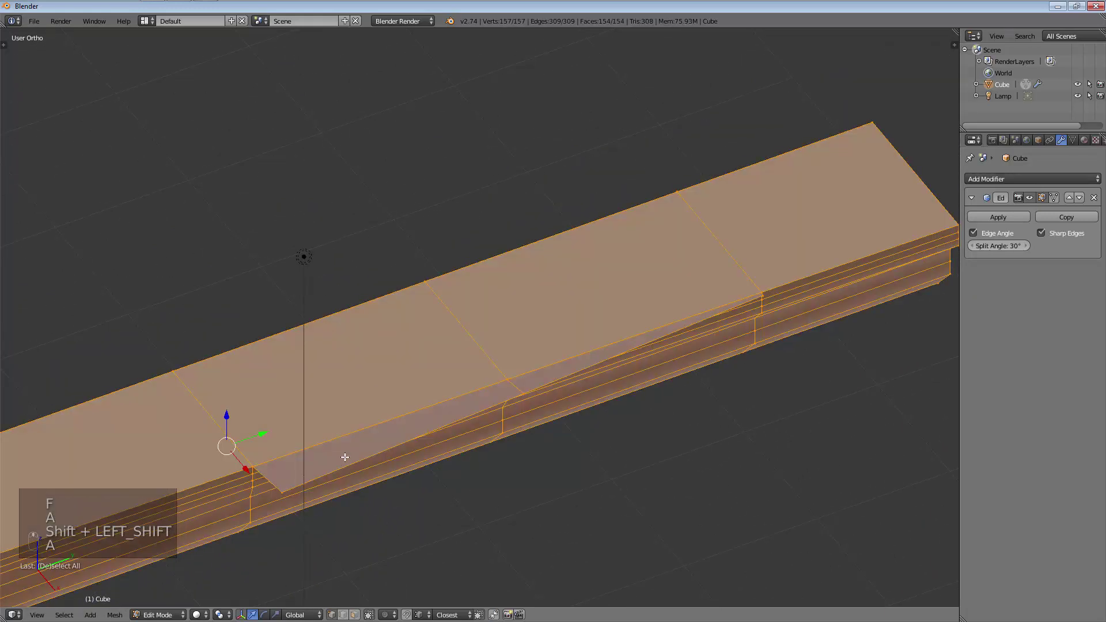
key("t")
left_click(5, 98)
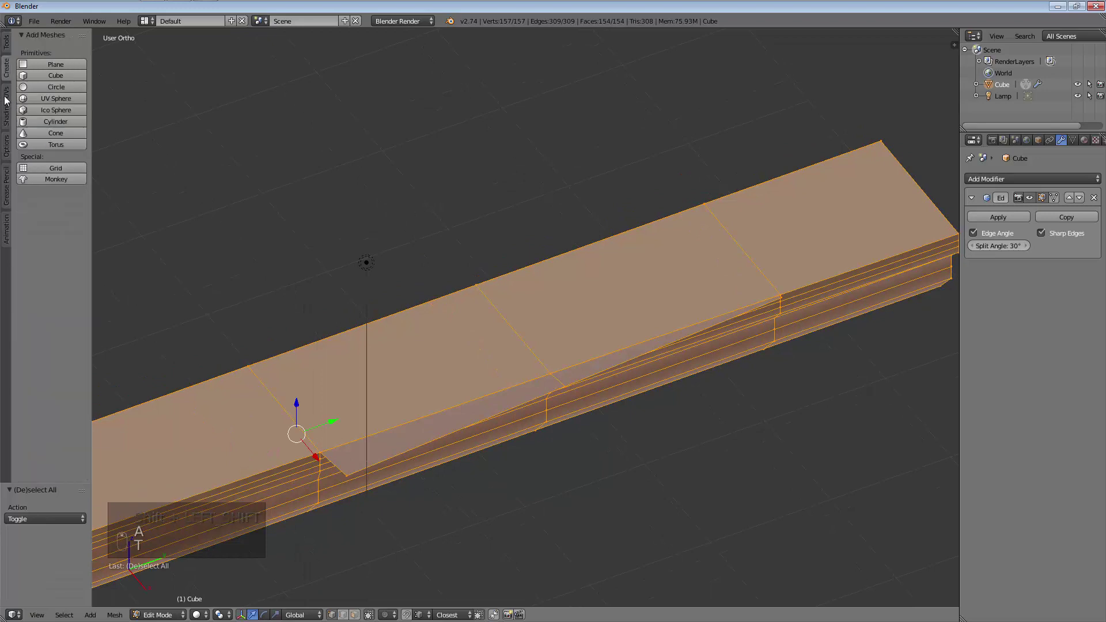
left_click(6, 100)
left_click(54, 139)
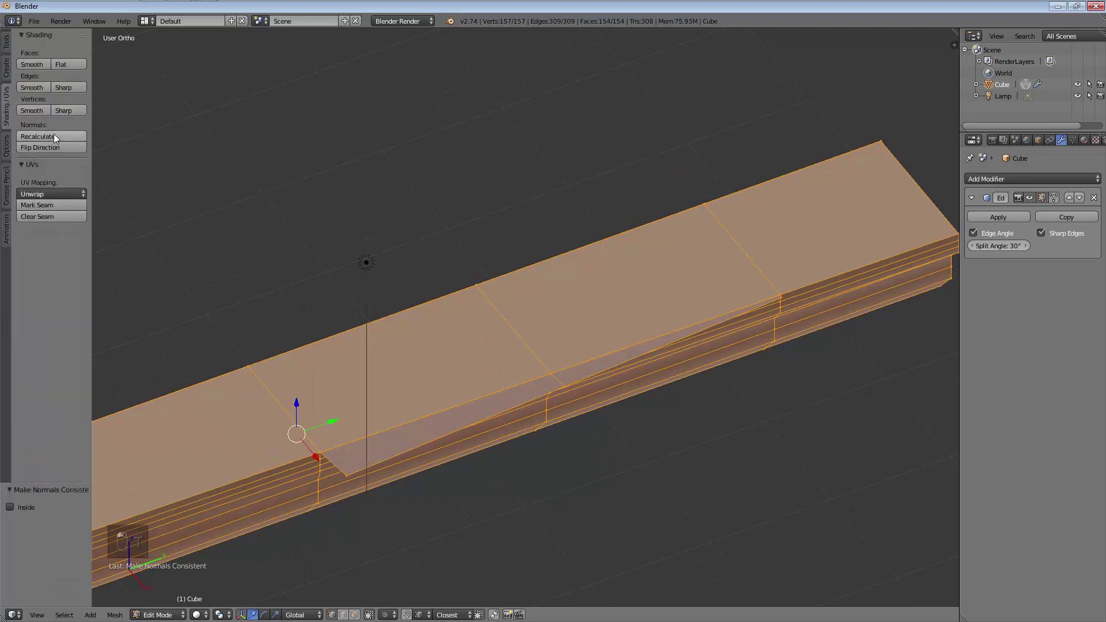
key("Tab")
key("Tab")
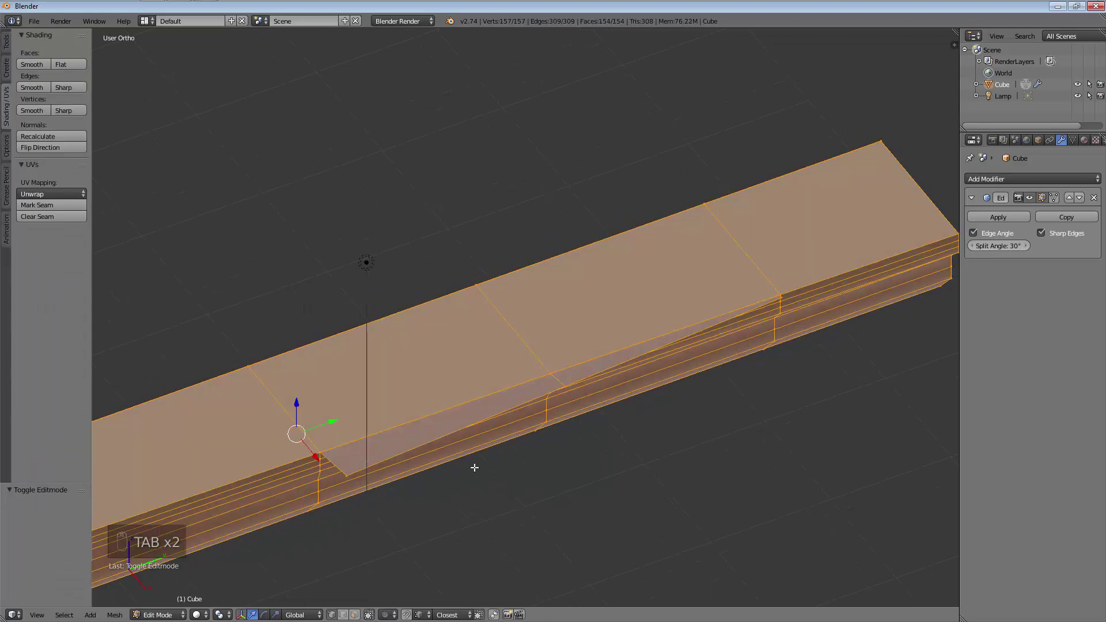
Display the face normals on the mesh and inspect their direction around the overhang
key("t")
key("t")
key("t")
key("n")
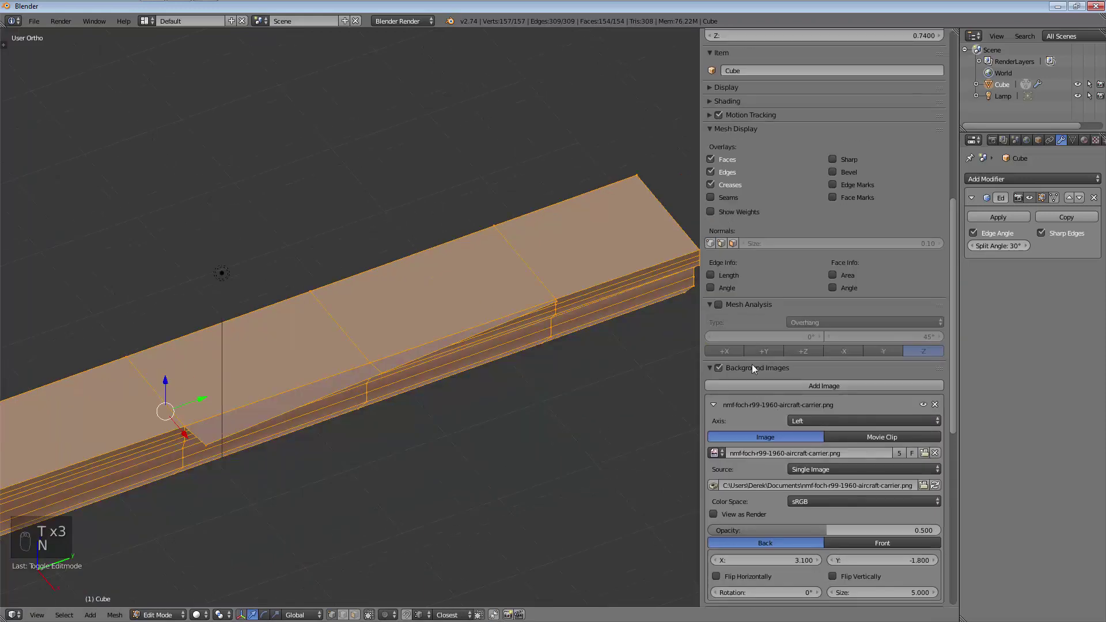
left_click(711, 367)
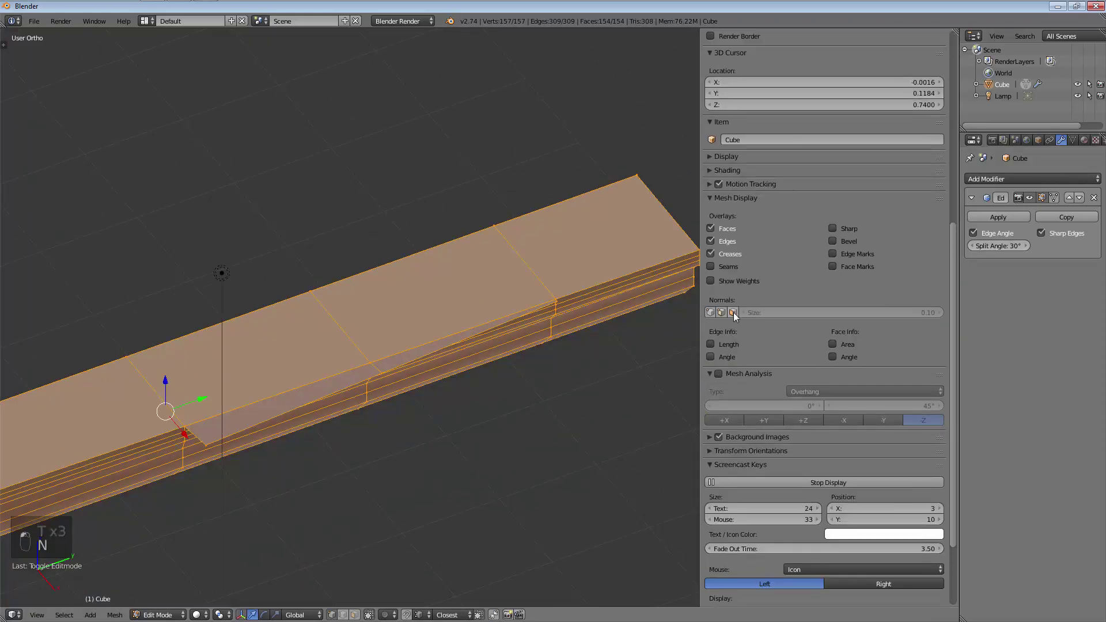
left_click(732, 312)
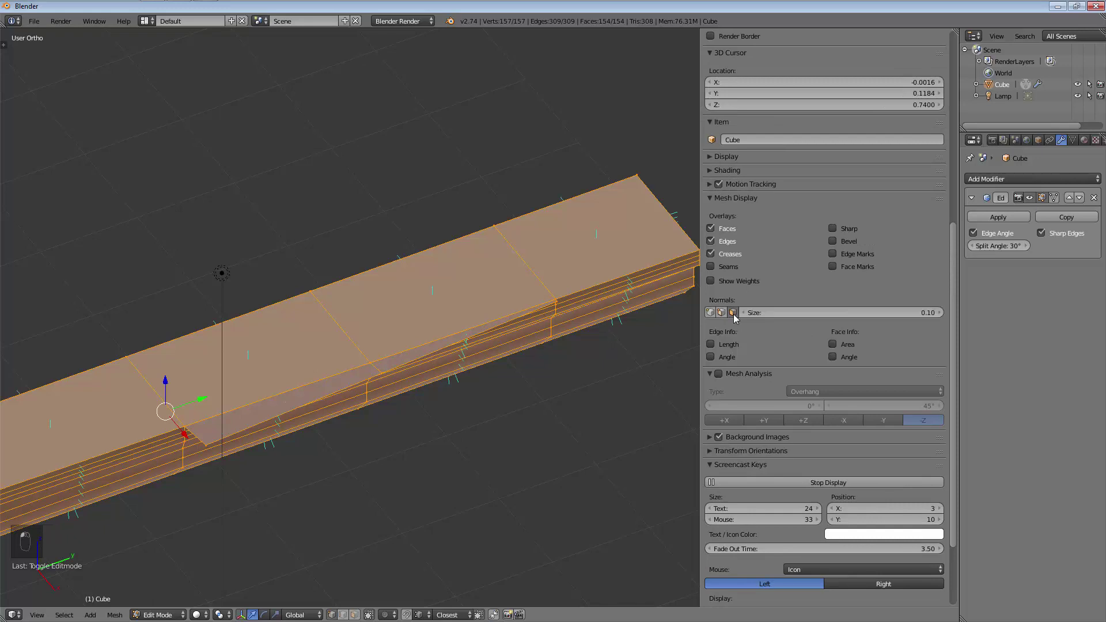
scroll(296, 467, "up", 6)
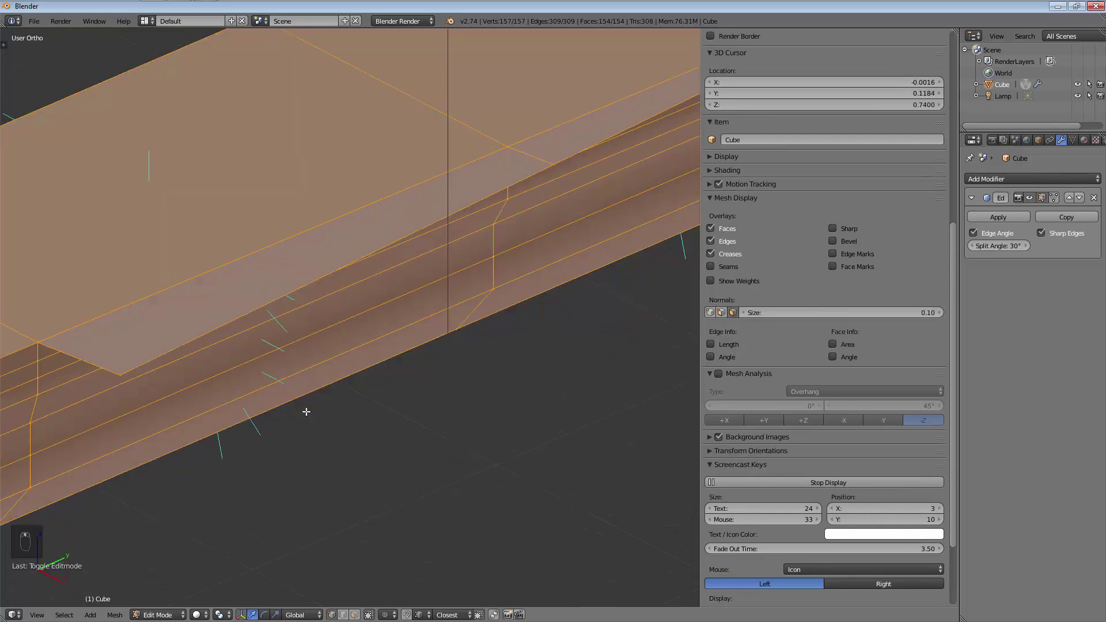
middle_click_drag(306, 412, 314, 295)
scroll(353, 285, "down", 5)
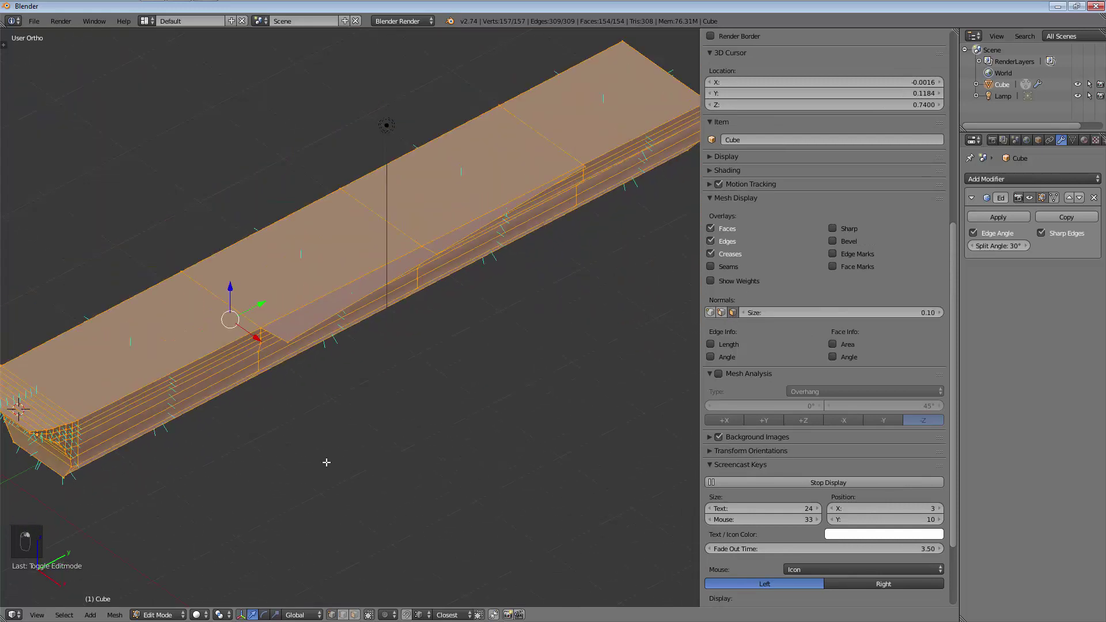
Flip the normals of the two flat overhang faces and check the shading in Object Mode
right_click(338, 300)
right_click(486, 219, "shift")
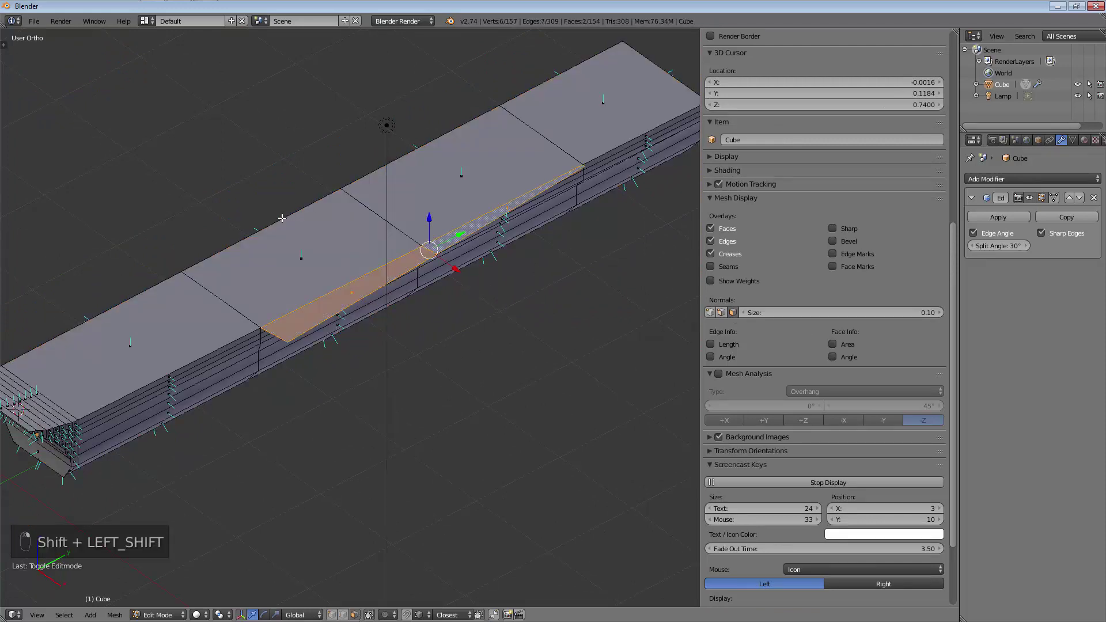
key("n")
key("t")
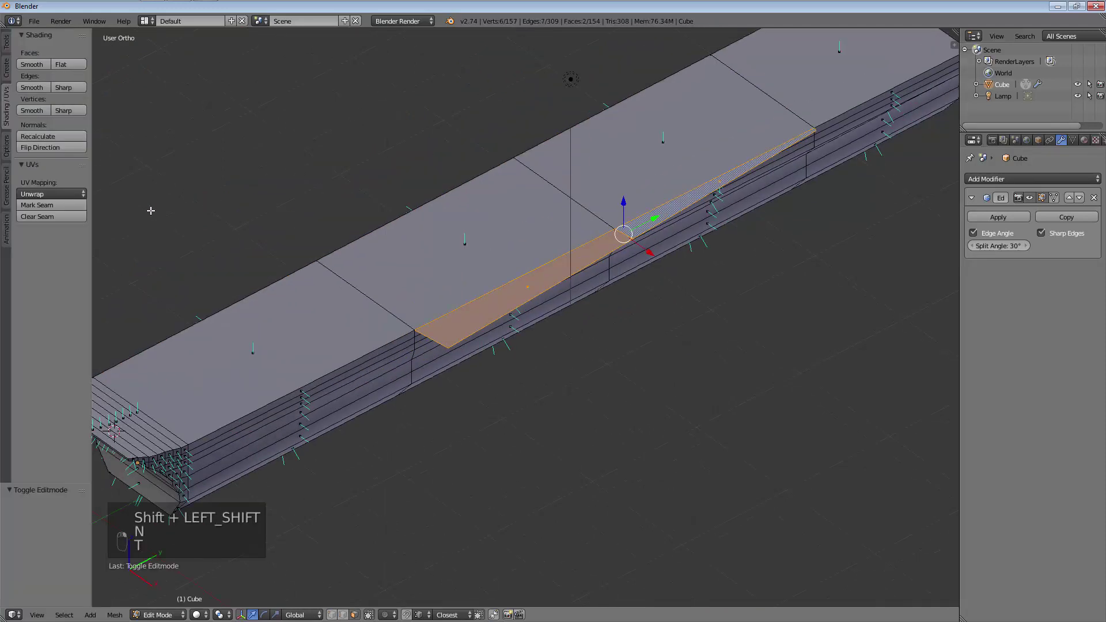
left_click(55, 148)
key("Tab")
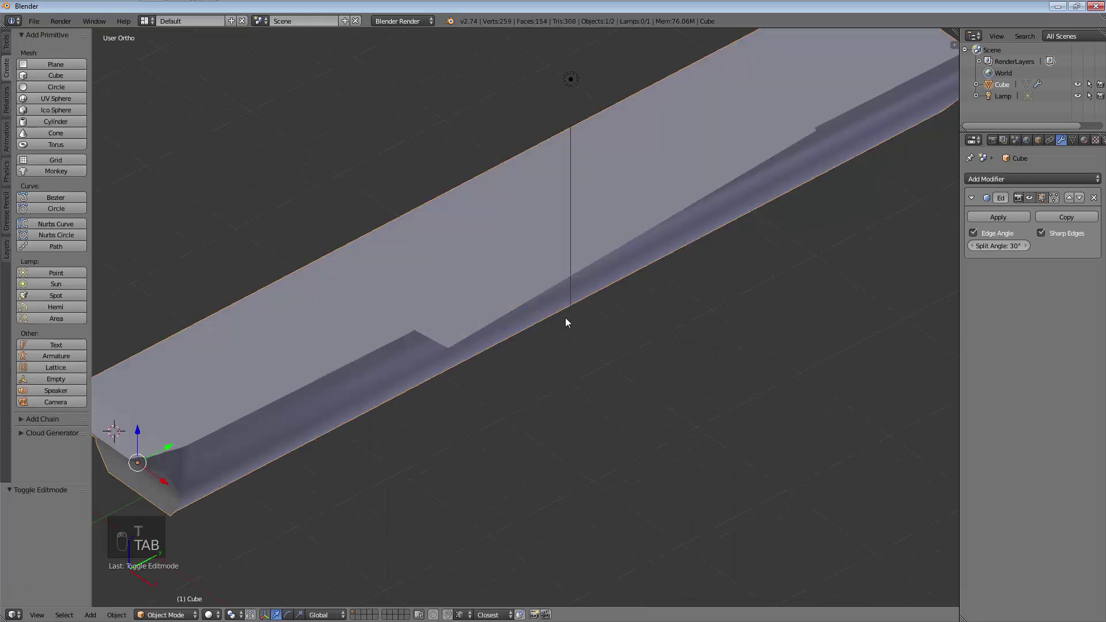
key("t")
scroll(562, 317, "down", 5)
key("Tab")
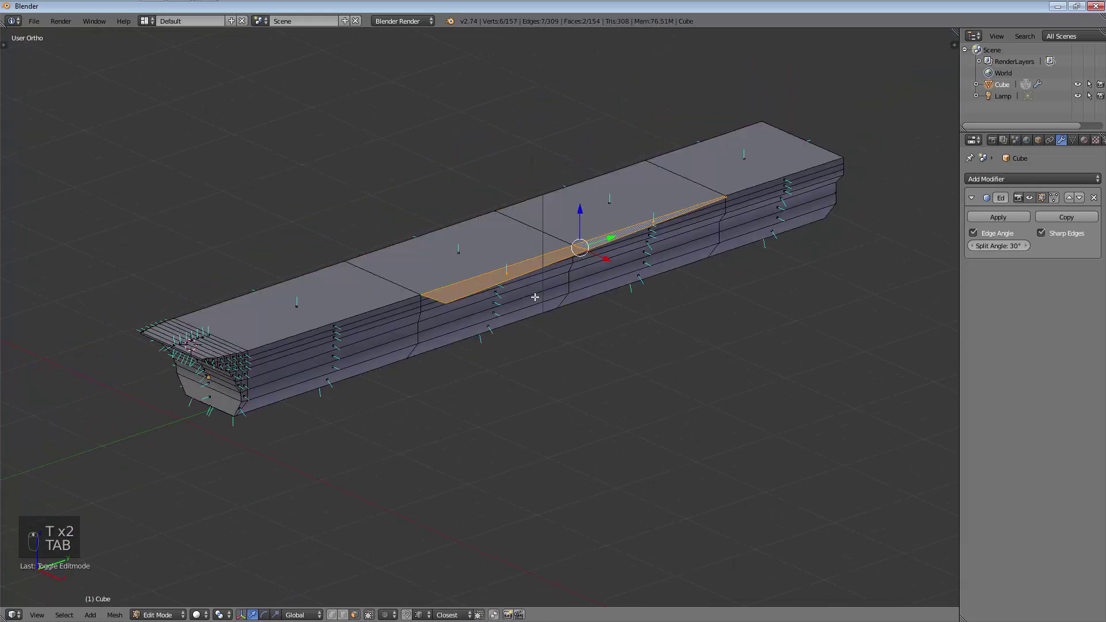
Extrude the two overhang faces downward twice to give the overhang two stacked side bands
scroll(519, 297, "up", 2)
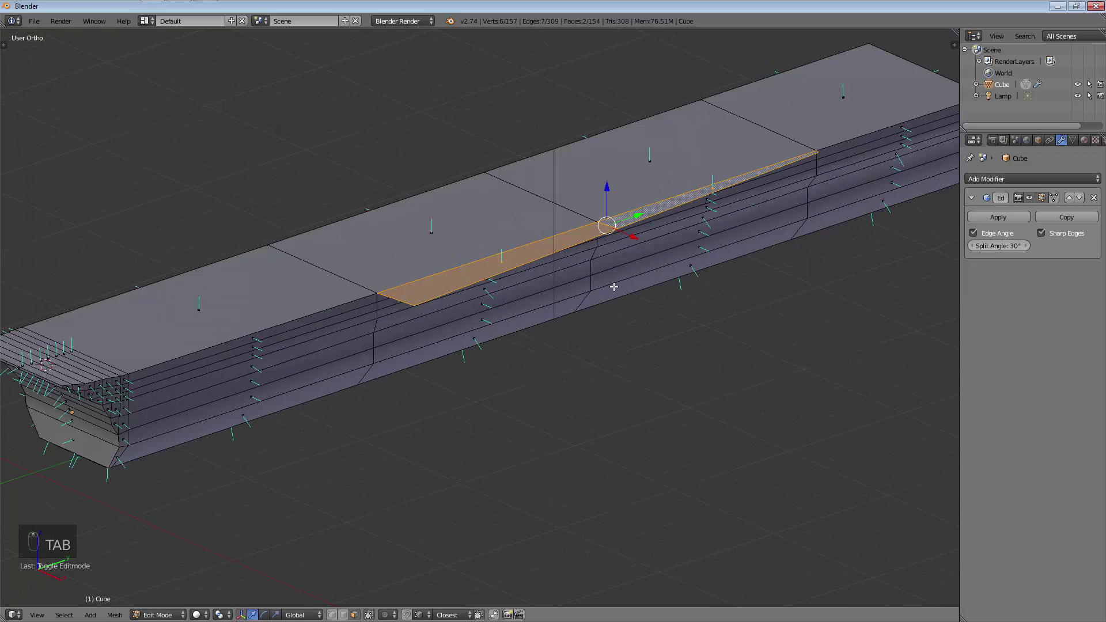
scroll(492, 184, "up", 2)
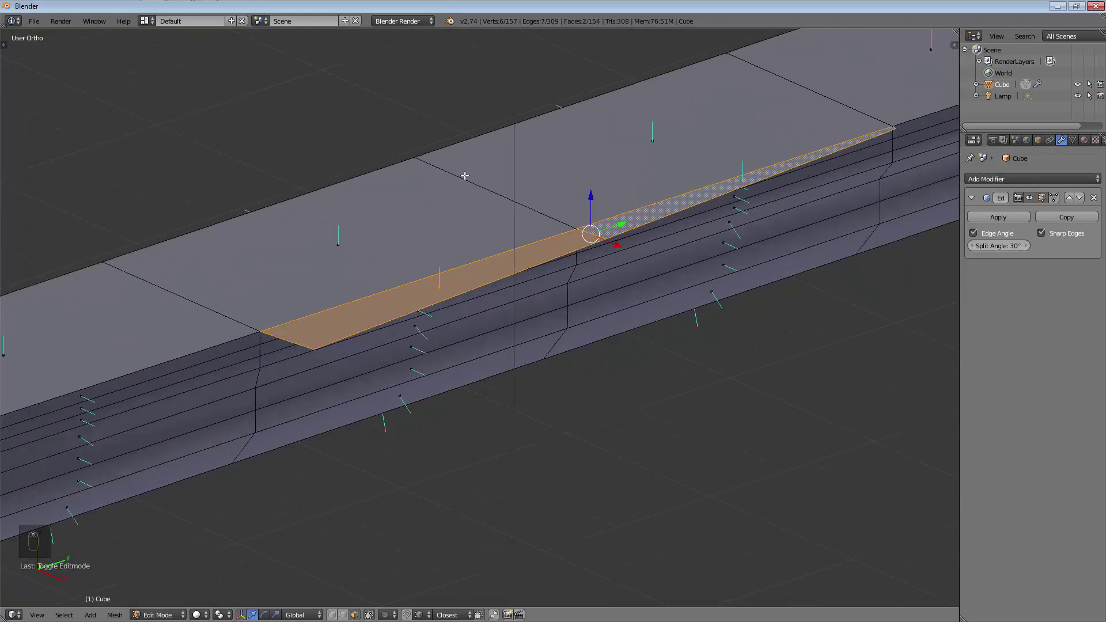
middle_click_drag(551, 289, 583, 303, "shift")
middle_click_drag(534, 334, 465, 304)
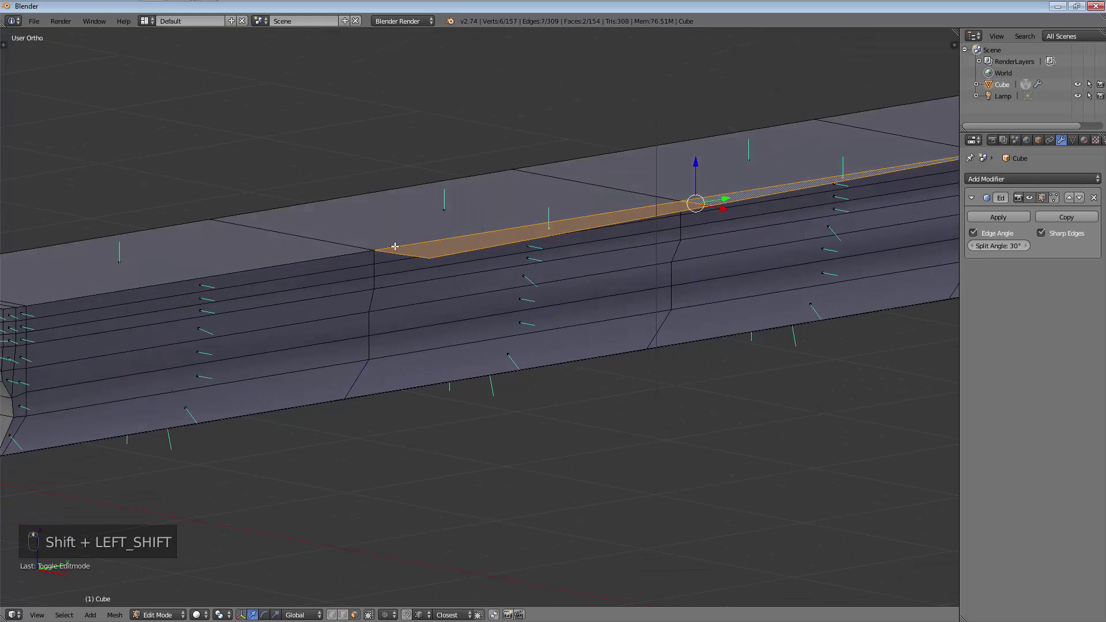
key("e")
left_click(380, 263)
key("e")
left_click(381, 273)
Connect the deck-edge vertices on the front and middle loops to the overhang's upper outer vertices with edges
middle_click_drag(380, 278, 458, 382)
middle_click_drag(362, 406, 255, 491)
left_click(255, 490)
left_click(255, 490)
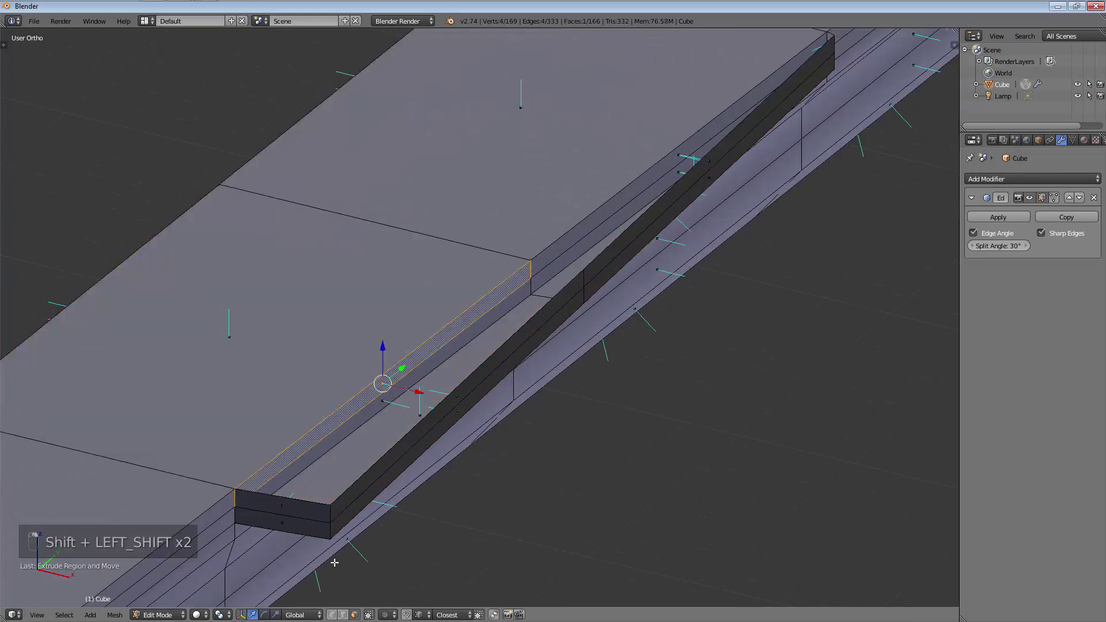
left_click(332, 615)
left_click(234, 489)
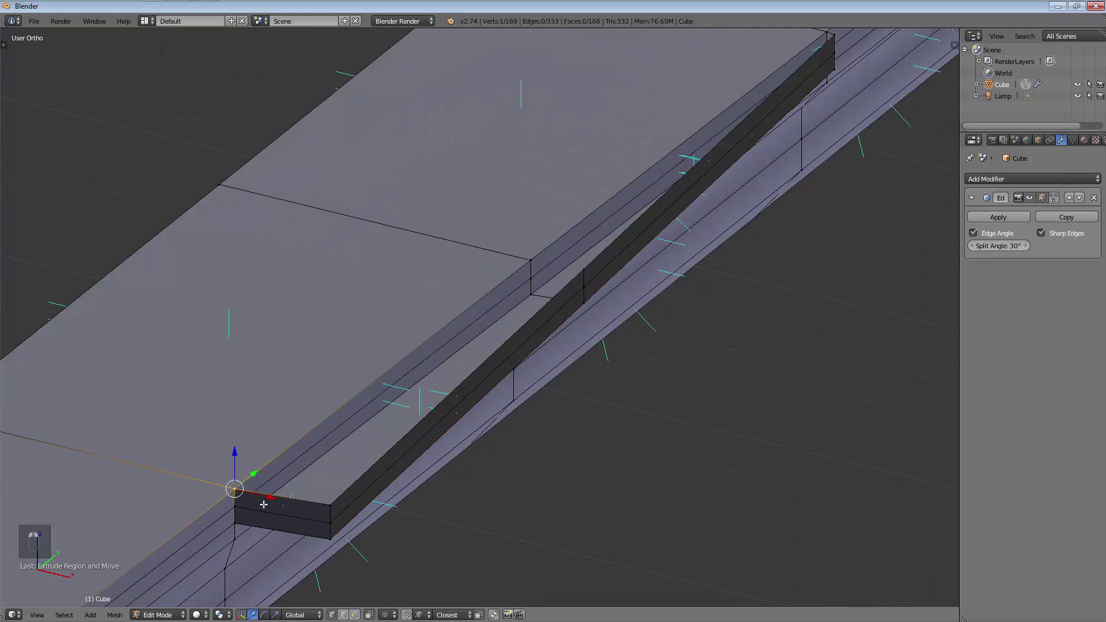
right_click(331, 509, "shift")
right_click(583, 267)
right_click(532, 262, "shift")
key("f")
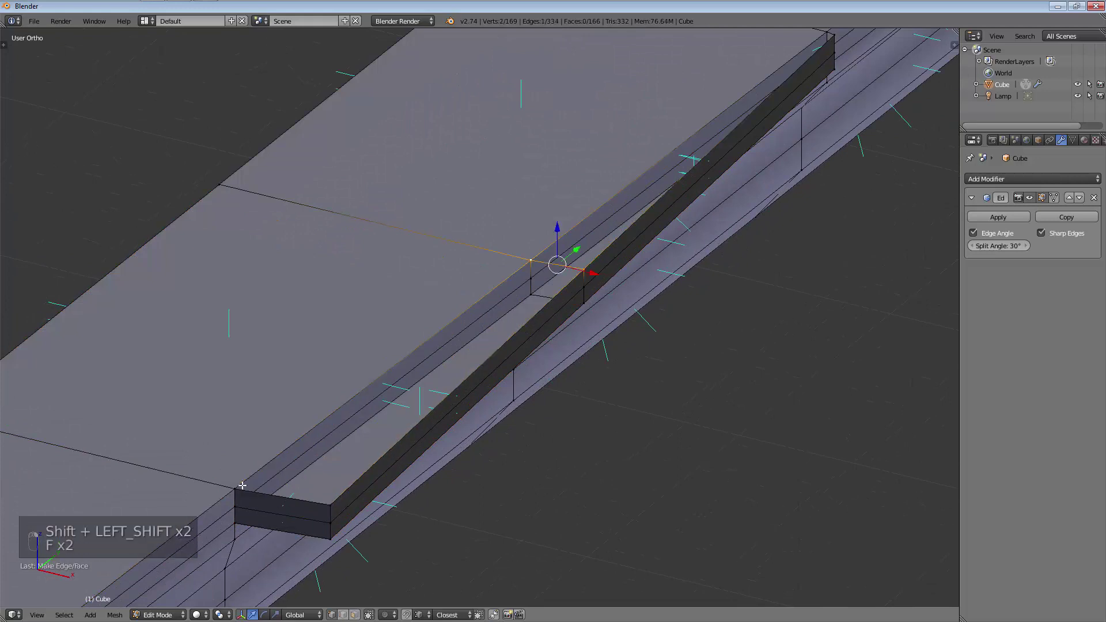
Fill the open tops of both overhang sections with faces and clear the selection
left_click(342, 614)
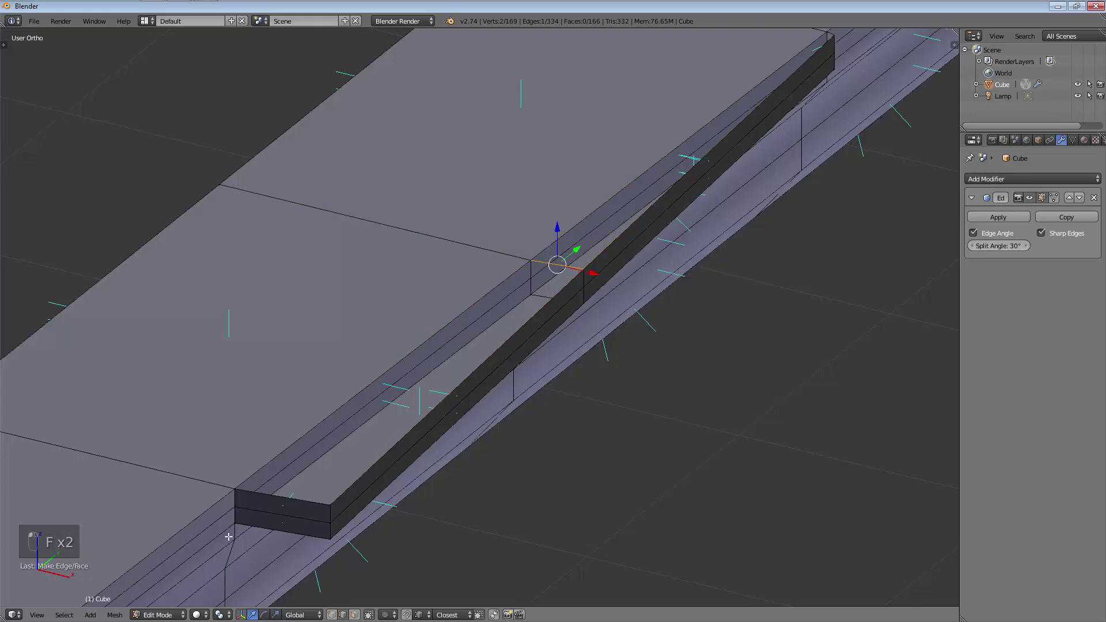
right_click(273, 500, "shift")
key("f")
right_click(557, 264)
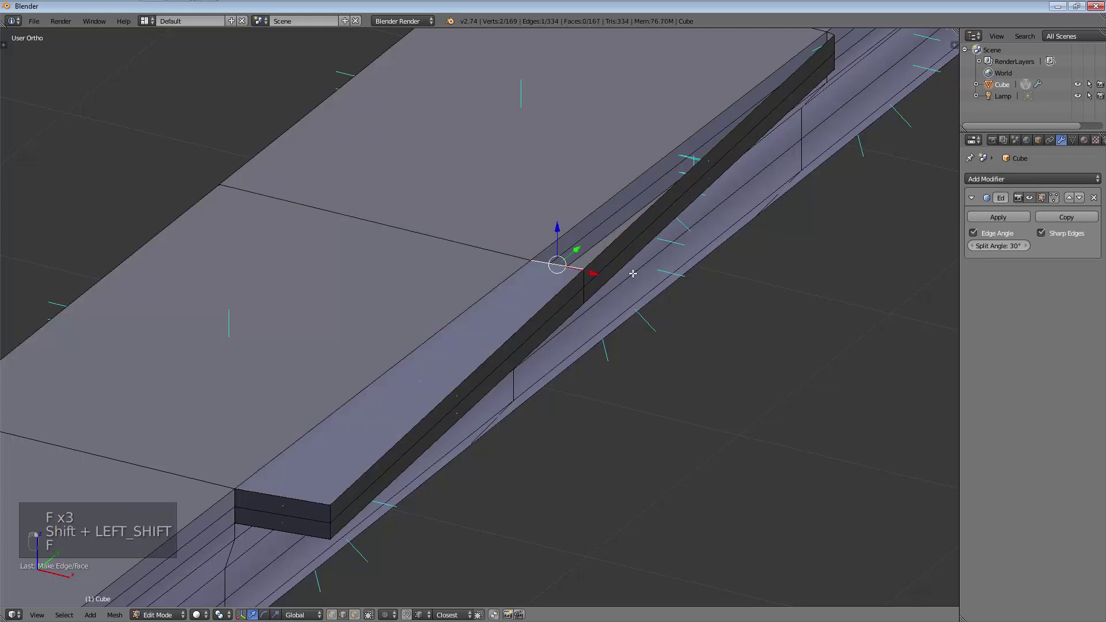
middle_click_drag(661, 255, 471, 467, "shift")
scroll(601, 249, "up", 1)
right_click(600, 249, "shift")
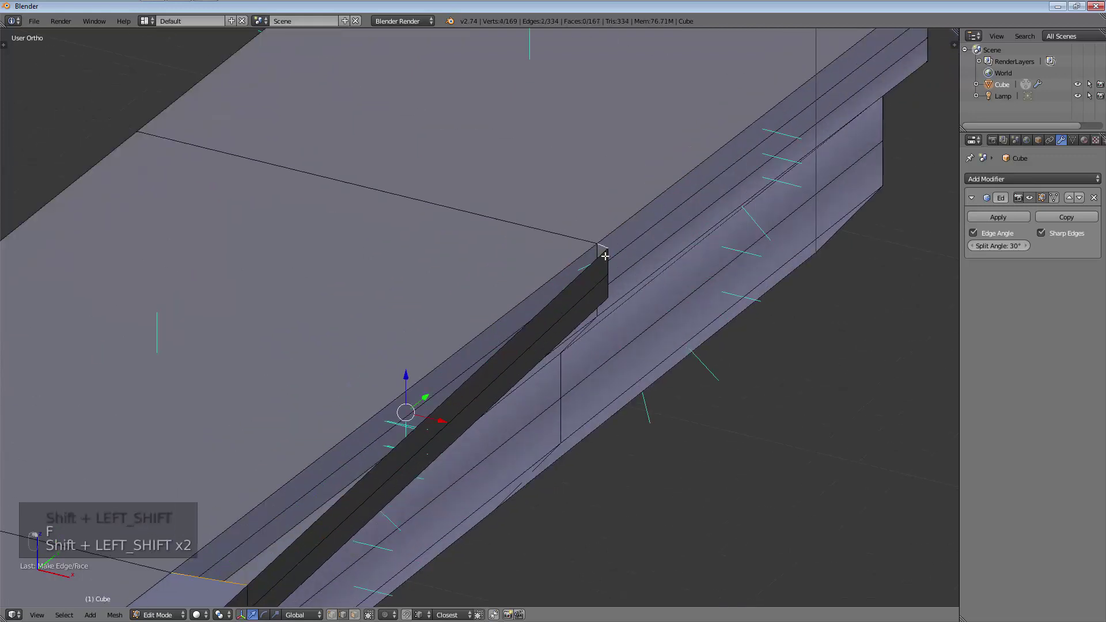
key("f")
scroll(558, 358, "down", 3)
key("a")
middle_click_drag(516, 501, 364, 496)
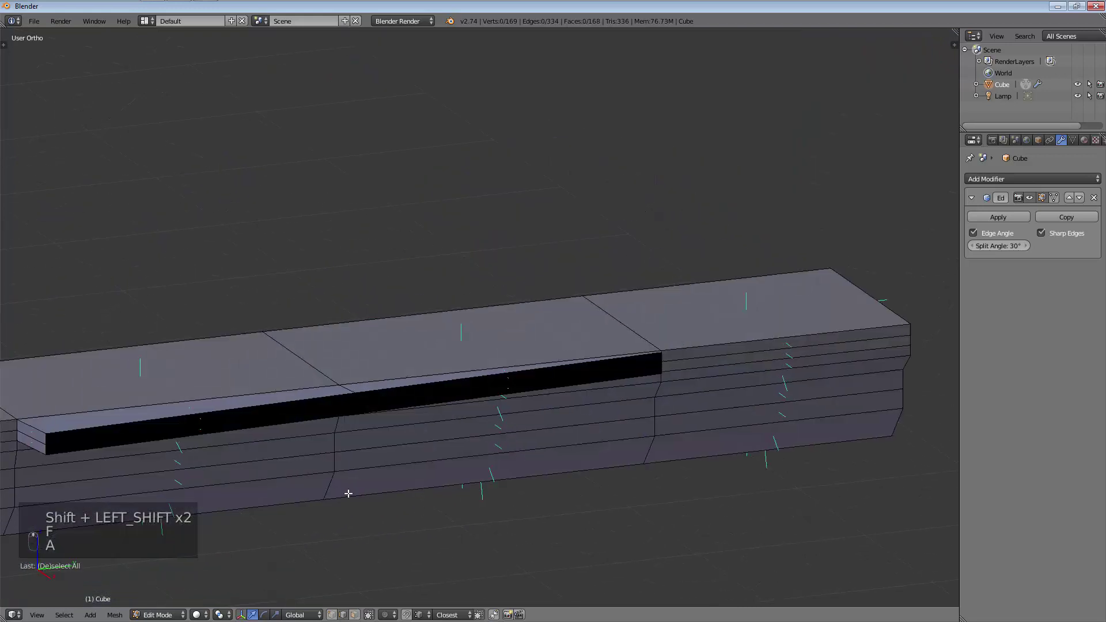
key("KP_7")
middle_click_drag(391, 230, 455, 223, "shift")
key("z")
key("ctrl+r")
key("ctrl+r")
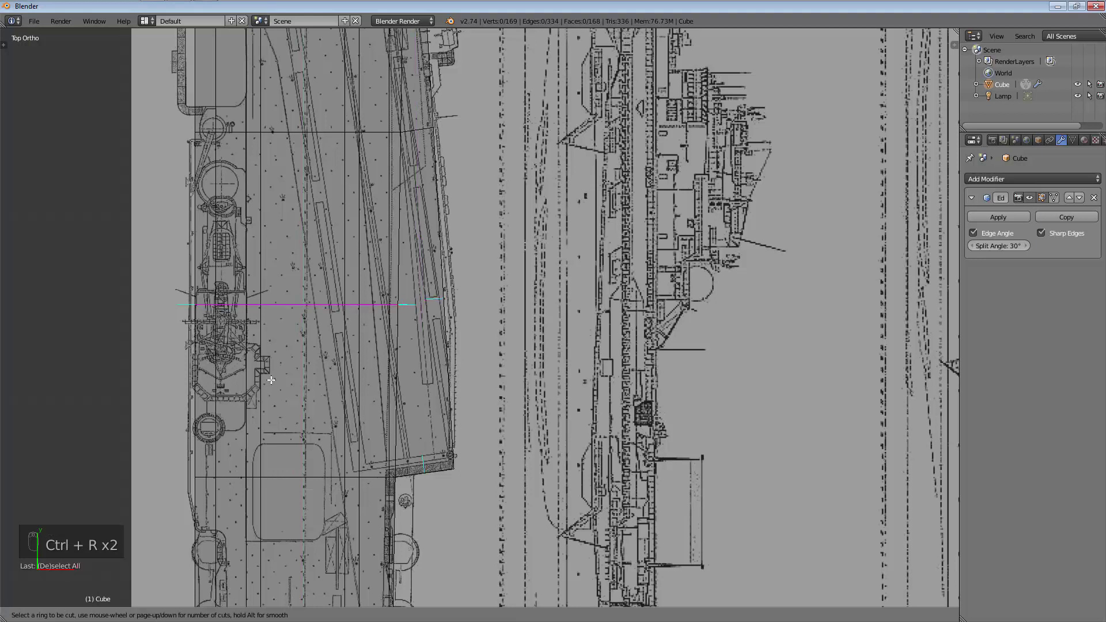
right_click(454, 303)
Add a centred crosswise loop cut around the hull between the middle and rear loops
key("KP_3")
middle_click_drag(454, 303, 533, 331)
key("ctrl+r")
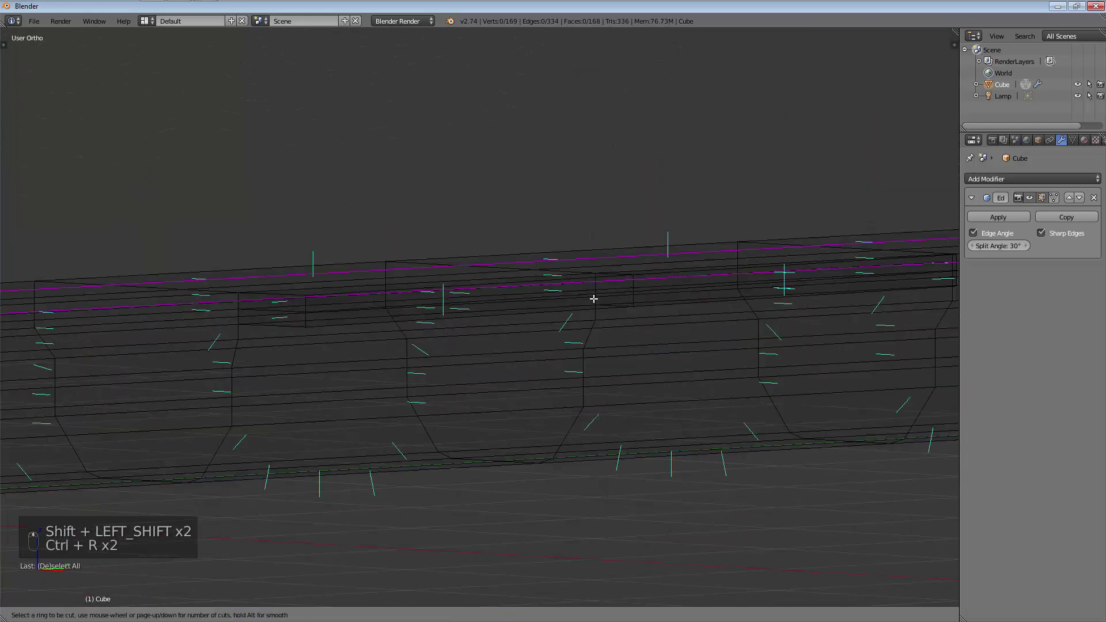
left_click(607, 286)
right_click(711, 313)
Inspect where the new loop cut runs around the hull beneath the overhang, in wireframe and solid display
middle_click_drag(710, 313, 543, 316)
scroll(513, 314, "up", 8)
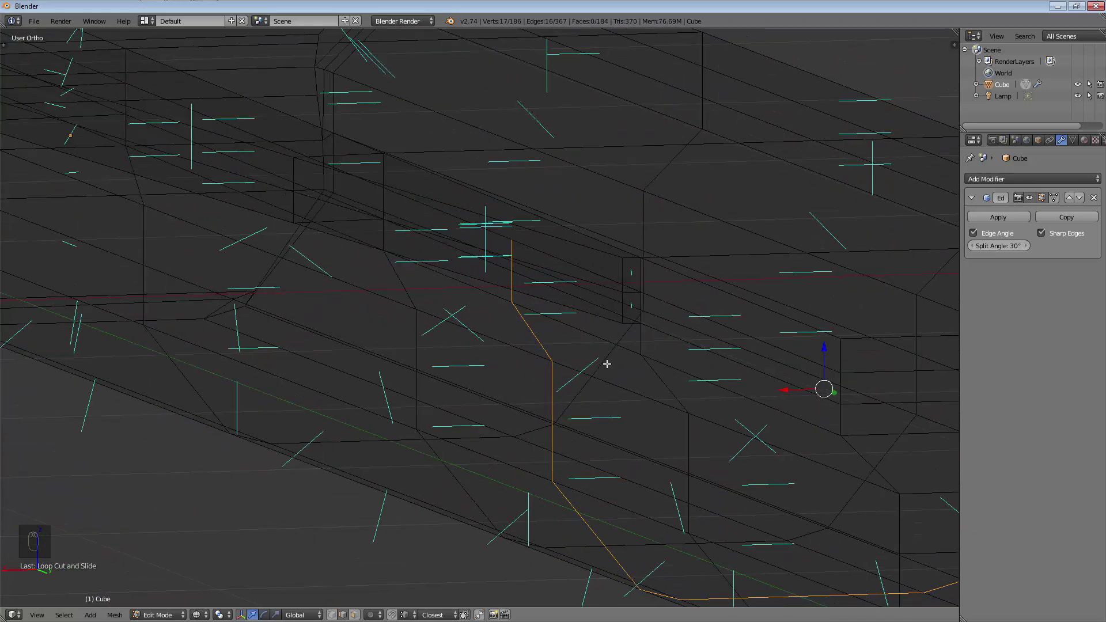
scroll(475, 288, "down", 6)
scroll(504, 297, "up", 5)
key("z")
middle_click_drag(513, 304, 711, 304)
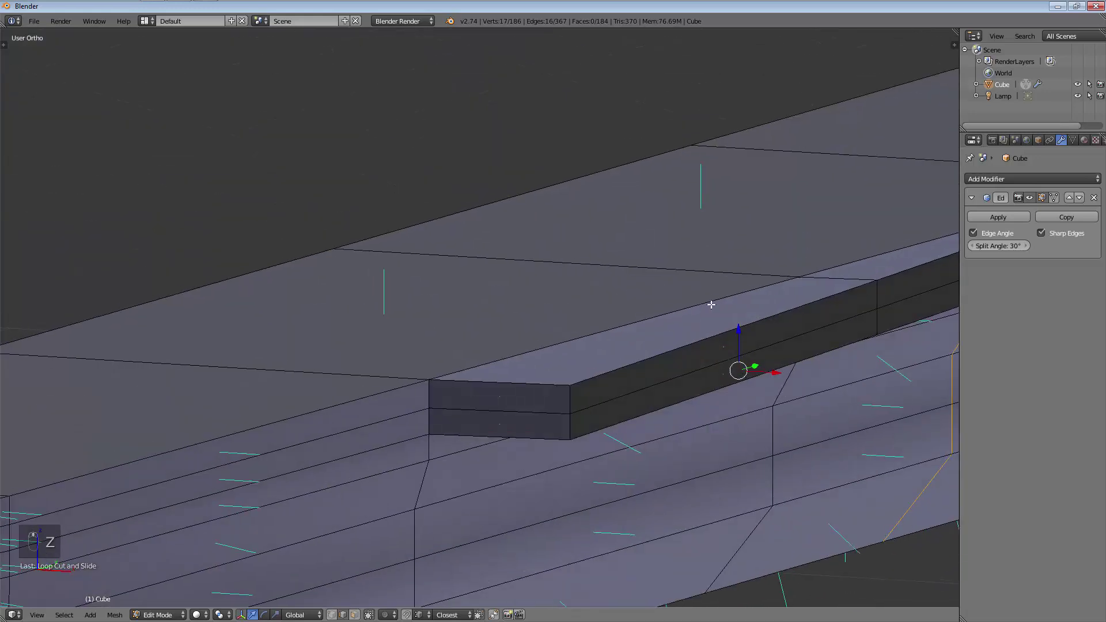
key("z")
In face selection mode, delete the lower hidden hull face enclosed by the wide section of the overhang
left_click(352, 614)
right_click(686, 333)
middle_click_drag(439, 437, 469, 365)
middle_click_drag(641, 410, 529, 410, "shift")
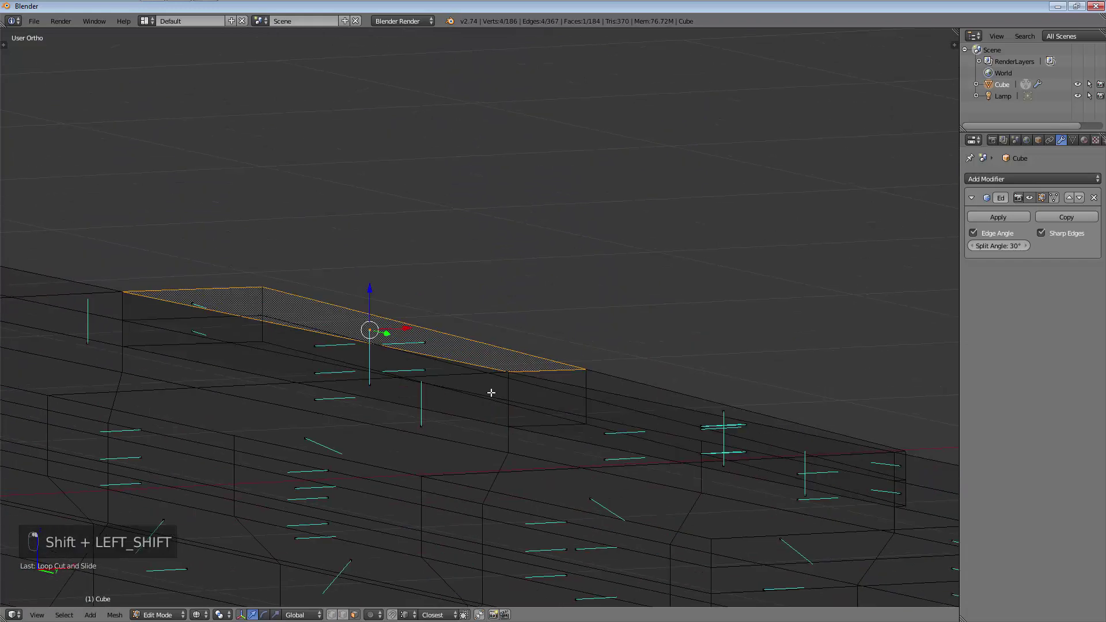
right_click(380, 360)
middle_click_drag(378, 400, 402, 412)
middle_click_drag(181, 423, 664, 533, "shift")
scroll(486, 472, "down", 1)
right_click(405, 453)
right_click(414, 441, "shift")
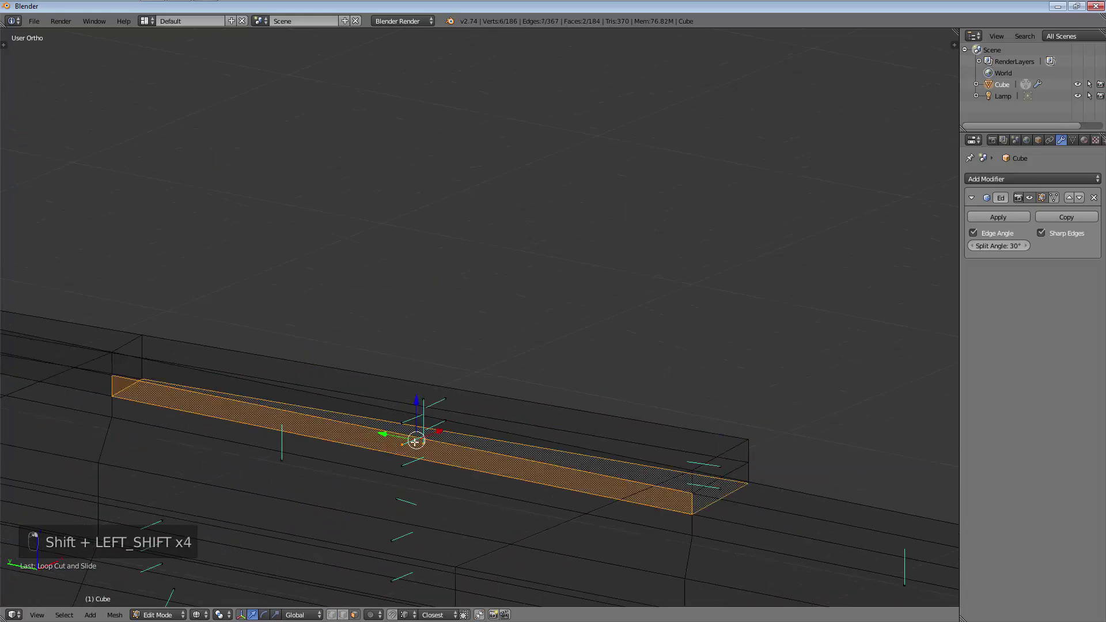
key("x")
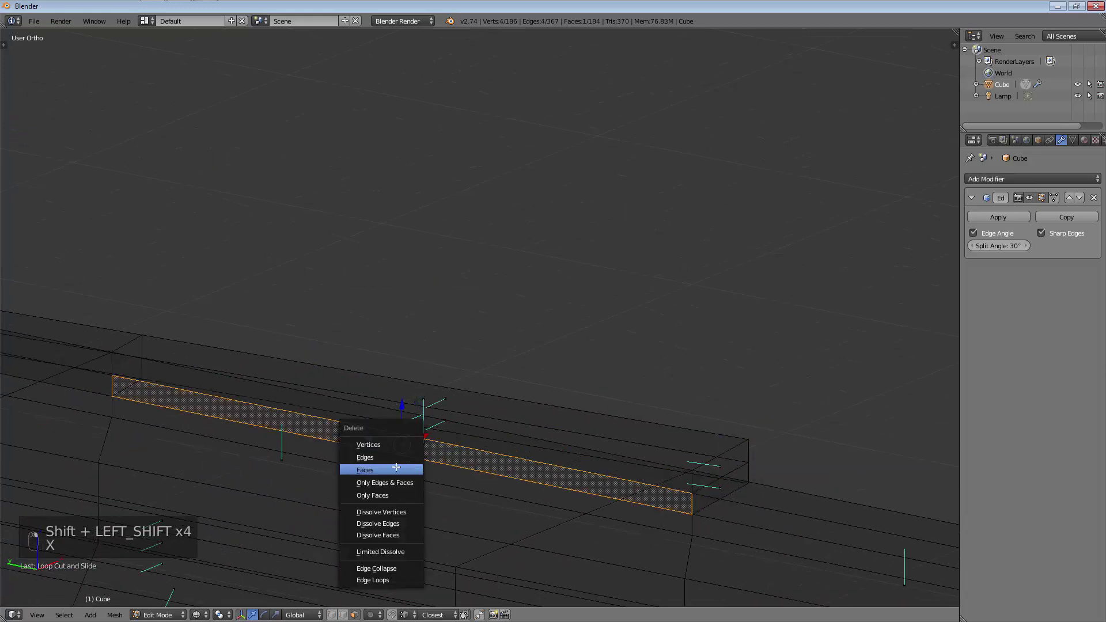
left_click(403, 470)
Delete the upper hidden hull face enclosed by the wide overhang section
right_click(420, 425)
key("x")
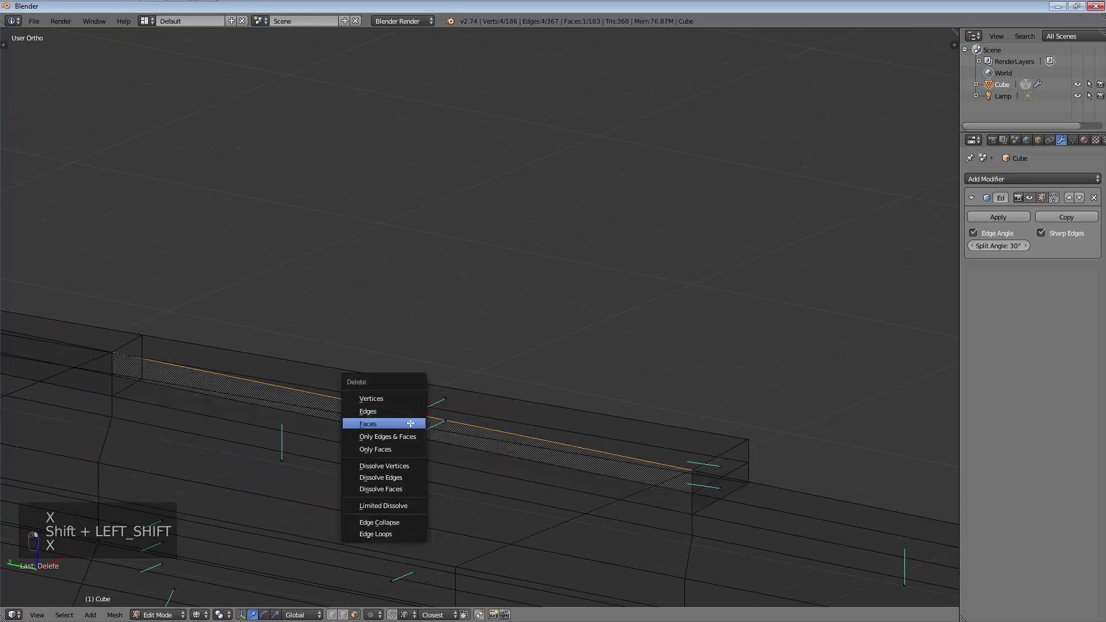
middle_click_drag(121, 388, 179, 404)
middle_click_drag(169, 413, 165, 415)
key("x")
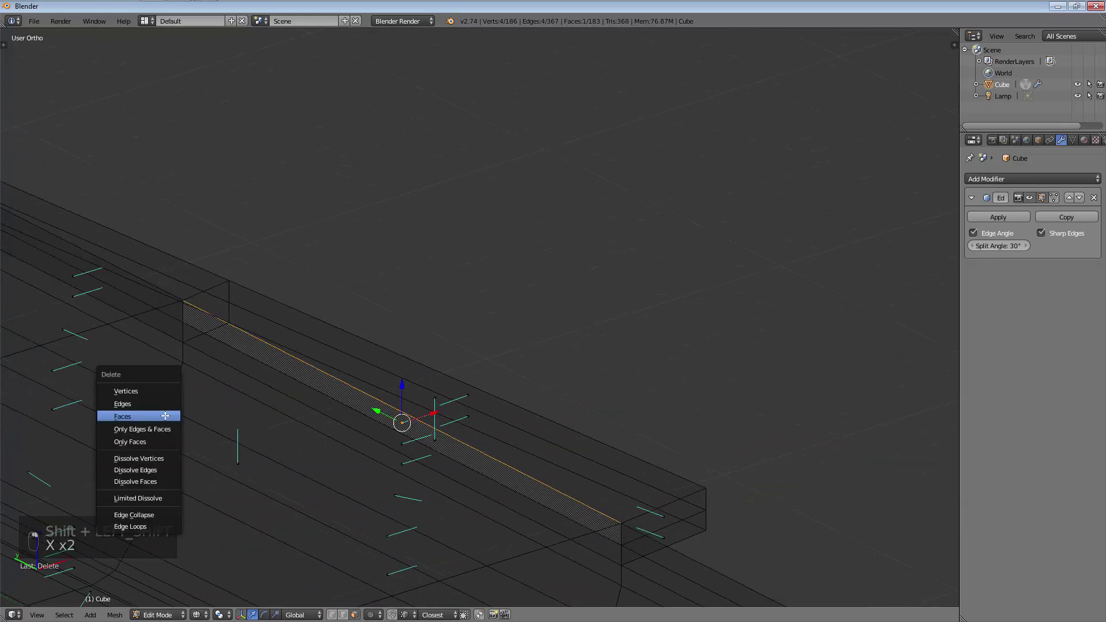
left_click(165, 416)
Delete the two hidden hull faces enclosed by the narrower, tapering overhang section
middle_click_drag(87, 291, 529, 462, "shift")
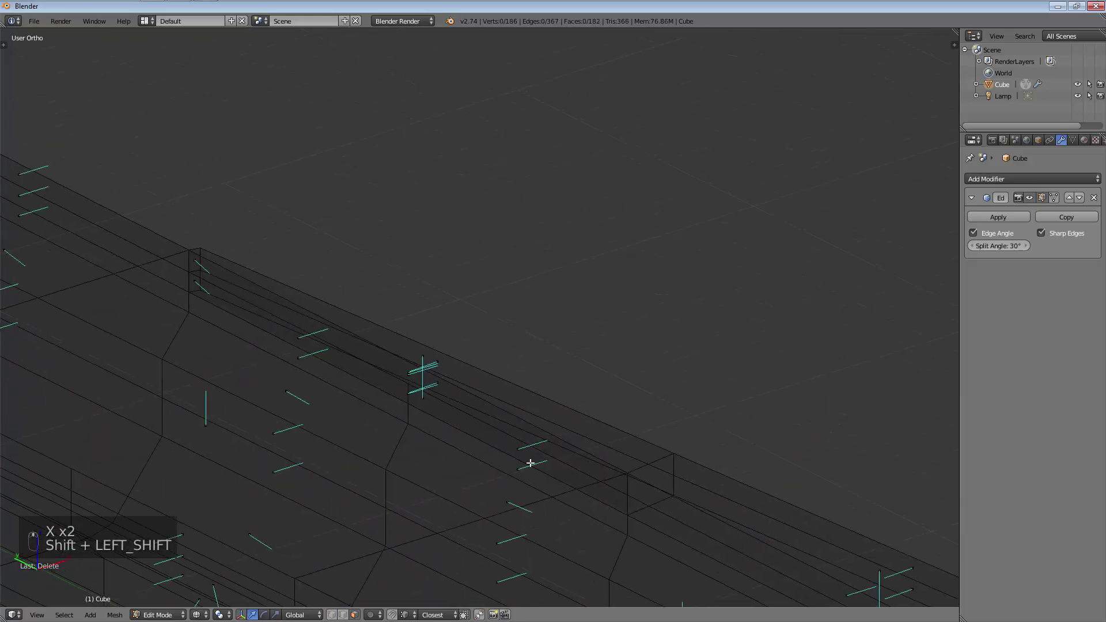
right_click(408, 406)
key("x")
left_click(435, 403)
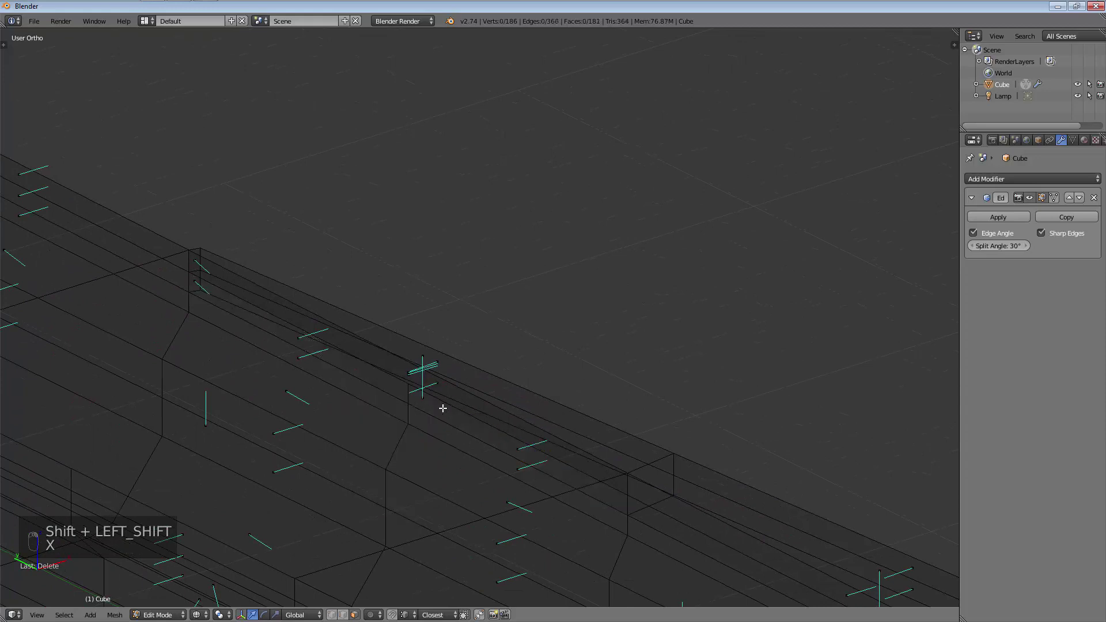
right_click(451, 401)
middle_click_drag(459, 397, 490, 440)
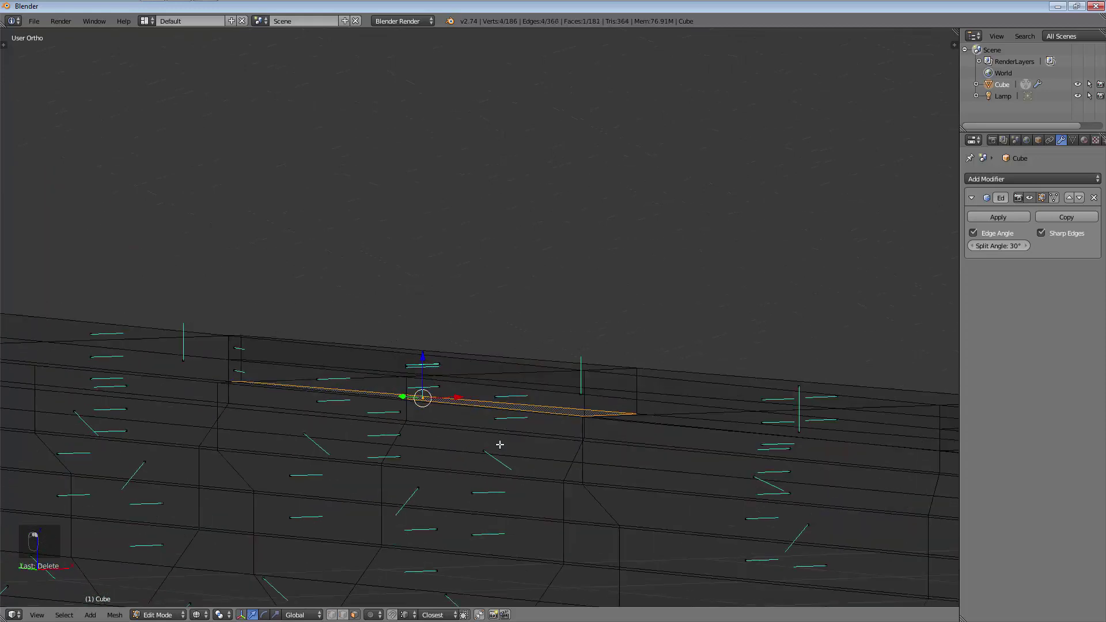
right_click(553, 385)
right_click(426, 360)
right_click(397, 368)
key("x")
left_click(394, 368)
Select the whole mesh and recalculate its normals so they point outward
middle_click_drag(536, 375, 402, 402)
scroll(401, 453, "down", 3)
key("a")
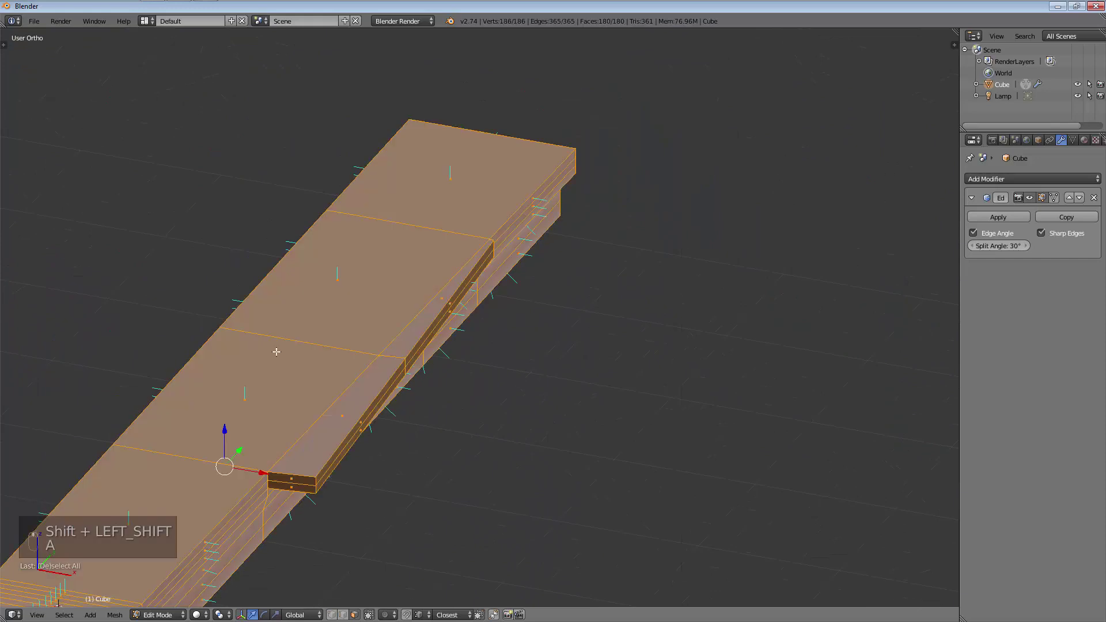
key("t")
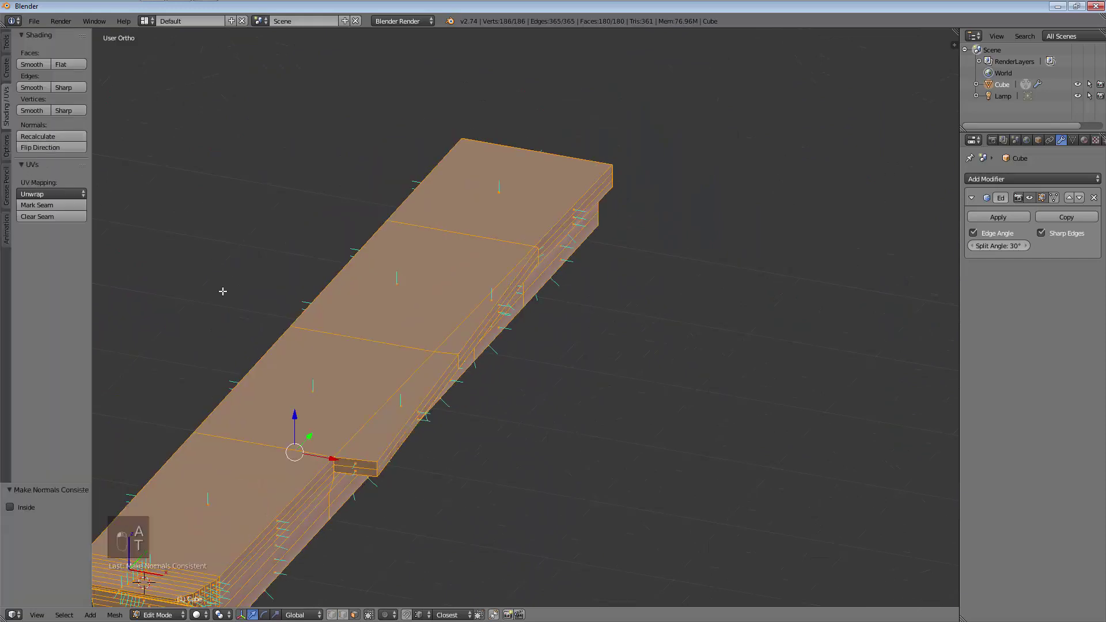
key("Tab")
key("Tab")
key("t")
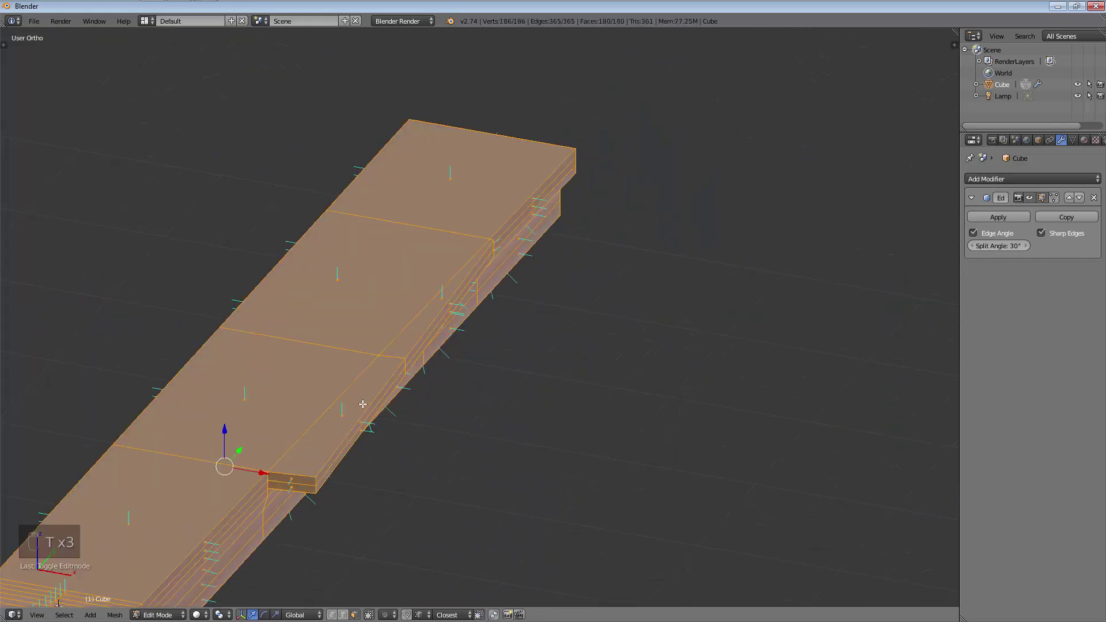
Try adding a crosswise loop cut around the hull beneath the wide overhang section
key("ctrl+r")
key("ctrl+r")
middle_click_drag(442, 422, 425, 412)
key("a")
key("ctrl+r")
key("ctrl+r")
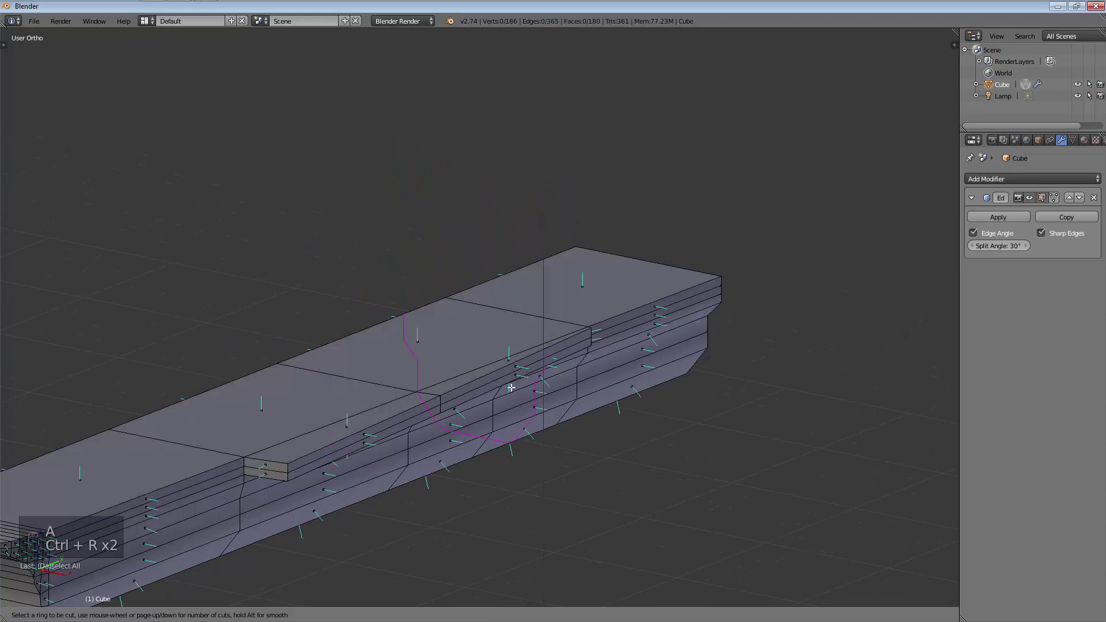
left_click(327, 477)
left_click(331, 477)
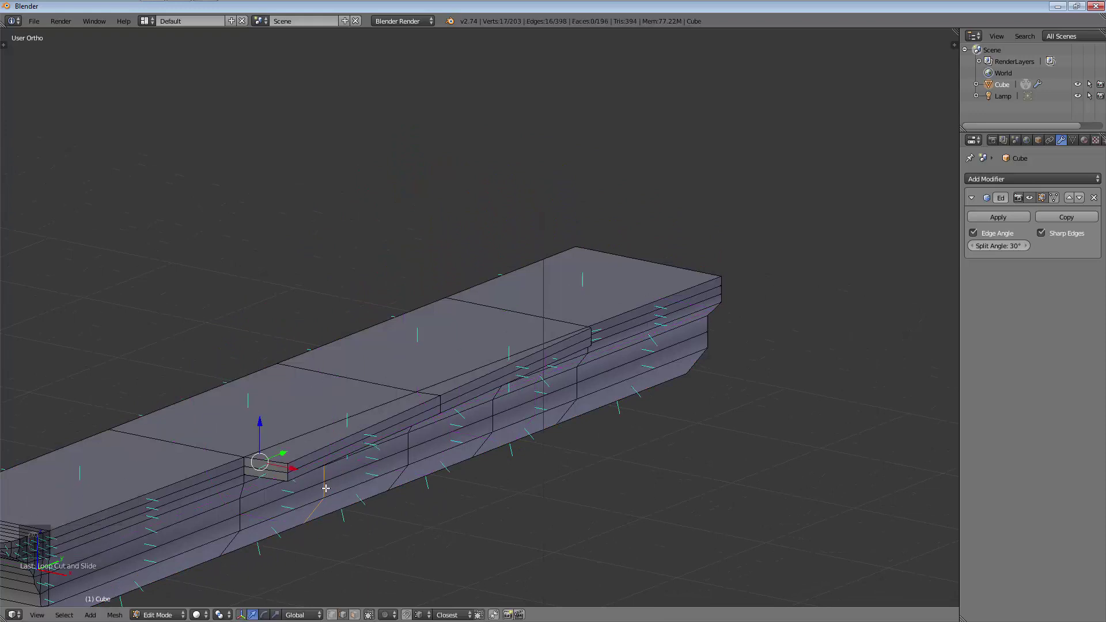
Undo the crosswise loop cut beneath the wide overhang section
key("a")
key("ctrl+z")
key("ctrl+z")
key("ctrl+z")
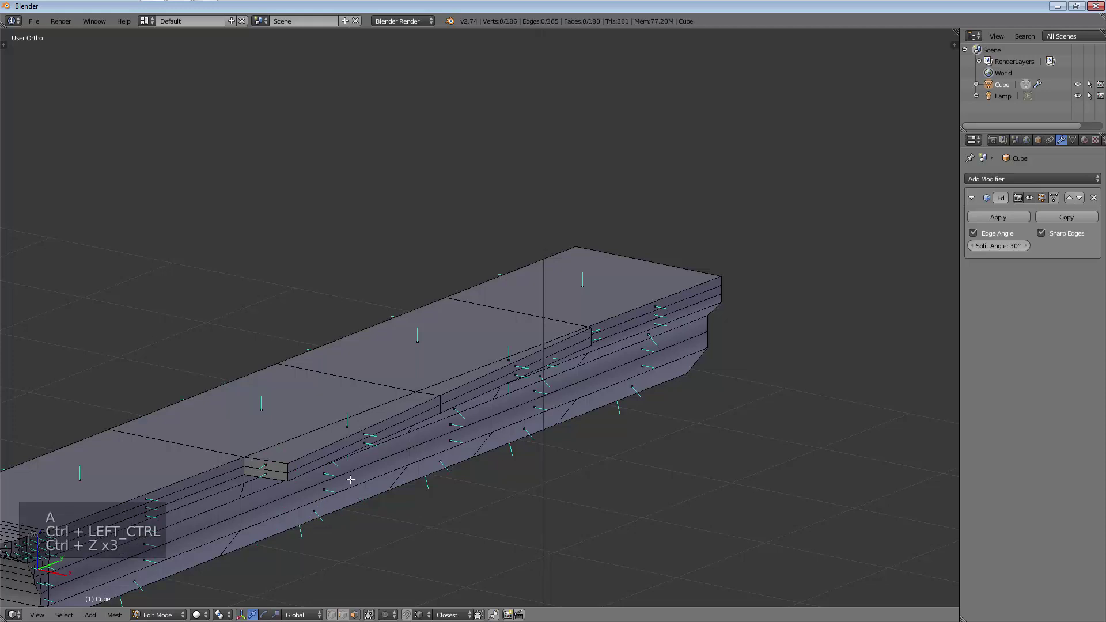
In the right side view, turn off the face normals display and show the hull in wireframe over the blueprint
middle_click_drag(427, 414, 480, 510)
key("KP_7")
scroll(481, 452, "down", 2)
scroll(471, 508, "up", 3)
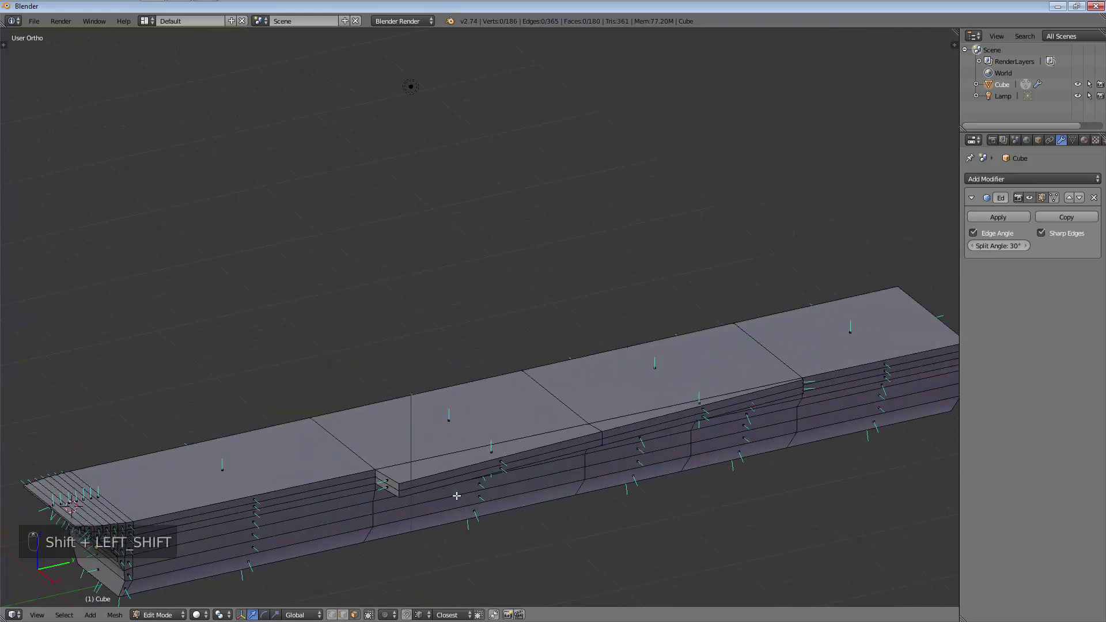
key("KP_3")
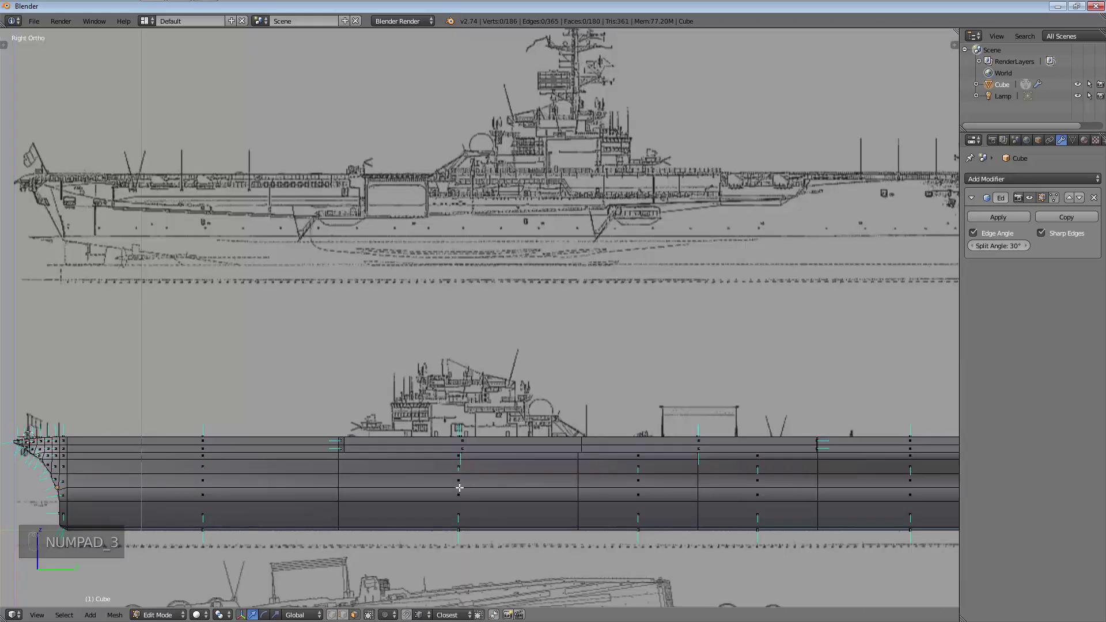
scroll(418, 488, "up", 2)
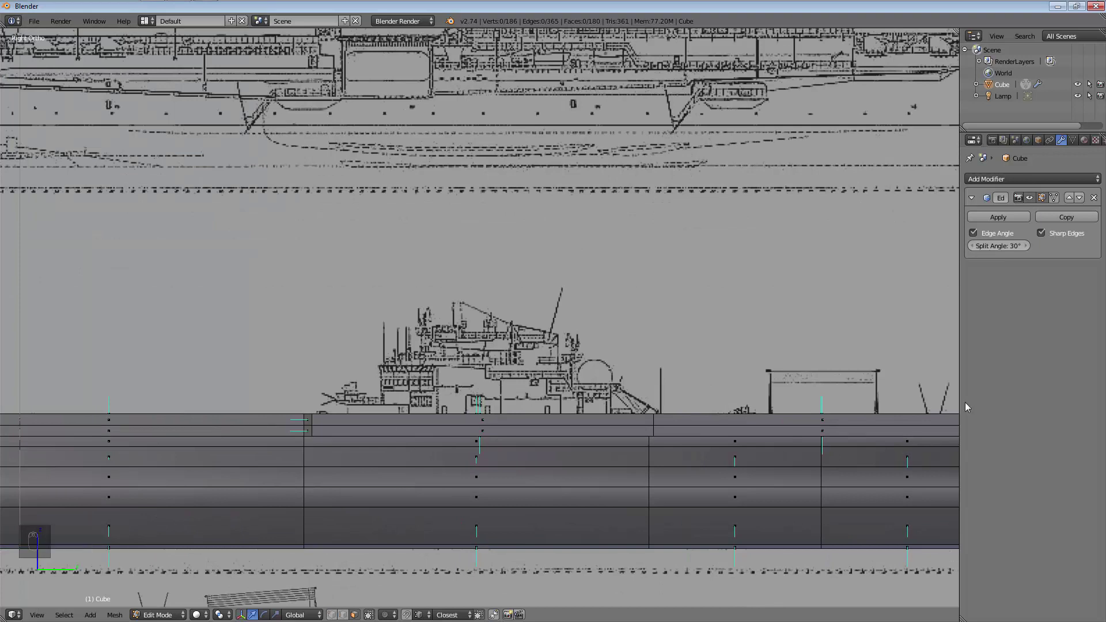
key("n")
key("n")
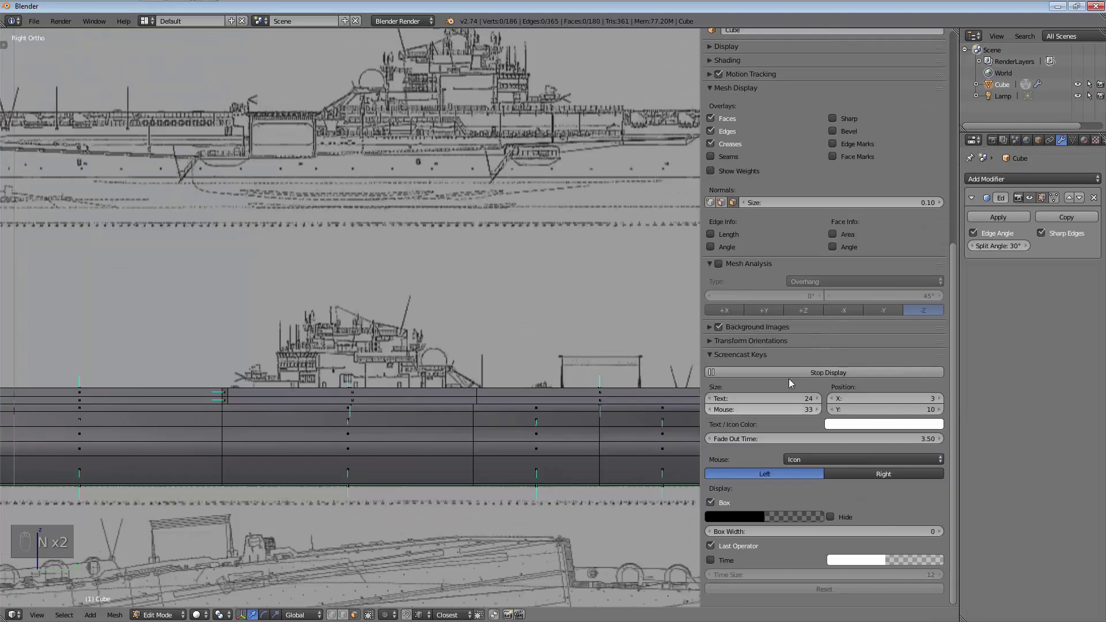
key("n")
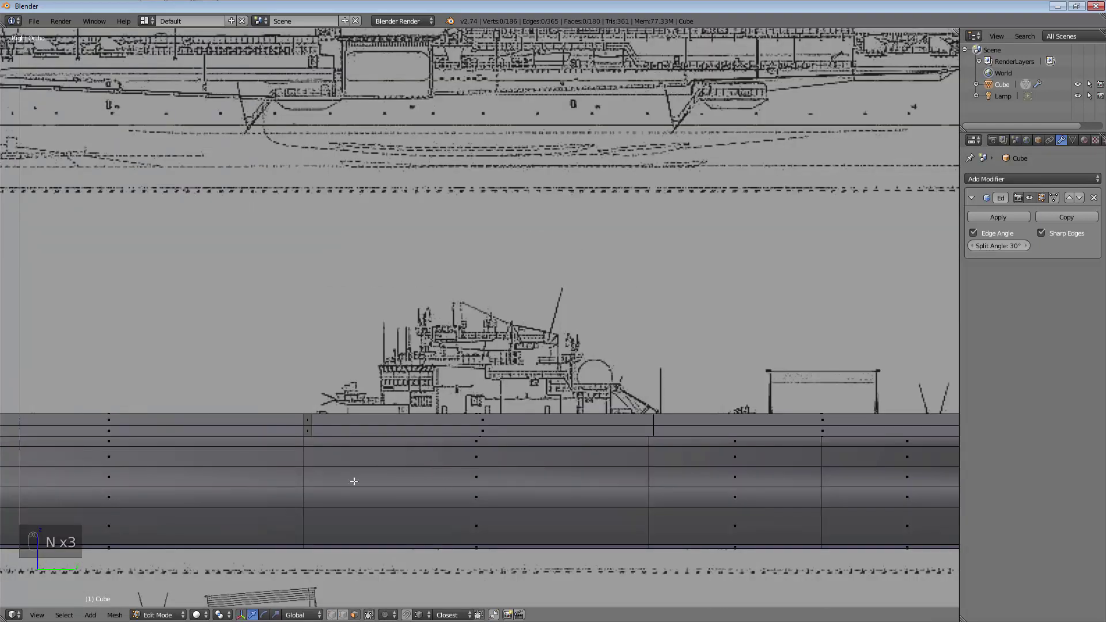
key("Tab")
key("z")
key("ctrl+r")
key("ctrl+r")
key("Tab")
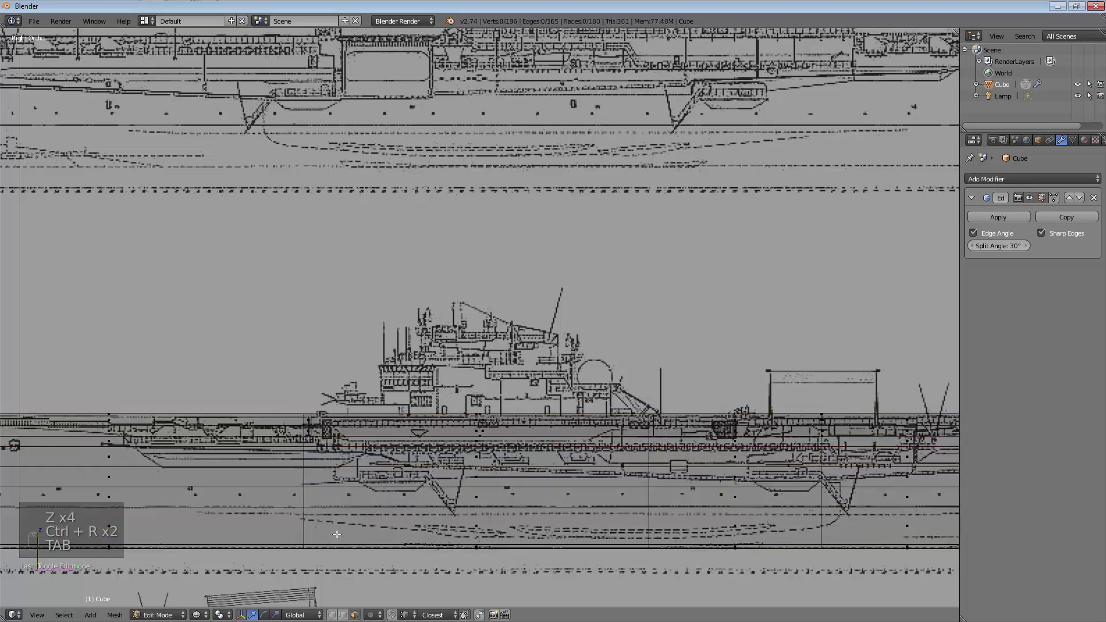
key("ctrl+r")
key("ctrl+r")
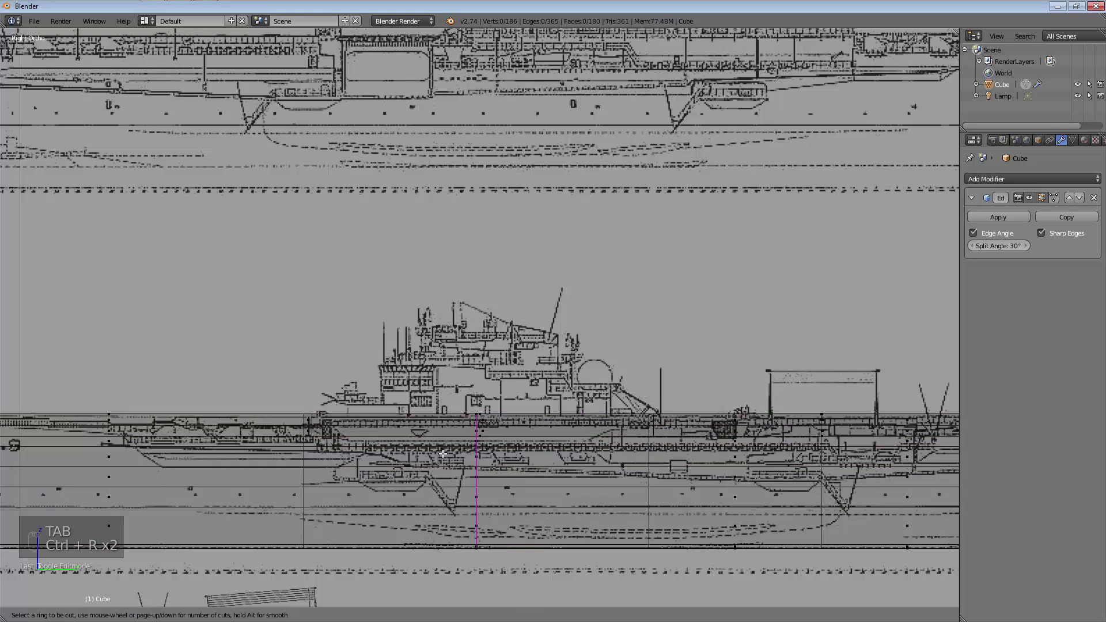
right_click(304, 467)
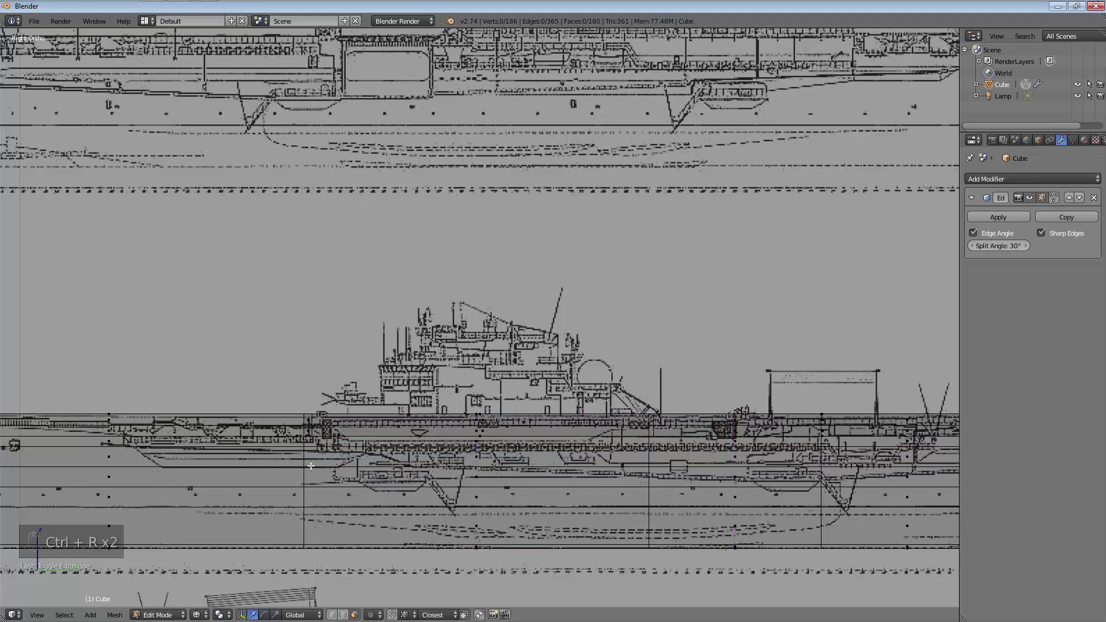
Try selecting the hull edges around the island area one by one in the top view
middle_click_drag(451, 529, 481, 526)
key("KP_7")
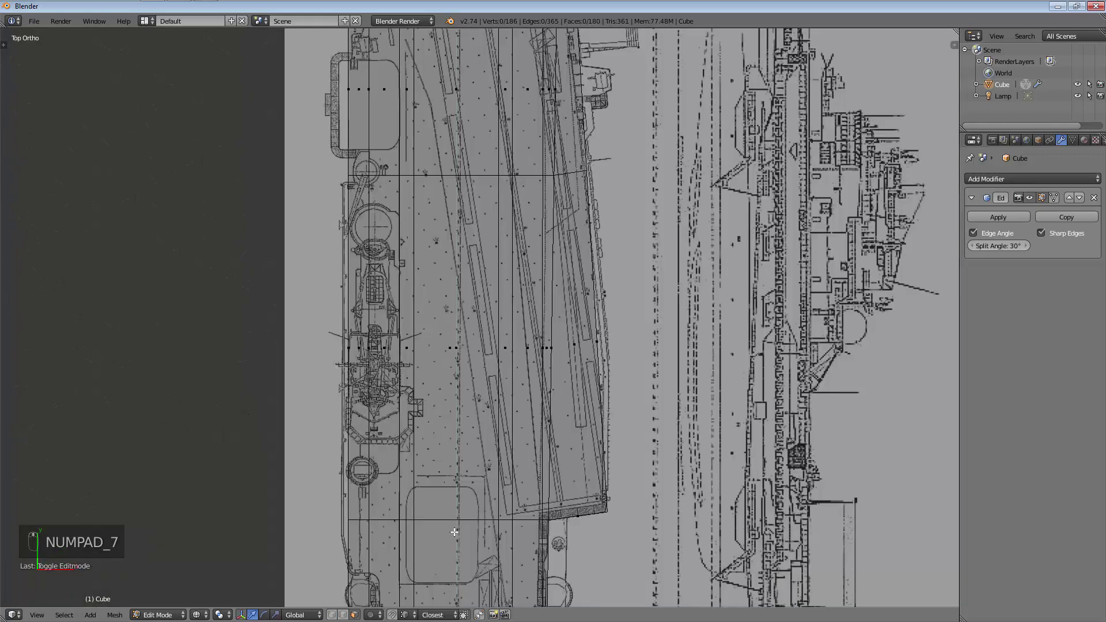
scroll(362, 313, "down", 2)
scroll(365, 323, "up", 5)
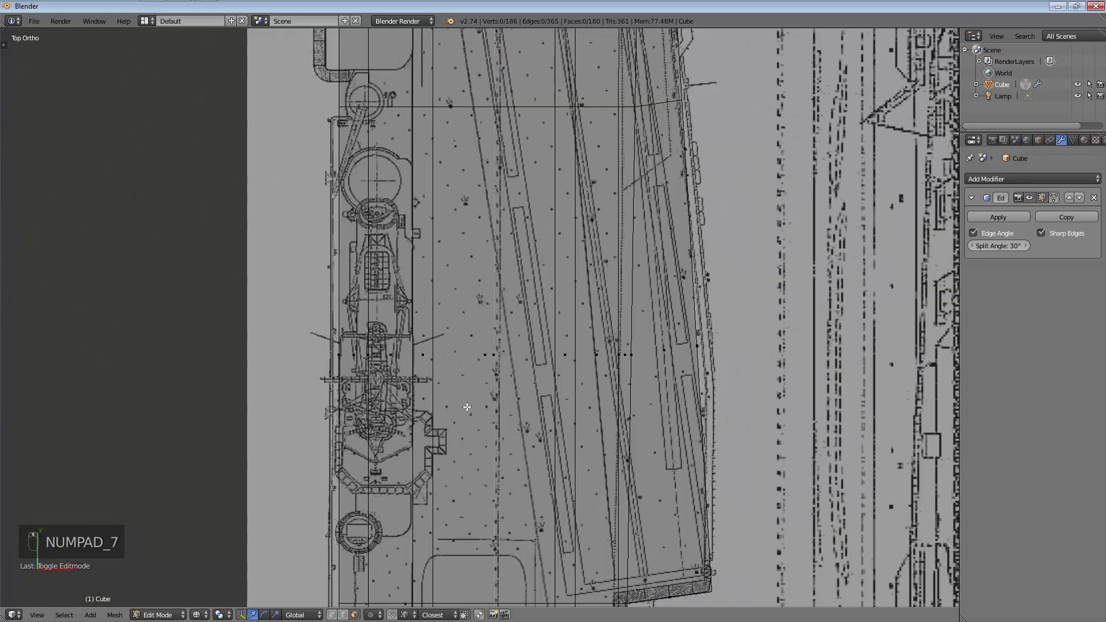
scroll(352, 511, "down", 3)
left_click(342, 615)
right_click(355, 509)
middle_click_drag(358, 537, 385, 477, "shift")
right_click(380, 505, "alt+shift")
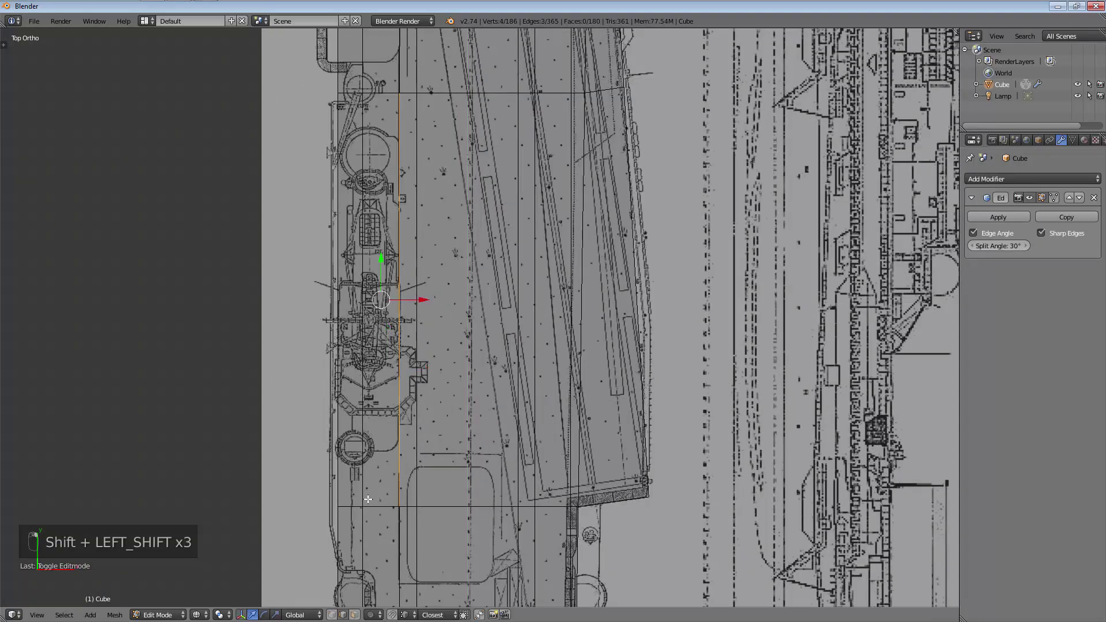
middle_click_drag(383, 202, 390, 248, "shift")
right_click(375, 150, "shift")
right_click(381, 141, "shift")
right_click(352, 137, "shift")
right_click(375, 144)
right_click(410, 142, "shift")
right_click(380, 143, "shift")
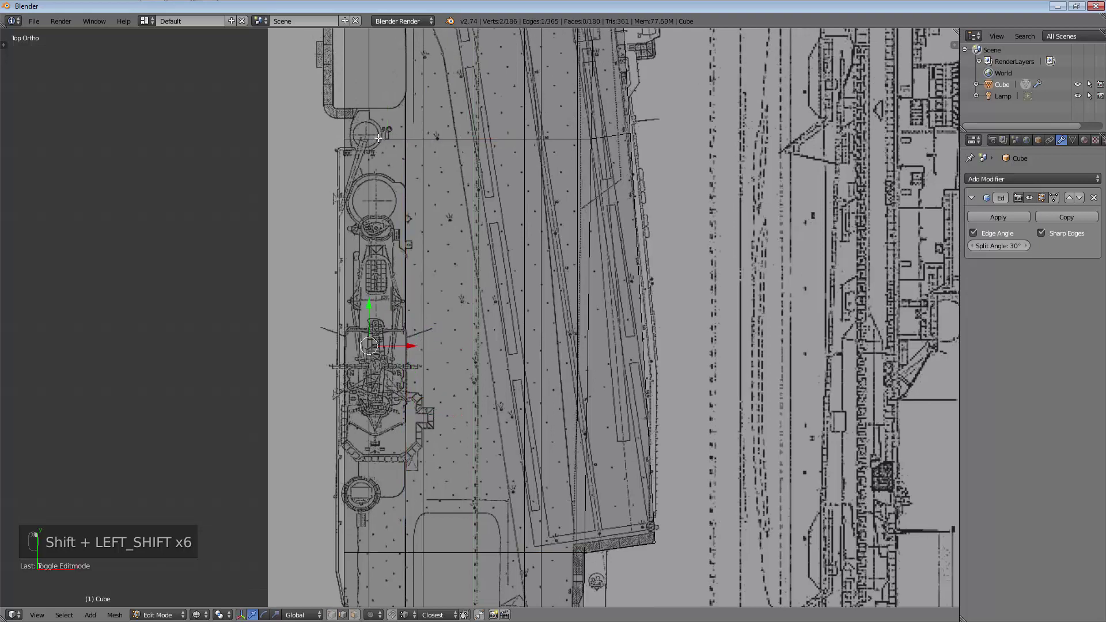
right_click(363, 138)
right_click(387, 146, "shift")
right_click(372, 150, "shift")
Clear the selection and circle-select the hull faces beneath the island in face selection mode
key("a")
key("c")
left_click(375, 150)
left_click_drag(376, 151, 352, 535)
right_click(373, 475)
left_click(356, 614)
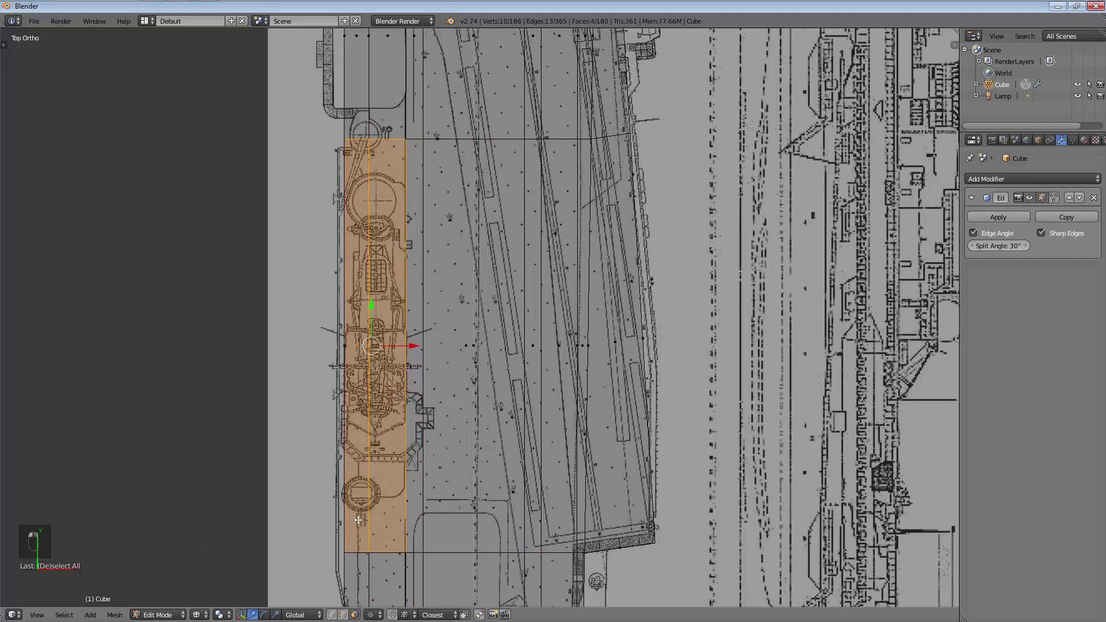
middle_click_drag(413, 481, 402, 388)
key("KP_7")
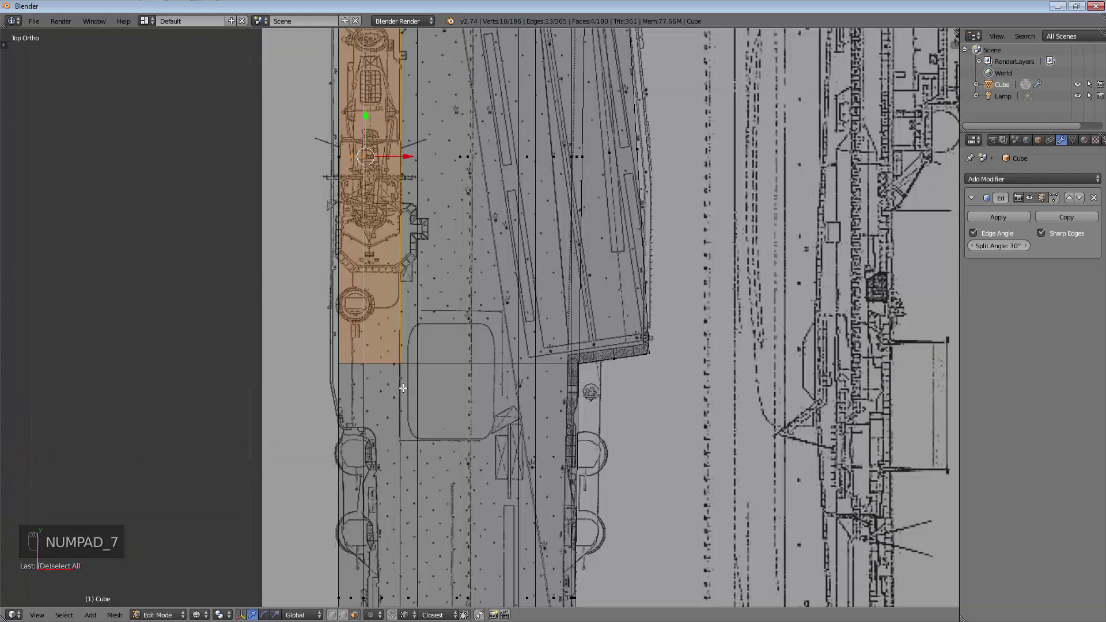
Add a lengthwise loop cut in solid view, slid to about a third of the deck's width from the island side
key("z")
middle_click_drag(434, 425, 437, 397)
key("KP_7")
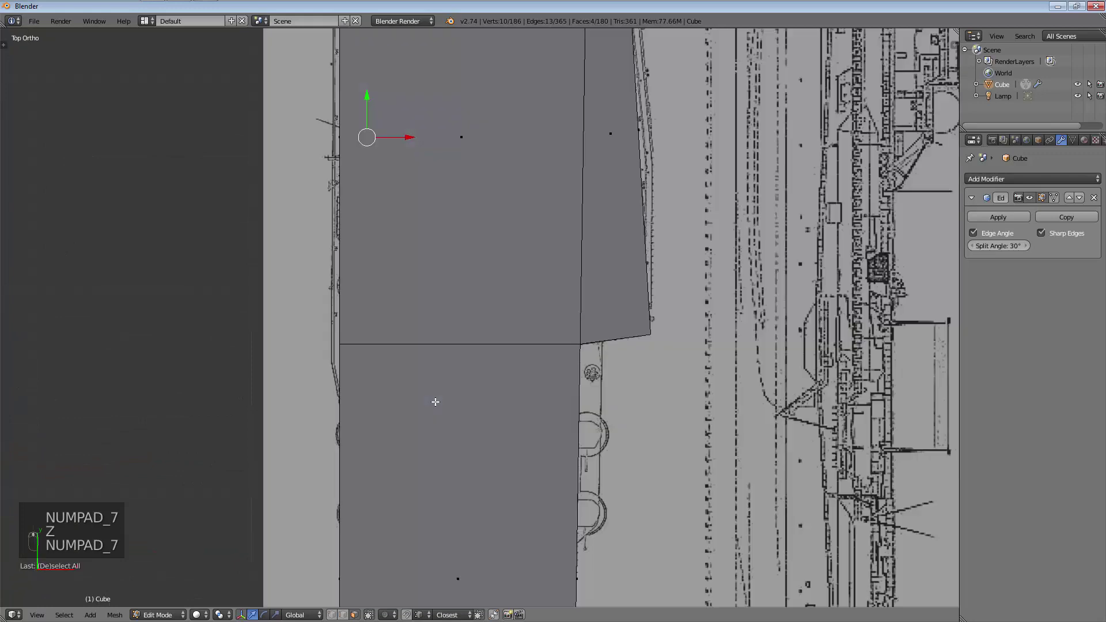
scroll(445, 420, "down", 4)
key("ctrl+r")
key("ctrl+r")
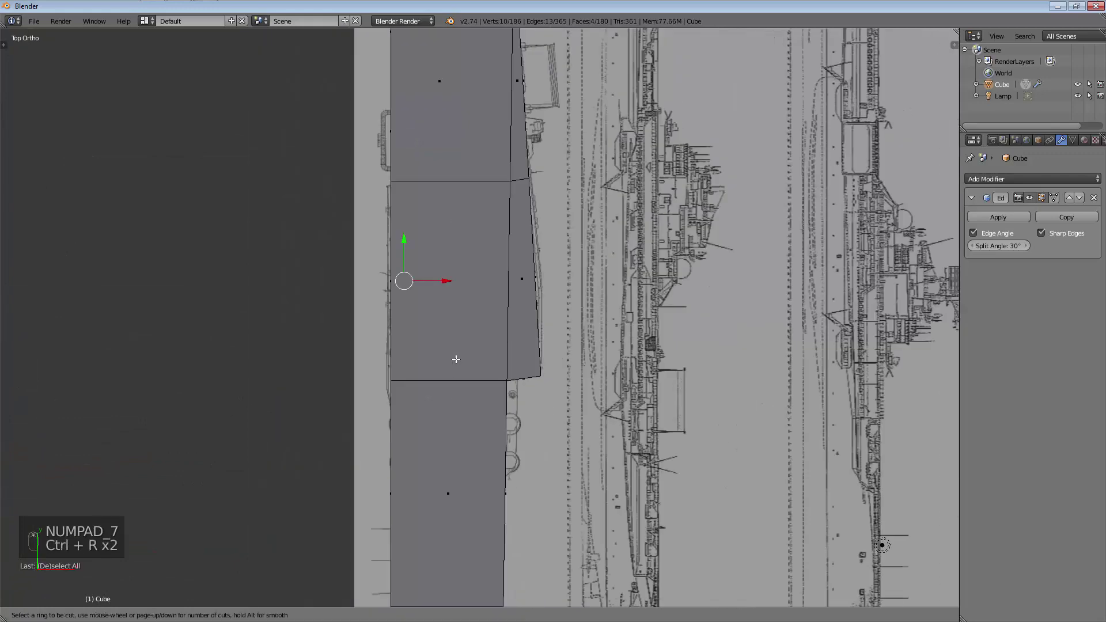
left_click(455, 371)
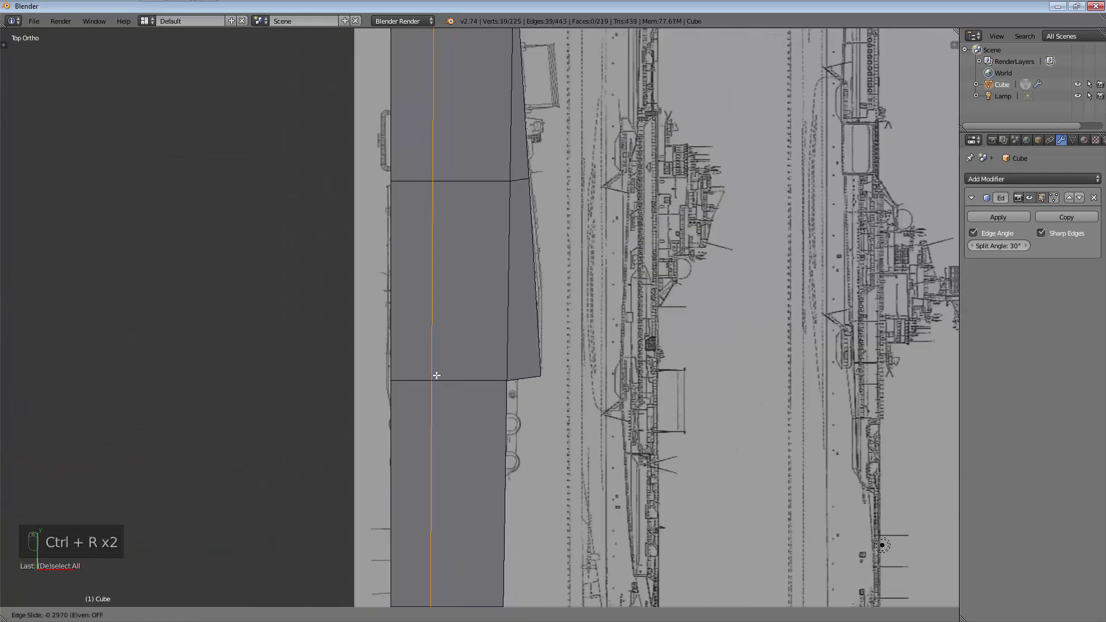
left_click(436, 379)
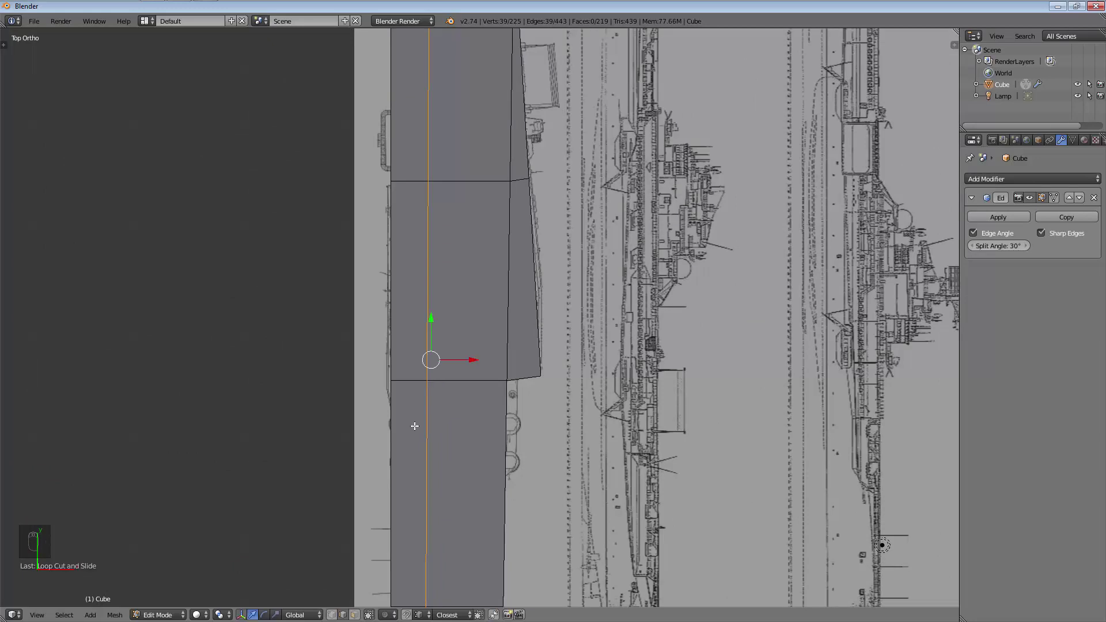
Fine-tune the lengthwise loop with a slight edge slide against the top blueprint, and check its course through the hull in wireframe
key("z")
key("z")
scroll(429, 364, "up", 3)
scroll(458, 359, "down", 5)
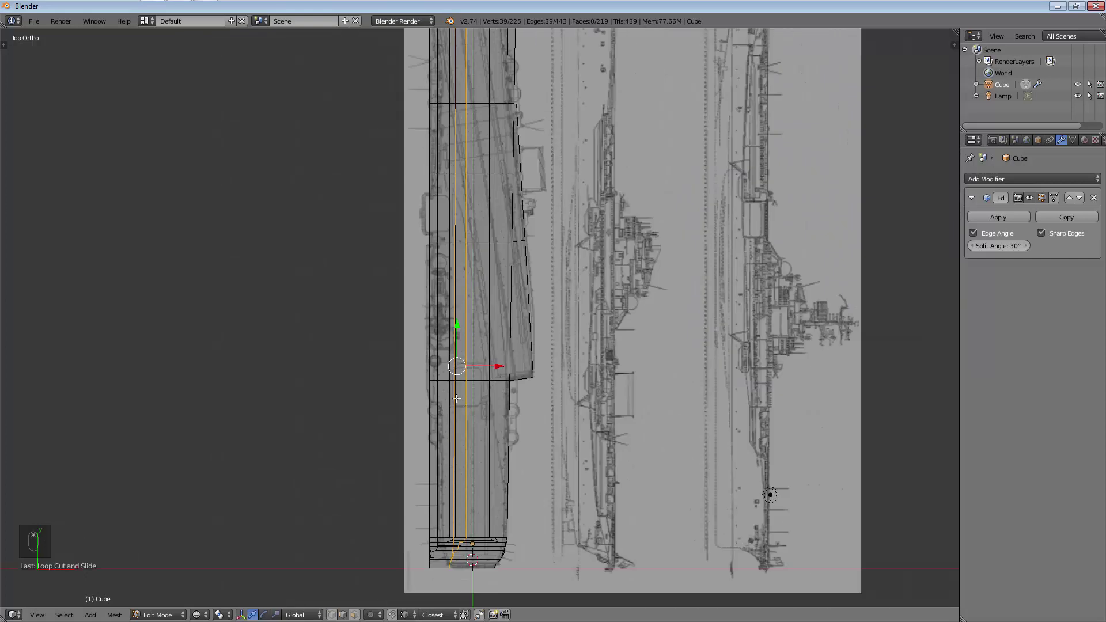
scroll(462, 369, "up", 6)
key("g")
key("g")
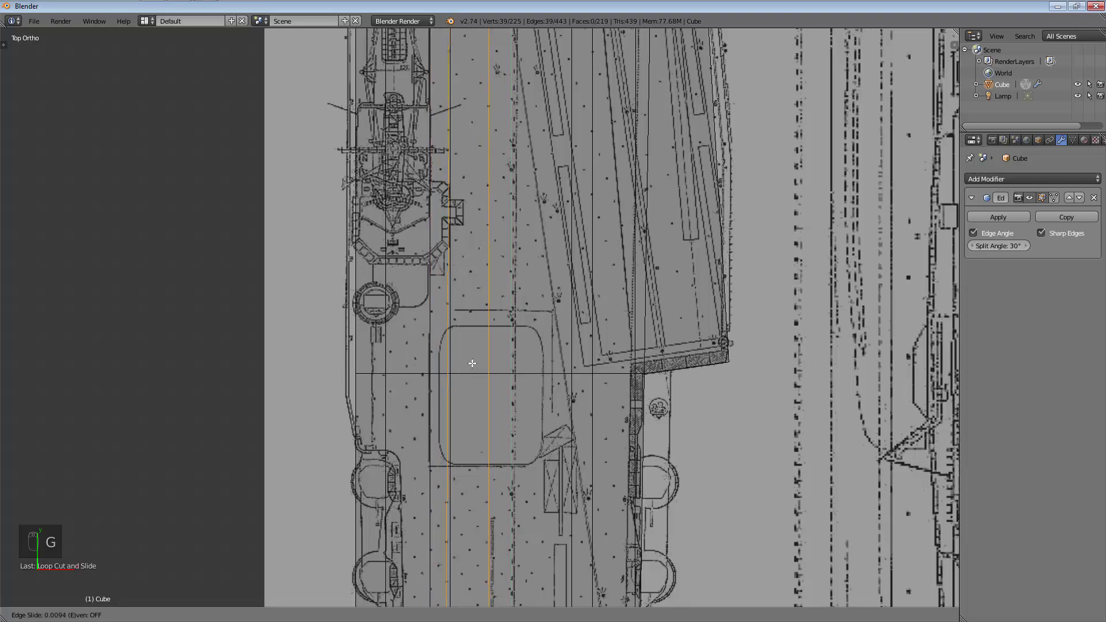
left_click(470, 365)
scroll(474, 406, "down", 6)
middle_click_drag(474, 406, 482, 507)
scroll(500, 470, "up", 5)
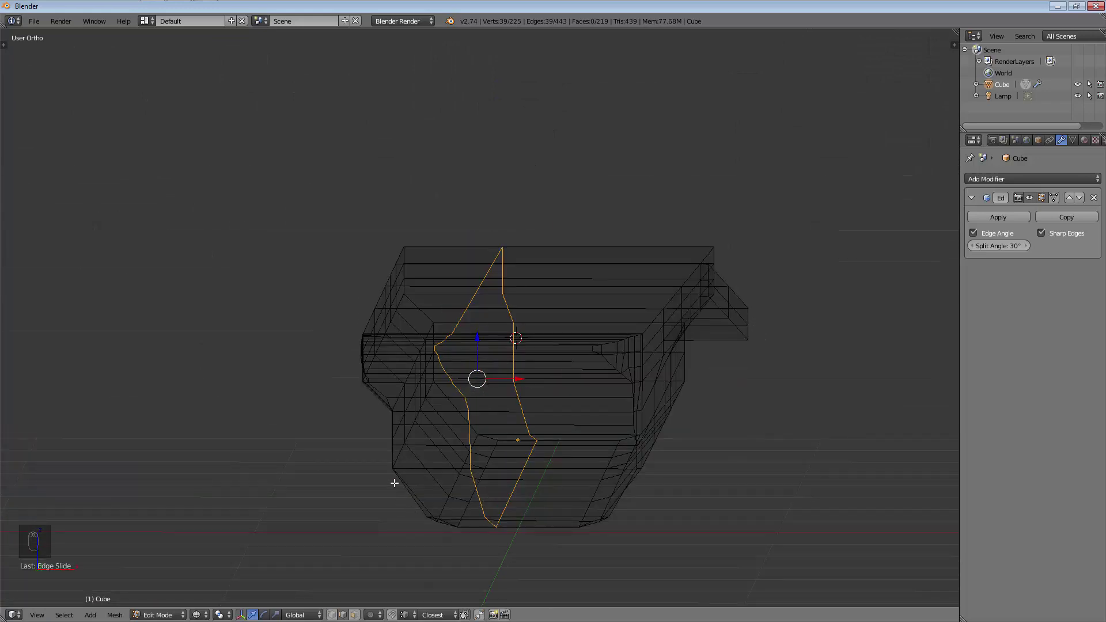
Add a crosswise loop cut beside the small round mount just past the island in the top blueprint, refining it with an edge slide
key("KP_7")
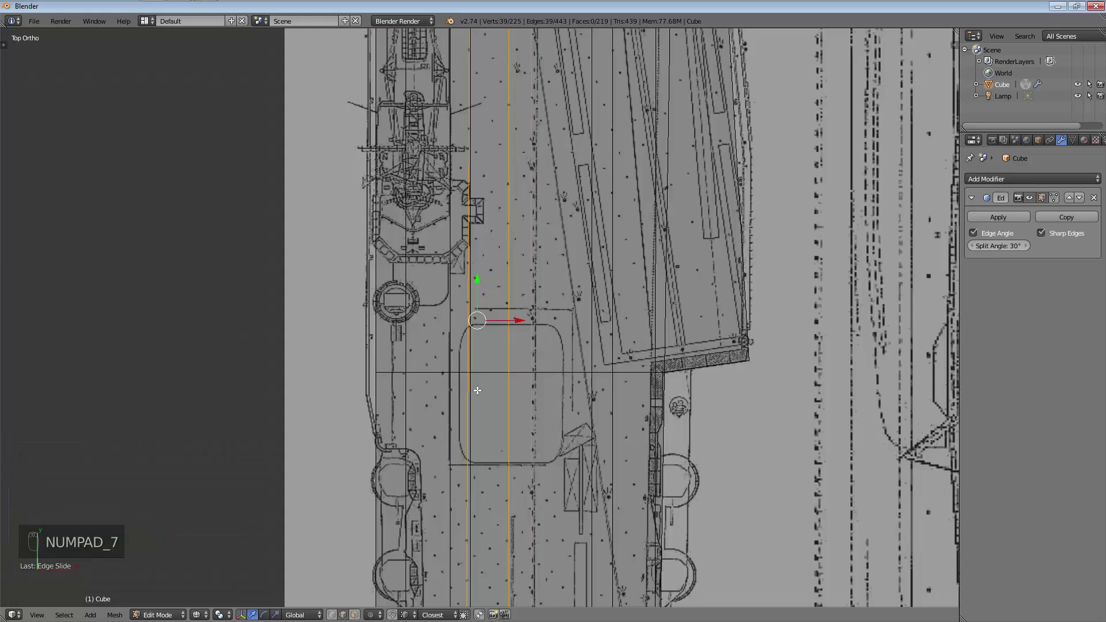
middle_click_drag(475, 351, 429, 490, "shift")
key("ctrl+r")
left_click(428, 481)
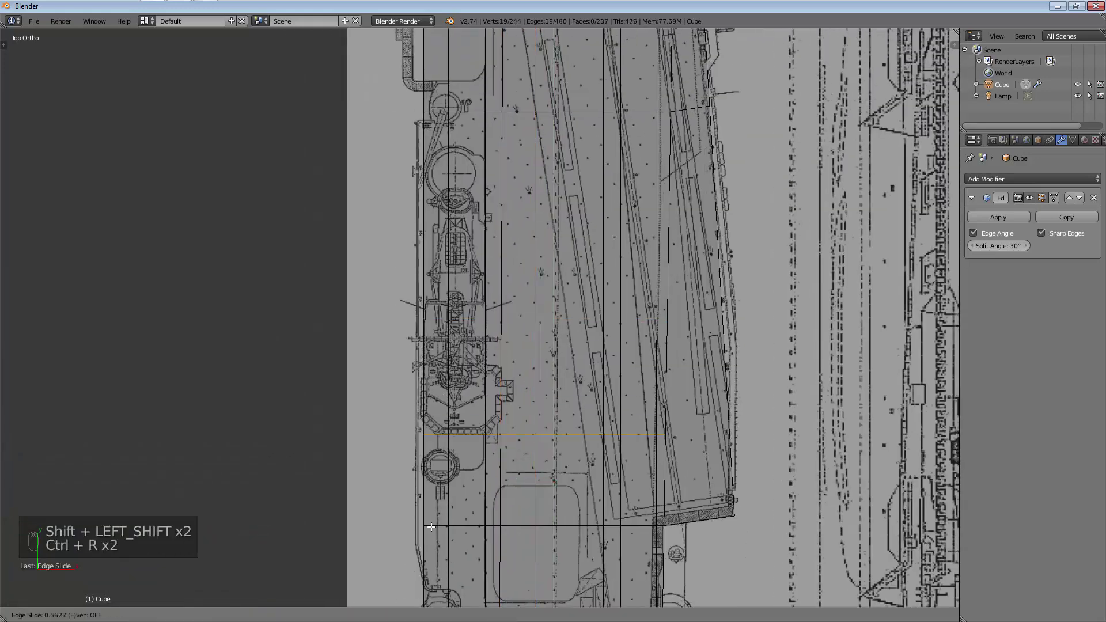
left_click(431, 546)
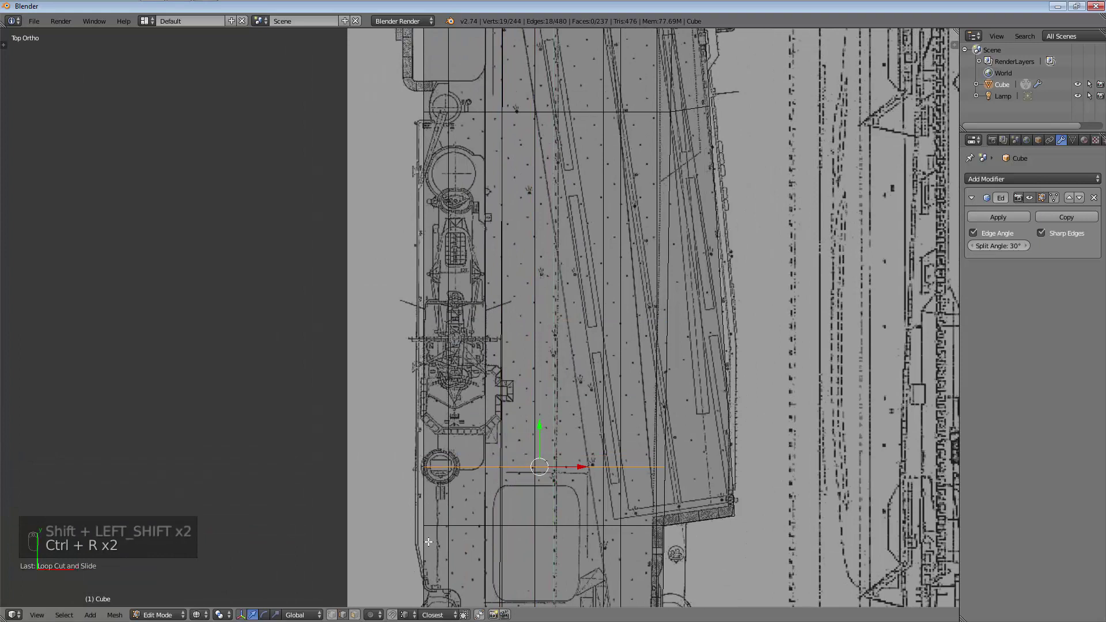
key("g")
key("g")
left_click(494, 491)
Add a second crosswise loop cut at the opposite end of the island, beside the large dome in the top blueprint
middle_click_drag(495, 491, 491, 565, "shift")
key("ctrl+r")
key("ctrl+r")
left_click(446, 295)
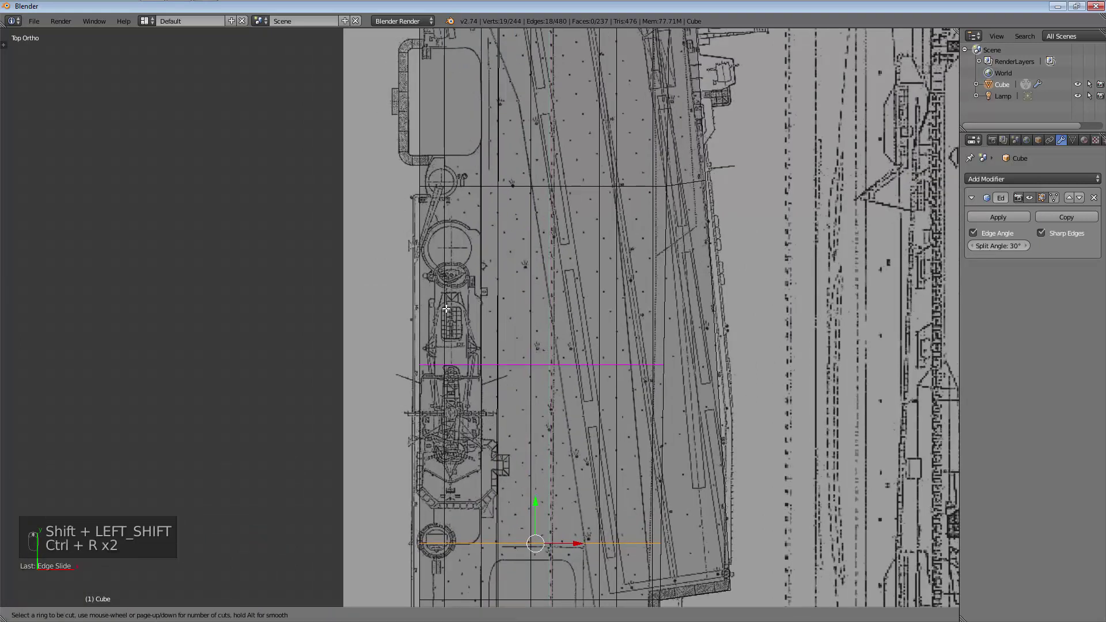
left_click(437, 207)
Select the three deck faces of the narrow island-side strip in face selection mode and solid view
middle_click_drag(562, 399, 478, 405)
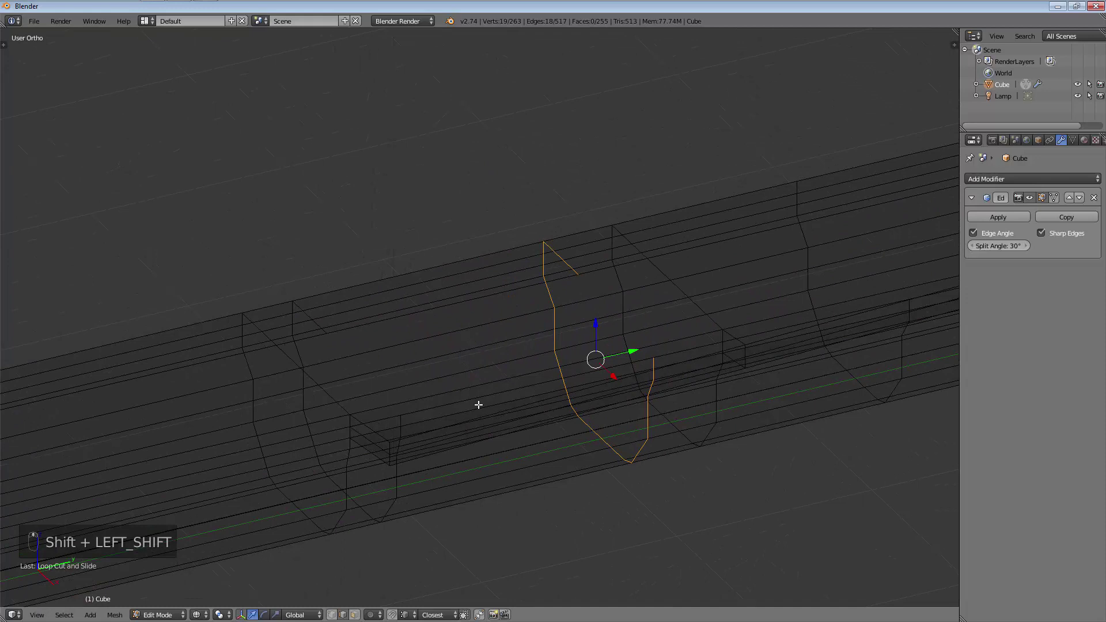
left_click(356, 615)
right_click(282, 320)
key("z")
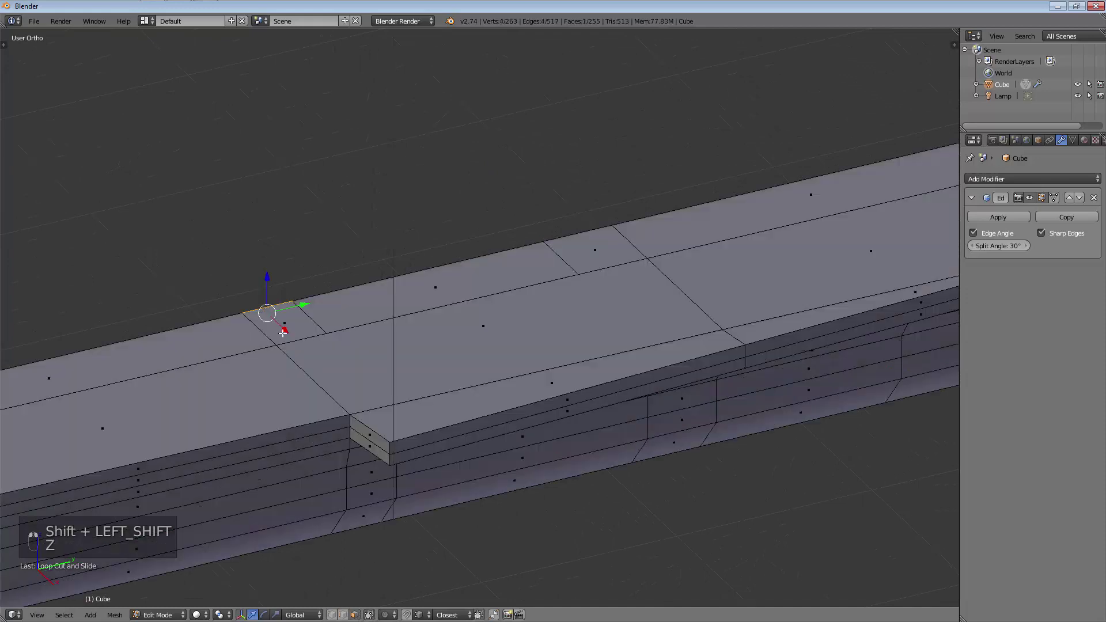
right_click(397, 316, "shift")
right_click(403, 322, "shift")
right_click(424, 297, "shift")
right_click(301, 324, "shift")
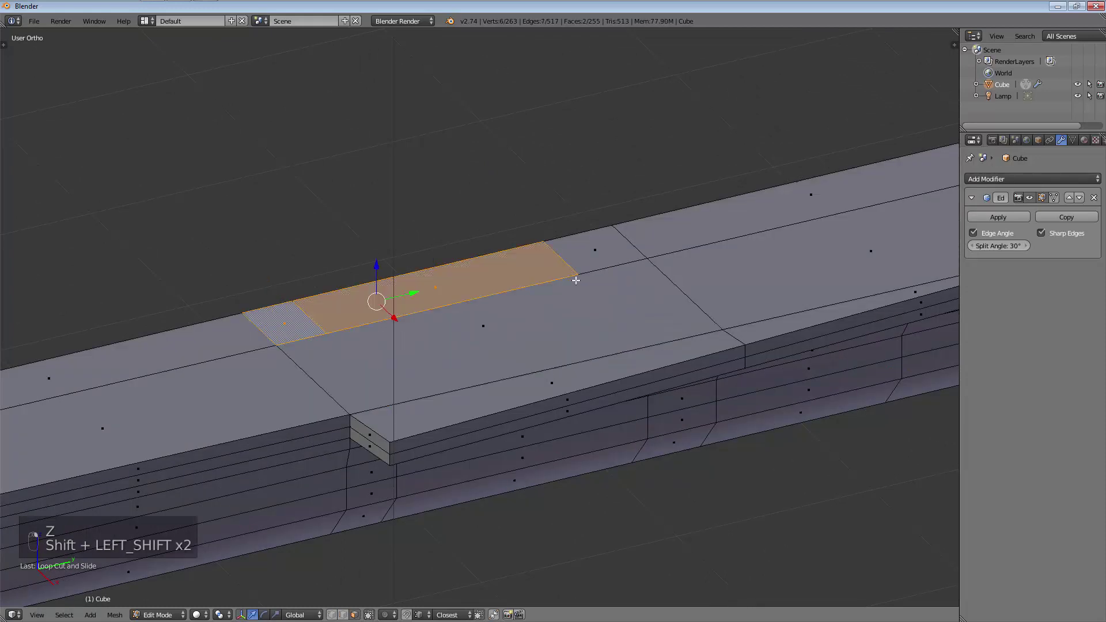
right_click(607, 257, "shift")
Extrude the selected deck faces upward as the island block, then lower its top along Z to the superstructure's roof in the side blueprint
key("e")
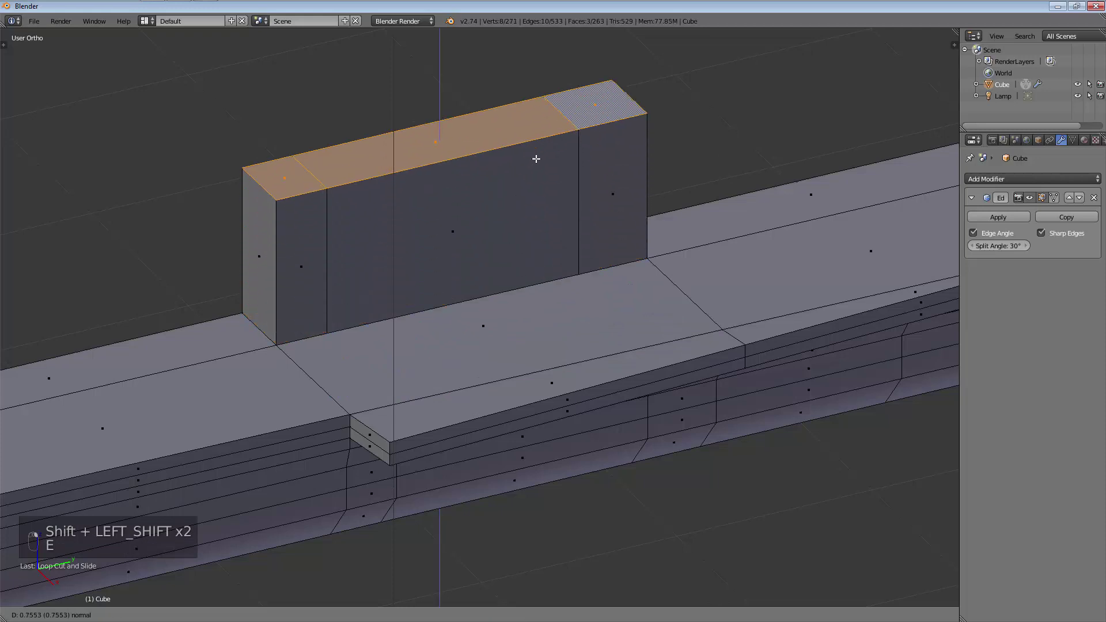
left_click(528, 122)
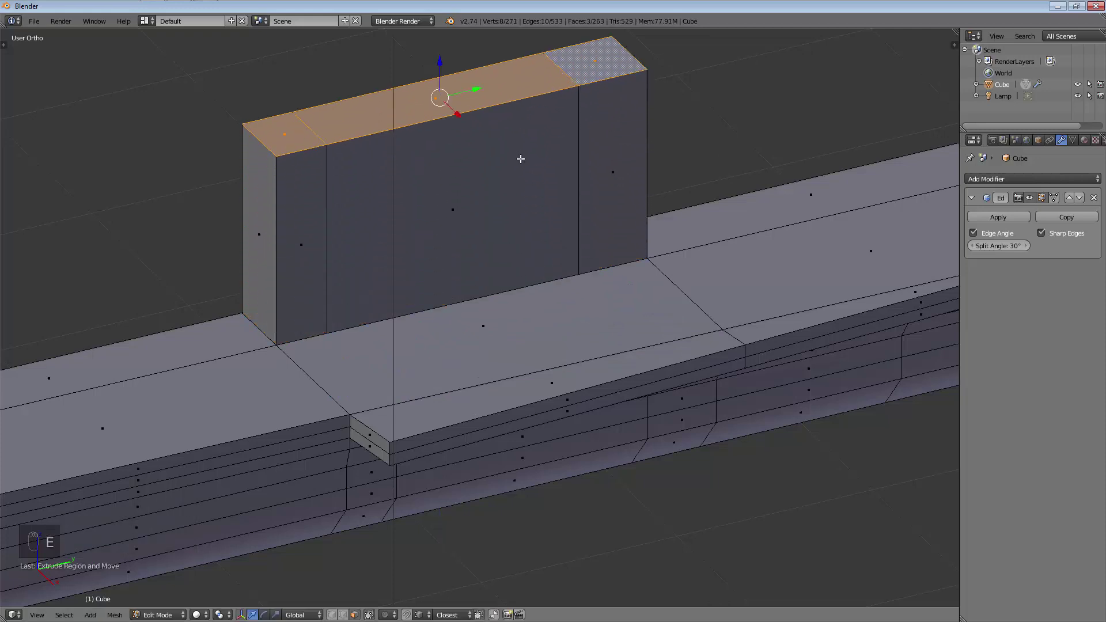
key("KP_3")
scroll(521, 159, "down", 2)
scroll(523, 157, "up", 3)
key("z")
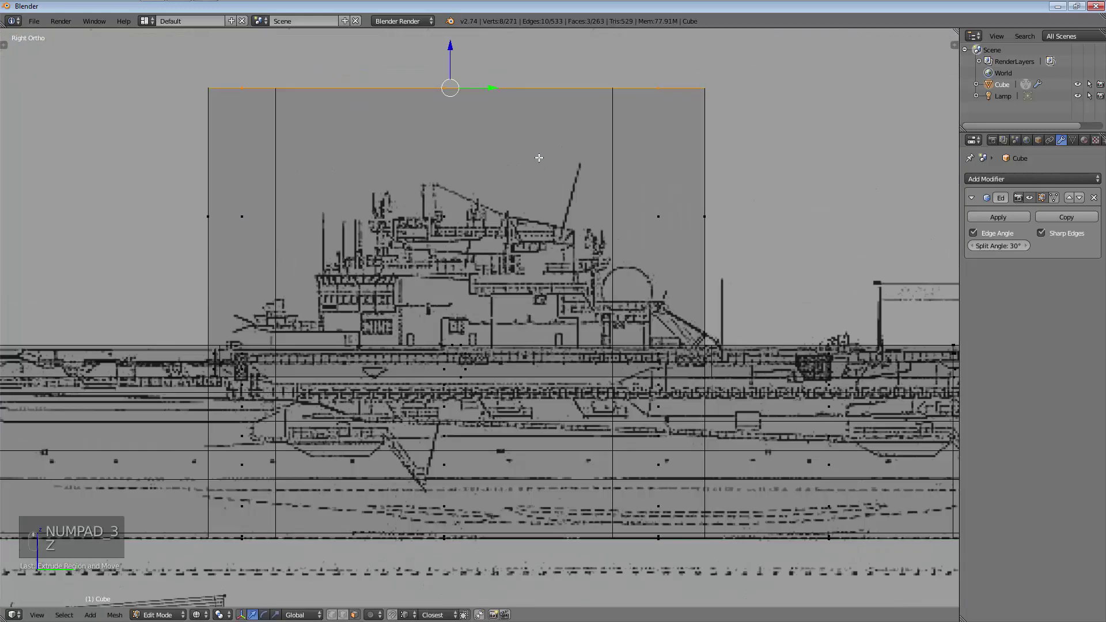
key("g")
key("z")
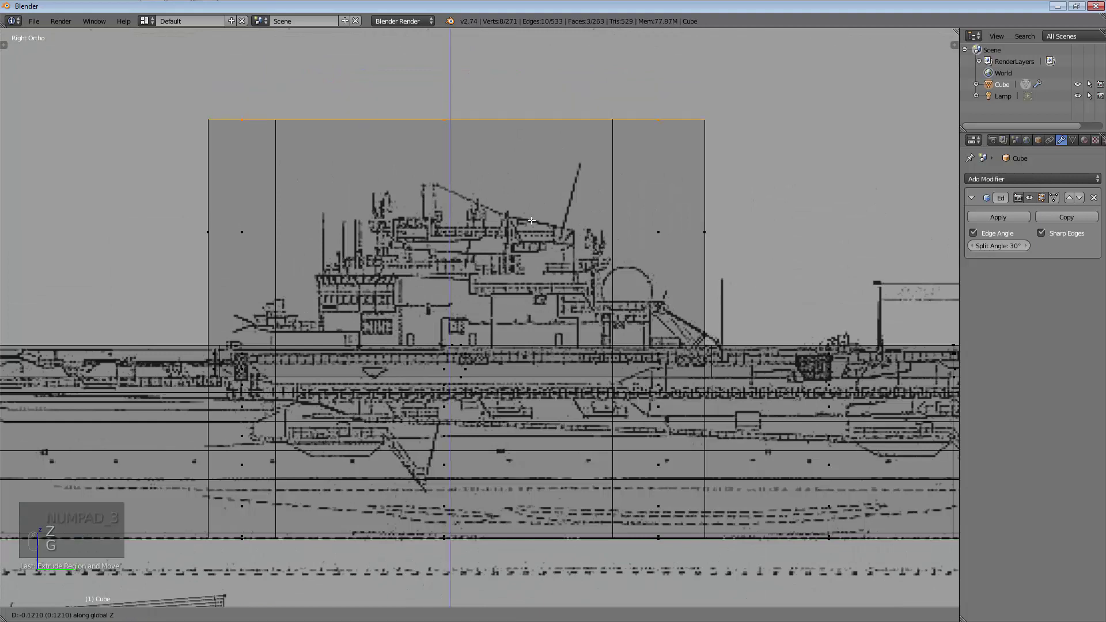
left_click(525, 281)
key("z")
middle_click_drag(508, 267, 531, 301)
key("ctrl+r")
key("ctrl+r")
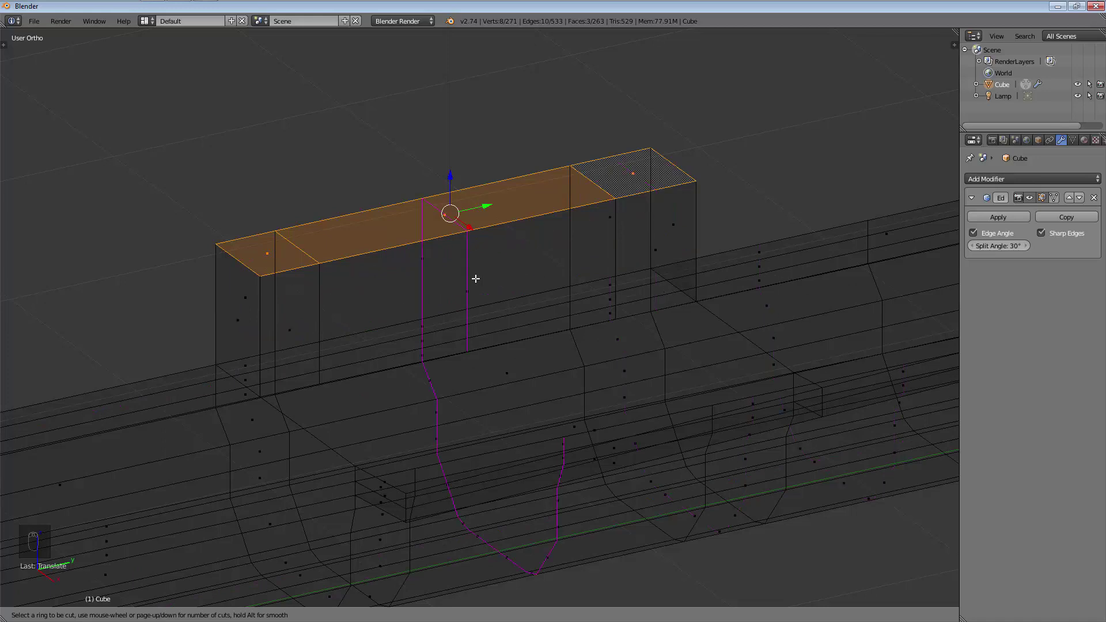
key("Escape")
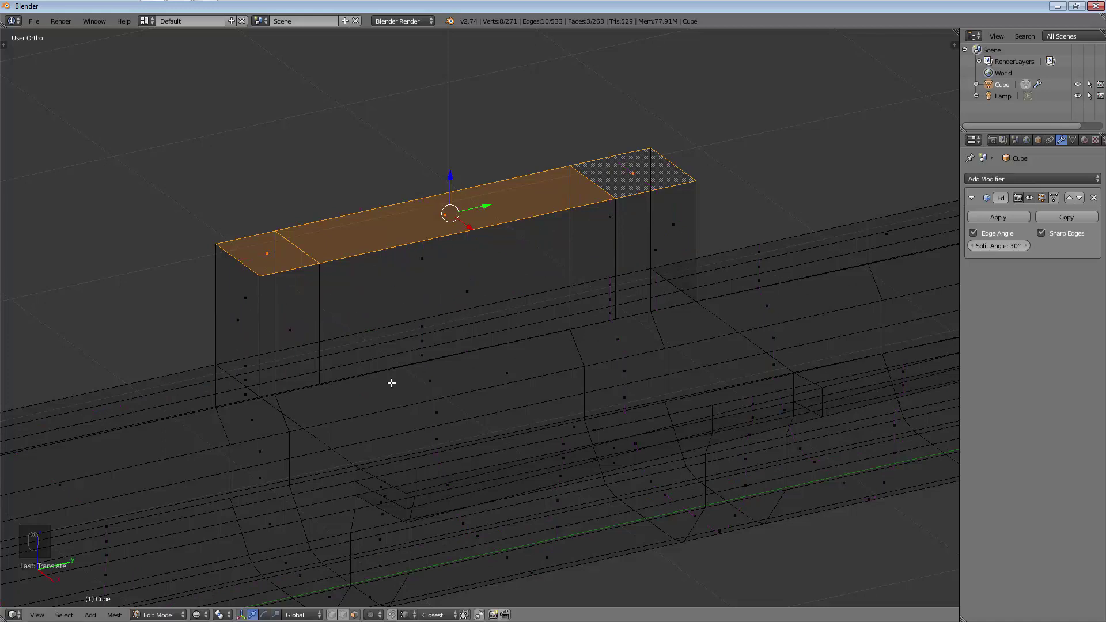
Try a diagonal Knife cut across the island block in side view, from its deck-level corner up to the roof edge
key("KP_3")
key("a")
key("a")
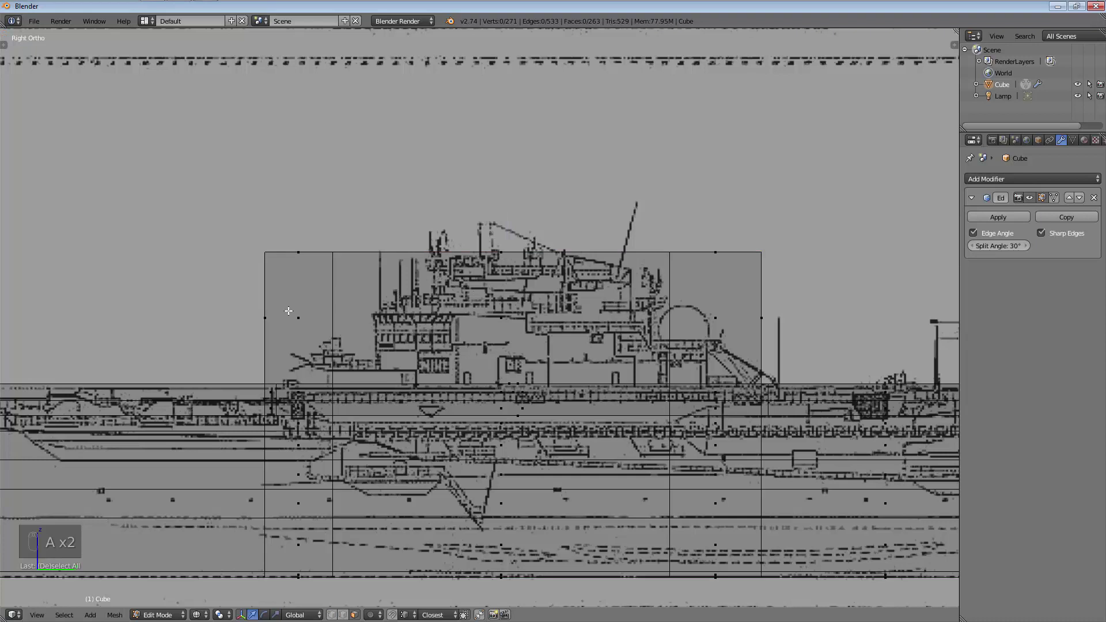
key("k")
left_click(265, 381)
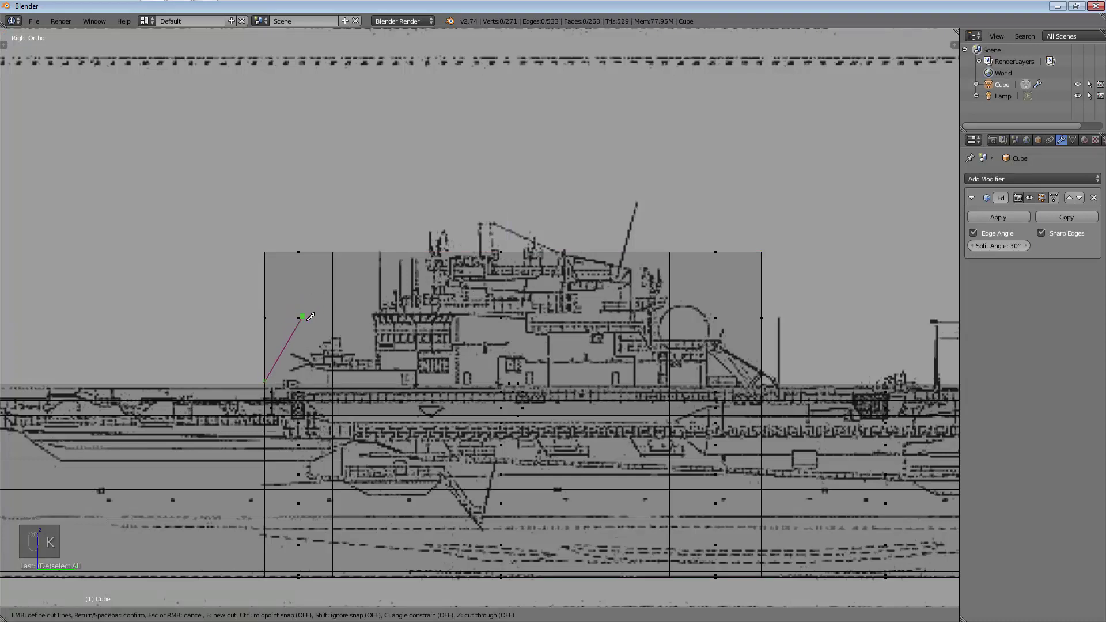
left_click(427, 251)
key("Return")
middle_click_drag(428, 249, 404, 244)
key("ctrl+z")
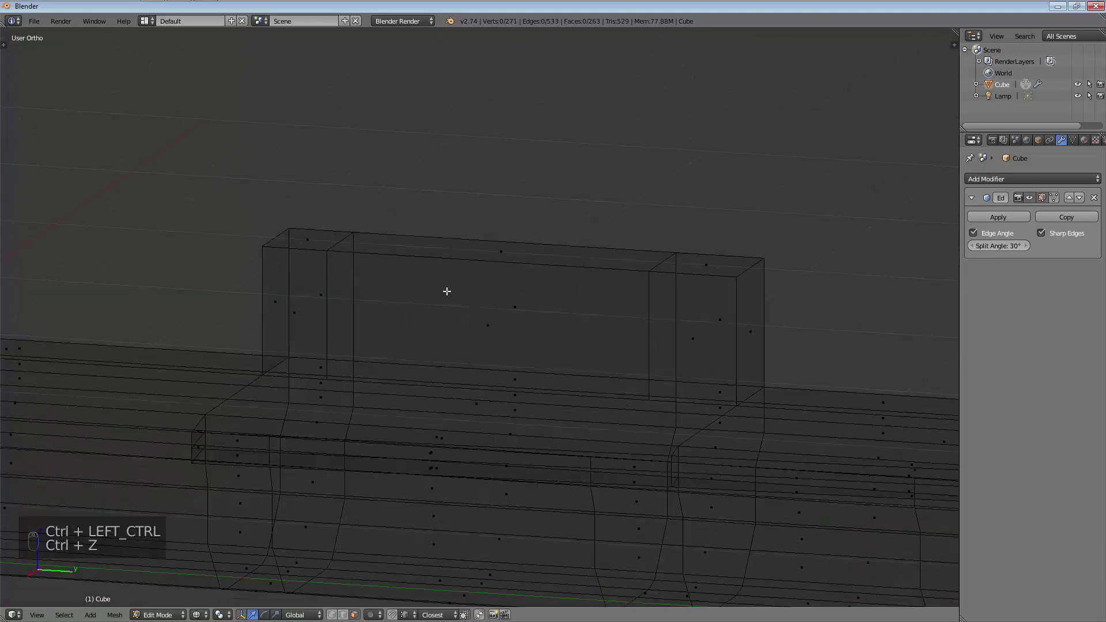
Try a cut-through Knife cut from the block's deck-level corner to the top of the nearest vertical edge
key("KP_3")
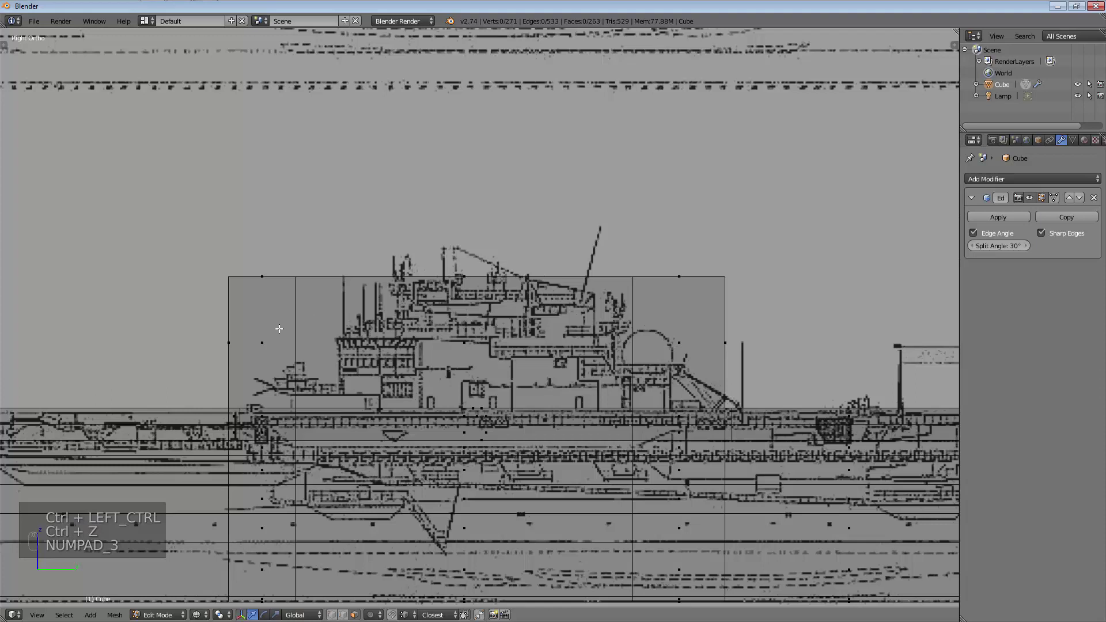
key("l")
key("k")
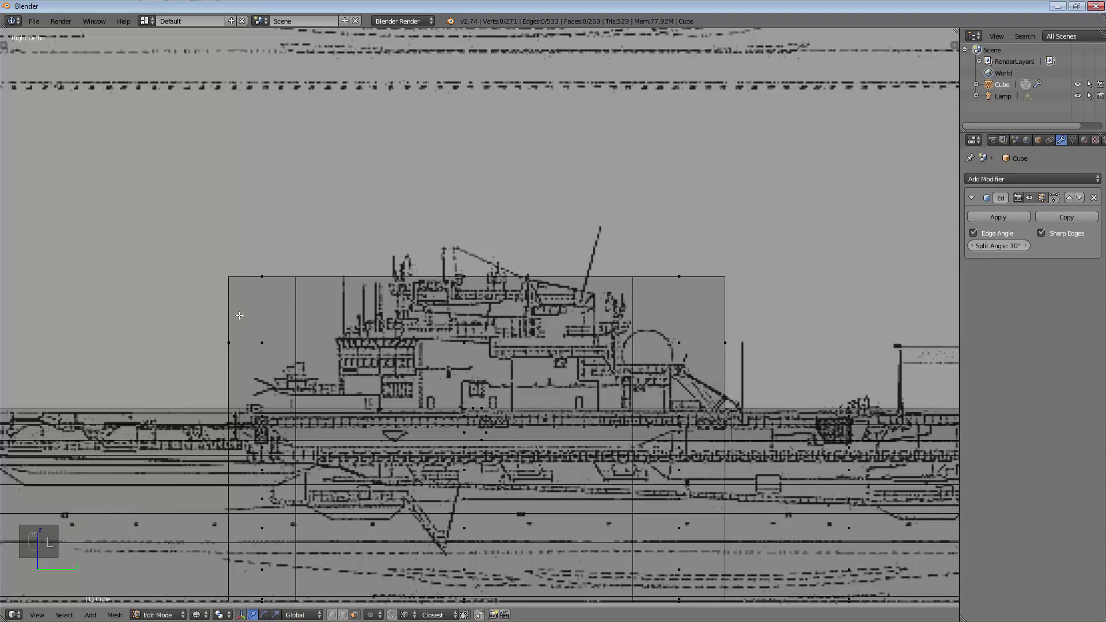
left_click(229, 408)
left_click(296, 277)
left_click(296, 285)
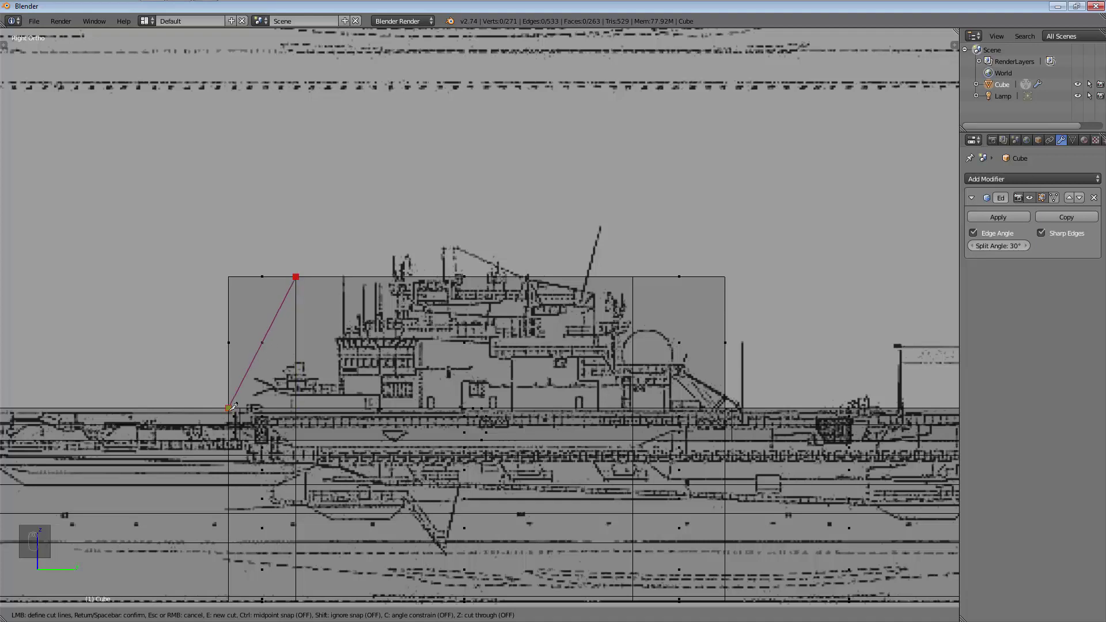
left_click(228, 409)
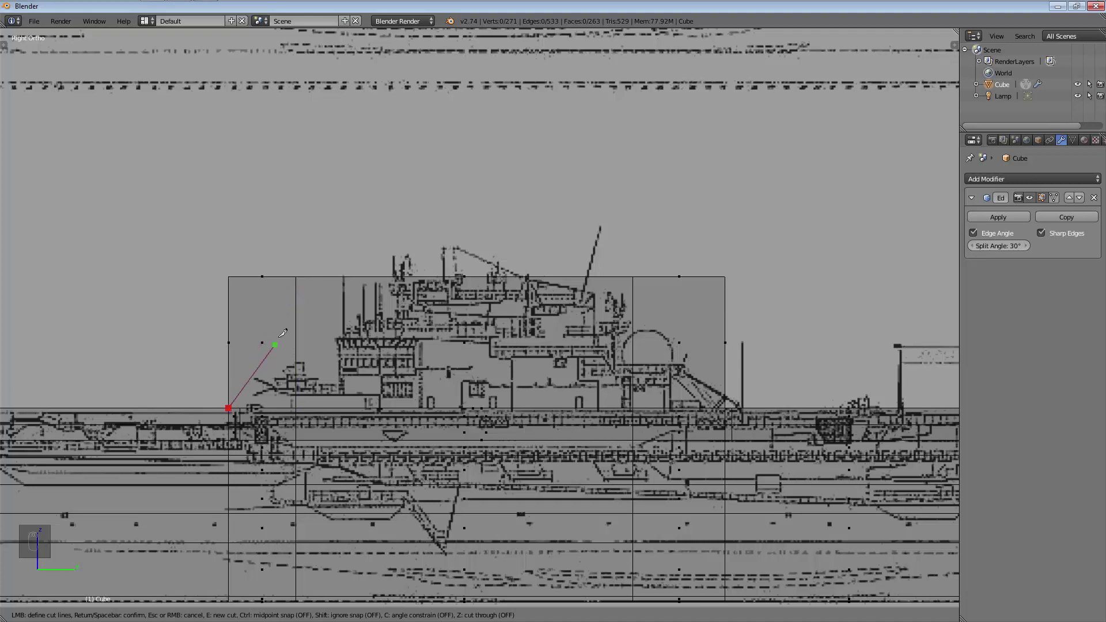
key("z")
left_click(297, 277)
key("Return")
middle_click_drag(304, 238, 366, 278)
key("ctrl")
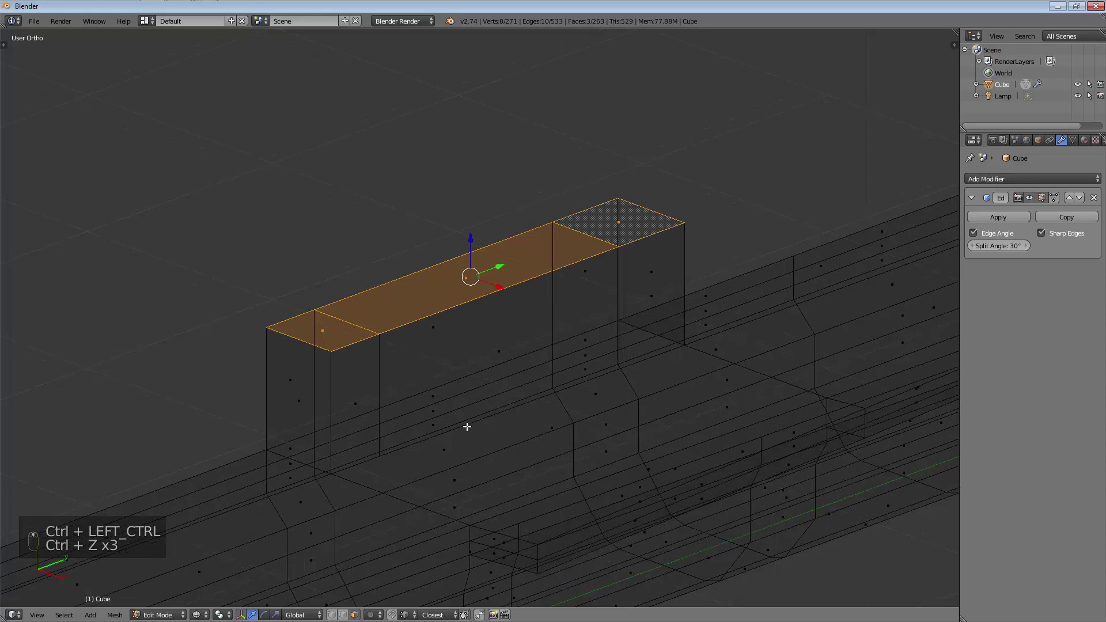
Clear the selection and add a horizontal loop cut around the island block at the bridge's roof level in side view
middle_click_drag(481, 434, 455, 422)
key("KP_3")
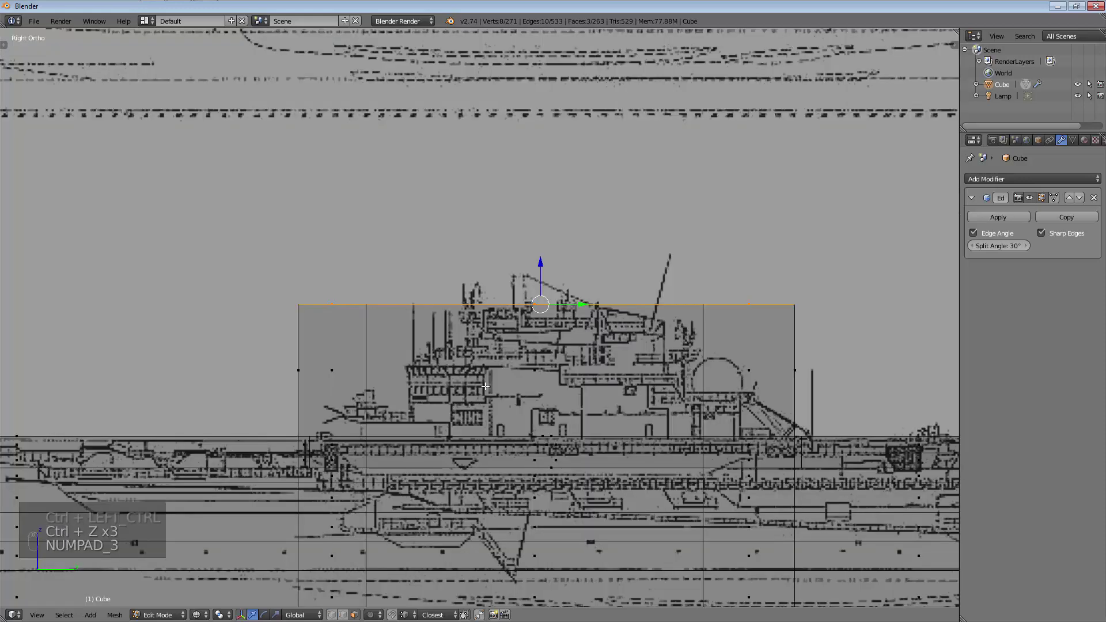
key("a")
key("a")
middle_click_drag(438, 369, 380, 397, "shift")
key("ctrl+r")
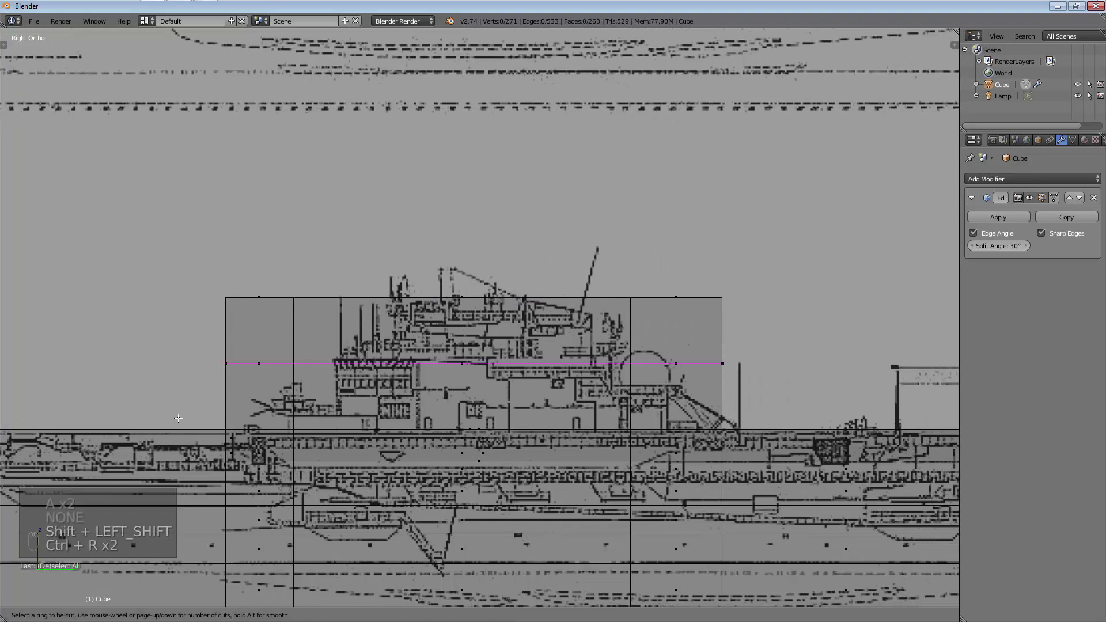
left_click(299, 371)
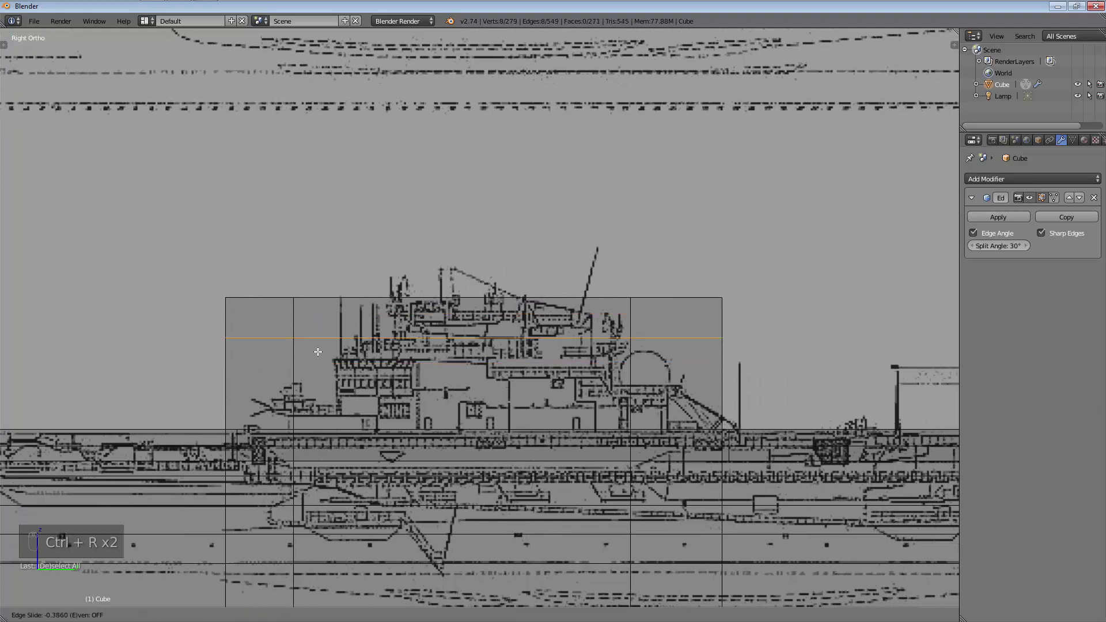
left_click(321, 366)
Add a vertical loop cut through the island block, slid to the outer edge of the windowed bridge
key("ctrl+r")
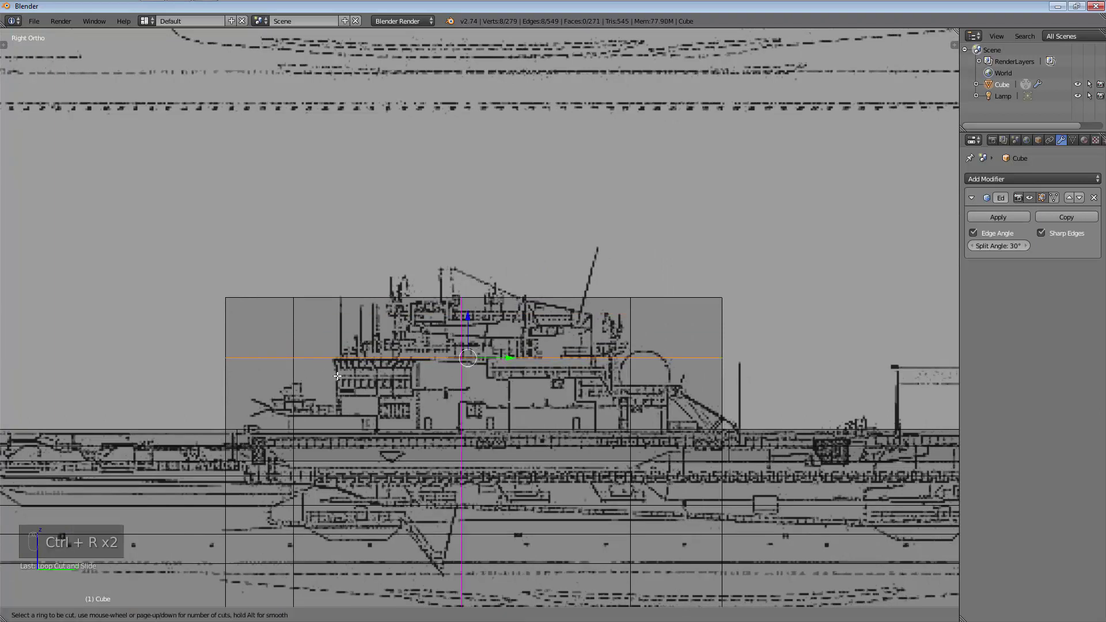
left_click(369, 335)
left_click(245, 361)
Add a horizontal loop cut at the low roof level below the radar dome and a vertical one at the dome-side end of the upper superstructure
key("ctrl+r")
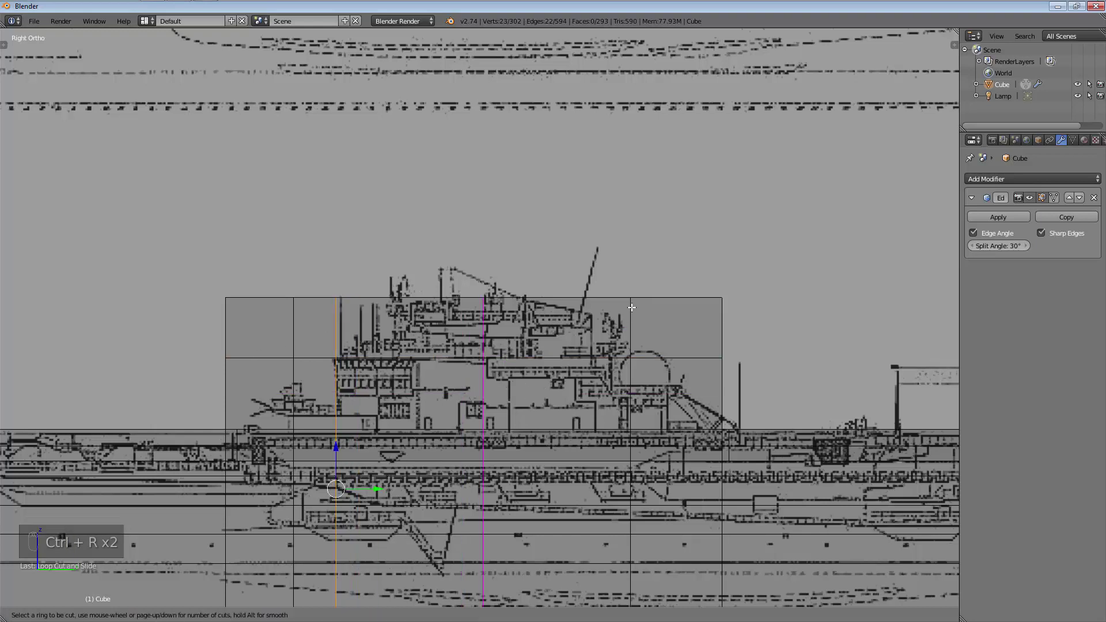
left_click(629, 391)
left_click(628, 387)
key("ctrl+r")
left_click(573, 343)
left_click(659, 344)
Delete the island block's surplus vertices at its upper dome-side corner, outside the superstructure's blueprint outline
key("a")
key("c")
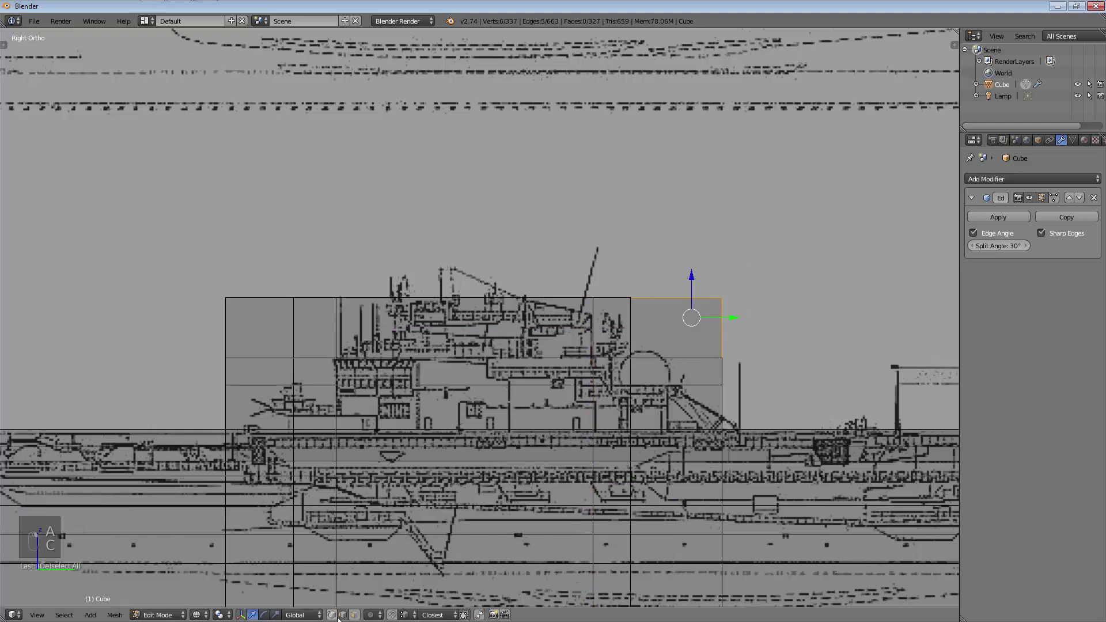
key("a")
key("x")
left_click(740, 292)
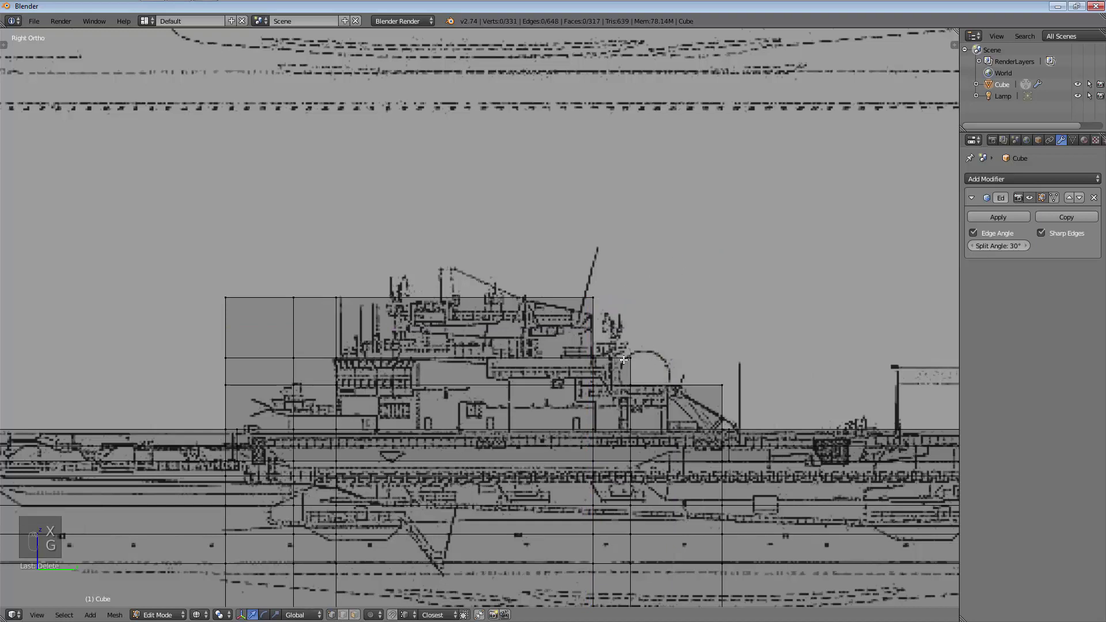
Move the two remaining dome-side corner vertex pairs onto the stepped and sloping outline of the side blueprint
key("a")
key("c")
left_click(630, 358)
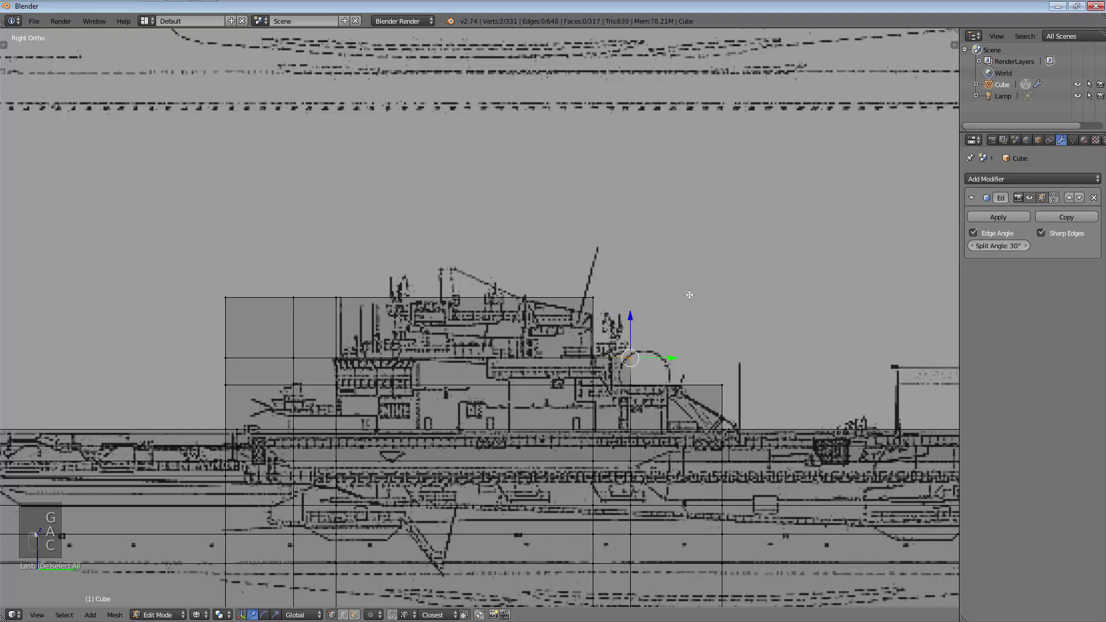
key("g")
left_click(672, 309)
key("a")
key("c")
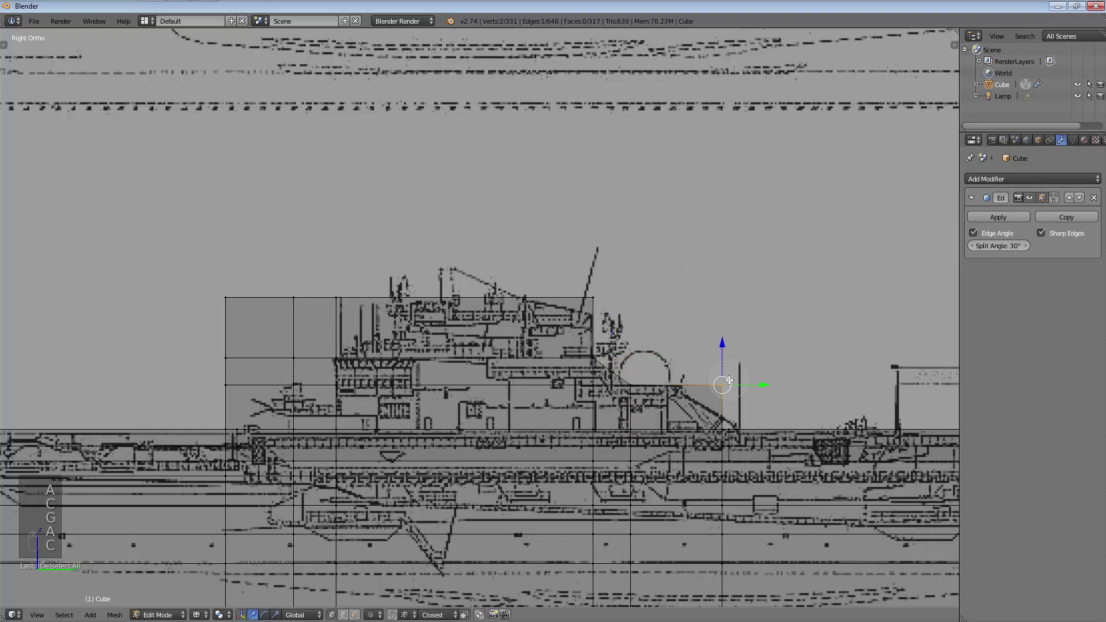
middle_click_drag(723, 375, 693, 387)
Move the block's top dome-side corner vertices down onto the end of the upper superstructure's roof, at the base of the slanted mast
right_click(620, 284)
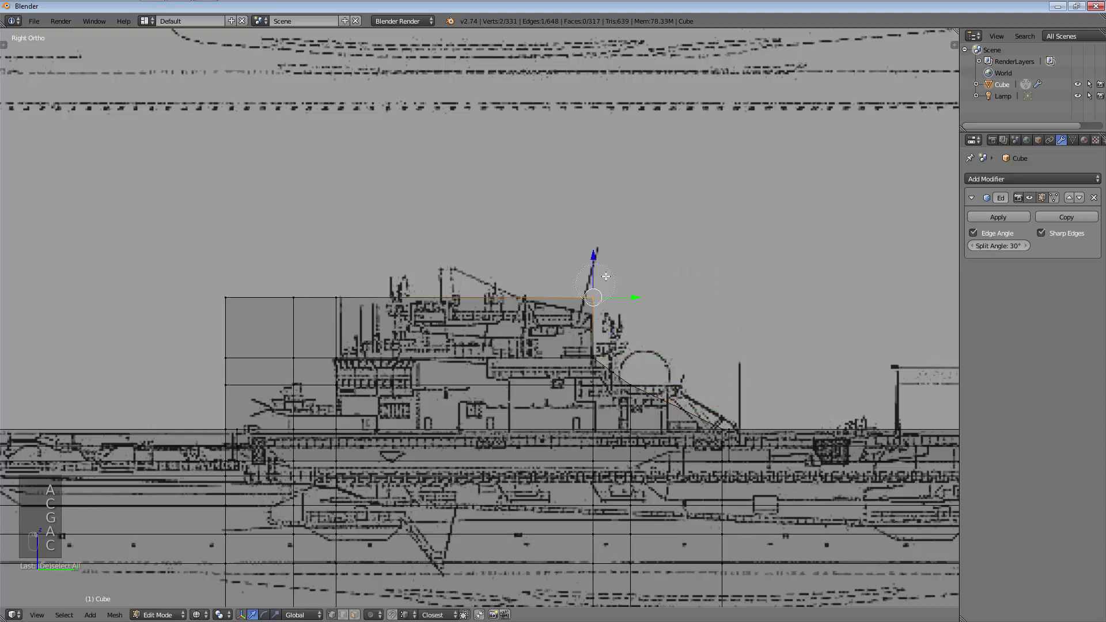
key("g")
left_click(605, 289)
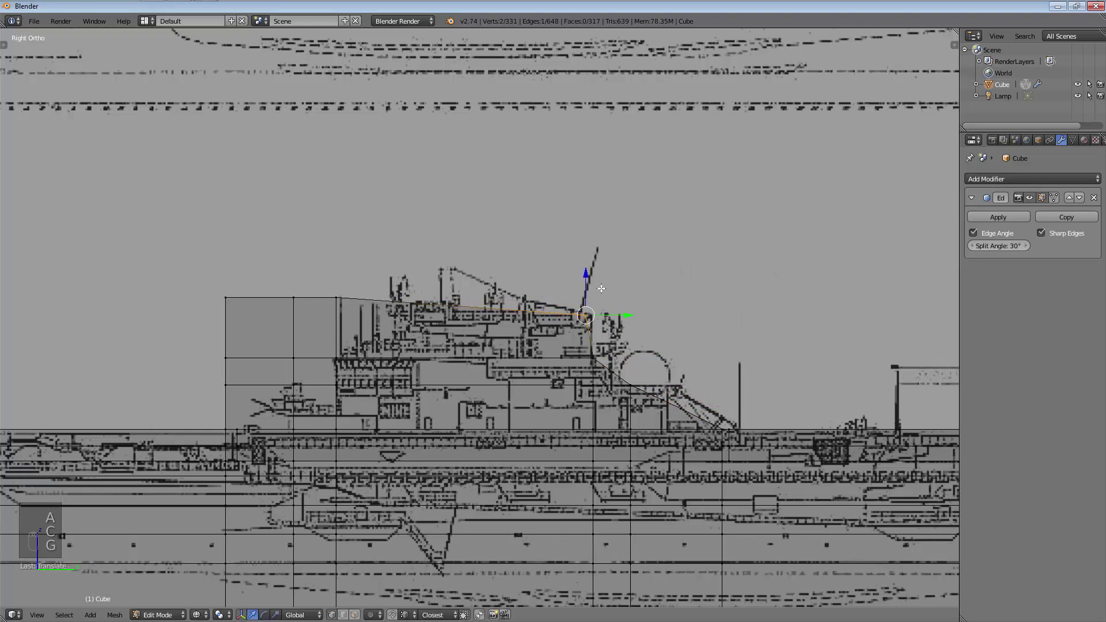
Circle-select the top vertices above the bridge's outer edge and move them to the bridge-side end of the upper superstructure's roof
key("a")
key("c")
left_click(343, 285)
right_click(342, 286)
key("g")
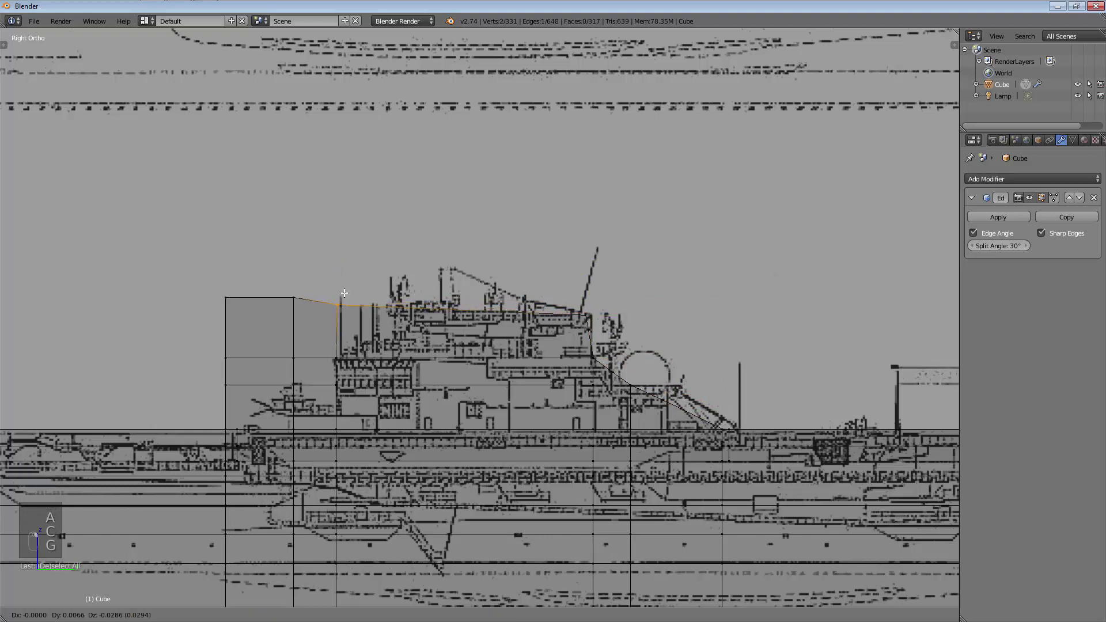
left_click(409, 300)
Delete the island block's surplus upper vertices beyond the bridge, outside the superstructure's blueprint outline
key("a")
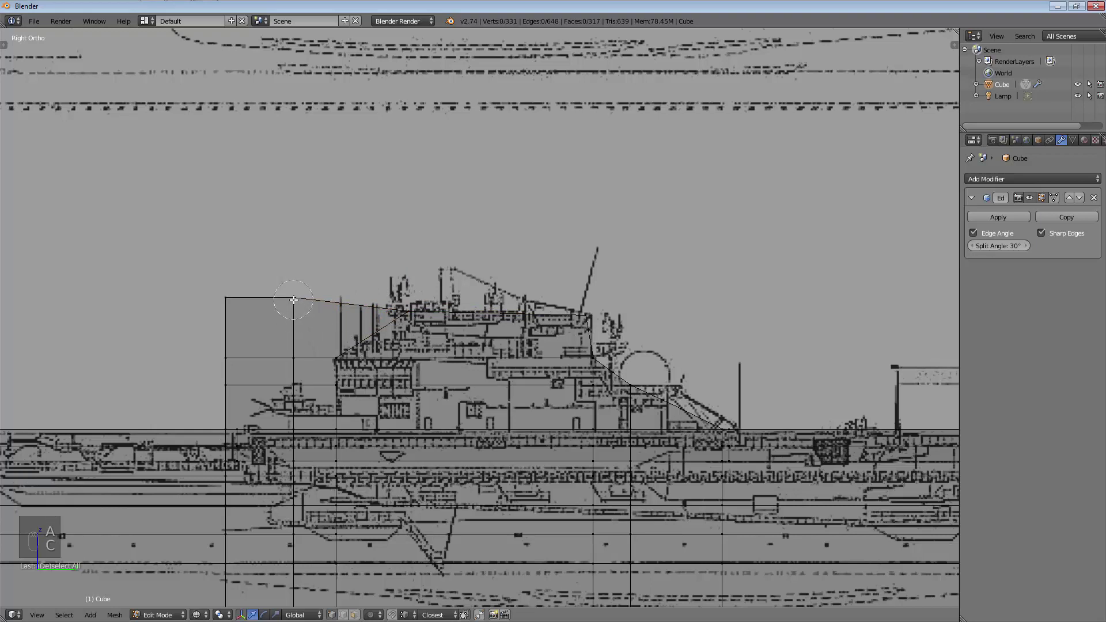
left_click_drag(224, 308, 233, 346)
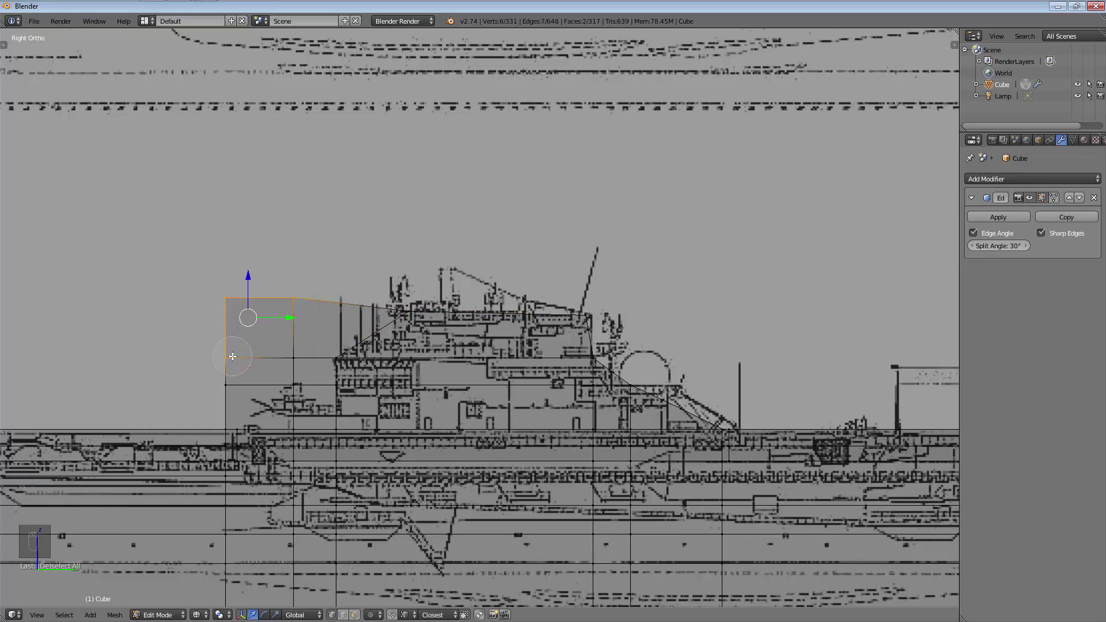
key("x")
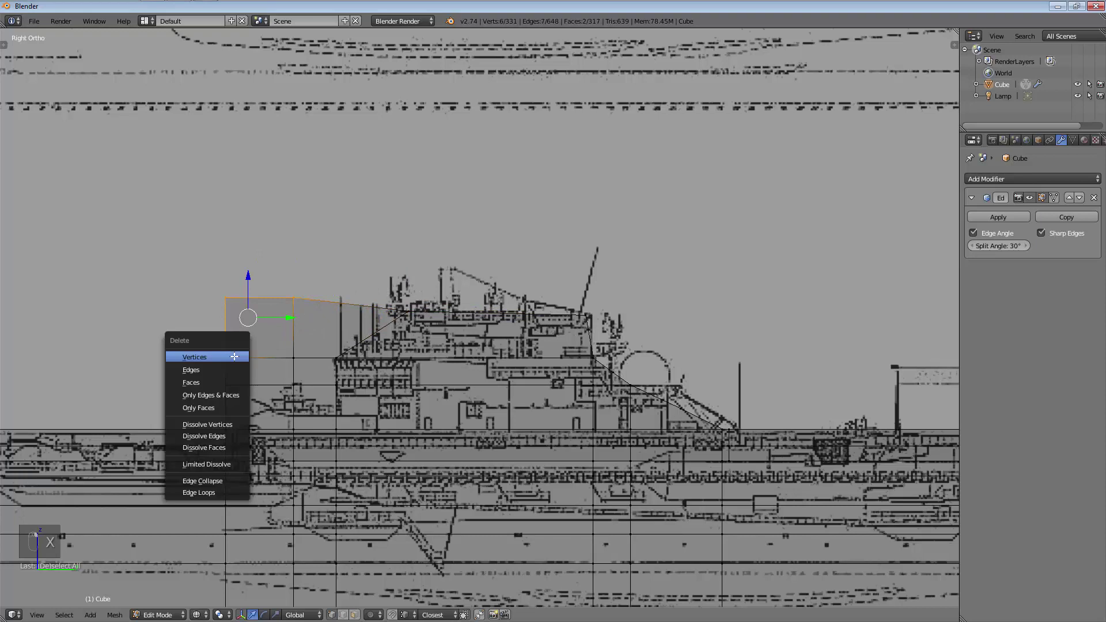
left_click(233, 358)
key("a")
key("c")
key("a")
key("c")
key("g")
right_click(286, 320)
key("x")
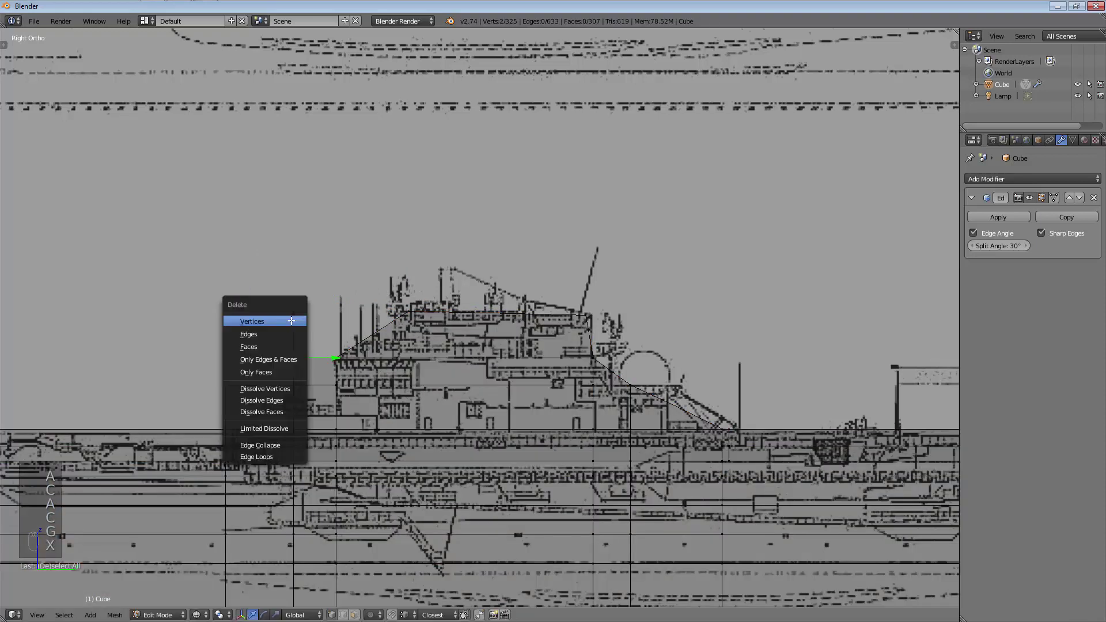
left_click(286, 319)
Delete the remaining outermost vertex pair at the lower level of the block's bridge-side end
key("a")
key("a")
key("c")
left_click(218, 387)
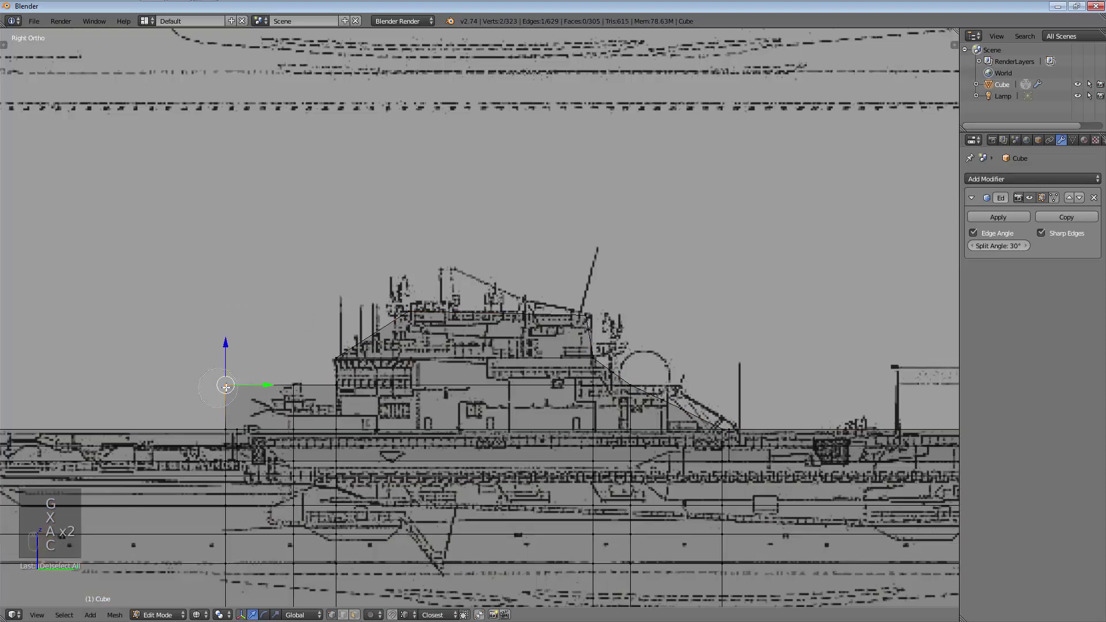
right_click(254, 354)
key("x")
left_click(248, 302)
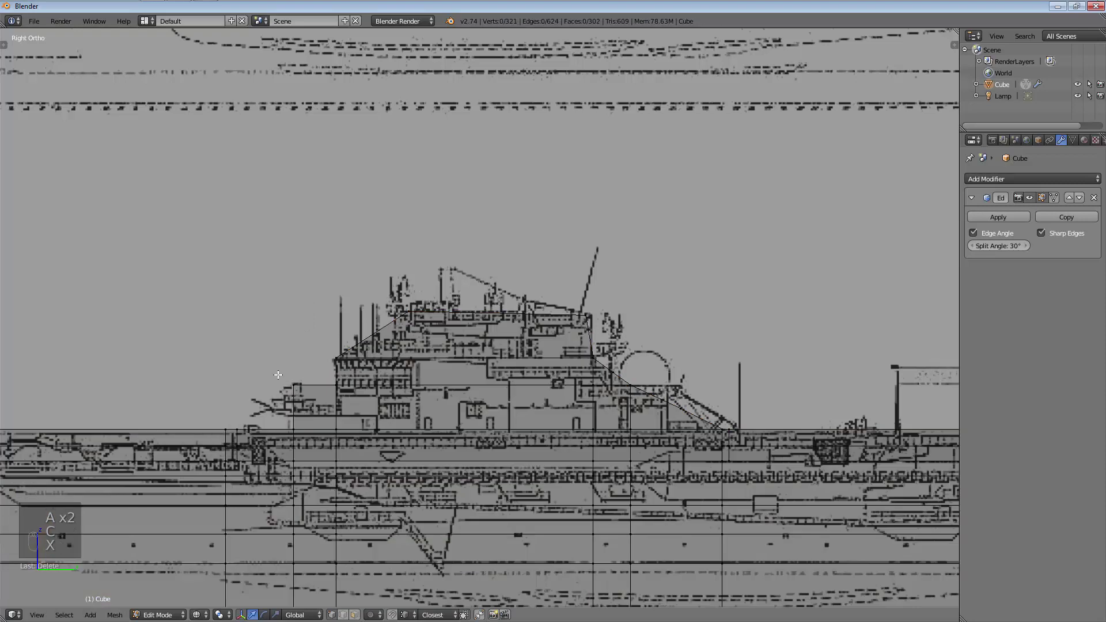
Fill the open deck section beyond the island's bridge-side end with a four-vertex face
key("a")
key("c")
key("a")
middle_click_drag(279, 333, 328, 422)
scroll(258, 442, "up", 2)
right_click(253, 444)
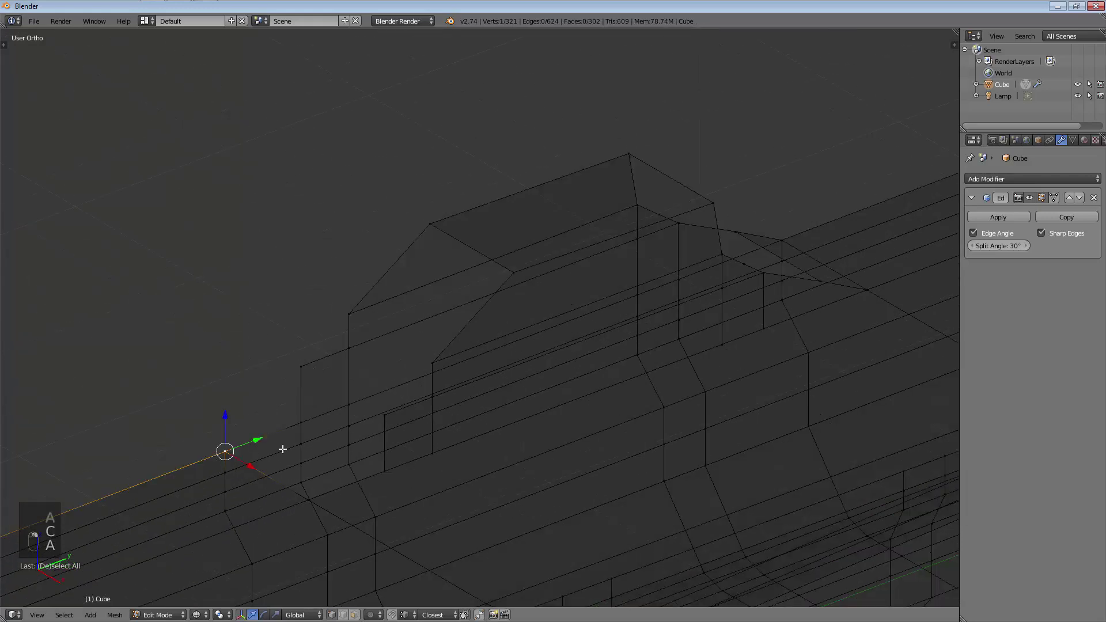
right_click(305, 424, "shift")
right_click(384, 470, "shift")
right_click(312, 505, "shift")
key("f")
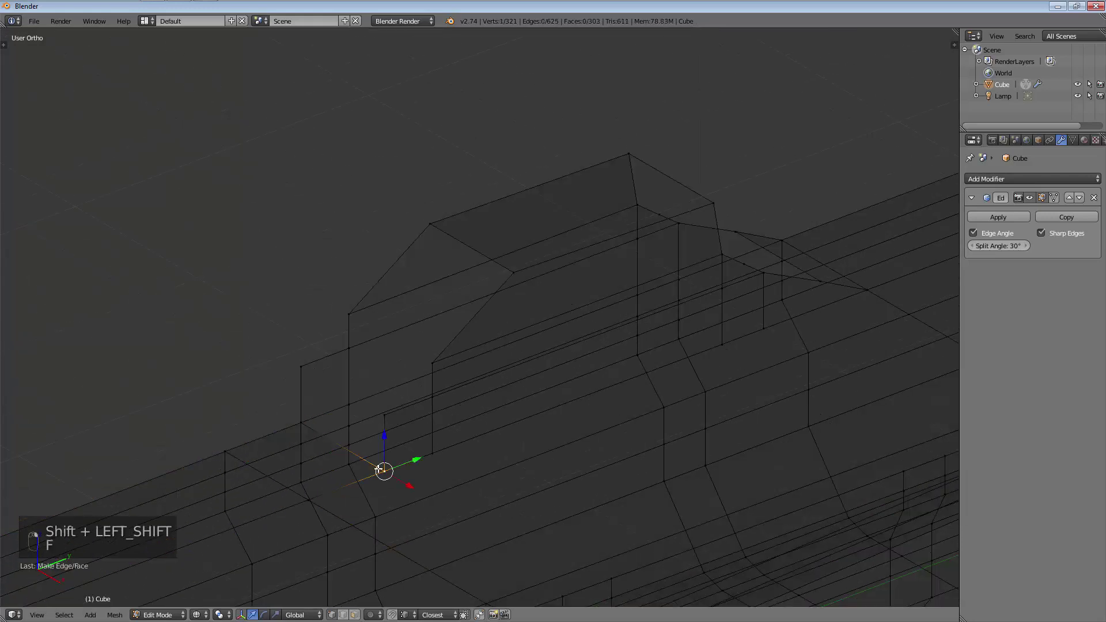
Fill the vertical end wall of the island's low bridge-side step
right_click(384, 469)
right_click(301, 366, "shift")
right_click(301, 424, "shift")
key("f")
Fill the horizontal top of the low bridge-side step with a face
right_click(384, 414)
right_click(301, 367, "shift")
right_click(348, 348, "shift")
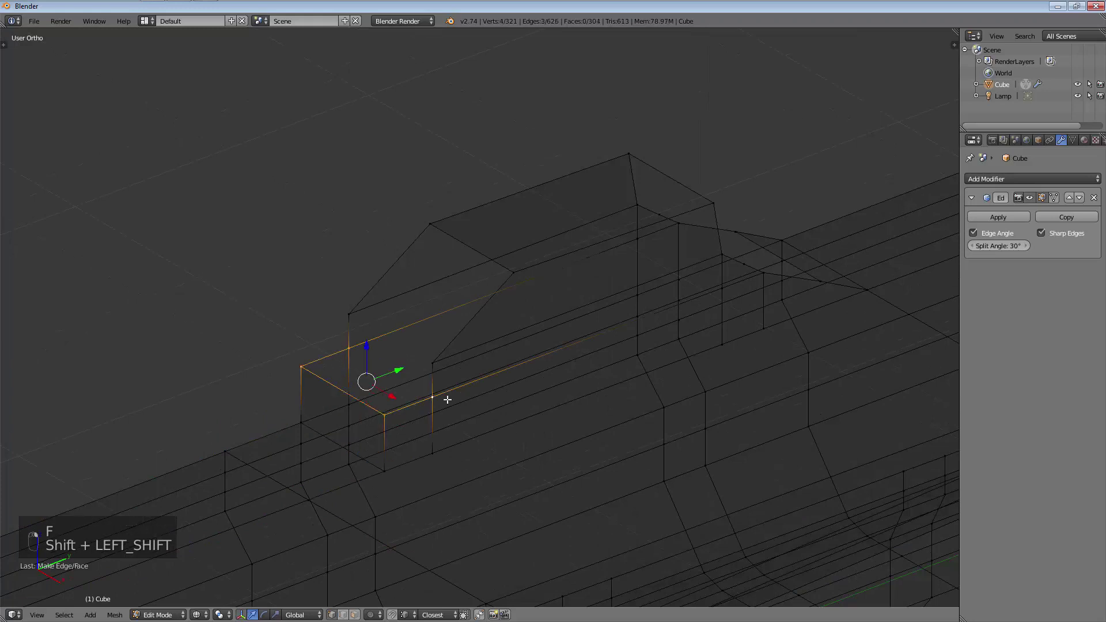
key("shift+f")
right_click(444, 370)
key("f")
Fill the short vertical wall between the low step and the base of the sloping bridge front
right_click(432, 363, "shift")
right_click(349, 314, "shift")
right_click(349, 348, "shift")
key("shift+f")
right_click(480, 318)
key("f")
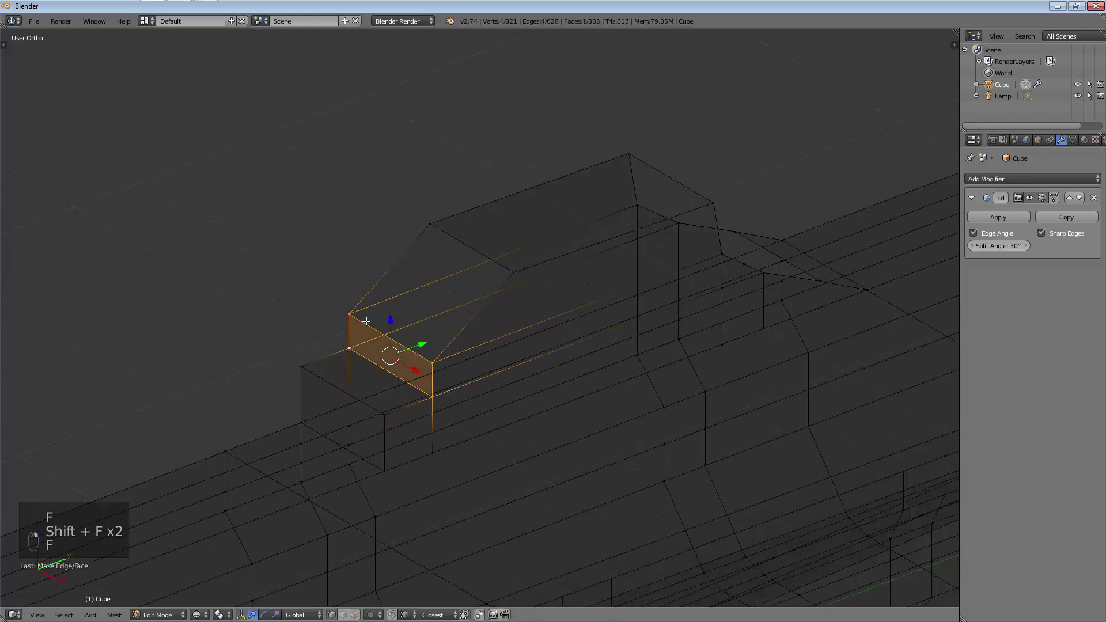
Fill the sloping bridge-side front of the upper superstructure with a face and clear the selection
right_click(348, 313)
right_click(429, 224, "shift")
right_click(513, 272, "shift")
right_click(433, 361, "shift")
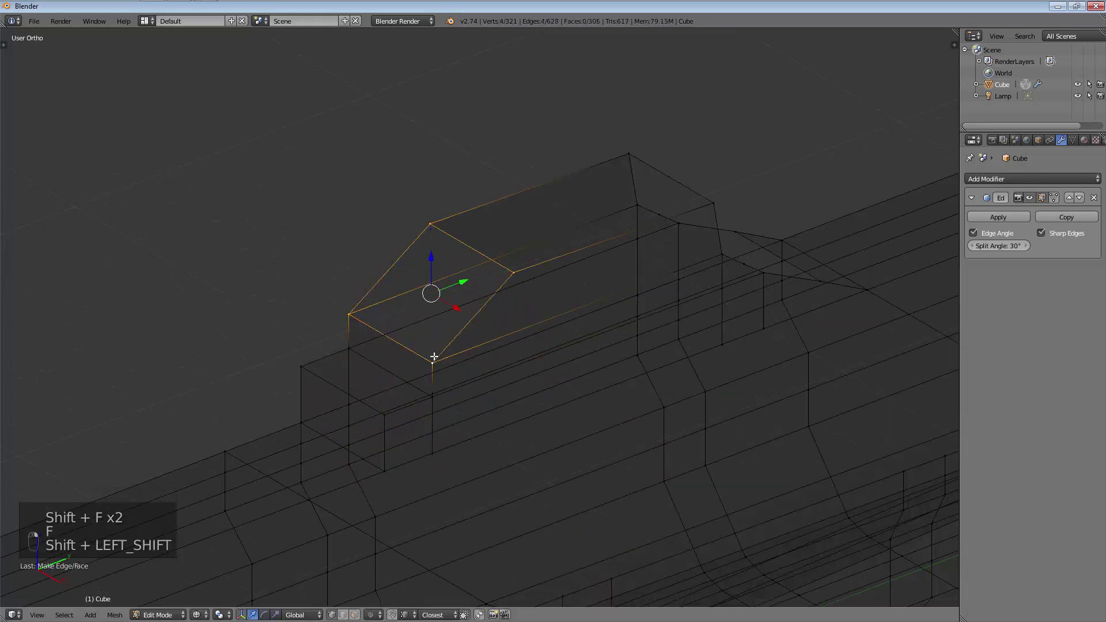
key("f")
key("a")
Try a lengthwise loop cut through the island and hull
key("ctrl+r")
key("ctrl+r")
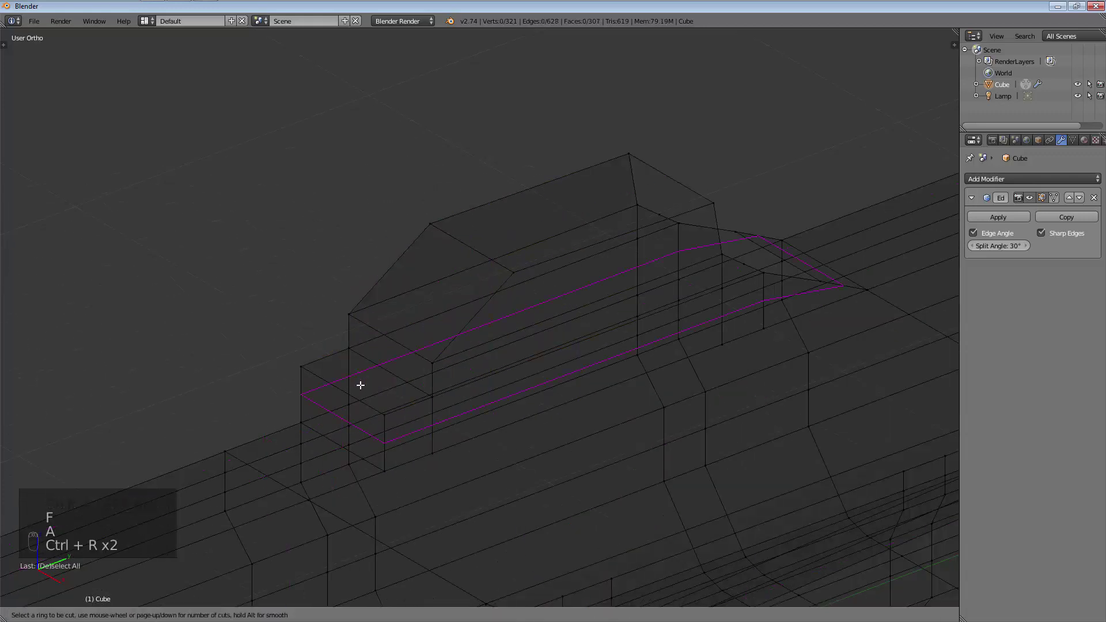
left_click(354, 392)
right_click(390, 346)
right_click(389, 340)
key("g")
left_click(474, 247)
key("g")
left_click(480, 296)
key("ctrl+z")
key("ctrl+z")
key("ctrl+z")
key("ctrl+z")
Undo the lengthwise loop cut and the vertex selection made at the island's dome-side end
middle_click_drag(528, 313, 407, 419, "shift")
right_click(293, 359)
right_click(372, 316, "shift")
right_click(312, 285, "shift")
right_click(310, 289, "shift")
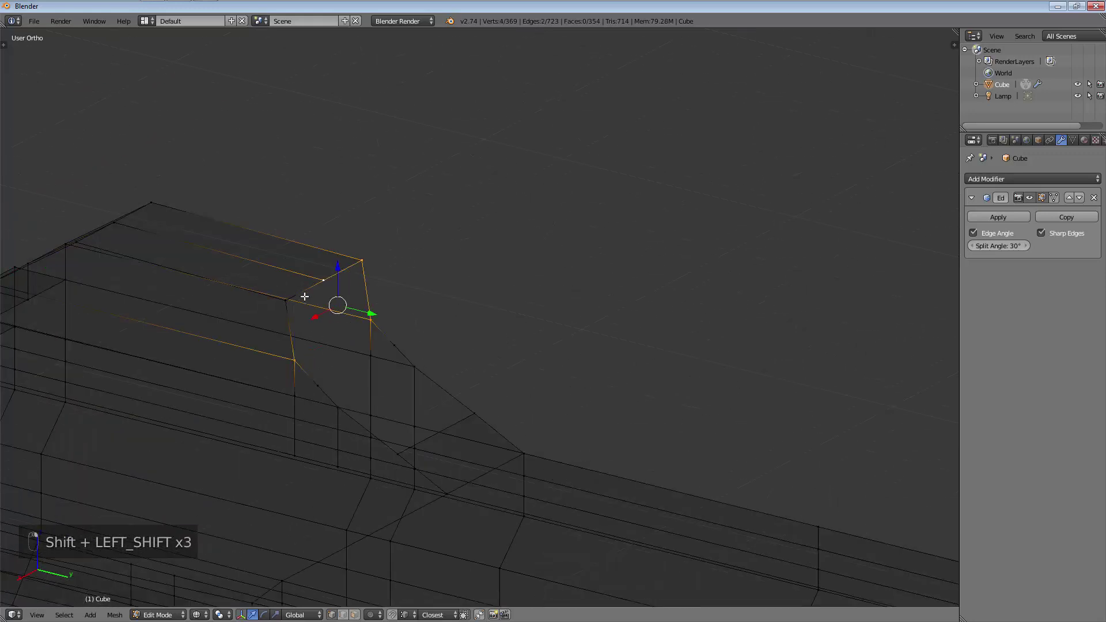
key("ctrl+z")
key("ctrl+z")
key("ctrl+z")
key("ctrl+z")
key("ctrl+z")
key("ctrl+z")
key("ctrl+z")
key("ctrl+z")
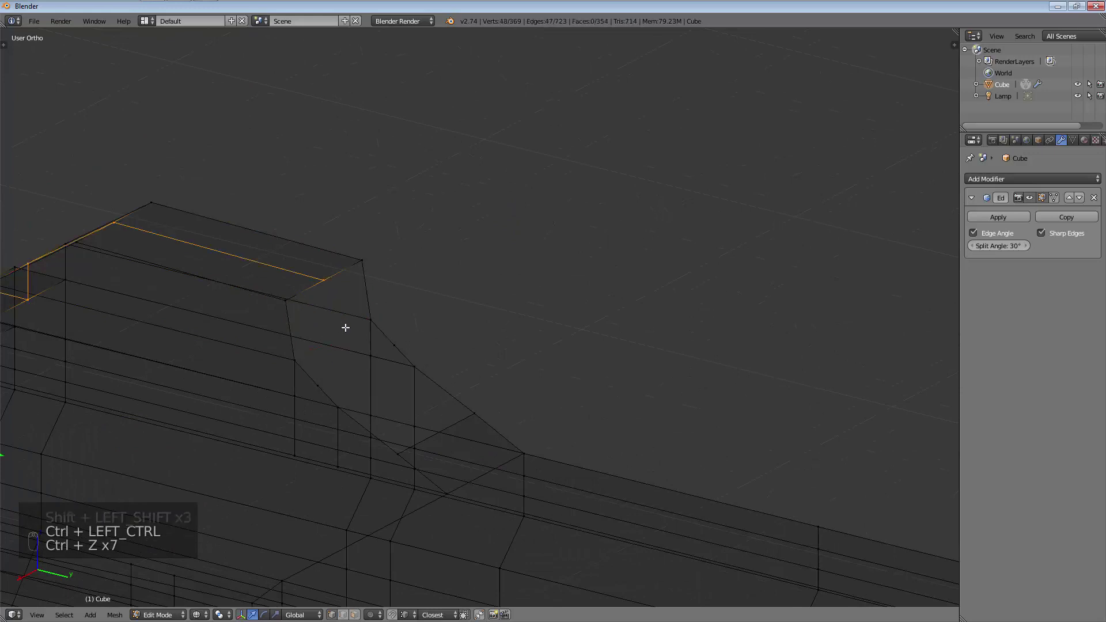
Fill the upper superstructure's dome-side end wall with a face
right_click(295, 361)
right_click(380, 312, "shift")
key("shift+f")
key("shift+f")
right_click(386, 328)
key("f")
key("f")
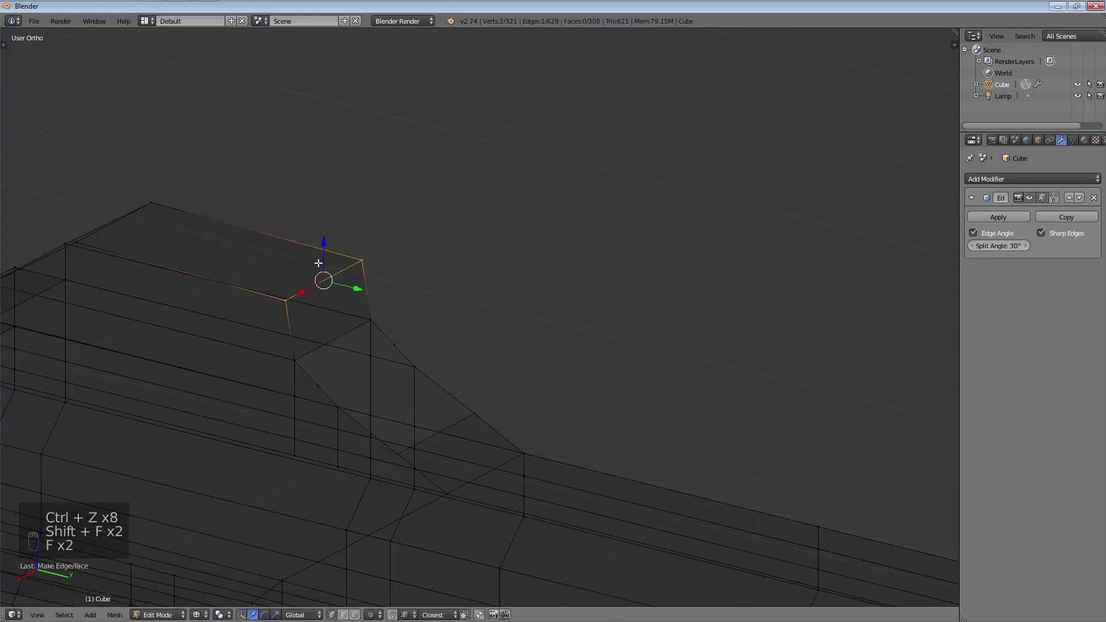
Fill the next two faces down the island's dome-side slope
right_click(332, 381)
key("f")
key("f")
key("f")
right_click(348, 410)
right_click(413, 368, "shift")
key("f")
key("f")
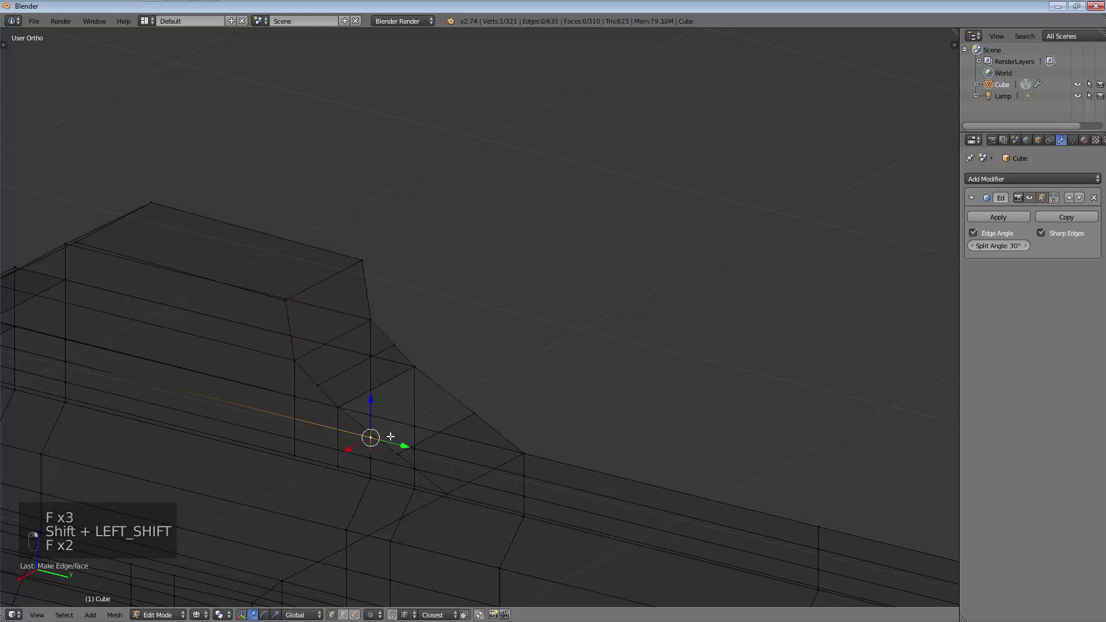
Fill the next gap farther down the dome-side slope, toward the deck
right_click(389, 437)
right_click(405, 454)
right_click(473, 410, "shift")
key("f")
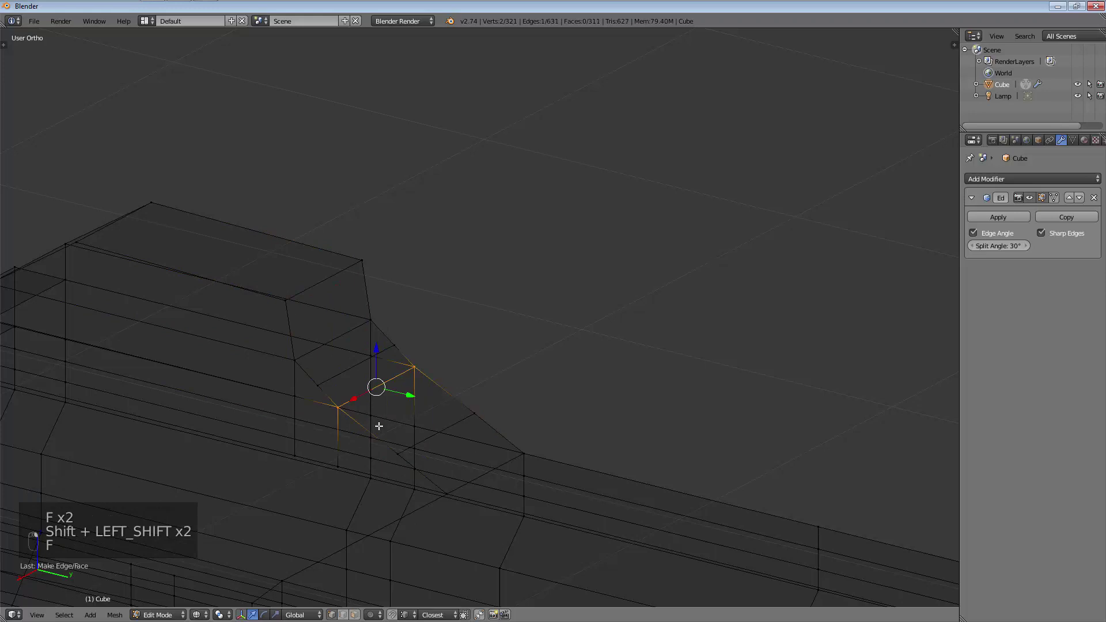
Switch to solid shading, inspect the filled island and hull in Object Mode, and return to Edit Mode
key("a")
scroll(369, 401, "down", 5)
key("z")
mouse_move(343, 447)
middle_mouse_down()
mouse_move(479, 428)
mouse_move(447, 447)
mouse_move(434, 422)
mouse_move(478, 440)
mouse_move(453, 441)
middle_mouse_up()
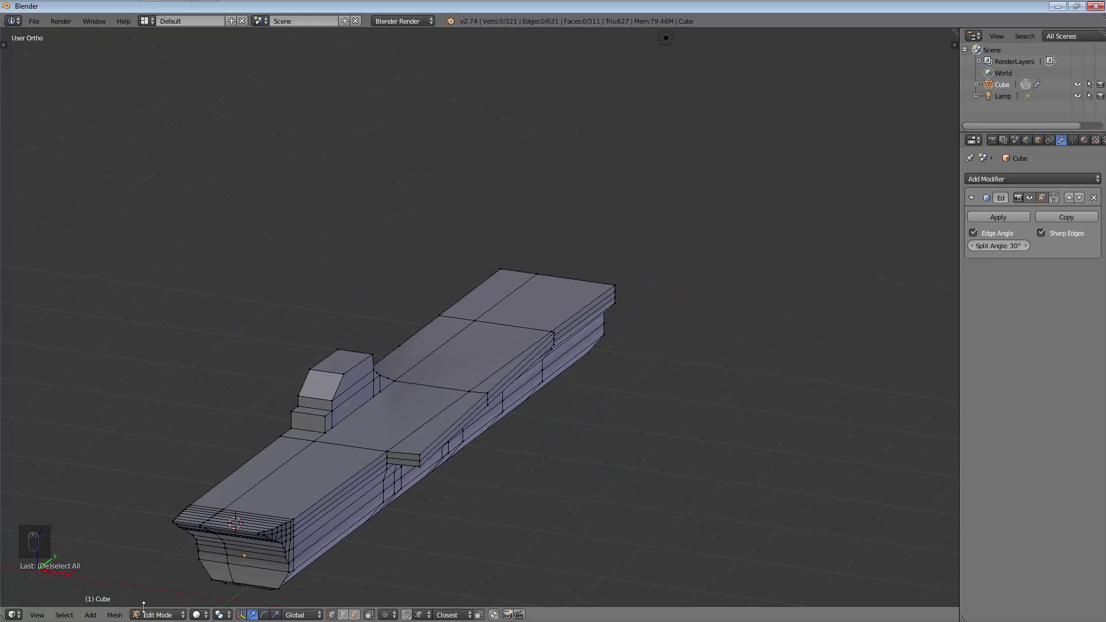
left_click(159, 613)
left_click(161, 599)
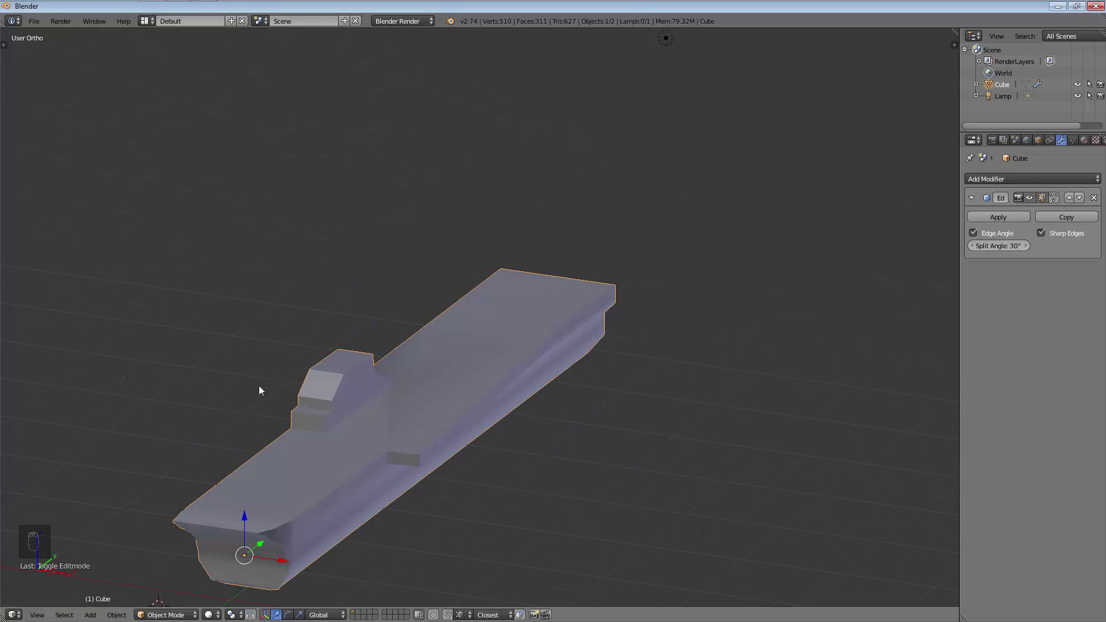
middle_click_drag(517, 342, 607, 337)
scroll(582, 367, "down", 3)
middle_click_drag(496, 420, 396, 405, "shift")
key("Tab")
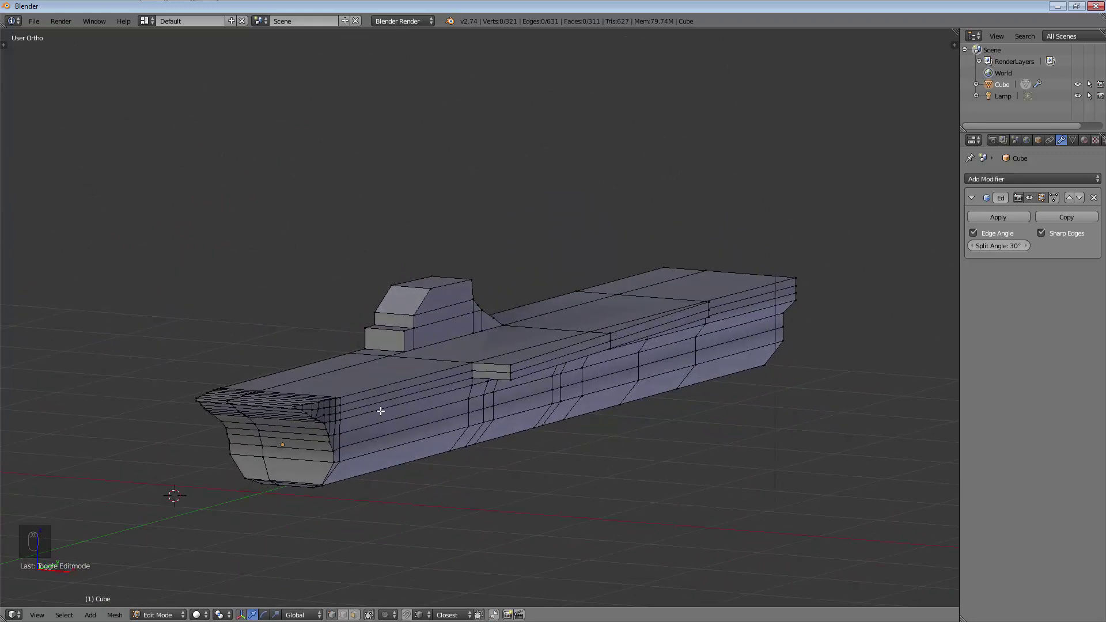
Try a centered lengthwise loop cut through the island and deck, examine it from both ends, and undo it
key("ctrl+r")
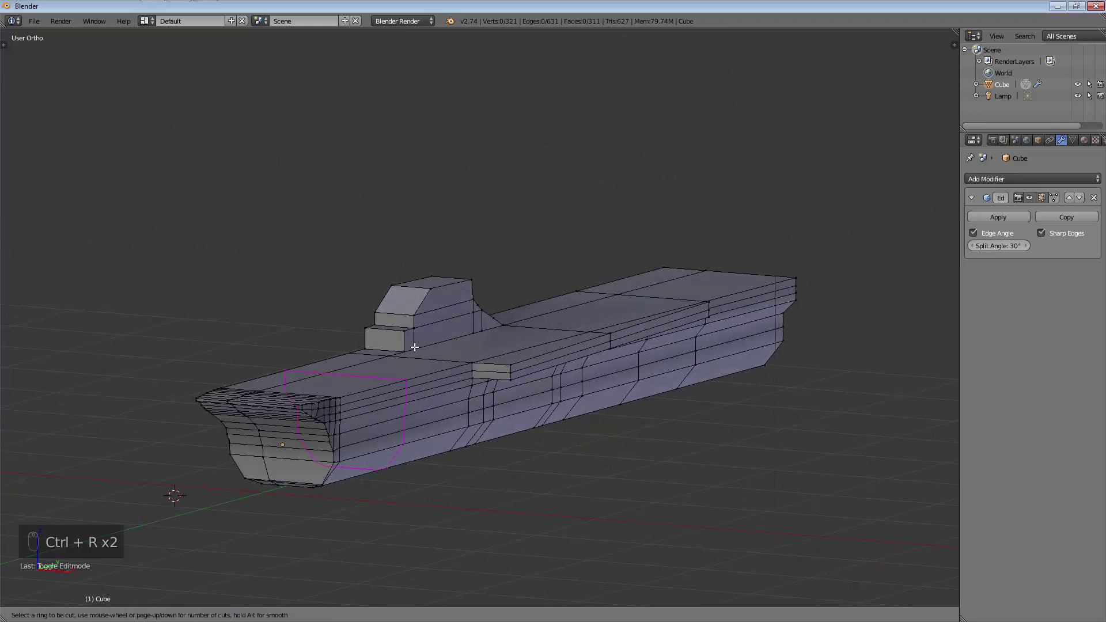
left_click(400, 310)
right_click(400, 309)
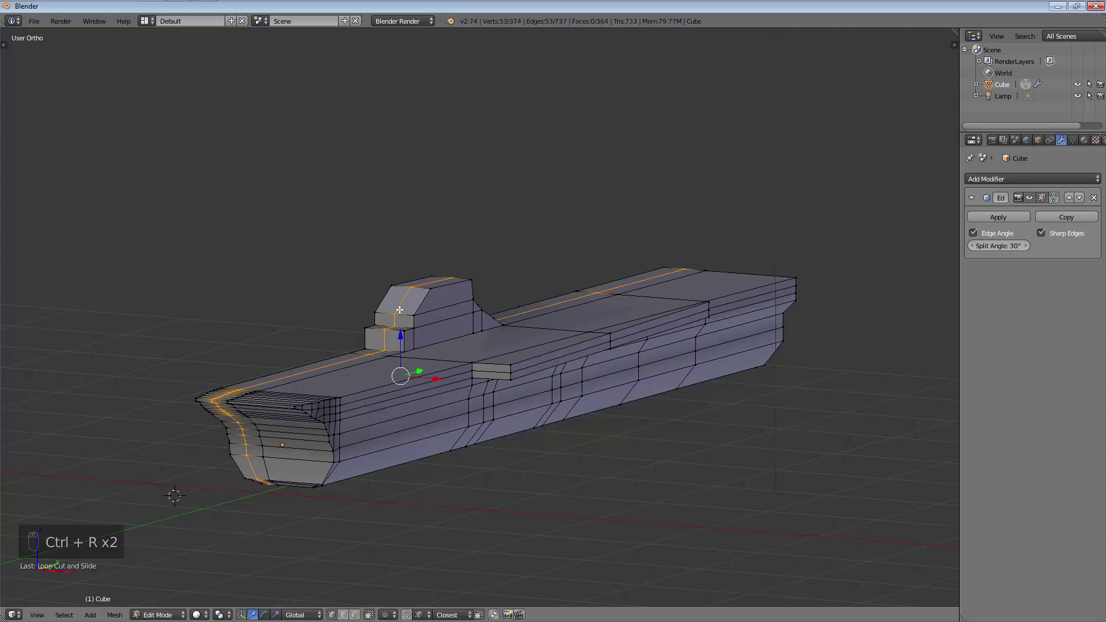
middle_click_drag(462, 316, 530, 323)
scroll(459, 356, "up", 4)
scroll(459, 355, "down", 3)
middle_click_drag(459, 356, 359, 317)
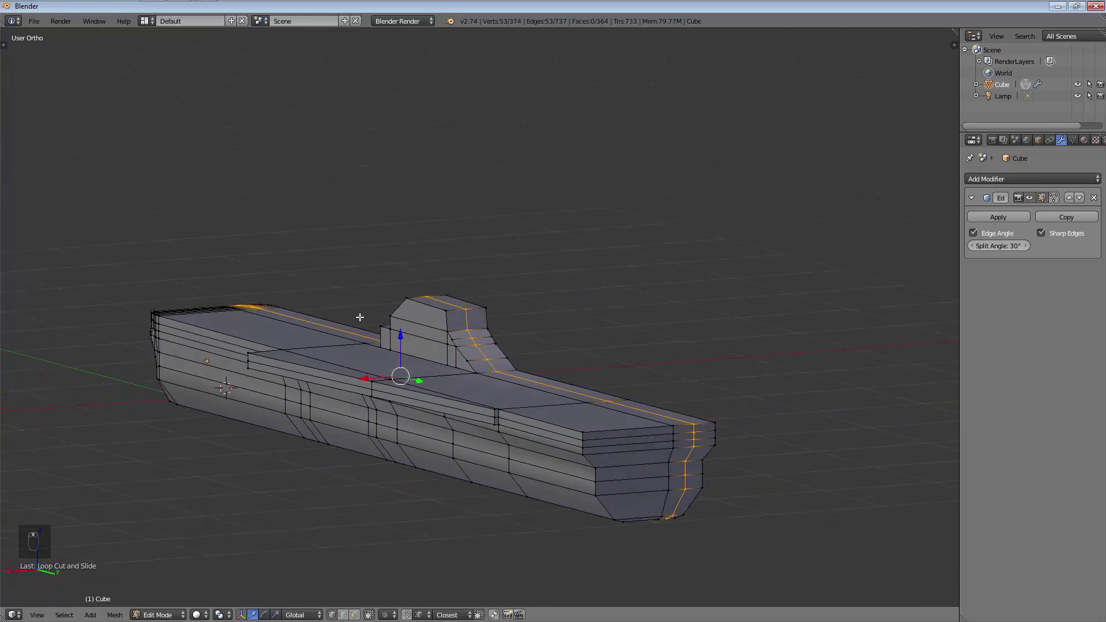
middle_click_drag(448, 350, 585, 432)
key("ctrl+z")
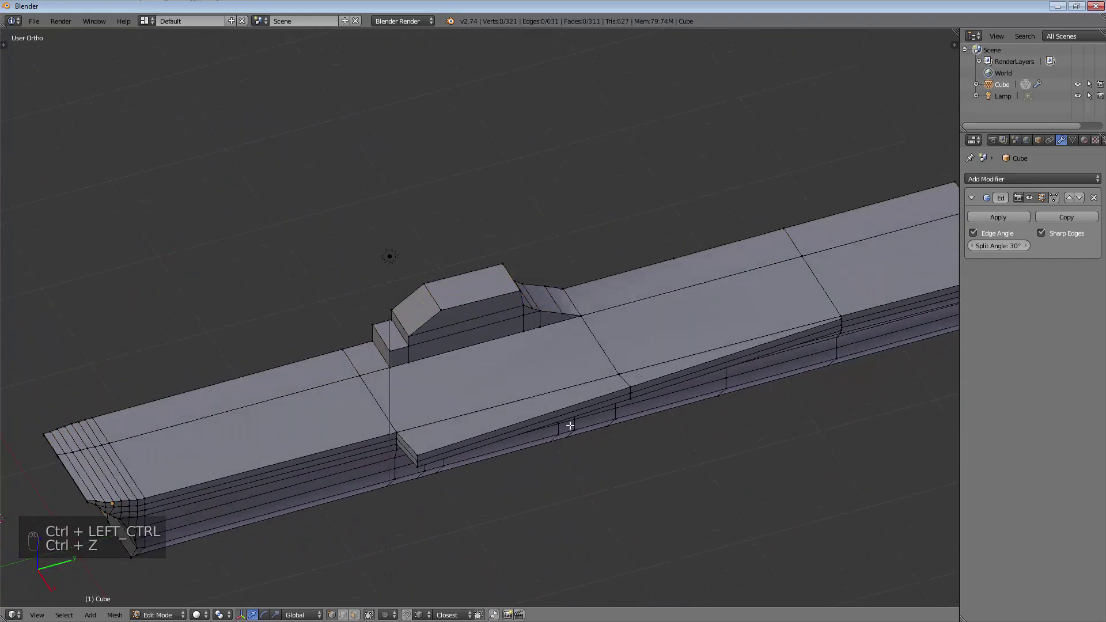
key("ctrl+r")
key("ctrl+r")
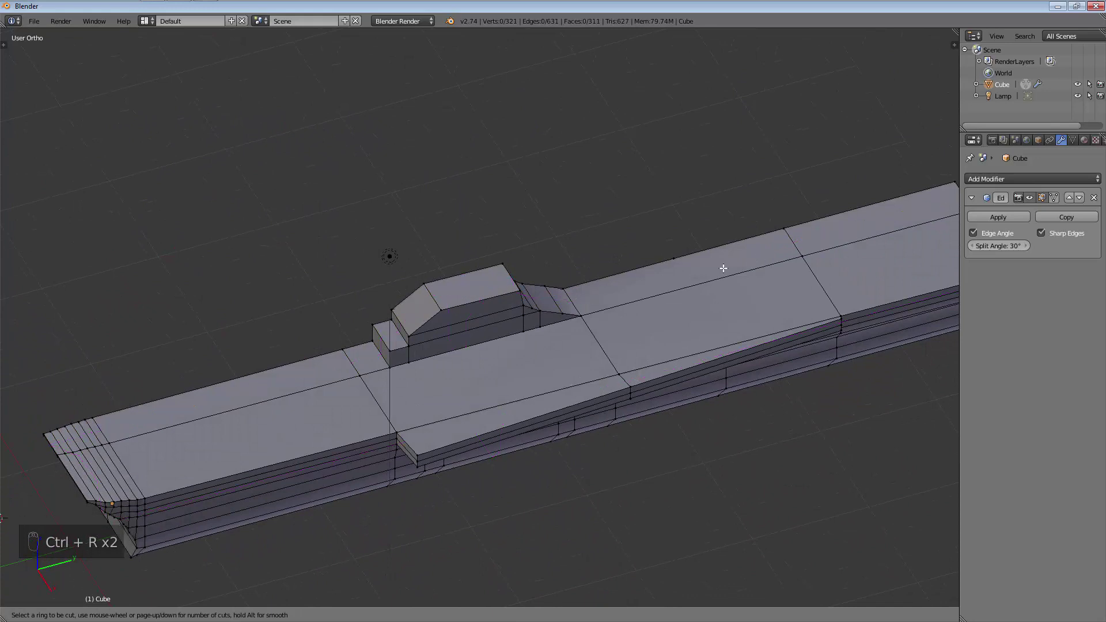
left_click(433, 307)
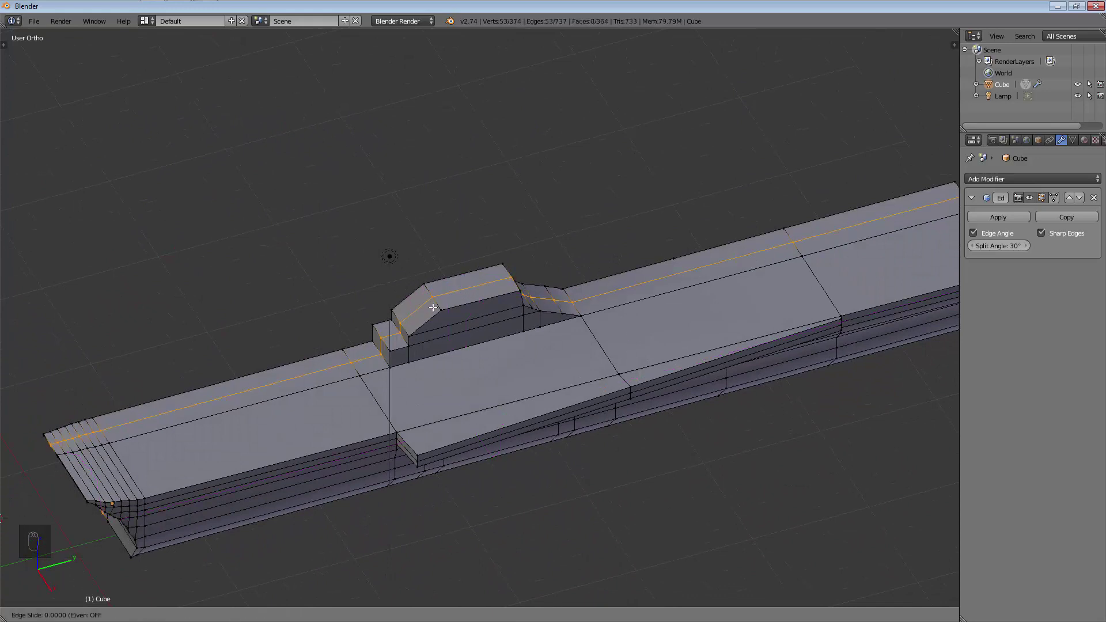
left_click(433, 308)
right_click(441, 310)
key("ctrl+z")
key("ctrl+z")
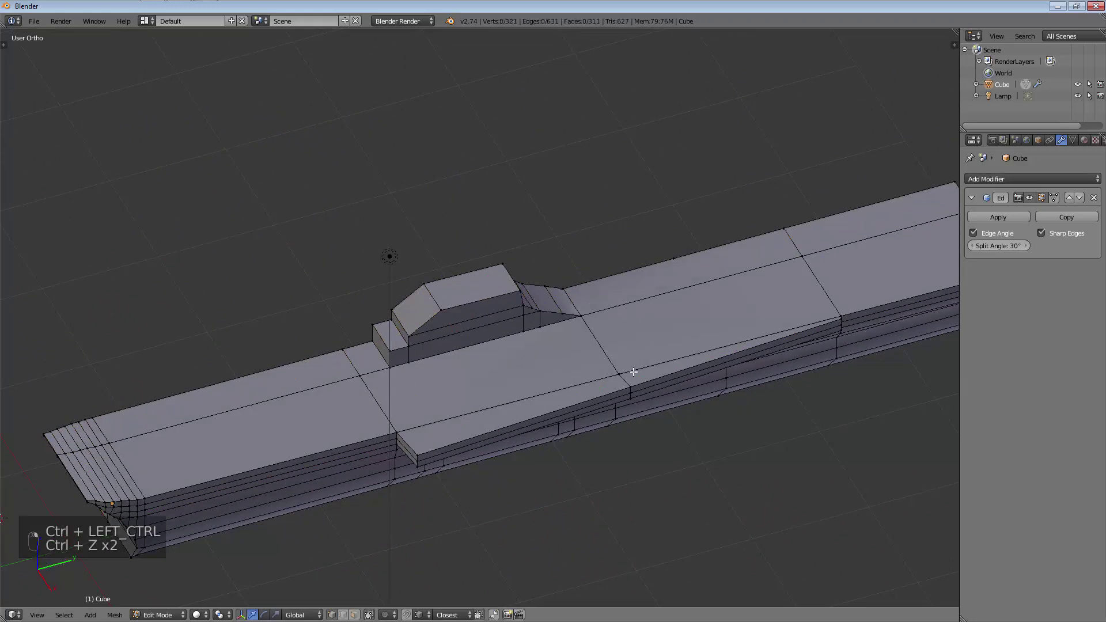
key("ctrl+r")
key("ctrl+r")
left_click(490, 452)
left_click(487, 451)
middle_click_drag(783, 371, 570, 424)
scroll(543, 444, "up", 3)
key("ctrl+z")
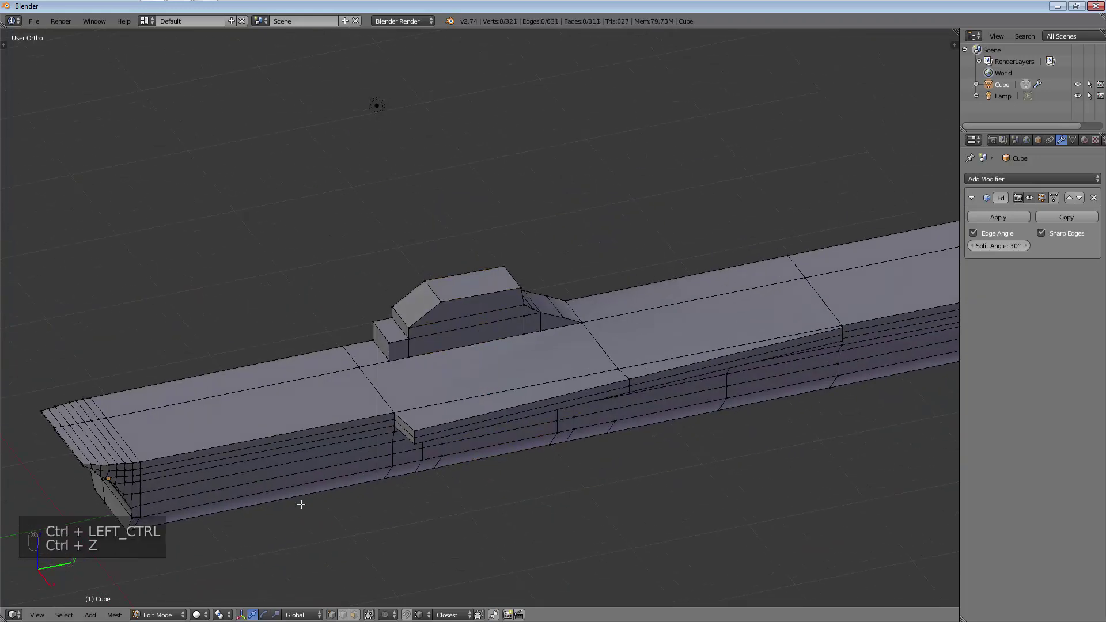
Add a centered crosswise loop cut around the hull between its flared end and the island
key("ctrl+r")
key("ctrl+r")
left_click(233, 458)
right_click(233, 458)
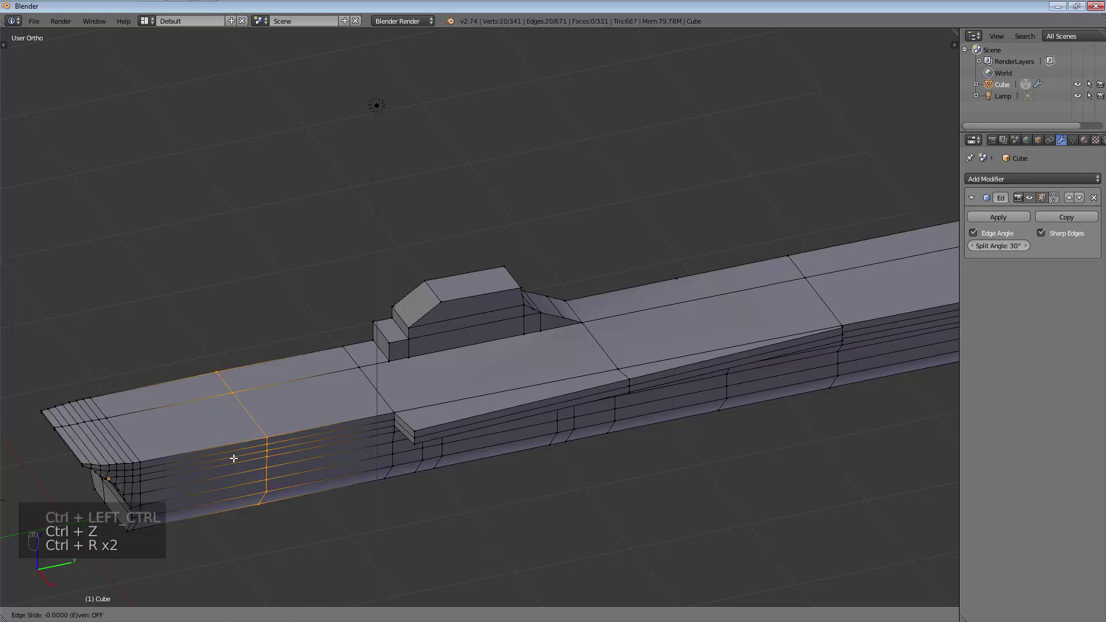
Switch to the top view in wireframe and frame the new crosswise loop over the blueprint's outline
key("KP_7")
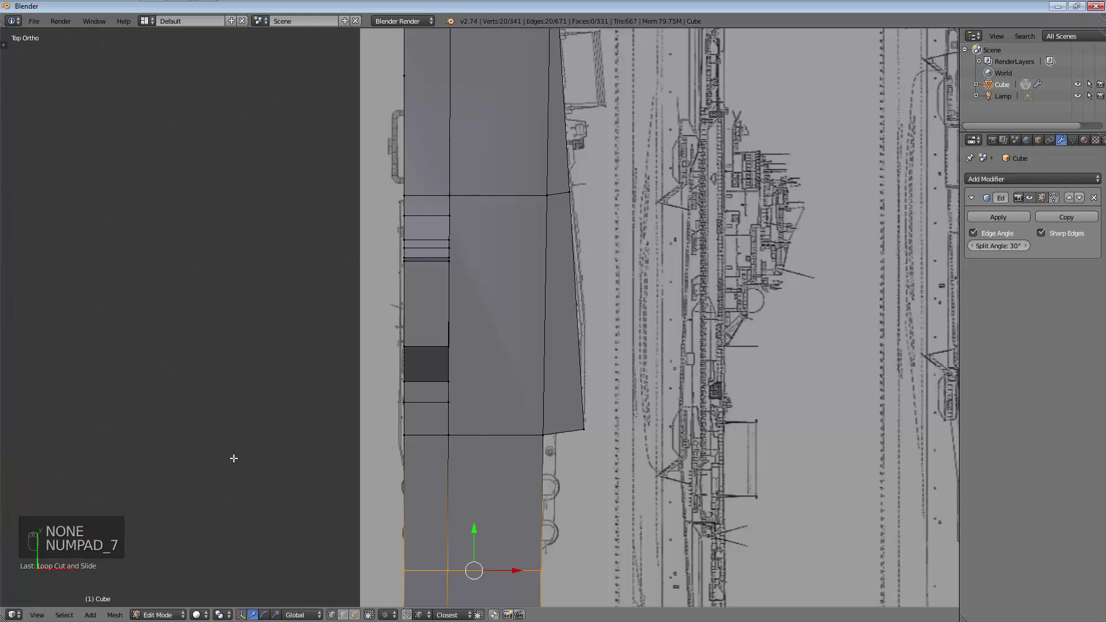
mouse_move(520, 419)
middle_mouse_down("shift")
mouse_move(547, 195)
mouse_move(526, 344)
mouse_move(552, 346)
middle_mouse_up("shift")
key("z")
scroll(526, 344, "up", 3)
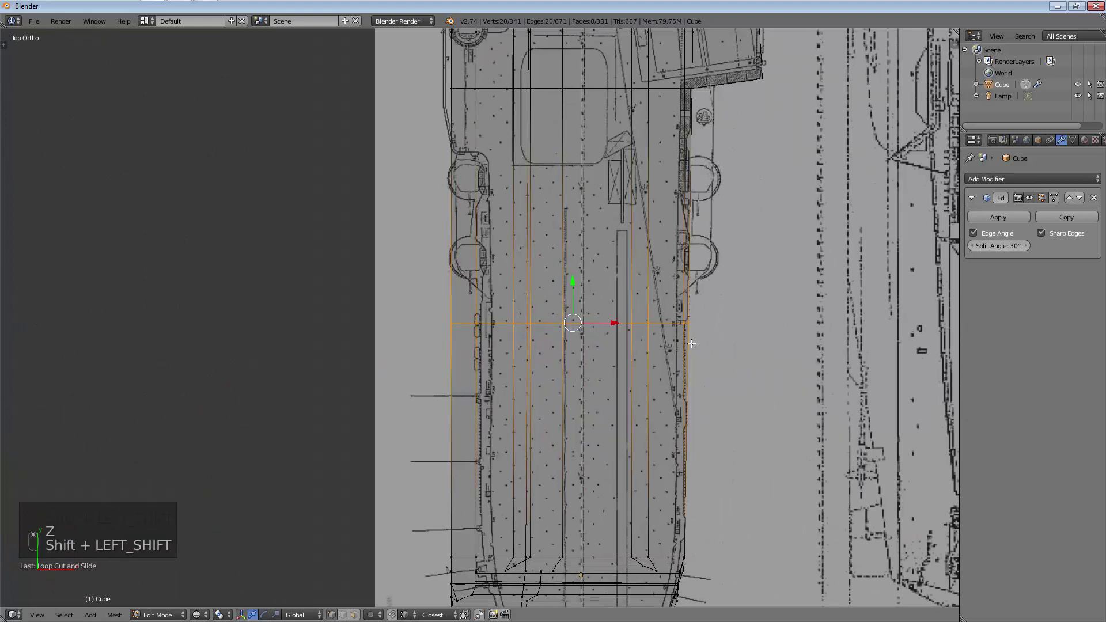
scroll(477, 353, "up", 3)
key("a")
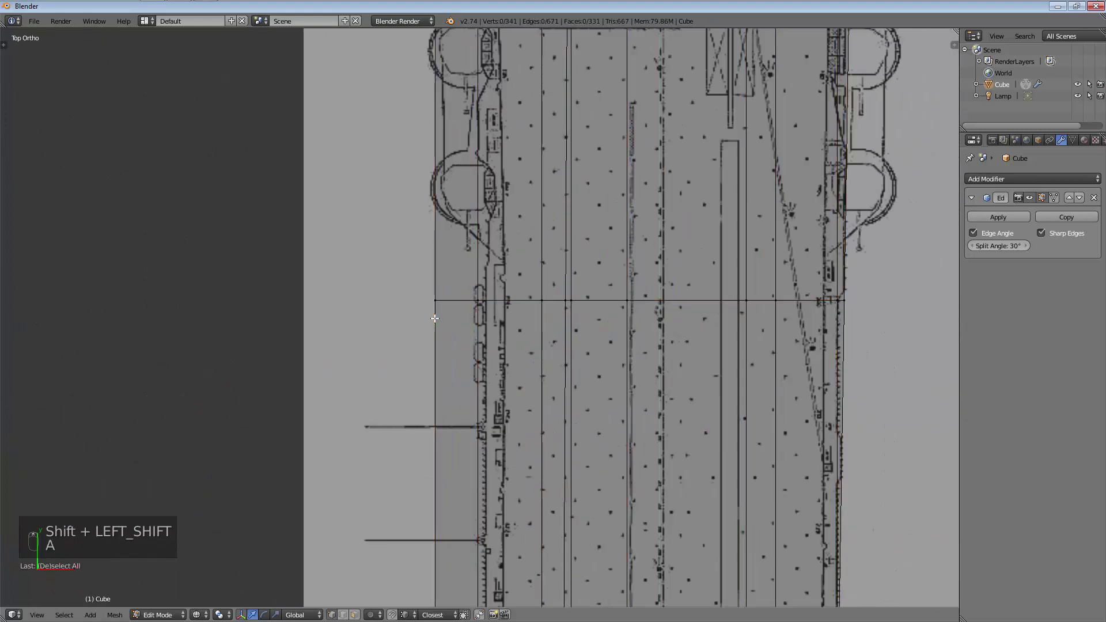
key("c")
left_click(438, 306)
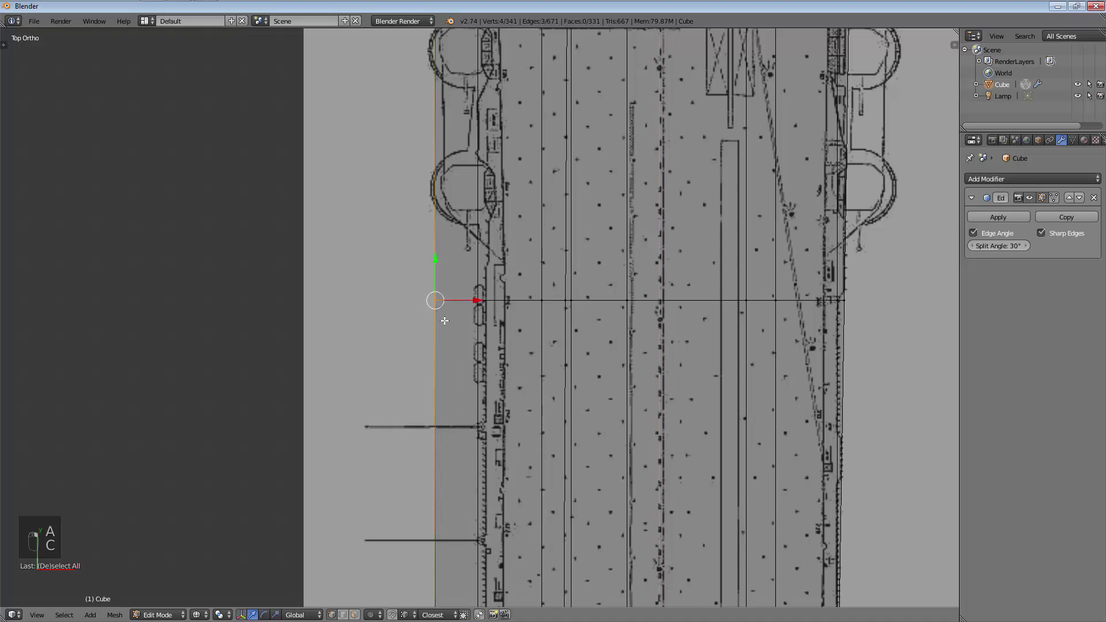
key("c")
left_click_drag(426, 309, 512, 297)
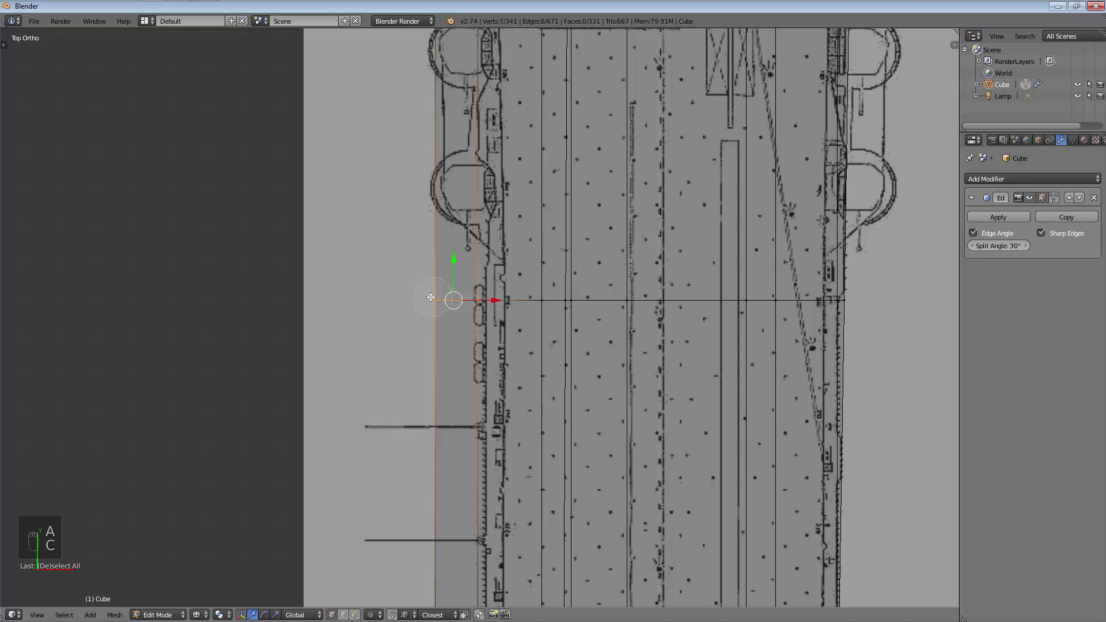
key("g")
key("x")
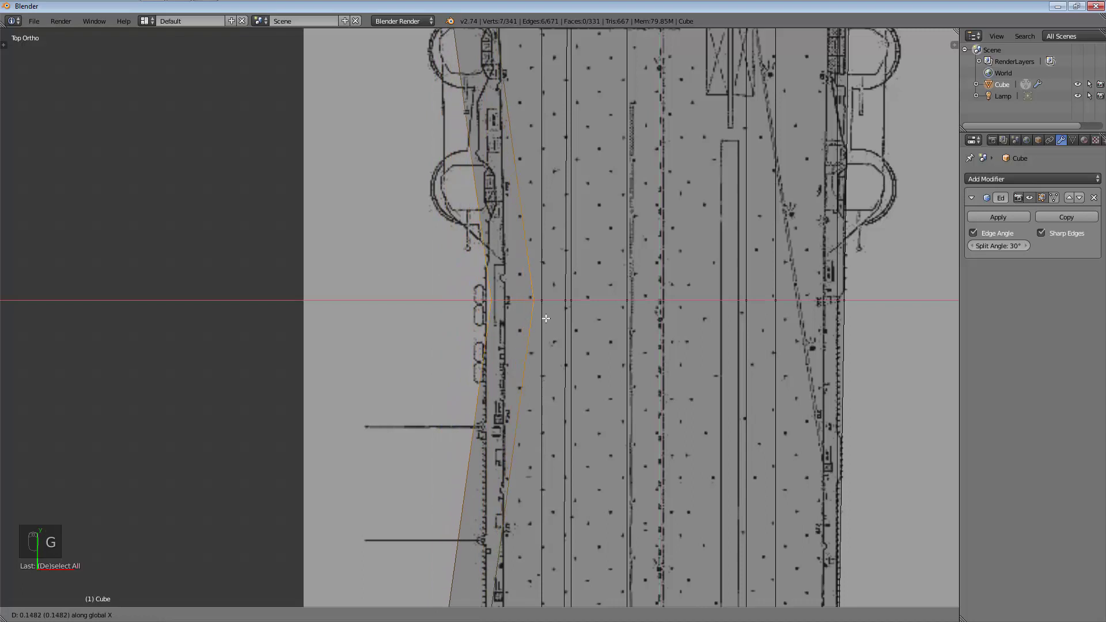
key("Escape")
key("a")
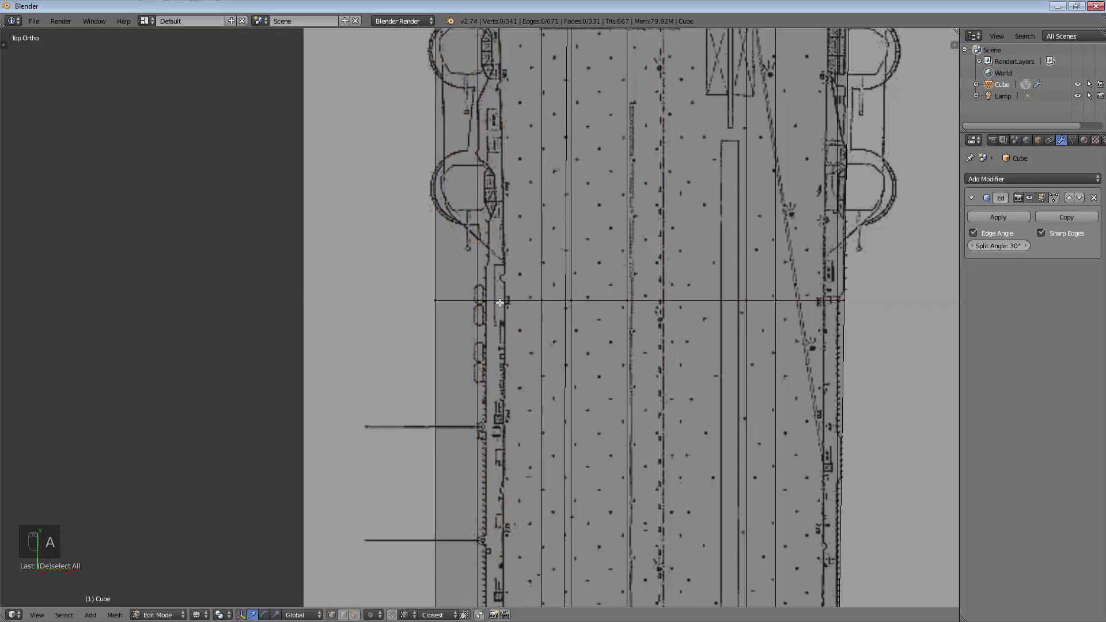
Slide the crosswise loop toward the island, level with the lower part of the nearest round sponsons on the blueprint
left_click(518, 299, "alt")
key("g")
key("g")
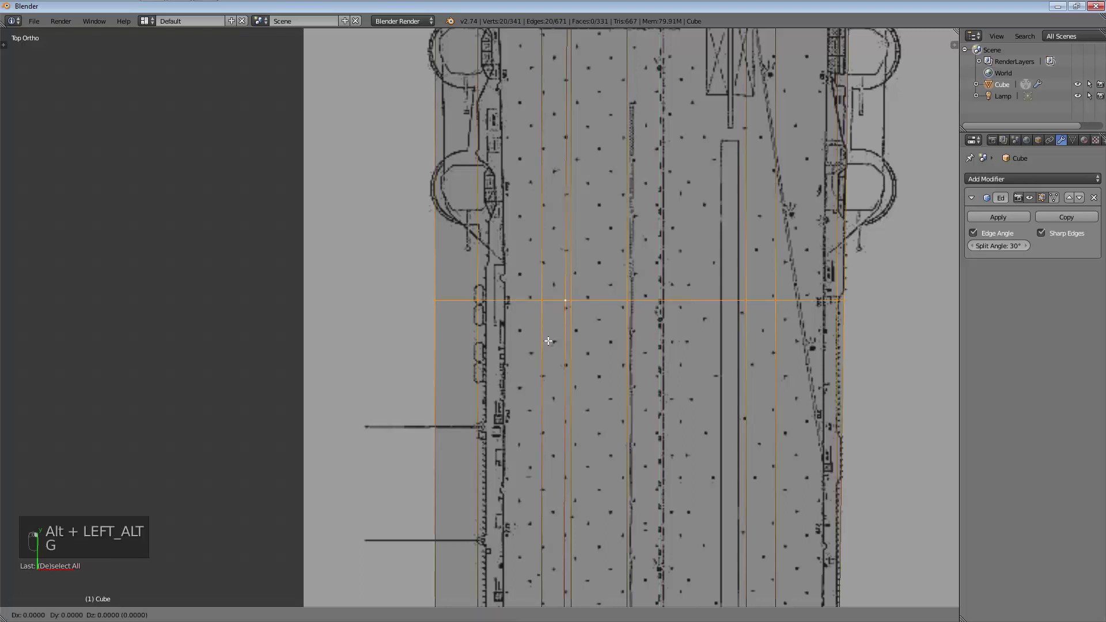
left_click(565, 255)
Add another crosswise loop cut just on the flared-end side of the previous one, where the blueprint's outline narrows
key("ctrl+r")
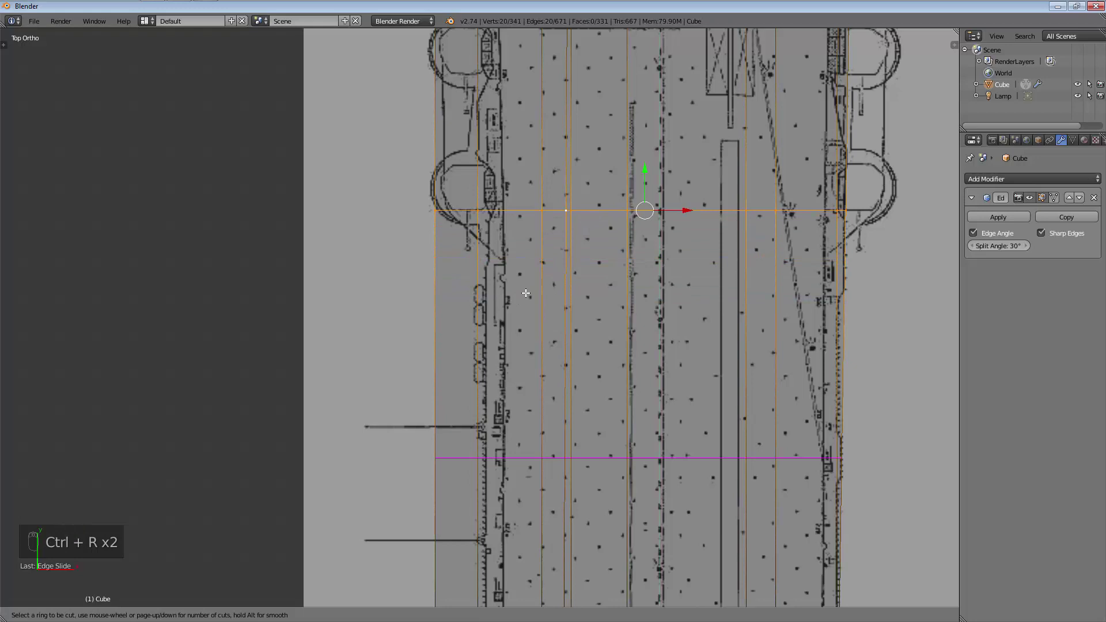
left_click(504, 363)
left_click(523, 167)
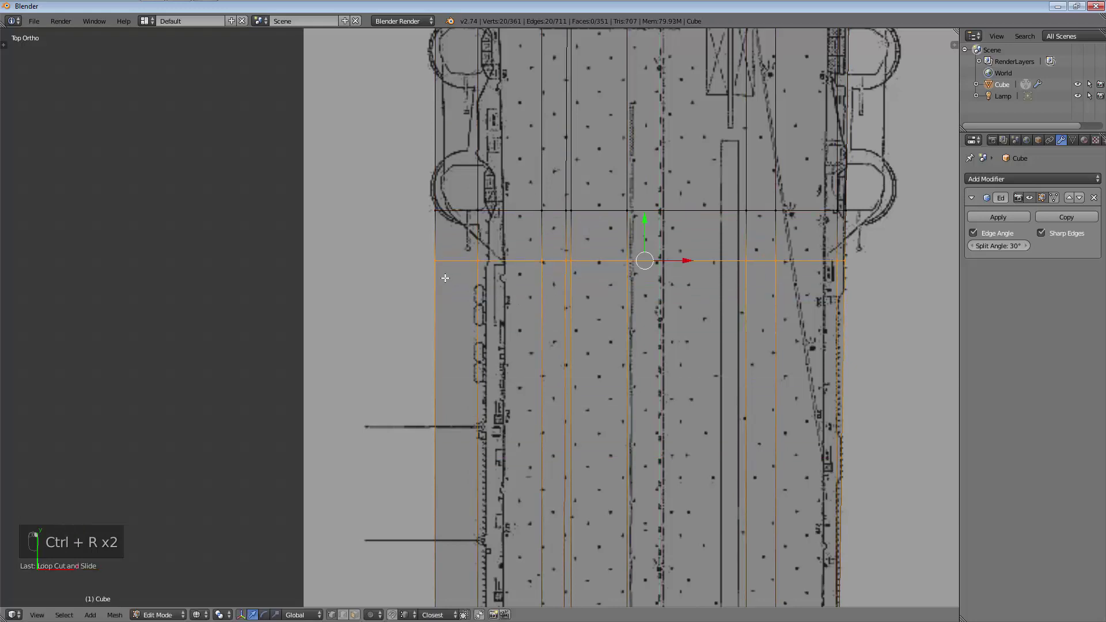
Move the new loop's island-side outer vertices inward along X to the blueprint's narrower hull outline
key("a")
key("c")
left_click_drag(425, 259, 476, 274)
right_click(482, 271)
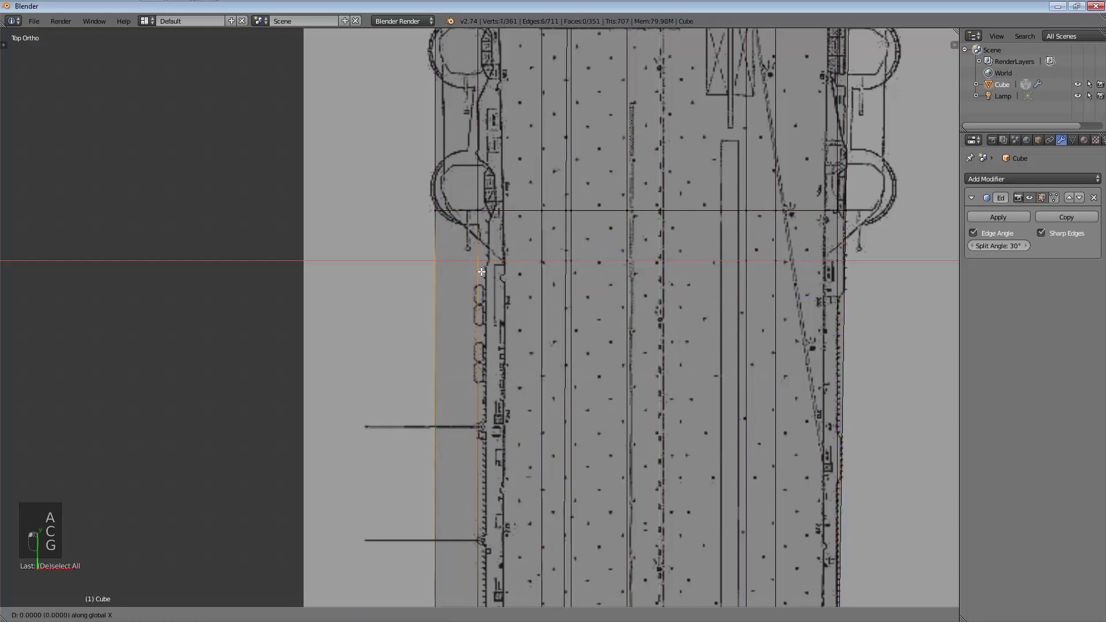
key("g")
key("x")
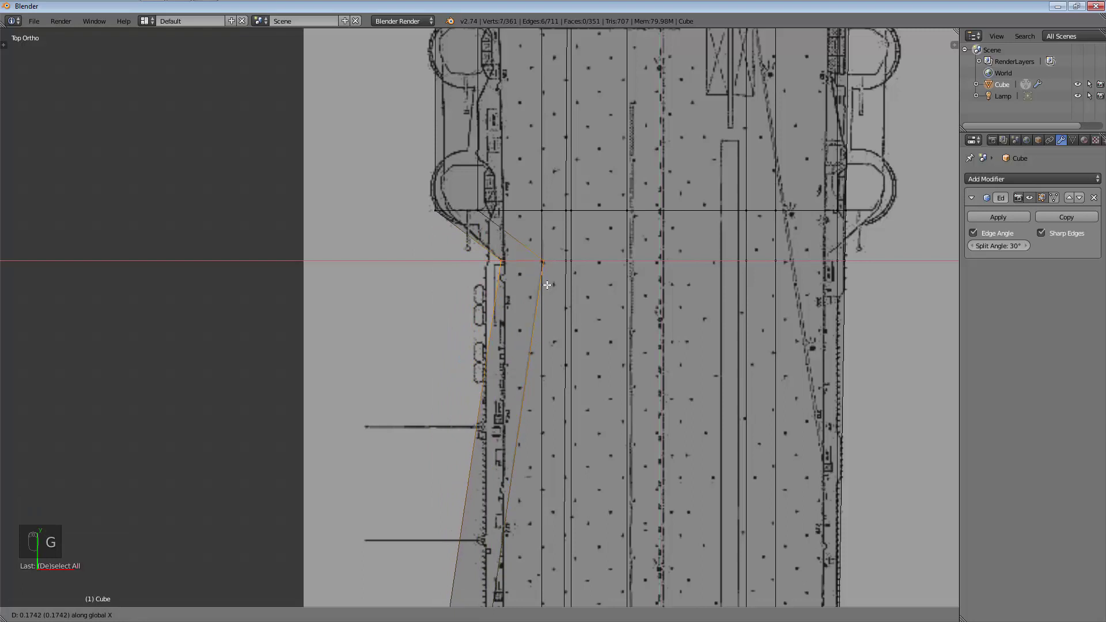
left_click(540, 286)
Move the island-side vertices of the whole flared end inward along X to meet the blueprint's side outline
middle_click_drag(538, 347, 541, 375, "shift")
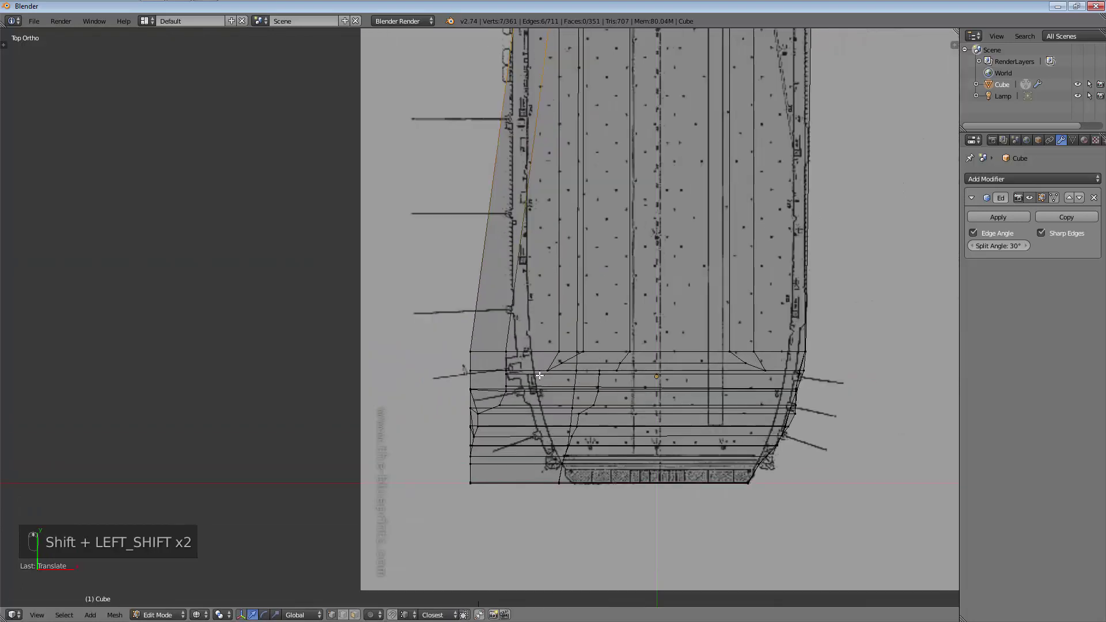
key("a")
key("c")
mouse_move(489, 350)
left_mouse_down()
mouse_move(482, 483)
mouse_move(553, 426)
mouse_move(576, 357)
left_mouse_up()
key("g")
key("x")
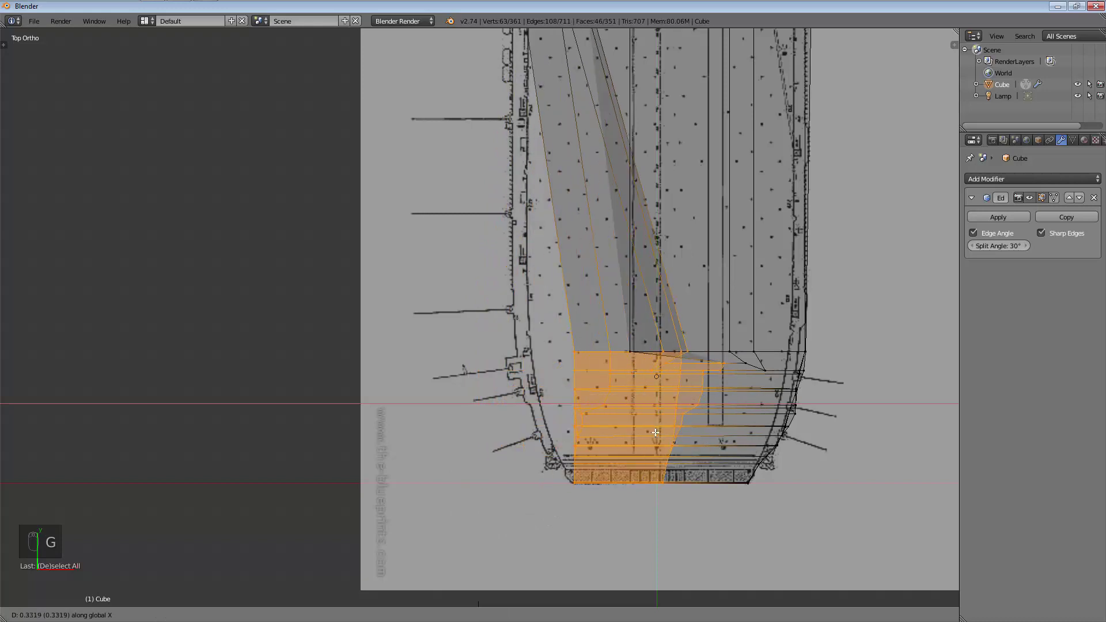
left_click(596, 438)
Move the island-side corner vertices at the hull's tip inward along X to the corner of the blueprint's end
key("a")
left_click_drag(513, 503, 518, 495)
key("g")
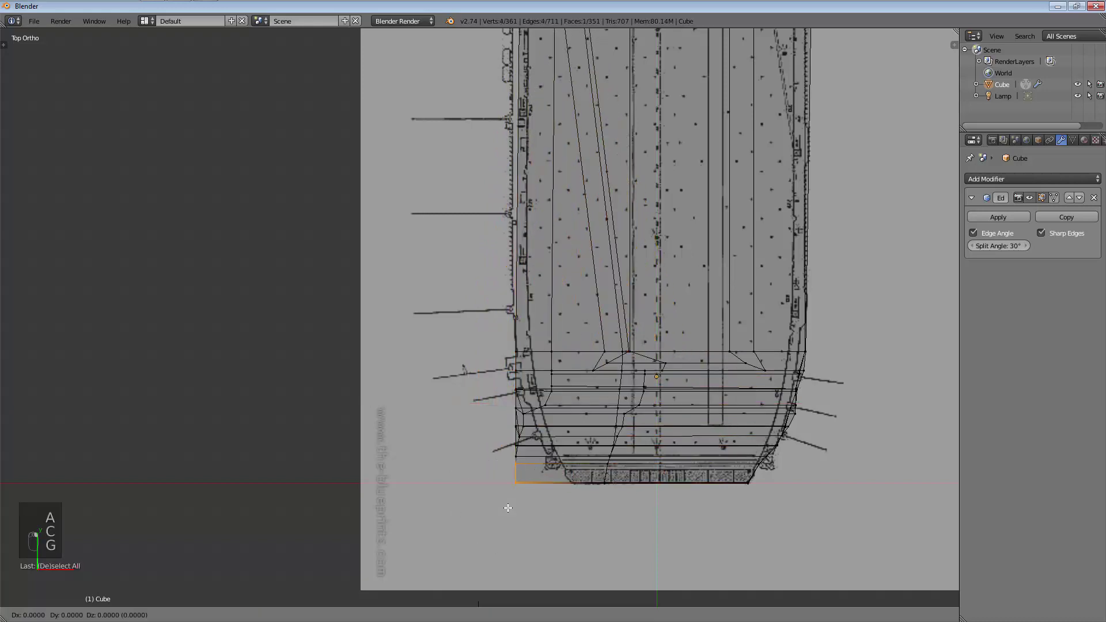
key("x")
left_click(553, 509)
Move the next groups of island-side vertices above the tip inward to follow the blueprint's curved outline
key("a")
key("c")
left_click(477, 468)
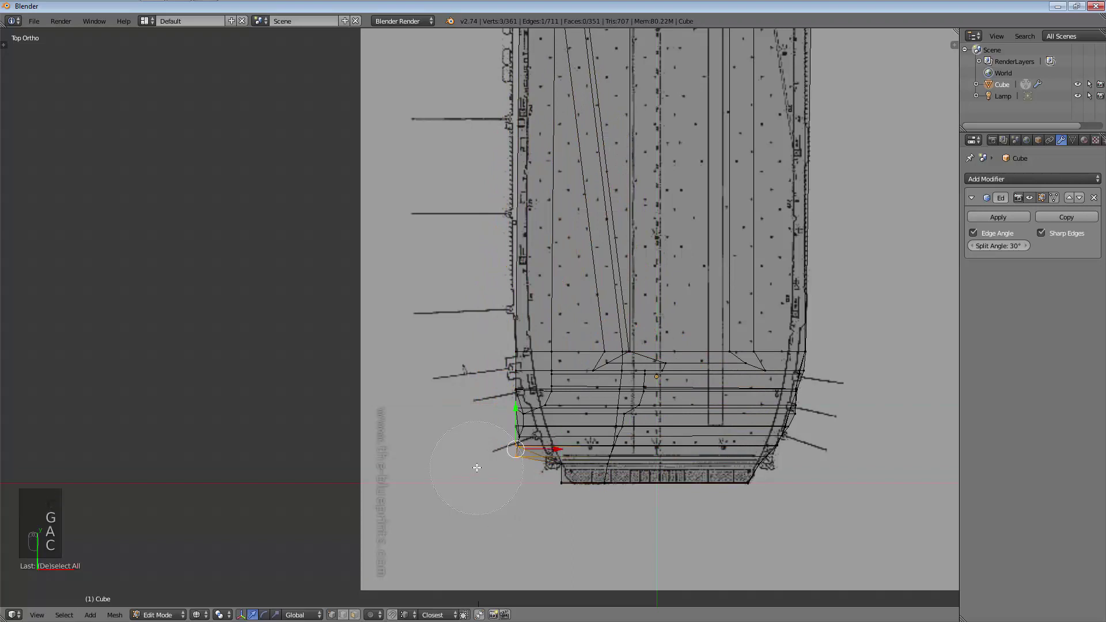
right_click(474, 443)
key("g")
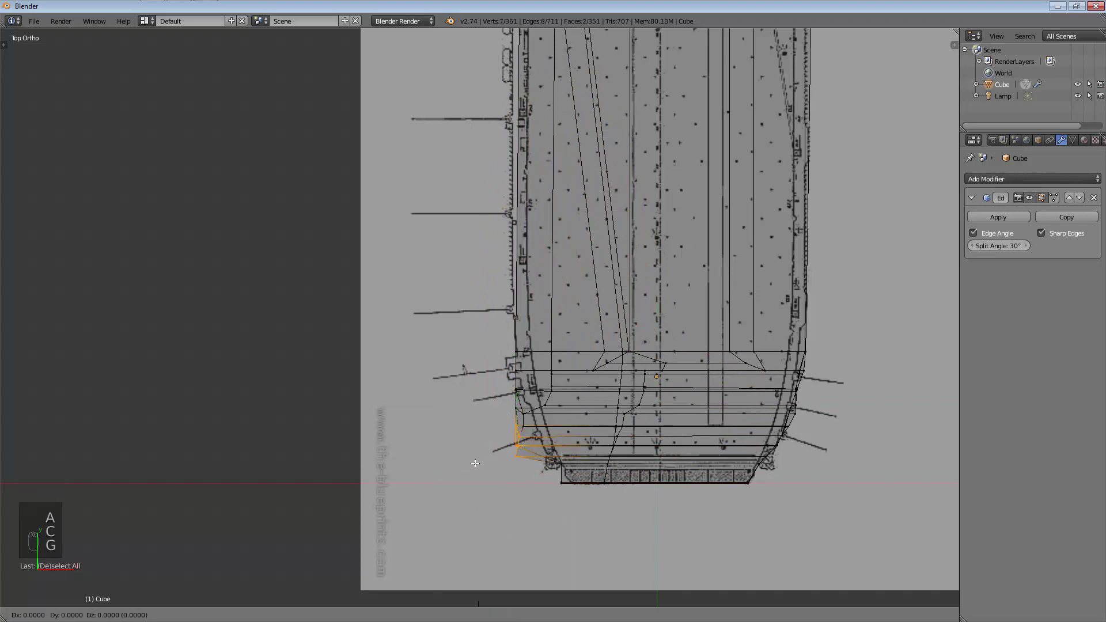
left_click(496, 464)
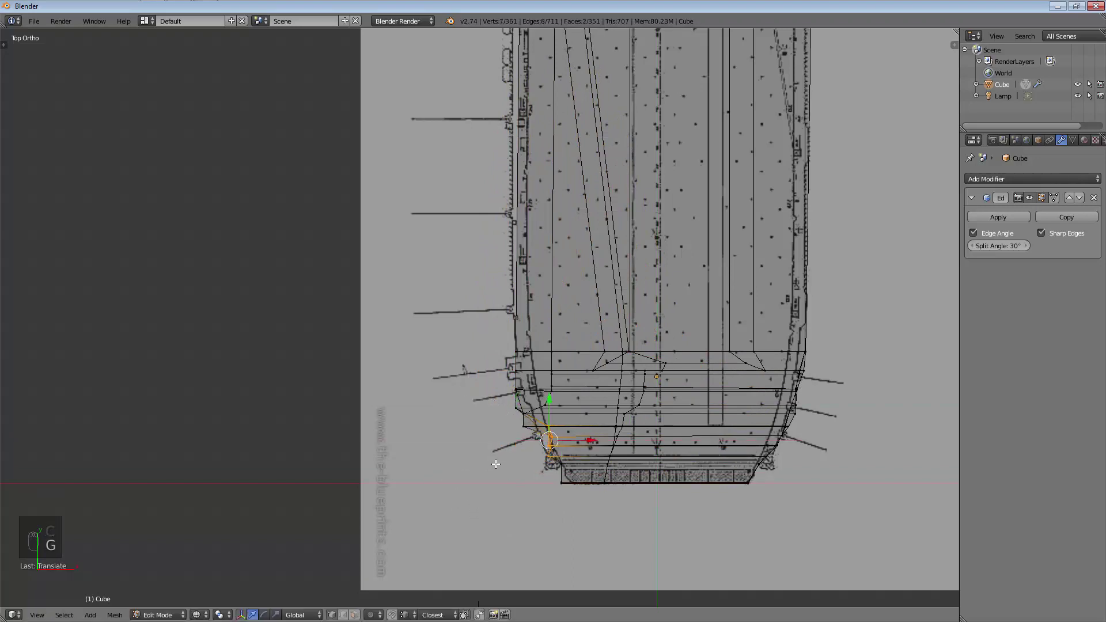
left_click(481, 407)
right_click(478, 412)
key("g")
left_click(487, 420)
Switch to solid shading, examine the reshaped hull in Object Mode, and return to Edit Mode
key("z")
mouse_move(489, 426)
middle_mouse_down()
mouse_move(585, 467)
mouse_move(564, 395)
mouse_move(641, 370)
mouse_move(622, 403)
mouse_move(606, 384)
mouse_move(614, 376)
middle_mouse_up()
scroll(622, 402, "down", 5)
scroll(576, 385, "down", 2)
key("Tab")
middle_click_drag(563, 428, 533, 485)
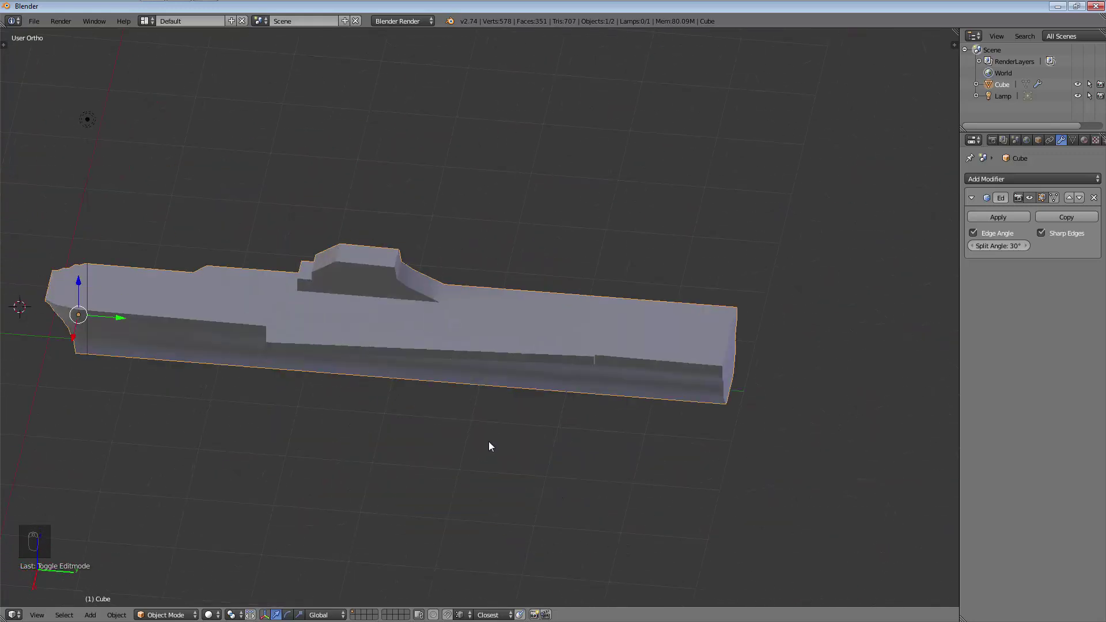
scroll(340, 295, "up", 5)
key("Tab")
Raise the deck-side vertex of the island slope's uppermost dividing edge along Z, level with the top of the slope
scroll(498, 346, "up", 4)
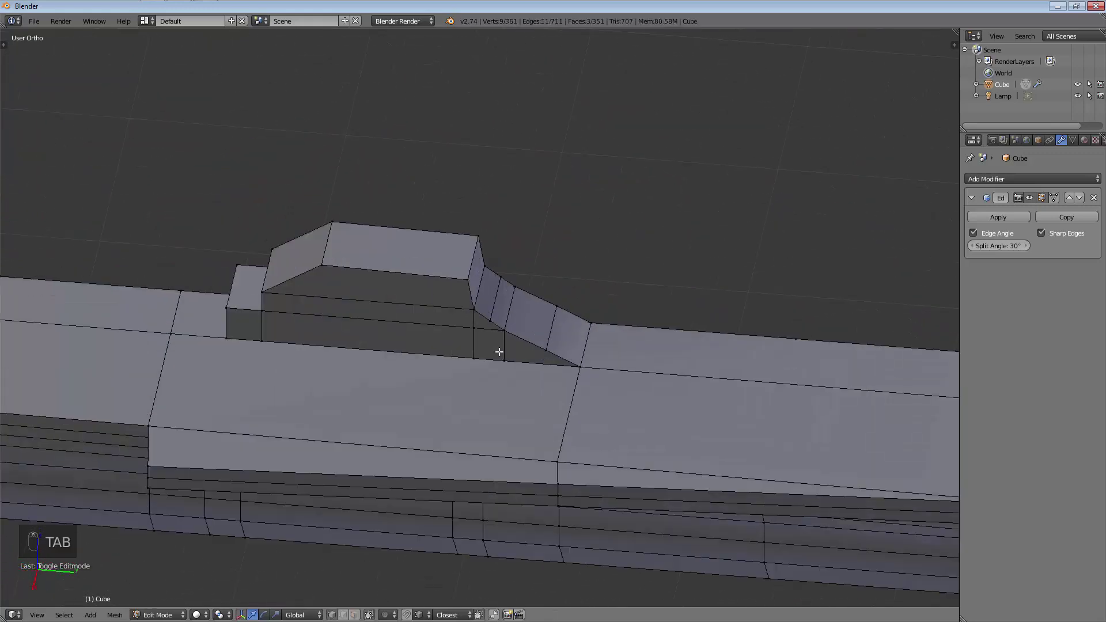
scroll(492, 317, "up", 3)
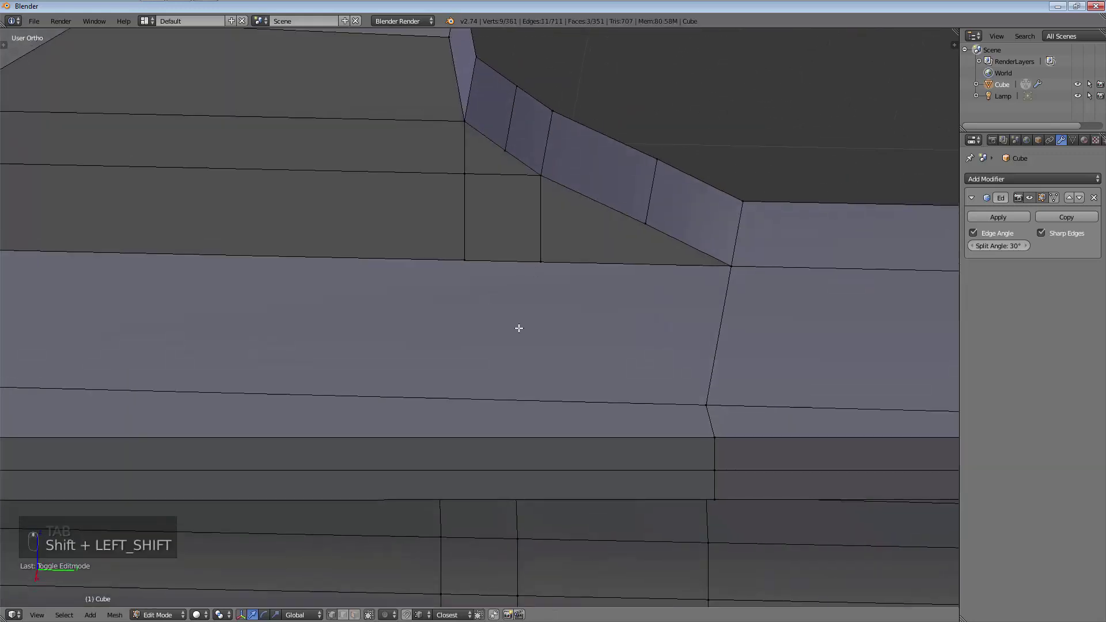
scroll(538, 328, "up", 3, "shift")
key("g")
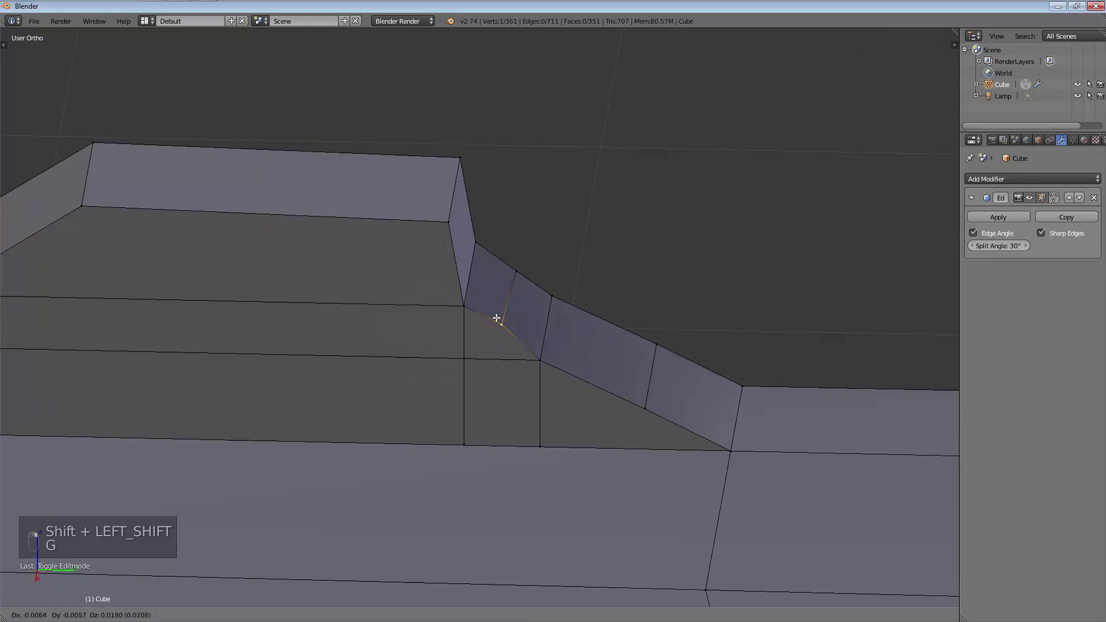
left_click(499, 316)
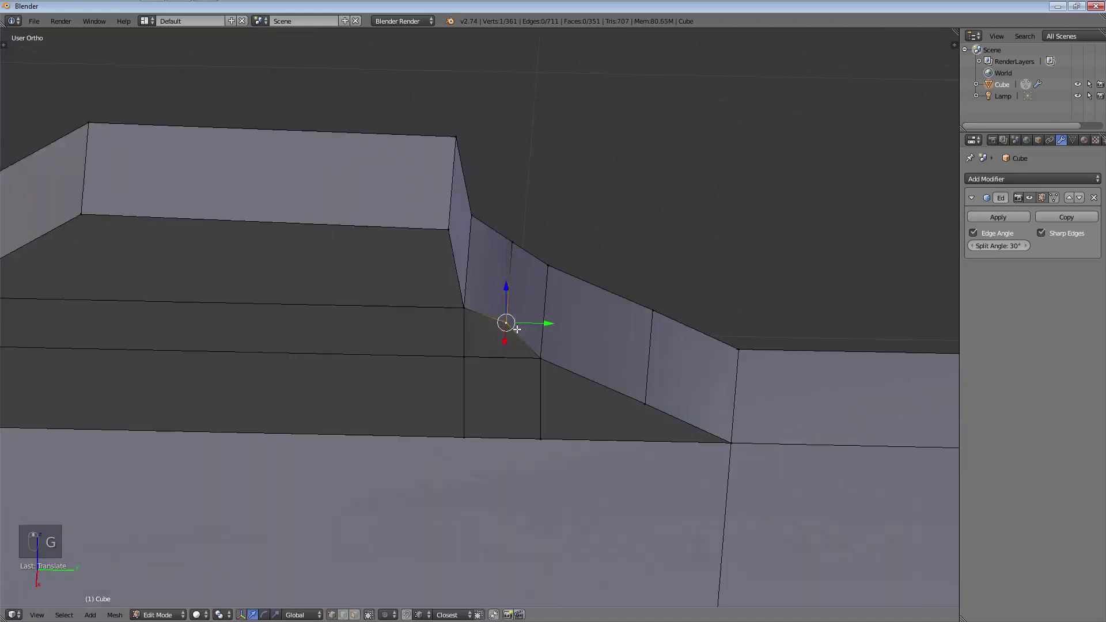
key("g")
key("z")
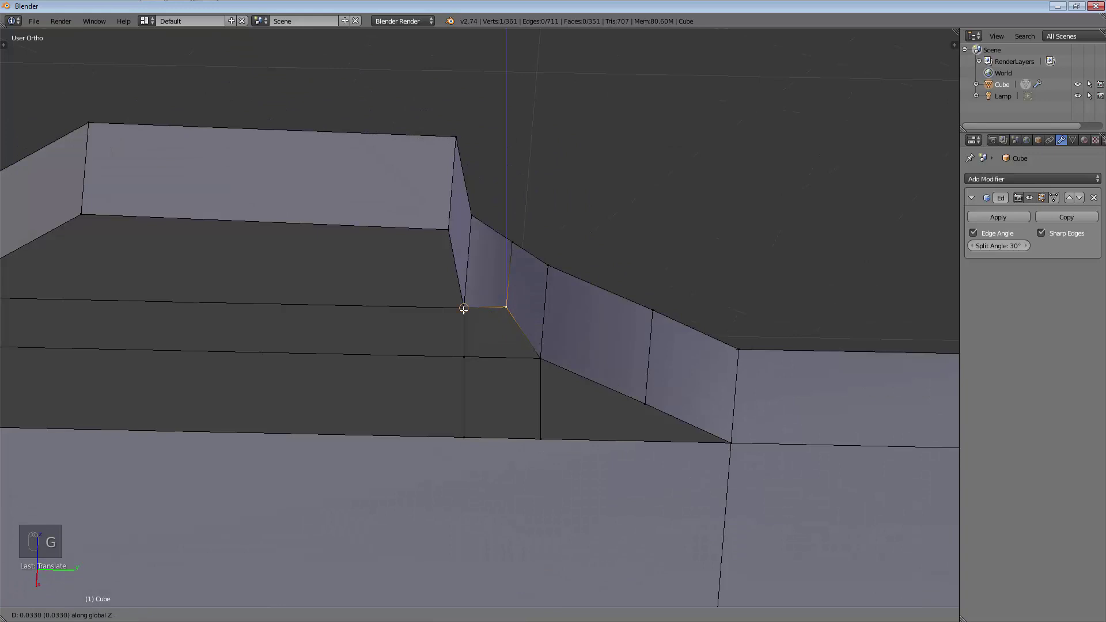
left_click(464, 310)
Raise the matching vertex on the slope's outer side to form a flat step, and check the shape
middle_click_drag(519, 306, 375, 305)
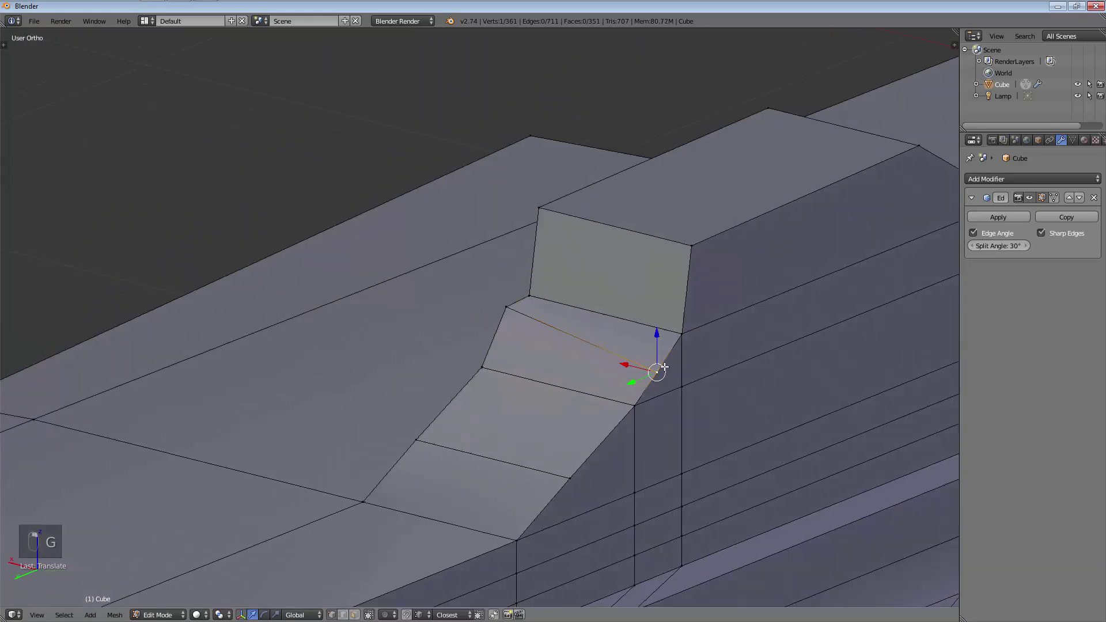
key("g")
key("g")
left_click(521, 360)
middle_click_drag(521, 360, 642, 420)
key("Tab")
key("Tab")
Raise both vertices of the slope's lower dividing edge along Z to form a second flat step above the deck
scroll(655, 374, "up", 3)
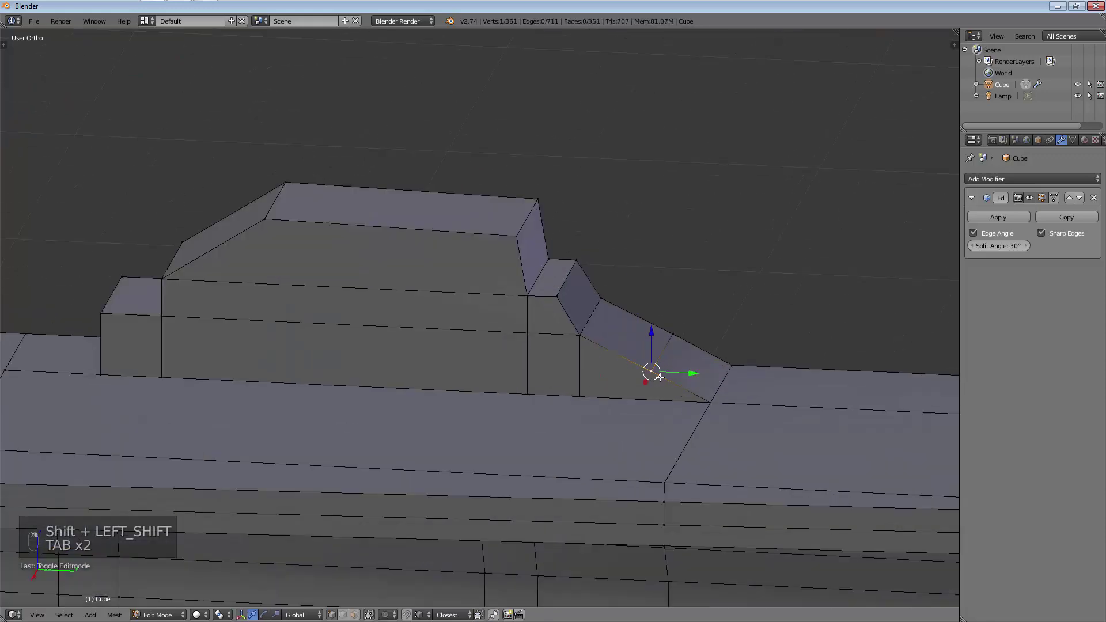
key("g")
key("z")
left_click(590, 335)
key("g")
key("z")
left_click(601, 295)
Add two lengthwise loop cuts through the island and deck, splitting the island's width into three strips
scroll(583, 371, "down", 5)
middle_click_drag(558, 403, 546, 385)
scroll(500, 233, "up", 5)
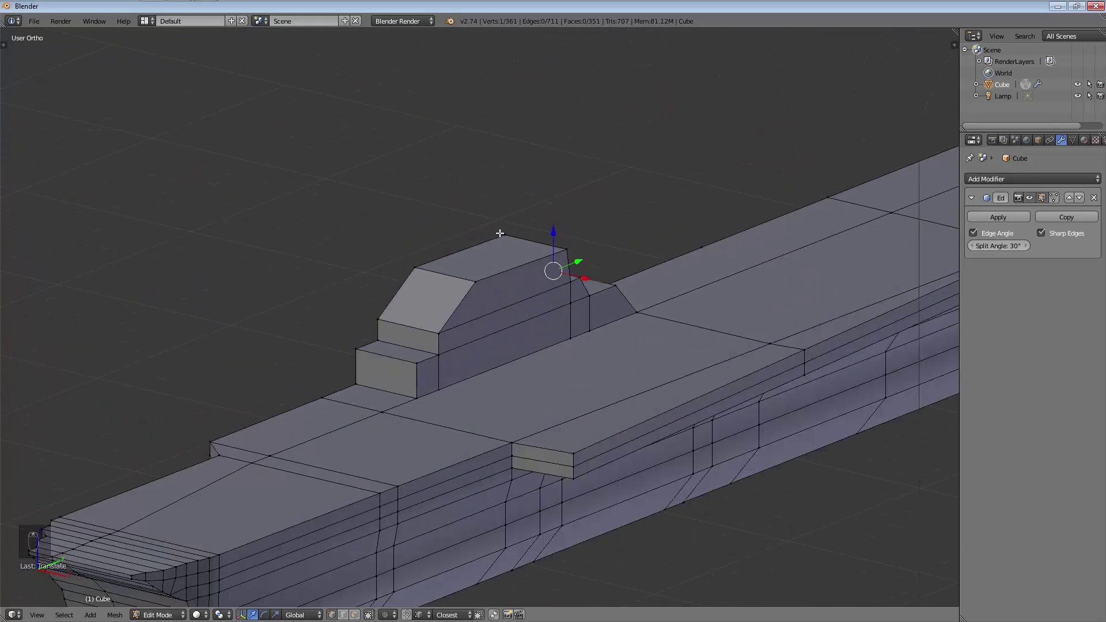
key("ctrl+r")
key("ctrl+r")
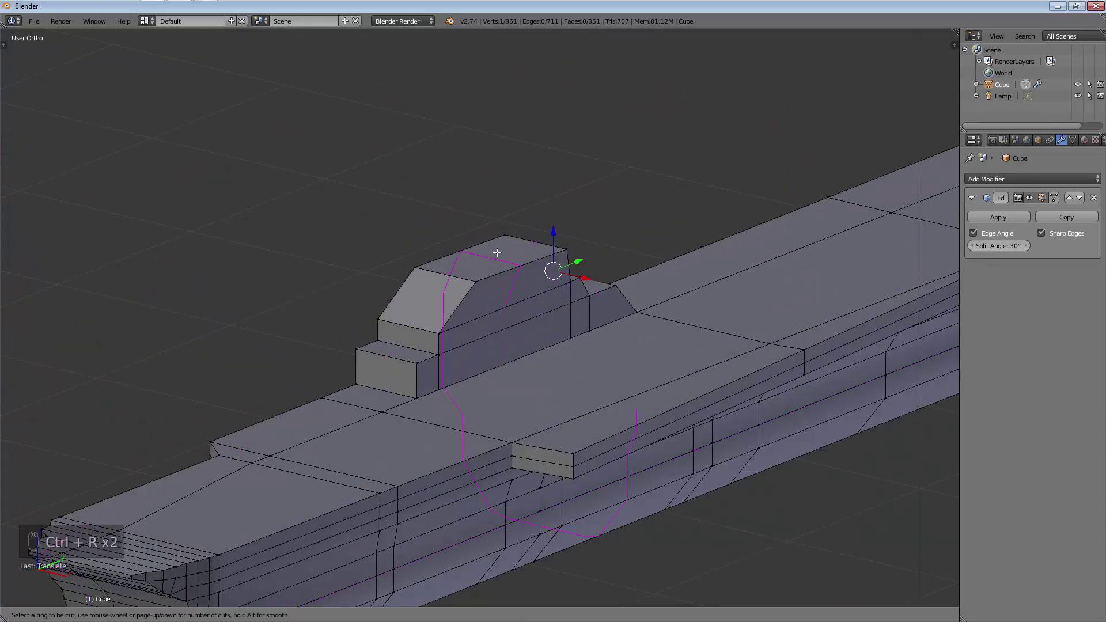
left_click(450, 275)
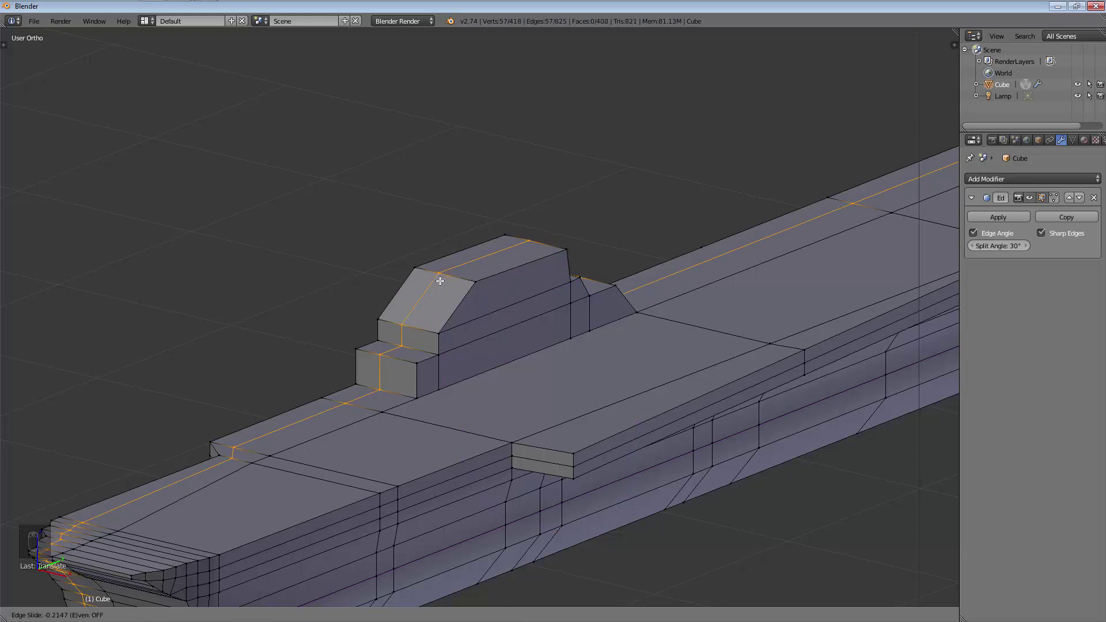
left_click(439, 281)
key("ctrl+r")
left_click(453, 277)
left_click(448, 278)
Add two crosswise loop cuts through the island, one midway along its roof and one centered in the flared-end half
key("ctrl+r")
left_click(505, 247)
left_click(505, 248)
key("ctrl+r")
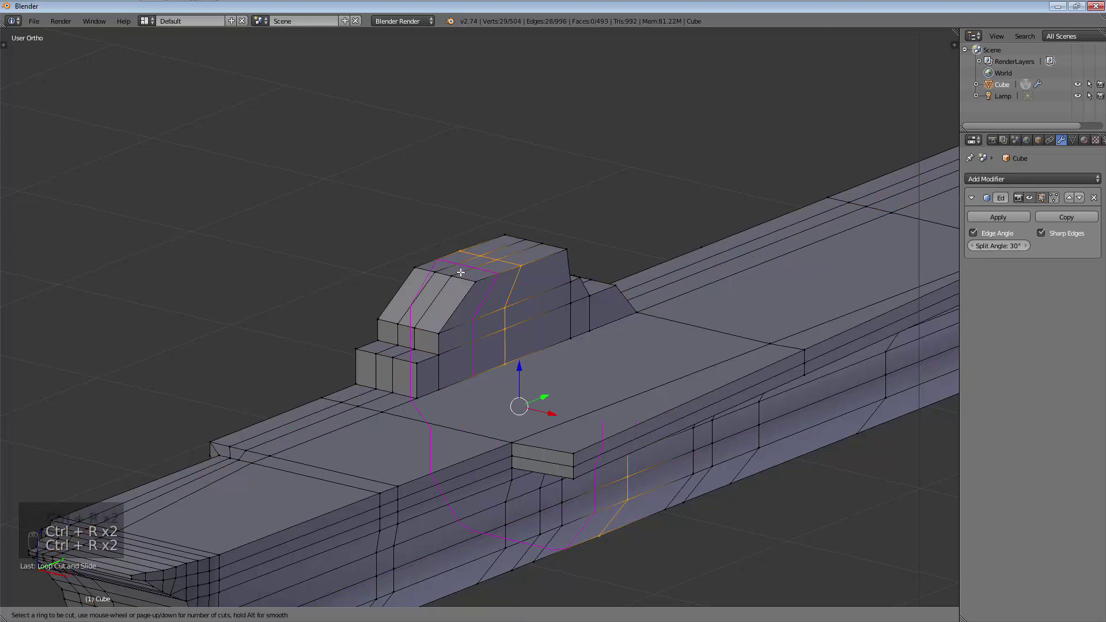
left_click(462, 271)
left_click(462, 271)
In face selection mode, extrude two adjacent roof faces on the island's half away from the flared end upward into a tower
right_click(470, 266)
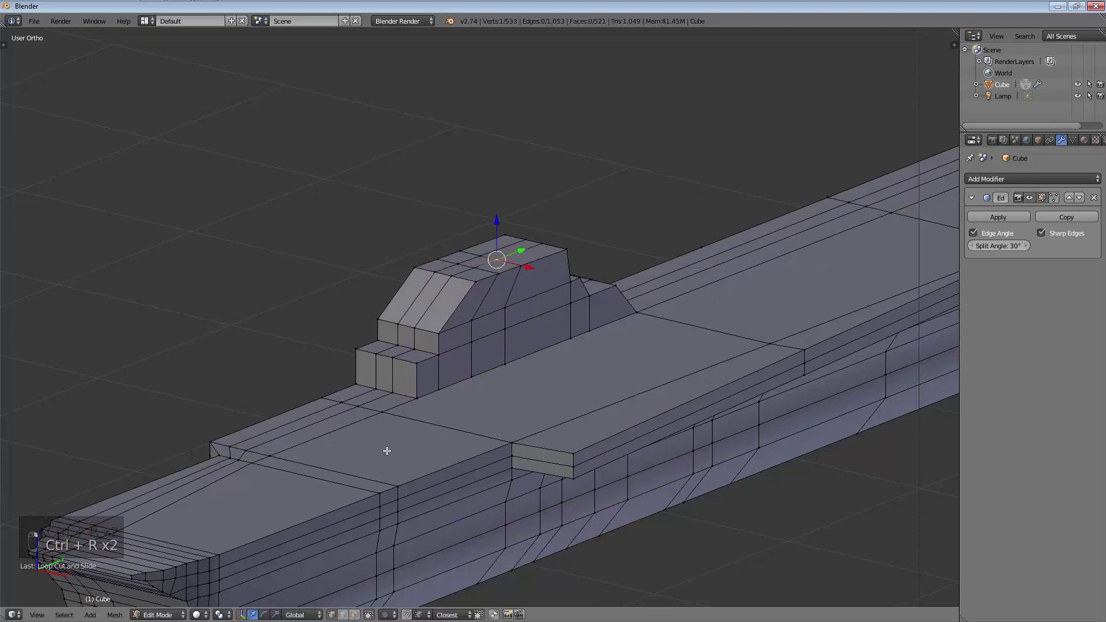
left_click(355, 614)
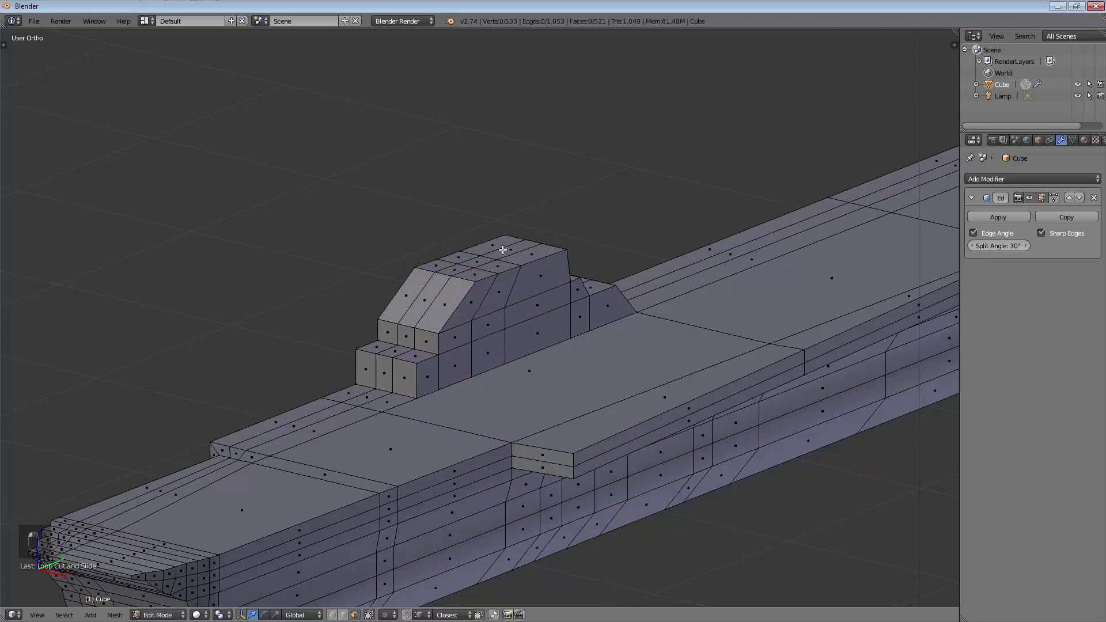
right_click(499, 251)
key("e")
left_click(496, 202)
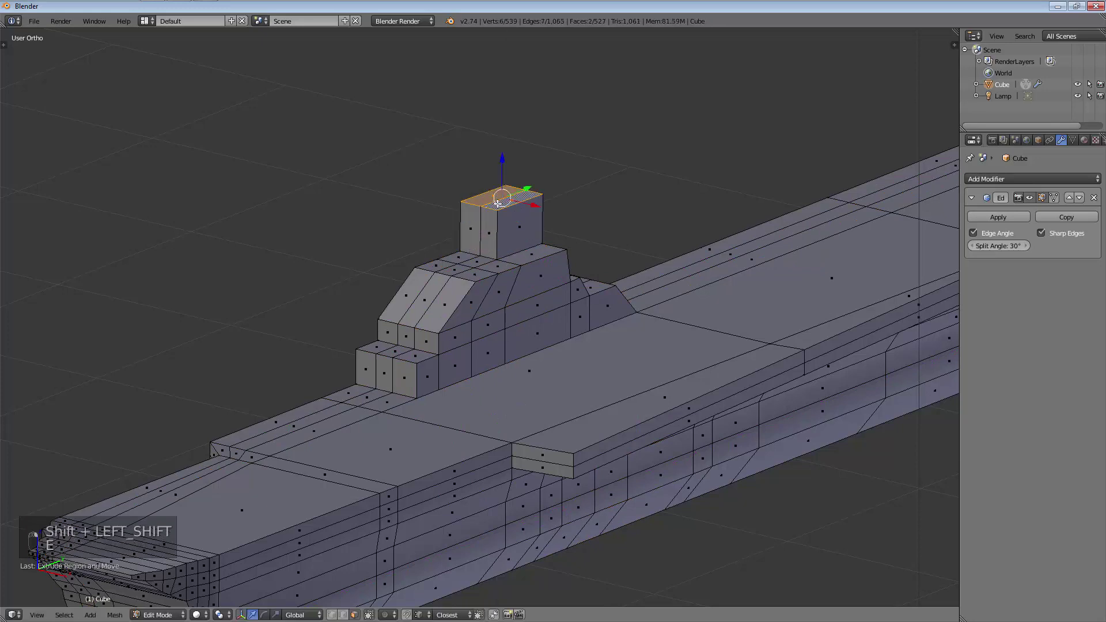
Extrude the deck-side face of the island's low front block outward toward the flared end
key("a")
middle_click_drag(519, 318, 323, 373)
right_click(326, 369, "shift")
key("e")
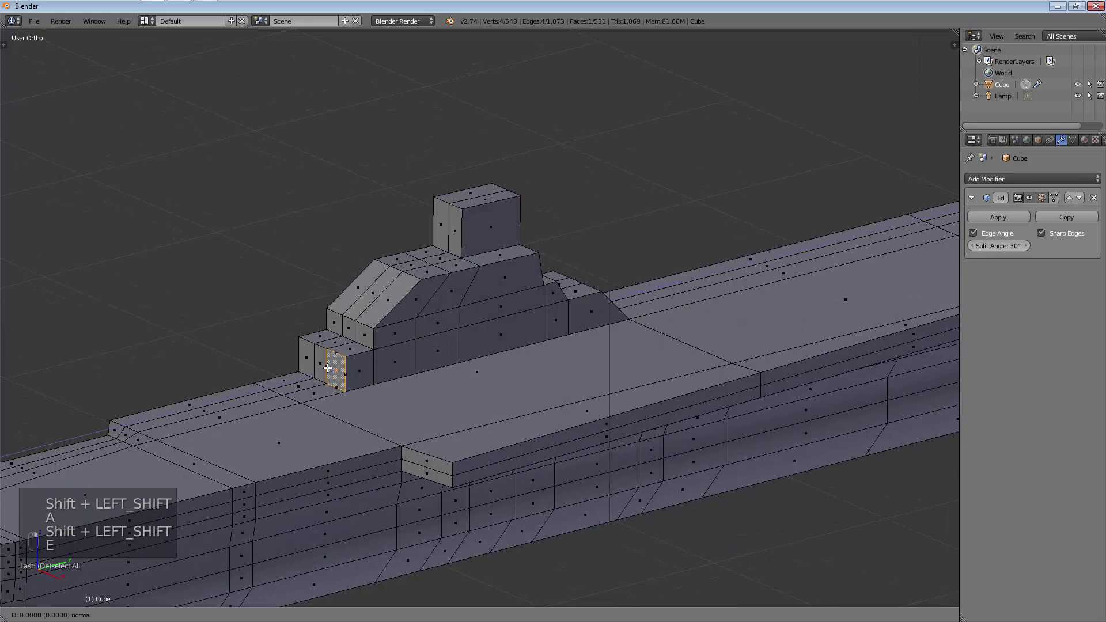
left_click(294, 381)
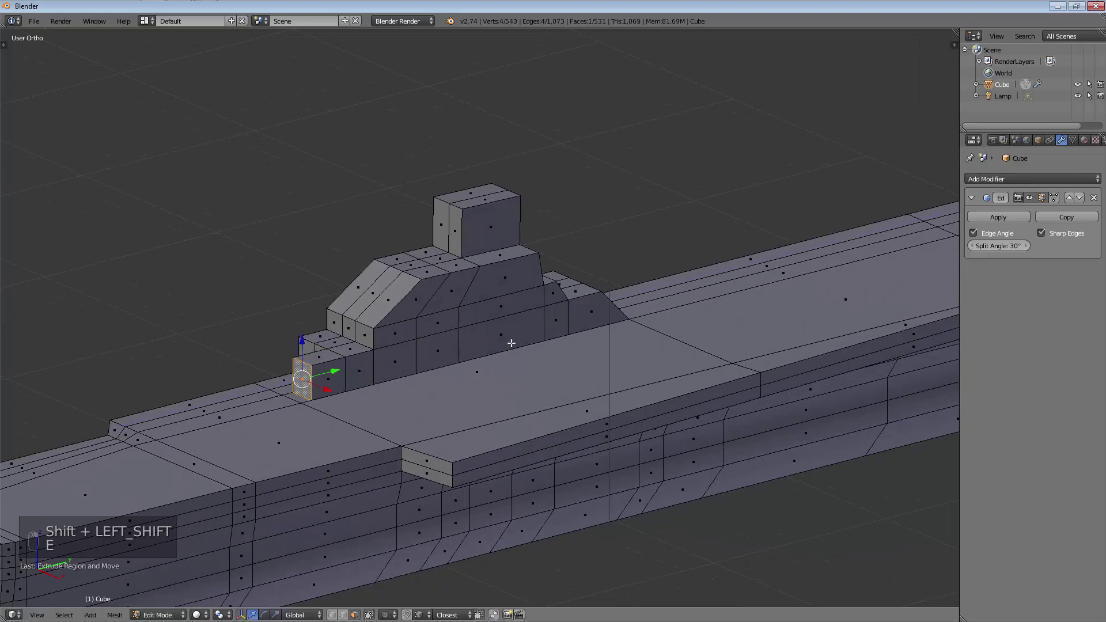
right_click(328, 379, "shift")
right_click(359, 369, "shift")
right_click(395, 361, "shift")
right_click(501, 334, "shift")
right_click(437, 346, "shift")
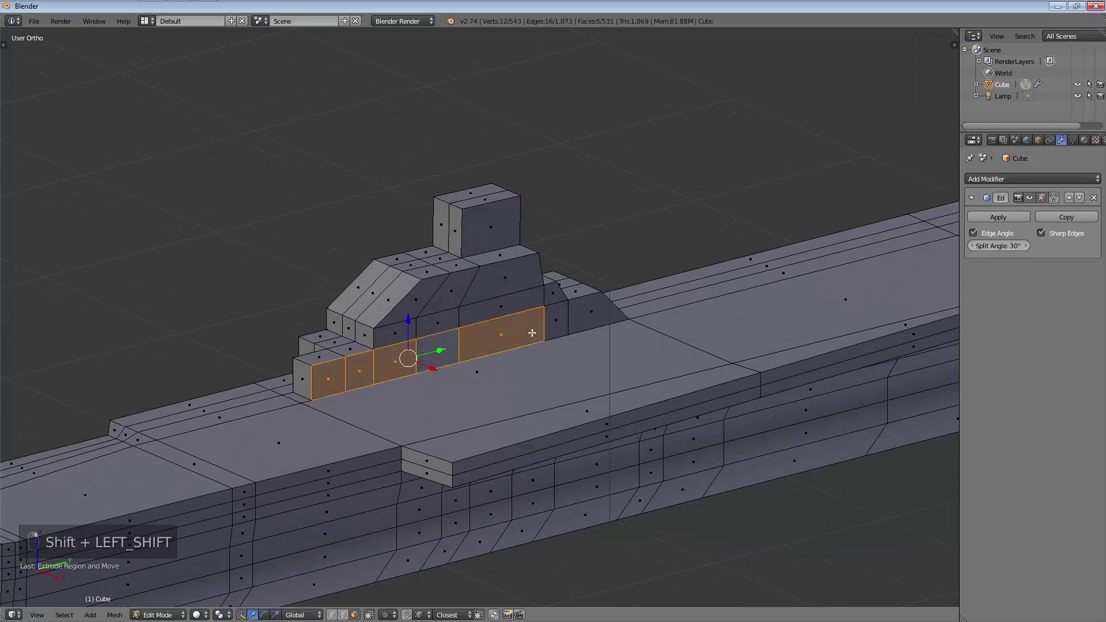
right_click(584, 321, "shift")
key("e")
key("ctrl+z")
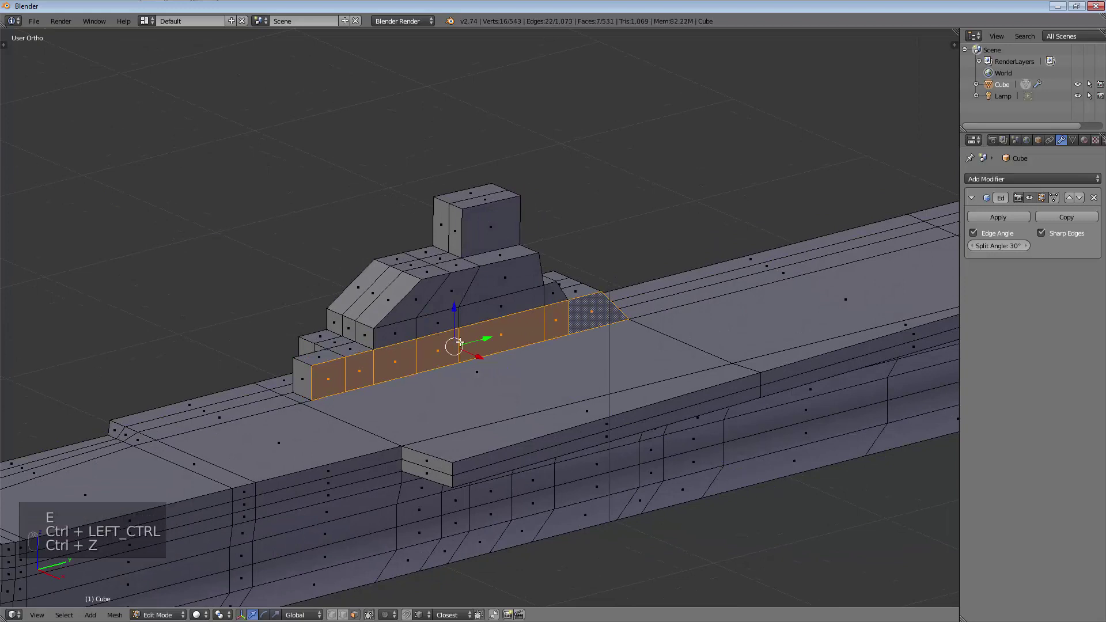
Inset the six faces of the island's second tier, three along the deck side and three across the adjoining end, as one band
right_click(400, 334)
right_click(436, 334, "shift")
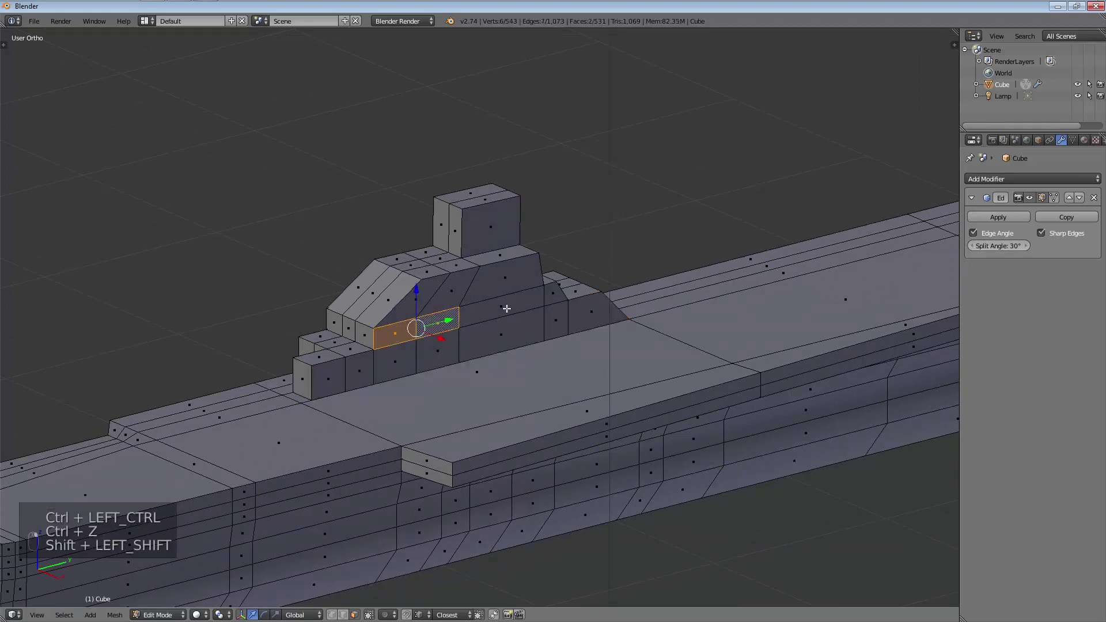
right_click(511, 307, "shift")
right_click(366, 331, "shift")
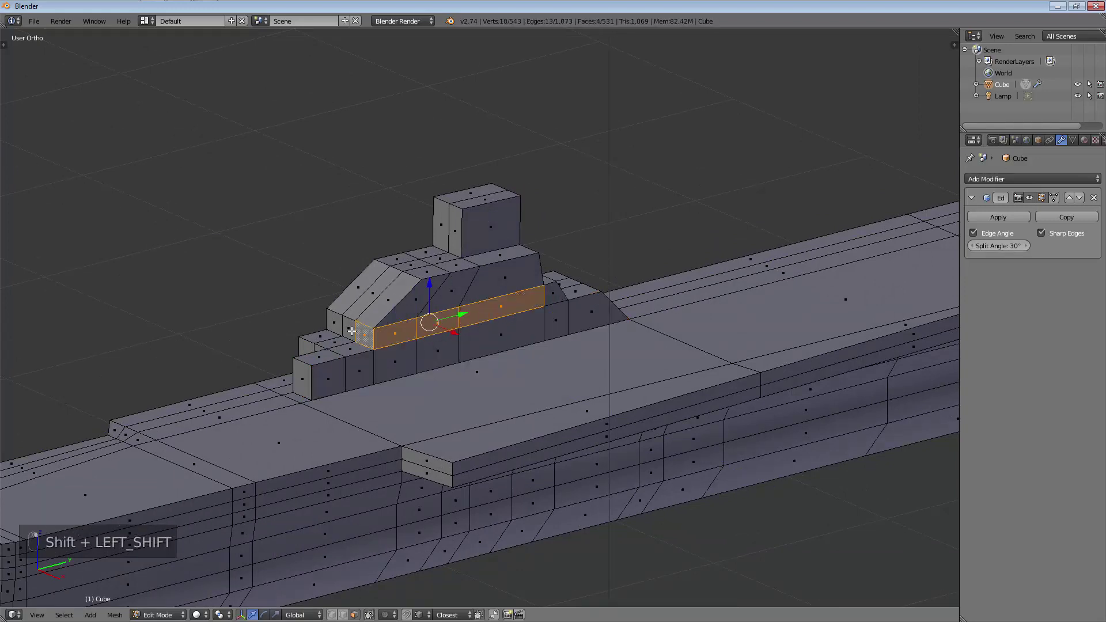
right_click(345, 331, "shift")
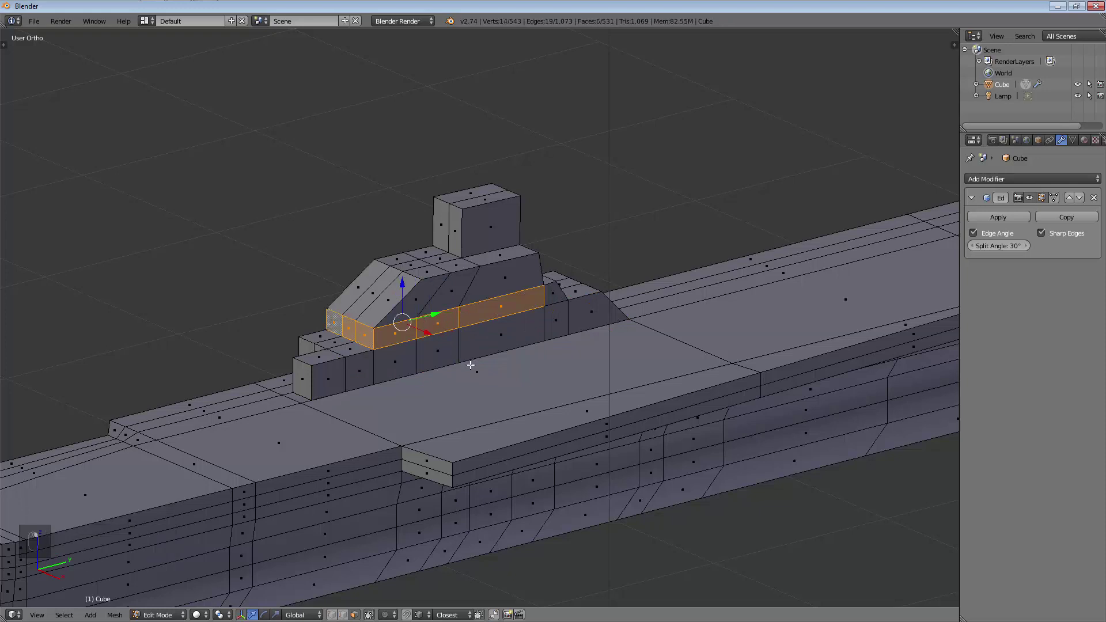
key("i")
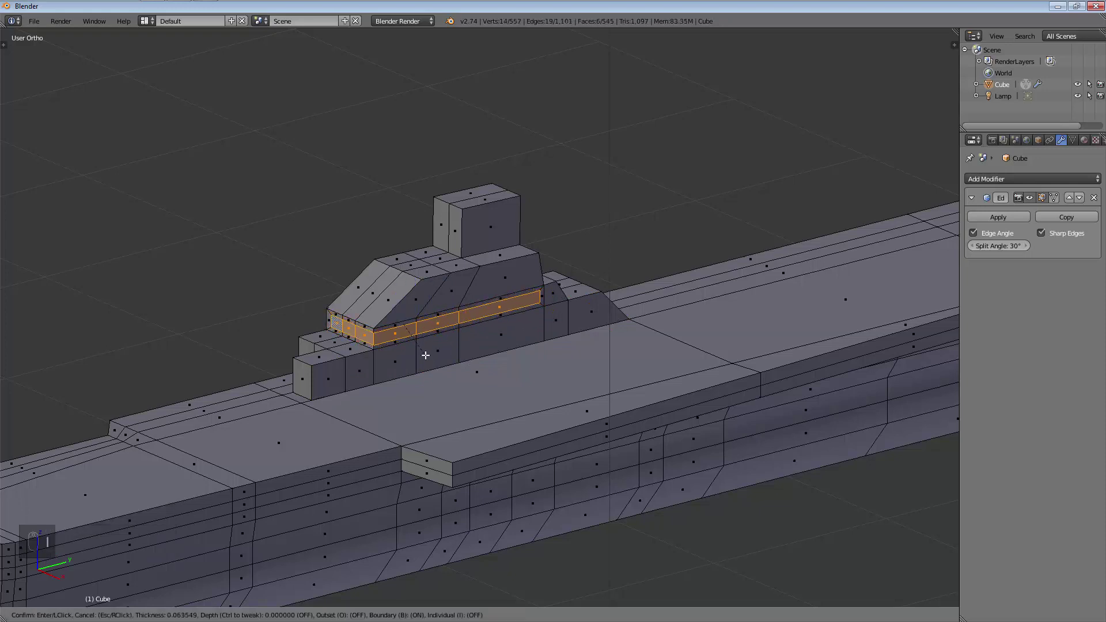
left_click(425, 356)
Extrude the inset band of island faces along its normal and clear the selection
key("e")
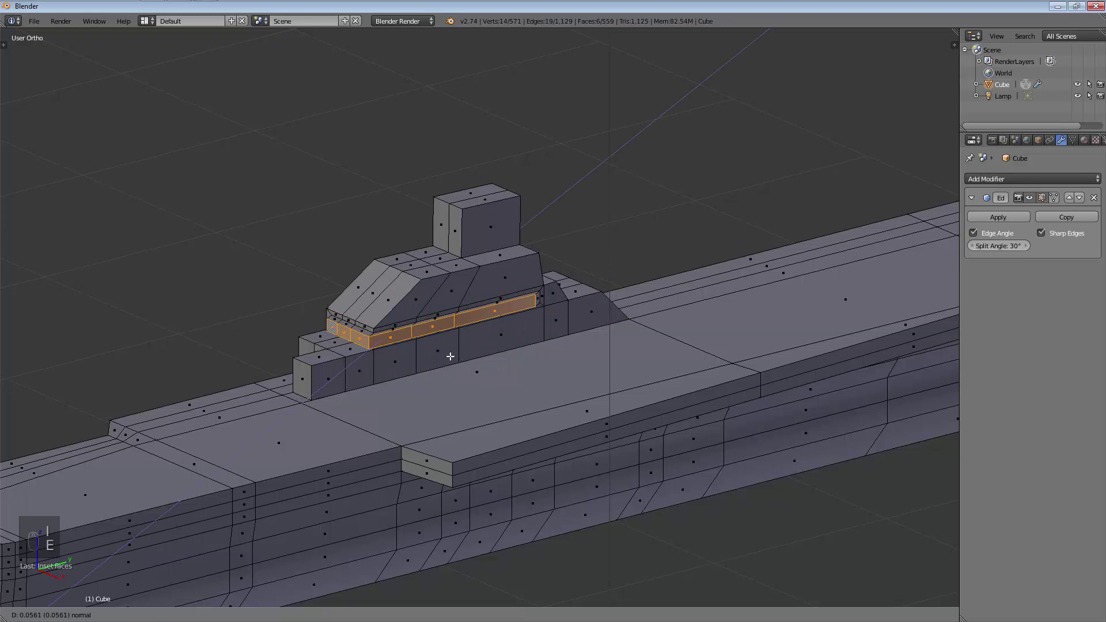
left_click(473, 353)
key("a")
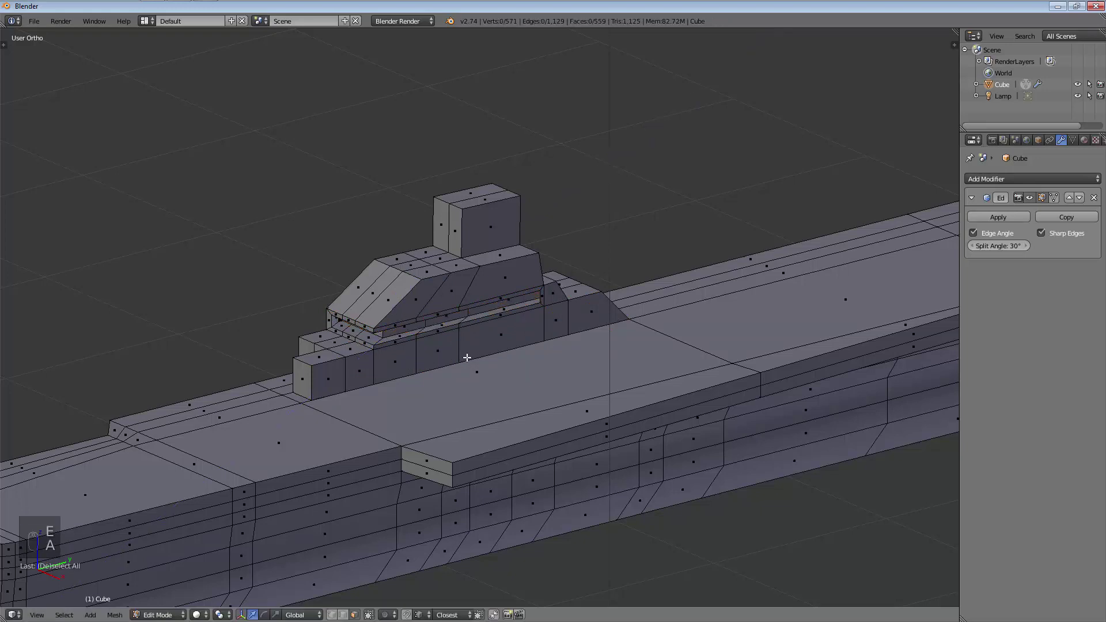
middle_click_drag(464, 353, 472, 338)
key("ctrl+r")
key("ctrl+r")
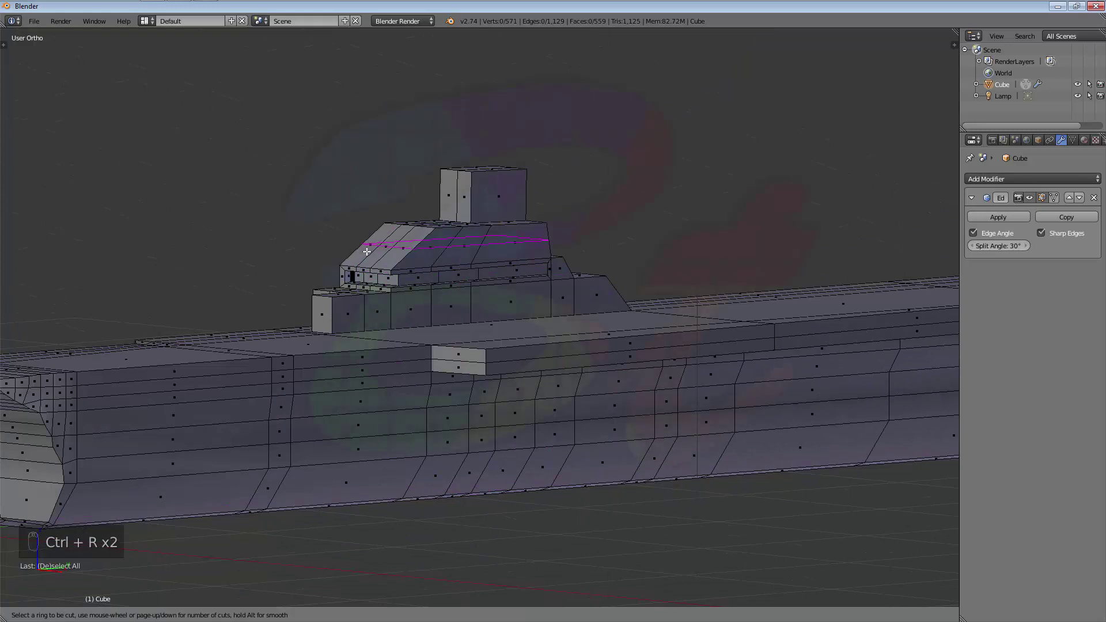
key("Escape")
Return to object mode with solid shading and examine the whole carrier, finishing in the right orthographic view against the blueprint
mouse_move(353, 271)
middle_mouse_down()
mouse_move(482, 379)
mouse_move(464, 364)
mouse_move(389, 384)
mouse_move(519, 416)
mouse_move(534, 376)
mouse_move(497, 374)
middle_mouse_up()
key("z")
key("Tab")
key("z")
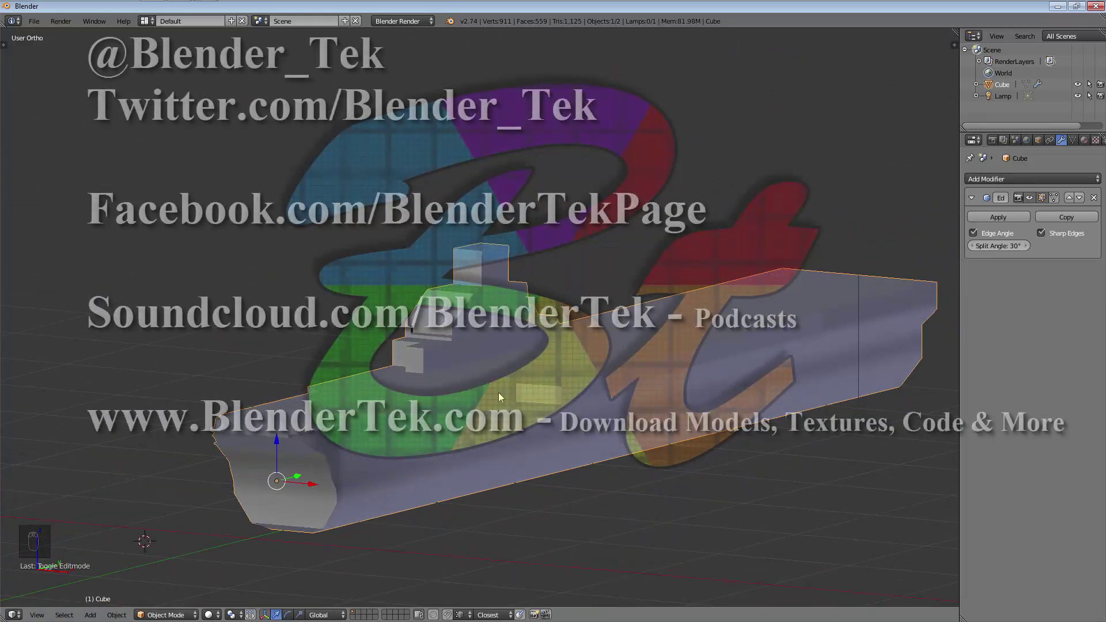
middle_click_drag(499, 396, 439, 352)
key("KP_3")
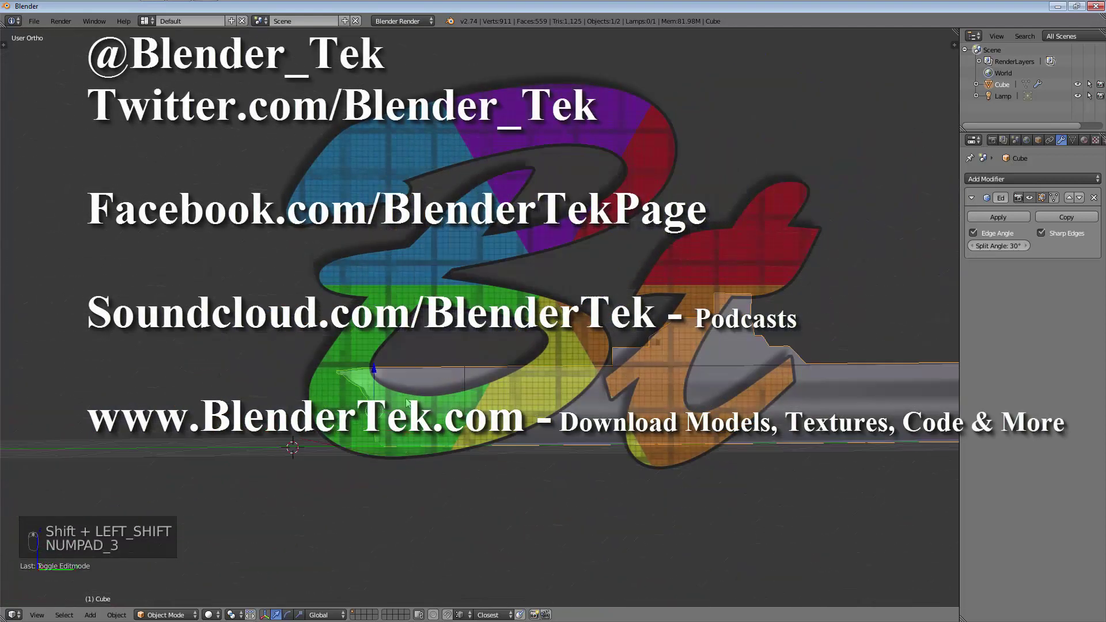
scroll(395, 389, "up", 2)
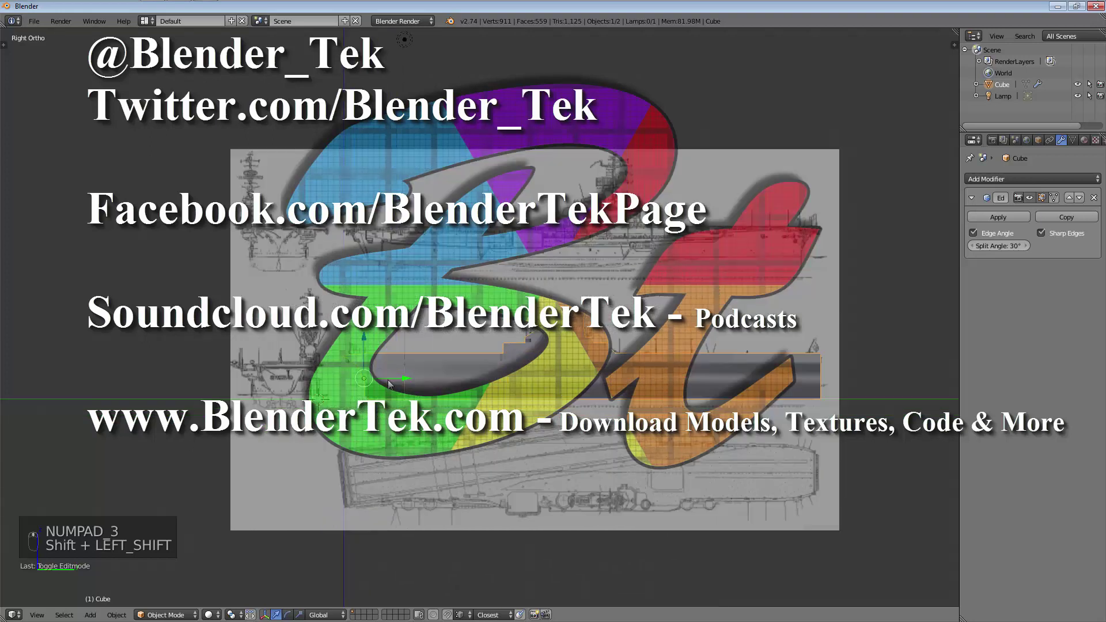